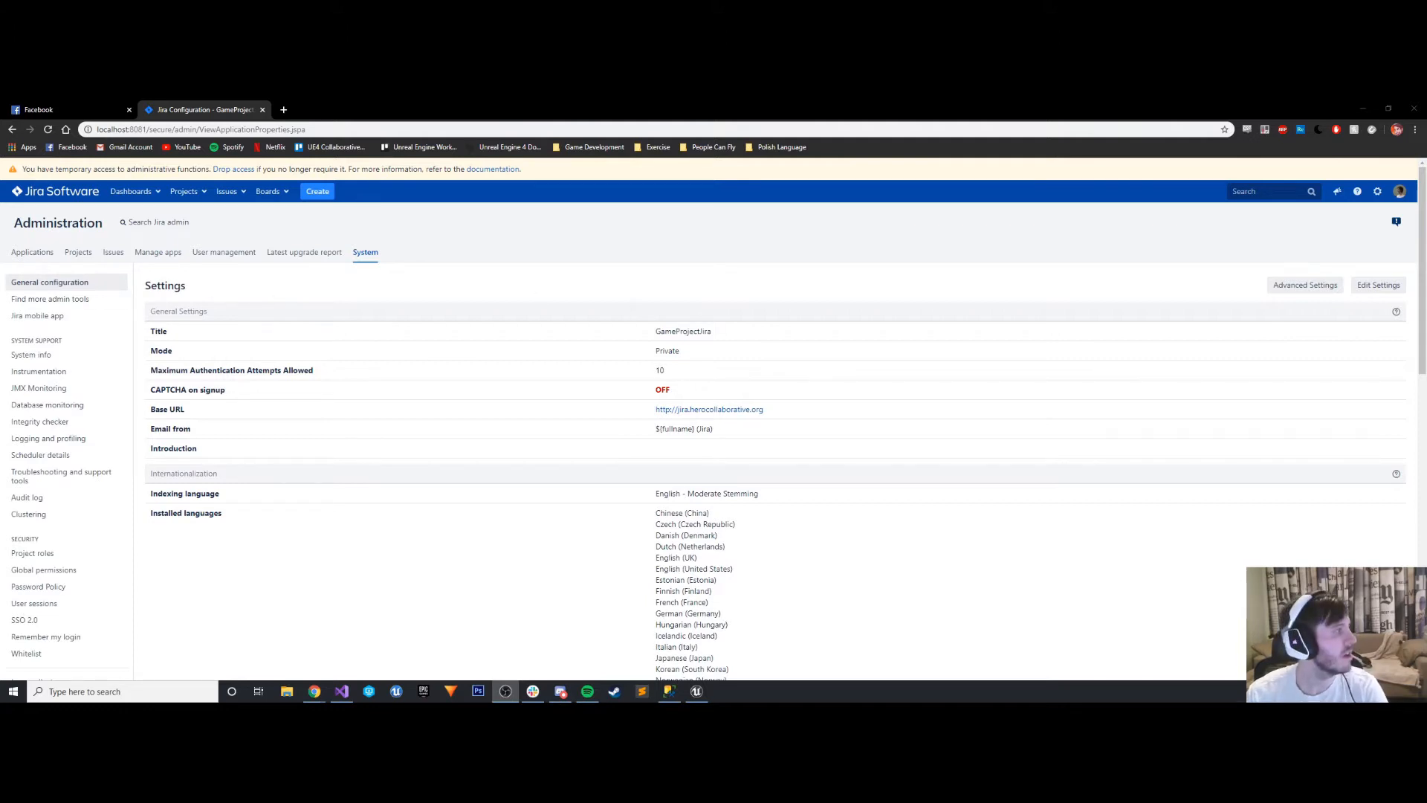
# - Open the bookmarked Atlassian documentation page "Configuring the Base URL" from the Game Development folder in a new tab
pyautogui.click(283, 110)
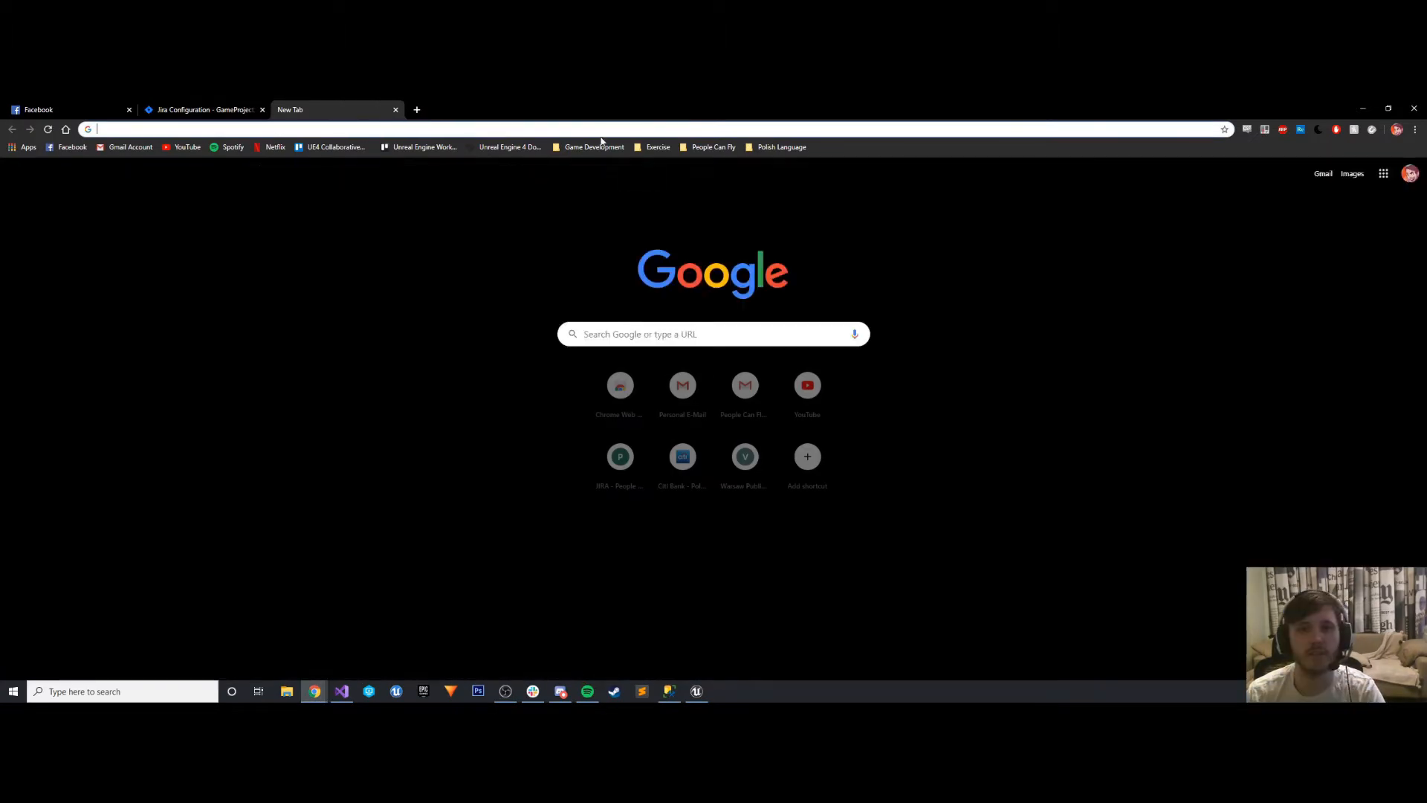
pyautogui.click(595, 147)
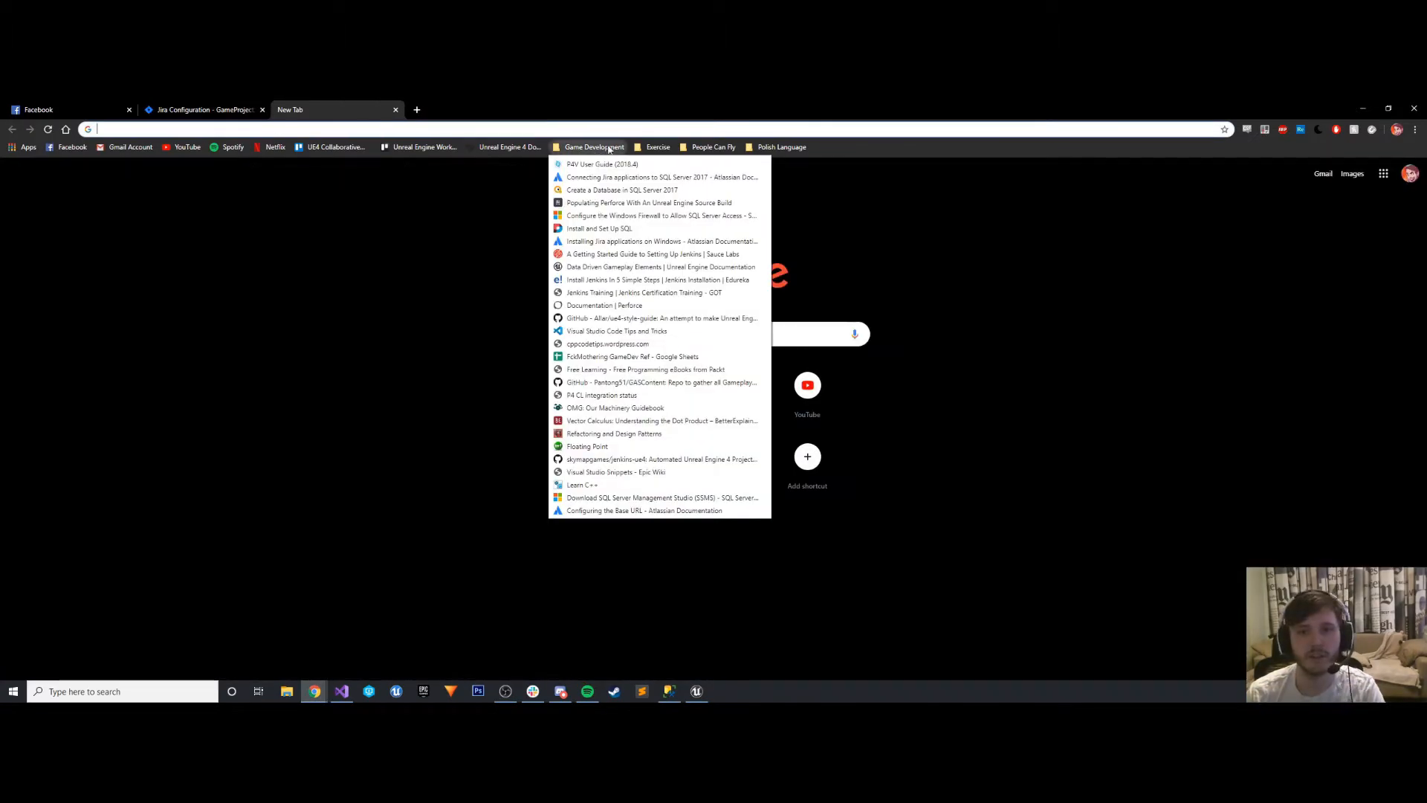
pyautogui.click(621, 513)
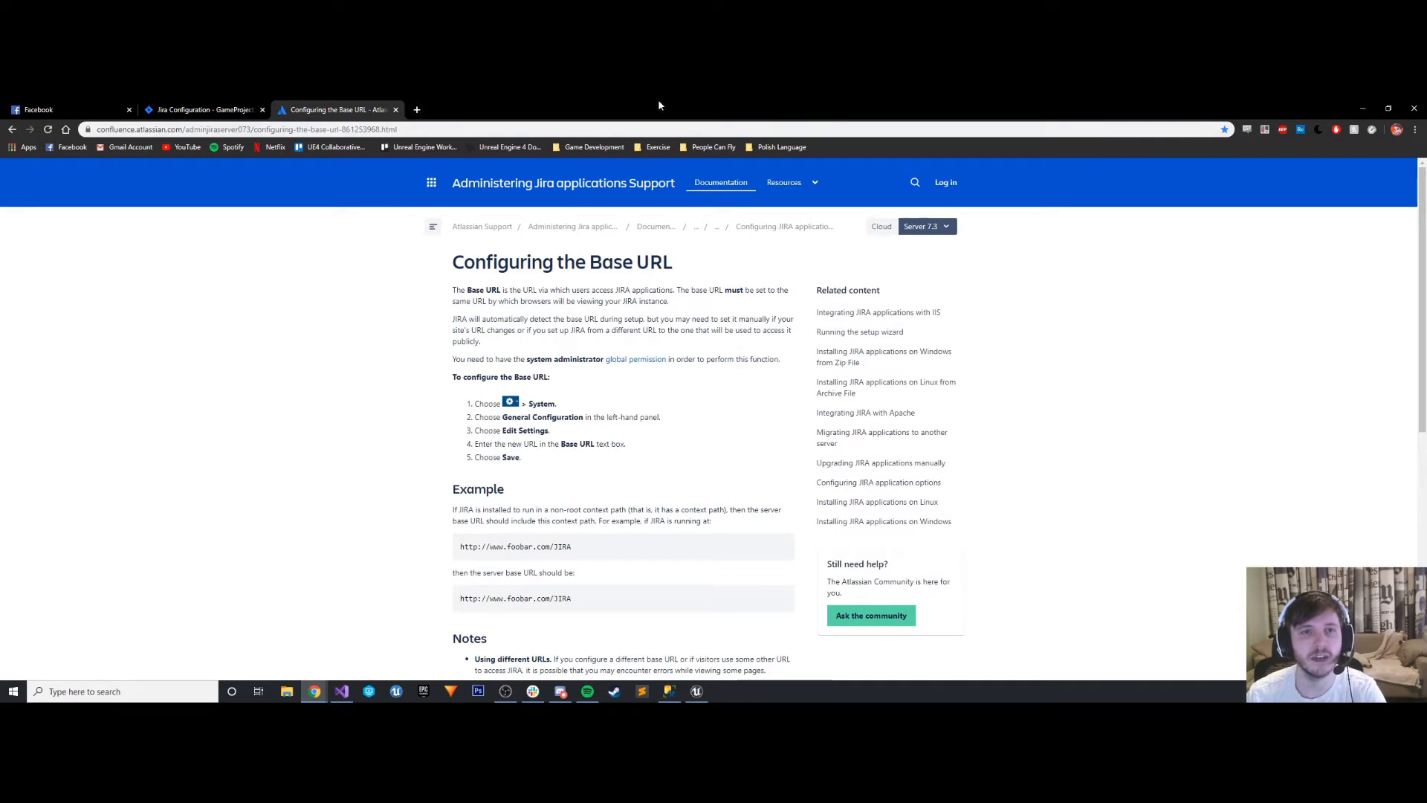
# - Arrange the Base URL documentation and the Jira Configuration page side by side in separate browser windows
pyautogui.moveTo(658, 101); pyautogui.dragTo(529, 108)
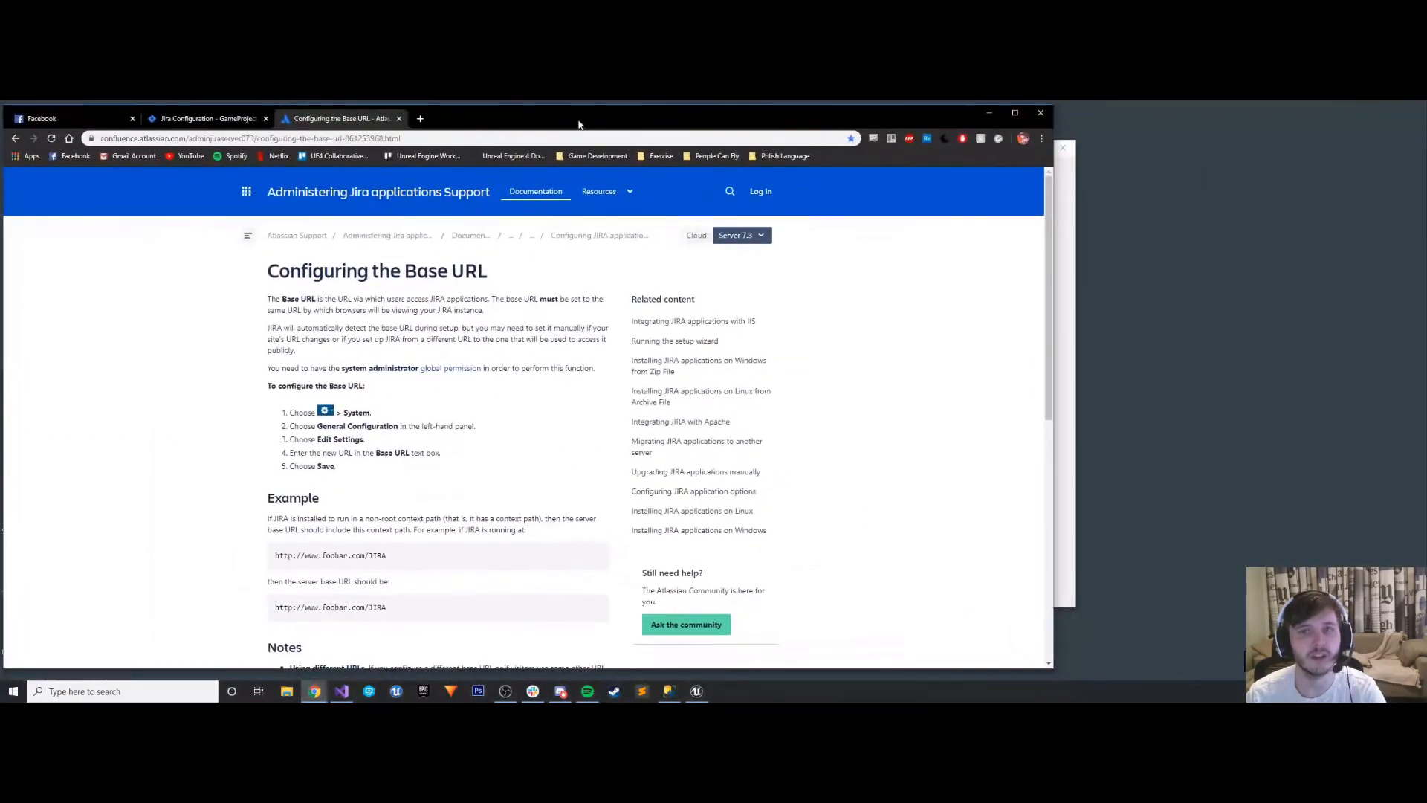
pyautogui.moveTo(1053, 240); pyautogui.dragTo(443, 235)
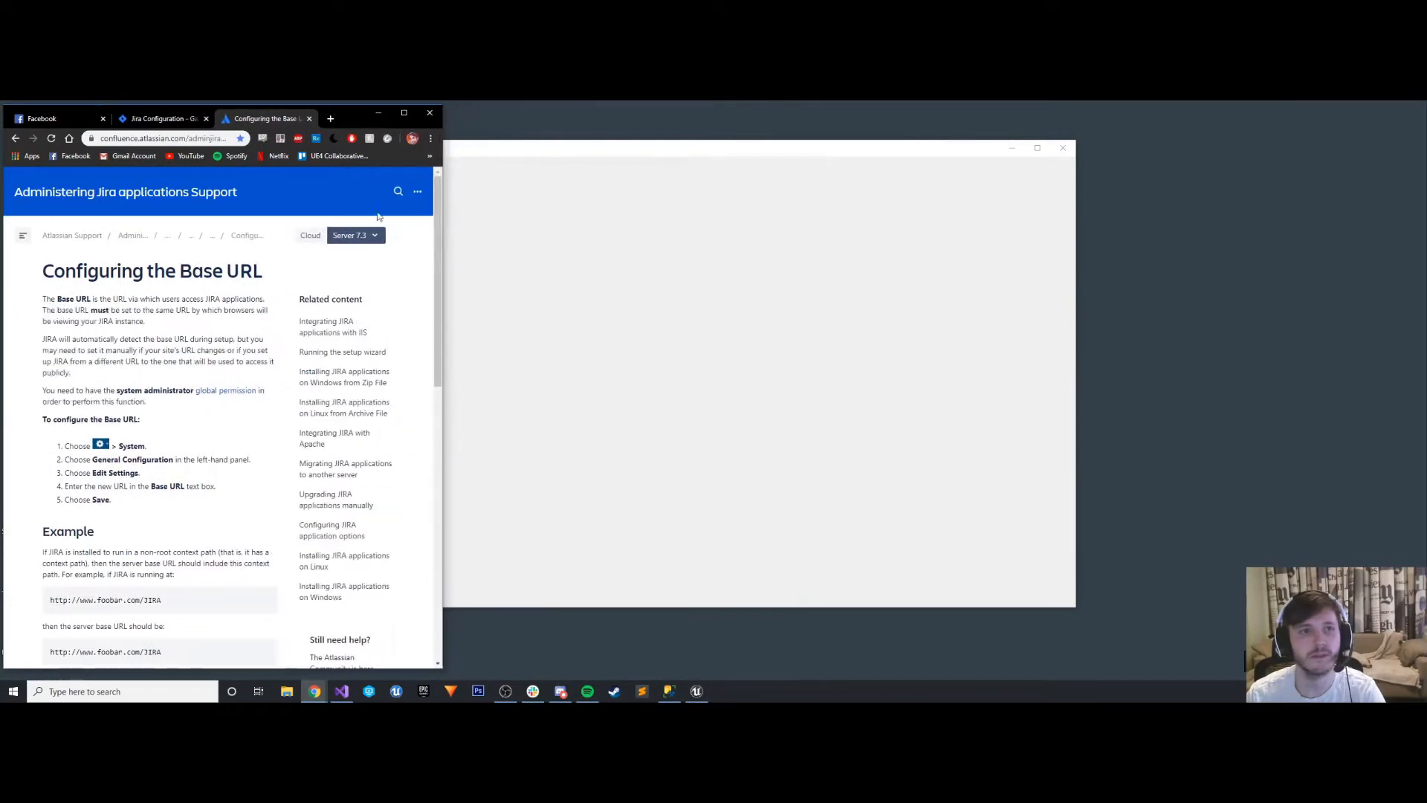
pyautogui.moveTo(167, 118); pyautogui.dragTo(606, 119)
pyautogui.moveTo(896, 187); pyautogui.dragTo(1420, 191)
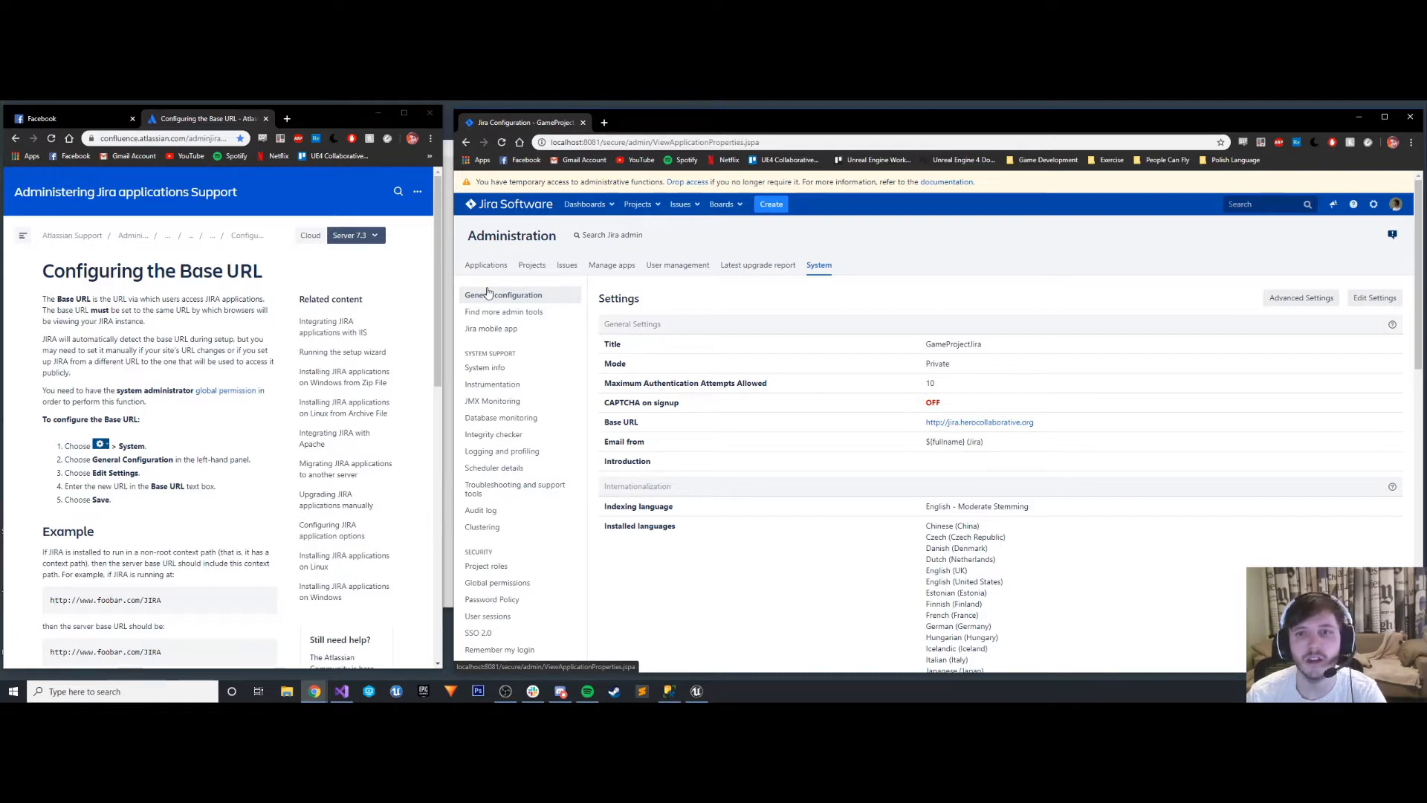
pyautogui.click(1374, 298)
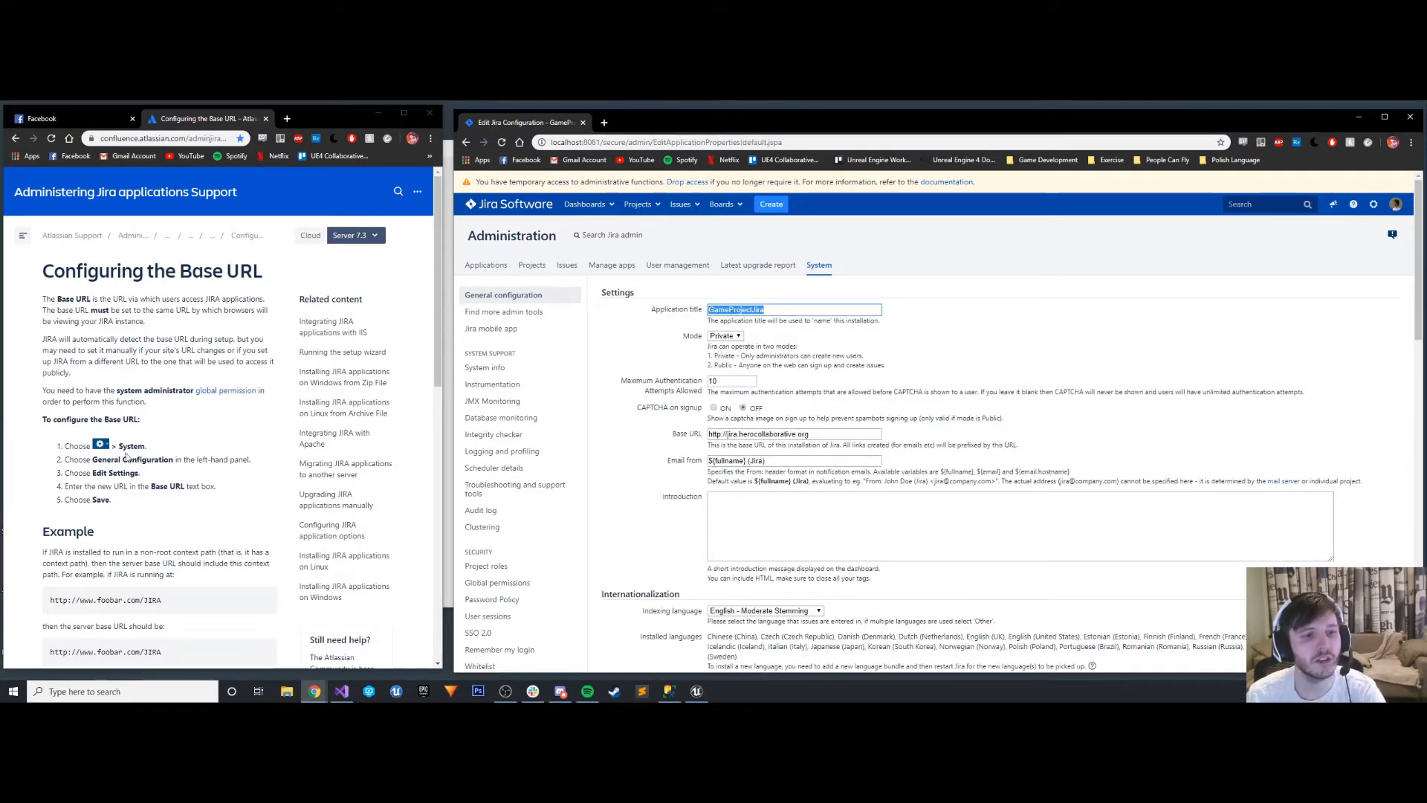
pyautogui.tripleClick(820, 437)
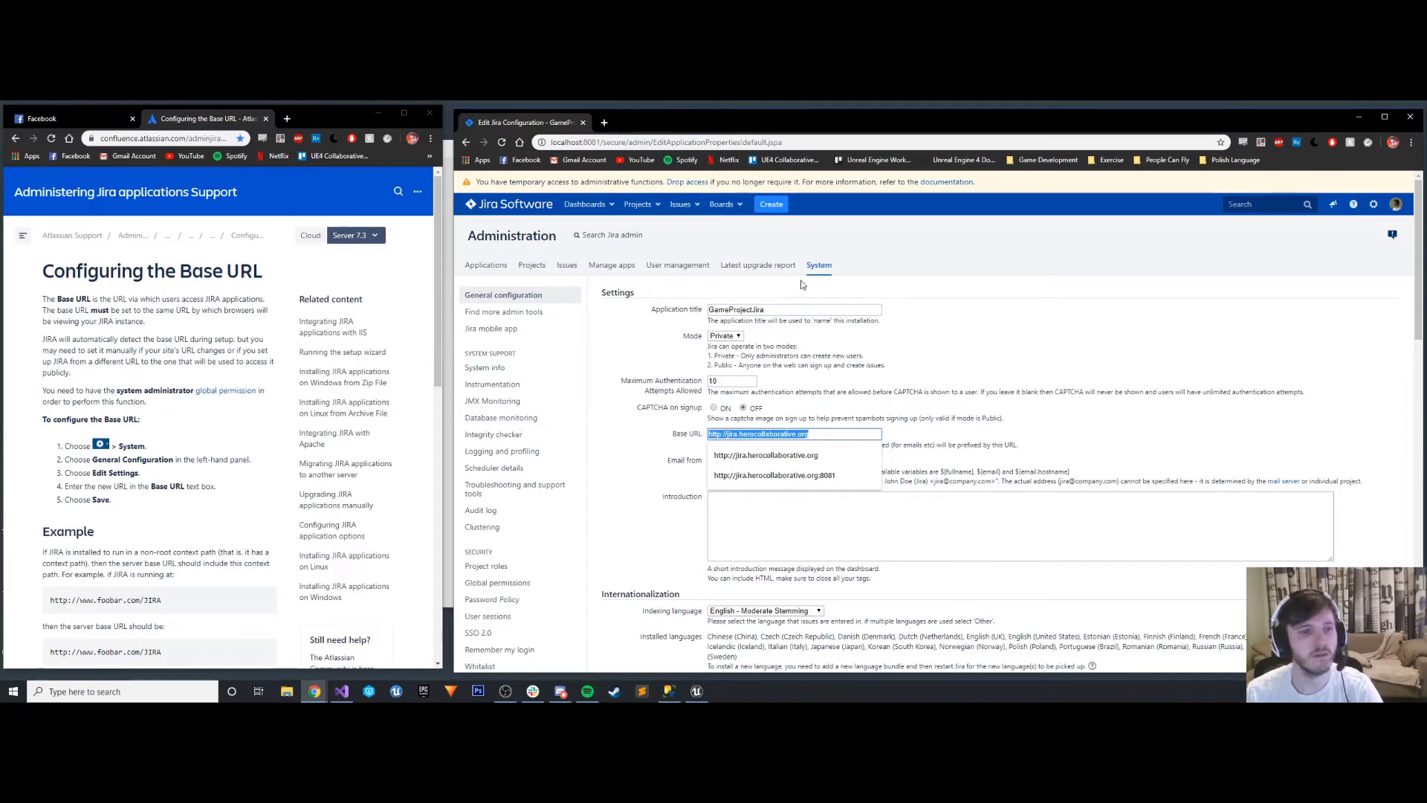
pyautogui.write('htt')
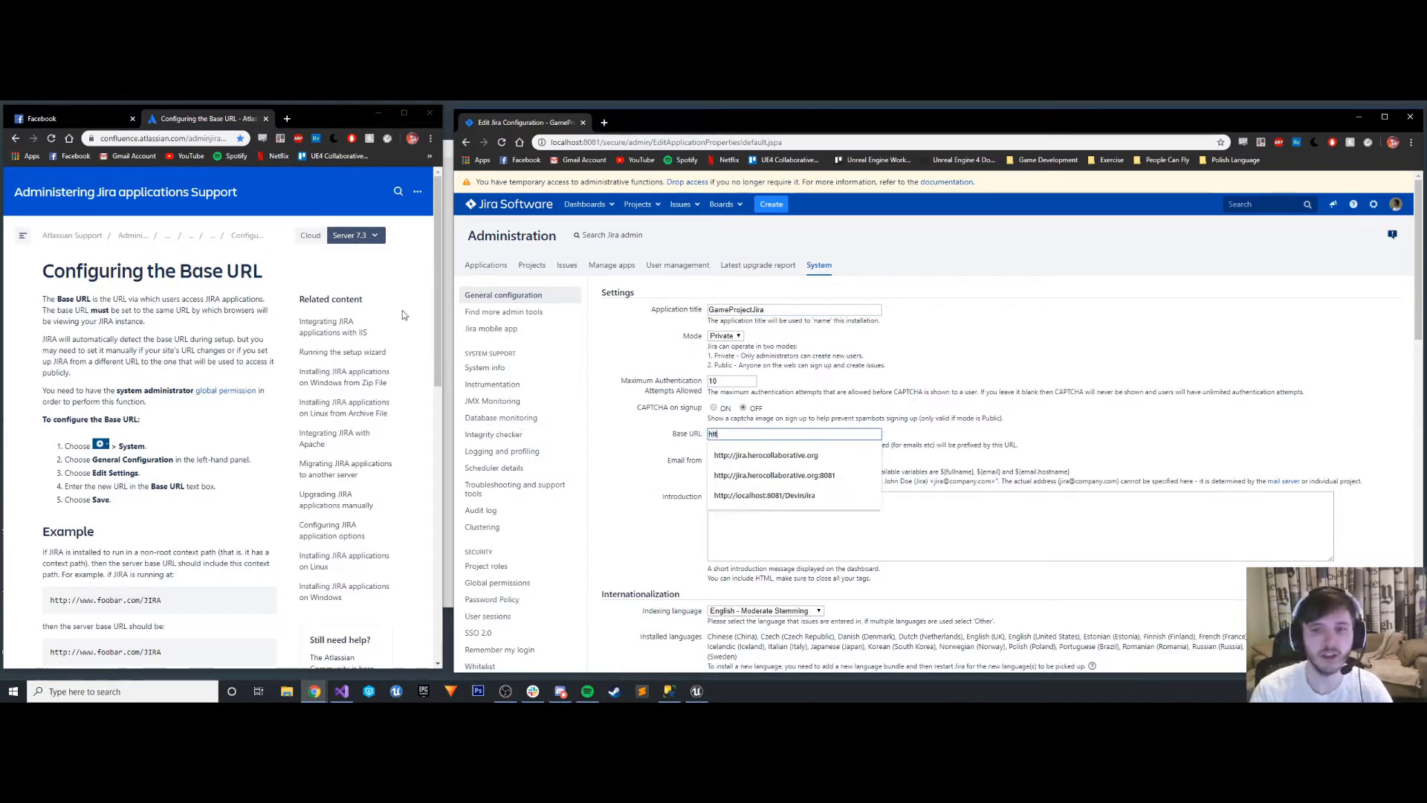
pyautogui.write('p:/')
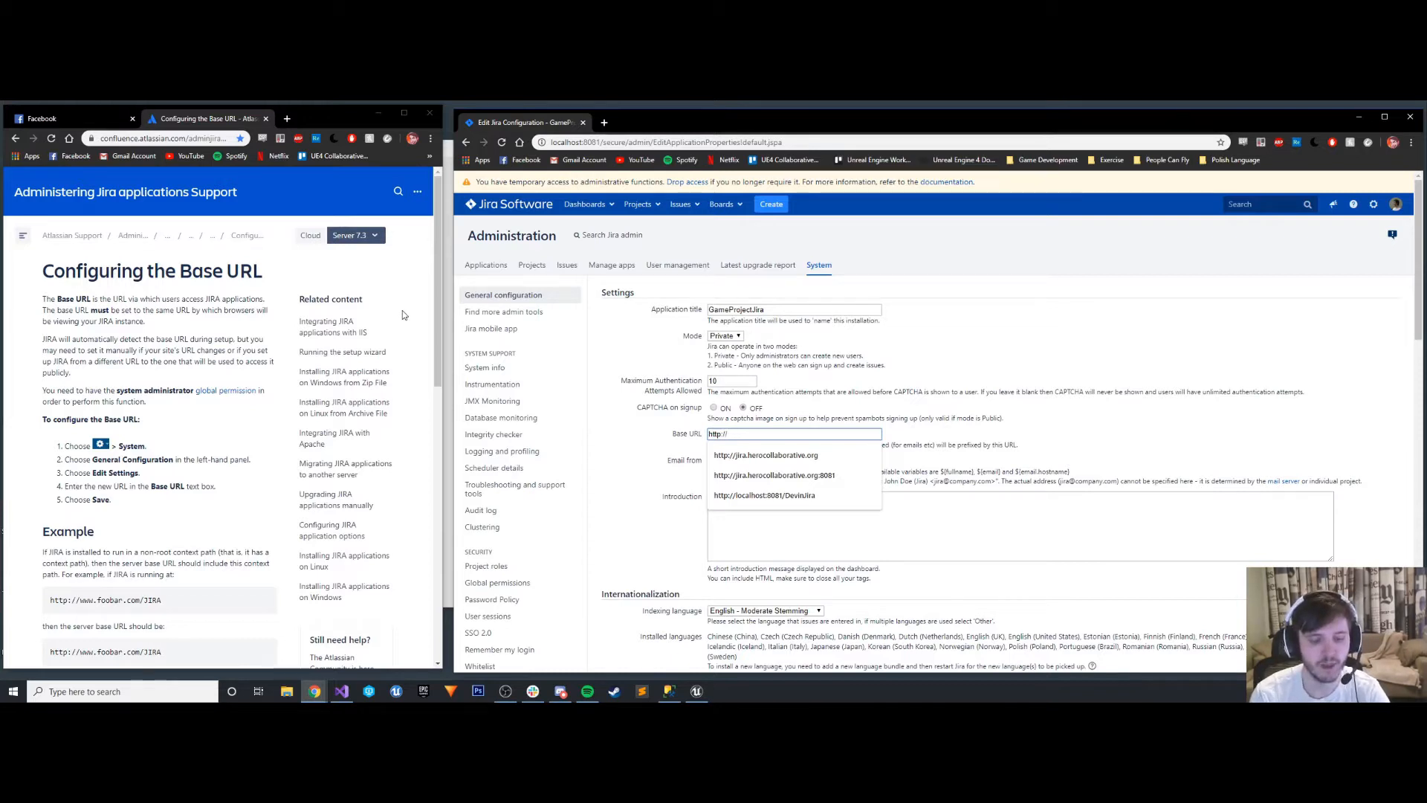
pyautogui.write('/G')
pyautogui.press('BackSpace')
pyautogui.write('gene')
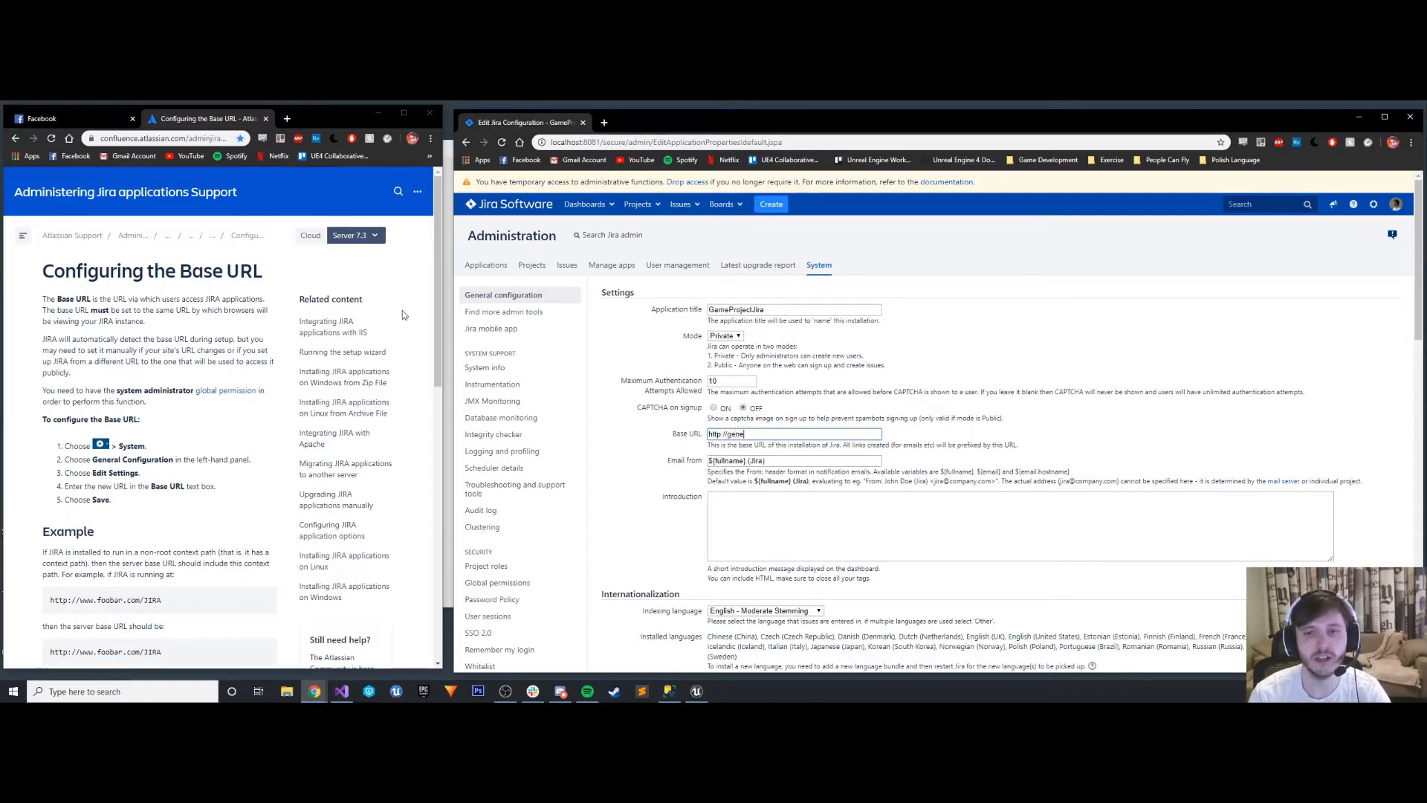
pyautogui.write('ricgamecompany')
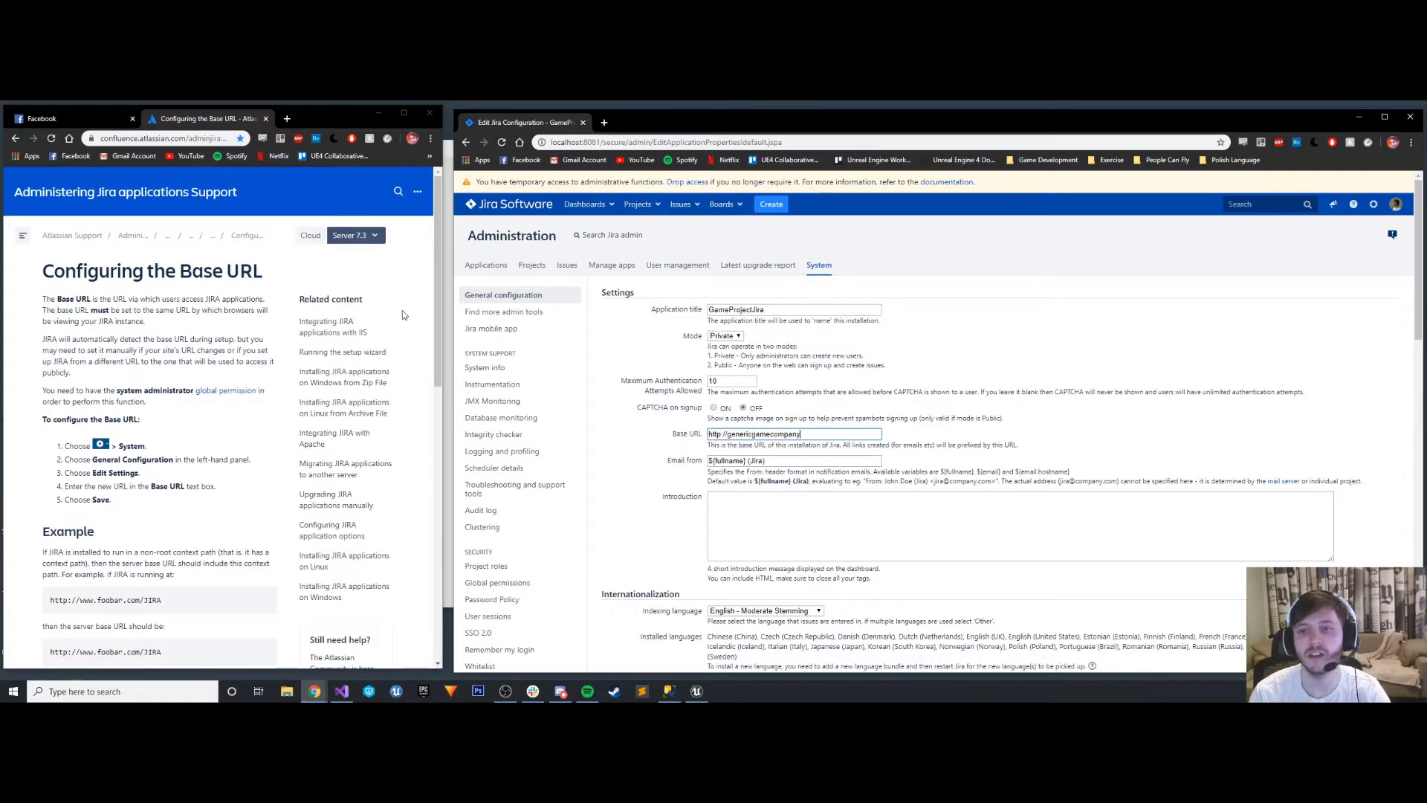
pyautogui.write('.co')
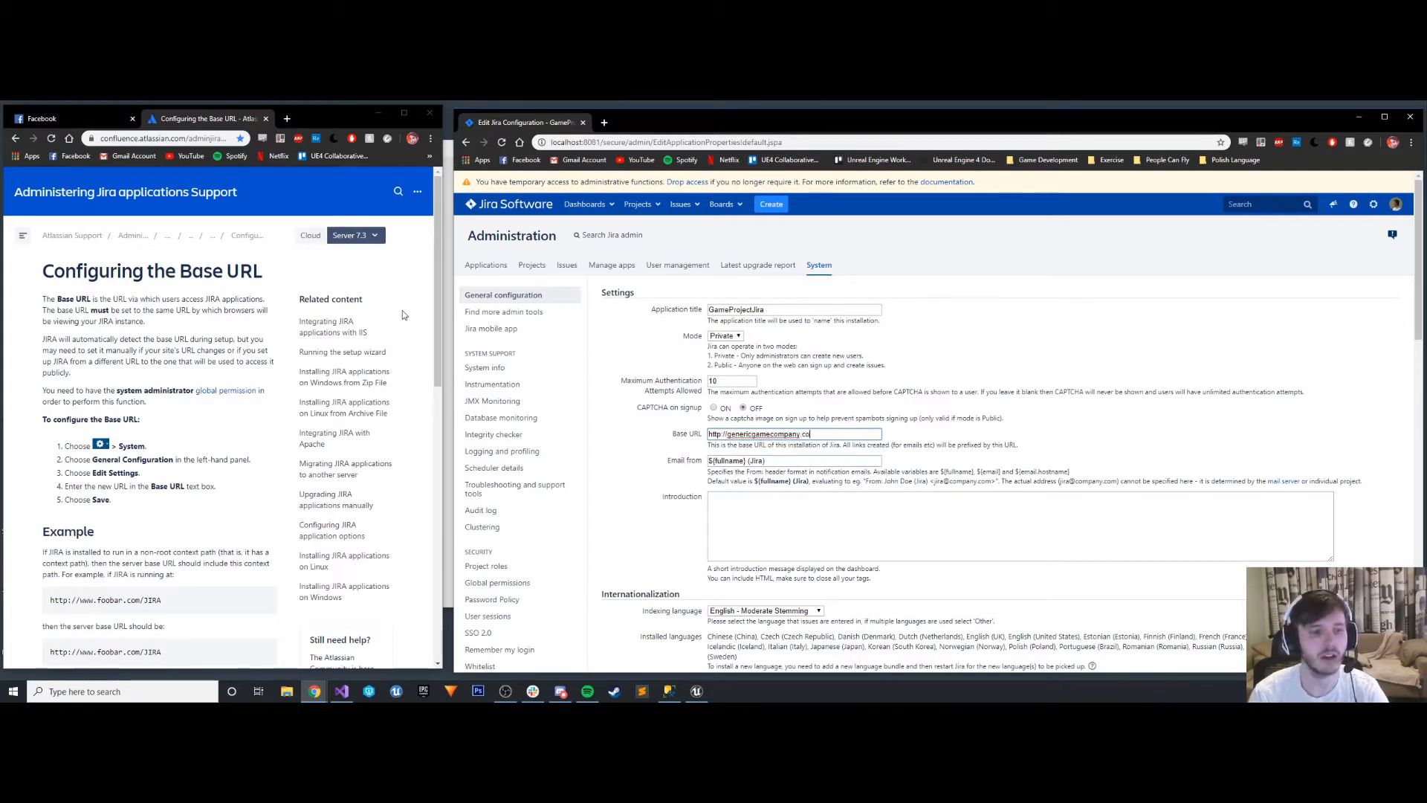
pyautogui.write('m/JIRA')
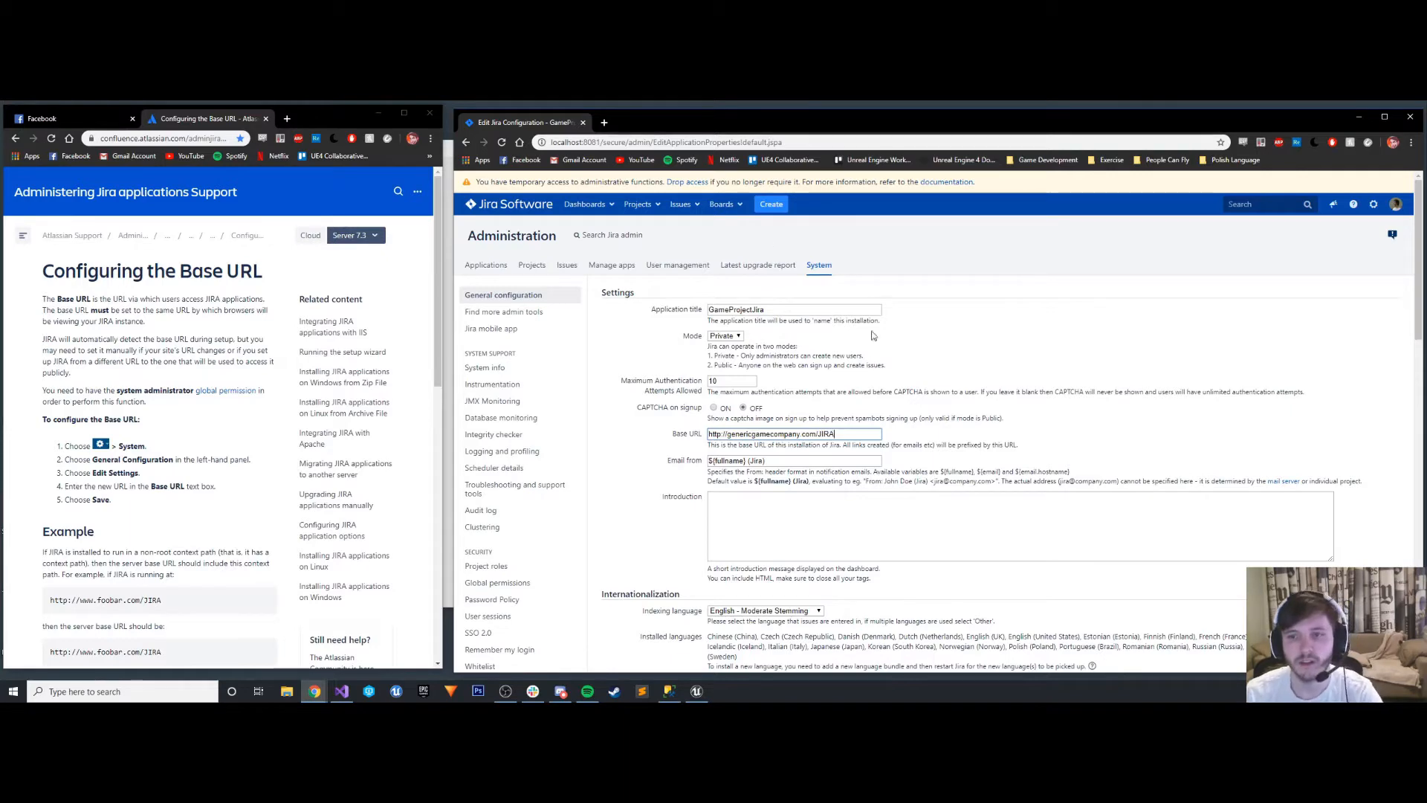
pyautogui.scroll(-2, 45, 457)
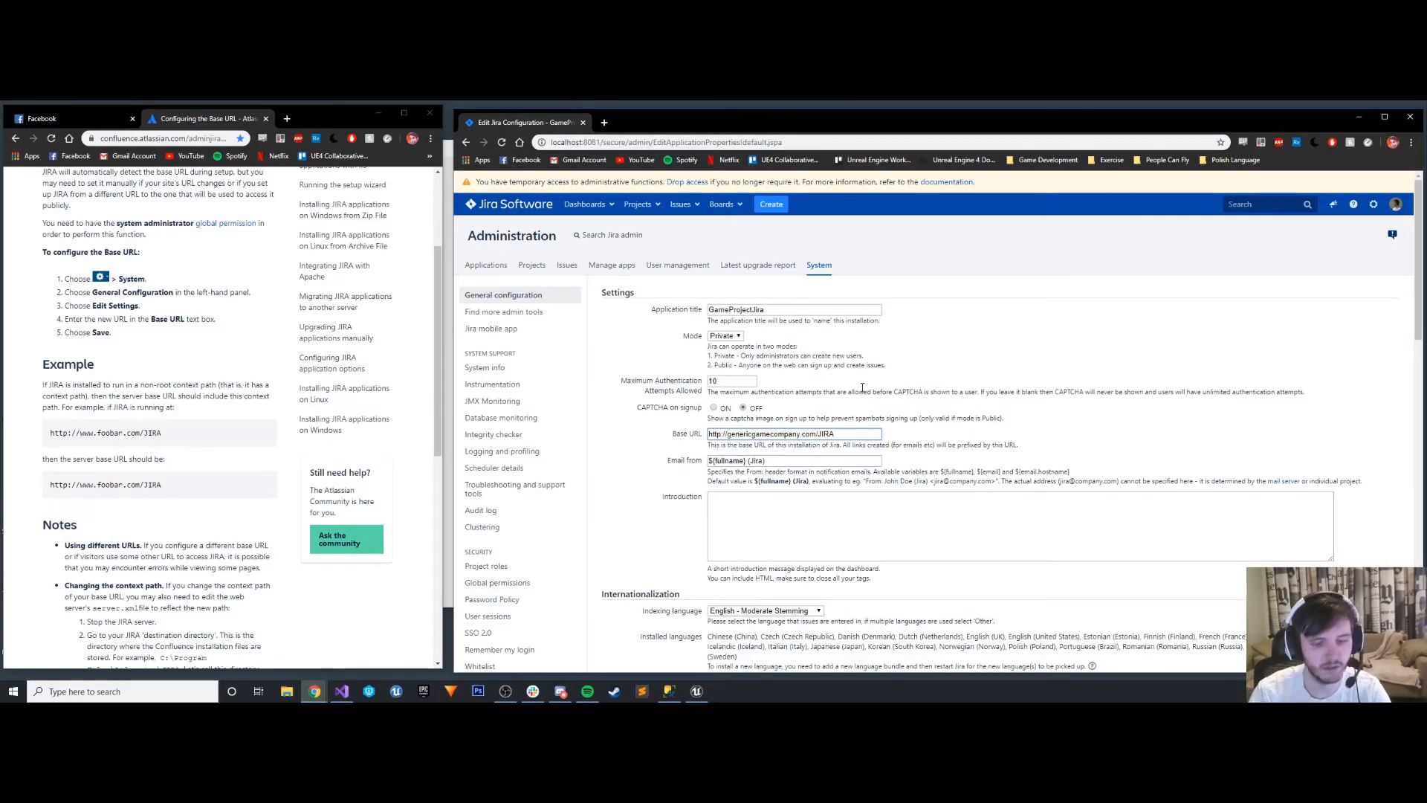
pyautogui.write('www.')
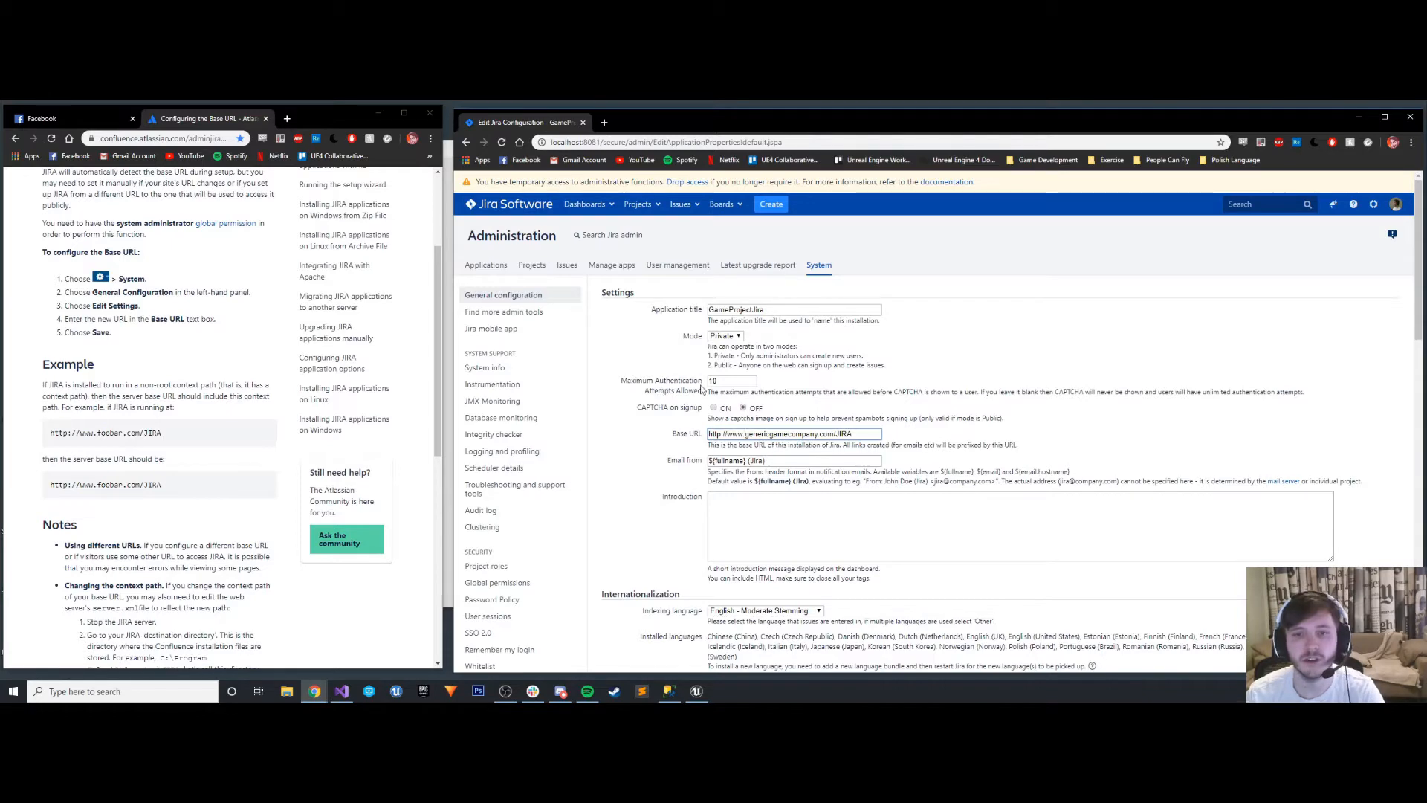
pyautogui.scroll(-1, 704, 386)
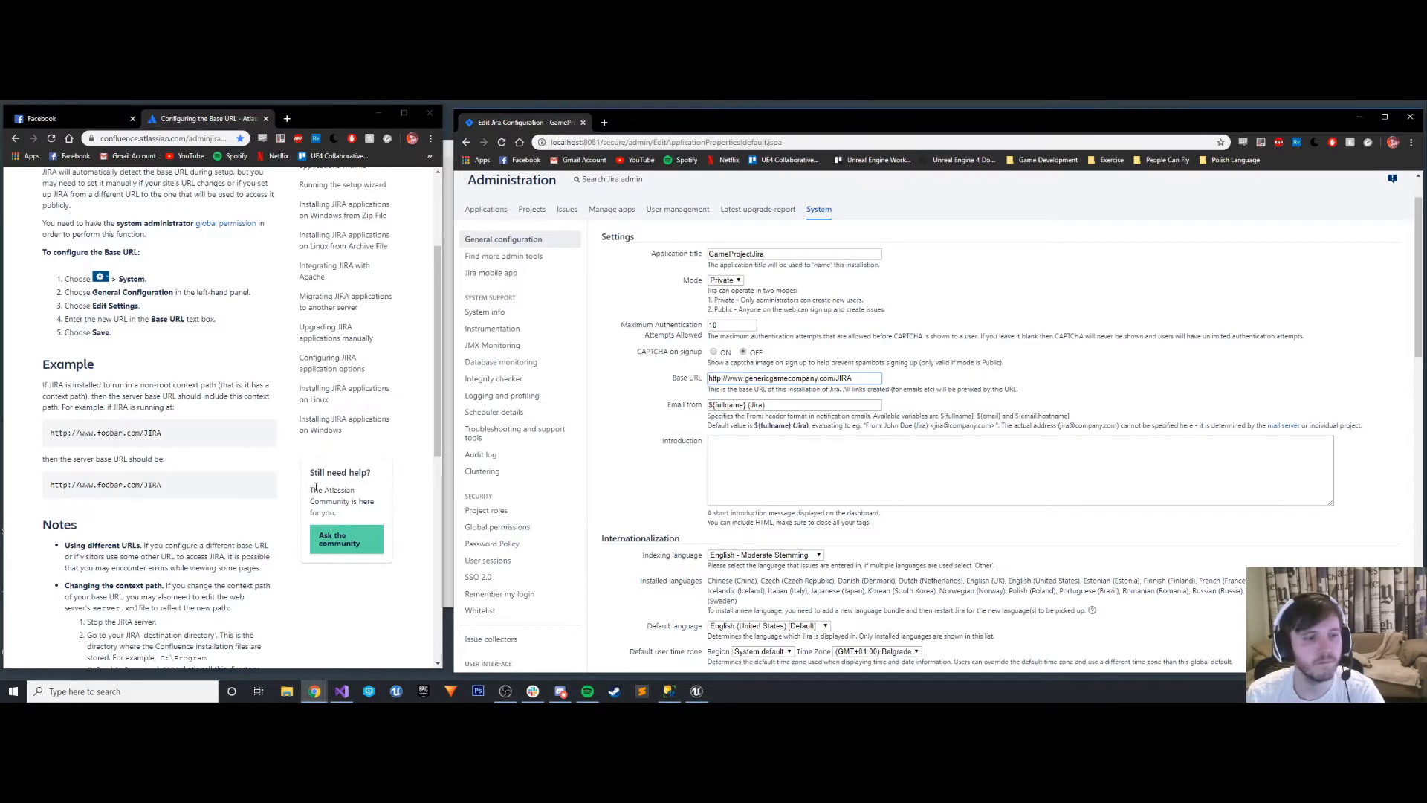
pyautogui.scroll(-2, 316, 487)
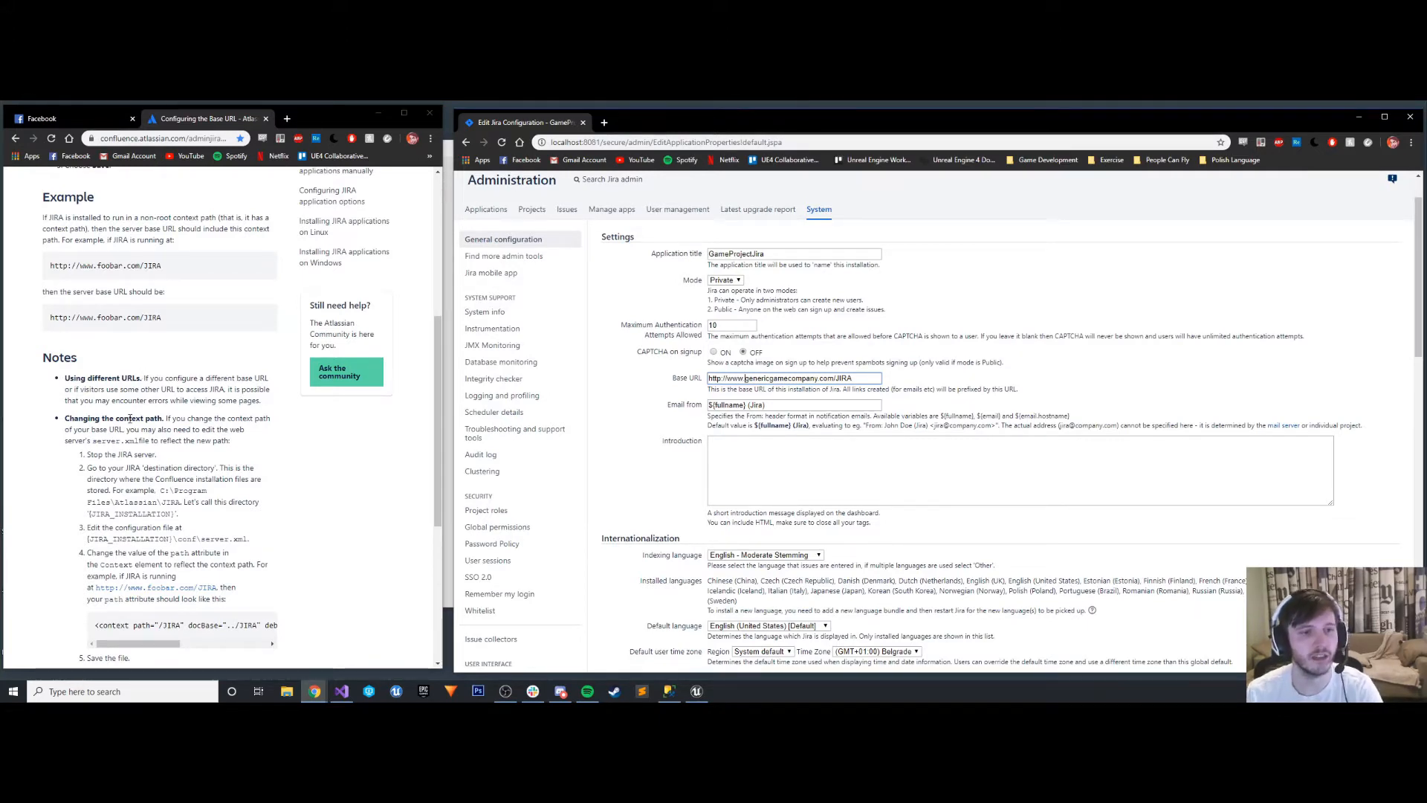
pyautogui.scroll(-15, 794, 331)
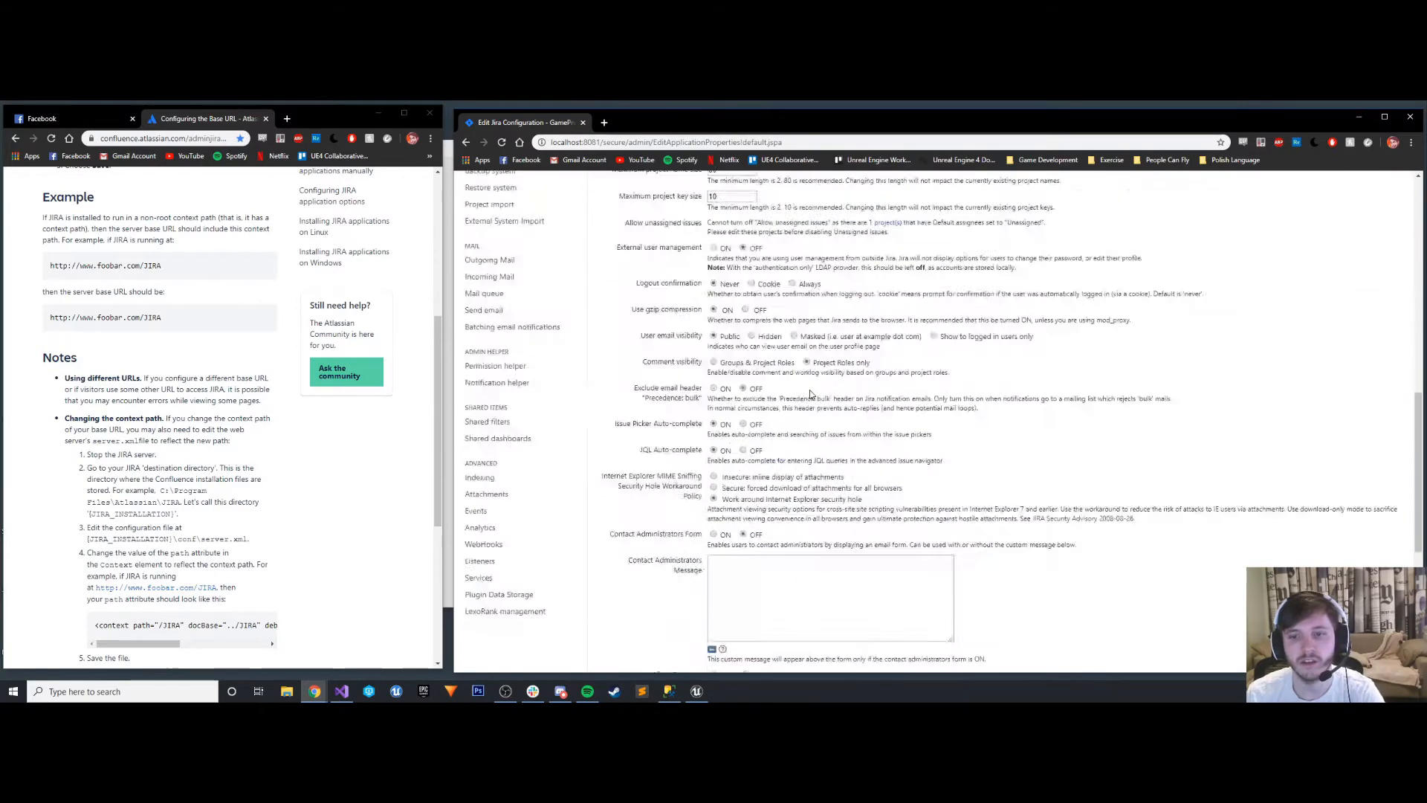
pyautogui.click(727, 594)
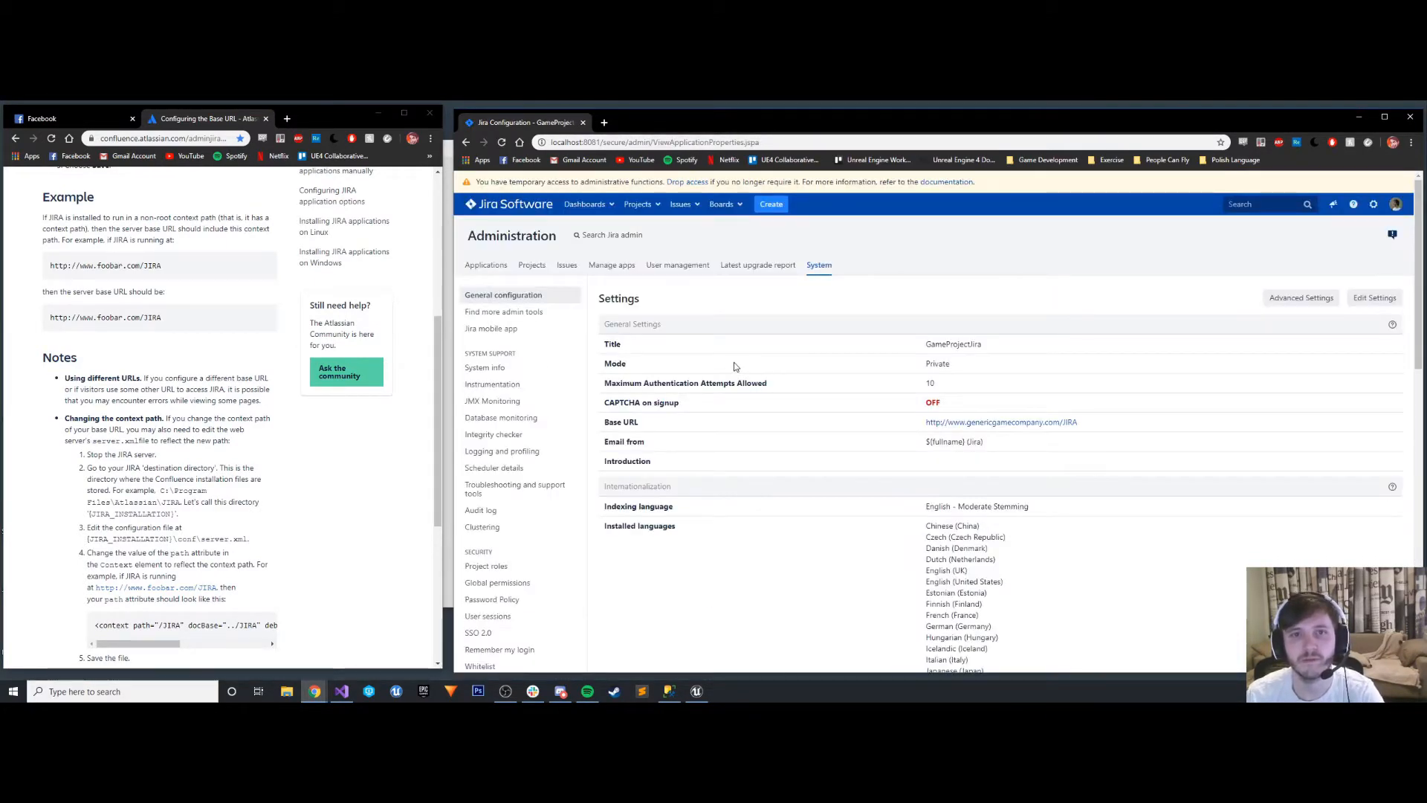
# - Review the saved general configuration settings and highlight the Base URL
pyautogui.scroll(-3, 735, 366)
pyautogui.scroll(-4, 734, 367)
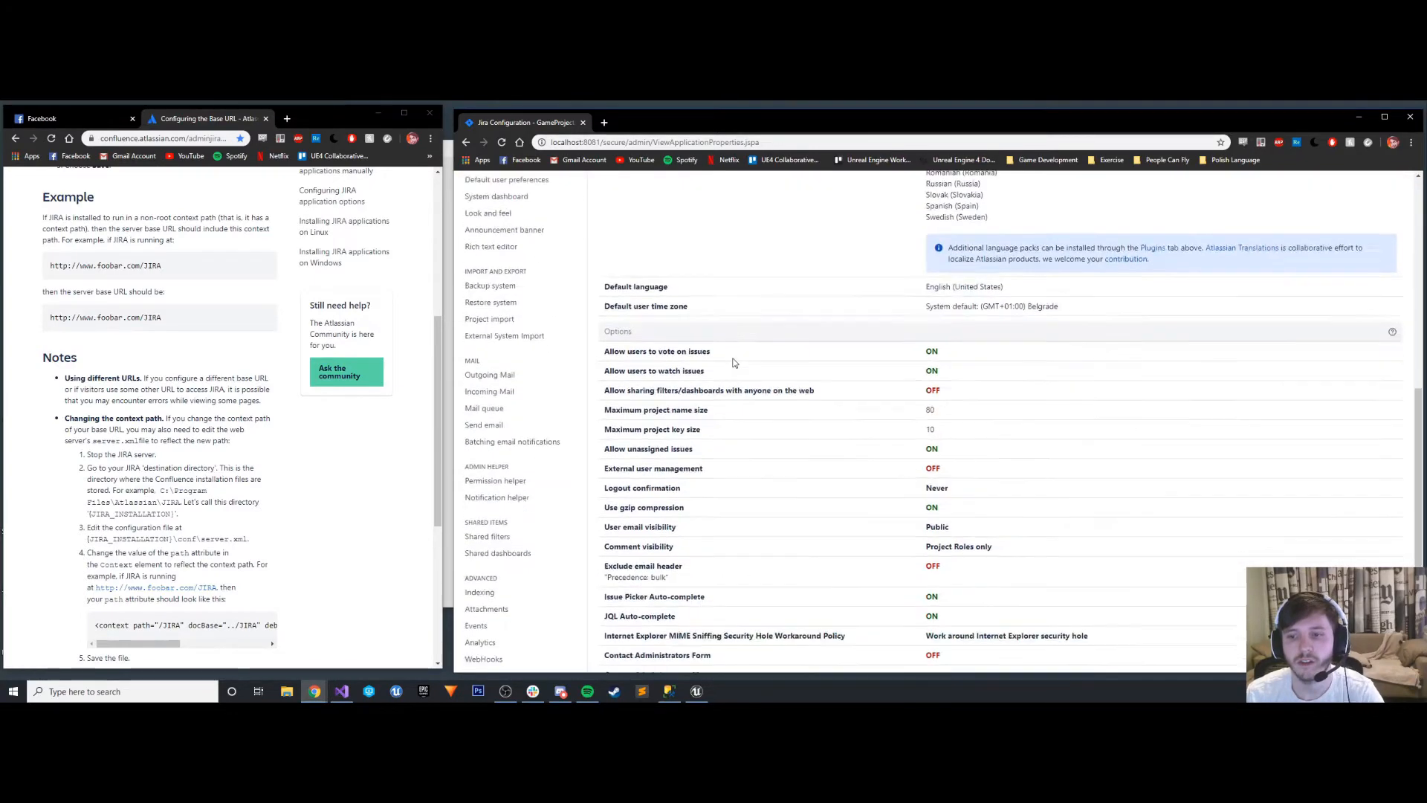
pyautogui.scroll(1, 734, 367)
pyautogui.scroll(6, 736, 372)
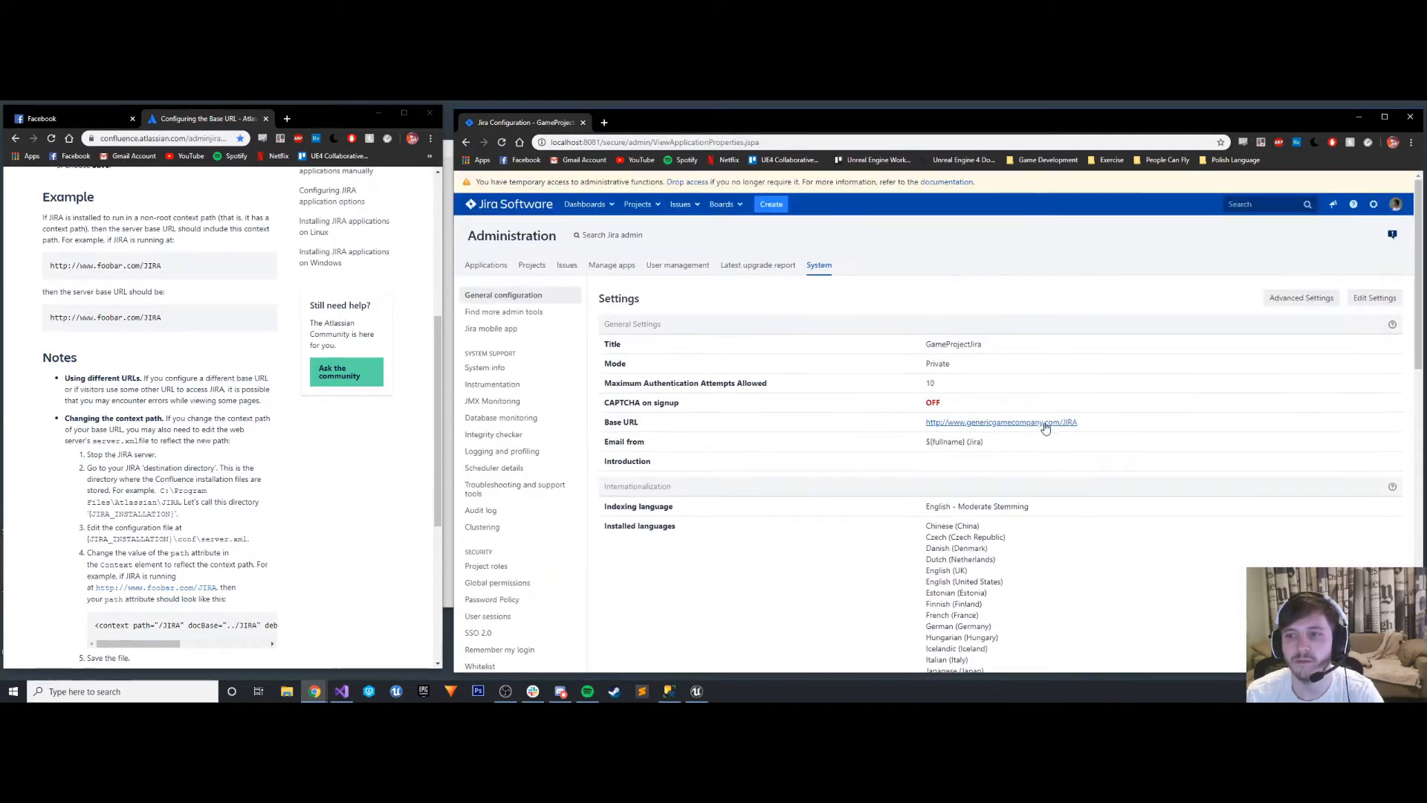
pyautogui.moveTo(1081, 423); pyautogui.dragTo(925, 422)
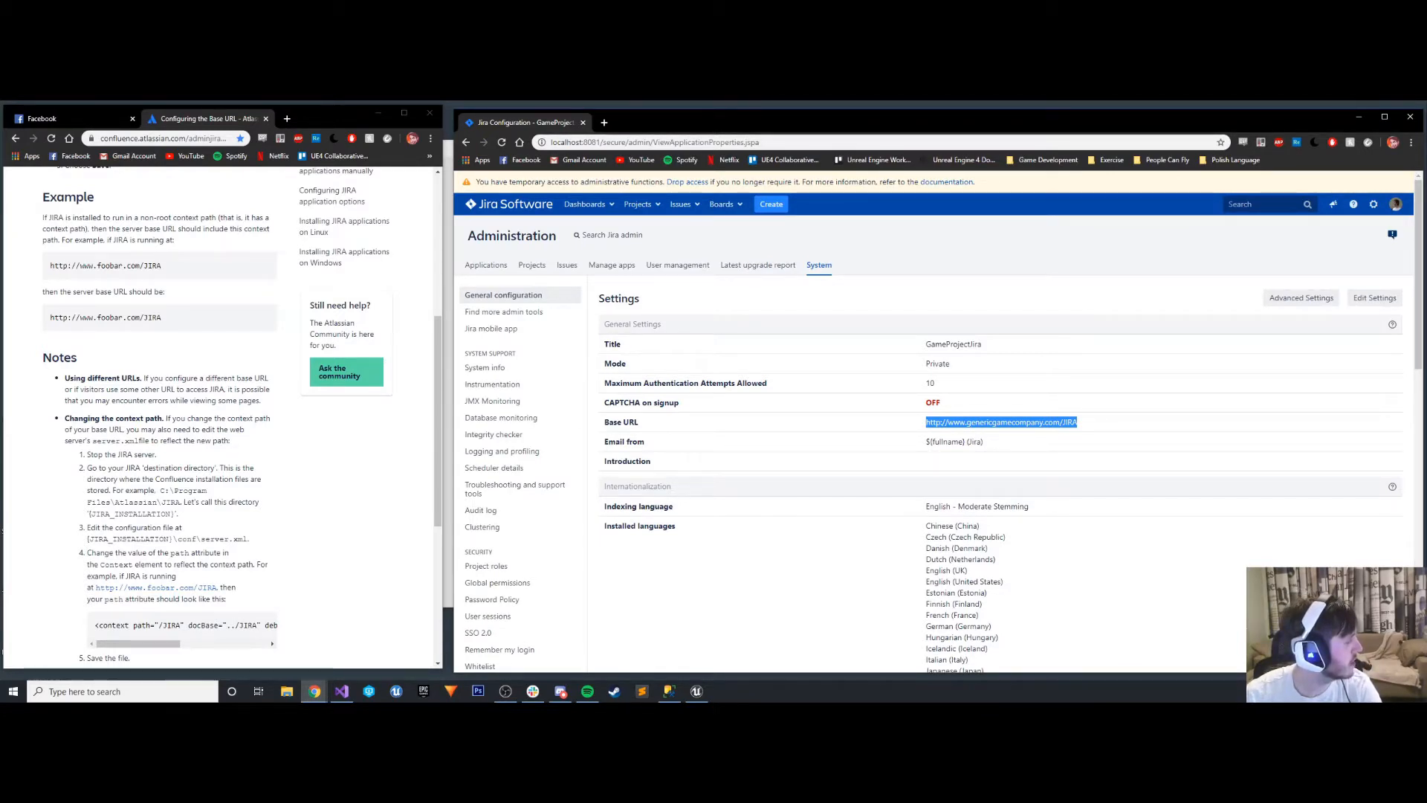
# - Find and open the Sticky Notes app
pyautogui.press('super+e')
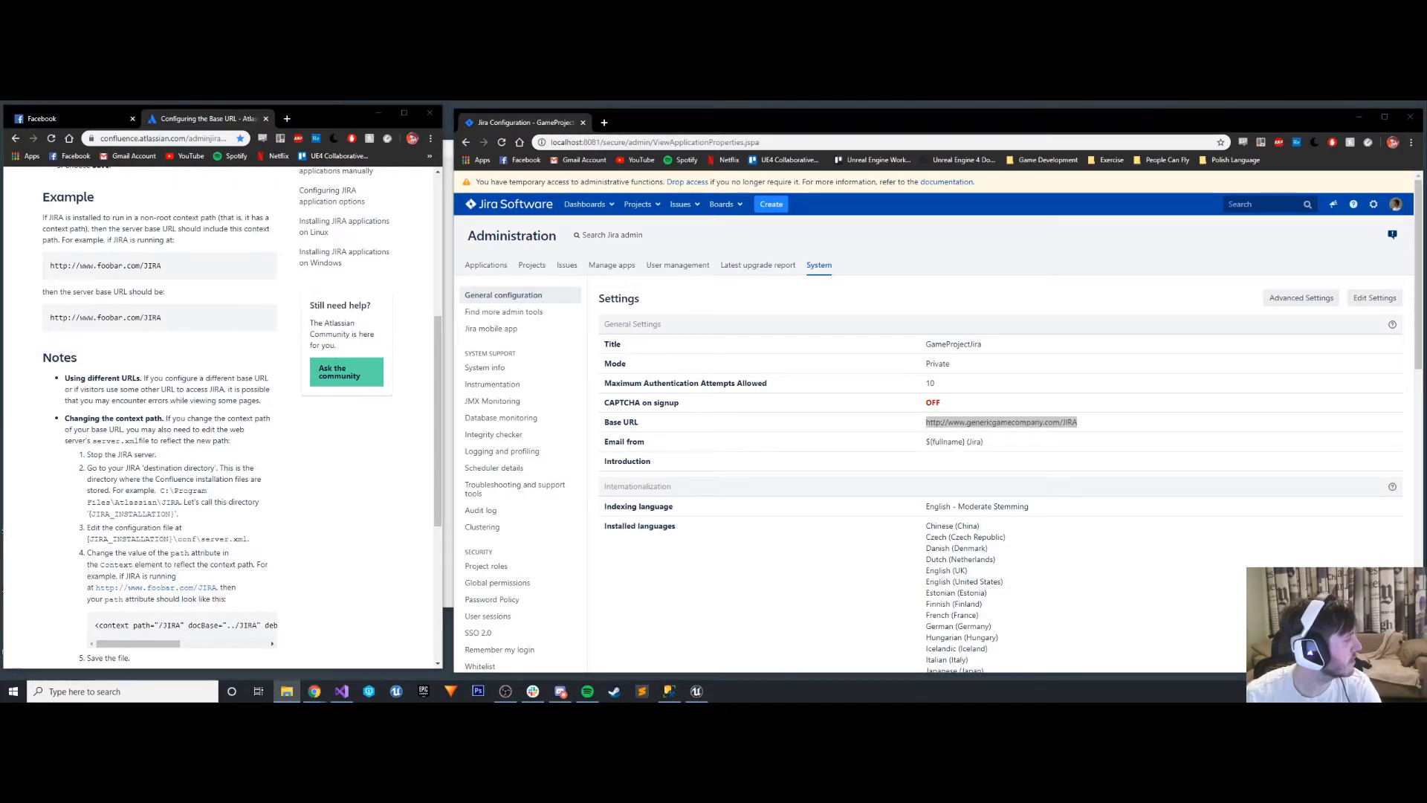
pyautogui.press('super')
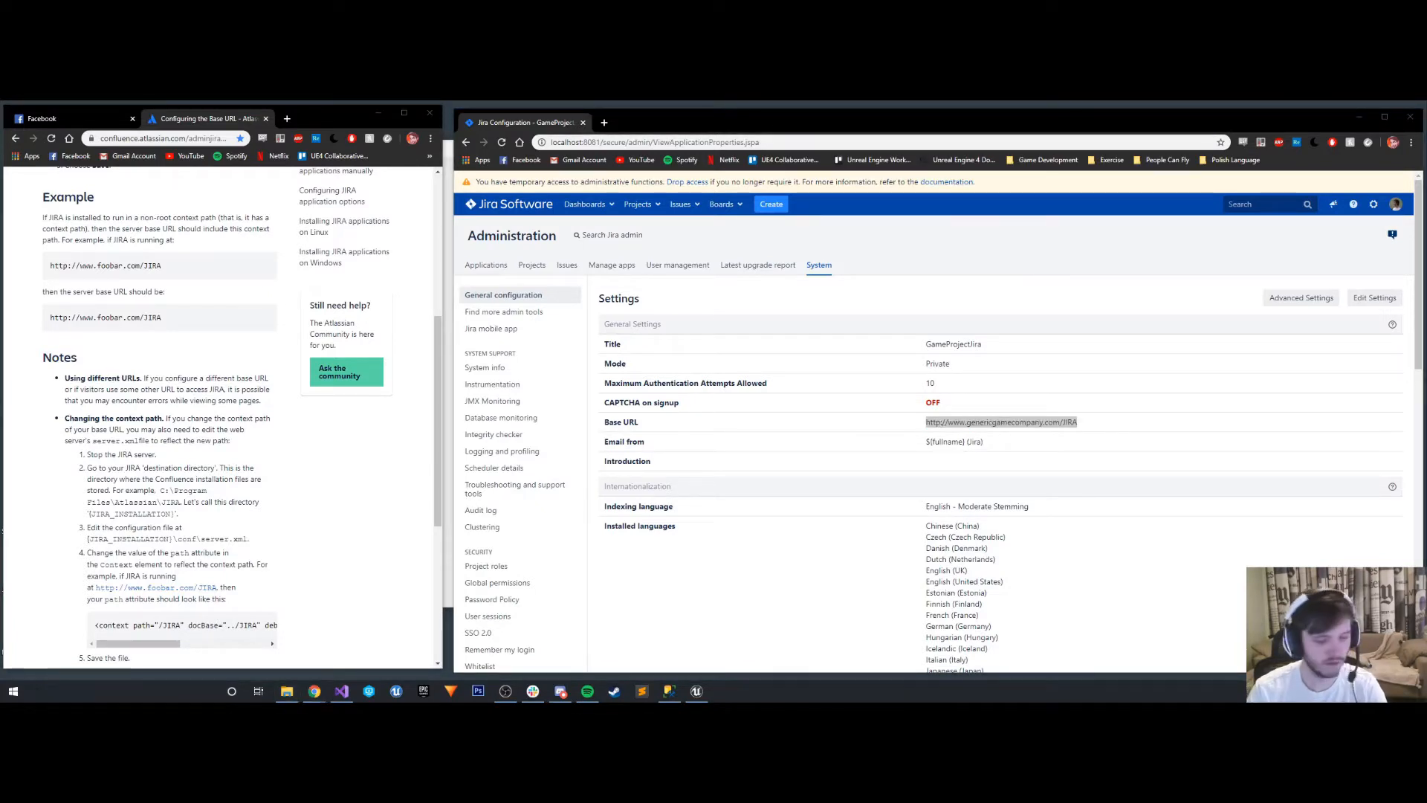
pyautogui.write('stick')
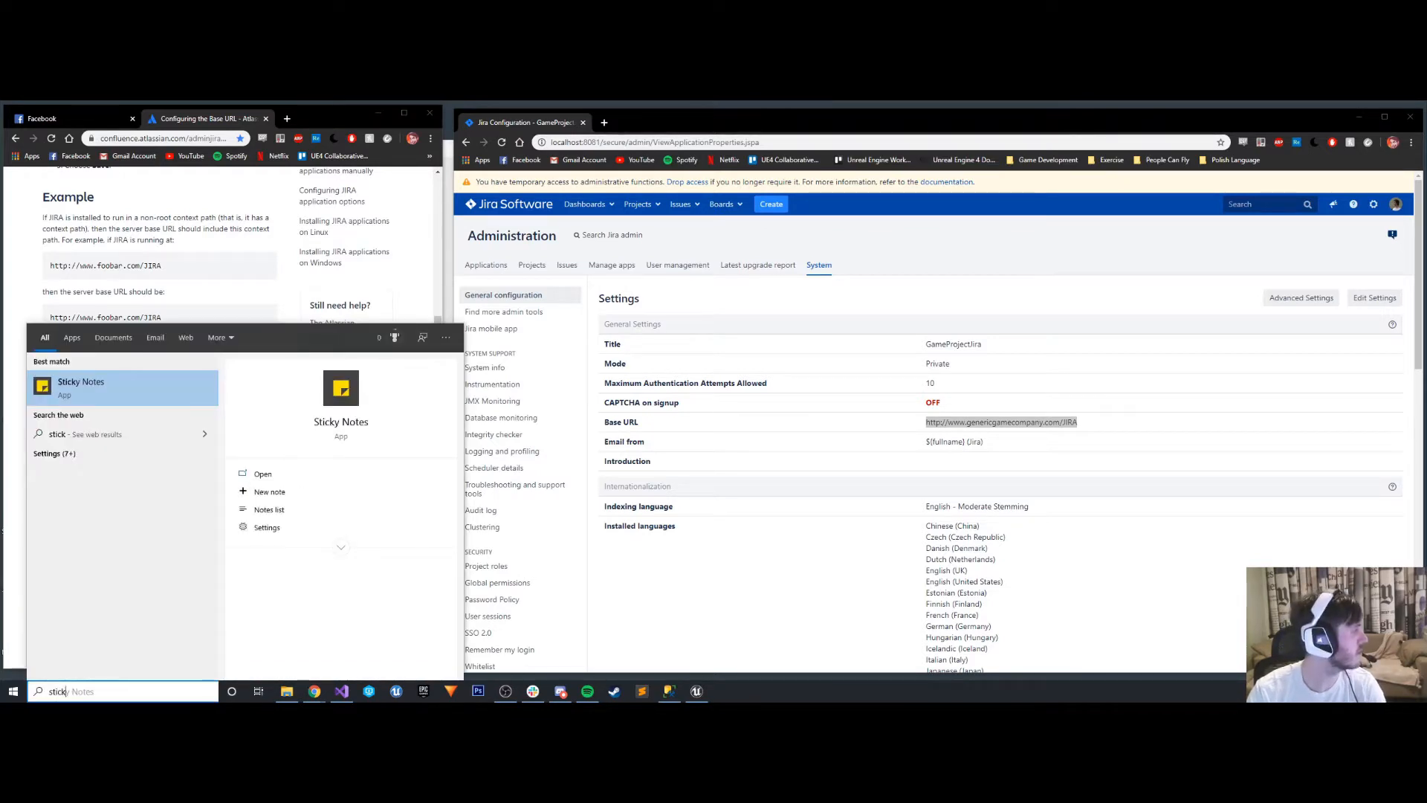
pyautogui.press('Return')
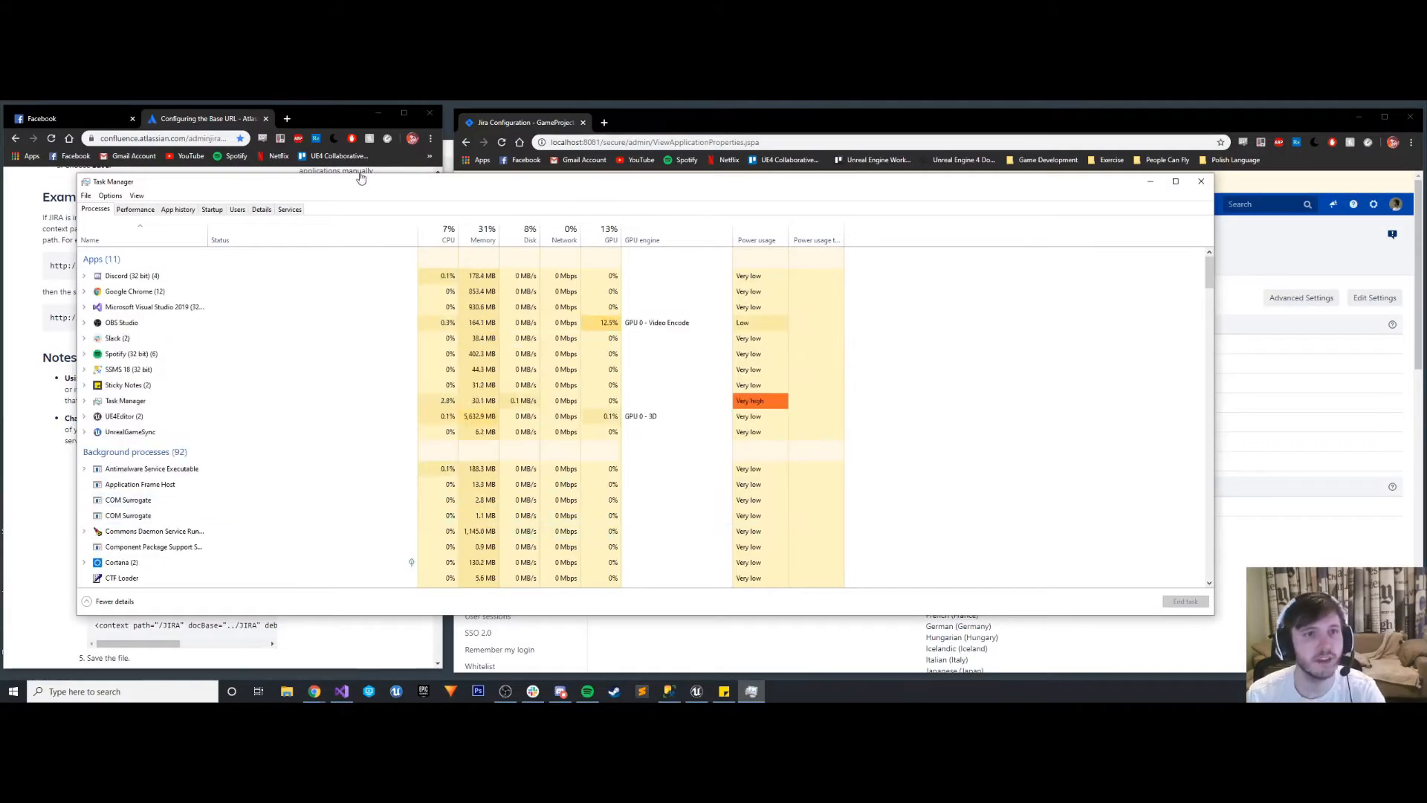
# - Stop the Atlassian Jira service from Task Manager's list of services, and minimize Task Manager
pyautogui.click(291, 209)
pyautogui.scroll(-15, 149, 444)
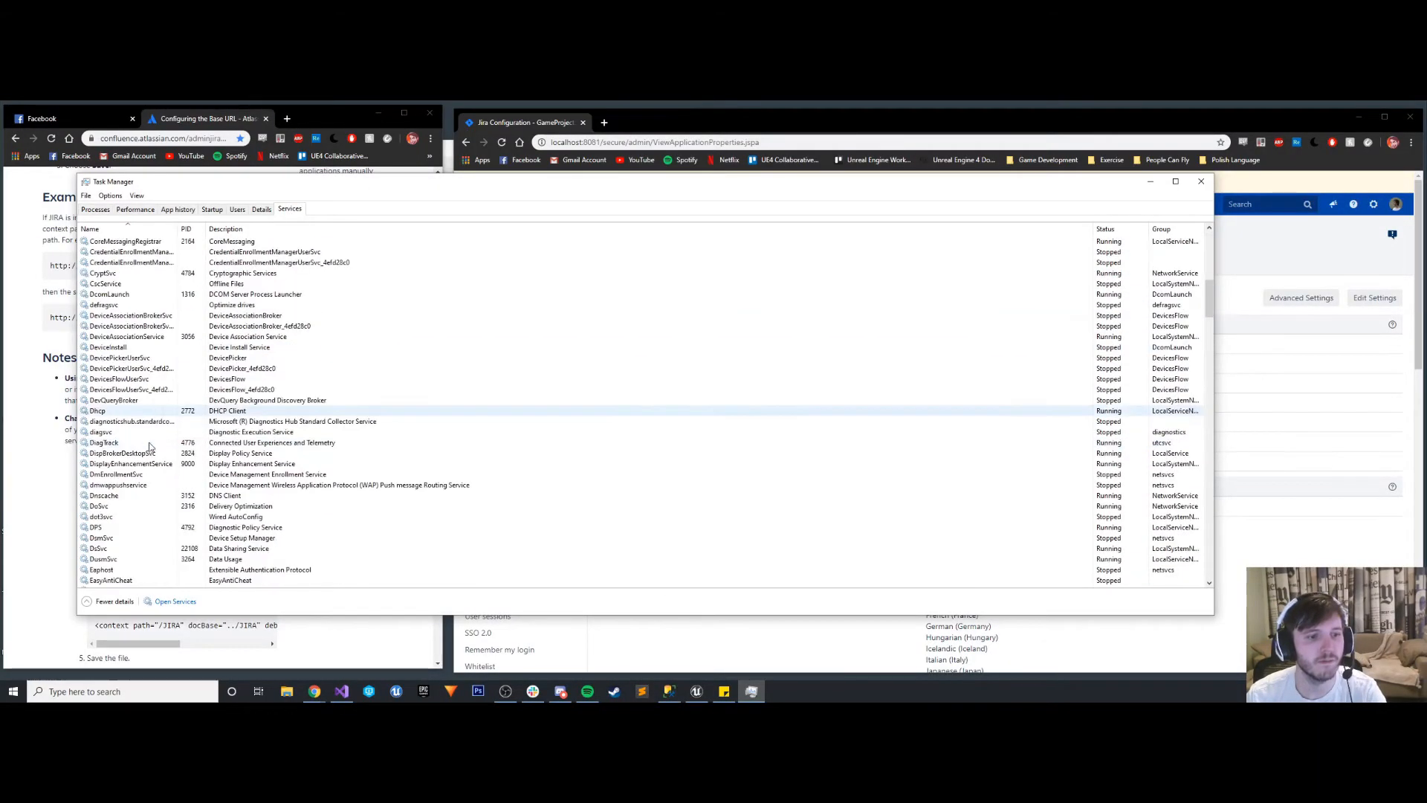
pyautogui.scroll(-8, 148, 444)
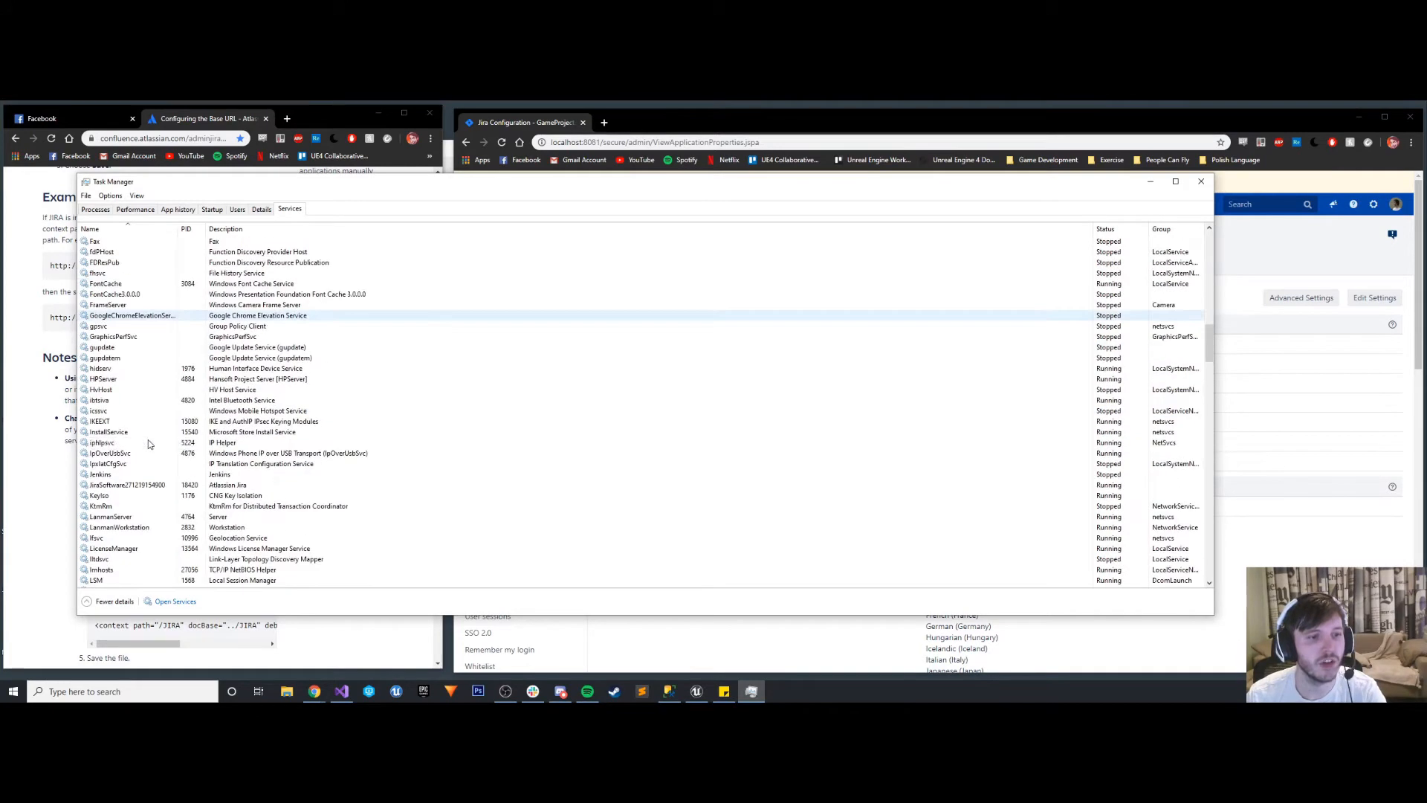
pyautogui.click(105, 490)
pyautogui.rightClick(119, 489)
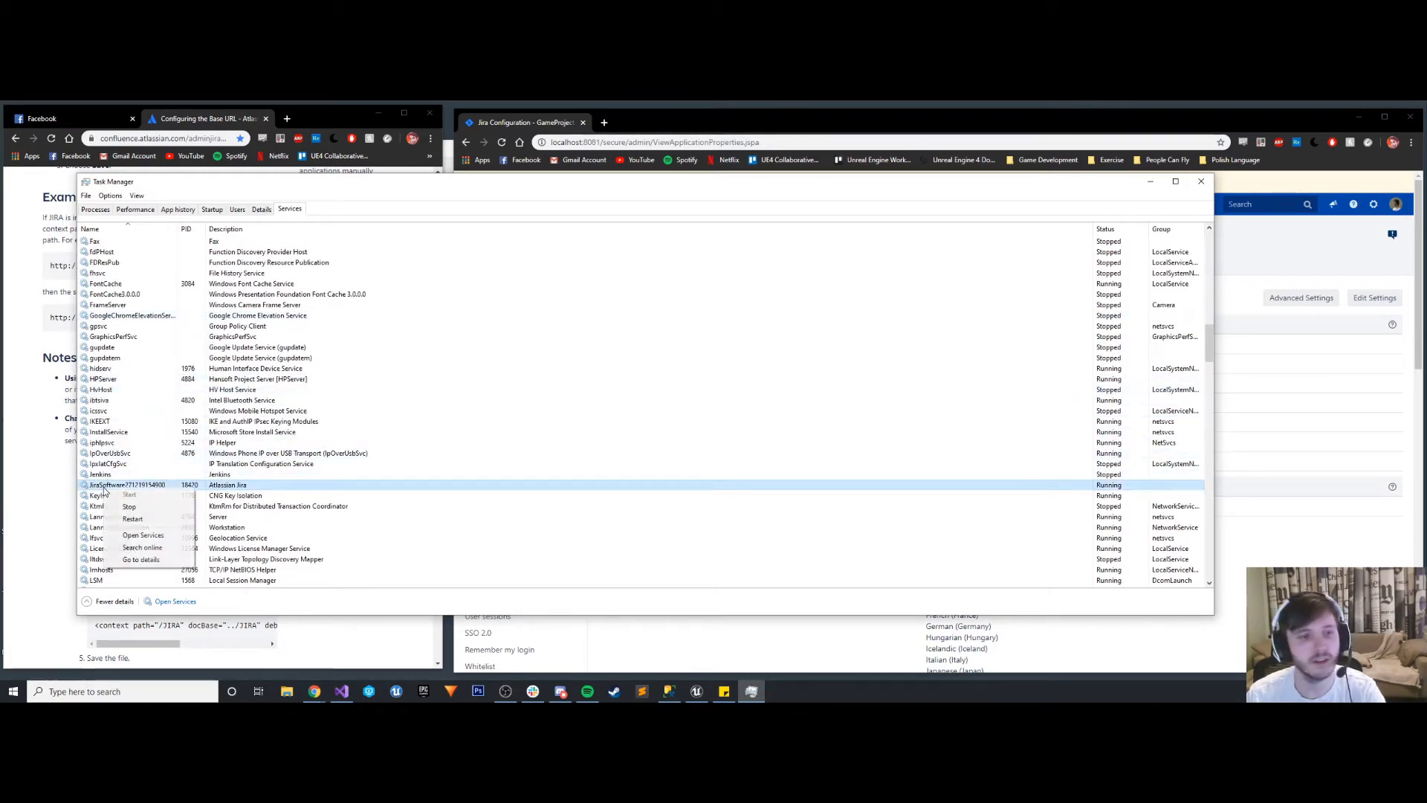
pyautogui.click(128, 507)
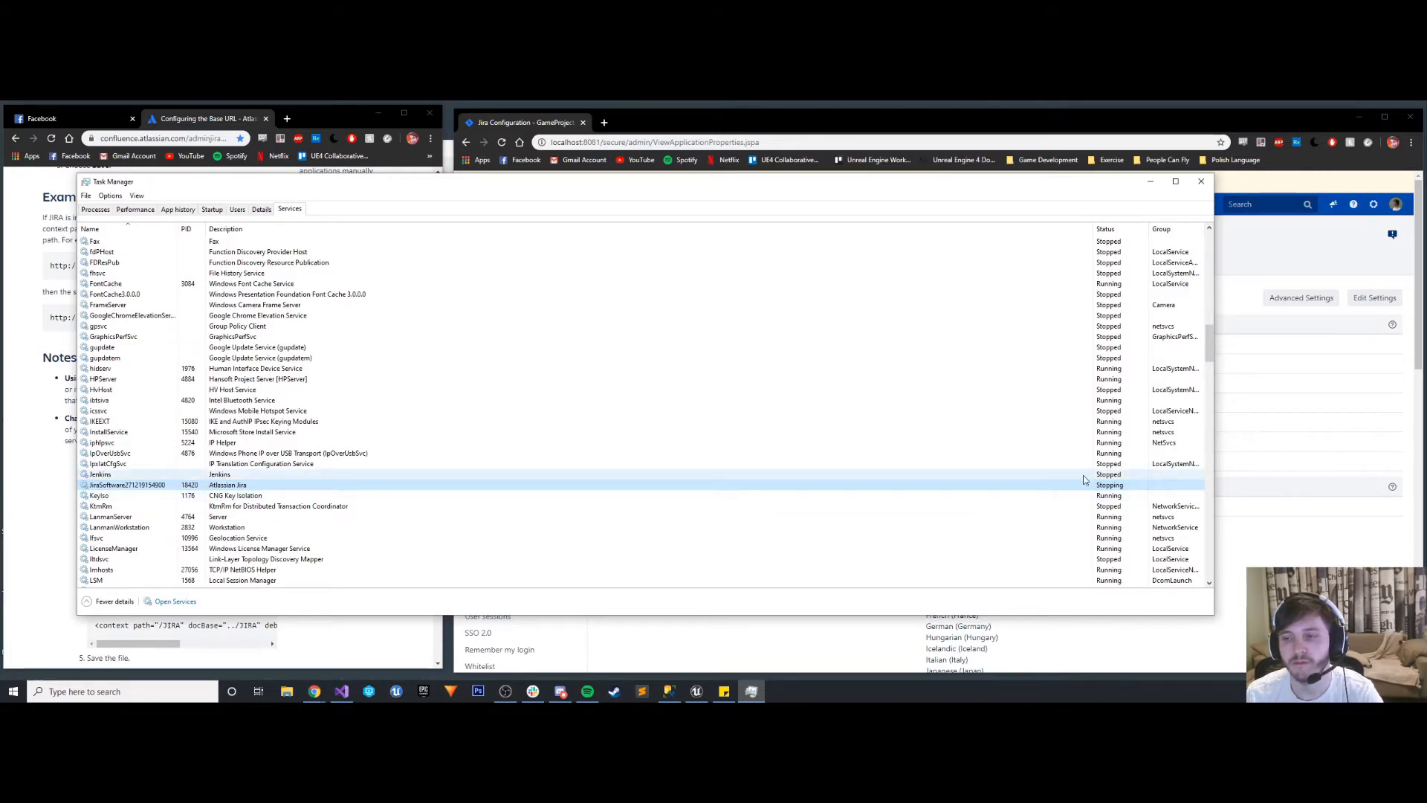
pyautogui.click(1150, 182)
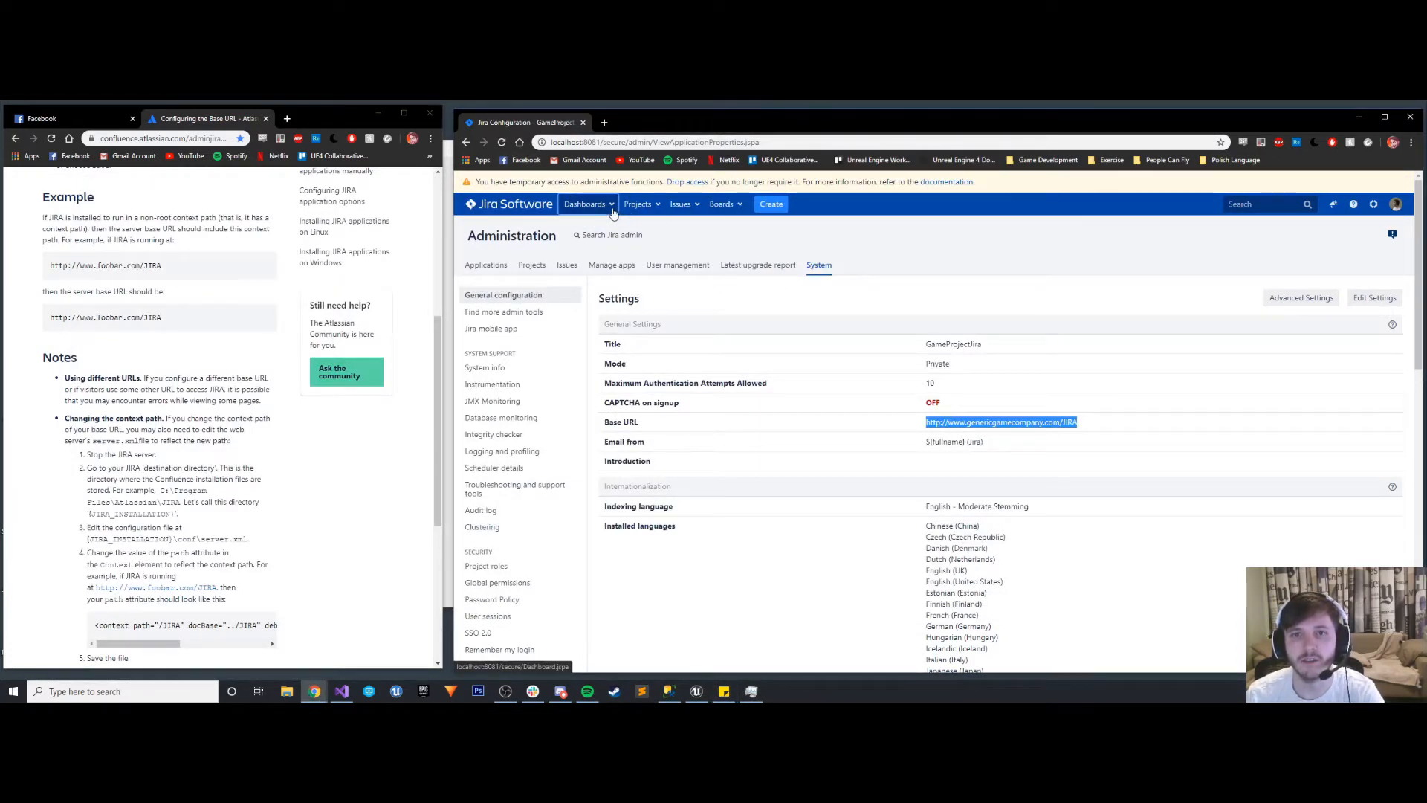
# - Reload the Jira configuration page to check whether the server is offline, and highlight the documentation's instruction to stop the JIRA server
pyautogui.click(502, 142)
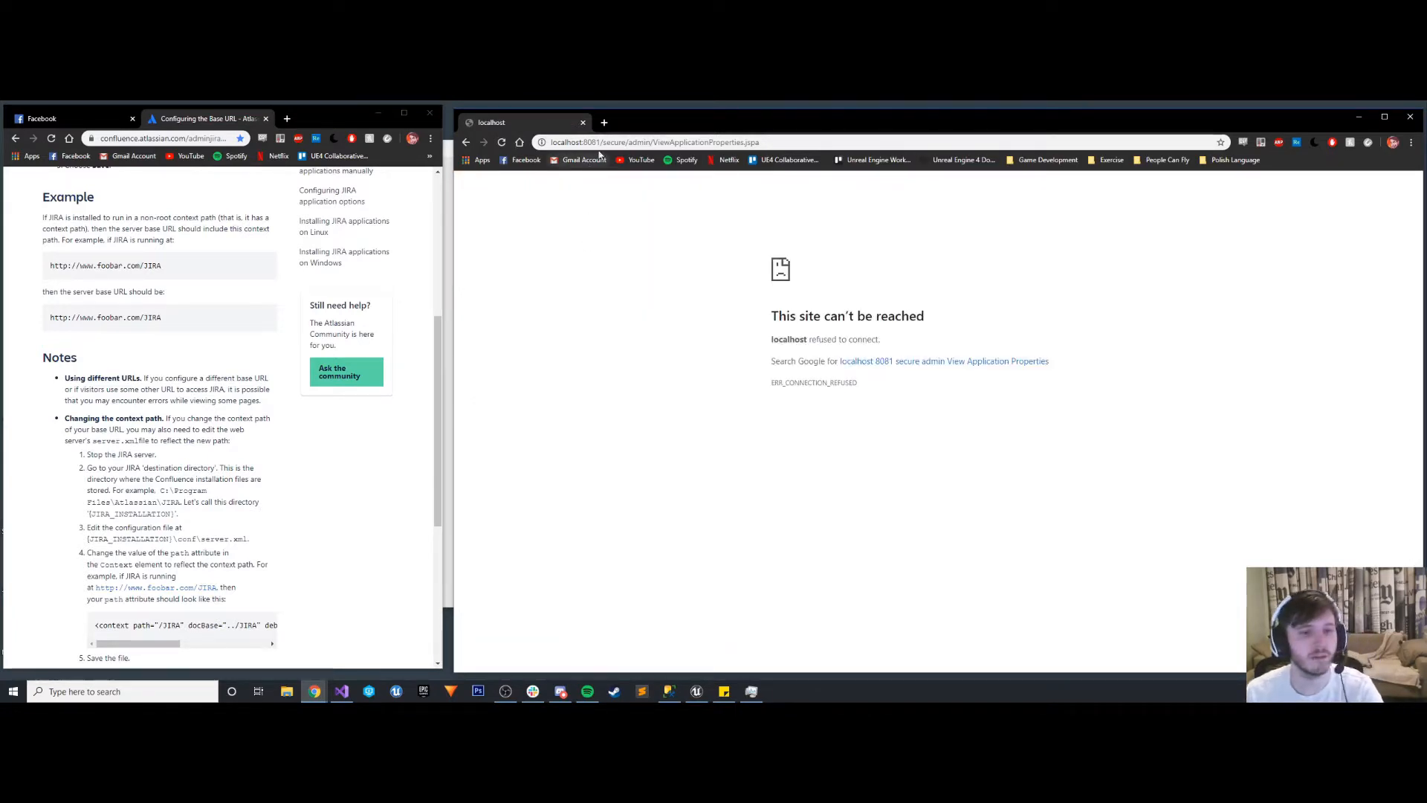
pyautogui.moveTo(84, 456); pyautogui.dragTo(144, 456)
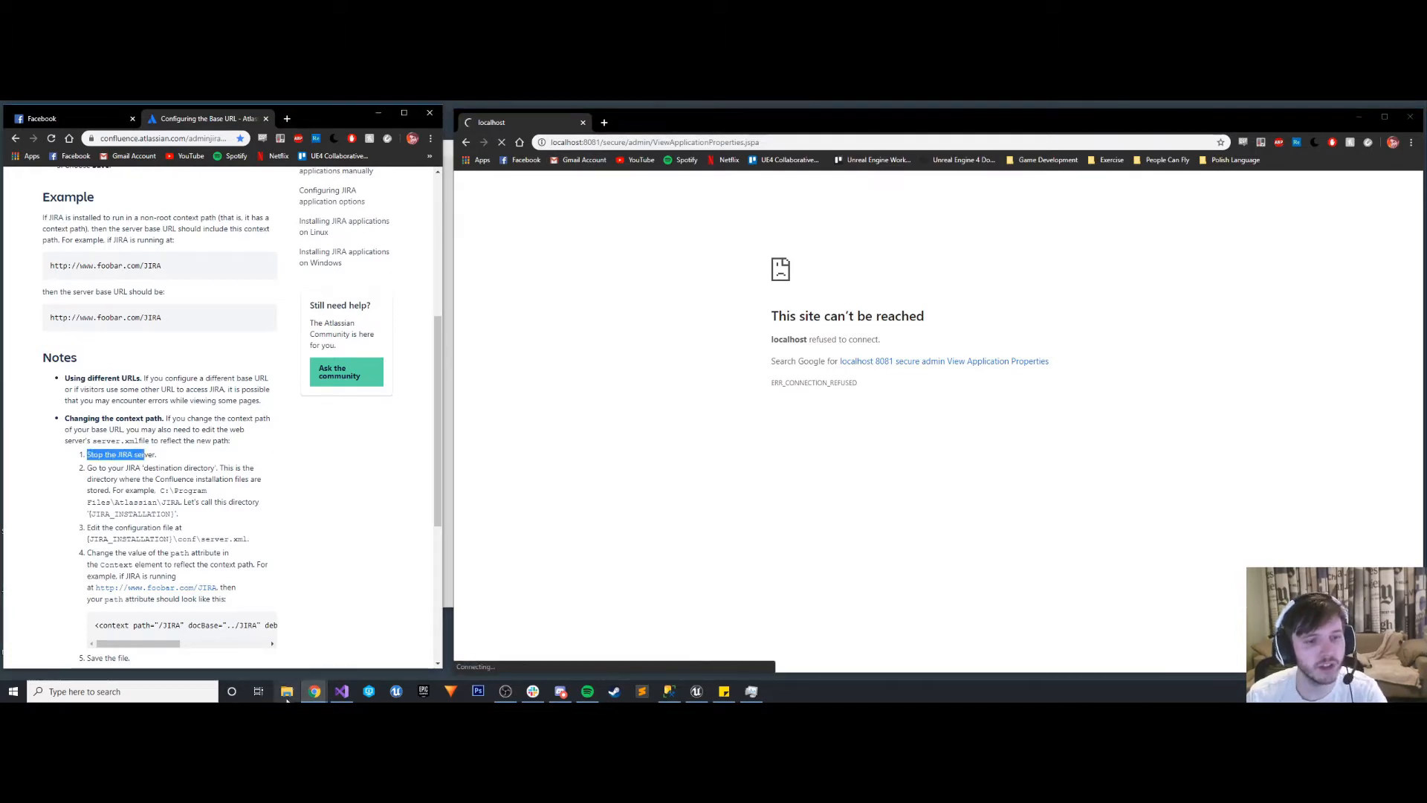
# - Open File Explorer and go to the Jira configuration folder at C:\Program Files\Atlassian\Jira\conf
pyautogui.click(287, 691)
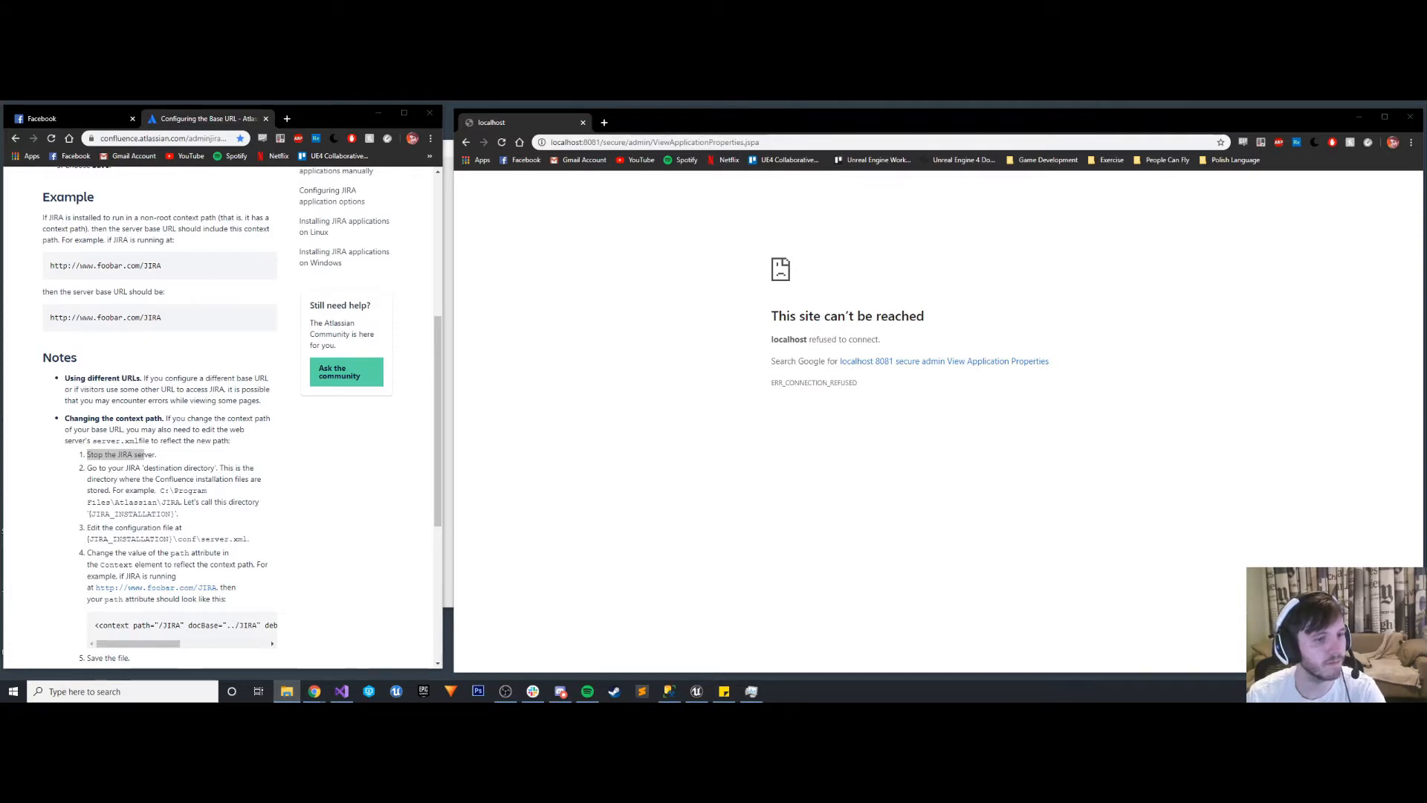
pyautogui.moveTo(0, 245); pyautogui.dragTo(772, 188)
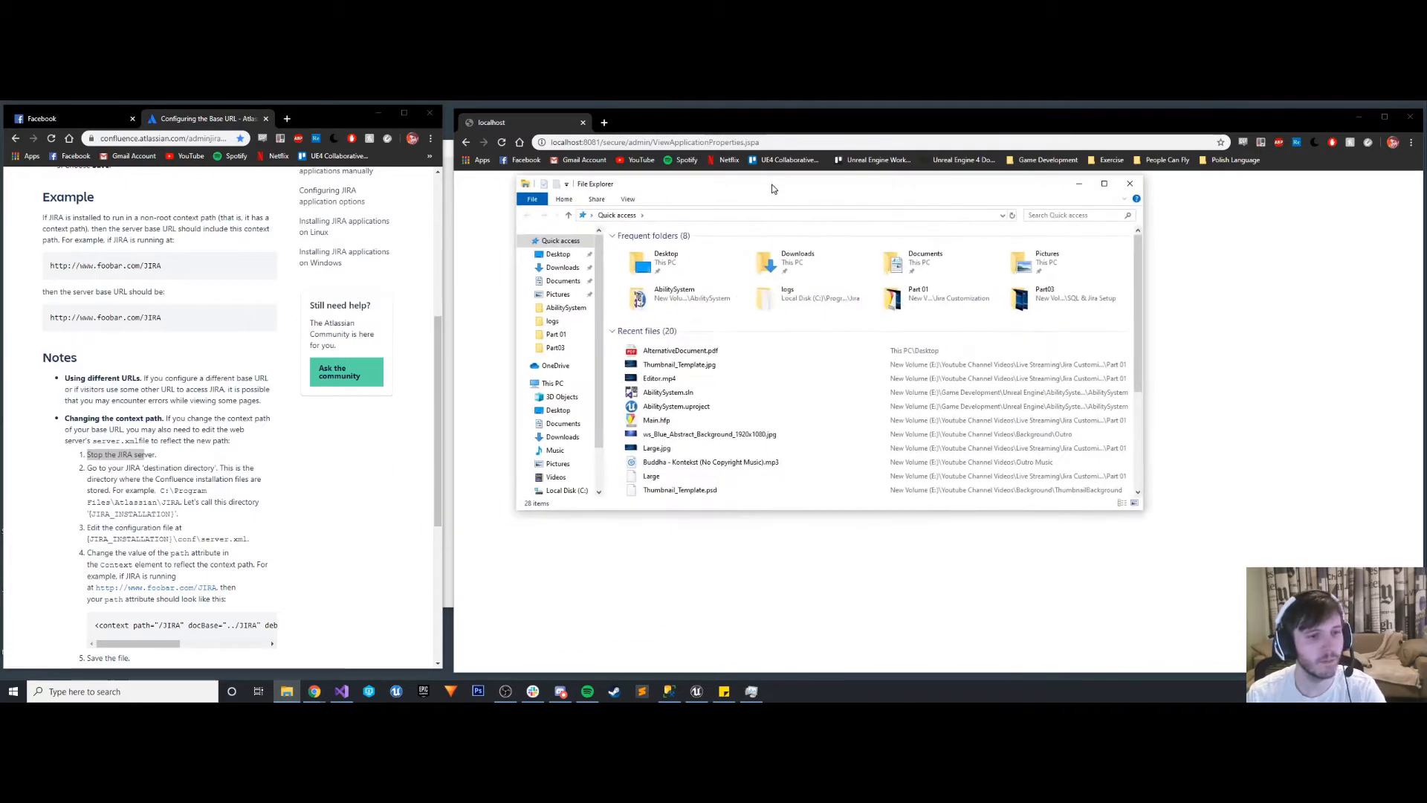
pyautogui.click(567, 490)
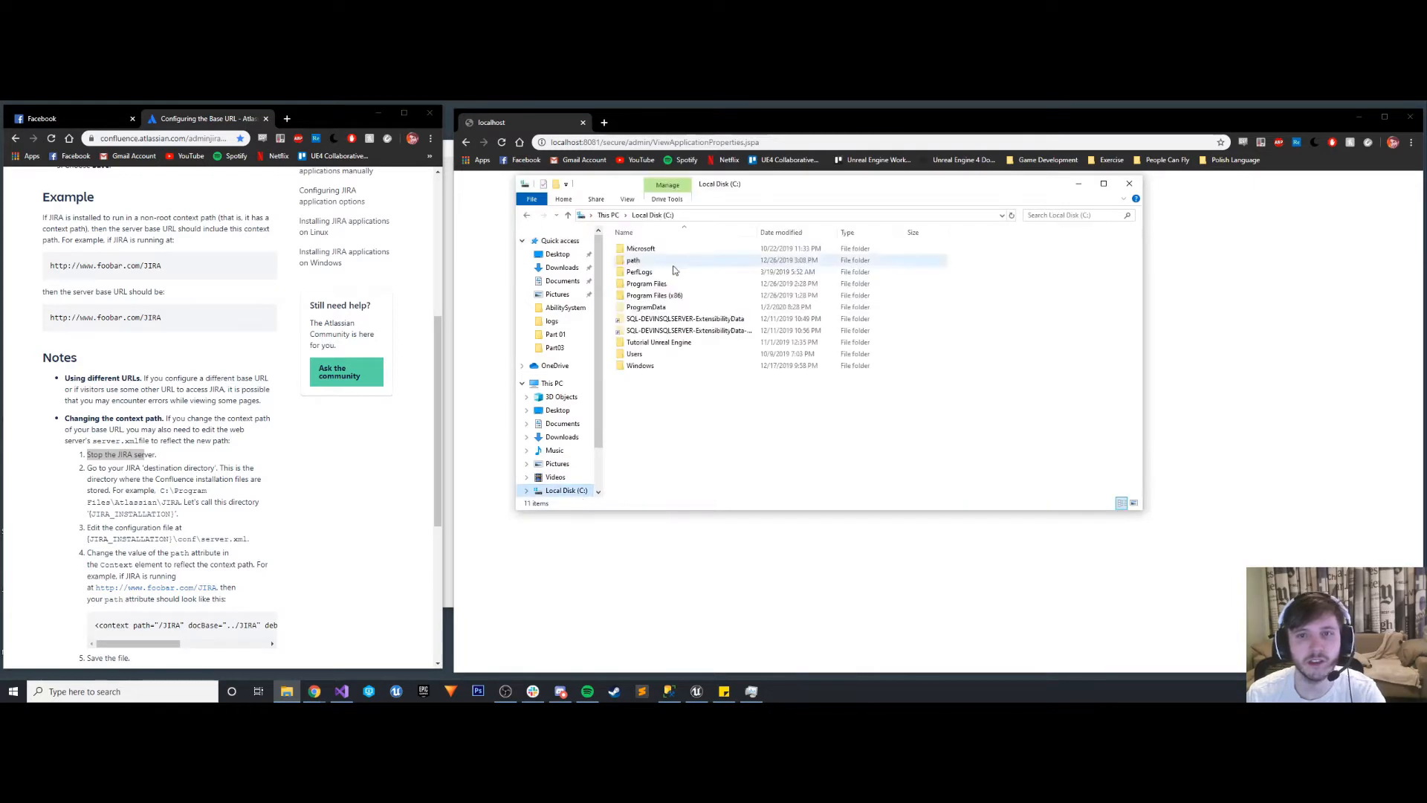
pyautogui.doubleClick(669, 283)
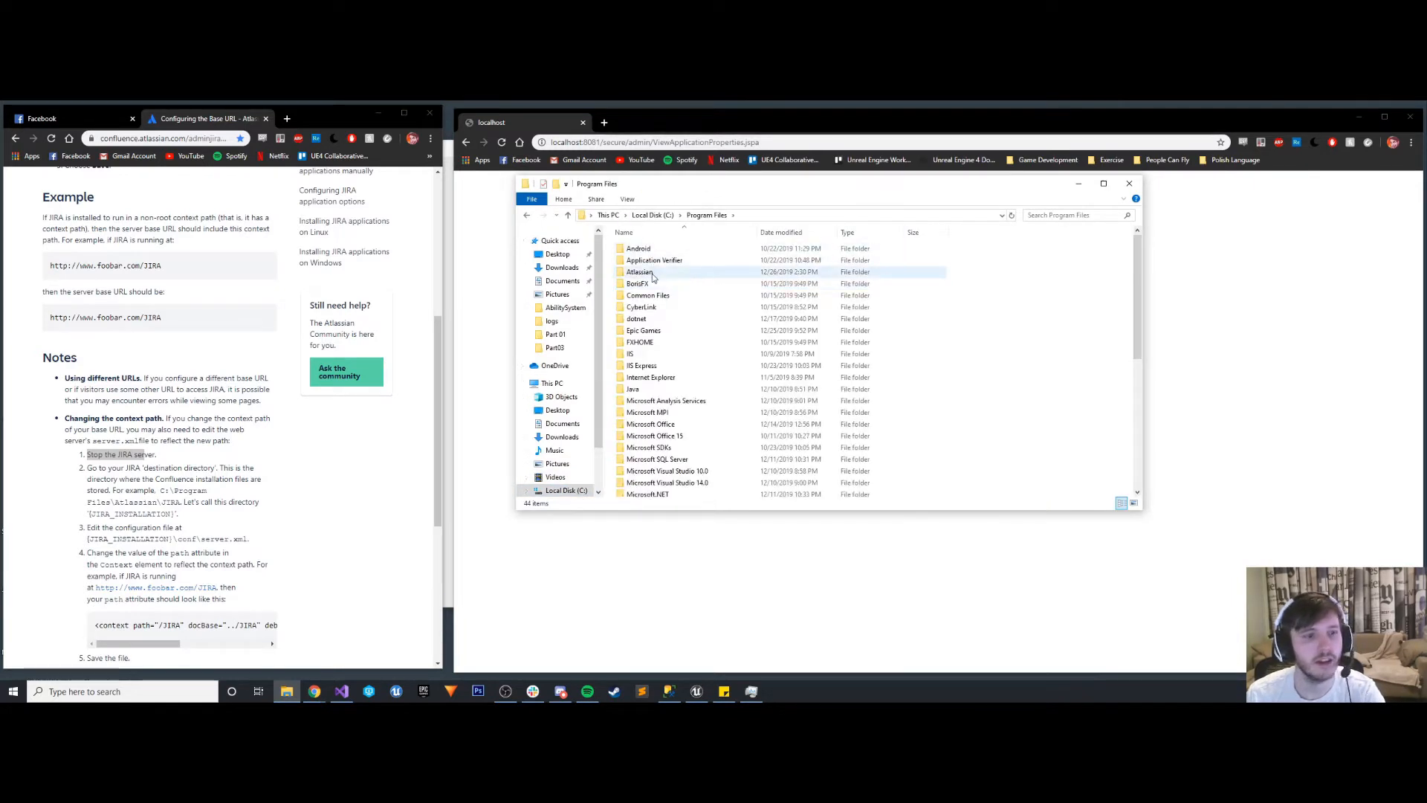
pyautogui.doubleClick(655, 272)
pyautogui.doubleClick(637, 261)
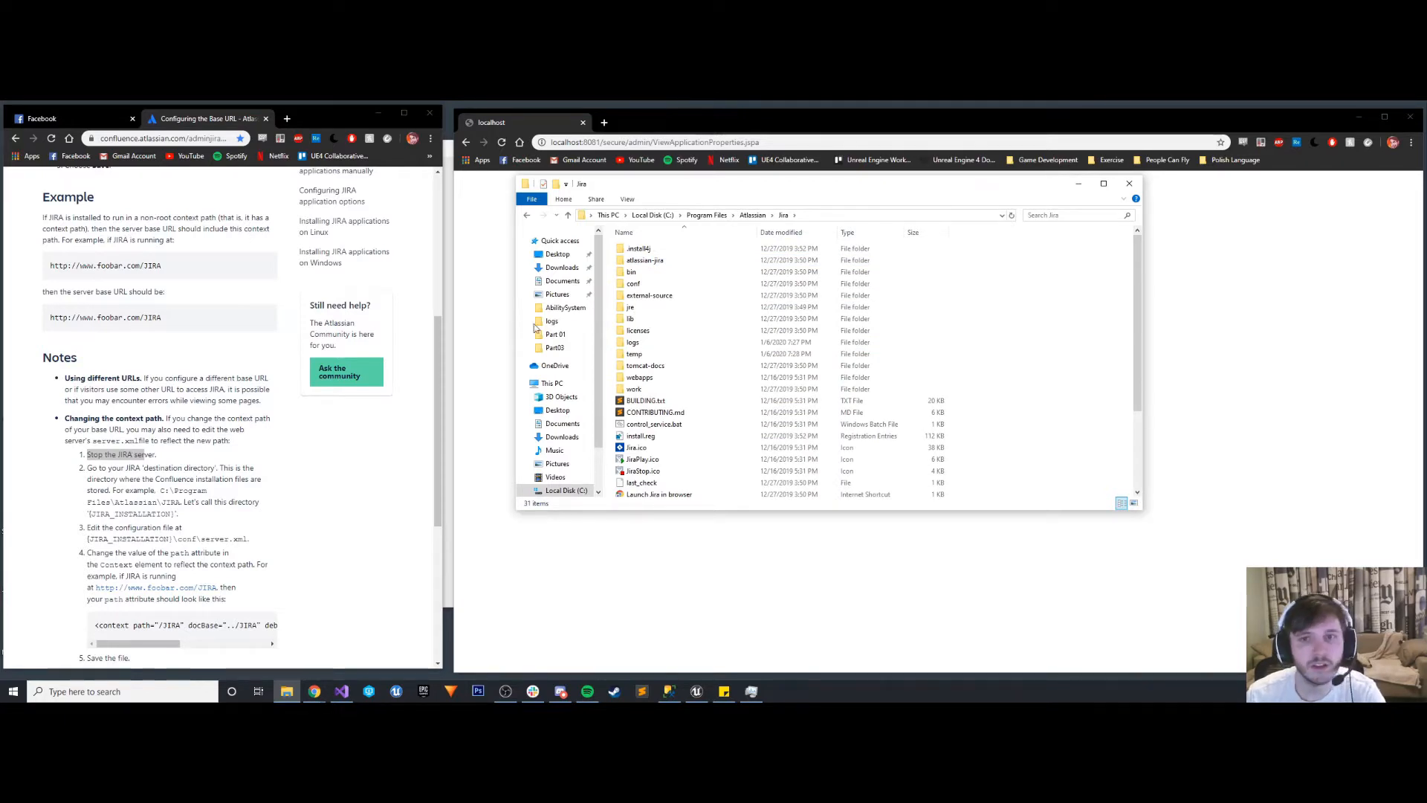
pyautogui.doubleClick(657, 283)
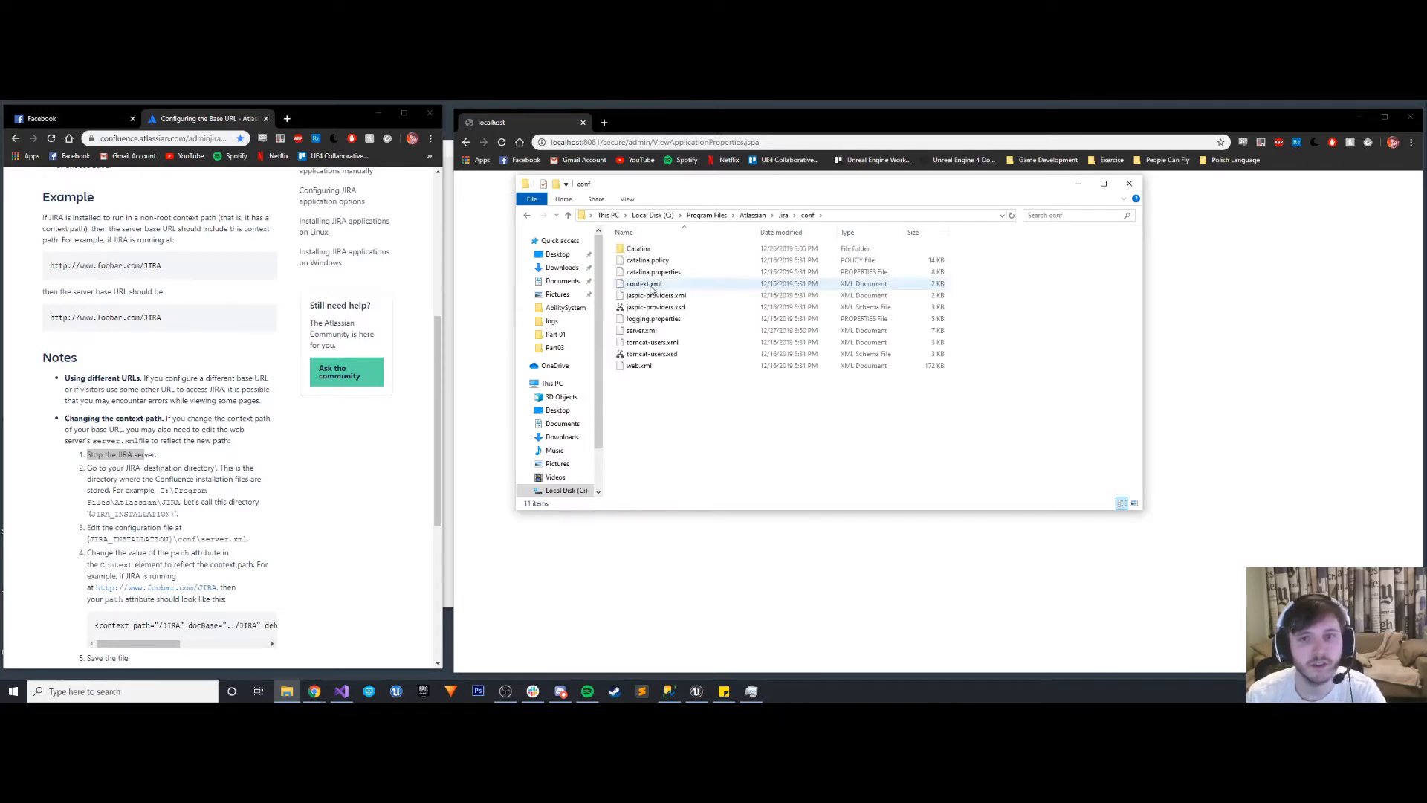
# - Open server.xml in Sublime Text, fit its window beside the documentation, and check the documented context path example
pyautogui.rightClick(651, 330)
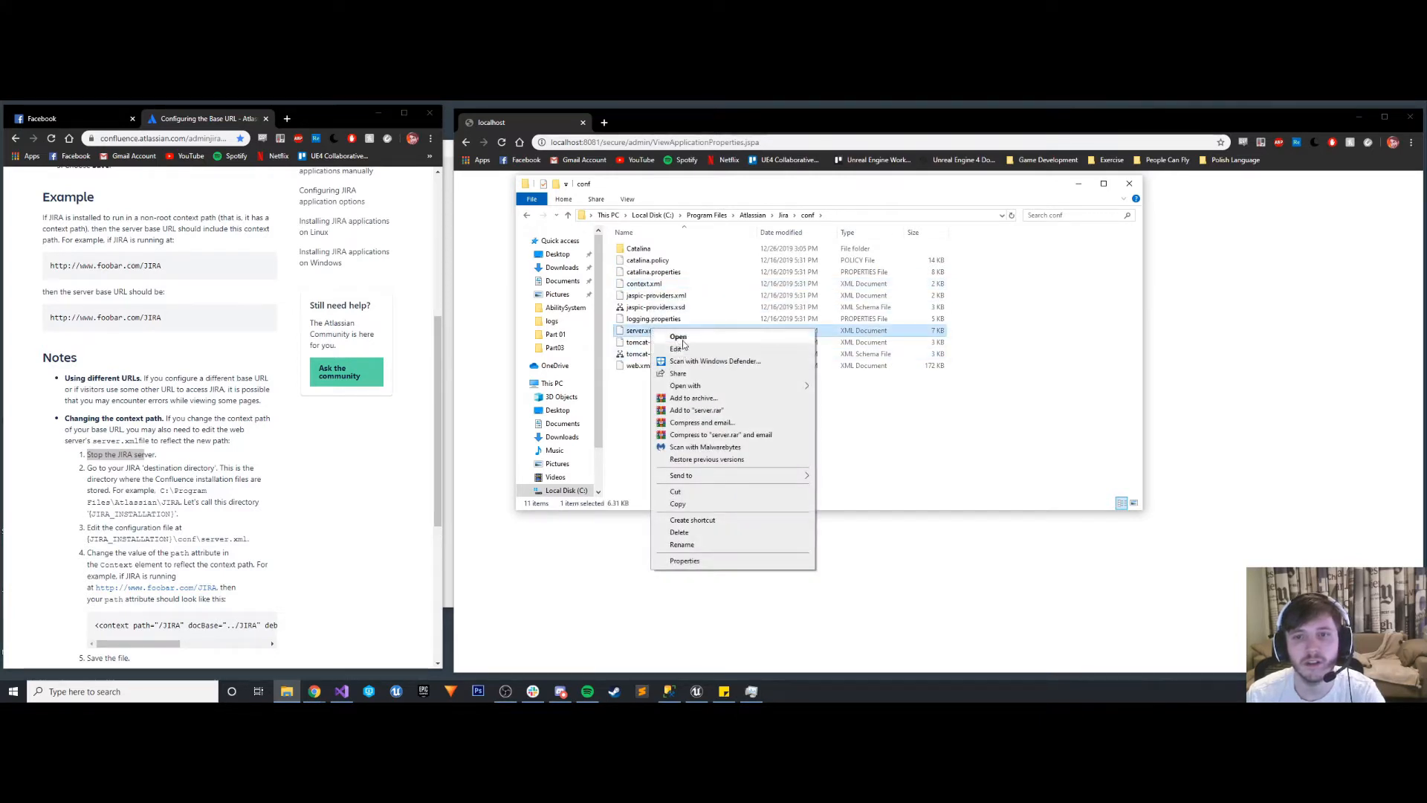
pyautogui.moveTo(706, 386)
pyautogui.click(866, 425)
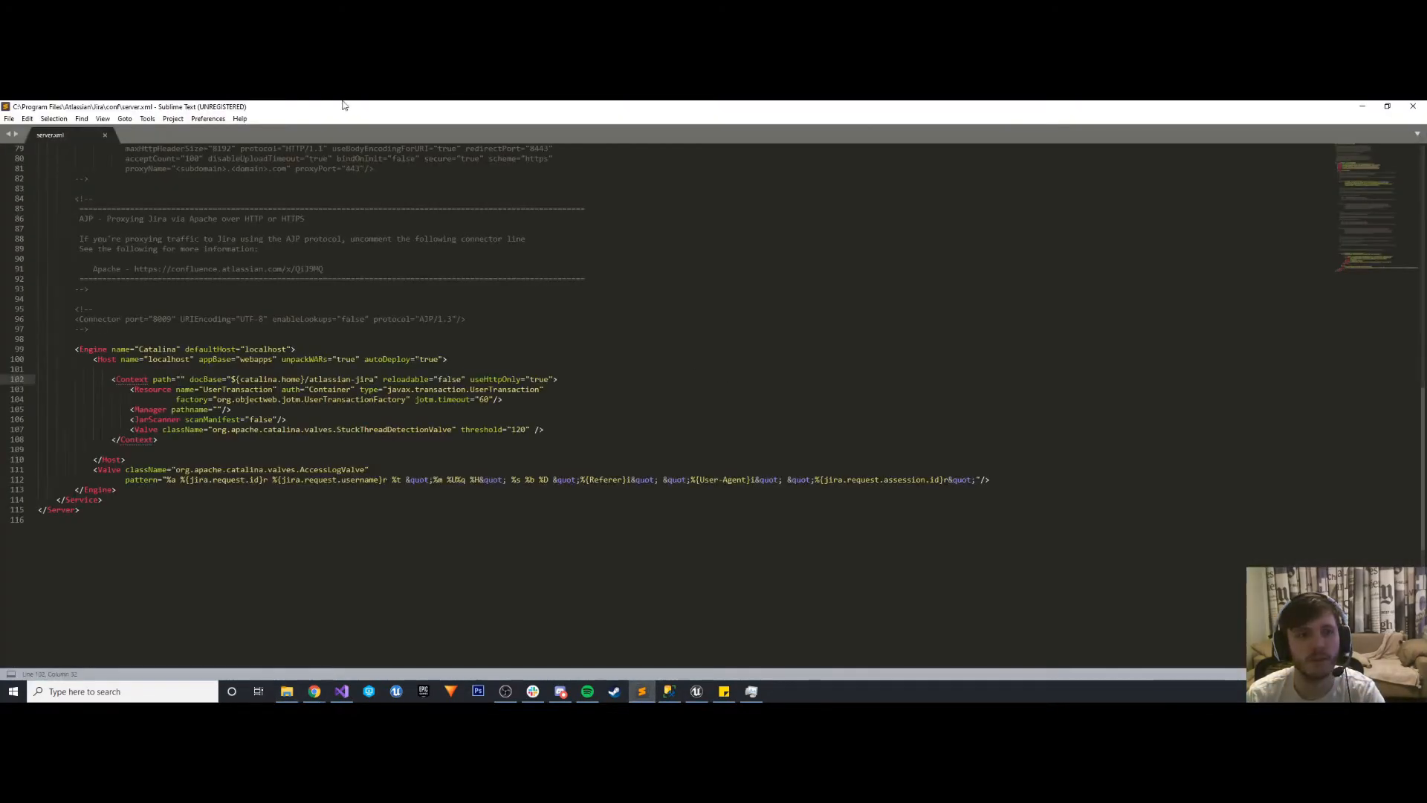
pyautogui.moveTo(343, 103); pyautogui.dragTo(633, 118)
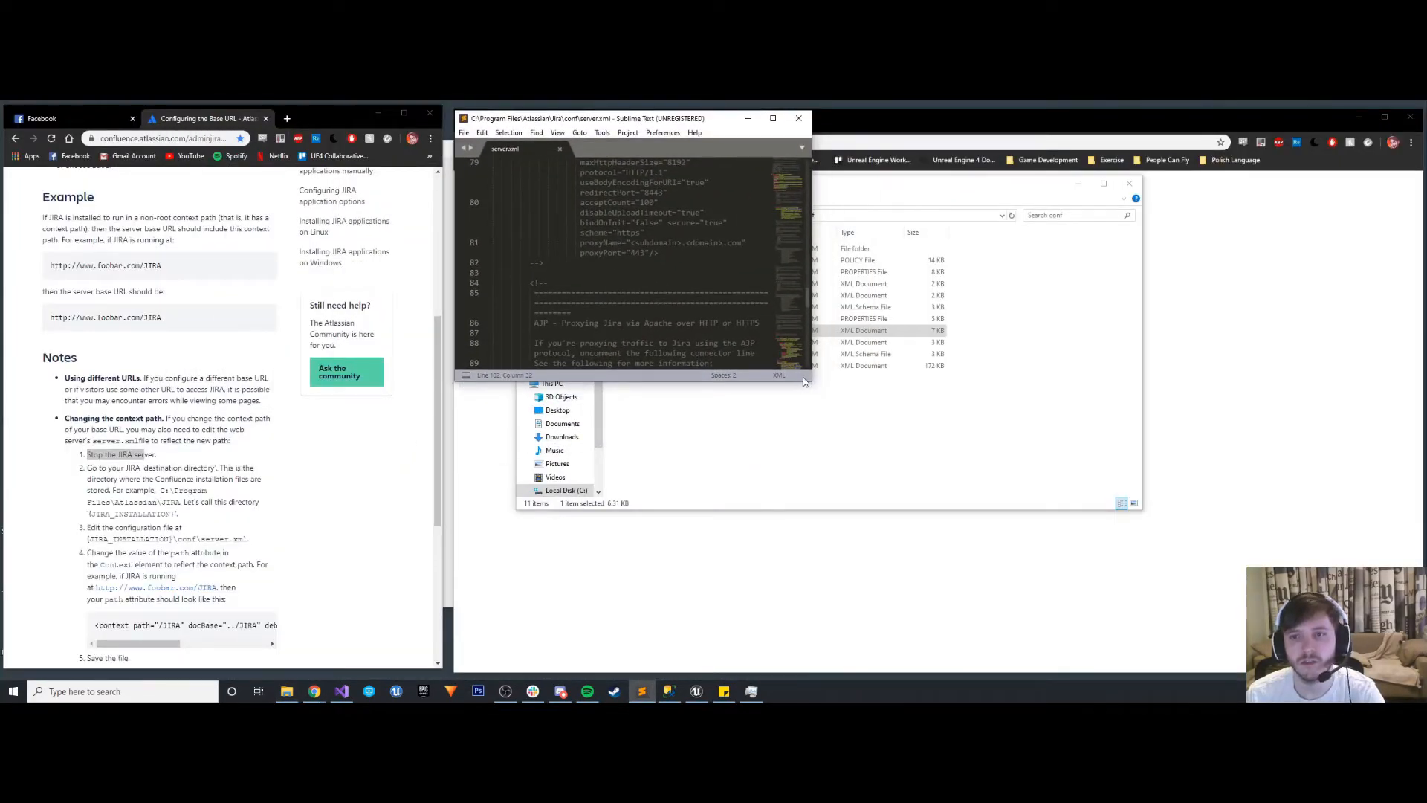
pyautogui.moveTo(805, 381); pyautogui.dragTo(1418, 669)
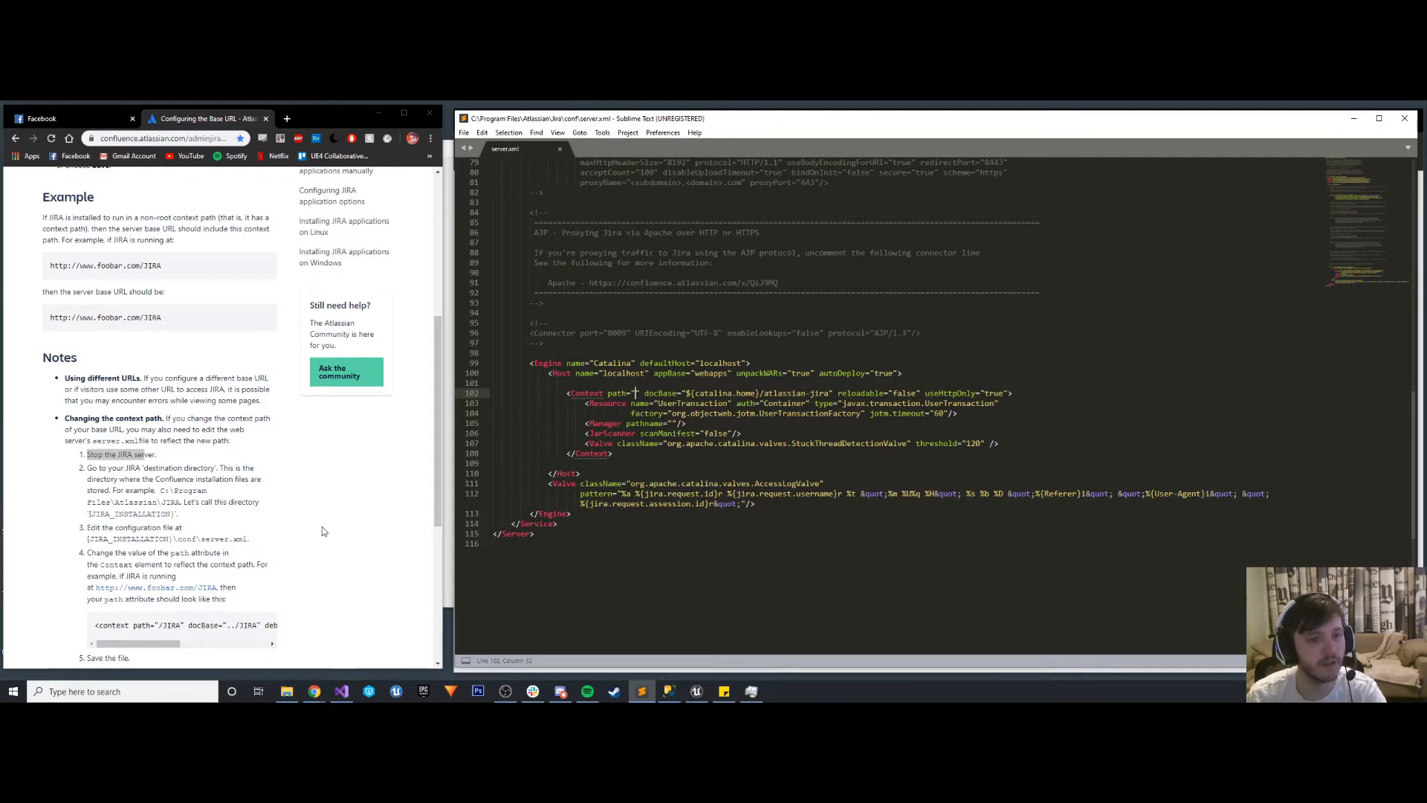
pyautogui.scroll(-1, 323, 527)
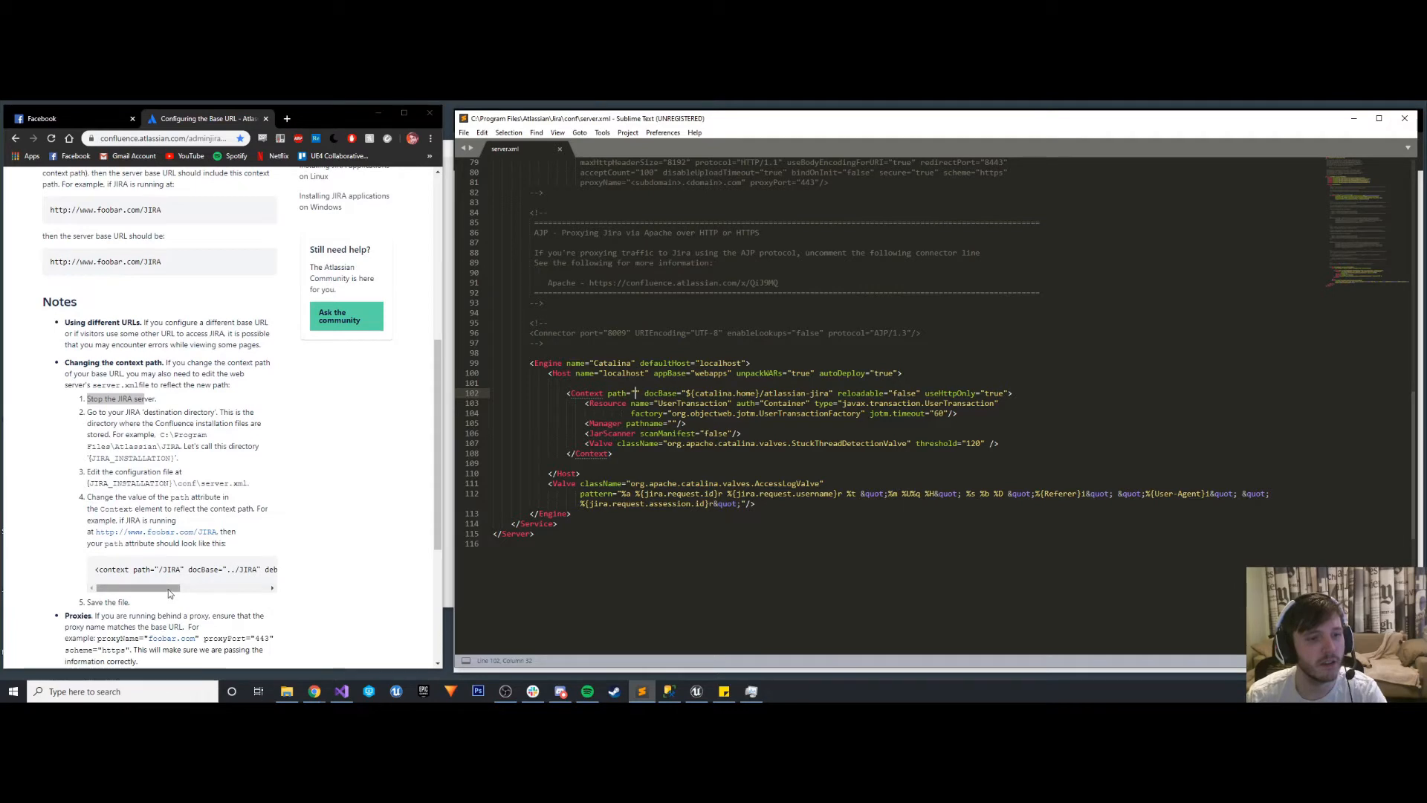
pyautogui.moveTo(168, 590); pyautogui.dragTo(114, 587)
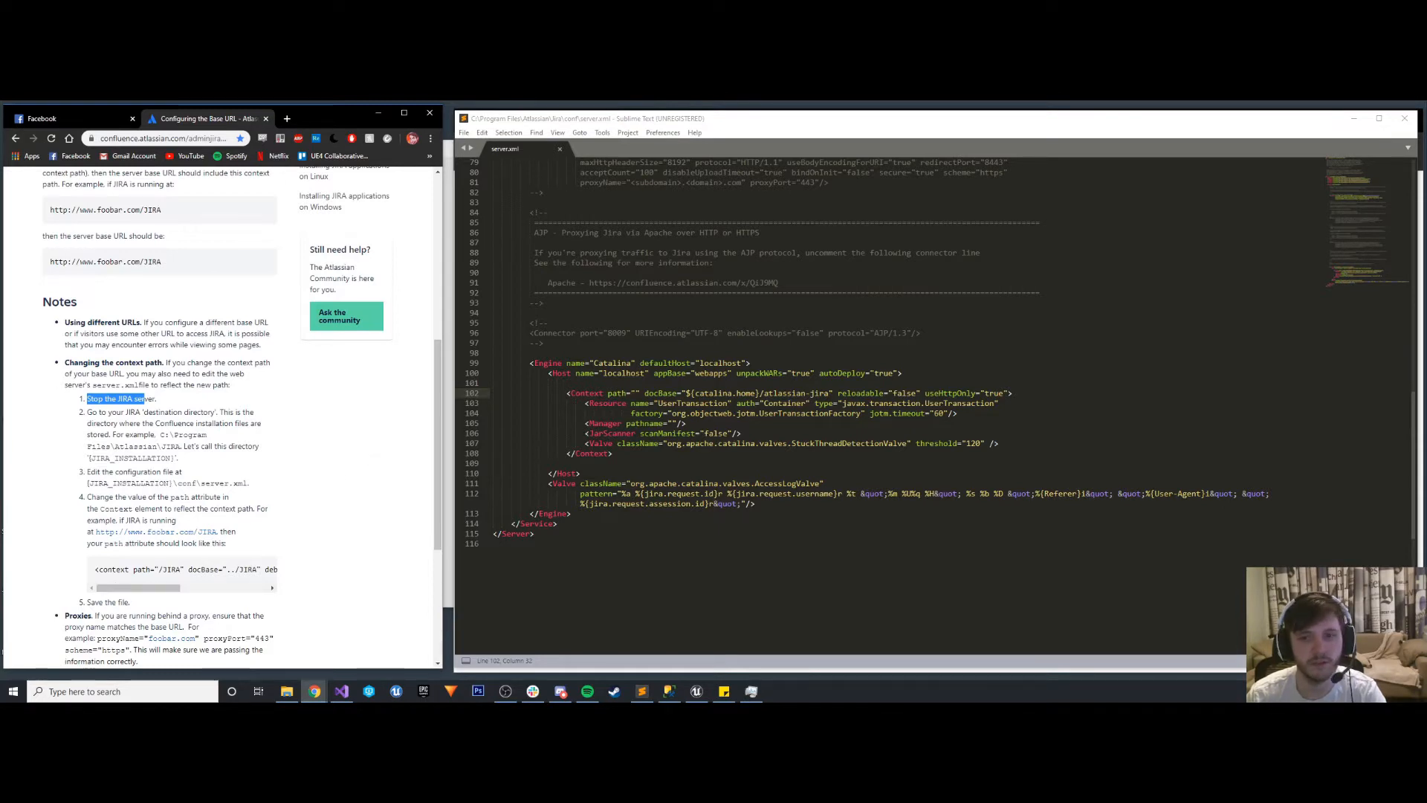
# - Copy the entire contents of server.xml into a new, empty file
pyautogui.click(565, 524)
pyautogui.hotkey('ctrl', 'a')
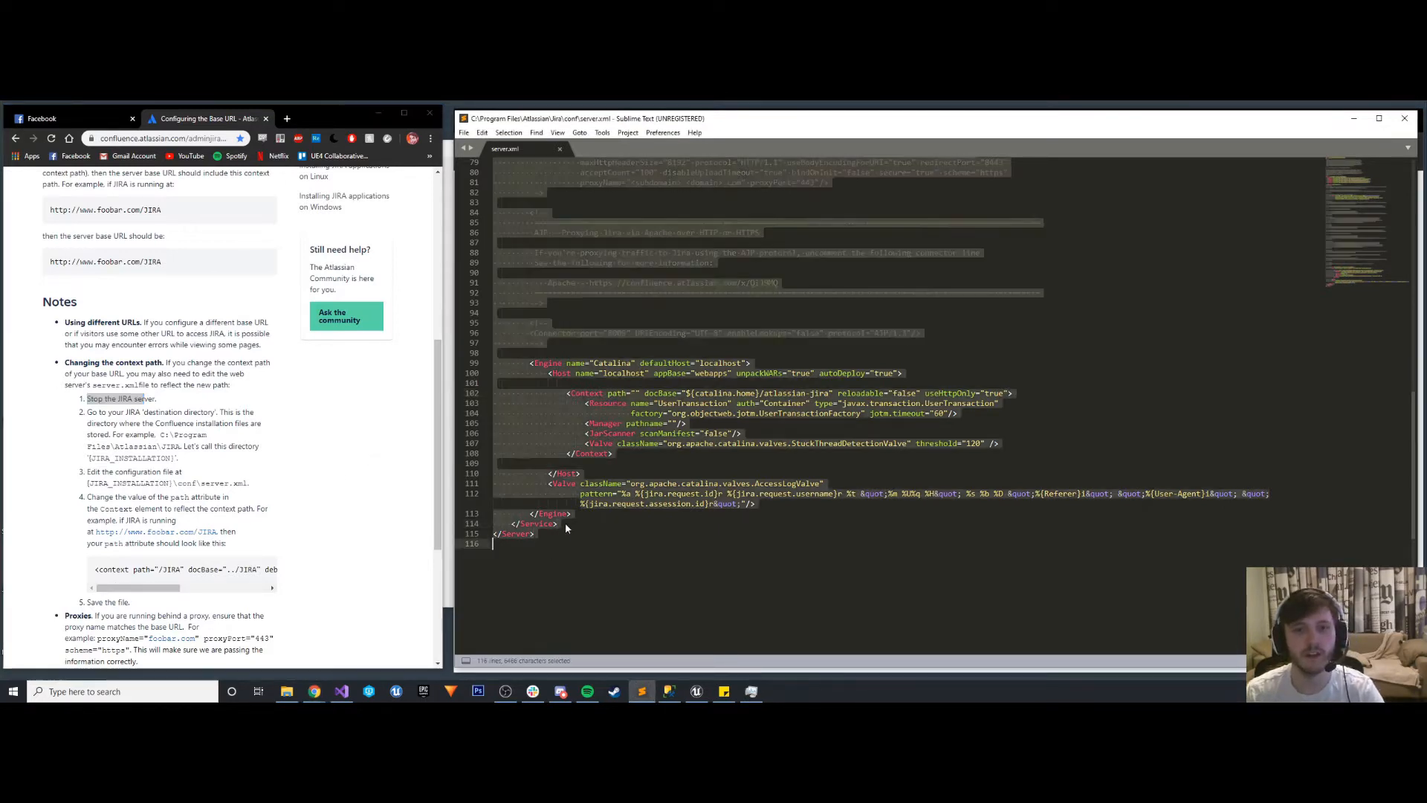
pyautogui.hotkey('ctrl', 'c')
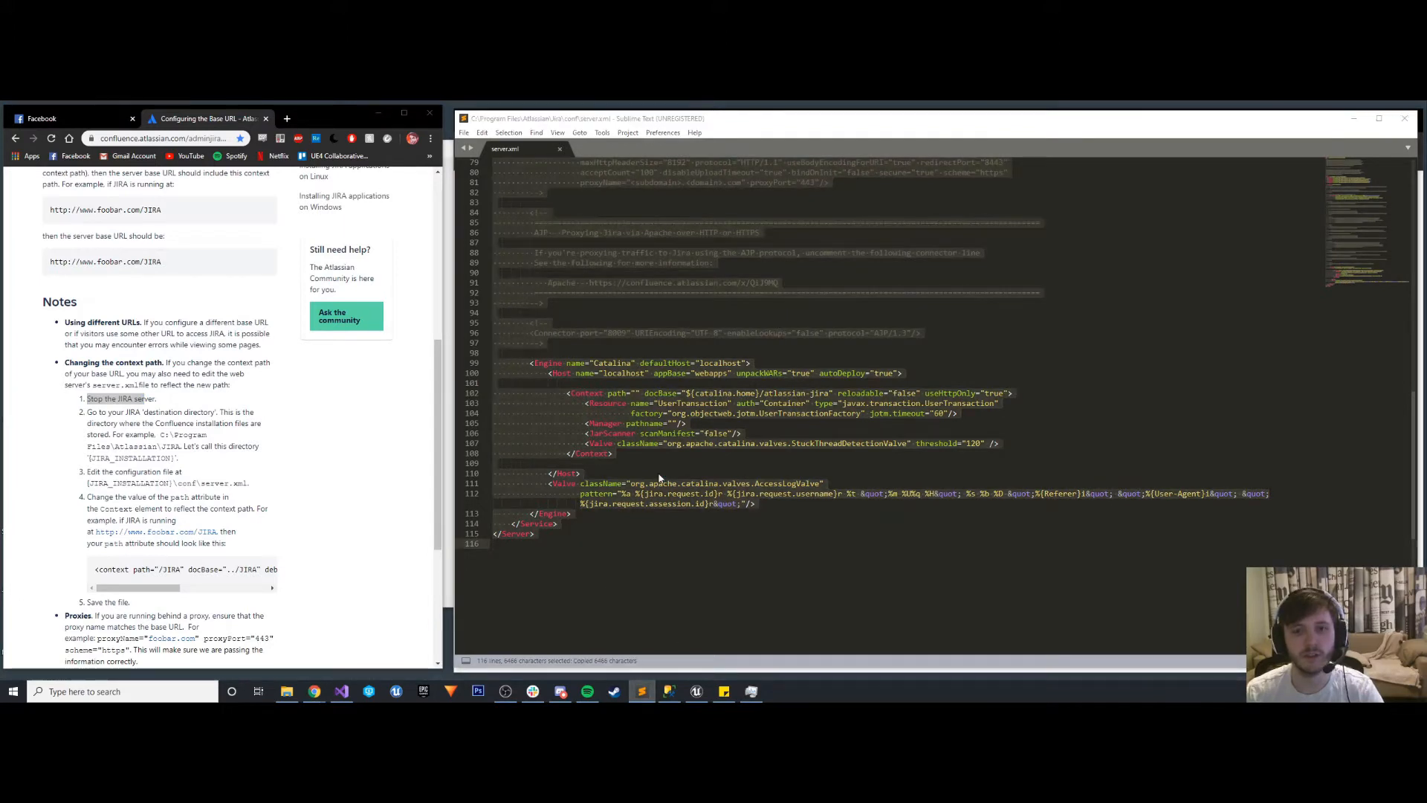
pyautogui.click(464, 132)
pyautogui.click(487, 146)
pyautogui.hotkey('ctrl', 'v')
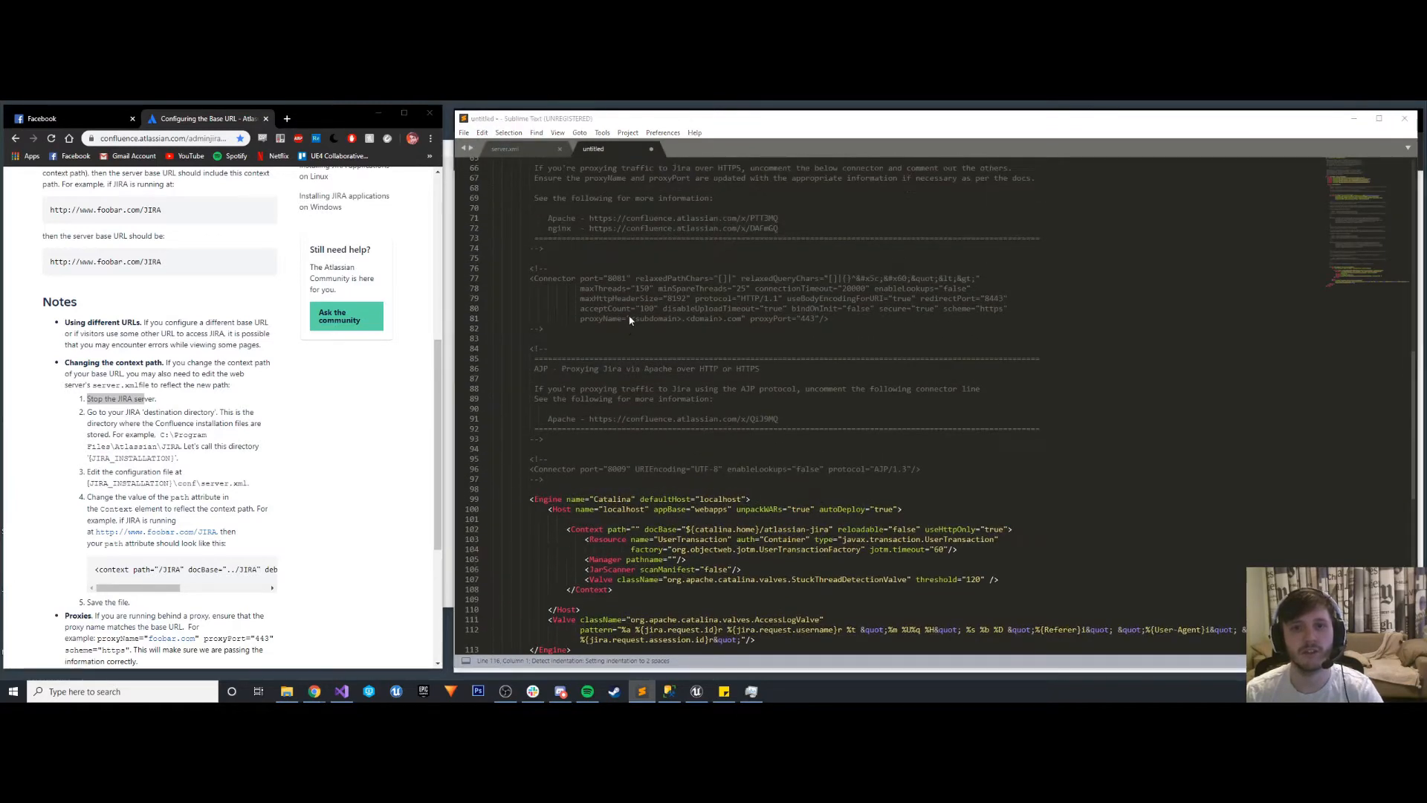
# - Save the copied configuration to the Desktop as an XML file named OriginalServer, and close it
pyautogui.hotkey('ctrl', 's')
pyautogui.write('OriginalSer')
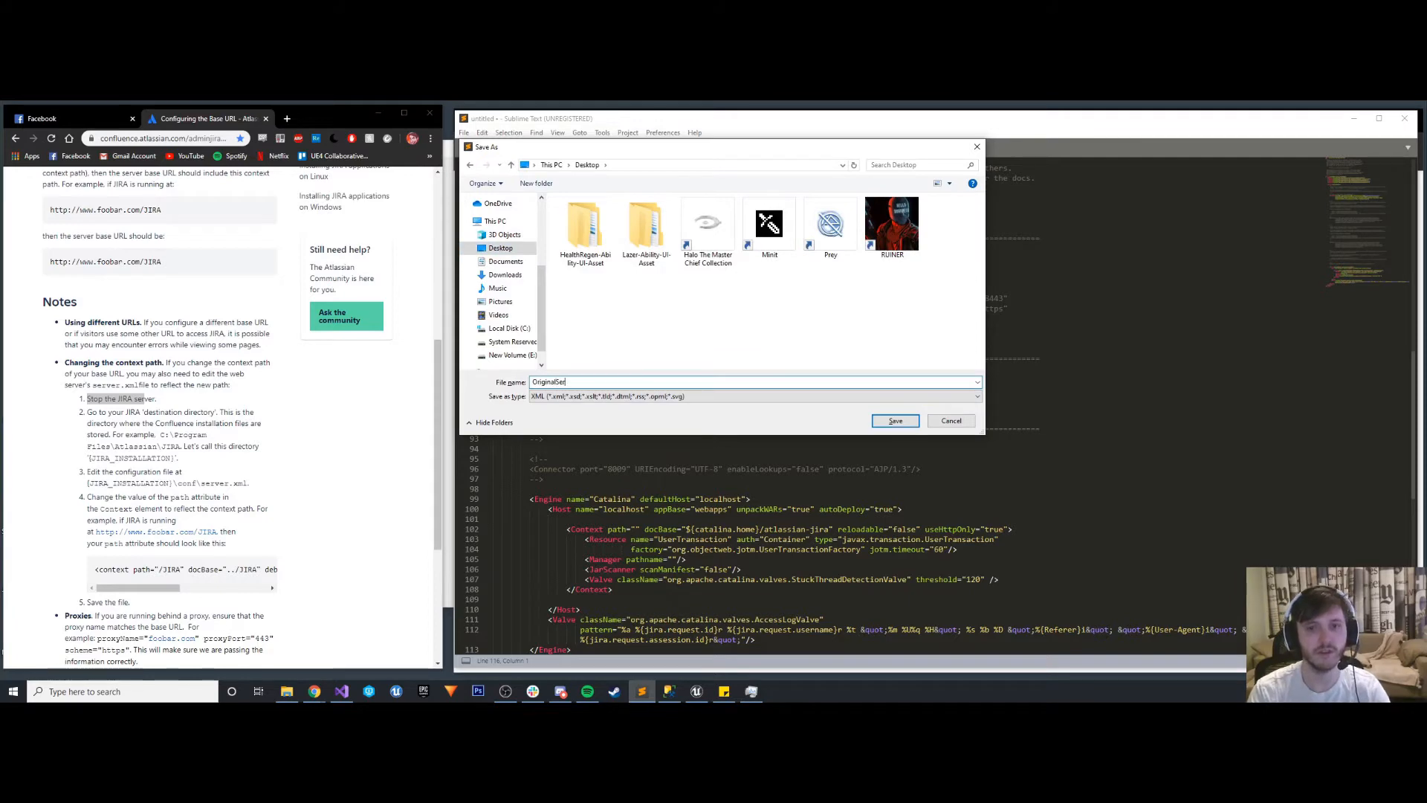
pyautogui.write('ver')
pyautogui.press('Return')
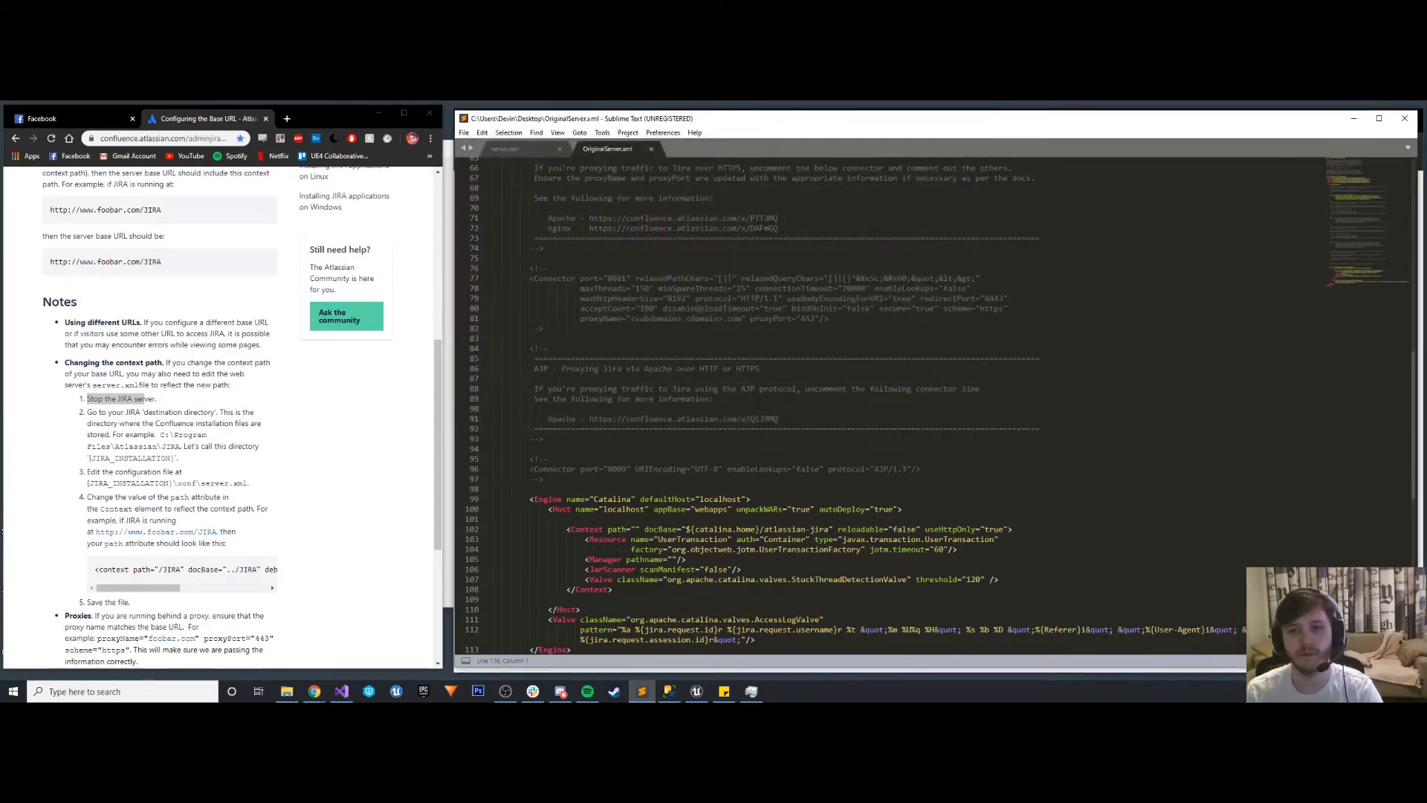
pyautogui.click(652, 150)
# - Set the path attribute of the Context element in server.xml to "/JIRA"
pyautogui.scroll(-3, 854, 372)
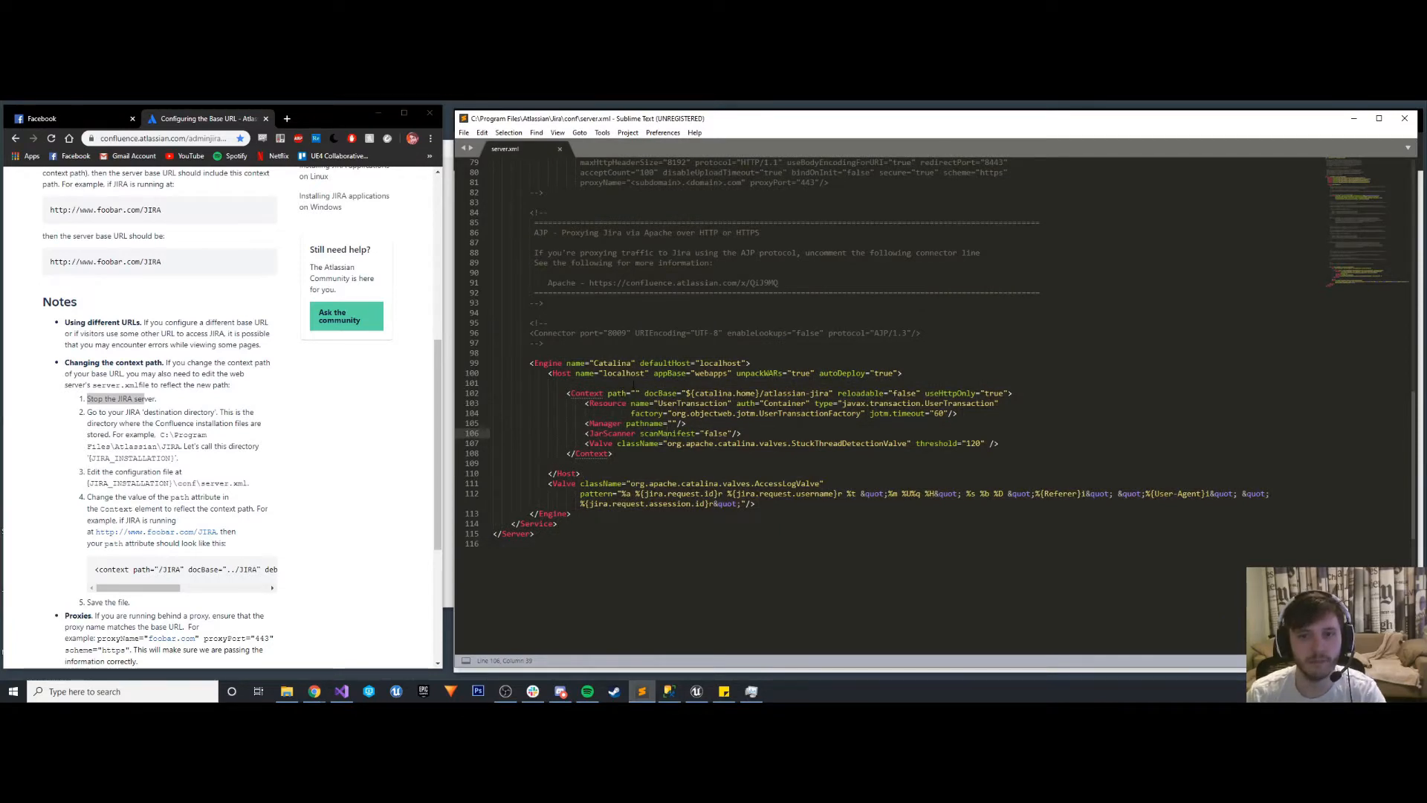
pyautogui.click(636, 394)
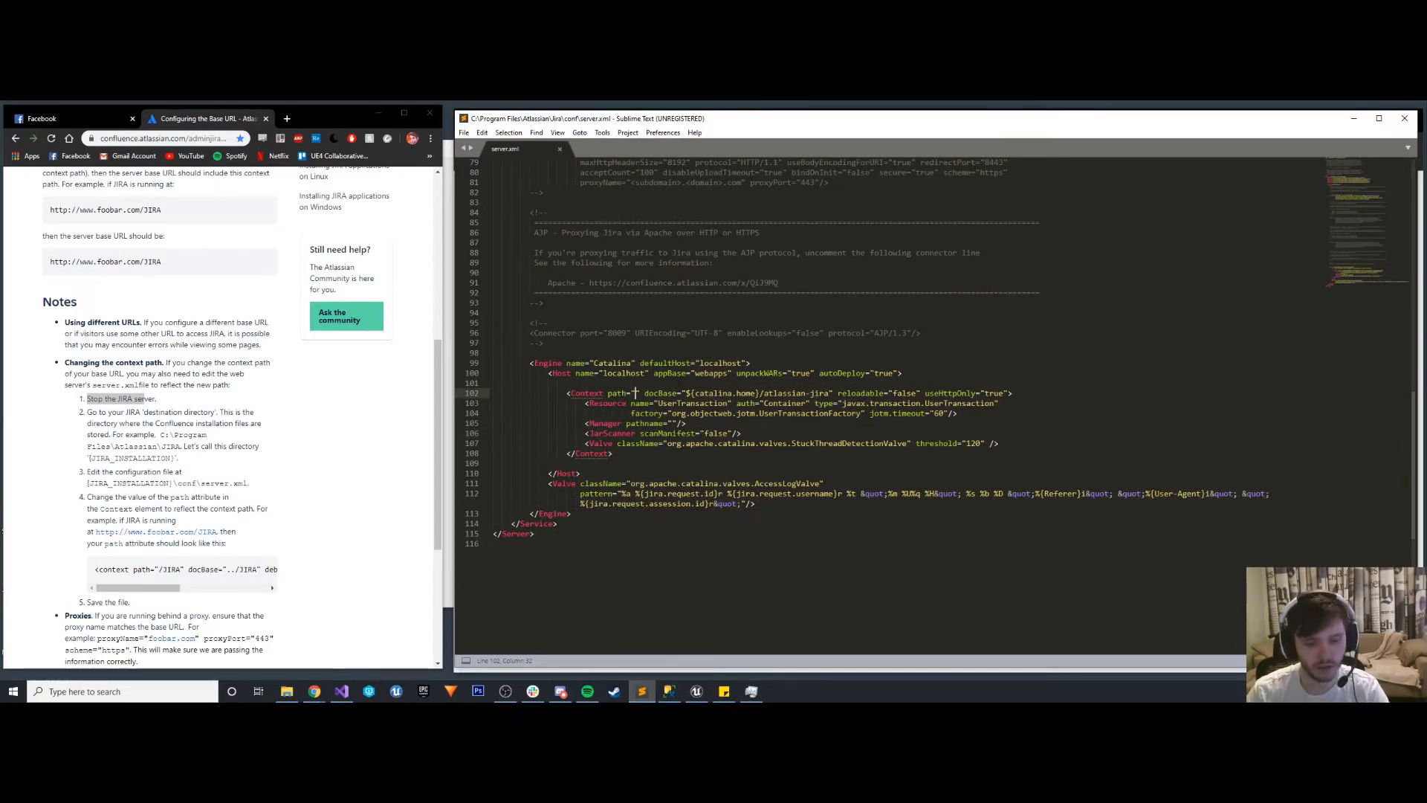
pyautogui.write('/JIR')
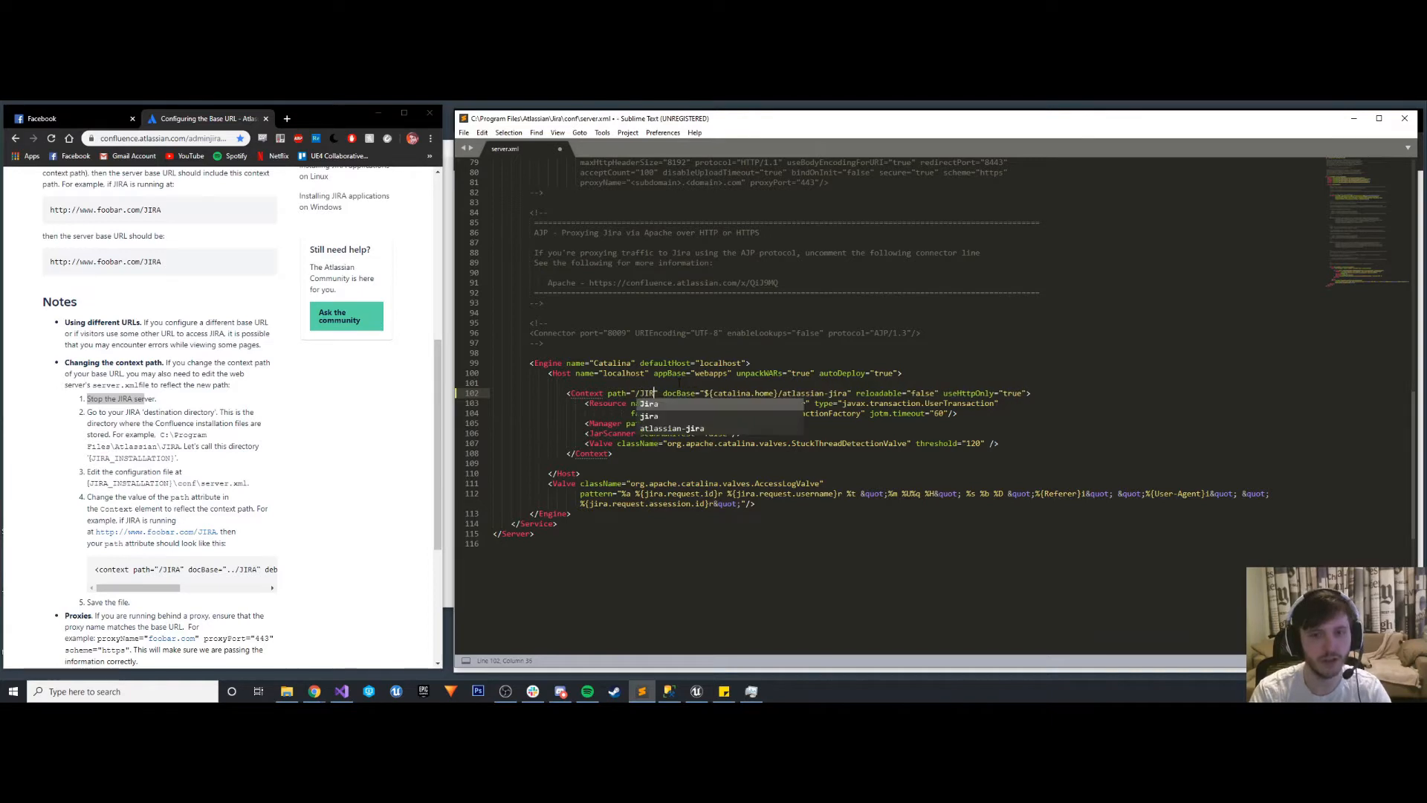
pyautogui.write('A')
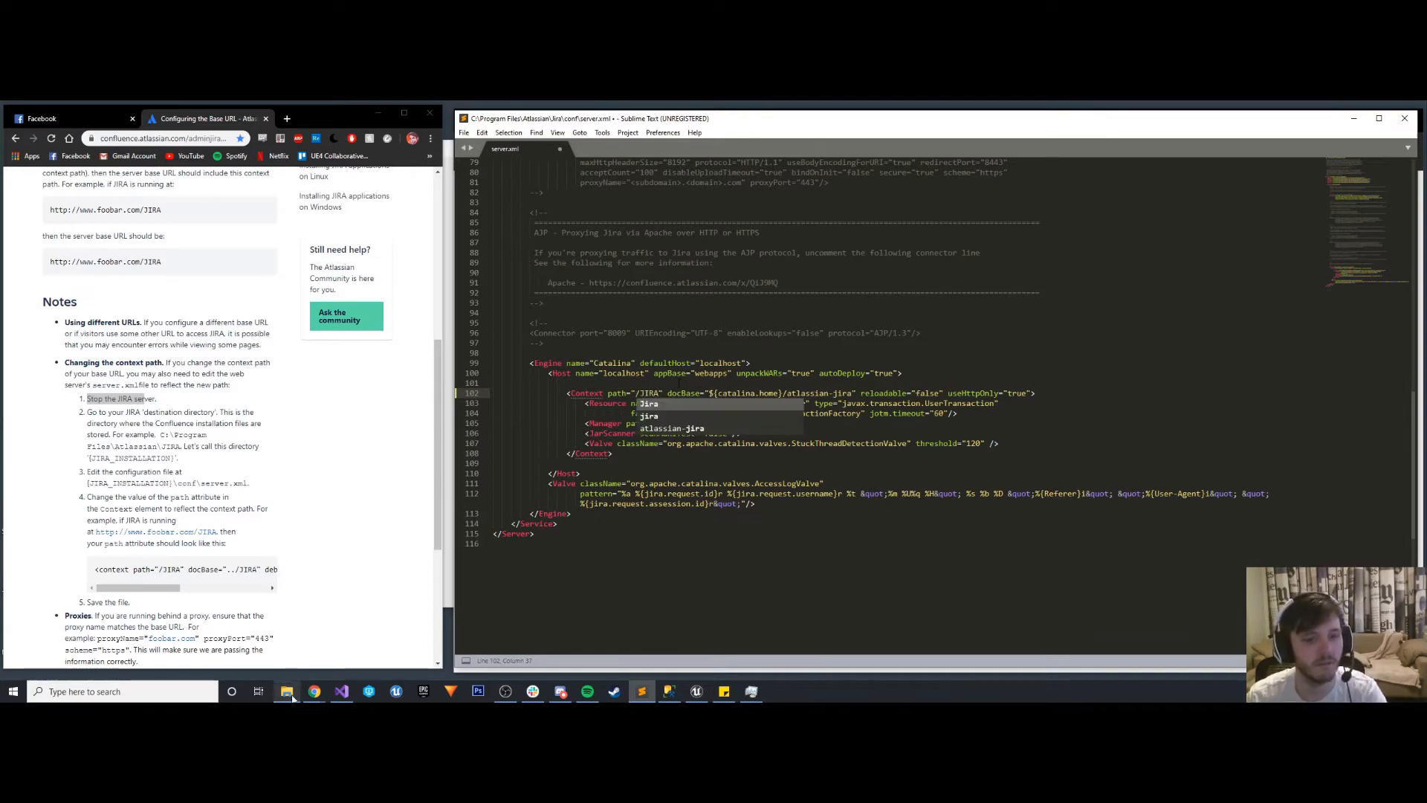
pyautogui.moveTo(301, 696)
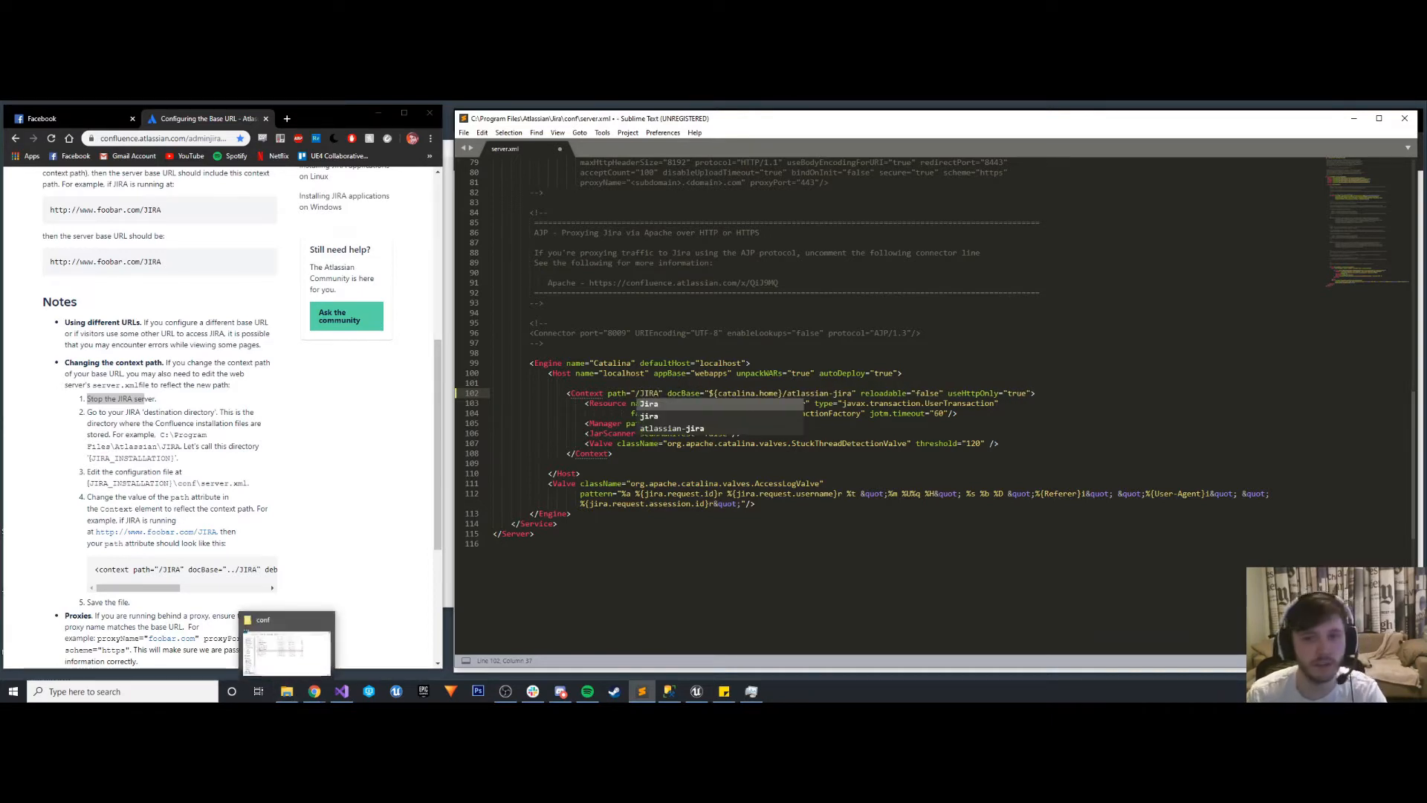
pyautogui.click(698, 463)
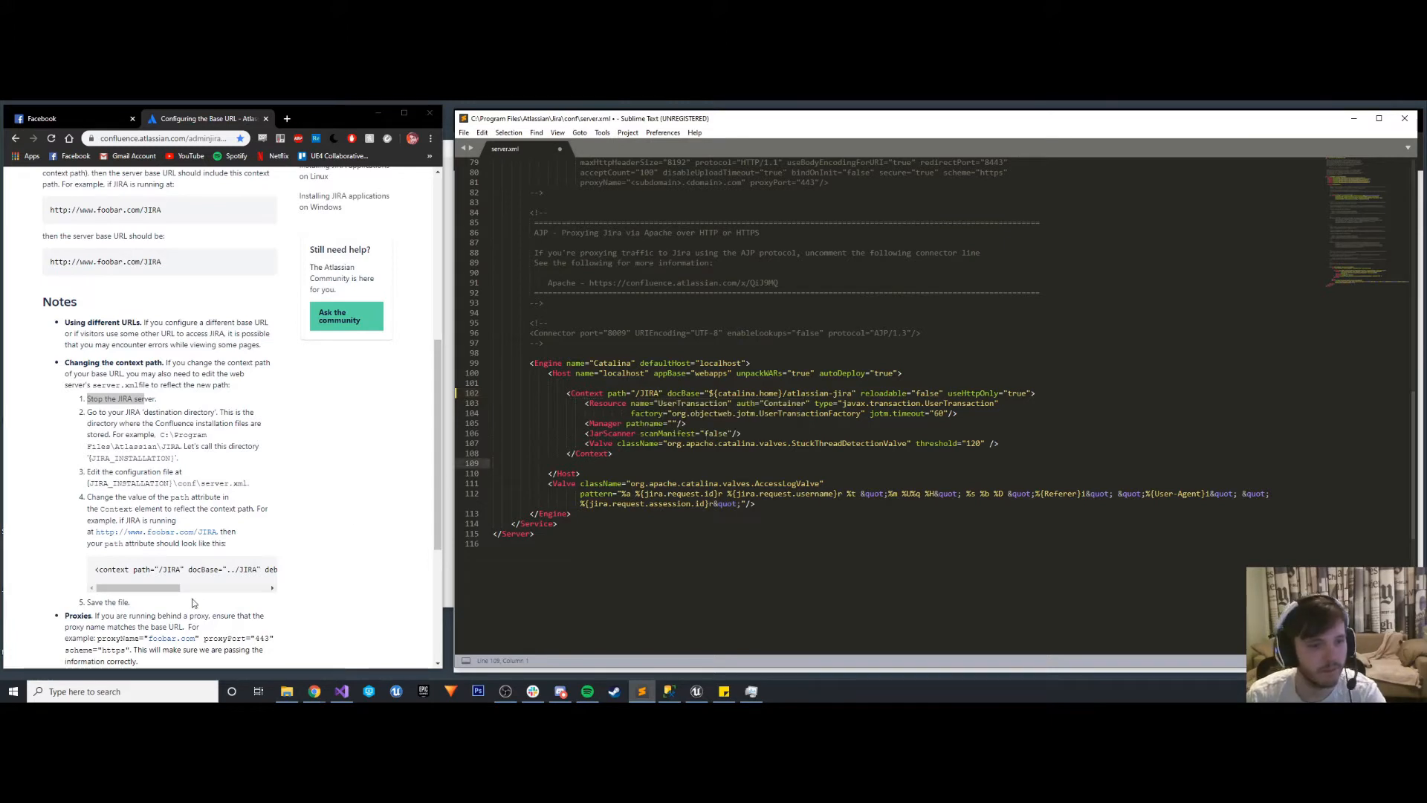
pyautogui.moveTo(165, 591); pyautogui.dragTo(190, 593)
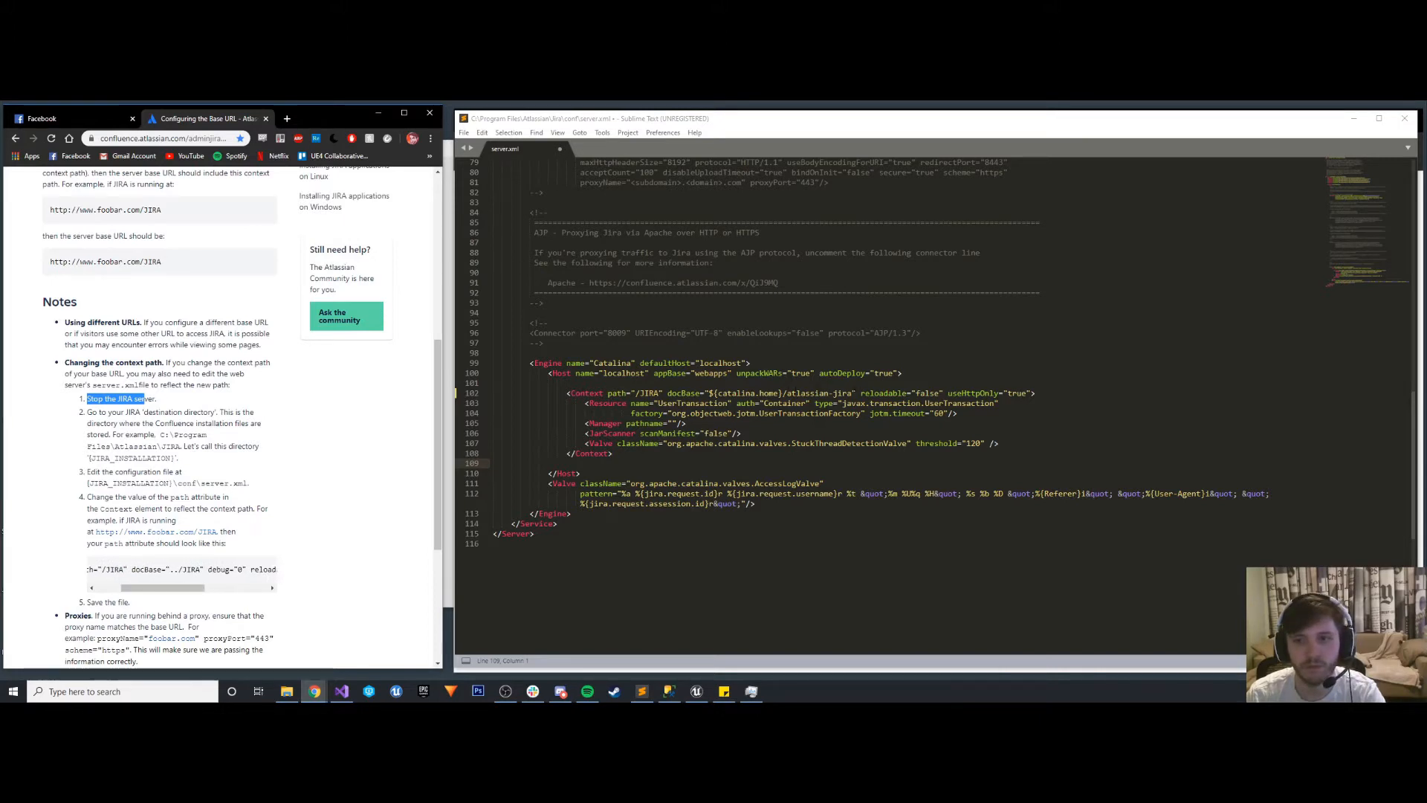
pyautogui.moveTo(853, 393); pyautogui.dragTo(708, 393)
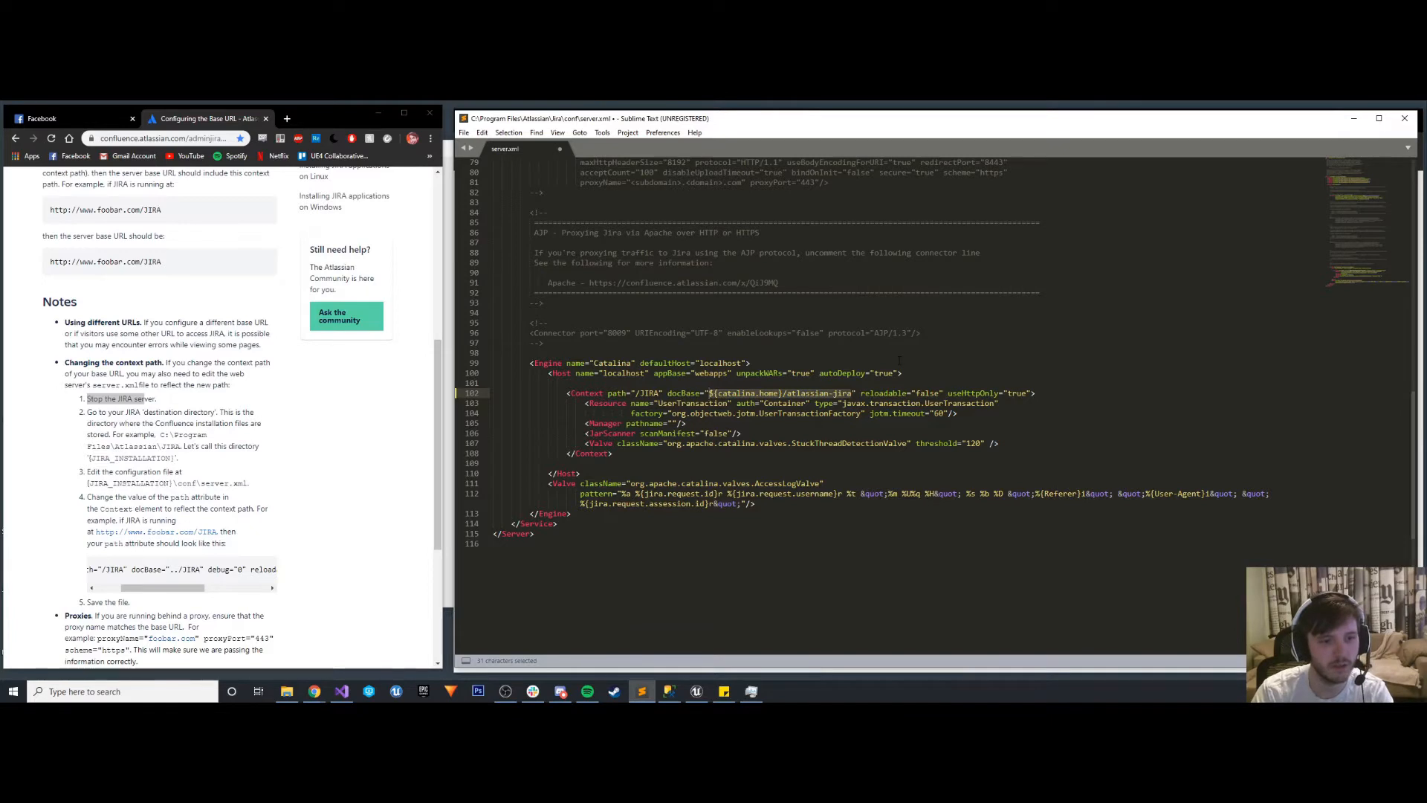
pyautogui.press('BackSpace')
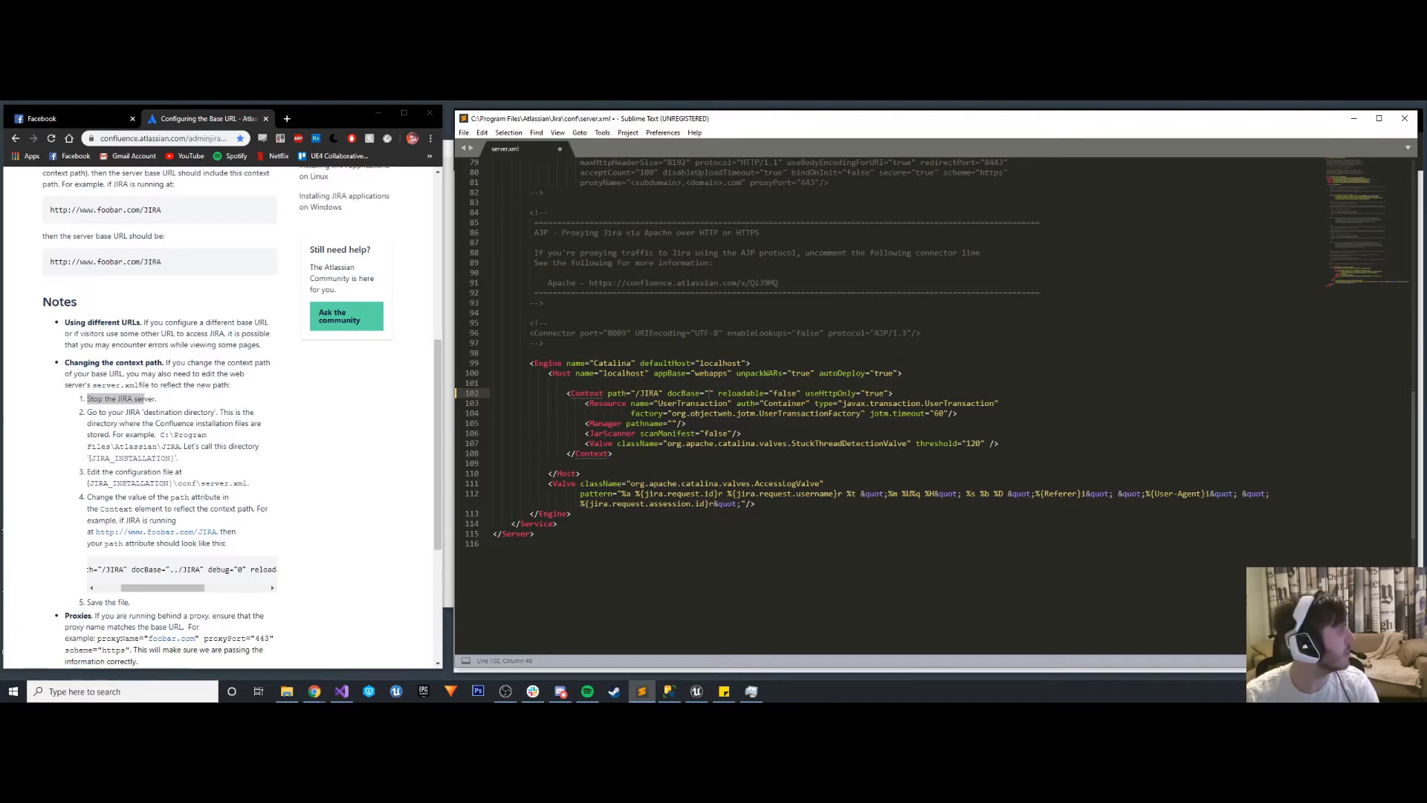
pyautogui.hotkey('alt', 'Tab')
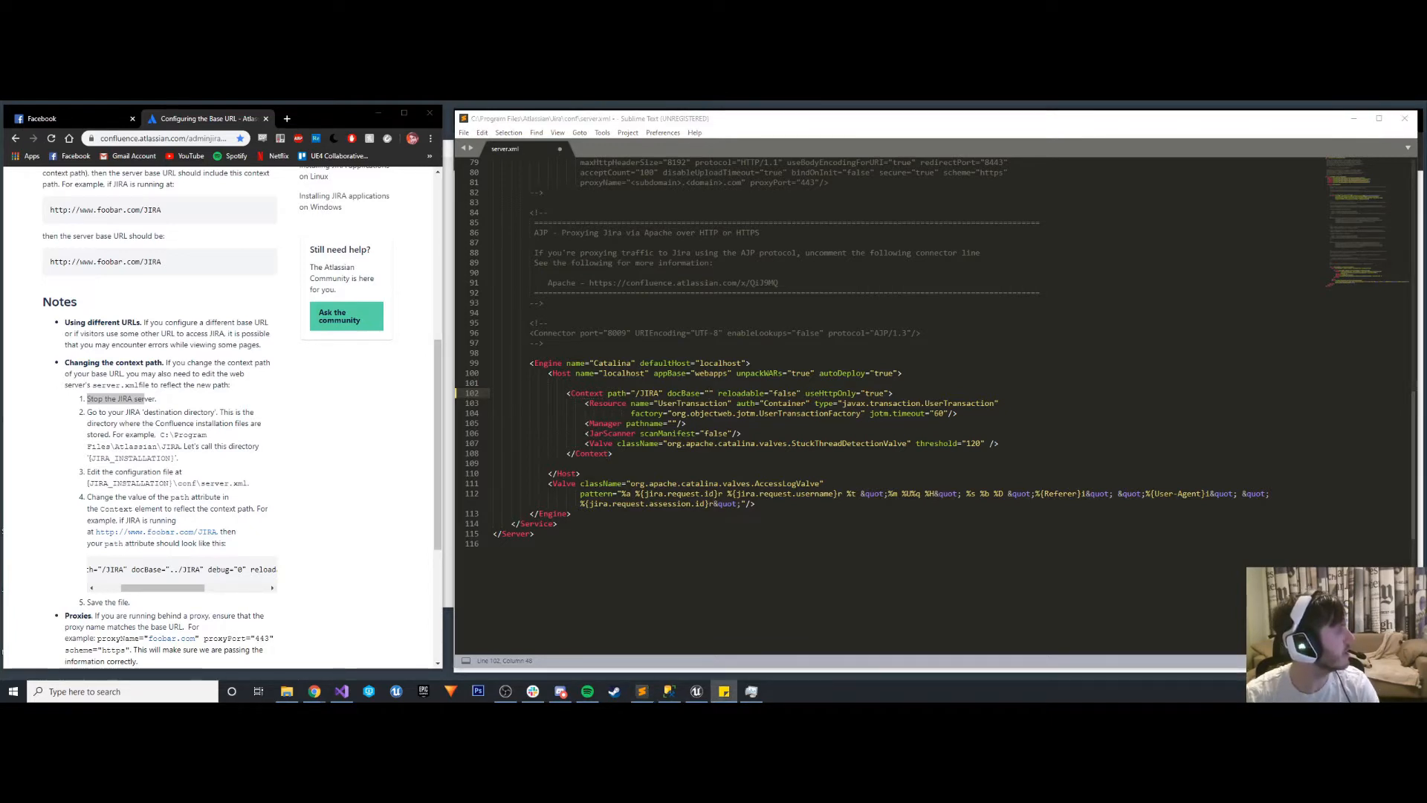
pyautogui.hotkey('alt', 'Tab')
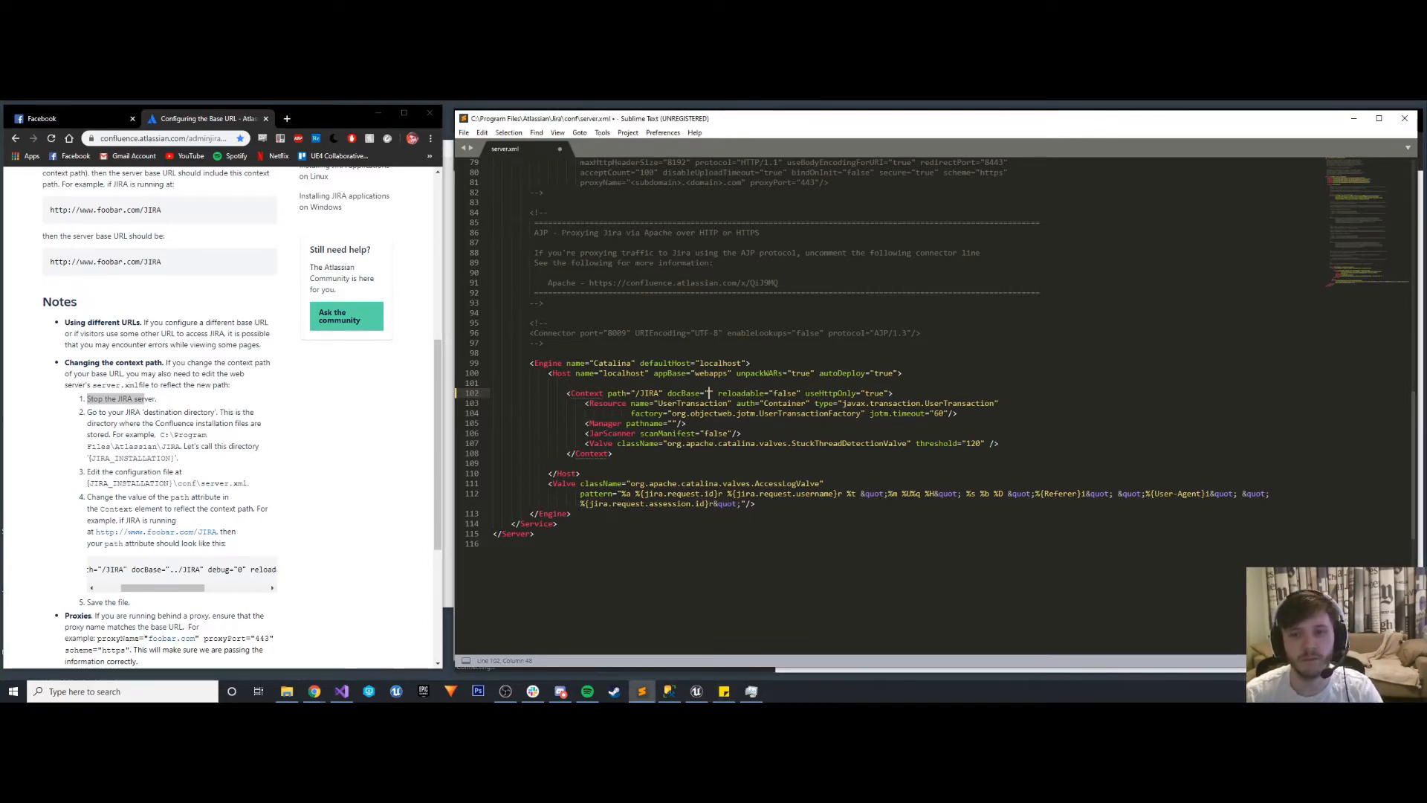
pyautogui.hotkey('ctrl', 'v')
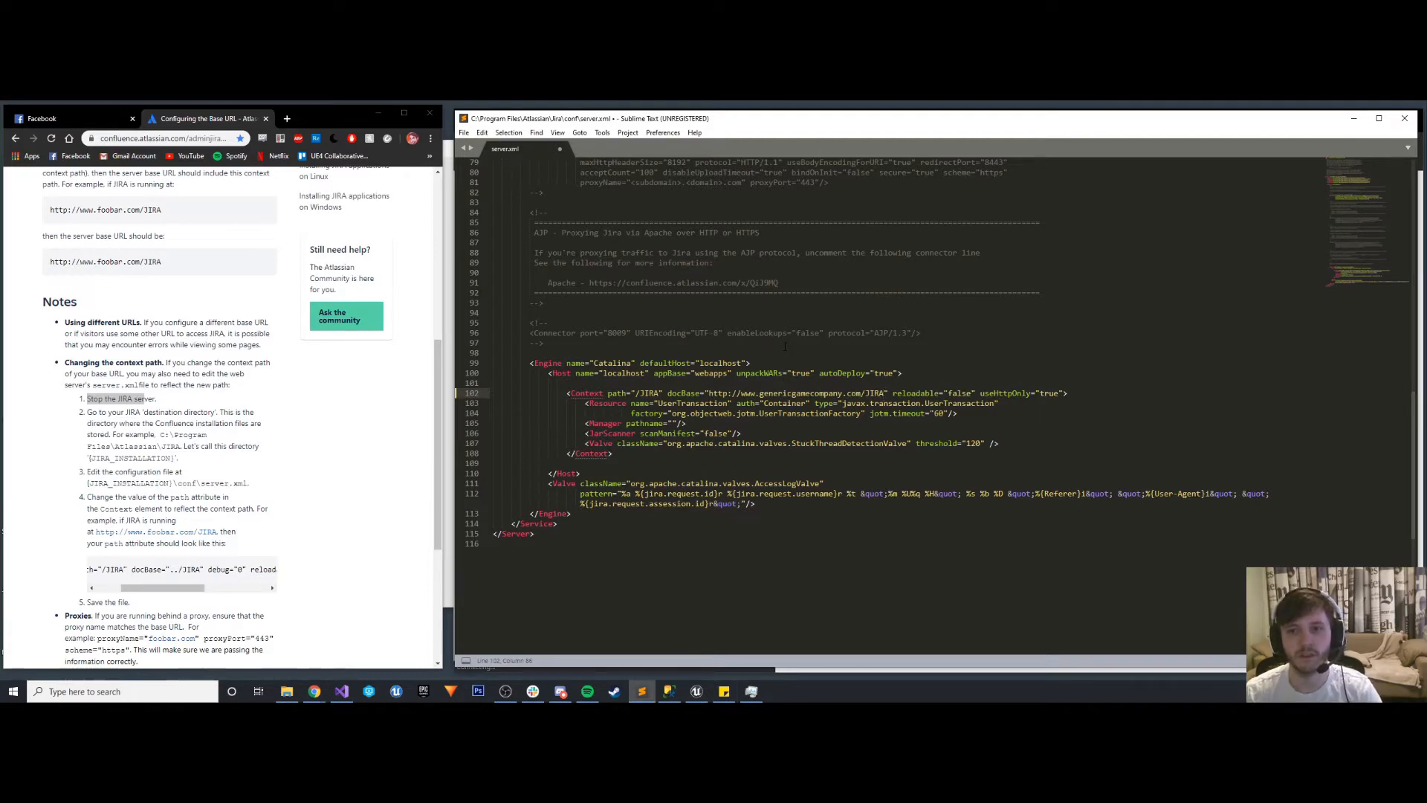
pyautogui.hotkey('ctrl', 's')
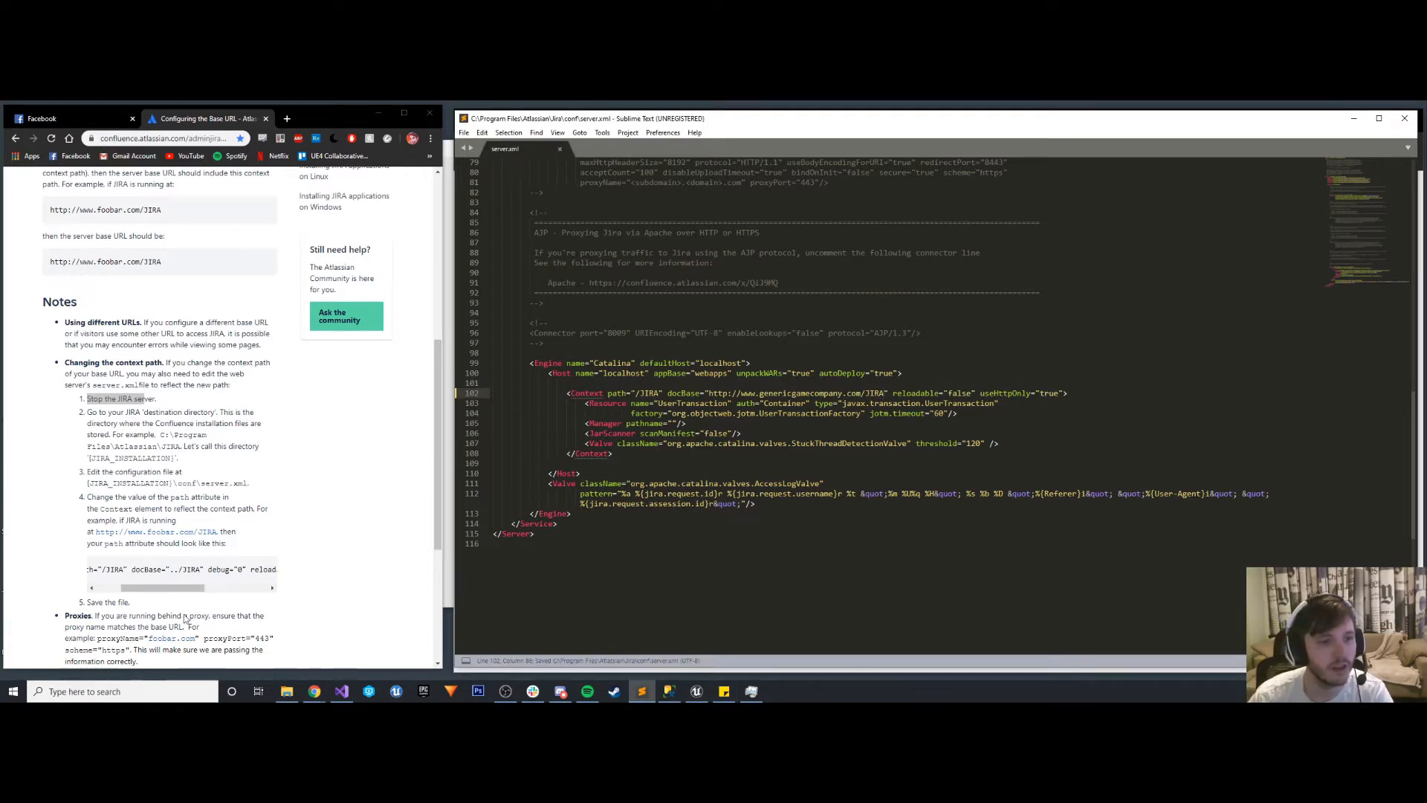
# - Review the documentation's notes on proxies and examine the commented proxy Connector sections in server.xml
pyautogui.scroll(-1, 158, 606)
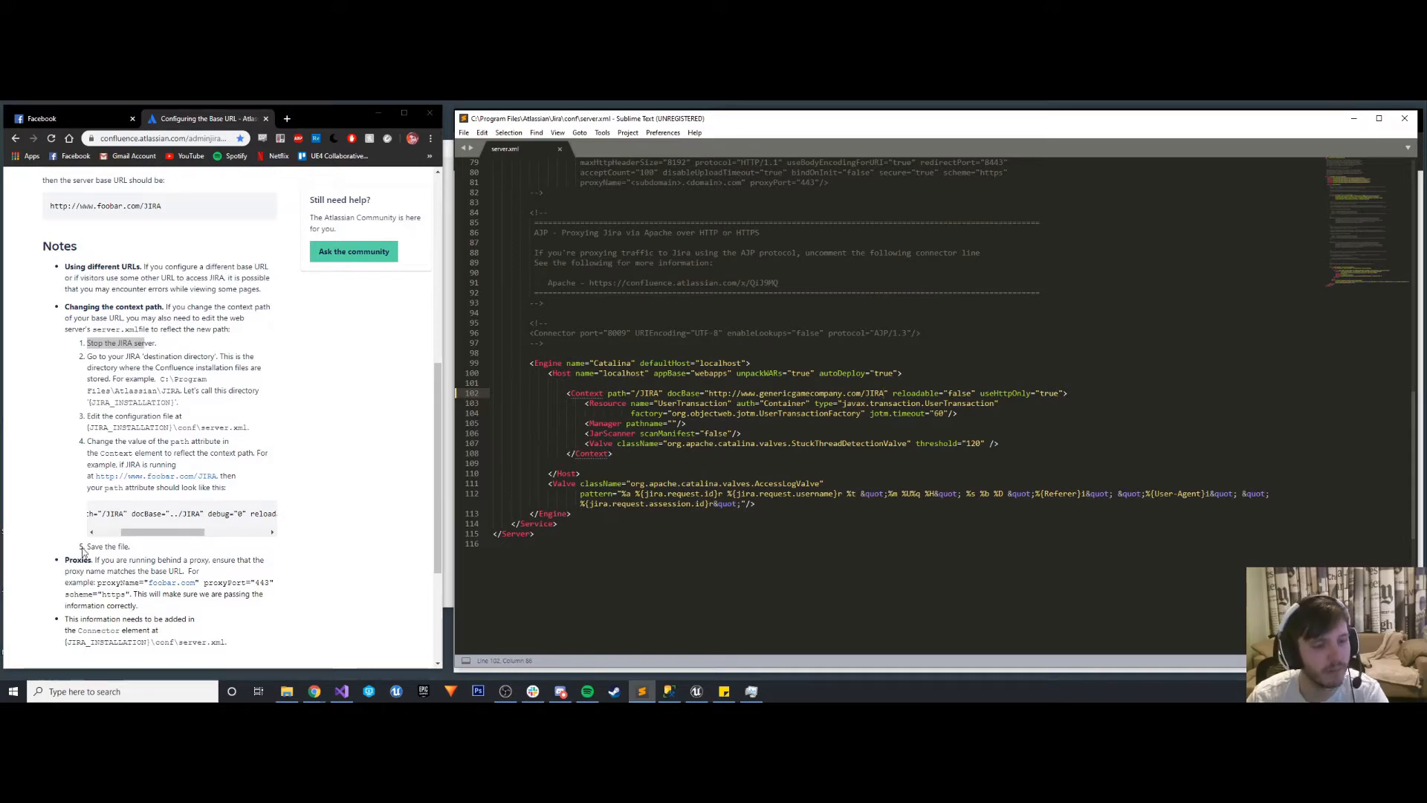
pyautogui.scroll(-1, 84, 551)
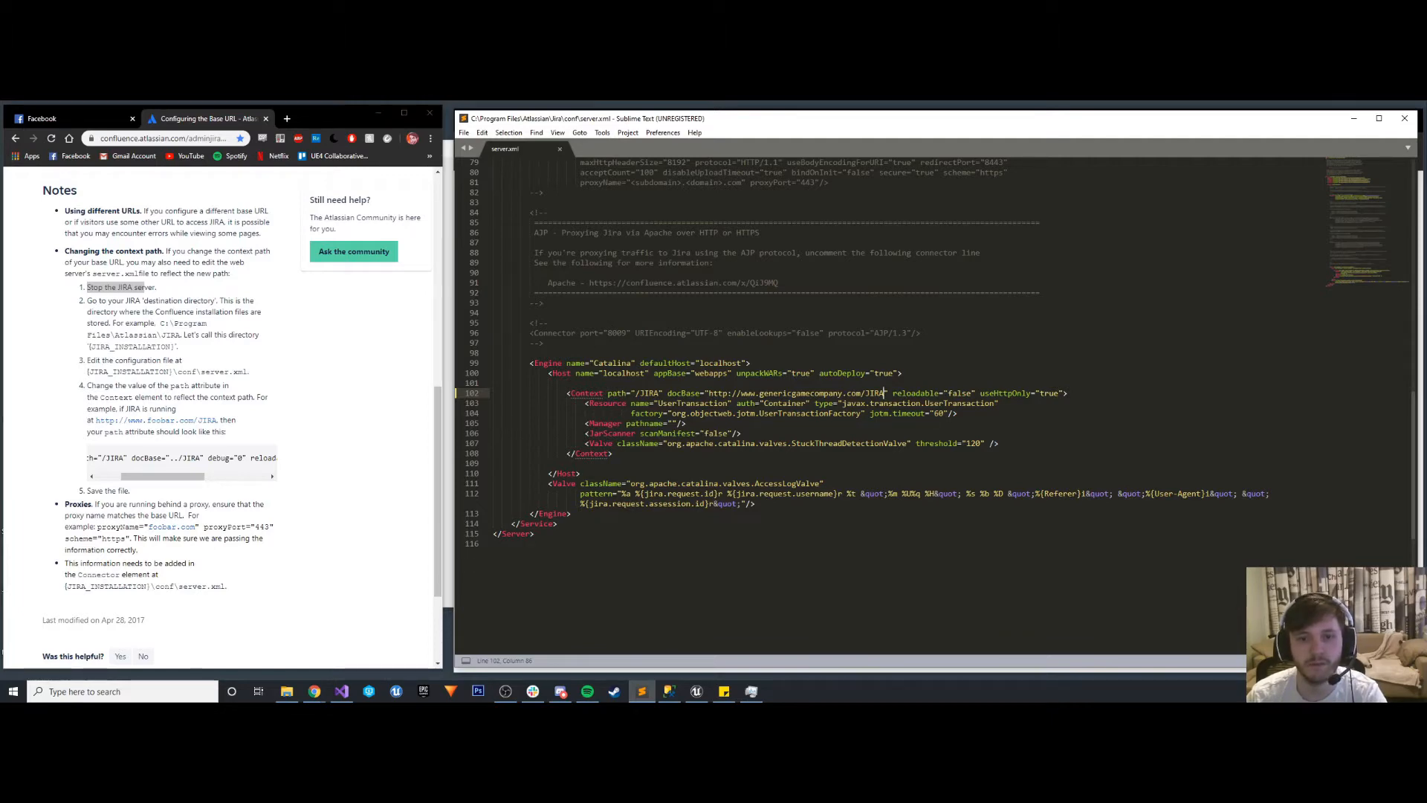
pyautogui.scroll(9, 855, 401)
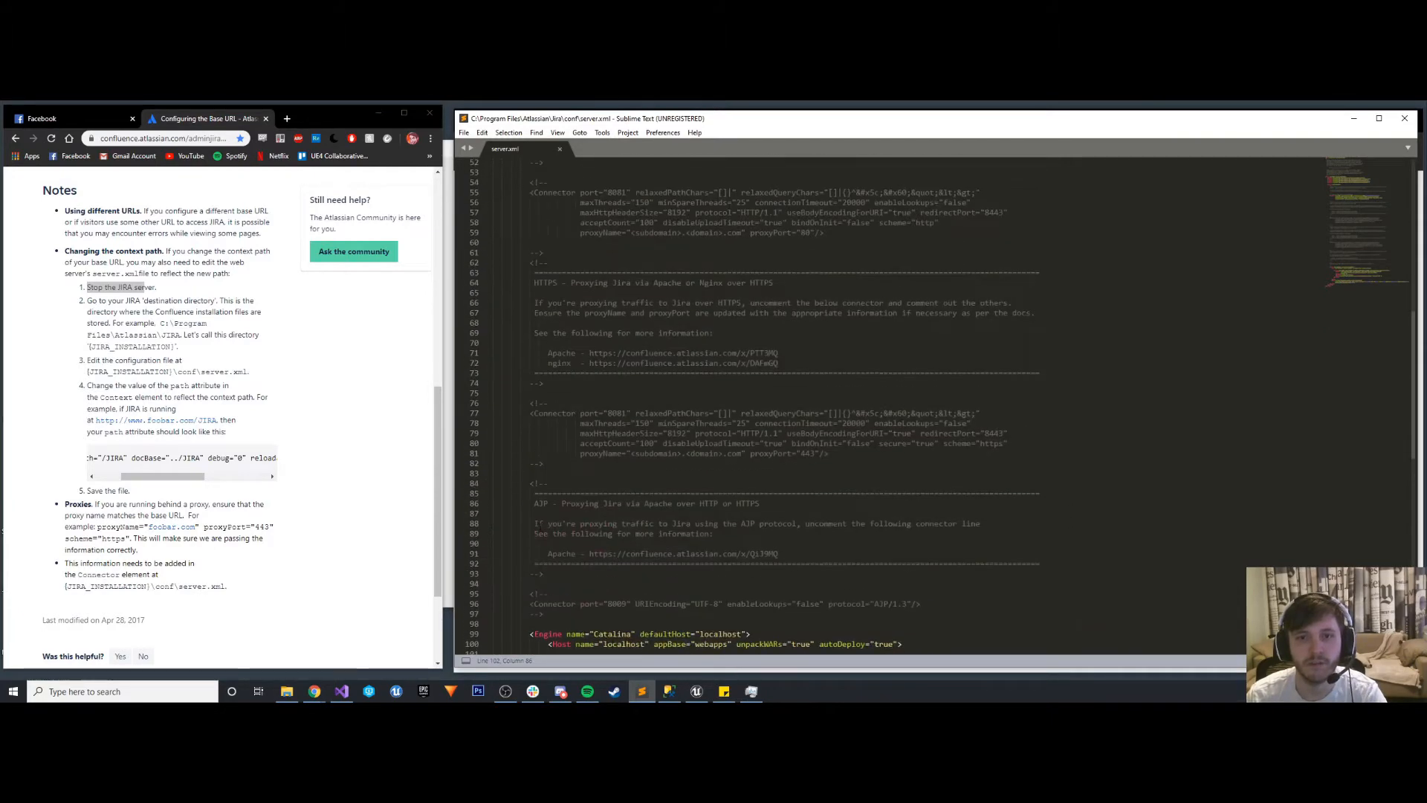
pyautogui.scroll(2, 541, 518)
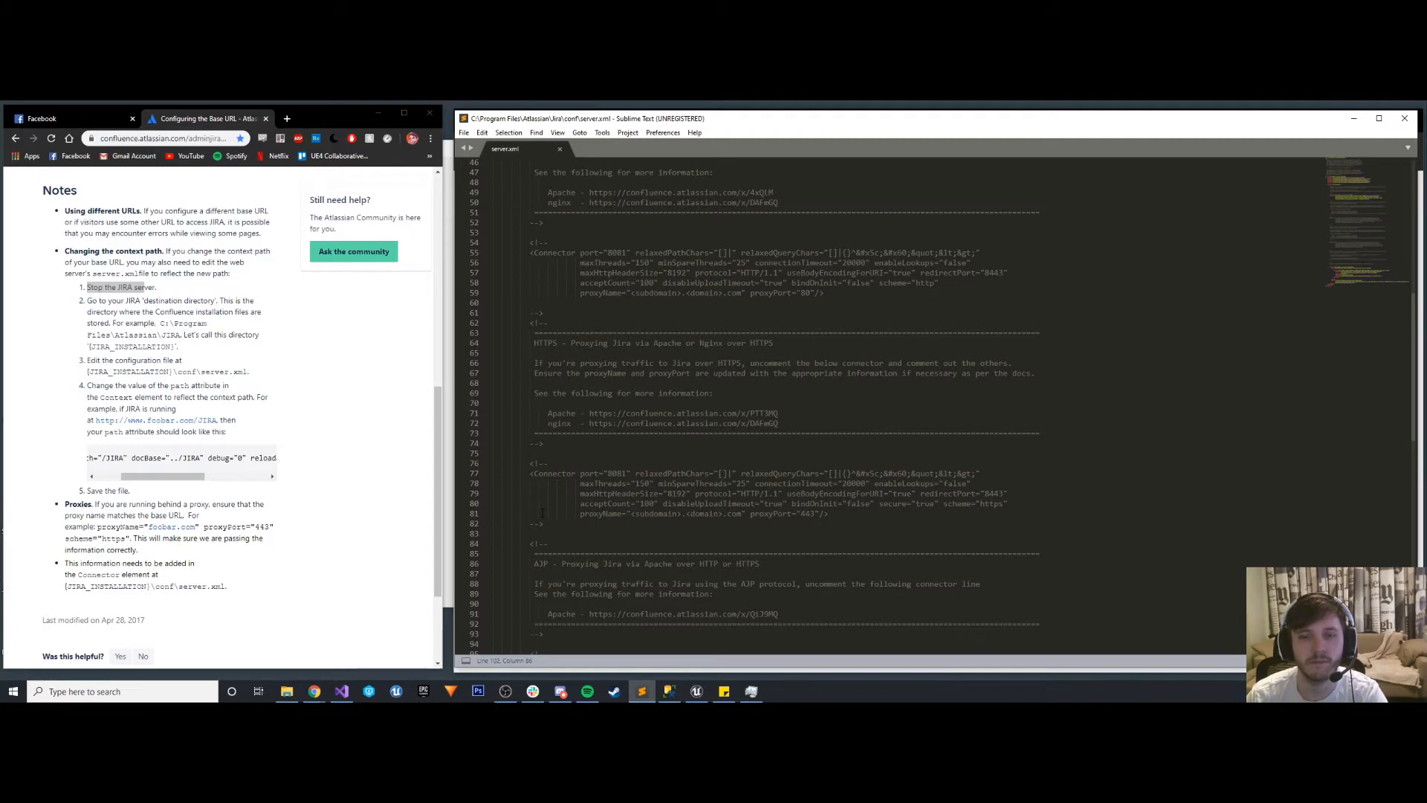
pyautogui.scroll(3, 542, 511)
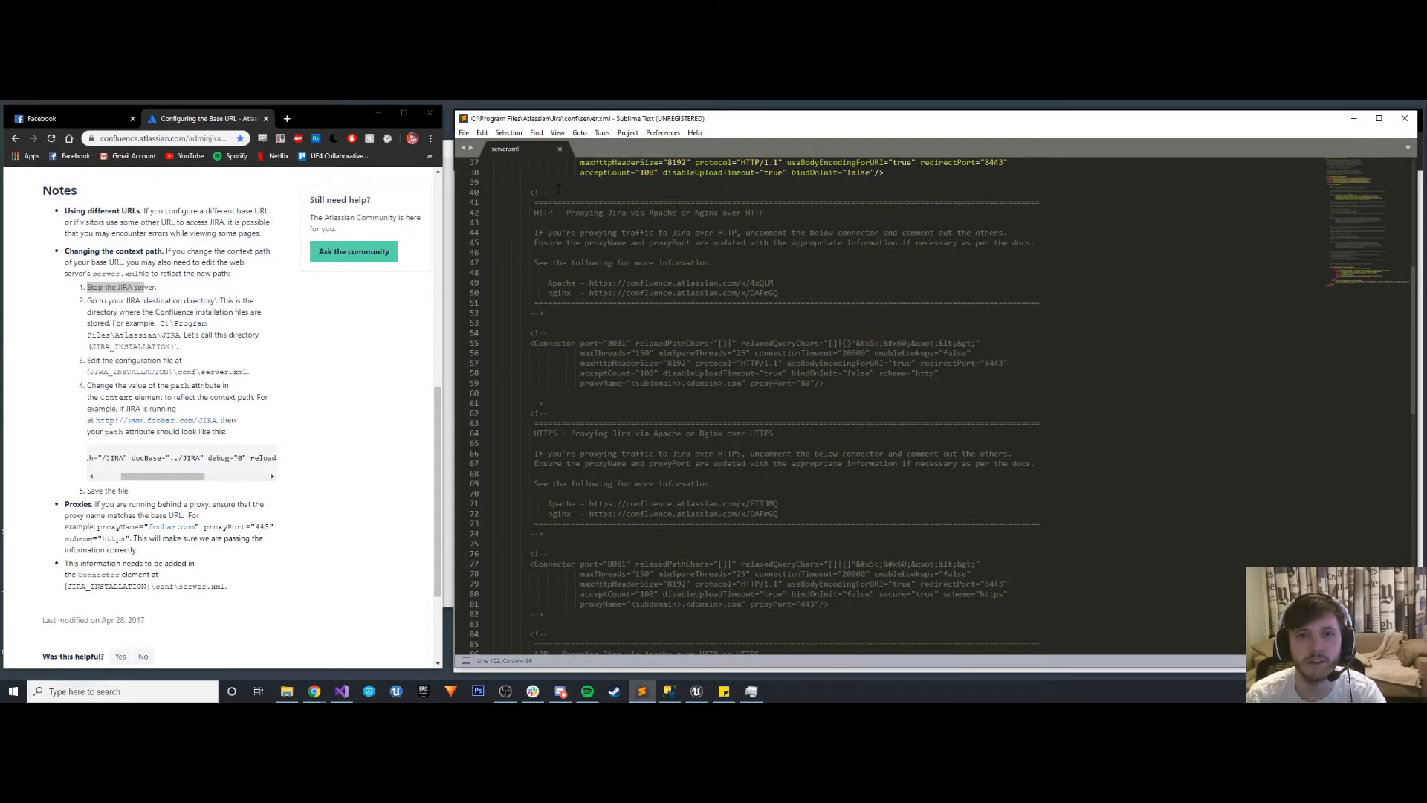
# - Check the Context element in server.xml against the documentation's context path instructions and save the file
pyautogui.scroll(-9, 578, 432)
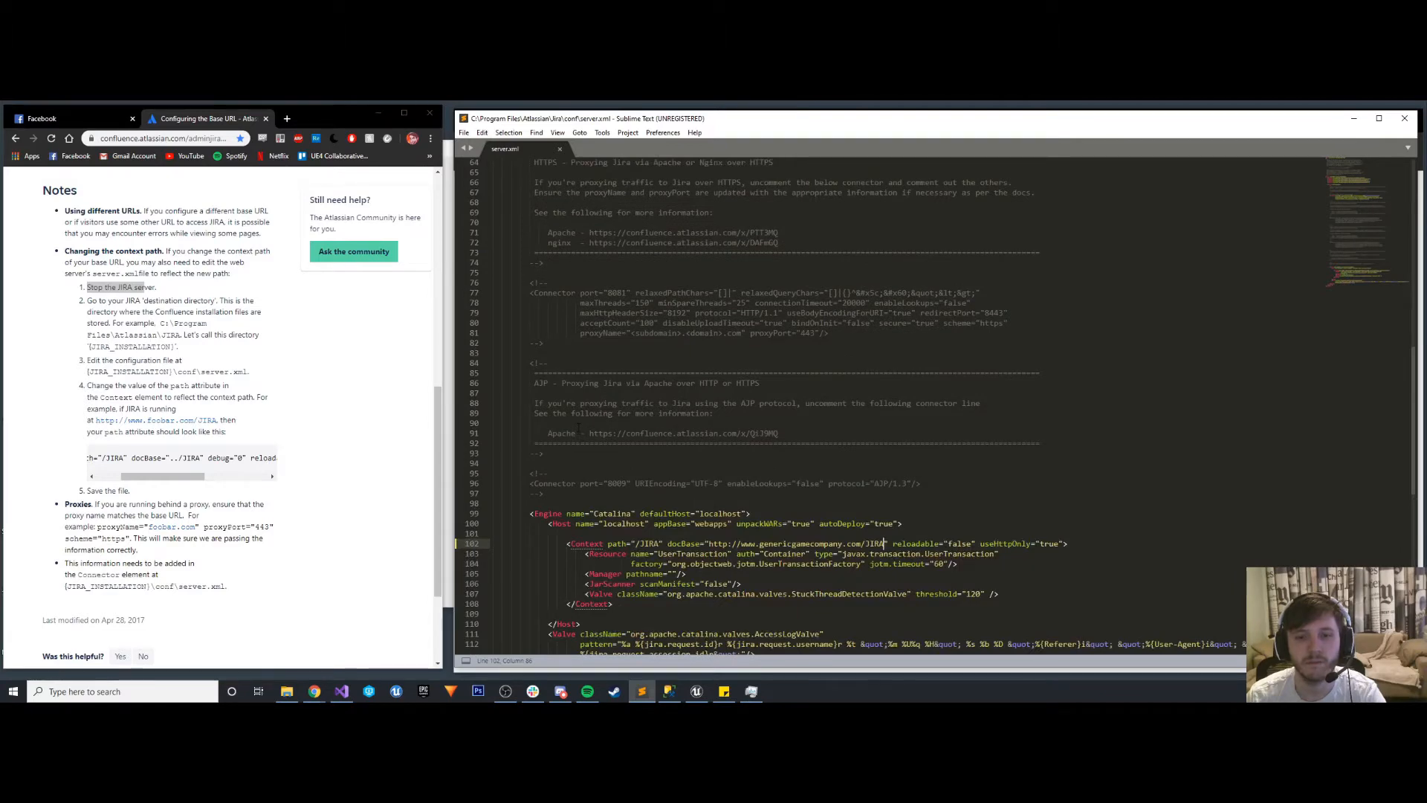
pyautogui.scroll(-1, 578, 432)
pyautogui.scroll(-1, 579, 432)
pyautogui.scroll(3, 476, 434)
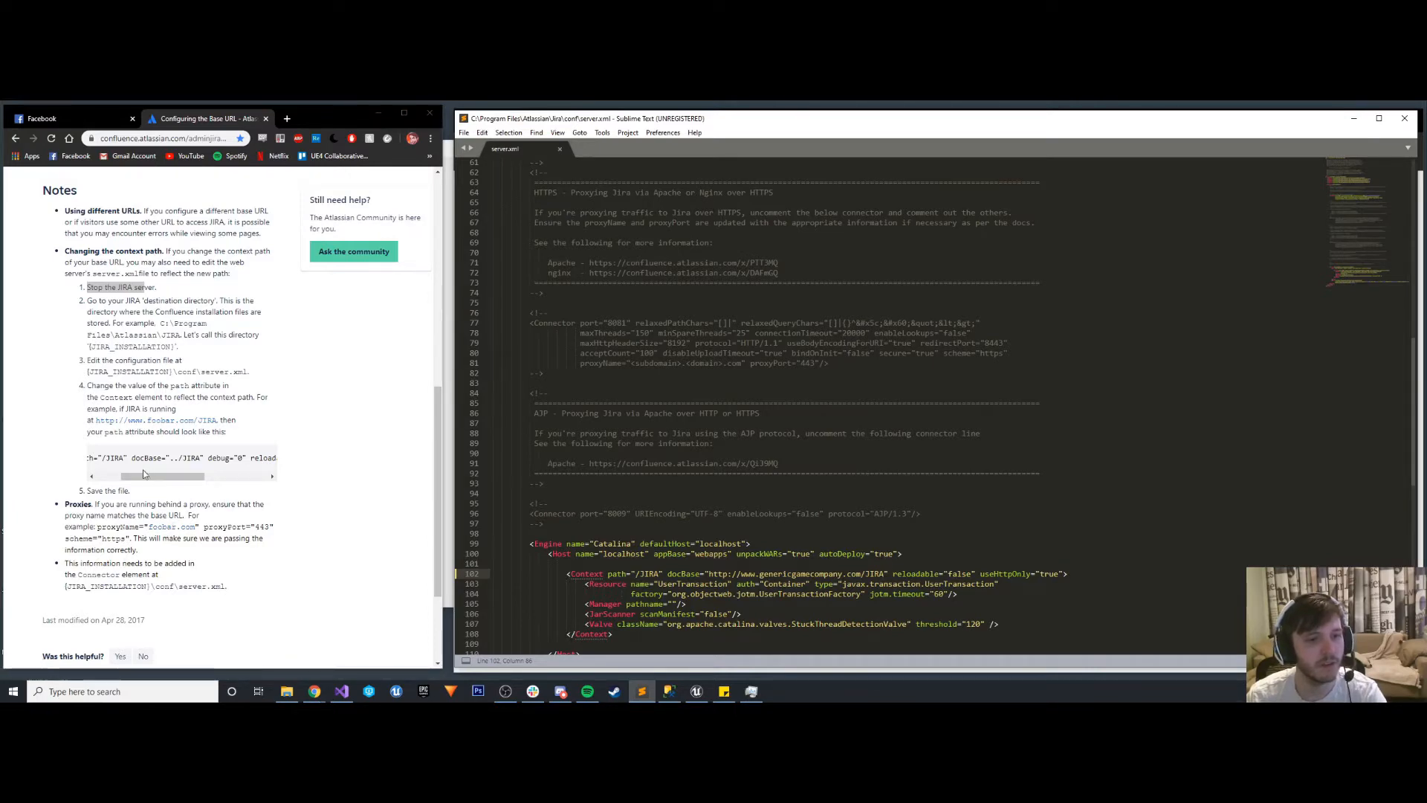
pyautogui.scroll(-2, 143, 478)
pyautogui.scroll(5, 144, 478)
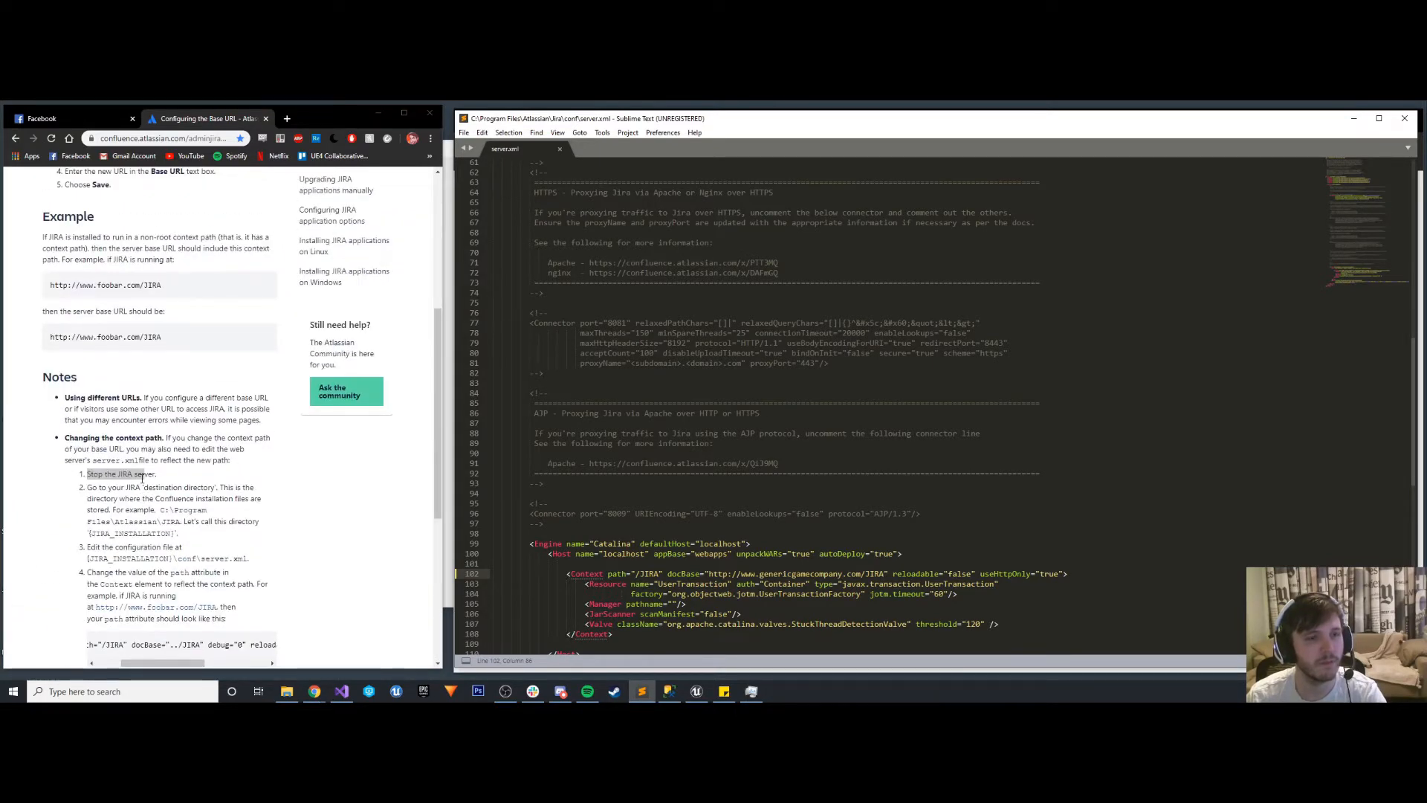
pyautogui.scroll(2, 143, 478)
pyautogui.click(744, 482)
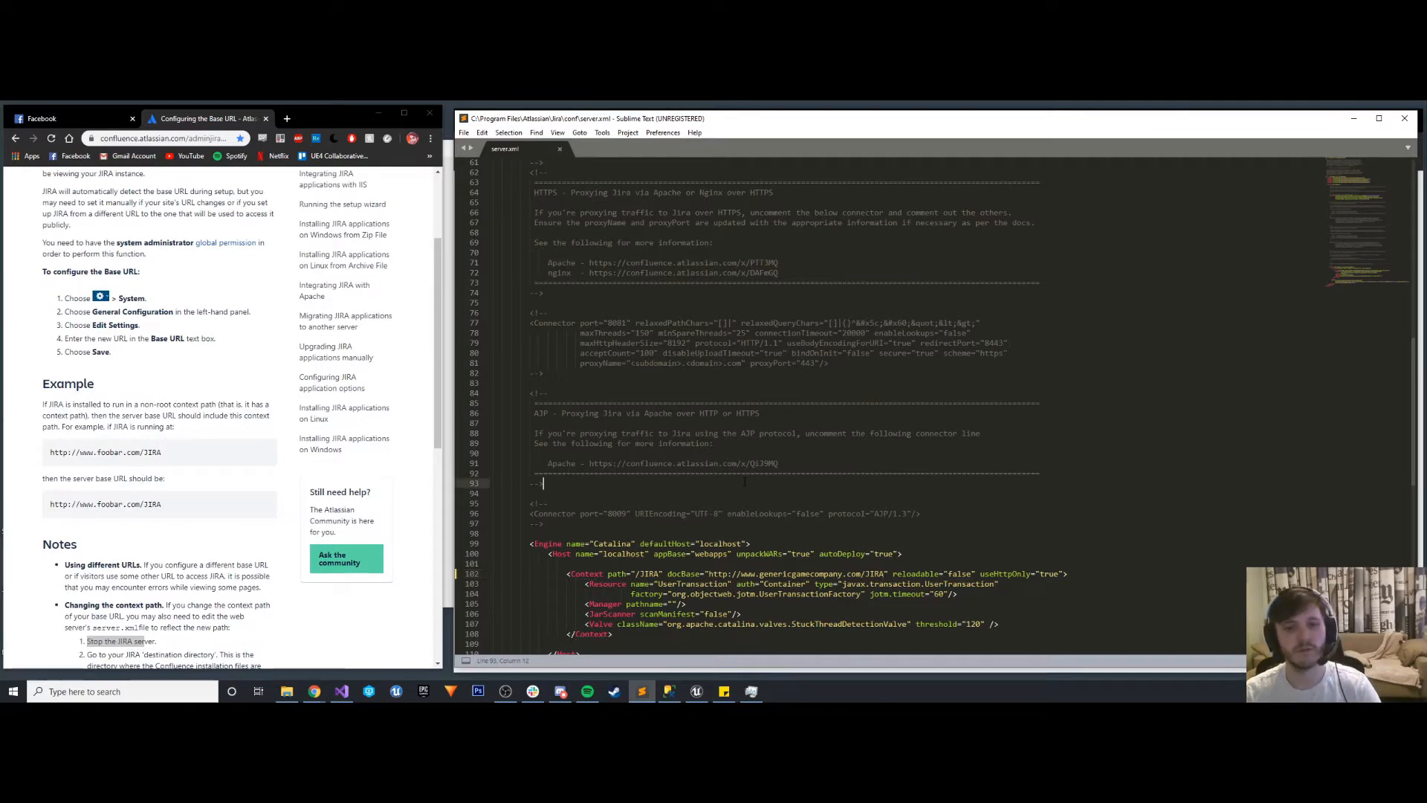
pyautogui.hotkey('ctrl', 's')
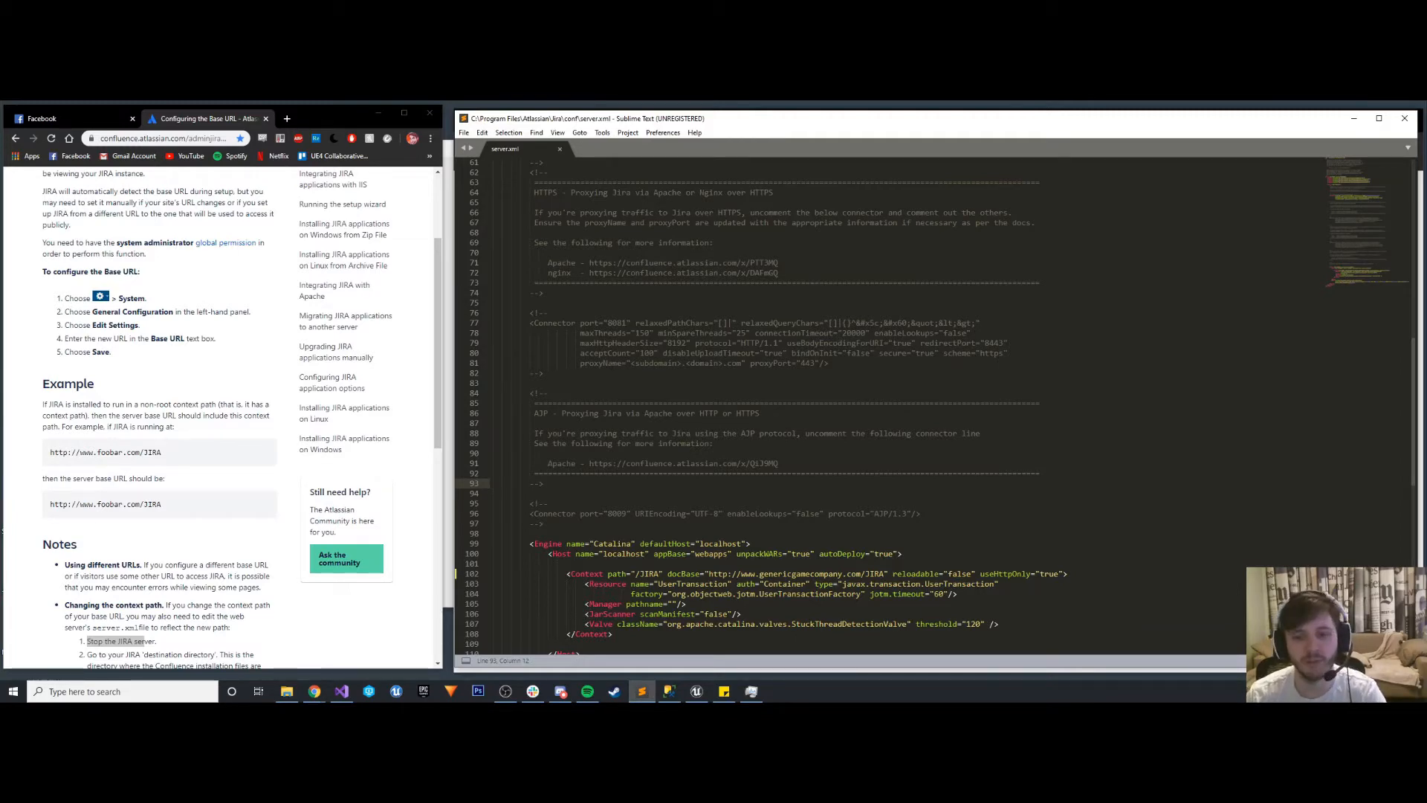
# - Switch to Task Manager and try to start the Atlassian Jira service
pyautogui.click(751, 691)
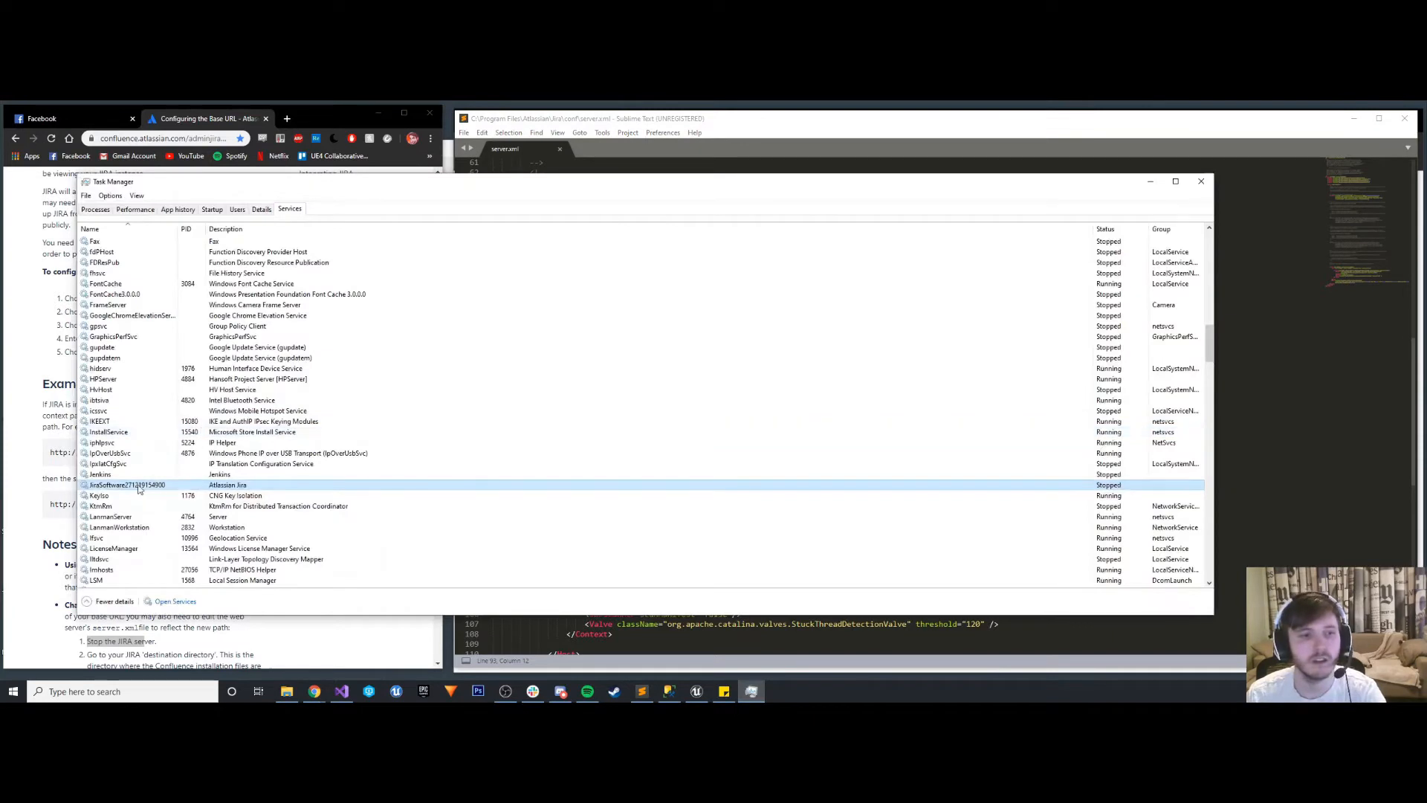
pyautogui.rightClick(139, 489)
pyautogui.click(158, 493)
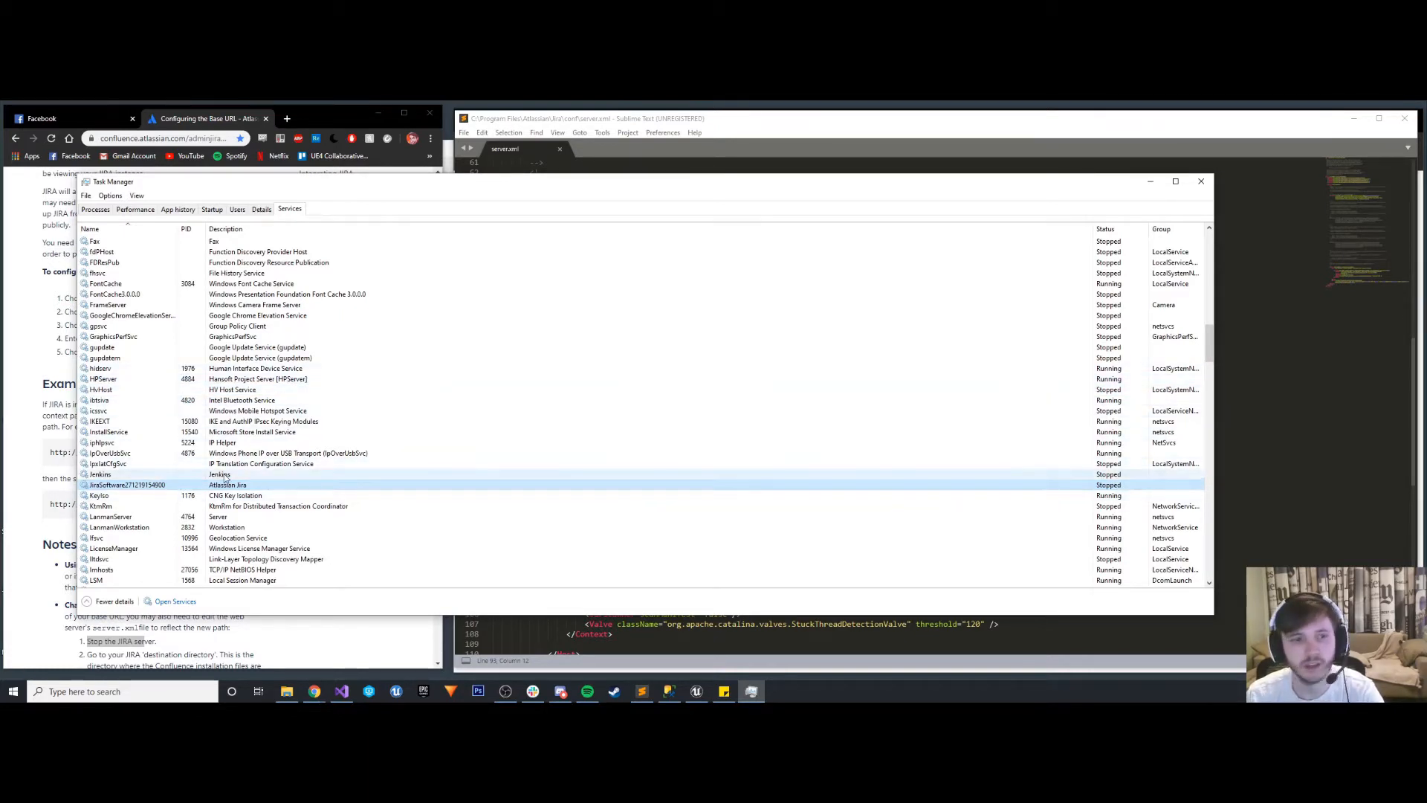
pyautogui.rightClick(162, 484)
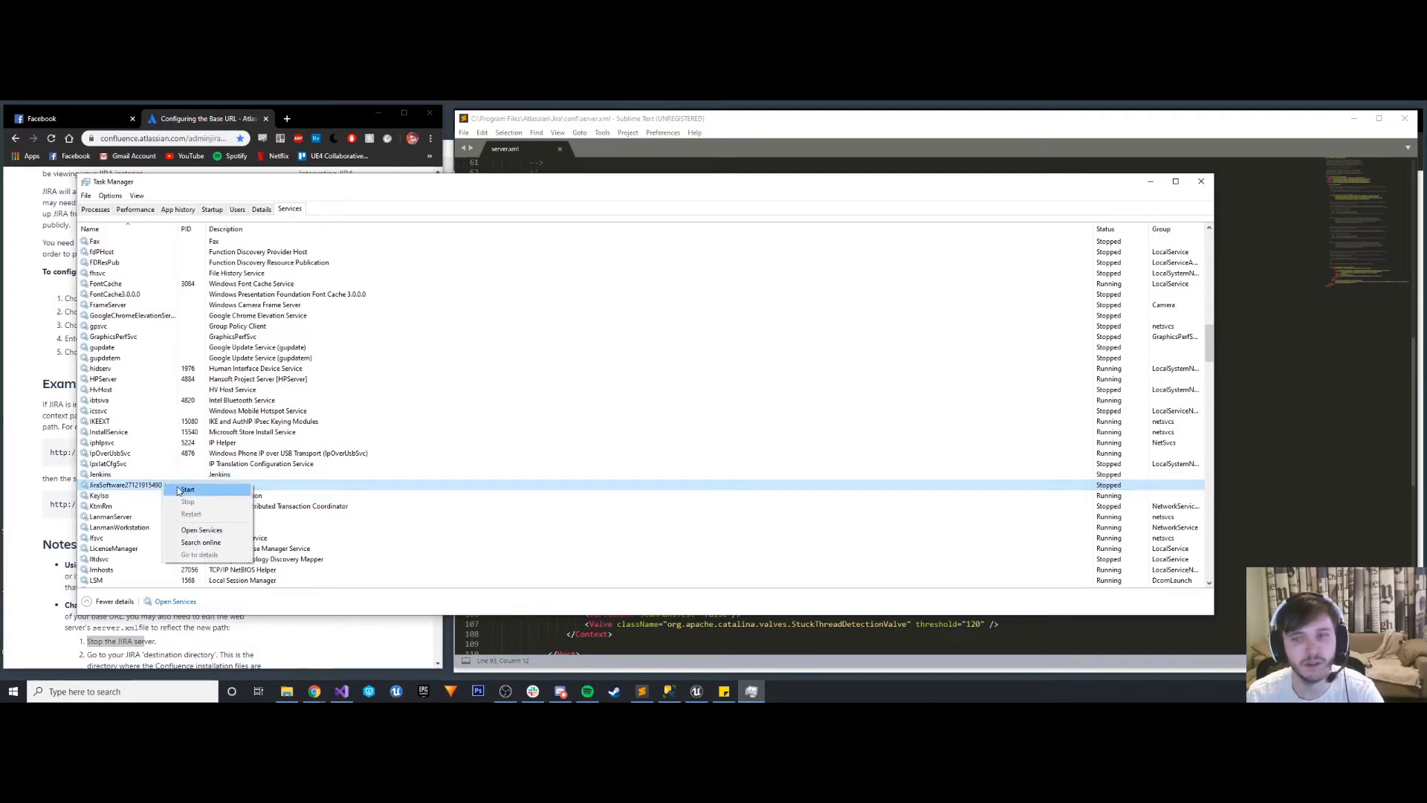
pyautogui.click(179, 491)
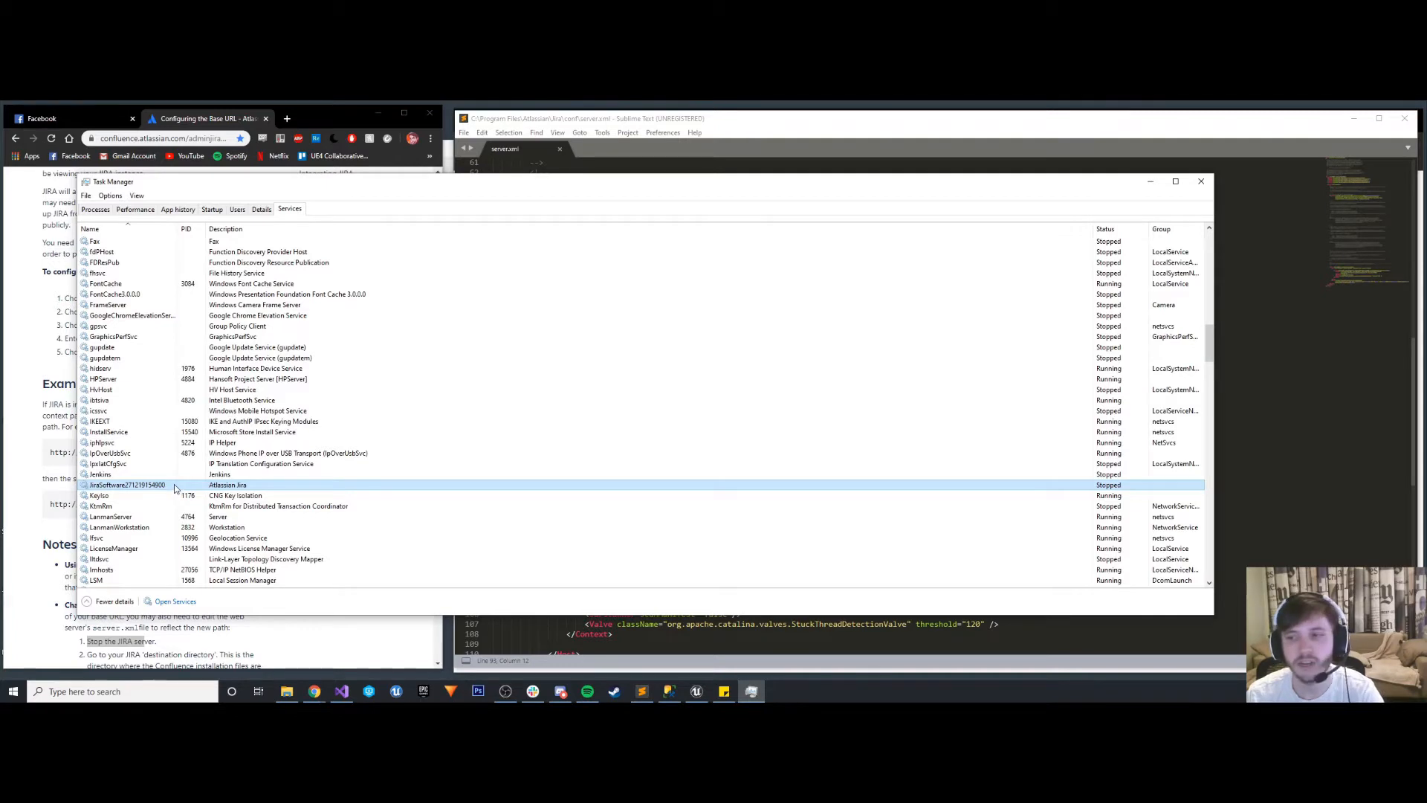
# - Reread the documentation's base URL example and its notes on changing the context path
pyautogui.click(1303, 481)
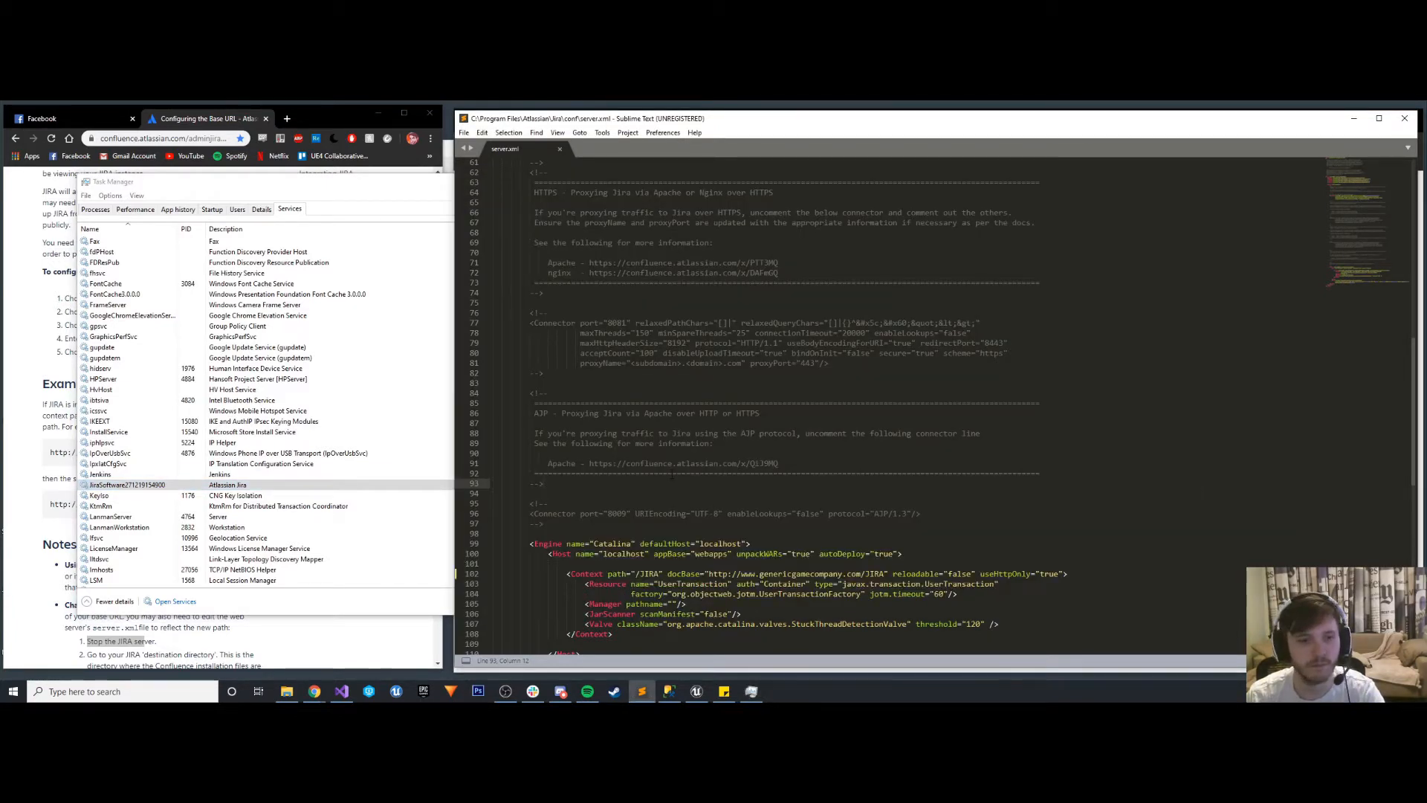
pyautogui.click(58, 376)
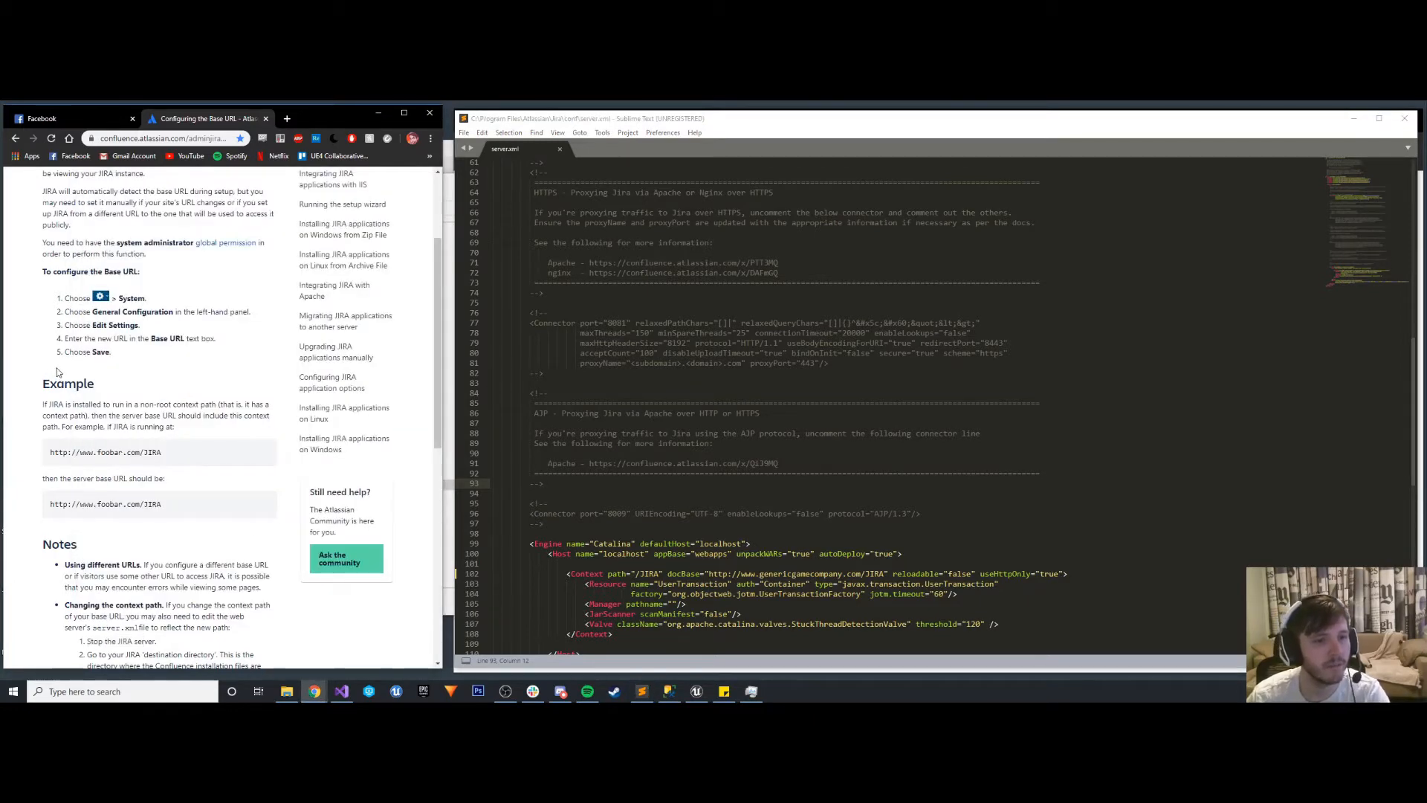
pyautogui.scroll(-2, 58, 372)
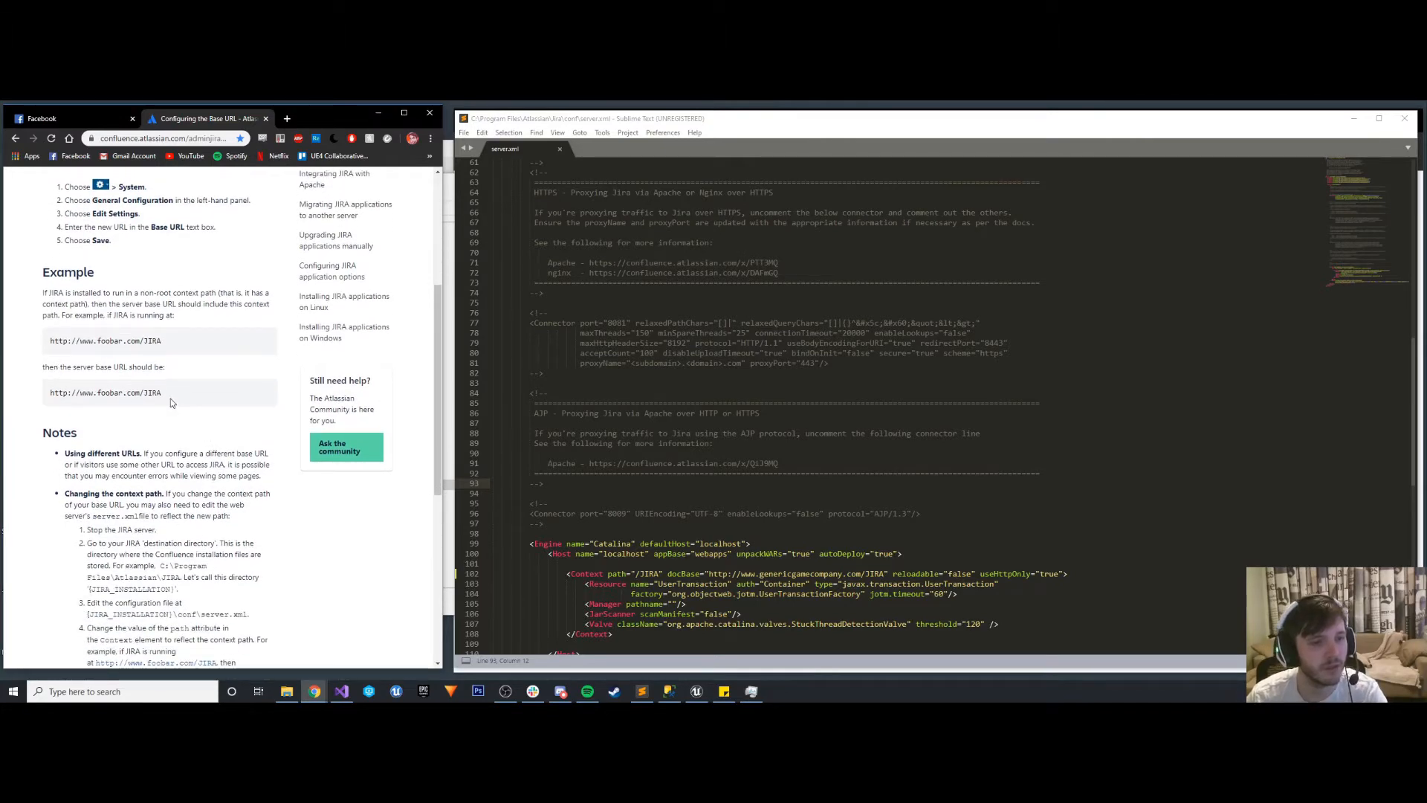
pyautogui.scroll(-1, 171, 400)
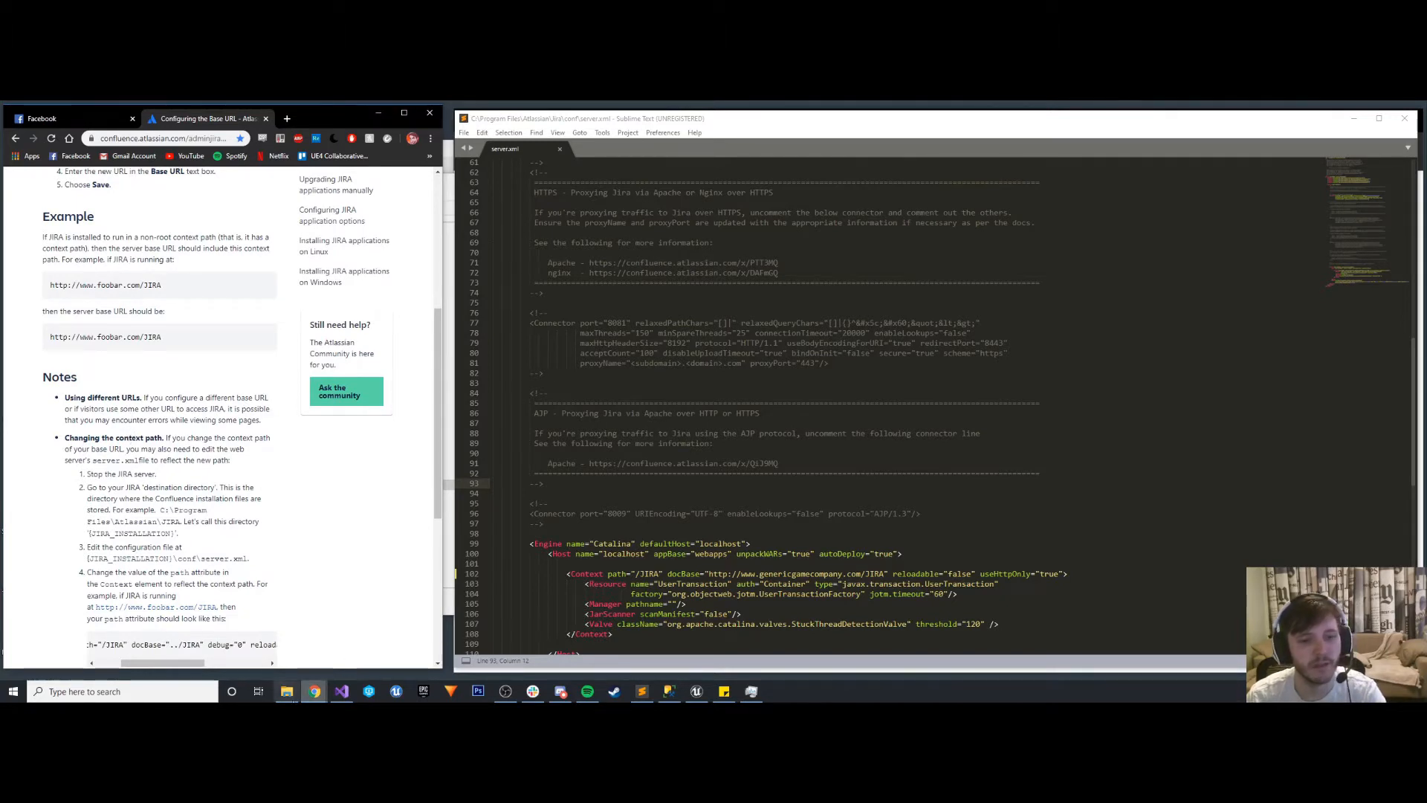
# - Look through the logs, atlassian-jira and temp folders of the Jira installation directory in File Explorer
pyautogui.click(286, 691)
pyautogui.click(784, 215)
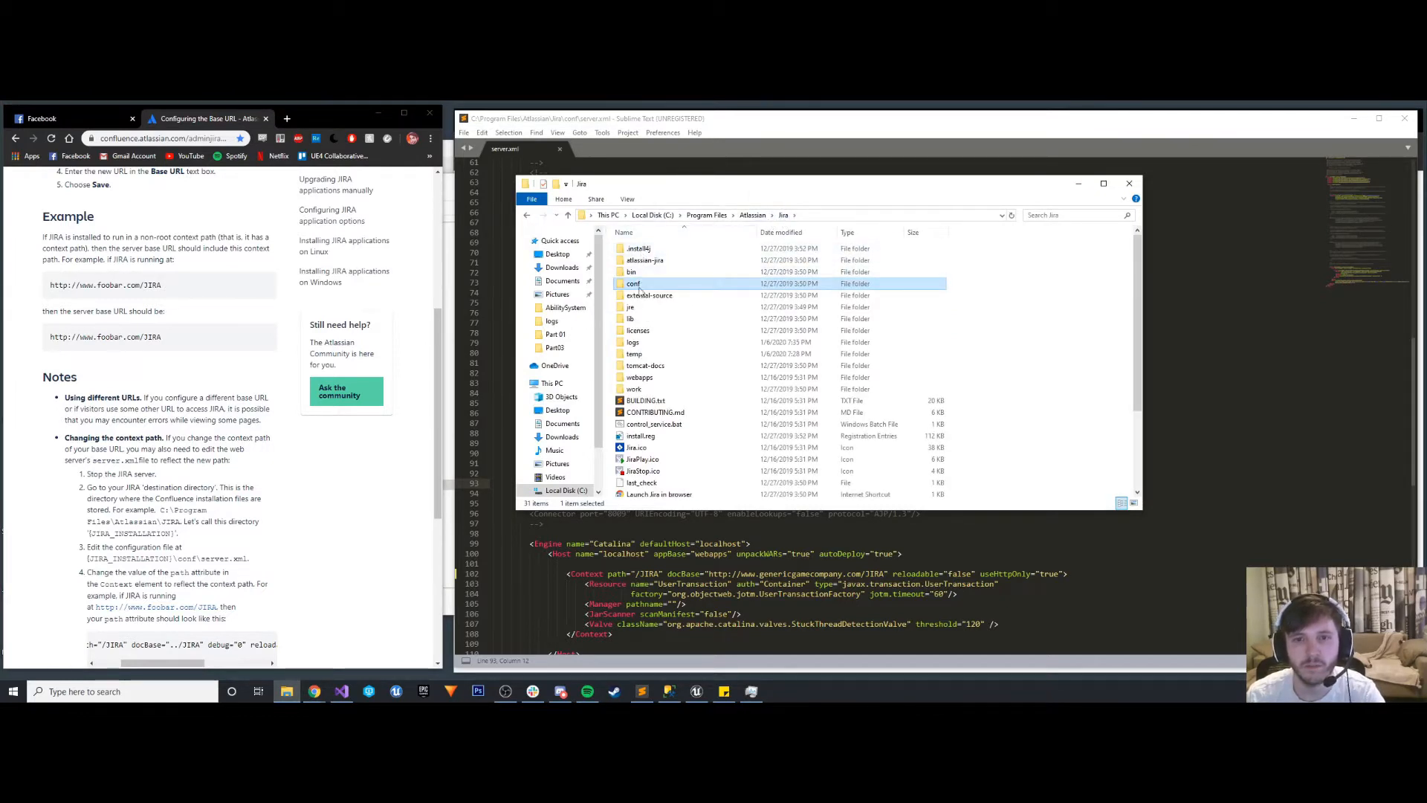
pyautogui.doubleClick(633, 342)
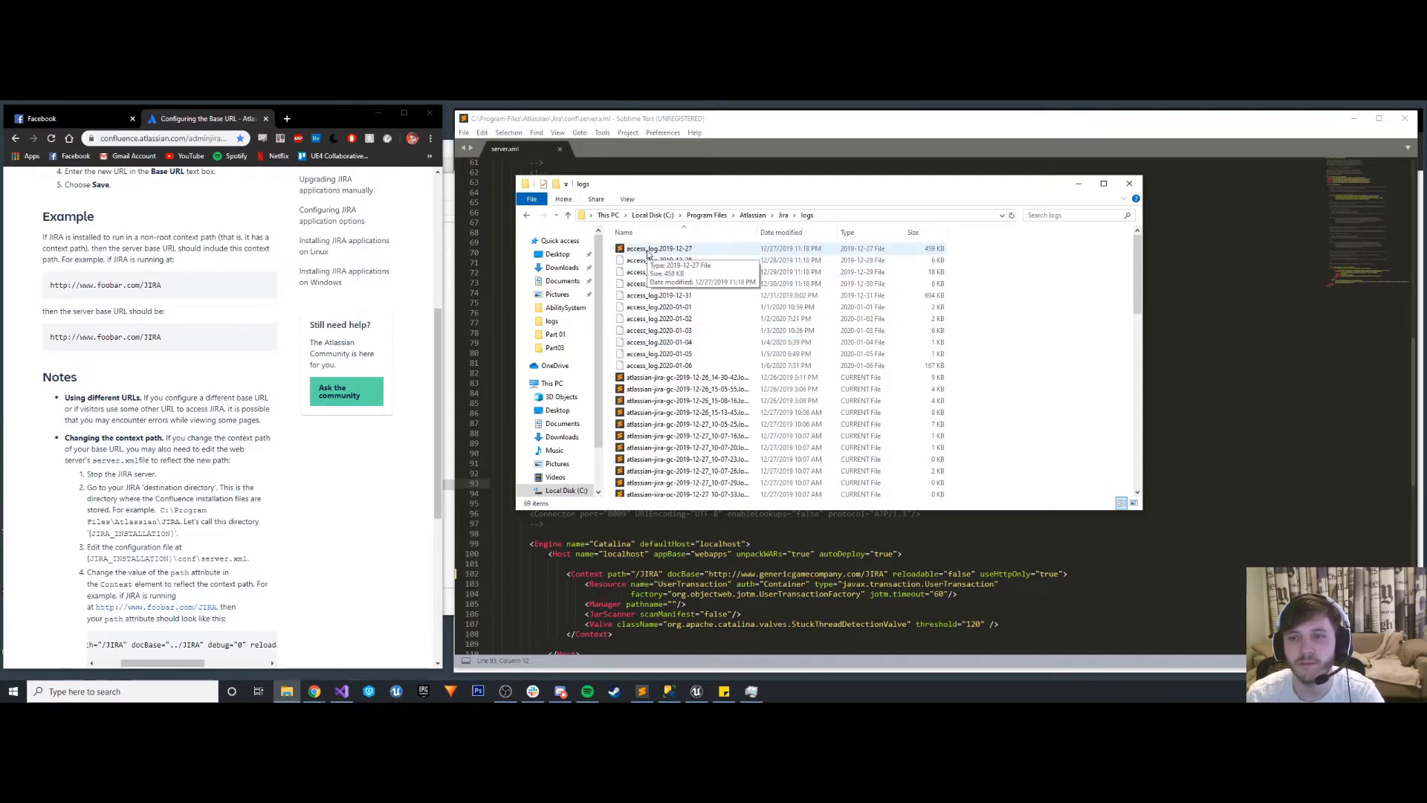
pyautogui.click(783, 215)
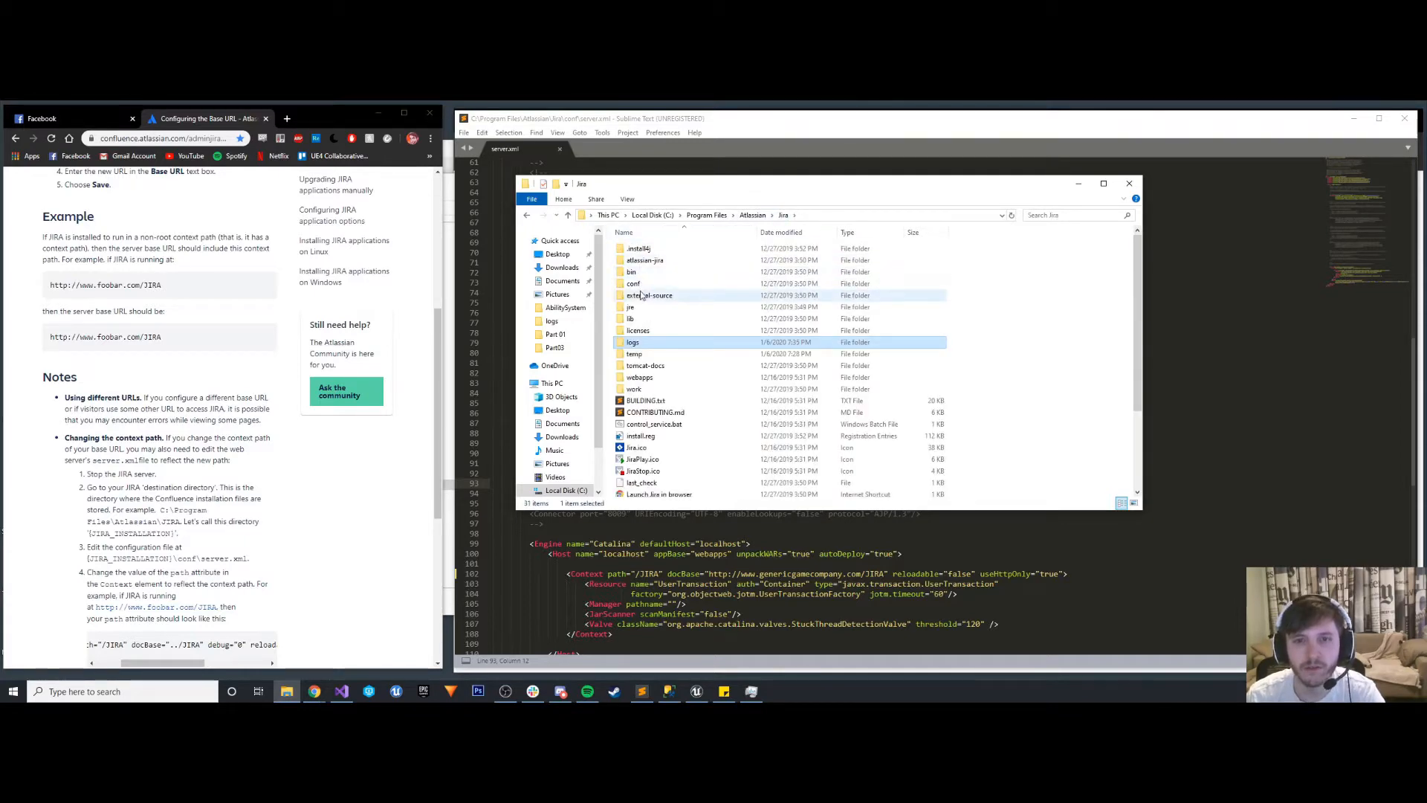
pyautogui.doubleClick(645, 261)
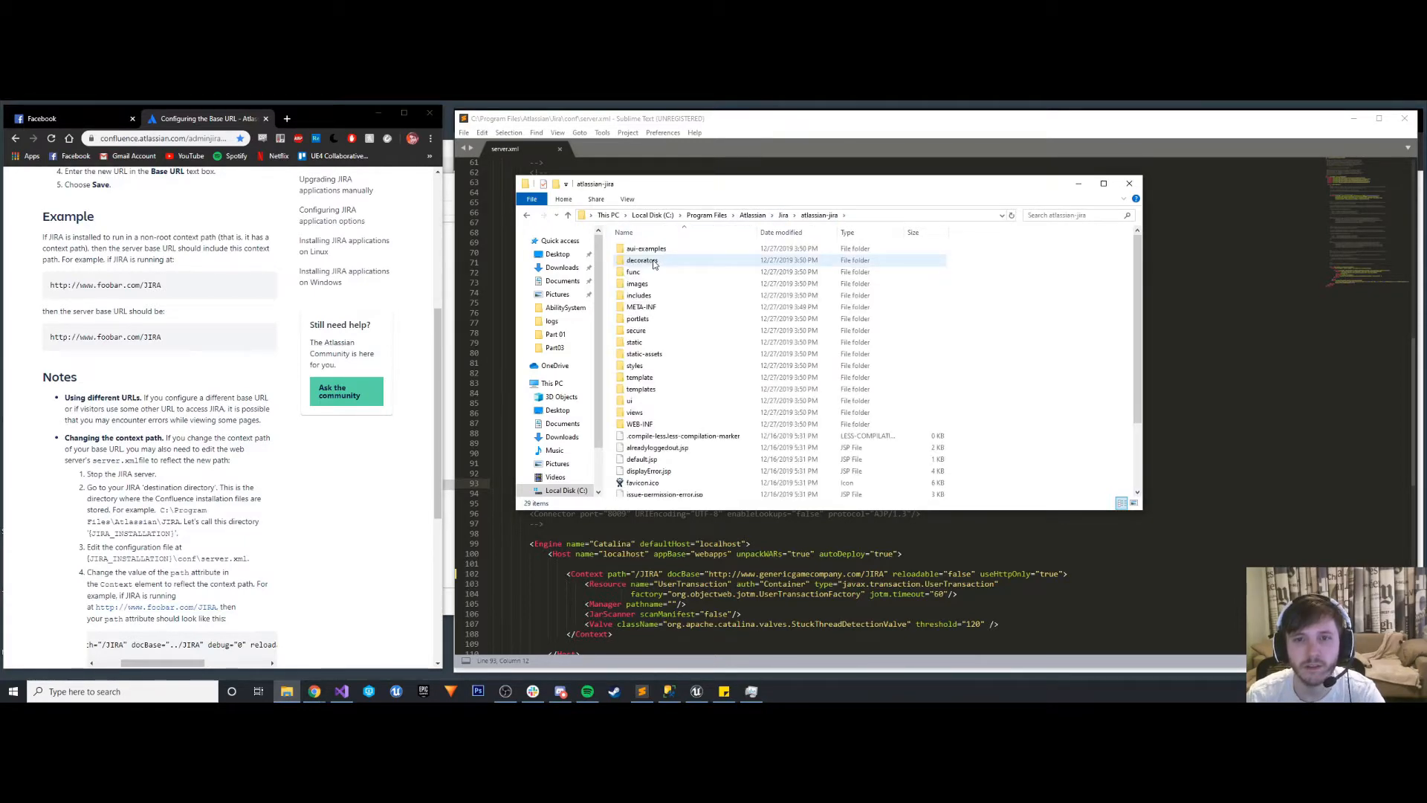
pyautogui.click(784, 215)
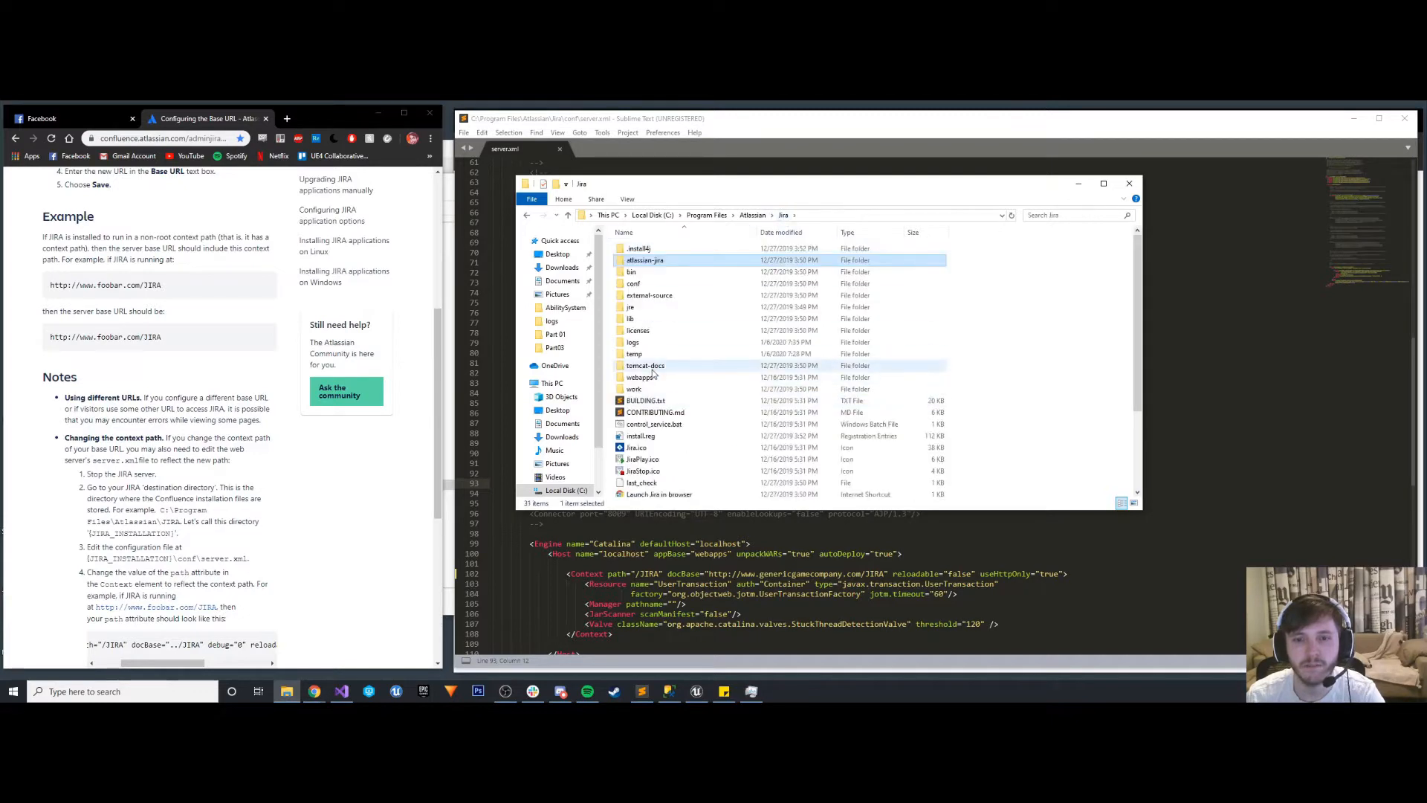
pyautogui.doubleClick(650, 356)
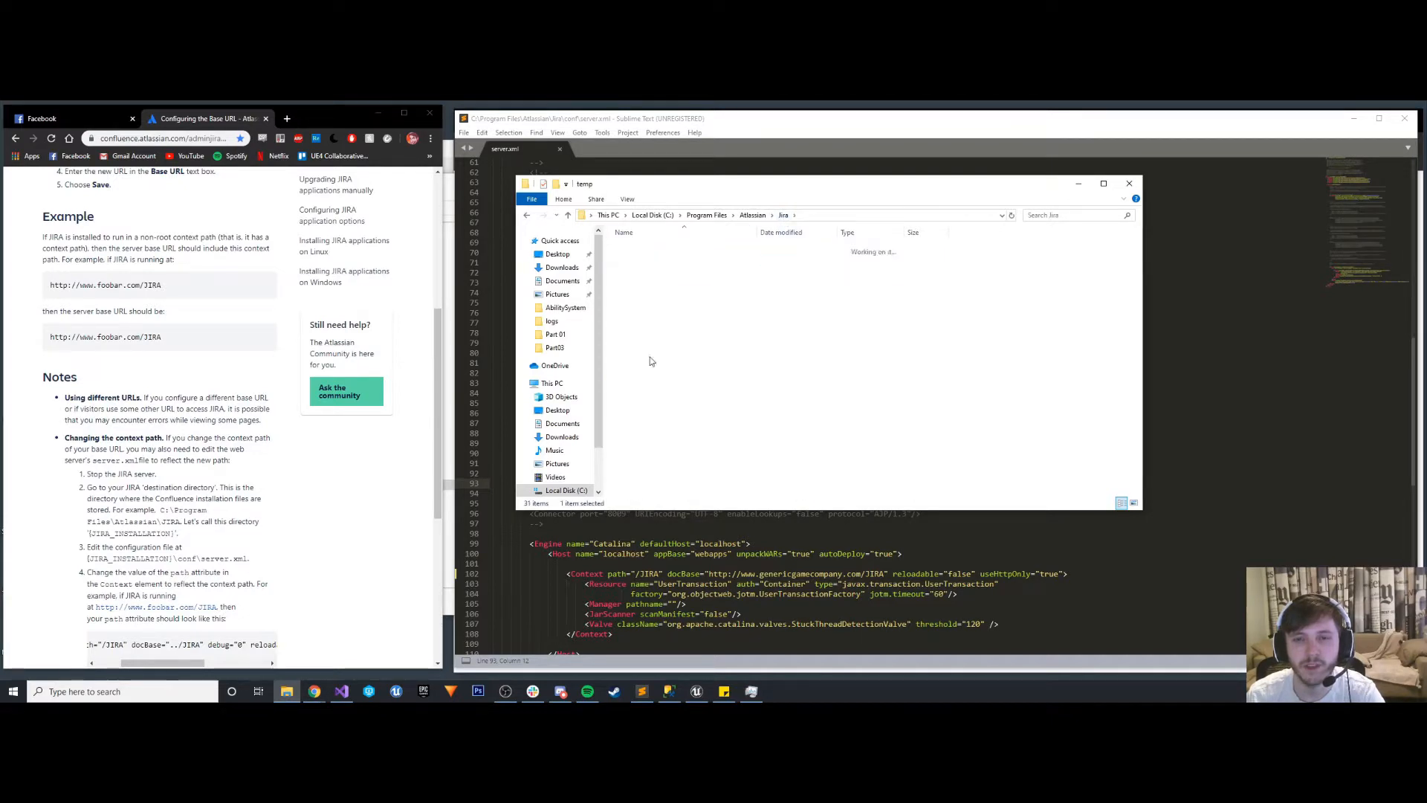
pyautogui.click(783, 215)
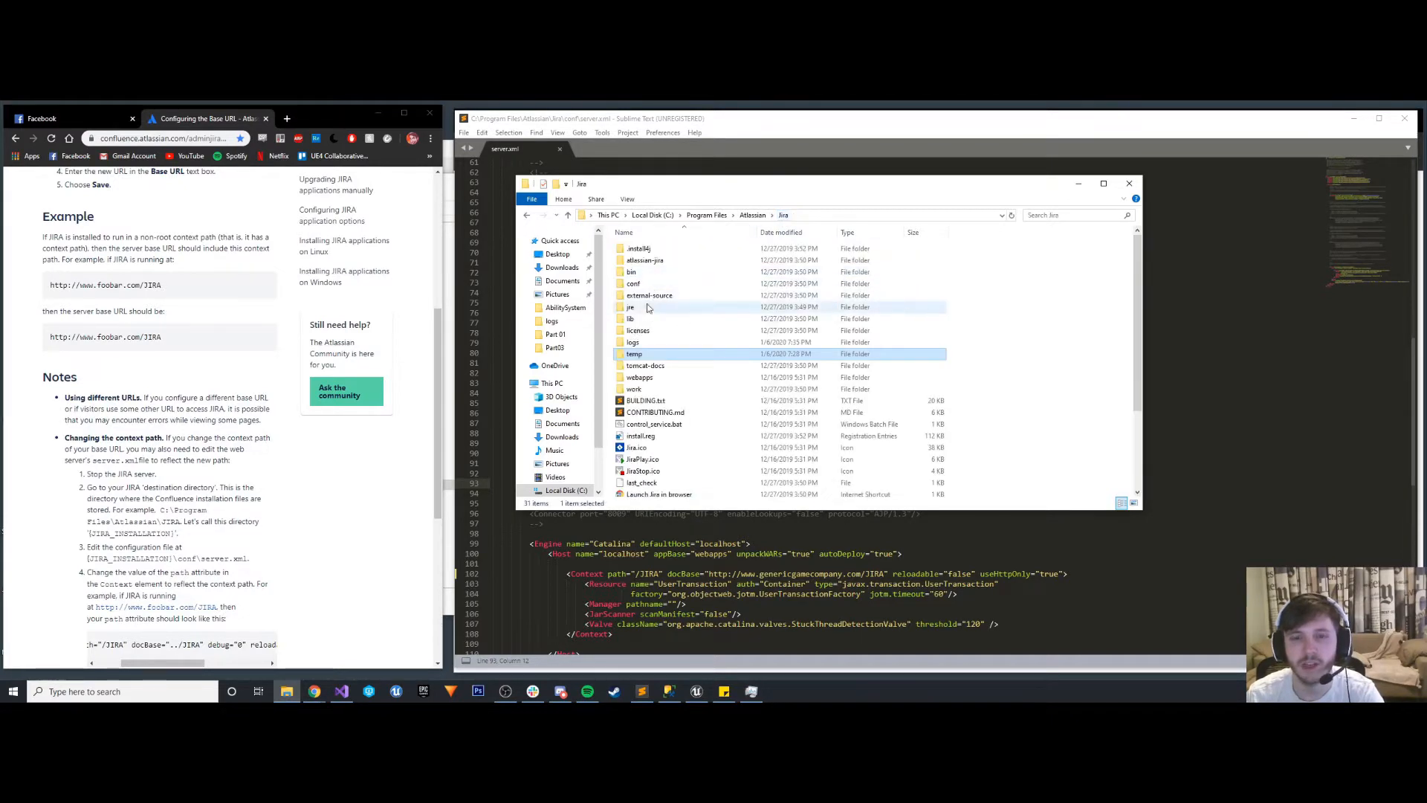
# - Open access_log.2020-01-06 from the Jira logs folder with Sublime Text, keeping it as the default app for that file type
pyautogui.click(630, 345)
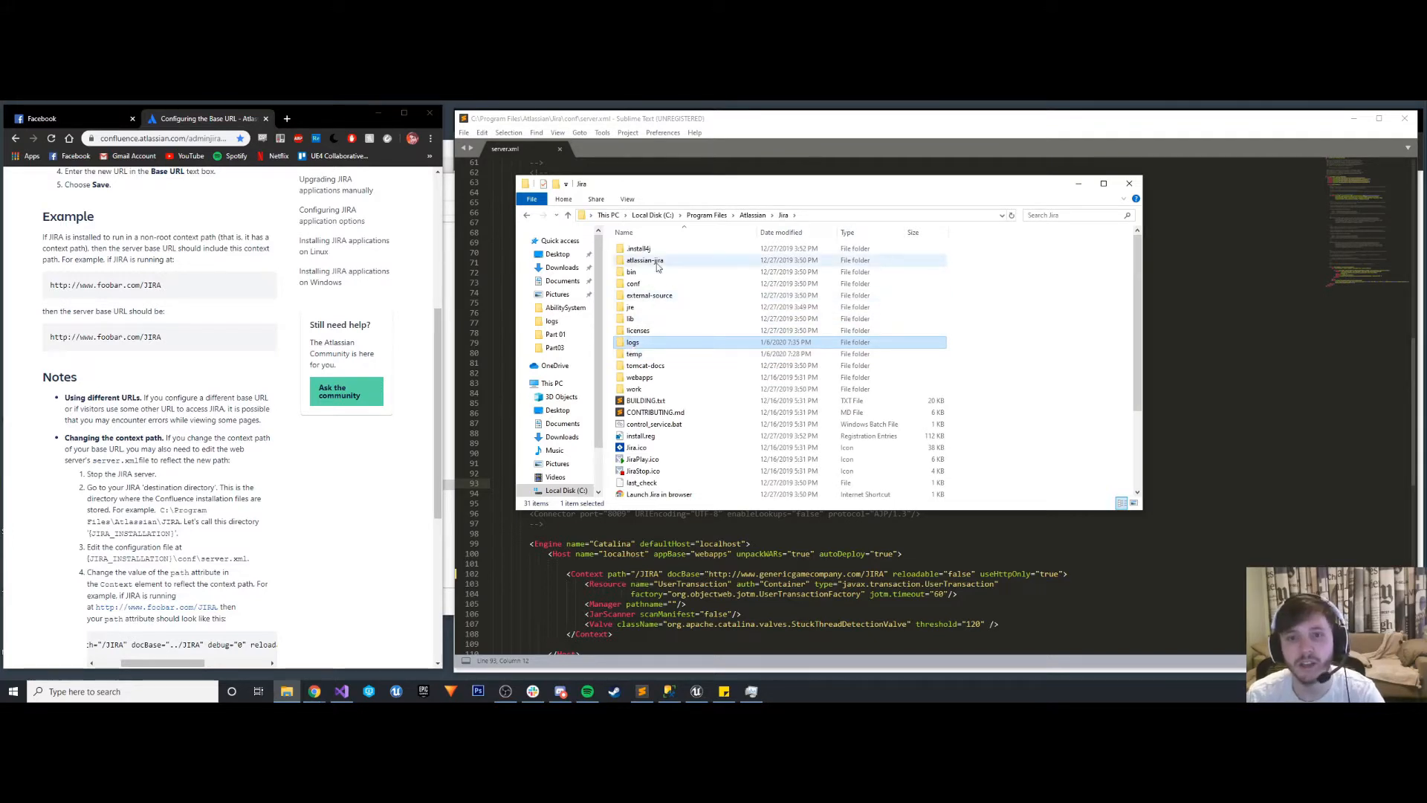
pyautogui.doubleClick(648, 343)
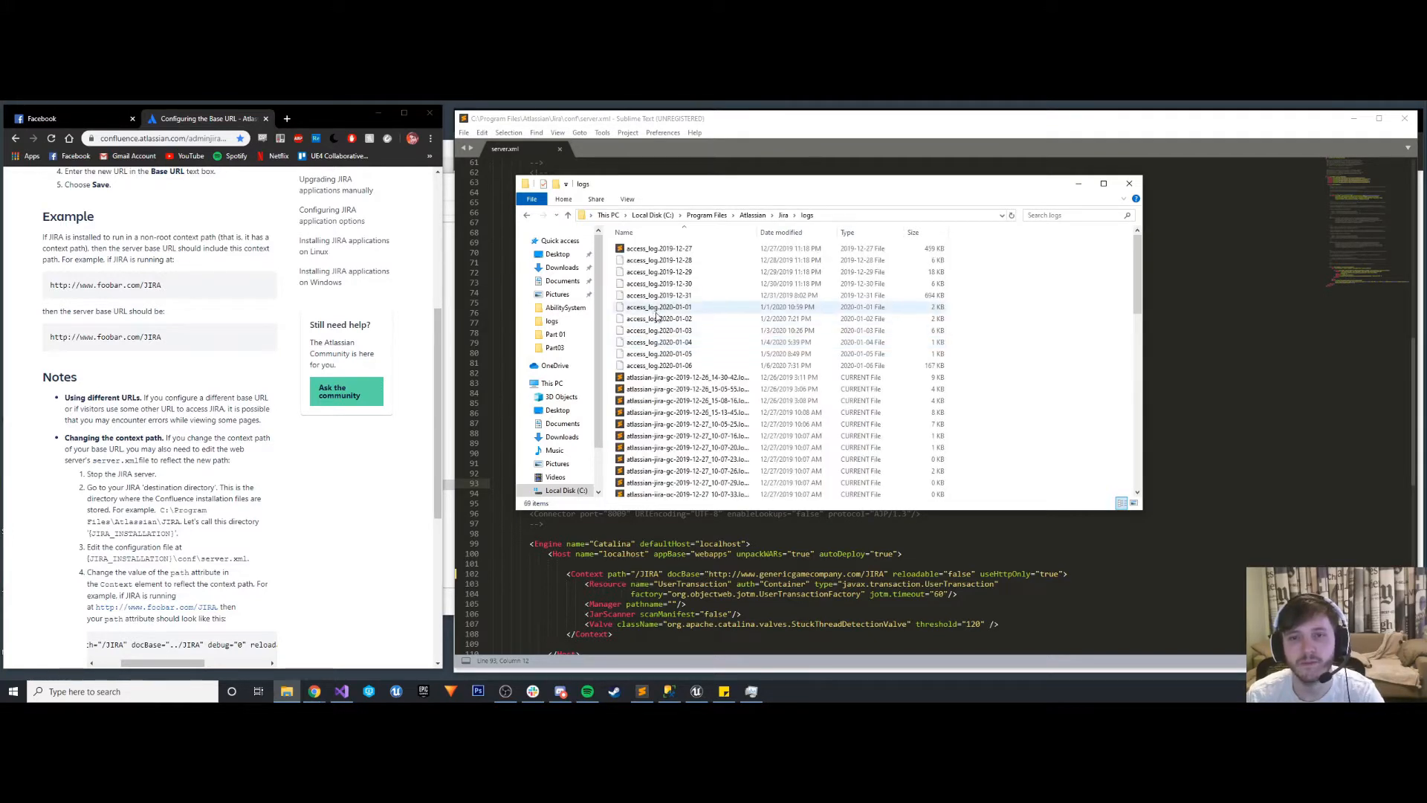
pyautogui.click(676, 366)
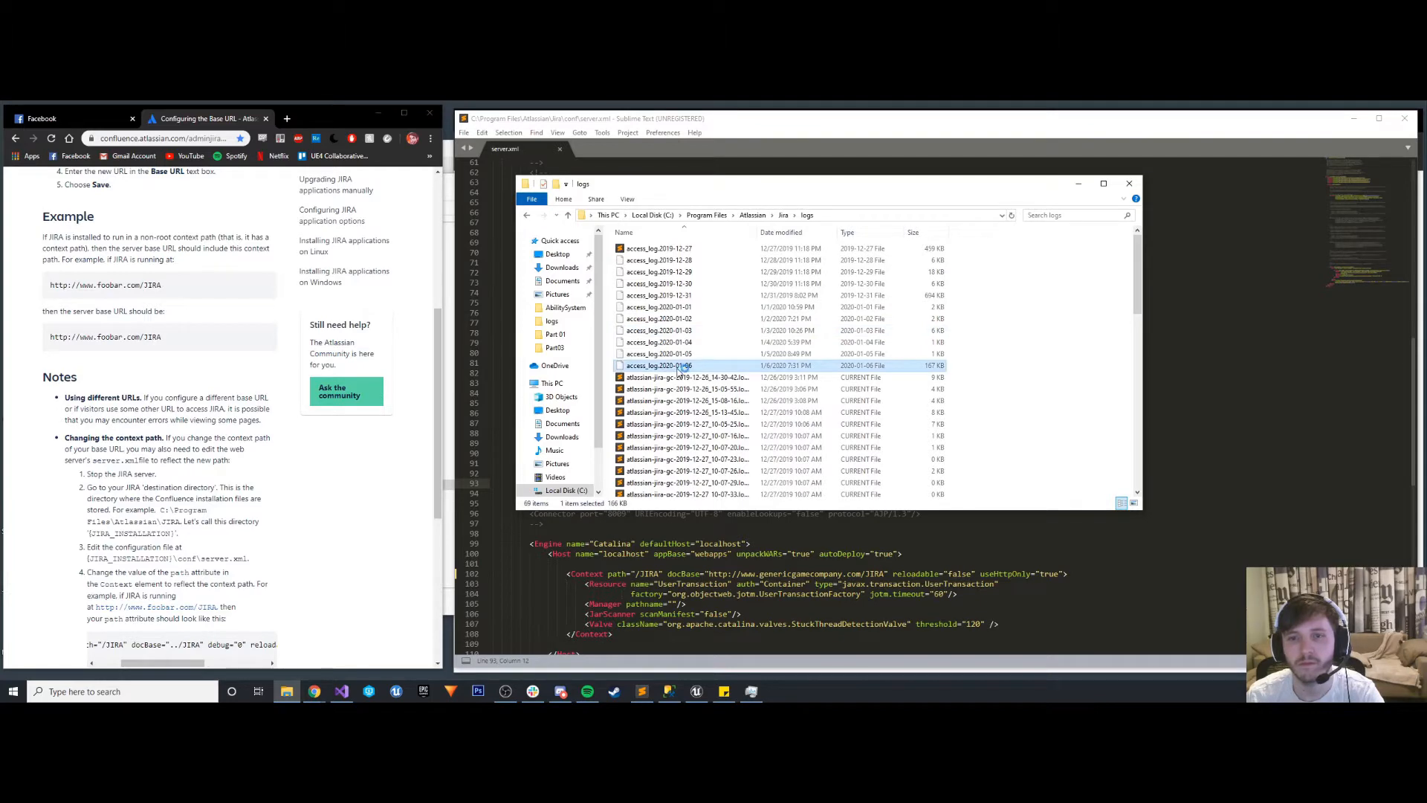
pyautogui.doubleClick(678, 367)
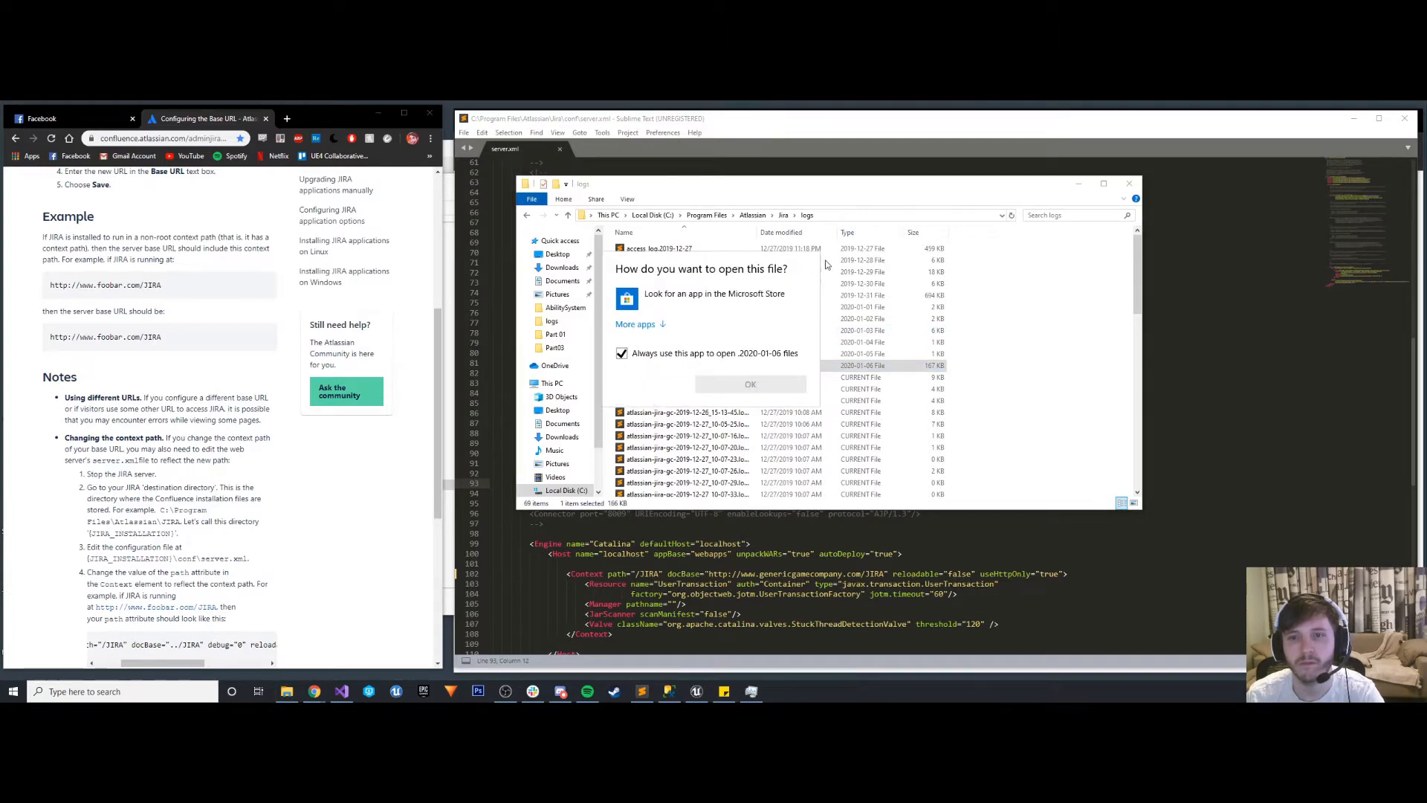
pyautogui.click(654, 367)
pyautogui.rightClick(652, 365)
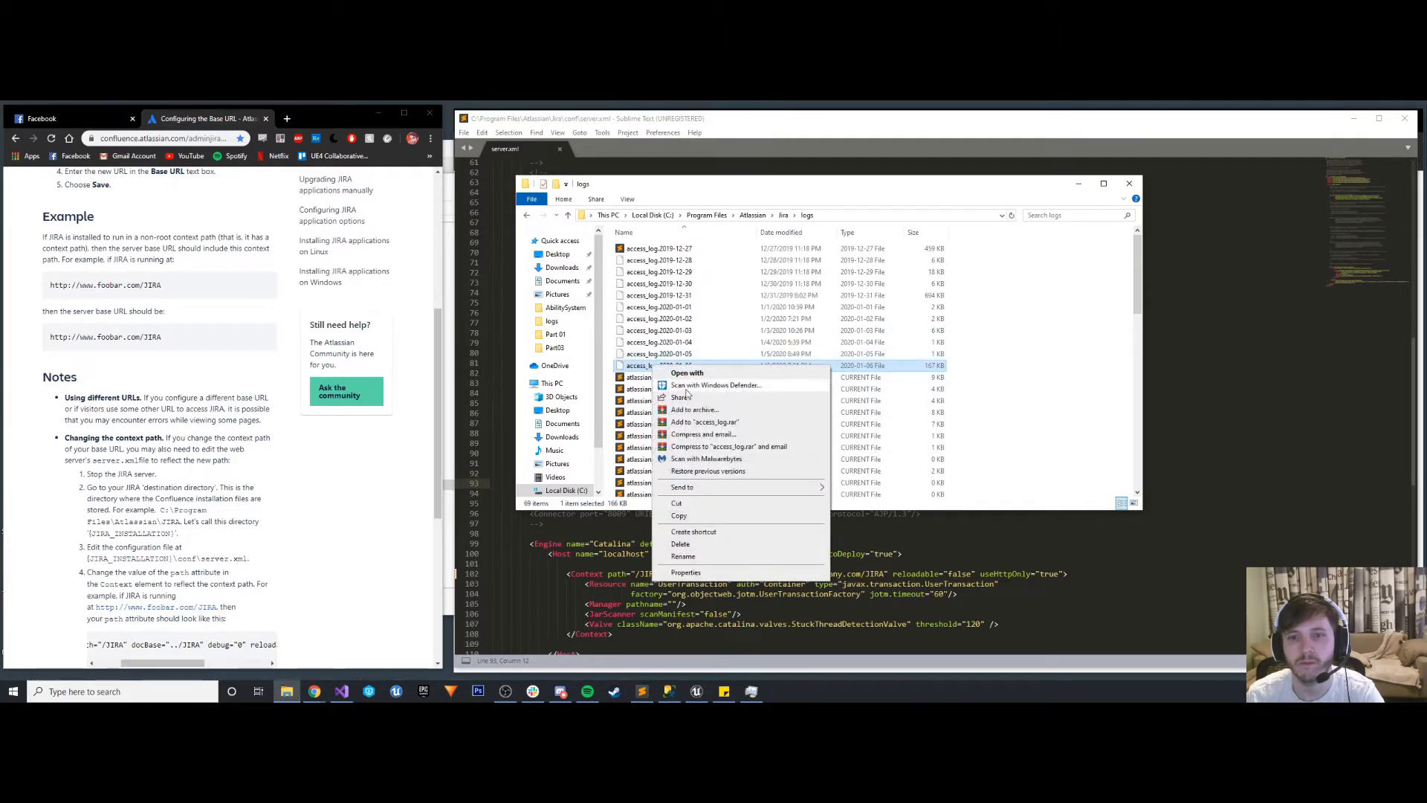
pyautogui.click(685, 375)
pyautogui.click(662, 327)
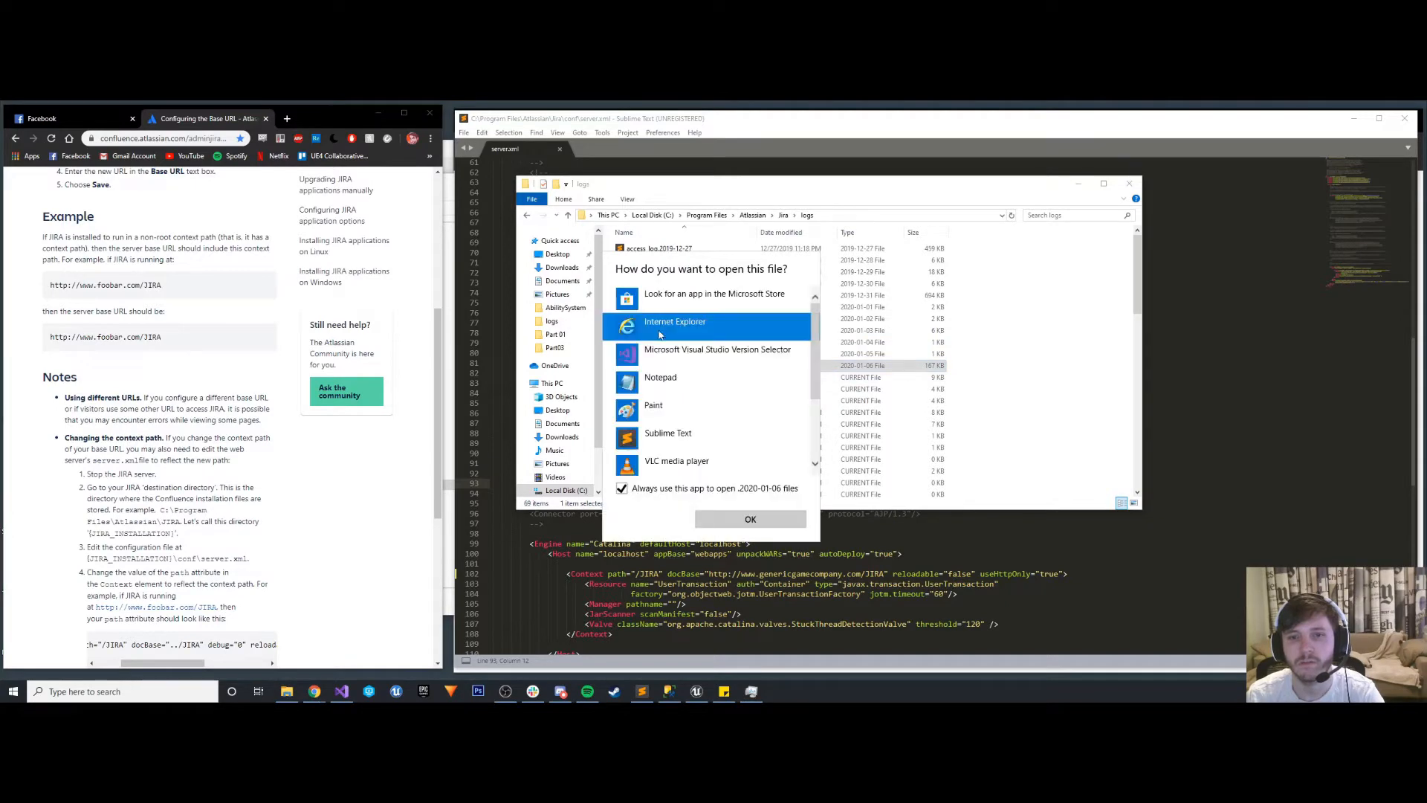
pyautogui.click(667, 433)
pyautogui.click(750, 519)
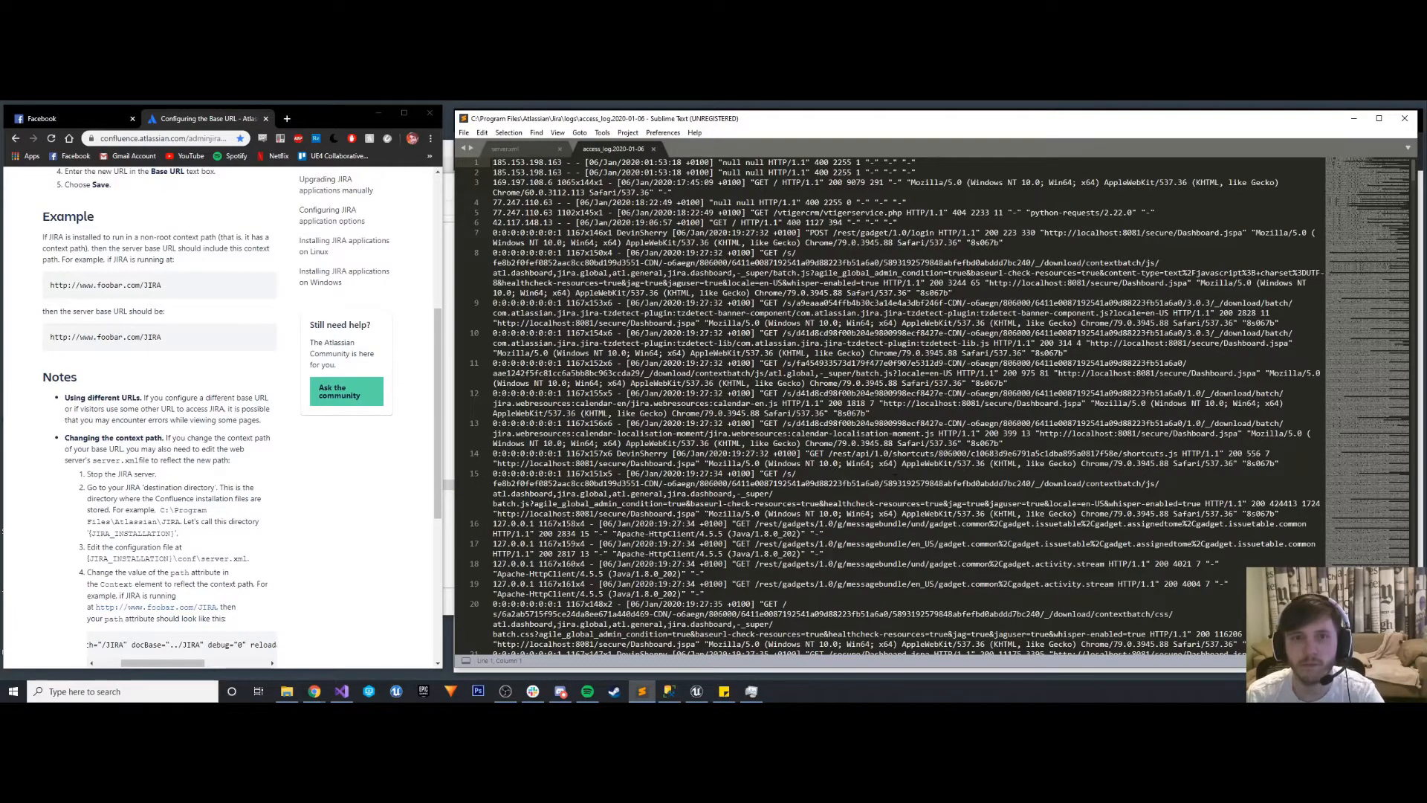
# - Examine the access log's request entries through to the end of the file, and close it
pyautogui.scroll(-8, 898, 474)
pyautogui.scroll(8, 898, 473)
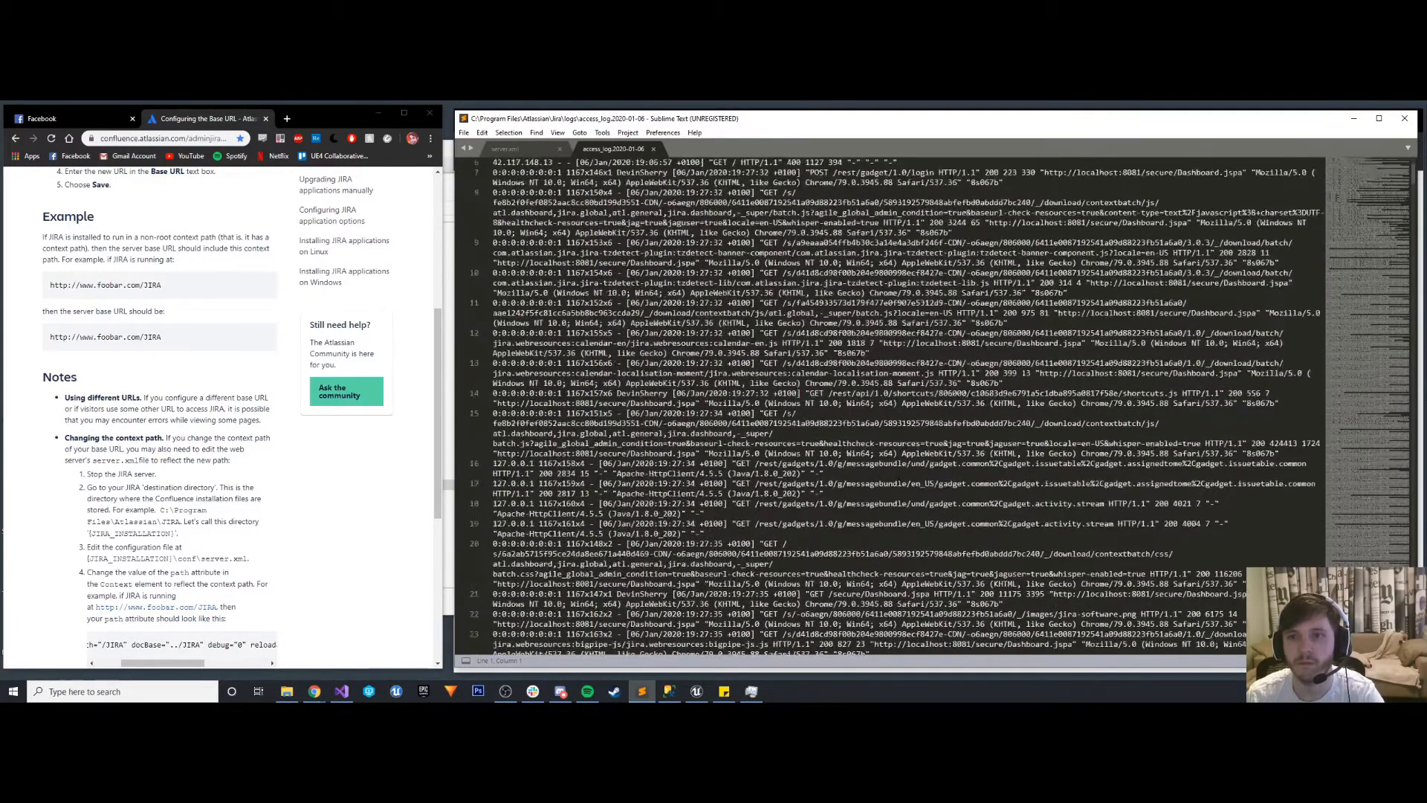
pyautogui.scroll(-20, 898, 479)
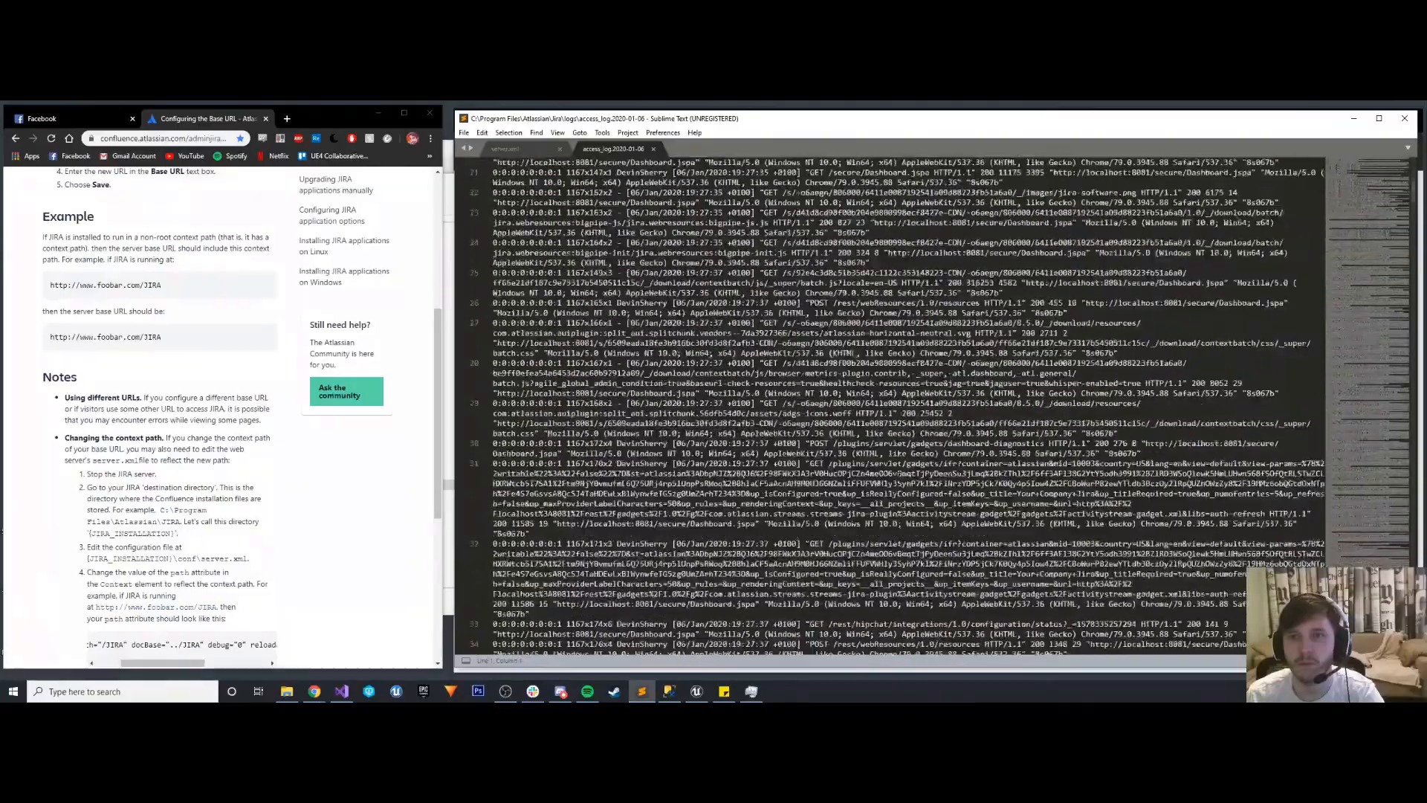
pyautogui.scroll(-20, 898, 479)
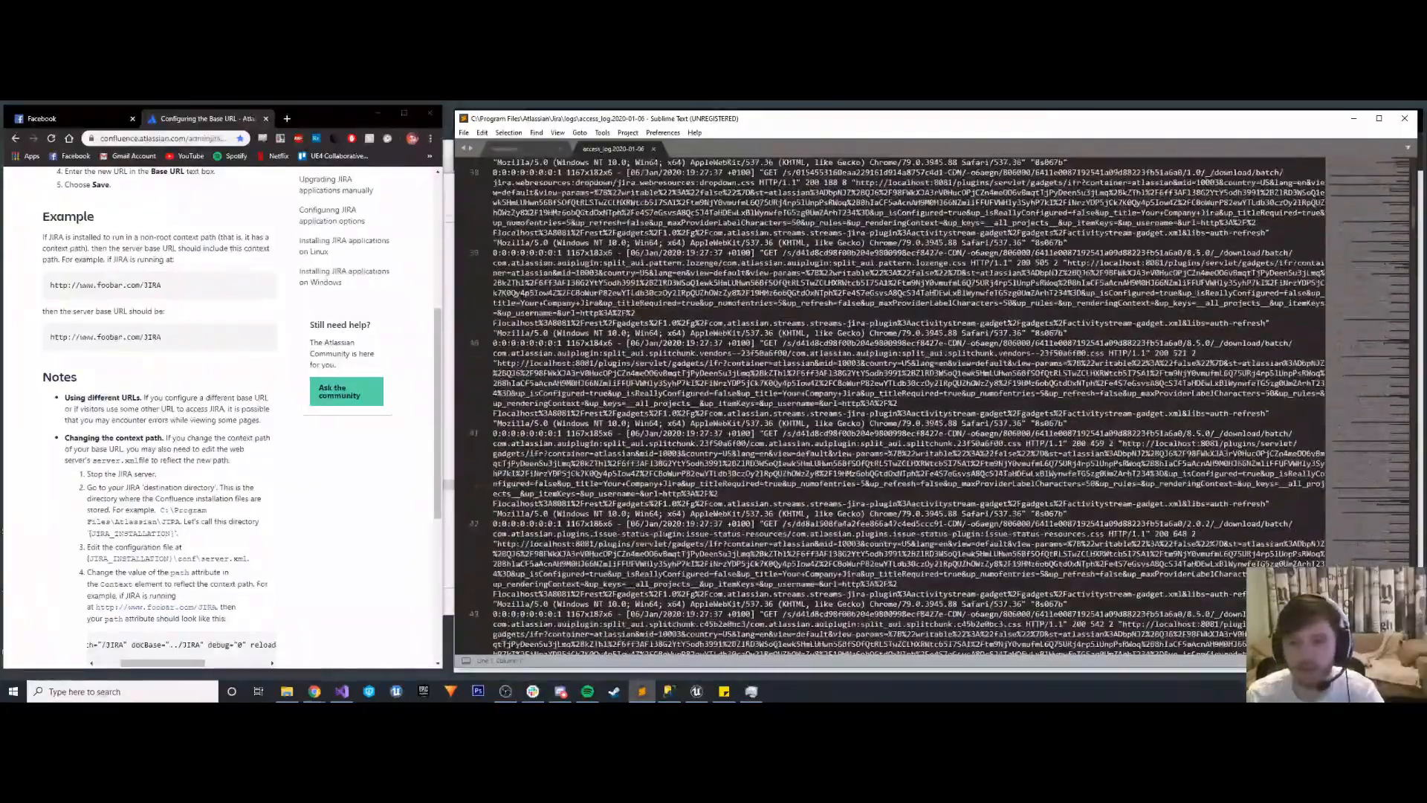
pyautogui.scroll(-7, 898, 479)
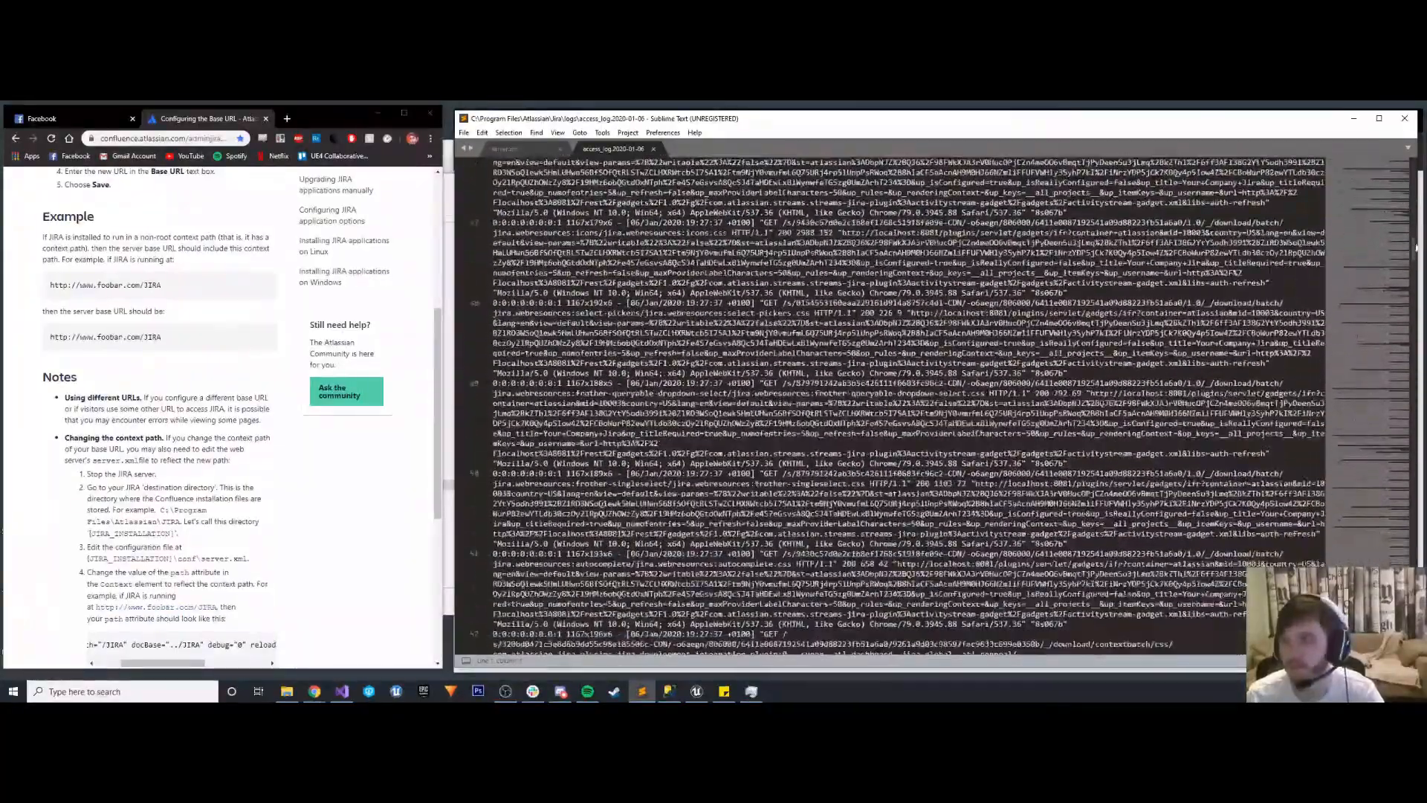
pyautogui.scroll(-15, 1411, 250)
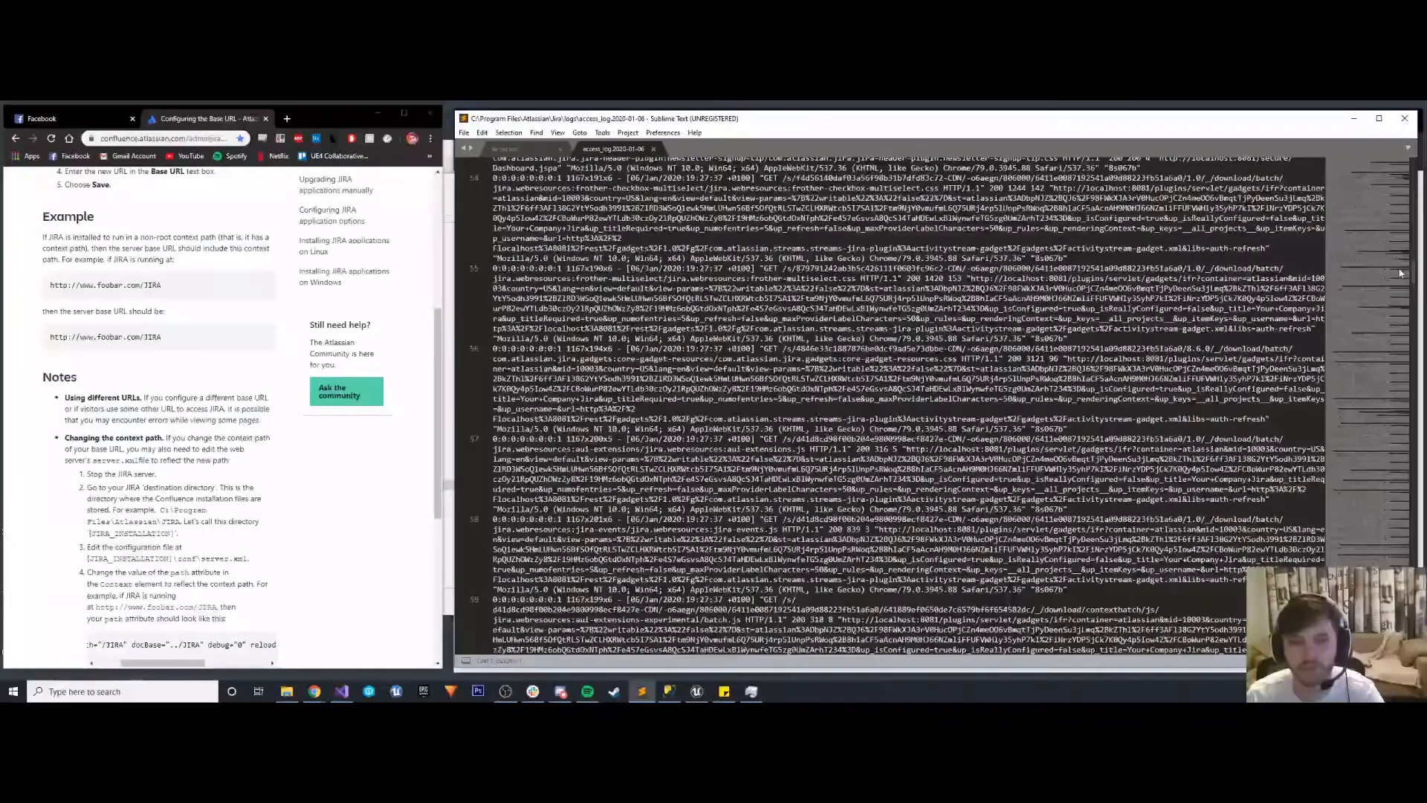
pyautogui.moveTo(1400, 273); pyautogui.dragTo(1403, 633)
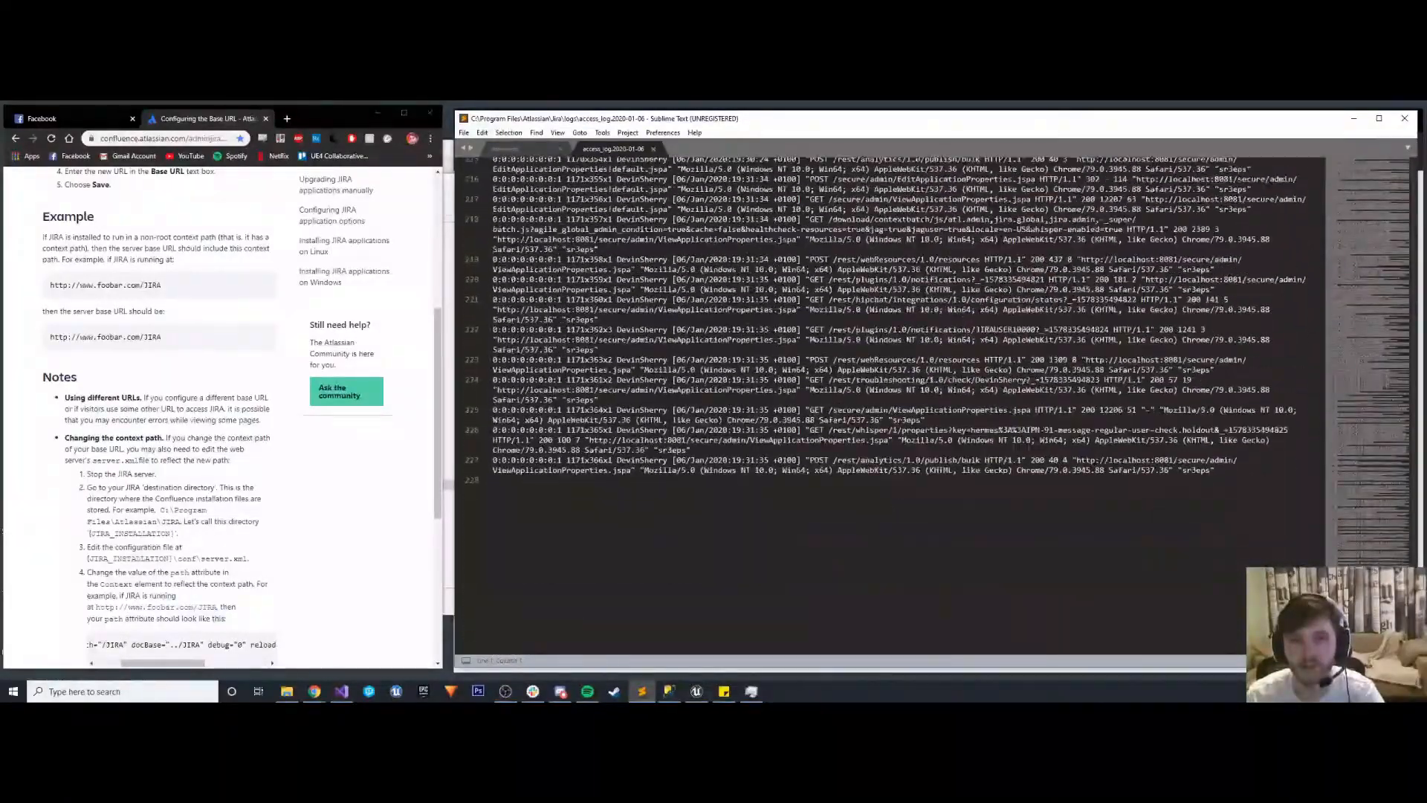
pyautogui.click(654, 149)
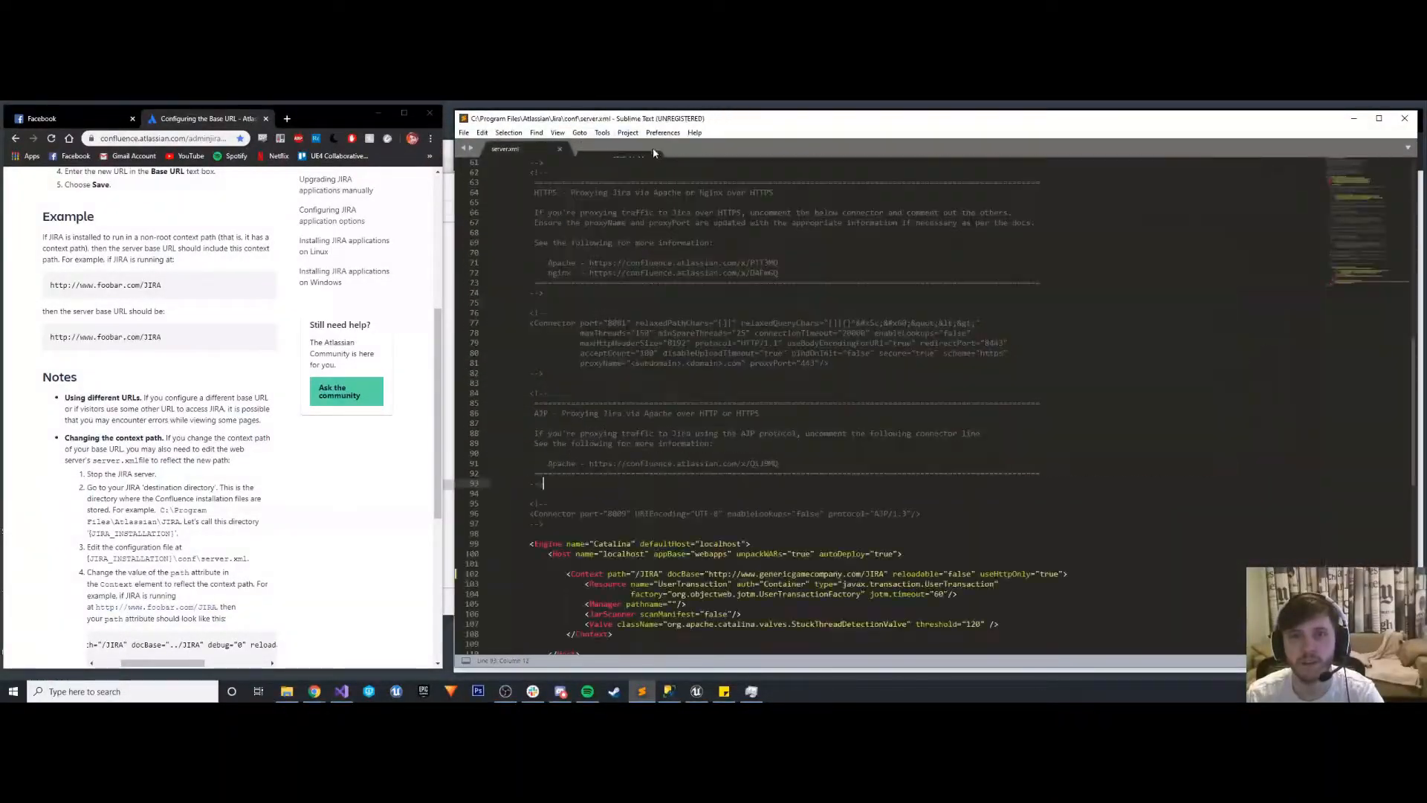
# - Search the web for "Jira where do I find error logs" in a new browser tab and open Atlassian's Logging and profiling documentation
pyautogui.click(287, 119)
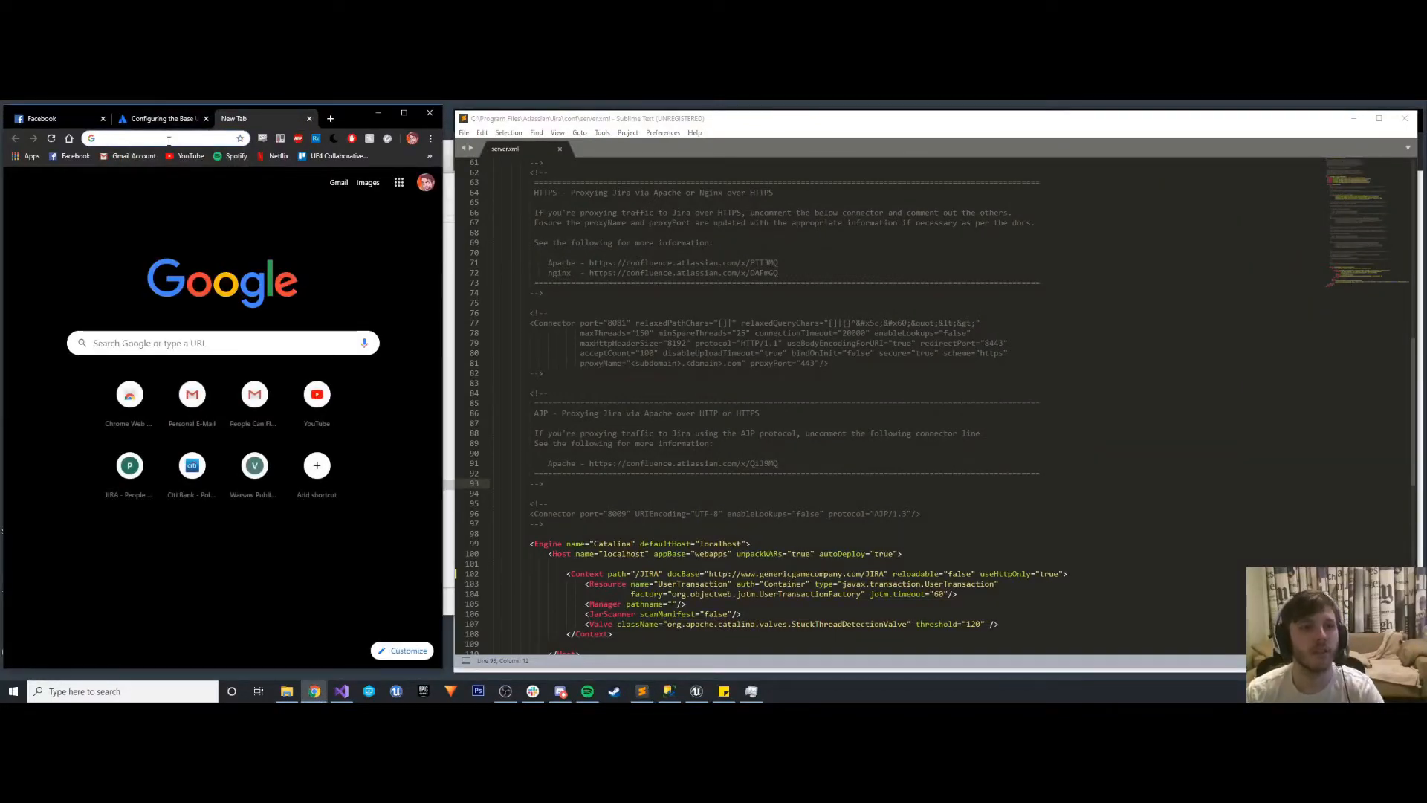
pyautogui.write('Jira where ')
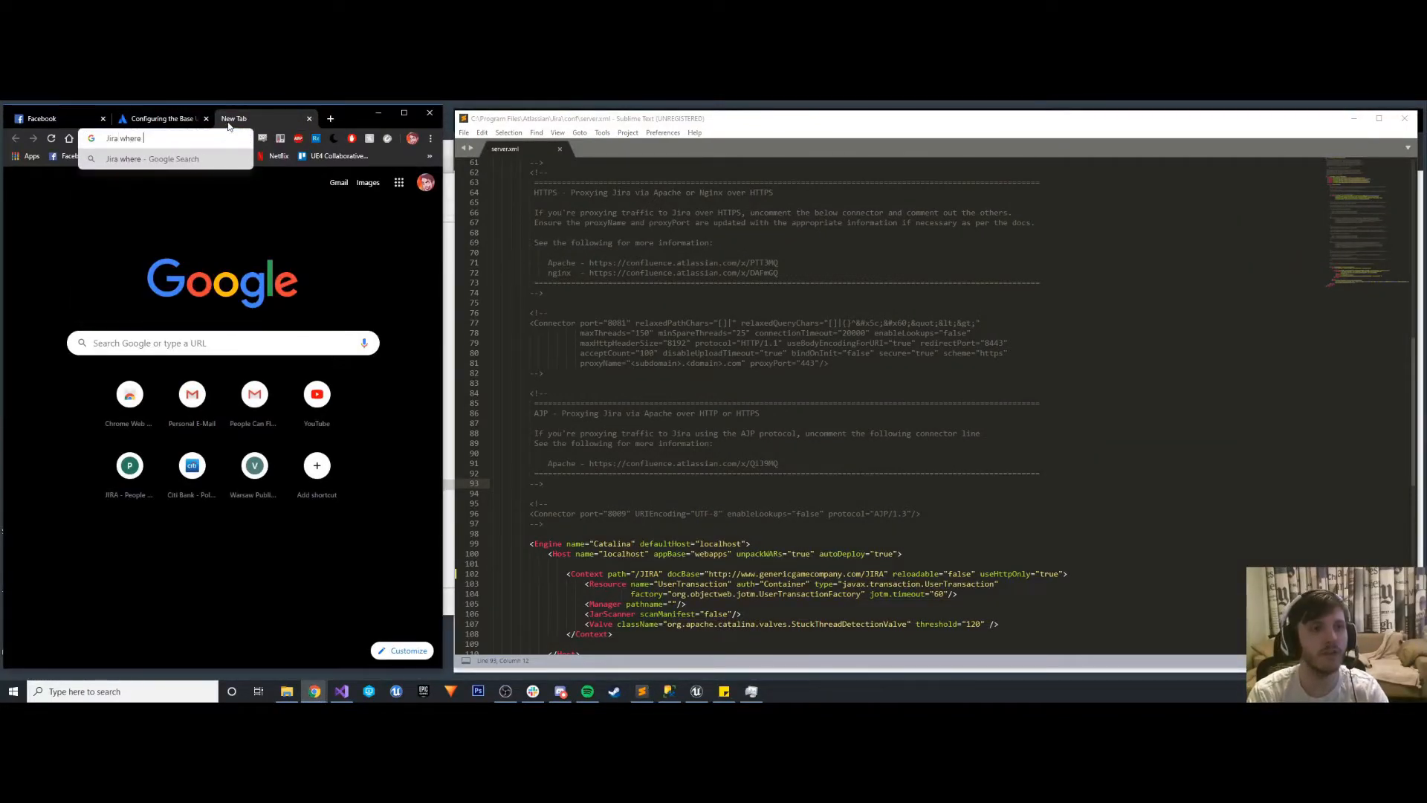
pyautogui.write('do I find en')
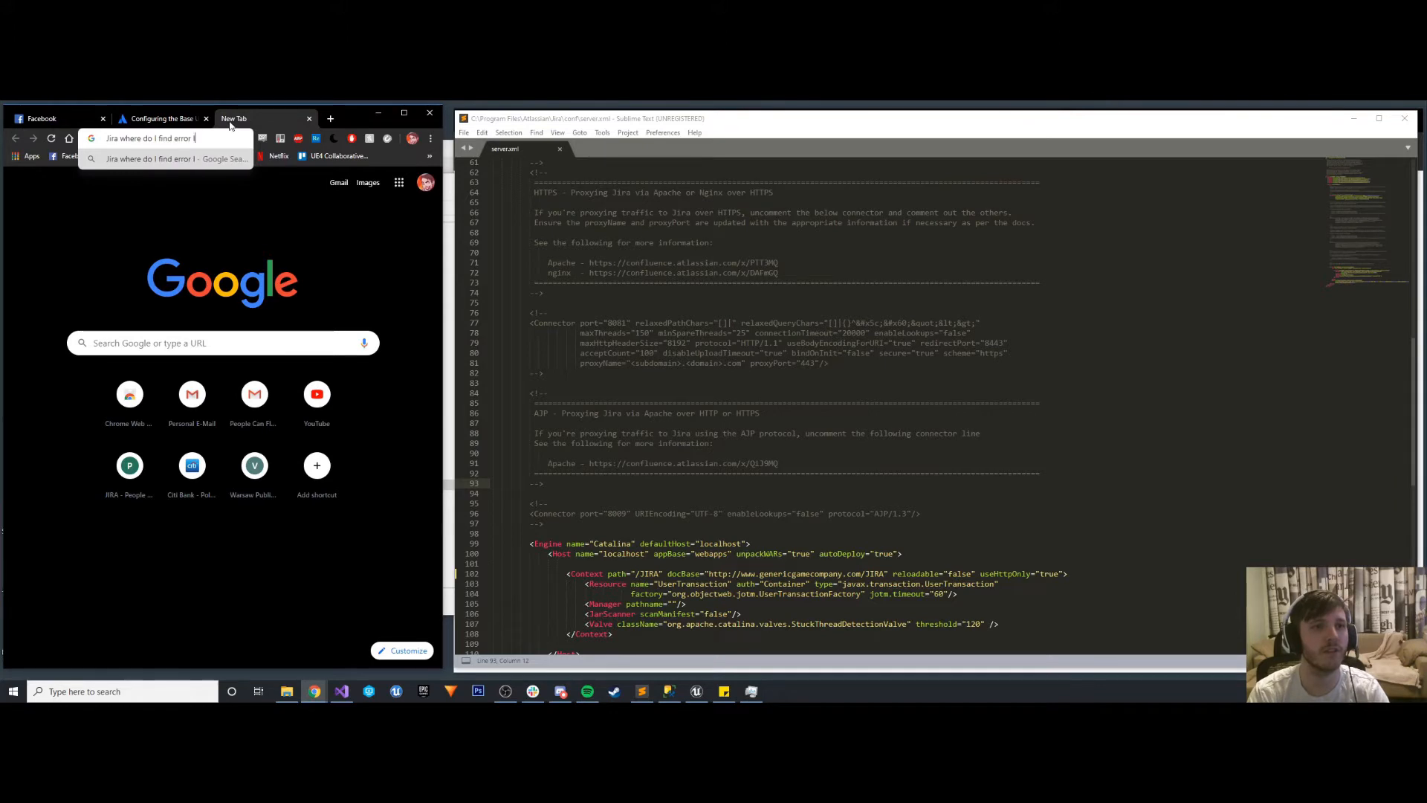
pyautogui.press('Return')
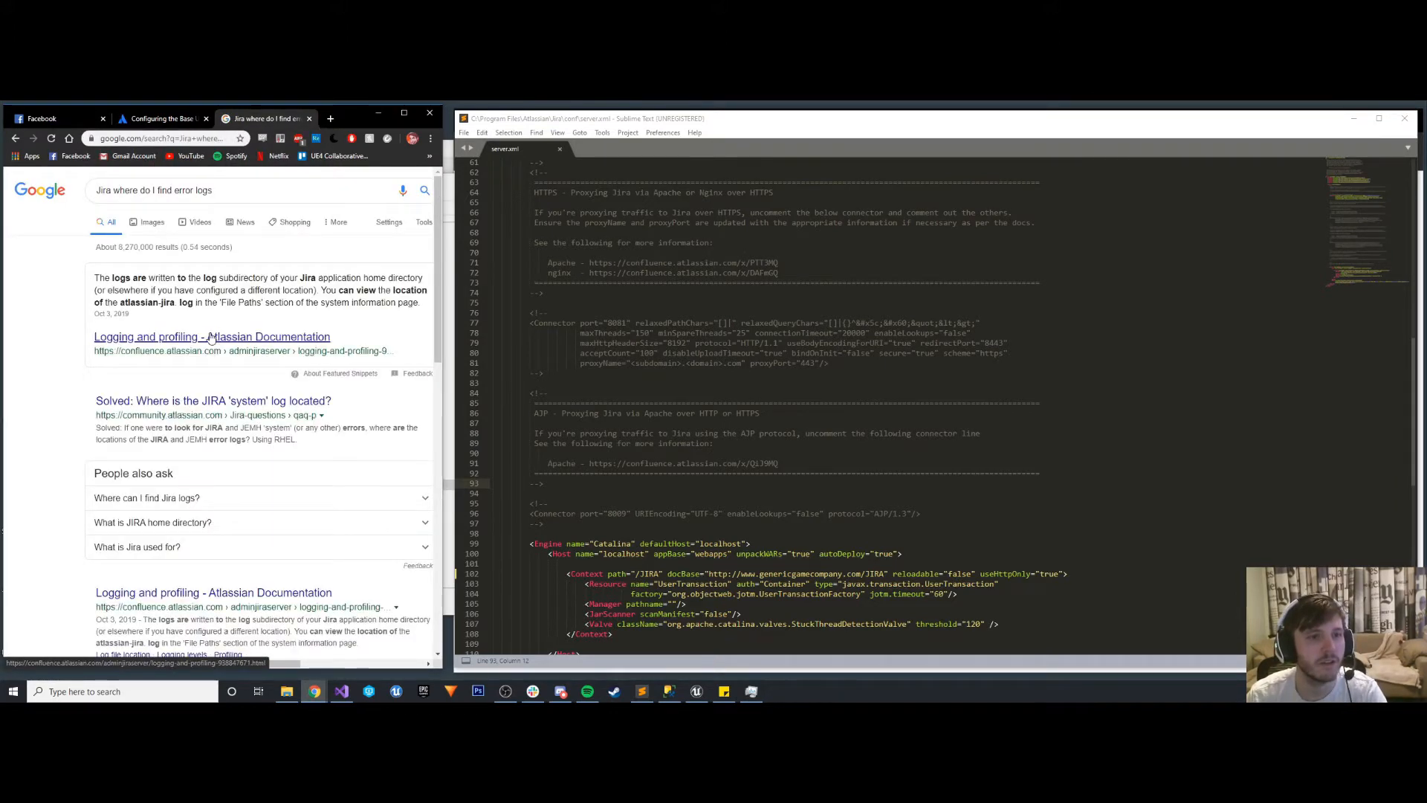
pyautogui.click(211, 338)
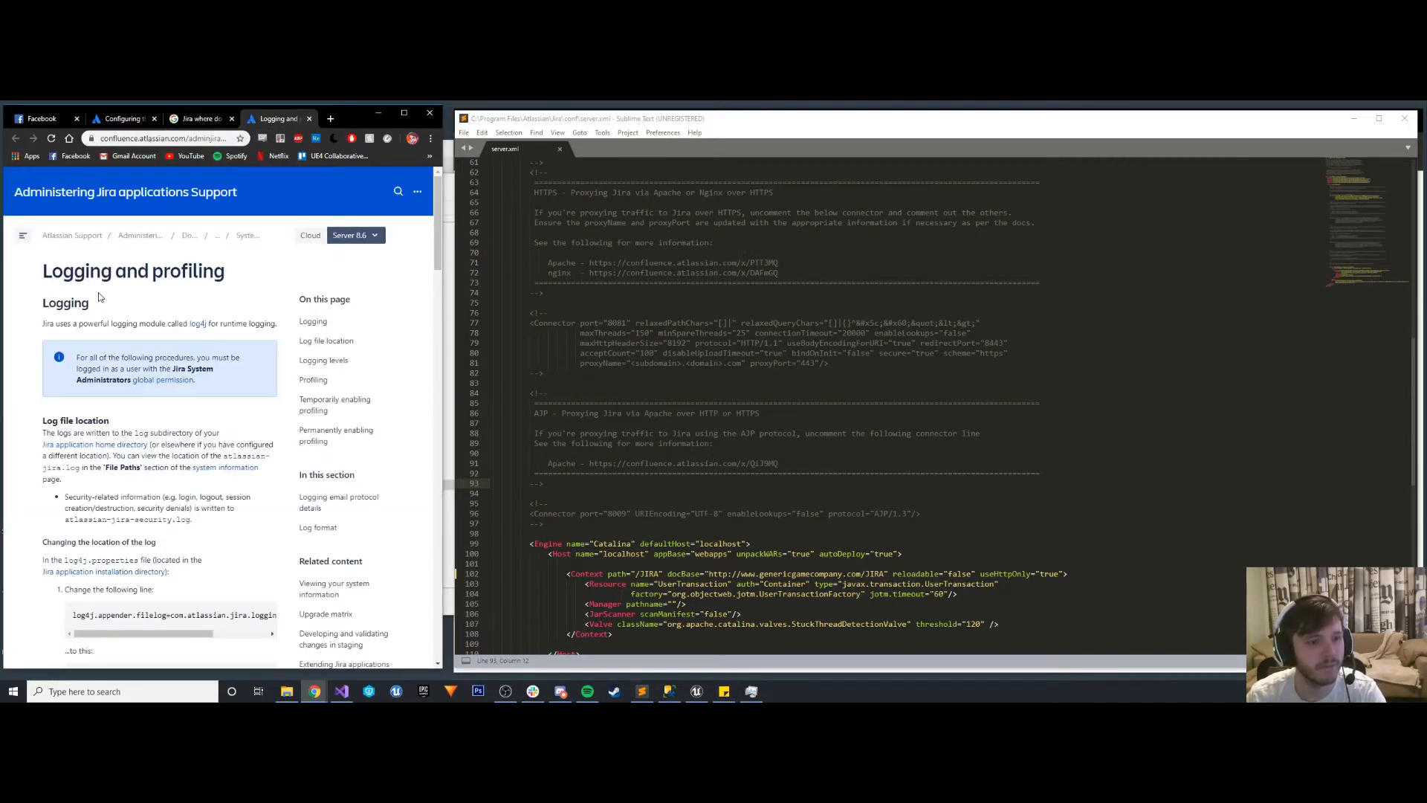
# - Read the Logging and profiling page's sections on log file location, logging levels and profiling, and close the page
pyautogui.scroll(-1, 100, 297)
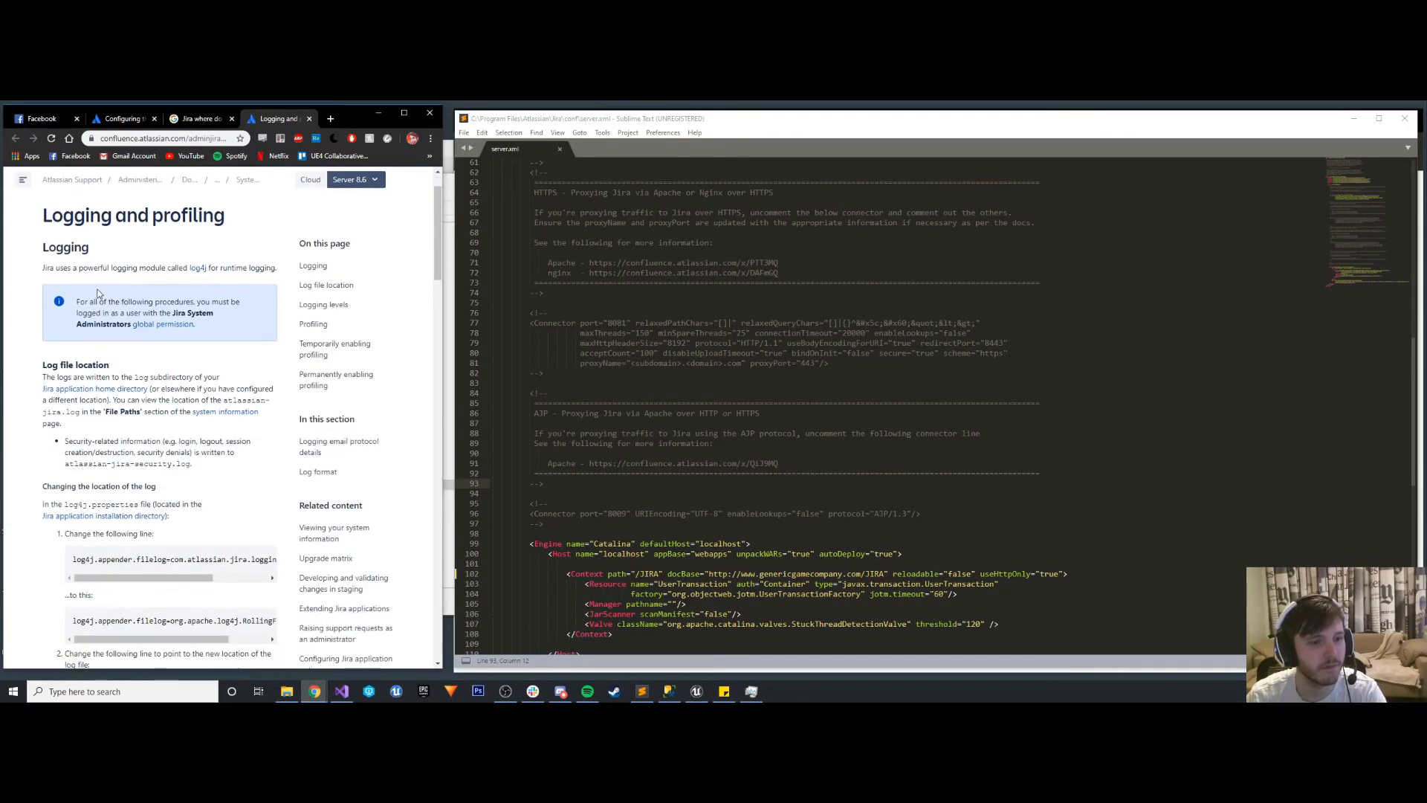
pyautogui.scroll(-6, 99, 293)
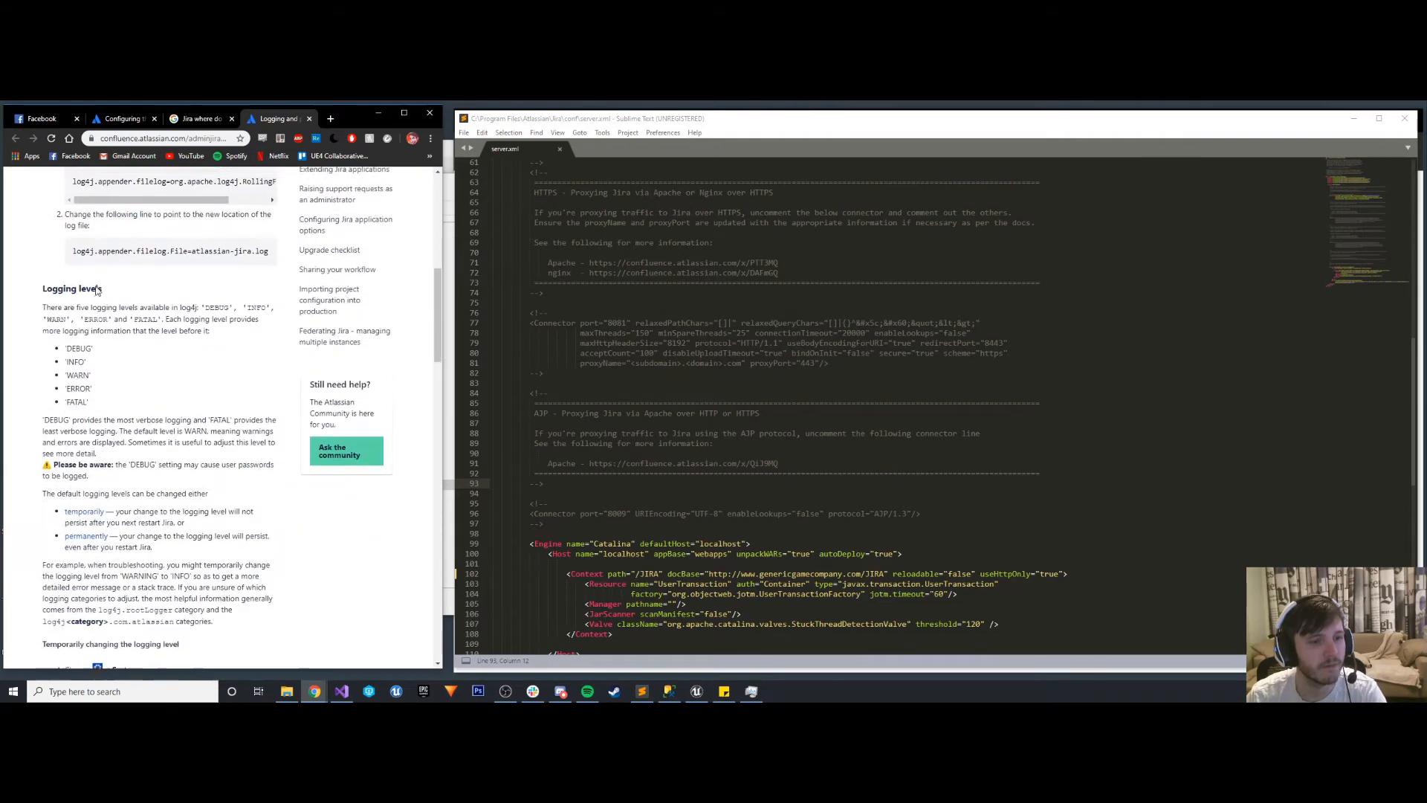
pyautogui.scroll(-3, 97, 290)
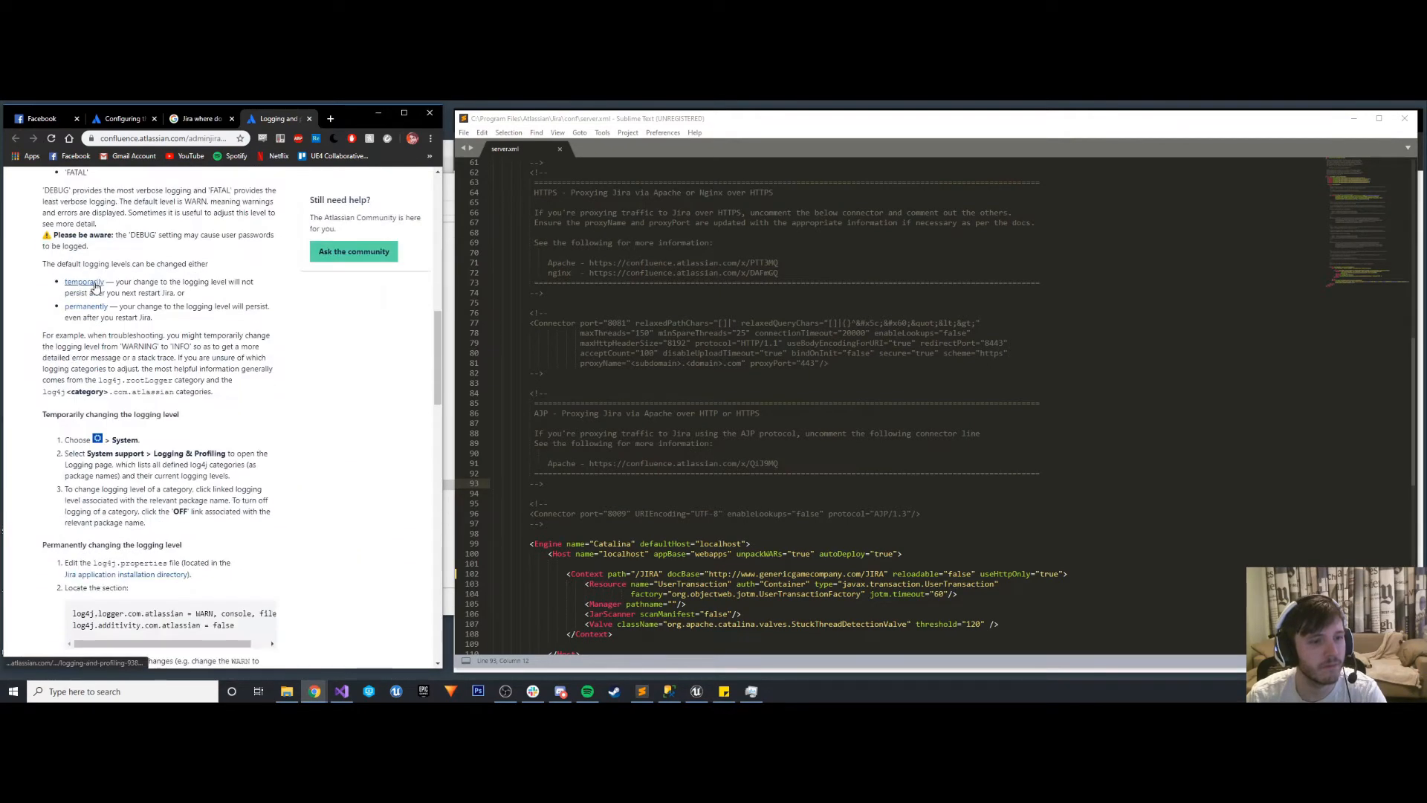
pyautogui.scroll(-2, 95, 288)
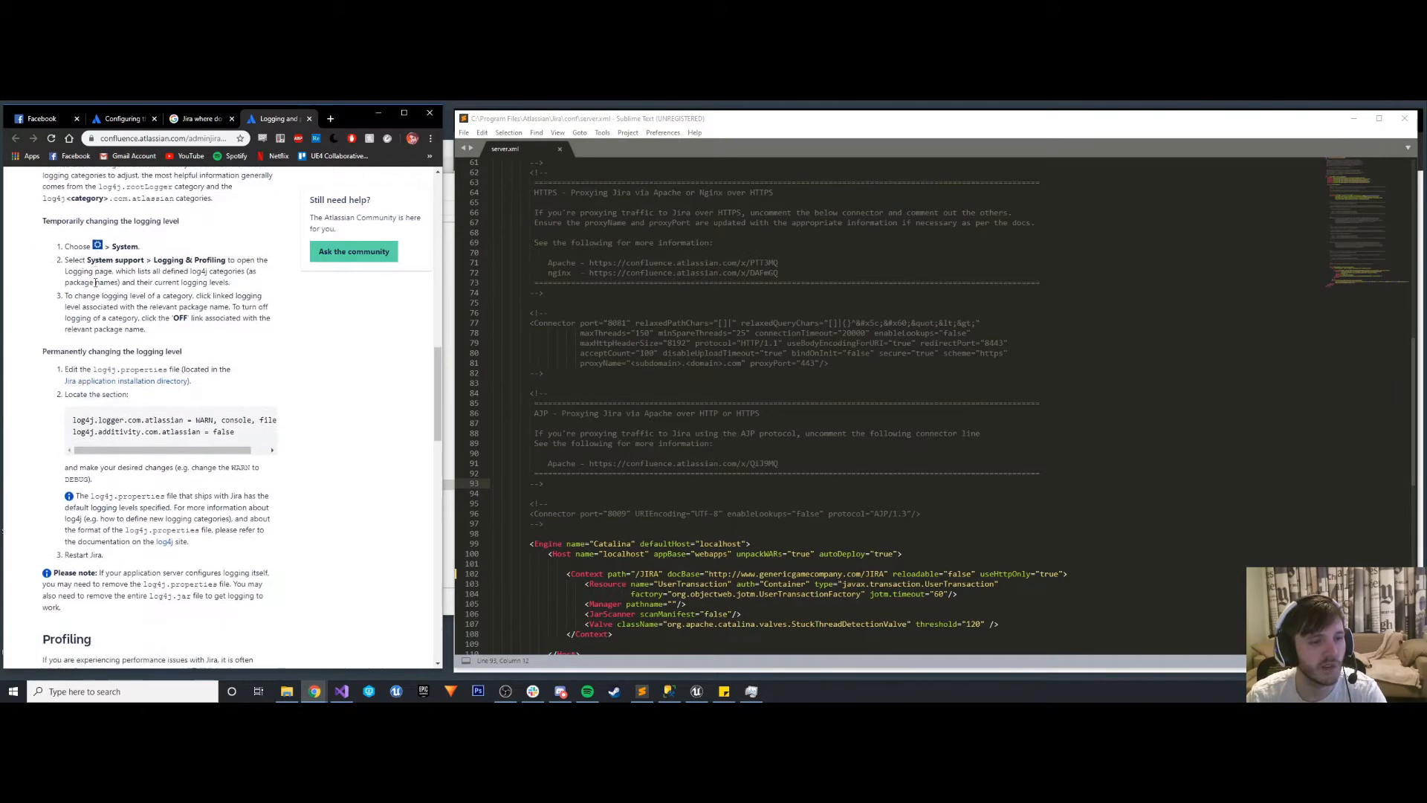
pyautogui.scroll(-2, 95, 286)
pyautogui.scroll(-5, 95, 285)
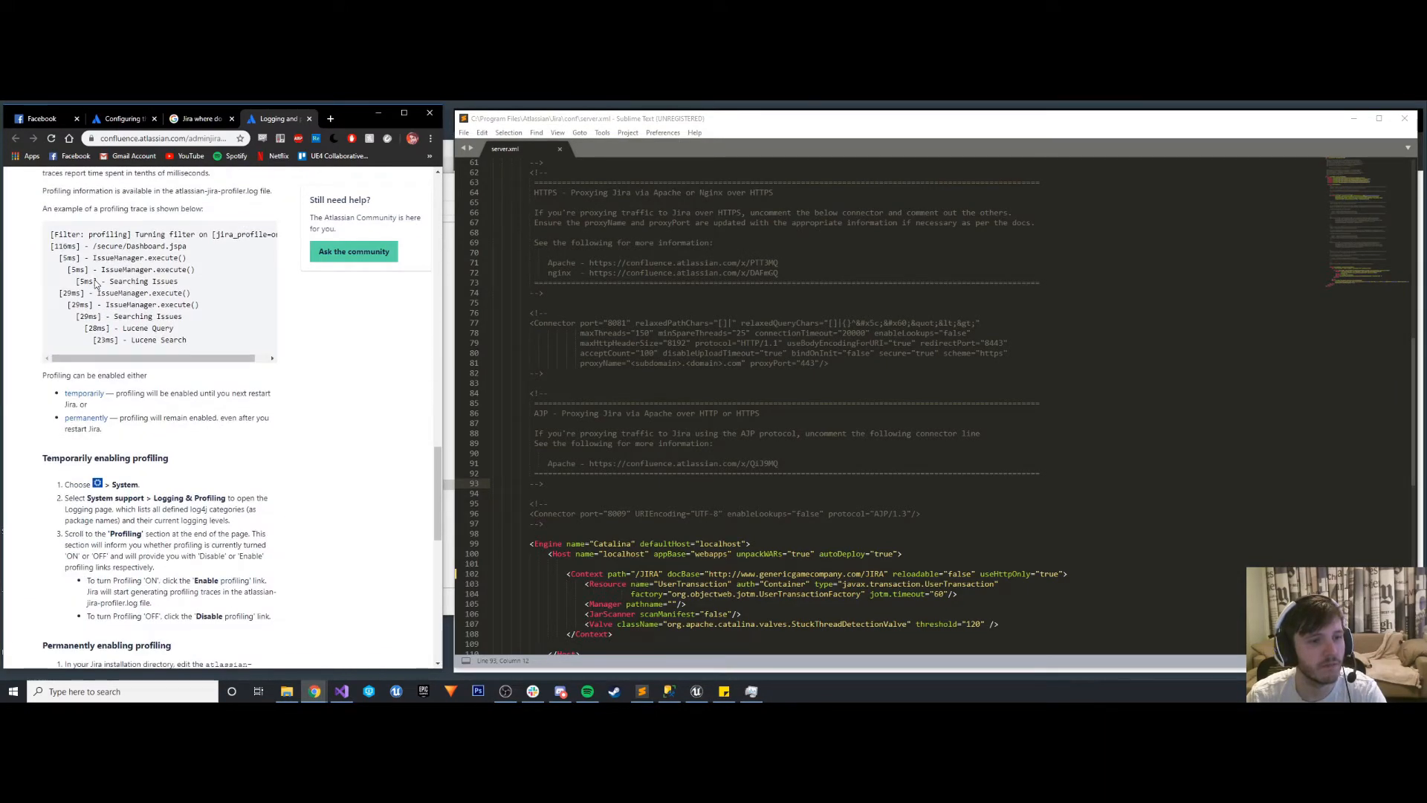
pyautogui.scroll(-3, 95, 283)
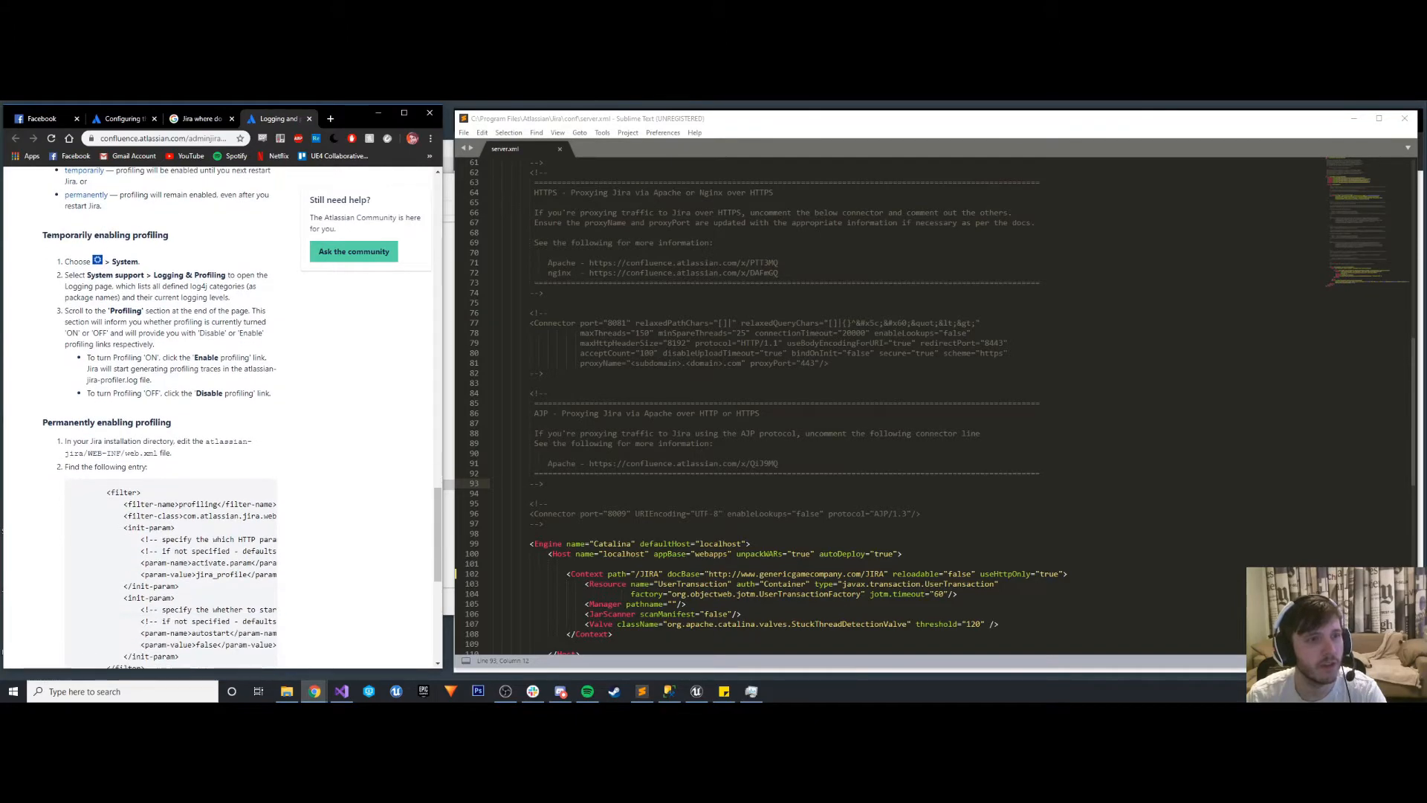
pyautogui.click(309, 119)
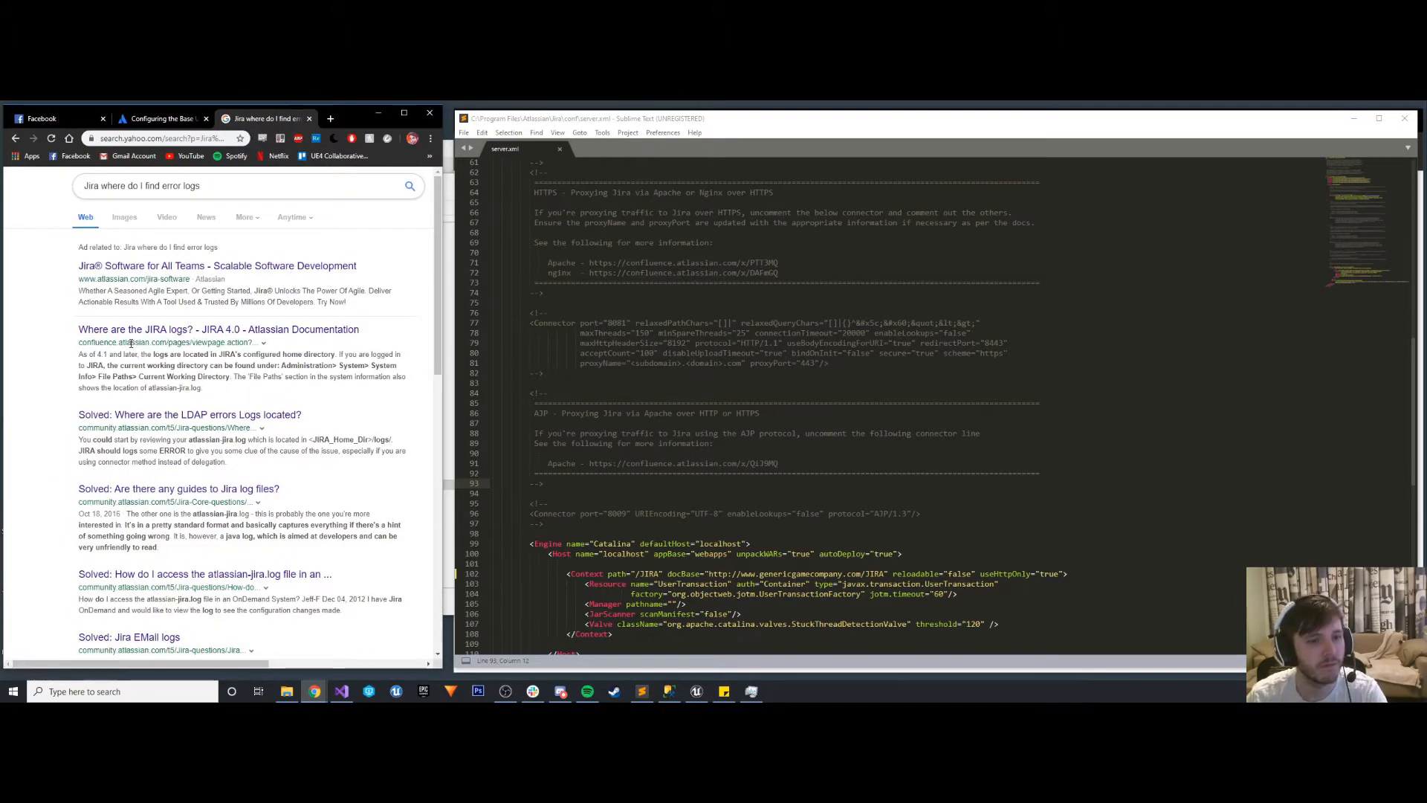
# - Open the community question on accessing the atlassian-jira.log file in an OnDemand system and read its answers
pyautogui.click(189, 574)
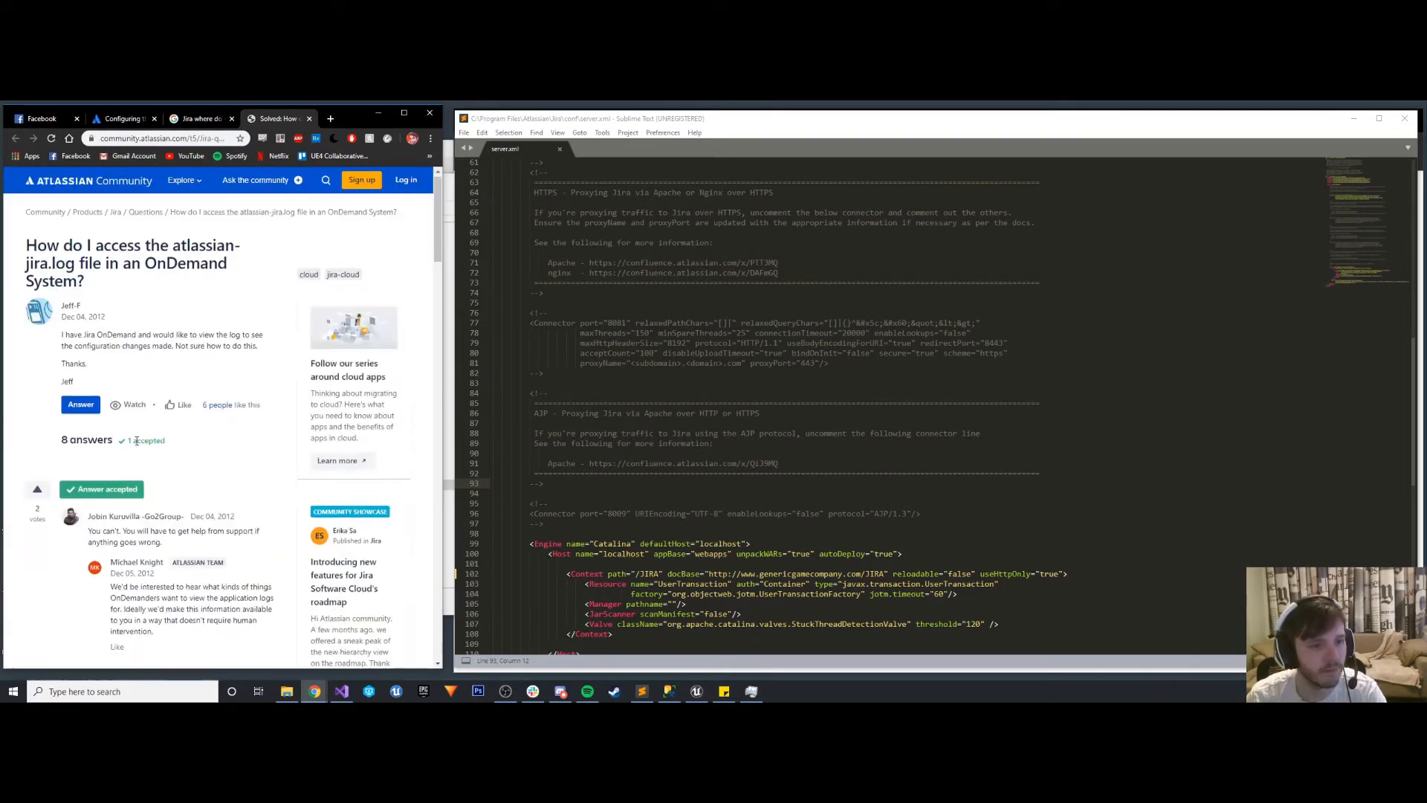
pyautogui.scroll(-2, 136, 441)
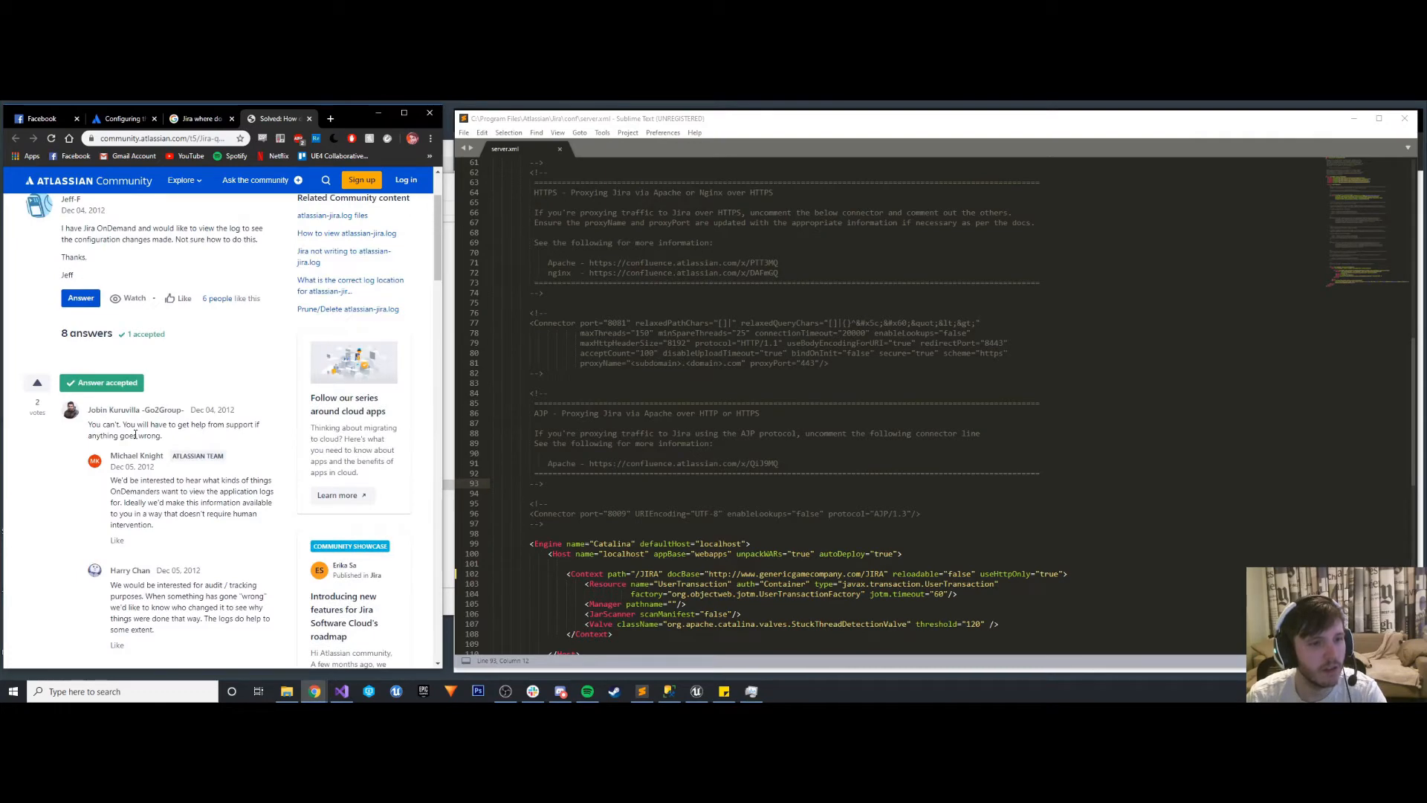
pyautogui.scroll(2, 139, 421)
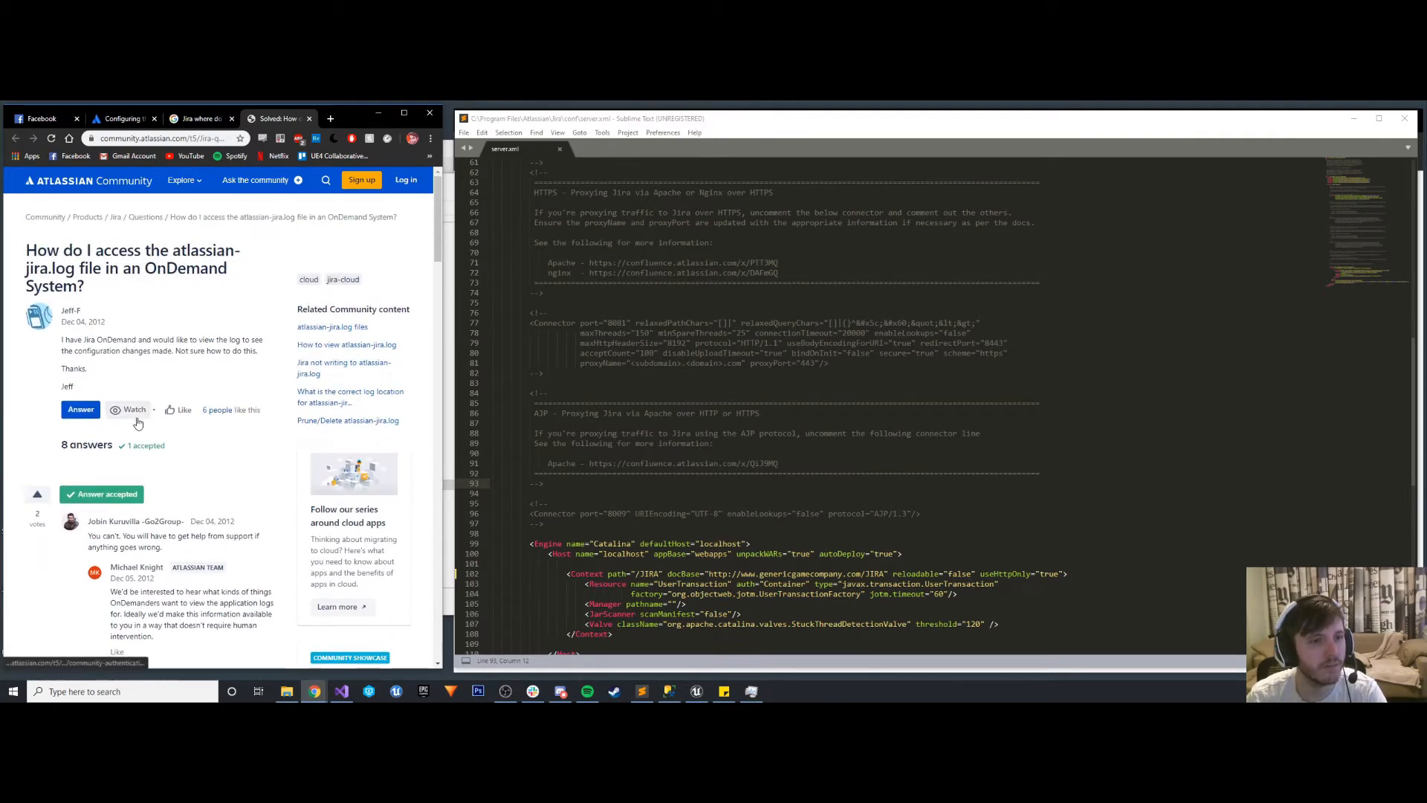
pyautogui.scroll(-7, 167, 387)
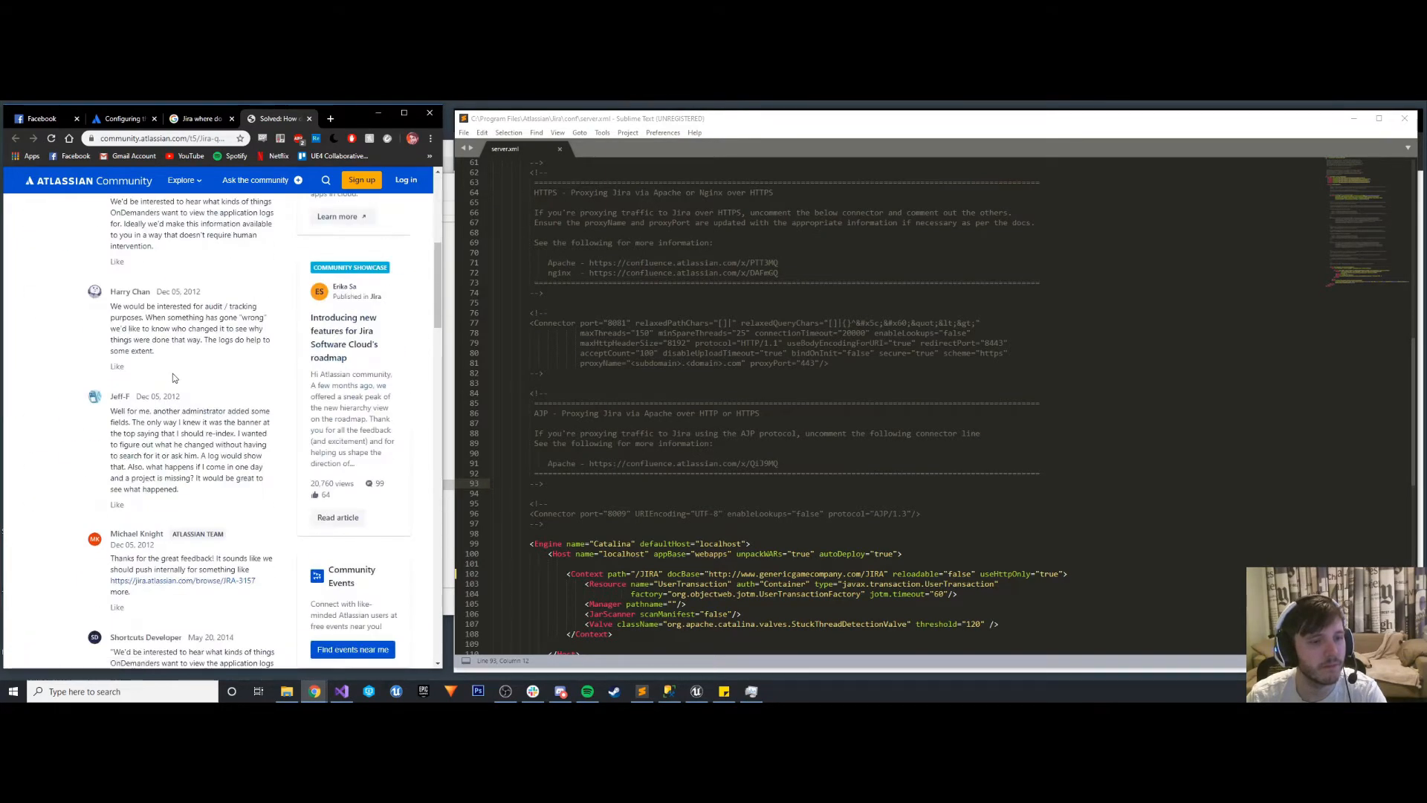
pyautogui.scroll(-3, 173, 377)
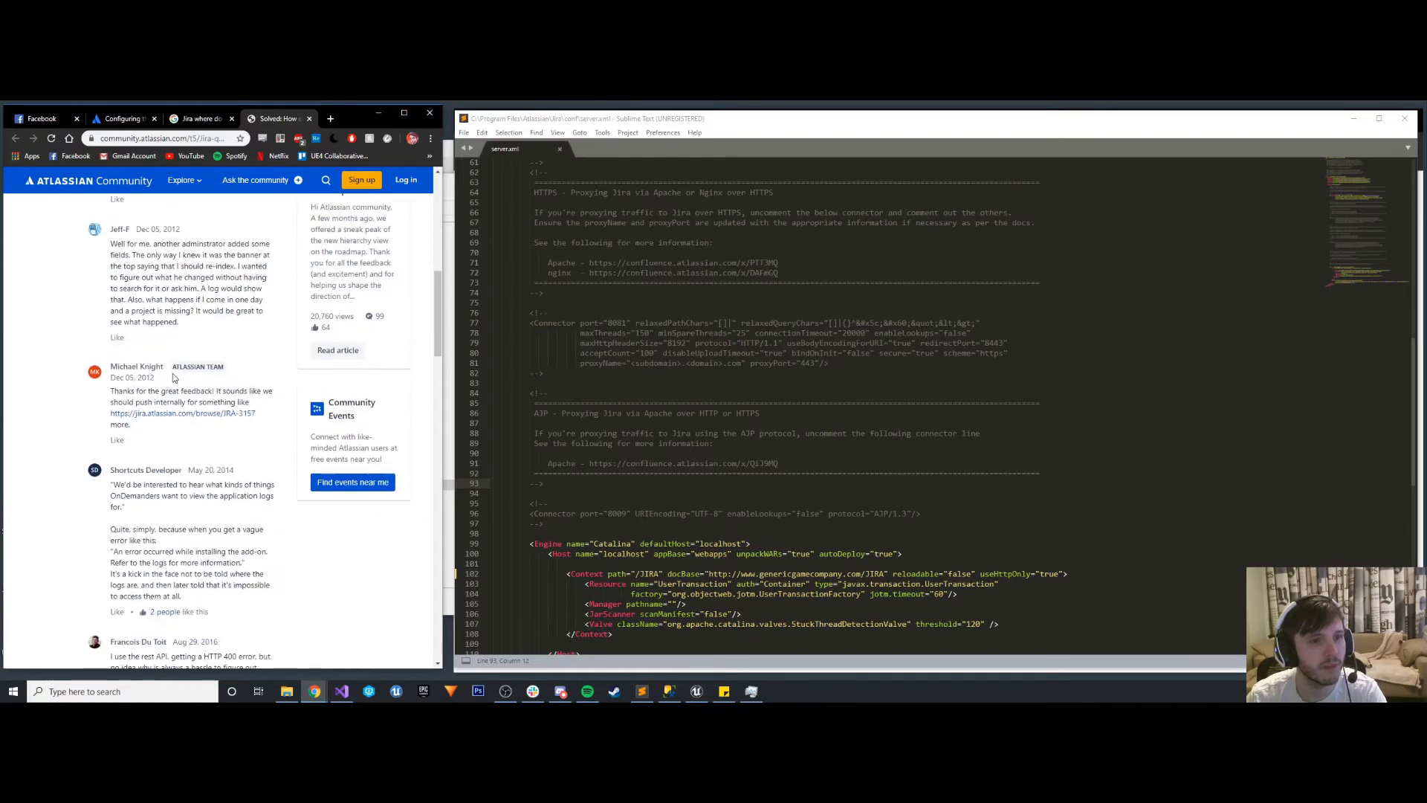
pyautogui.scroll(-1, 172, 377)
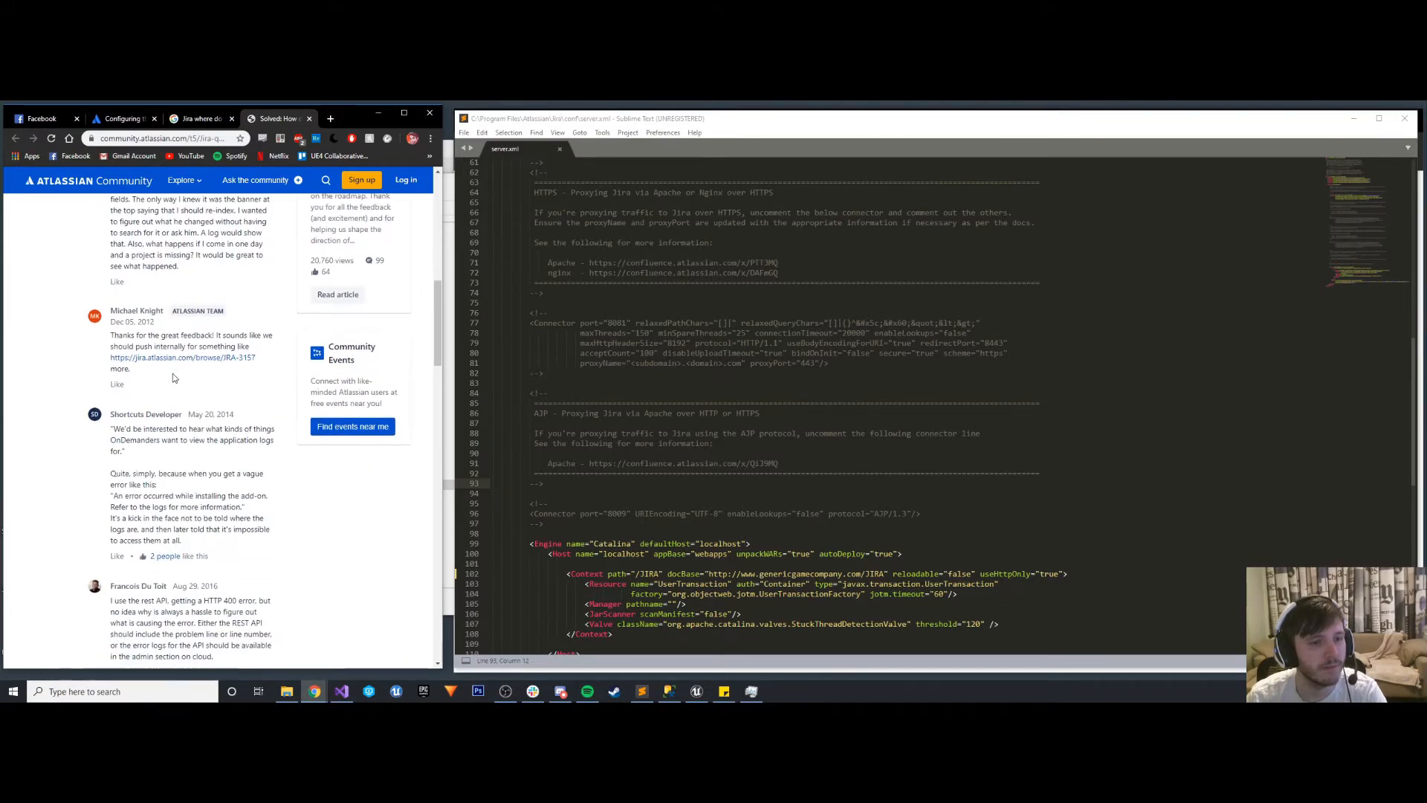
pyautogui.scroll(-6, 173, 377)
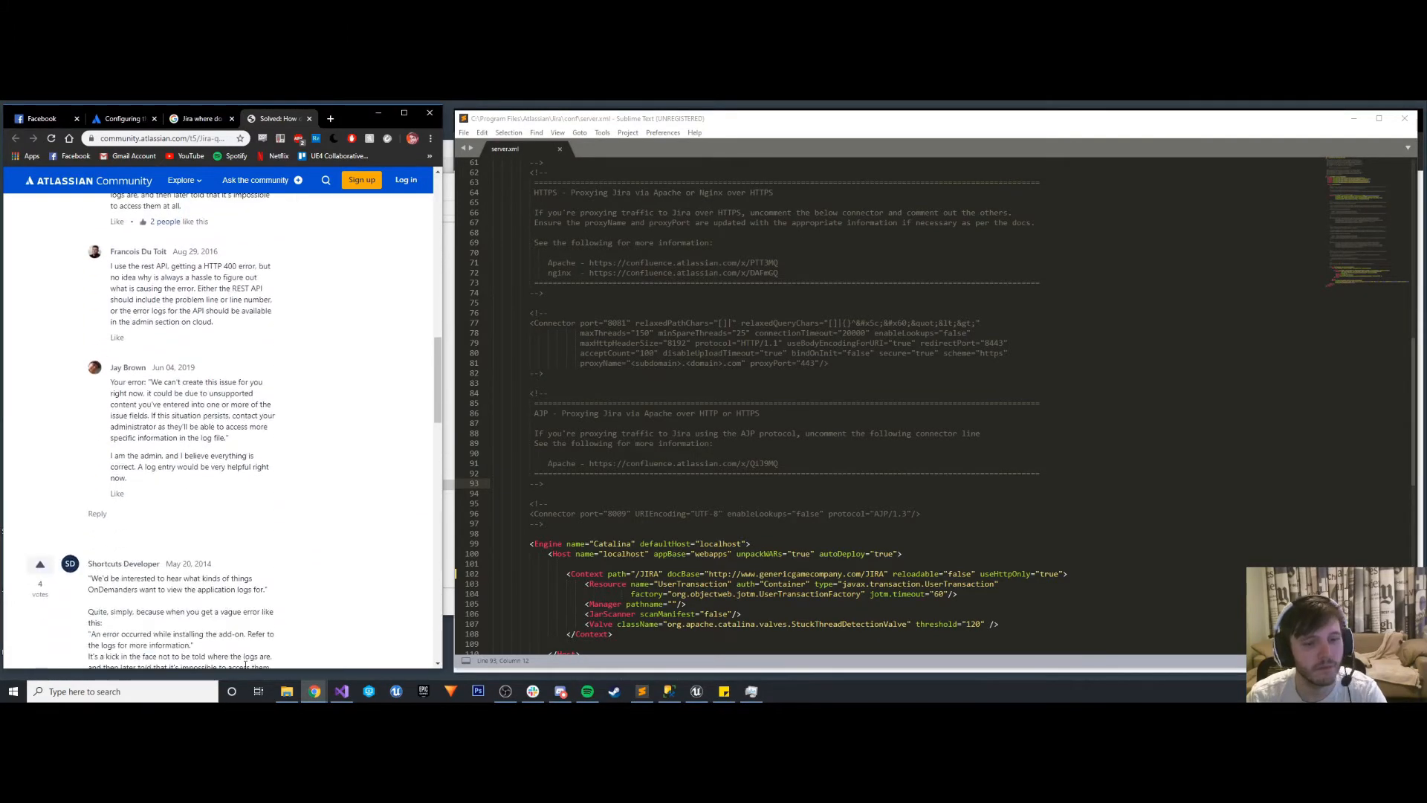
# - View the newest atlassian-jira-gc log of 2020-01-06 from the Jira logs folder, and close it
pyautogui.click(288, 692)
pyautogui.scroll(-2, 670, 349)
pyautogui.scroll(1, 669, 349)
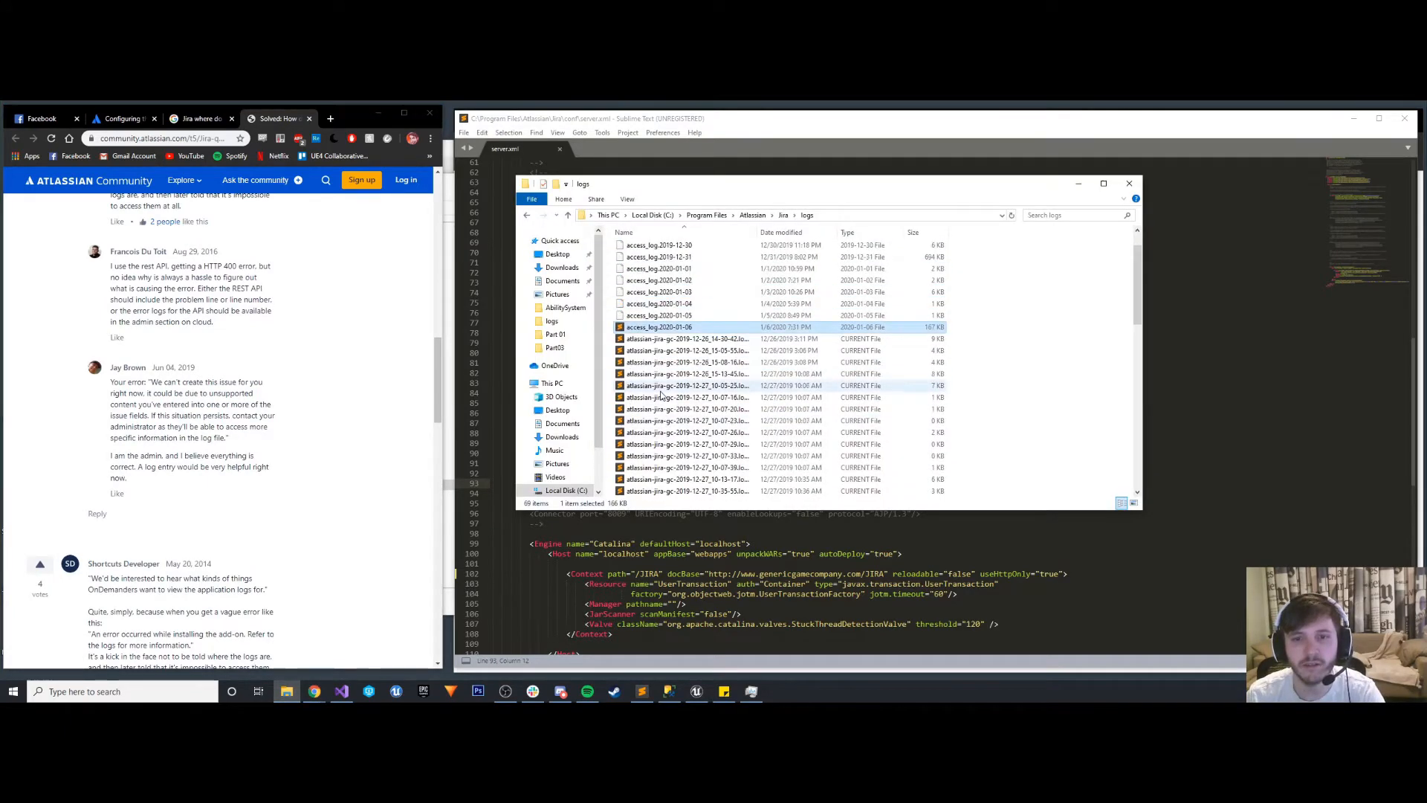
pyautogui.scroll(-5, 670, 350)
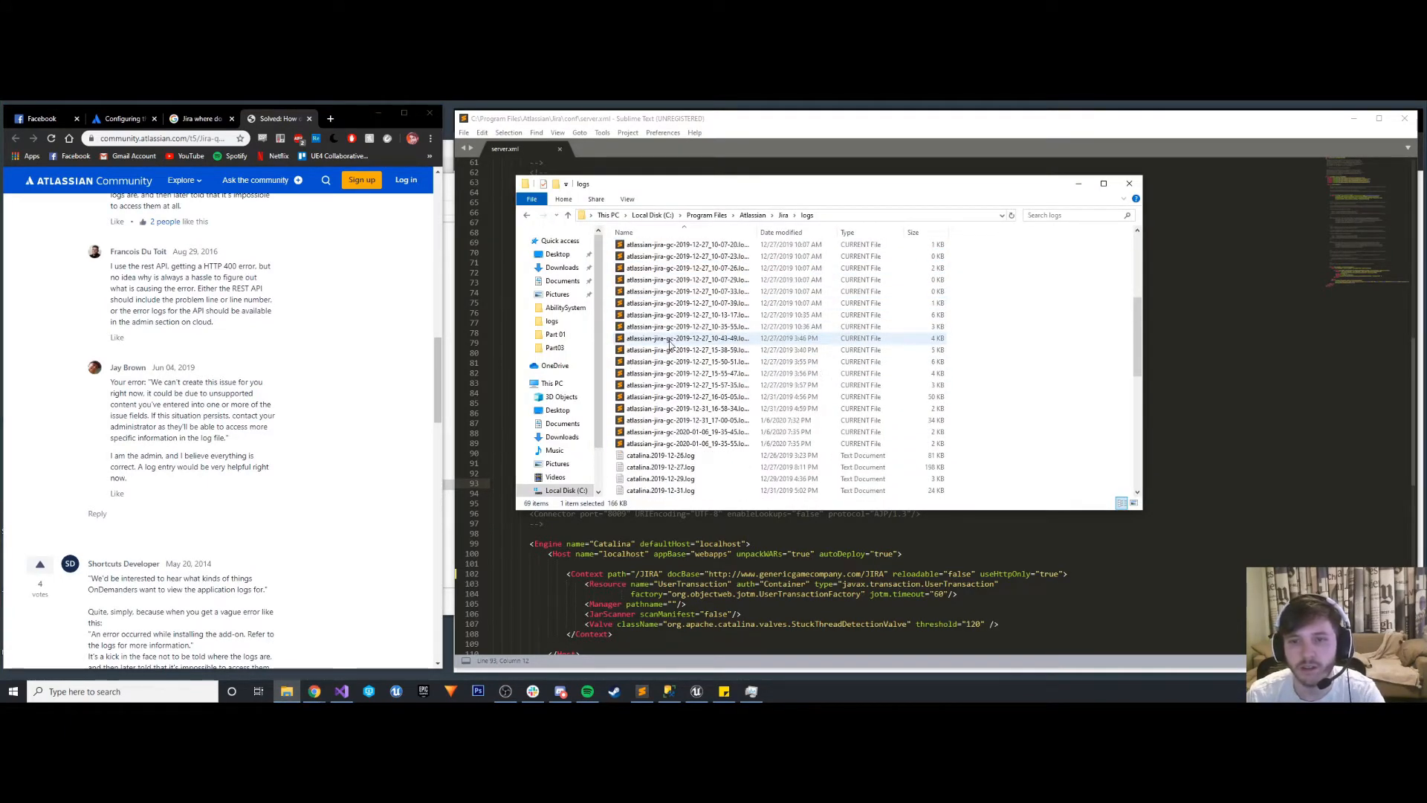
pyautogui.doubleClick(690, 445)
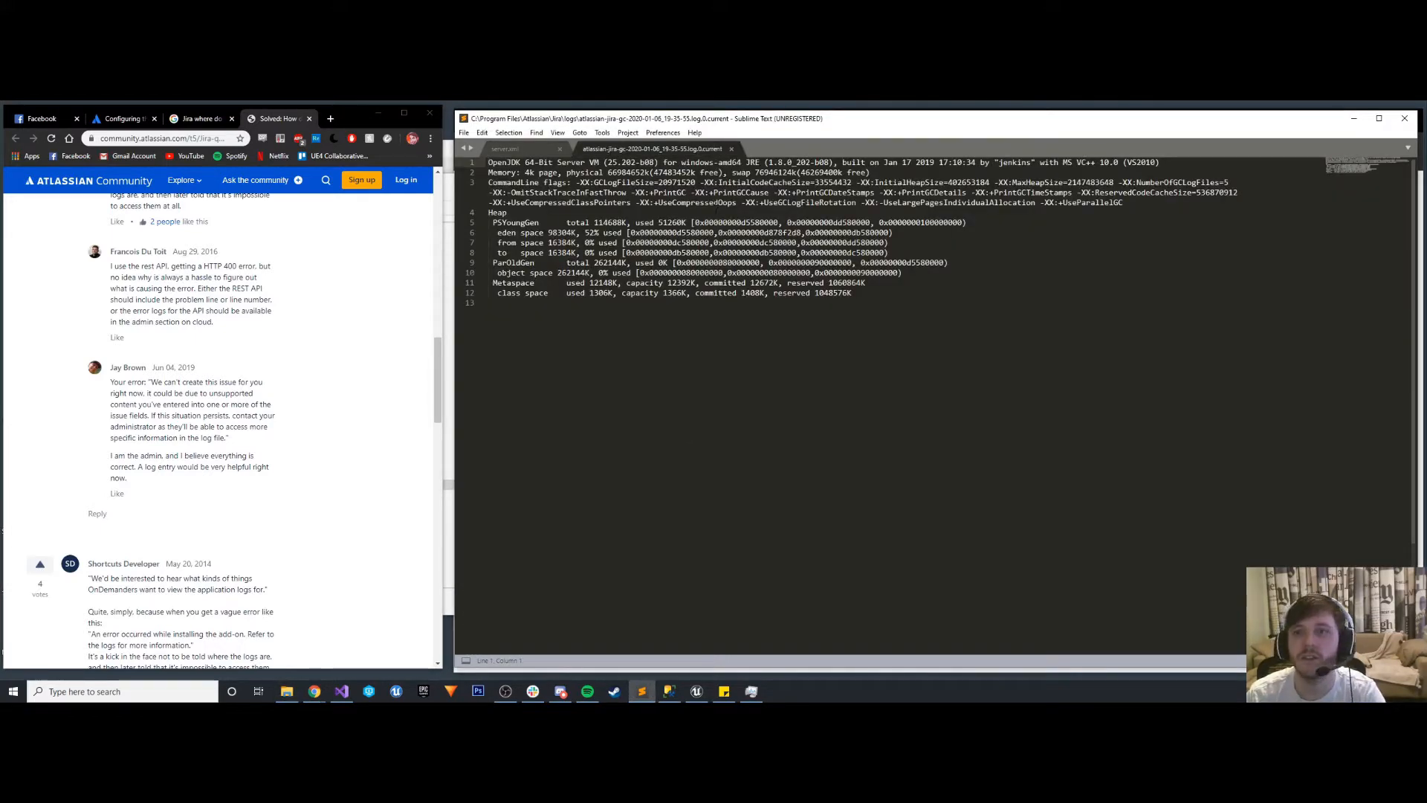
pyautogui.click(731, 149)
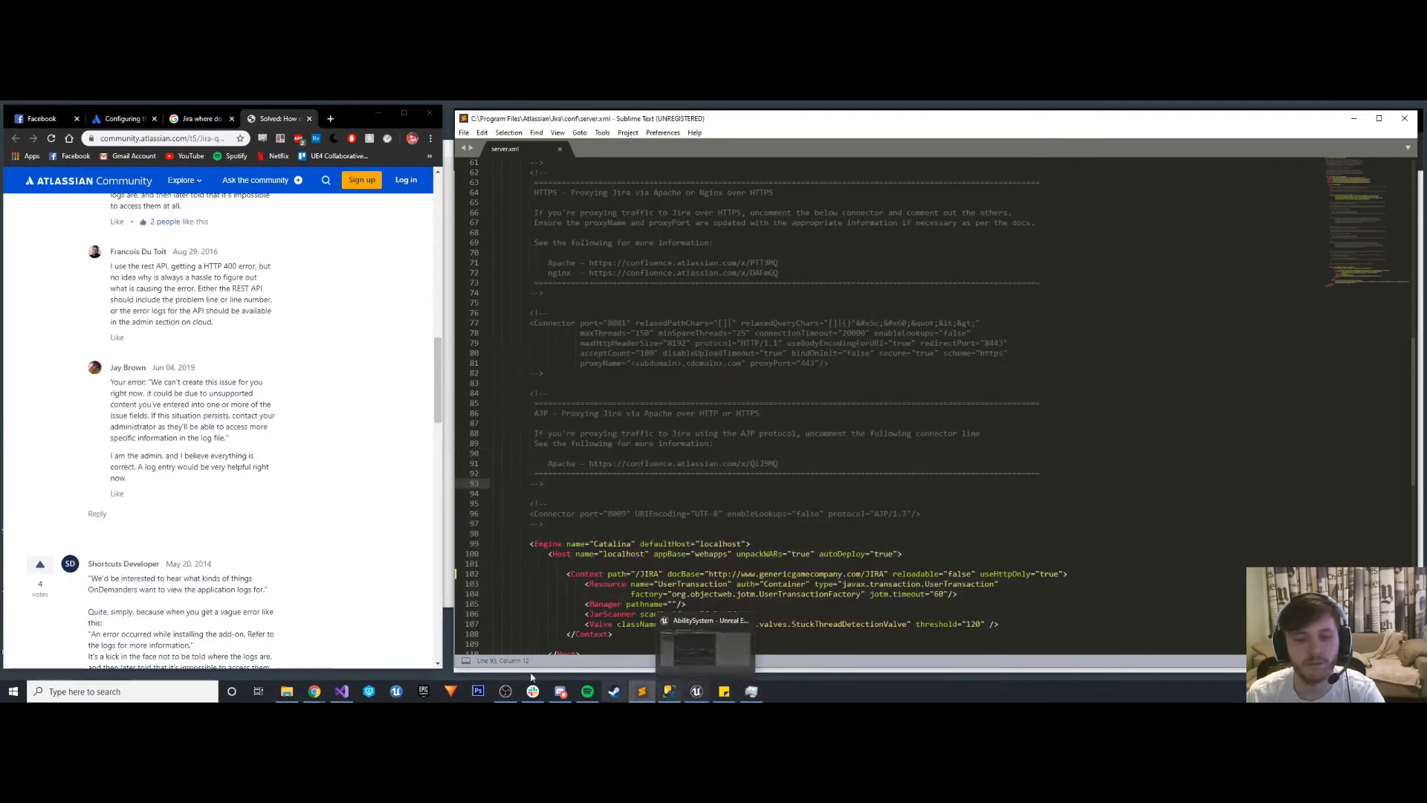
# - Switch to the Unreal Editor and close the AbilitySystem project, saving GA_Dash and BP_ABS_EnemyBase
pyautogui.click(697, 692)
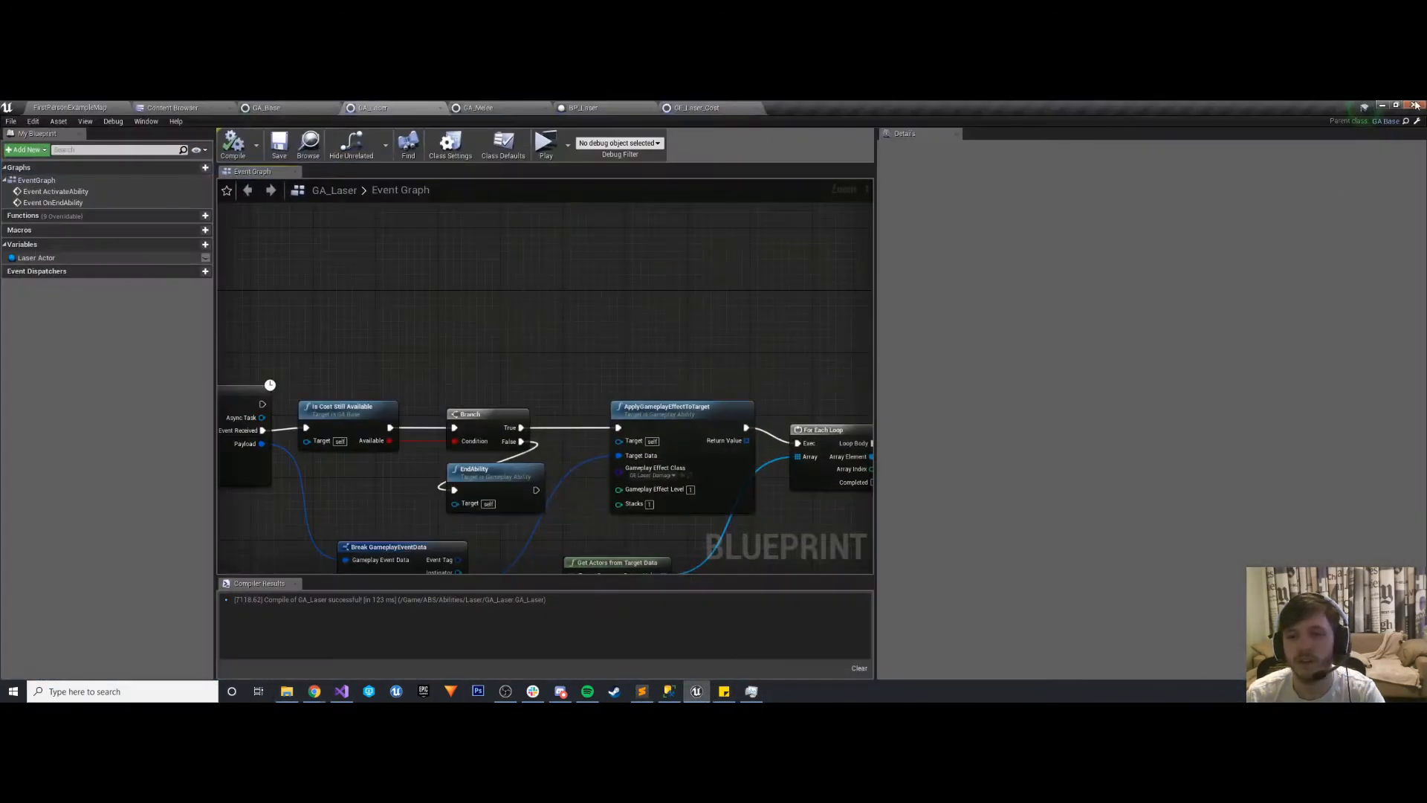
pyautogui.click(1416, 105)
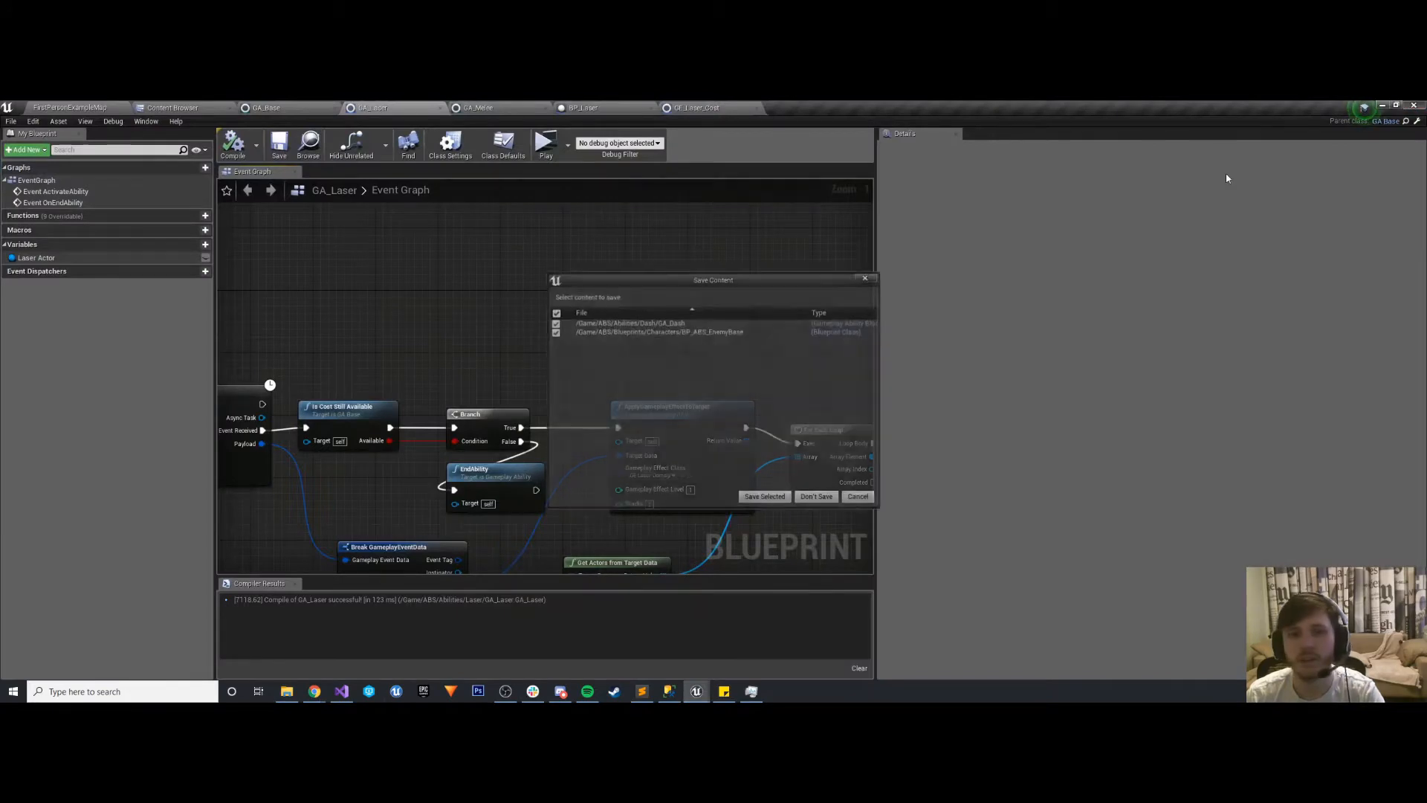
pyautogui.click(758, 502)
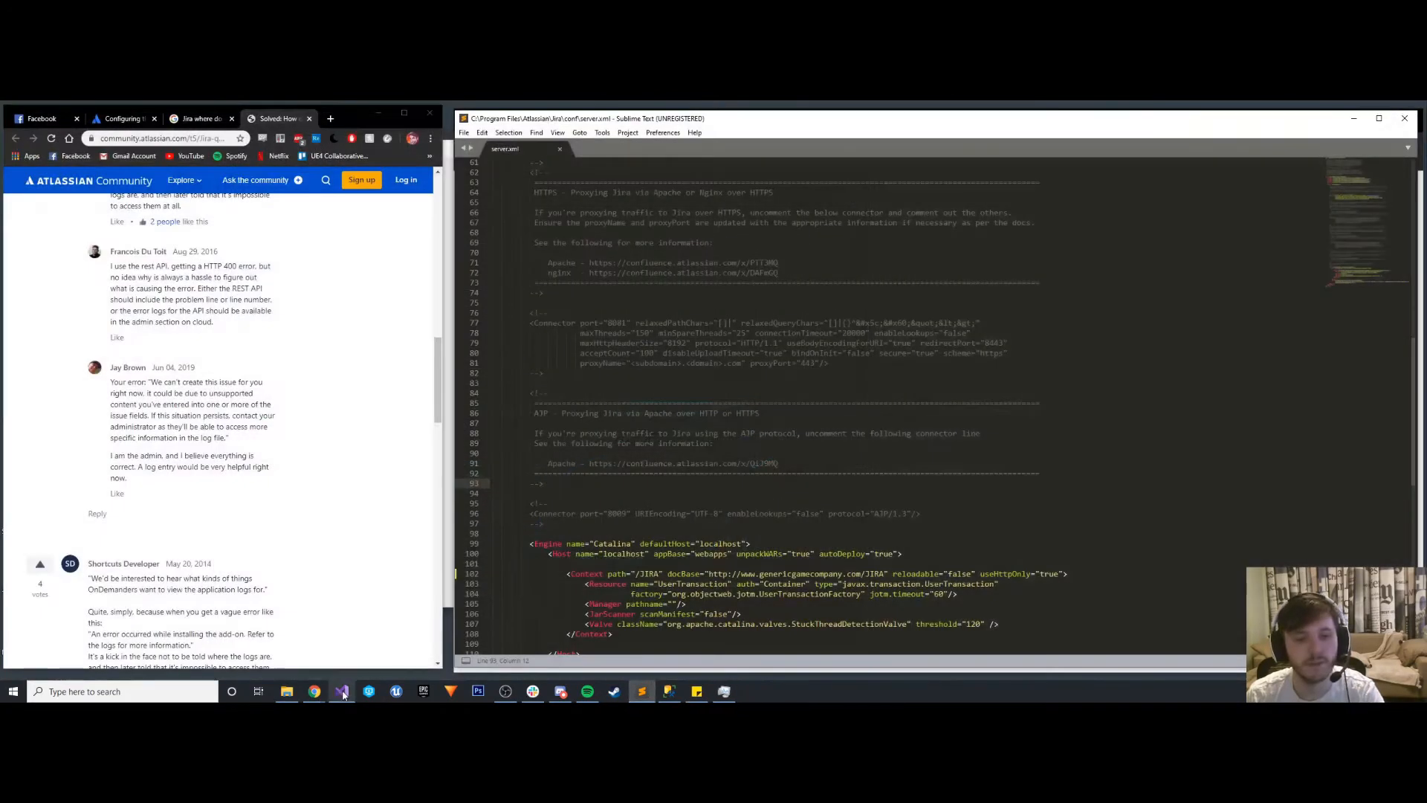
pyautogui.click(342, 691)
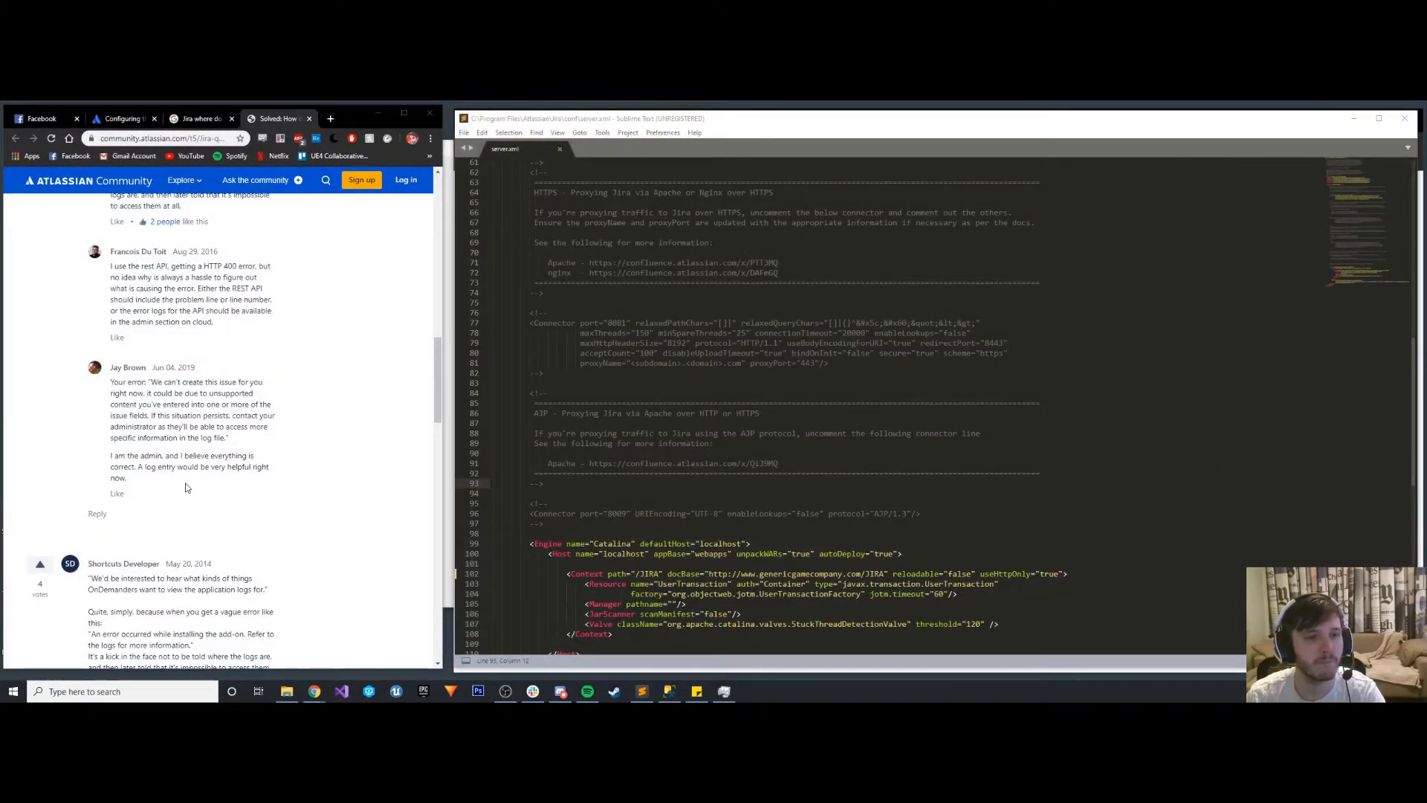
# - Return to the base URL documentation and read its notes on changing the context path and on proxies
pyautogui.scroll(-3, 186, 487)
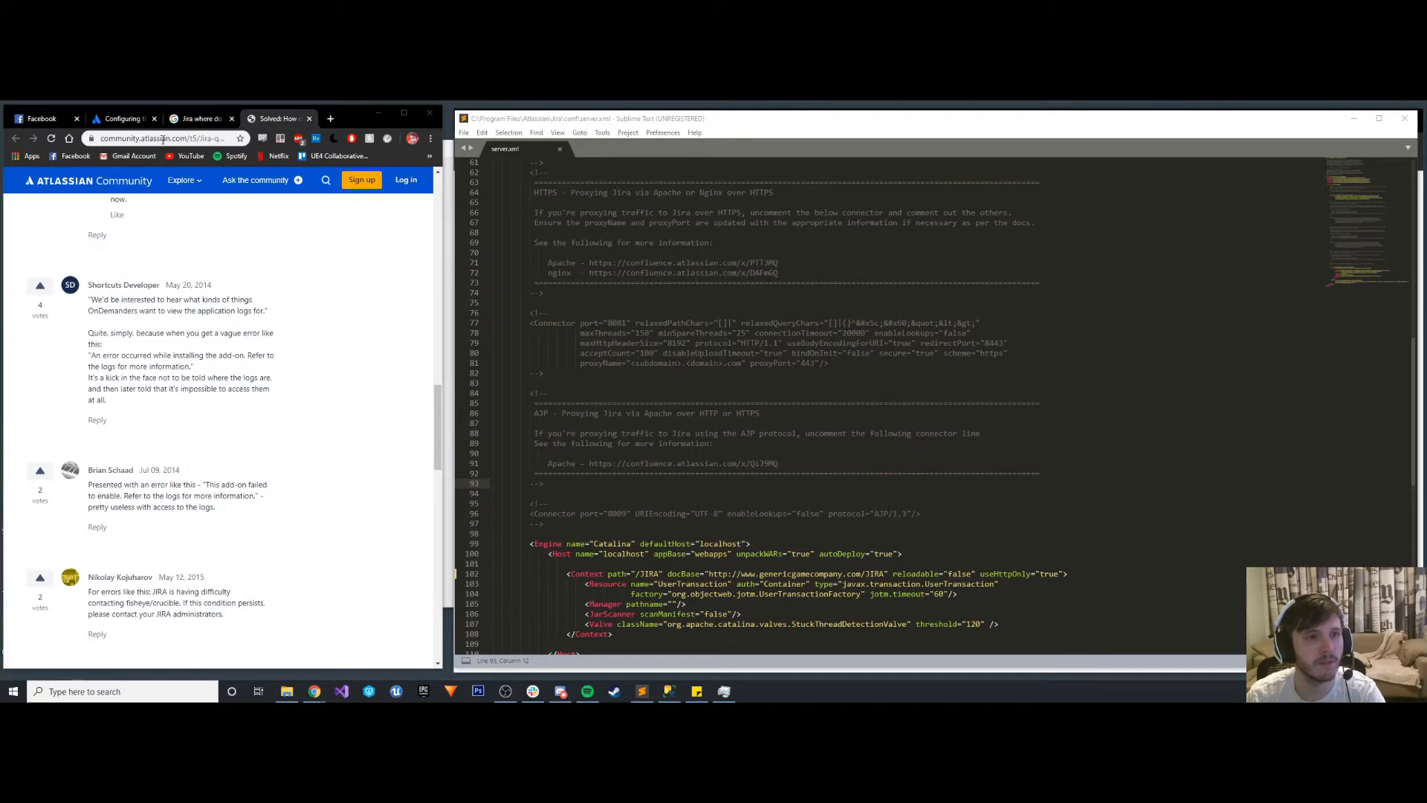
pyautogui.click(121, 118)
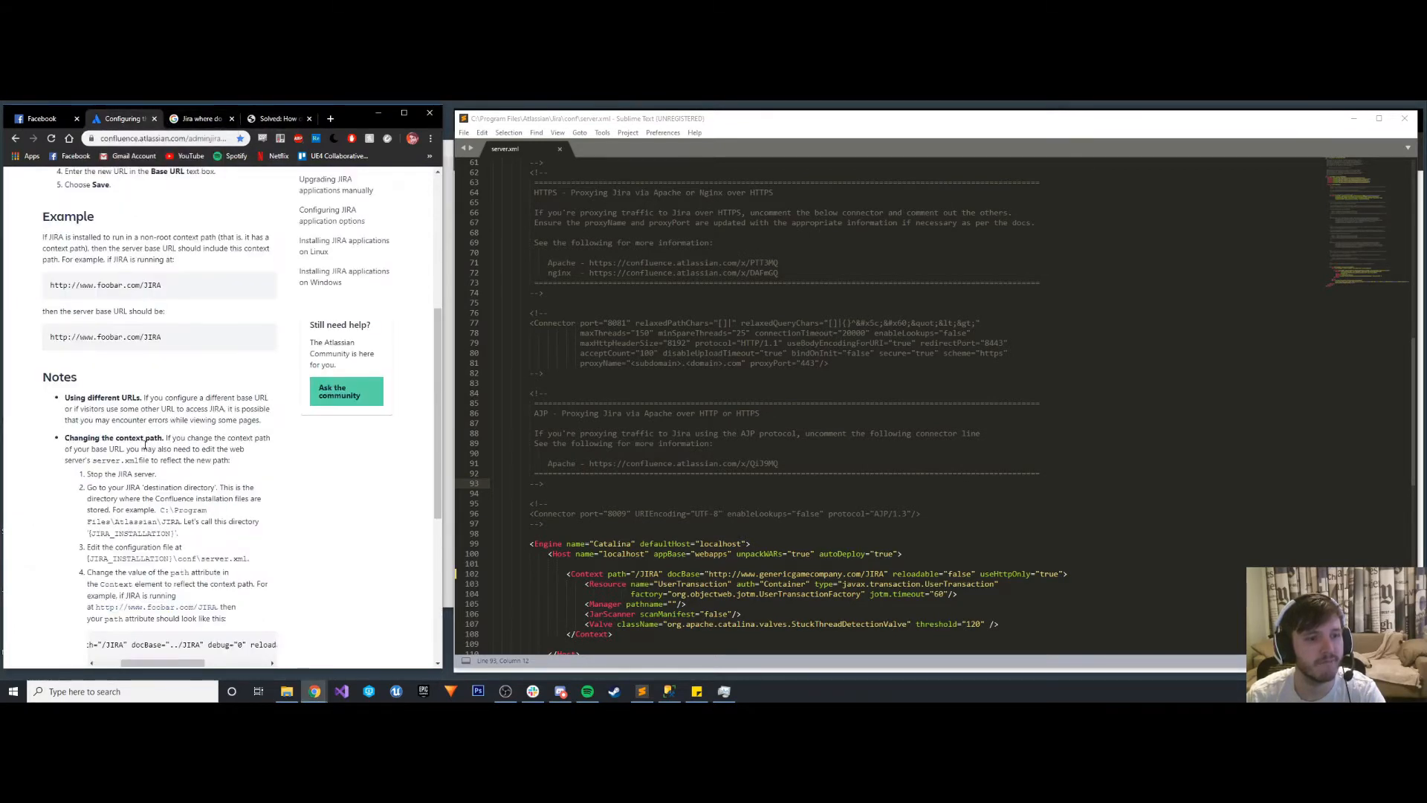
pyautogui.scroll(-3, 145, 445)
pyautogui.moveTo(145, 441); pyautogui.dragTo(124, 439)
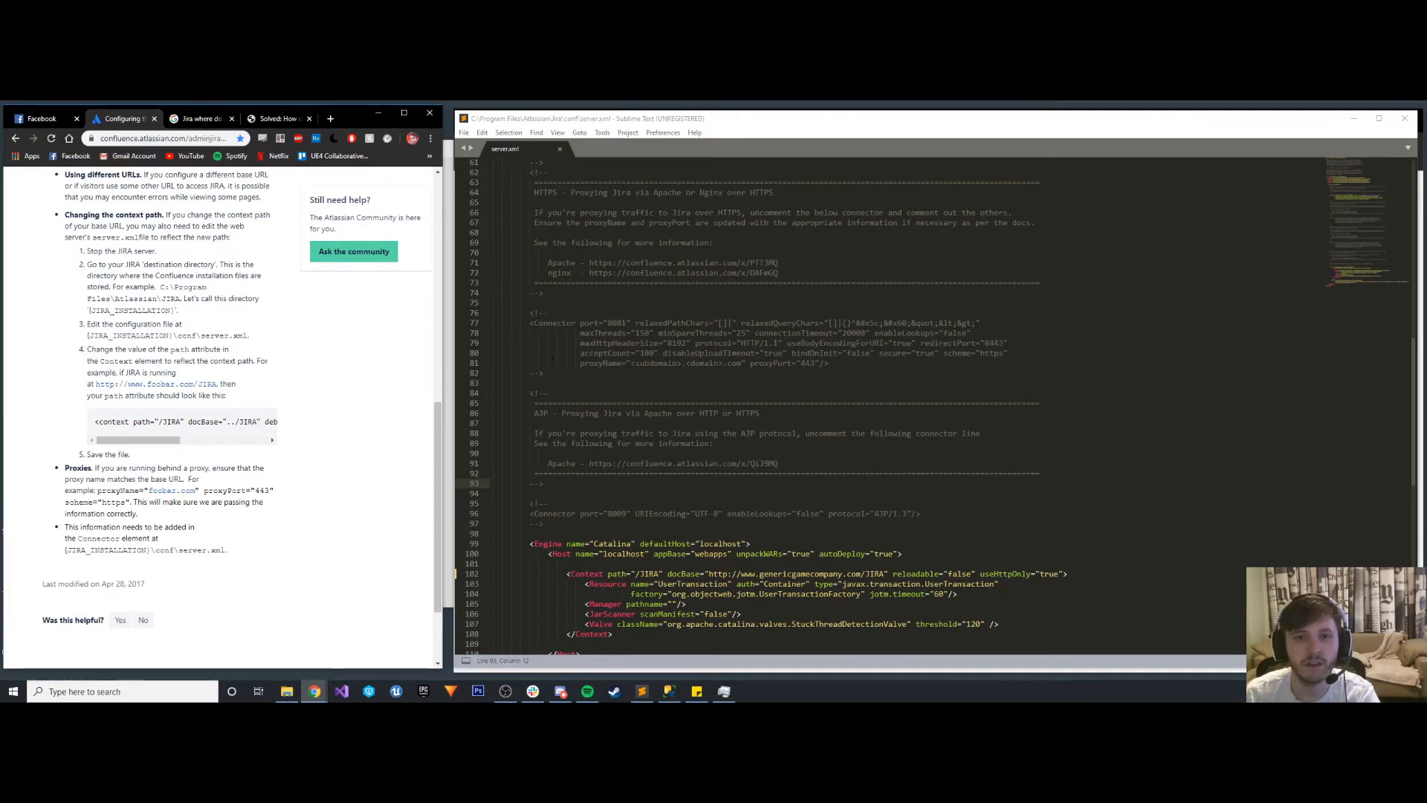
# - Uncomment the HTTP proxy Connector with proxyPort 80 in server.xml by removing its comment markers, and save the file
pyautogui.moveTo(546, 373); pyautogui.dragTo(530, 372)
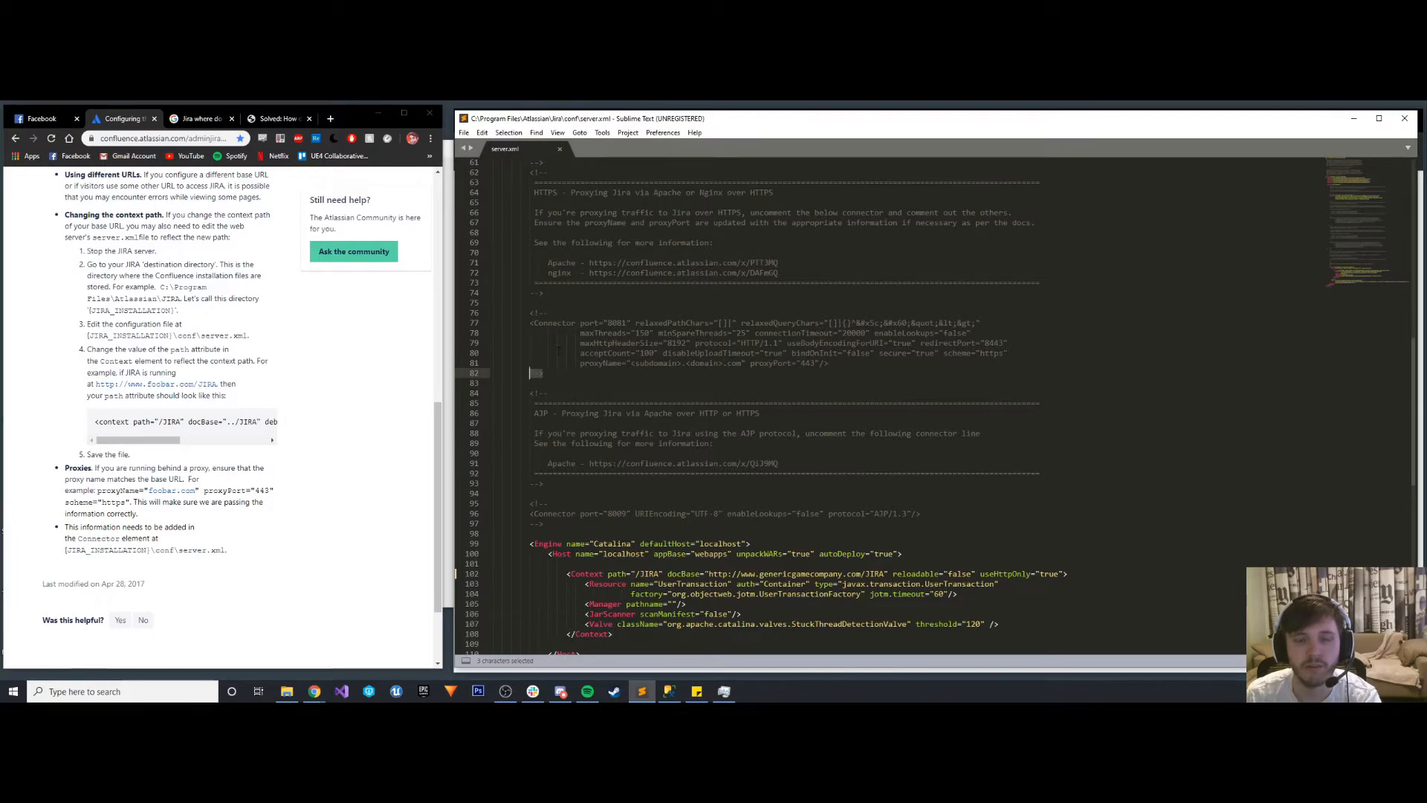
pyautogui.scroll(5, 530, 372)
pyautogui.click(556, 324)
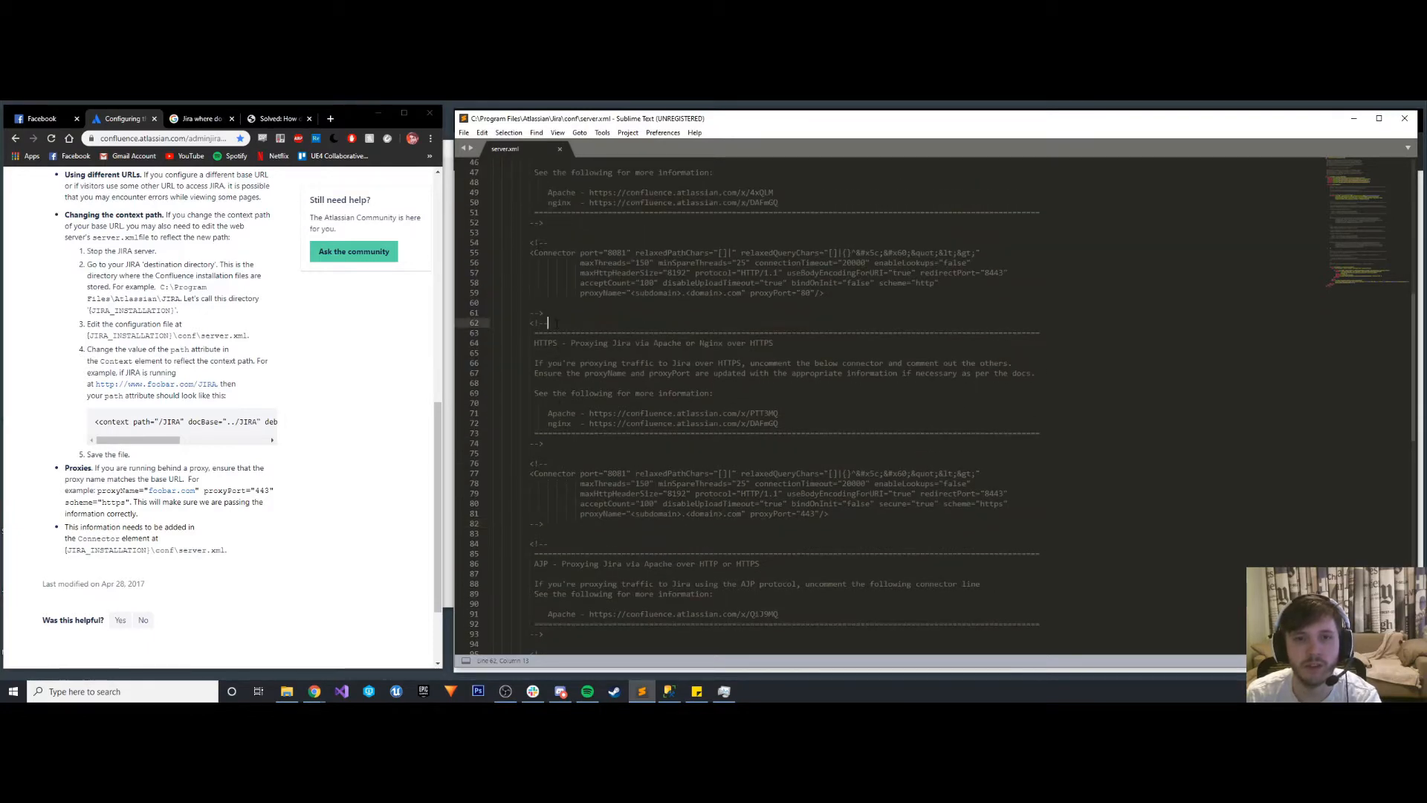
pyautogui.moveTo(545, 312); pyautogui.dragTo(530, 313)
pyautogui.press('BackSpace')
pyautogui.moveTo(548, 243); pyautogui.dragTo(530, 242)
pyautogui.press('BackSpace')
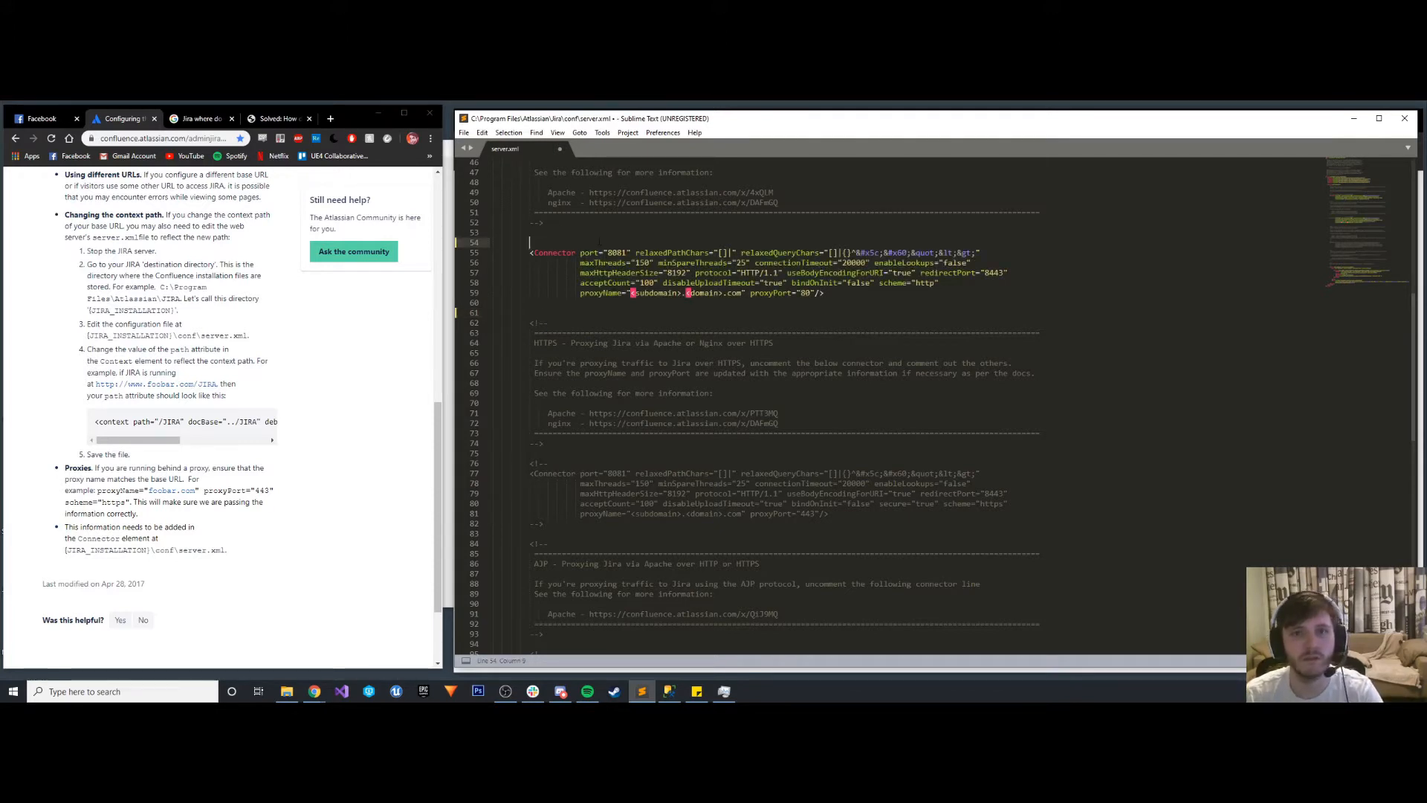
pyautogui.hotkey('ctrl', 's')
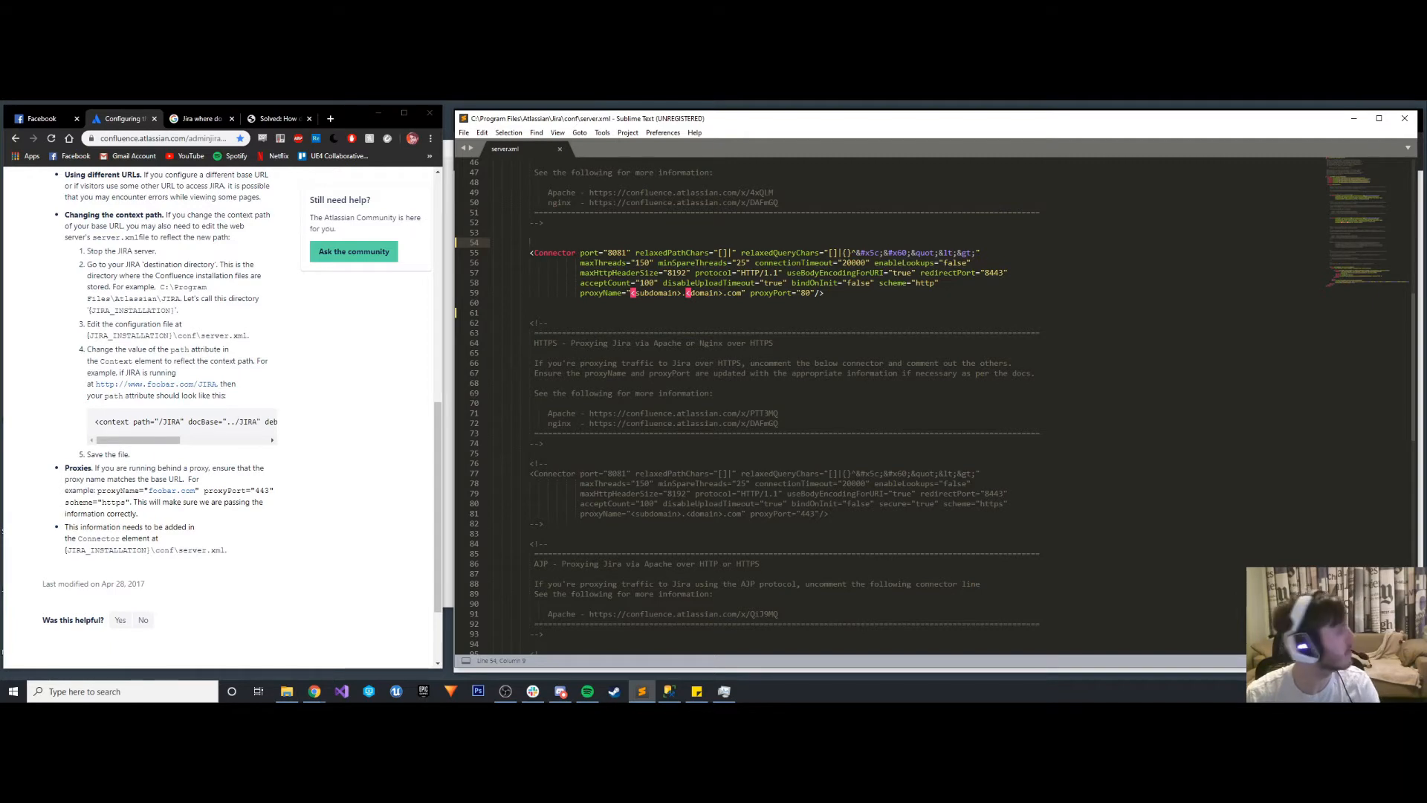
pyautogui.hotkey('alt', 'Tab')
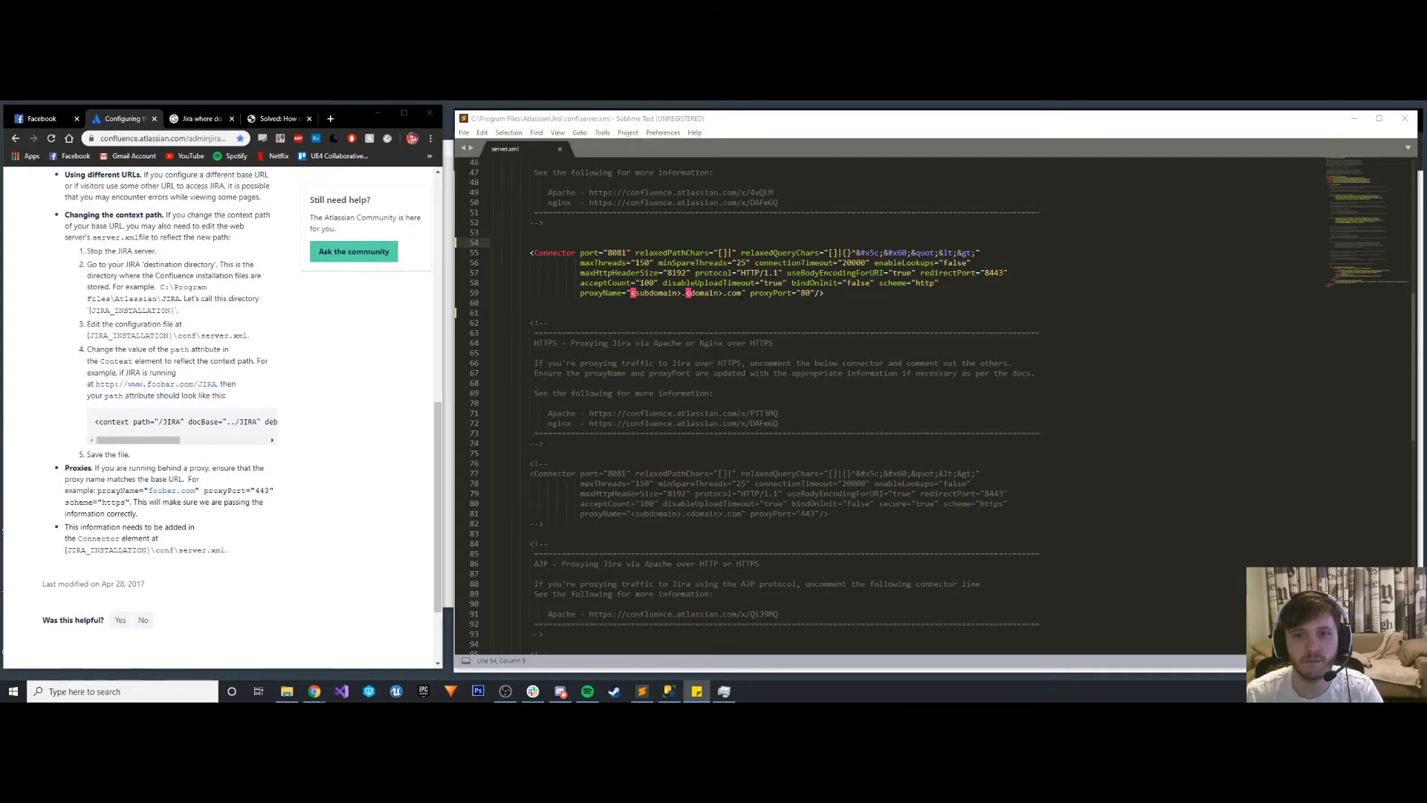
# - Replace the placeholder proxyName of the uncommented HTTP proxy Connector with genericgamecompany.com, and save server.xml
pyautogui.moveTo(743, 293); pyautogui.dragTo(658, 293)
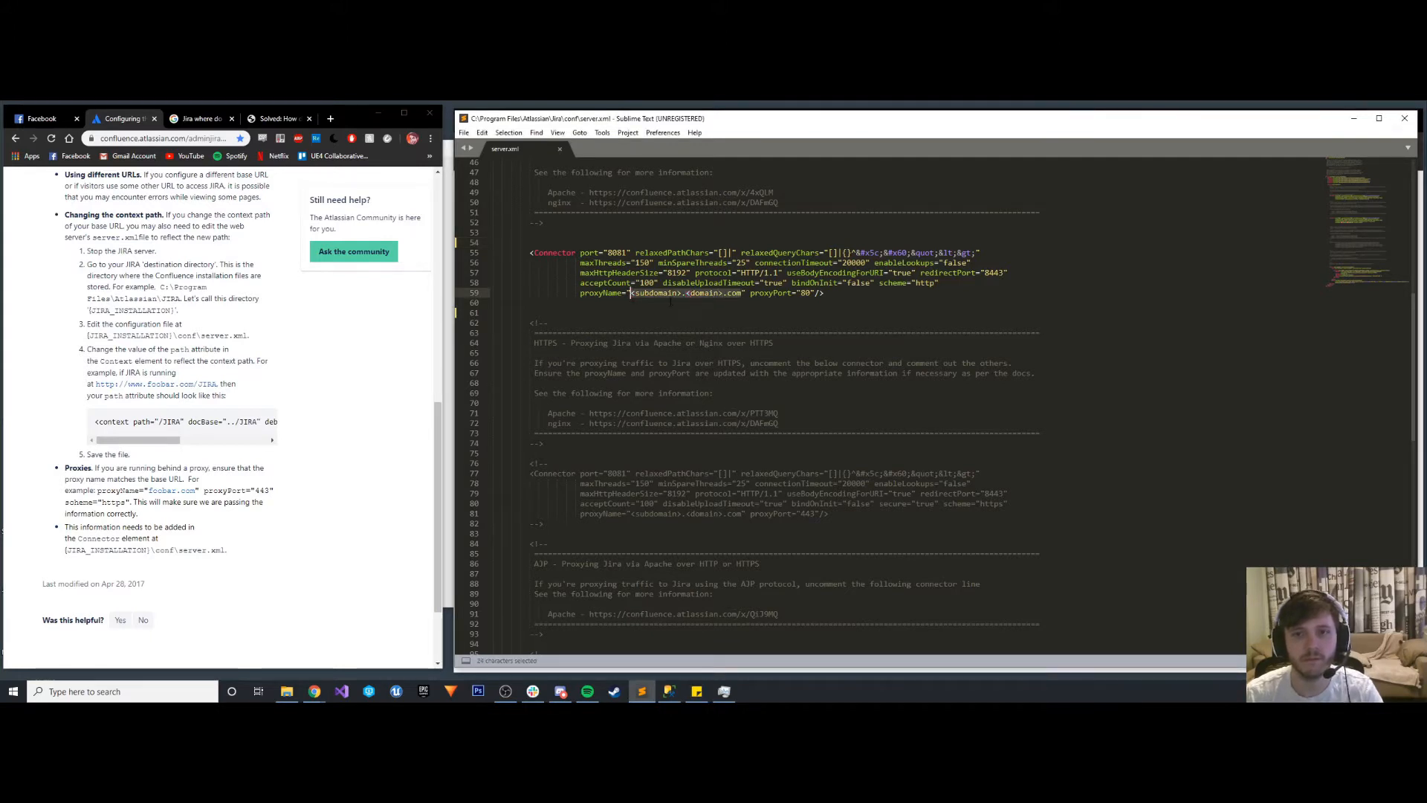
pyautogui.write('genericgamecompany.com')
pyautogui.click(782, 307)
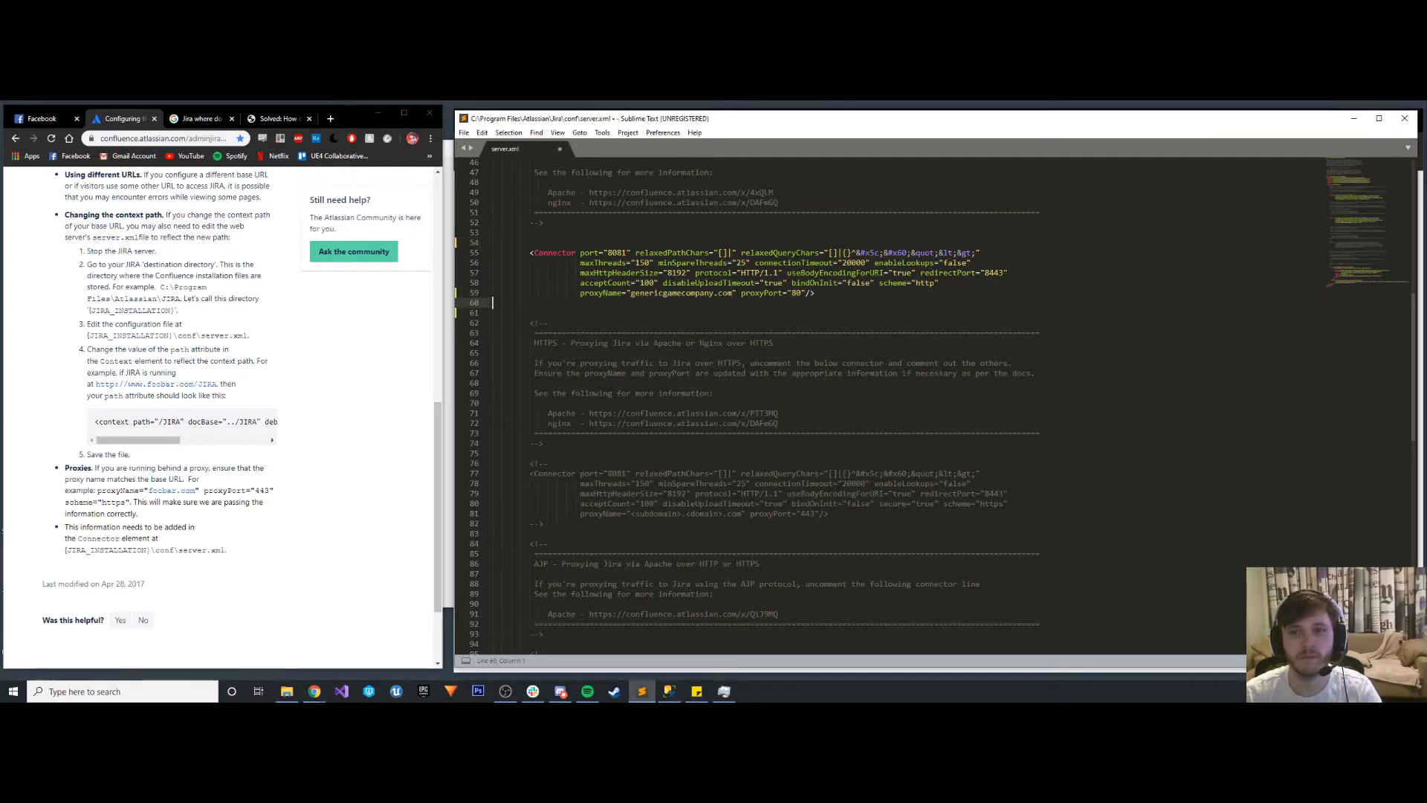
pyautogui.hotkey('ctrl', 's')
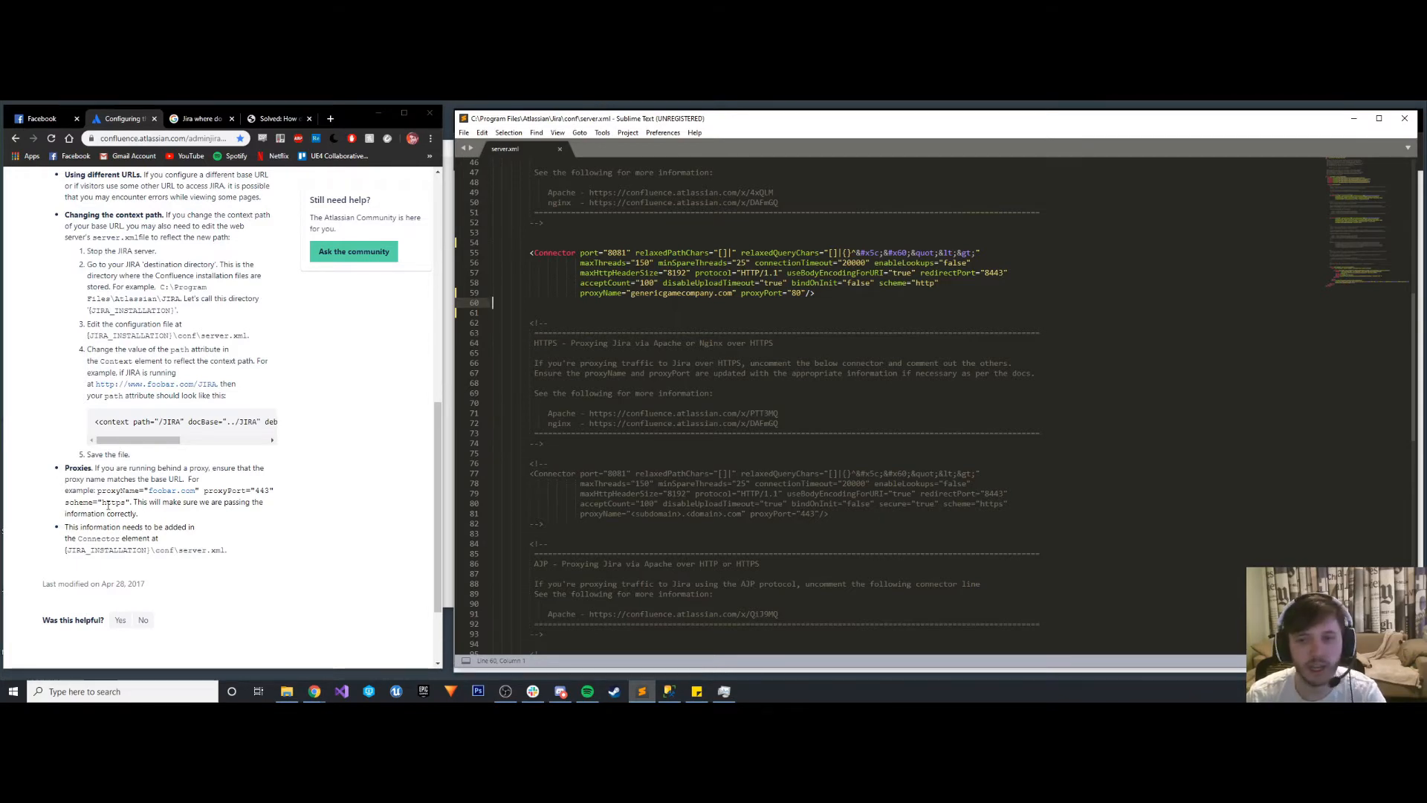
# - Comment out the default direct Connector by moving the closing marker of the comment above it to below the Connector, and save server.xml
pyautogui.scroll(6, 747, 409)
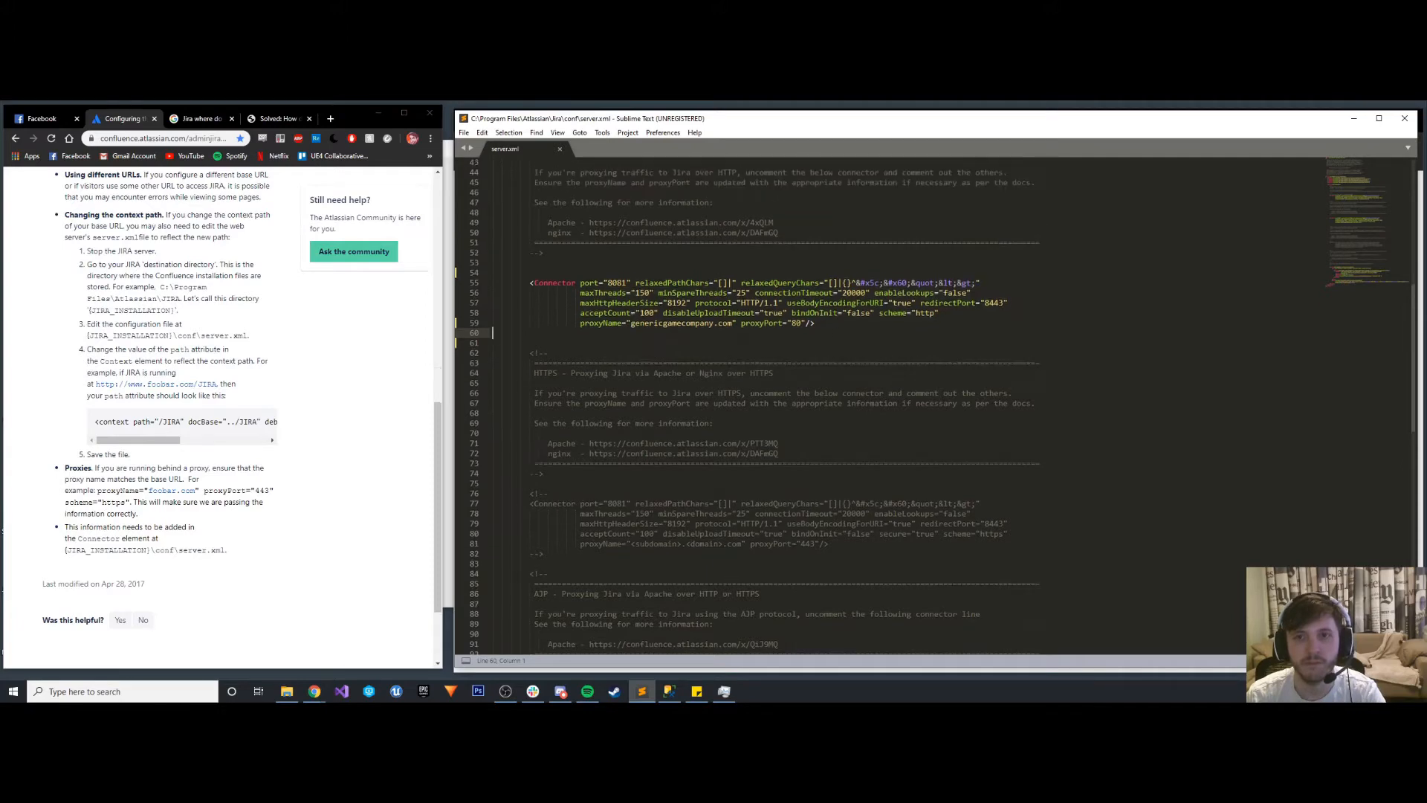
pyautogui.scroll(3, 748, 409)
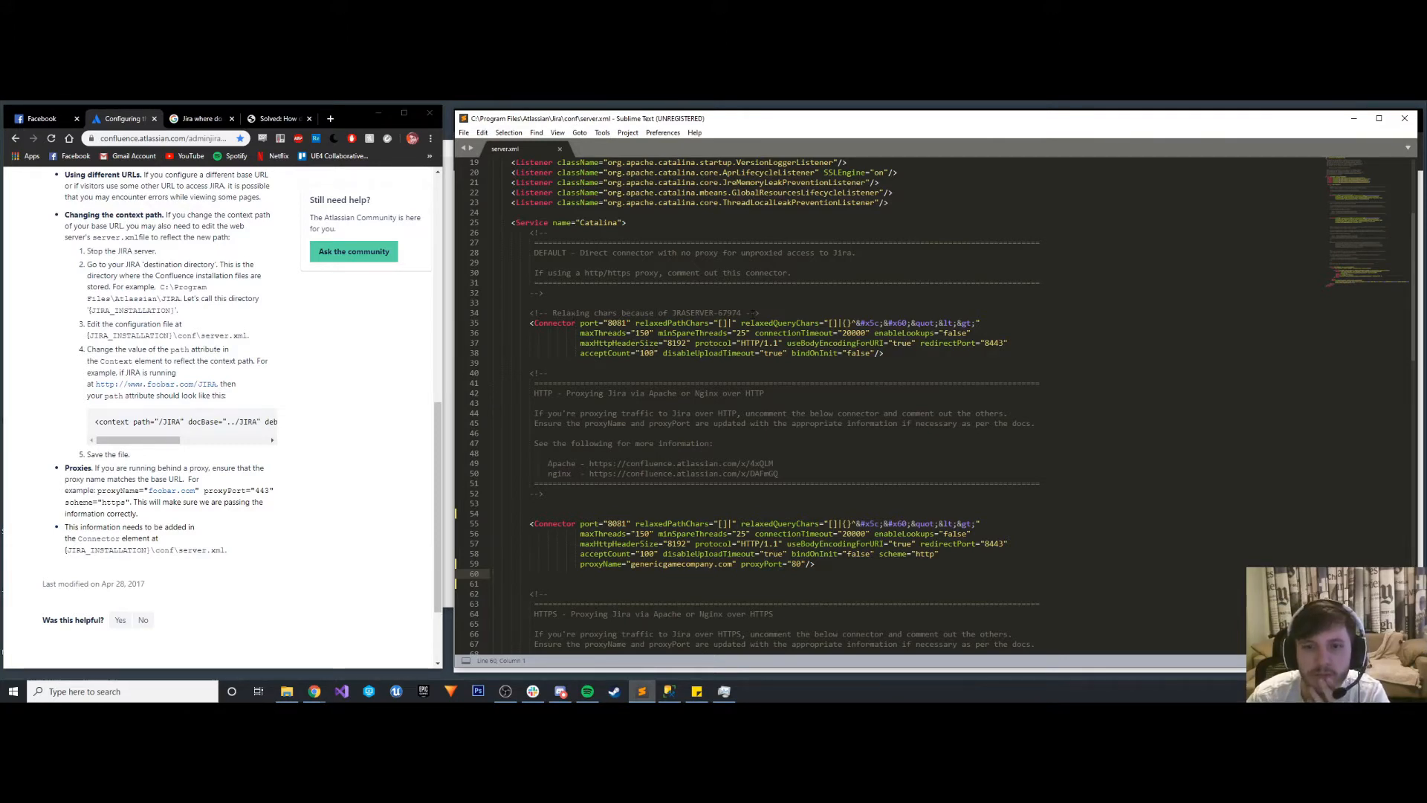
pyautogui.scroll(1, 752, 313)
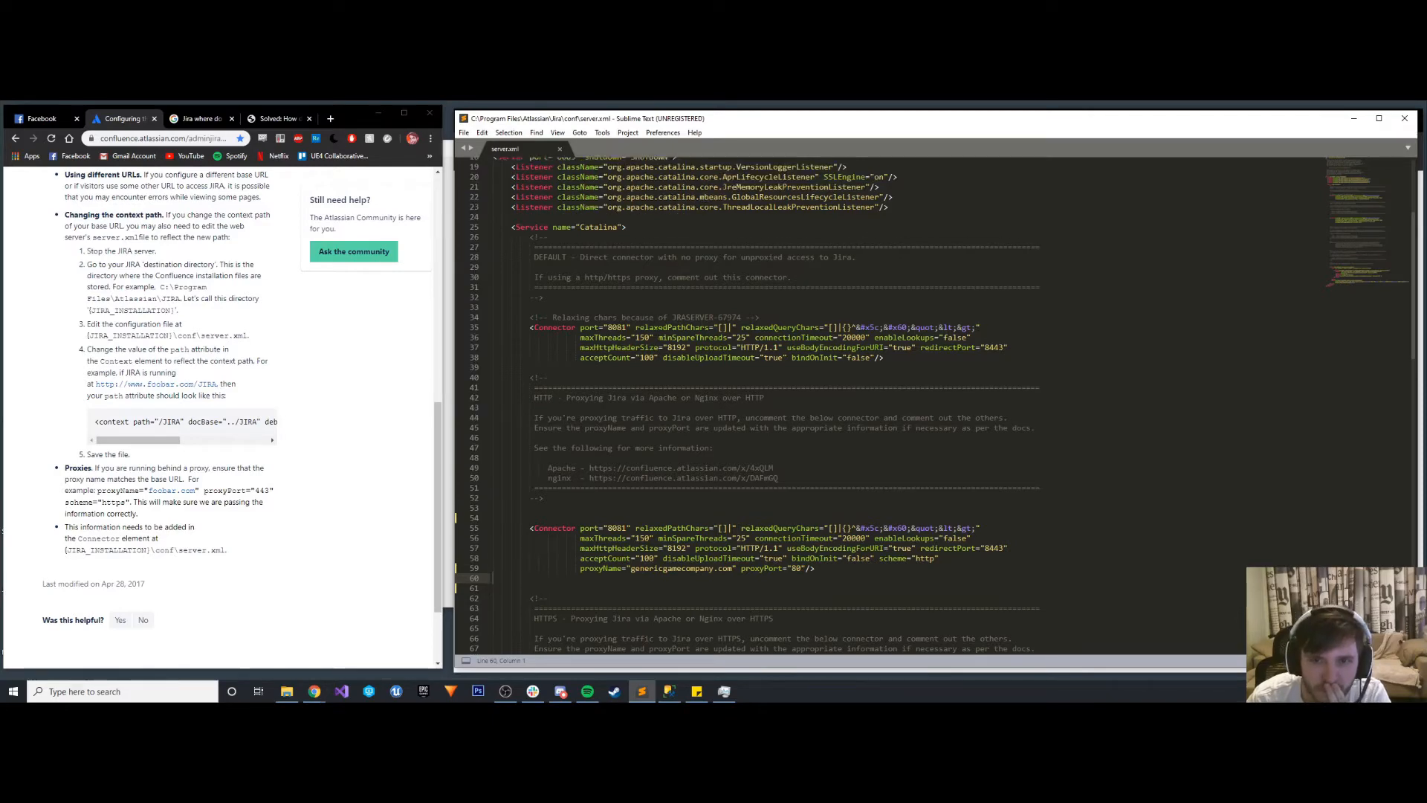
pyautogui.scroll(3, 857, 388)
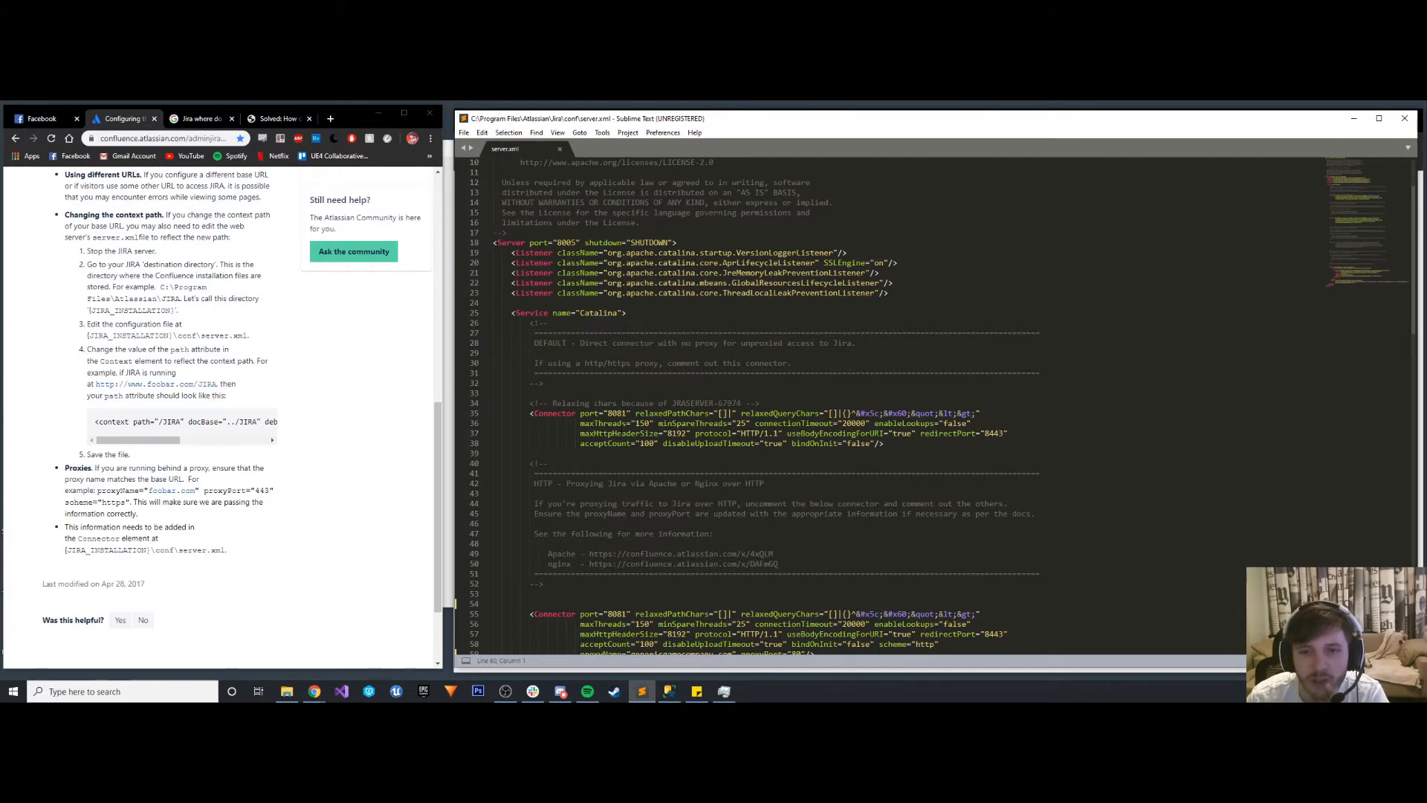
pyautogui.scroll(-2, 624, 423)
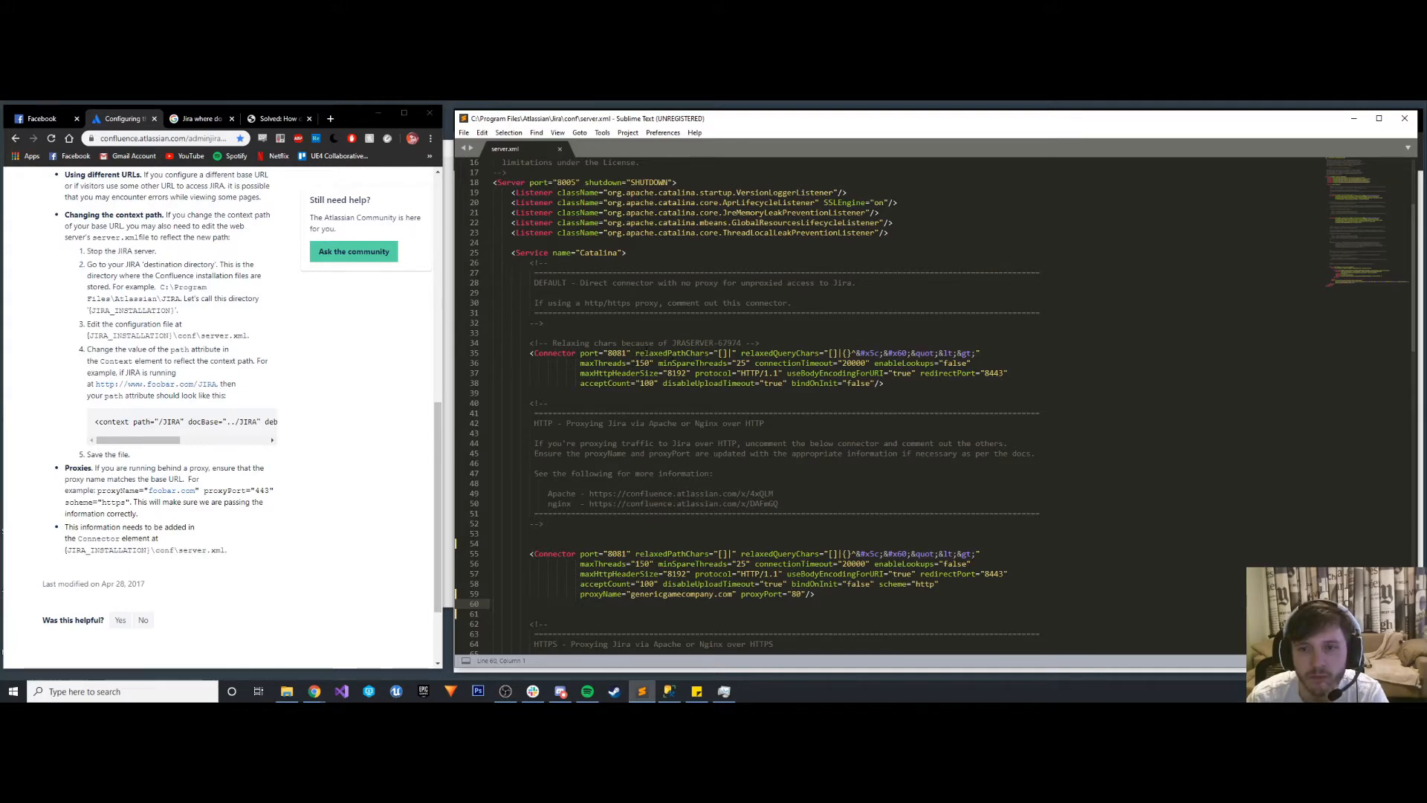
pyautogui.scroll(-3, 747, 405)
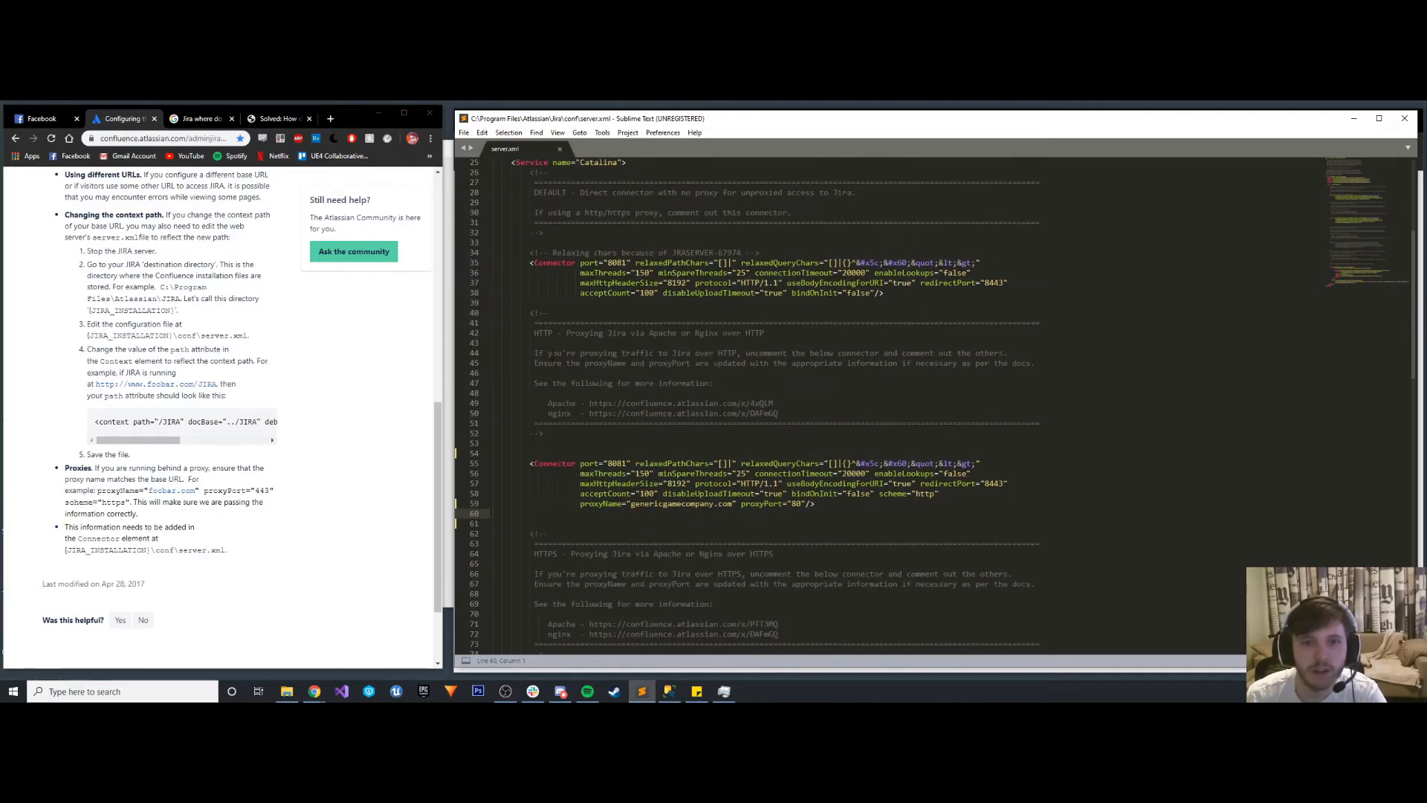
pyautogui.moveTo(759, 253); pyautogui.dragTo(746, 253)
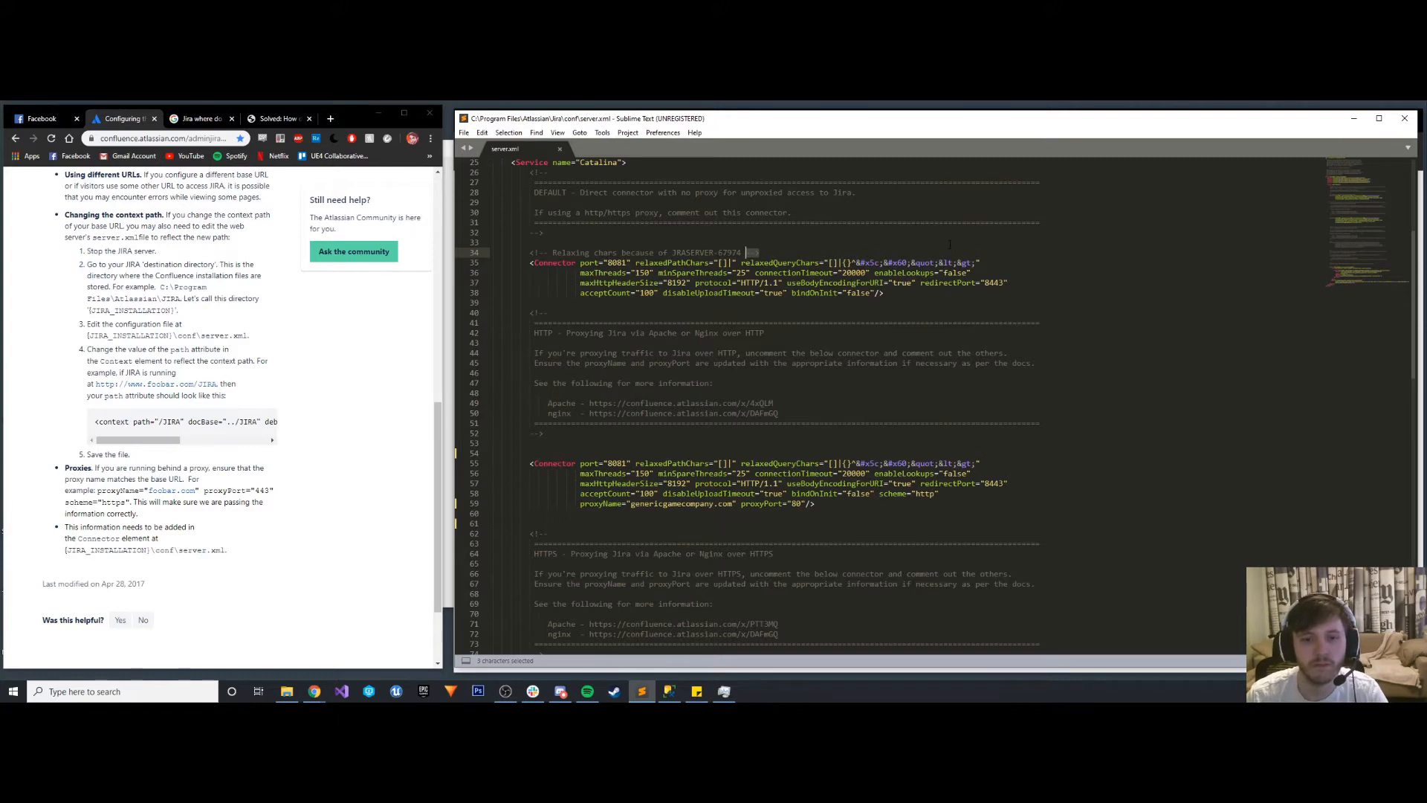
pyautogui.scroll(-2, 949, 244)
pyautogui.scroll(2, 949, 244)
pyautogui.hotkey('ctrl', 'x')
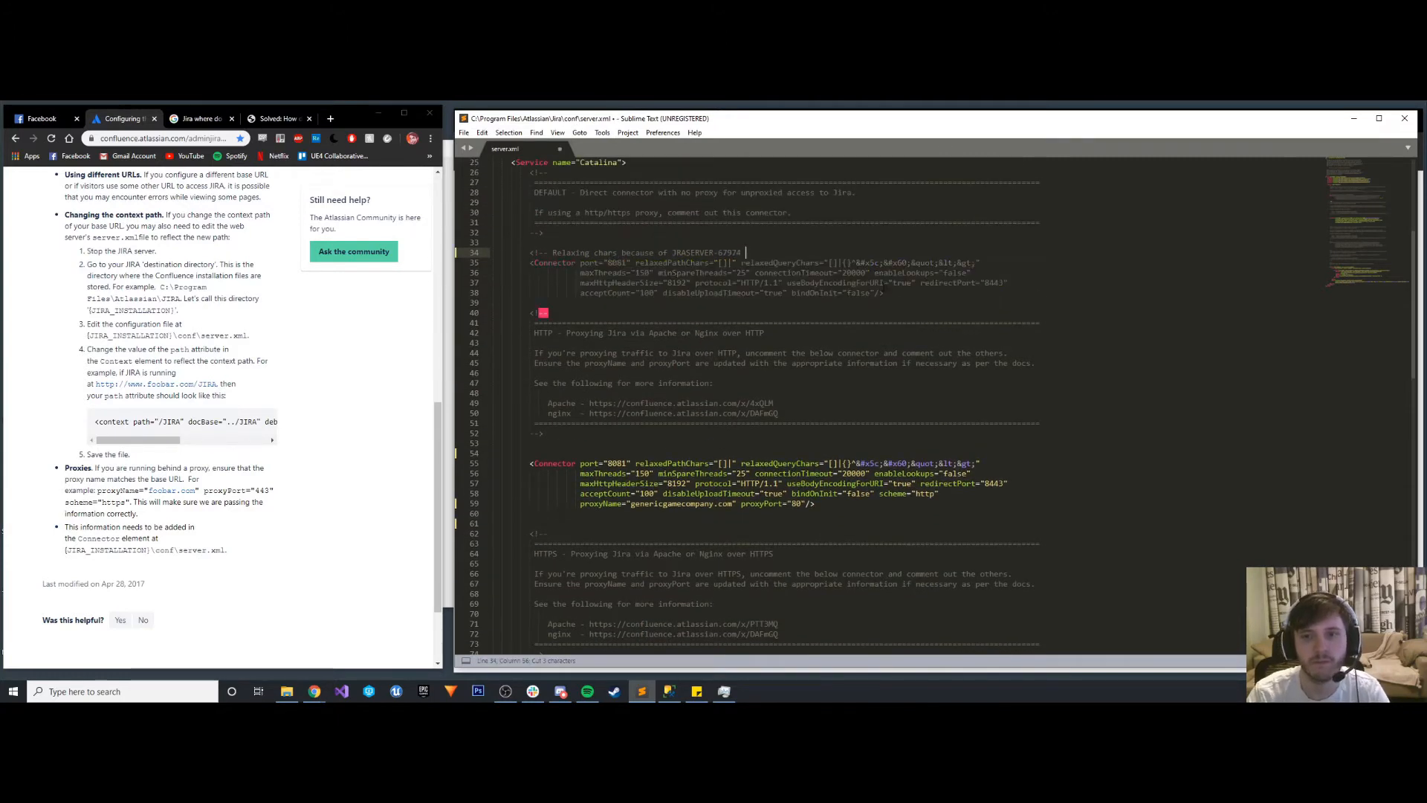
pyautogui.press('BackSpace')
pyautogui.click(899, 294)
pyautogui.press('Return')
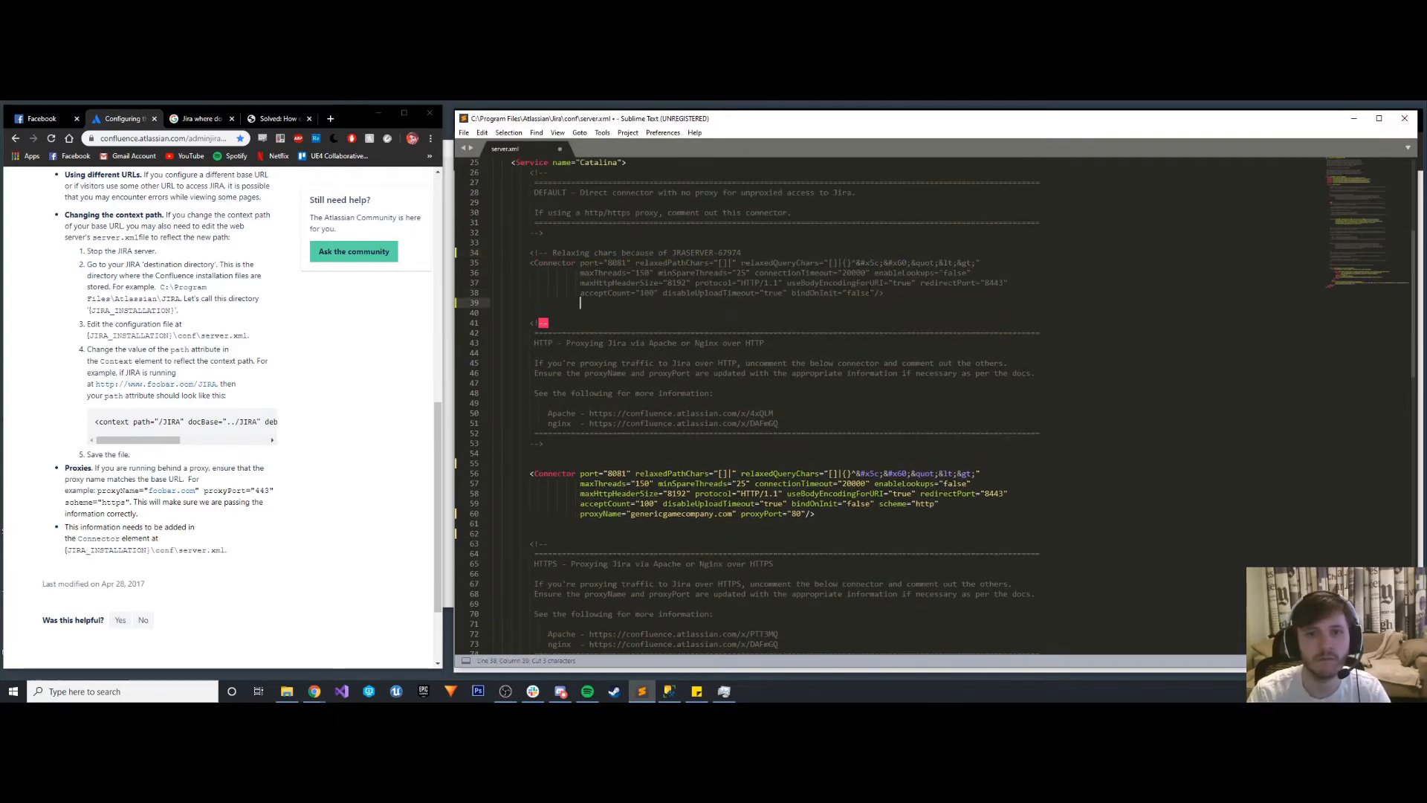
pyautogui.press('BackSpace')
pyautogui.press('BackSpace')
pyautogui.press('BackSpace')
pyautogui.press('BackSpace')
pyautogui.hotkey('ctrl', 'v')
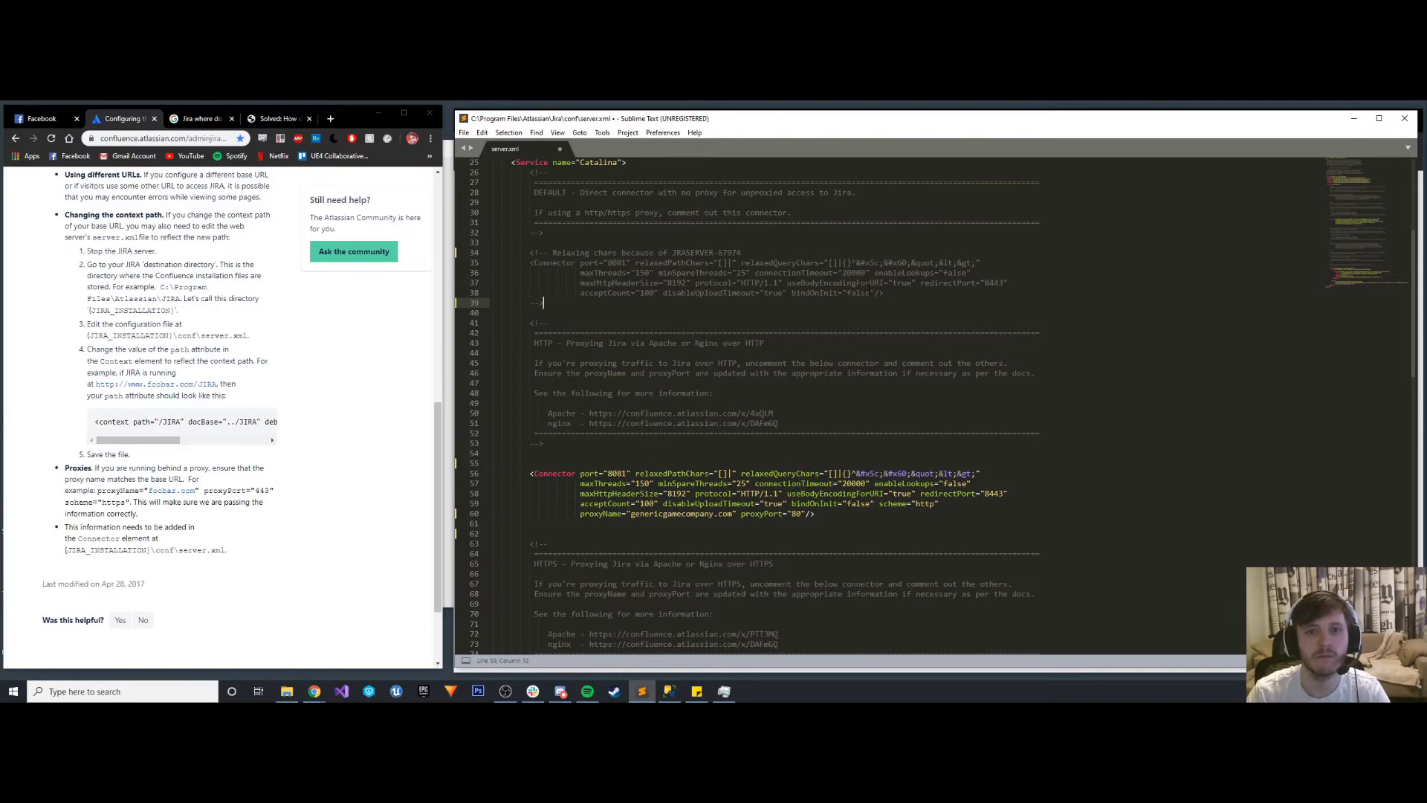
pyautogui.click(683, 314)
pyautogui.hotkey('ctrl', 's')
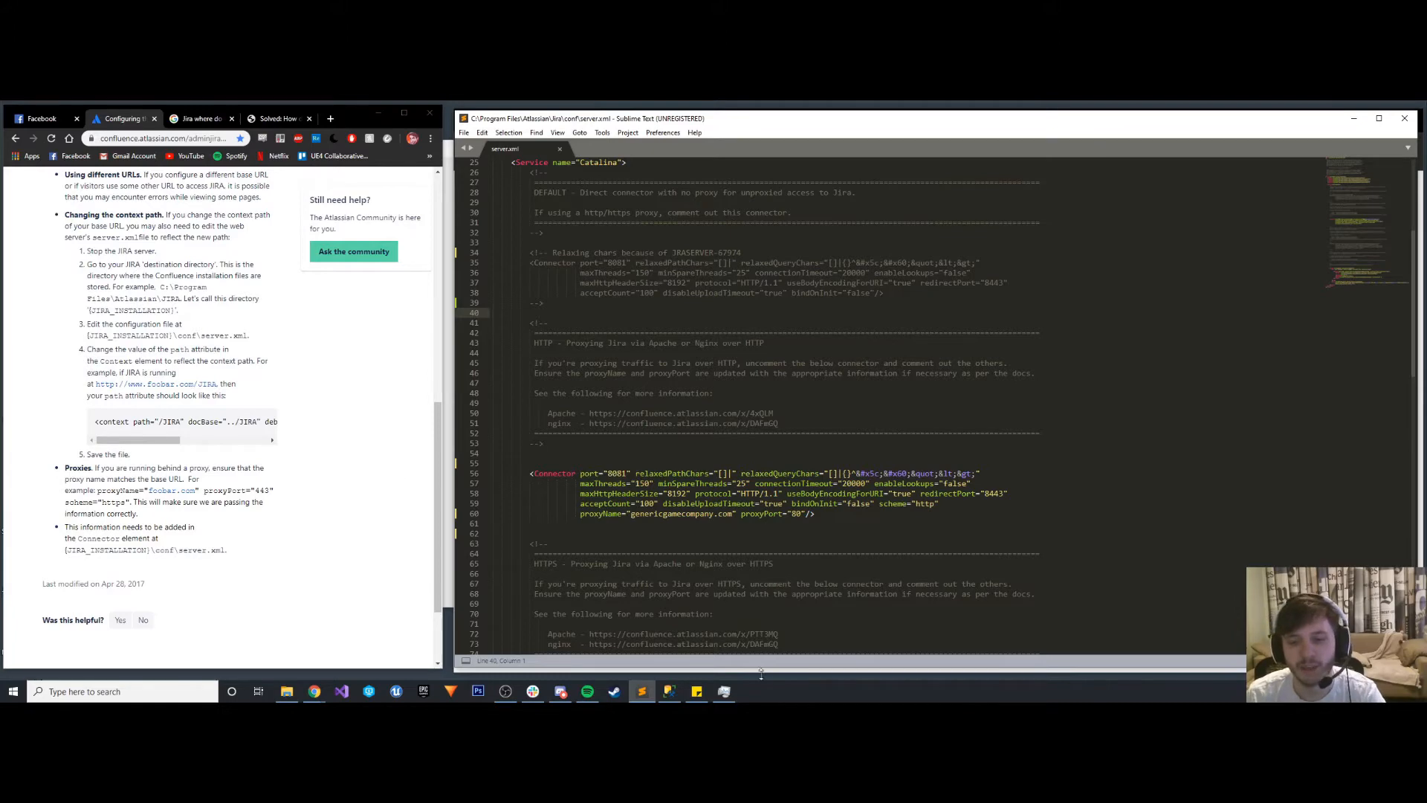
# - Switch to Task Manager, try to start the Atlassian Jira service, and return to server.xml
pyautogui.click(724, 692)
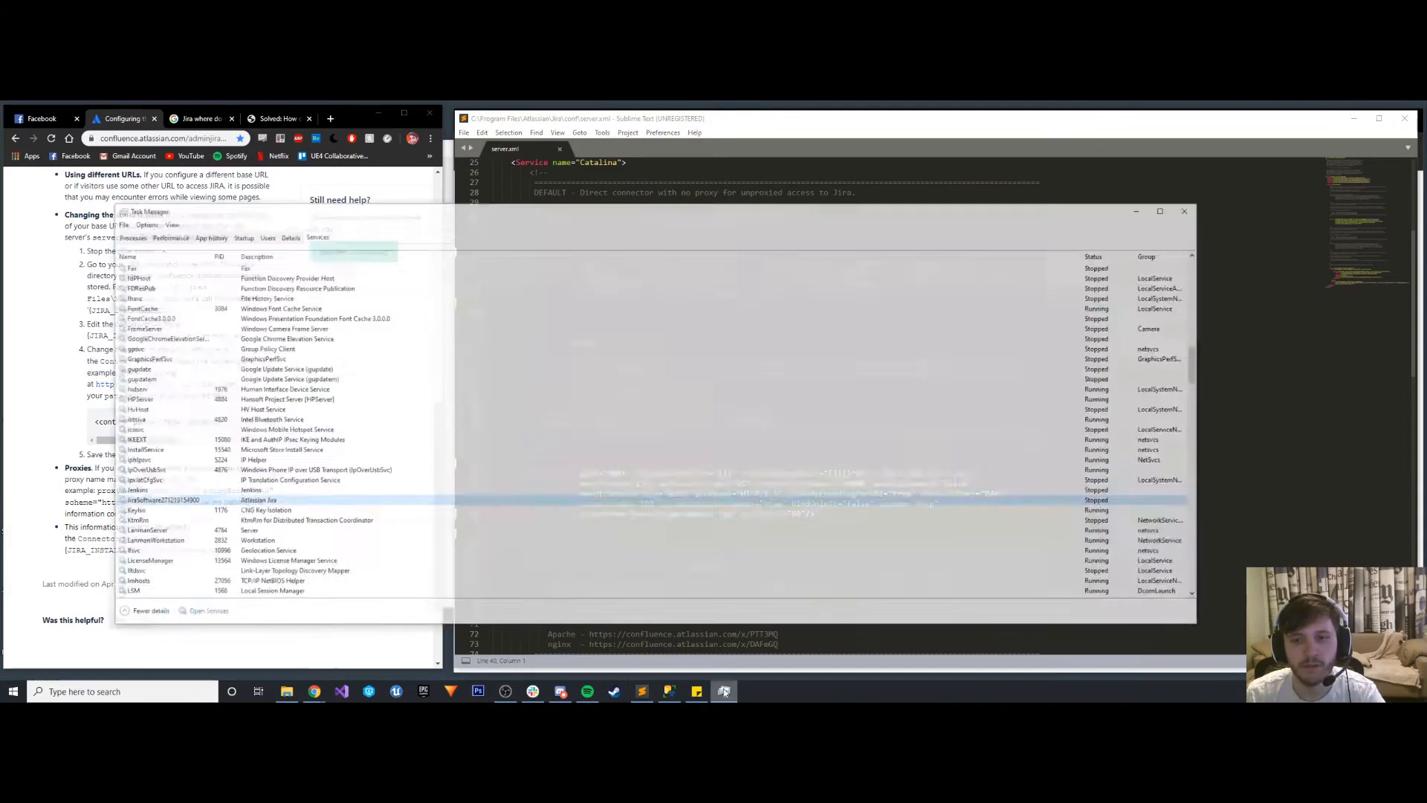
pyautogui.rightClick(144, 489)
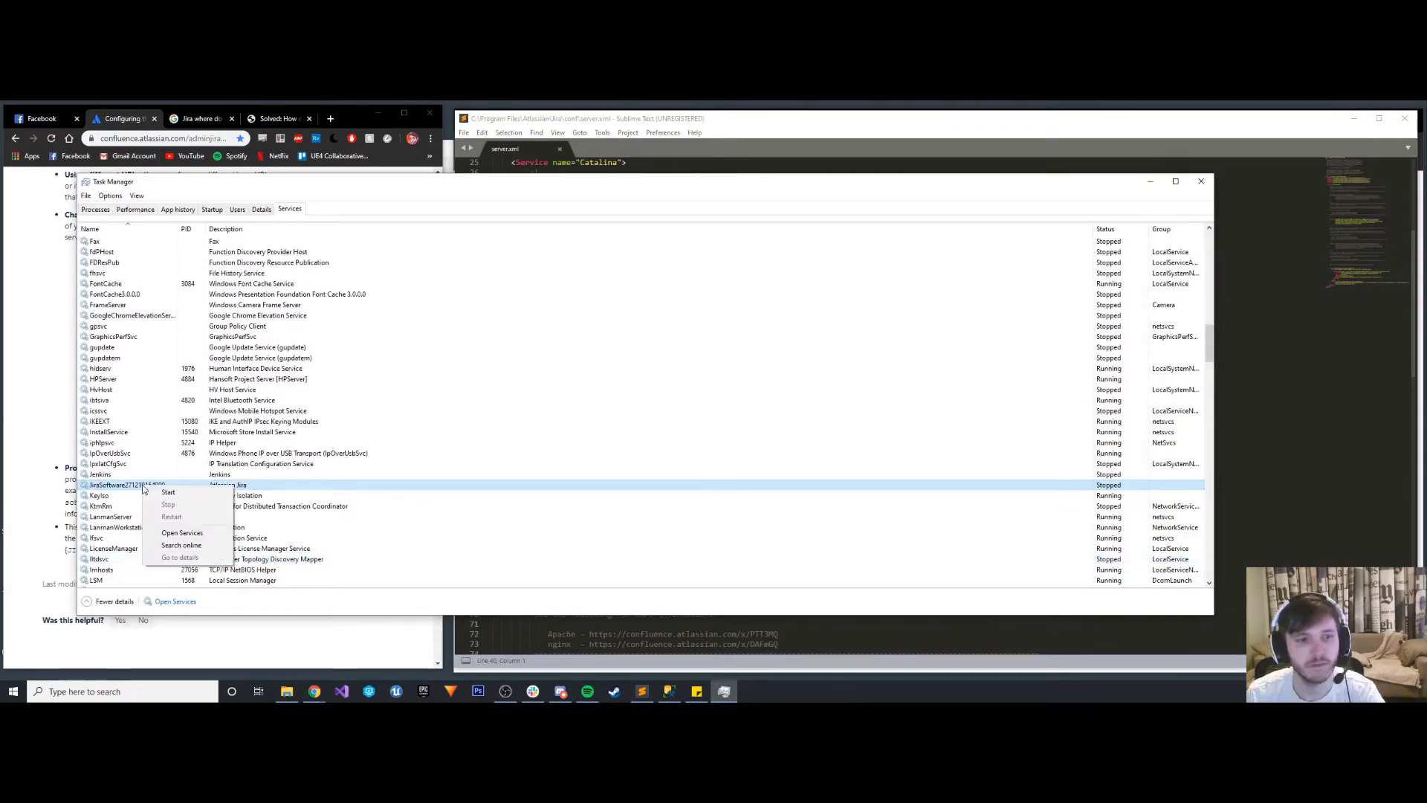
pyautogui.click(155, 493)
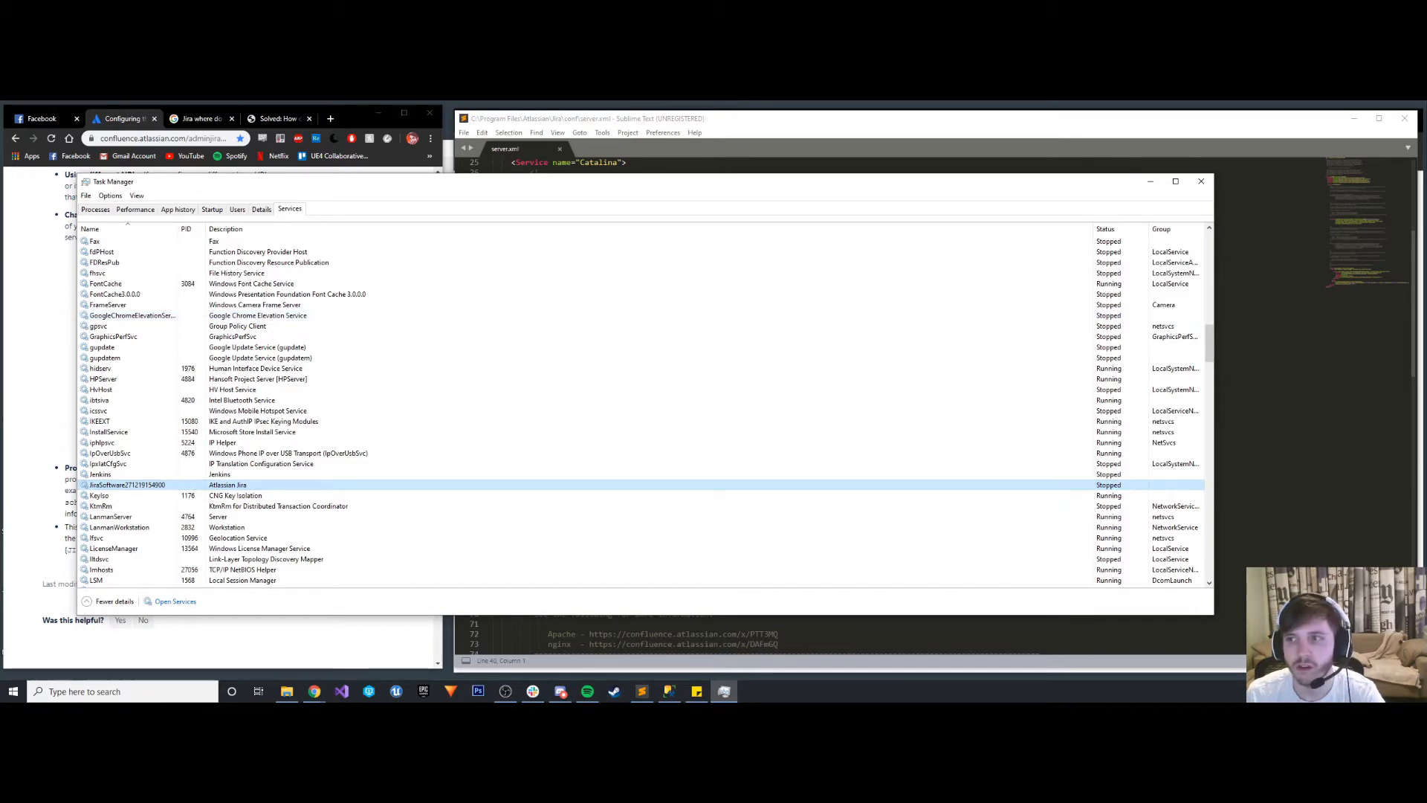
pyautogui.click(1150, 182)
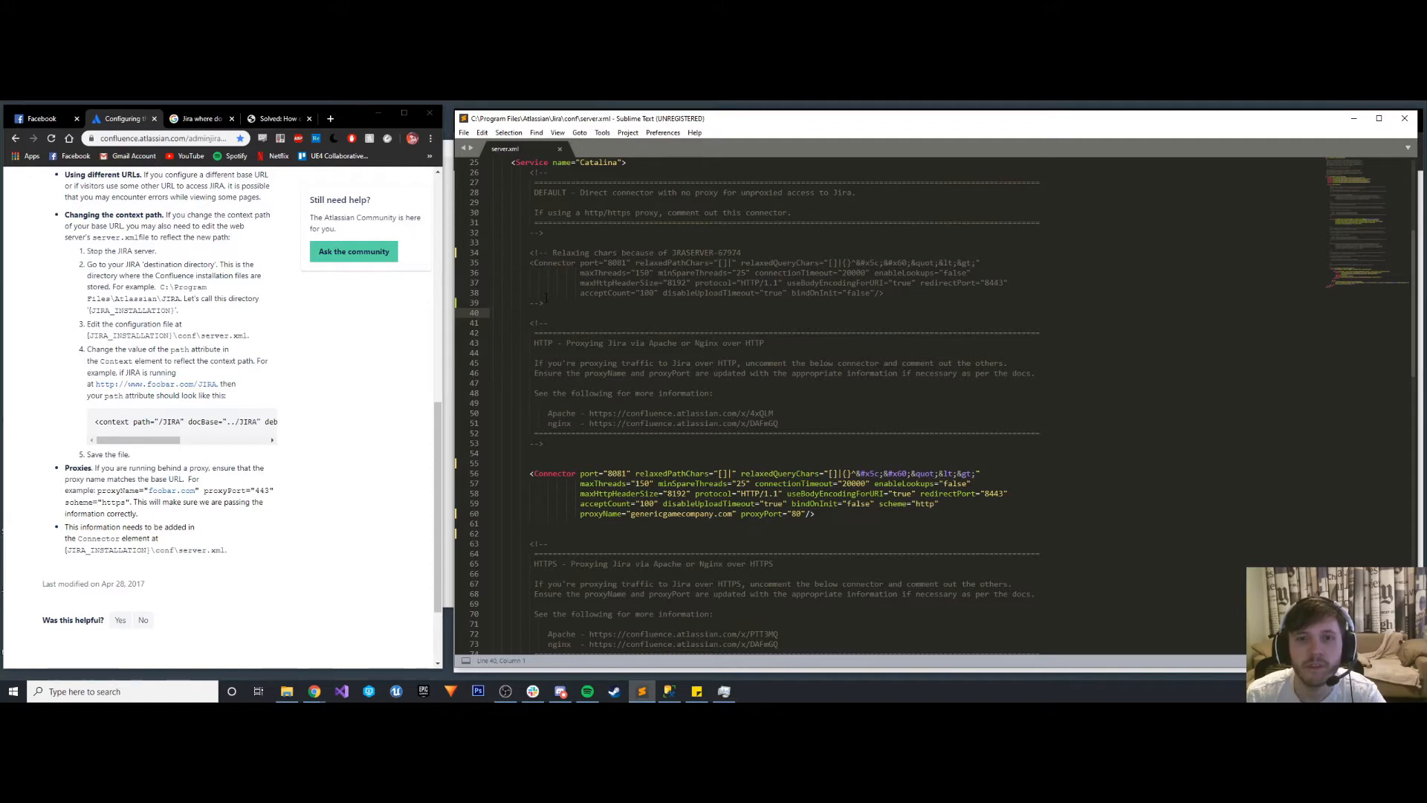
# - Open the backup file OriginalServer.xml from the Desktop alongside server.xml
pyautogui.scroll(2, 546, 298)
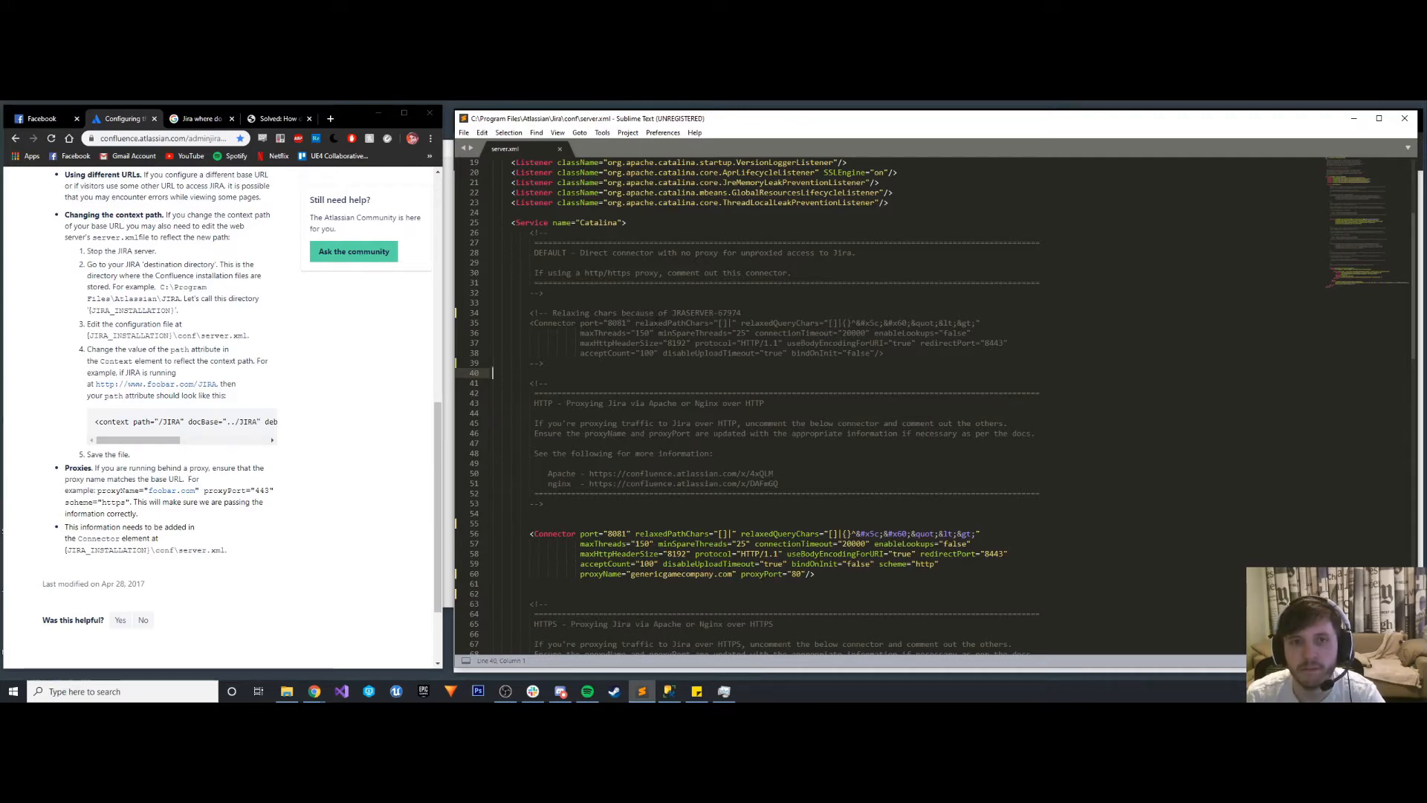
pyautogui.click(466, 132)
pyautogui.click(489, 157)
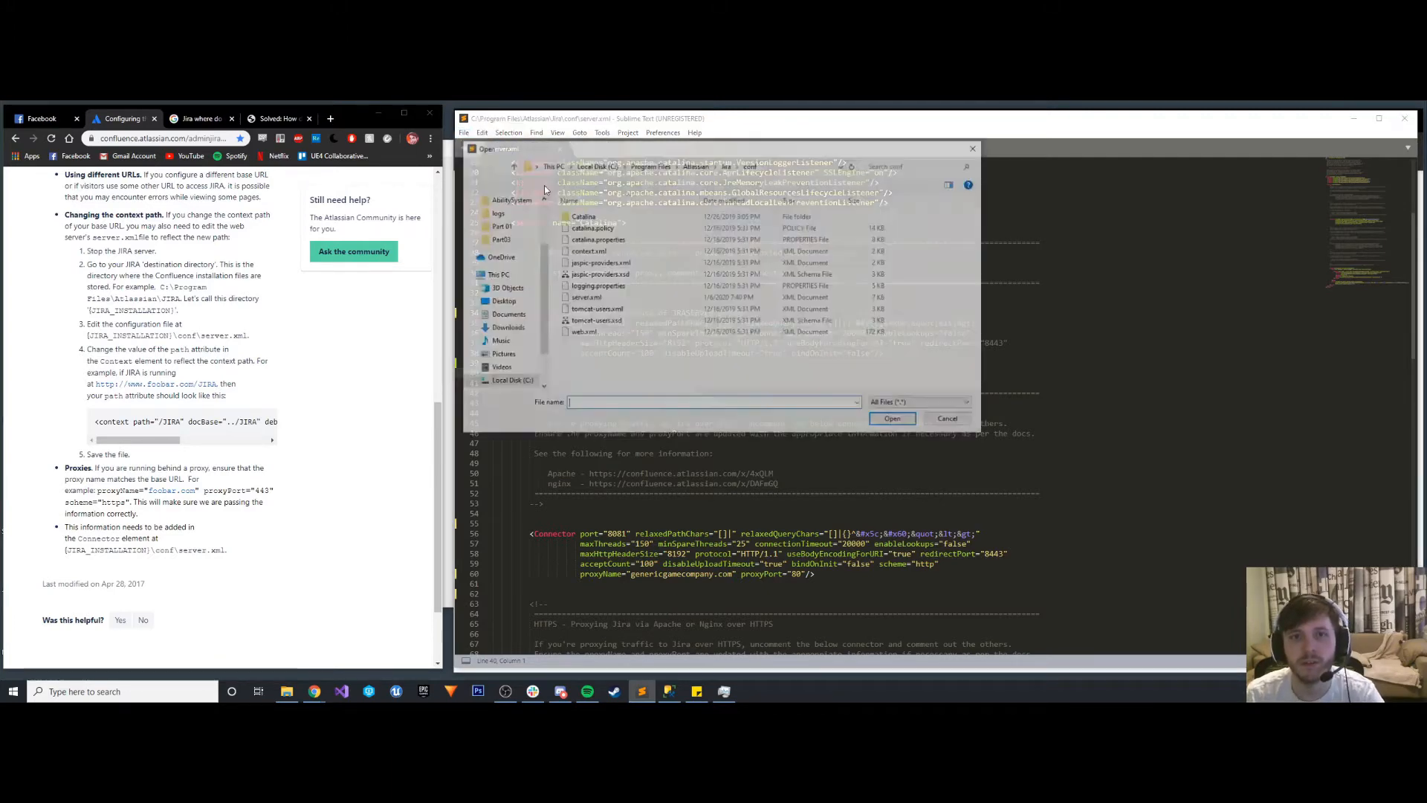
pyautogui.scroll(3, 510, 219)
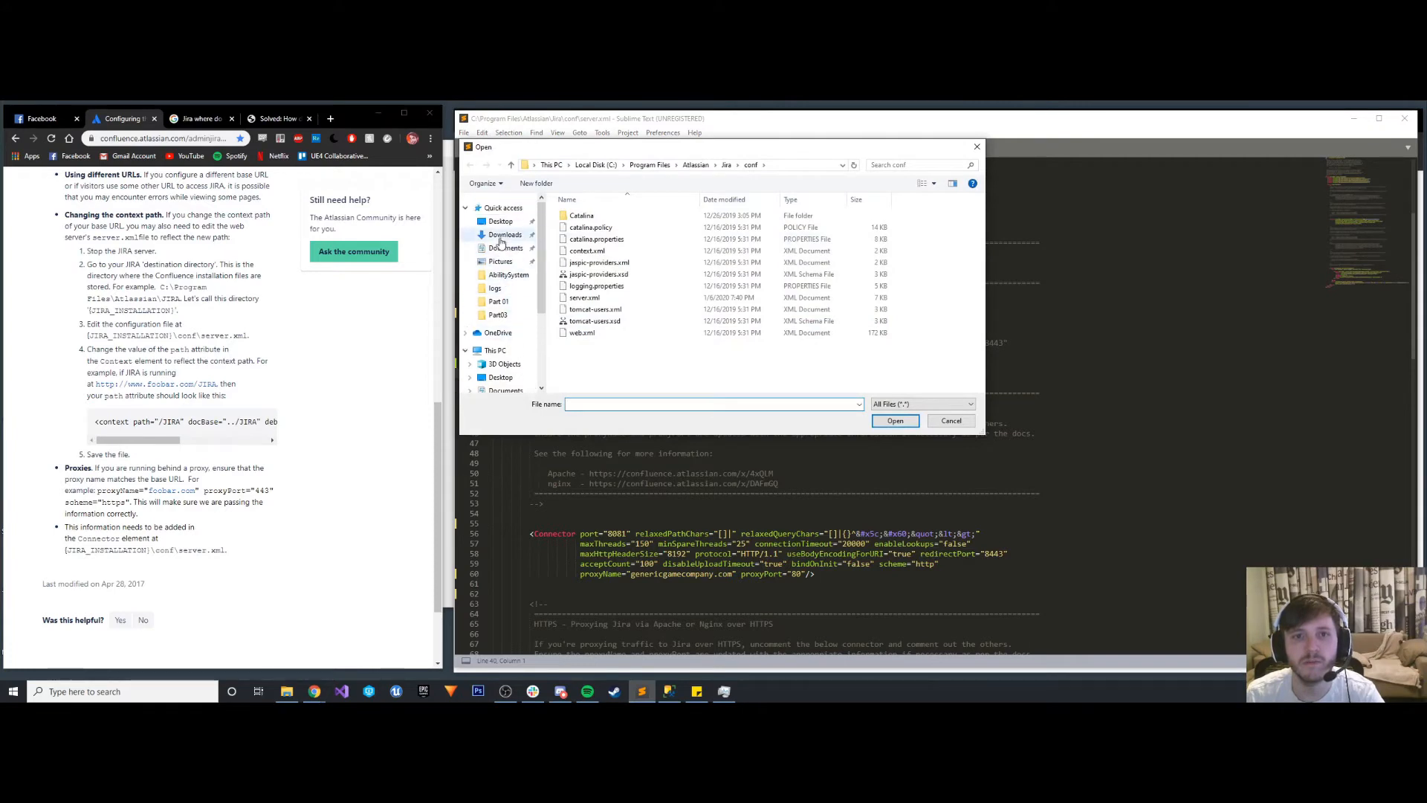
pyautogui.click(500, 222)
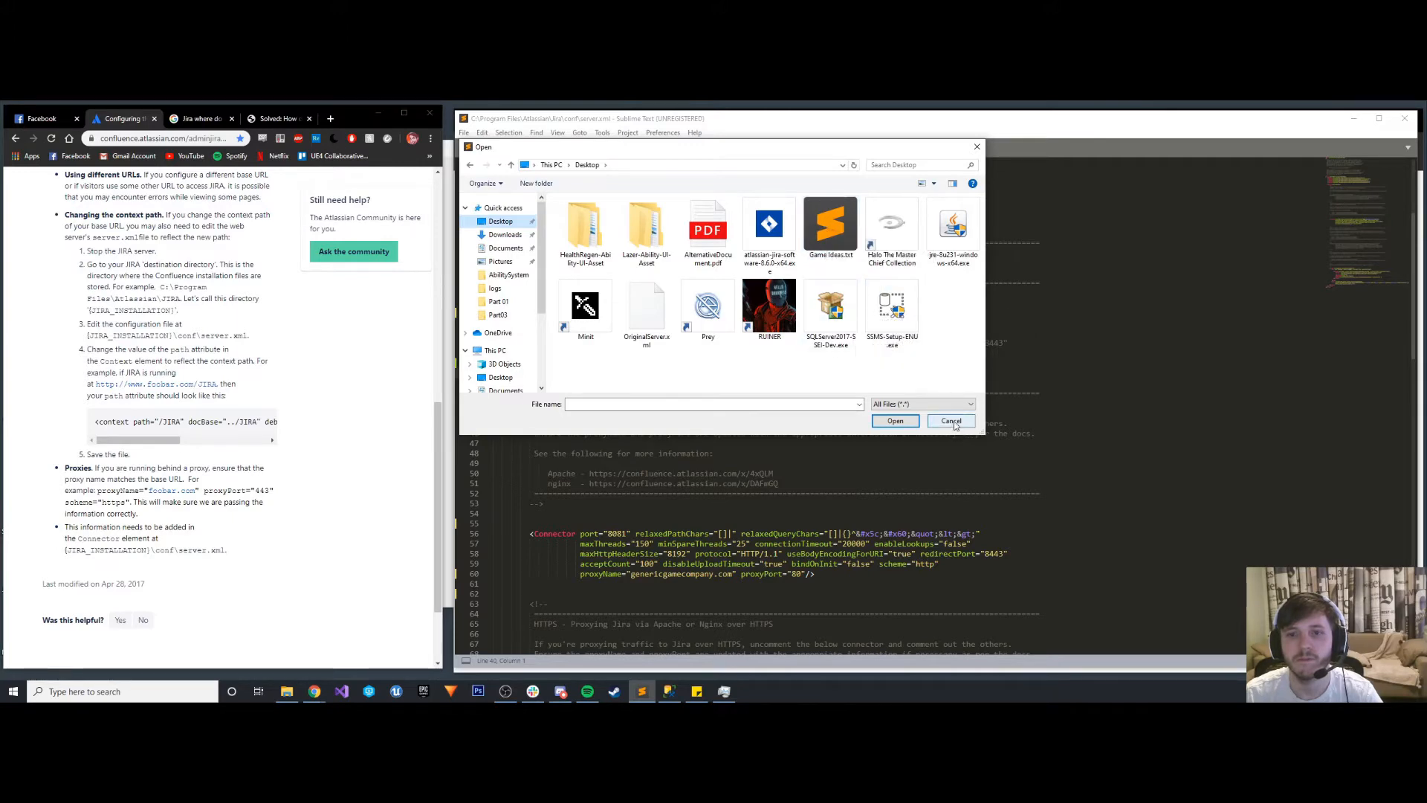
pyautogui.click(658, 318)
pyautogui.click(913, 421)
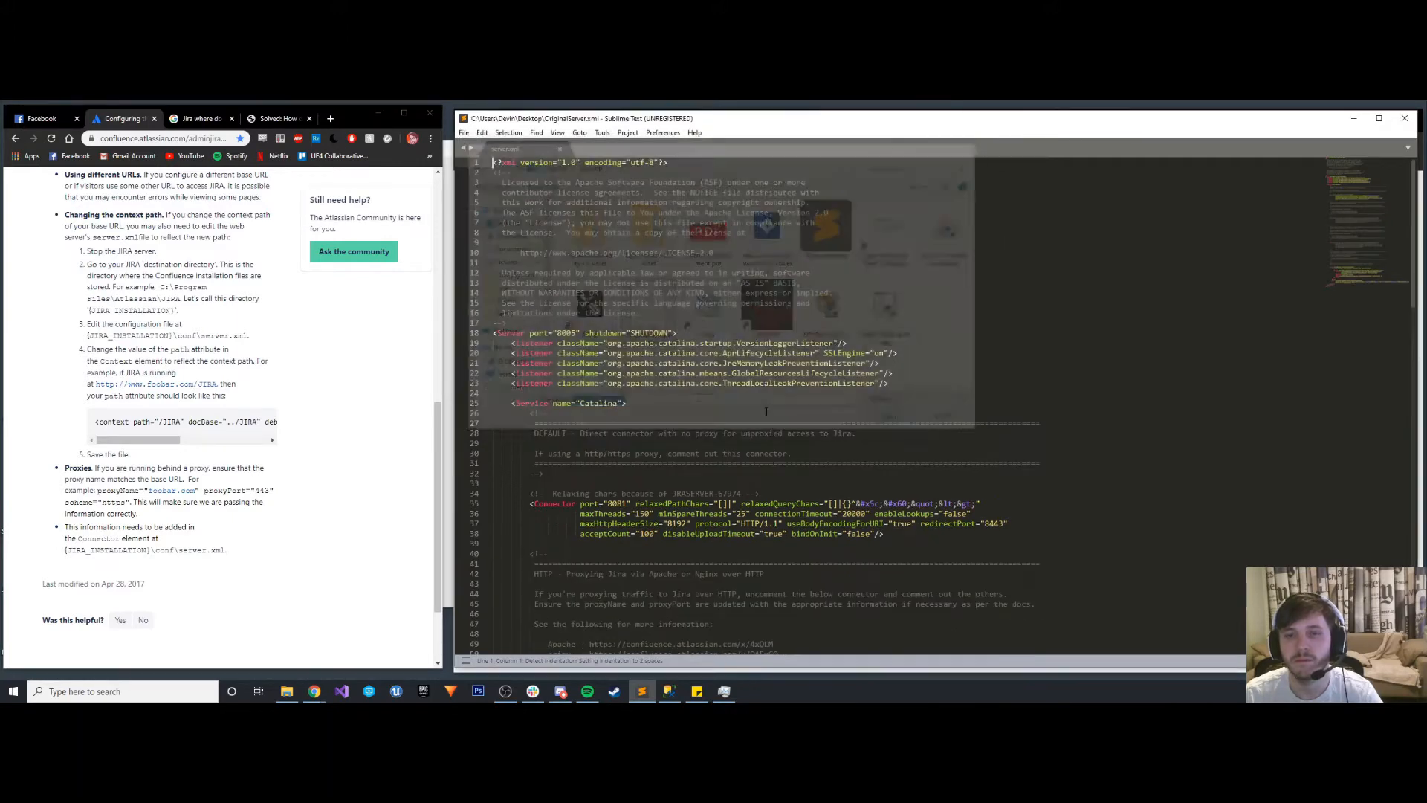
# - Replace the entire contents of server.xml with the contents of OriginalServer.xml, and save the file
pyautogui.hotkey('ctrl', 'a')
pyautogui.hotkey('ctrl', 'c')
pyautogui.click(519, 149)
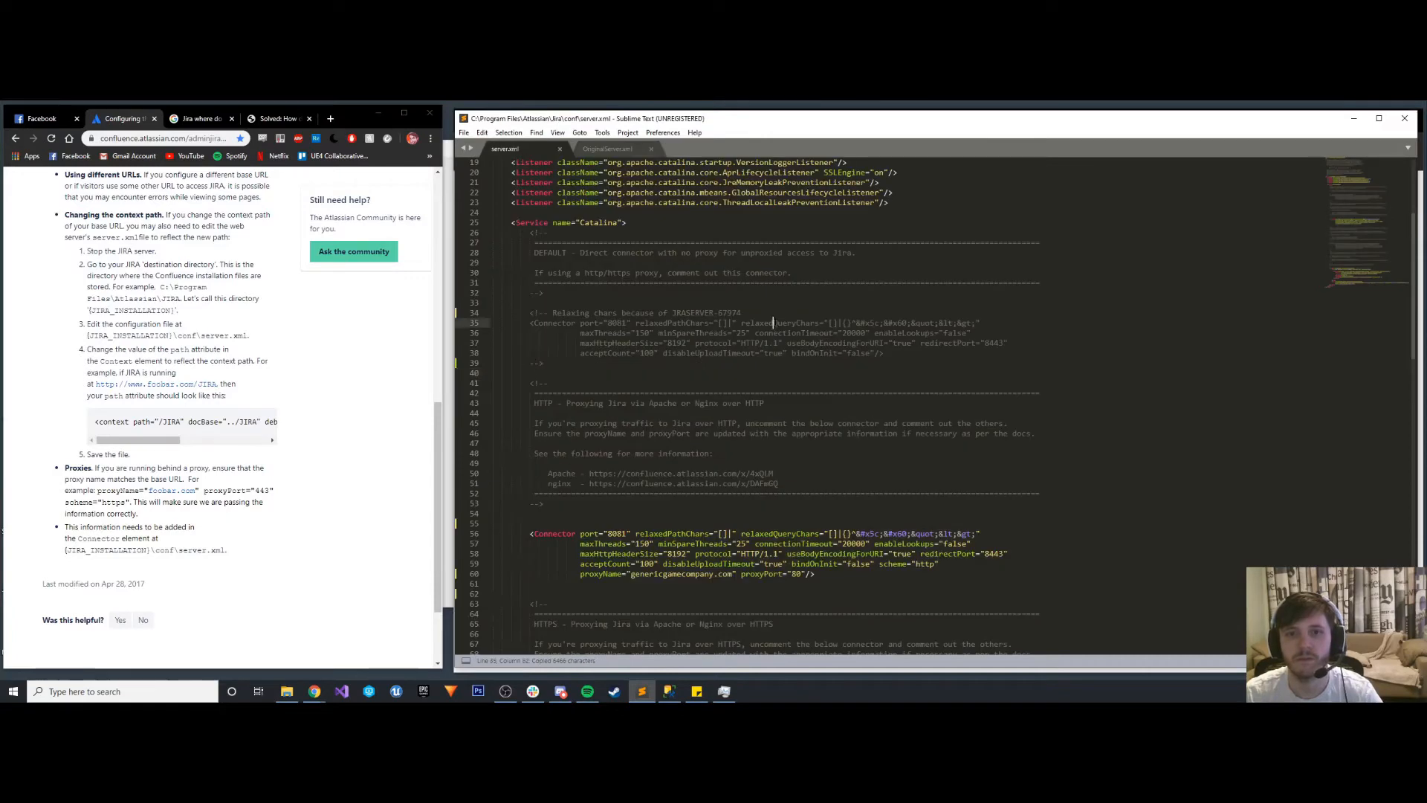
pyautogui.hotkey('ctrl', 'a')
pyautogui.hotkey('ctrl', 'v')
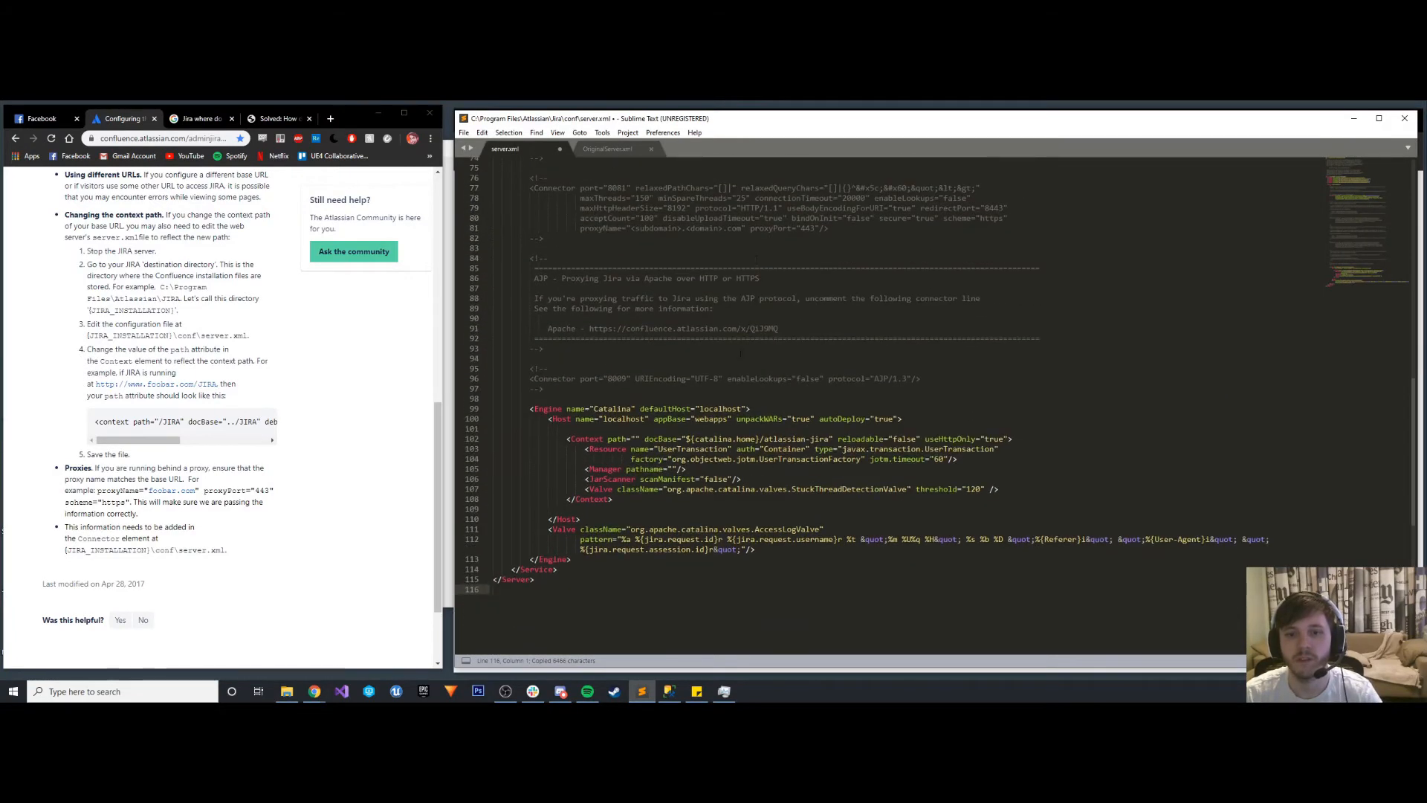
pyautogui.click(788, 336)
pyautogui.hotkey('ctrl', 's')
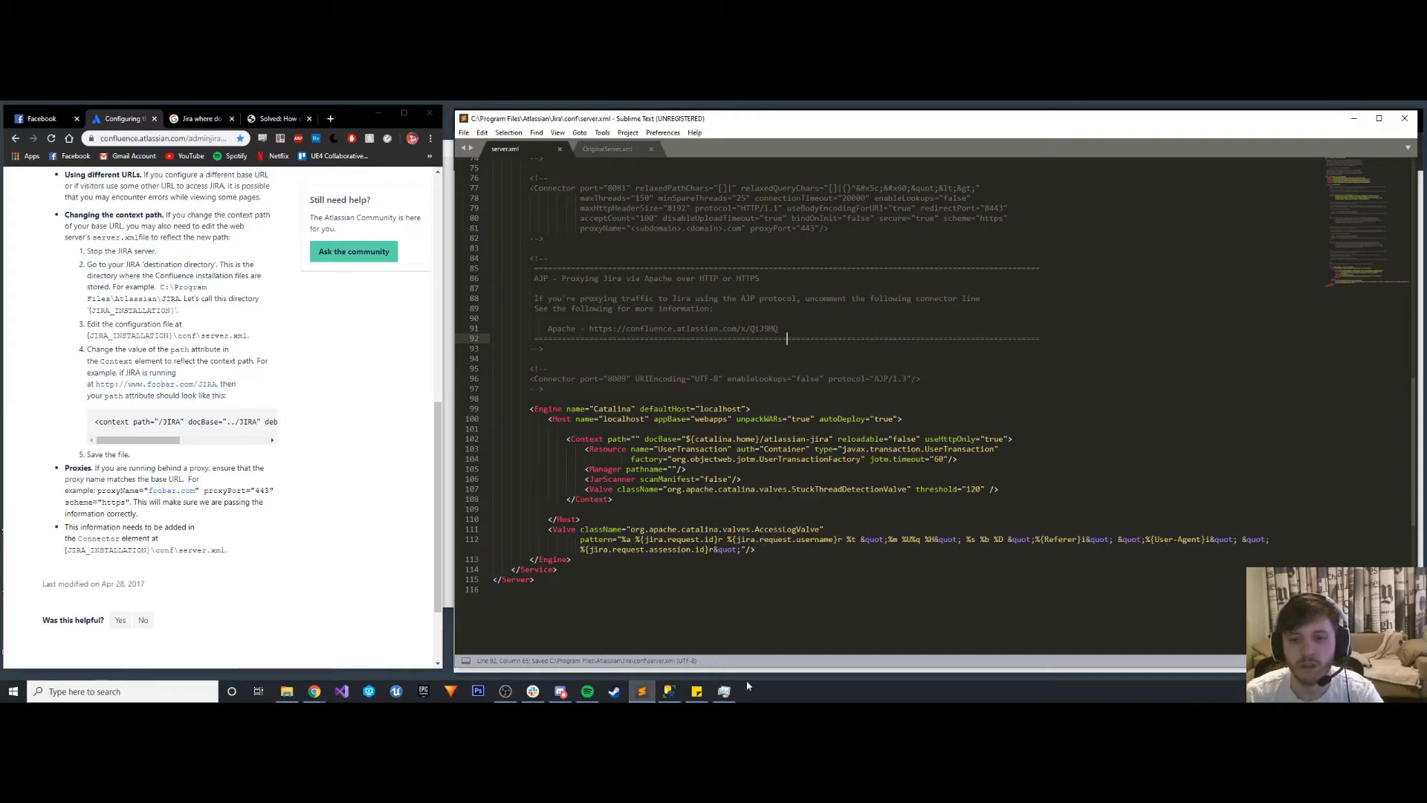
# - Switch to Task Manager and start the Atlassian Jira service
pyautogui.click(724, 691)
pyautogui.rightClick(138, 491)
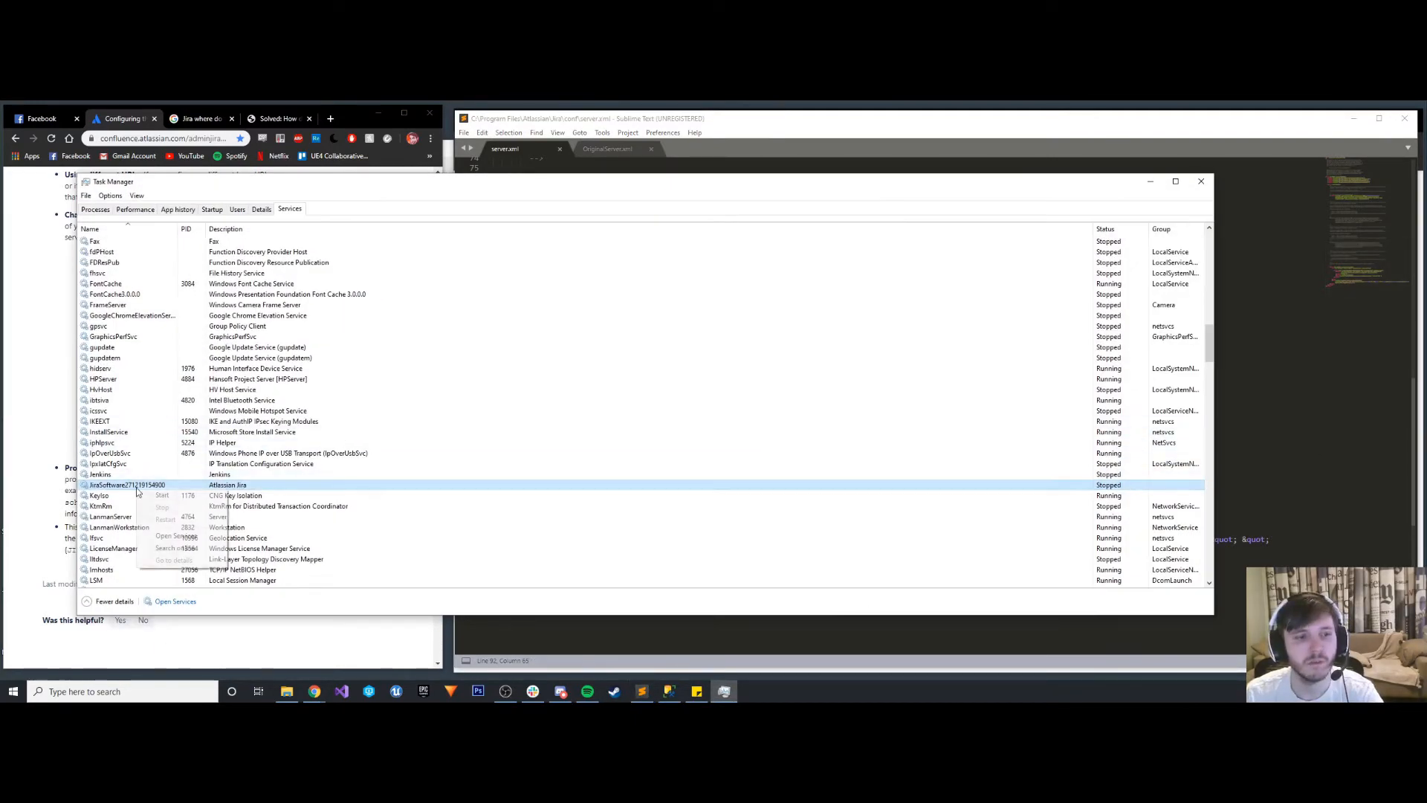
pyautogui.click(159, 497)
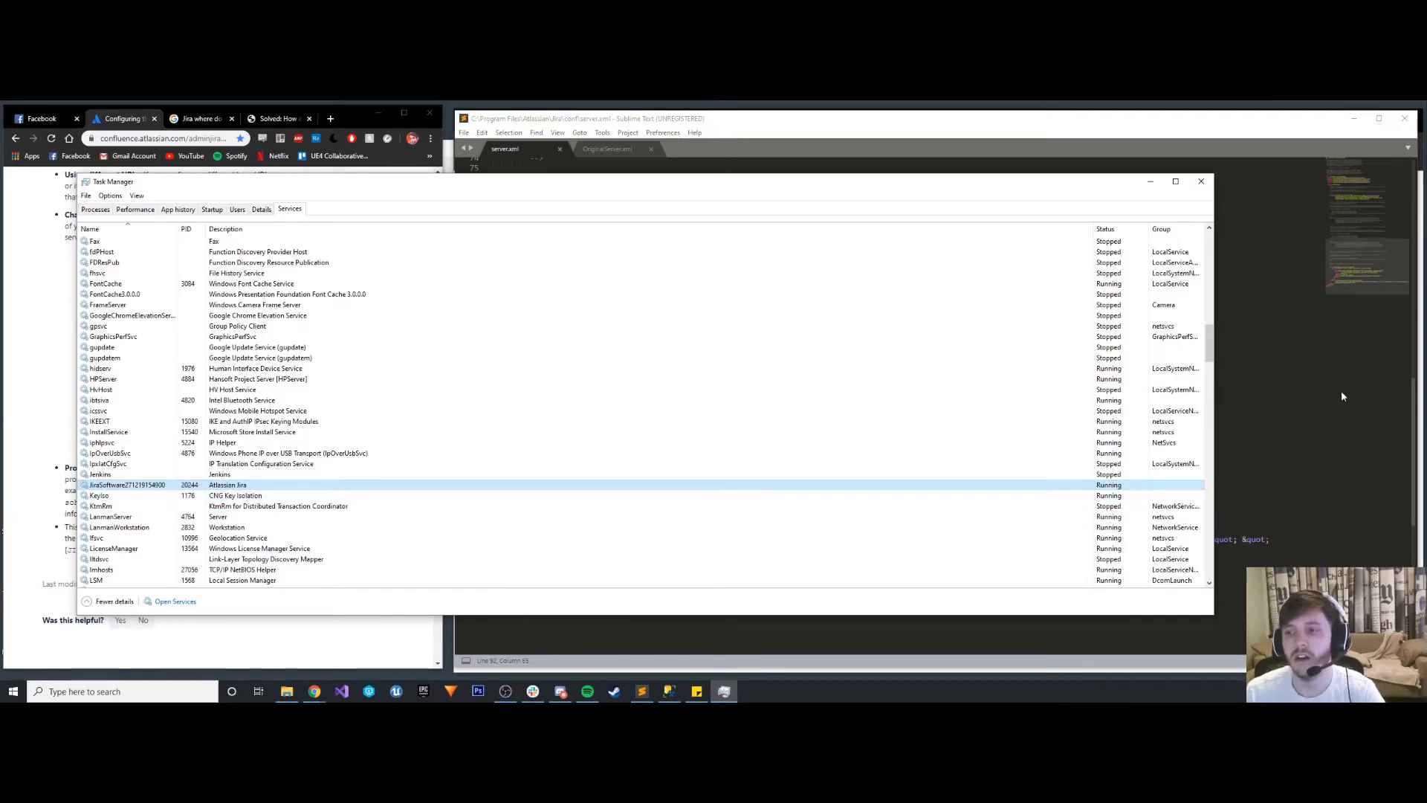
# - Review the HTTP and HTTPS proxying sections of the restored server.xml, and minimize Task Manager
pyautogui.click(1277, 397)
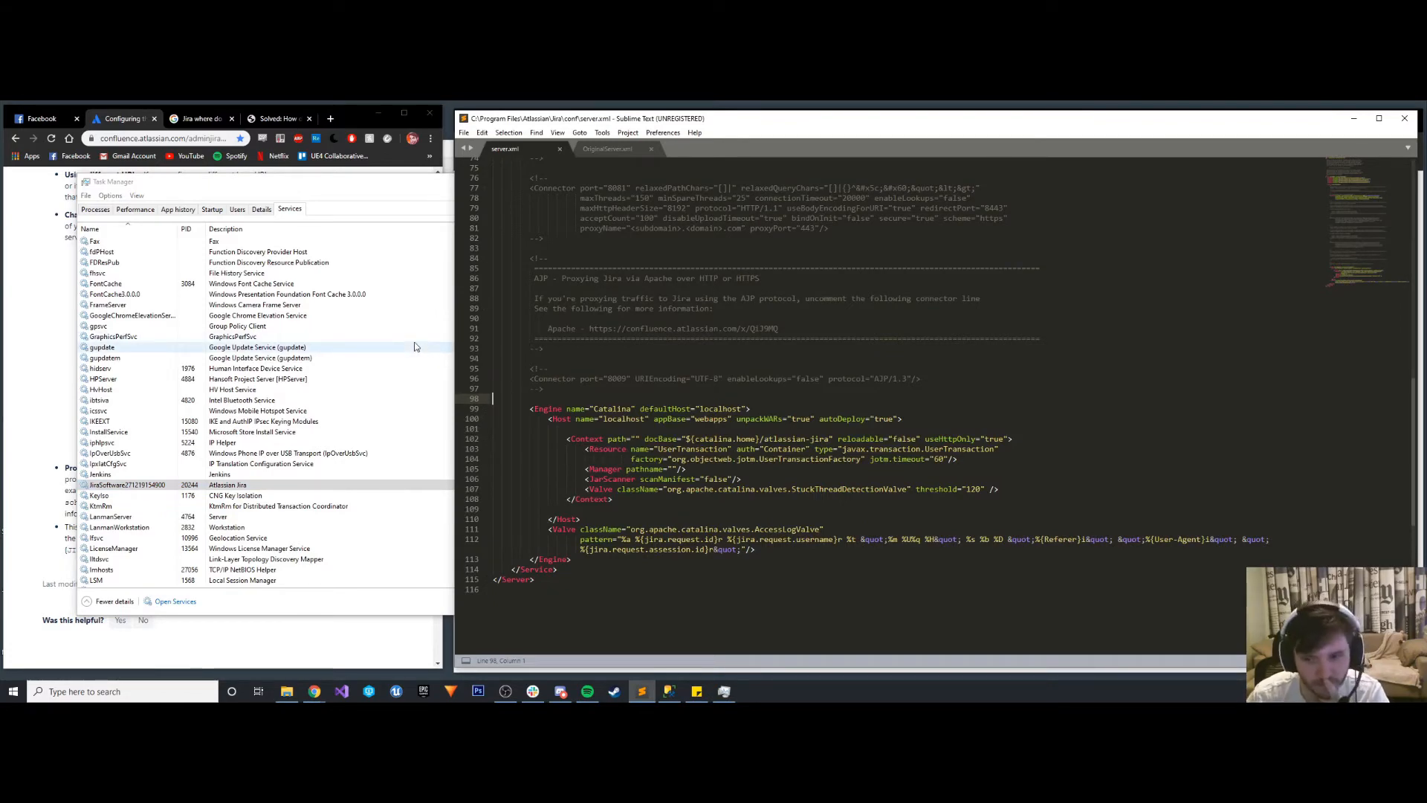
pyautogui.scroll(10, 818, 409)
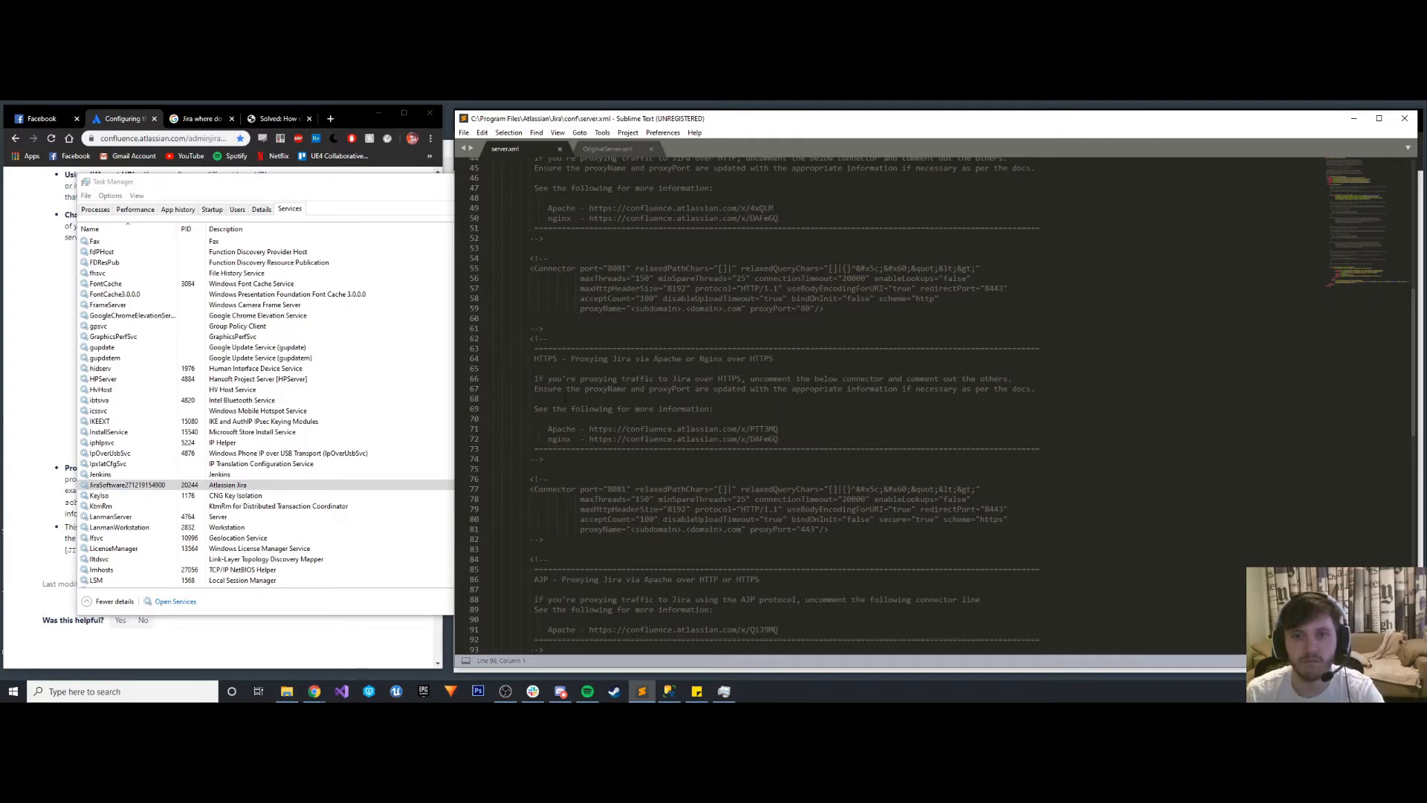
pyautogui.scroll(3, 568, 388)
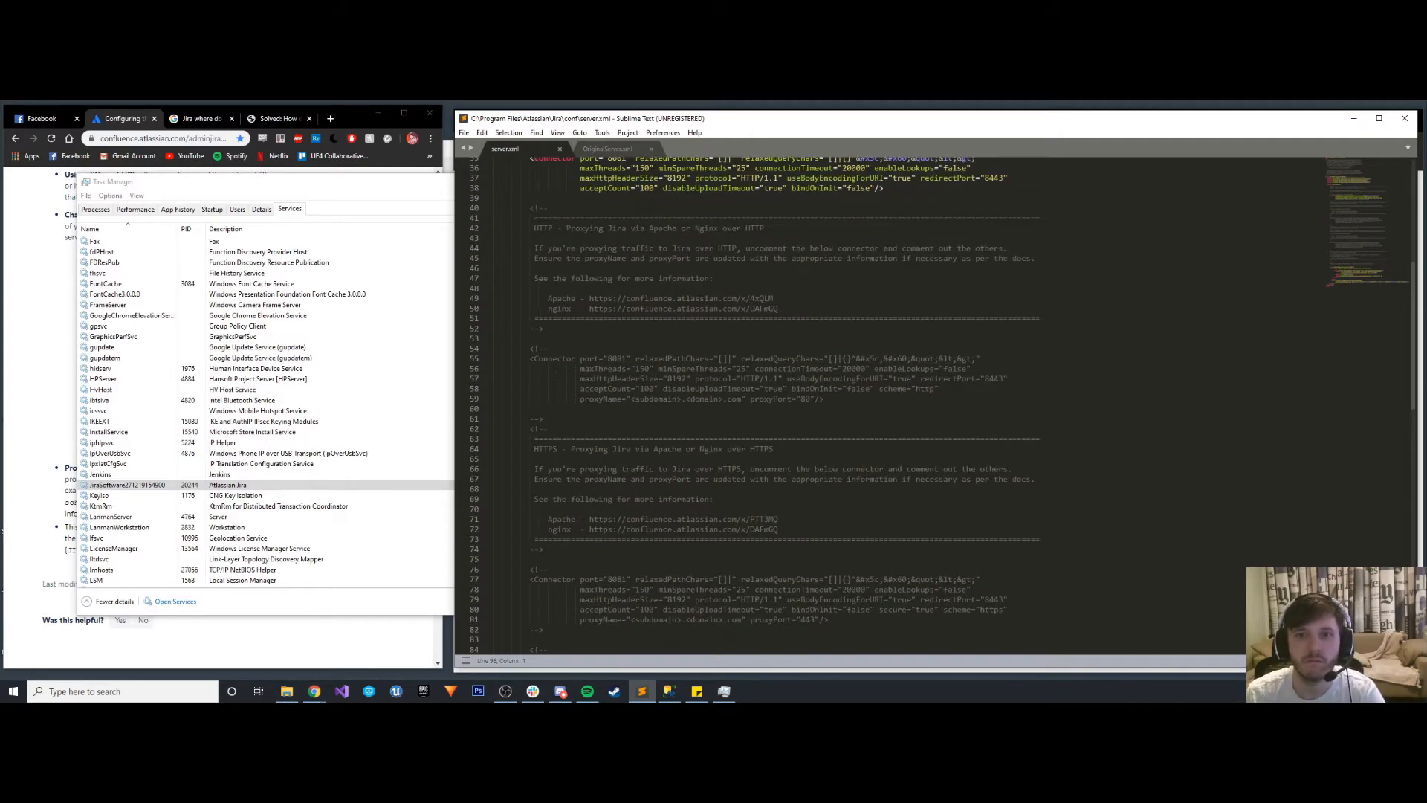
pyautogui.moveTo(584, 228); pyautogui.dragTo(687, 228)
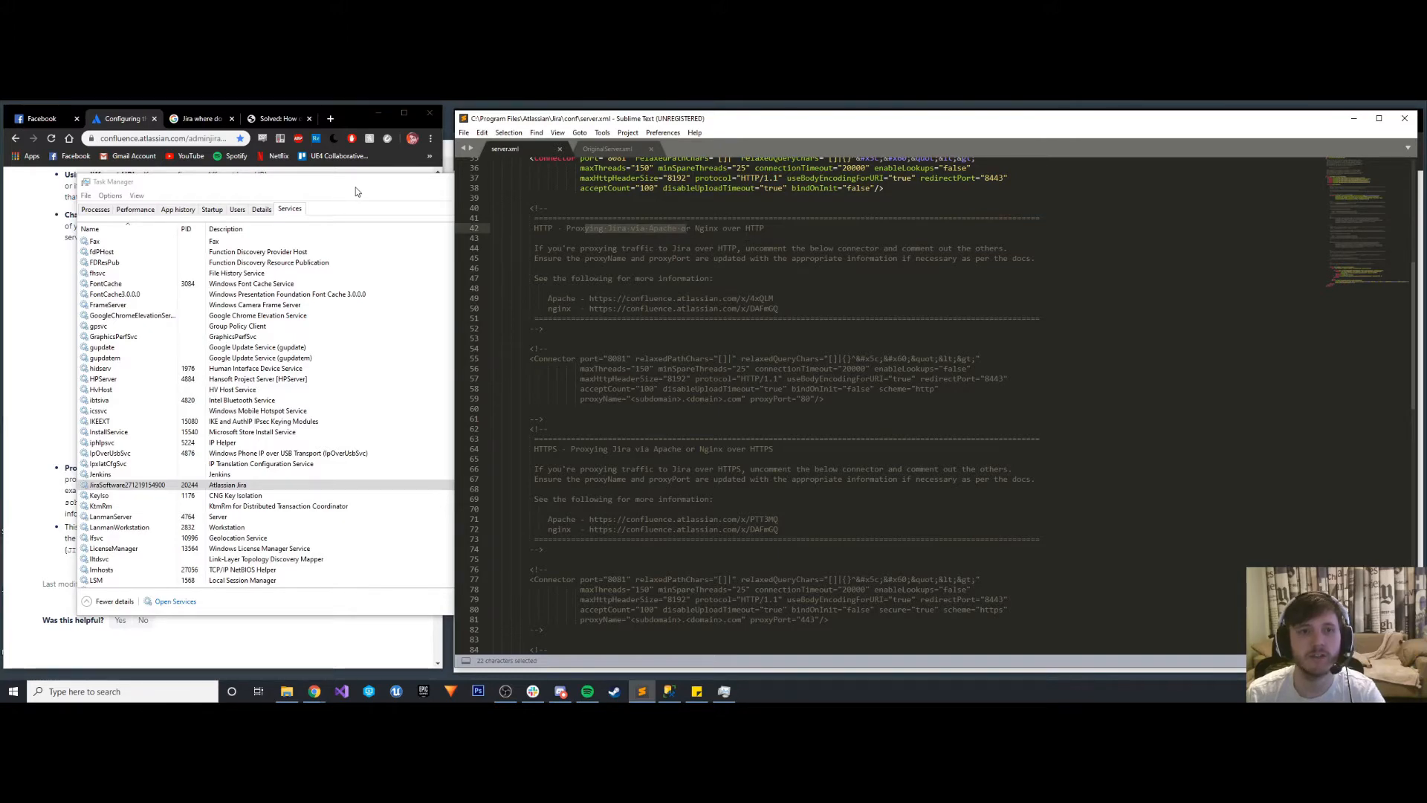
pyautogui.click(356, 210)
pyautogui.click(1147, 186)
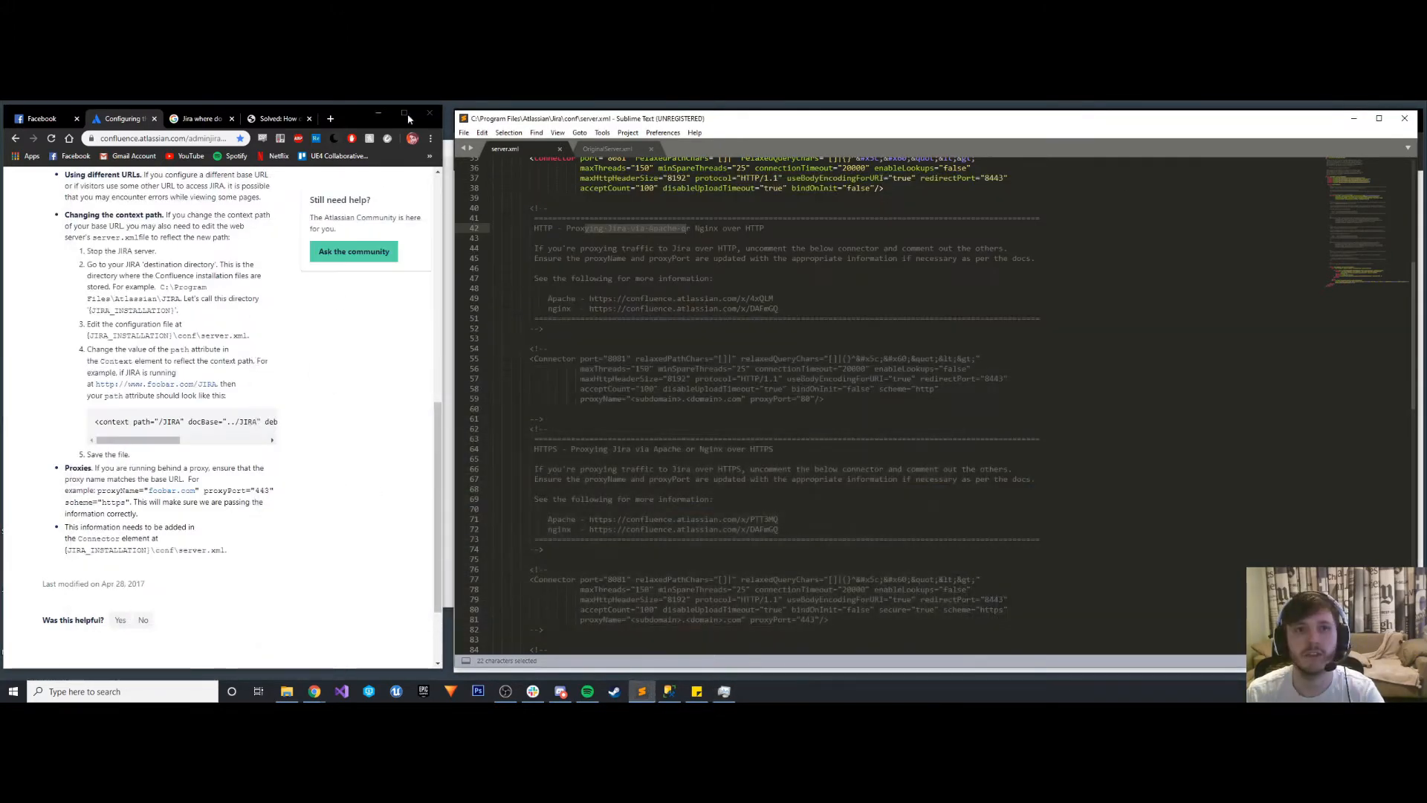
# - Maximize the browser, search the web in a new tab for "Jira HTTP proxy", and keep only the article "Configure an outbound proxy for use in Jira server" open
pyautogui.click(403, 113)
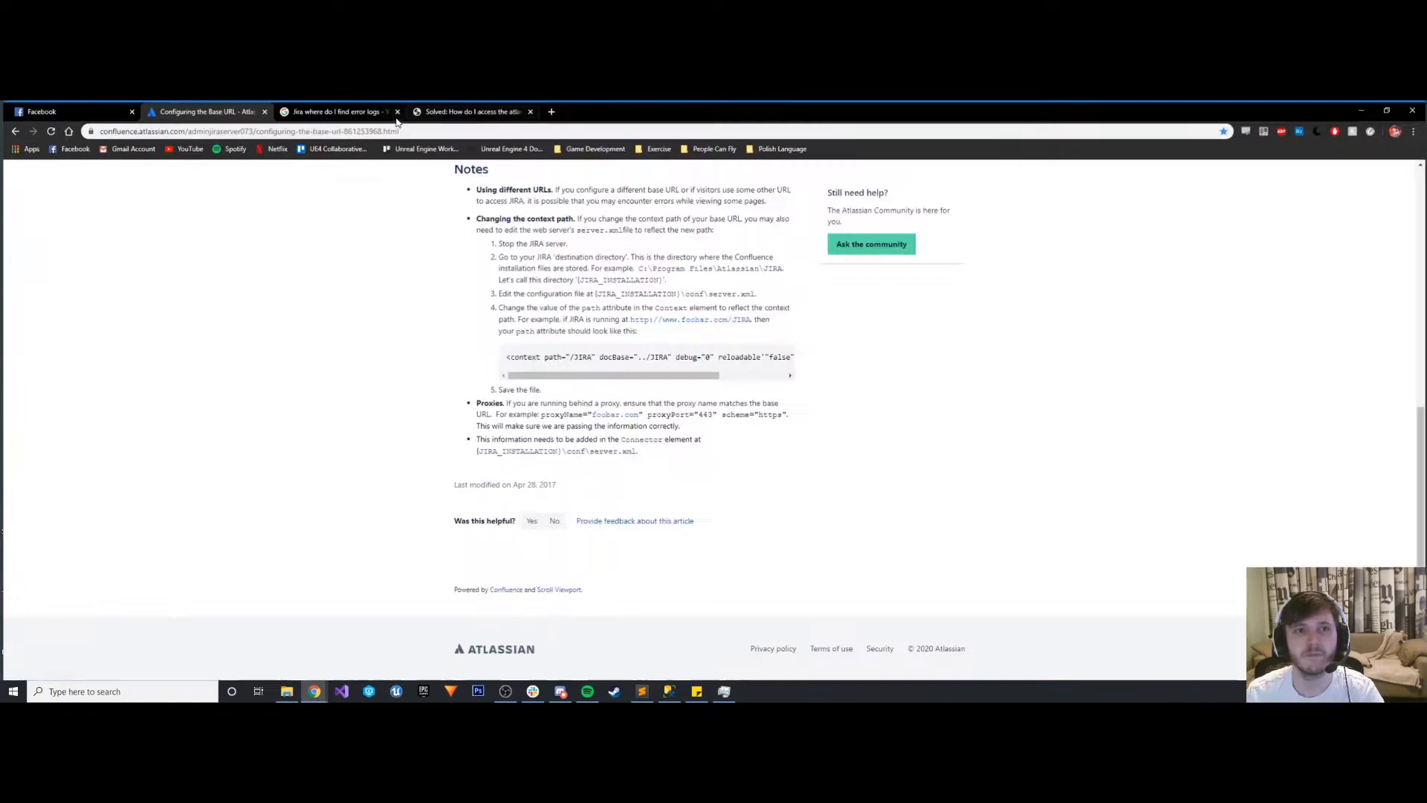
pyautogui.click(550, 109)
pyautogui.write('Jira')
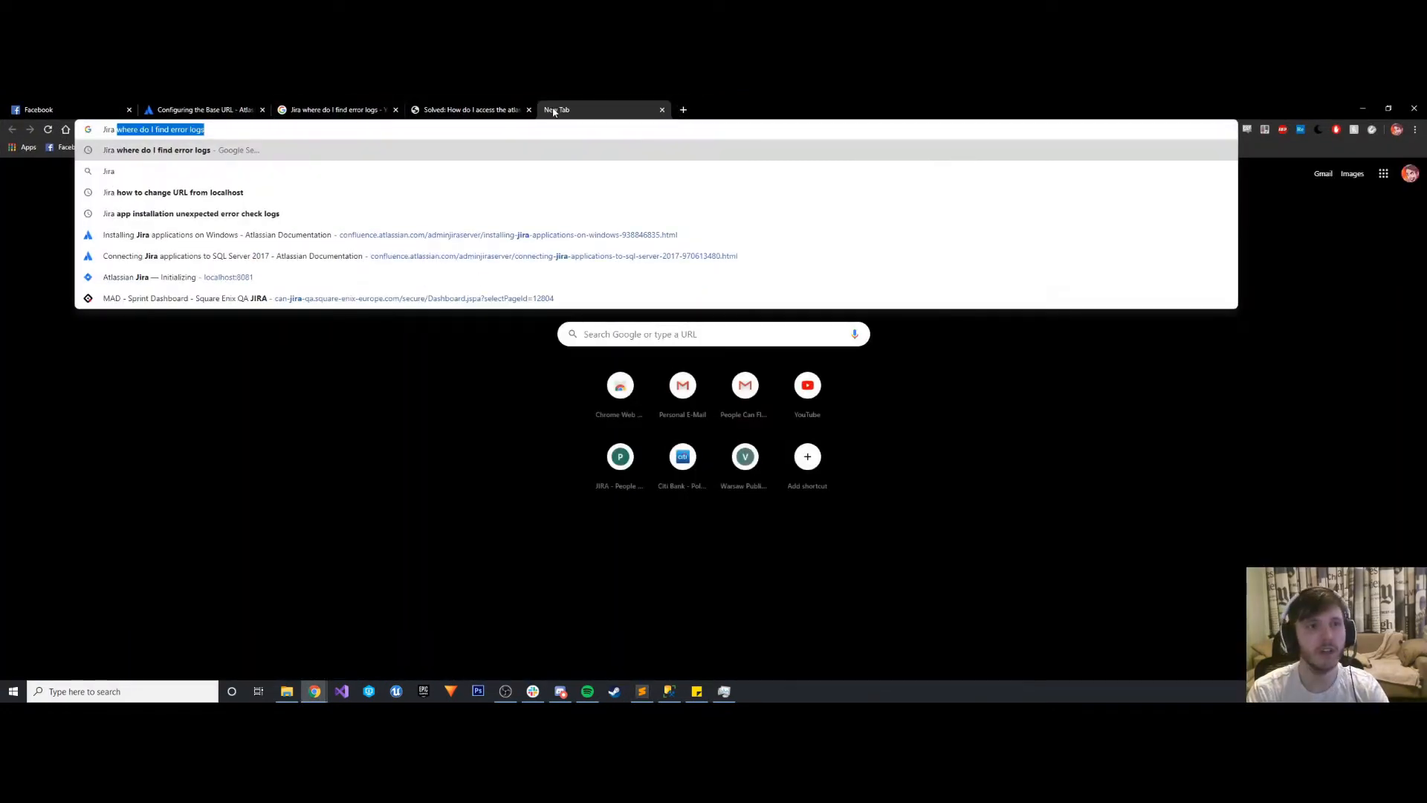
pyautogui.write(' HTTP proxy')
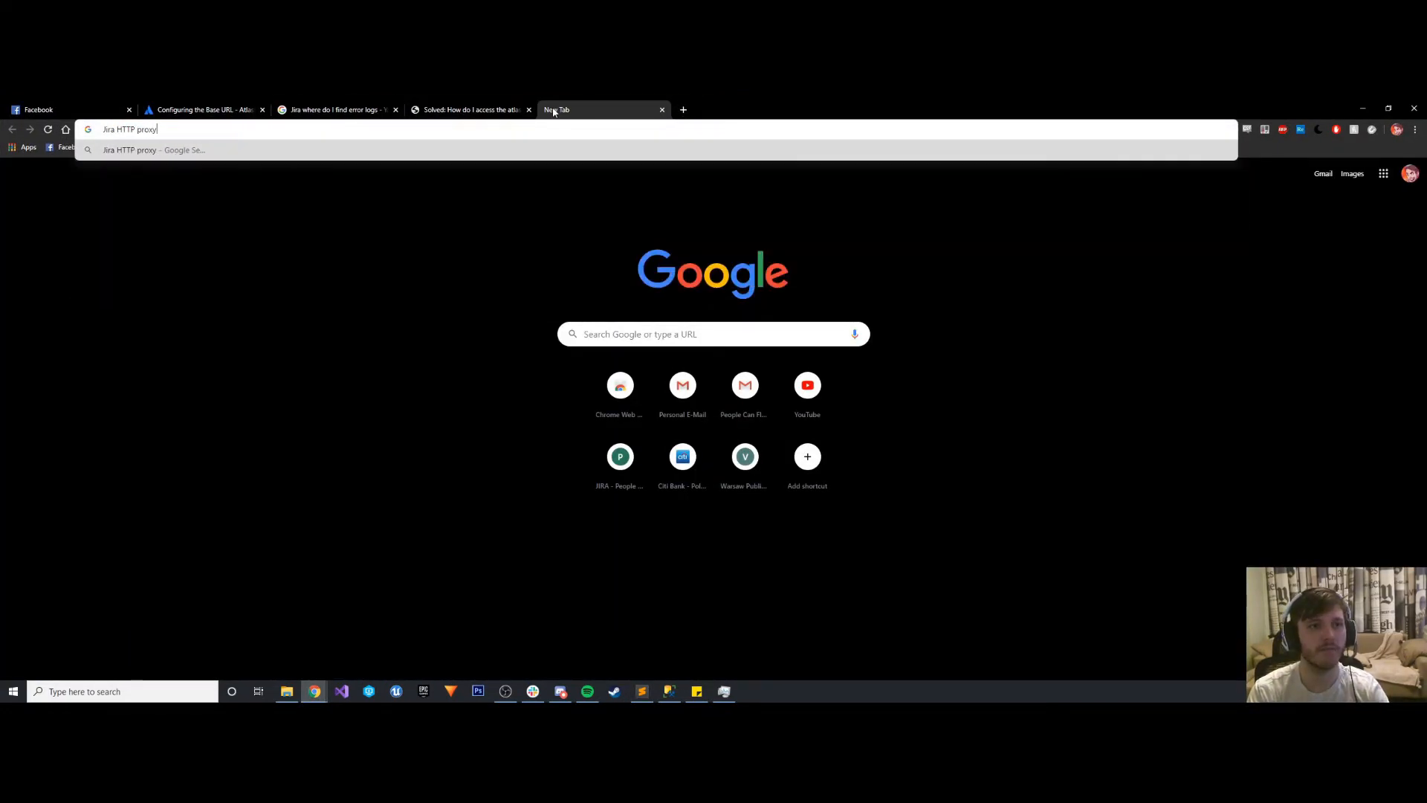
pyautogui.press('Return')
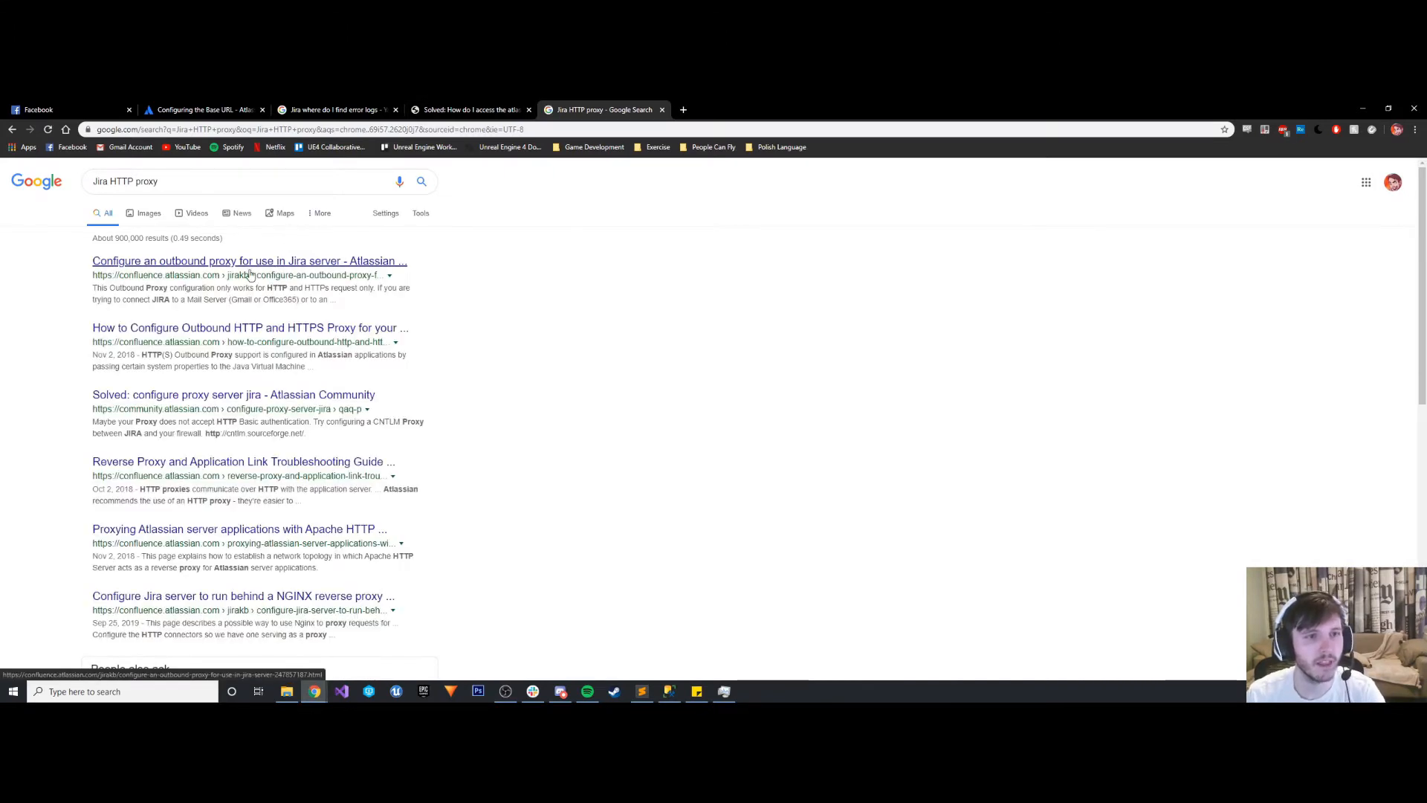
pyautogui.click(250, 269)
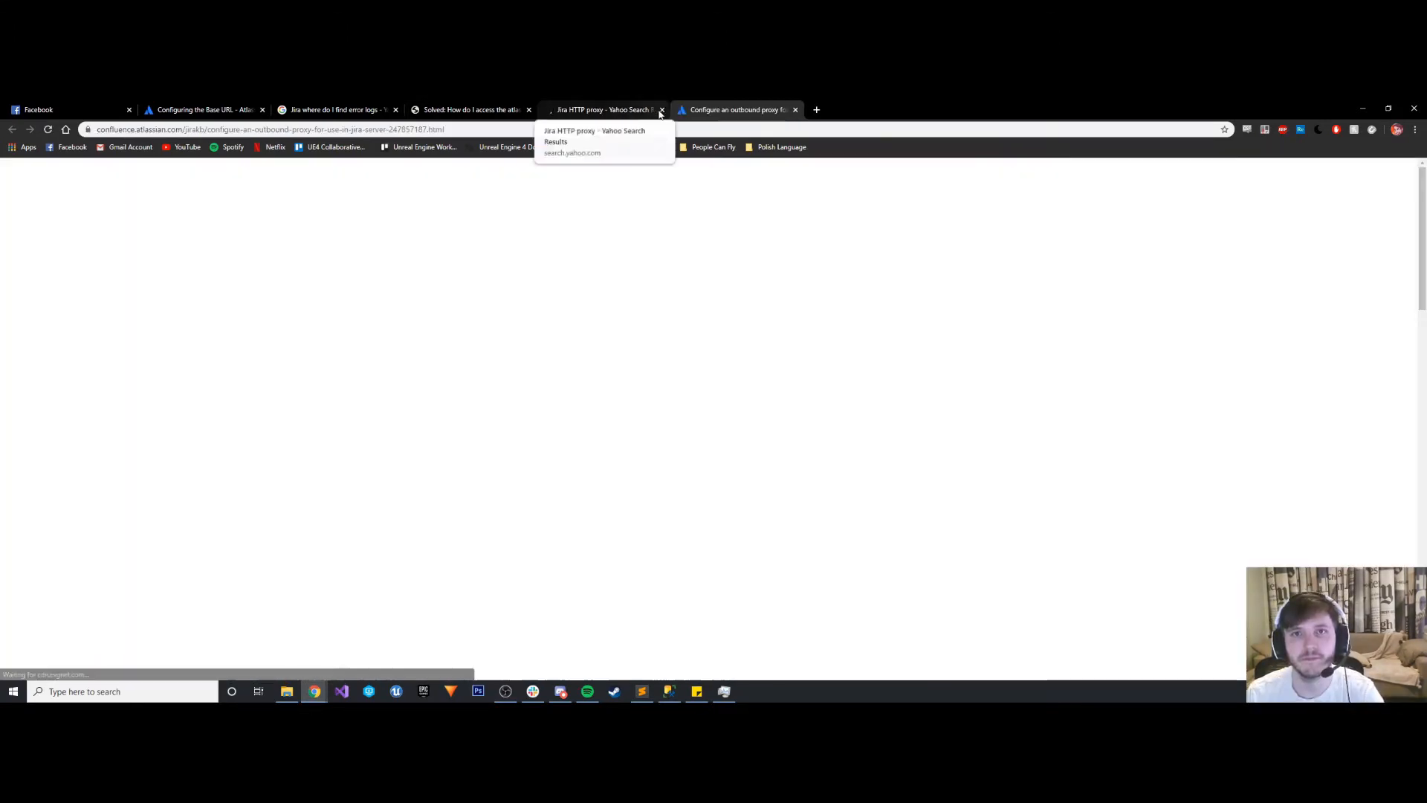
pyautogui.click(662, 109)
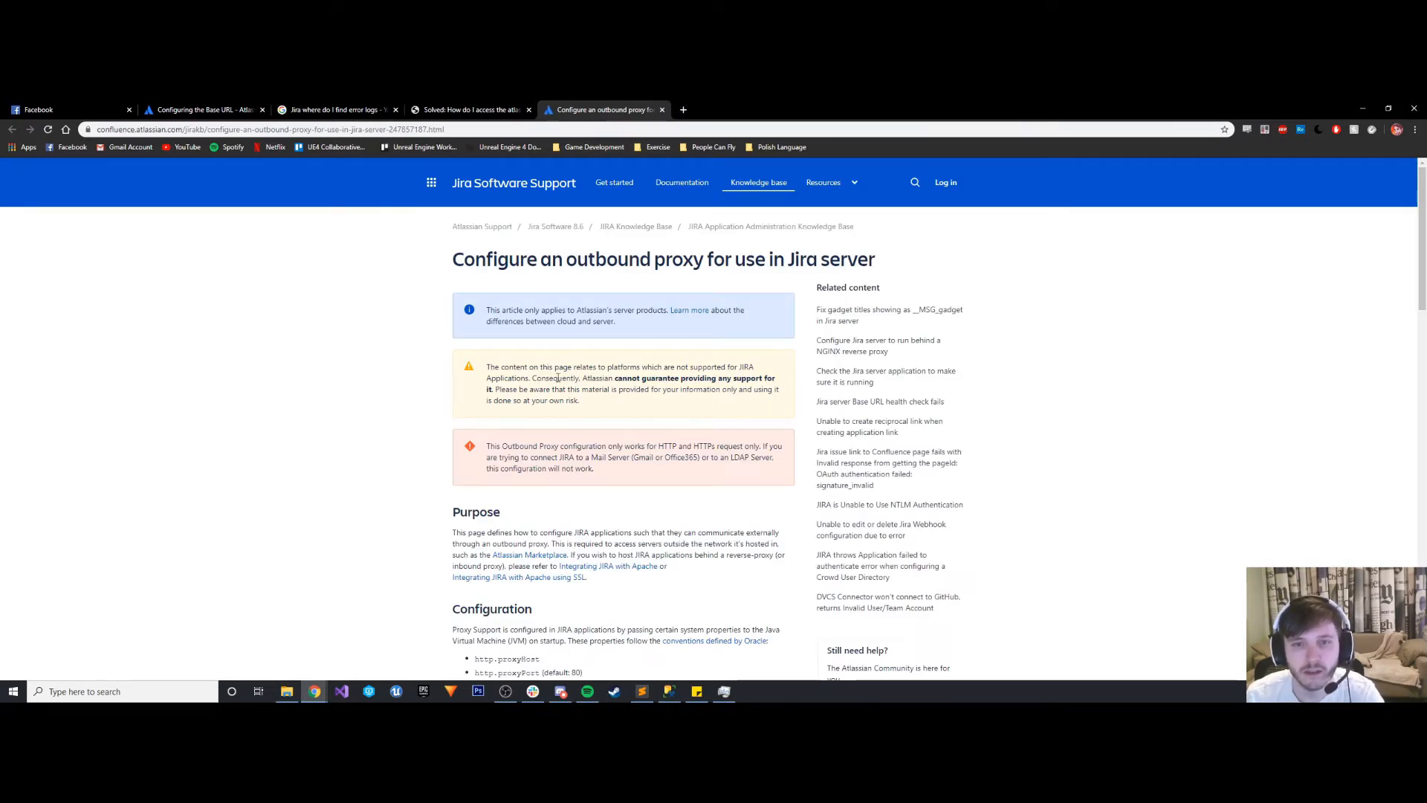
# - Read the outbound proxy article for Jira server, including its Purpose, Configuration and authentication sections
pyautogui.scroll(-2, 591, 374)
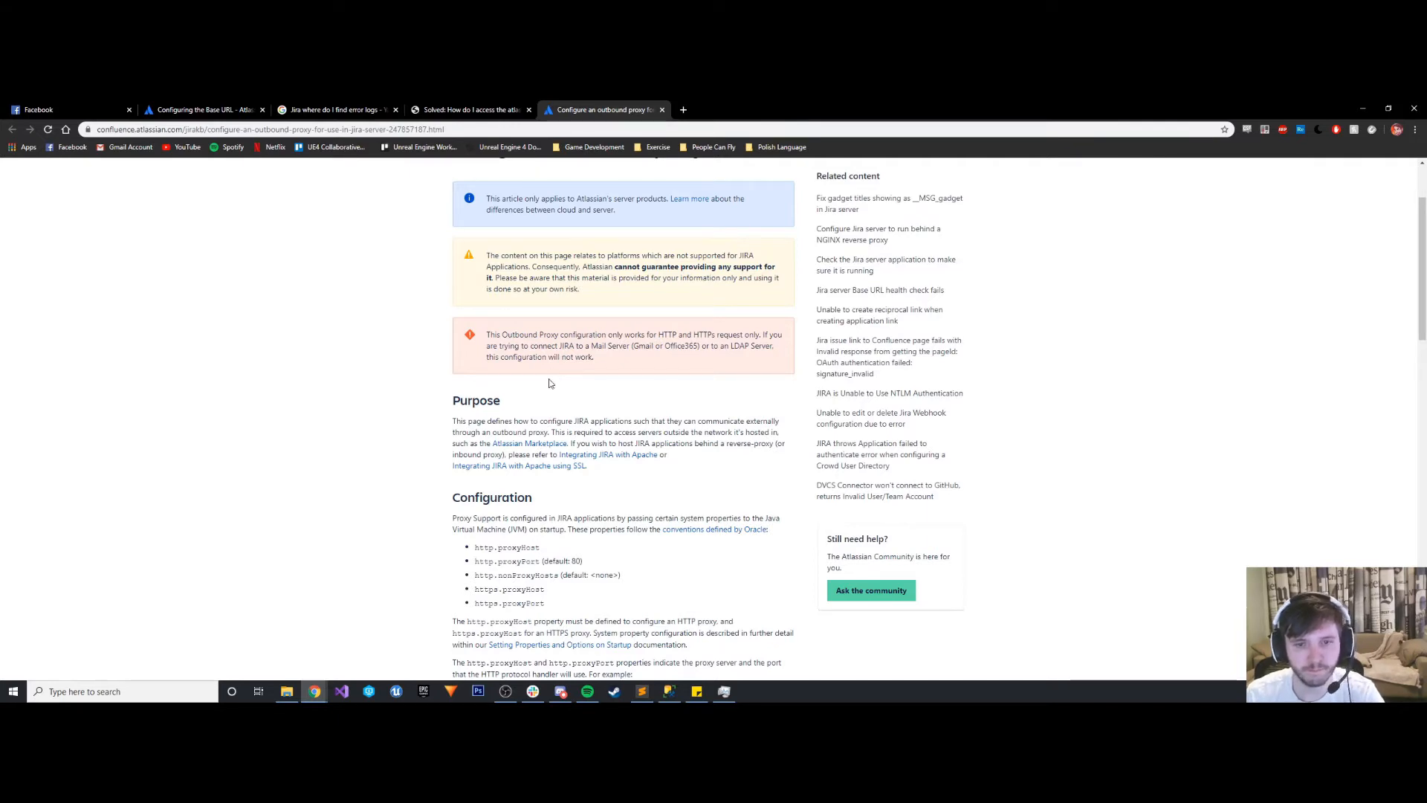
pyautogui.scroll(-2, 546, 379)
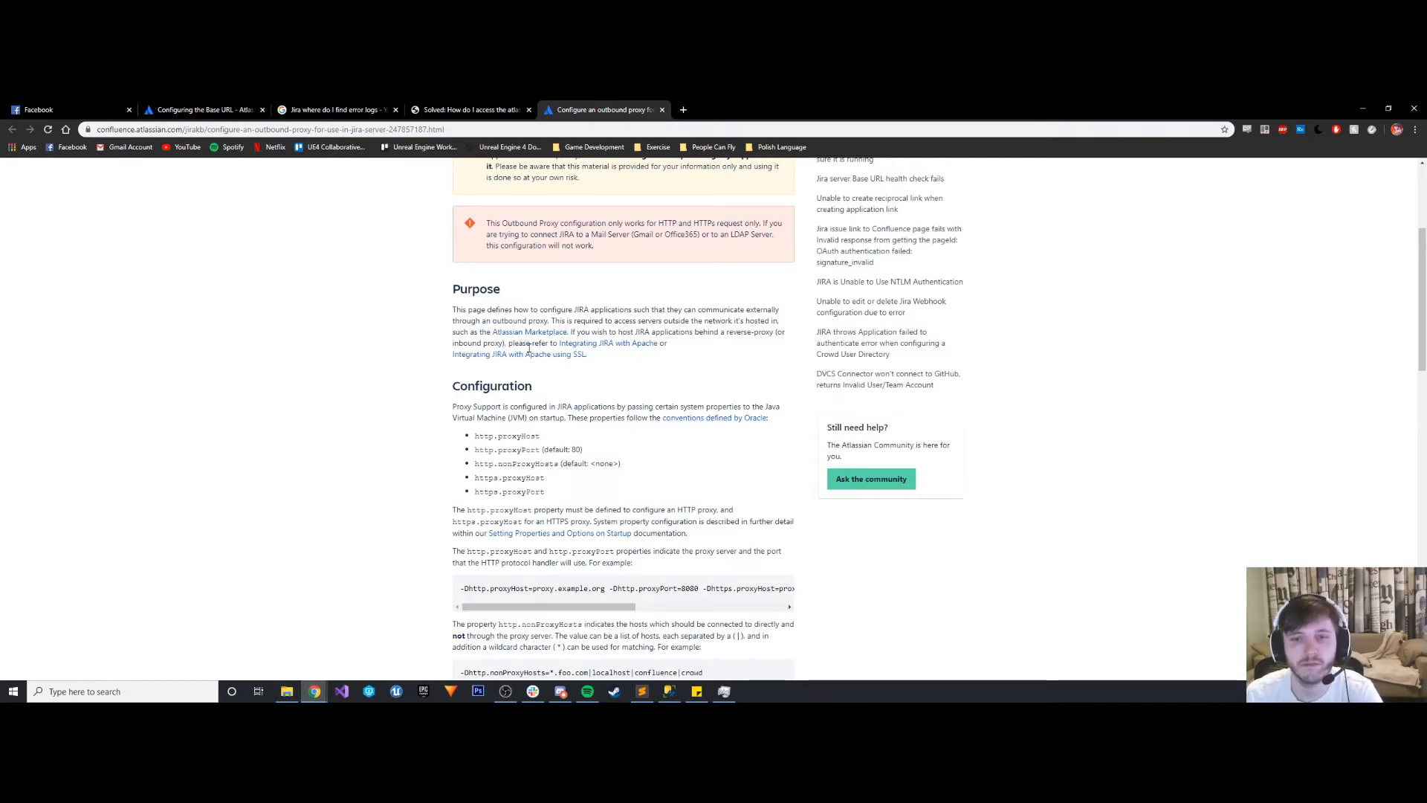
pyautogui.scroll(-7, 529, 350)
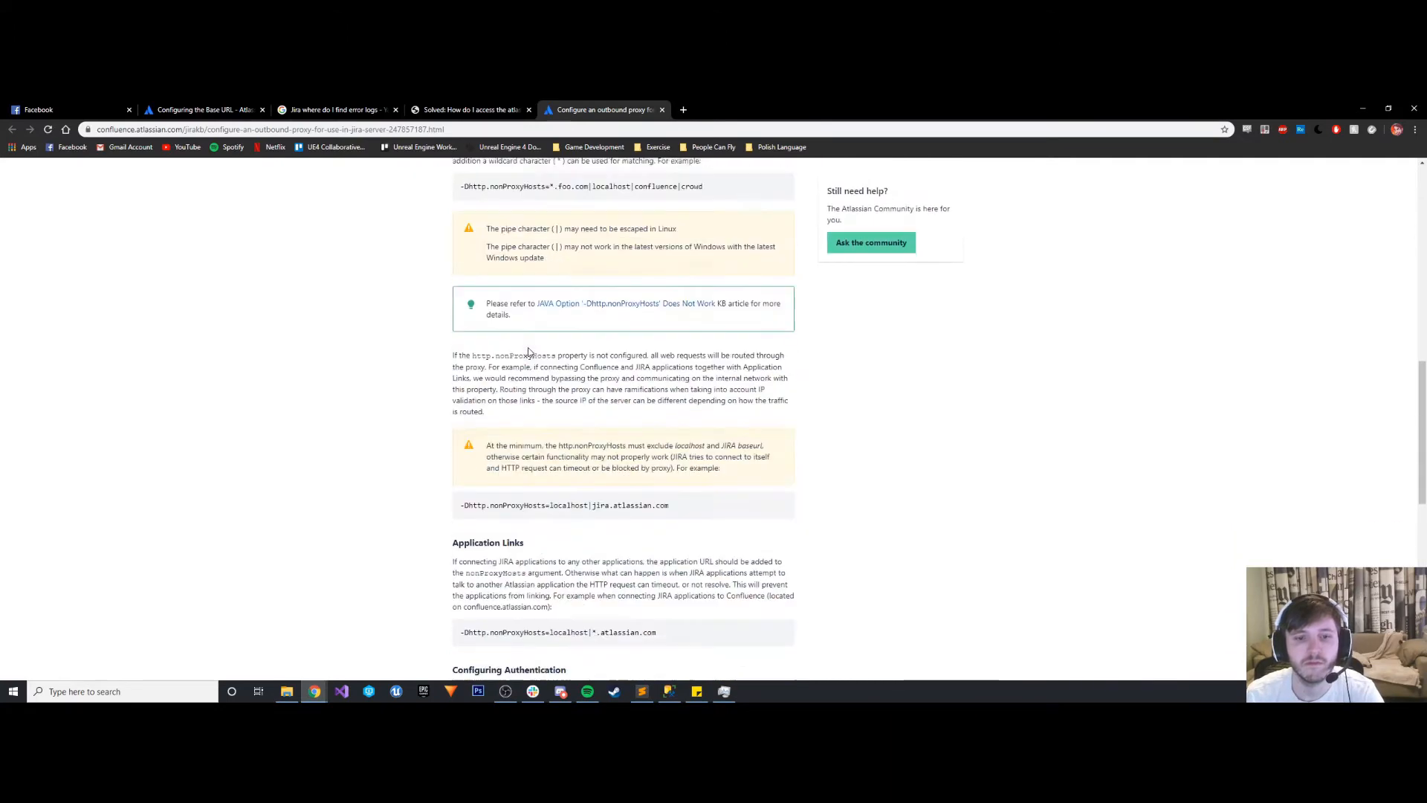
pyautogui.scroll(-6, 529, 349)
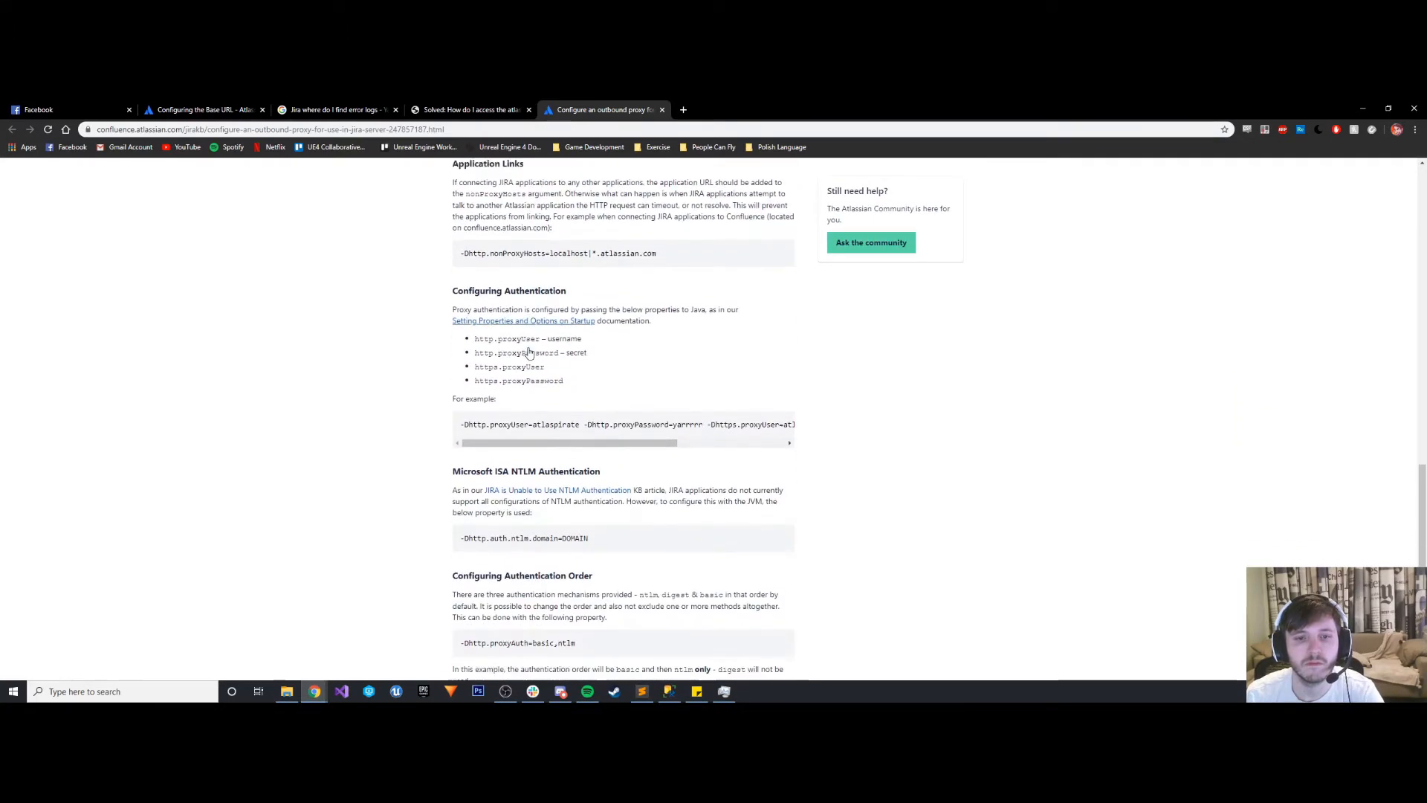
pyautogui.scroll(-2, 529, 352)
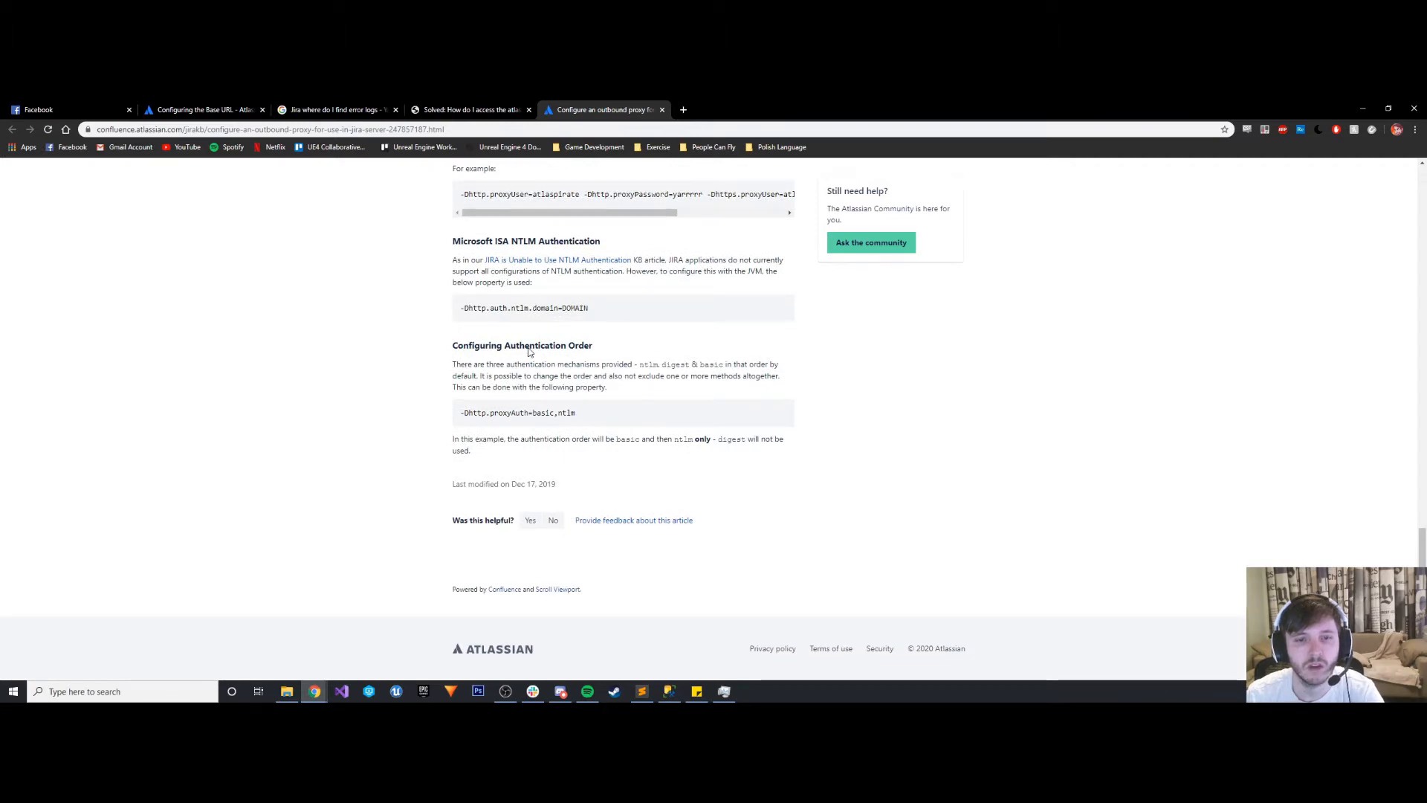
pyautogui.scroll(20, 604, 533)
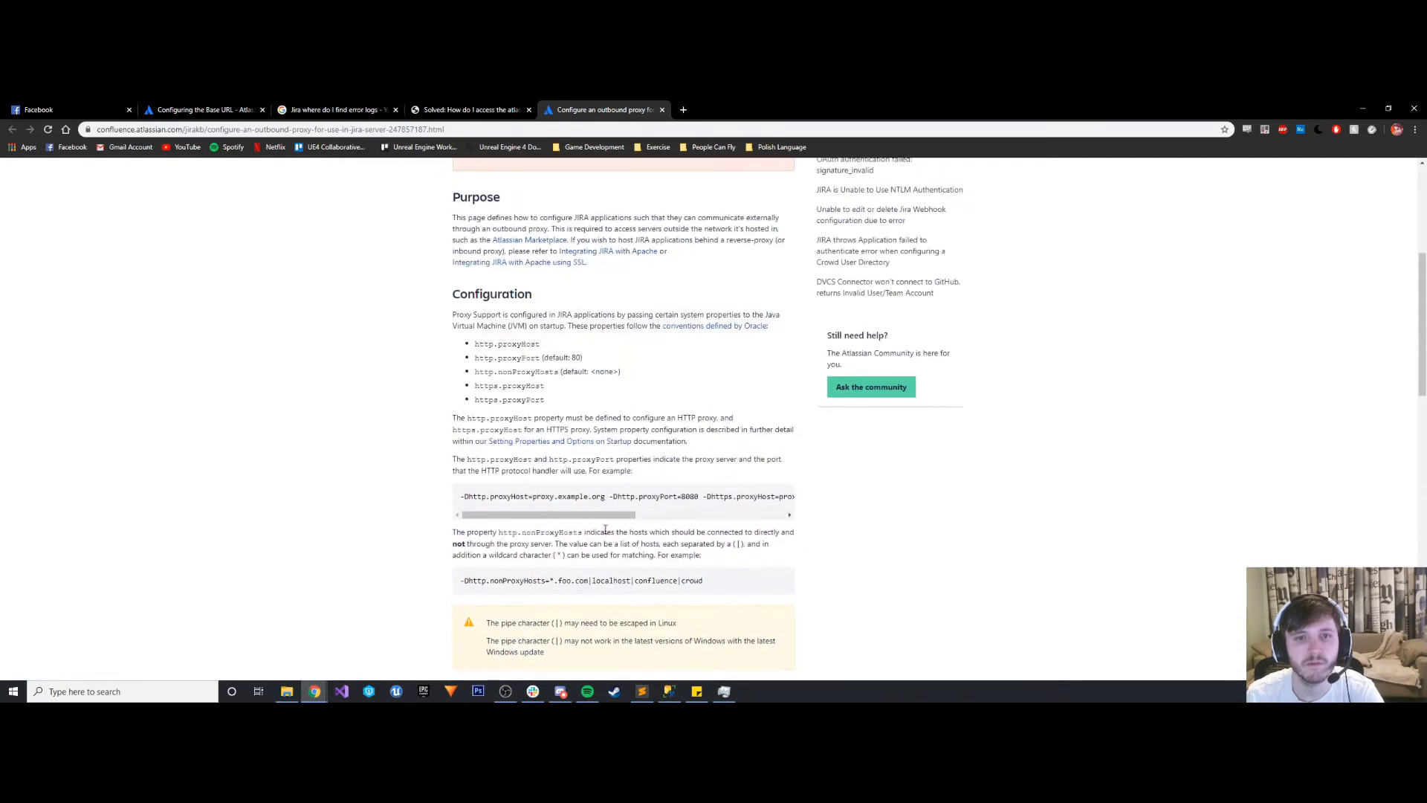
pyautogui.scroll(-3, 604, 533)
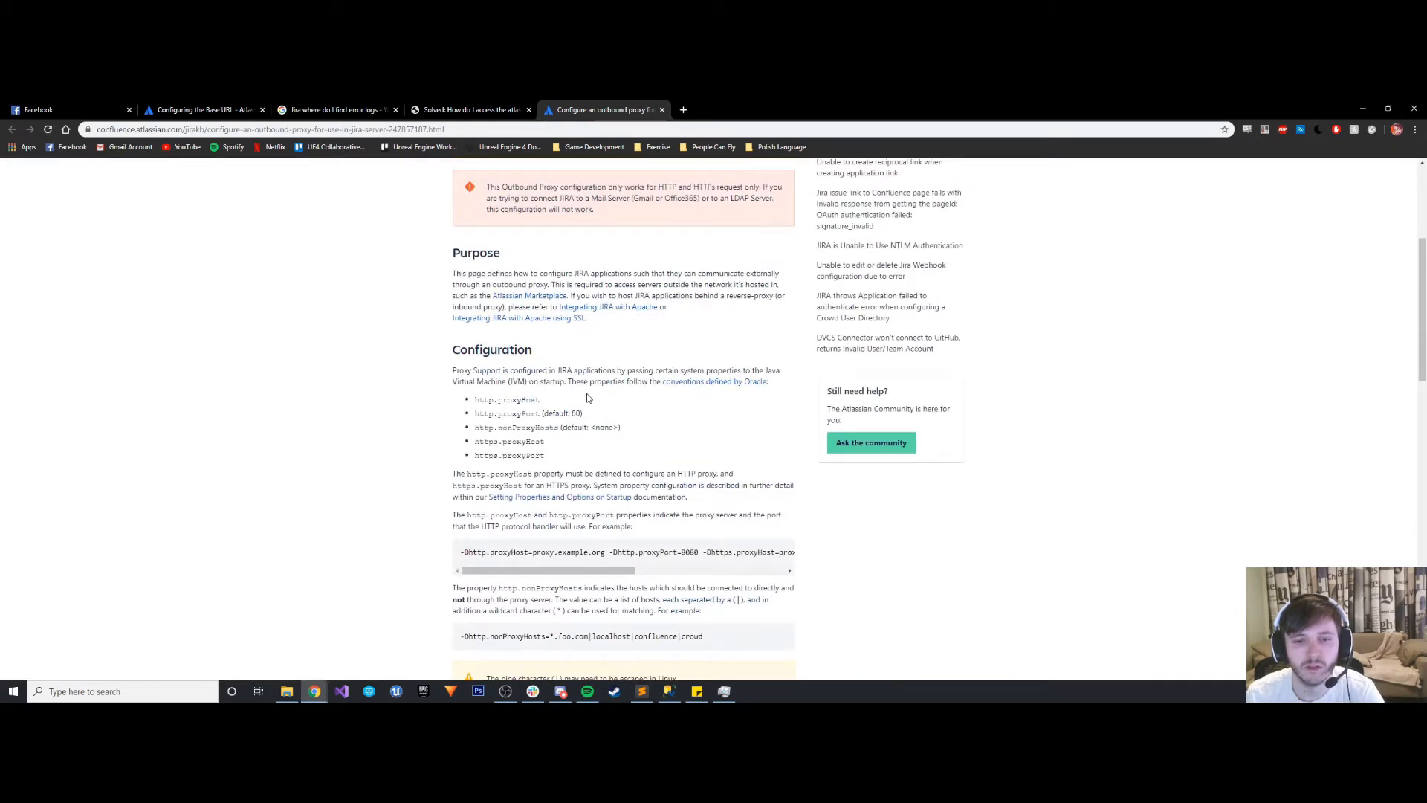
pyautogui.scroll(3, 594, 401)
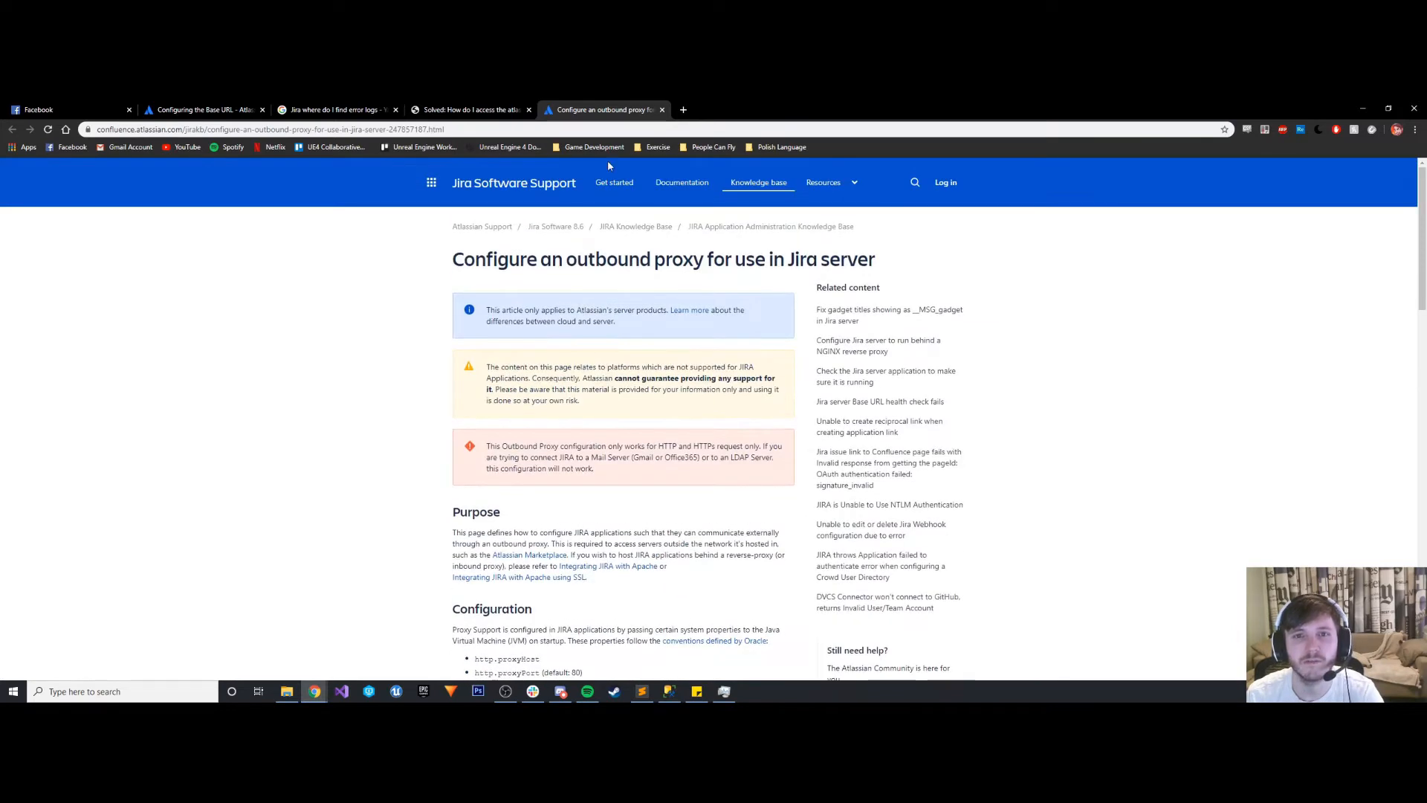
pyautogui.click(468, 109)
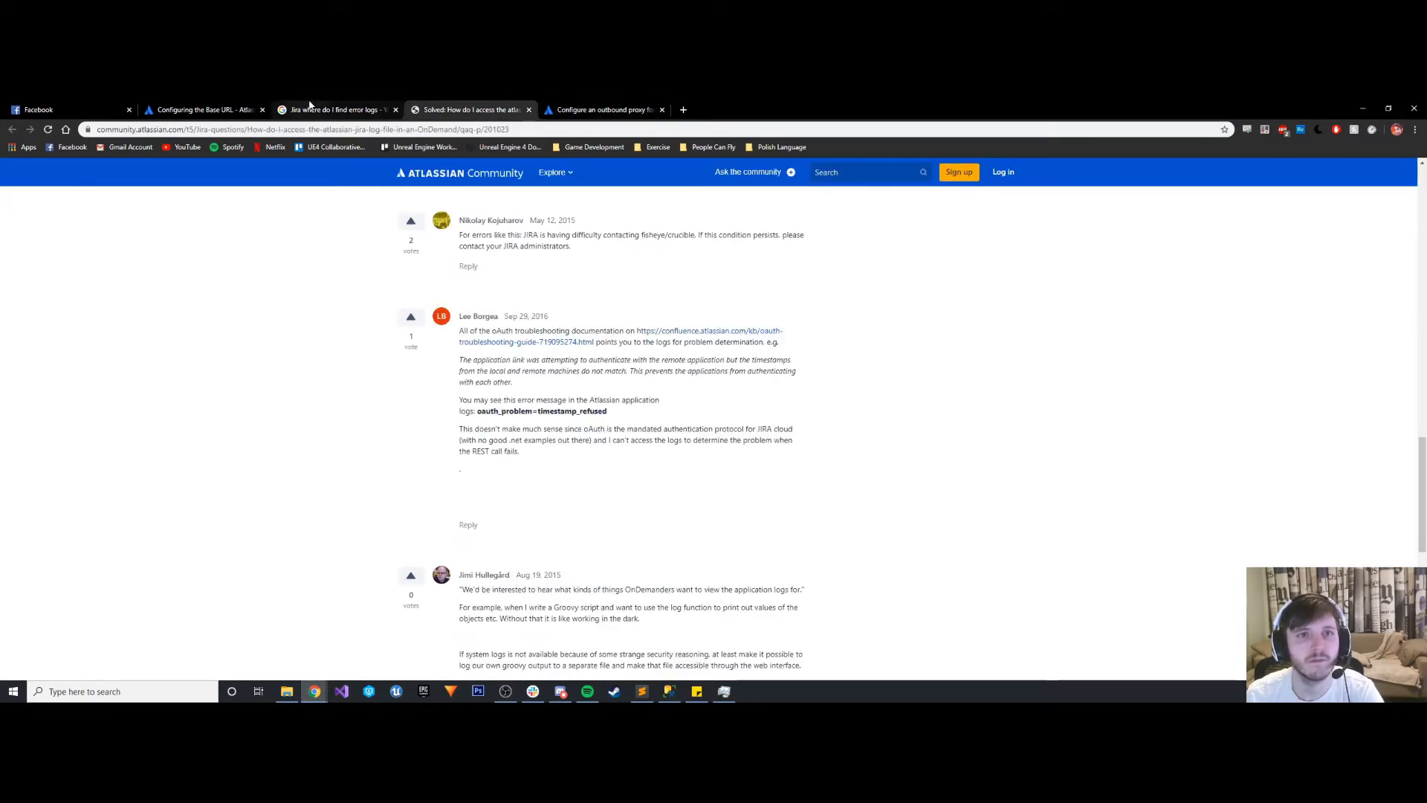
pyautogui.click(604, 109)
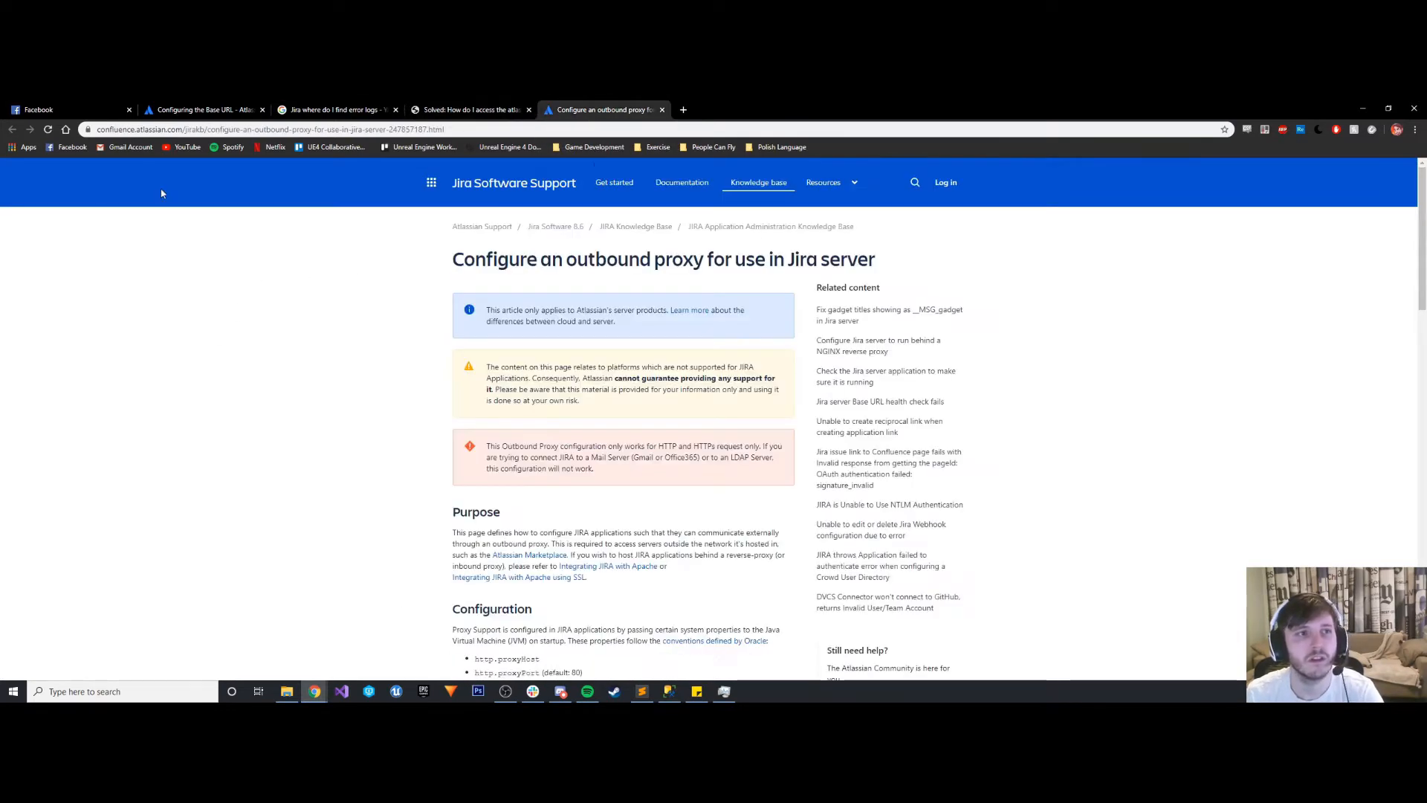
# - Search the web for "Jira how to set up HTTP proxy" and open "How to Configure Outbound HTTP and HTTPS Proxy for your Atlassian application" in its own tab
pyautogui.click(295, 129)
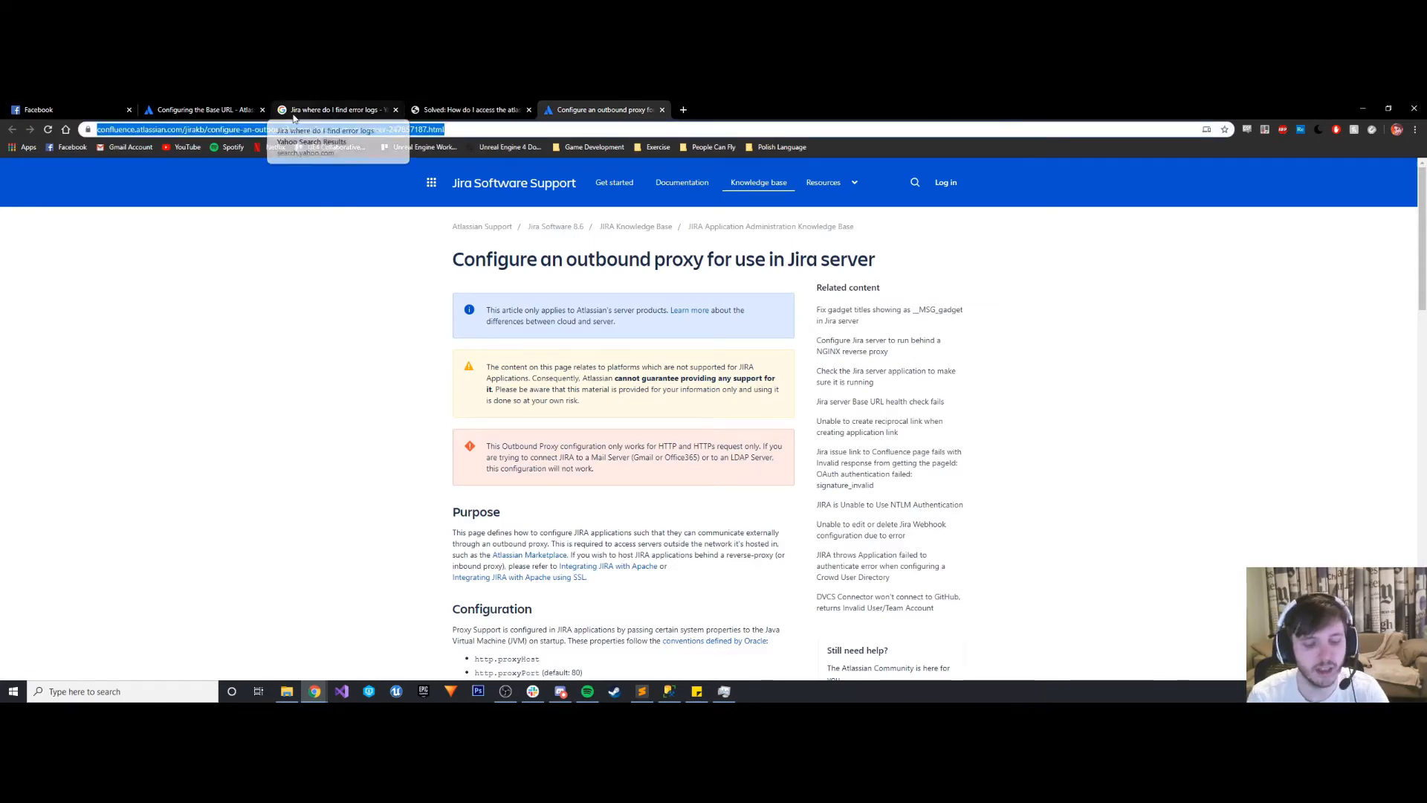
pyautogui.write('Jira')
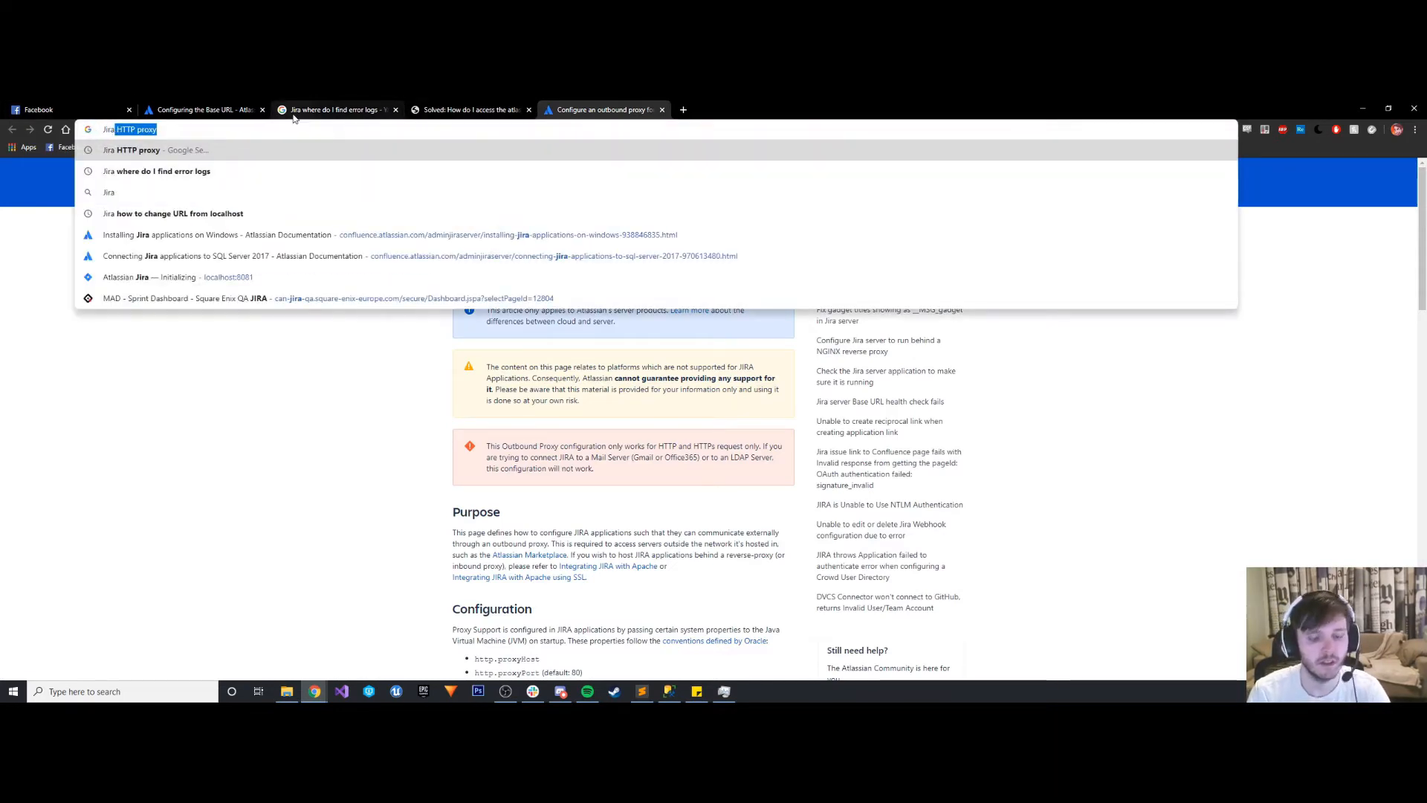
pyautogui.write(' how to set up ')
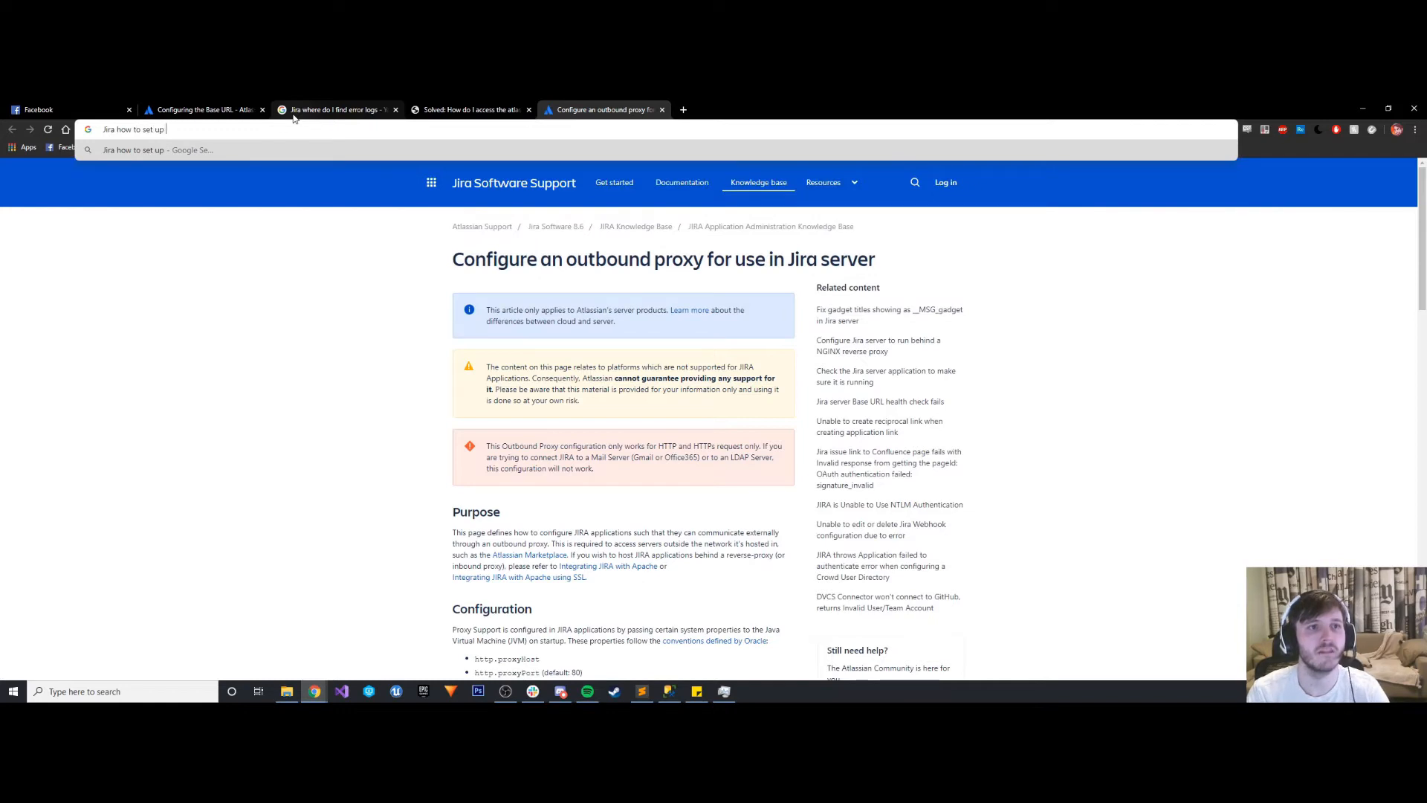
pyautogui.write('HTTP proxy')
pyautogui.press('Return')
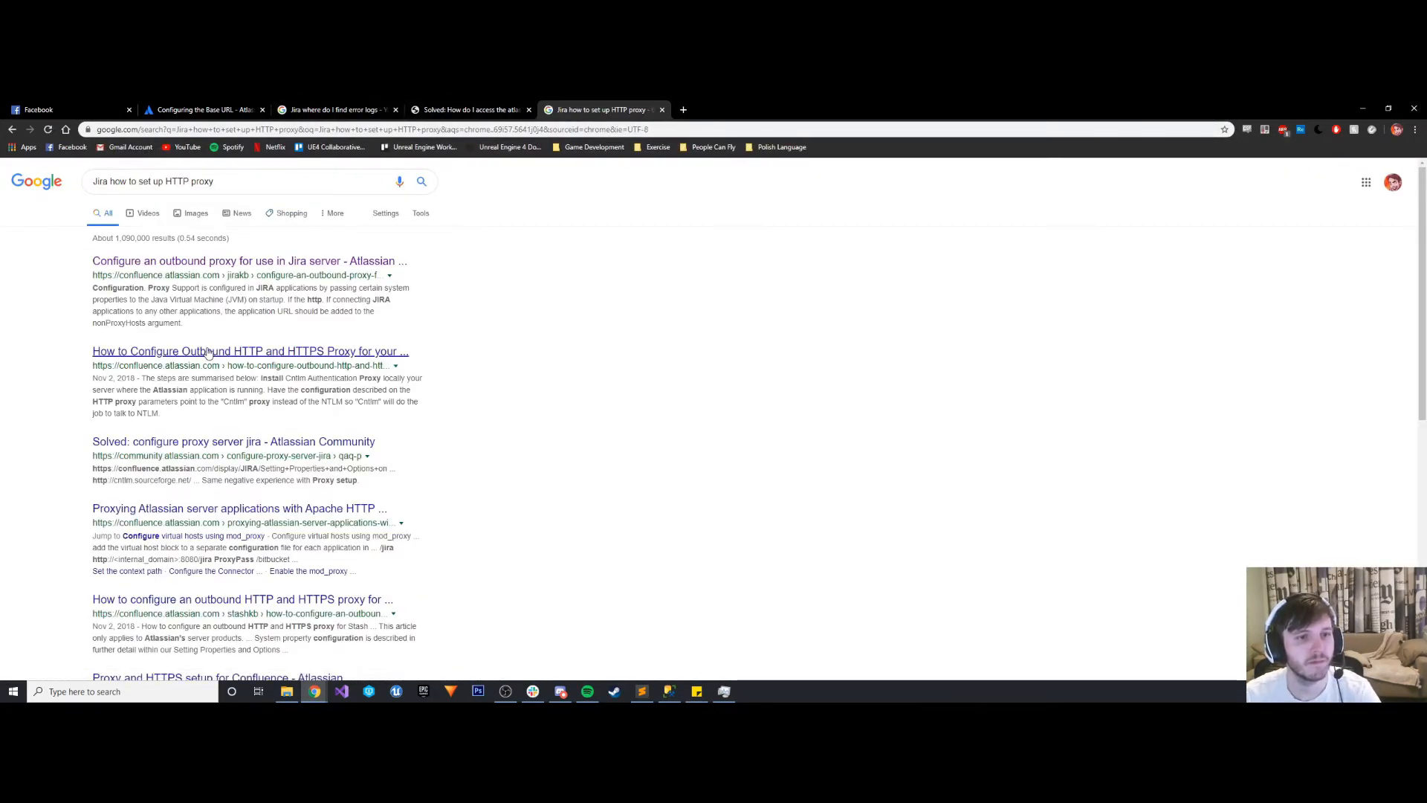
pyautogui.middleClick(209, 352)
pyautogui.hotkey('ctrl', 'Tab')
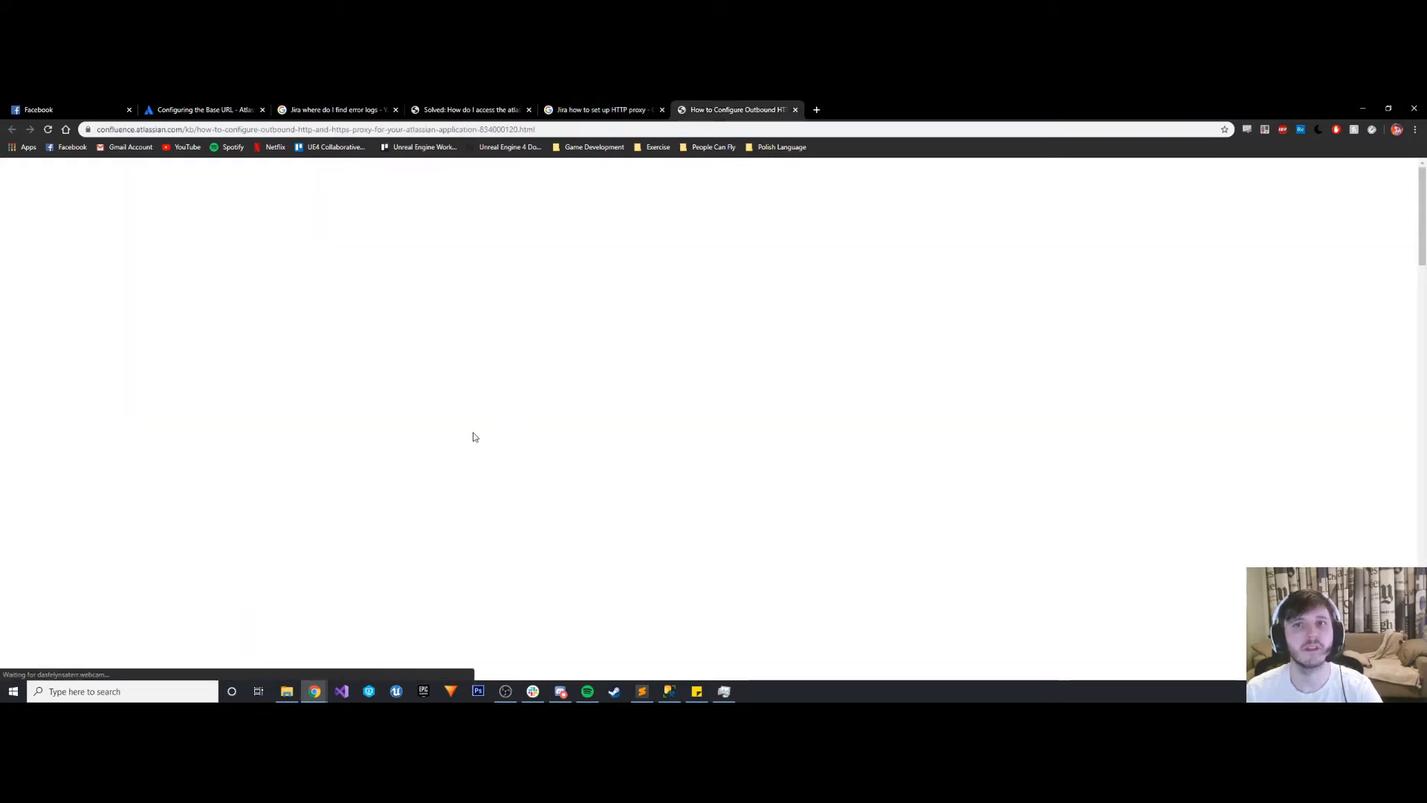
# - Skim the whole outbound HTTP and HTTPS proxy article and return to its beginning
pyautogui.scroll(-6, 425, 395)
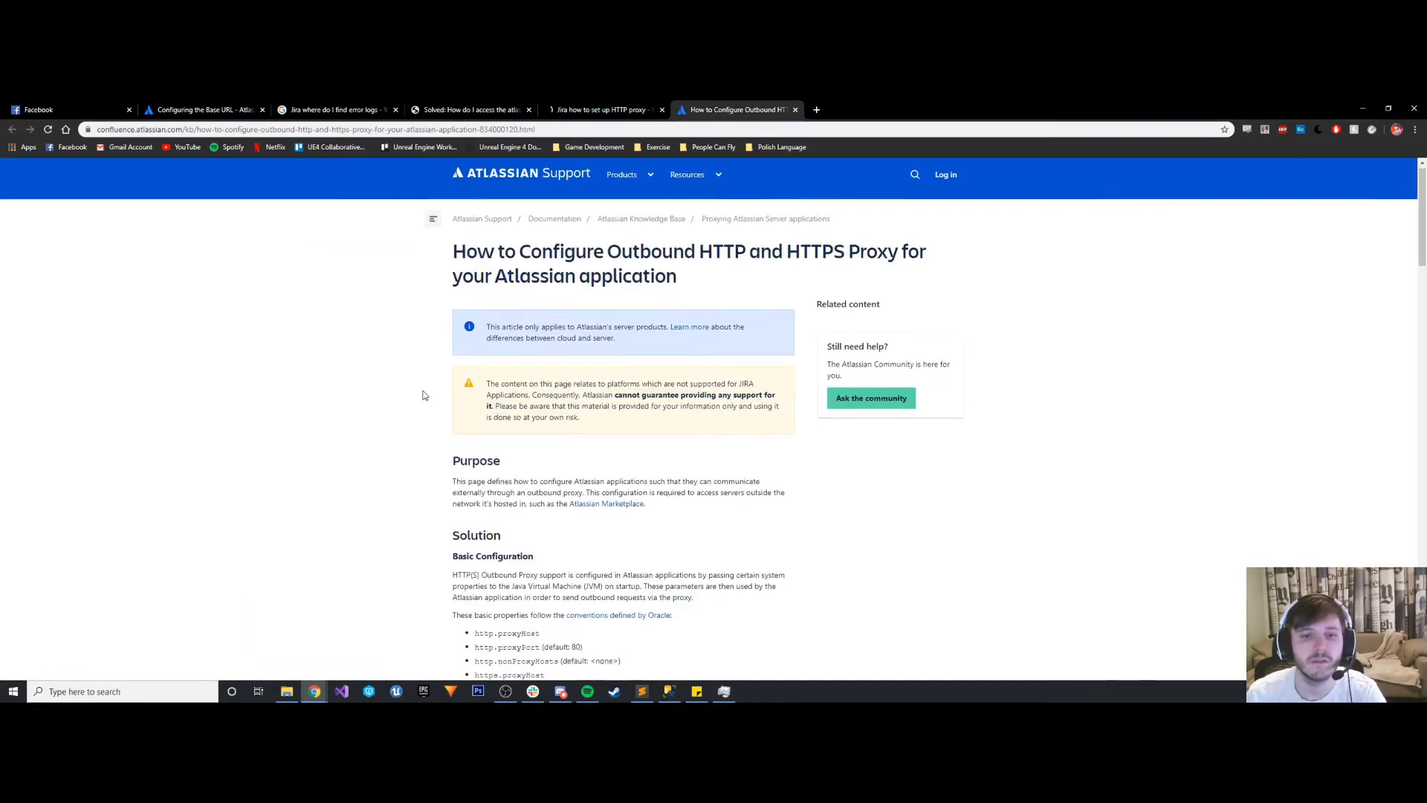
pyautogui.scroll(-4, 425, 390)
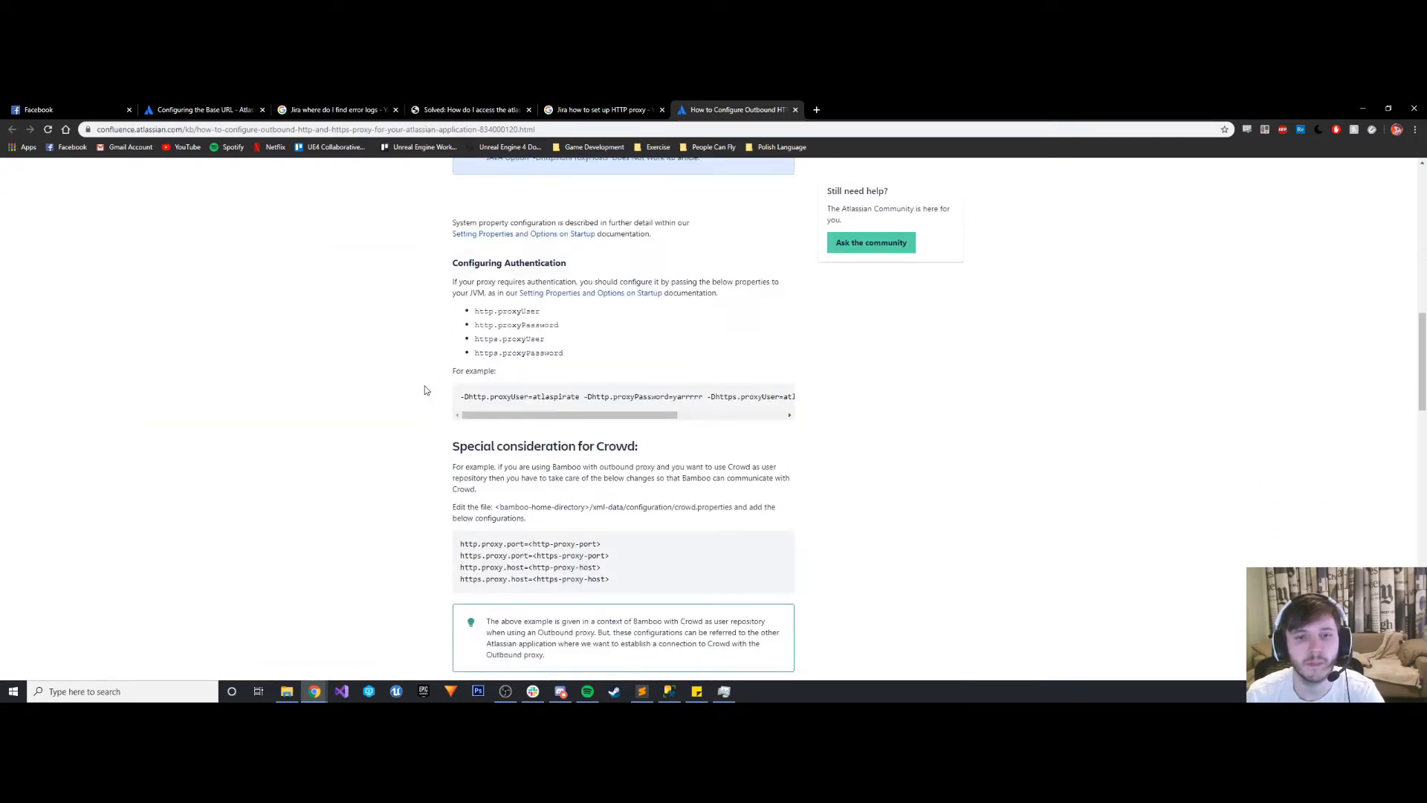
pyautogui.scroll(-4, 425, 390)
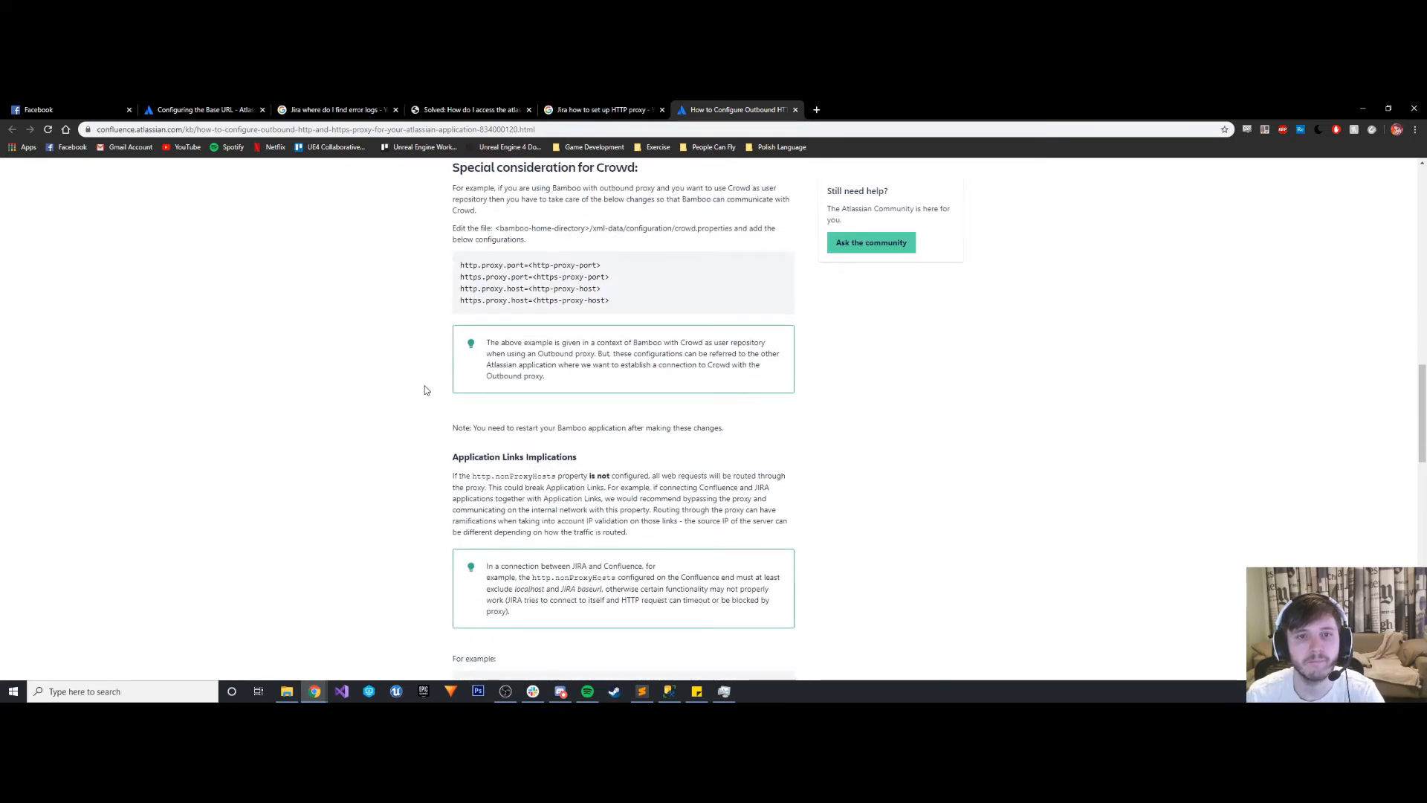
pyautogui.scroll(-5, 426, 390)
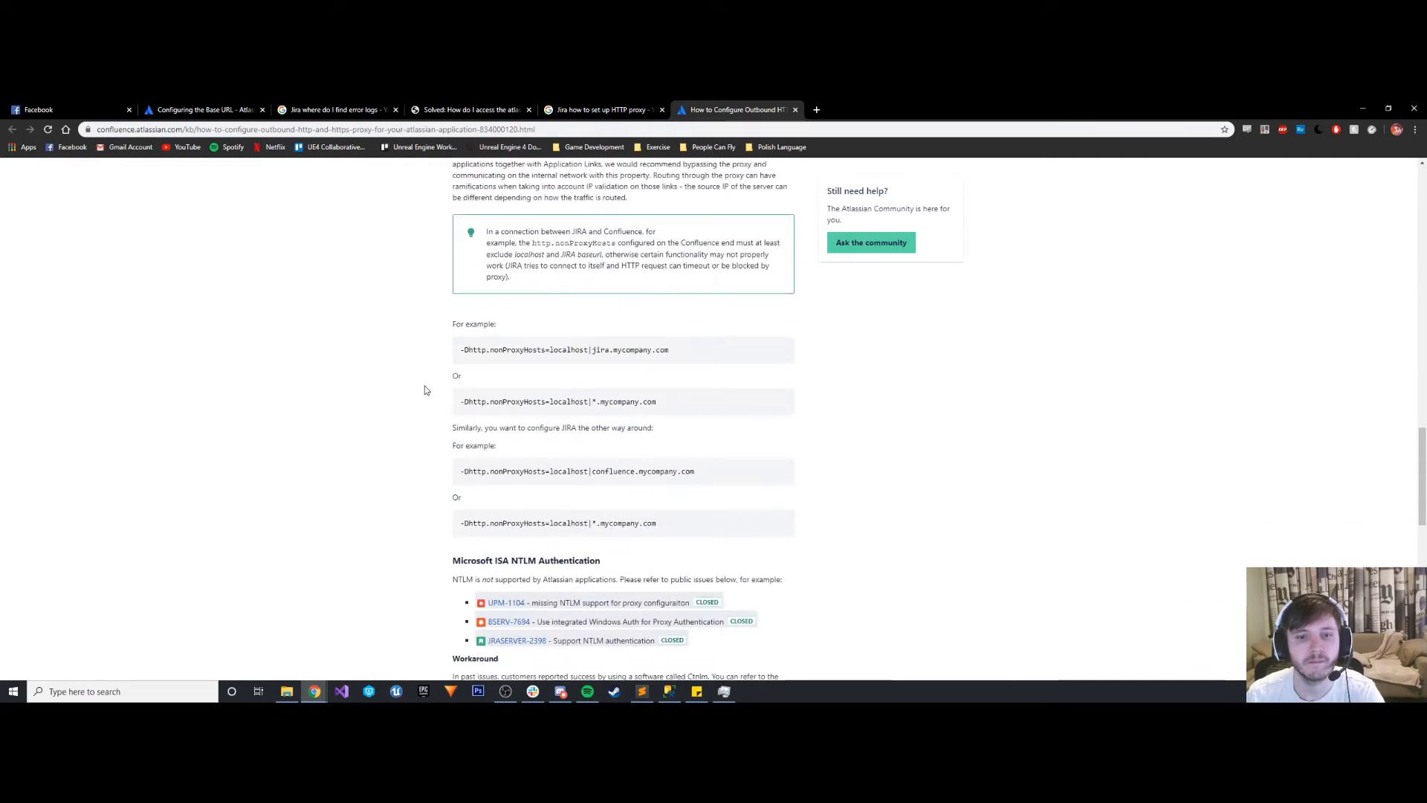
pyautogui.scroll(-12, 426, 391)
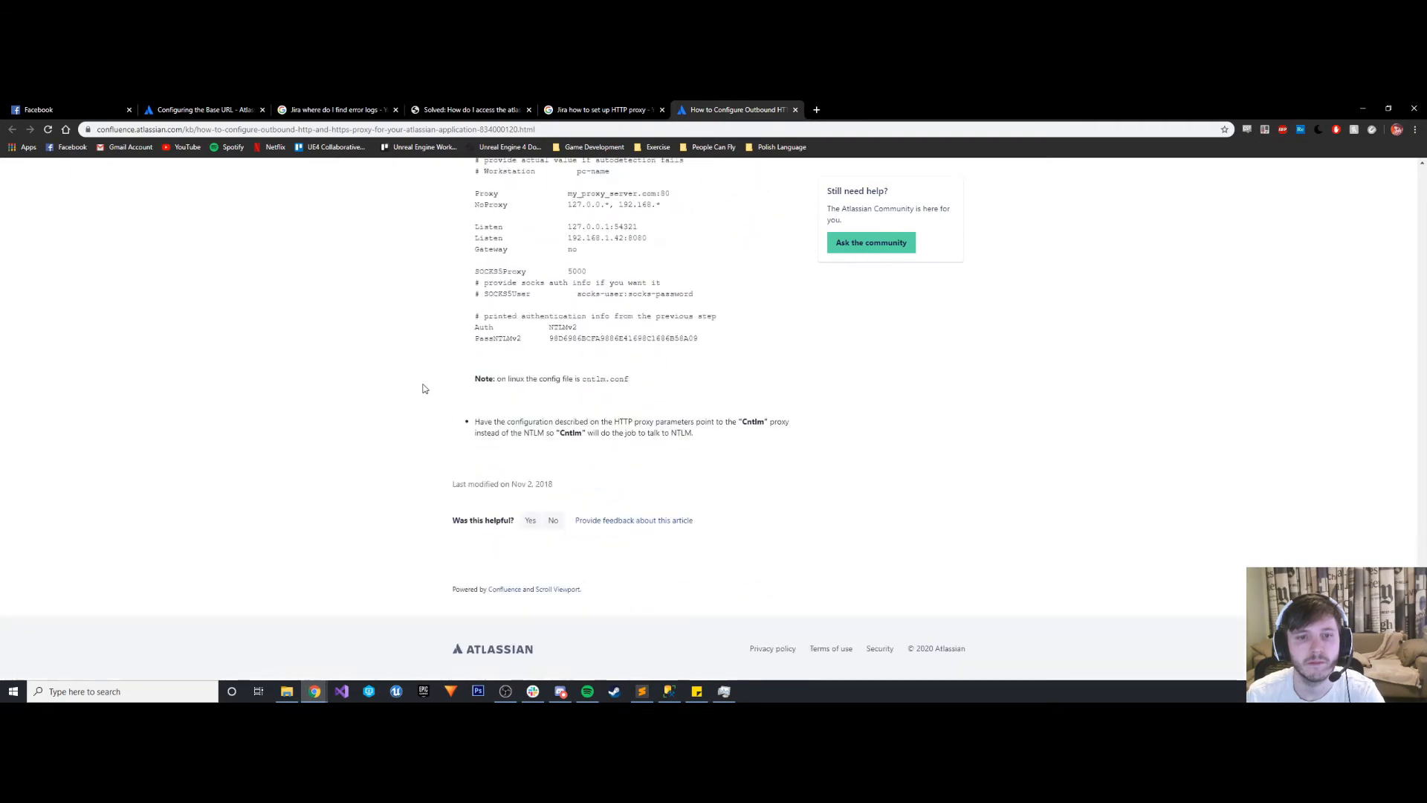
pyautogui.scroll(20, 469, 385)
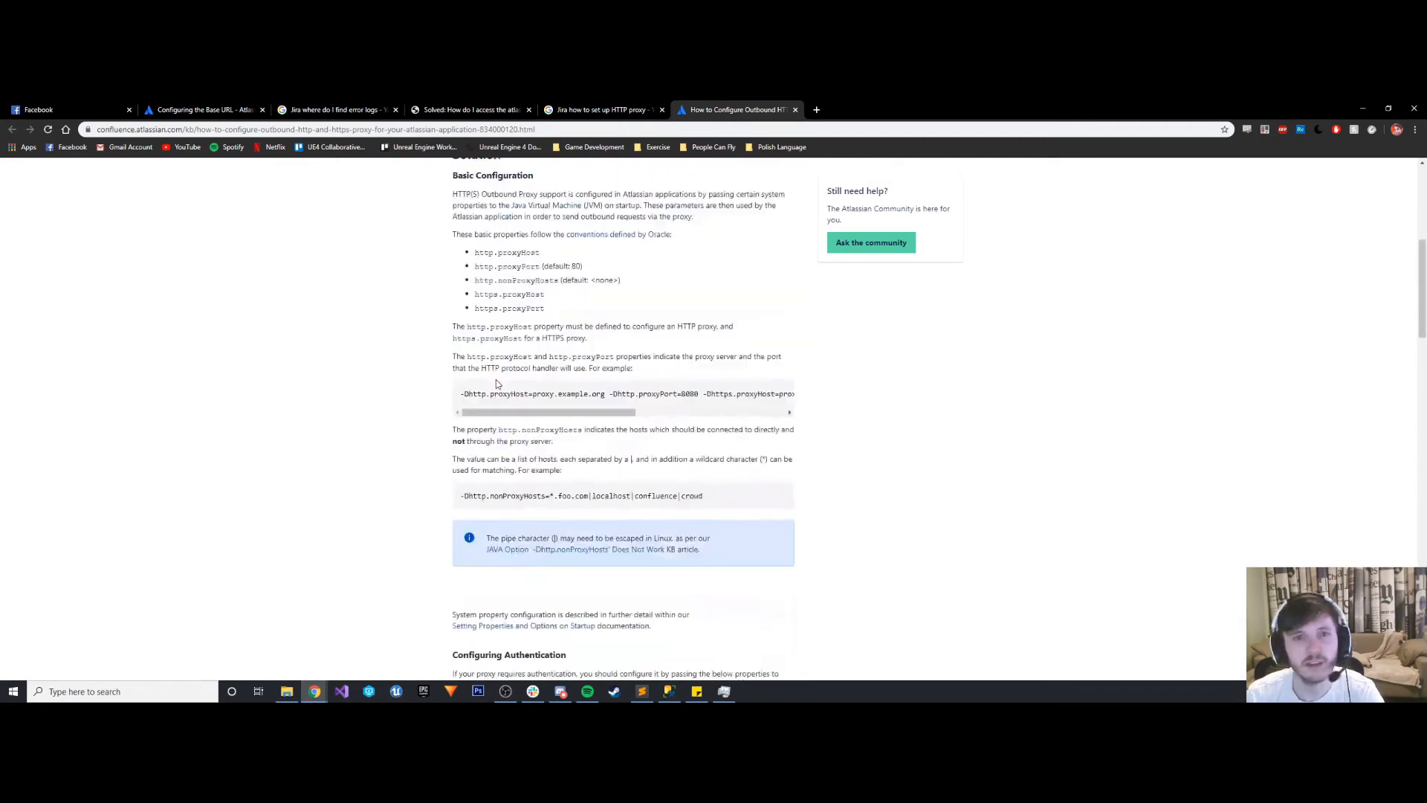
pyautogui.scroll(5, 495, 379)
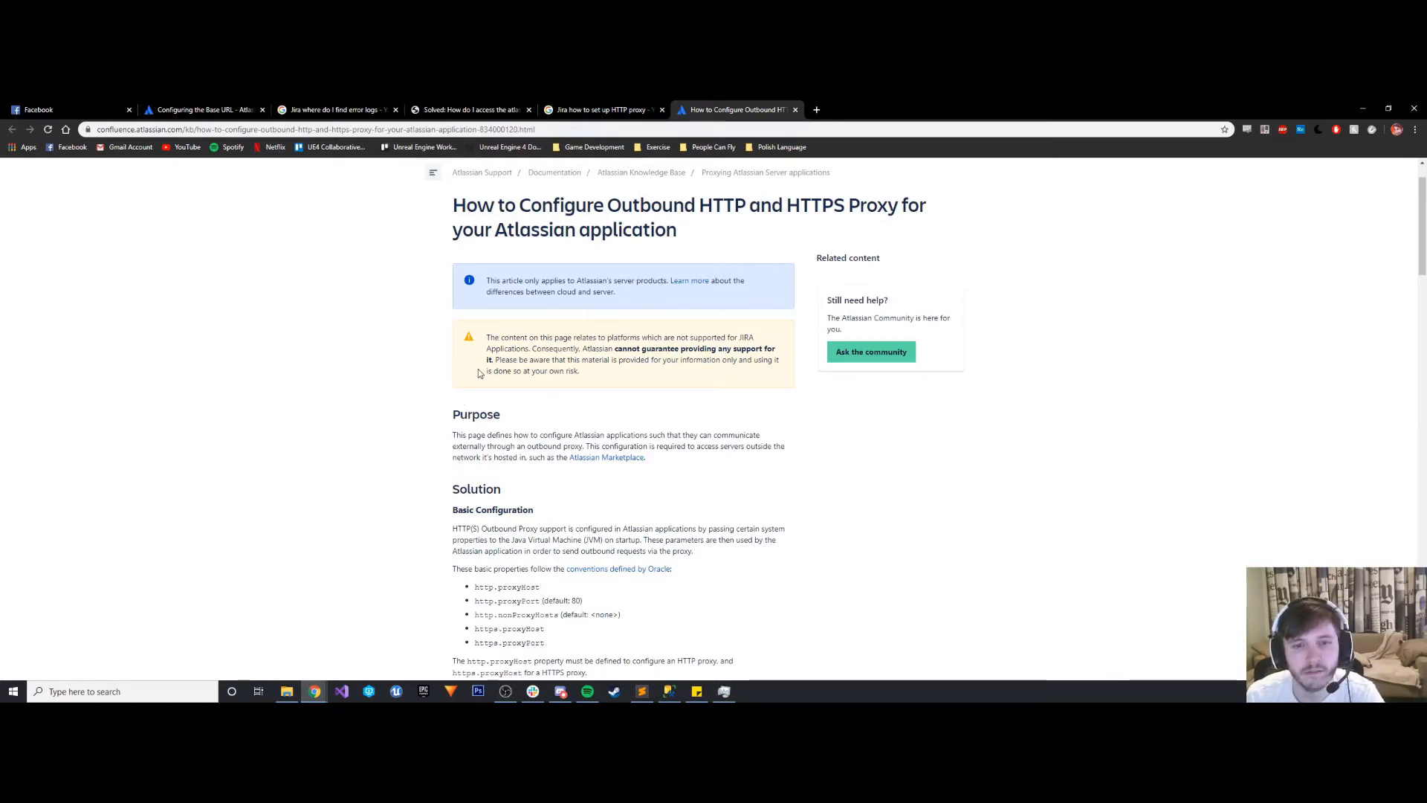
# - Examine the Basic Configuration properties closely, and look through the authentication, Crowd, Application Links and NTLM sections of the article
pyautogui.scroll(-2, 479, 372)
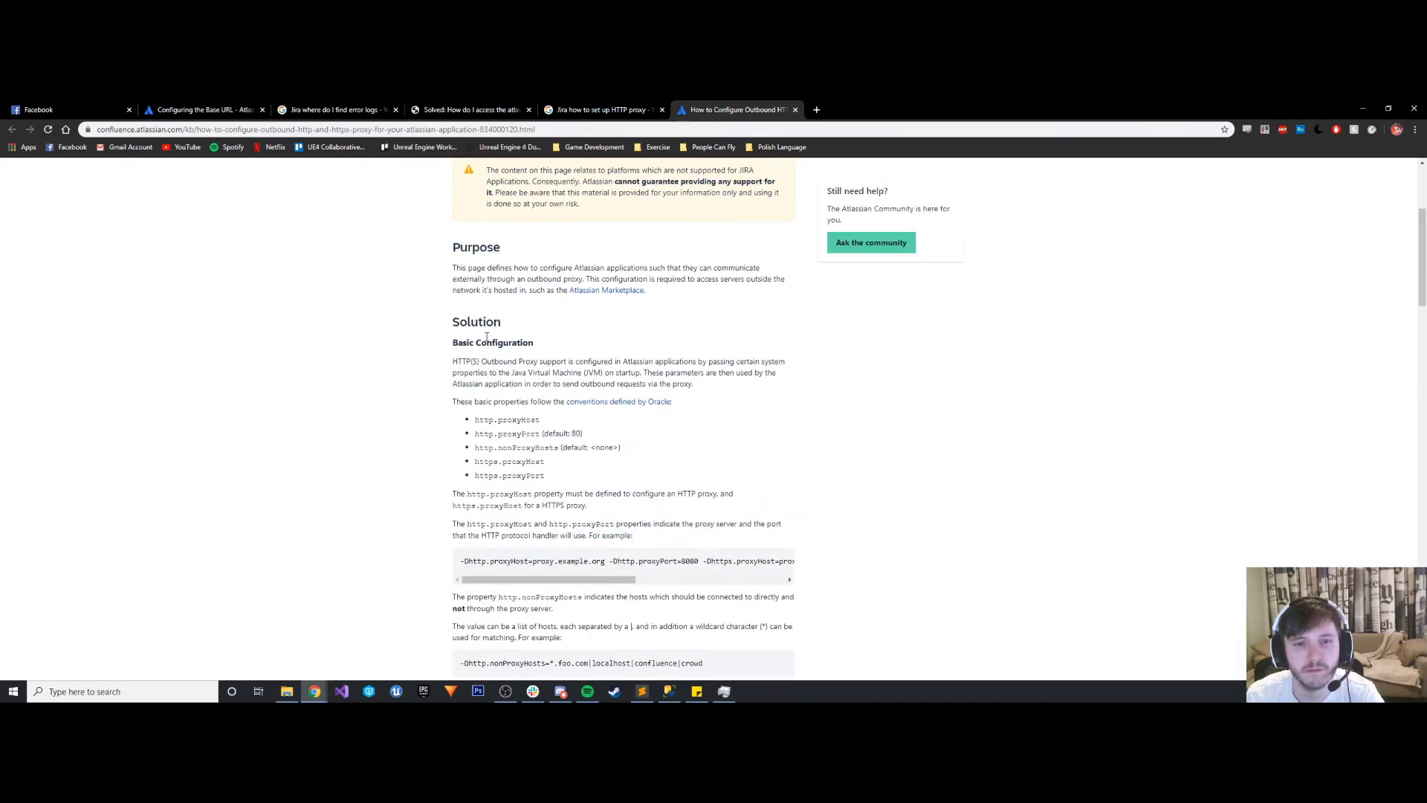
pyautogui.moveTo(584, 362); pyautogui.dragTo(786, 362)
pyautogui.moveTo(484, 383); pyautogui.dragTo(675, 374)
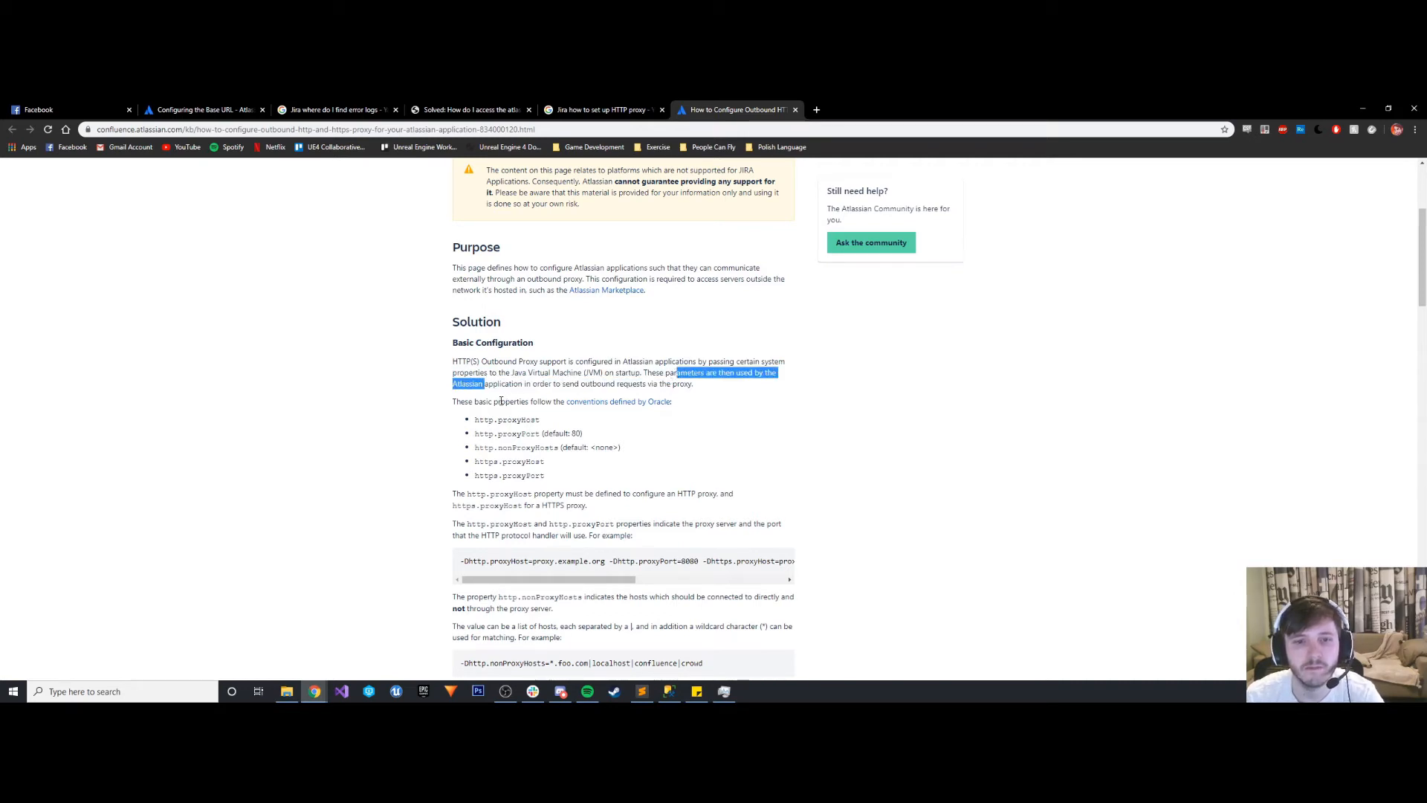
pyautogui.click(587, 430)
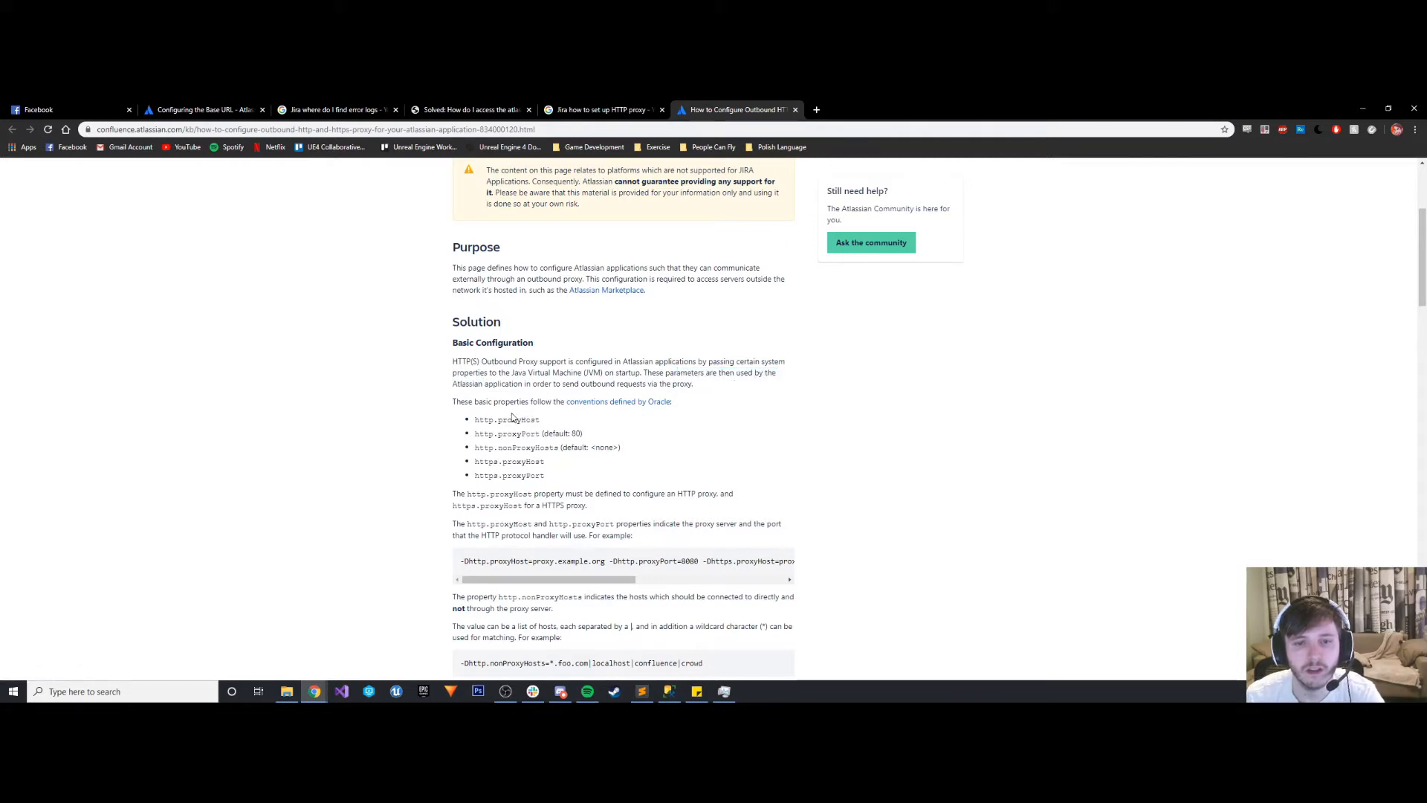
pyautogui.scroll(-3, 512, 418)
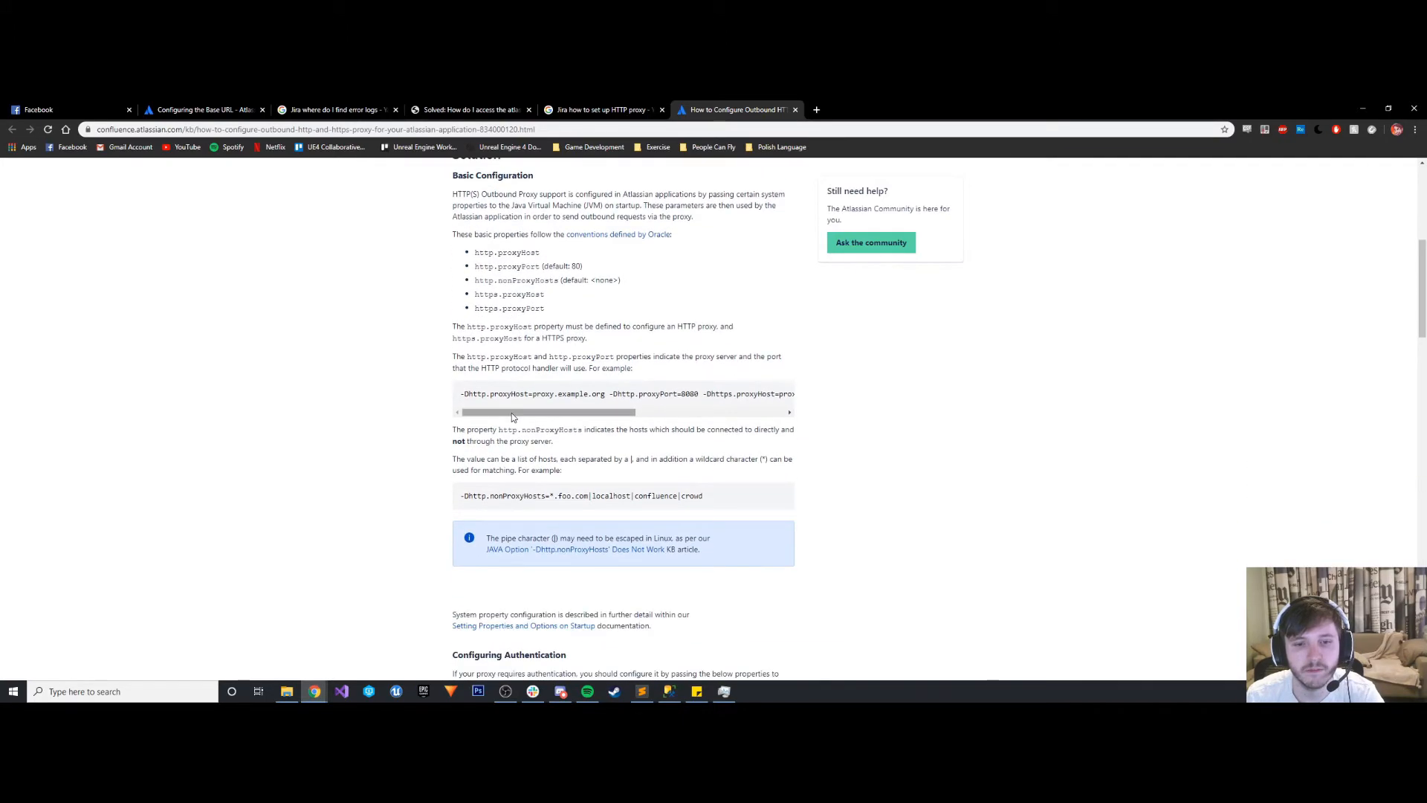
pyautogui.scroll(-5, 526, 400)
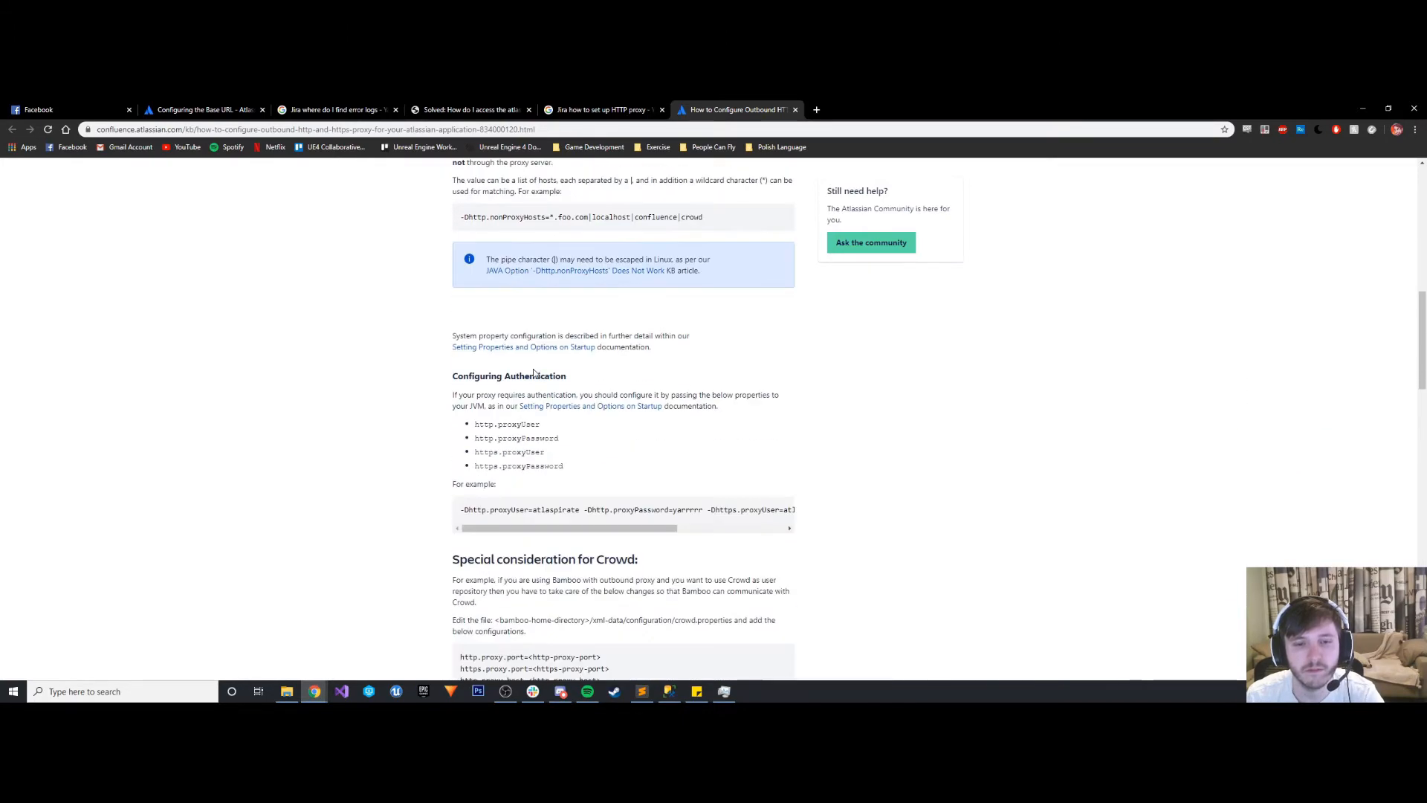
pyautogui.scroll(-10, 534, 373)
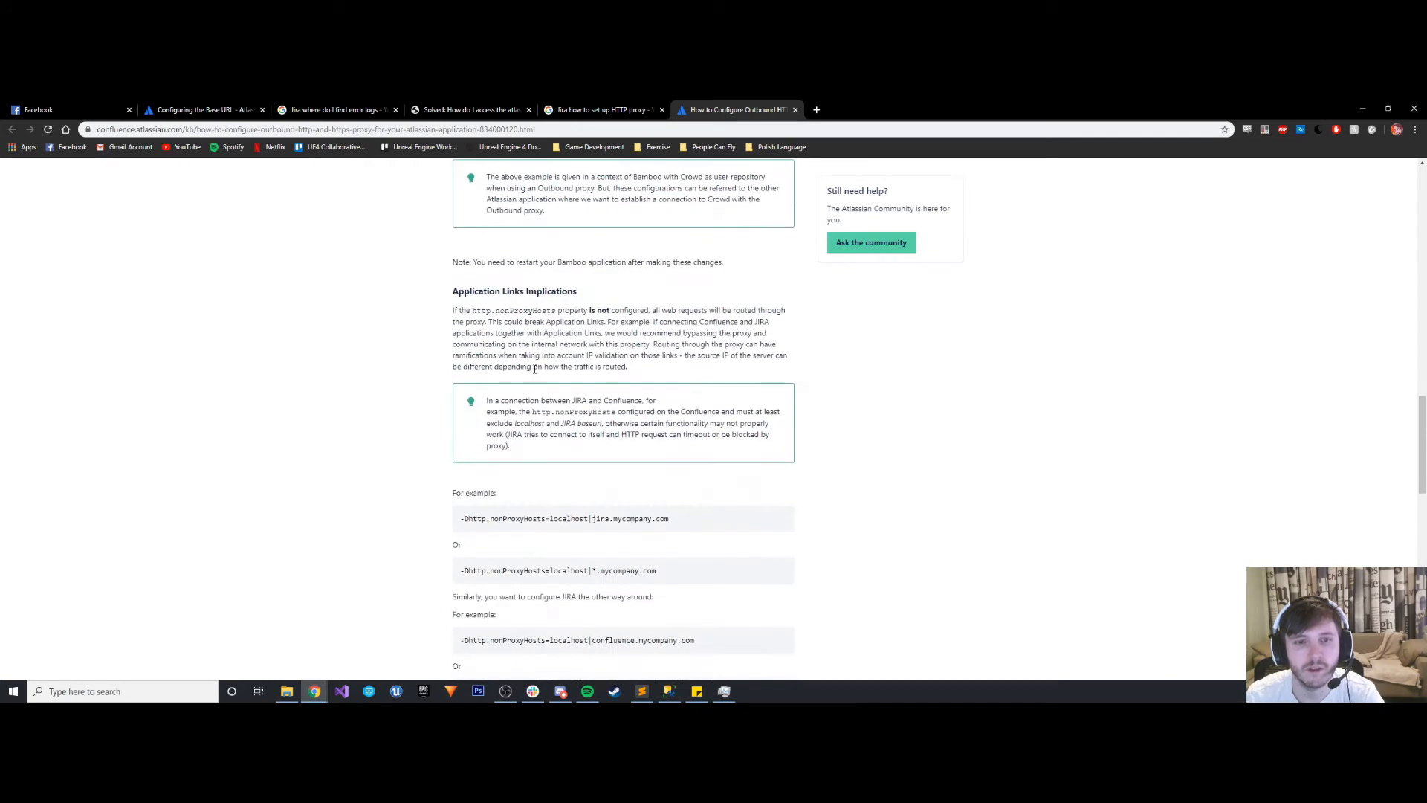
pyautogui.scroll(-7, 534, 369)
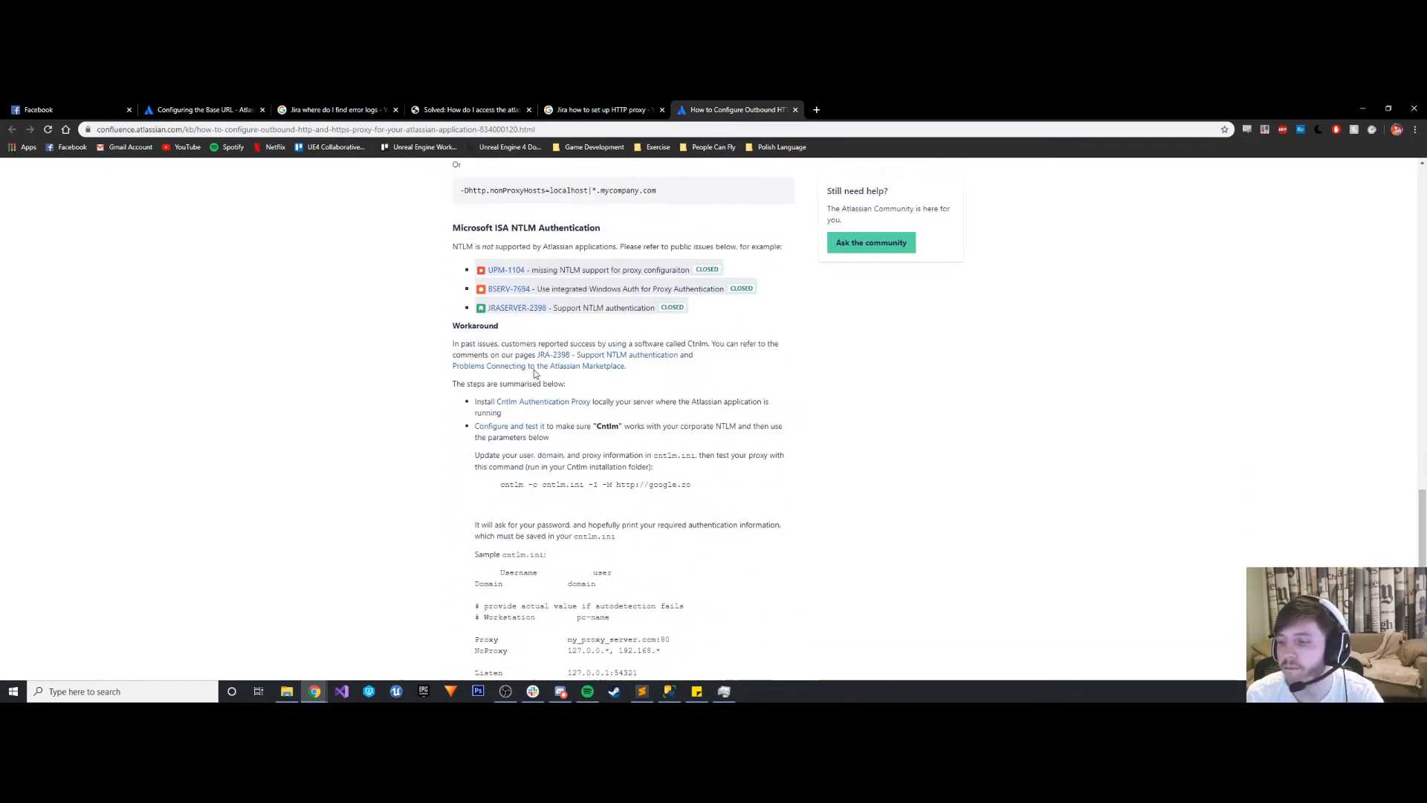
# - Finish skimming the outbound proxy article and open the search result "Running JIRA applications over SSL or HTTPS" in its own tab
pyautogui.scroll(-8, 534, 369)
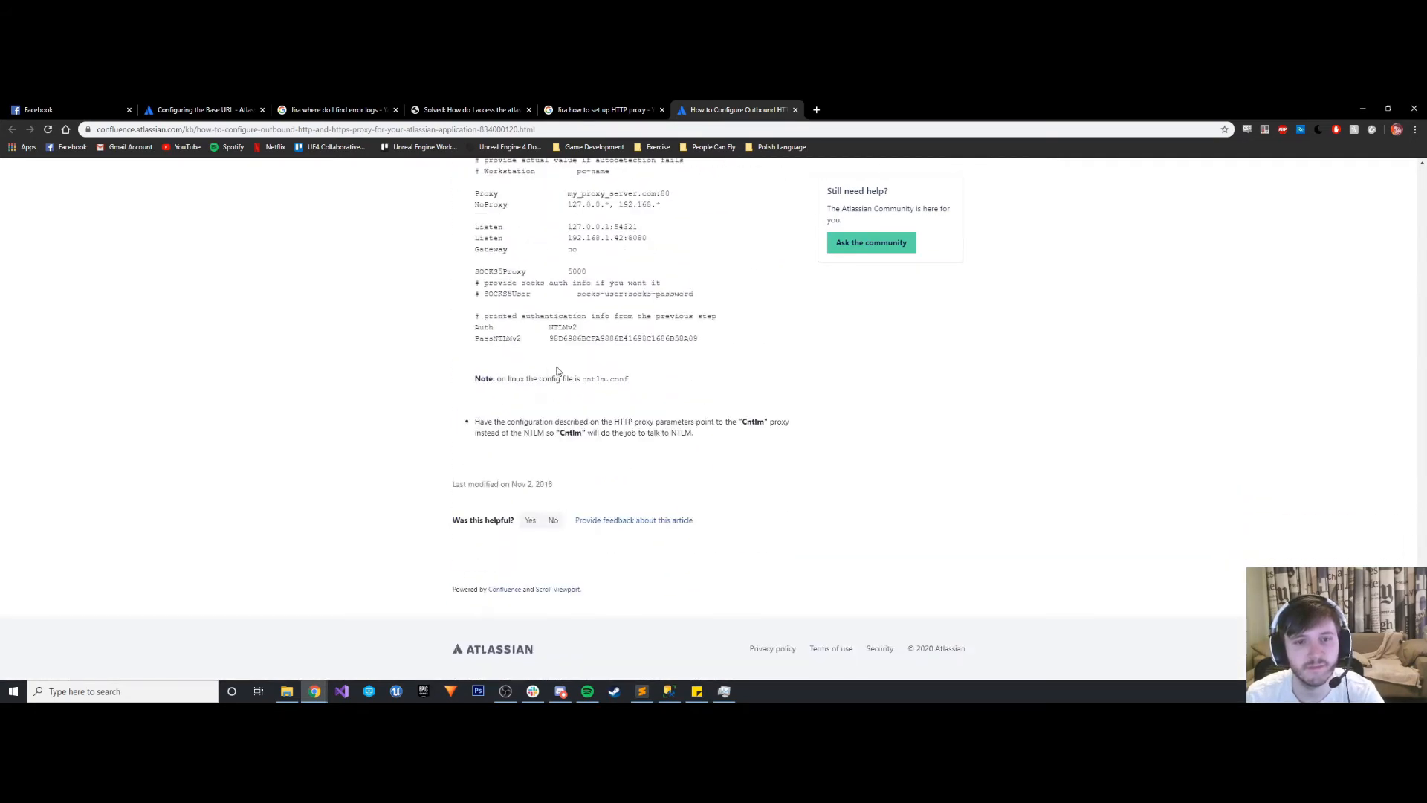
pyautogui.scroll(4, 557, 370)
pyautogui.hotkey('ctrl', 'shift', 'Tab')
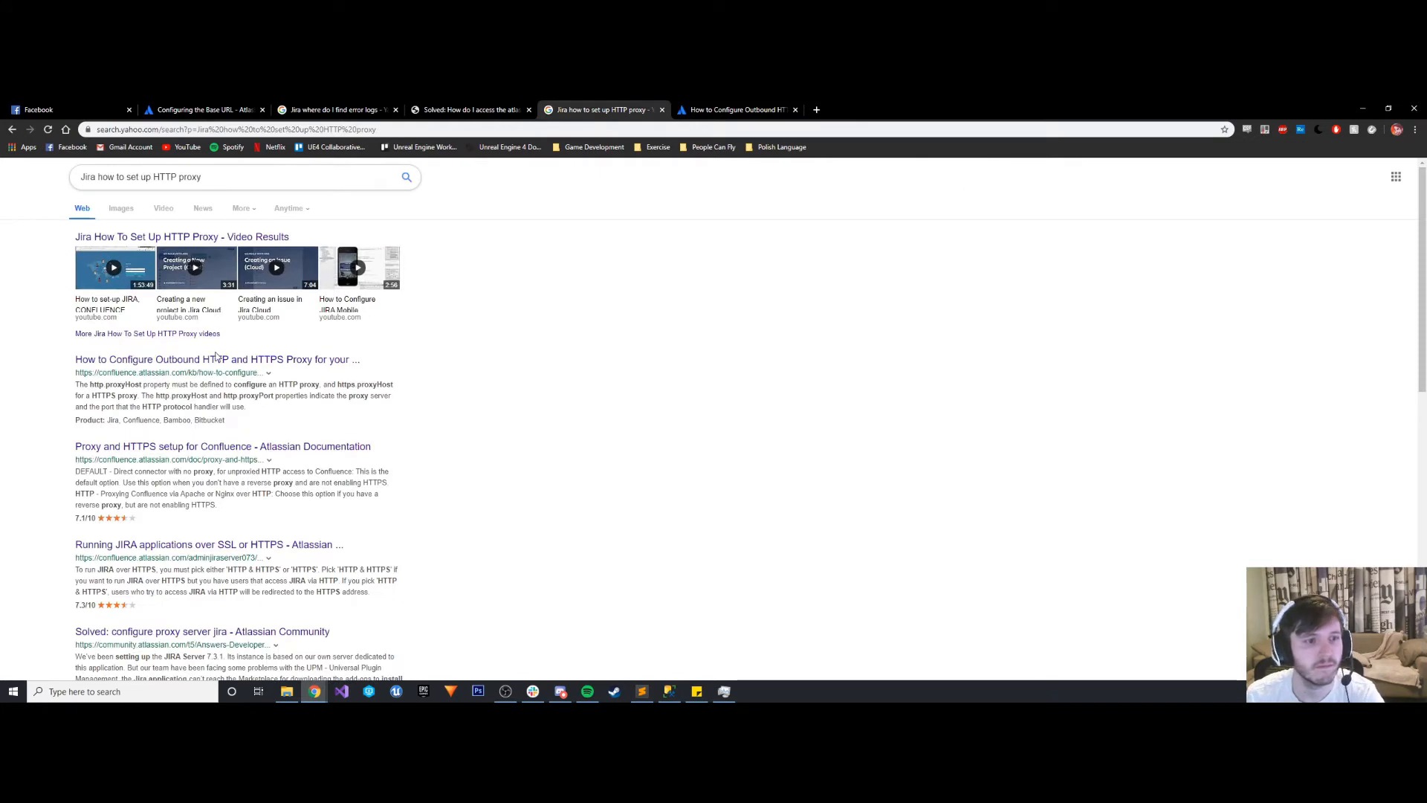
pyautogui.rightClick(185, 552)
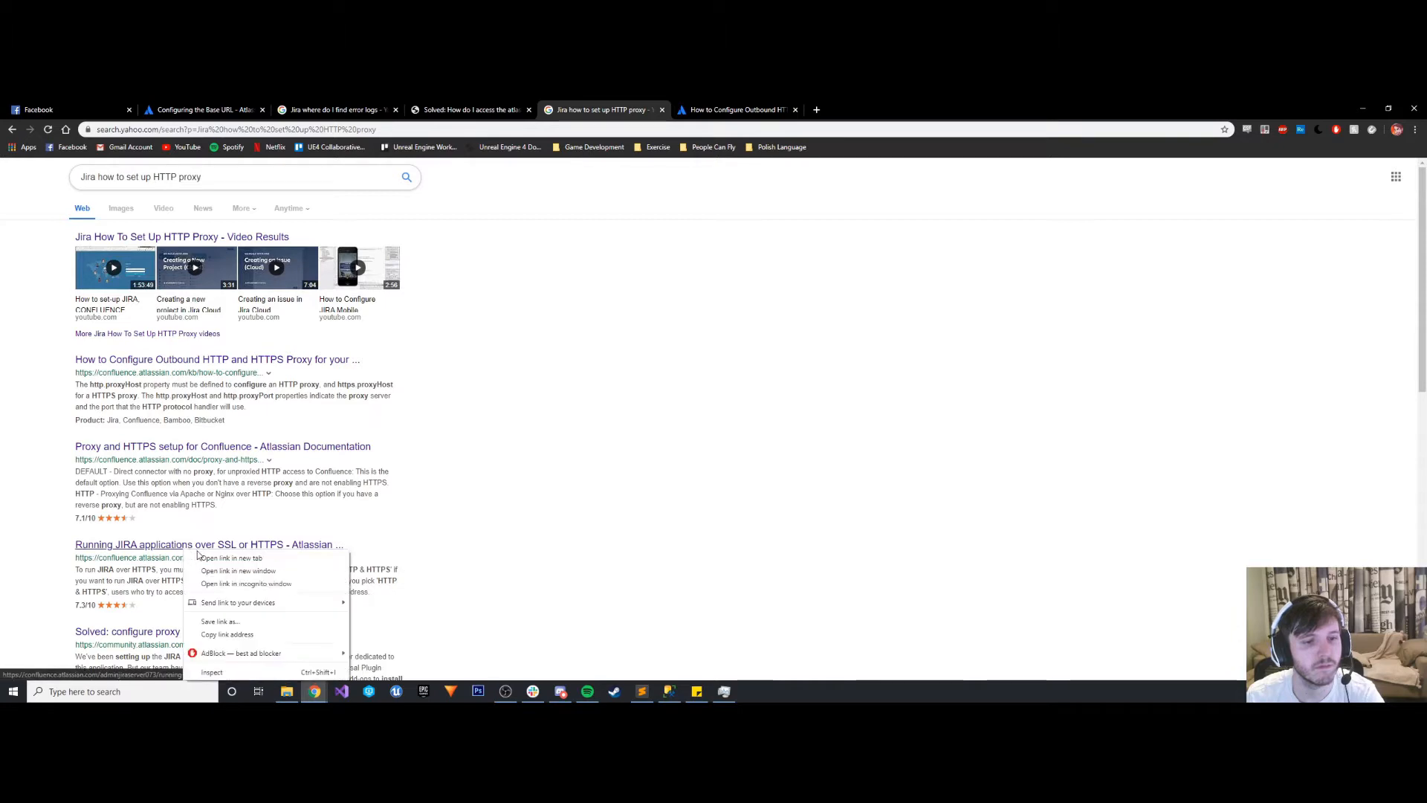
pyautogui.click(201, 558)
pyautogui.click(818, 109)
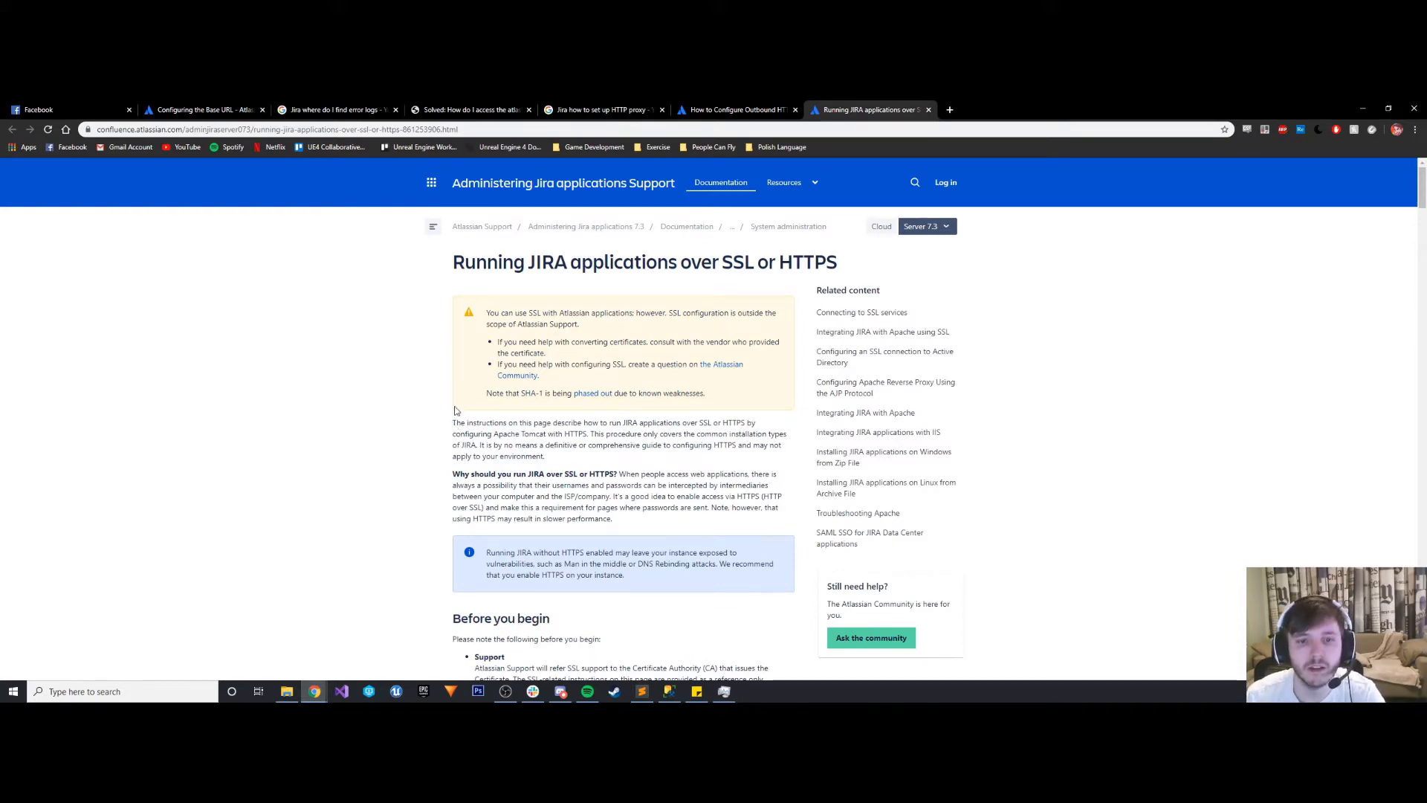
# - Read the SSL article's introduction, Before you begin notes and Java KeyStore instructions through the certificate signing request step
pyautogui.scroll(-3, 455, 420)
pyautogui.scroll(-2, 456, 411)
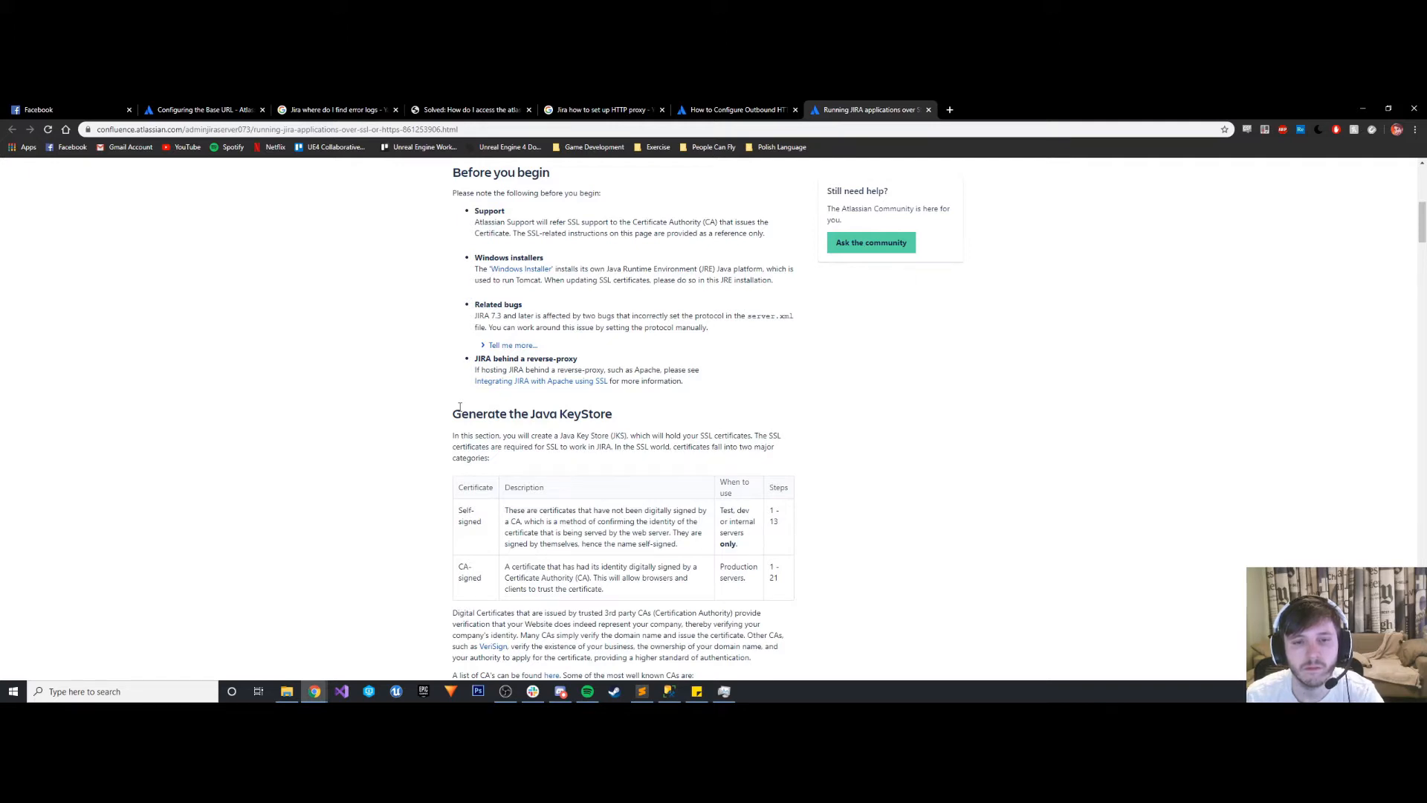
pyautogui.scroll(-8, 460, 407)
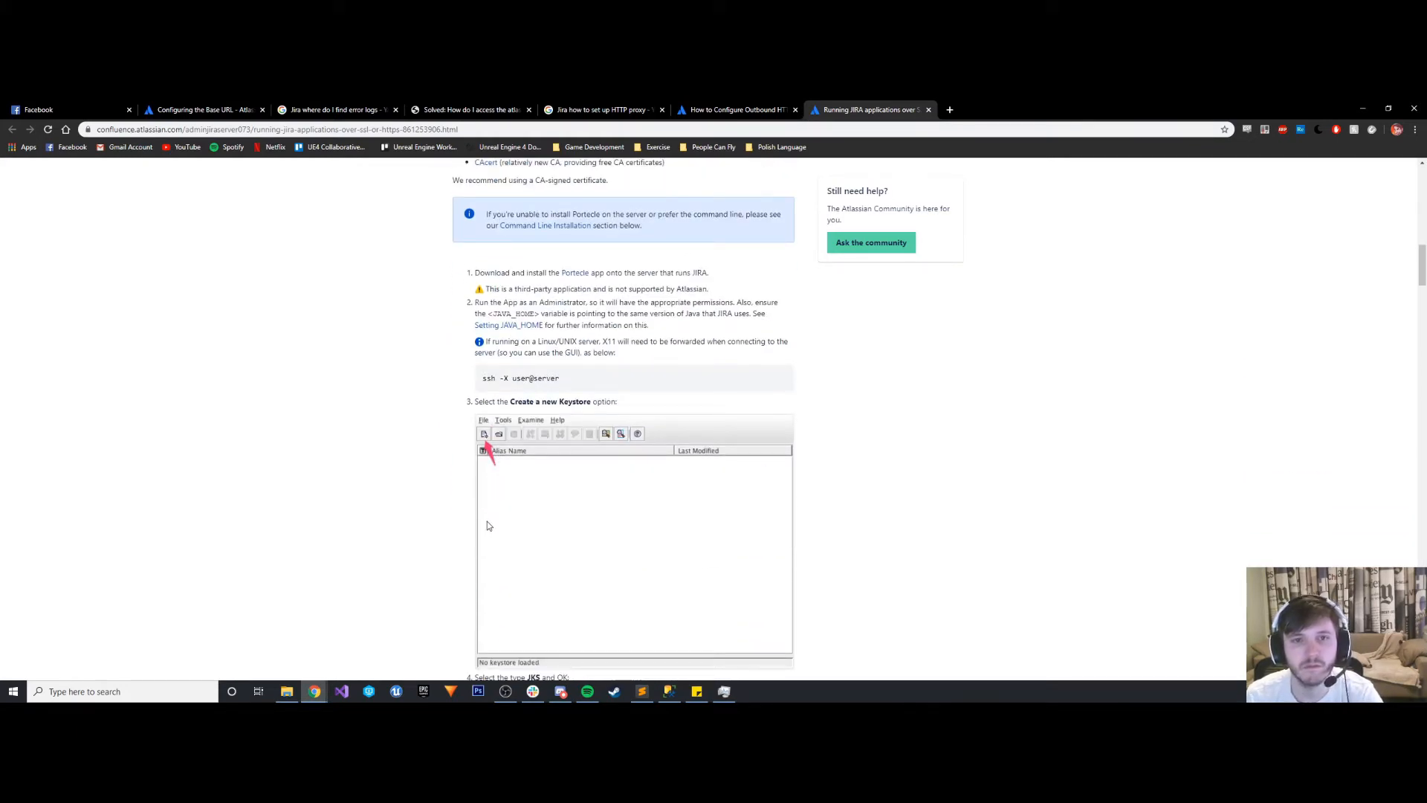
pyautogui.scroll(6, 488, 525)
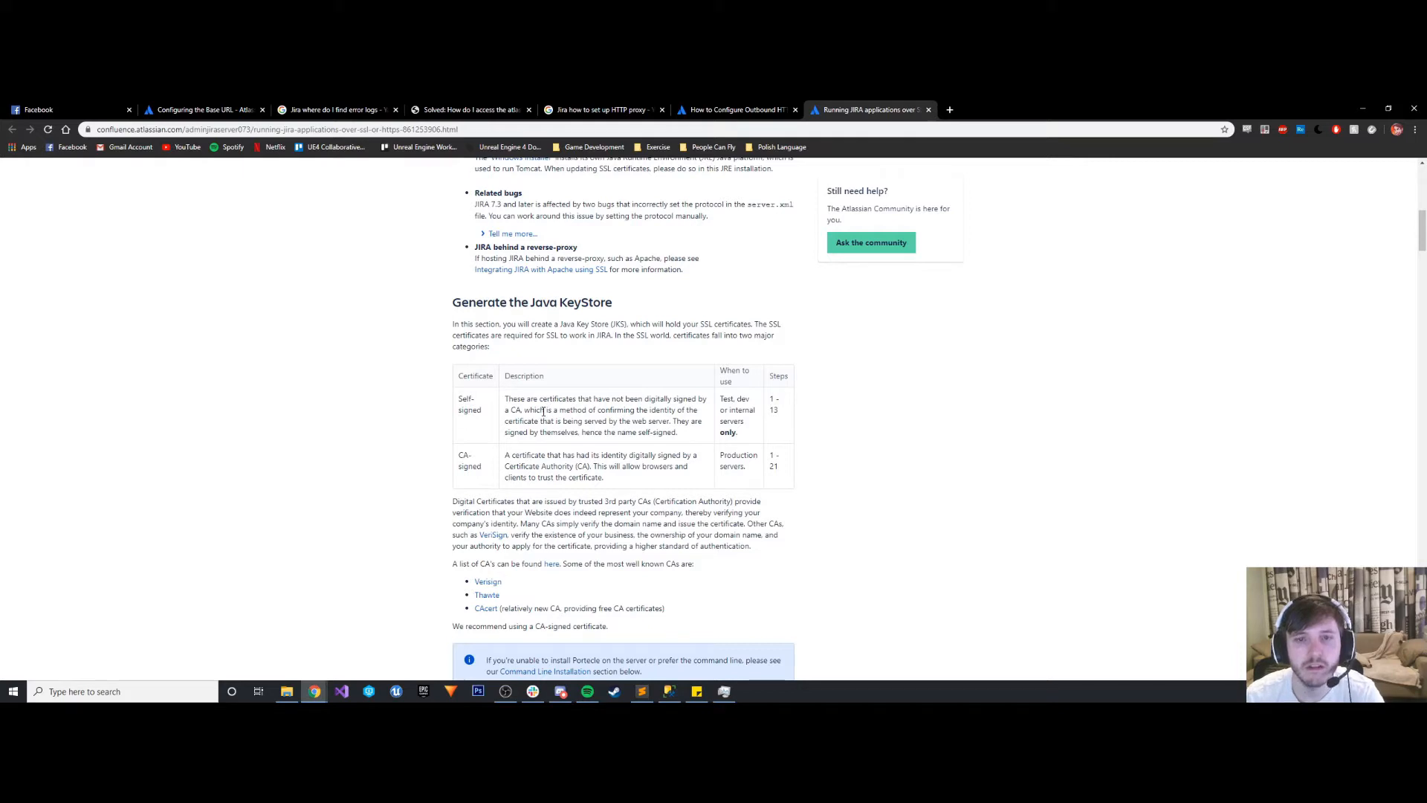
pyautogui.scroll(-18, 722, 439)
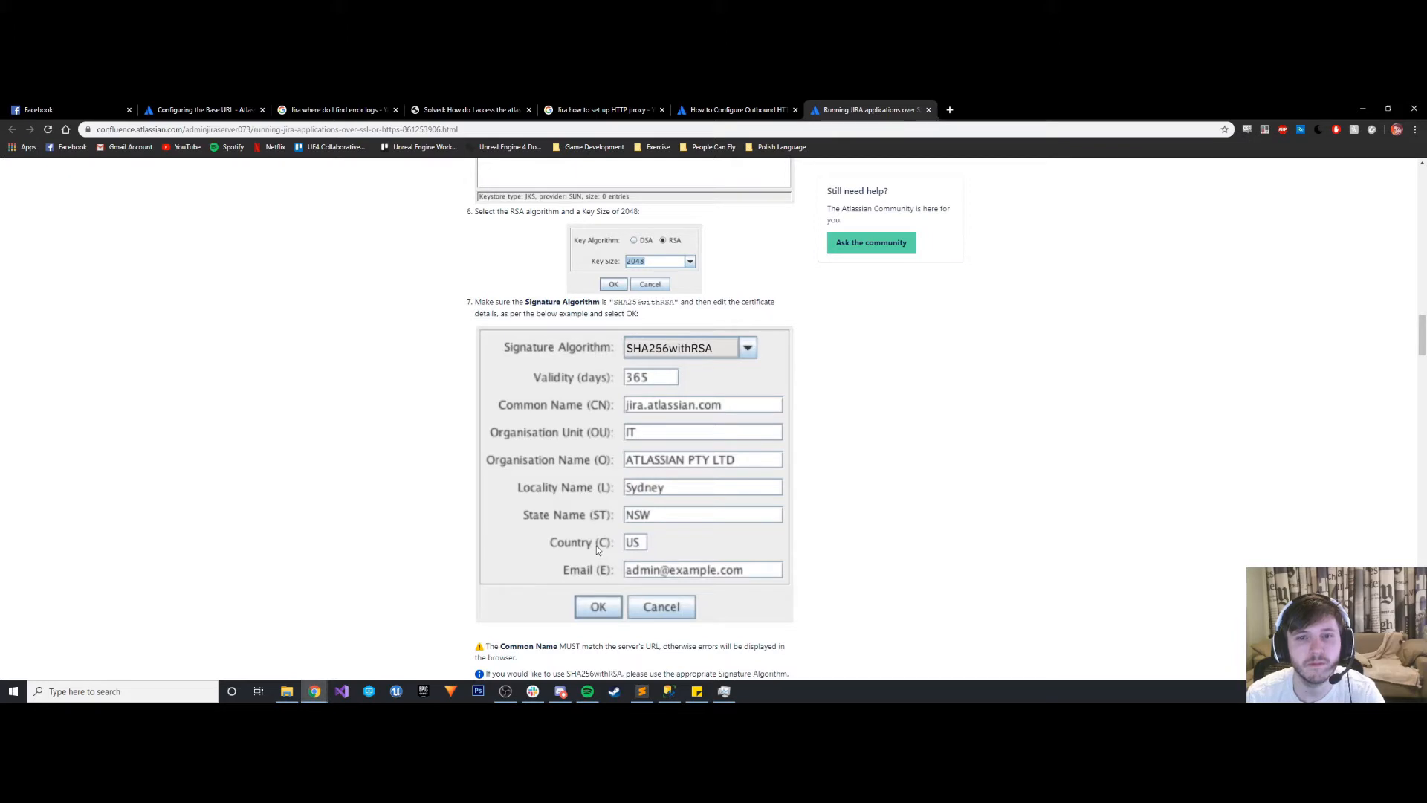
pyautogui.scroll(-4, 597, 545)
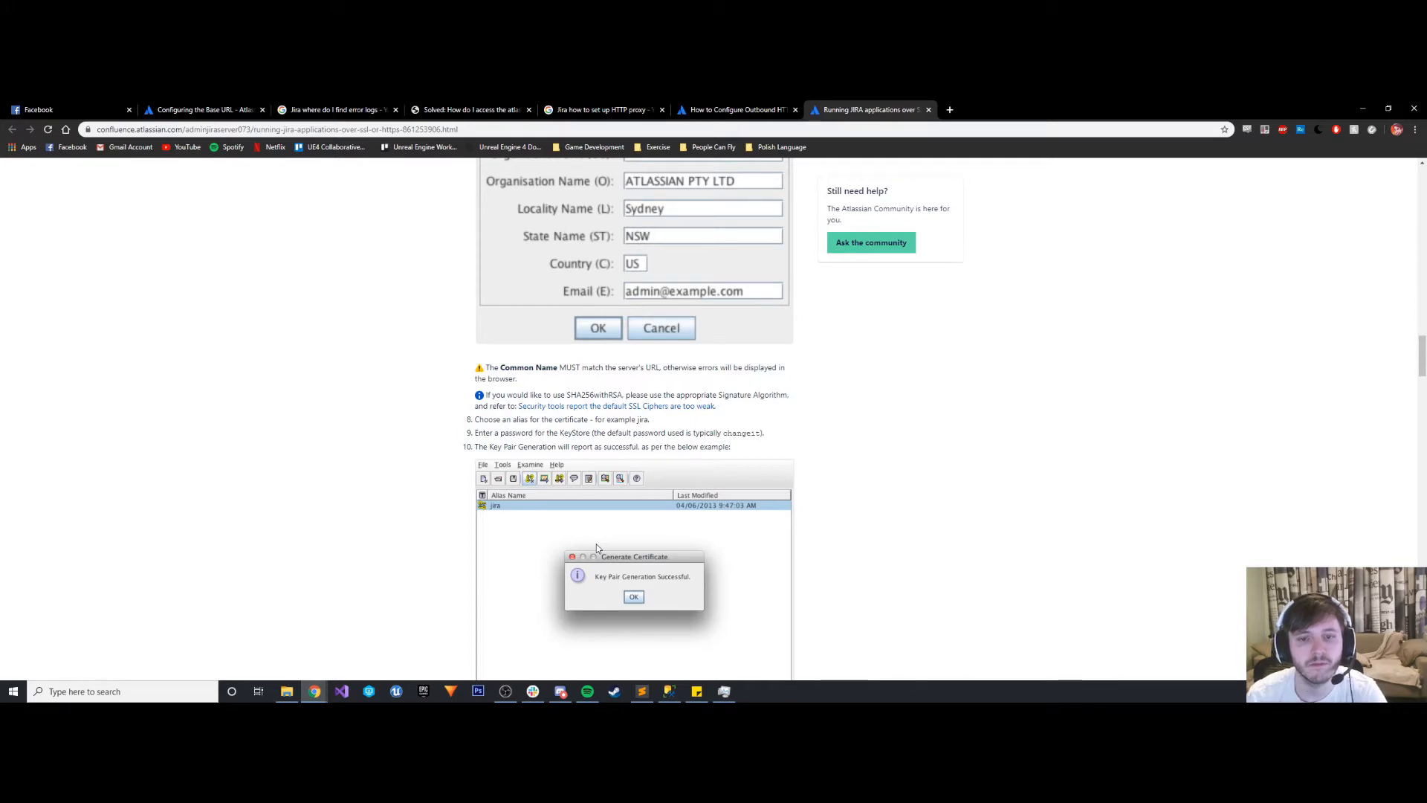
pyautogui.scroll(-5, 597, 545)
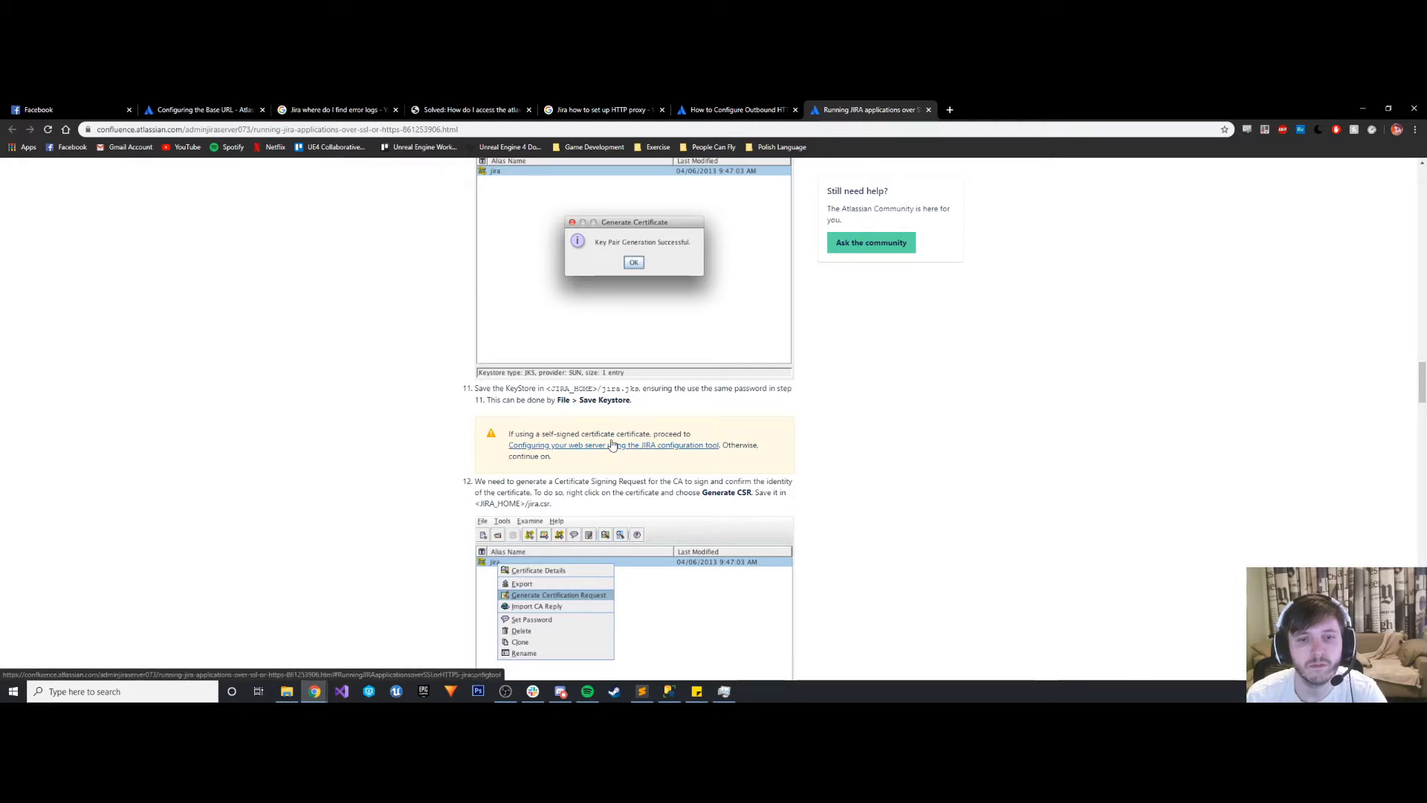
# - Go back over the Before you begin notes, the self-signed and CA-signed certificate comparison, and the Portecle installation instructions
pyautogui.scroll(18, 636, 493)
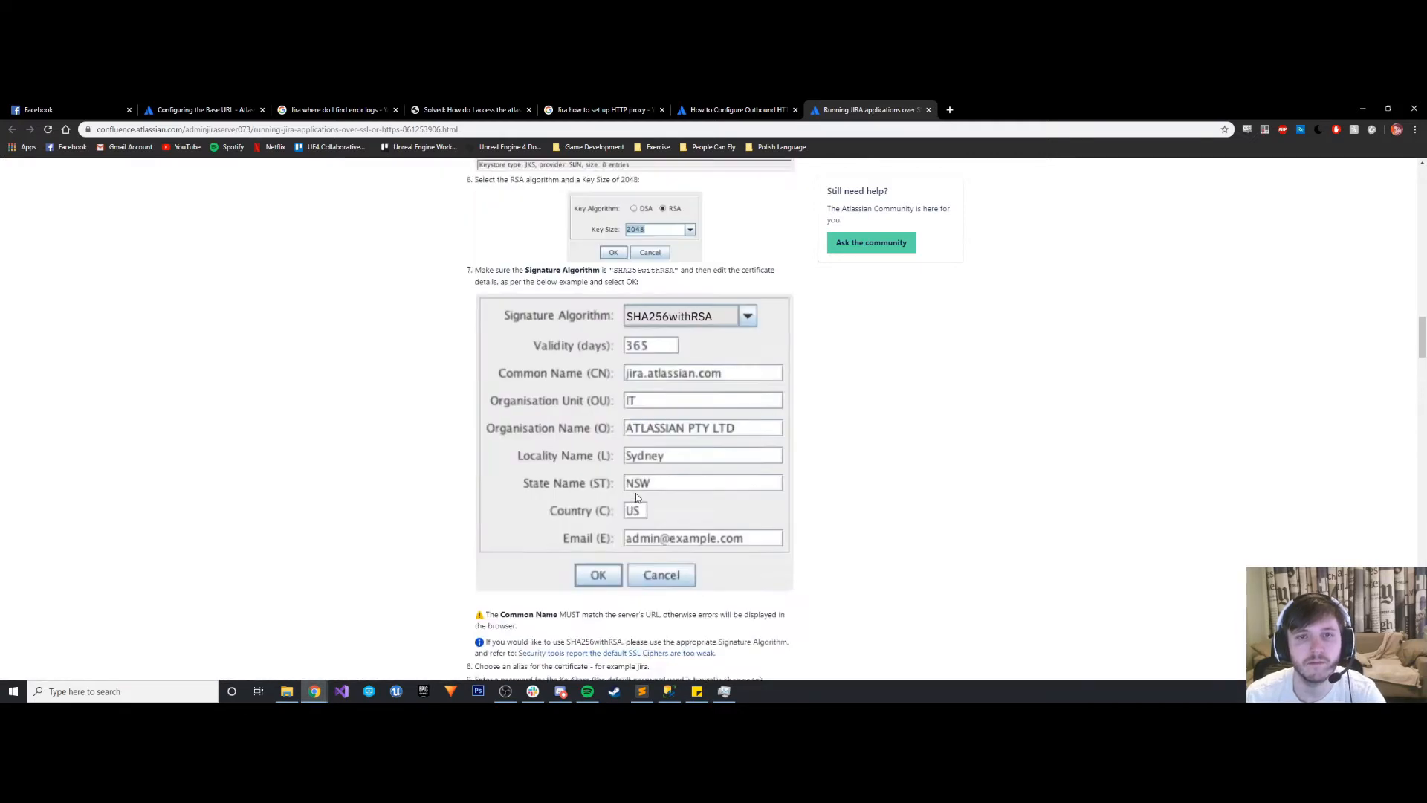
pyautogui.scroll(12, 635, 493)
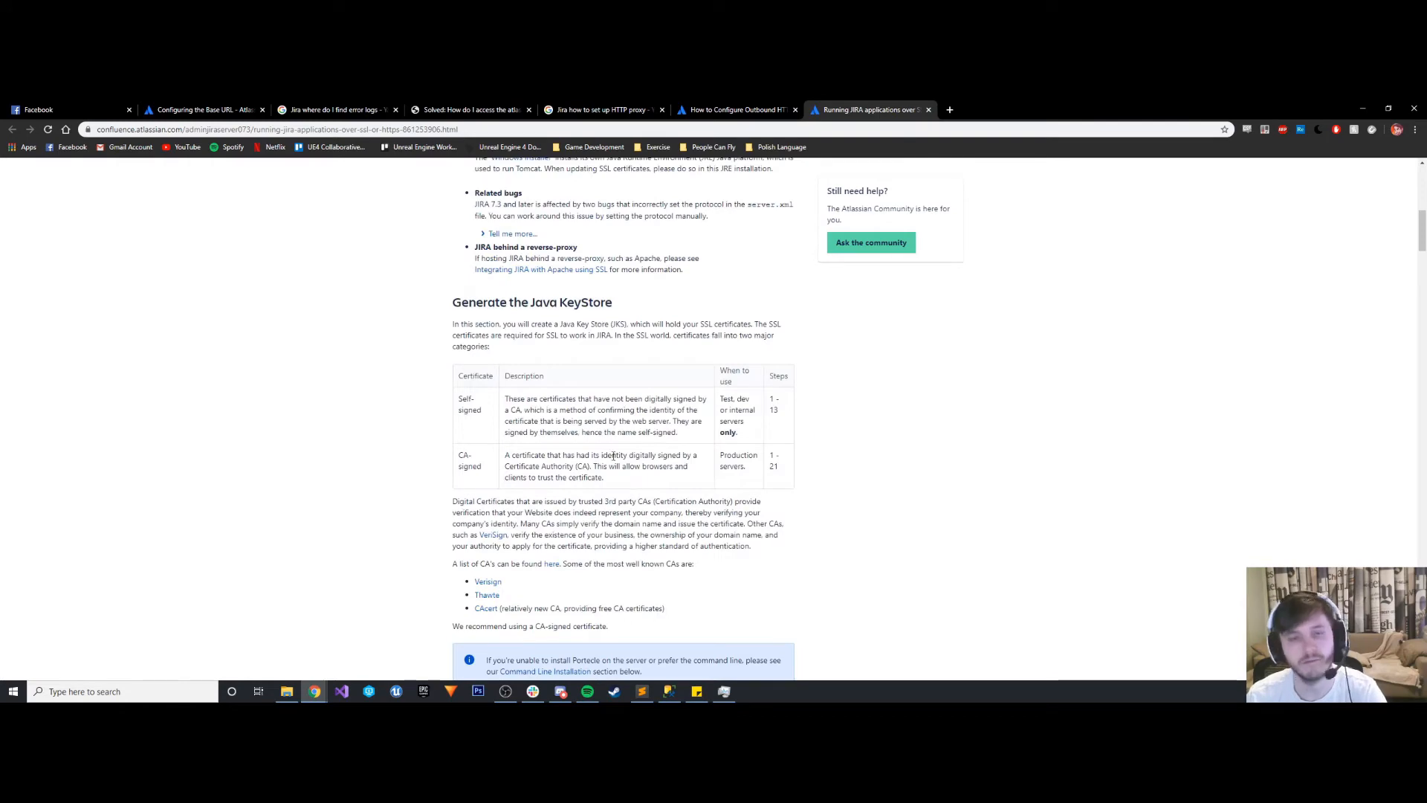
pyautogui.scroll(4, 561, 421)
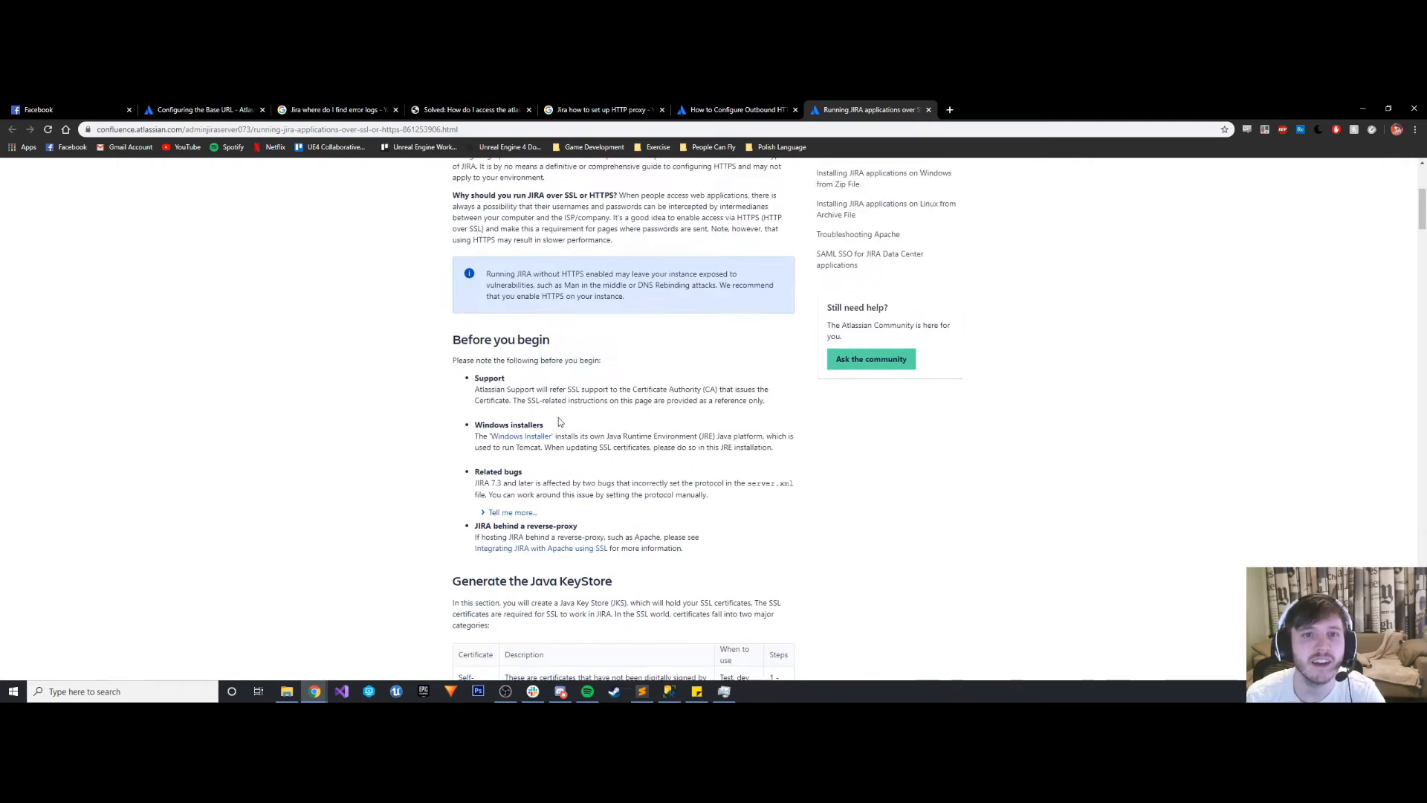
pyautogui.scroll(-4, 562, 421)
pyautogui.scroll(2, 521, 379)
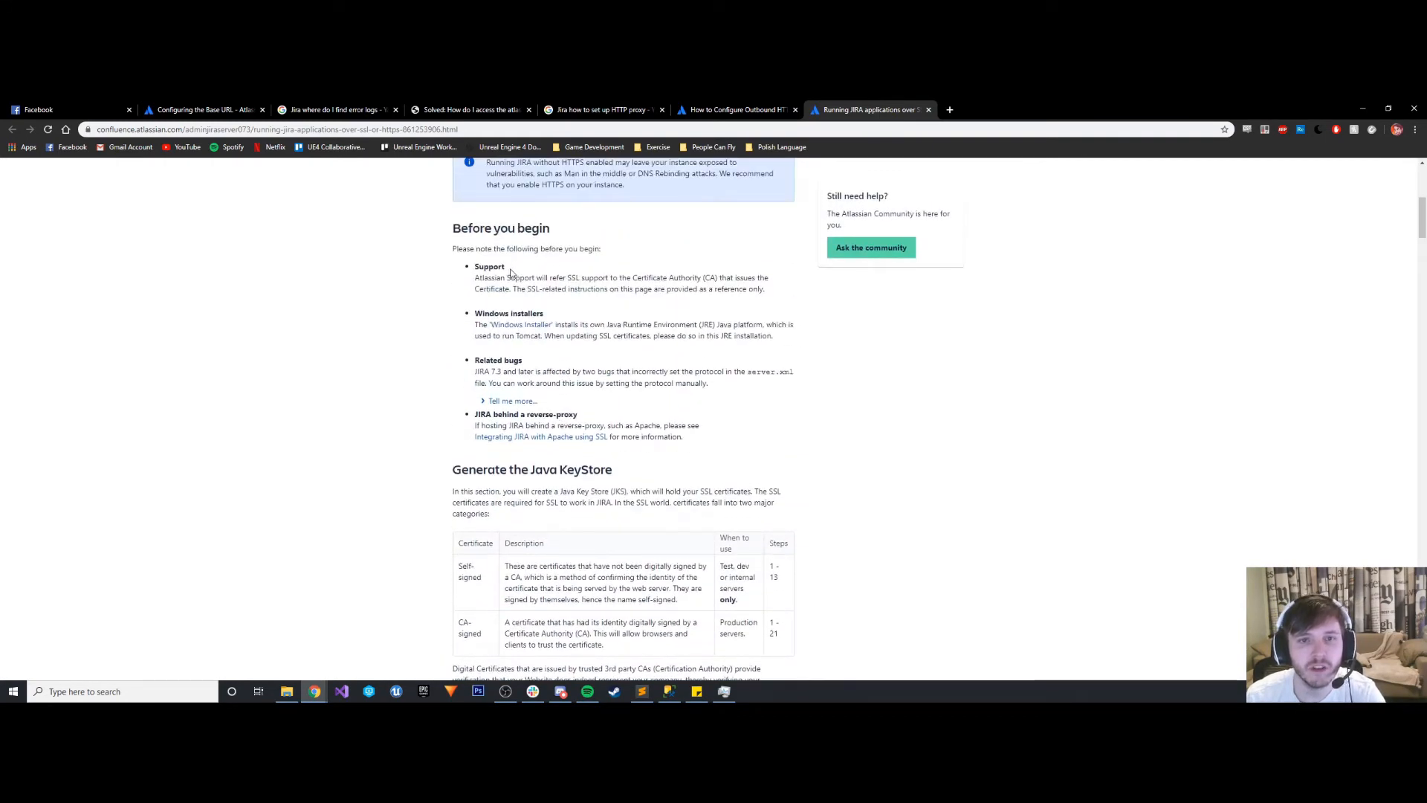
pyautogui.scroll(-3, 583, 324)
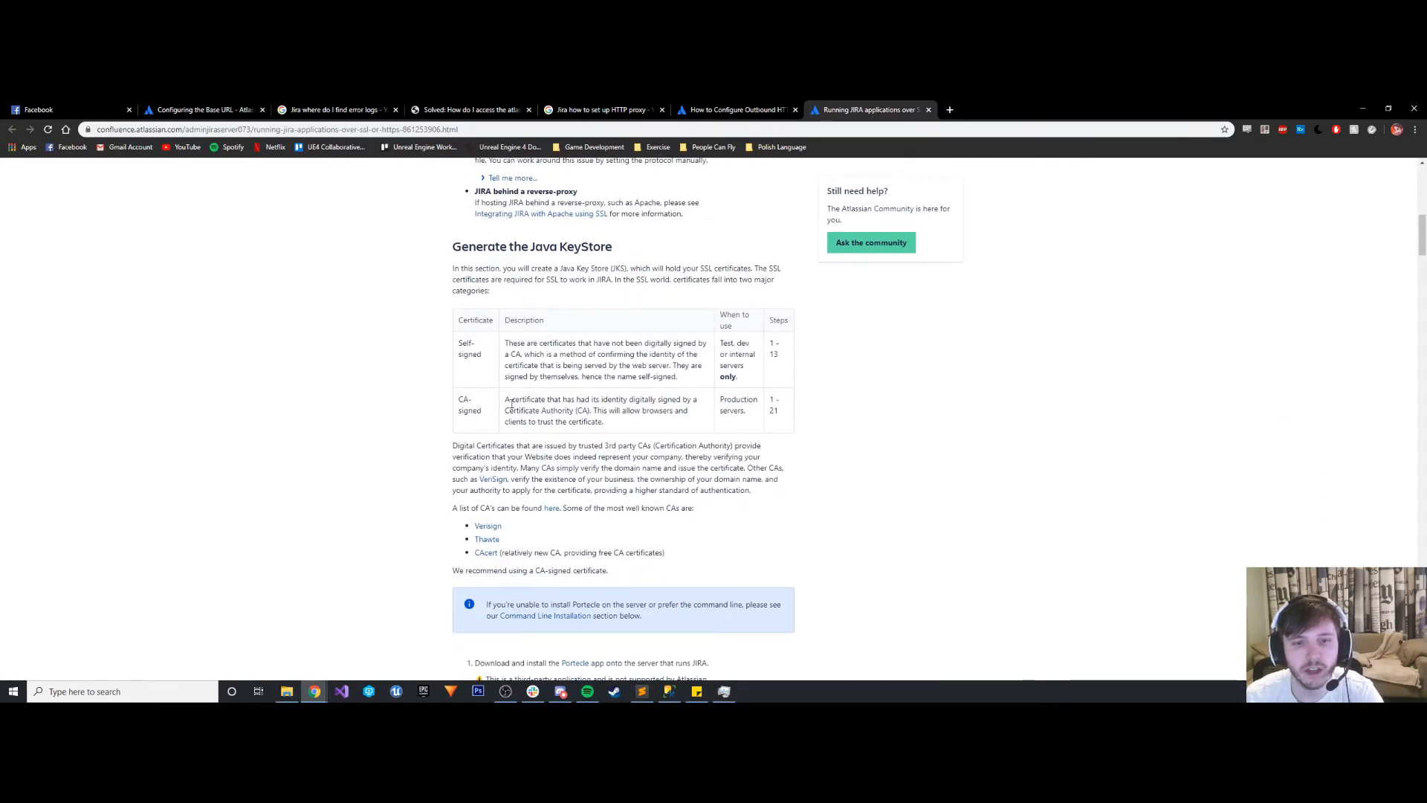
pyautogui.scroll(-2, 511, 406)
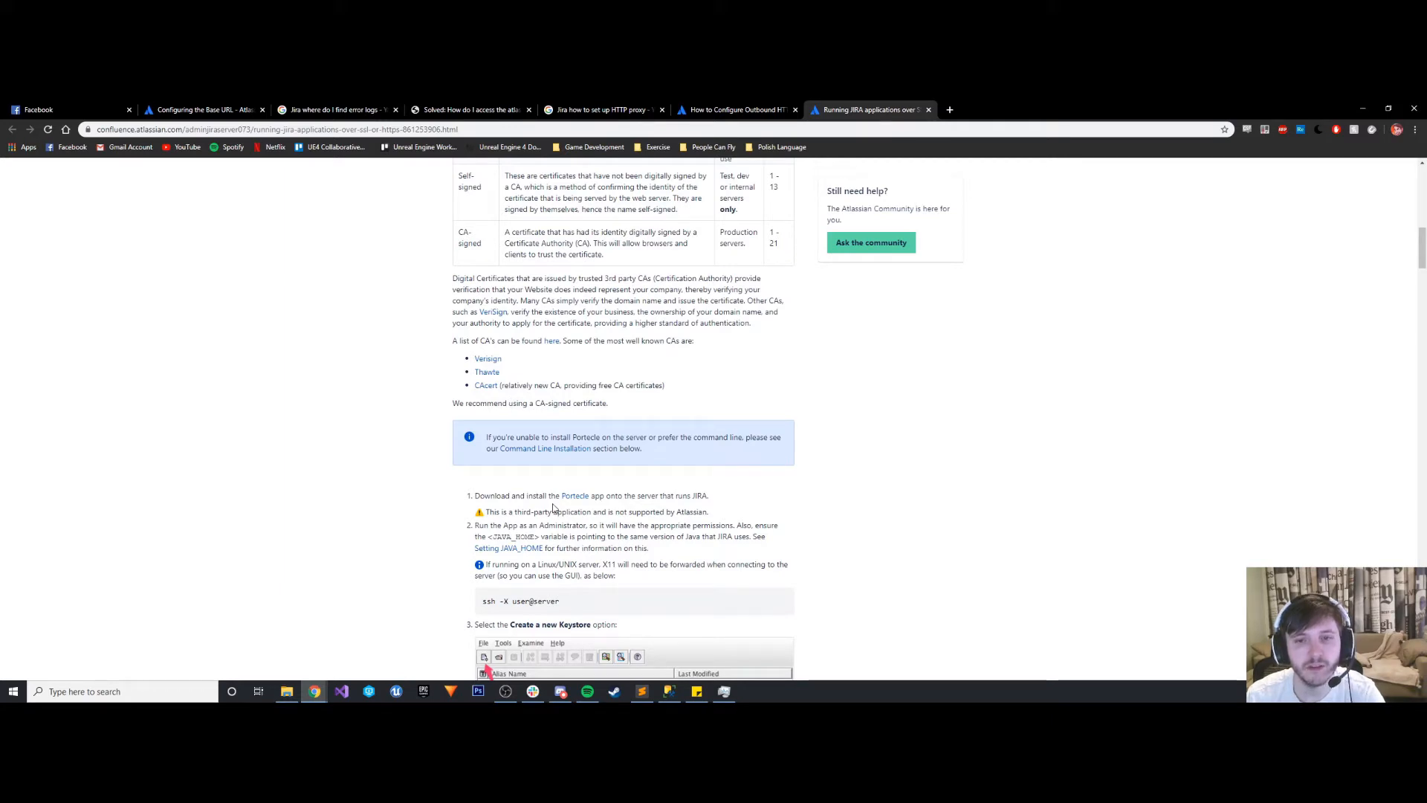
# - Open the Portecle website linked in the article's first installation step in its own tab, keeping the article open
pyautogui.click(574, 496)
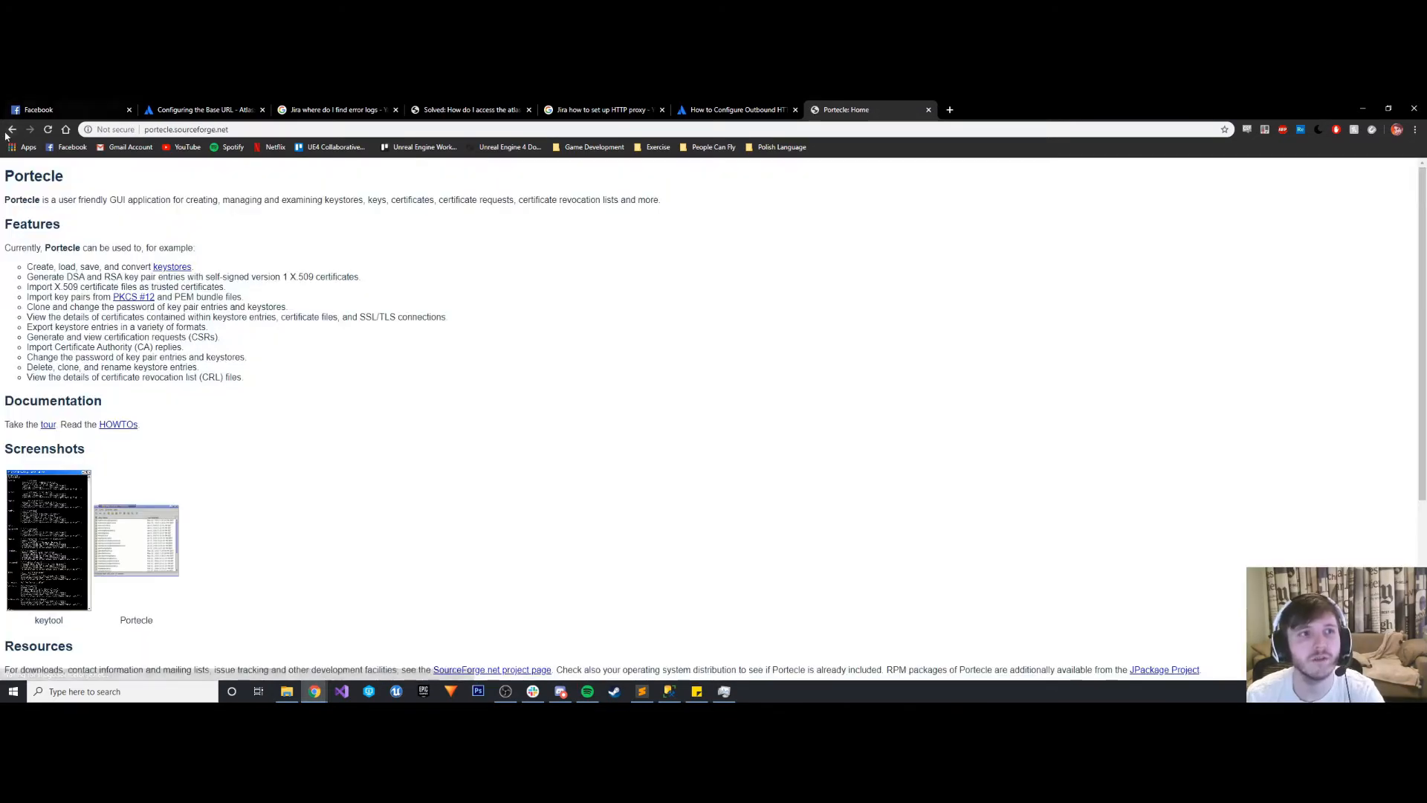
pyautogui.click(11, 129)
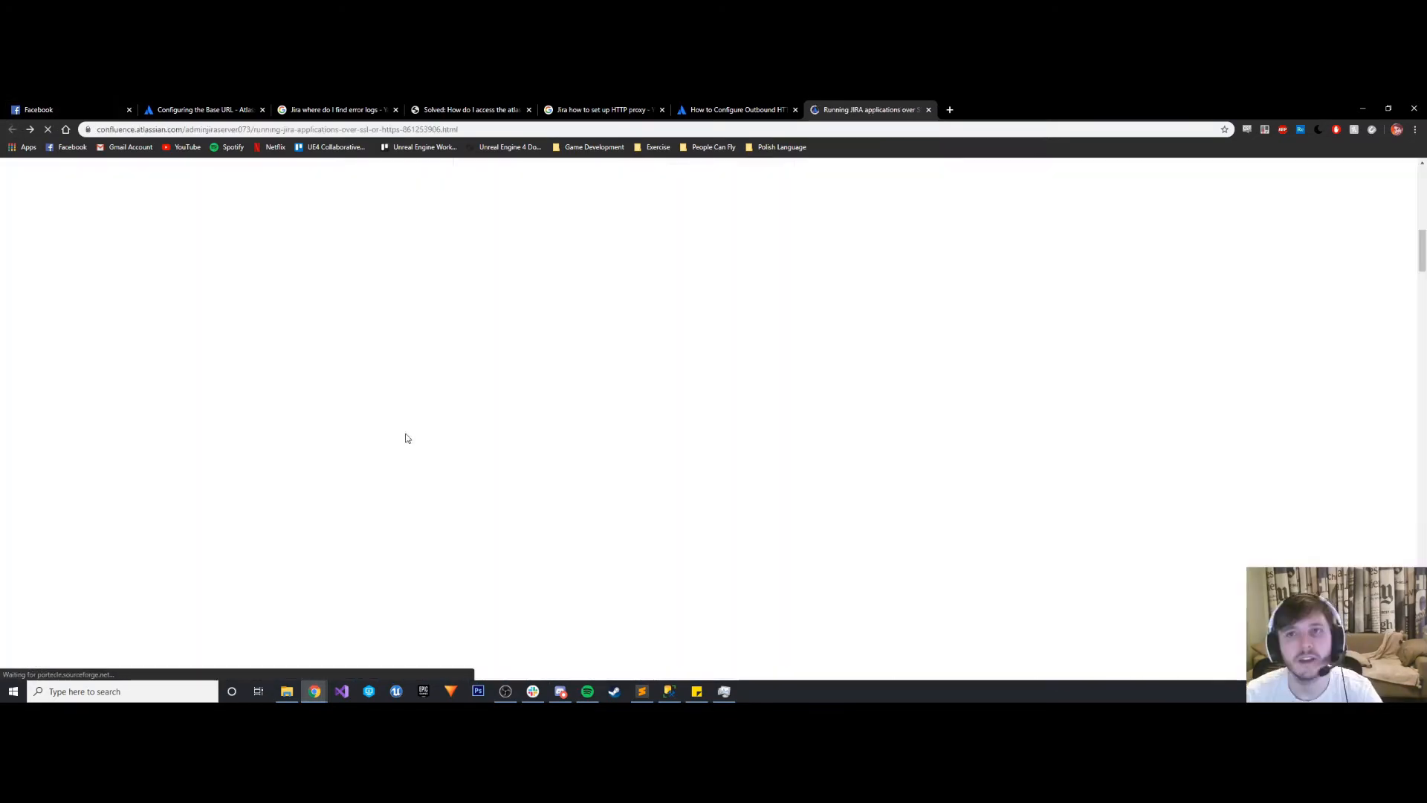
pyautogui.middleClick(575, 496)
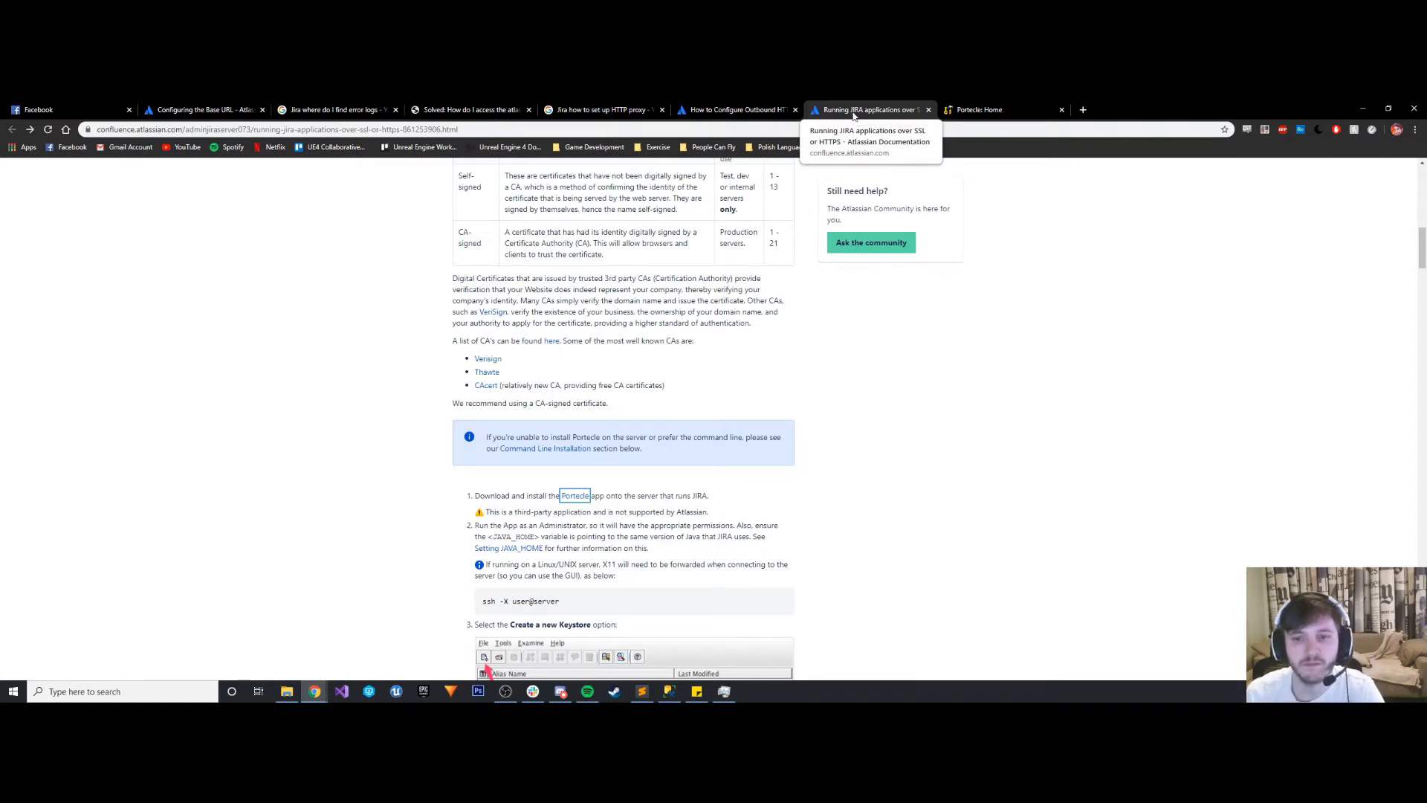
pyautogui.click(1003, 105)
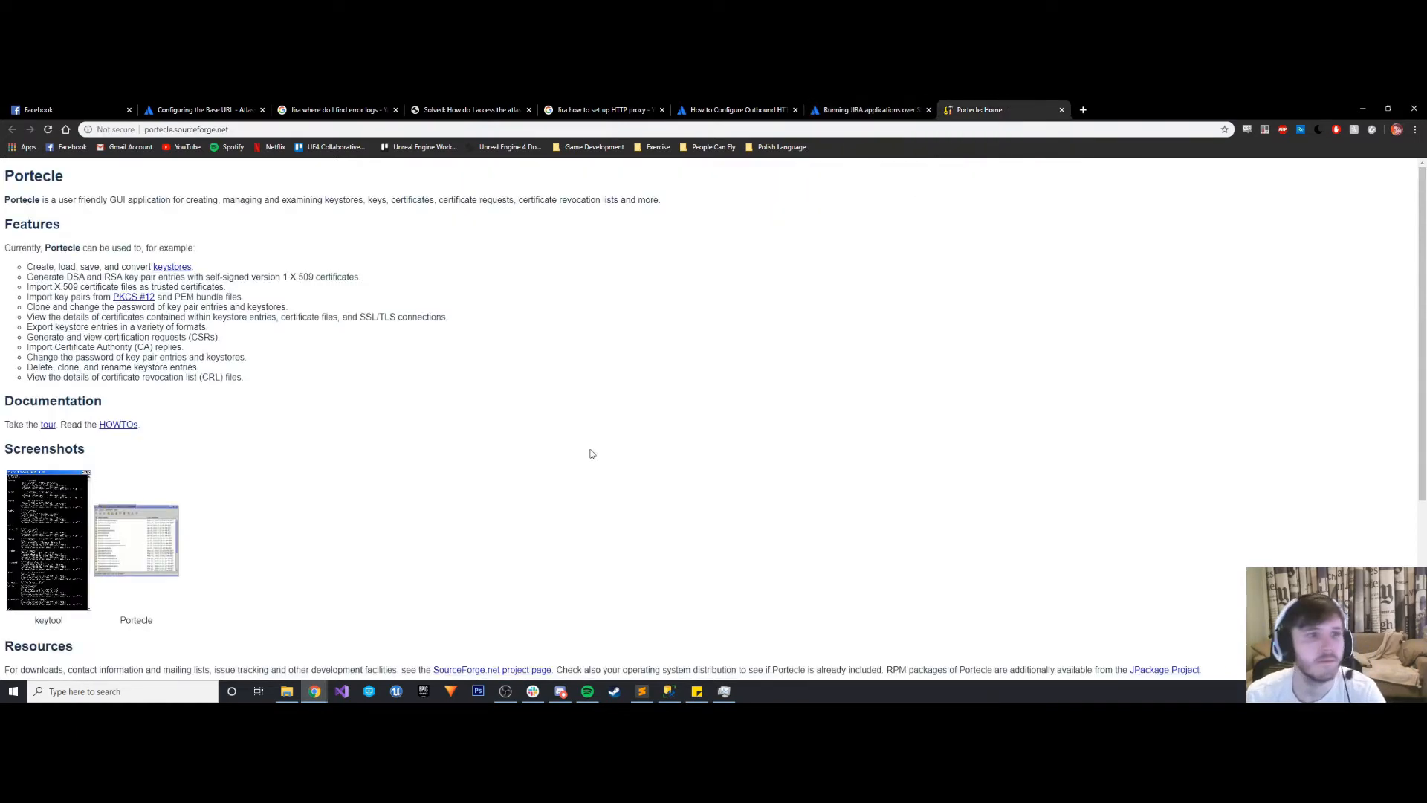
# - Look through the Portecle page and save its Java Web Start launcher, portecle.jnlp, to the Desktop
pyautogui.scroll(-4, 219, 365)
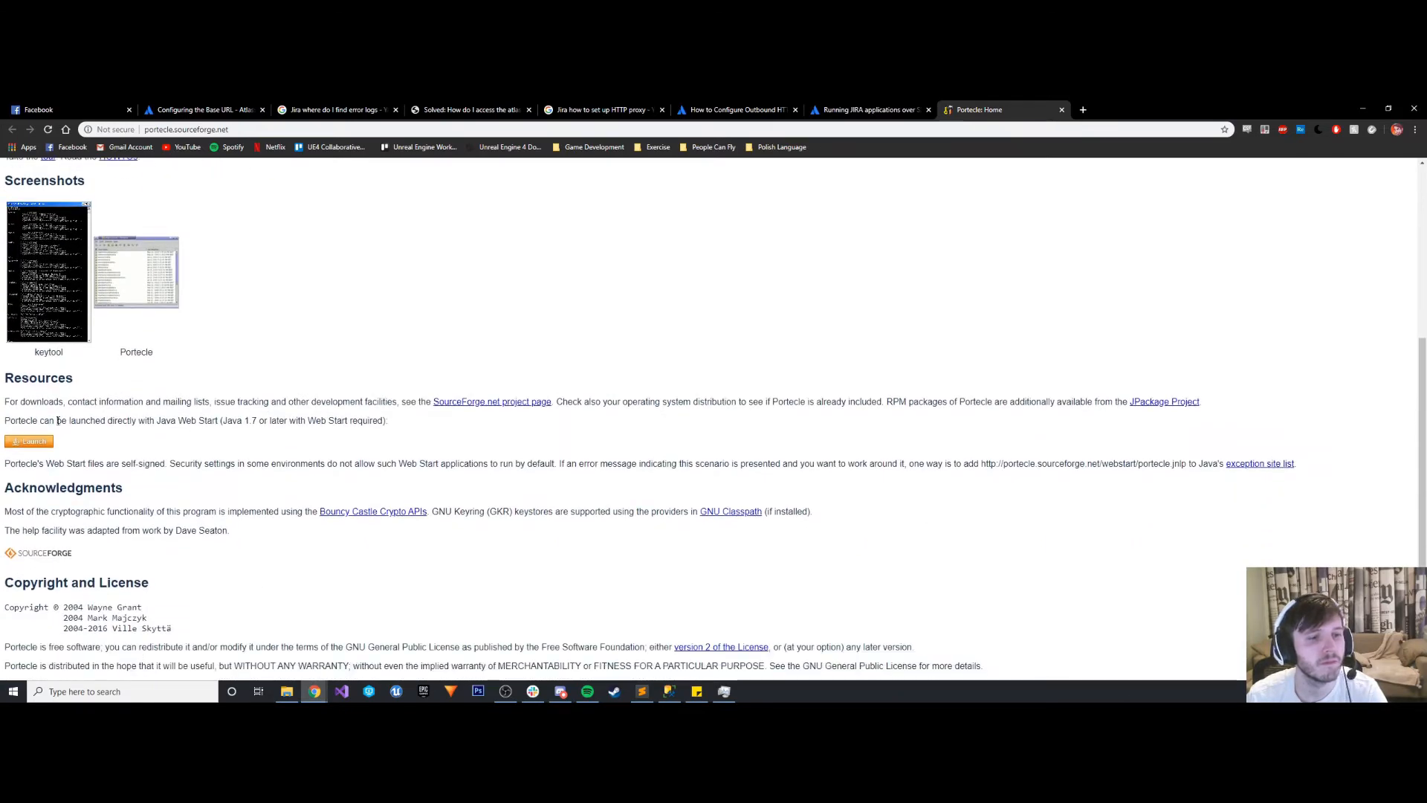
pyautogui.scroll(4, 214, 498)
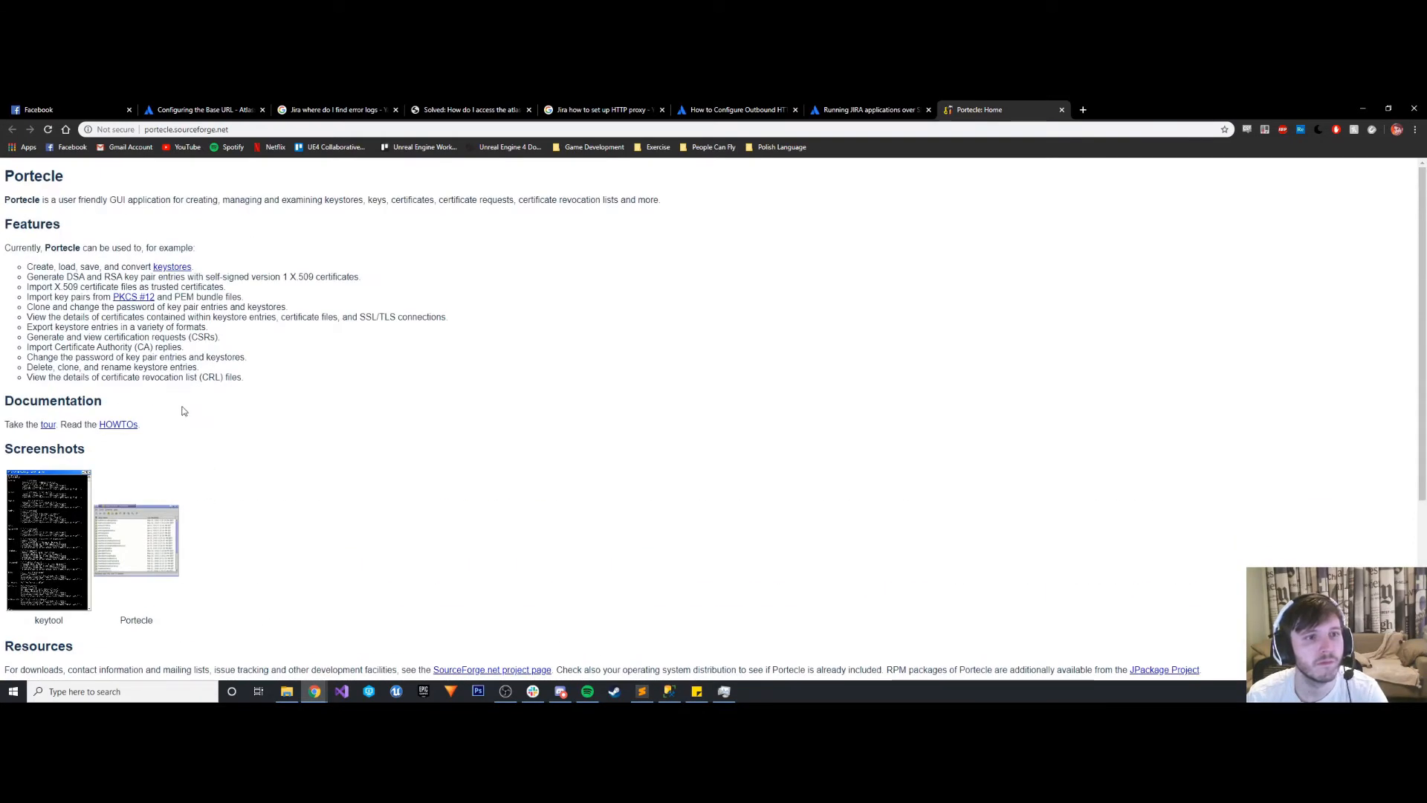
pyautogui.scroll(-1, 181, 409)
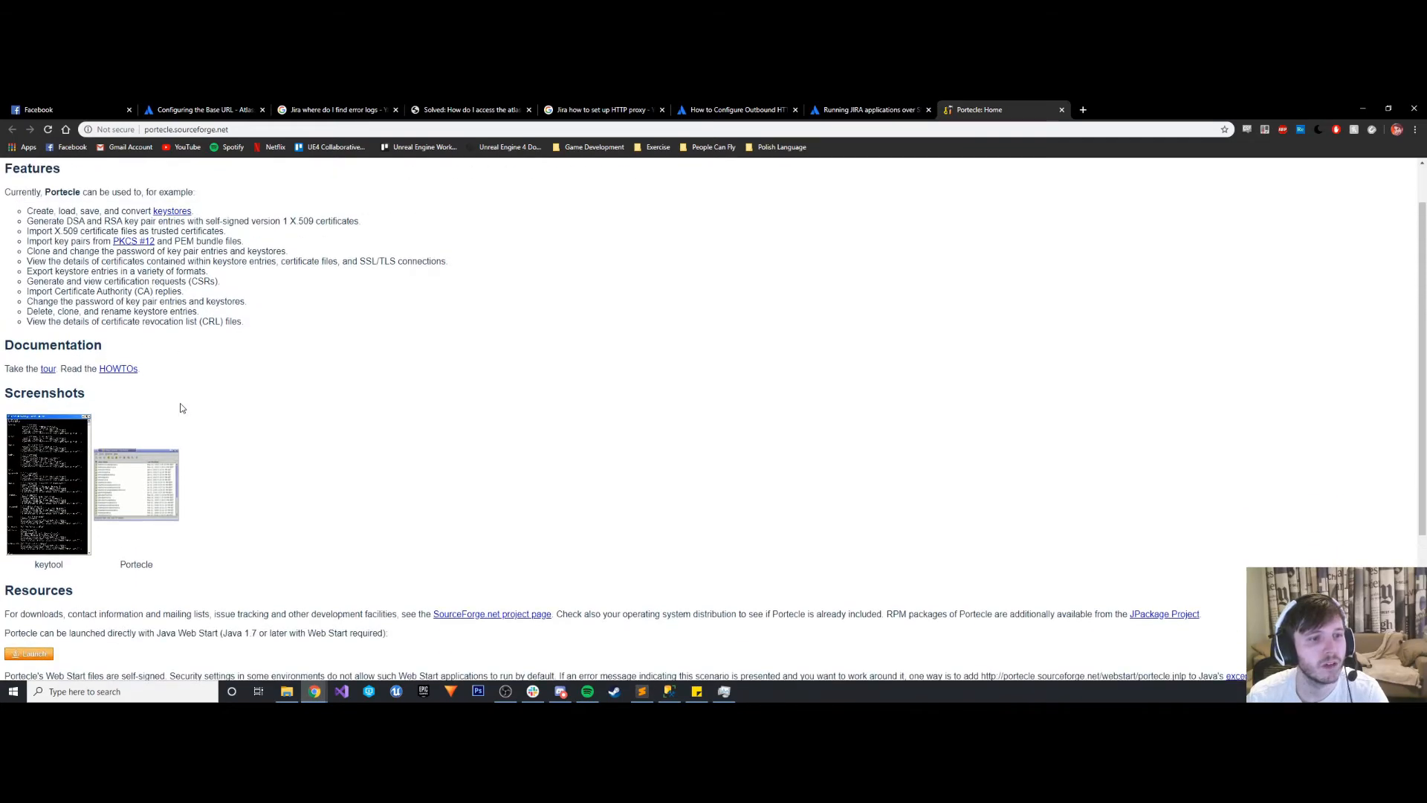
pyautogui.scroll(-3, 181, 408)
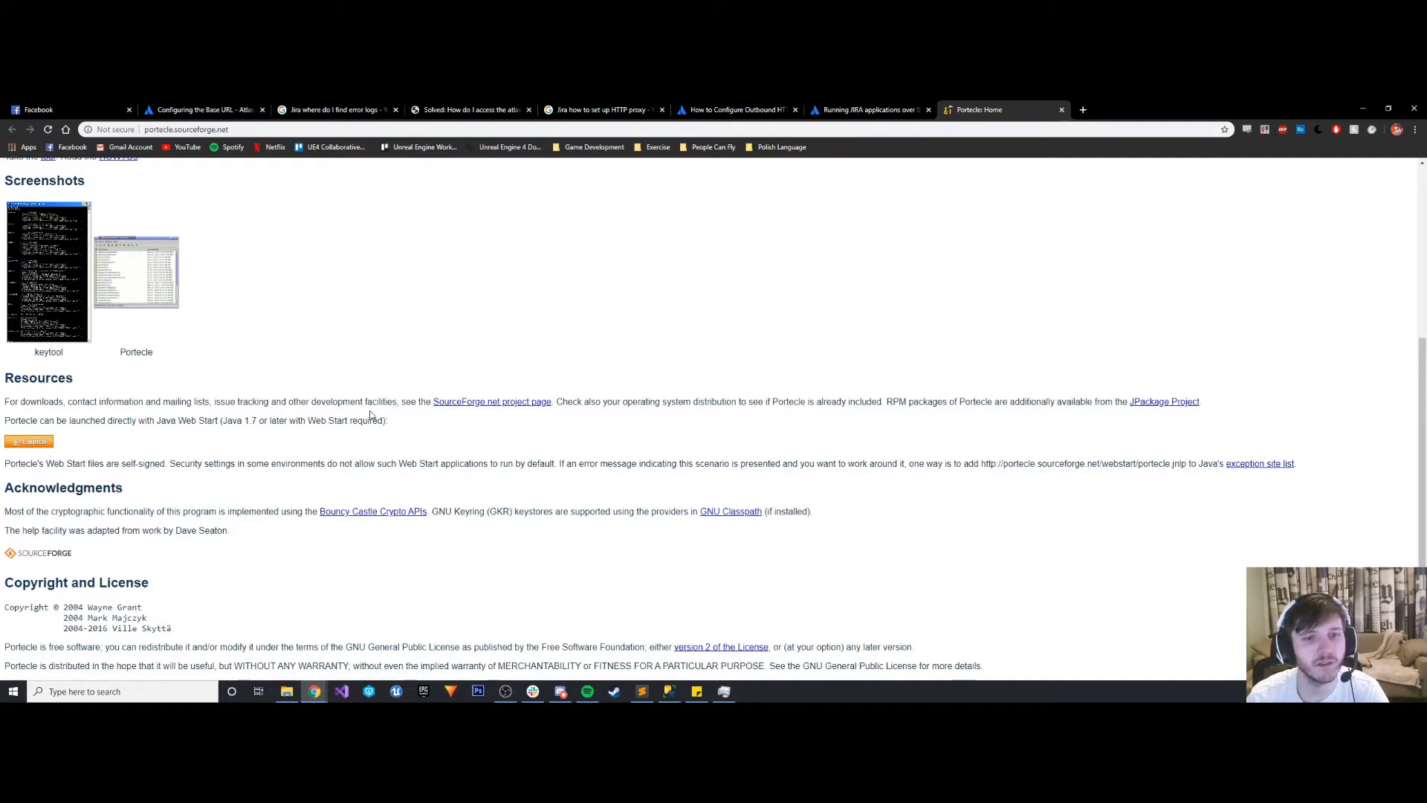
pyautogui.scroll(2, 510, 404)
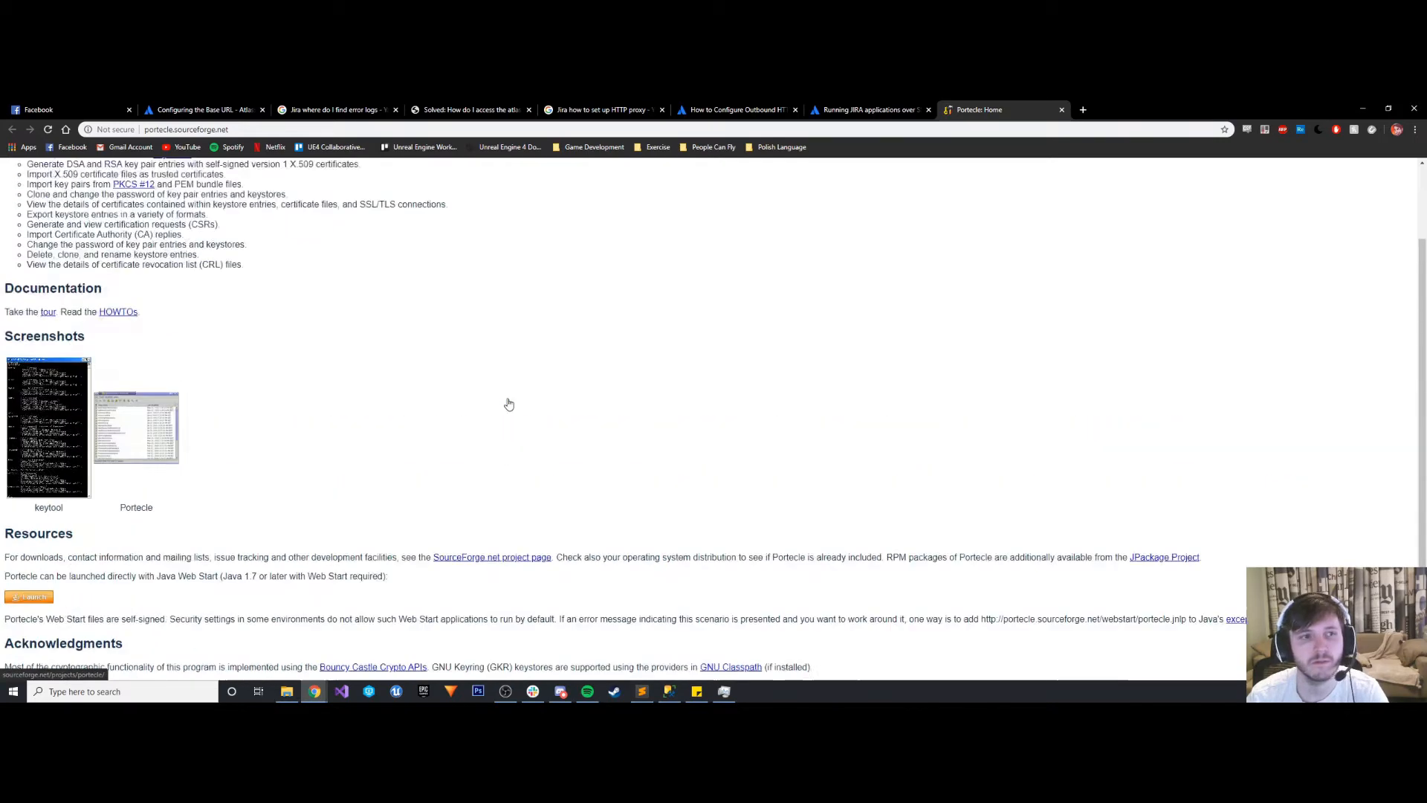
pyautogui.scroll(2, 509, 402)
pyautogui.scroll(-2, 99, 503)
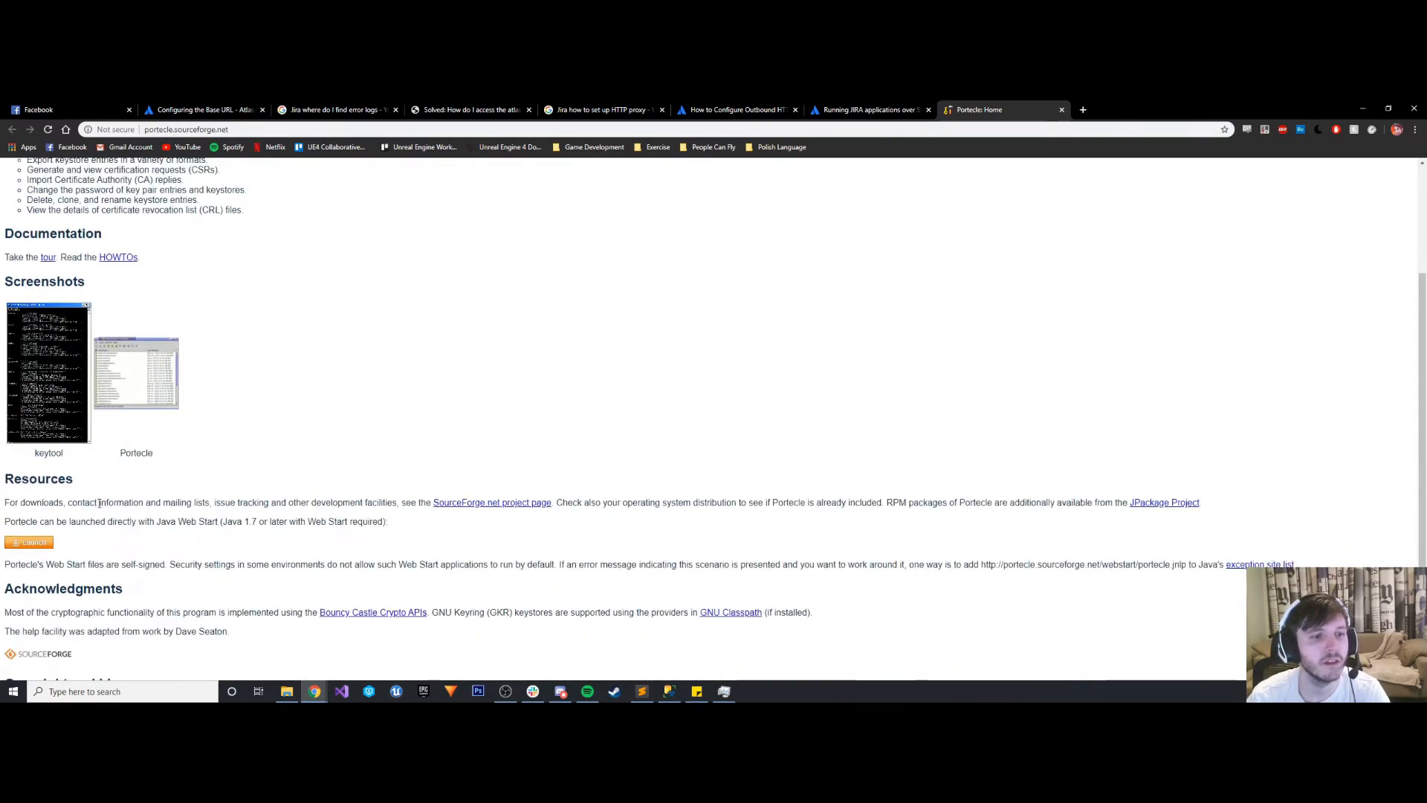
pyautogui.click(31, 544)
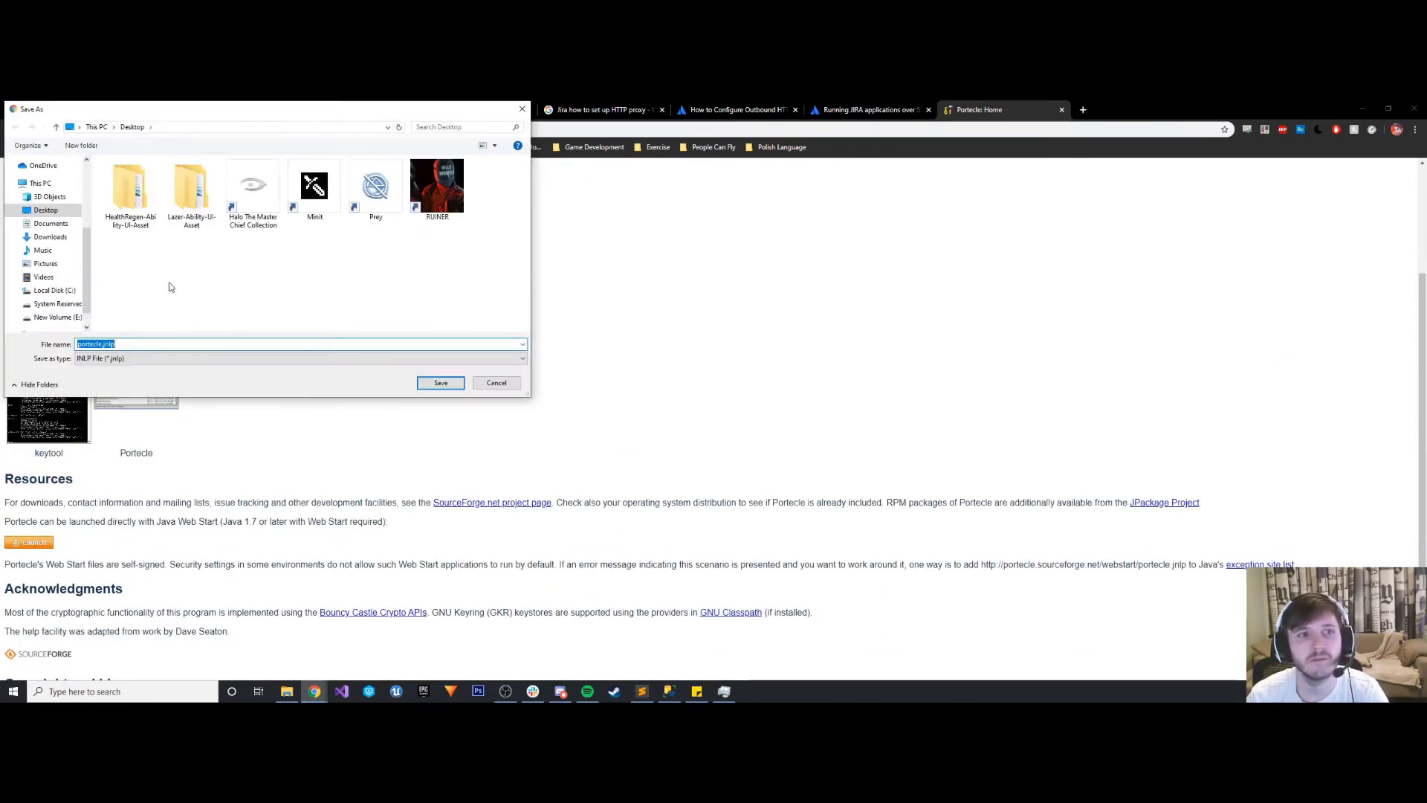
pyautogui.click(428, 387)
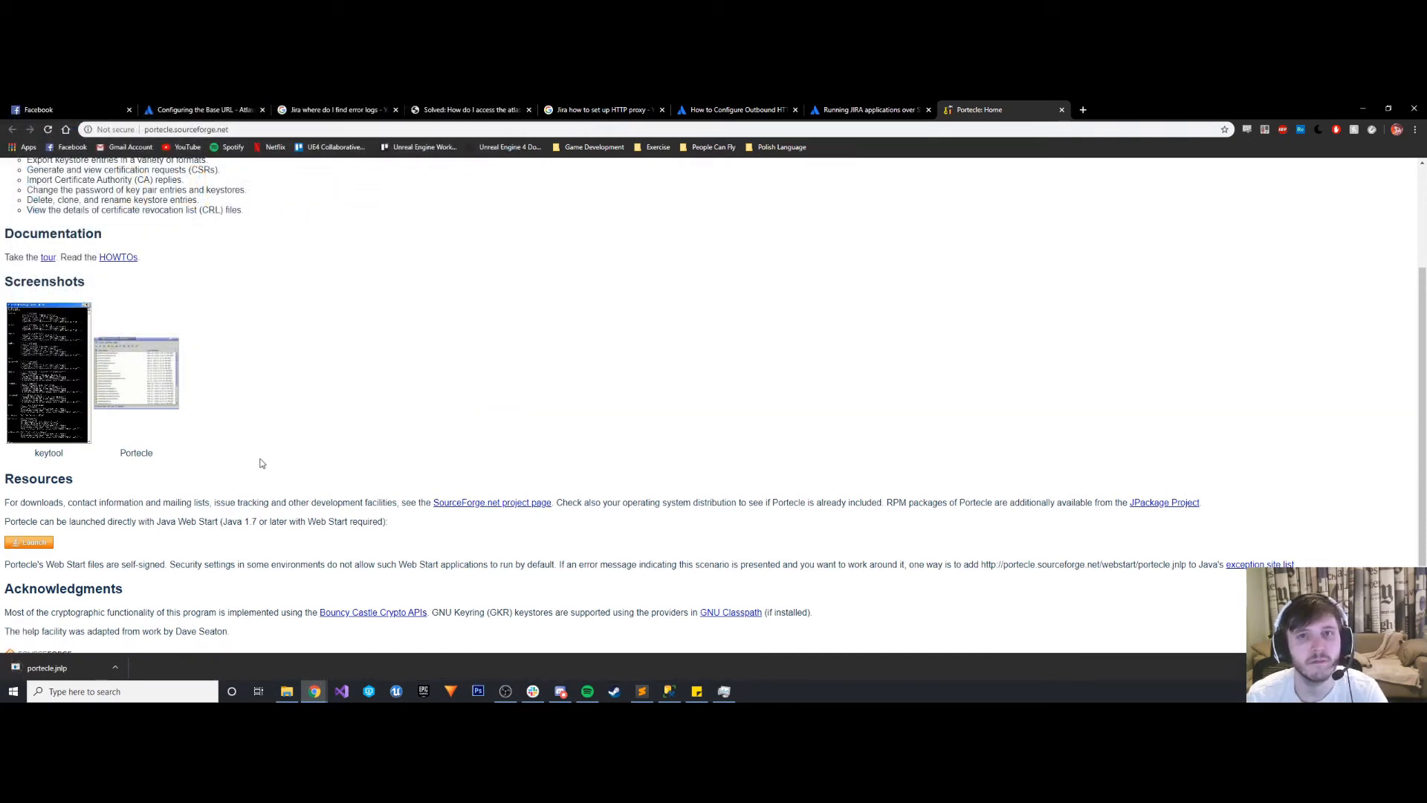
# - Check the article's instructions for running Portecle as an administrator, and the options offered for the downloaded portecle.jnlp
pyautogui.click(905, 108)
pyautogui.scroll(-2, 335, 474)
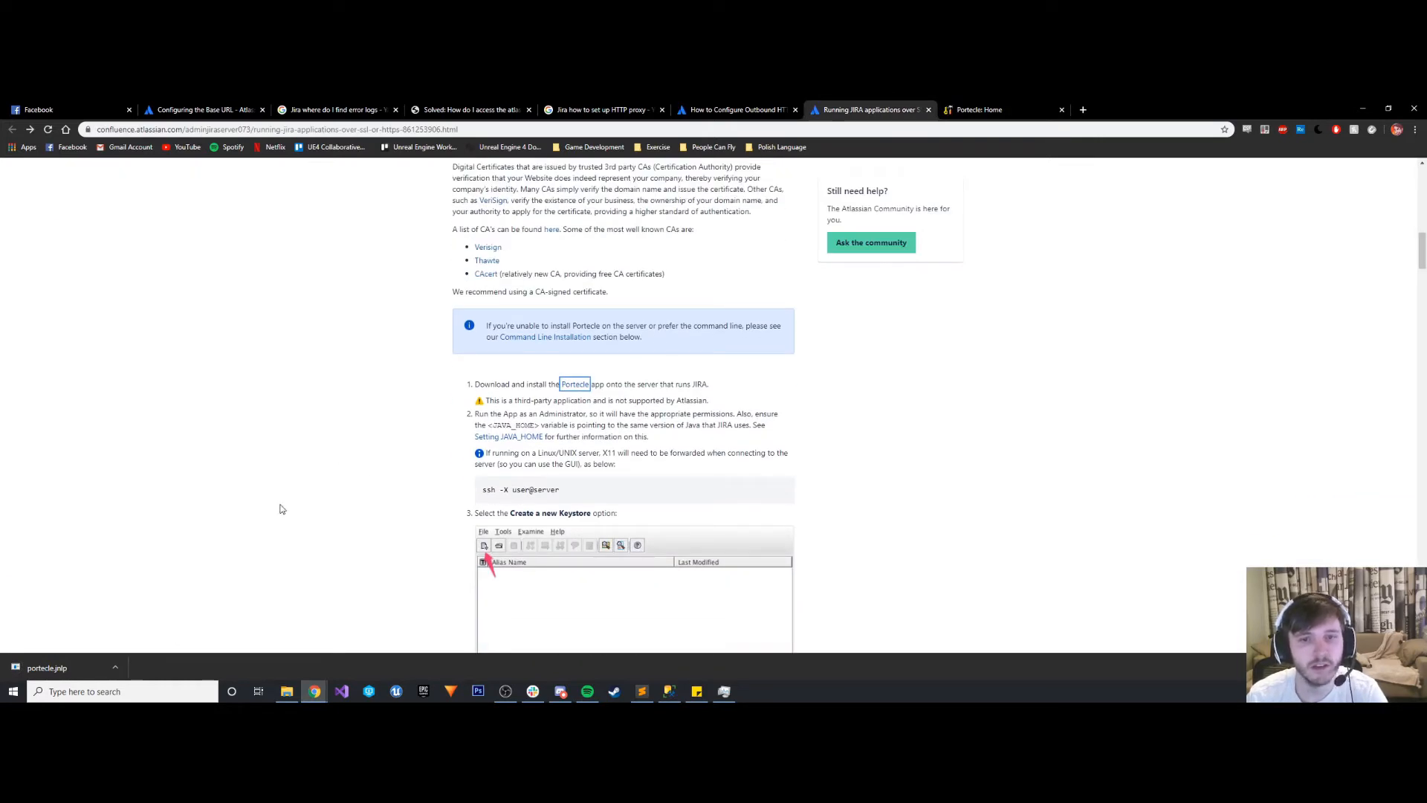
pyautogui.rightClick(58, 666)
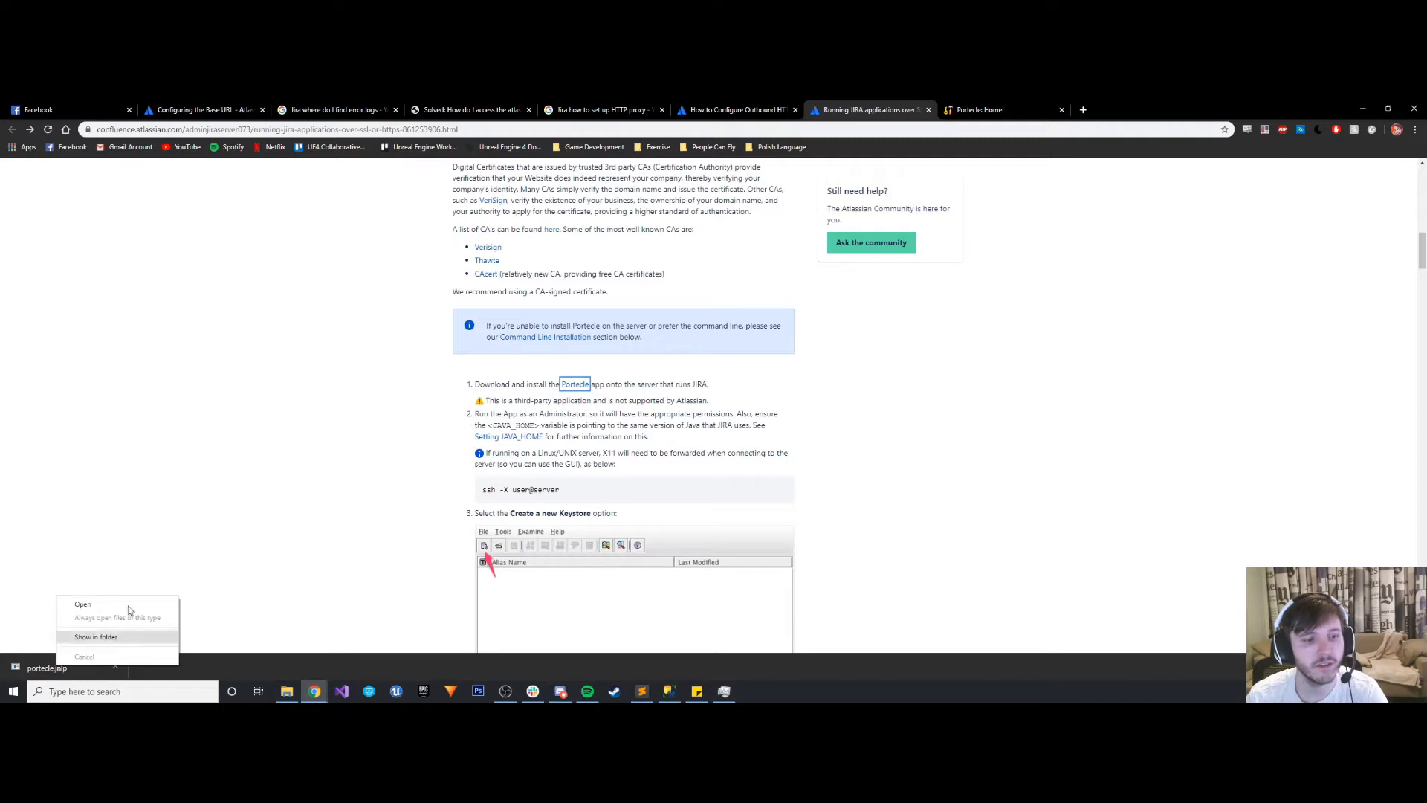
# - Clear the desktop by minimising the browser and text editor and closing the Jira logs folder and the localhost page
pyautogui.click(1366, 110)
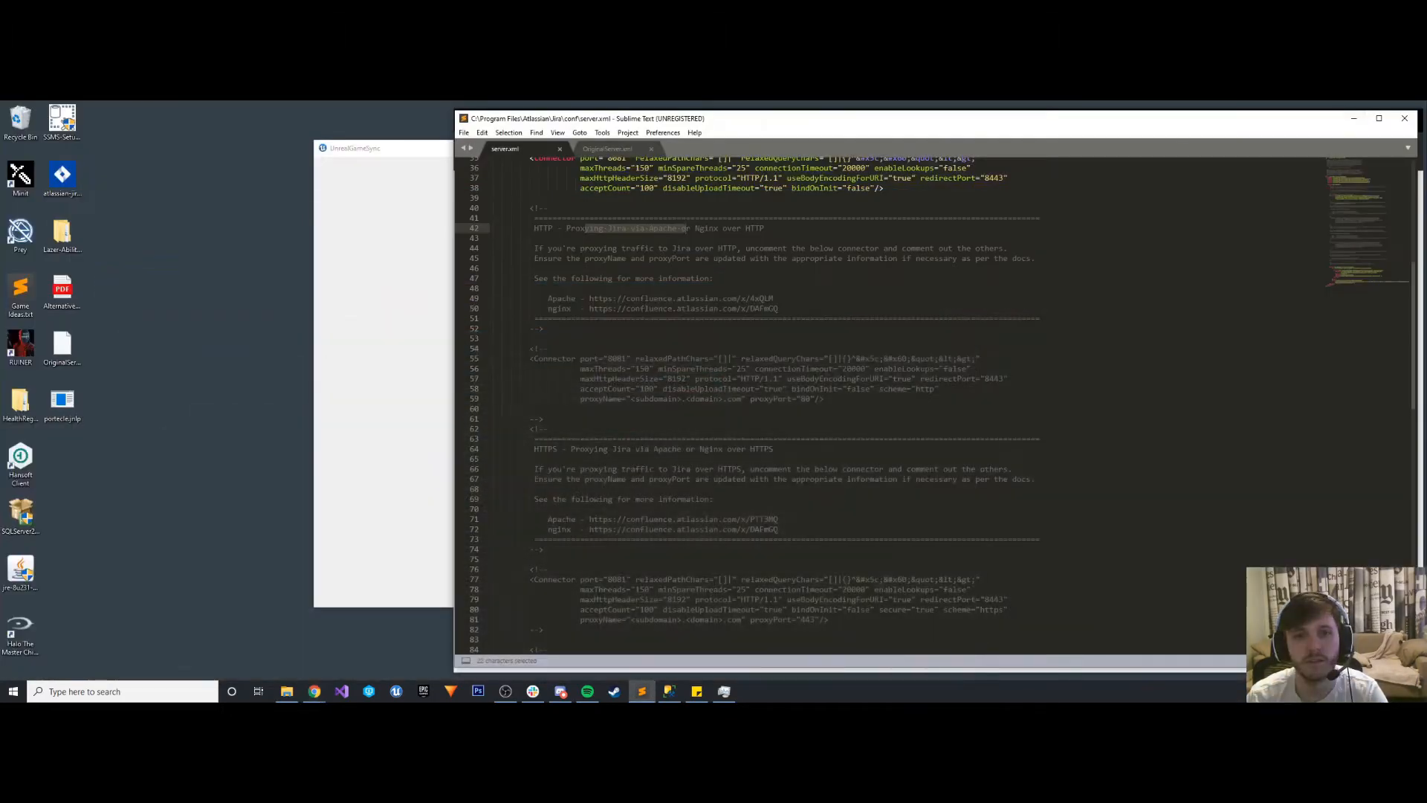
pyautogui.click(1354, 119)
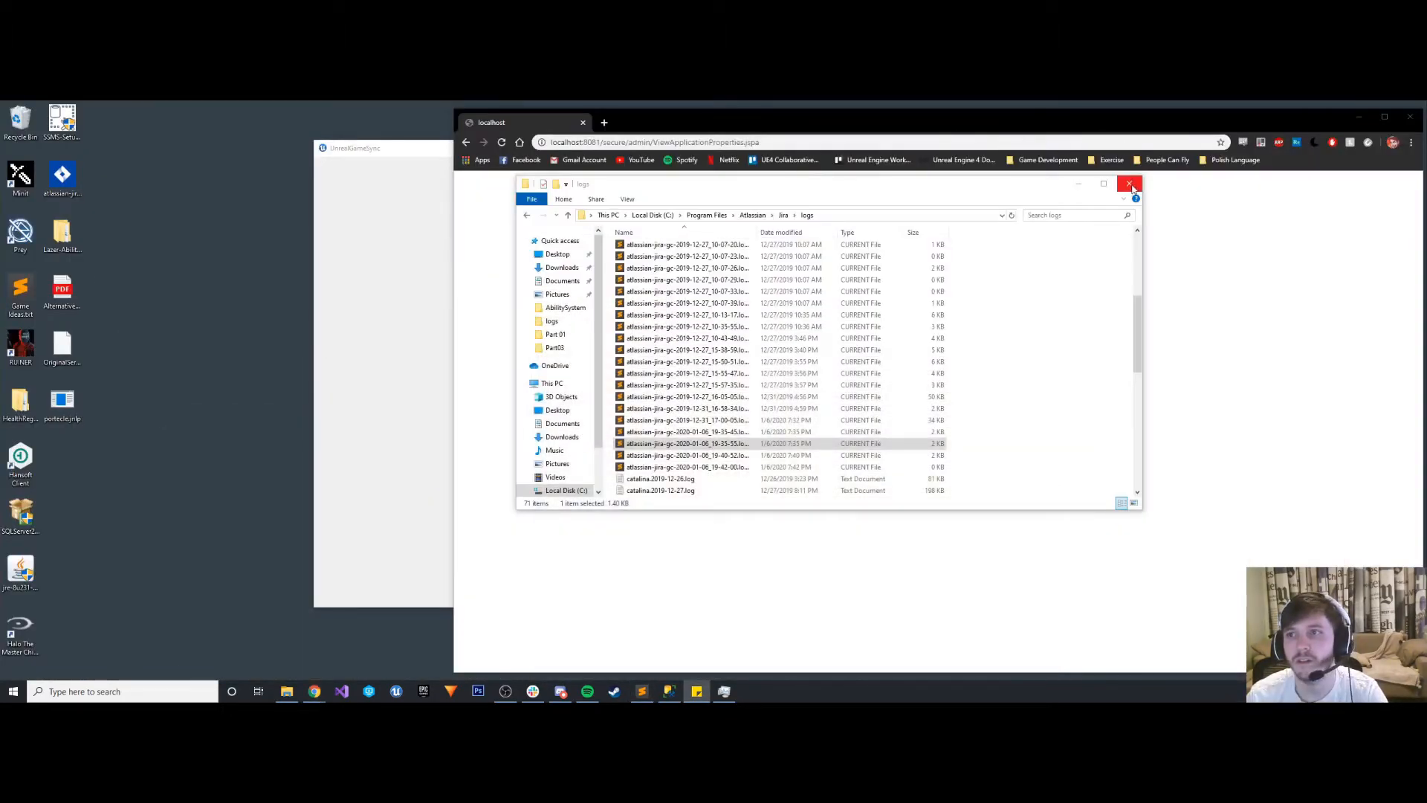
pyautogui.click(1130, 181)
pyautogui.click(583, 122)
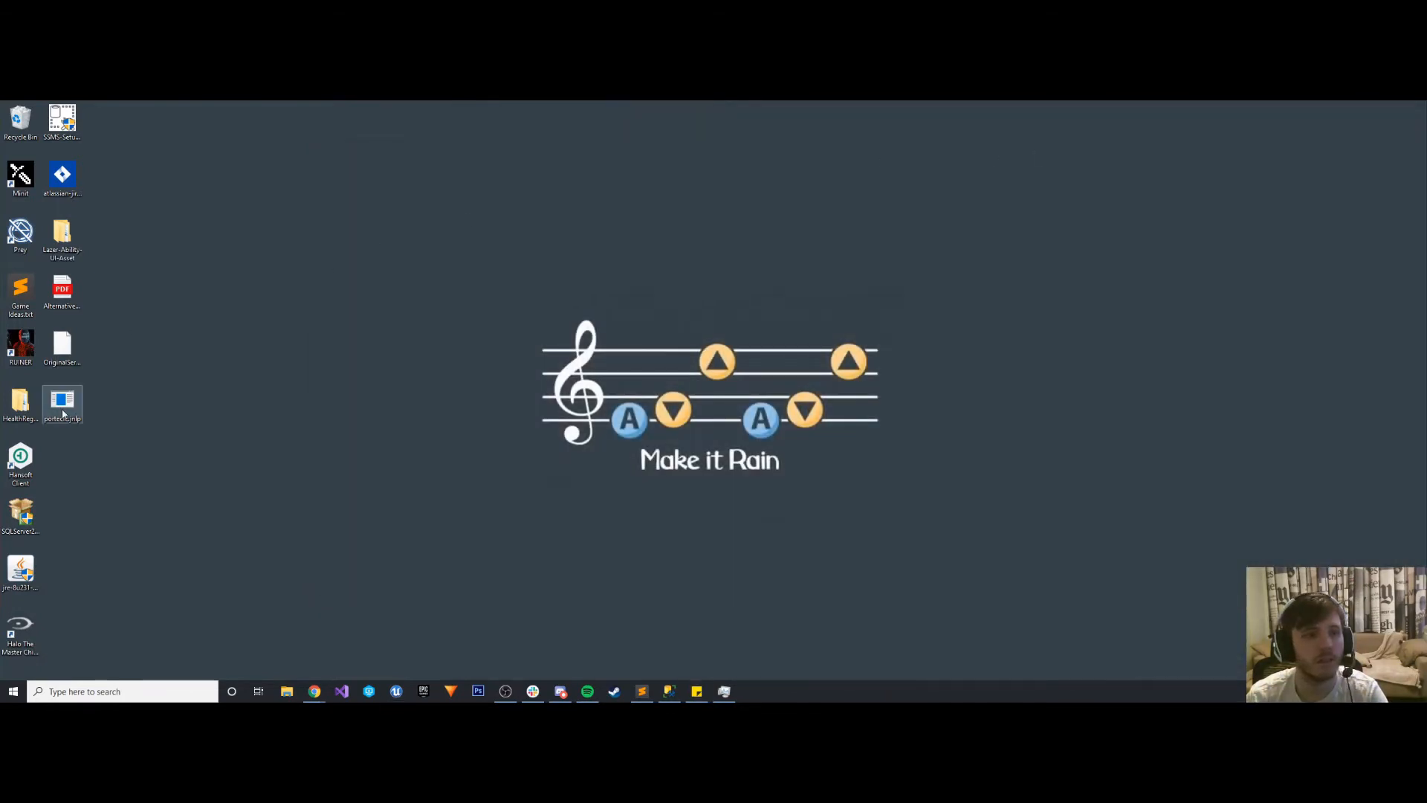
# - Check which actions are available for portecle.jnlp on the desktop and select the file
pyautogui.rightClick(63, 402)
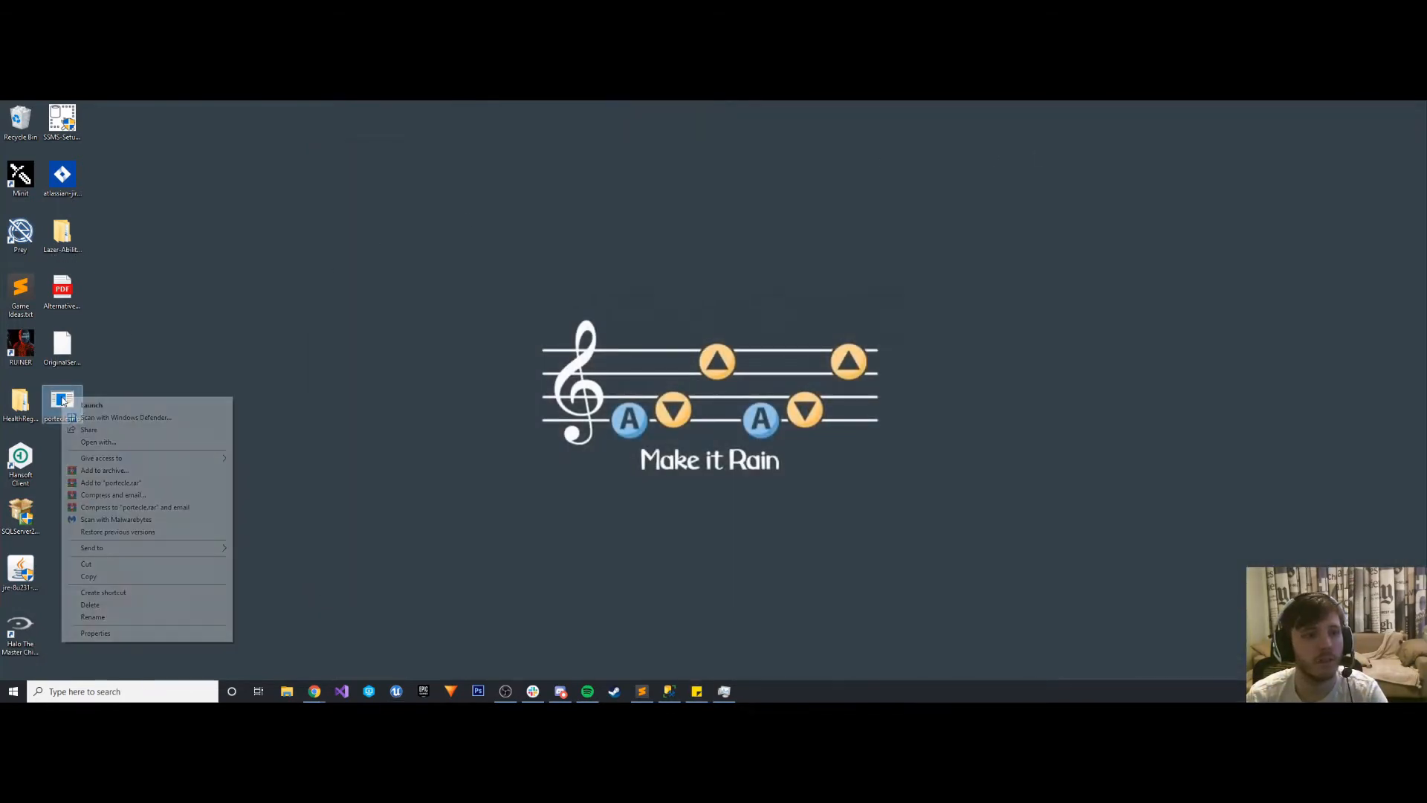
pyautogui.click(59, 392)
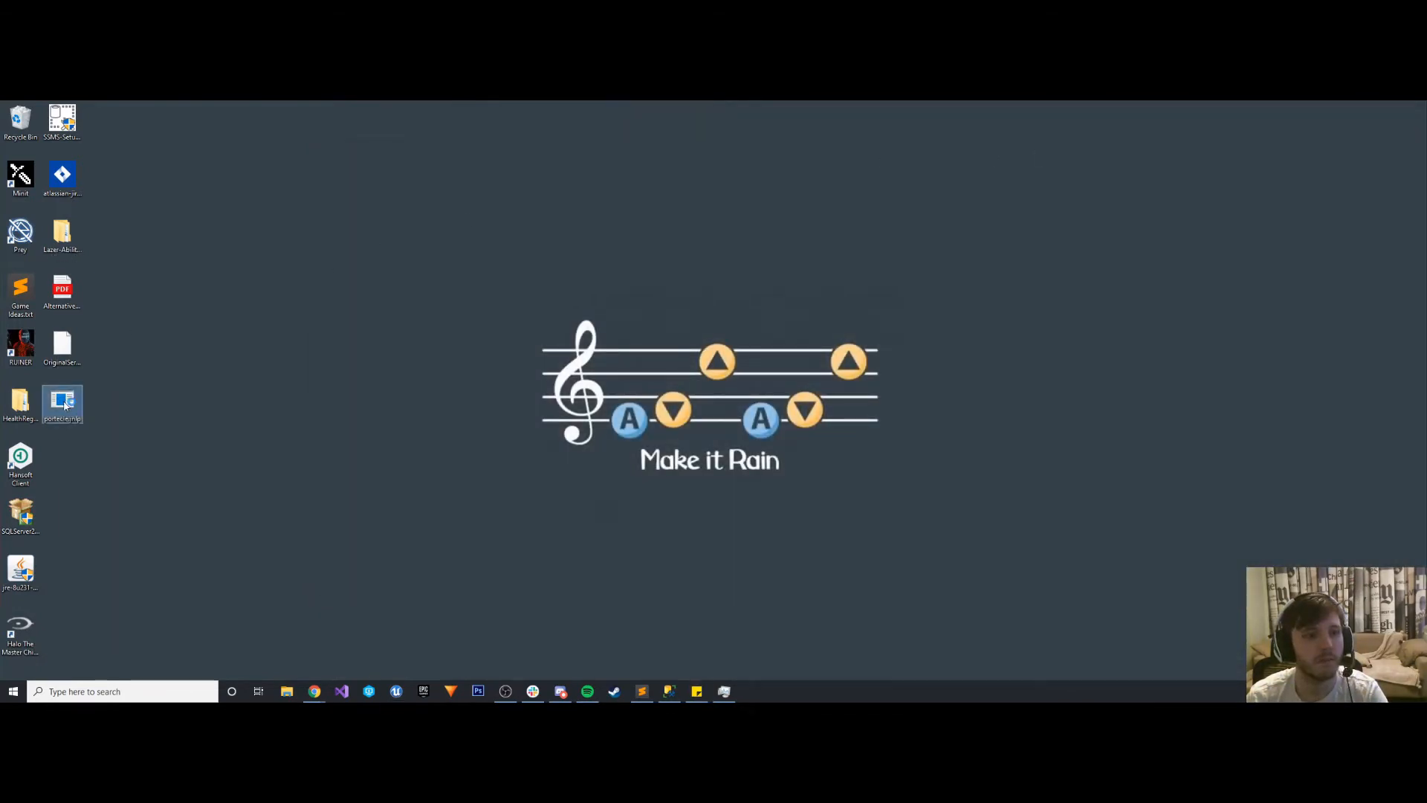
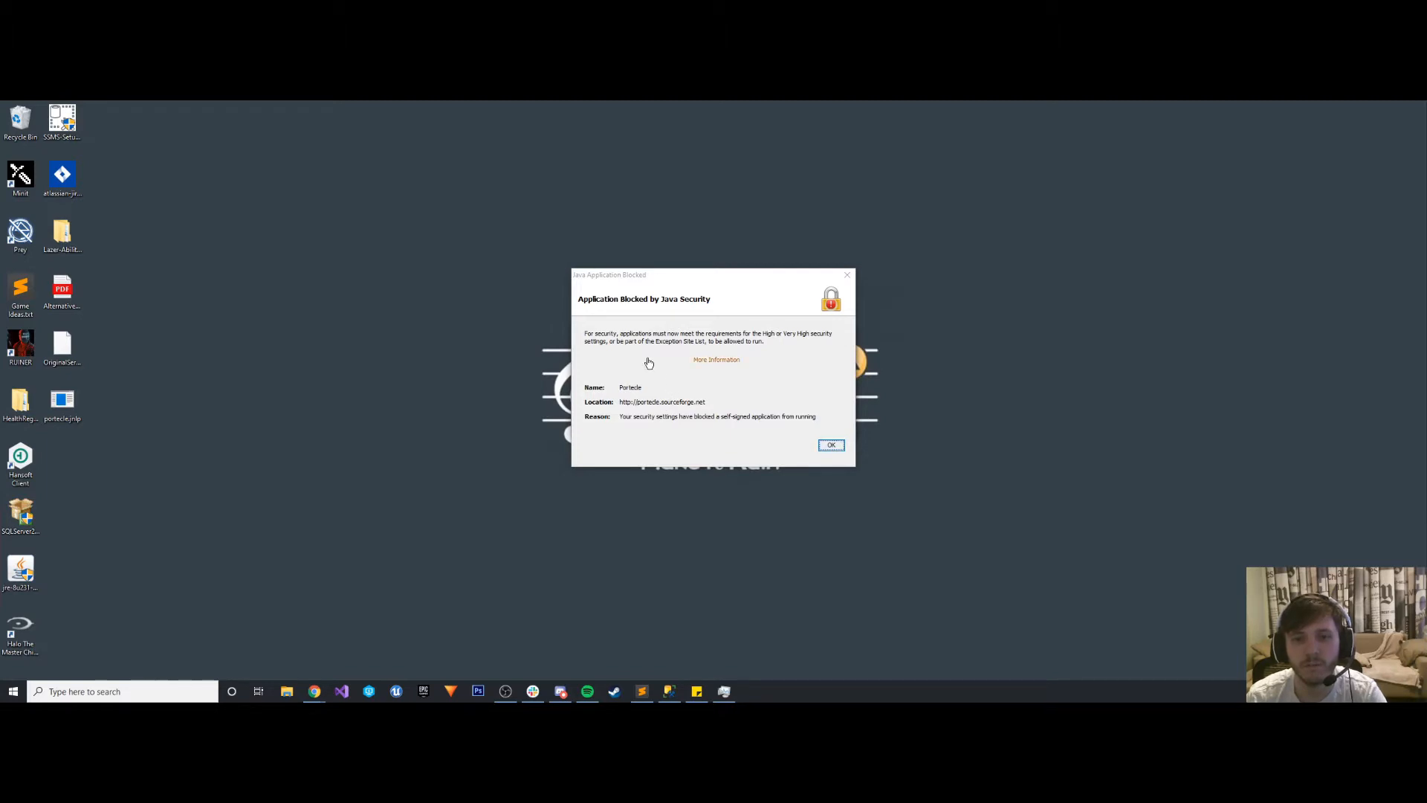
# - Dismiss the Java security message and launch portecle.jnlp from the desktop again
pyautogui.click(832, 446)
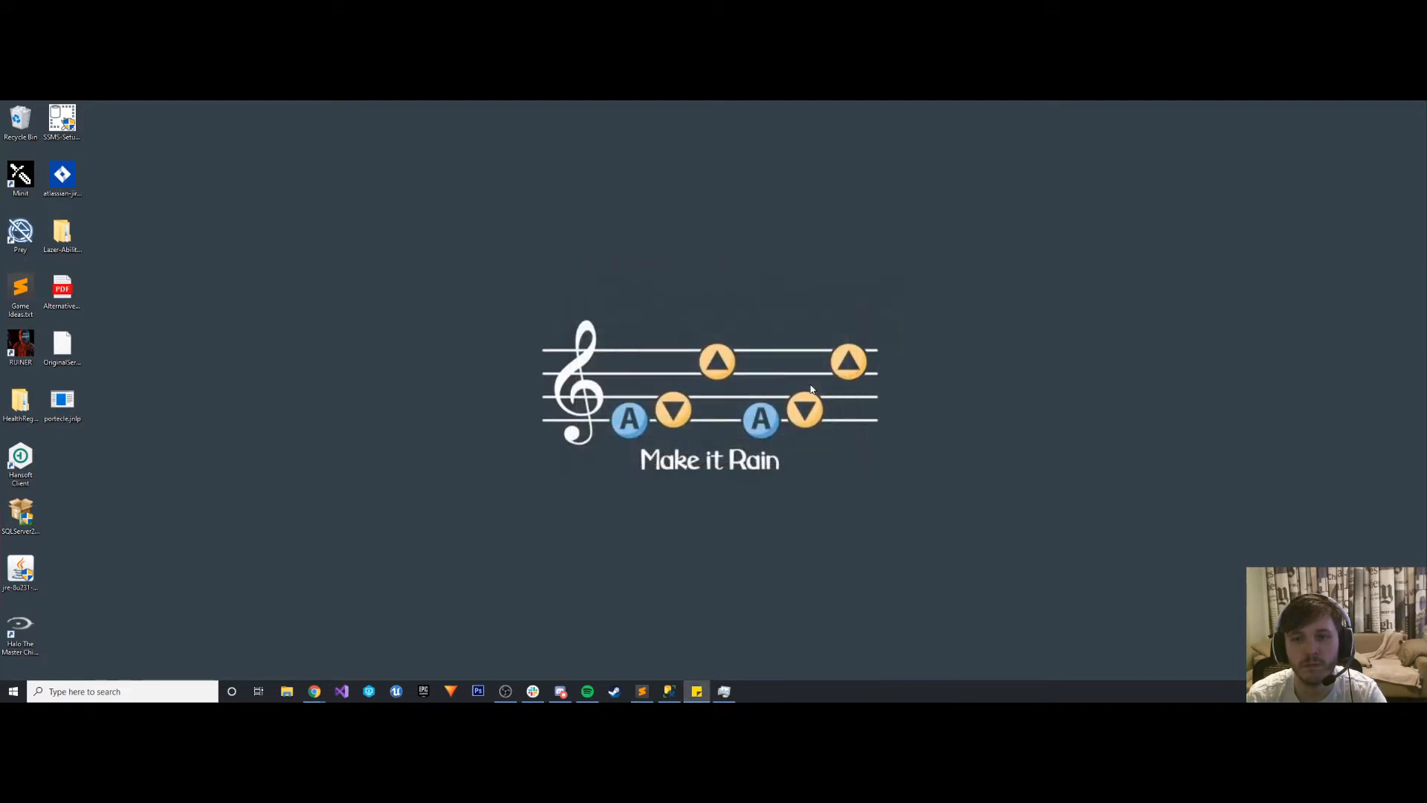
pyautogui.rightClick(67, 403)
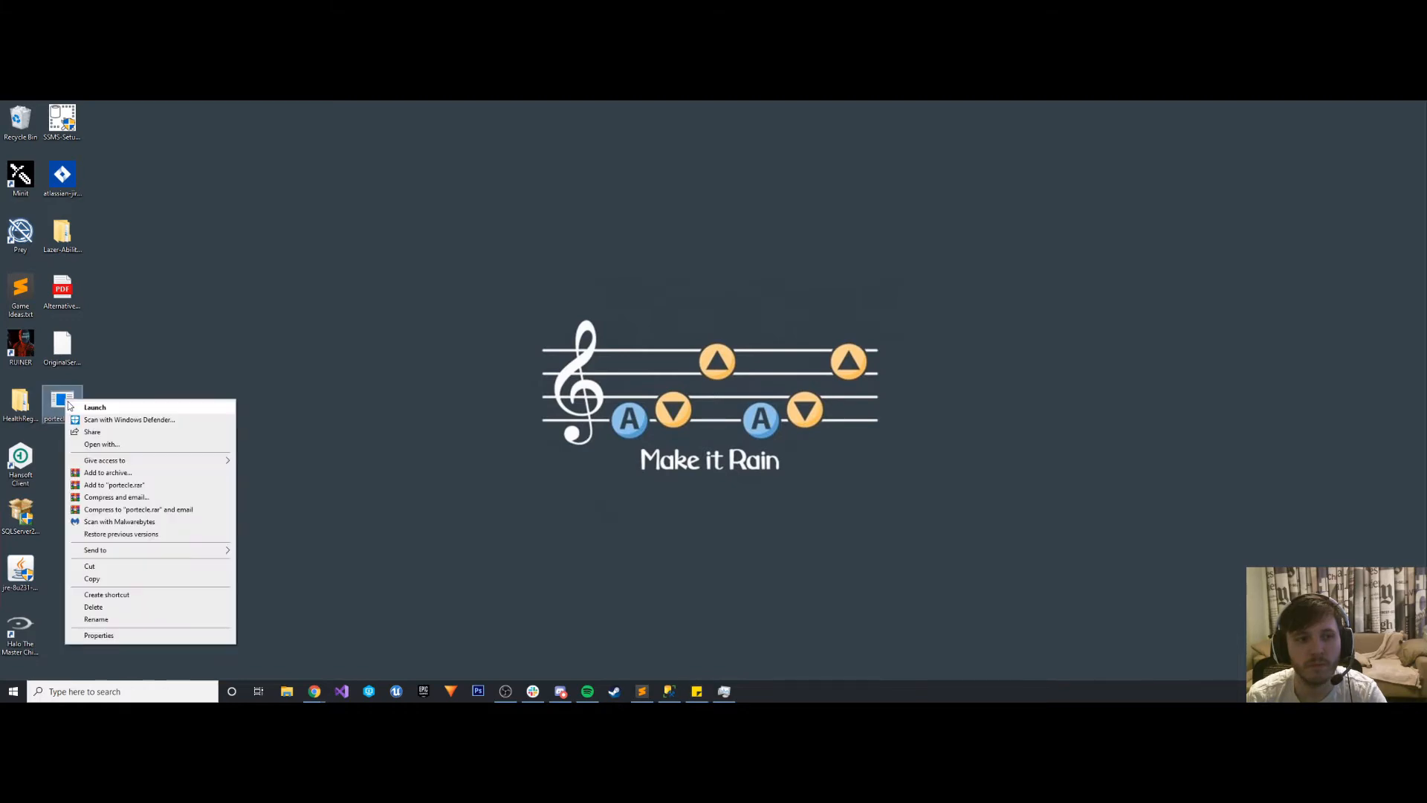
pyautogui.click(95, 407)
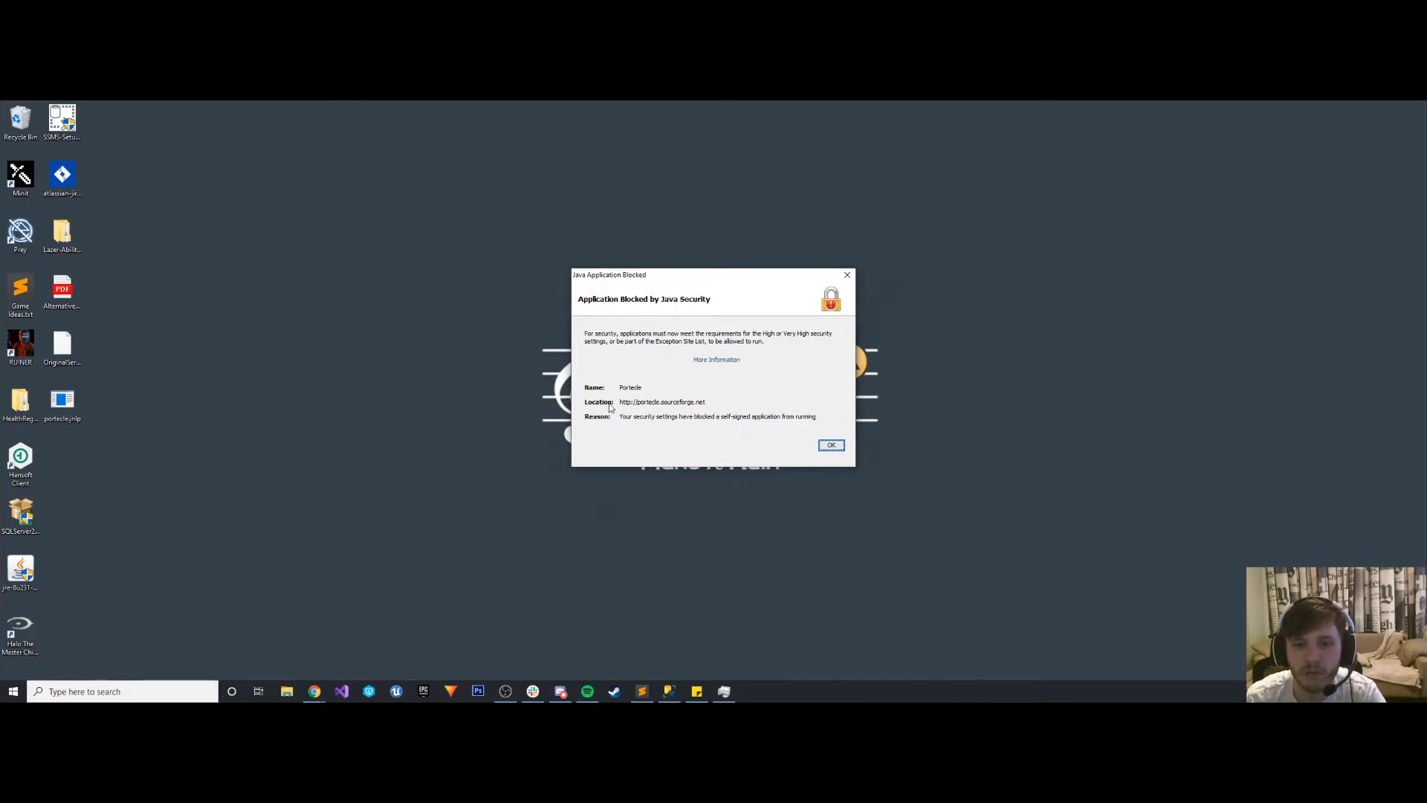
# - Recheck the actions offered for portecle.jnlp while the blocked-application message is open
pyautogui.rightClick(62, 403)
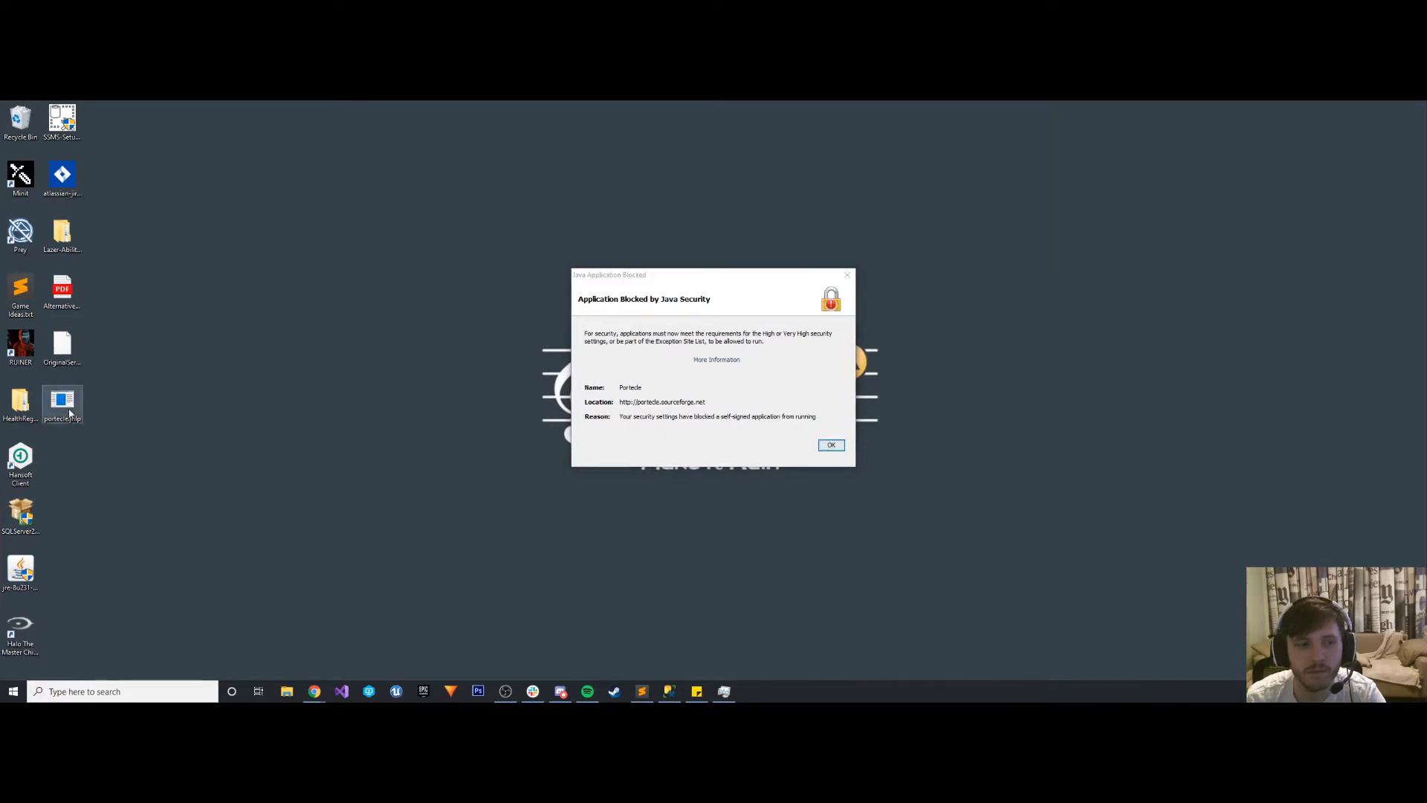
pyautogui.click(67, 405)
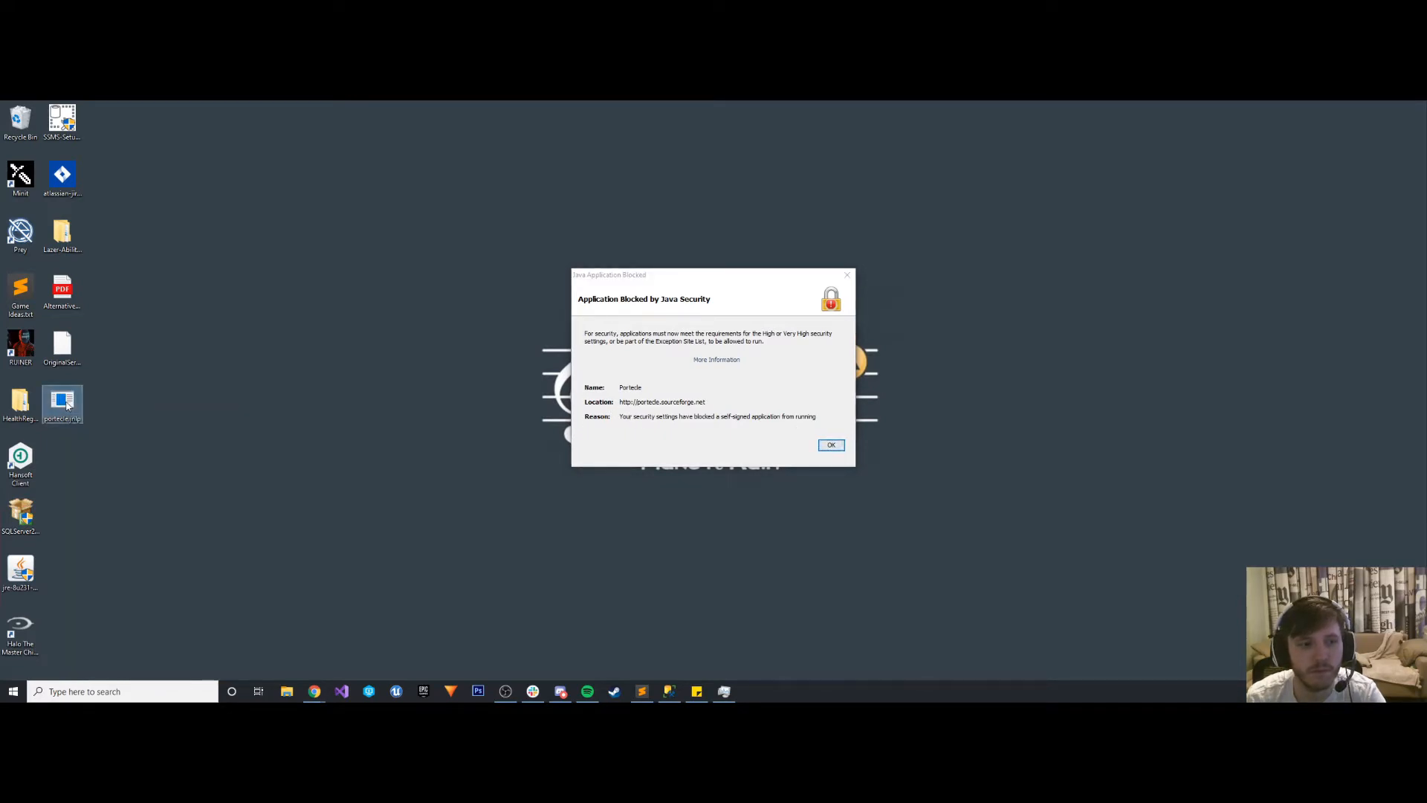
pyautogui.rightClick(66, 405)
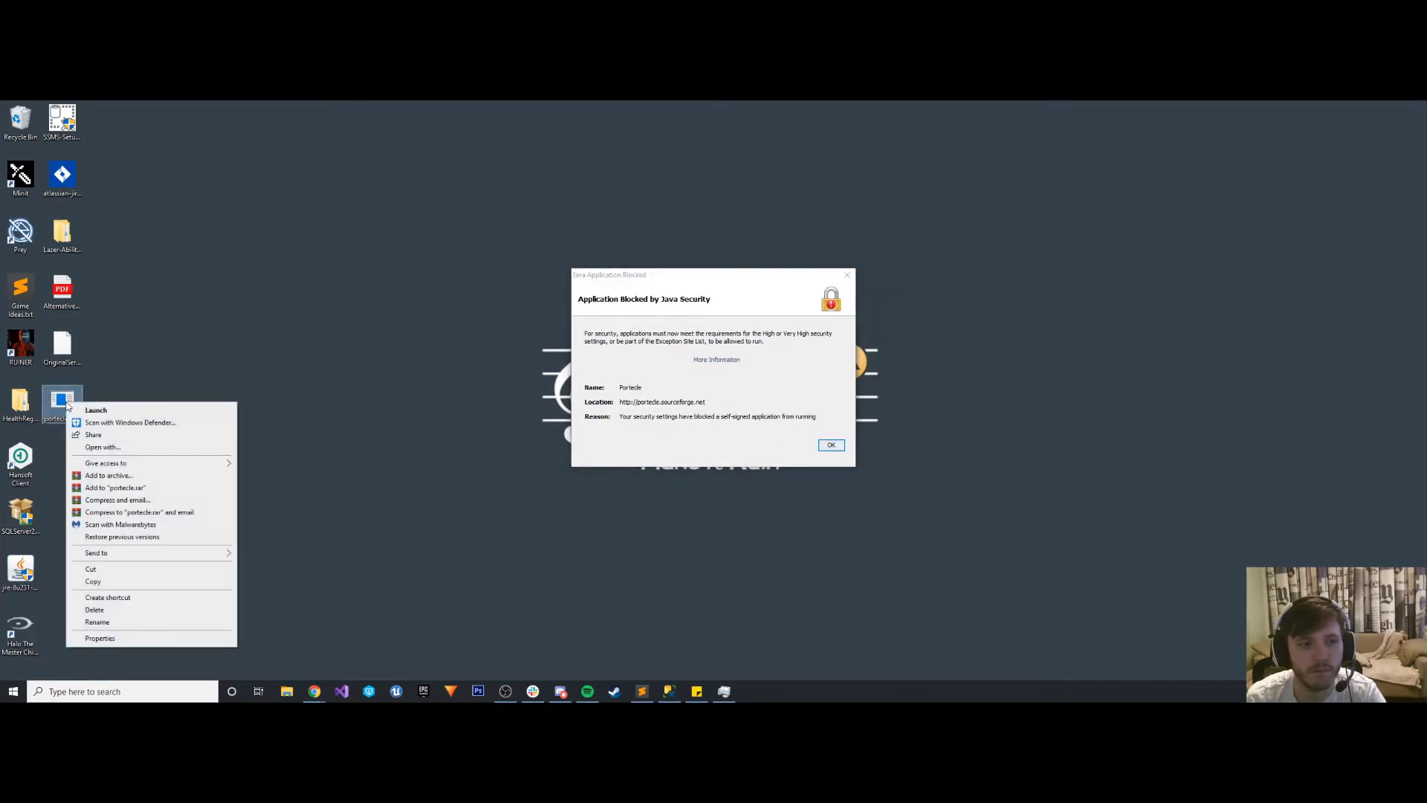
pyautogui.click(657, 416)
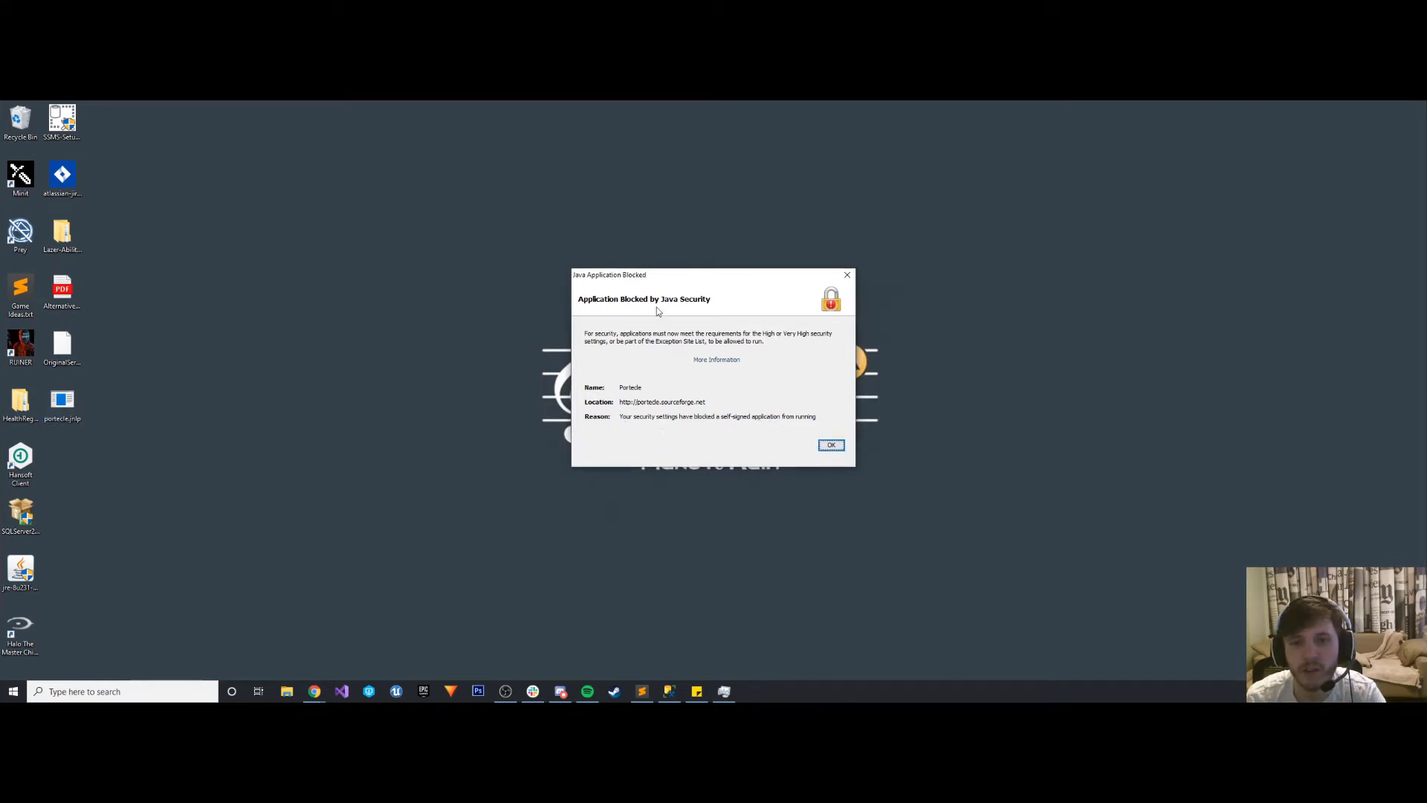
# - Bring the browser window with the JIRA SSL article forward and move the Java security message out of view
pyautogui.moveTo(647, 277); pyautogui.dragTo(401, 210)
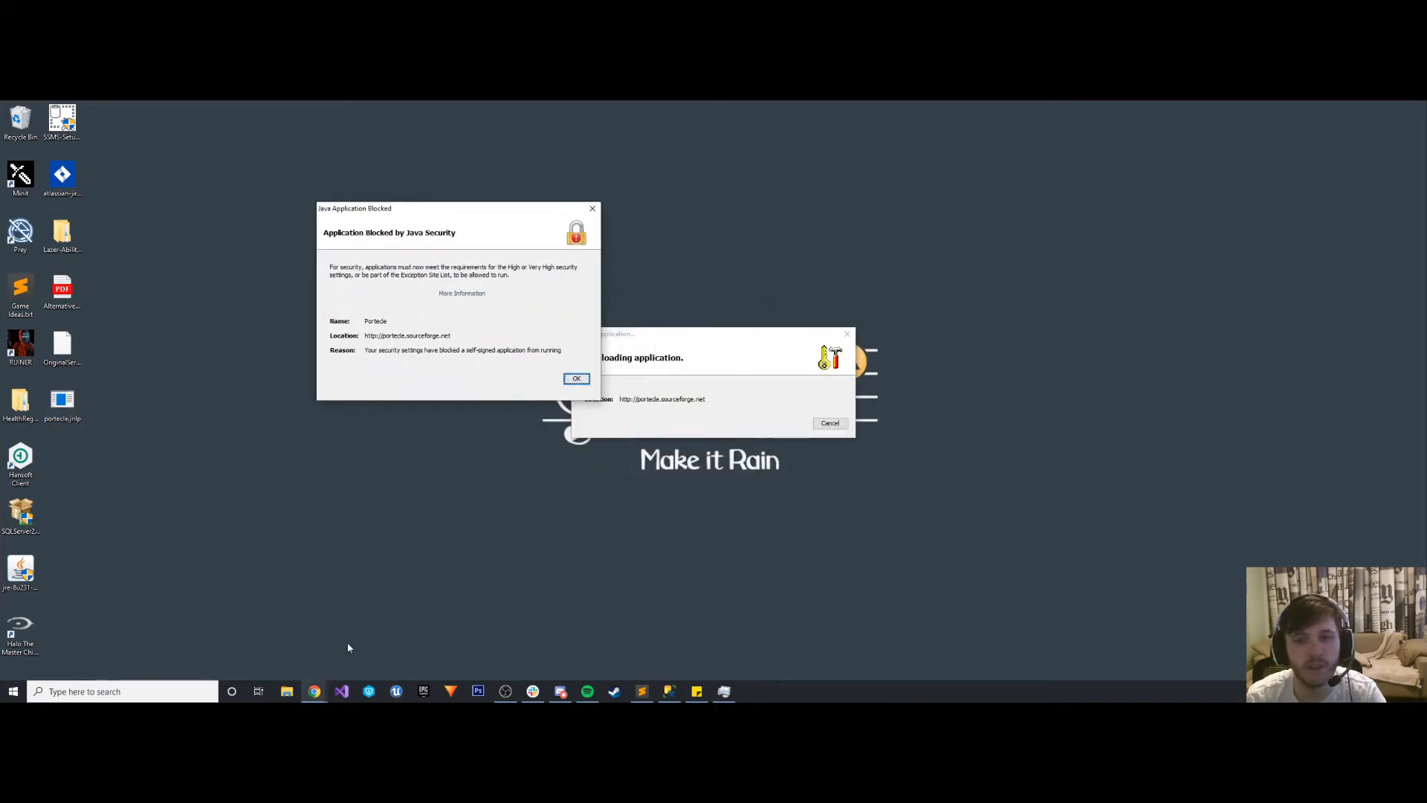
pyautogui.click(751, 371)
pyautogui.click(317, 695)
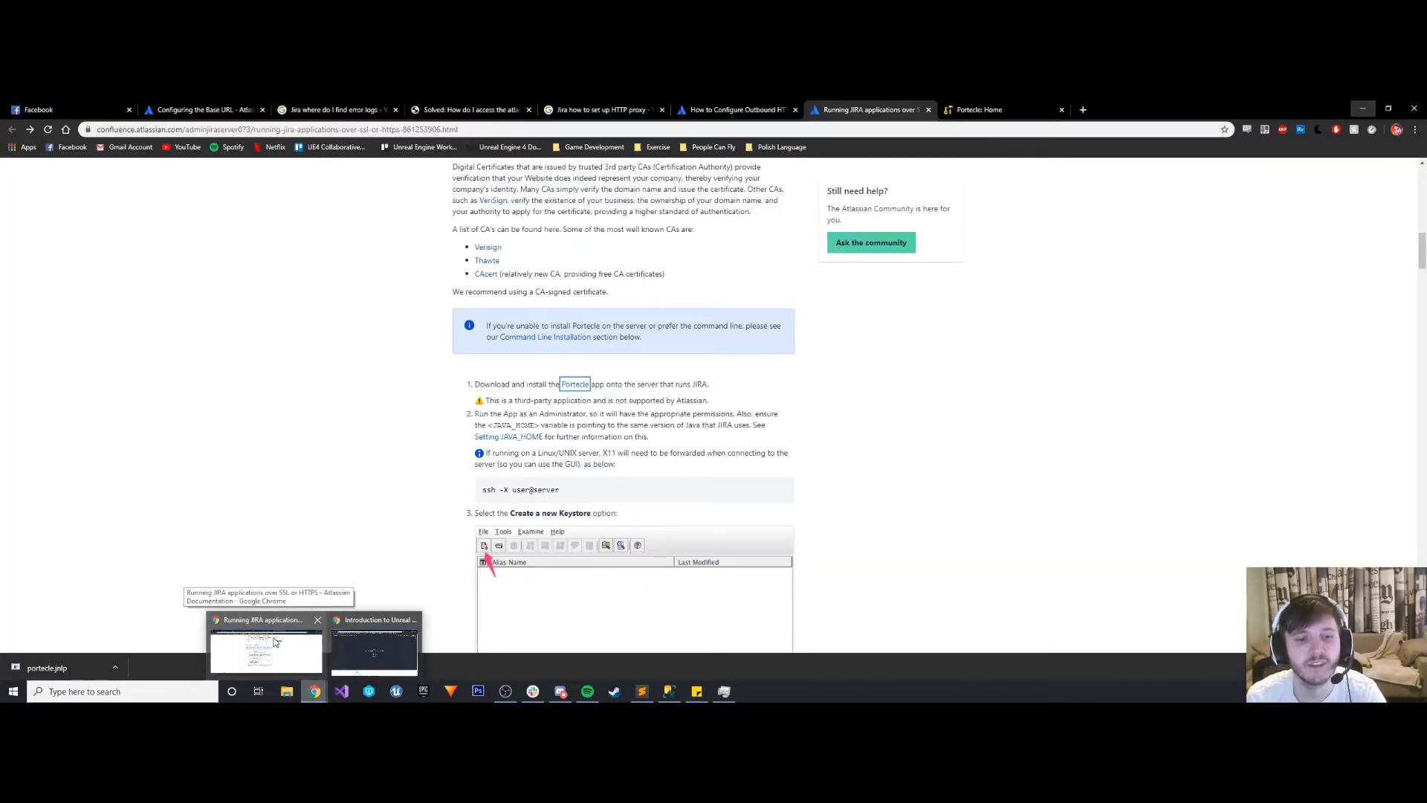
pyautogui.click(277, 640)
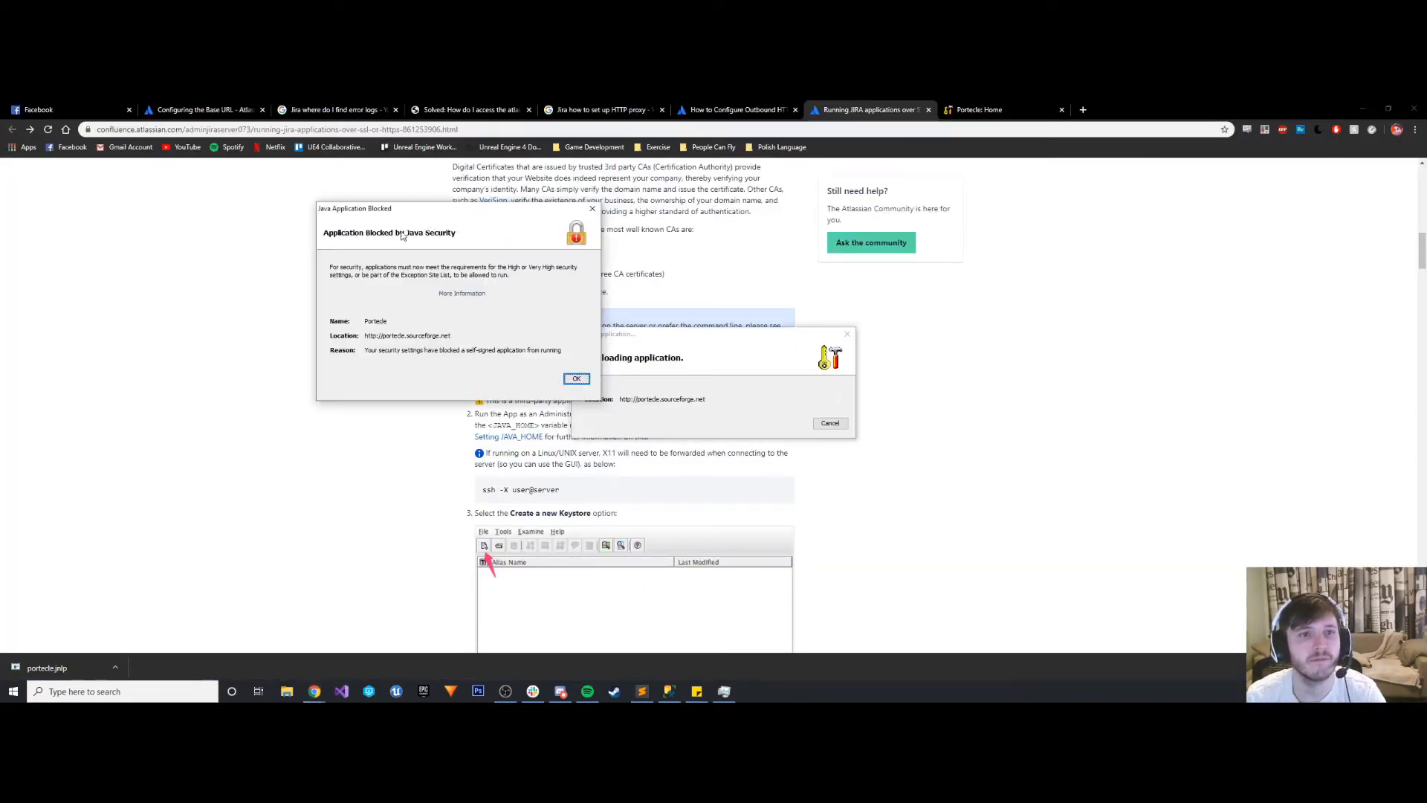
pyautogui.moveTo(402, 209); pyautogui.dragTo(0, 287)
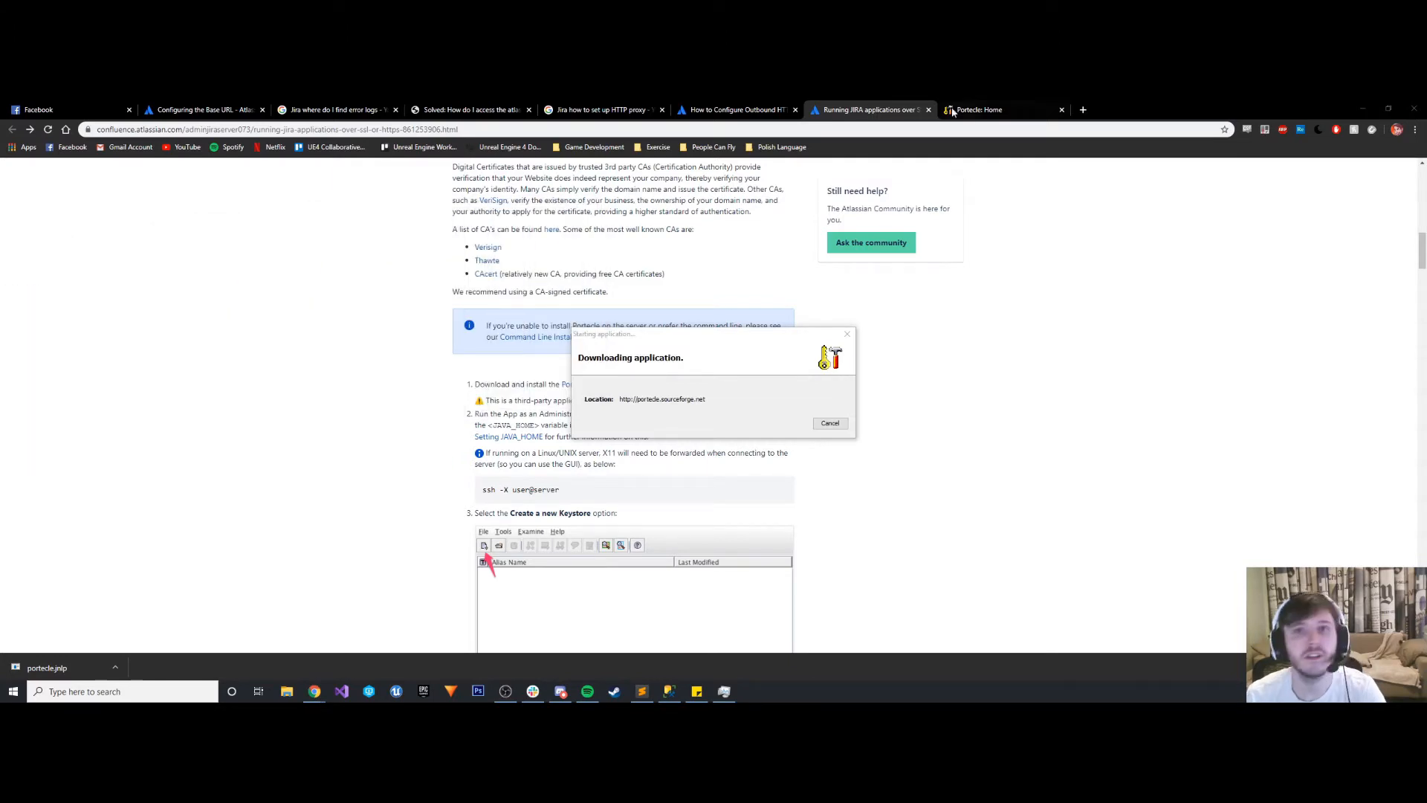
# - Search Google in a new browser tab for "Application blocked by Java security"
pyautogui.click(1083, 110)
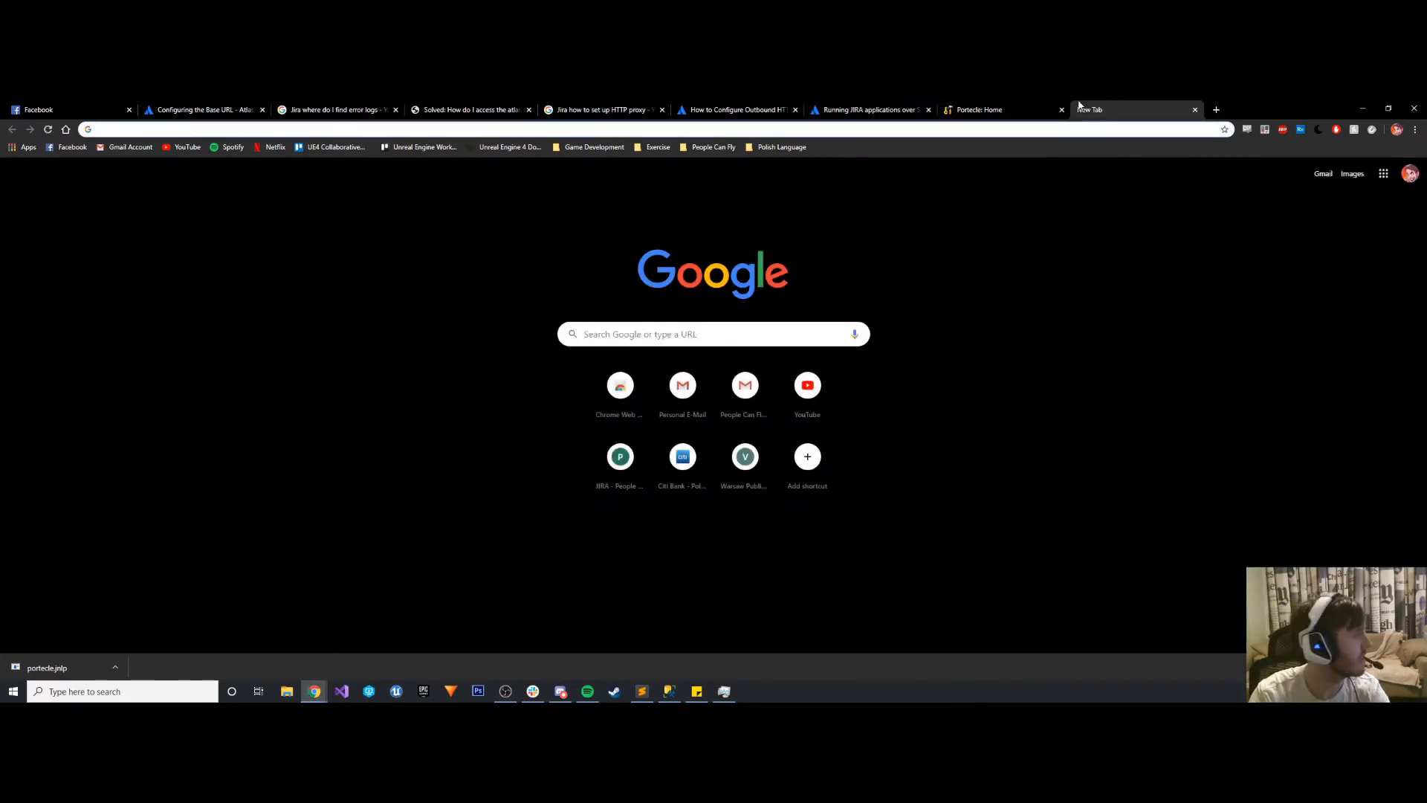
pyautogui.write('Applica')
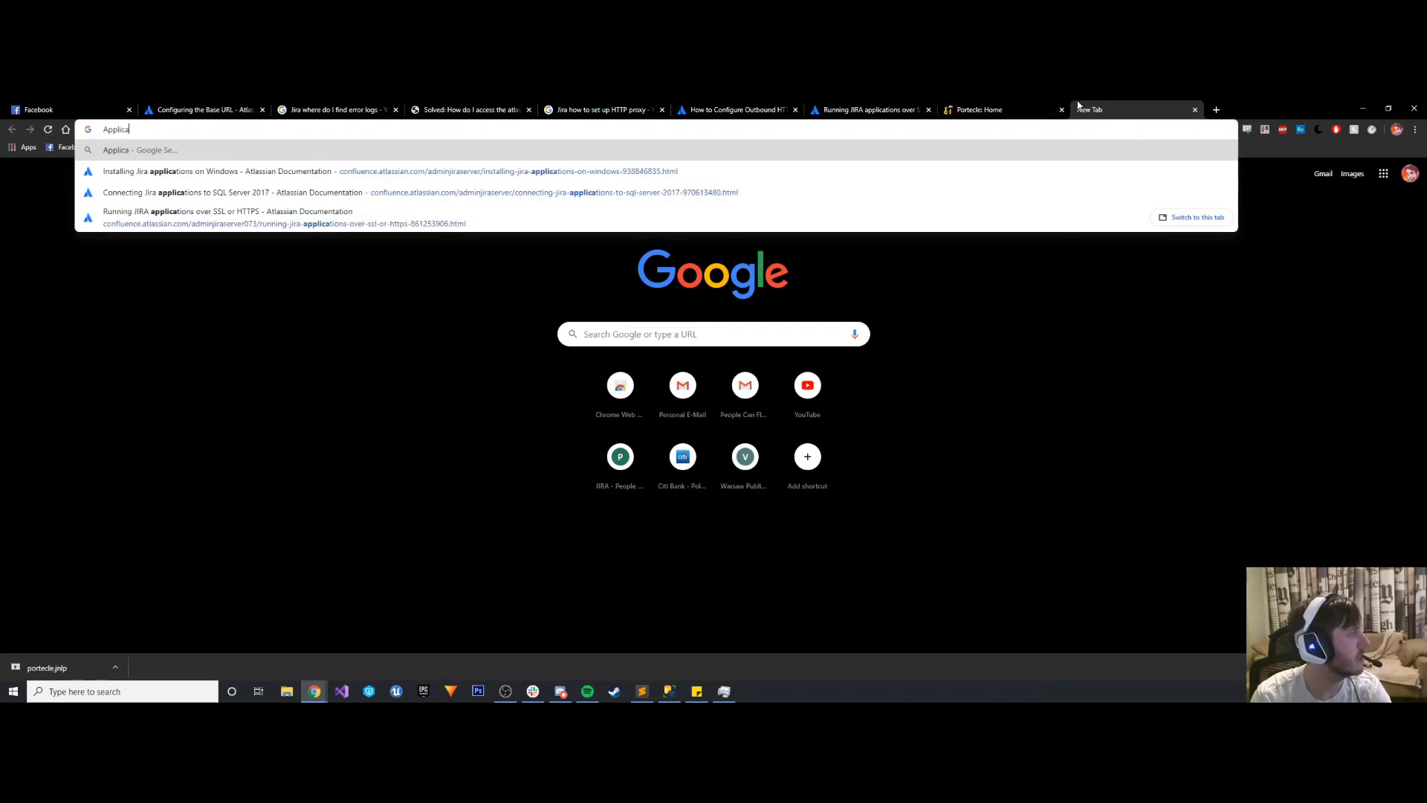
pyautogui.write('tion blocked by ')
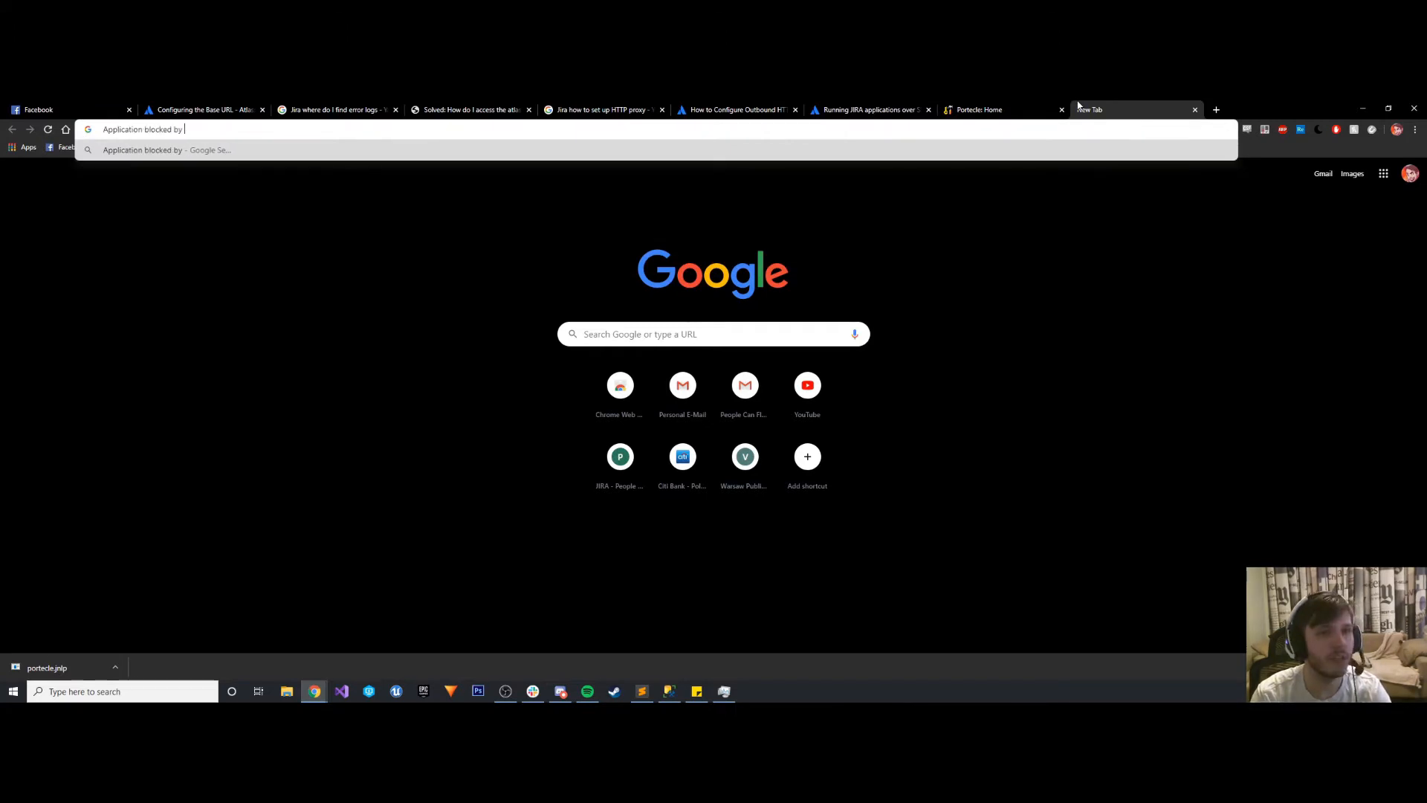
pyautogui.write('Java ')
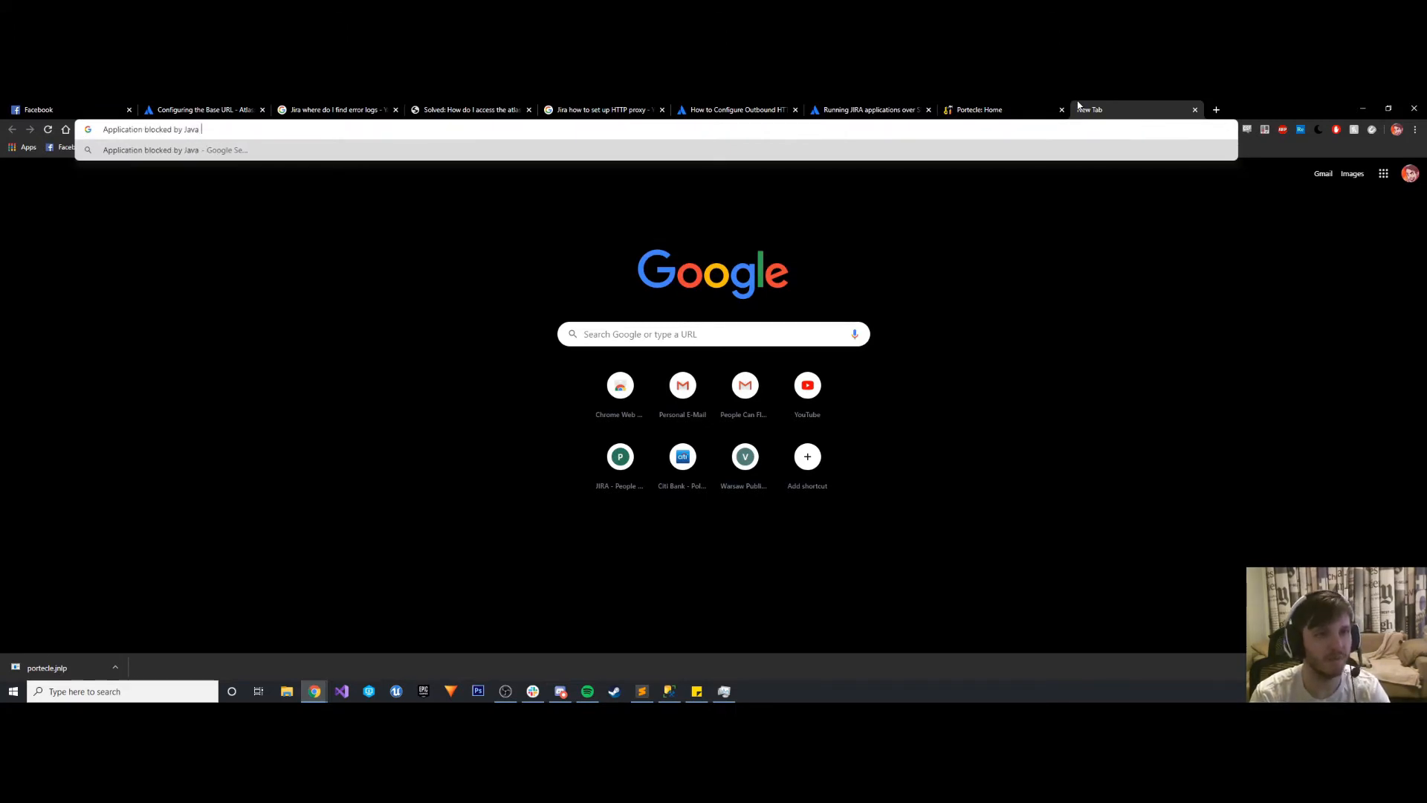
pyautogui.write('security')
pyautogui.press('Return')
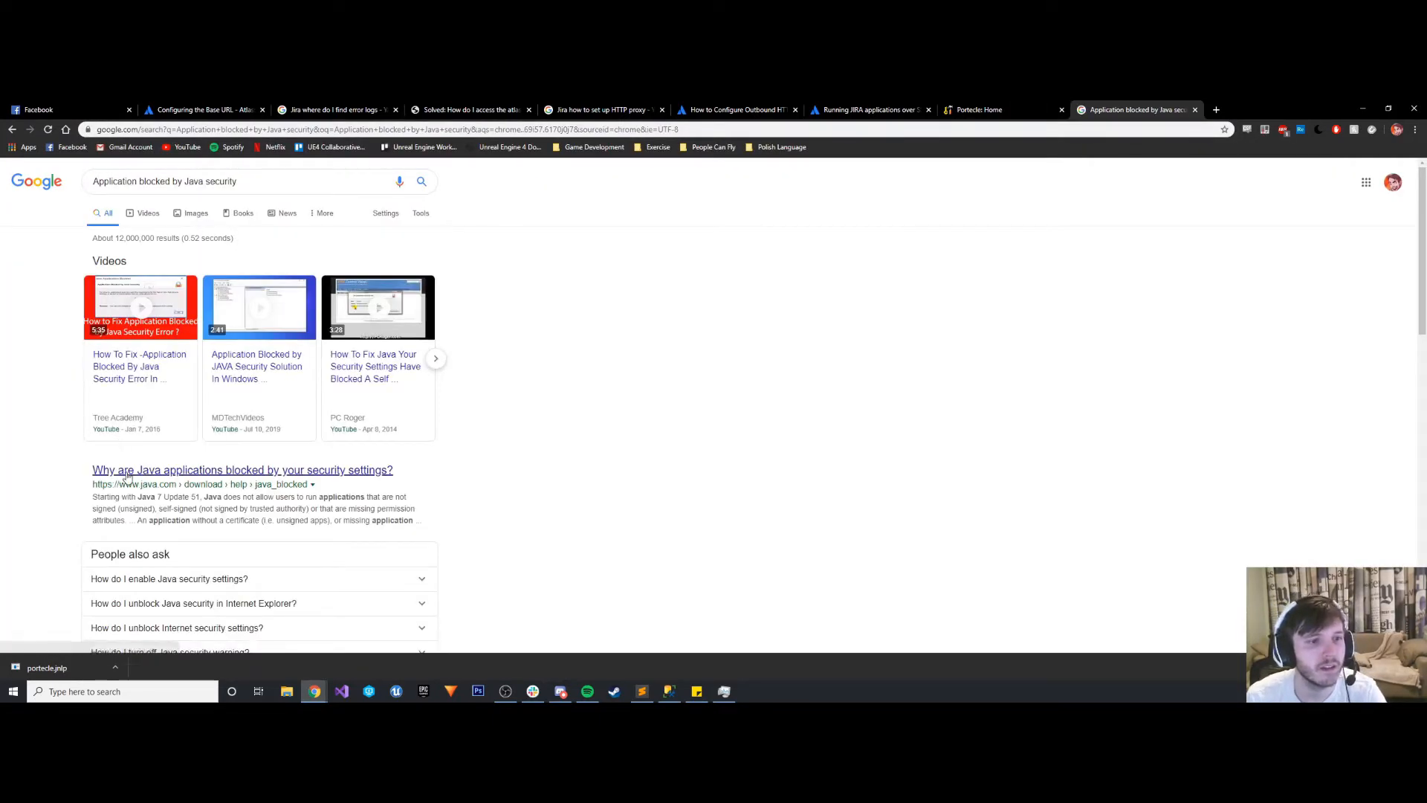
# - Open java.com's article on why Java applications are blocked, accept all cookies, and read through to its workaround
pyautogui.click(129, 478)
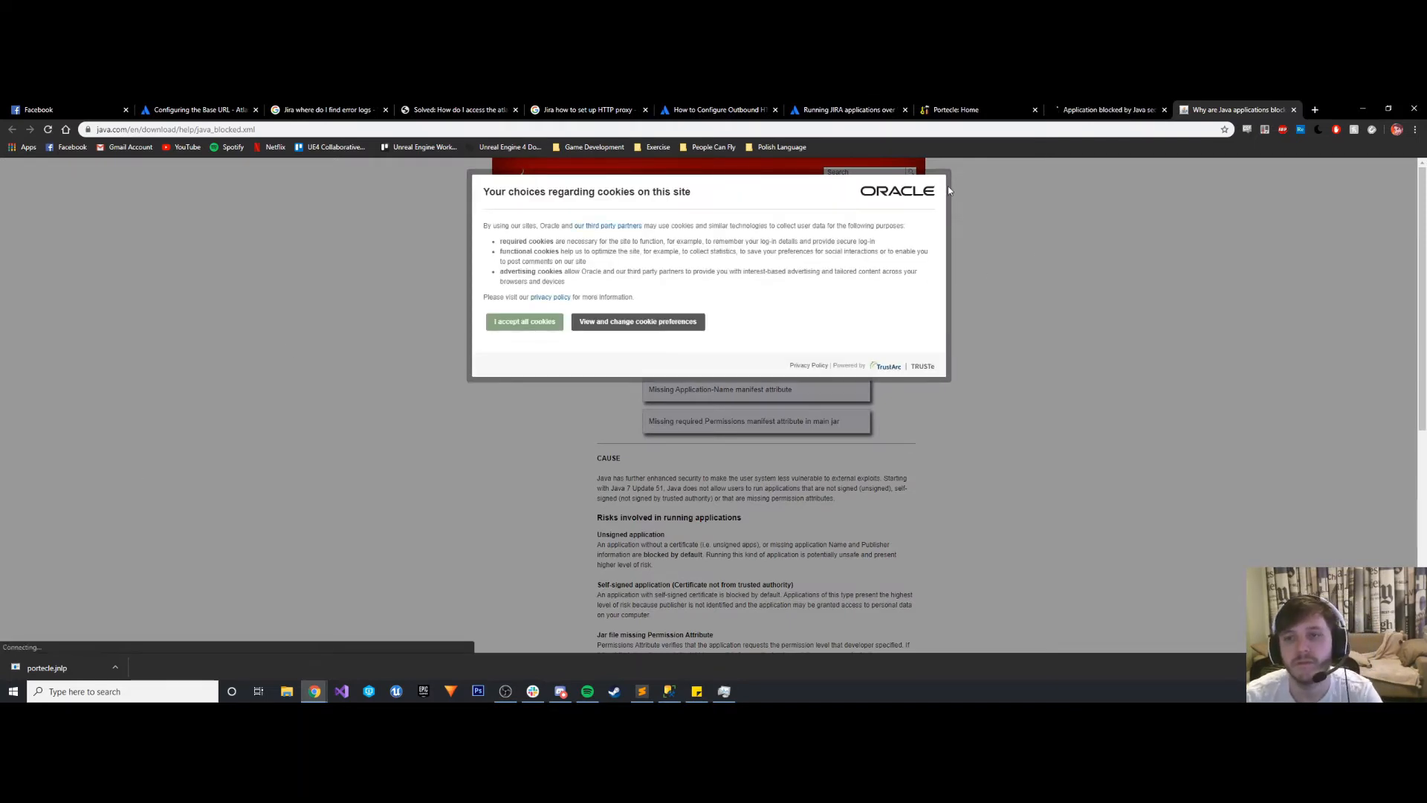
pyautogui.click(532, 323)
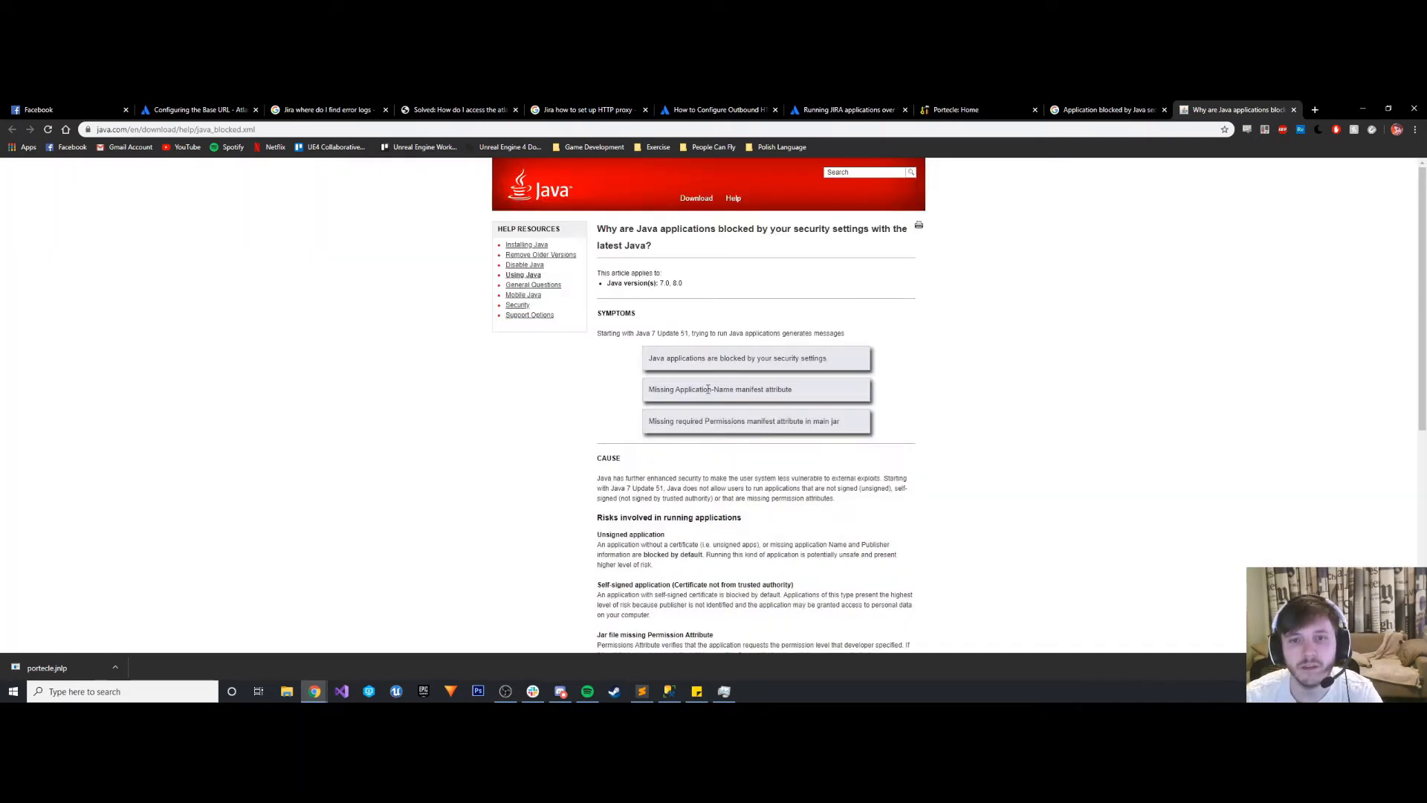
pyautogui.scroll(-1, 624, 353)
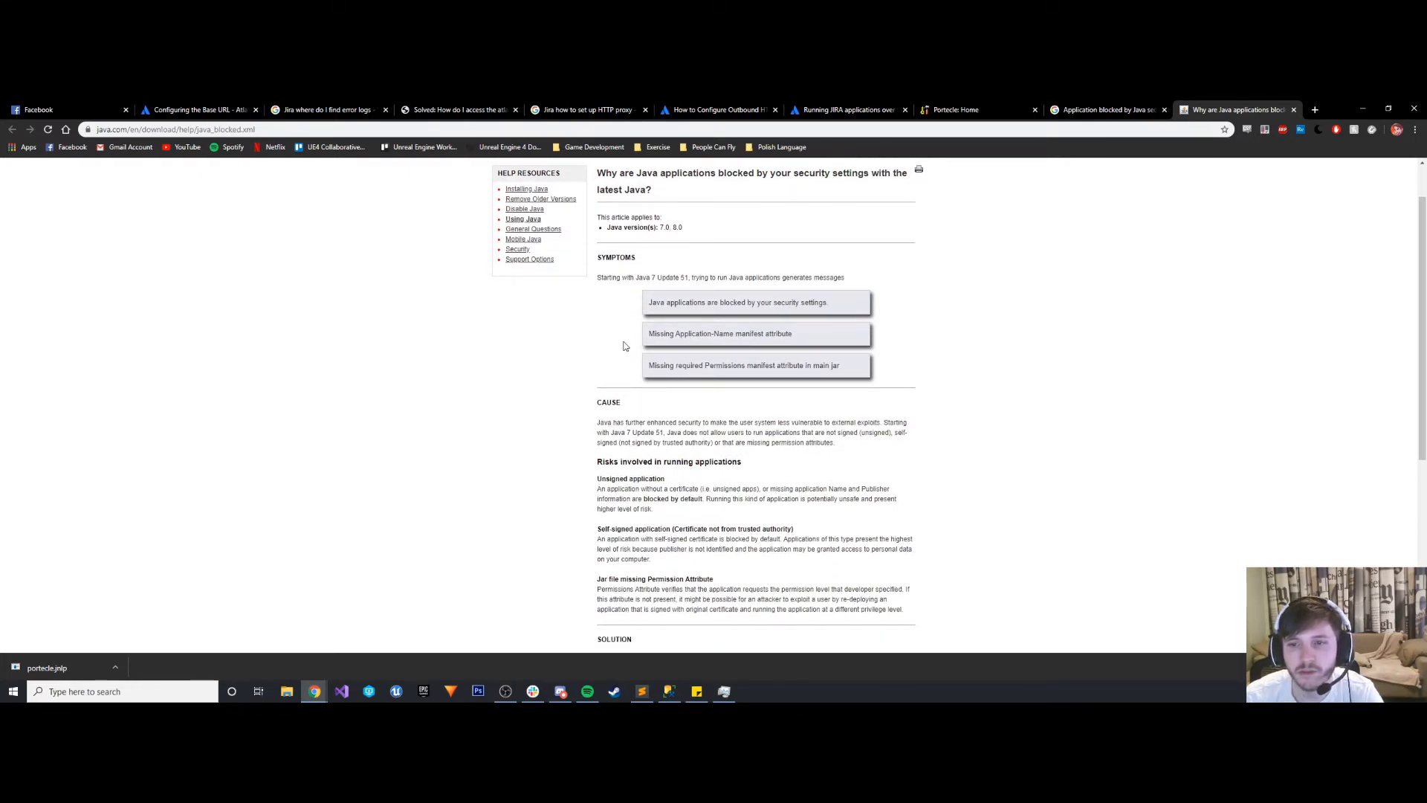
pyautogui.scroll(-3, 624, 346)
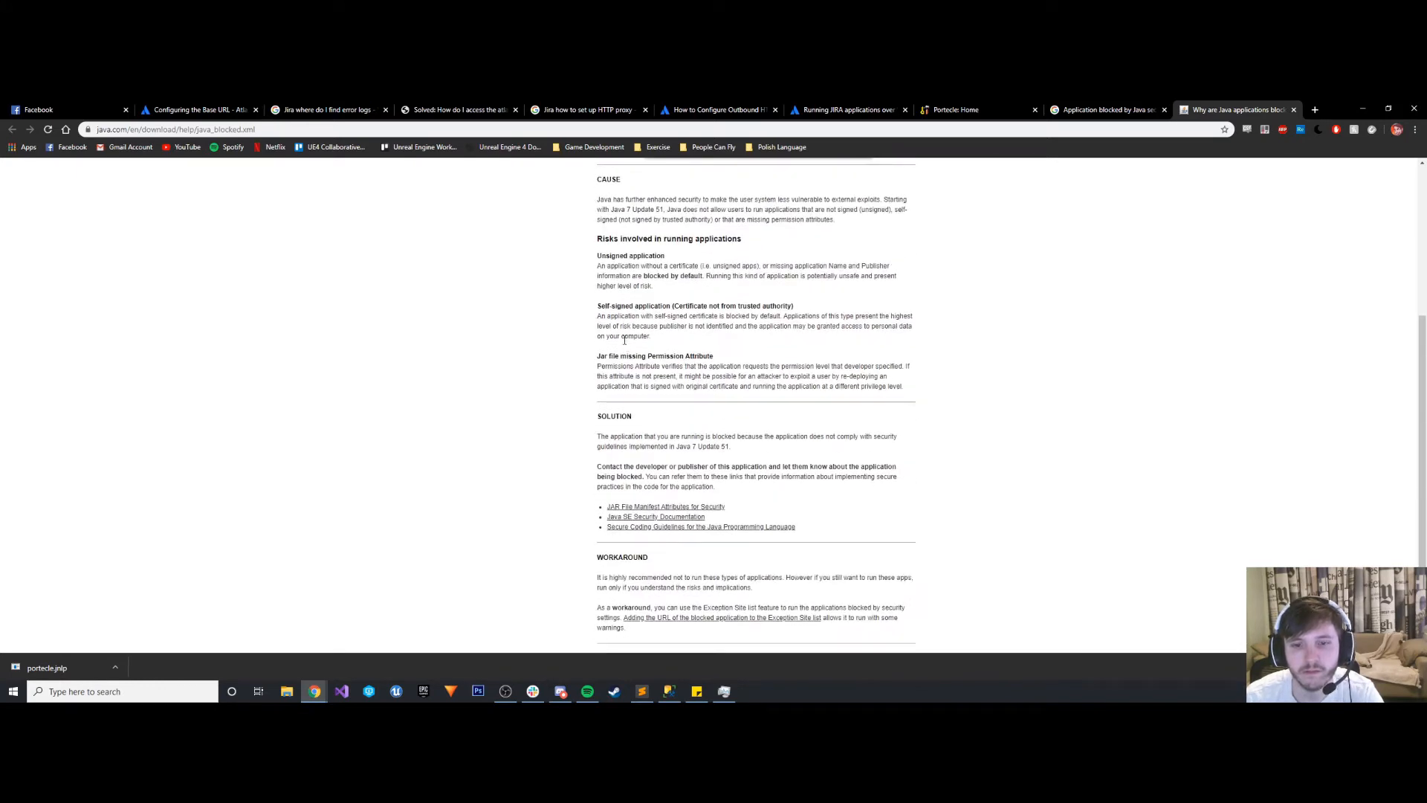
pyautogui.scroll(-1, 625, 341)
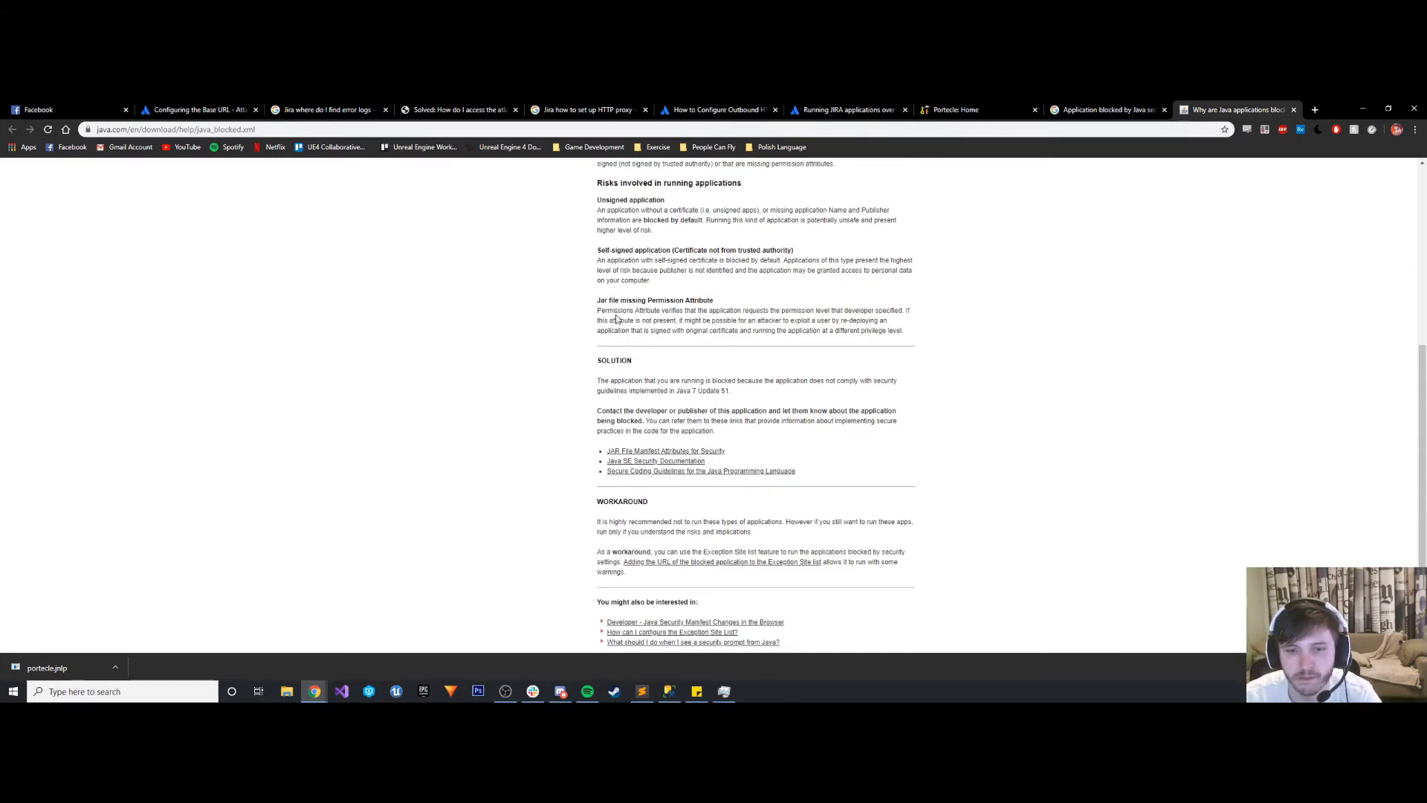
# - Open the linked instructions on configuring the Exception Site List and read how to add a URL
pyautogui.click(690, 566)
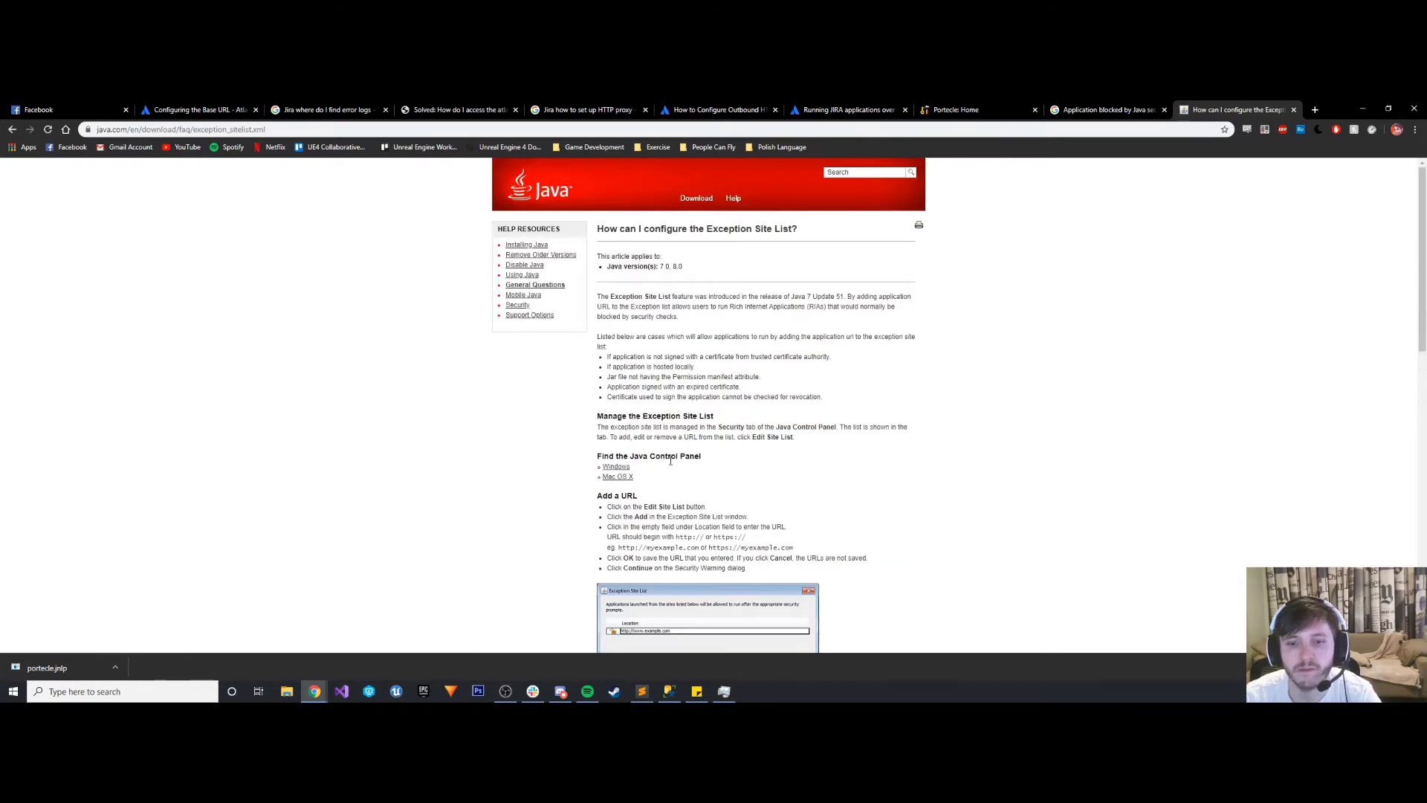
pyautogui.scroll(-1, 670, 460)
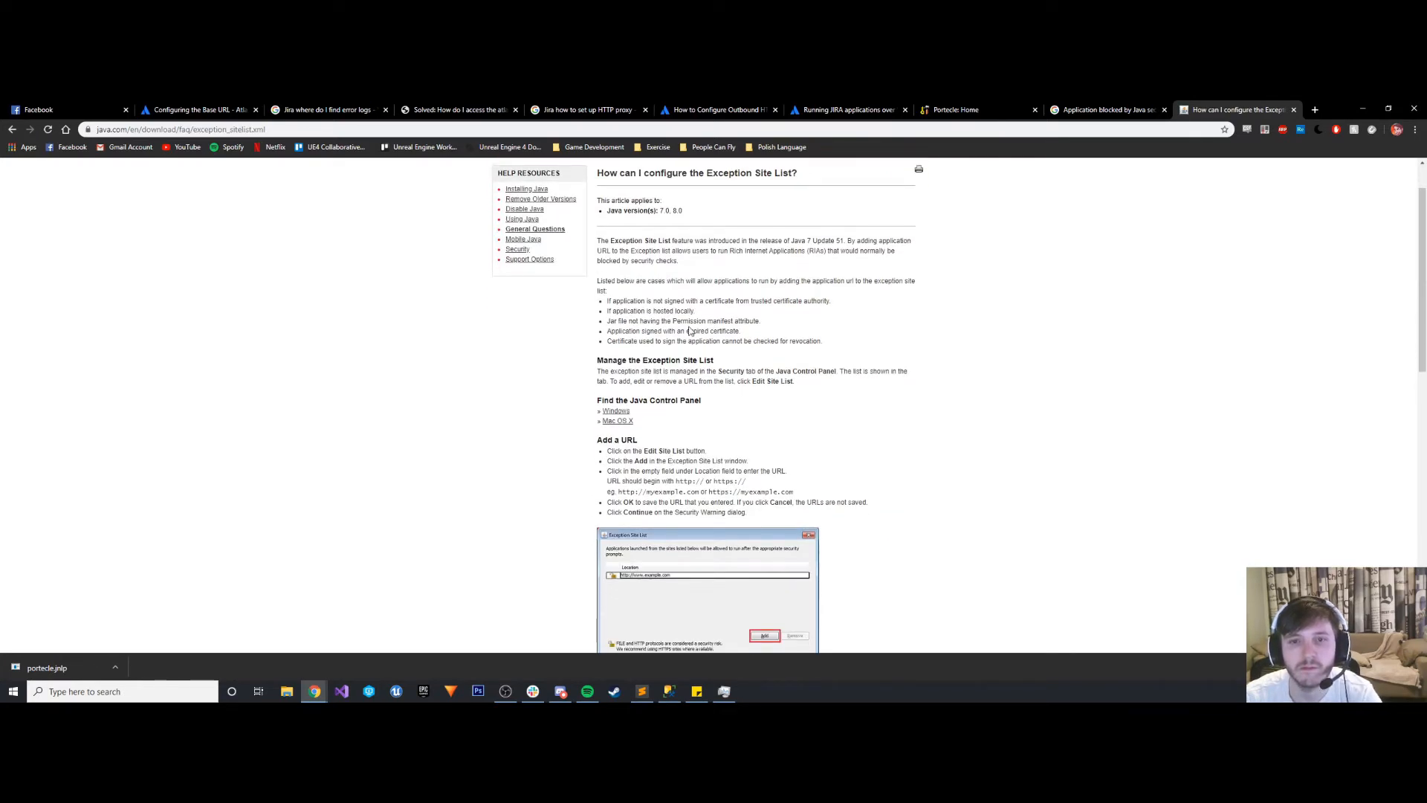
pyautogui.scroll(-1, 690, 330)
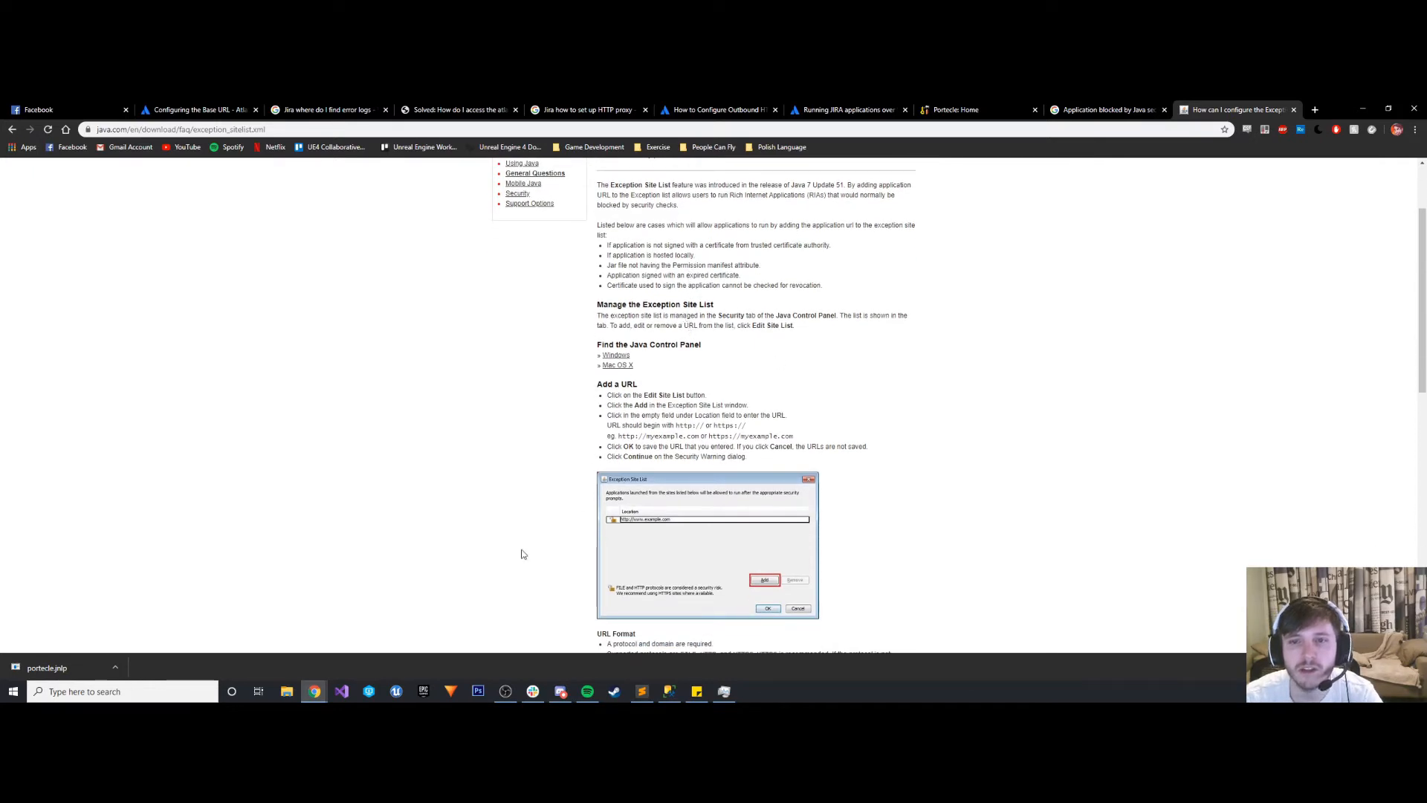
# - Find and open Configure Java in Windows, place its window beside the instructions, and show the security settings
pyautogui.click(104, 691)
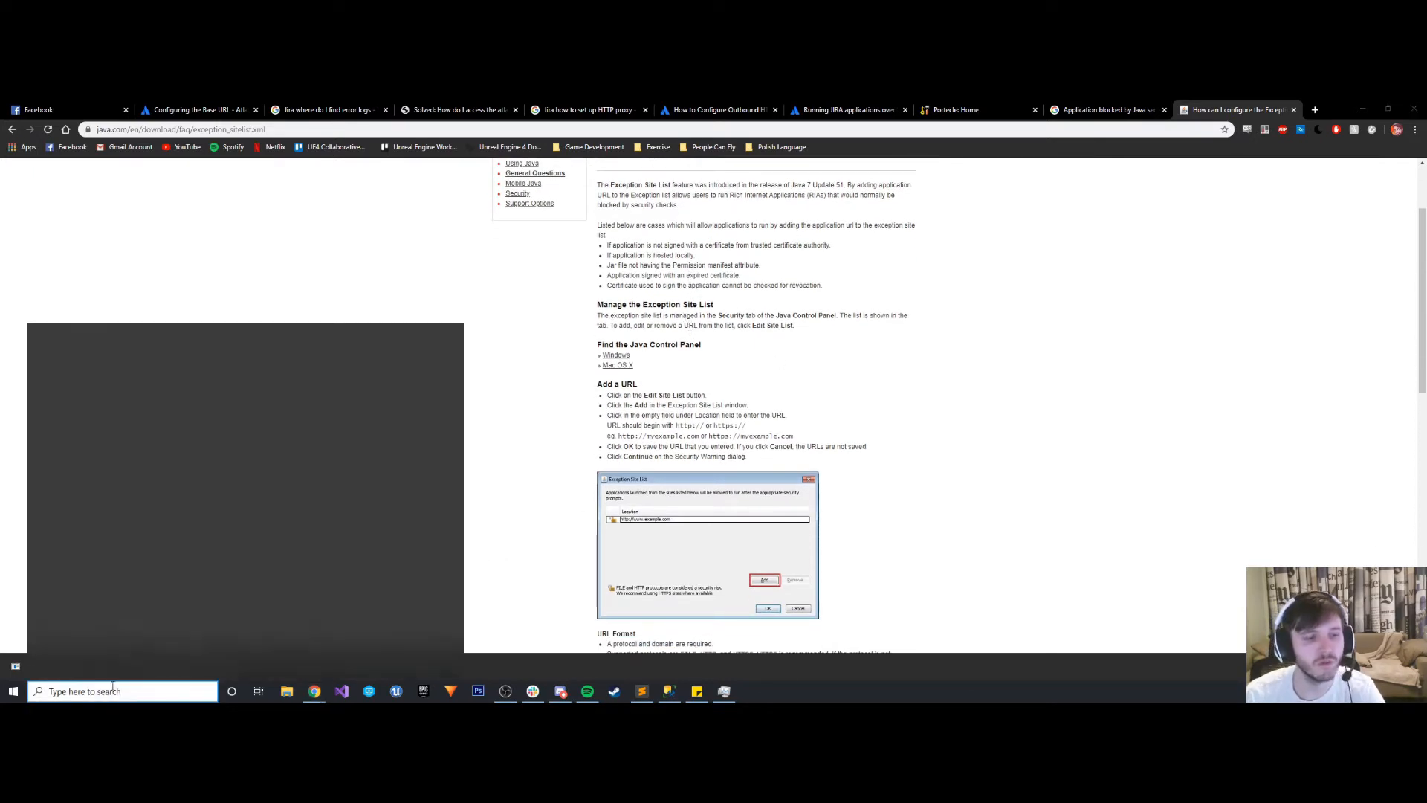
pyautogui.write('java c')
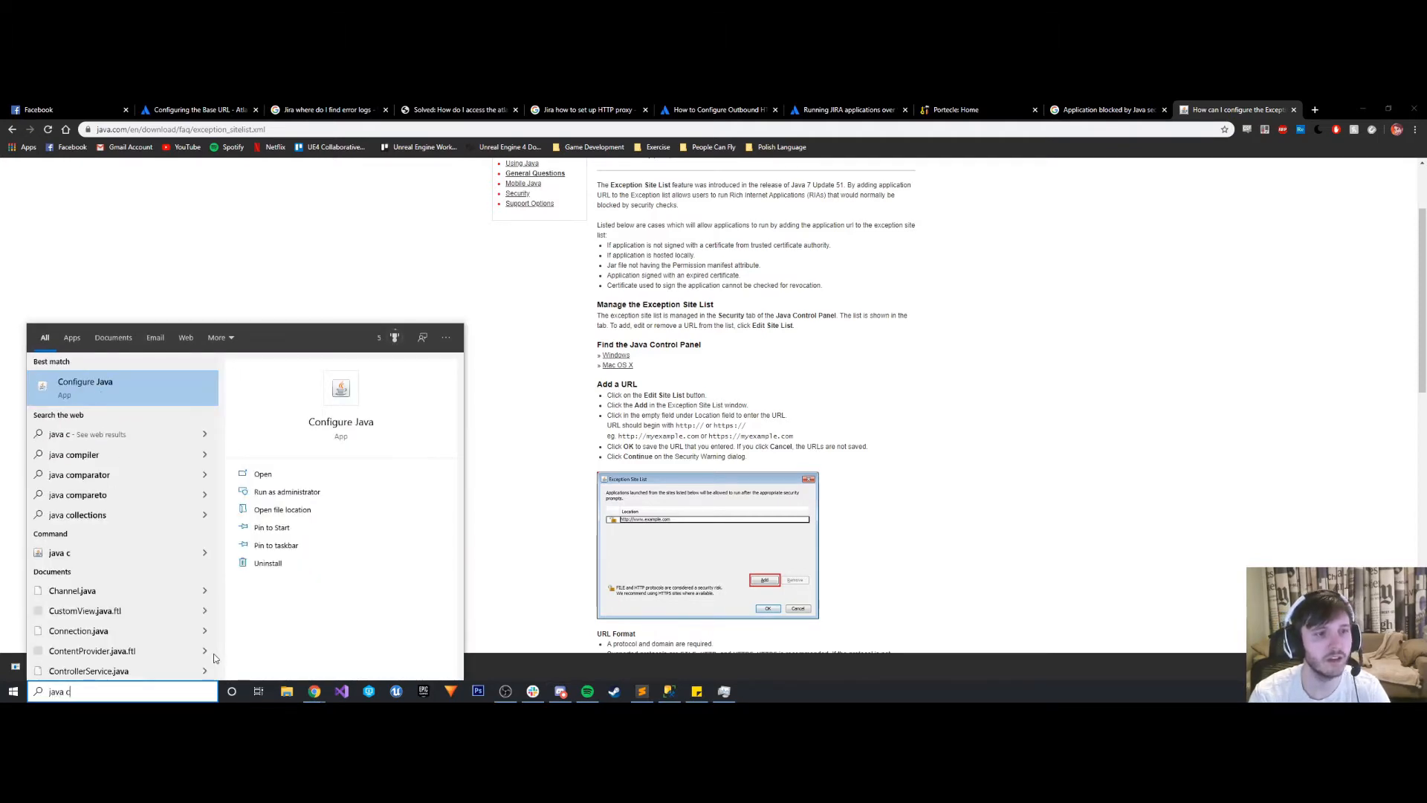
pyautogui.click(131, 382)
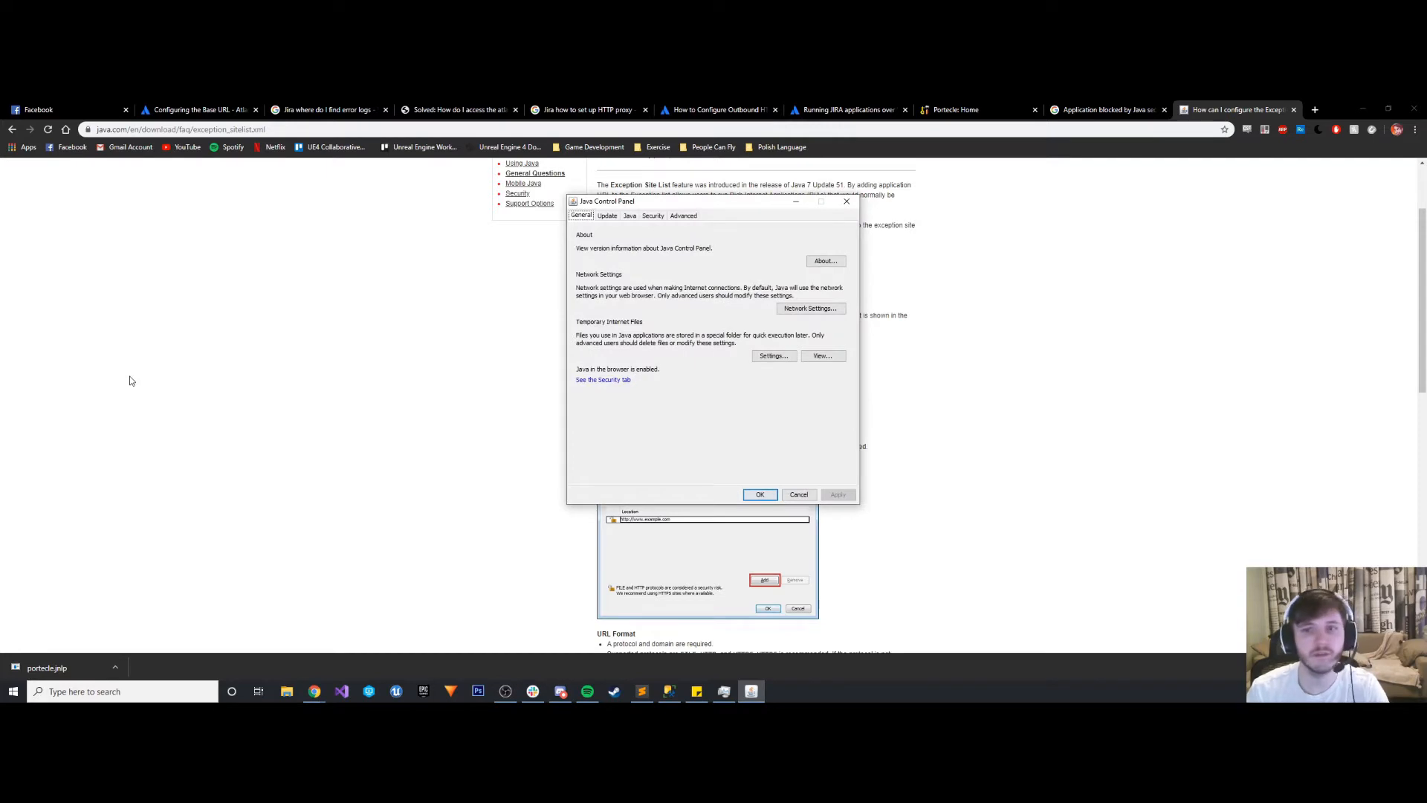
pyautogui.moveTo(660, 204); pyautogui.dragTo(359, 216)
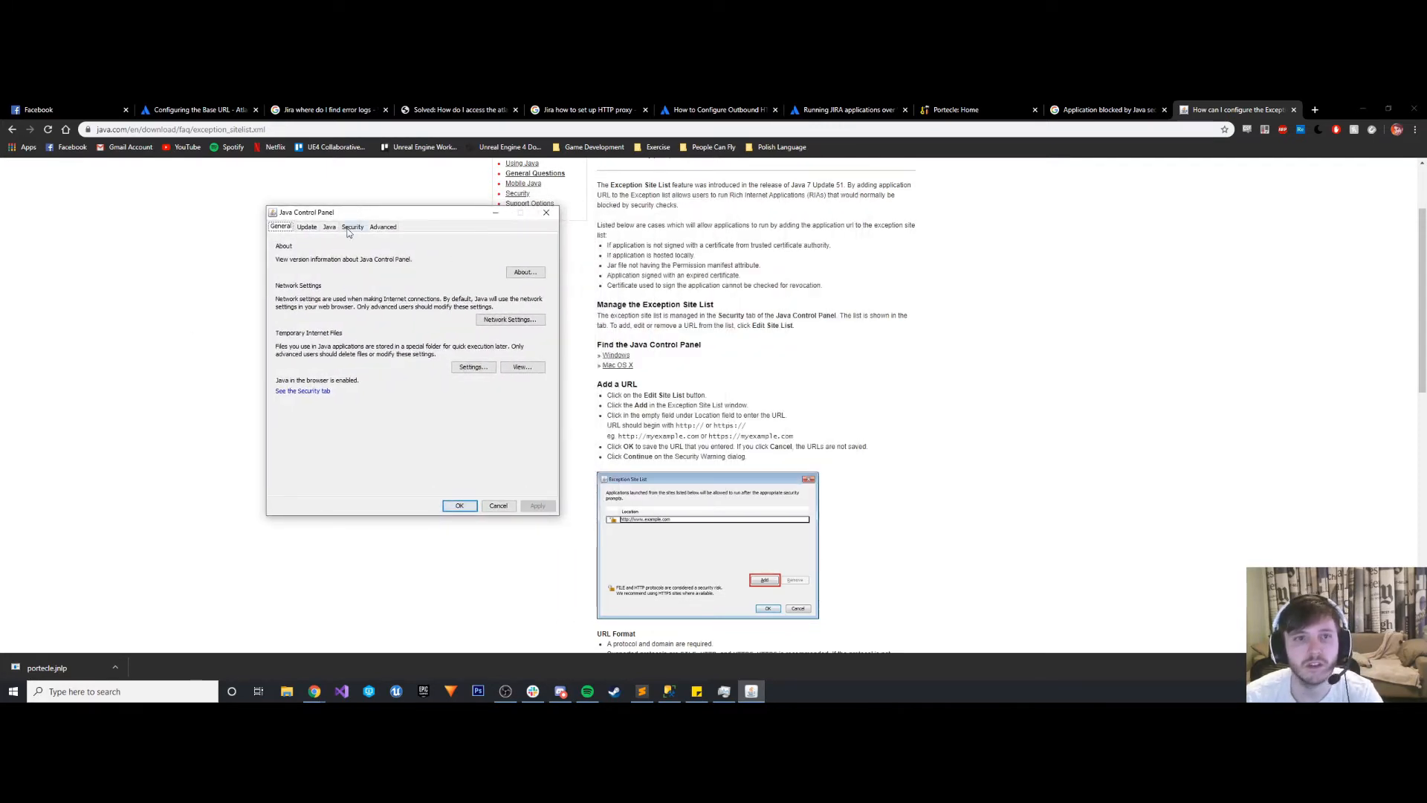
pyautogui.click(351, 227)
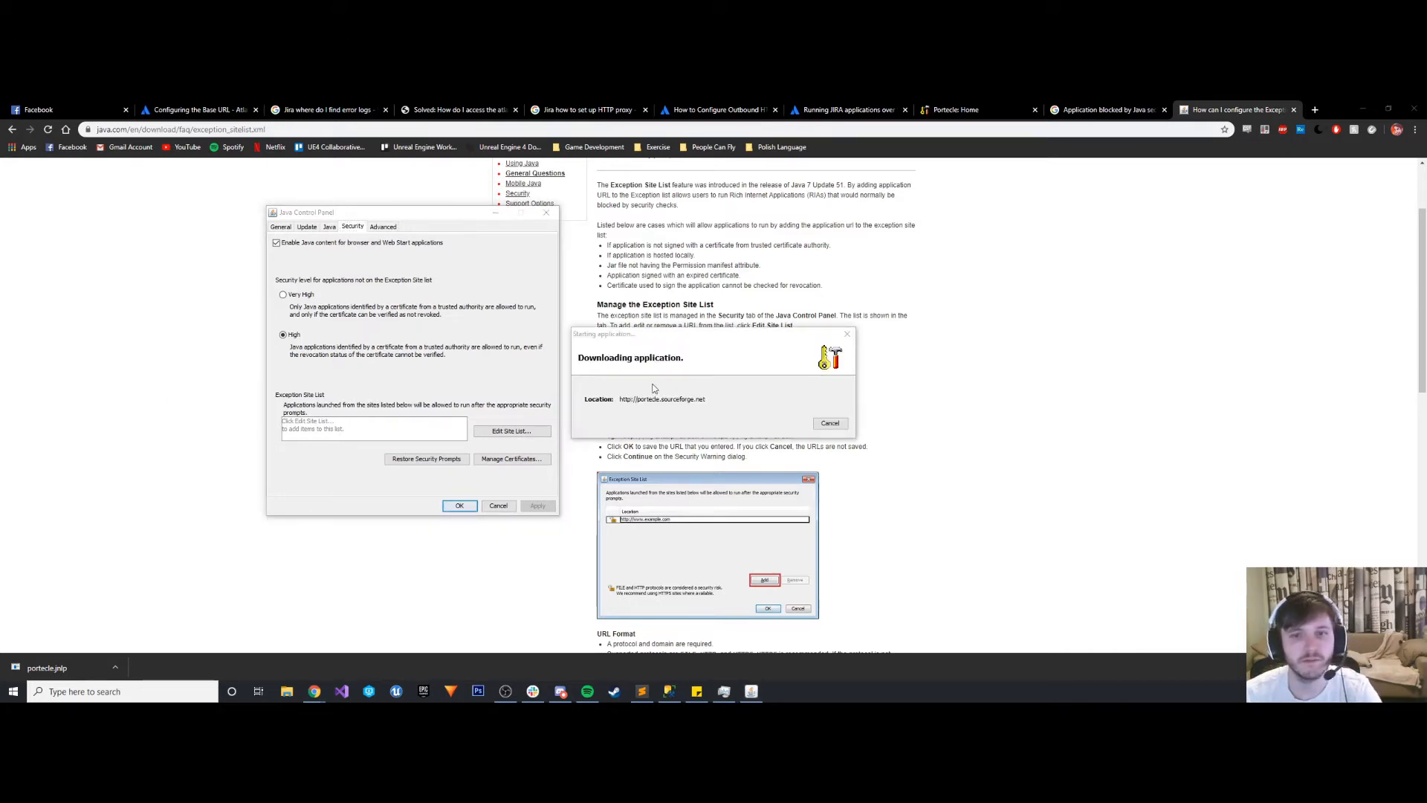
pyautogui.click(510, 430)
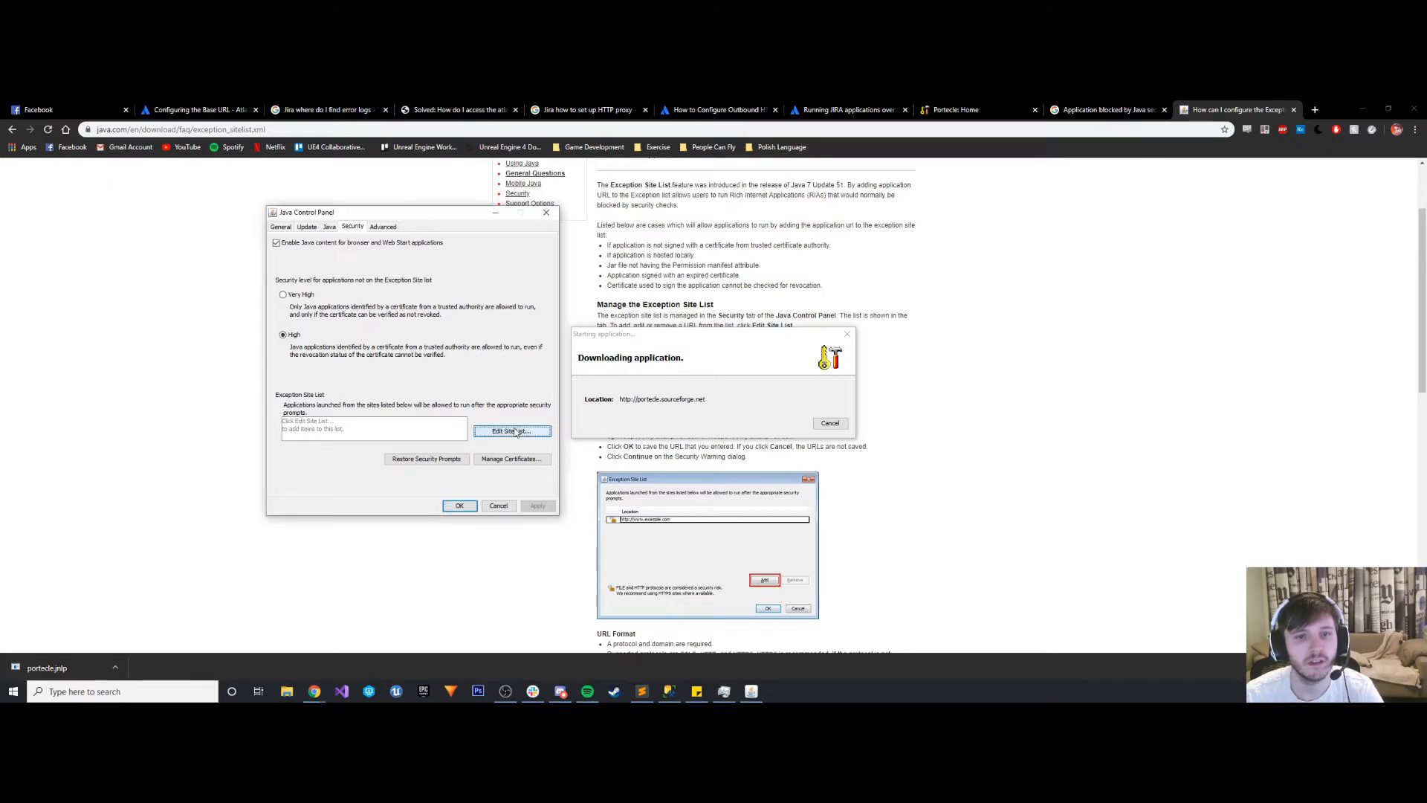
pyautogui.moveTo(675, 298); pyautogui.dragTo(1041, 280)
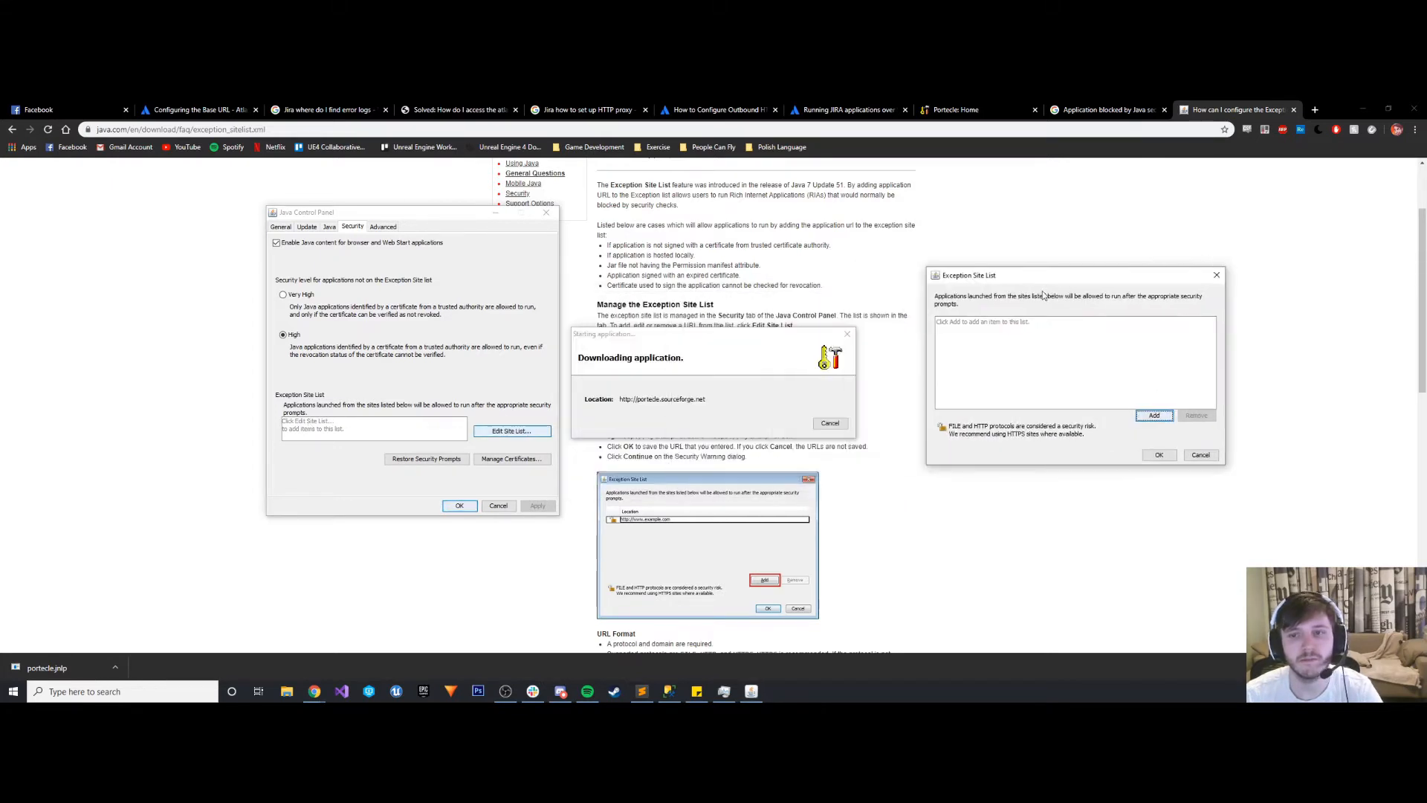
pyautogui.click(1154, 416)
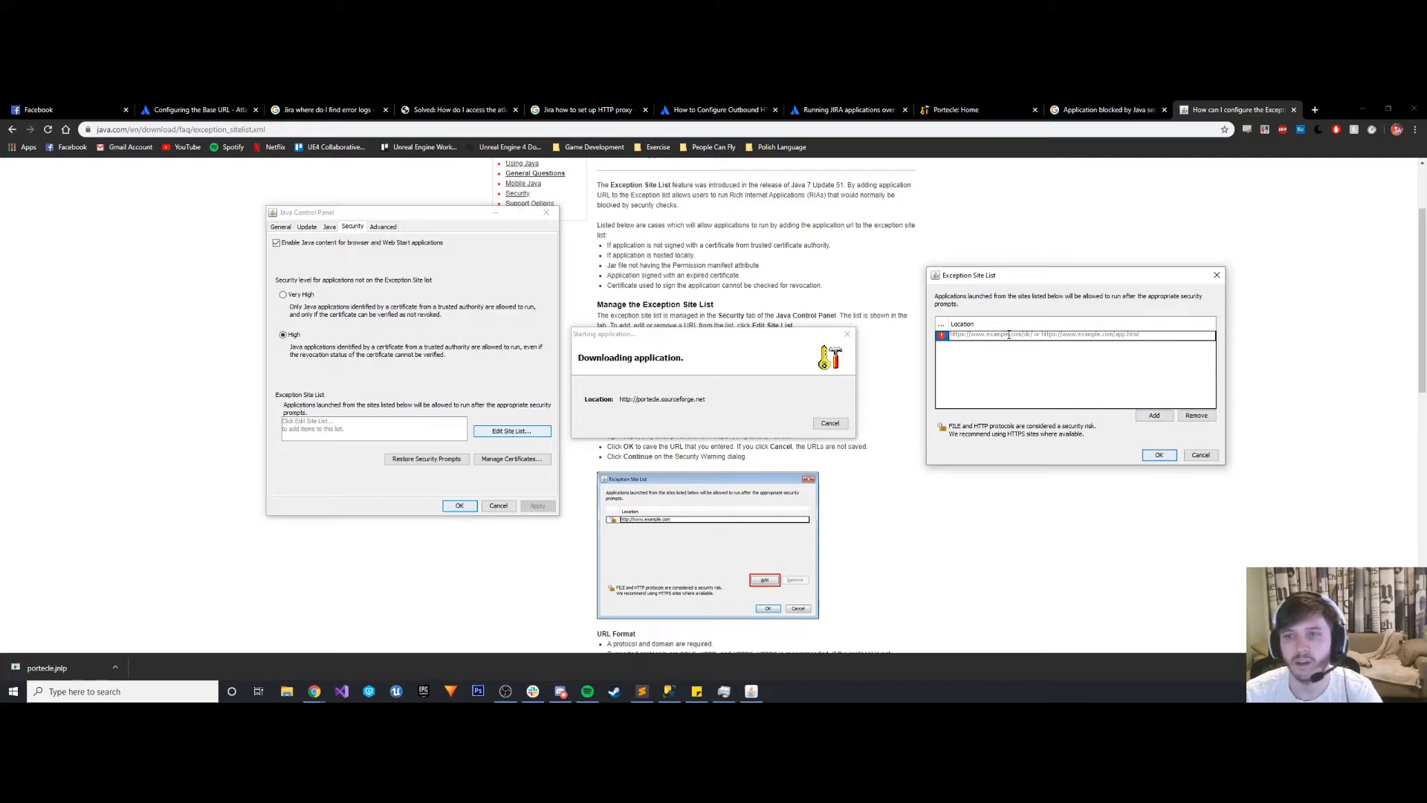
pyautogui.write('http')
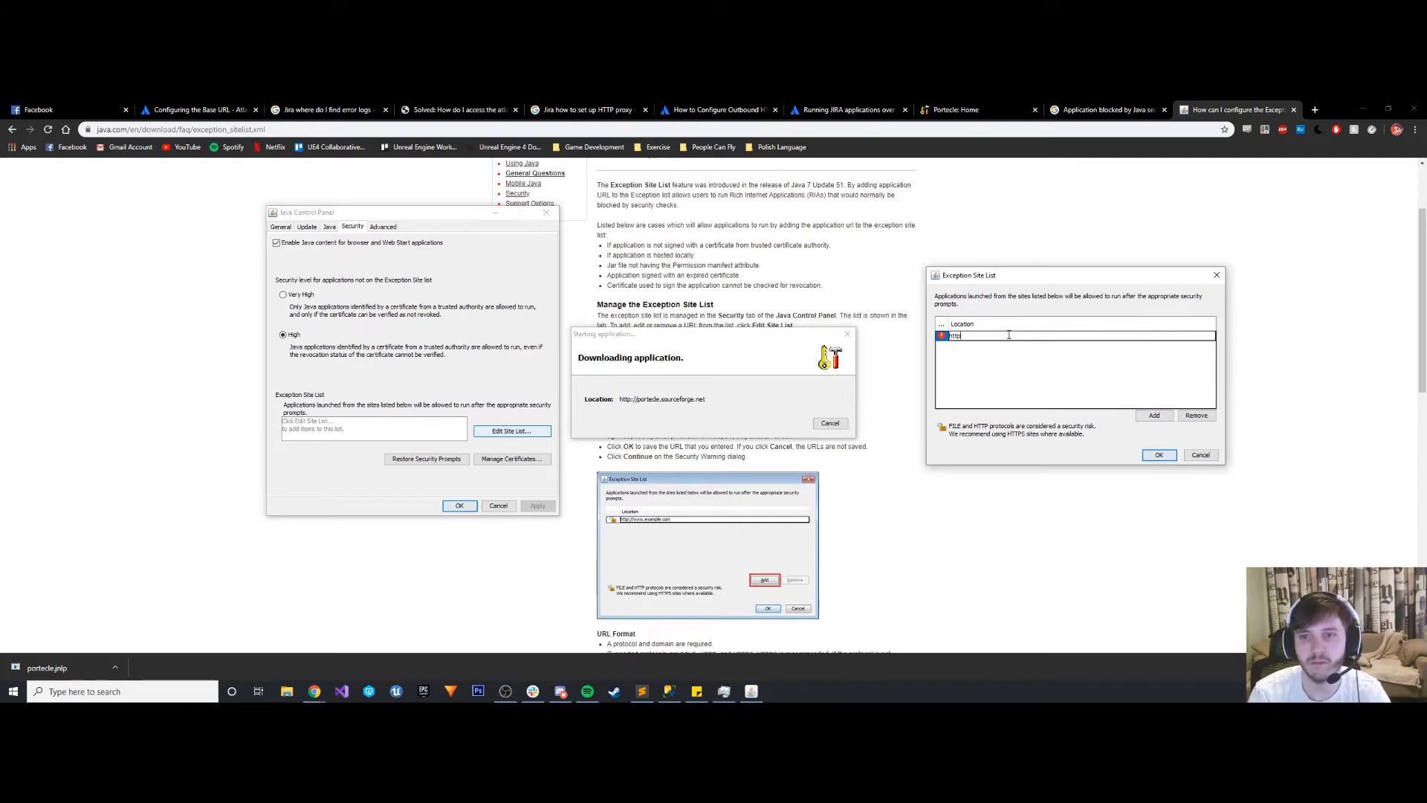
pyautogui.write('://portecle')
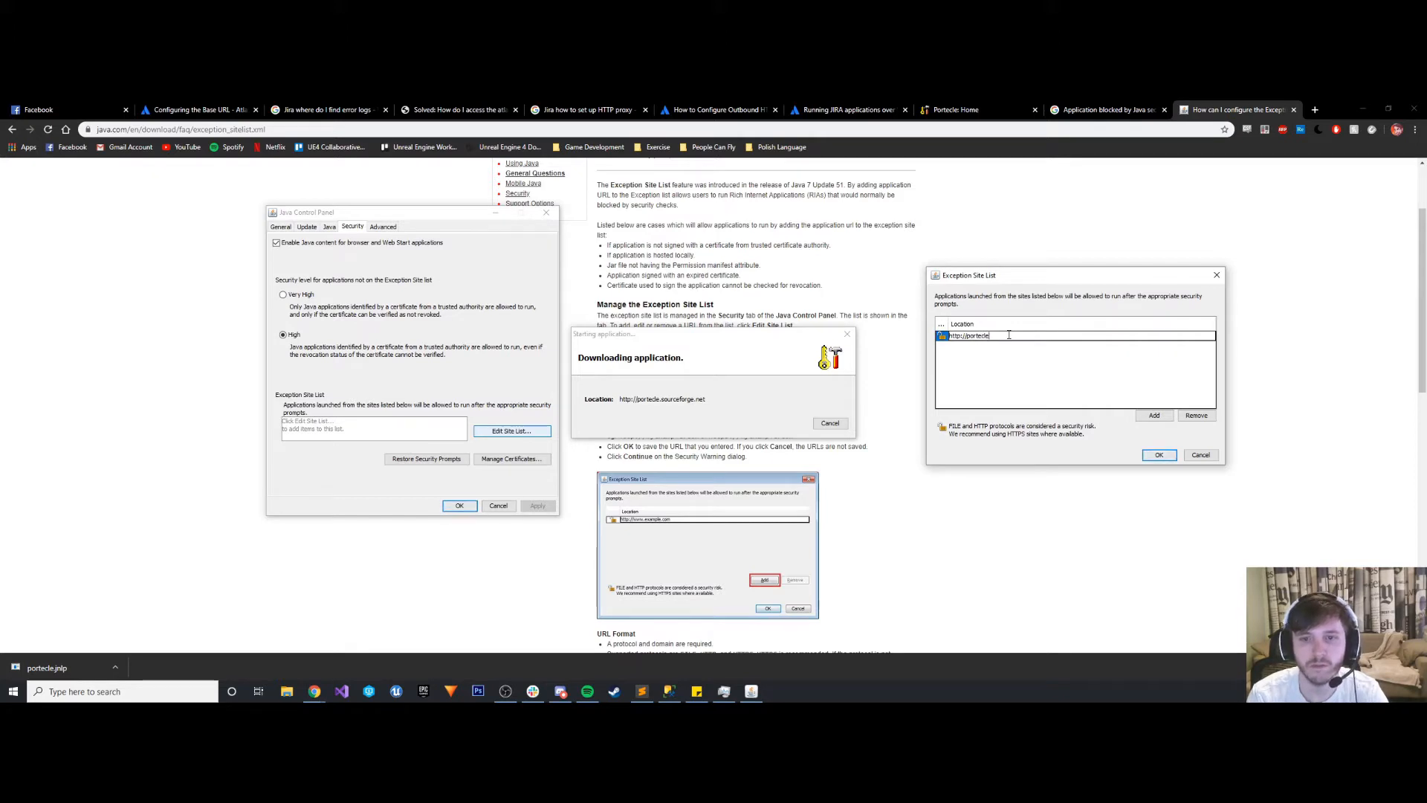
pyautogui.write('.sourcefor')
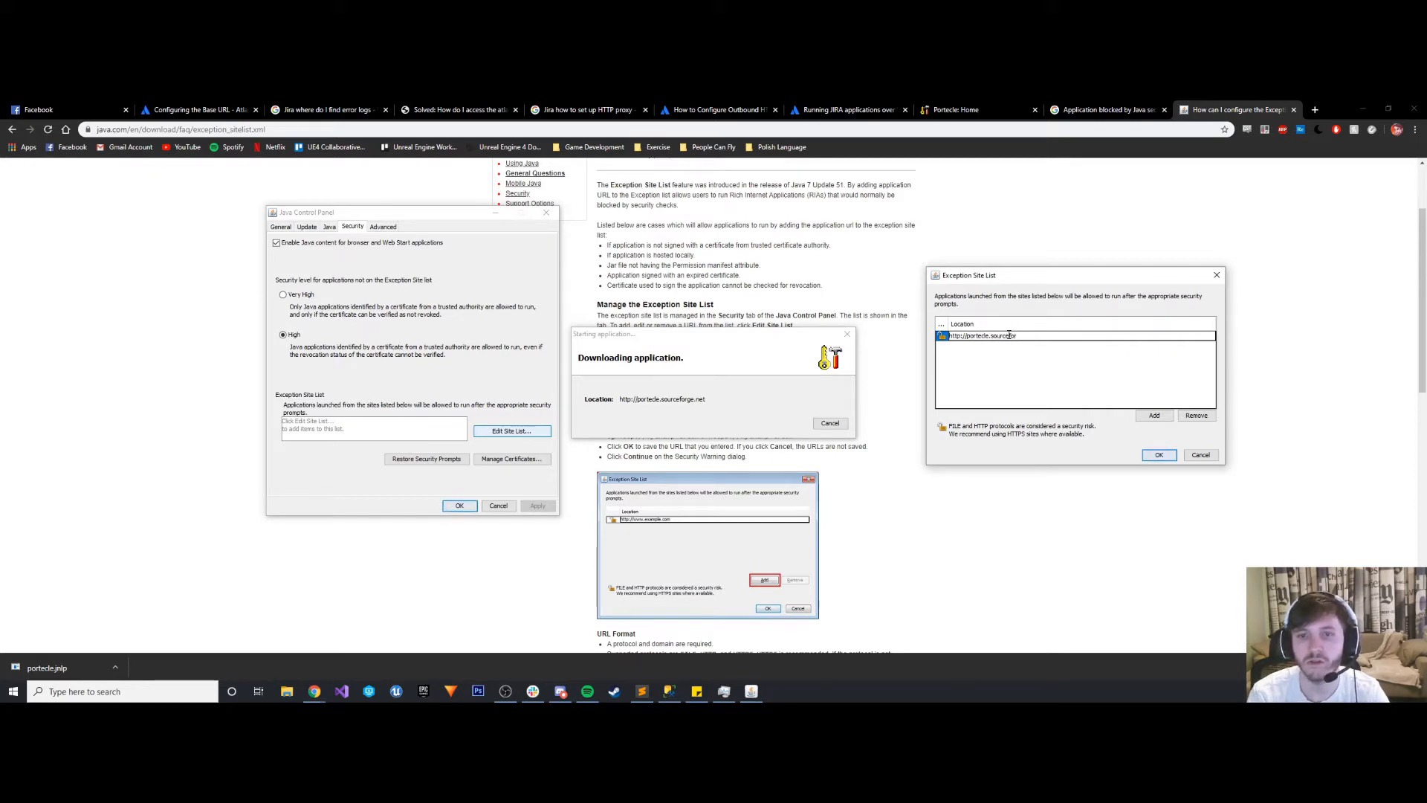
pyautogui.write('ge.net')
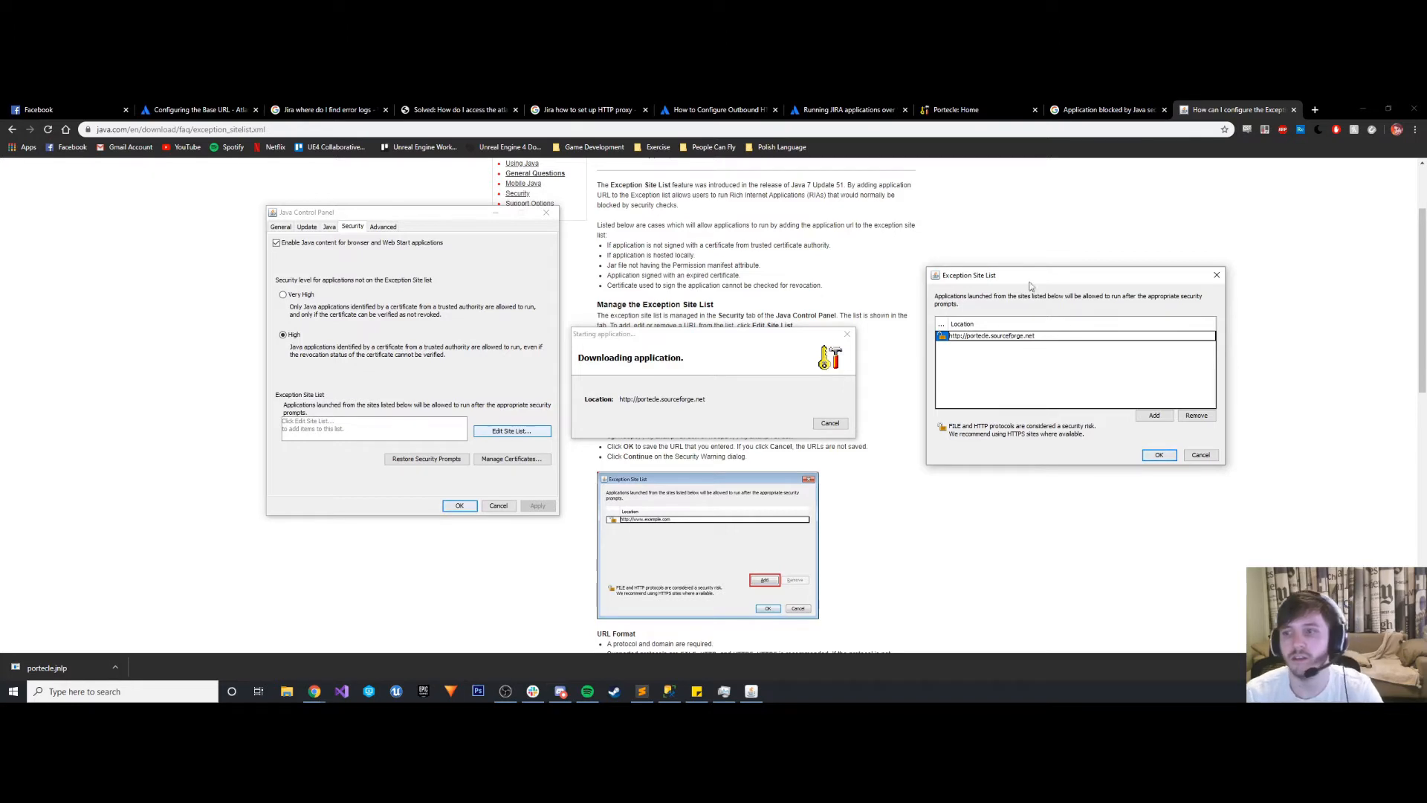
pyautogui.click(1169, 419)
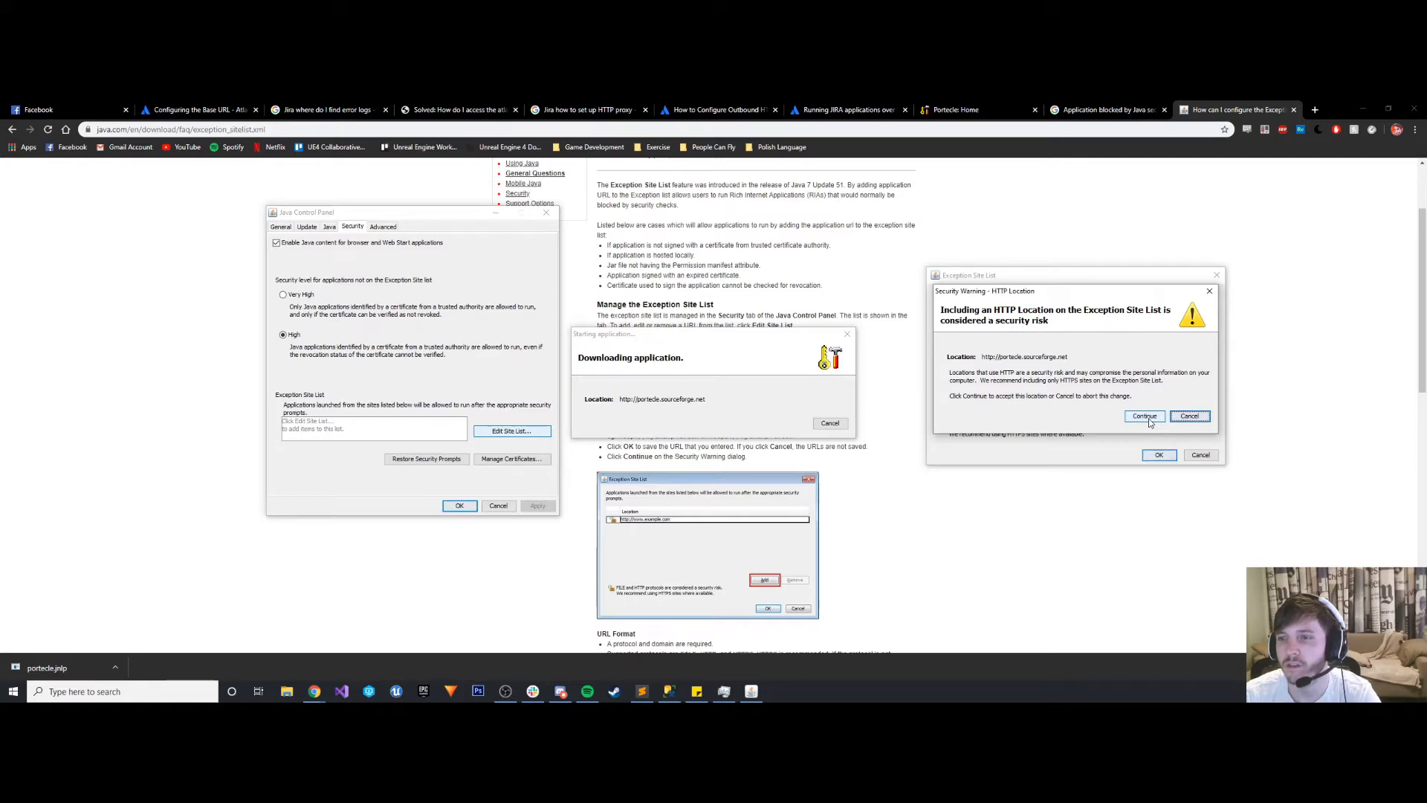
pyautogui.click(1146, 417)
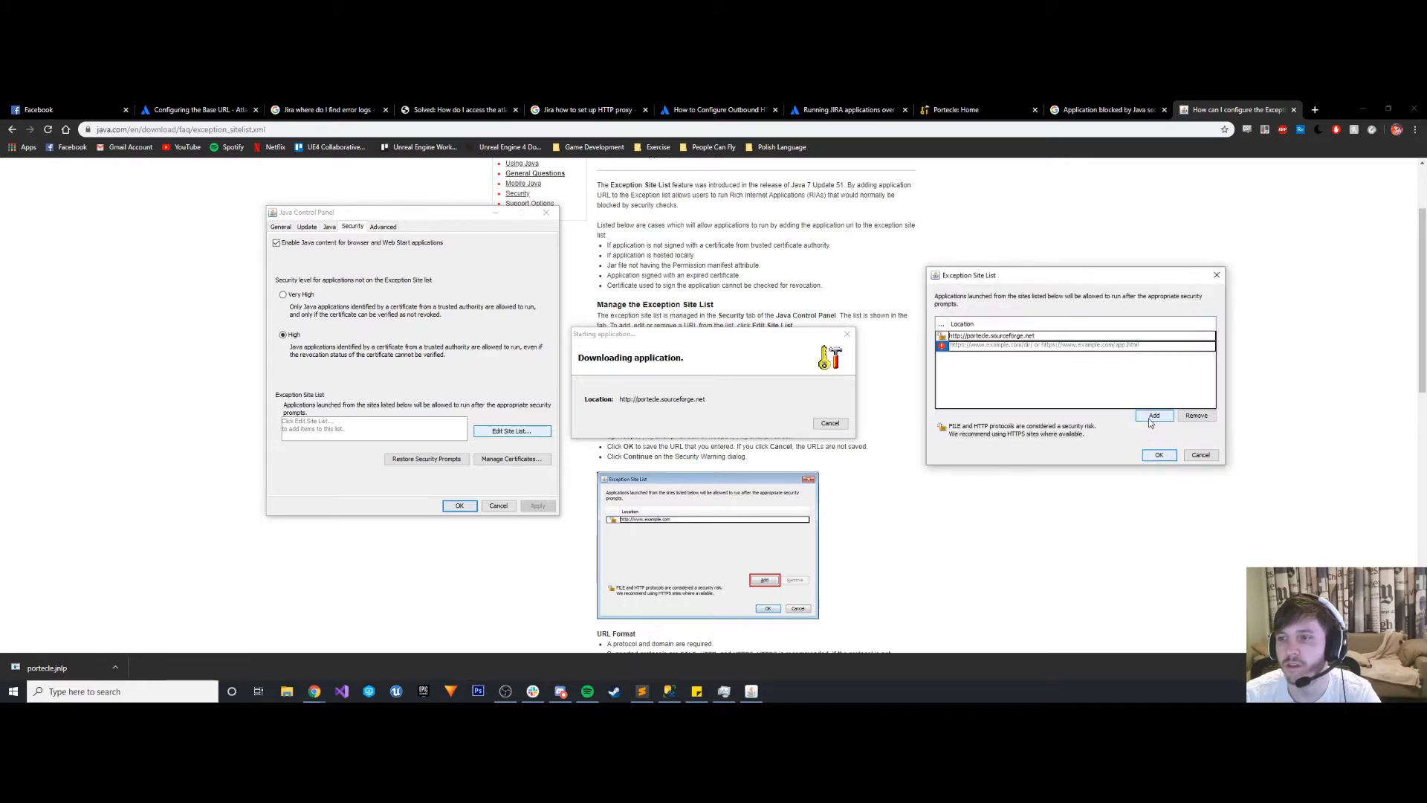
pyautogui.click(1161, 456)
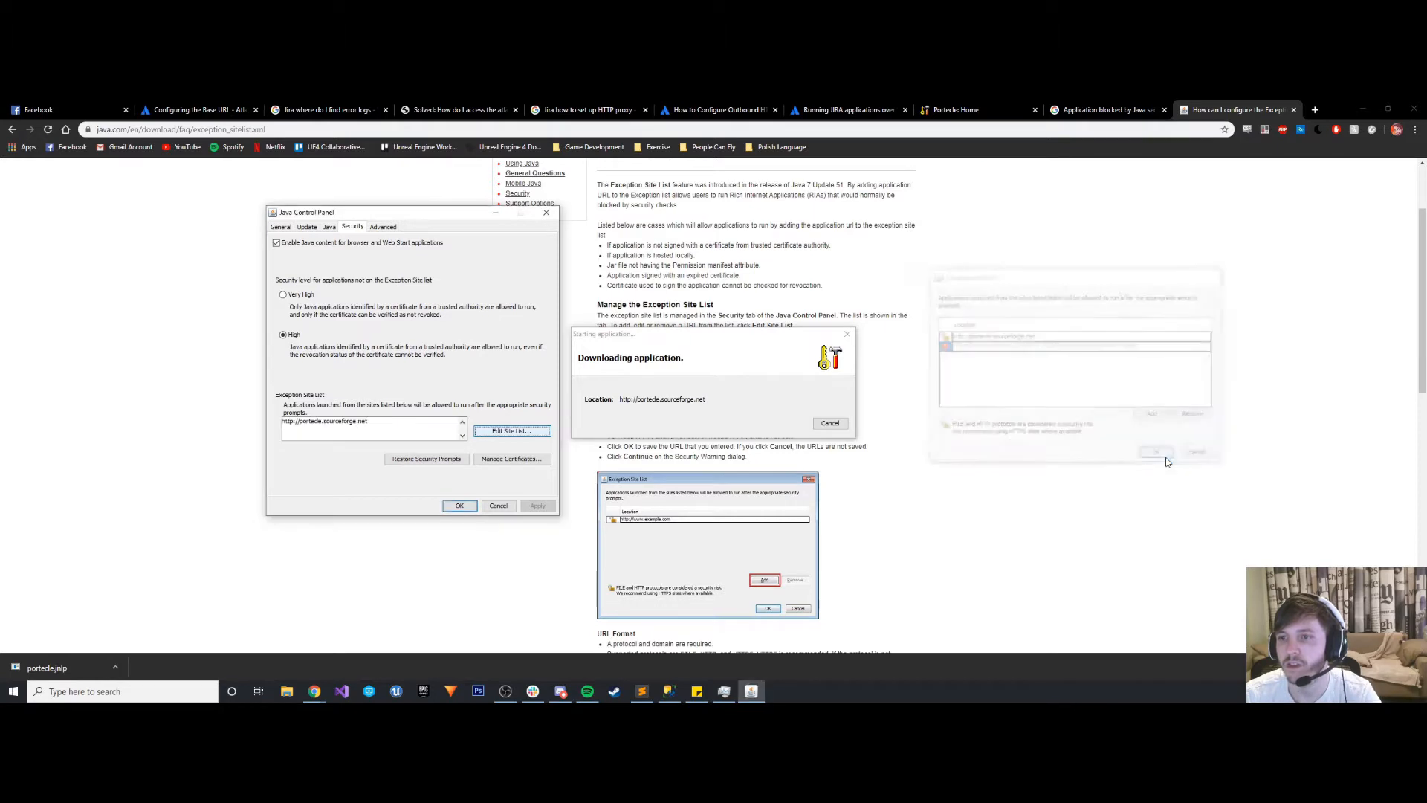
pyautogui.click(460, 505)
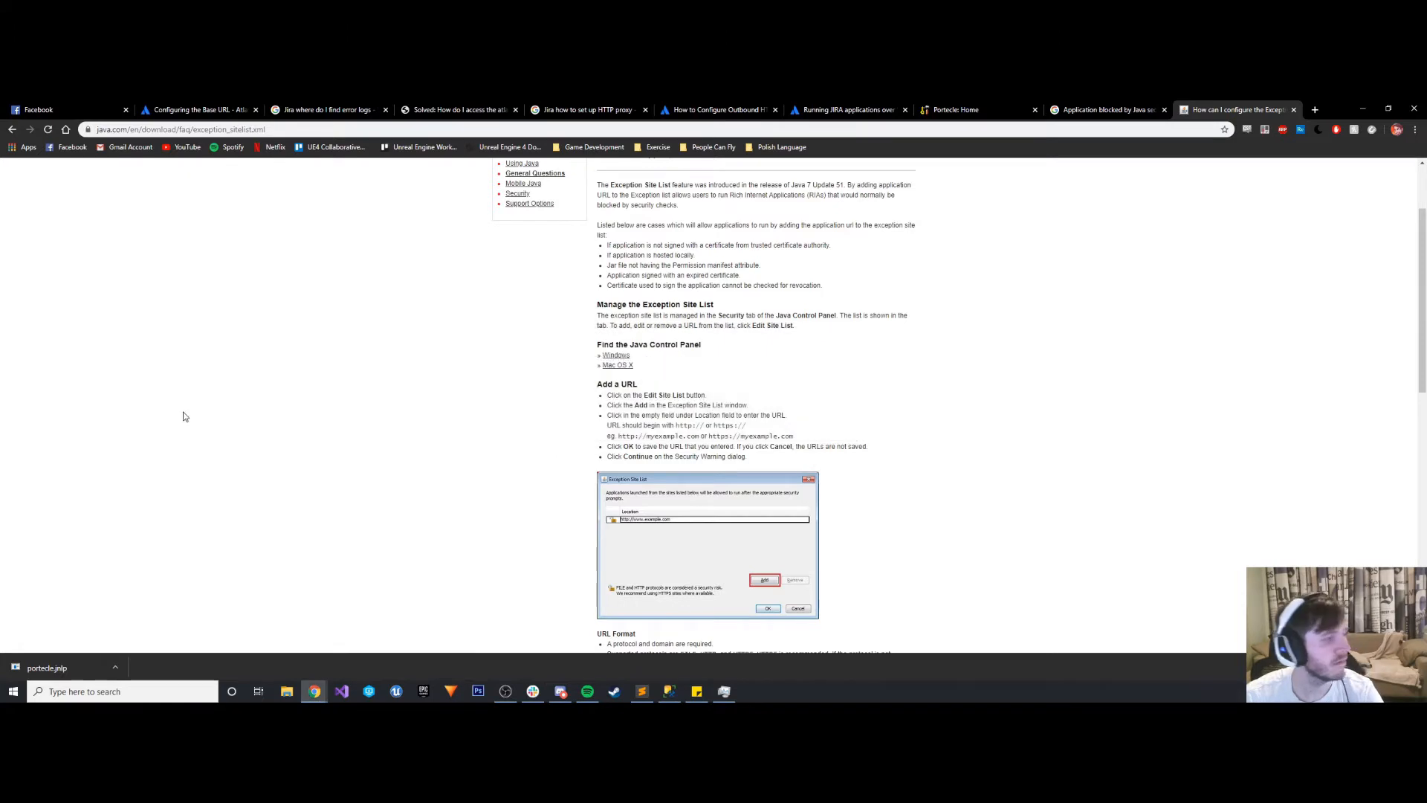
# - Launch portecle.jnlp from the desktop, accept the security risk, and run the application
pyautogui.scroll(-2, 894, 418)
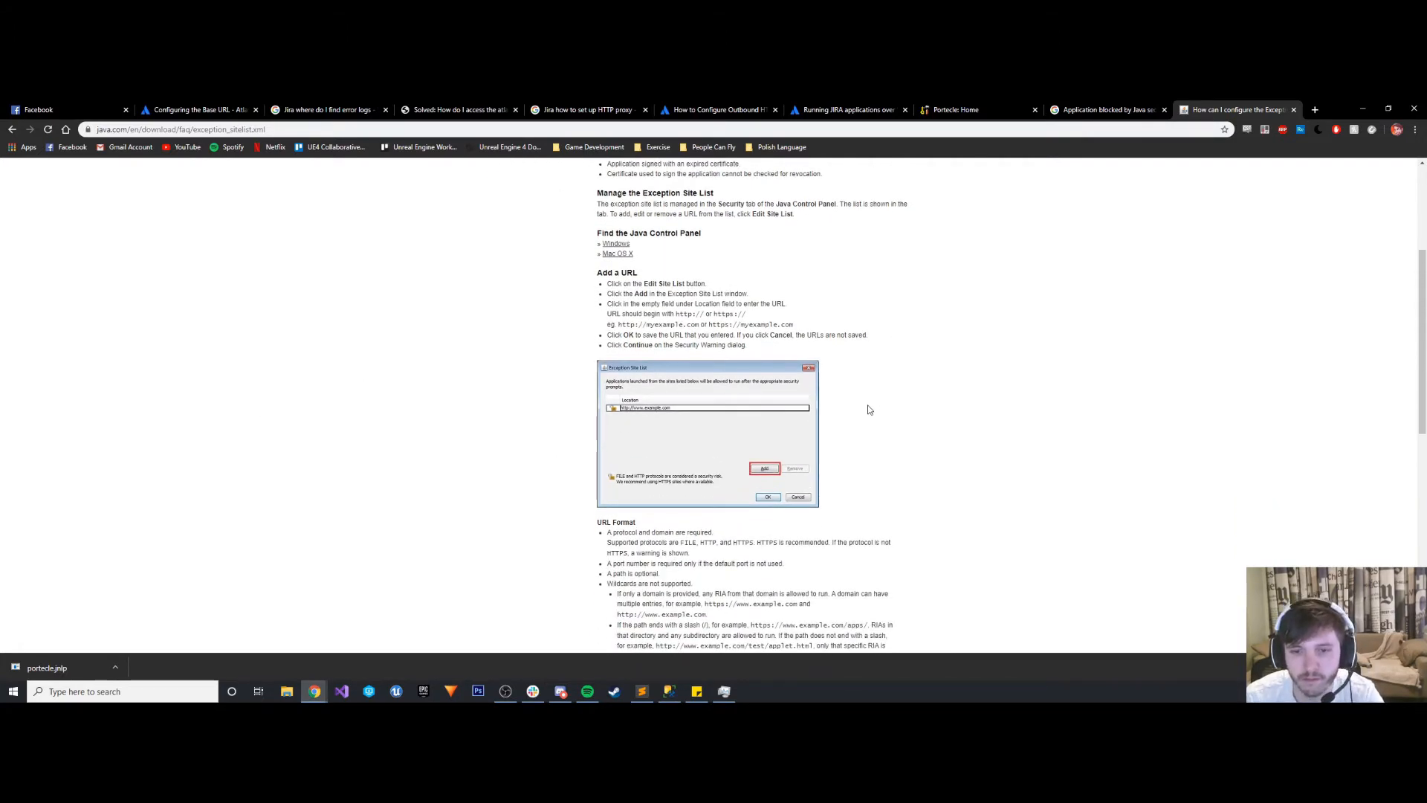
pyautogui.scroll(-1, 870, 409)
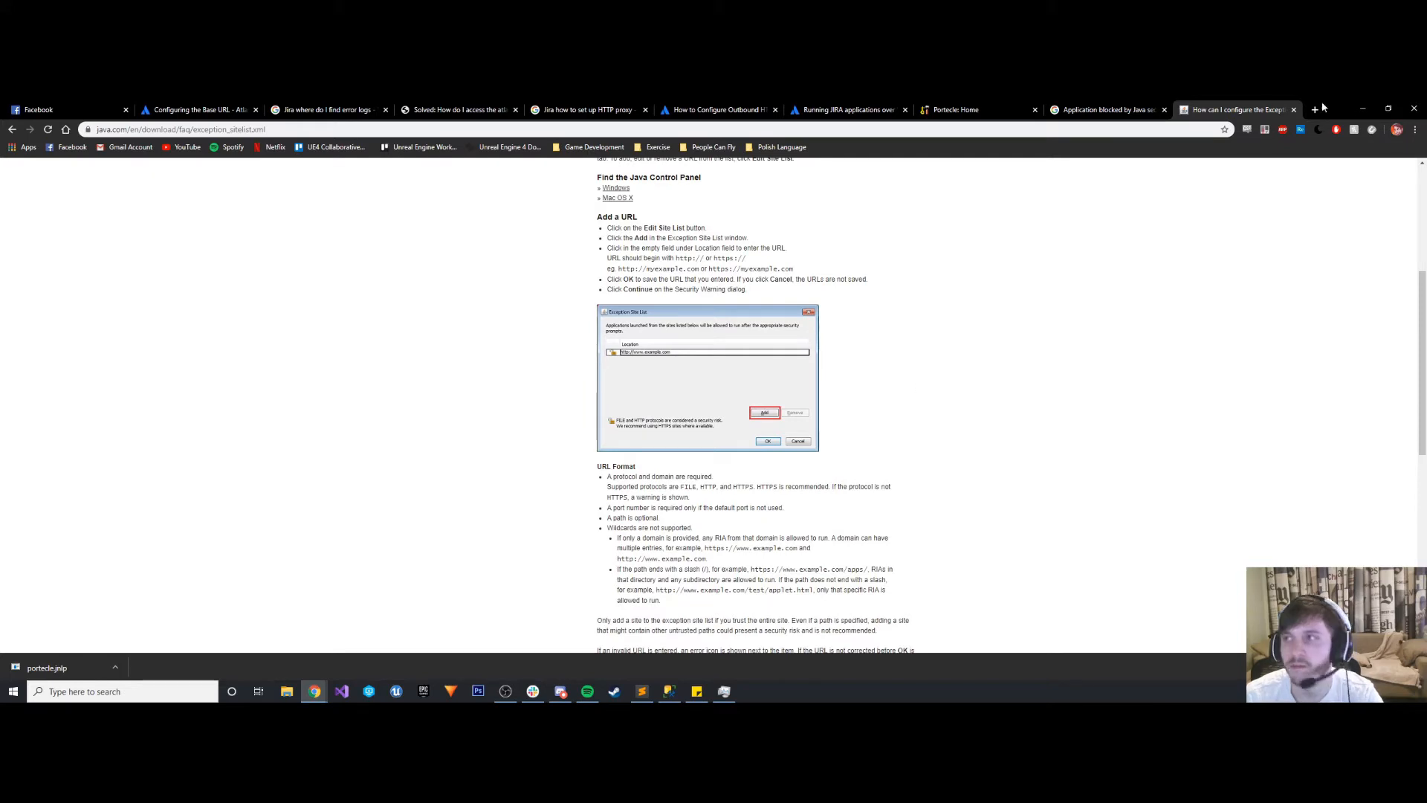
pyautogui.click(1363, 110)
pyautogui.doubleClick(63, 401)
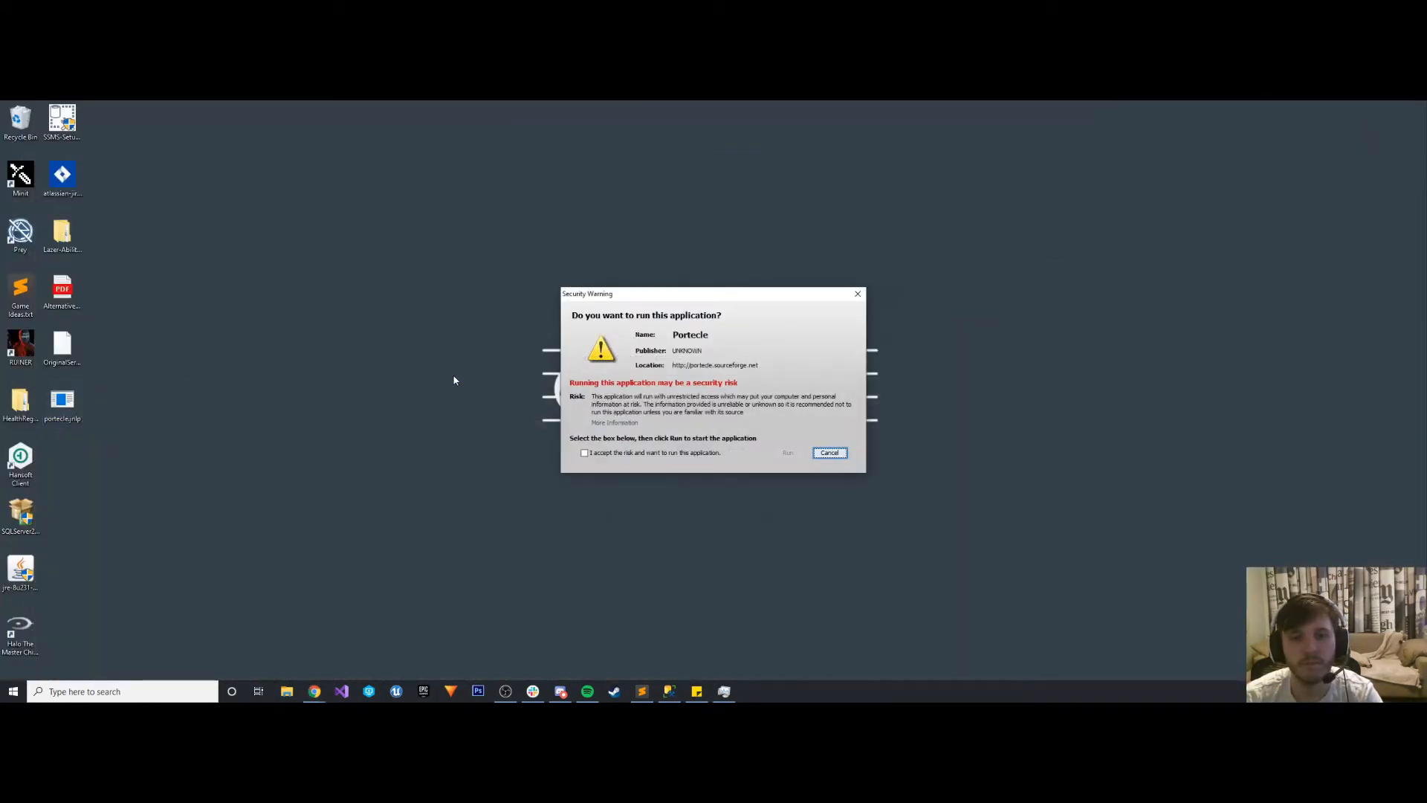
pyautogui.click(584, 452)
pyautogui.click(790, 453)
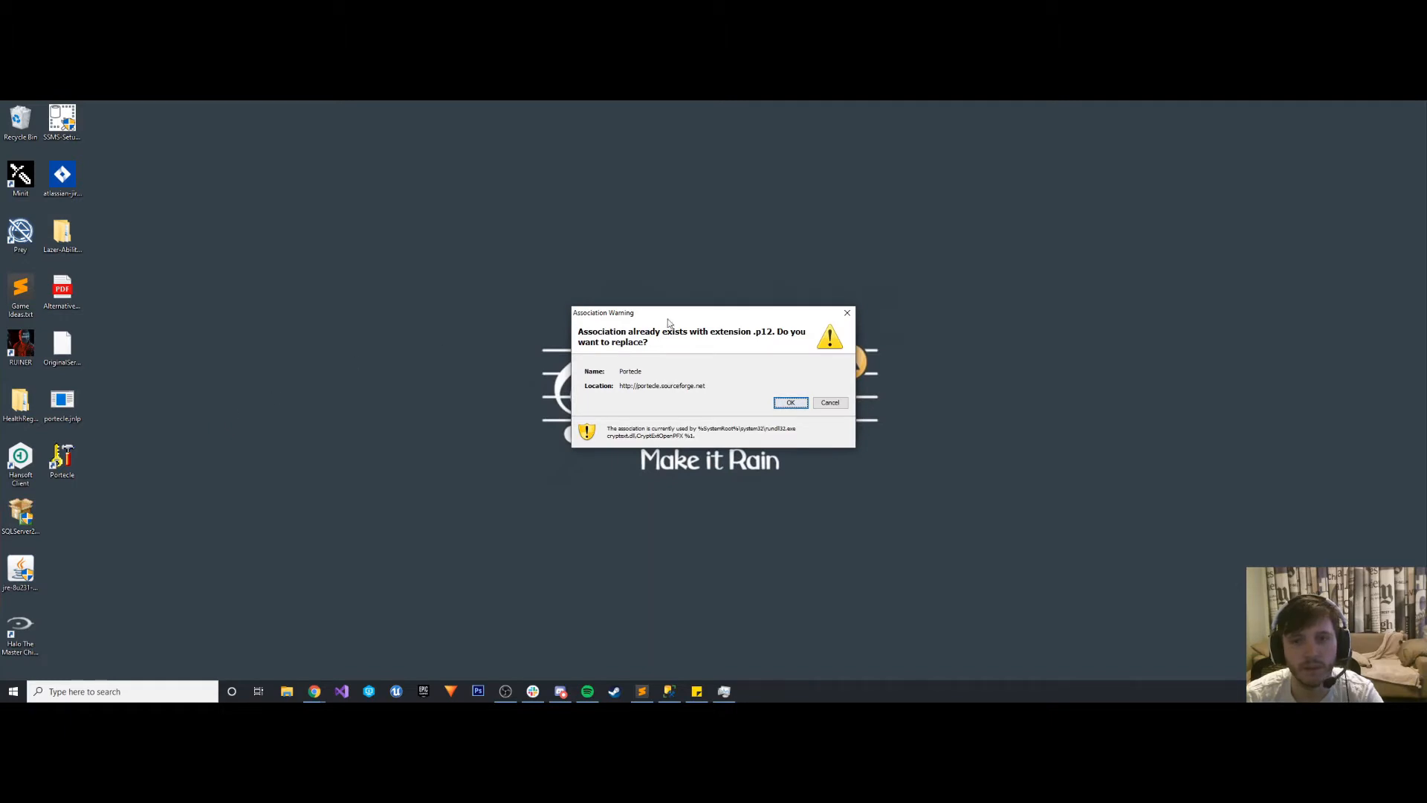
# - Let Portecle replace the existing file associations, including .p12 and .crt, but decline replacing .p7b and .crl
pyautogui.click(787, 407)
pyautogui.click(787, 407)
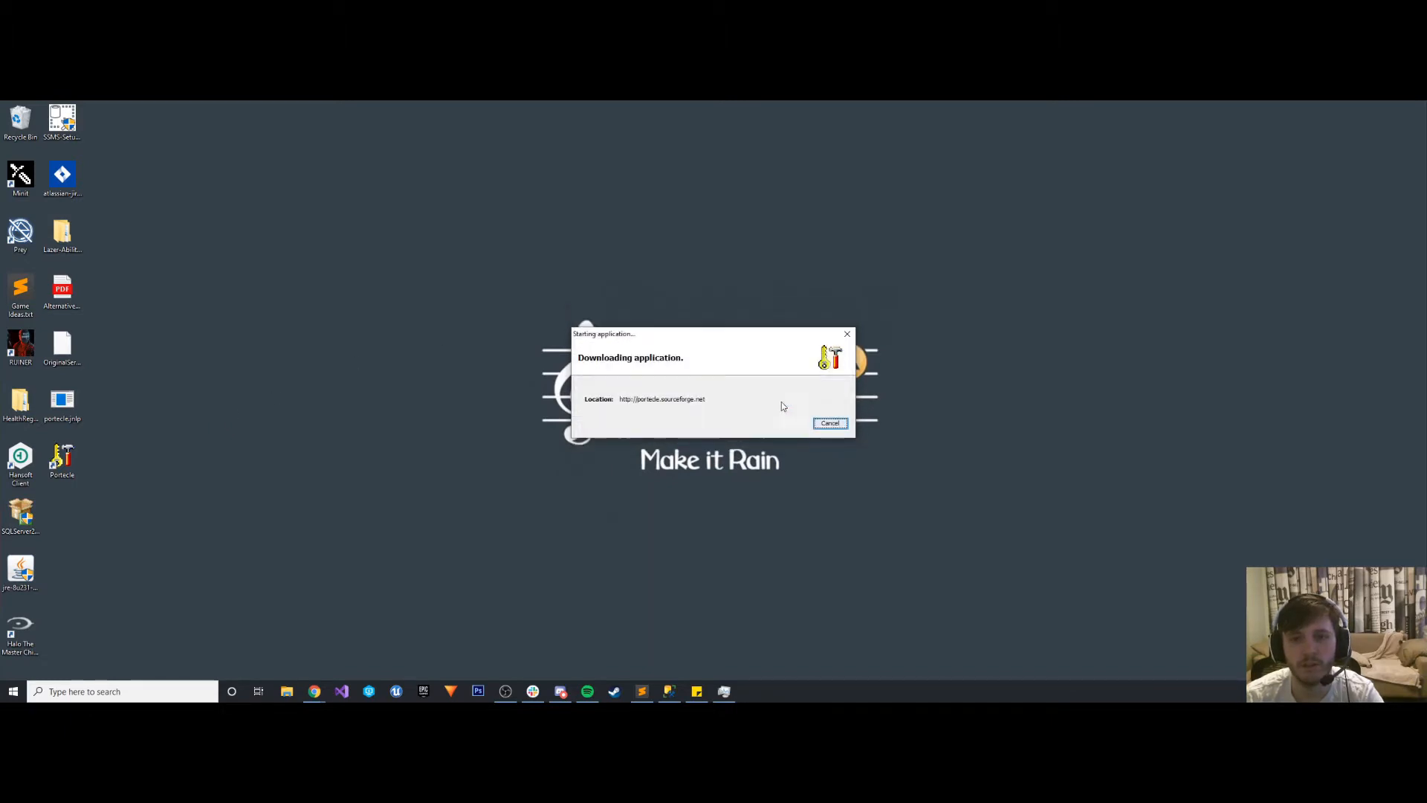
pyautogui.click(790, 404)
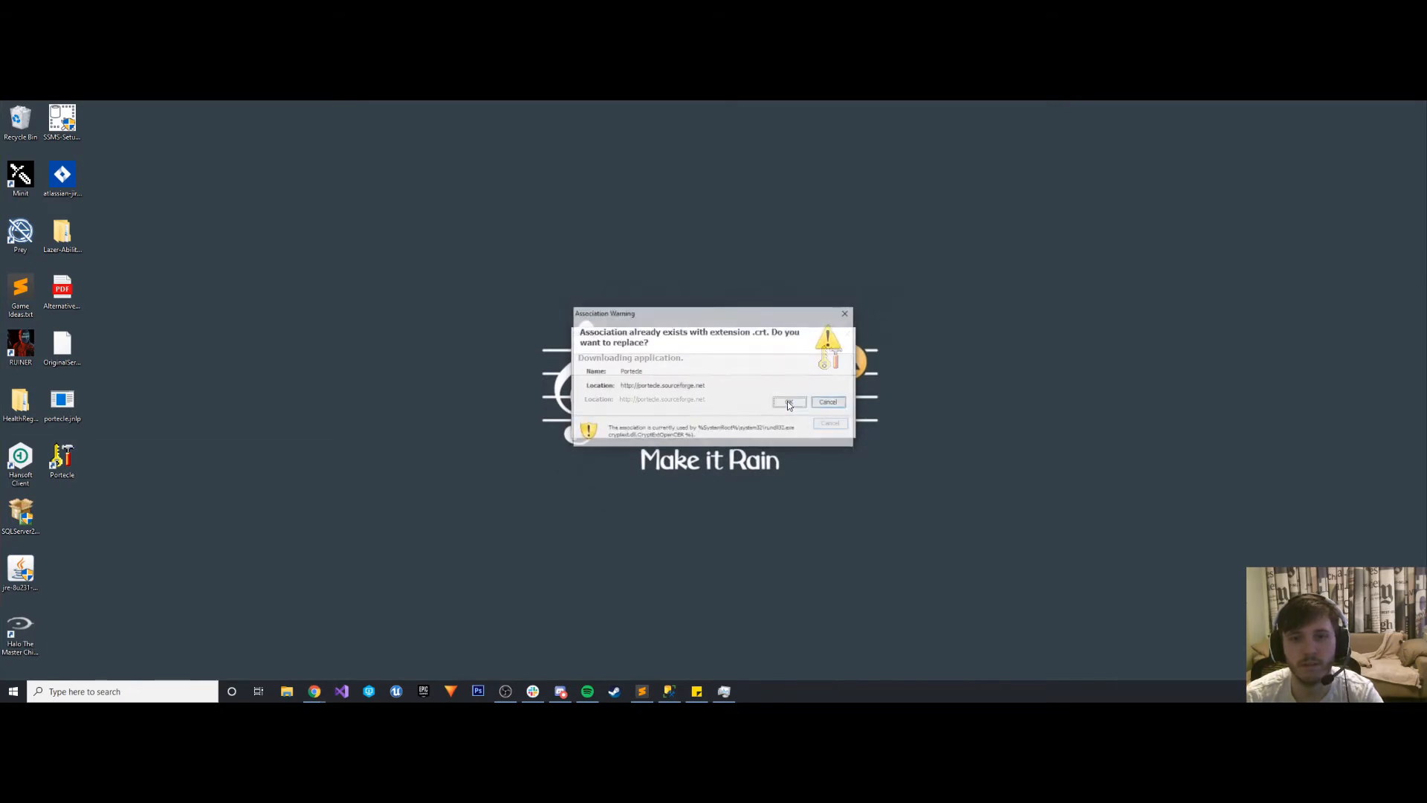
pyautogui.click(784, 405)
pyautogui.click(784, 405)
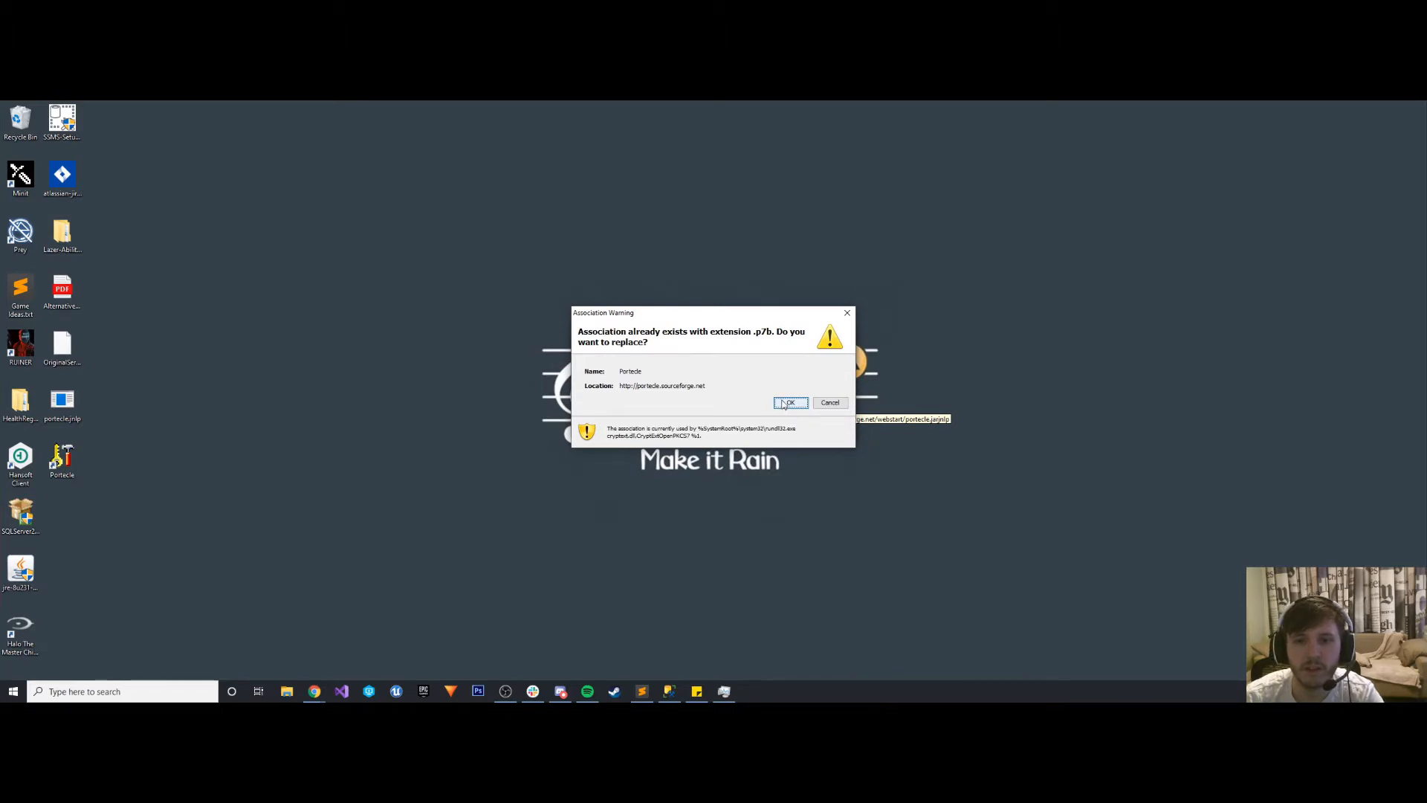
pyautogui.click(829, 405)
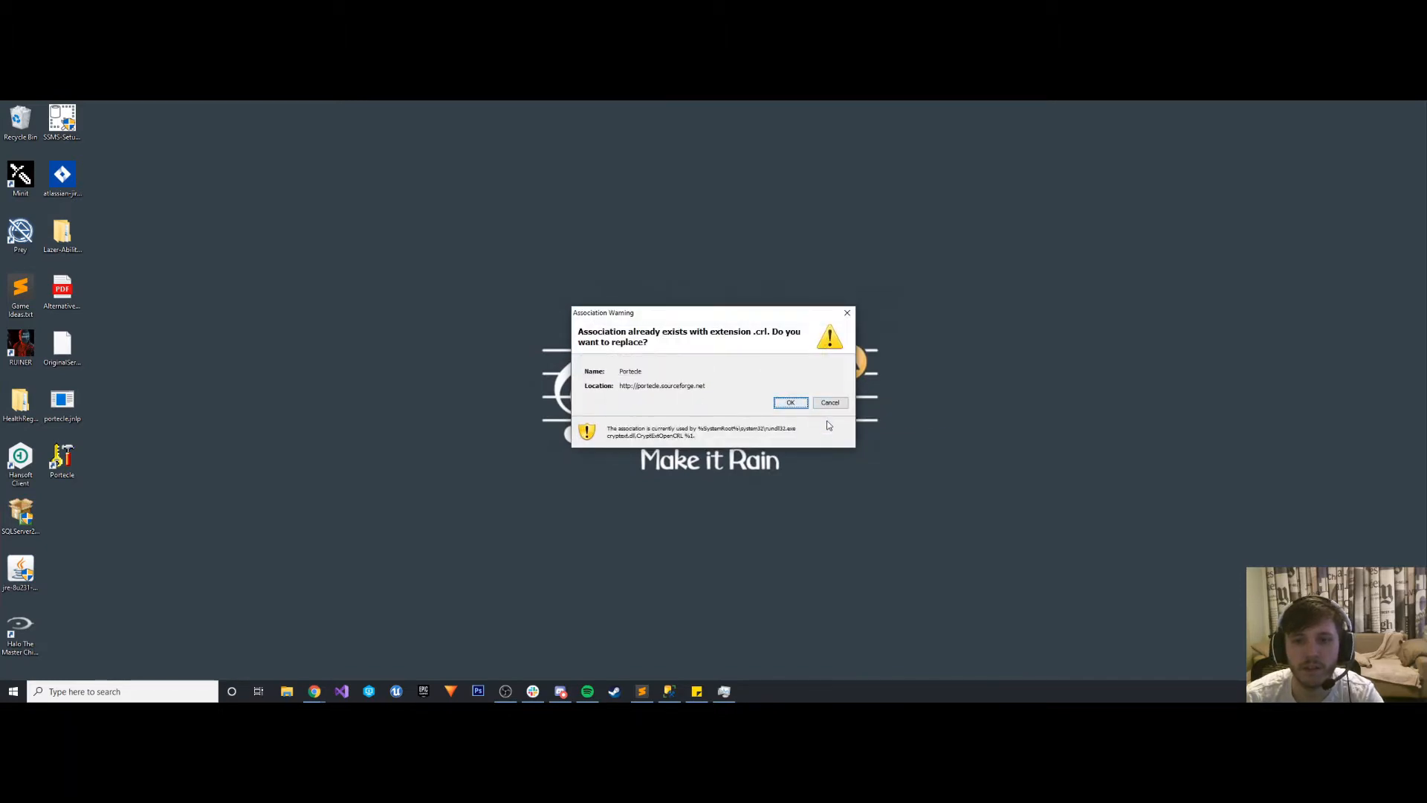
pyautogui.click(829, 406)
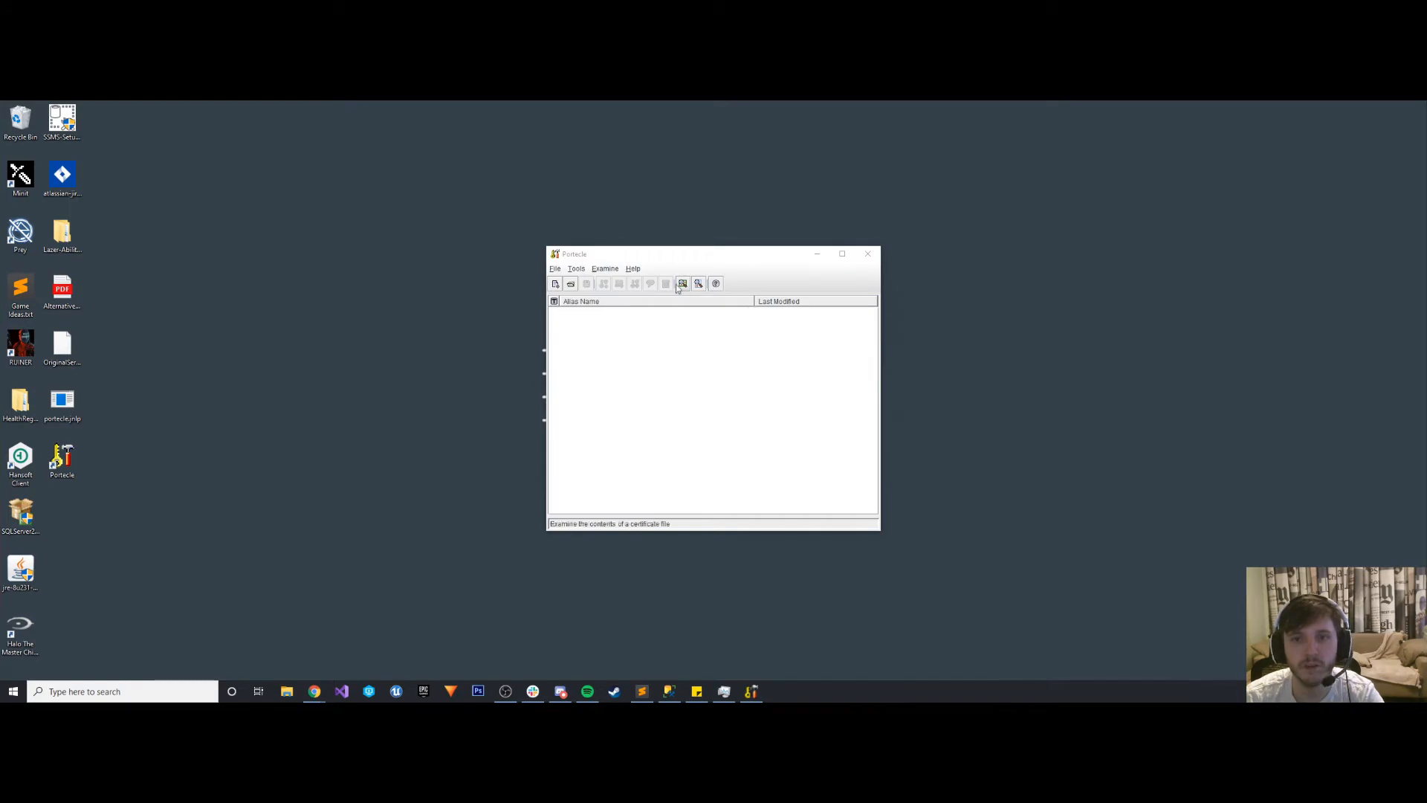
# - Close the Java help, Google search and Portecle browser tabs, return to Atlassian's JIRA SSL guide, and place the Portecle window beside the instructions
pyautogui.moveTo(652, 254); pyautogui.dragTo(457, 175)
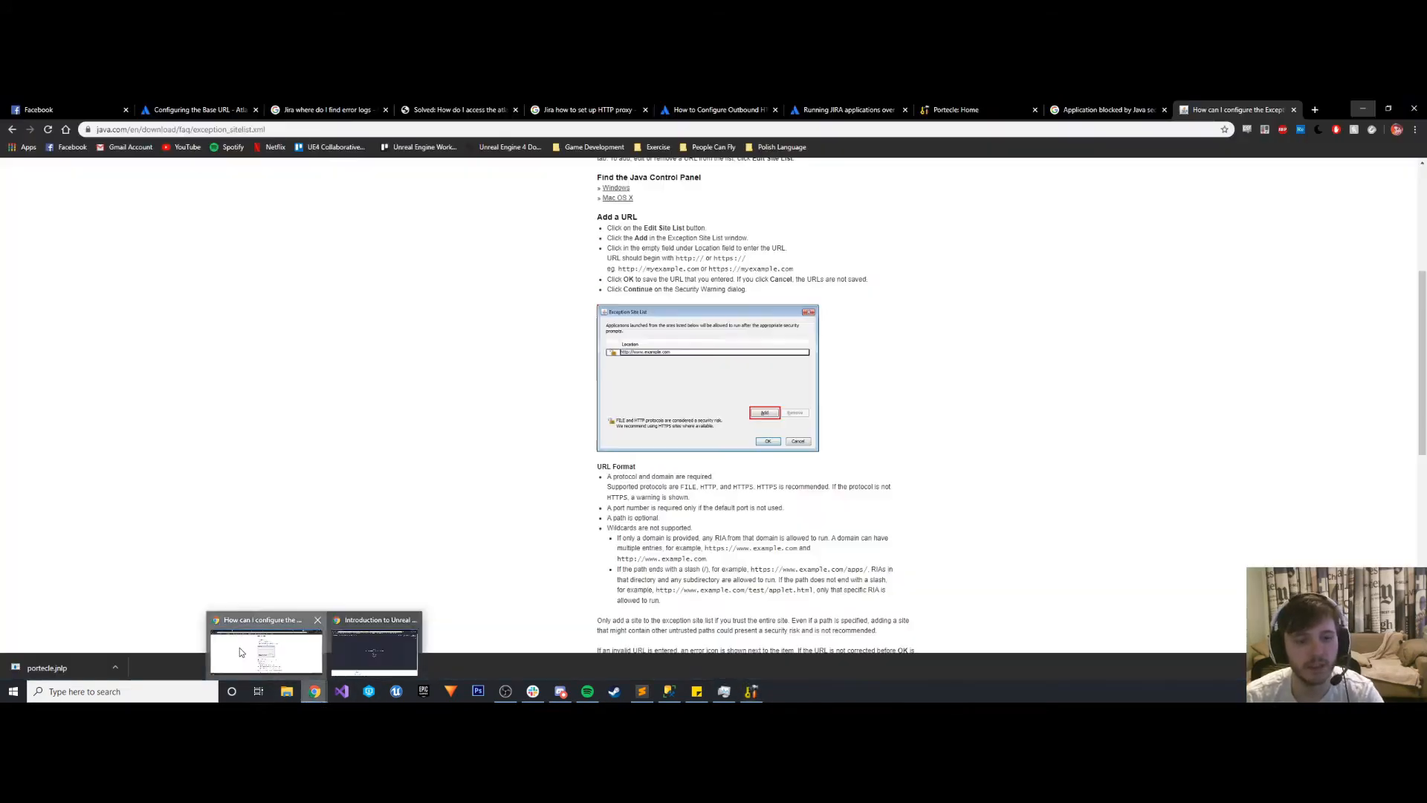
pyautogui.click(239, 648)
pyautogui.click(752, 693)
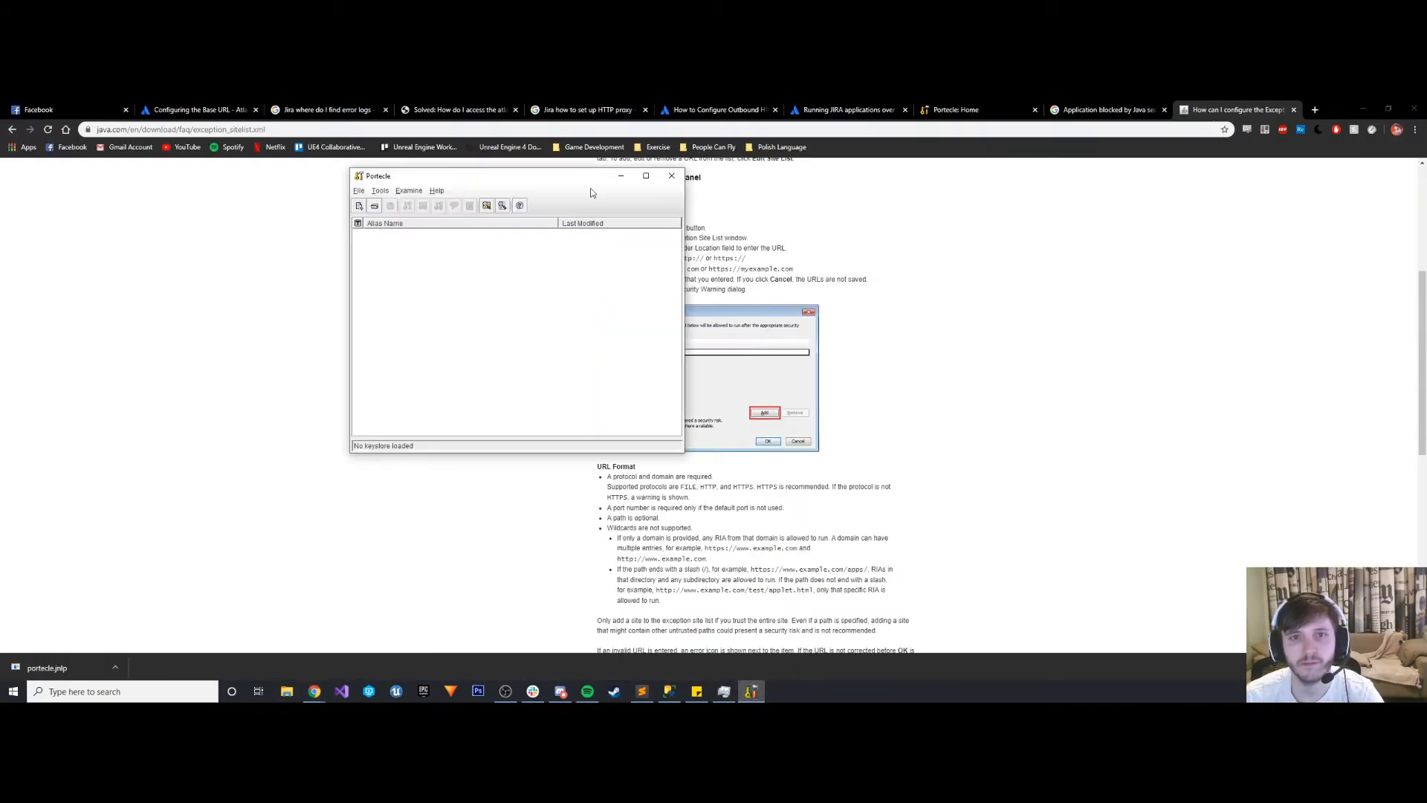
pyautogui.moveTo(584, 180); pyautogui.dragTo(299, 290)
pyautogui.click(1166, 112)
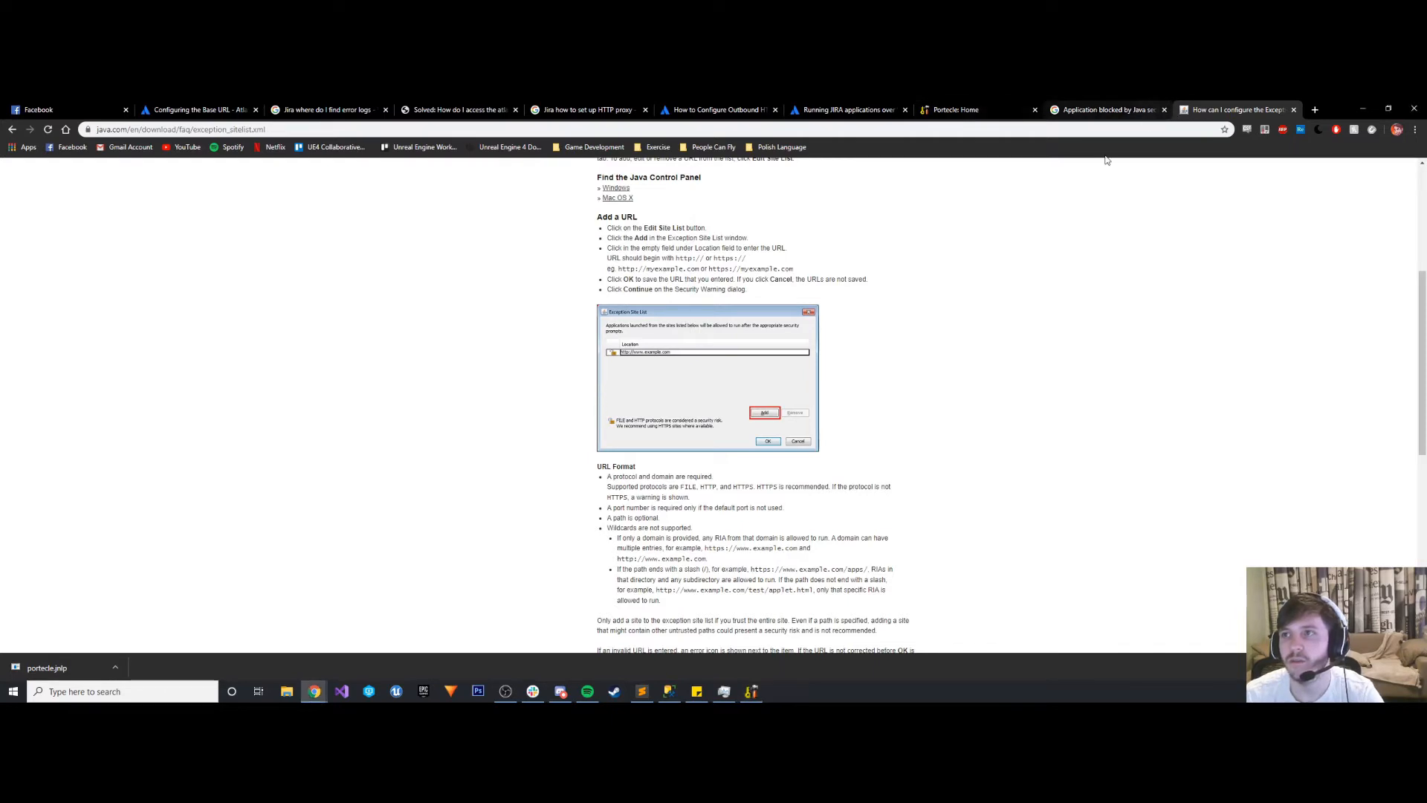
pyautogui.click(1169, 112)
pyautogui.click(1165, 111)
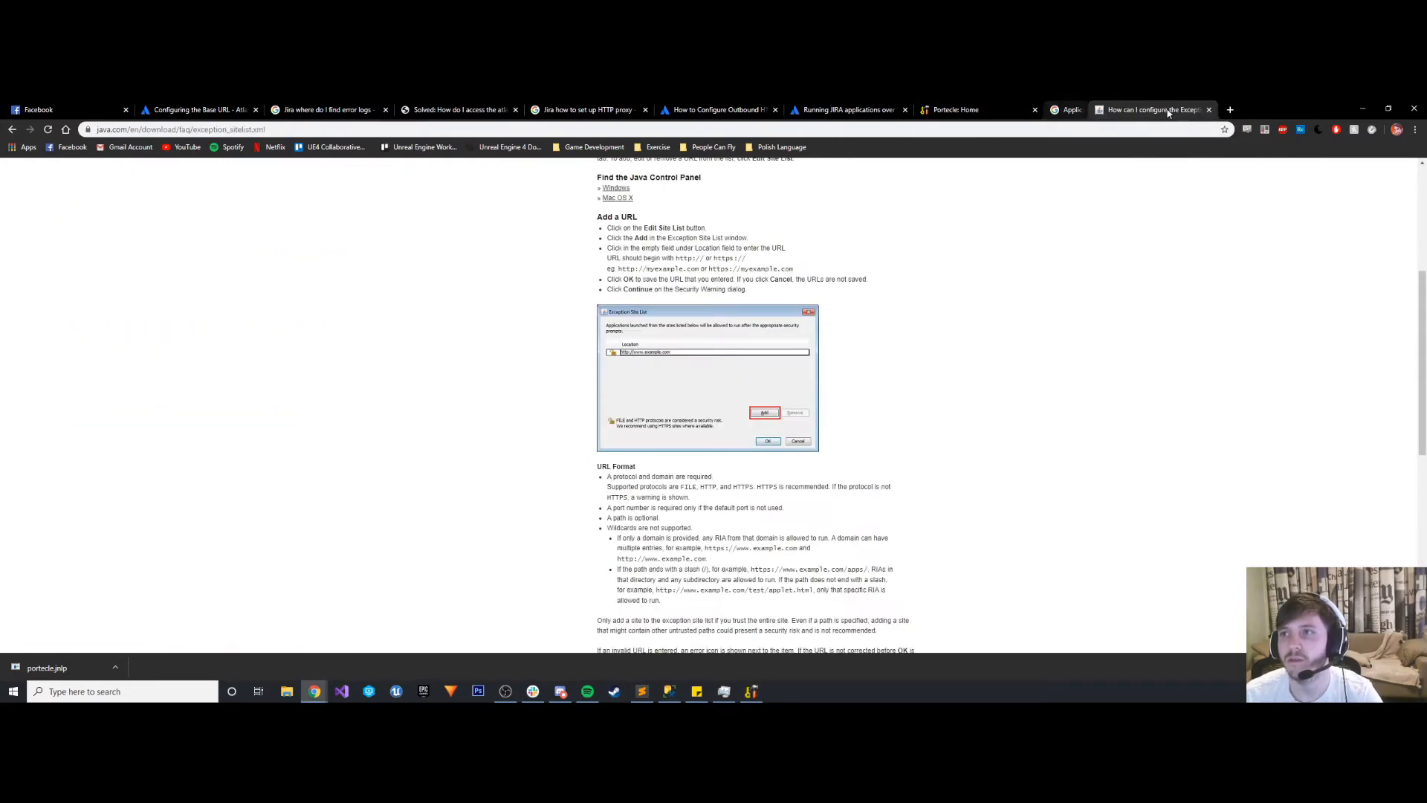
pyautogui.click(1166, 111)
pyautogui.click(1061, 109)
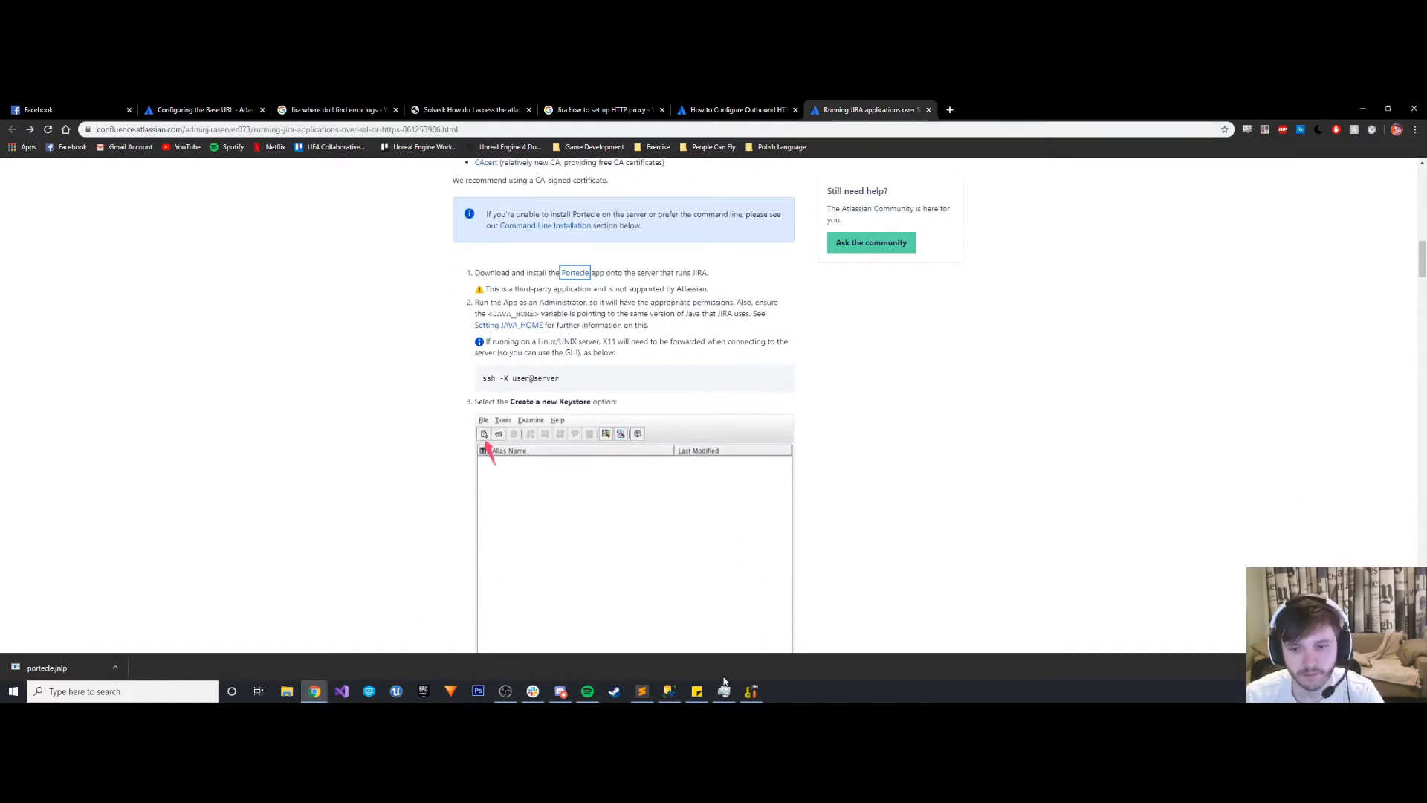
pyautogui.click(751, 691)
pyautogui.moveTo(223, 290); pyautogui.dragTo(1048, 253)
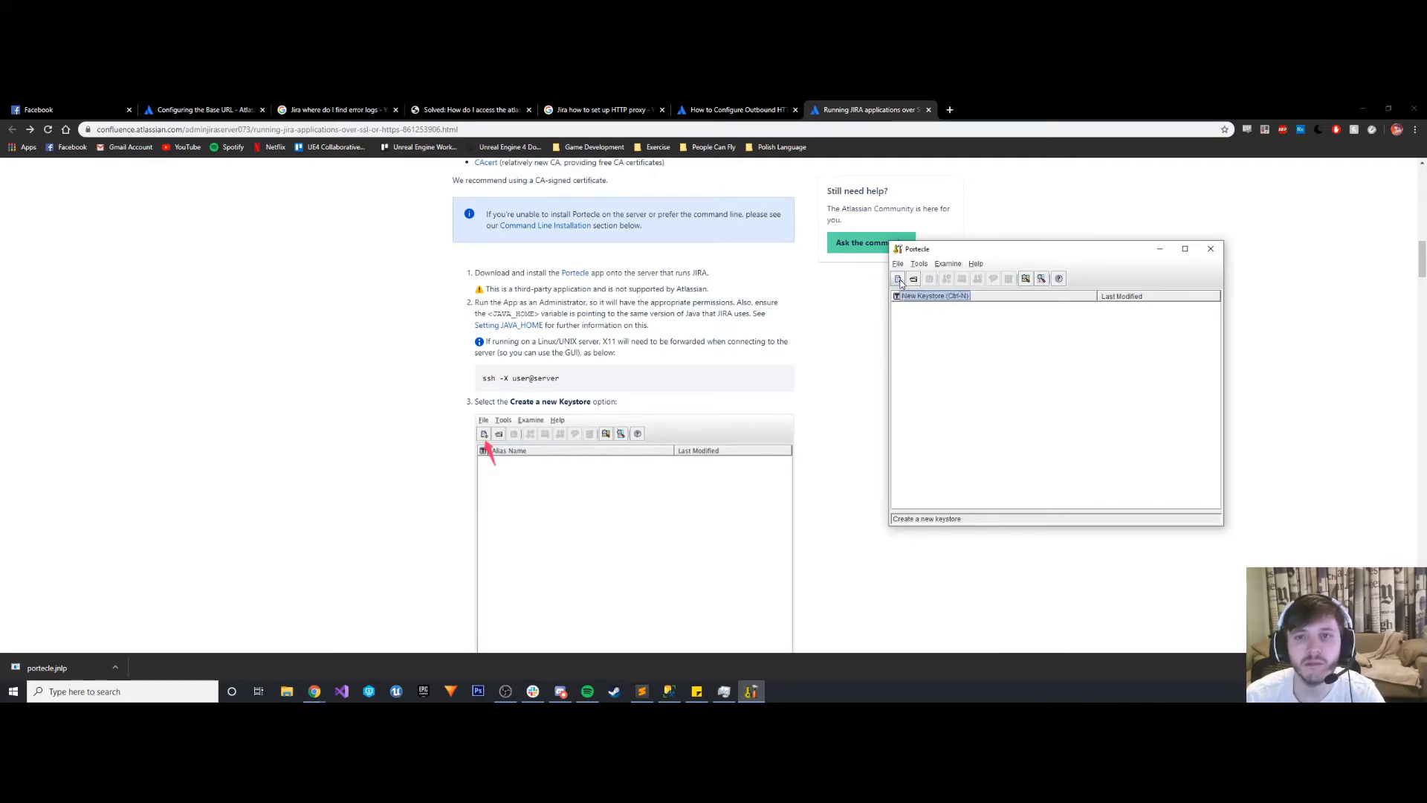
# - Close Portecle and restart it from its desktop shortcut as administrator
pyautogui.click(1214, 249)
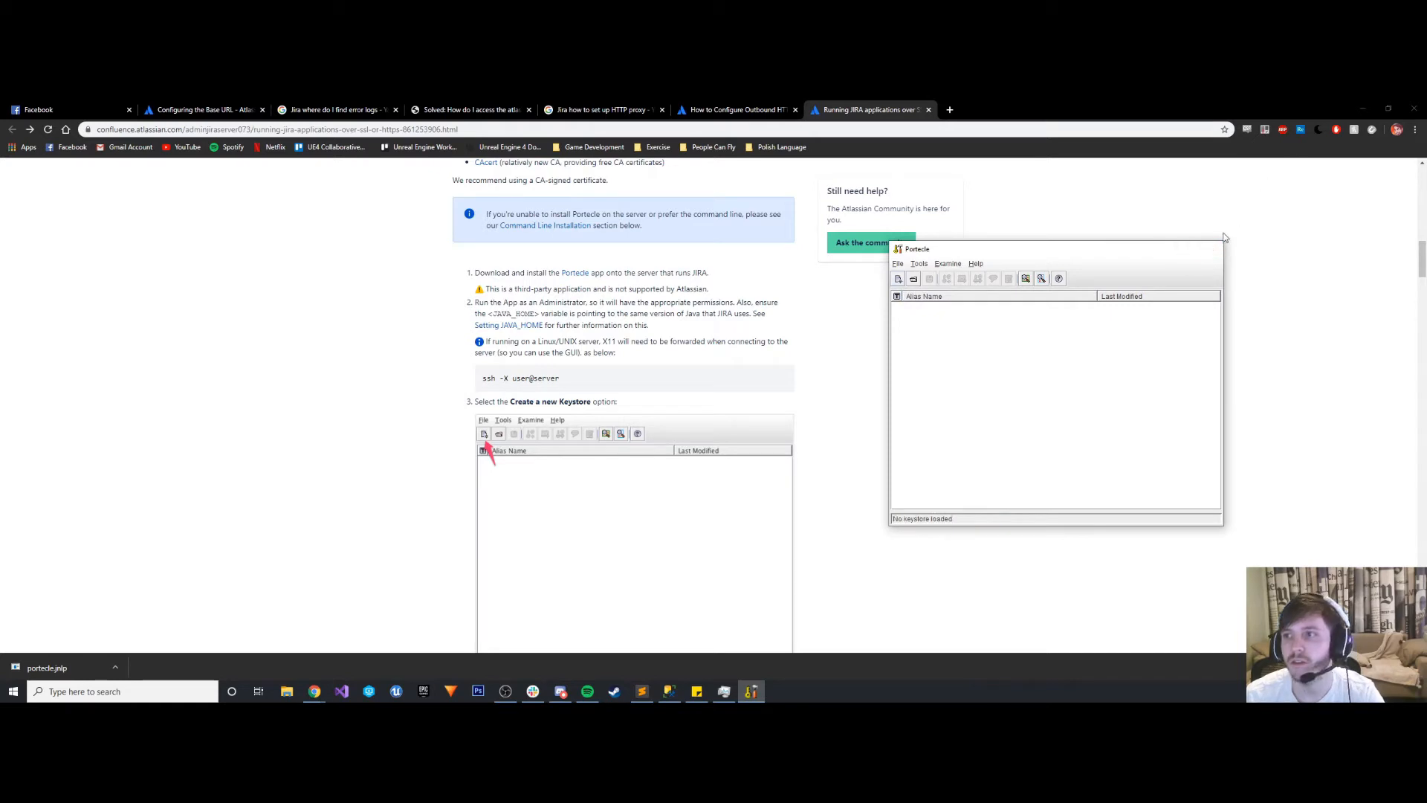
pyautogui.click(1364, 110)
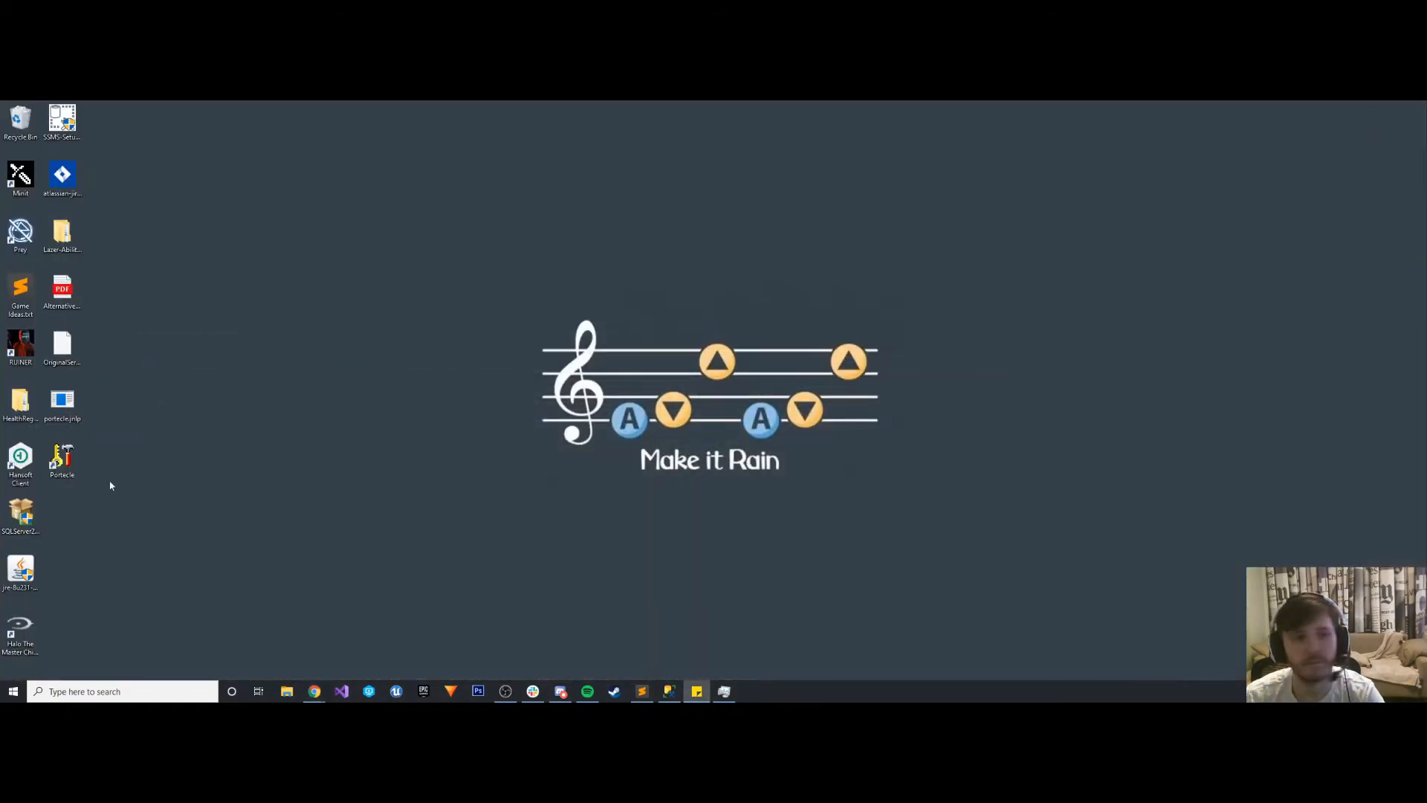
pyautogui.rightClick(66, 449)
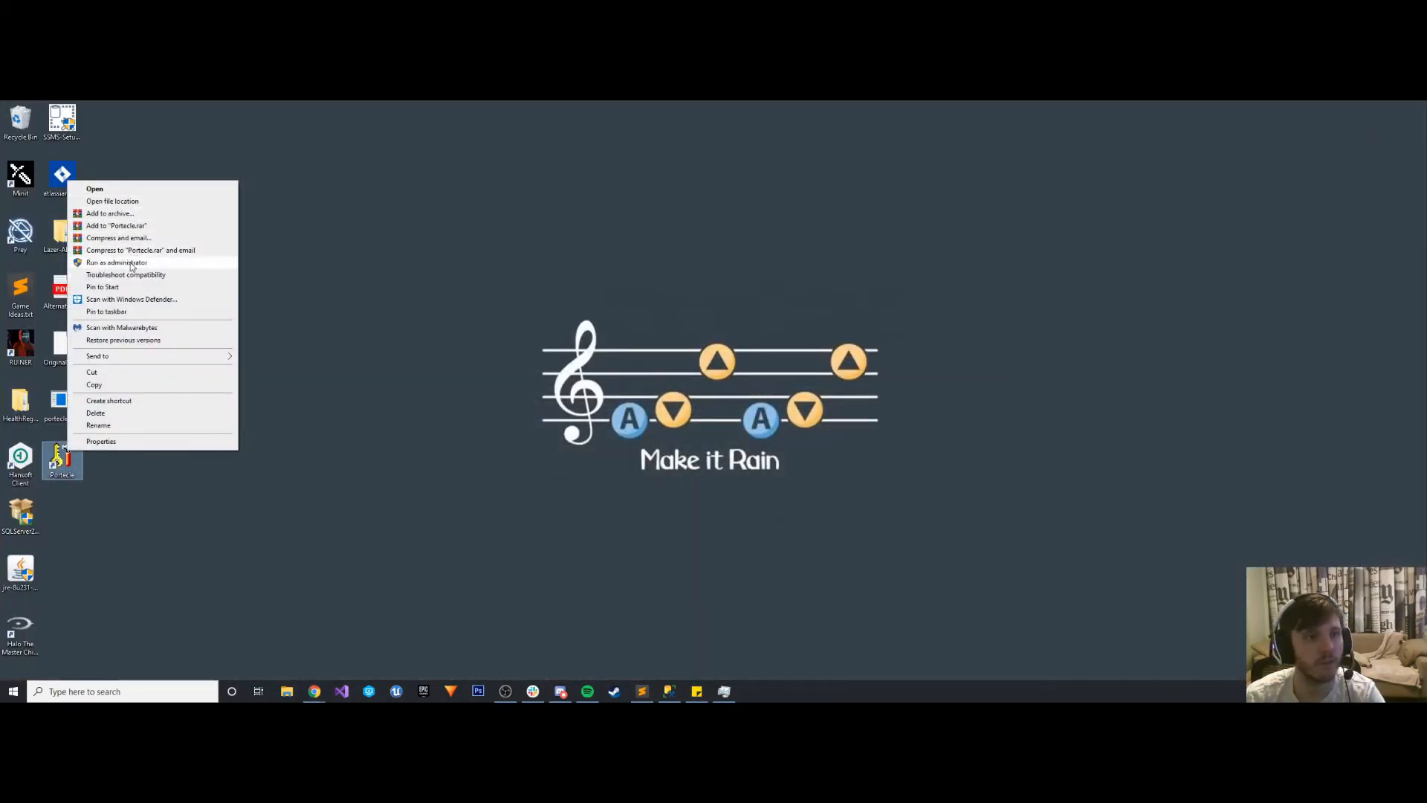
pyautogui.click(117, 262)
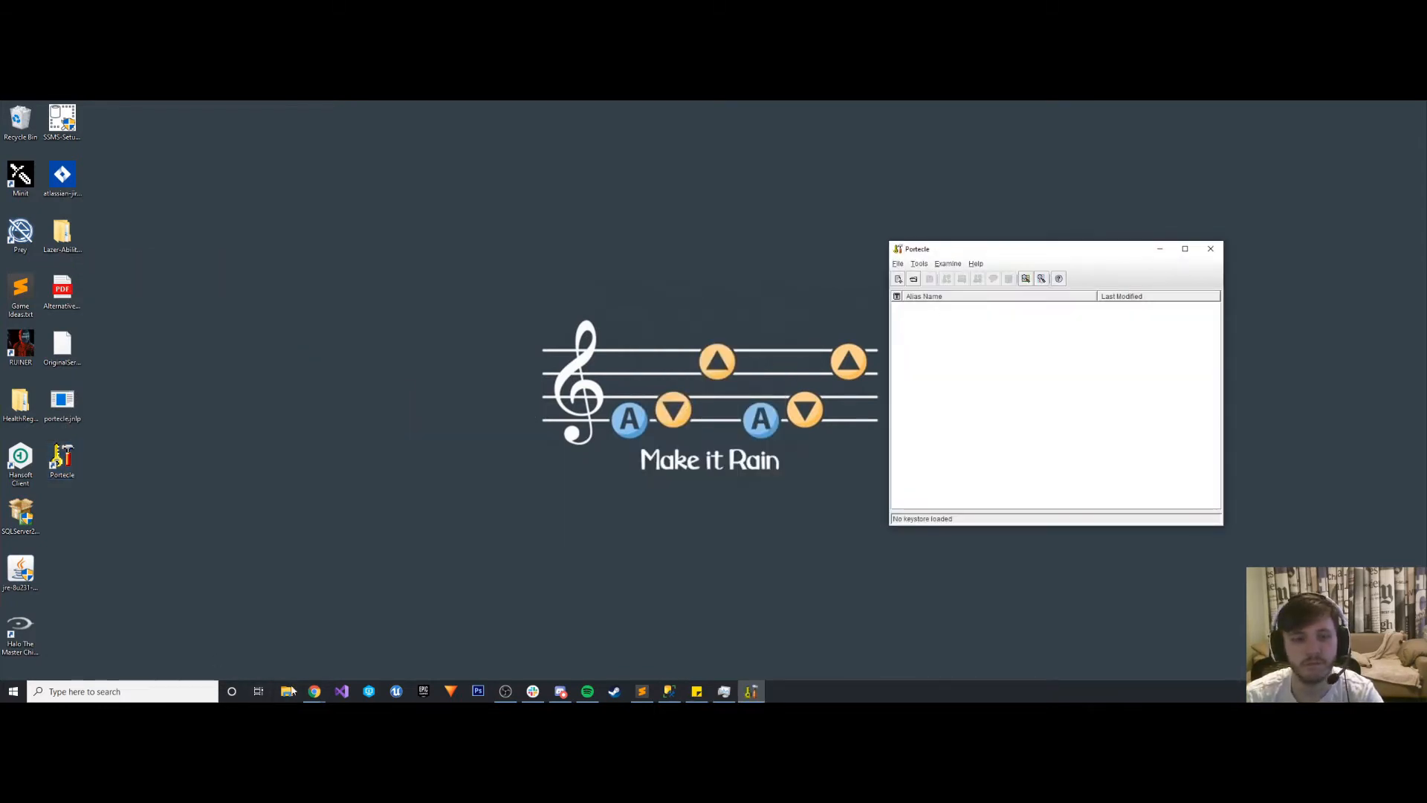
# - Place Portecle over Atlassian's JIRA SSL guide in Chrome and create a new keystore of type JKS
pyautogui.click(316, 692)
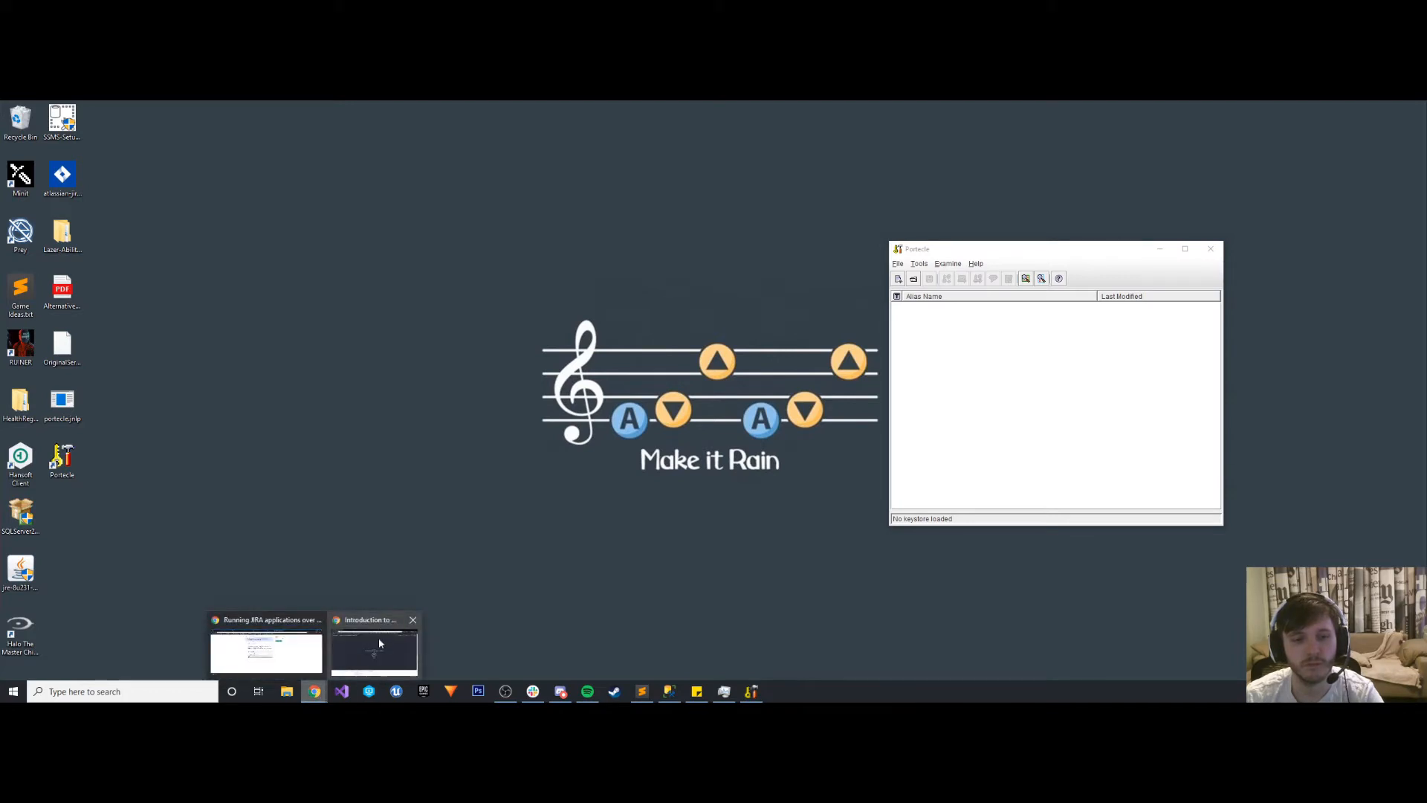
pyautogui.click(266, 652)
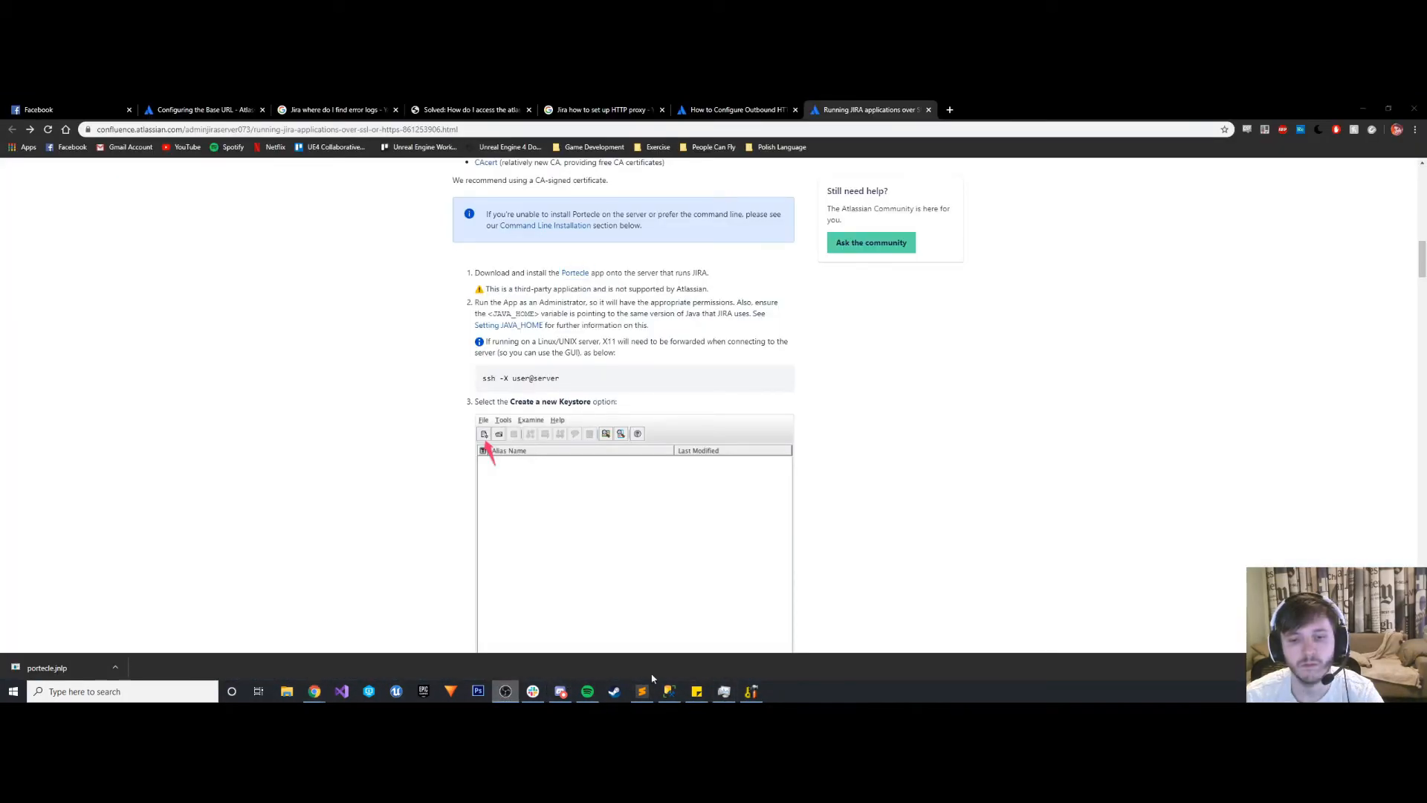
pyautogui.click(751, 692)
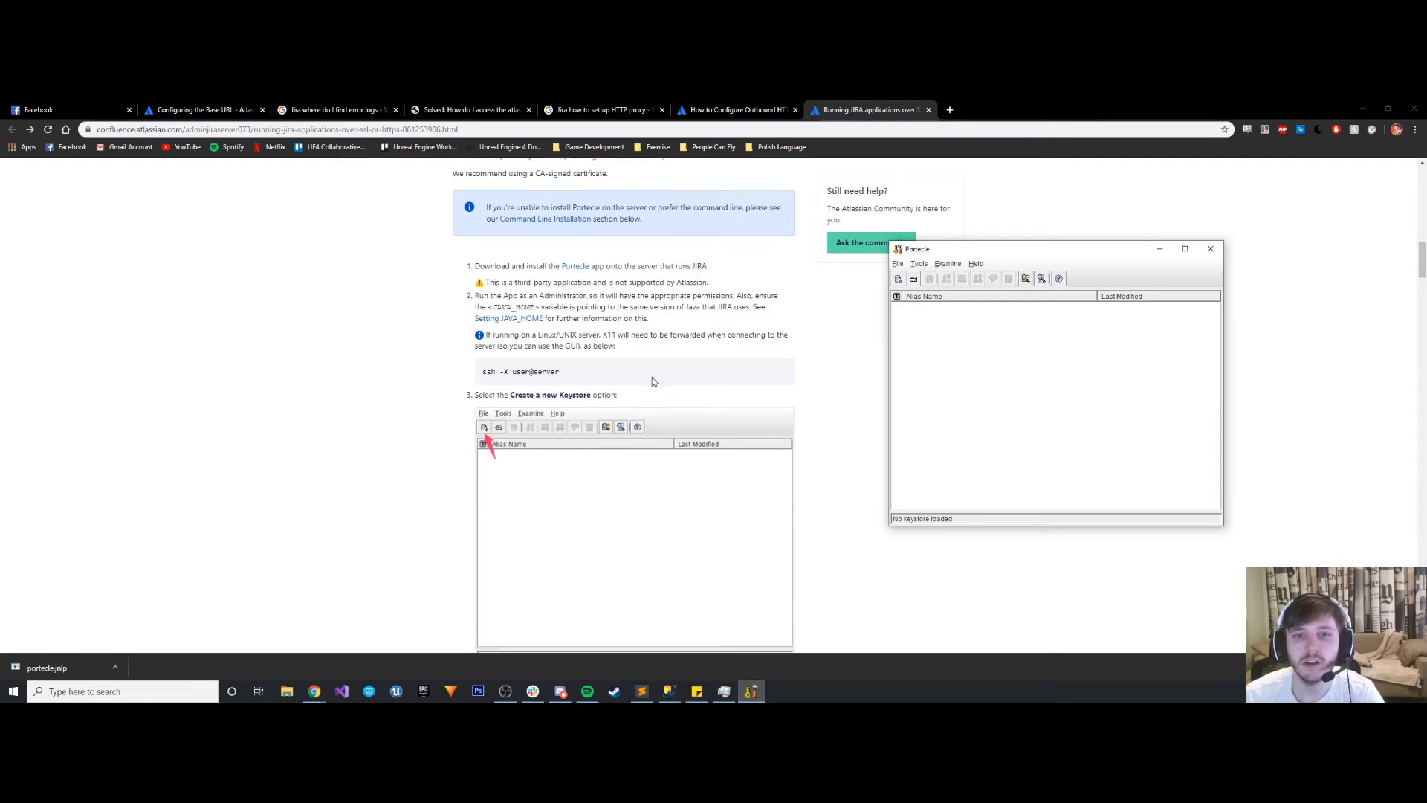
pyautogui.scroll(-1, 653, 377)
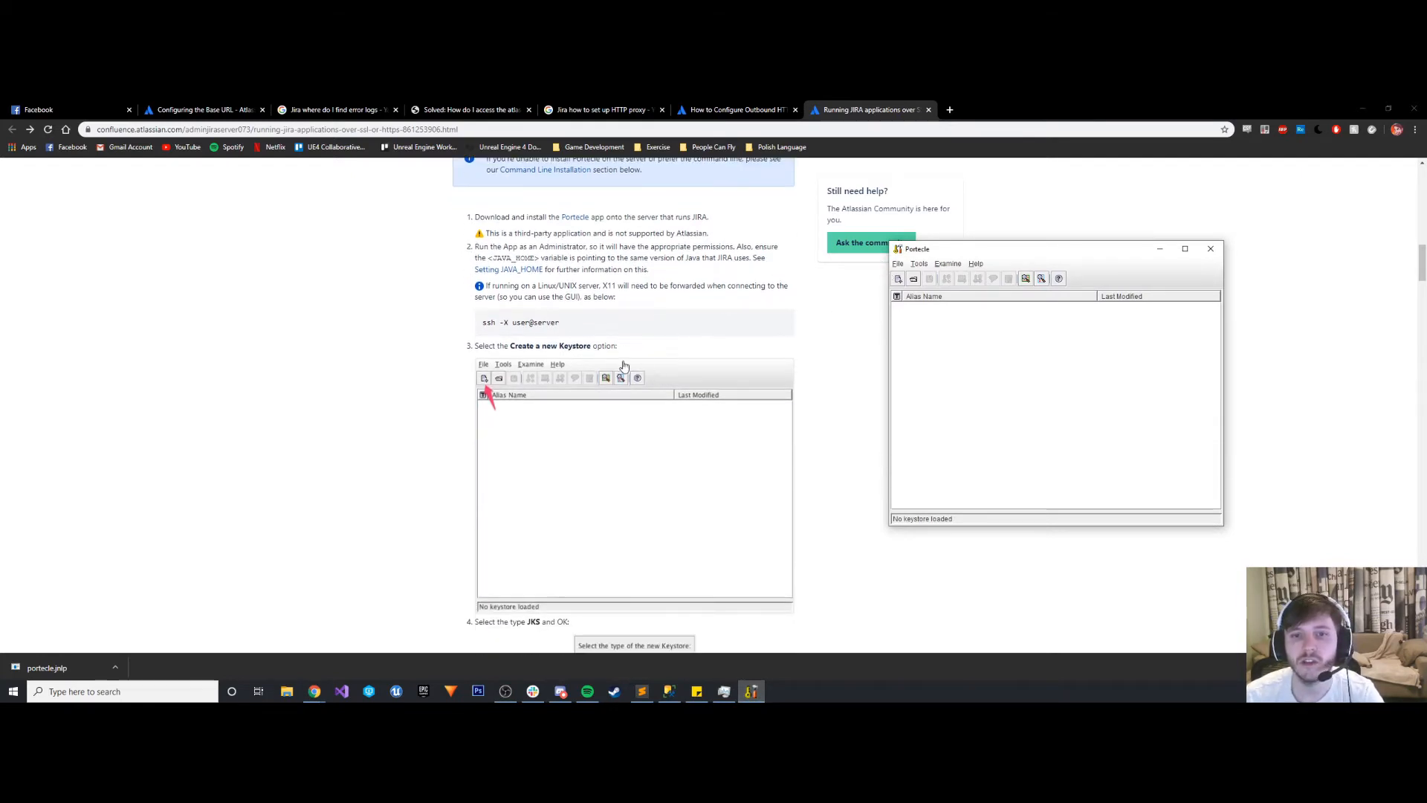
pyautogui.click(897, 279)
pyautogui.scroll(-2, 693, 394)
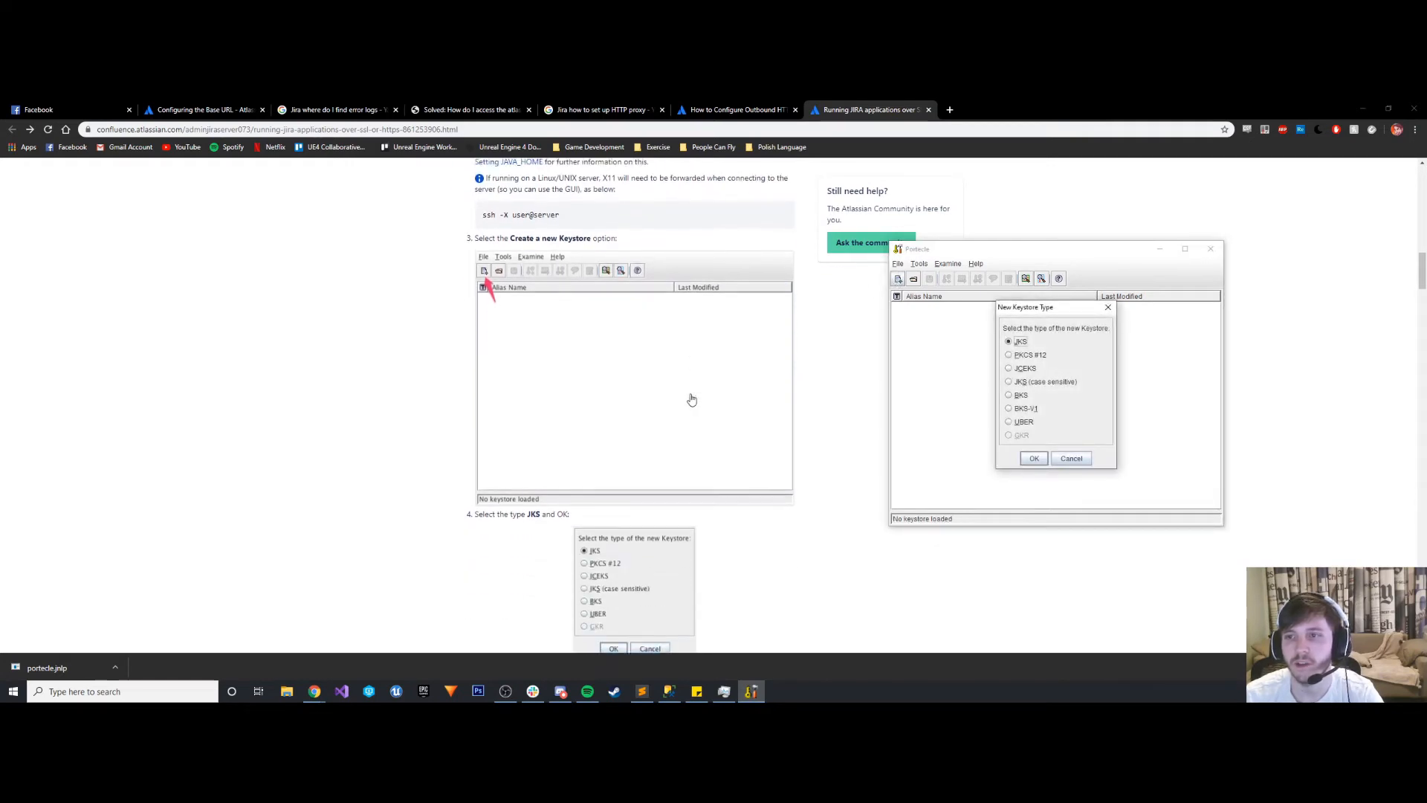
pyautogui.scroll(-2, 693, 391)
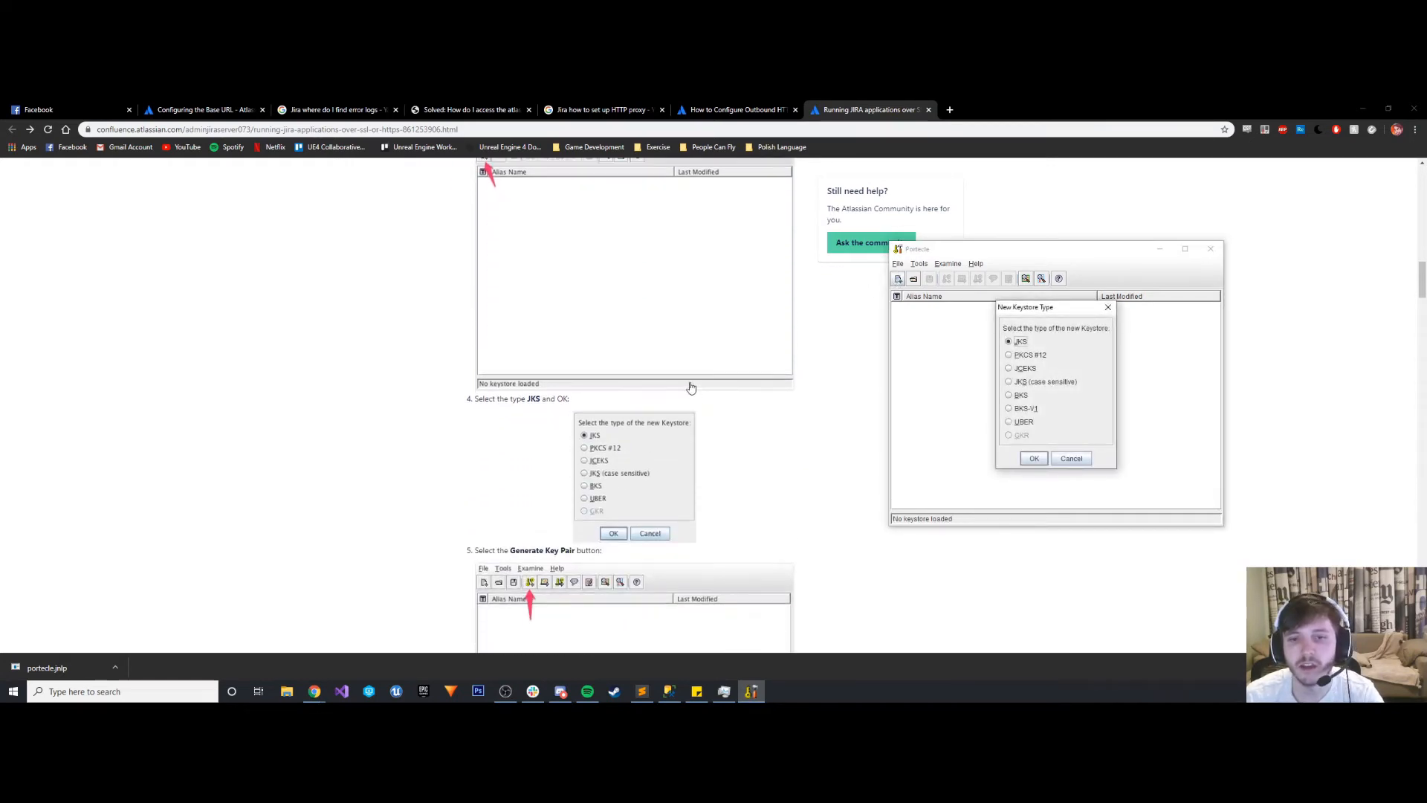
pyautogui.click(1034, 458)
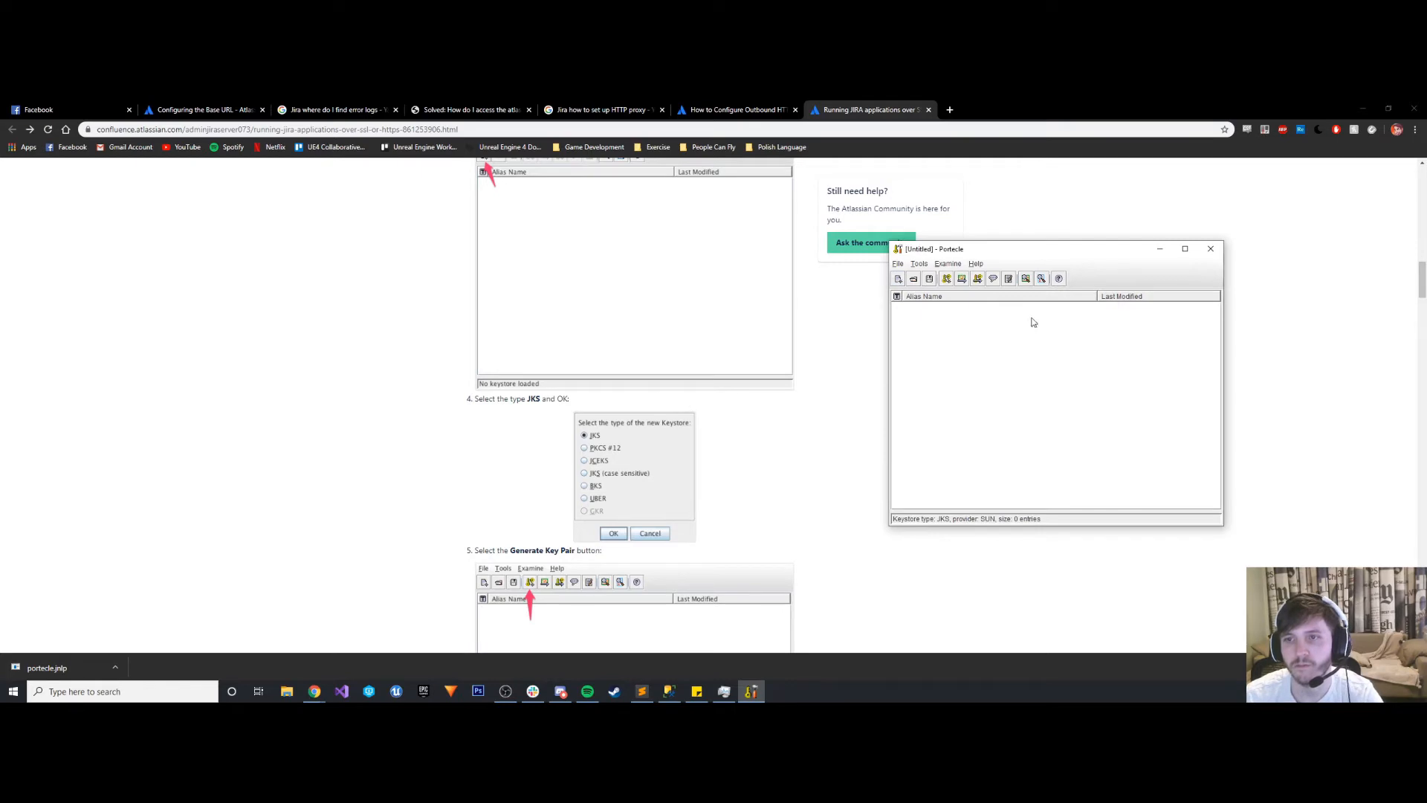
# - Generate a key pair in the new keystore using the RSA algorithm and a key size of 2048, following the guide
pyautogui.scroll(-2, 673, 377)
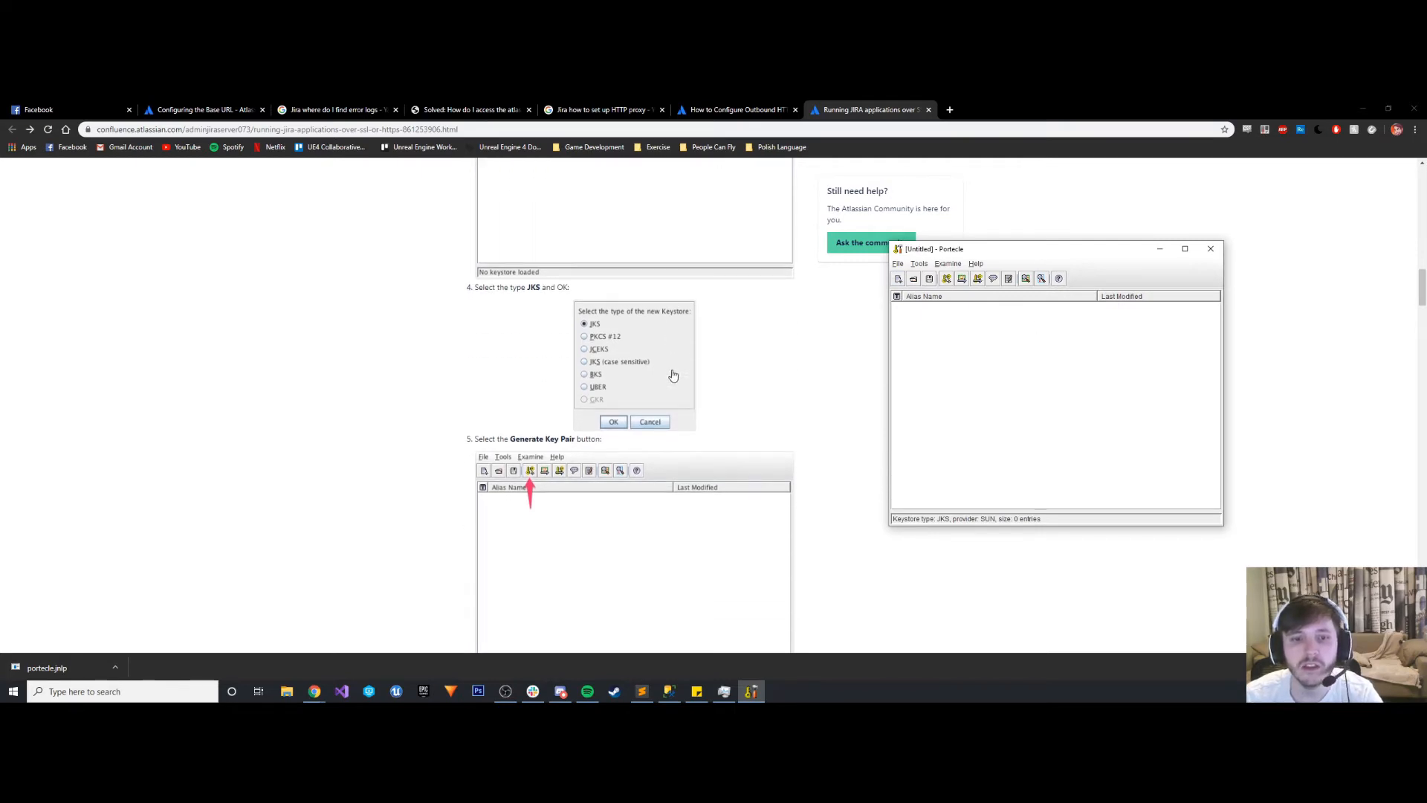
pyautogui.click(947, 279)
pyautogui.scroll(-3, 632, 466)
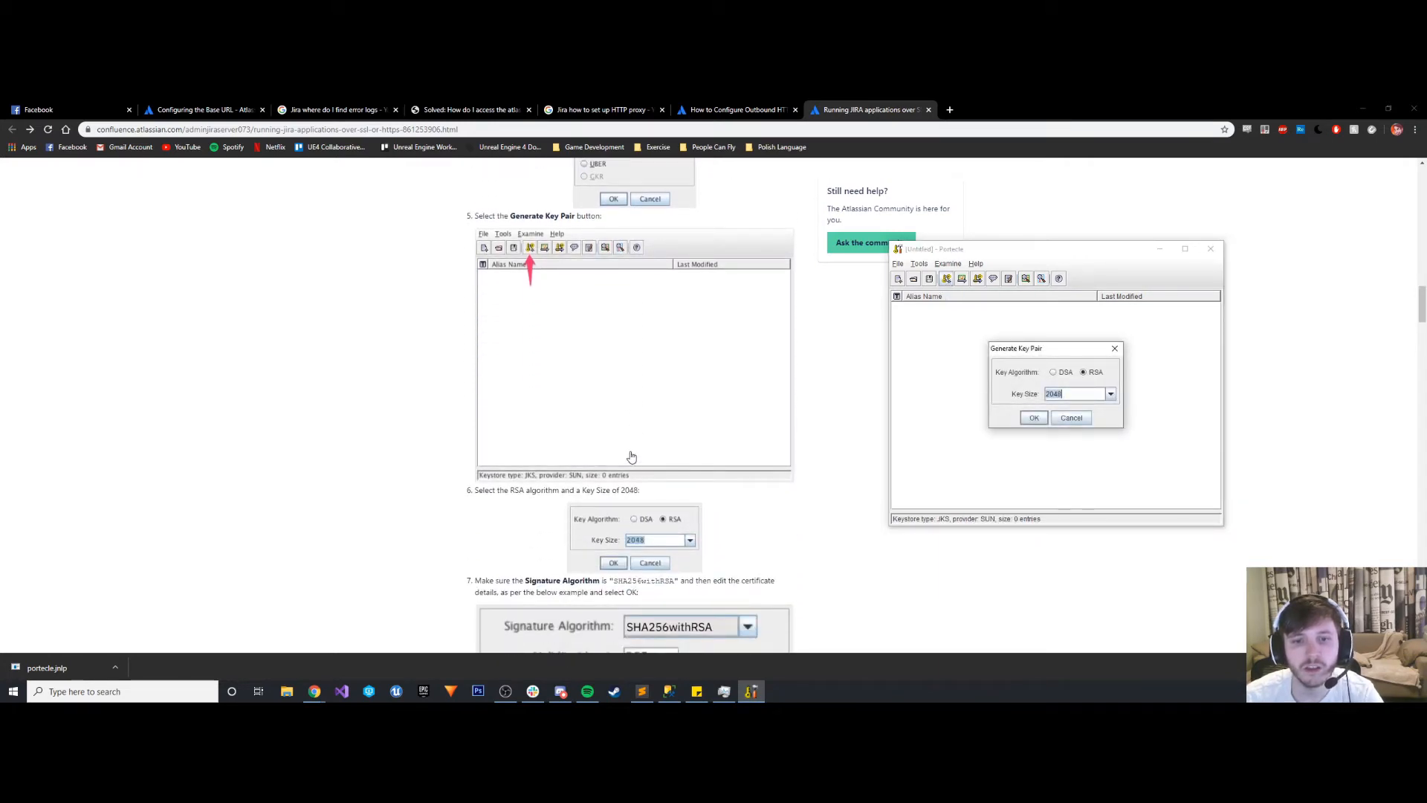
pyautogui.click(1082, 371)
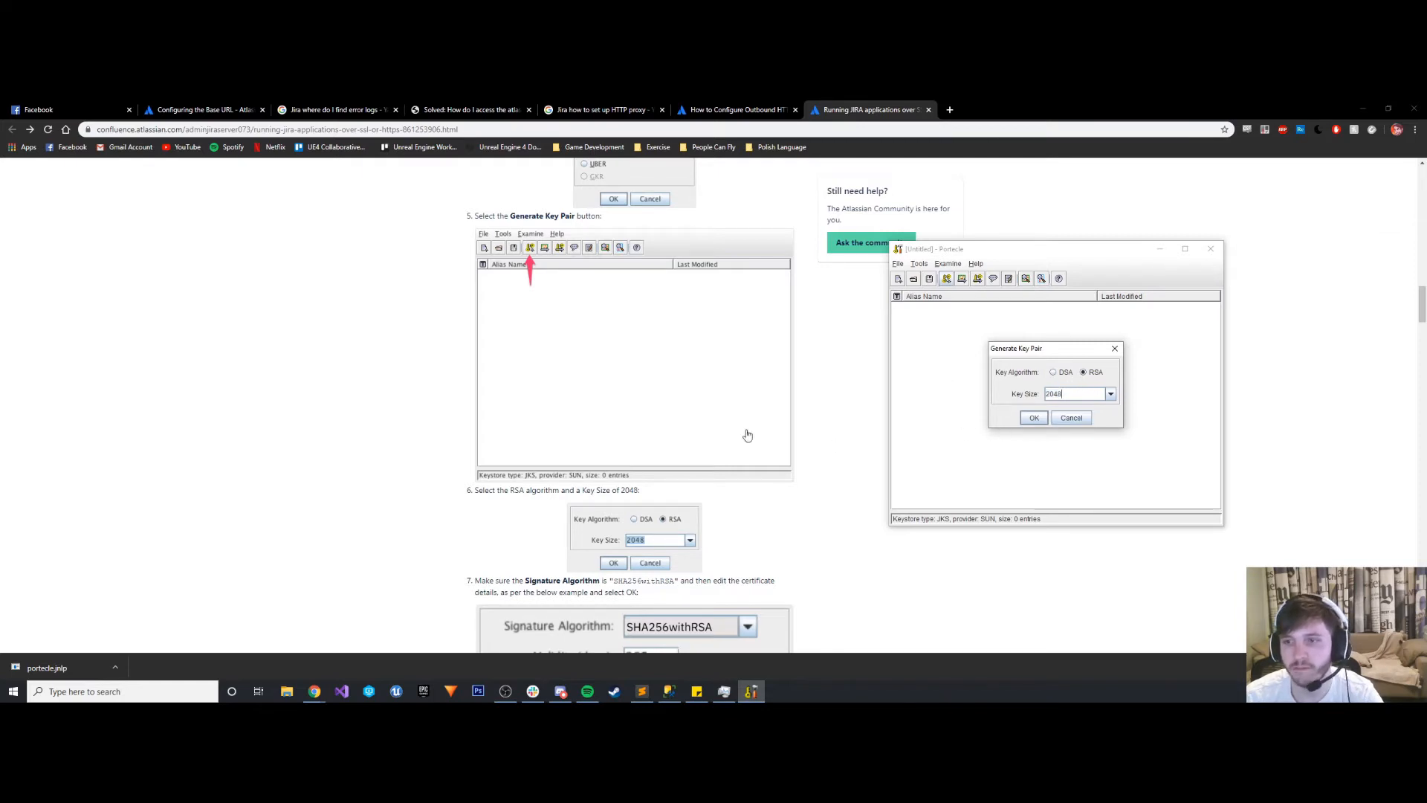
pyautogui.scroll(-1, 554, 439)
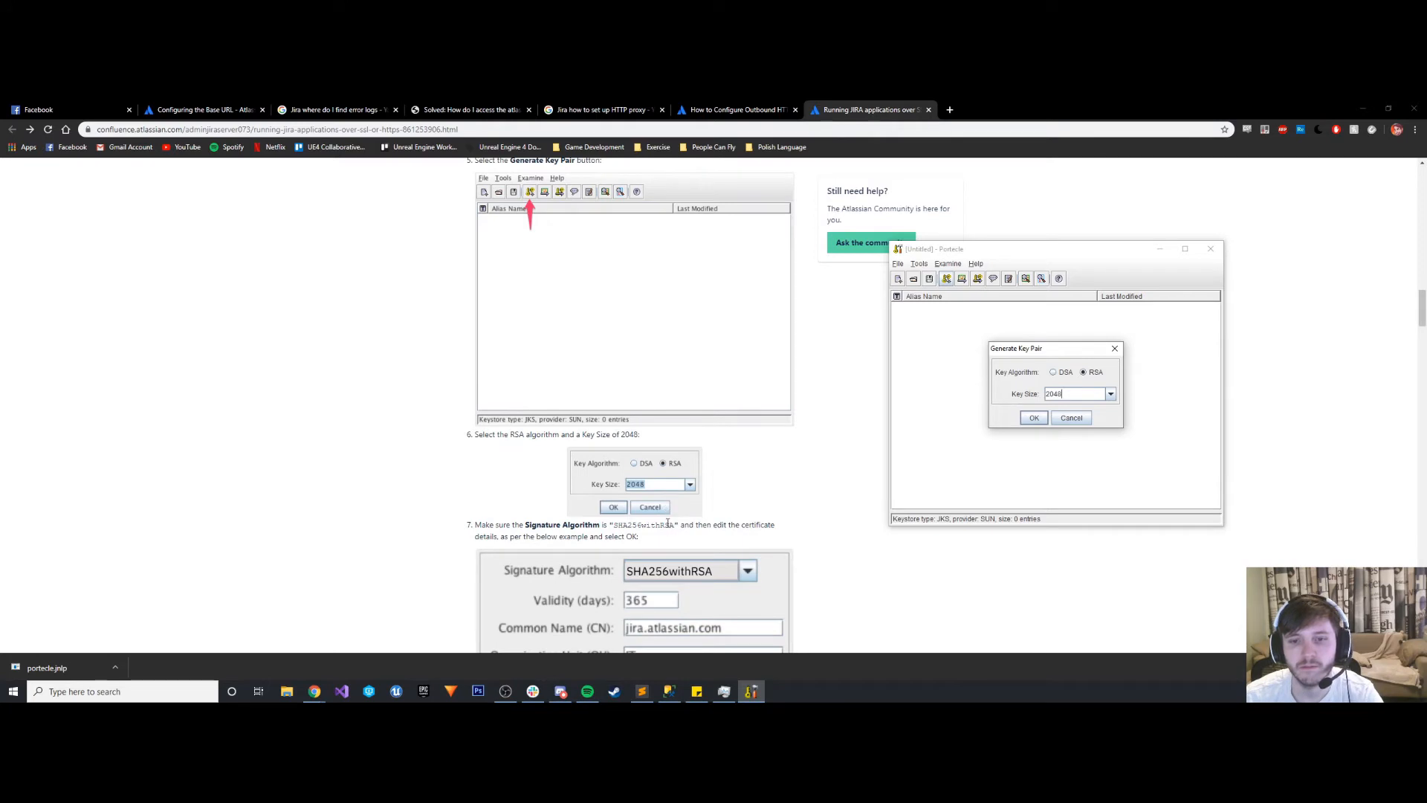
pyautogui.moveTo(677, 525); pyautogui.dragTo(615, 524)
pyautogui.click(751, 691)
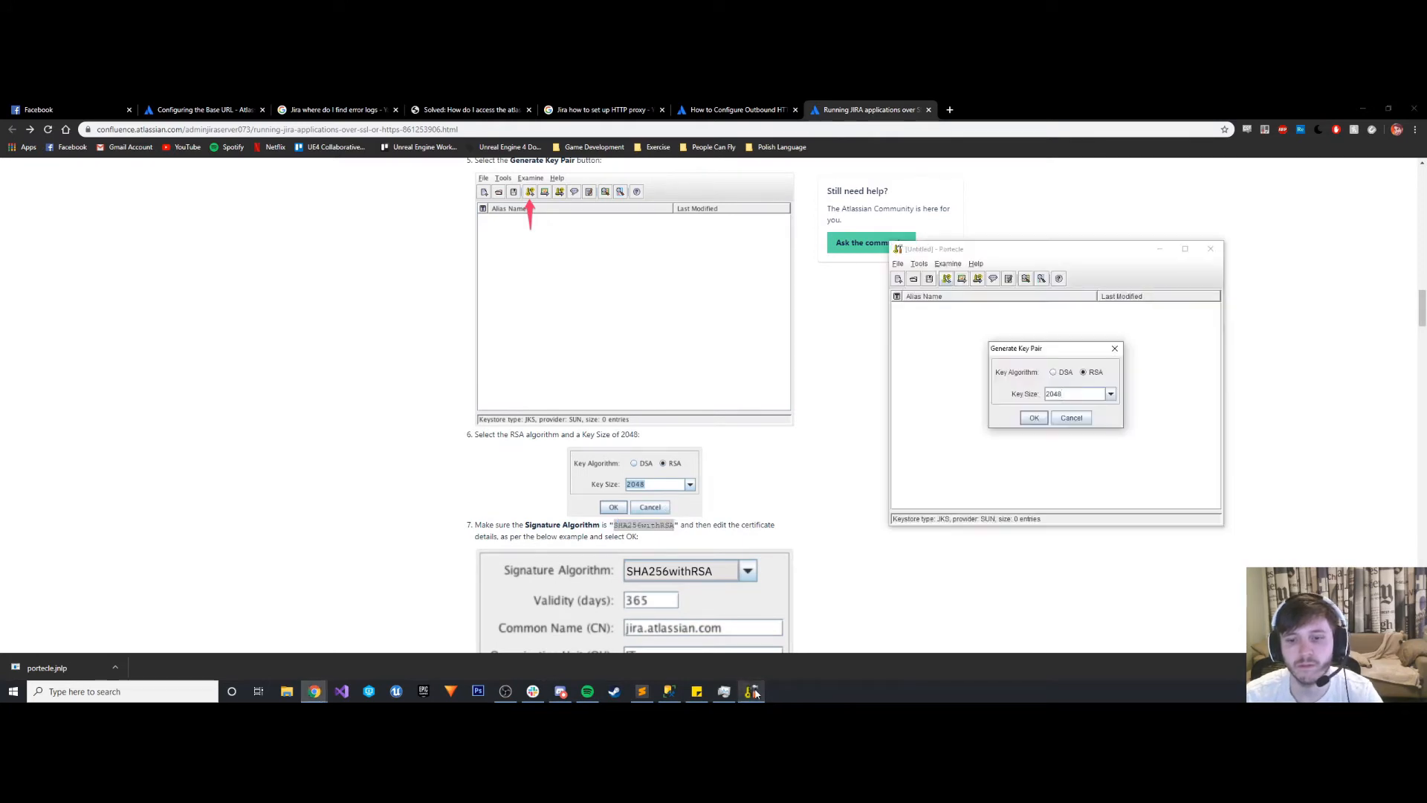
pyautogui.click(1033, 419)
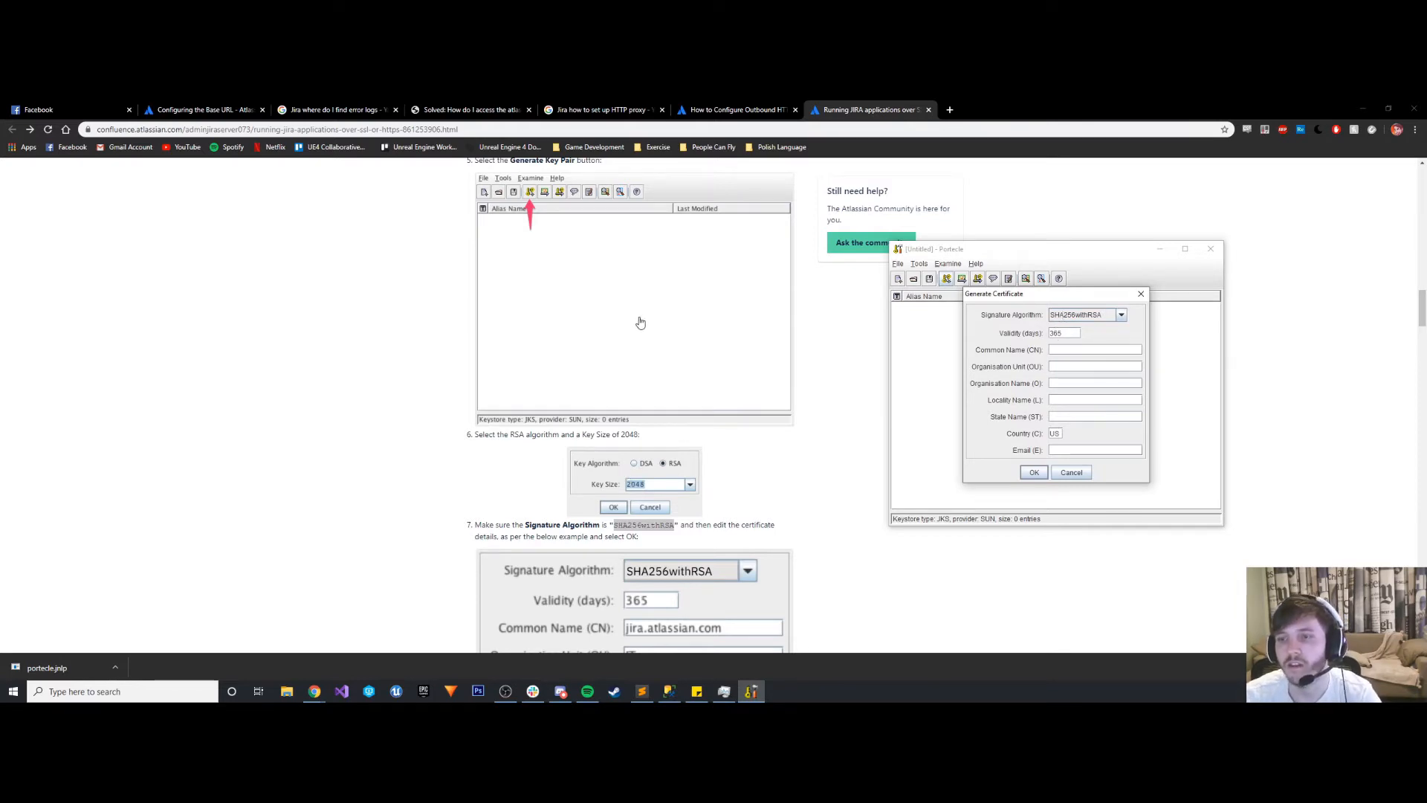
# - Enter jira.atlassian.com as the certificate's common name, IT as organisation unit and Generic Game Company as organisation name
pyautogui.scroll(-2, 749, 362)
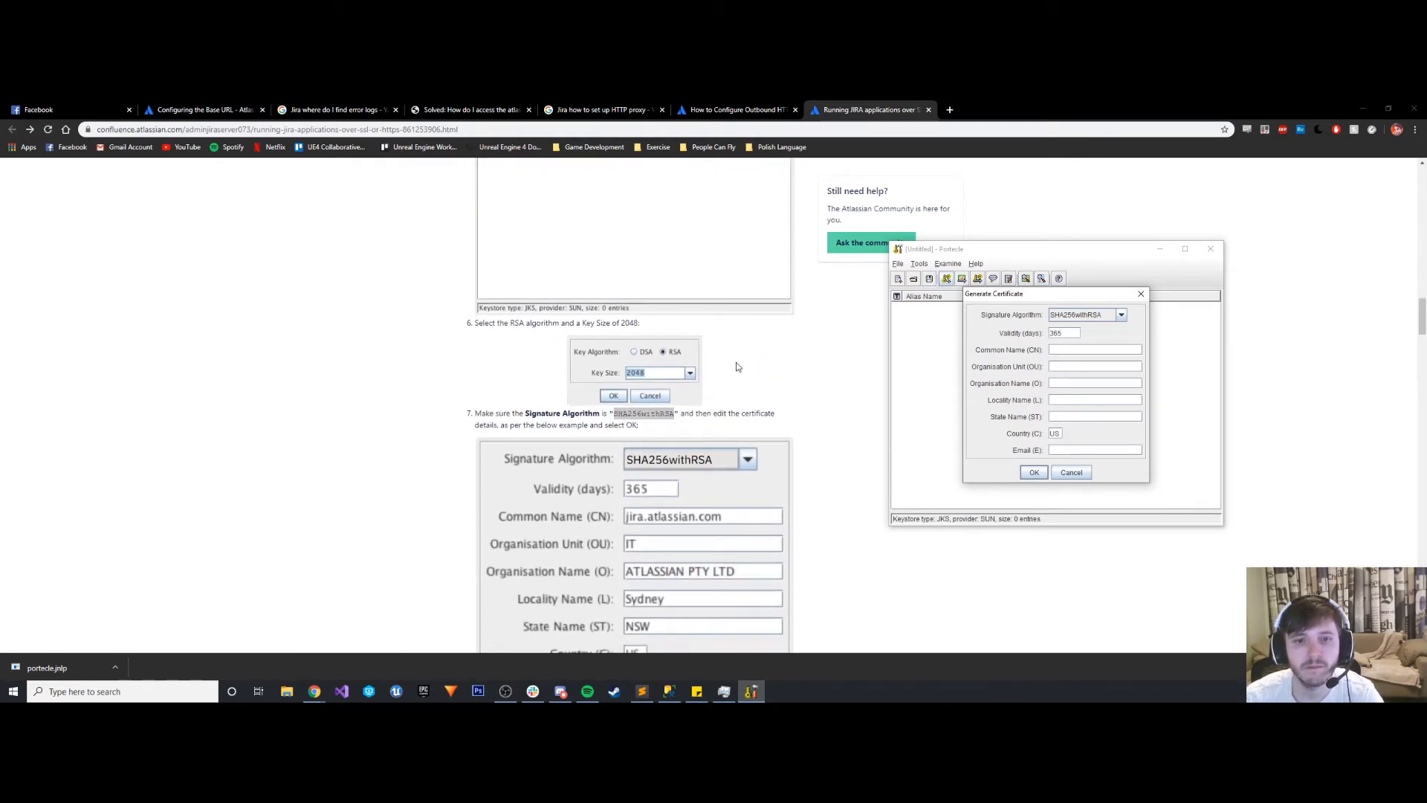
pyautogui.scroll(-2, 737, 366)
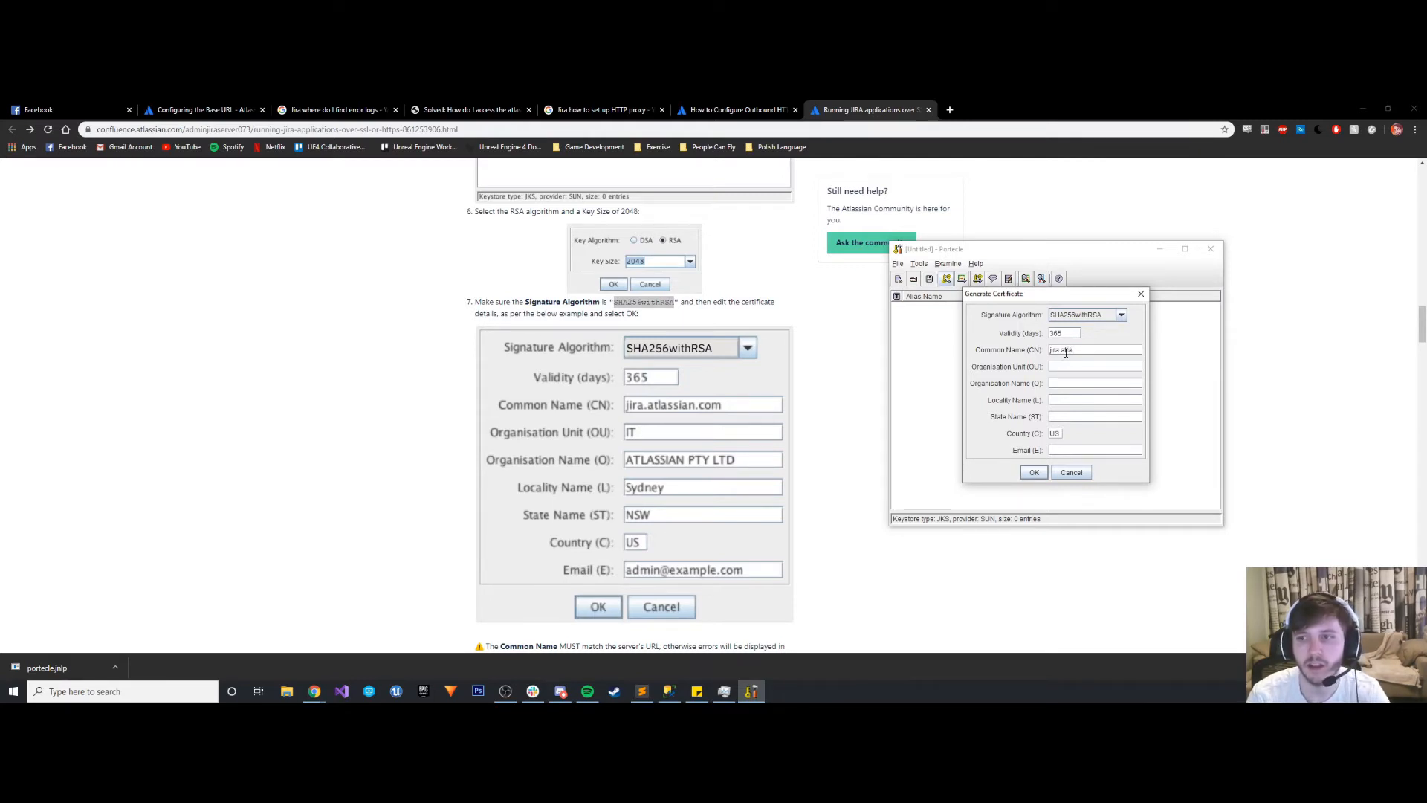
pyautogui.write('lassian.com')
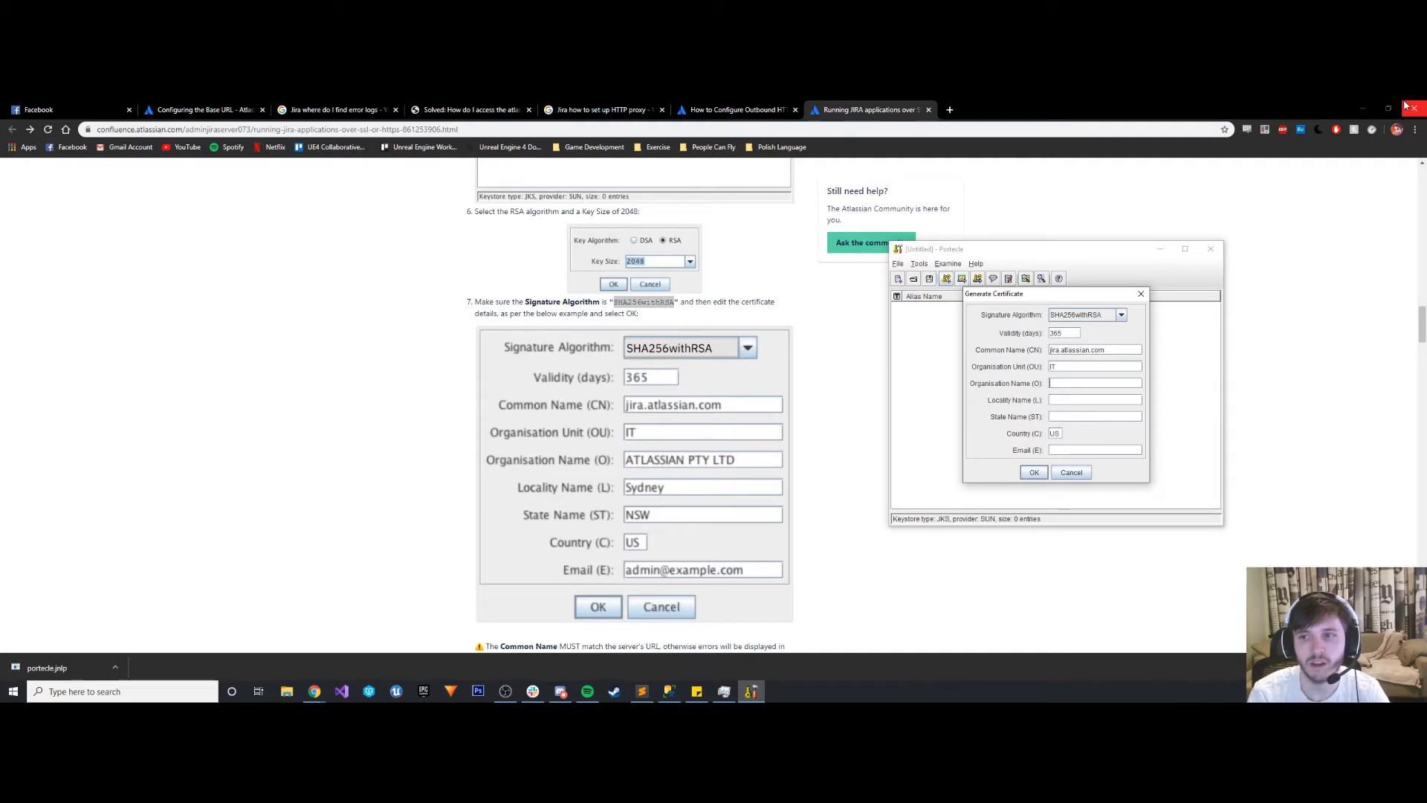
pyautogui.write('Generic')
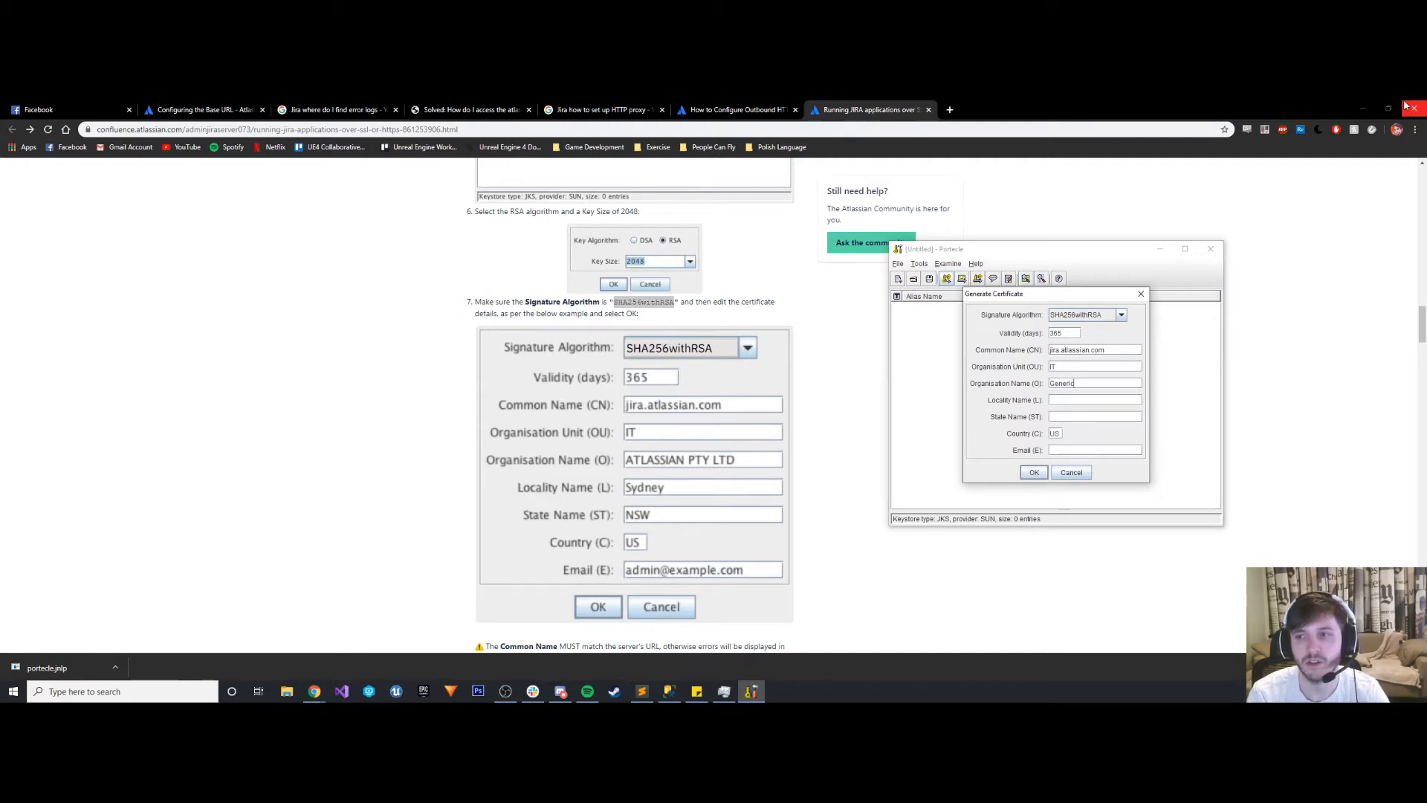
pyautogui.write(' Game Company')
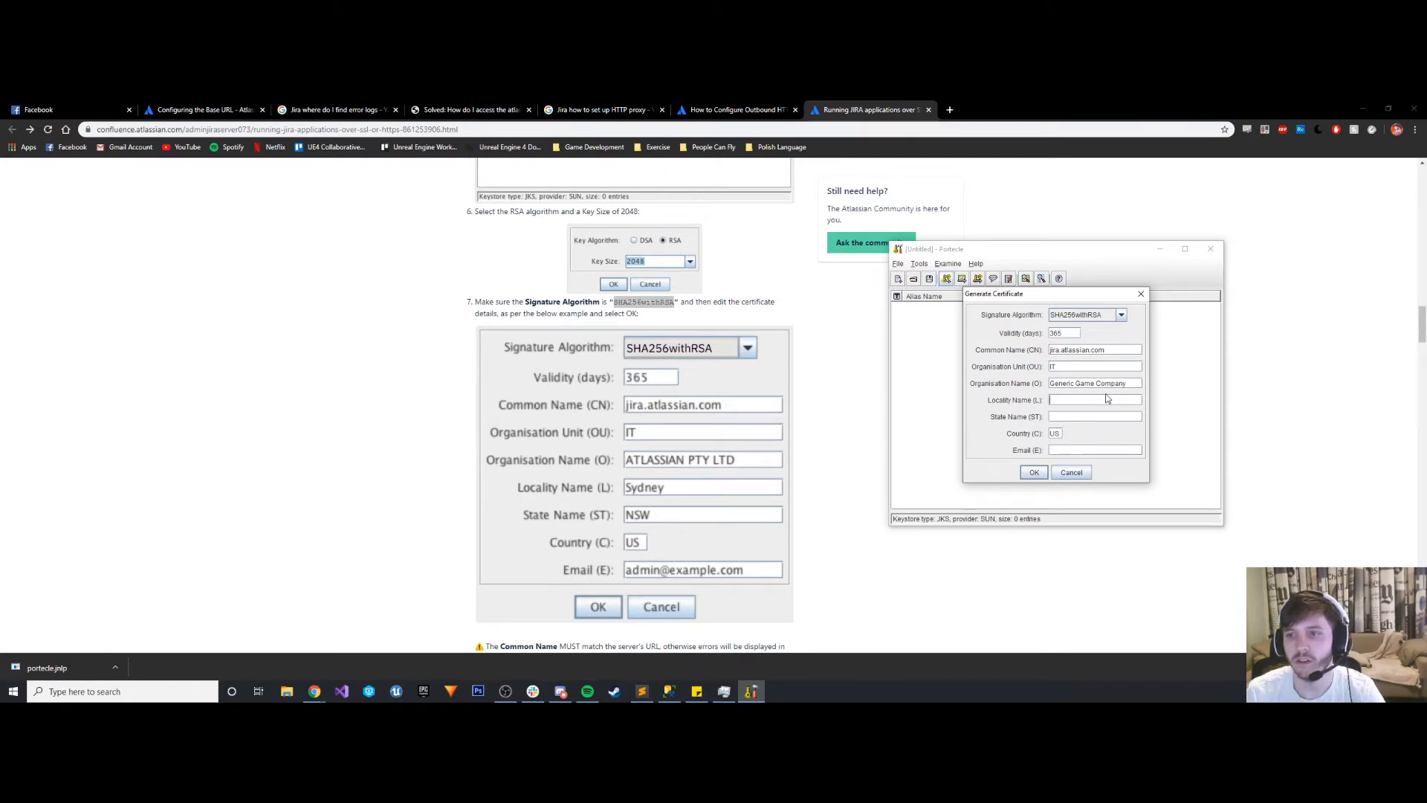
pyautogui.write('Poland')
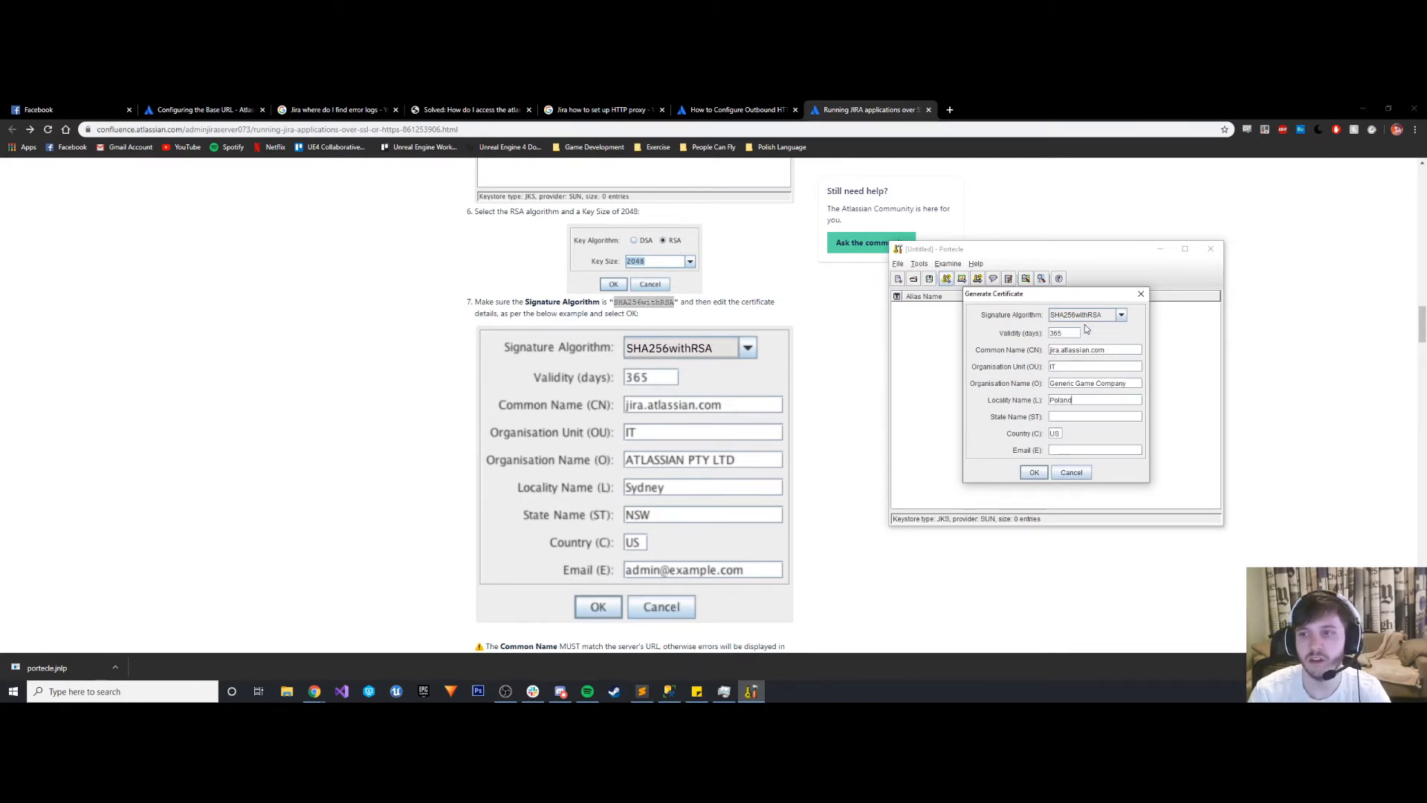
# - Enter Poland as the certificate's locality name and Warsaw as its state name
pyautogui.click(1063, 417)
pyautogui.write('Warsaw')
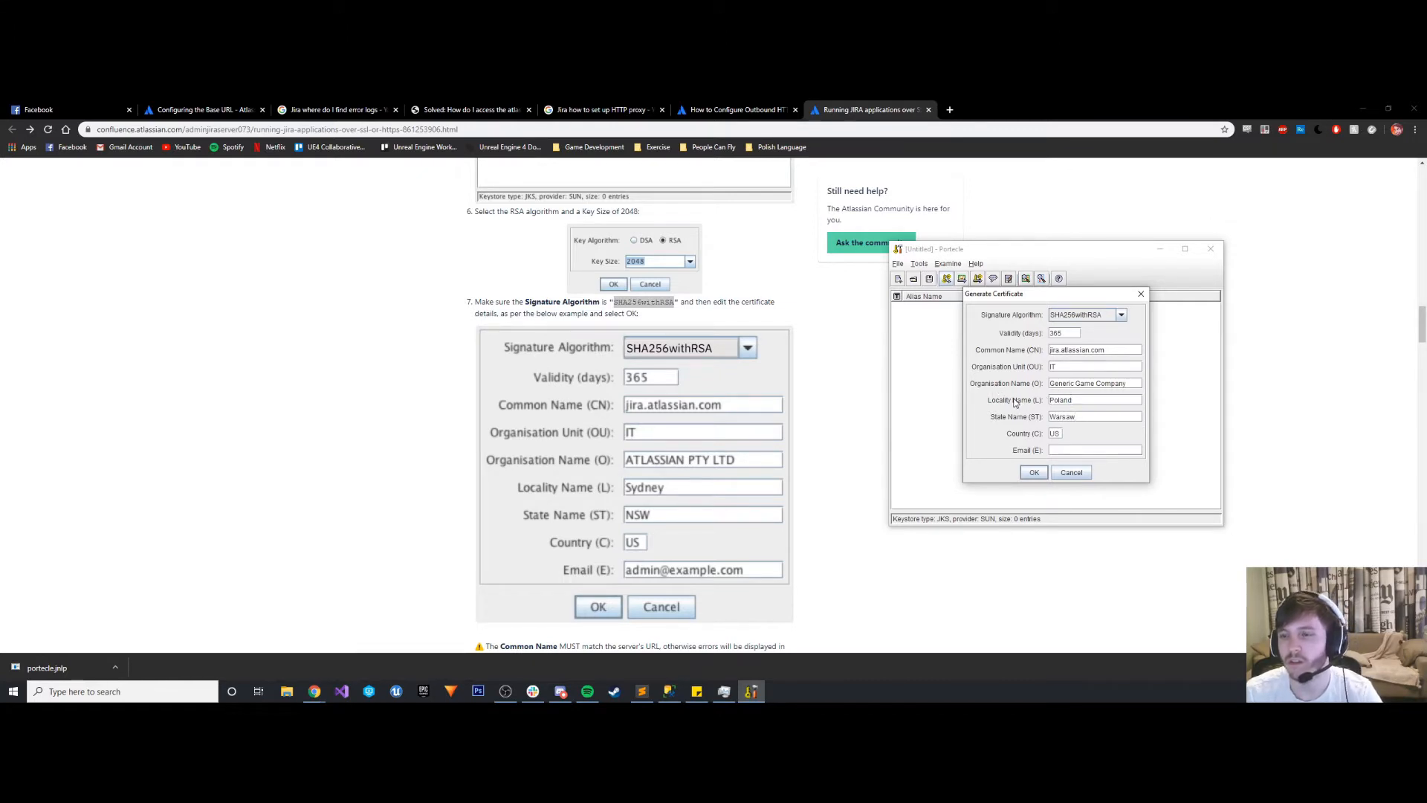
# - Set the certificate's country code to PL and fill in the contact's e-mail address
pyautogui.doubleClick(1055, 433)
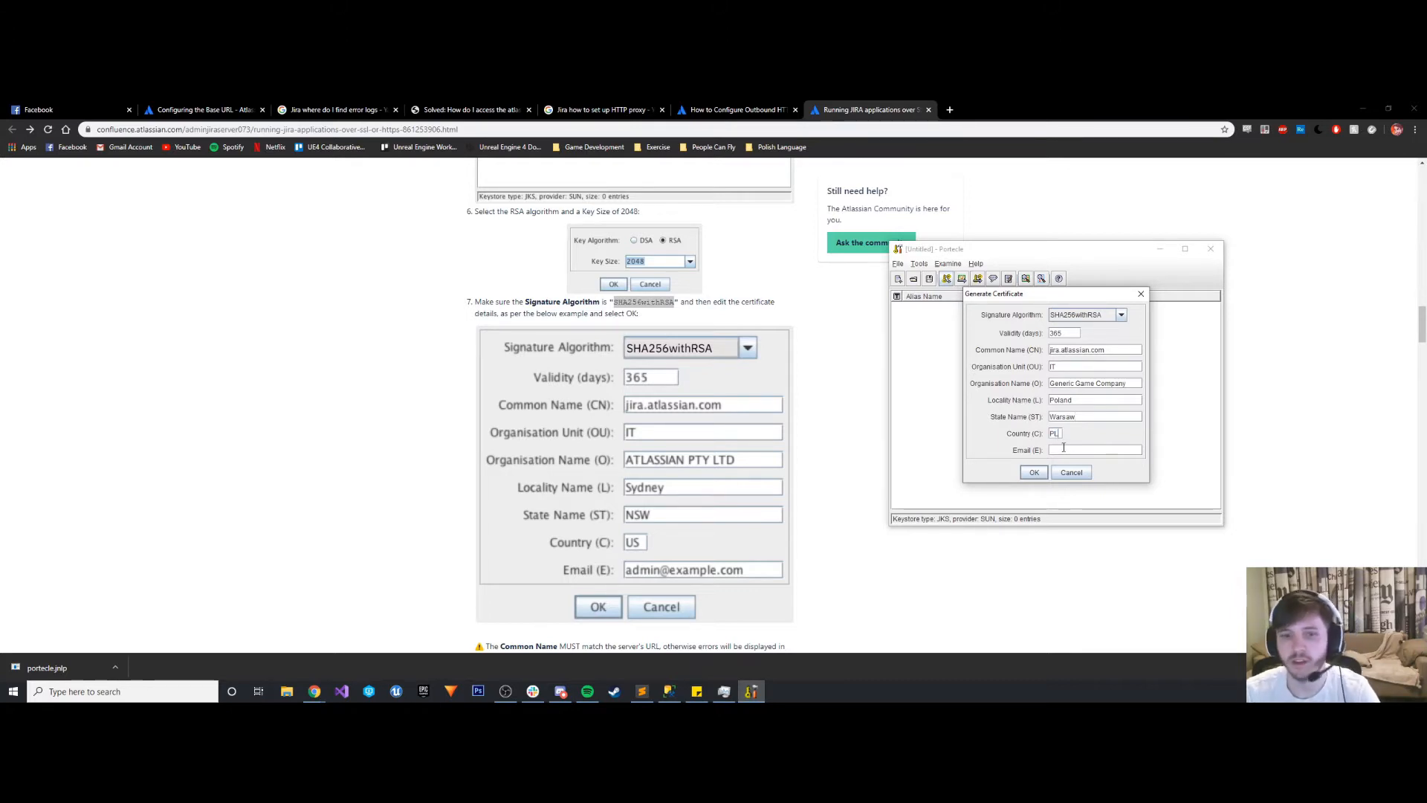
pyautogui.press('Tab')
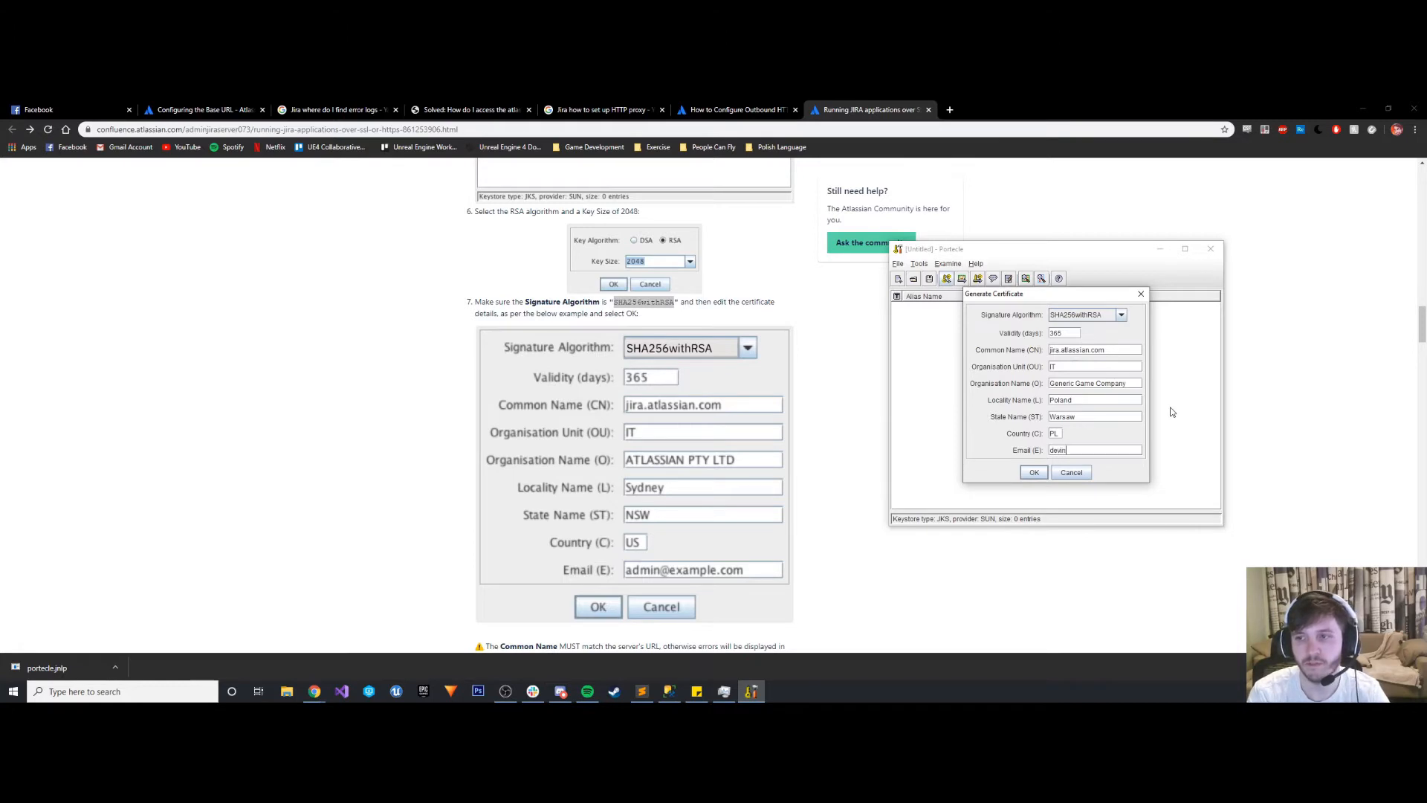
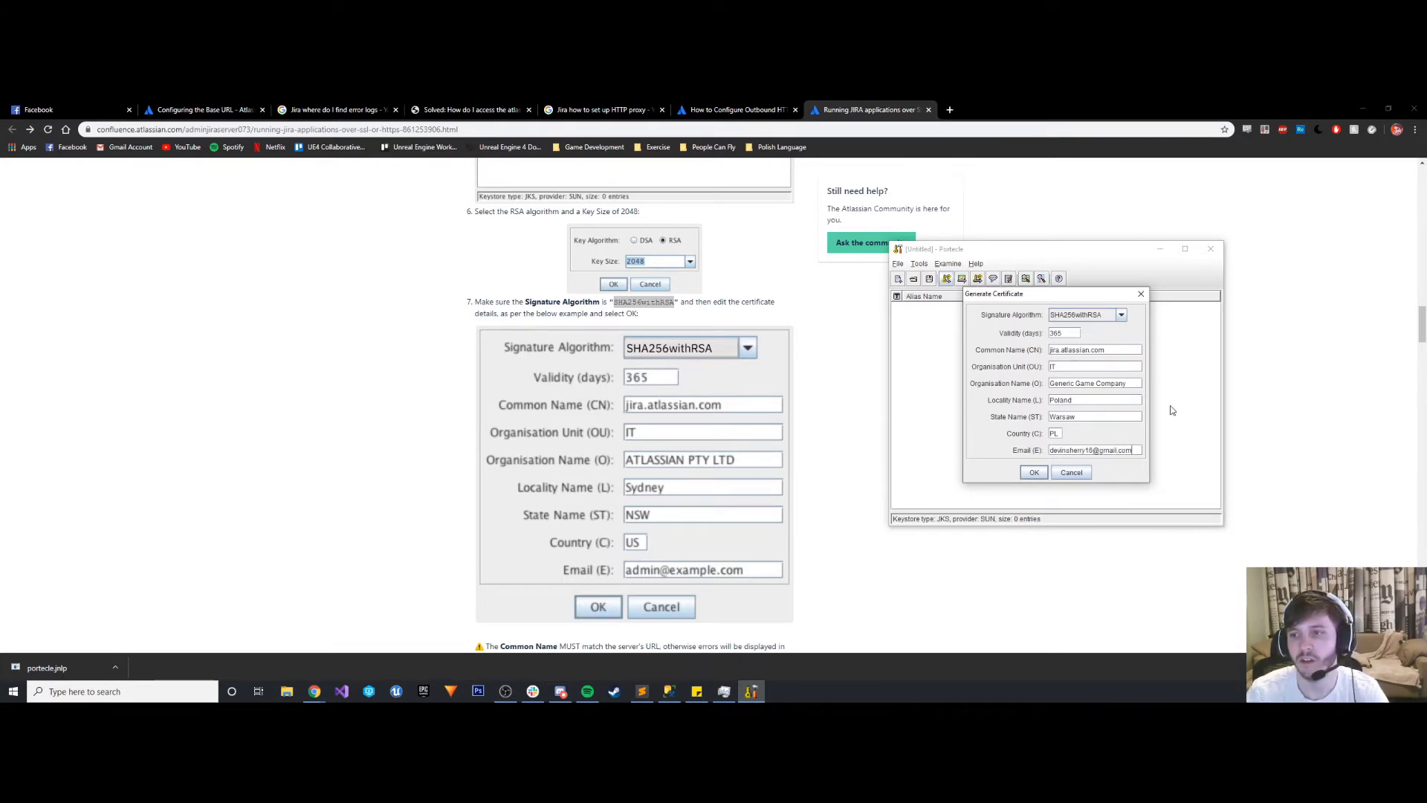
# - Replace the certificate's locality name with Warsaw
pyautogui.doubleClick(1076, 399)
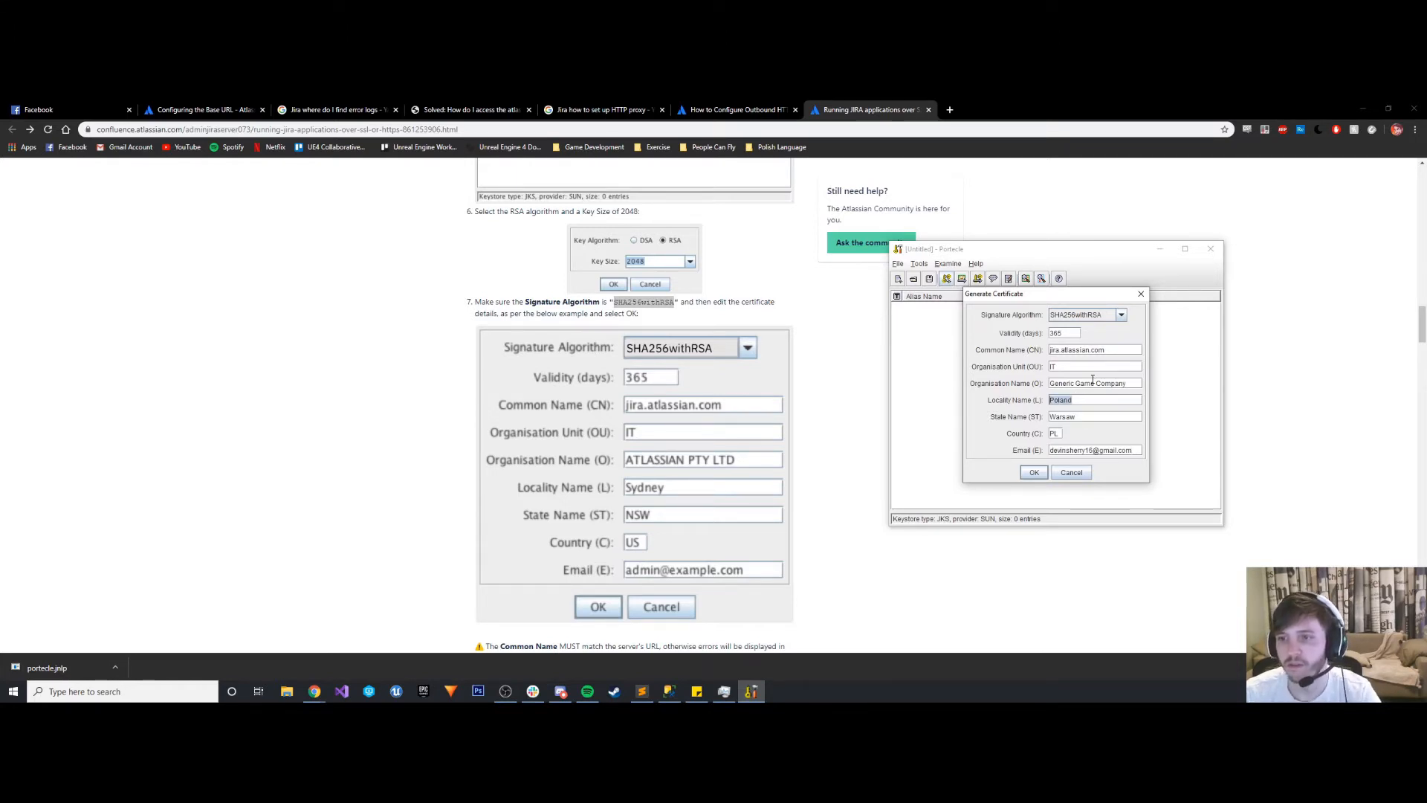
pyautogui.write('Ware')
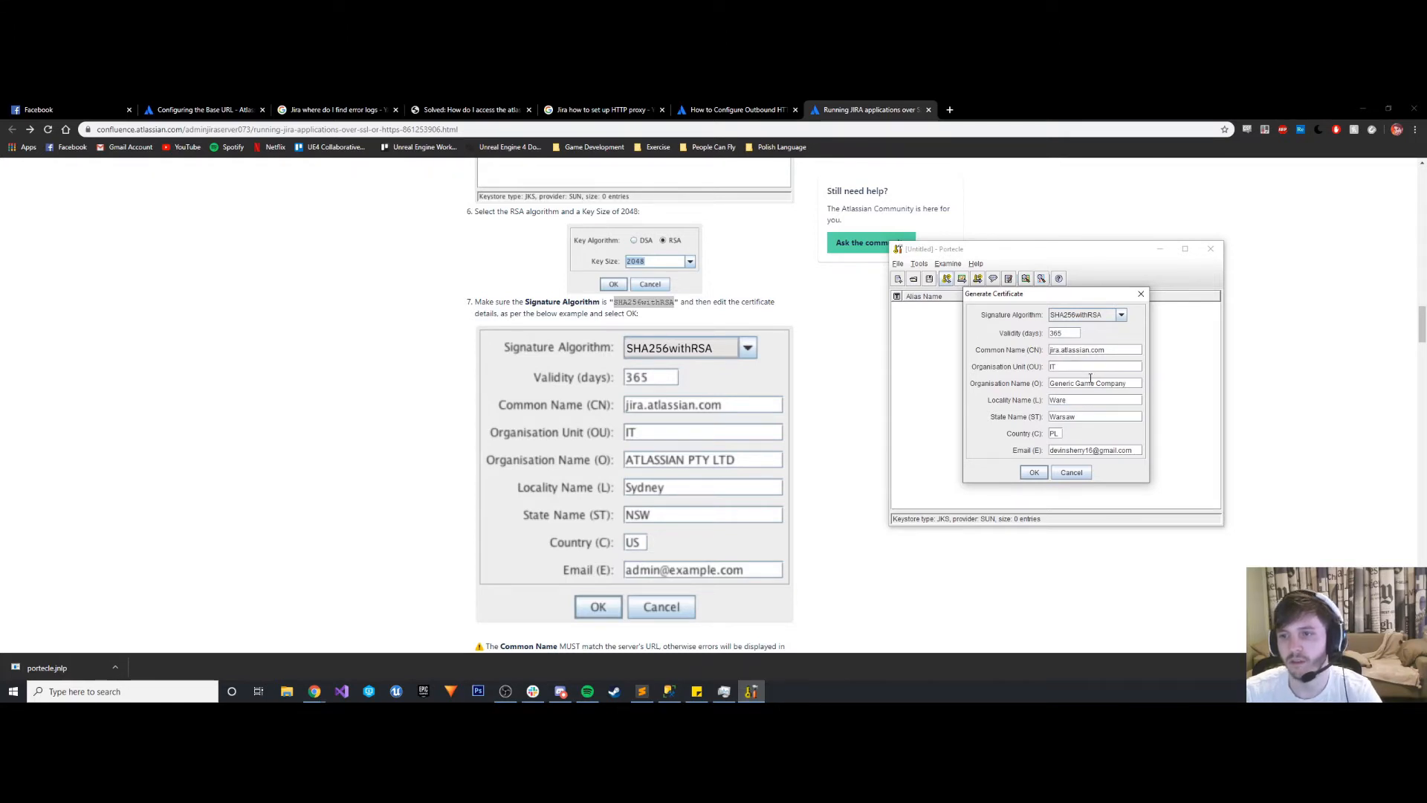
pyautogui.press('BackSpace')
pyautogui.write('saw')
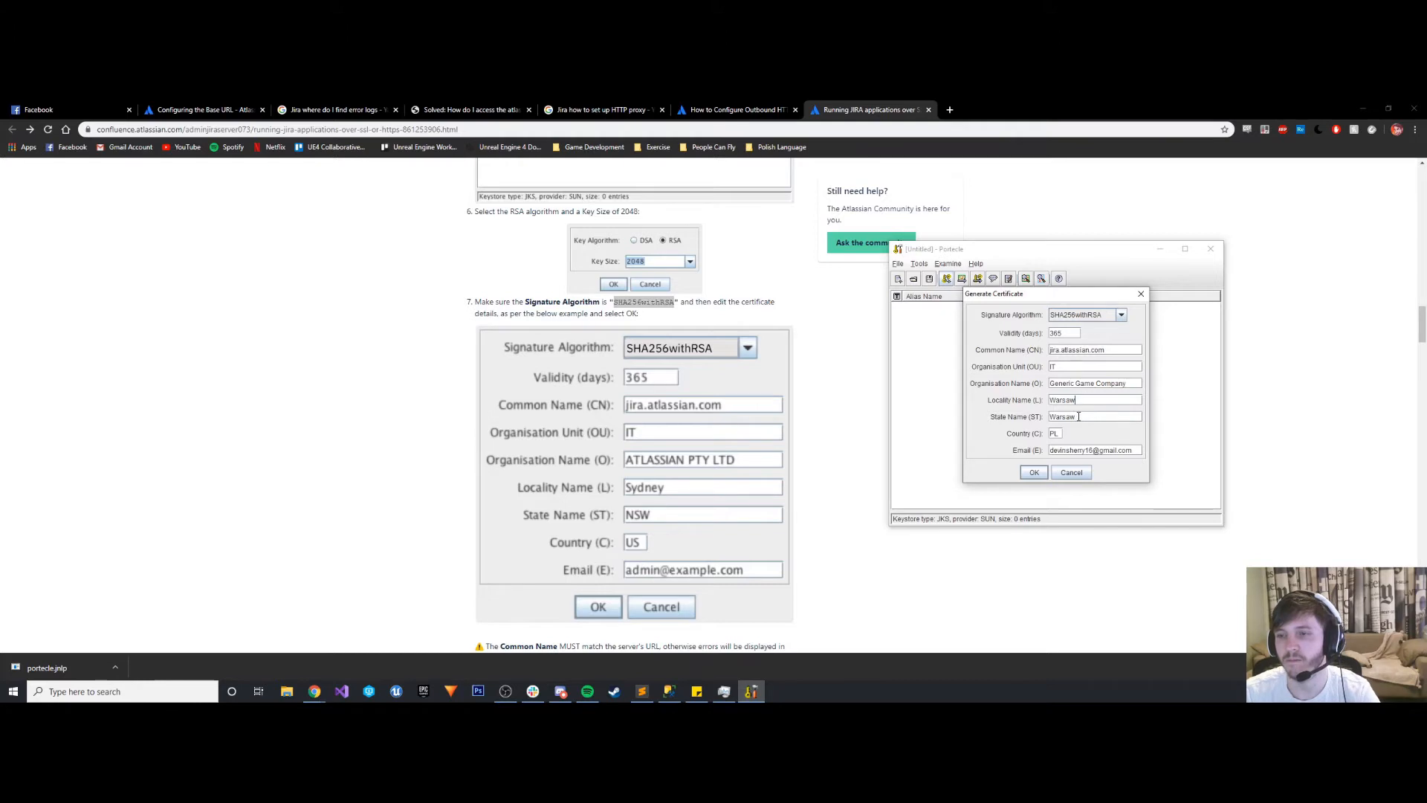
# - Replace the certificate's common name with the copied Jira server URL ending in genericgamecompany.com/JIRA and accept the certificate details
pyautogui.scroll(-2, 532, 408)
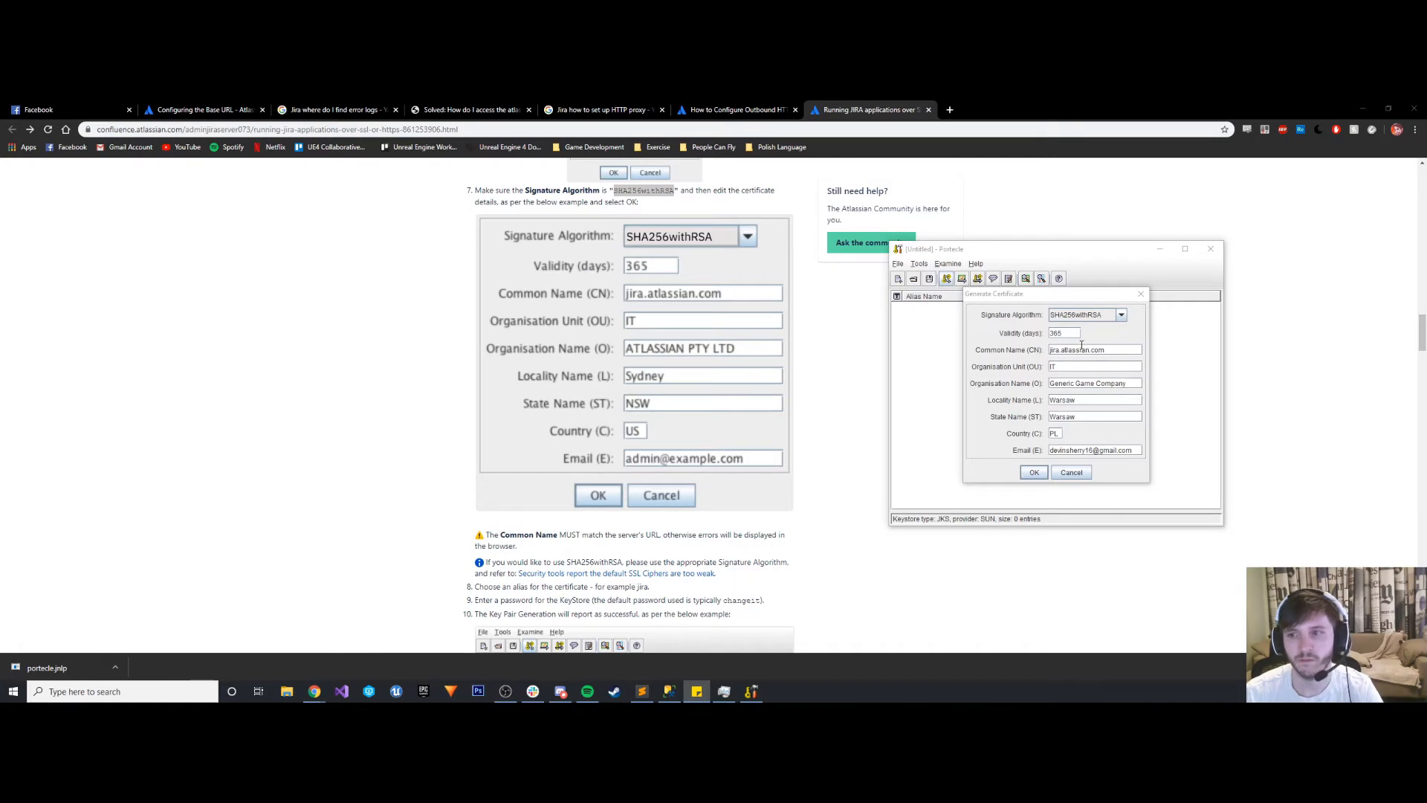
pyautogui.click(1093, 345)
pyautogui.hotkey('ctrl', 'v')
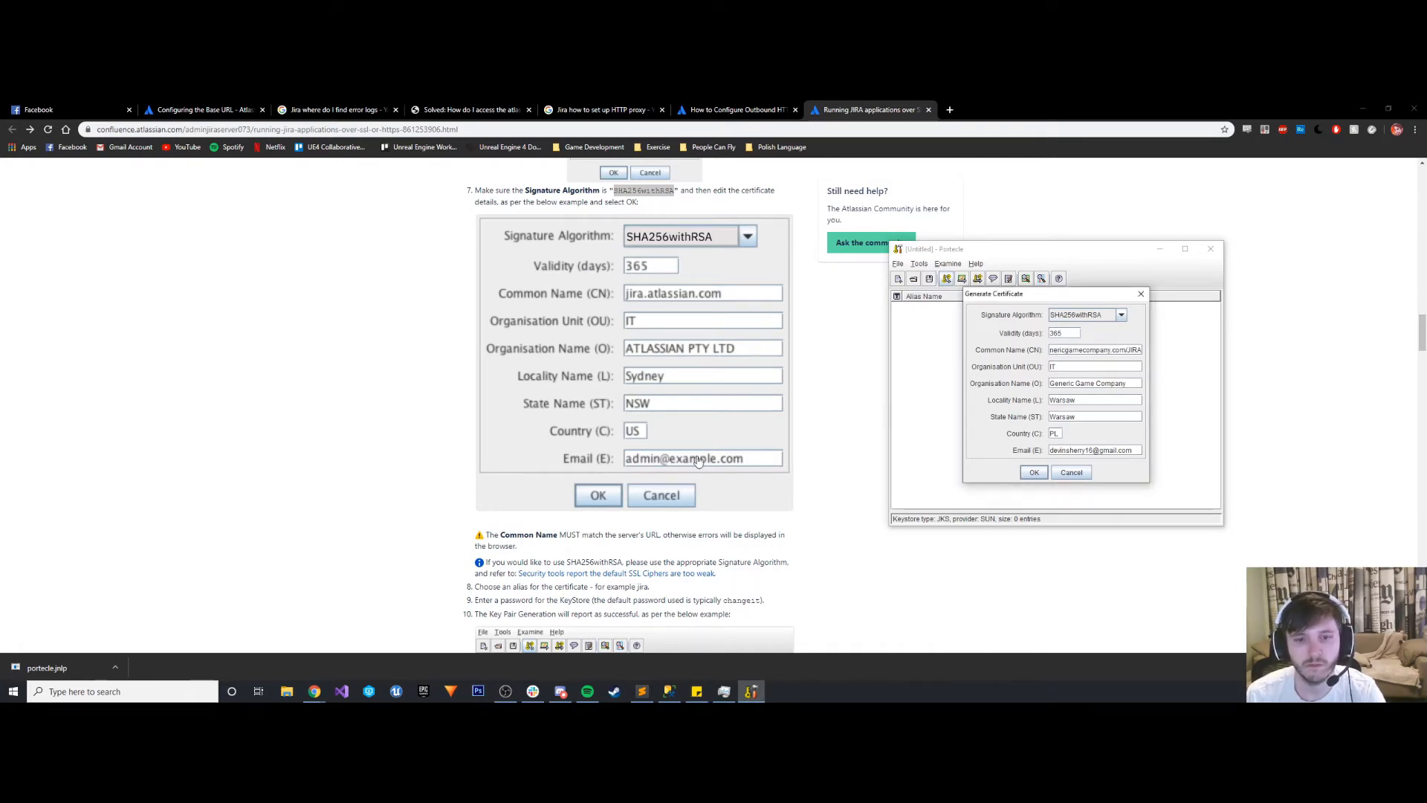
pyautogui.scroll(-1, 699, 460)
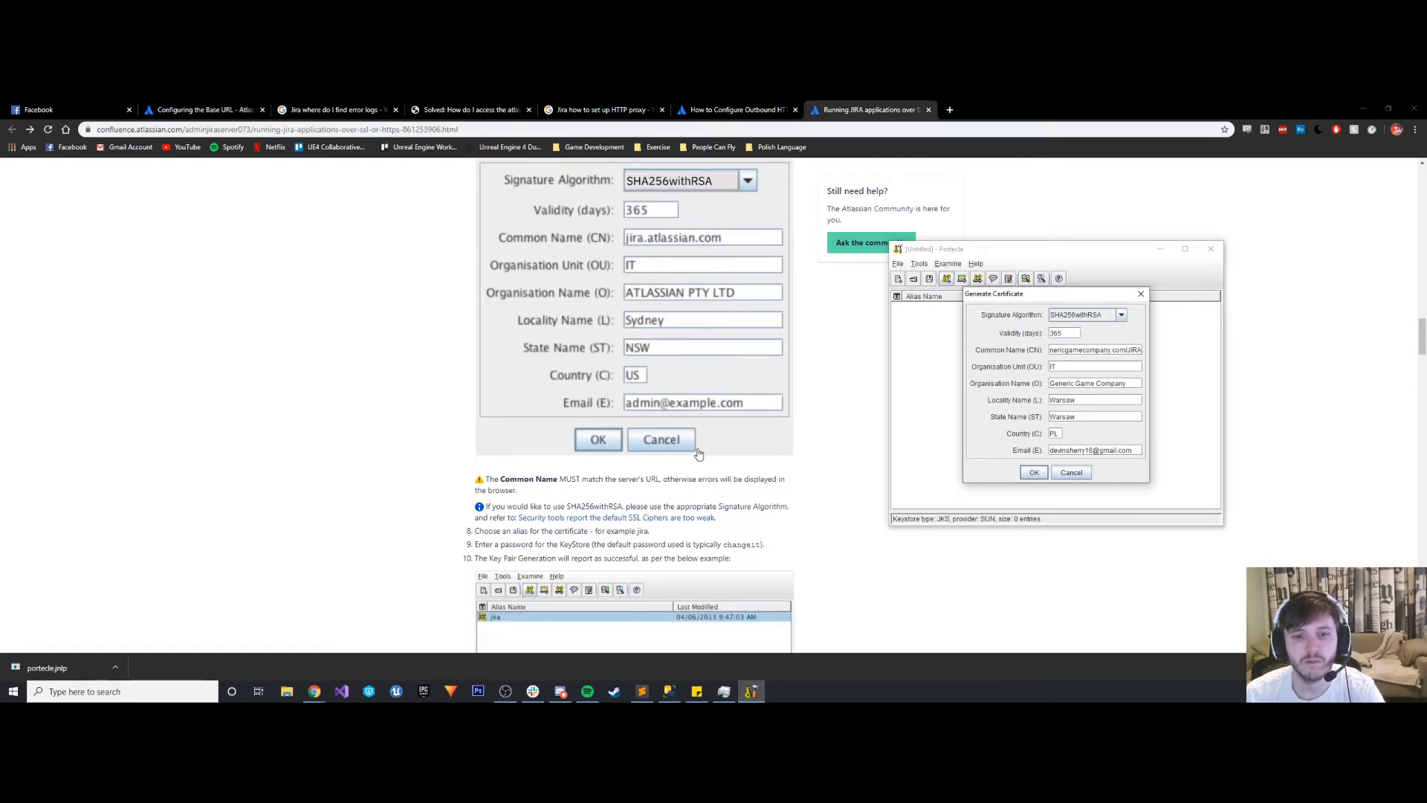
pyautogui.click(1033, 474)
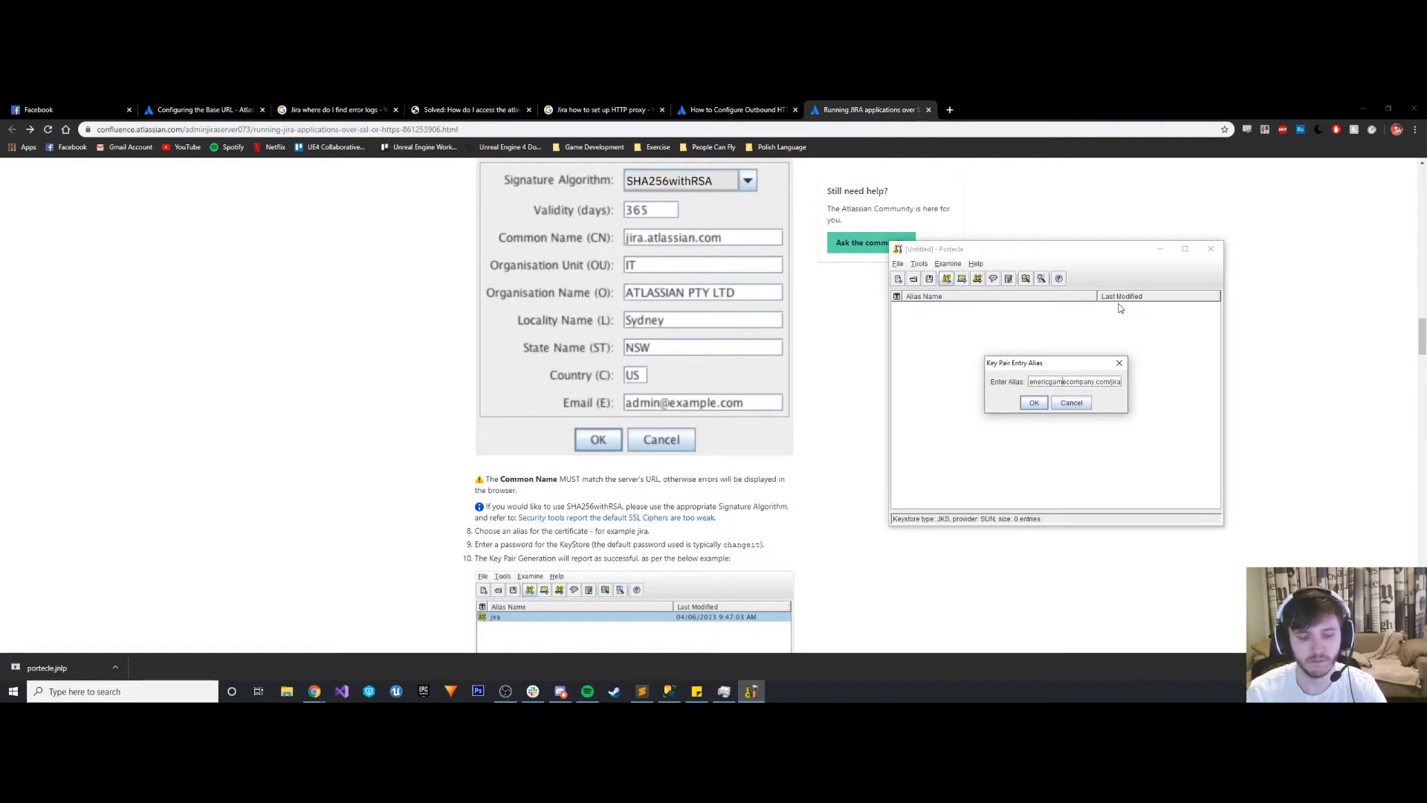
pyautogui.hotkey('ctrl', 'a')
pyautogui.click(1045, 405)
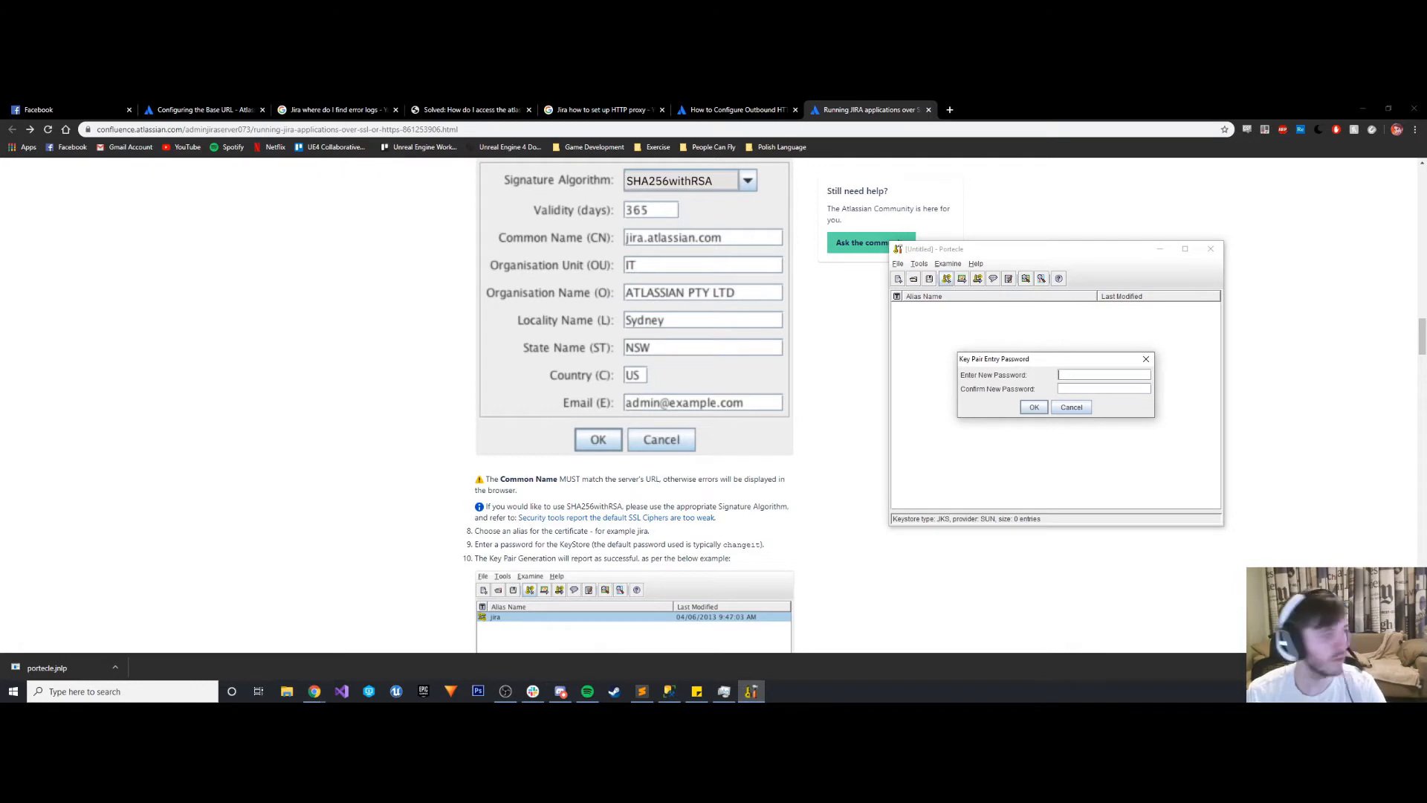
pyautogui.hotkey('alt', 'Tab')
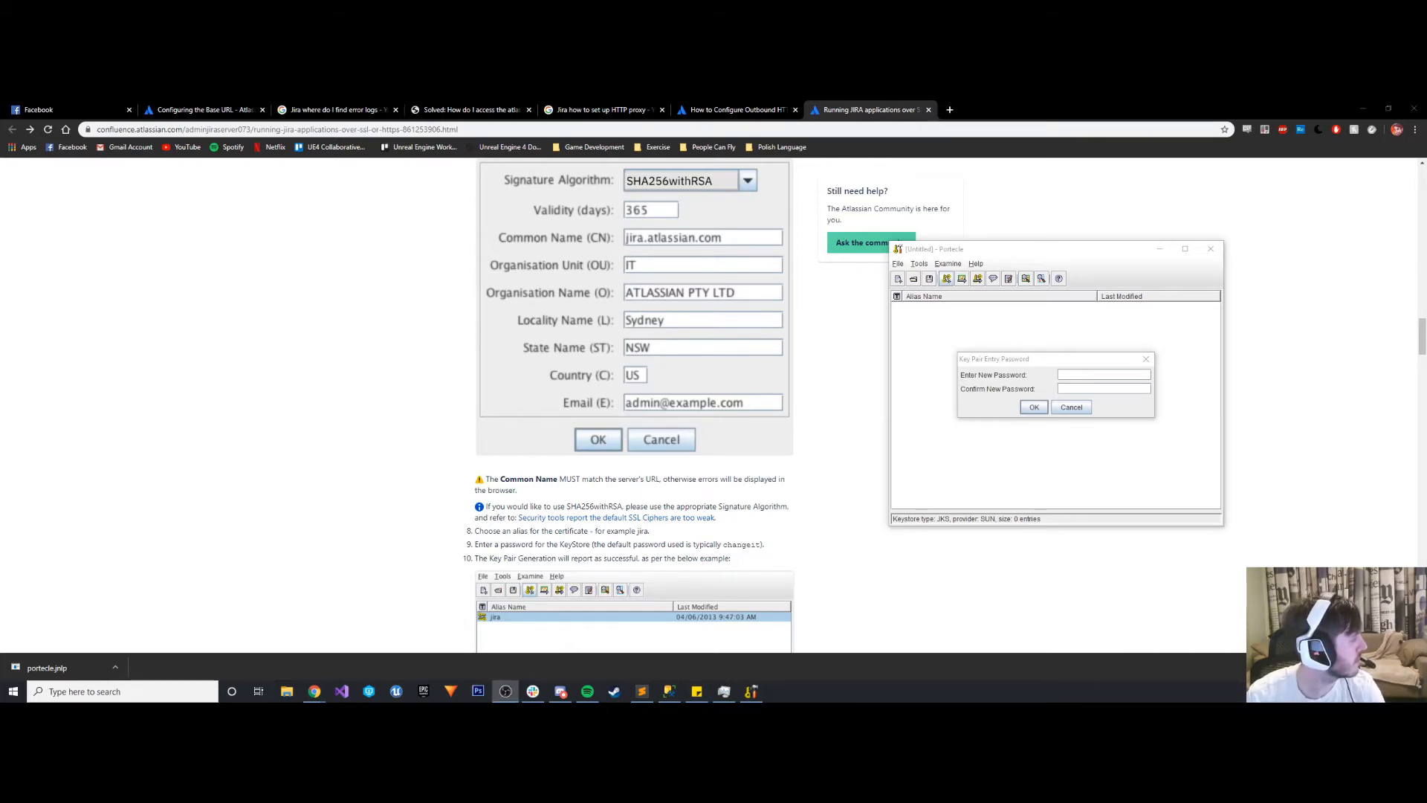
pyautogui.click(1091, 375)
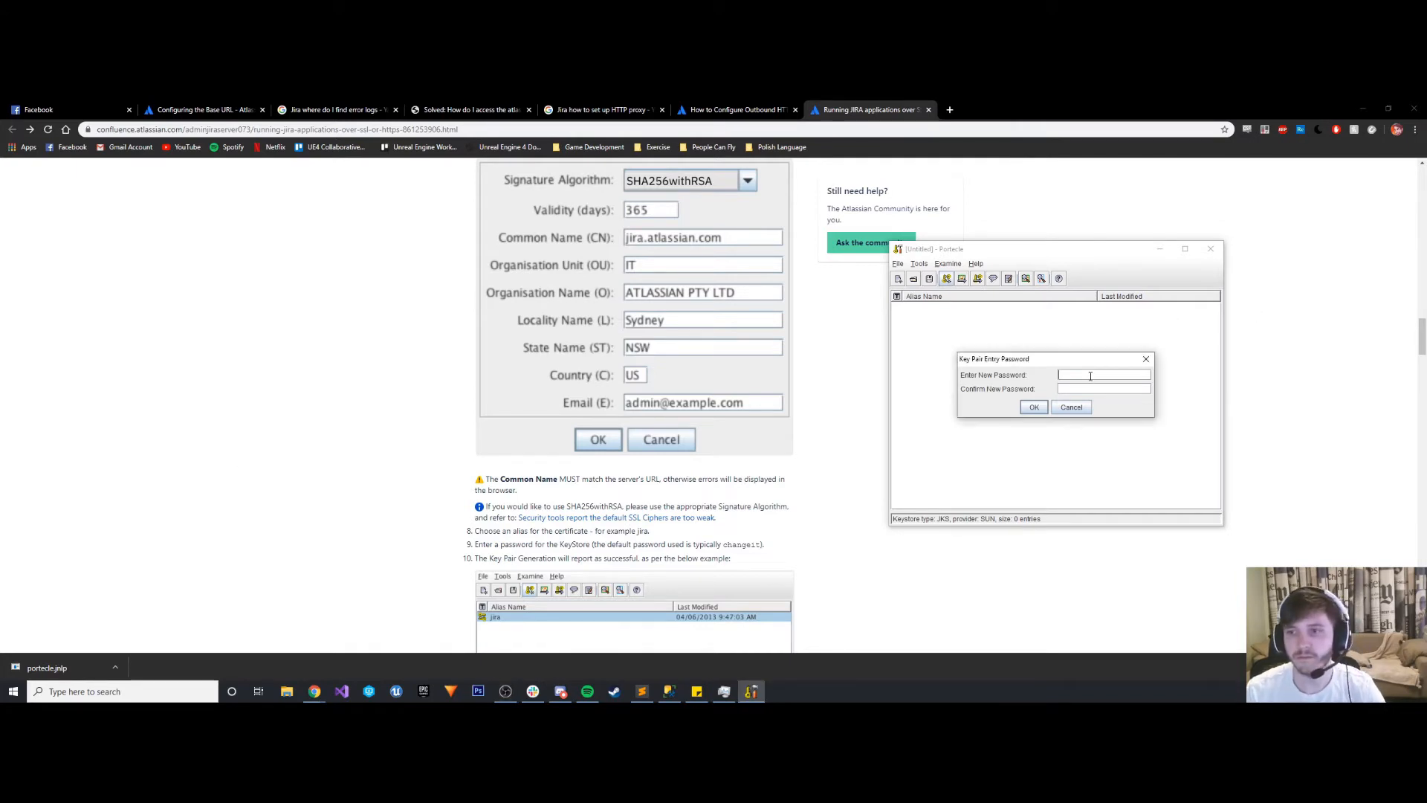
pyautogui.write('•••••••')
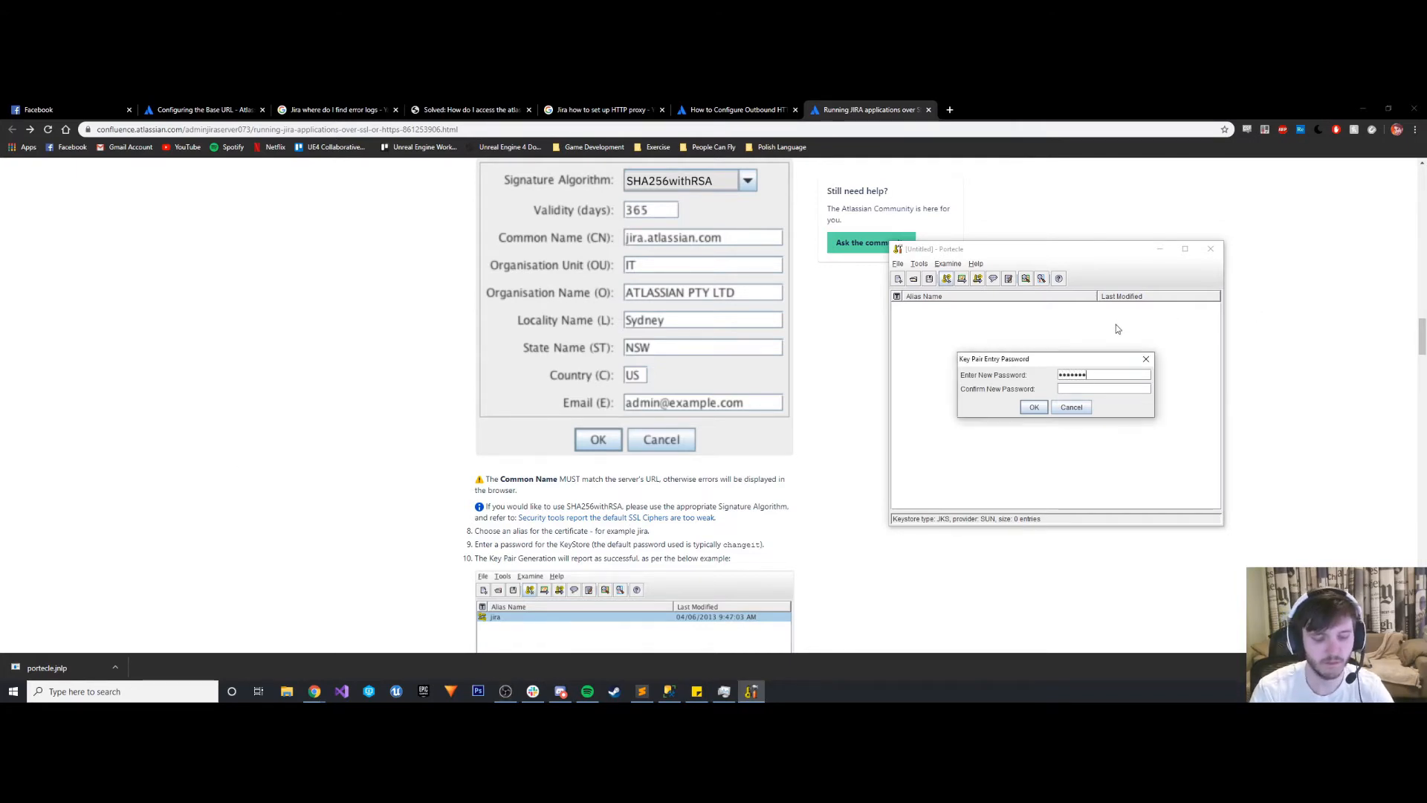
pyautogui.write('•••••••••')
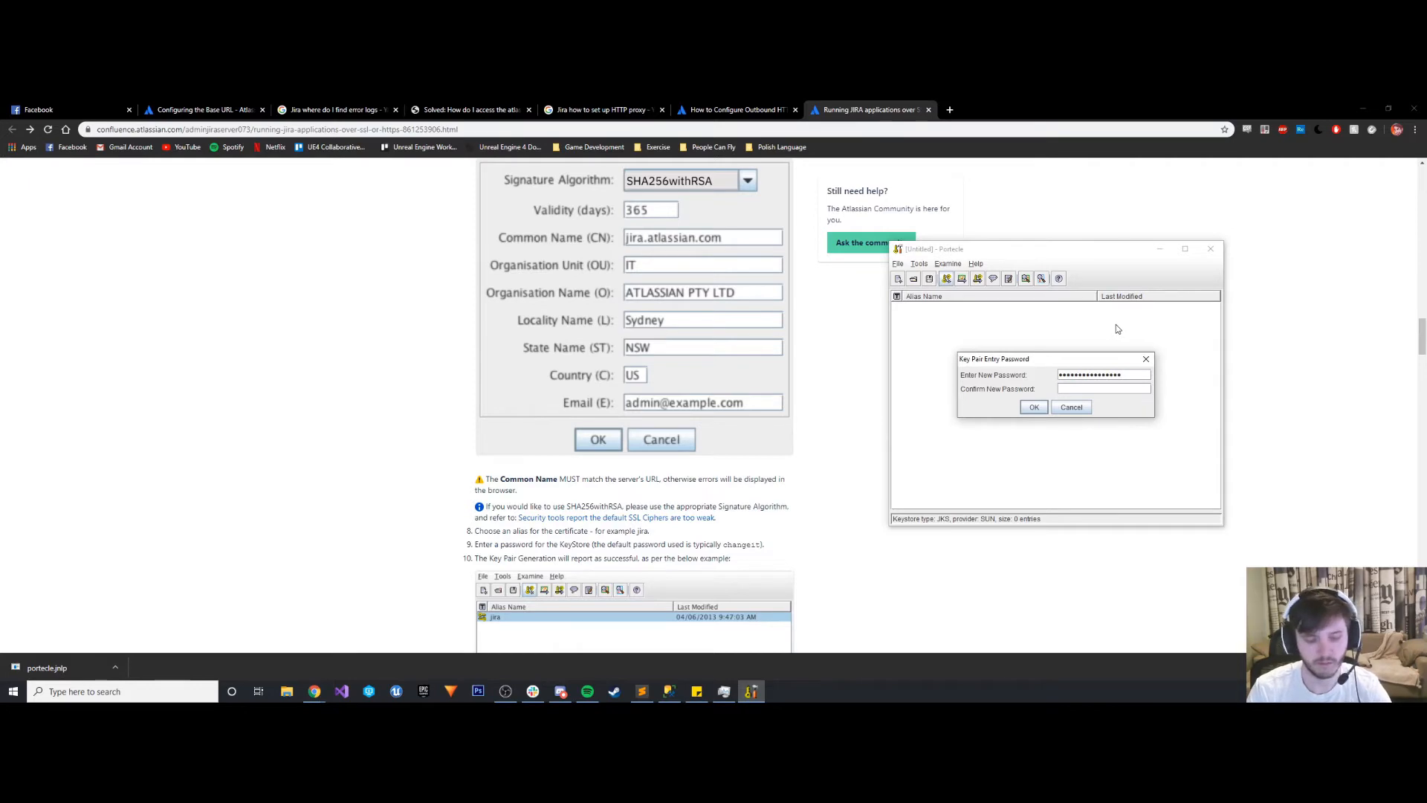
pyautogui.press('Tab')
pyautogui.write('•••••••••••••')
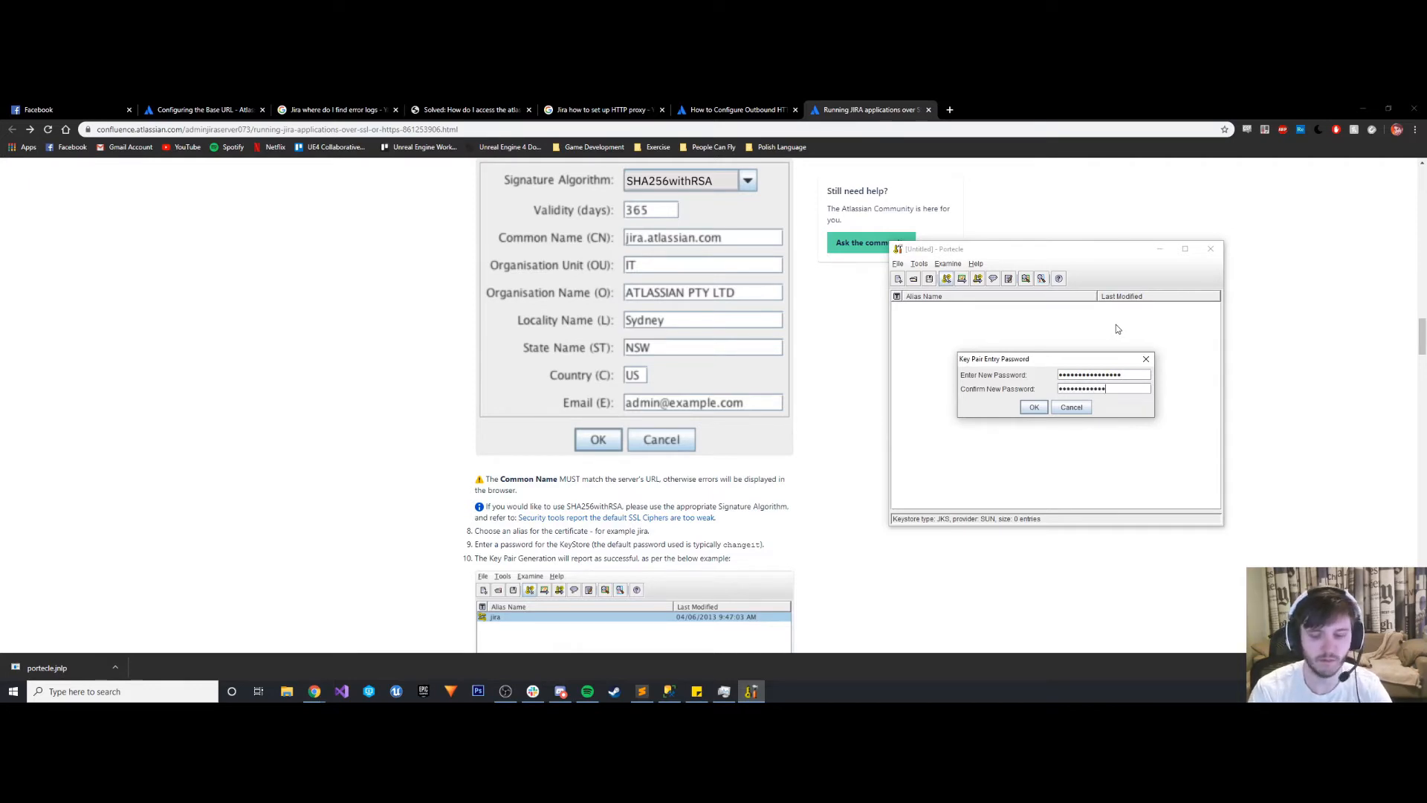
pyautogui.write('•••')
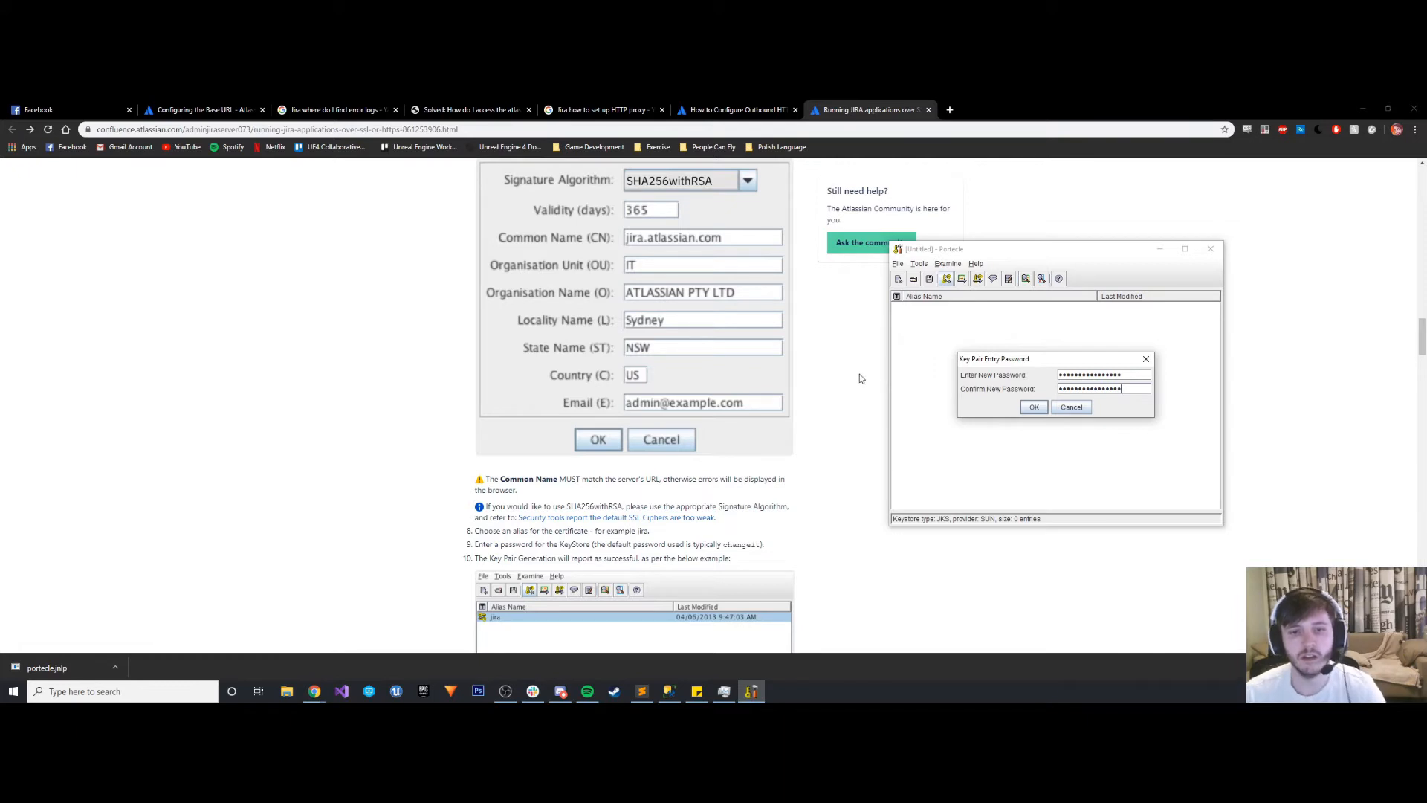
pyautogui.scroll(-4, 859, 378)
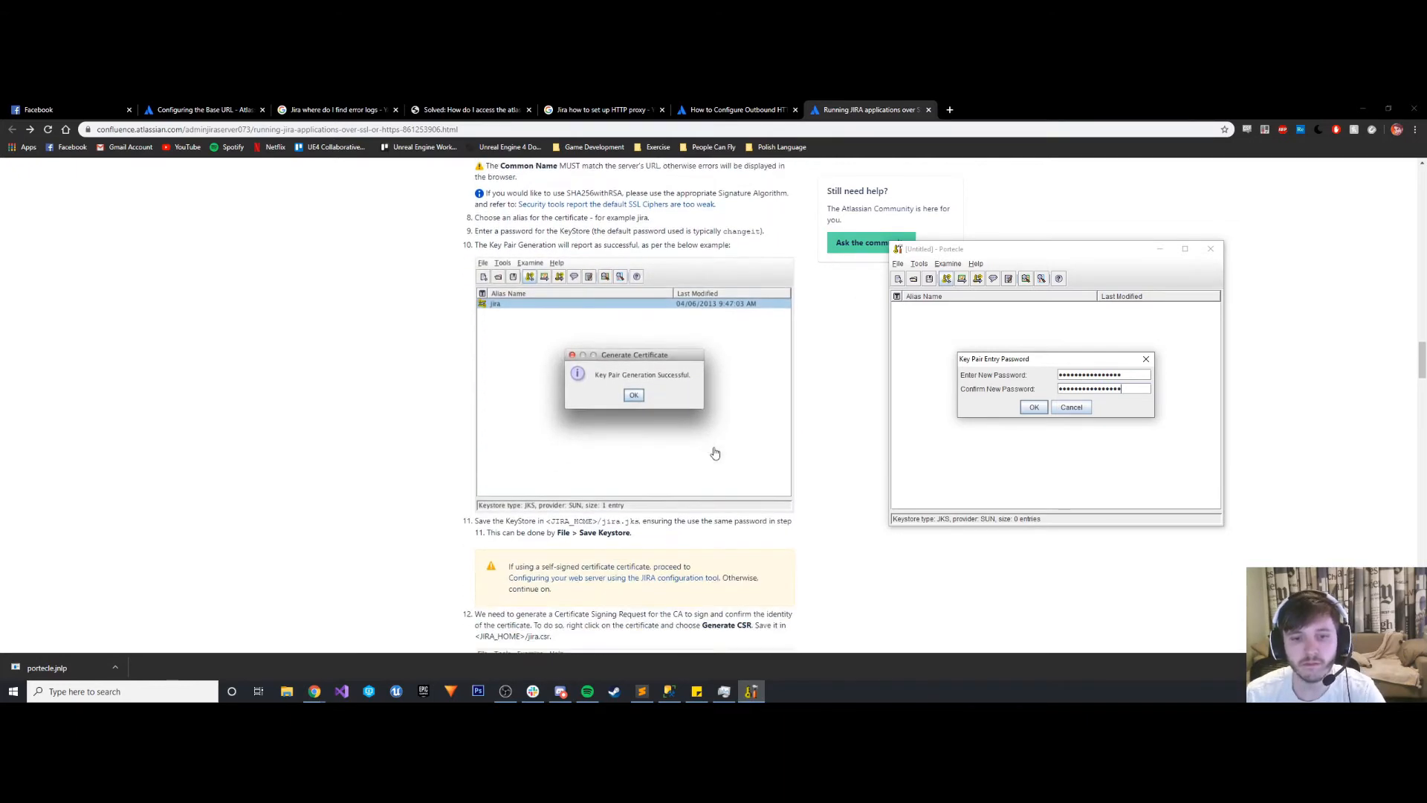
pyautogui.click(1034, 406)
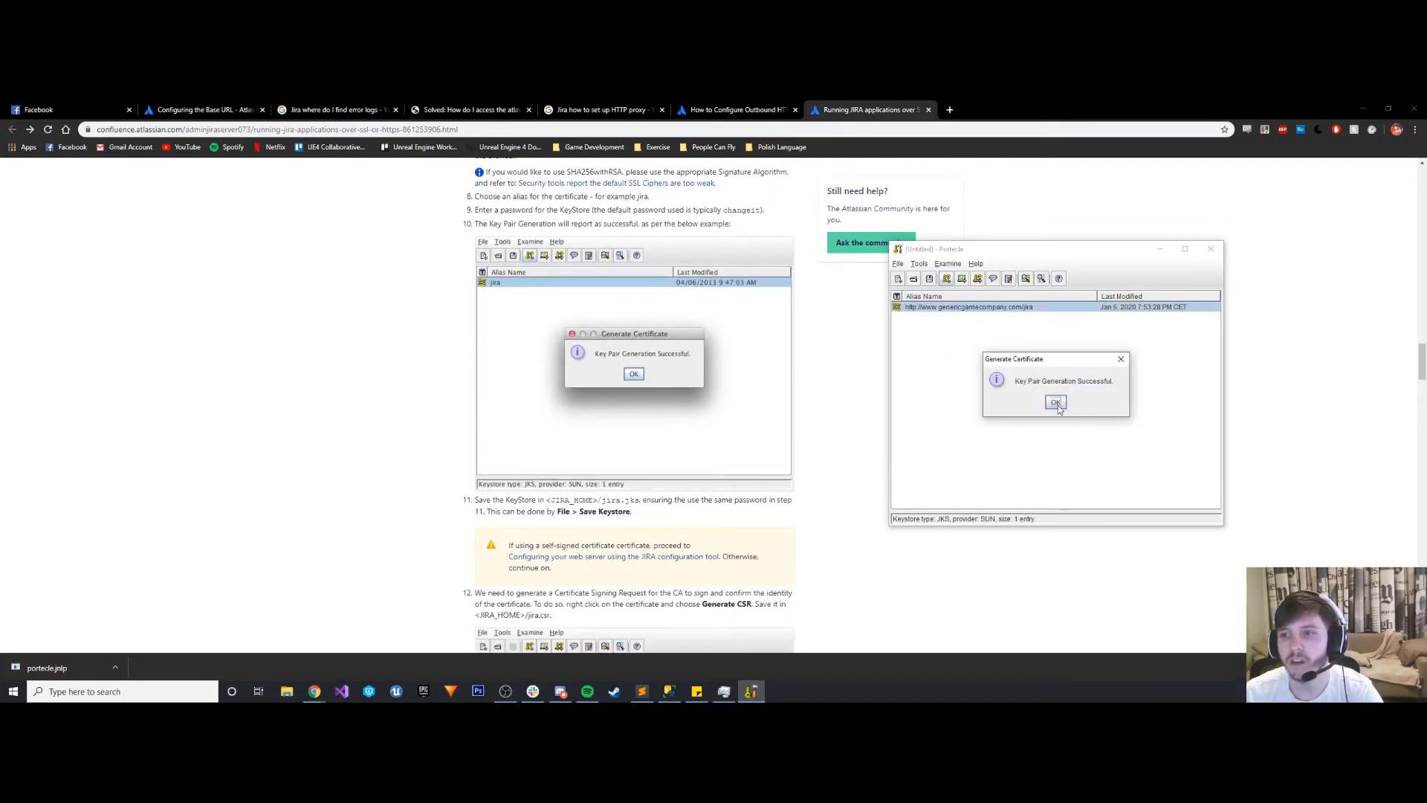
pyautogui.click(1056, 402)
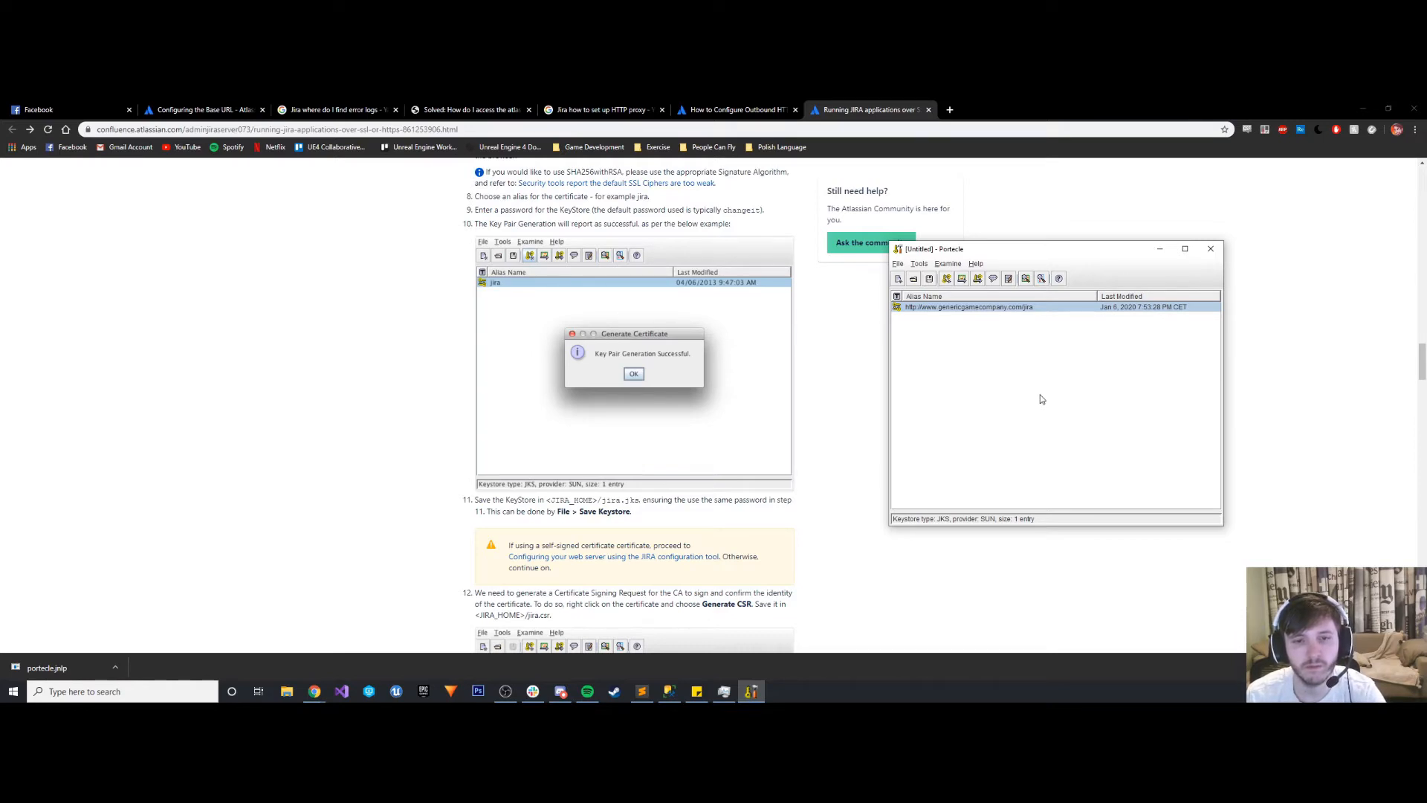
# - Start saving the keystore and set its new keystore password, entering it in both the new and confirmation fields
pyautogui.click(901, 265)
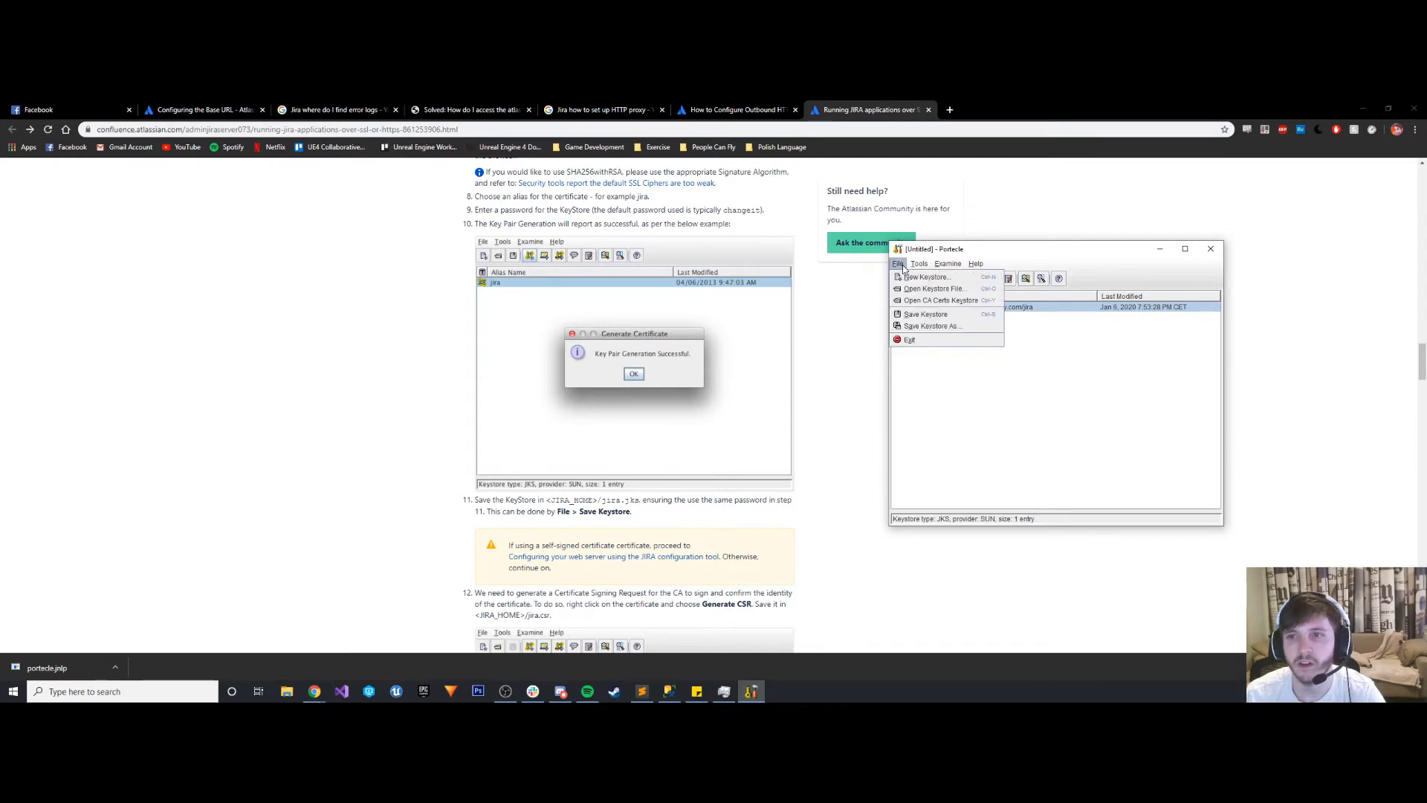
pyautogui.click(928, 320)
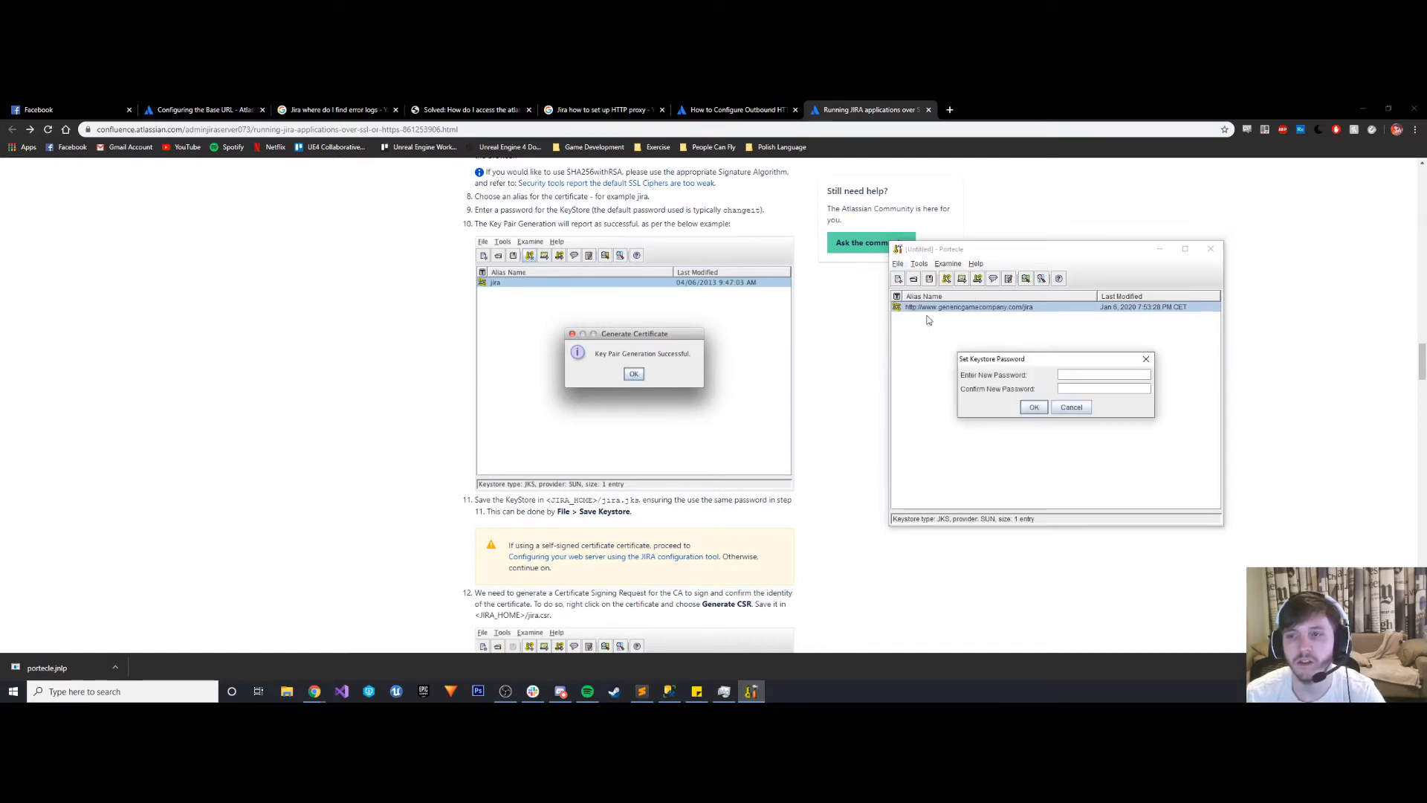
pyautogui.write('•••••')
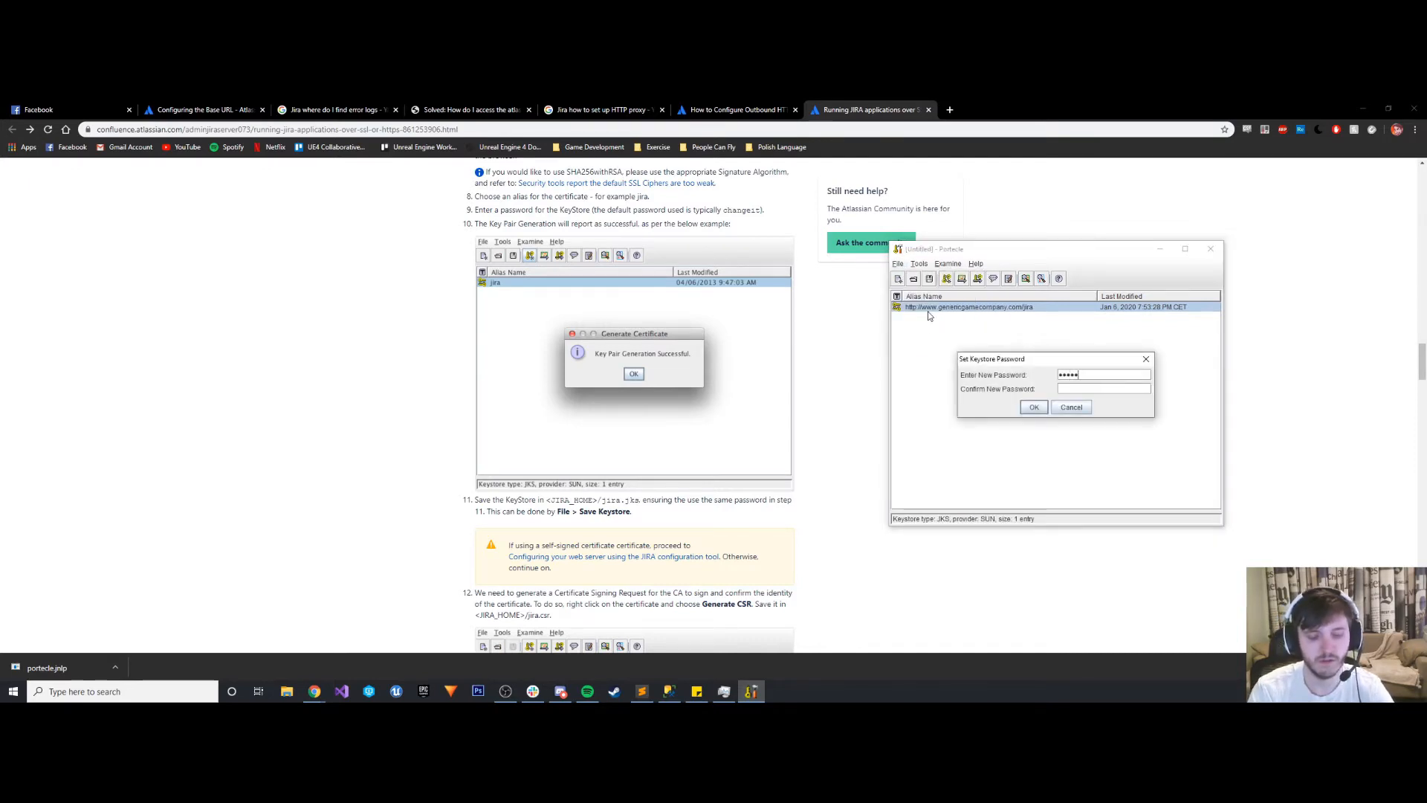
pyautogui.write('•••••••••')
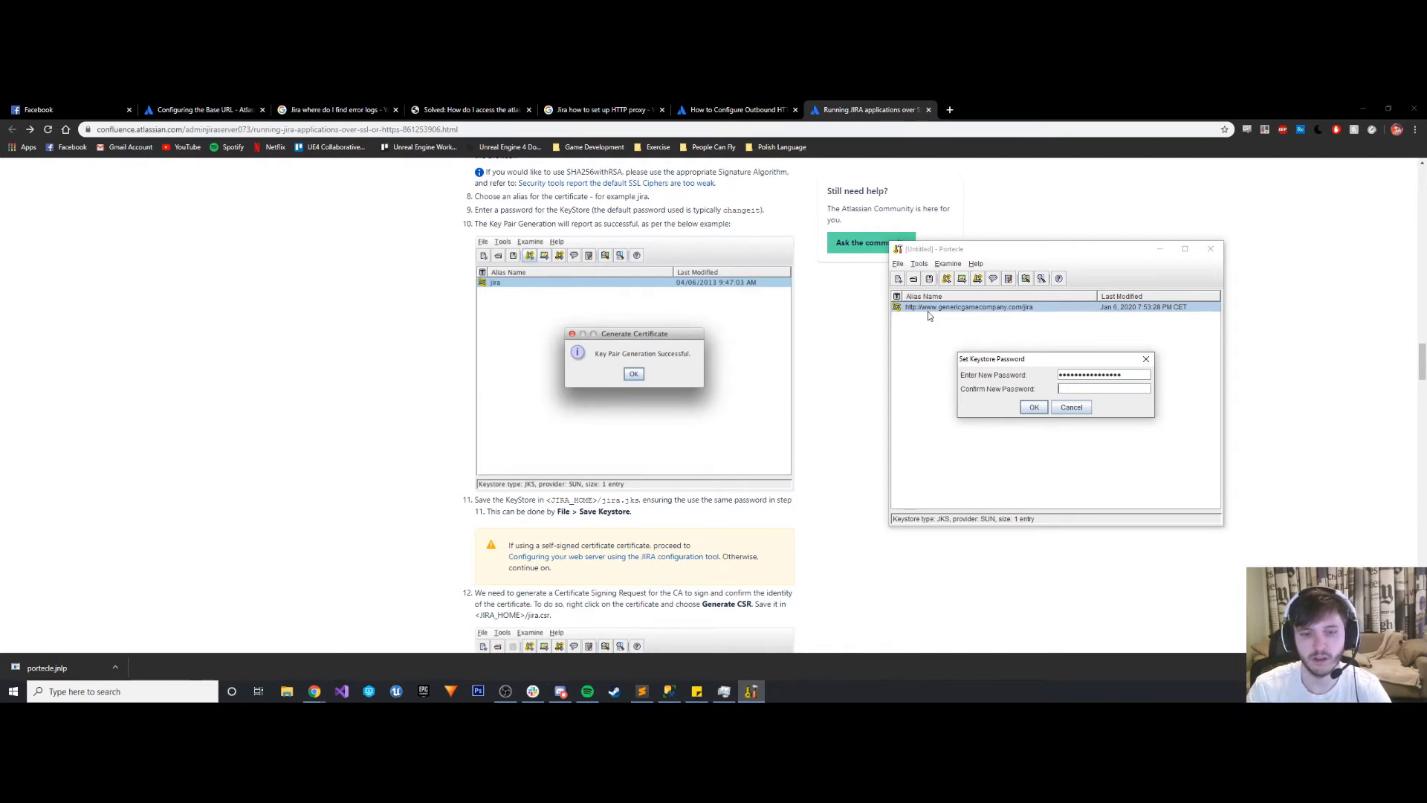
pyautogui.write('••••••••••••••')
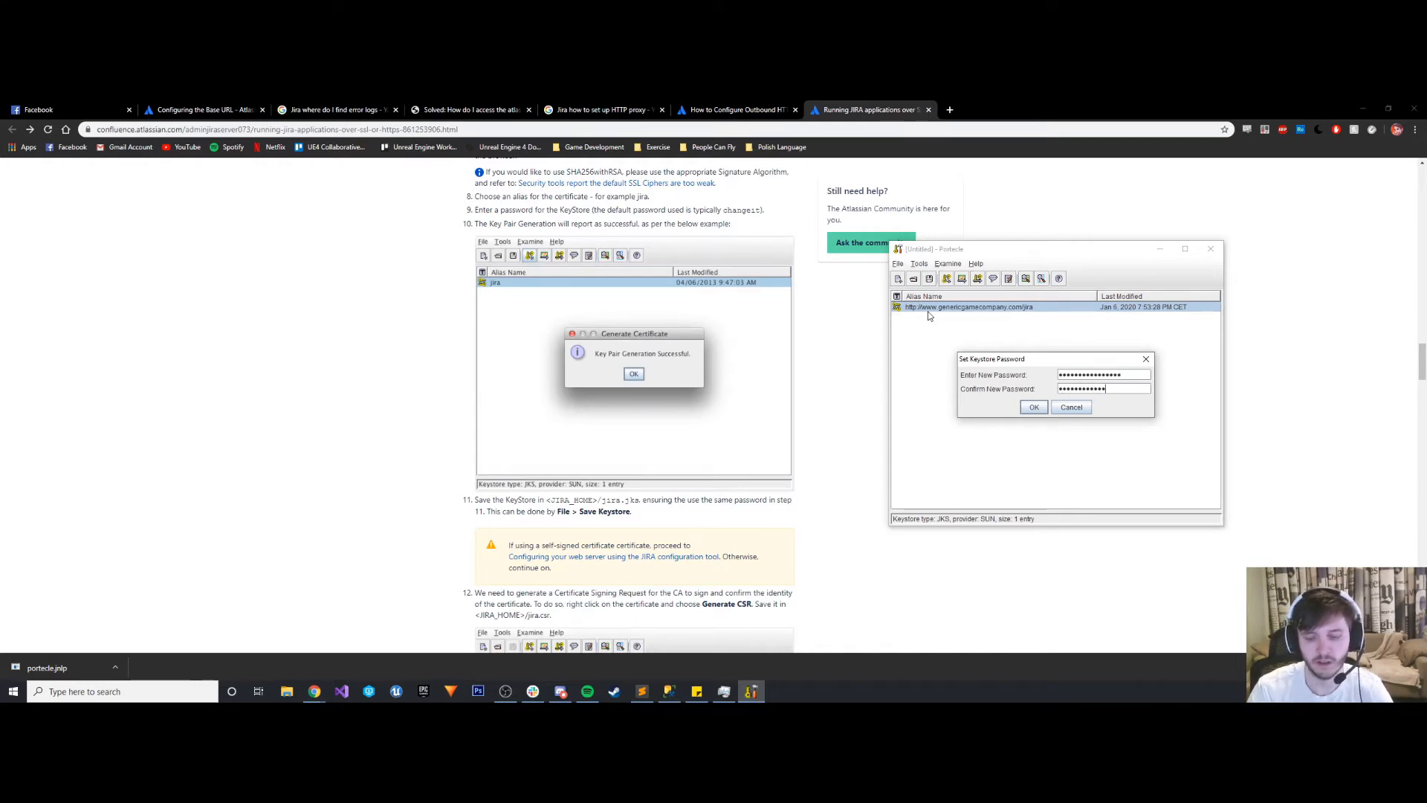
pyautogui.click(1033, 408)
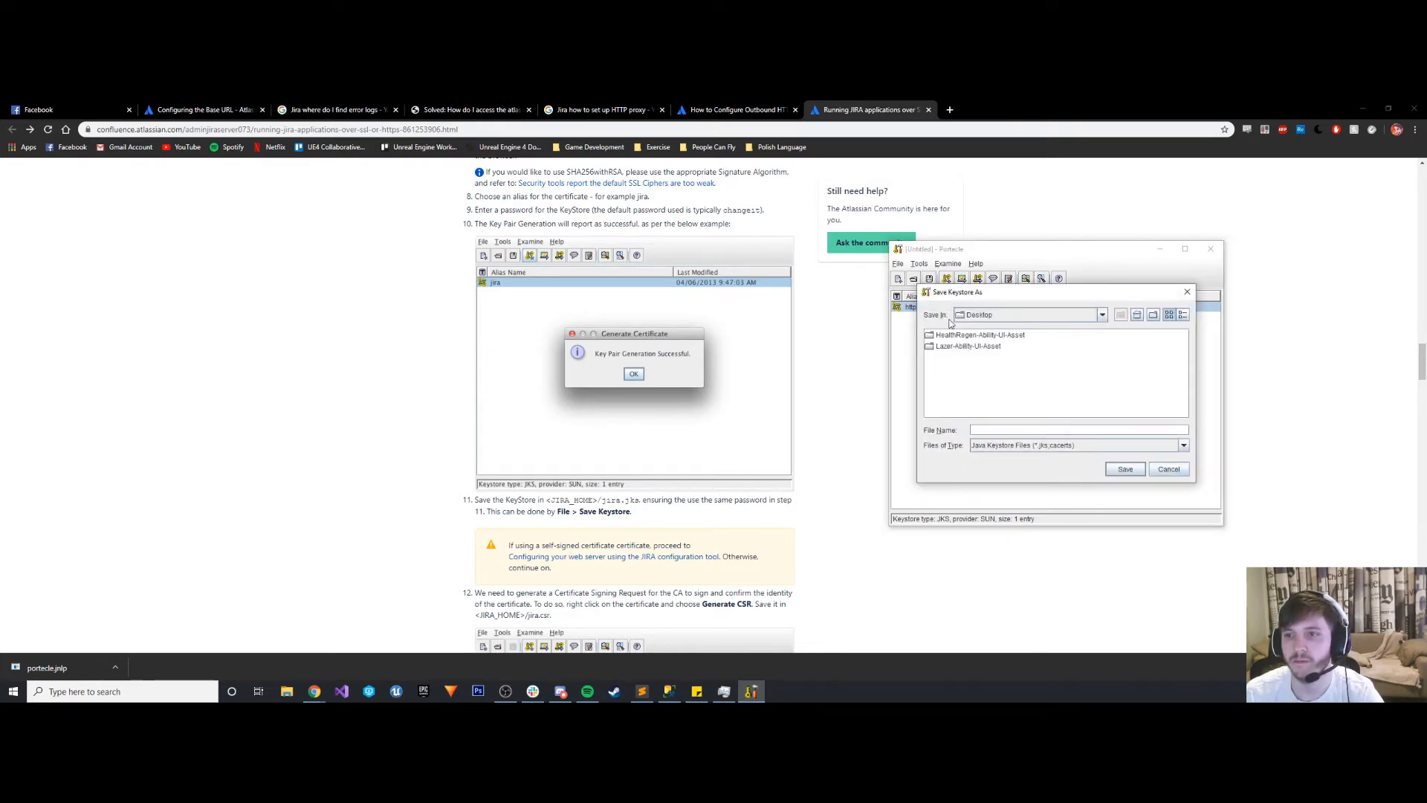
# - Save the keystore as jira in the Program Files\Atlassian\Jira folder on the C: drive
pyautogui.click(972, 318)
pyautogui.scroll(-3, 1020, 358)
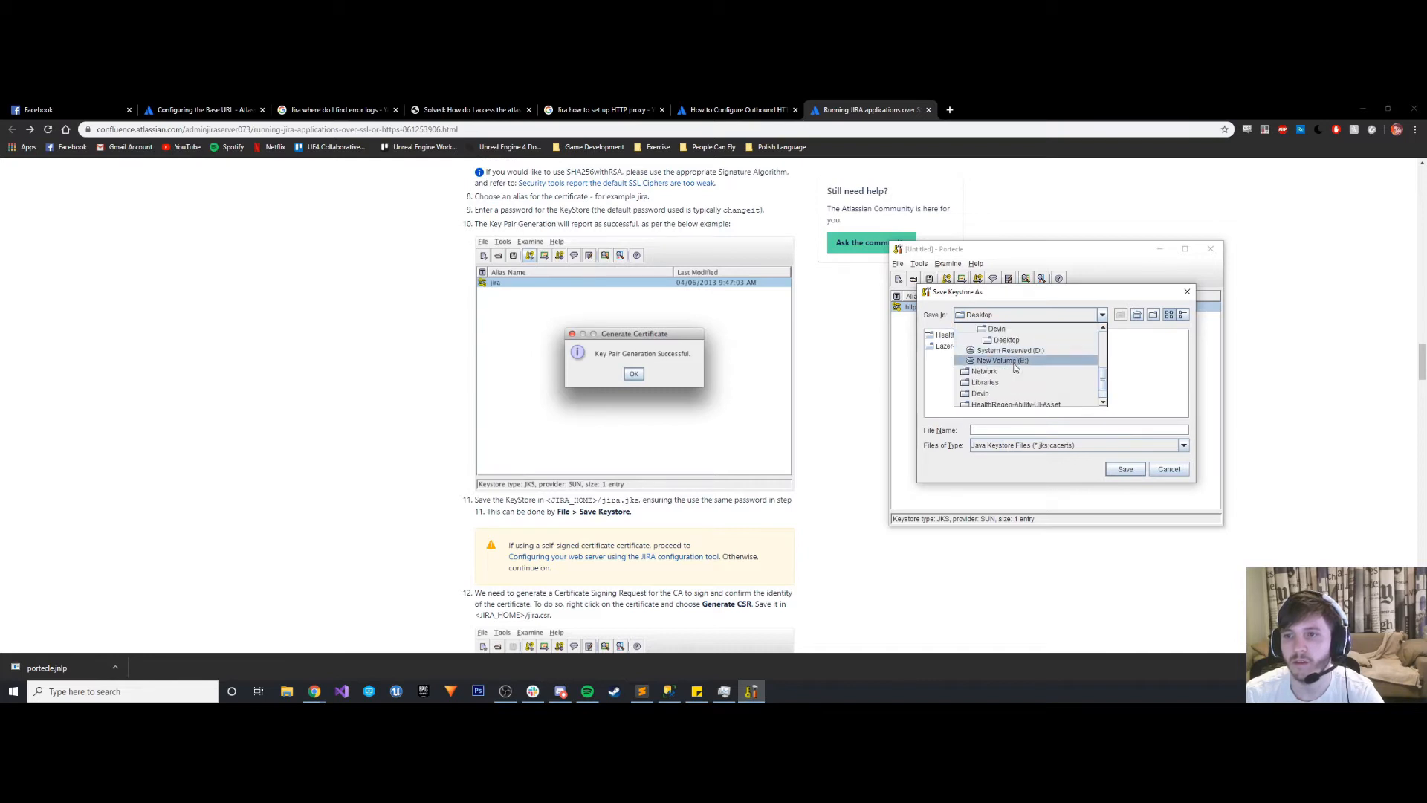
pyautogui.scroll(3, 1015, 363)
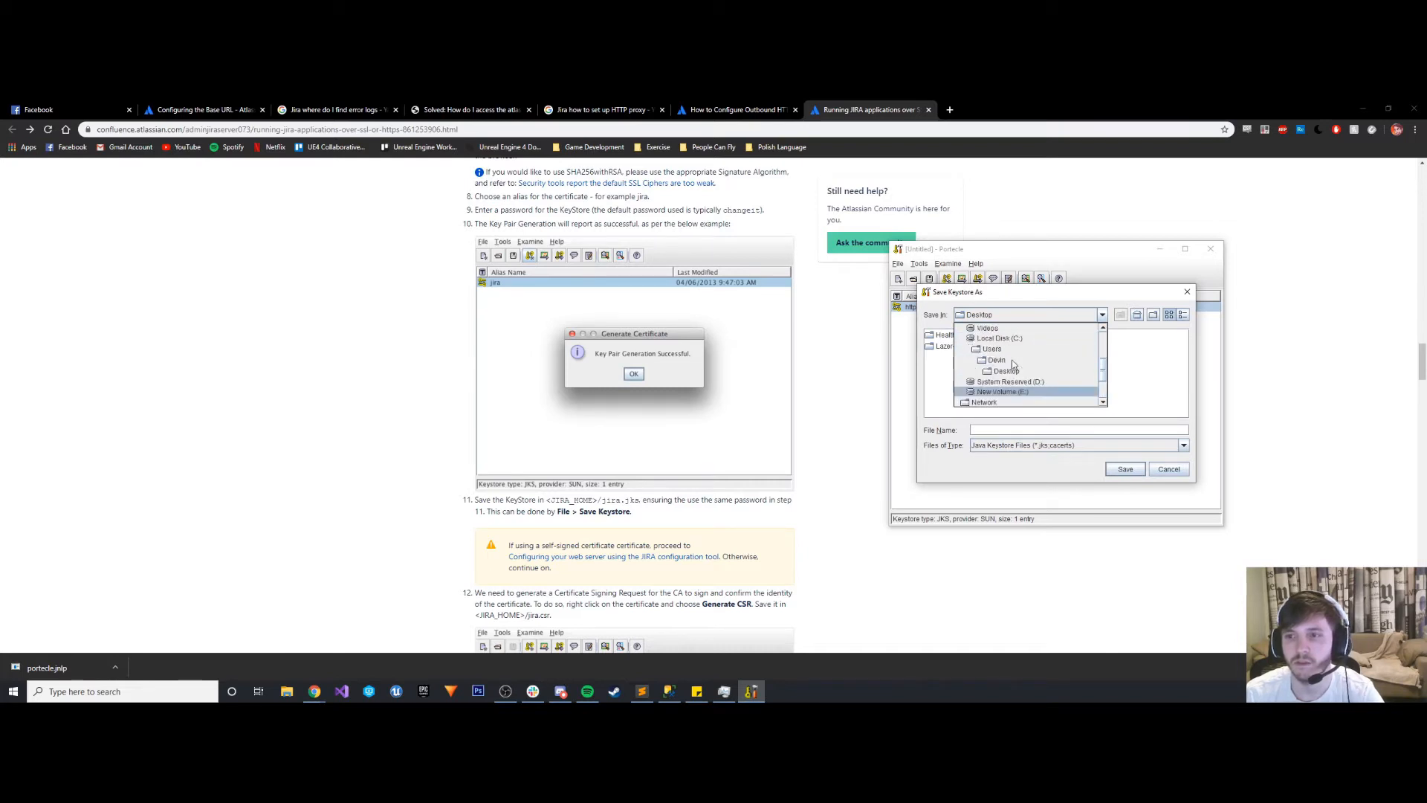
pyautogui.click(1005, 342)
pyautogui.doubleClick(962, 368)
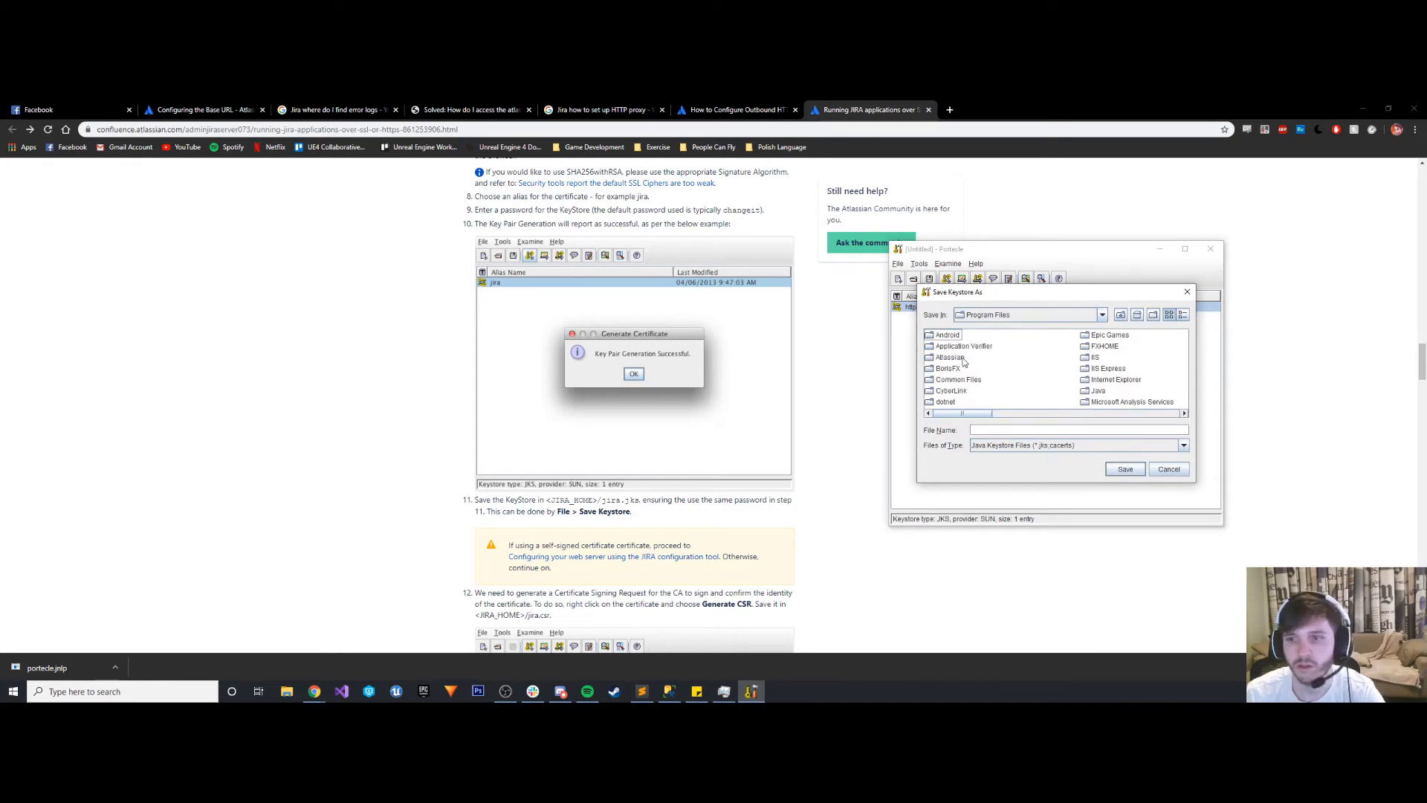
pyautogui.click(950, 359)
pyautogui.doubleClick(950, 359)
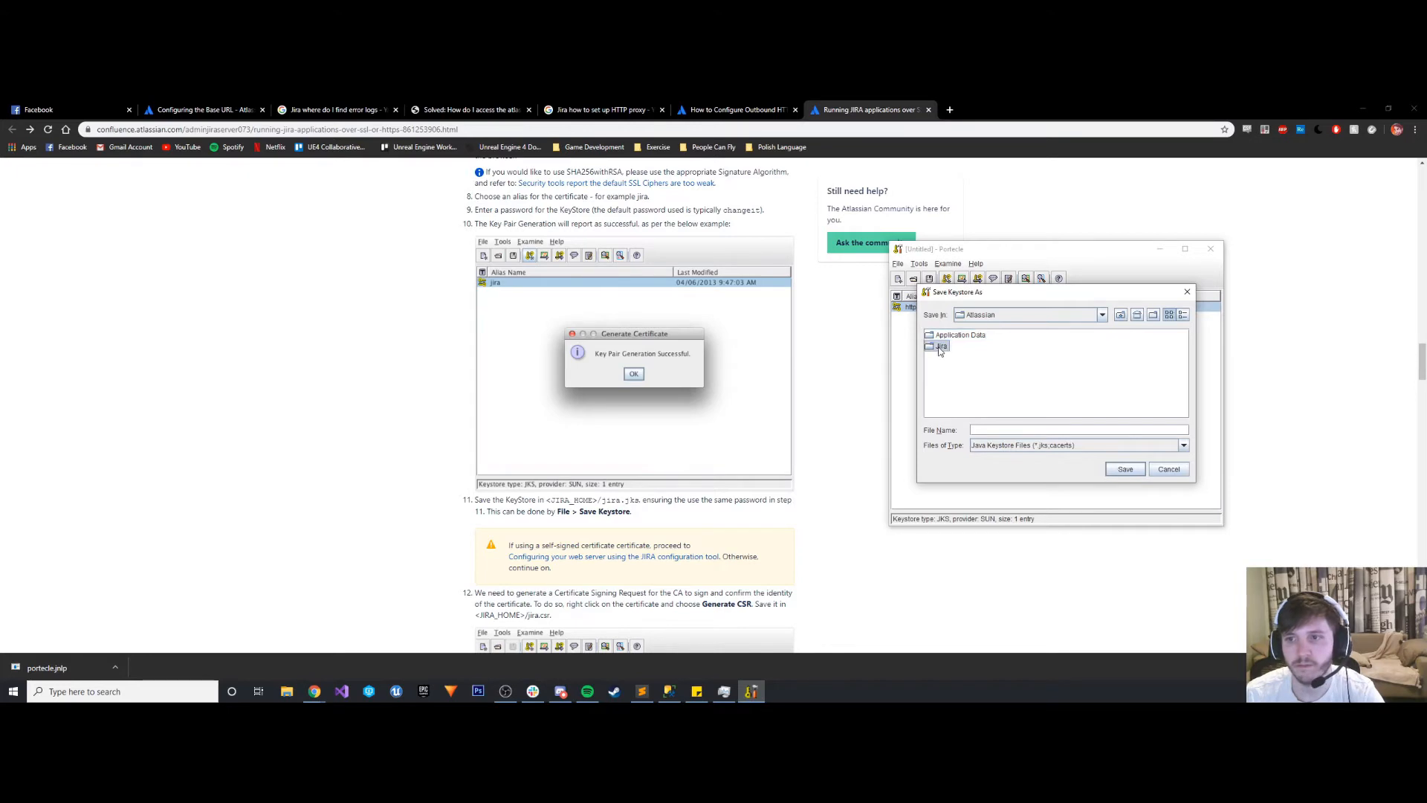
pyautogui.doubleClick(946, 348)
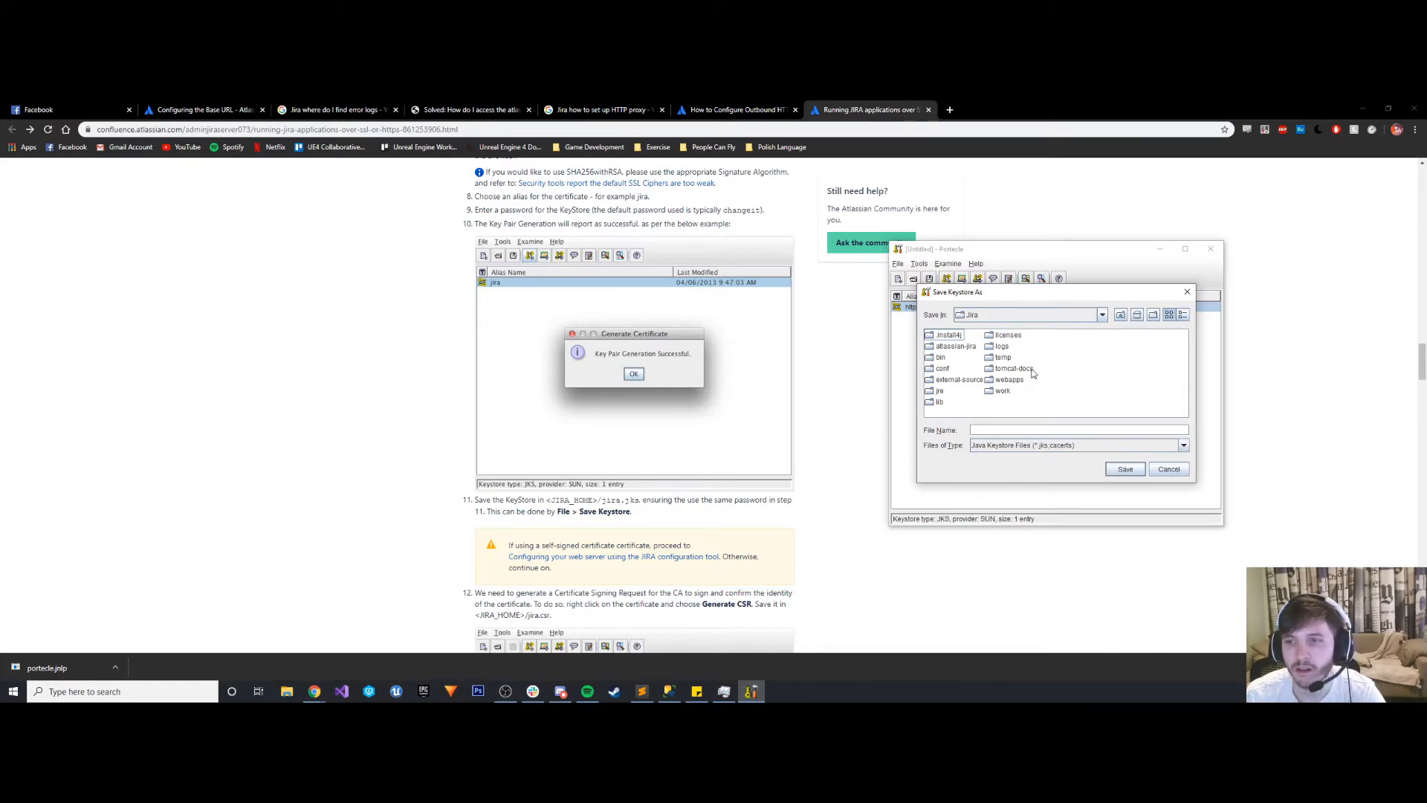
pyautogui.click(1029, 431)
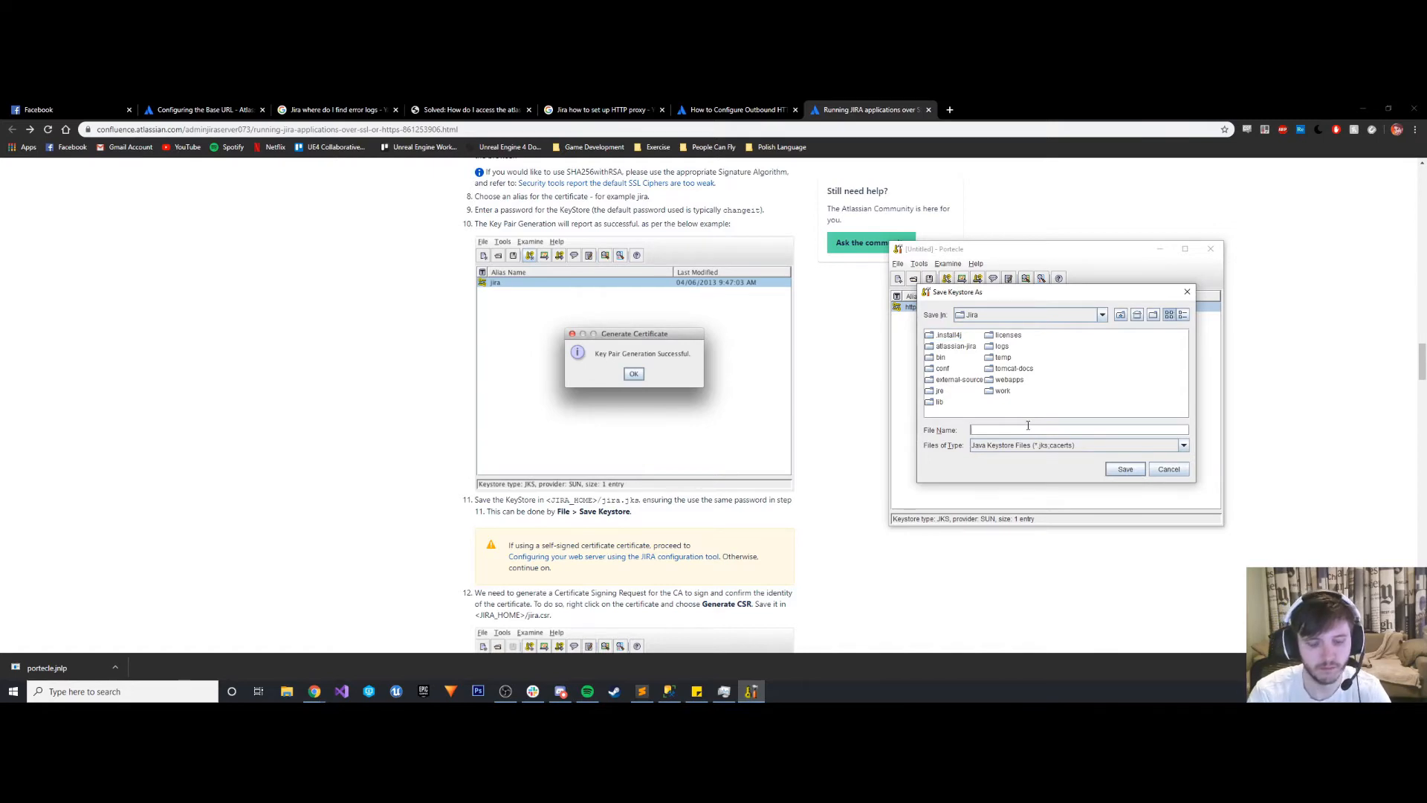
pyautogui.write('jira')
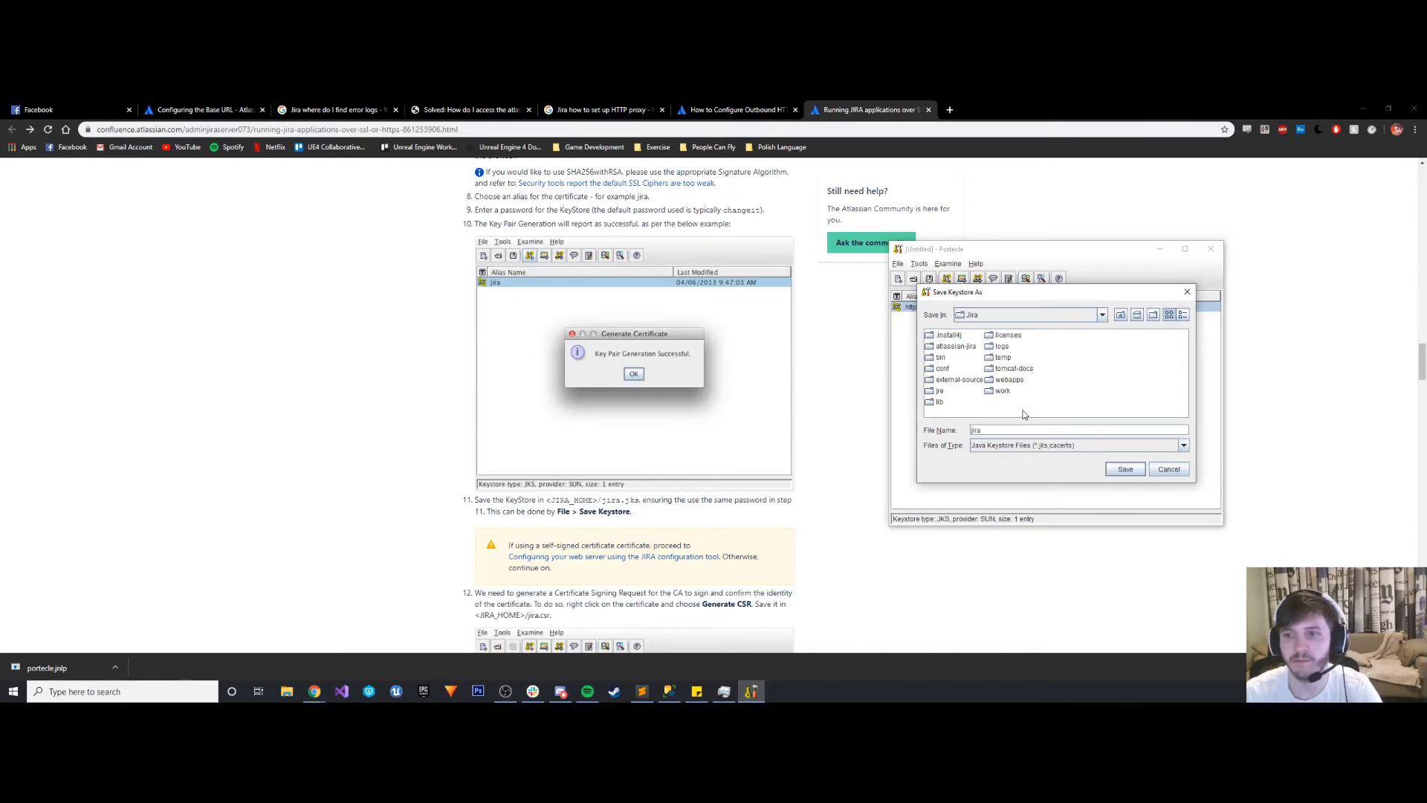
pyautogui.click(1125, 469)
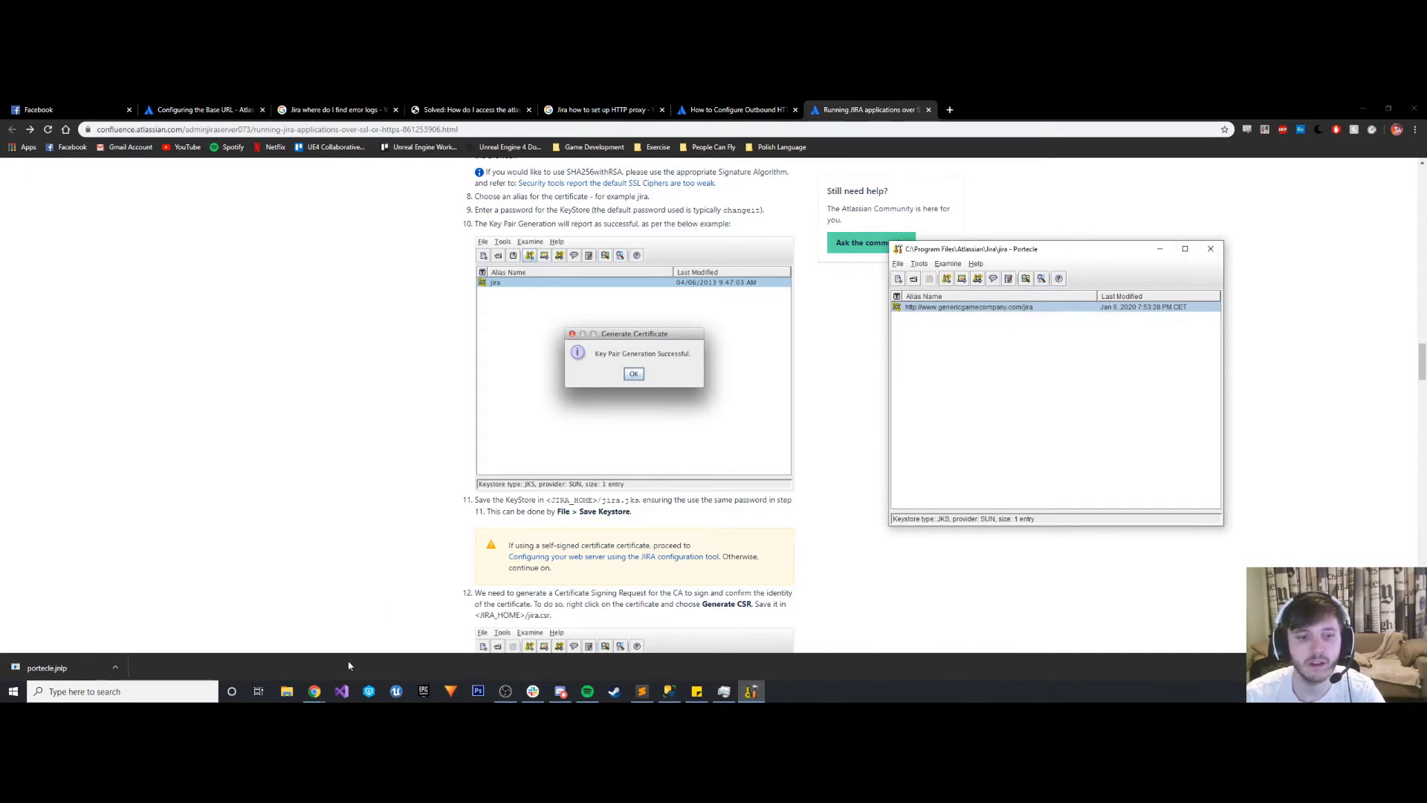
# - Switch to File Explorer and select the saved jira file in C:\Program Files\Atlassian\Jira
pyautogui.click(287, 691)
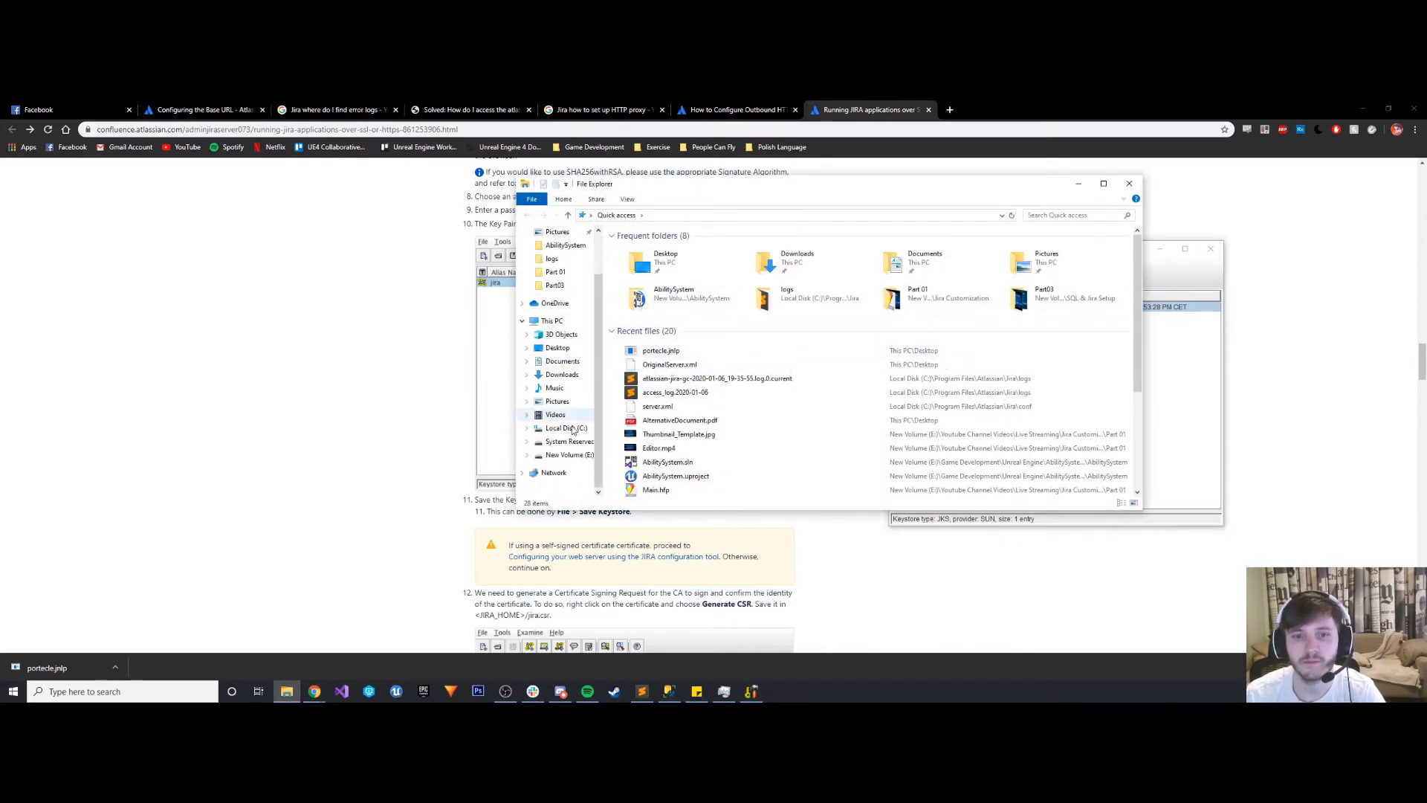
pyautogui.click(568, 429)
pyautogui.doubleClick(653, 284)
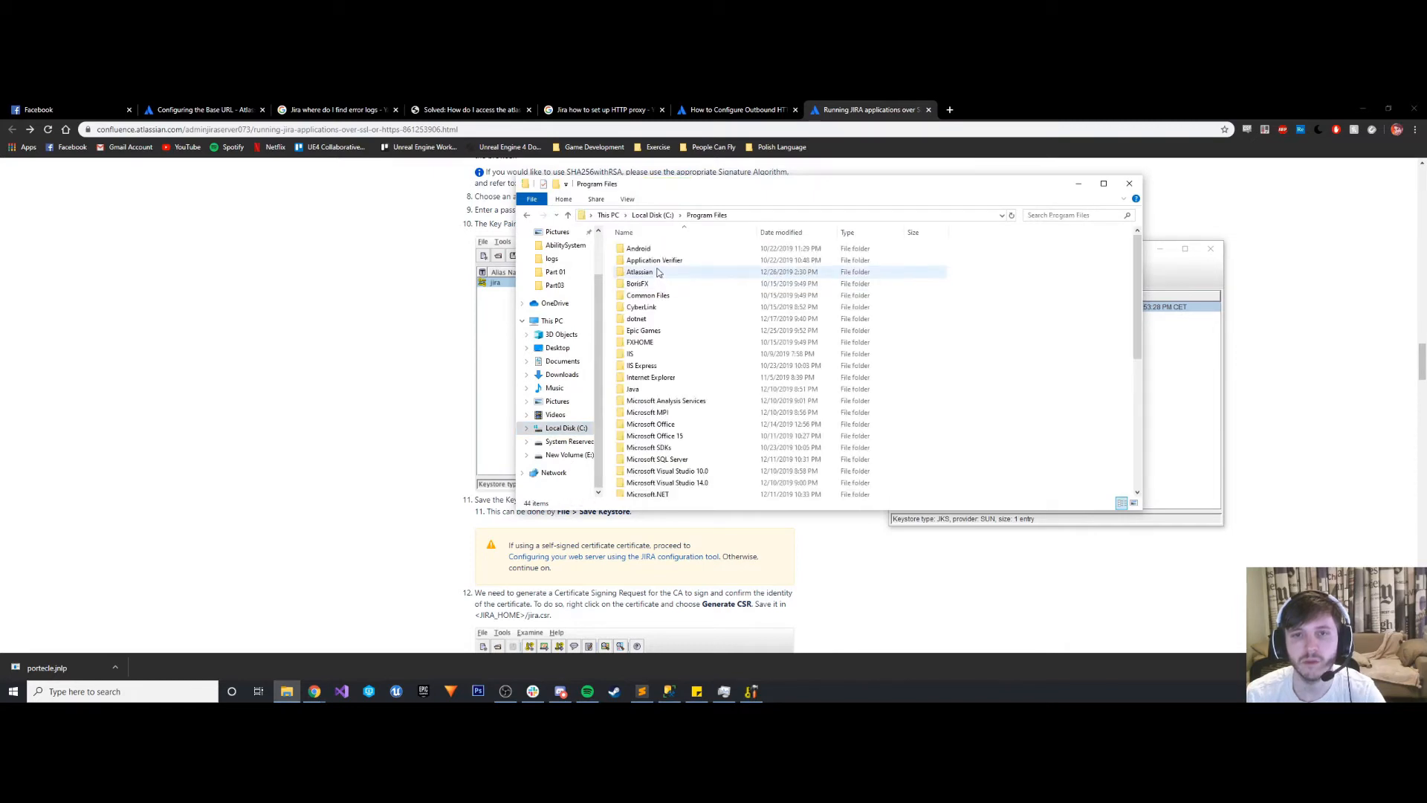
pyautogui.doubleClick(658, 273)
pyautogui.doubleClick(647, 260)
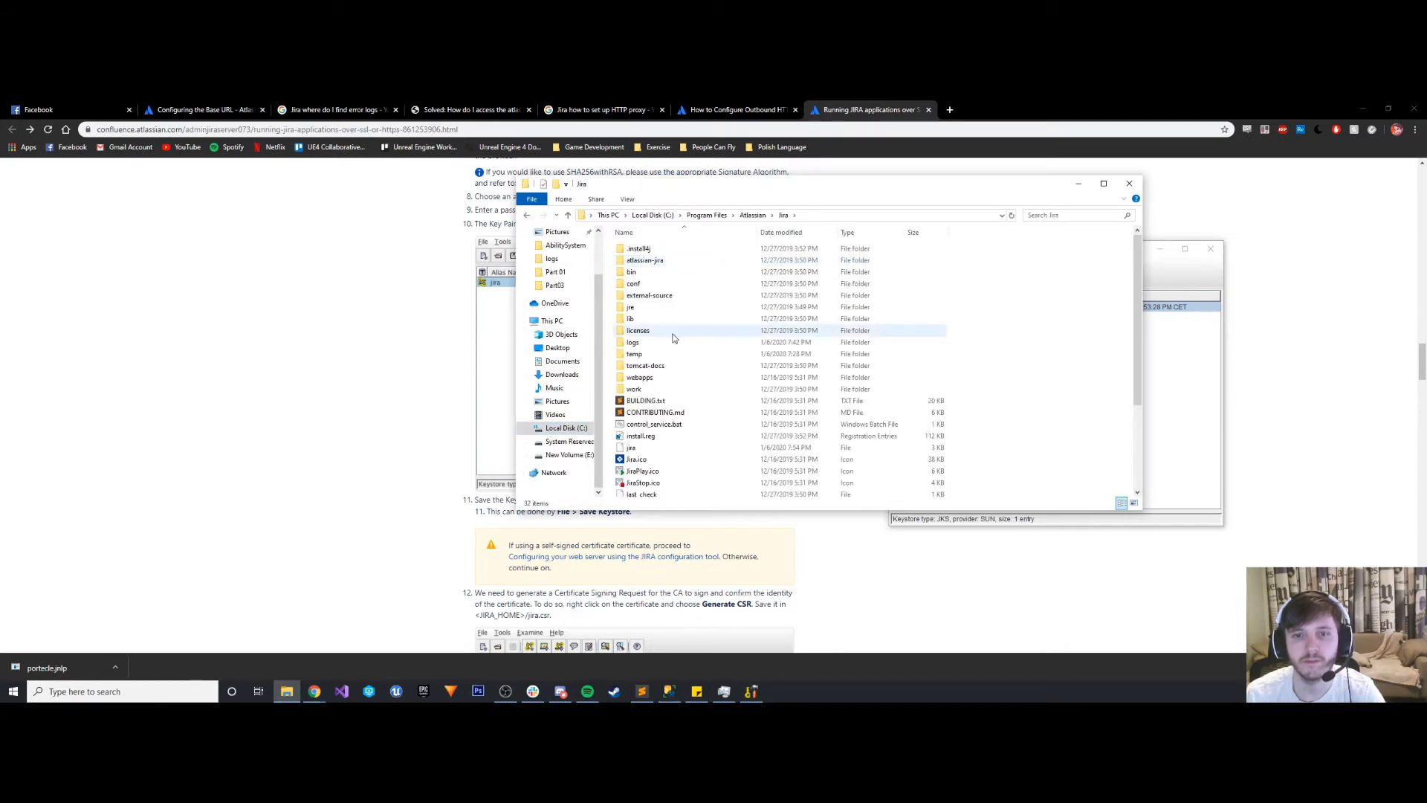
pyautogui.click(638, 452)
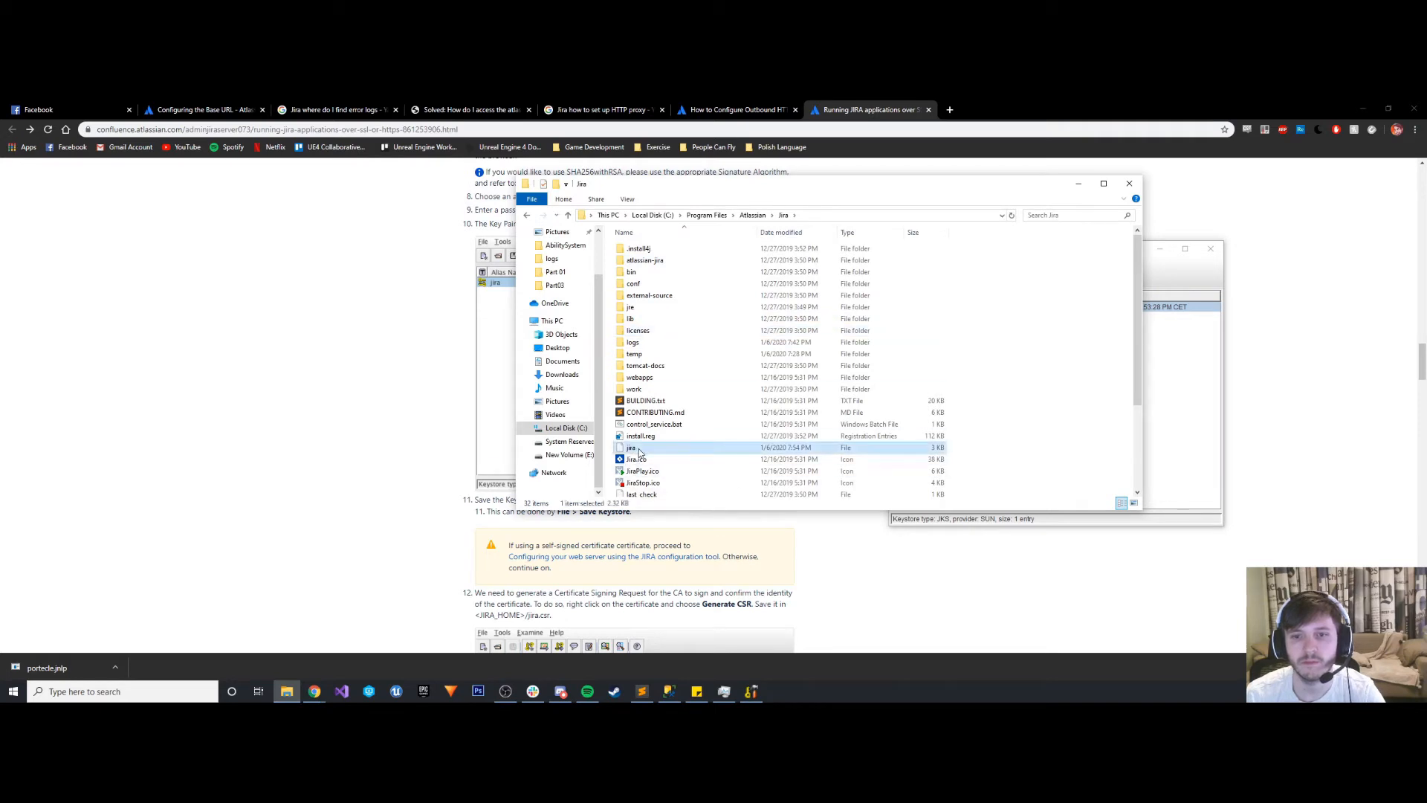
# - Examine the jira file's general, security, details and previous-version properties, and close the properties and folder windows
pyautogui.scroll(-3, 641, 452)
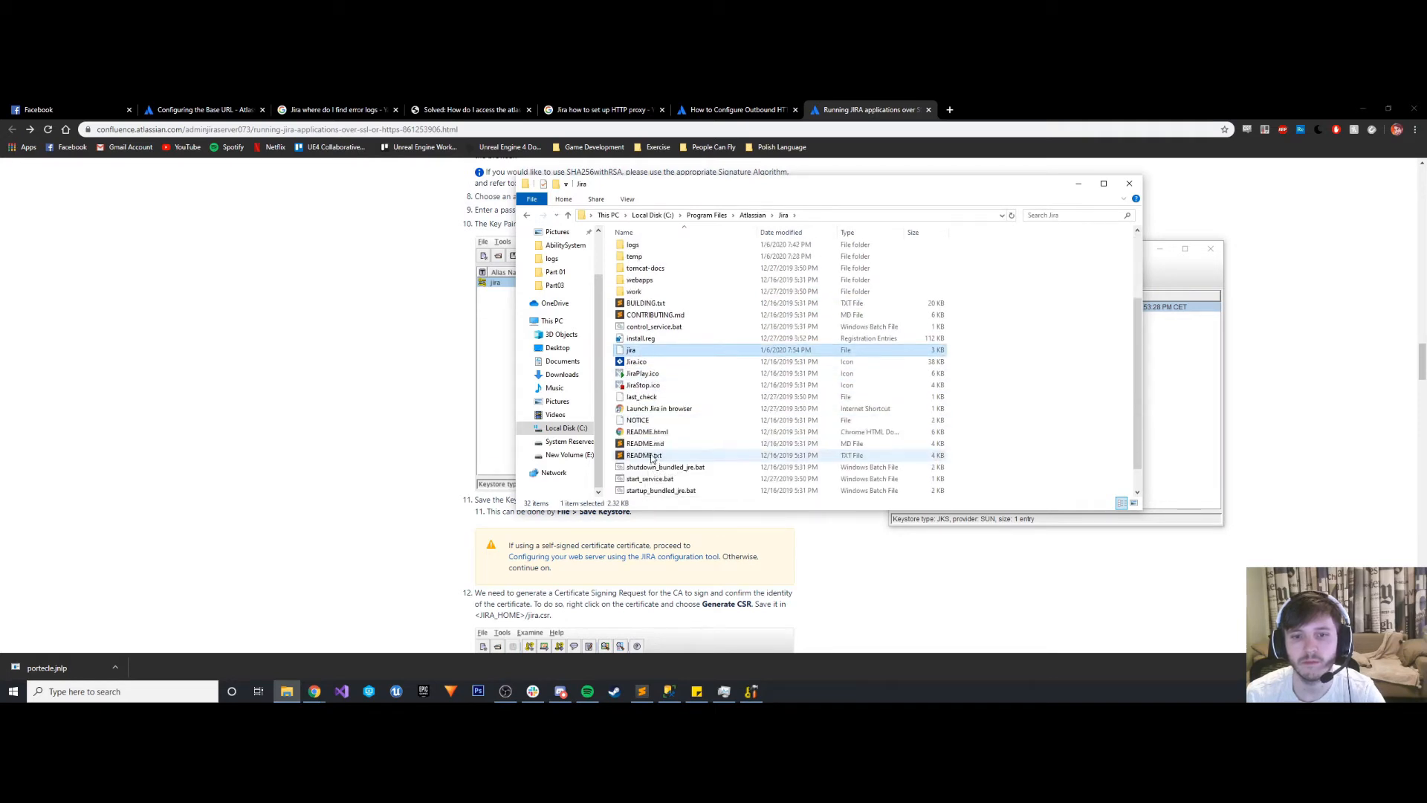
pyautogui.rightClick(637, 356)
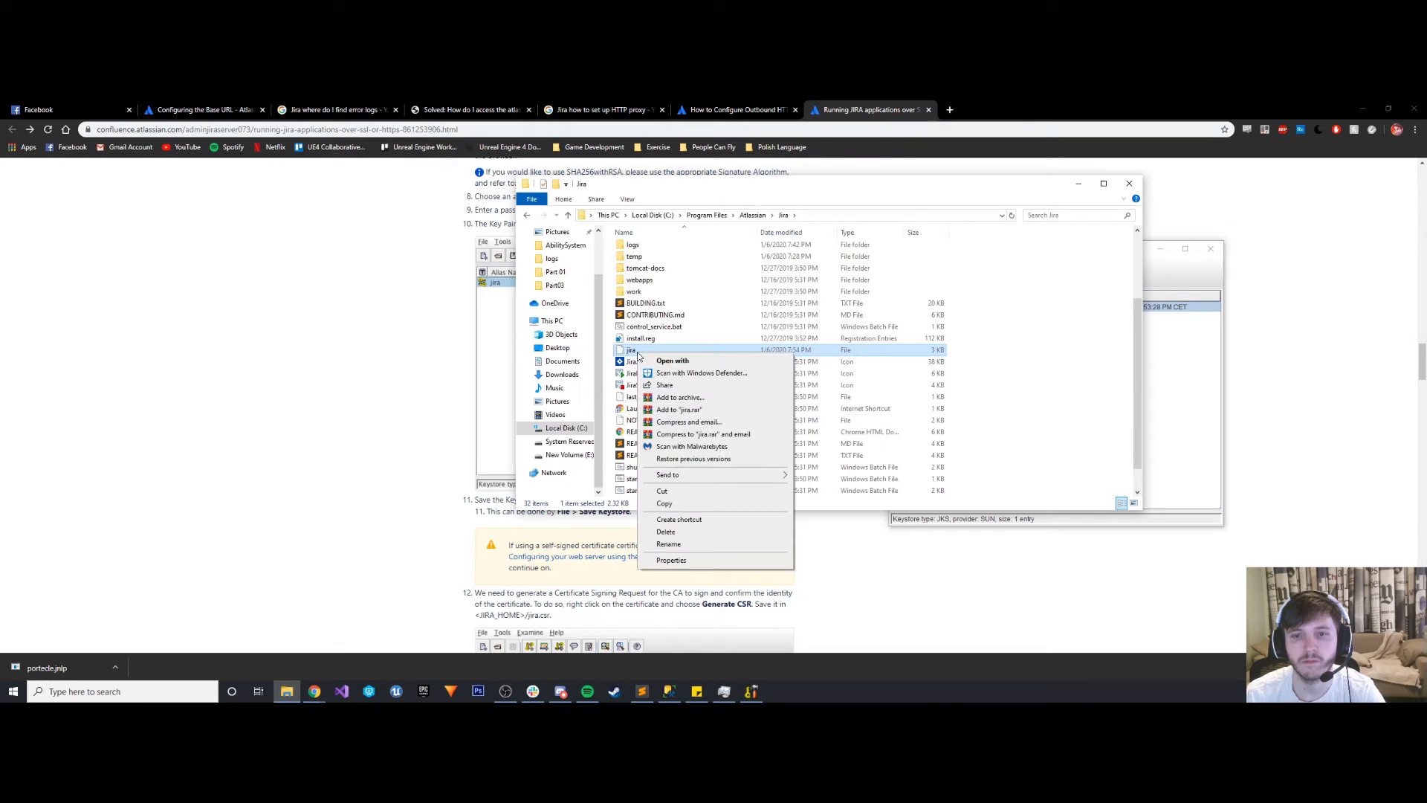
pyautogui.click(678, 561)
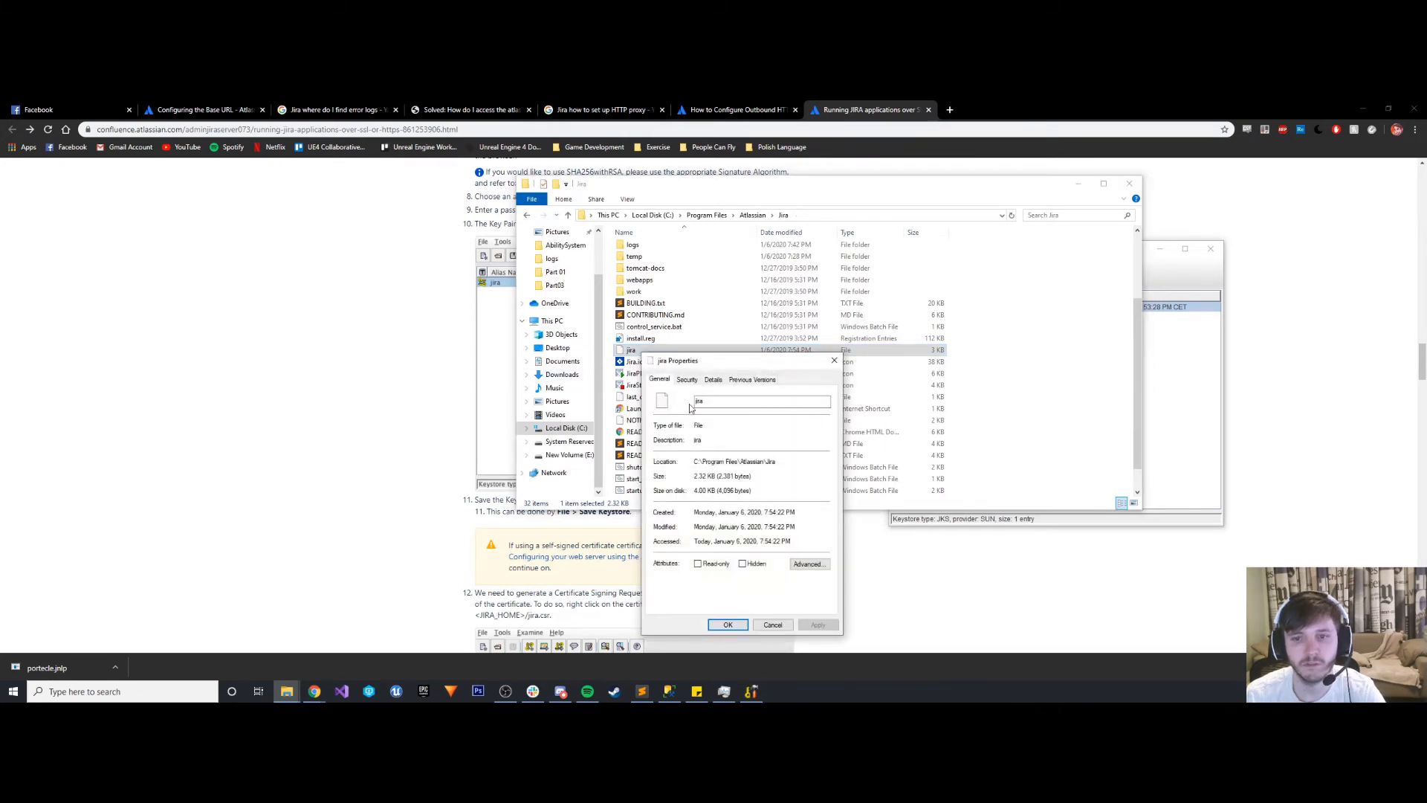
pyautogui.click(695, 380)
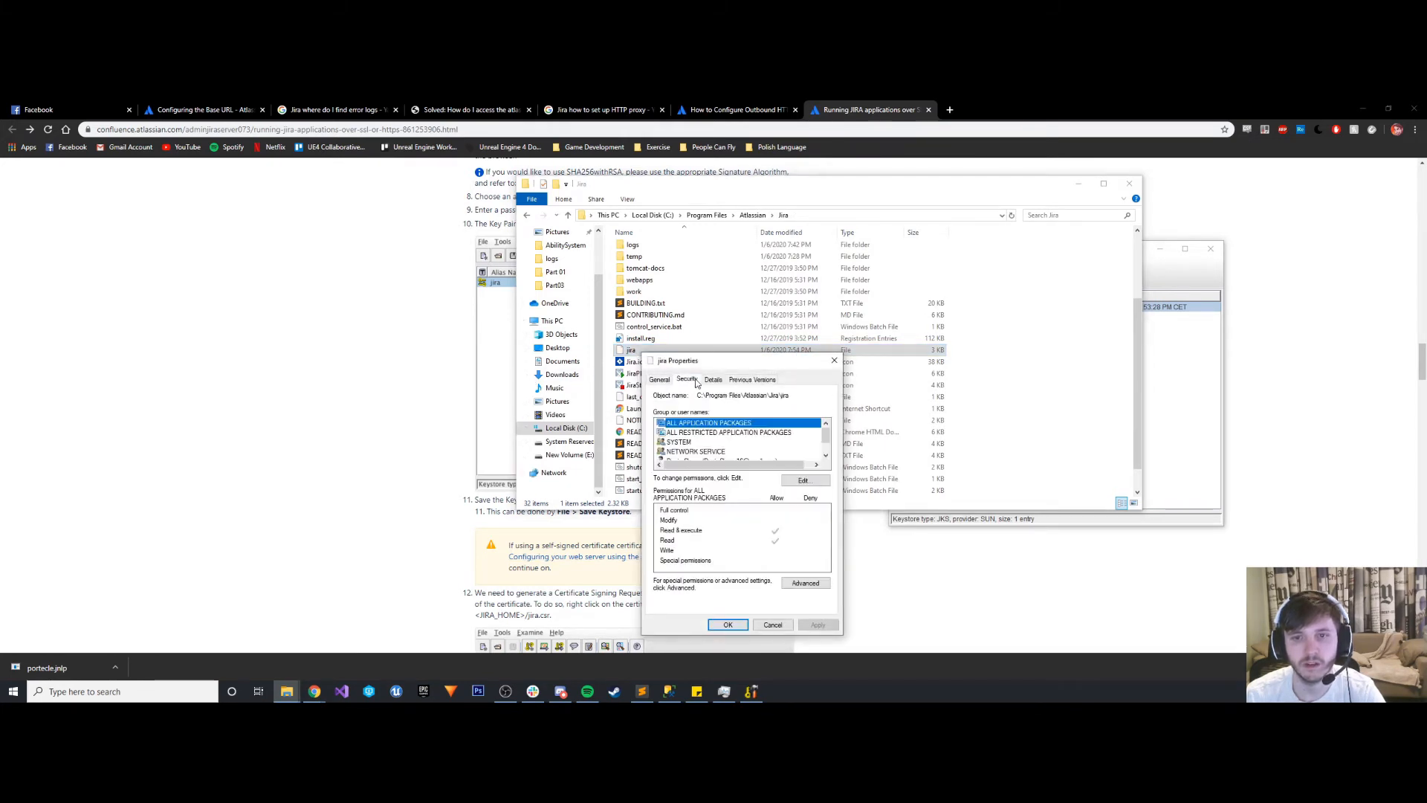
pyautogui.click(712, 380)
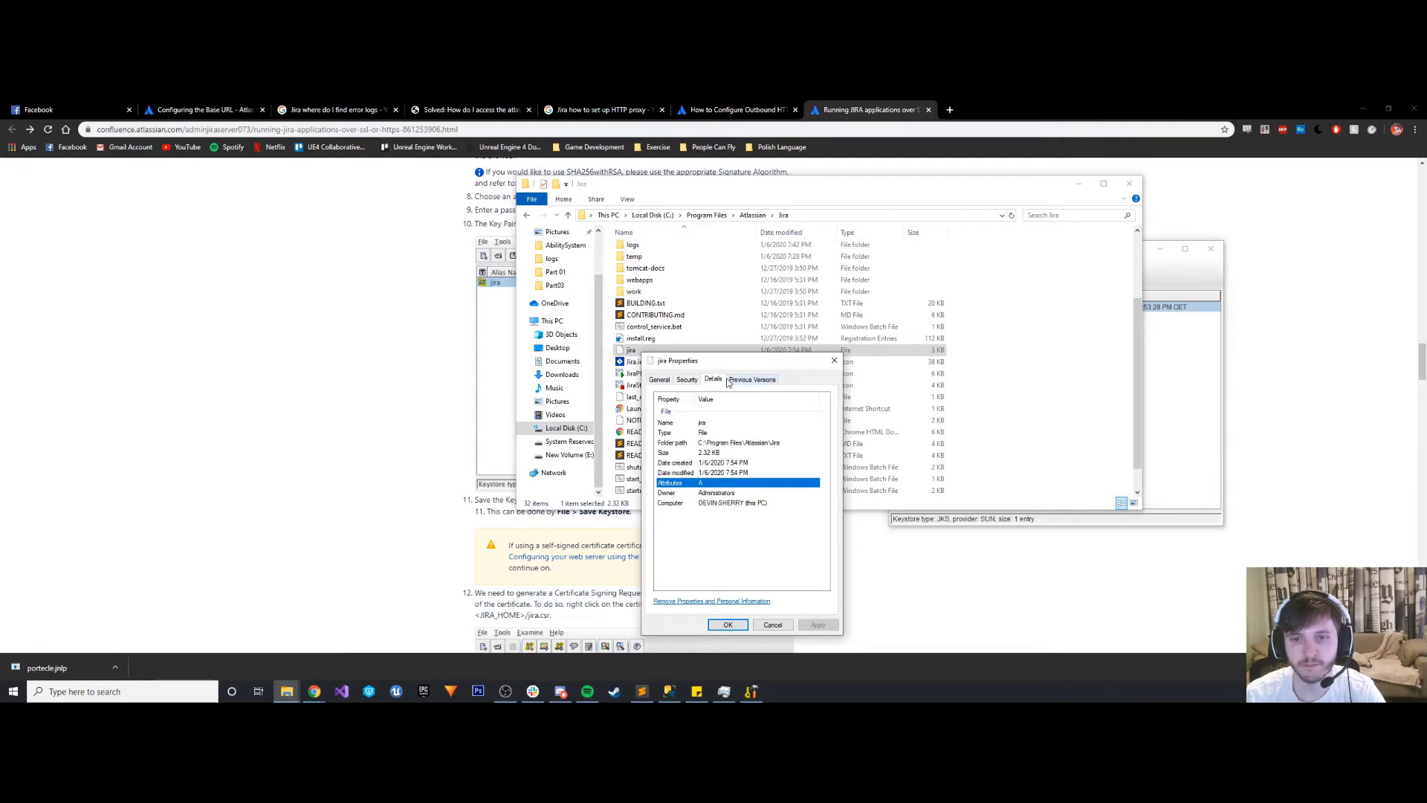
pyautogui.click(733, 380)
pyautogui.click(834, 361)
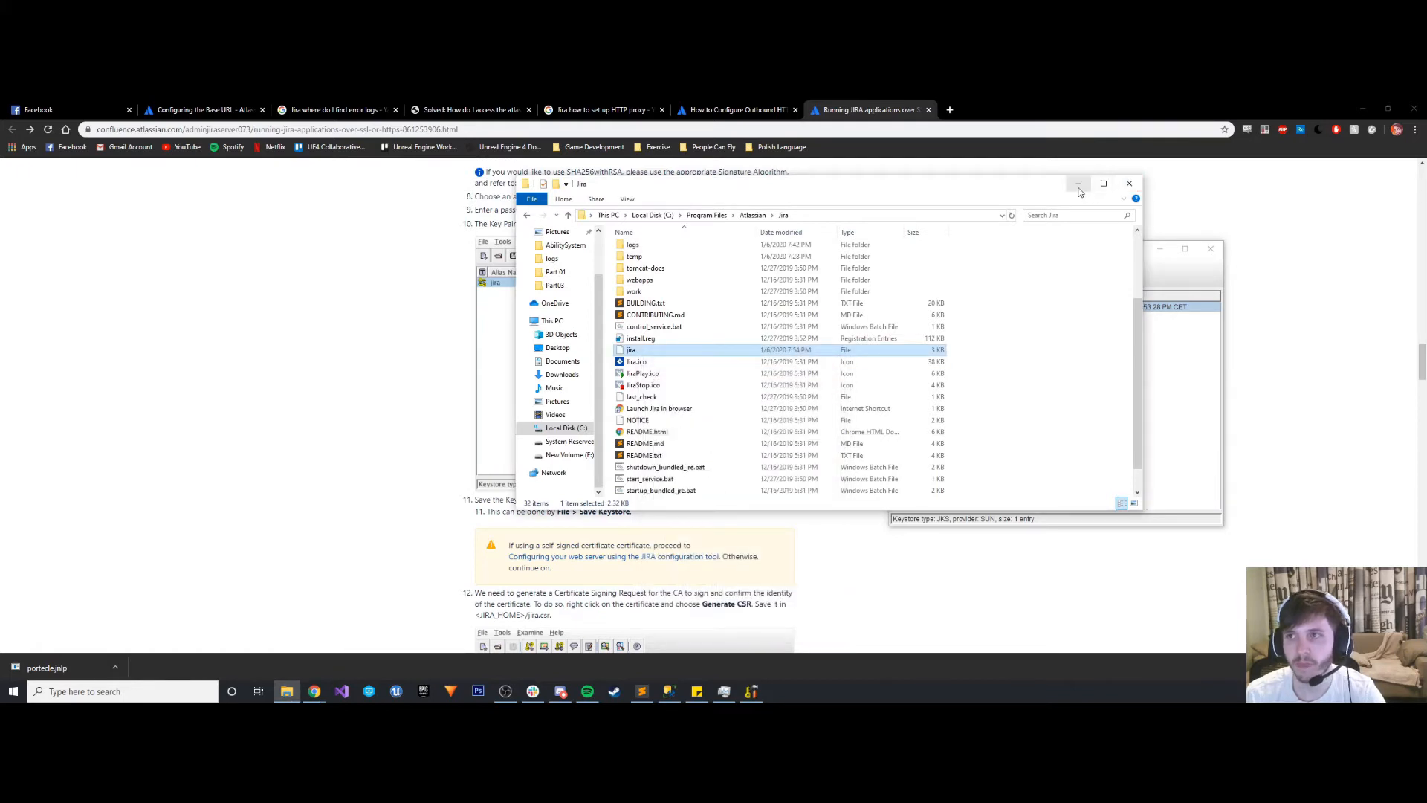
pyautogui.click(1130, 184)
# - Start saving the keystore under a new name in Portecle, entering and confirming the keystore password
pyautogui.click(898, 263)
pyautogui.click(916, 315)
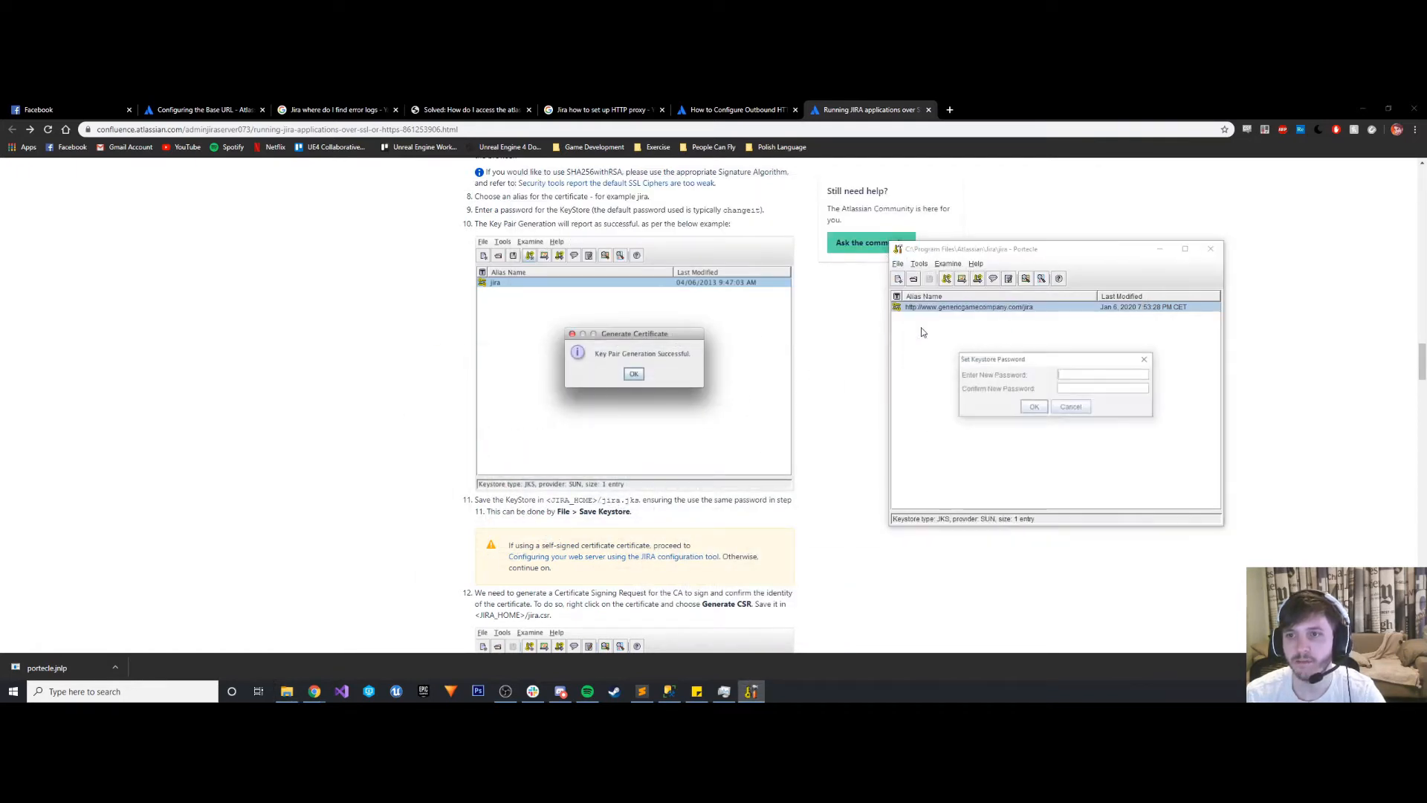
pyautogui.write('changeit')
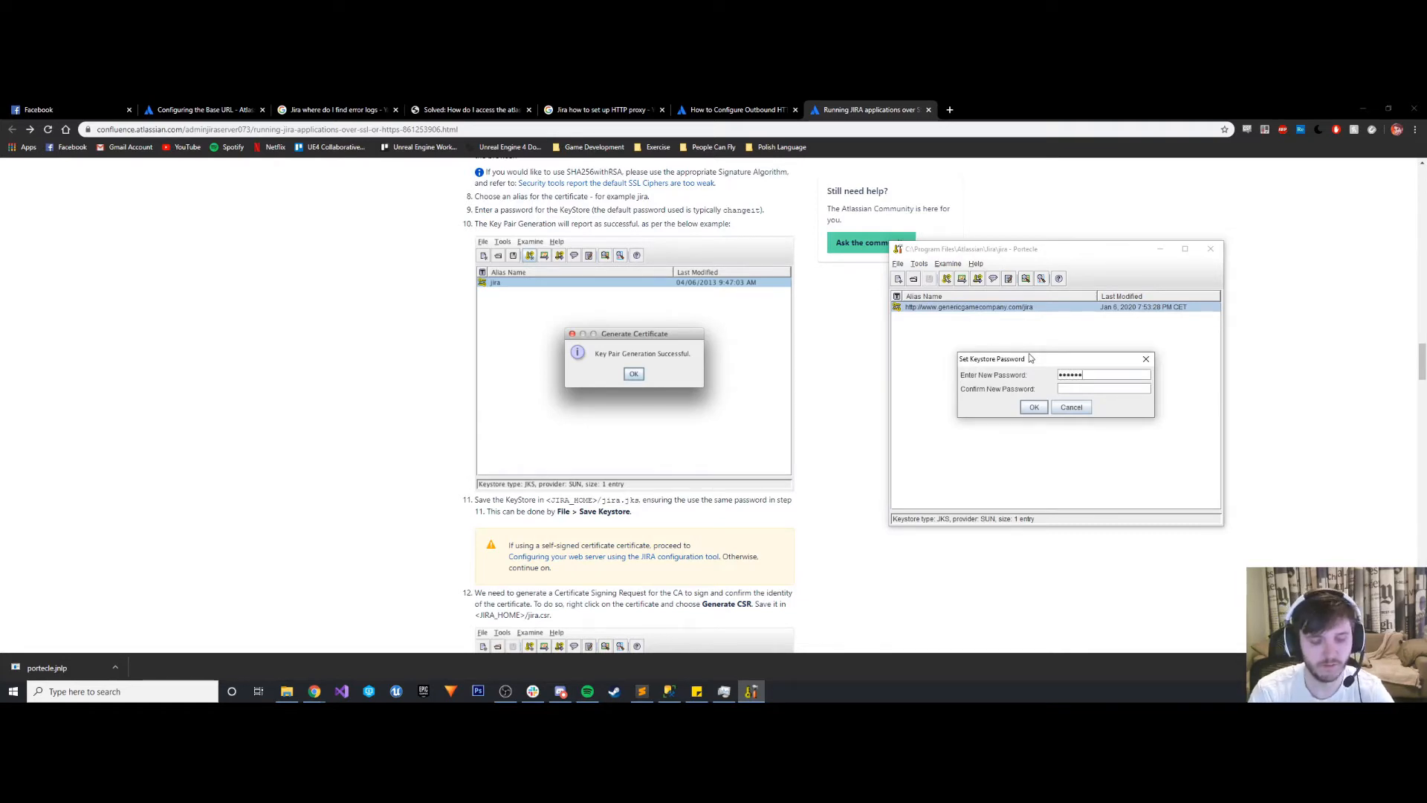
pyautogui.write('•••')
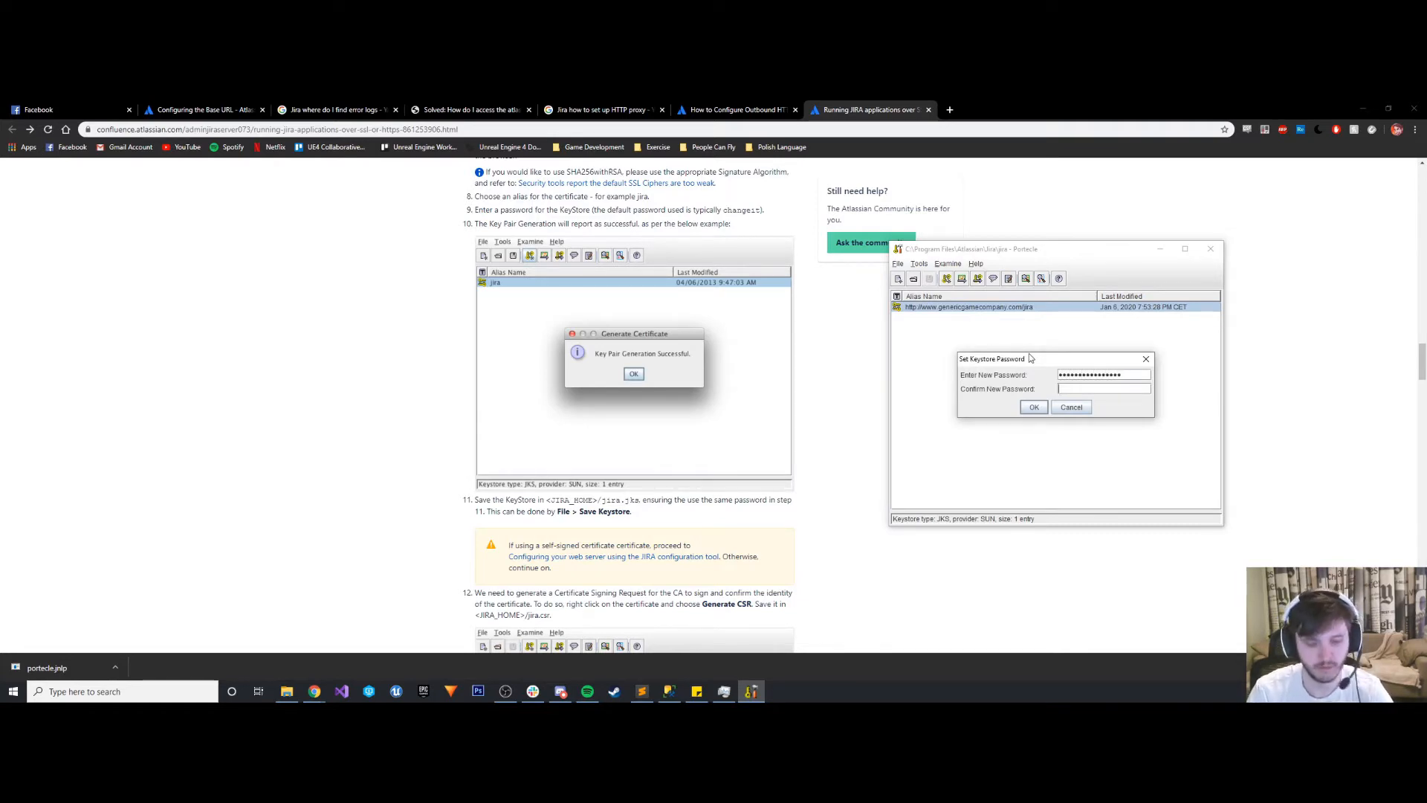
pyautogui.write('••••••••••••••••')
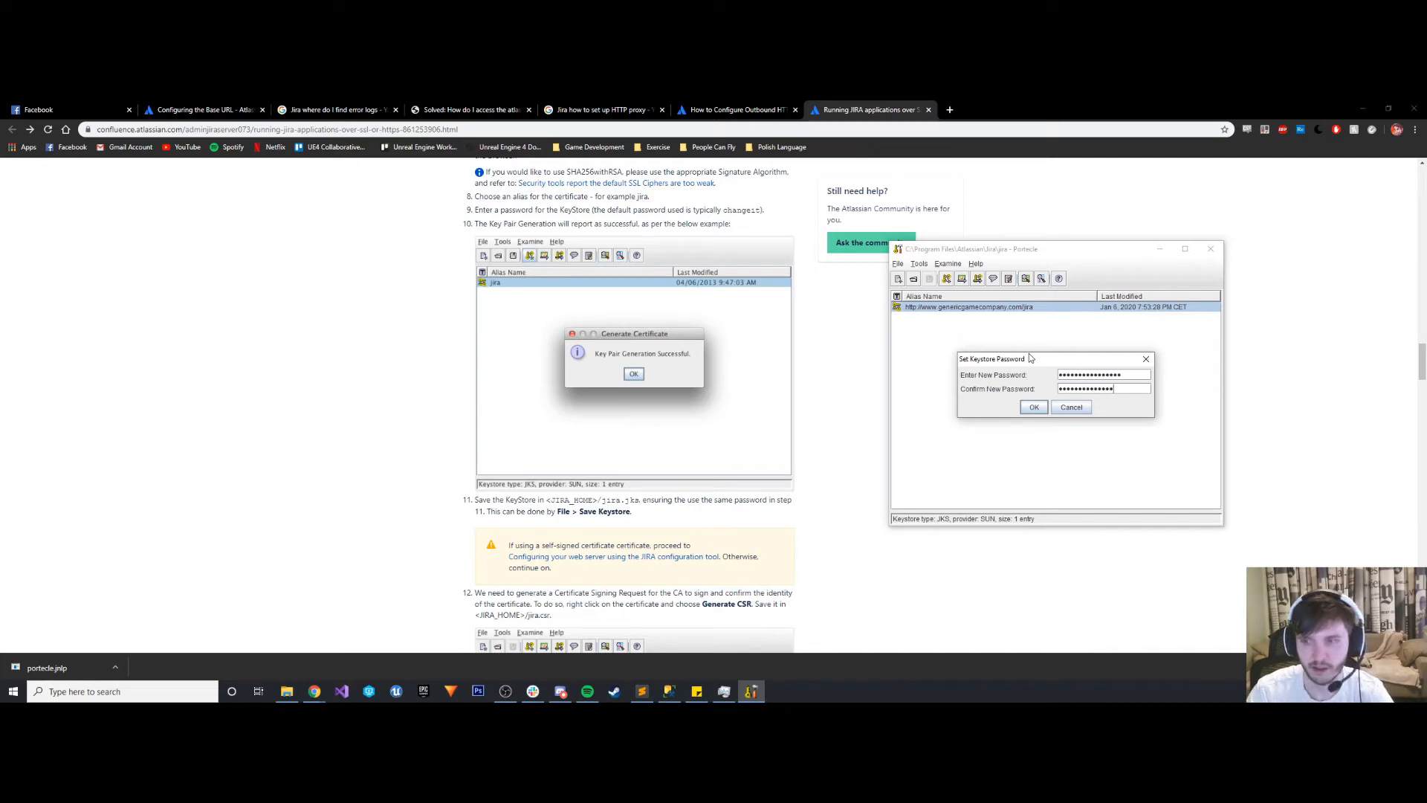
pyautogui.click(1034, 407)
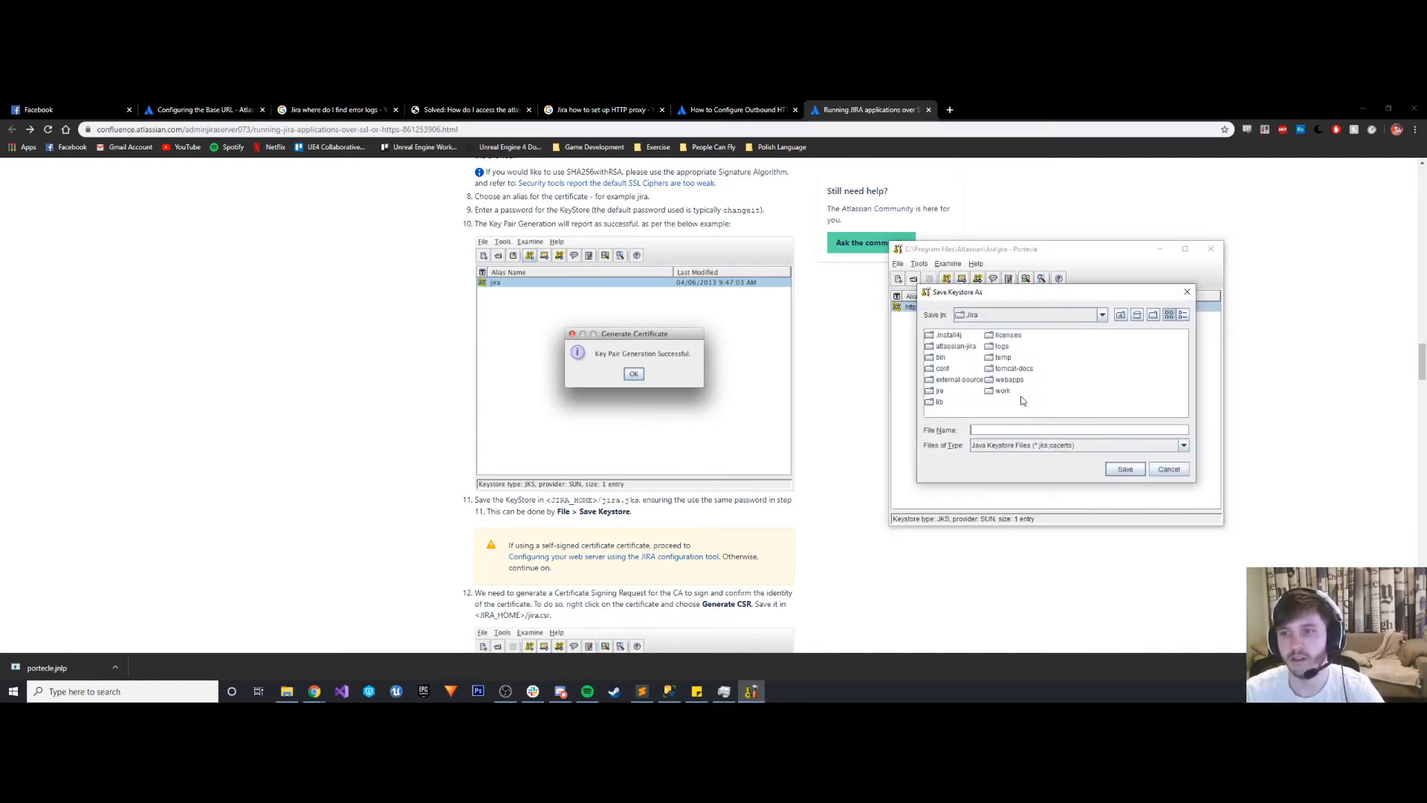
# - Save the keystore as jira.jks in the Jira installation folder
pyautogui.click(1003, 429)
pyautogui.write('jira.')
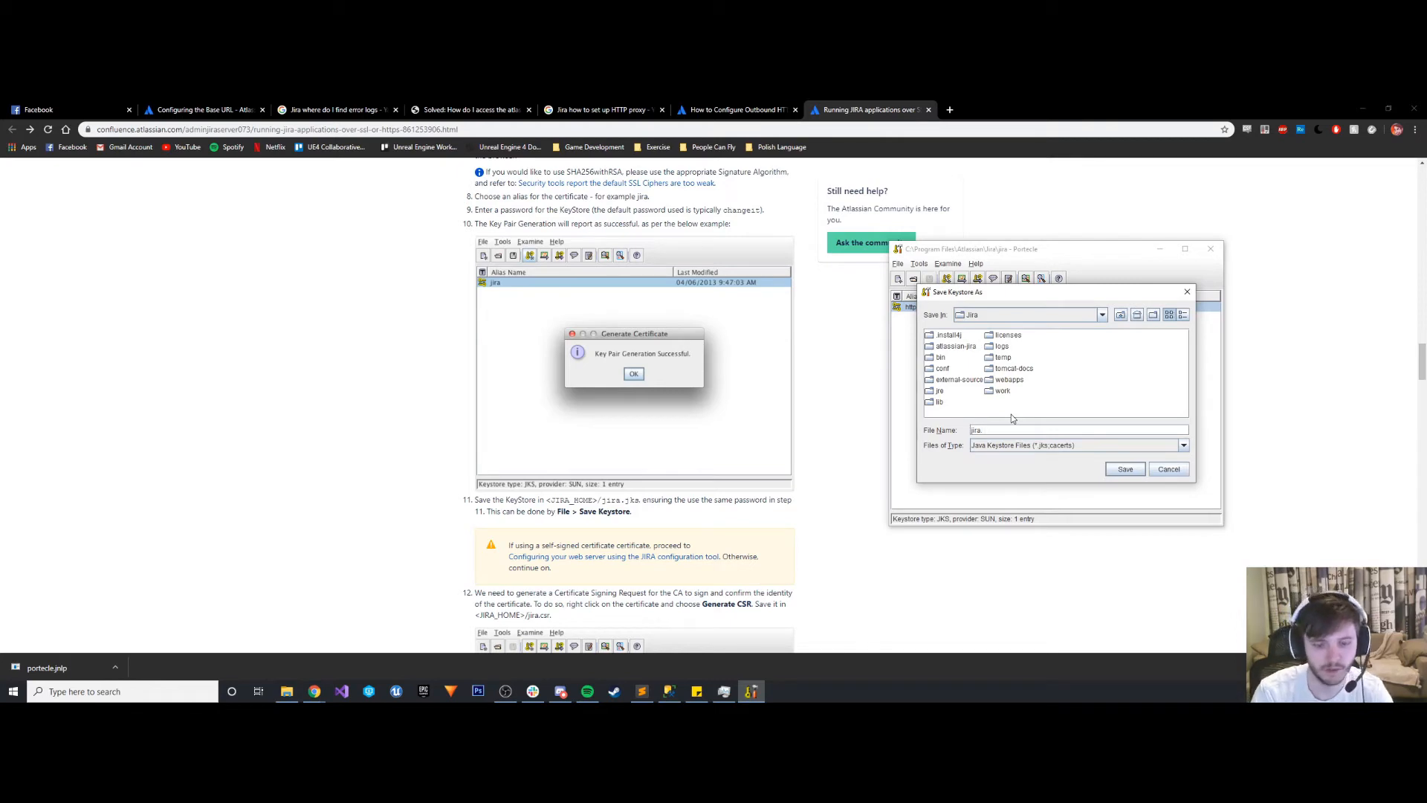
pyautogui.write('jks')
pyautogui.click(1139, 472)
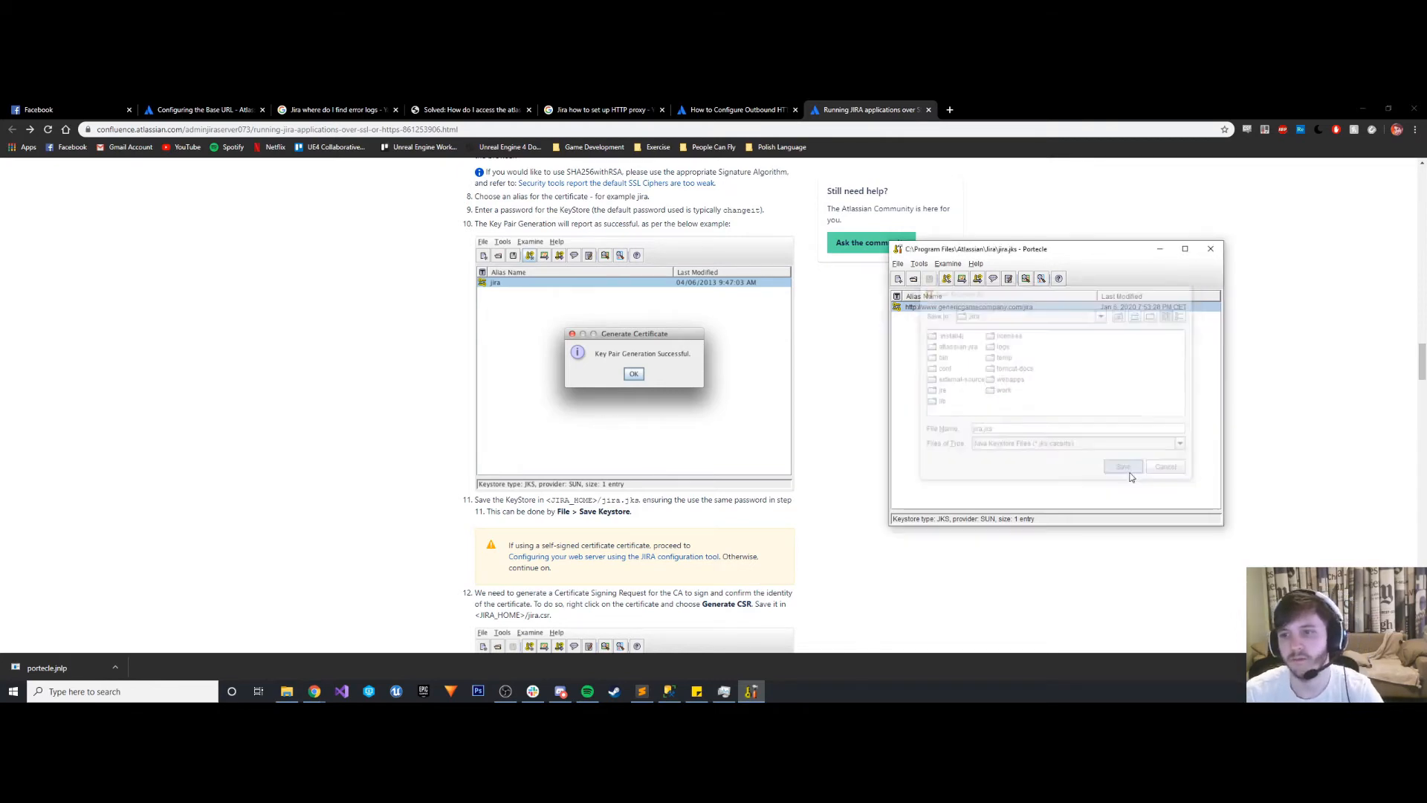
# - Switch to File Explorer and delete the extensionless jira file from the Jira folder, keeping jira.jks, and put the window away
pyautogui.click(287, 691)
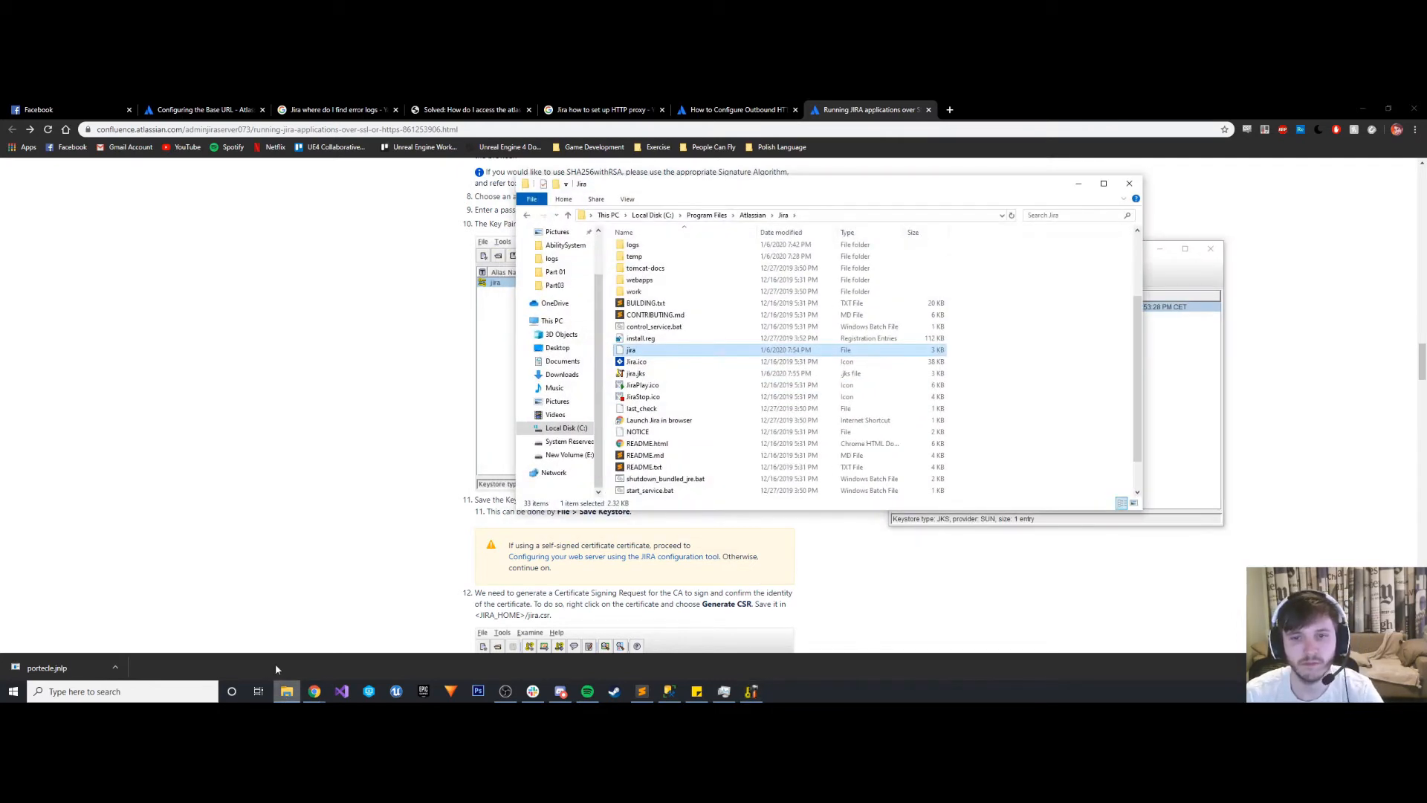
pyautogui.click(1011, 216)
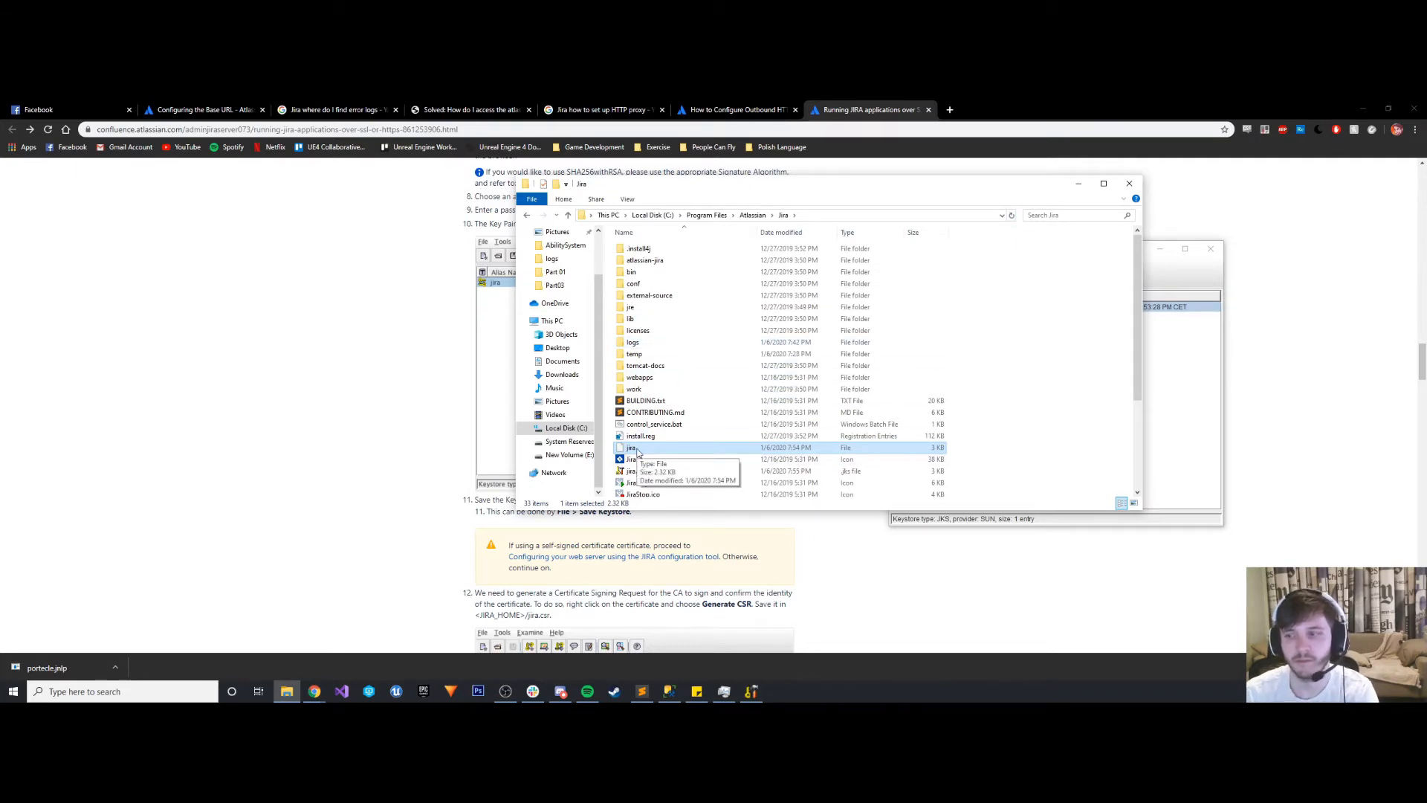
pyautogui.press('Delete')
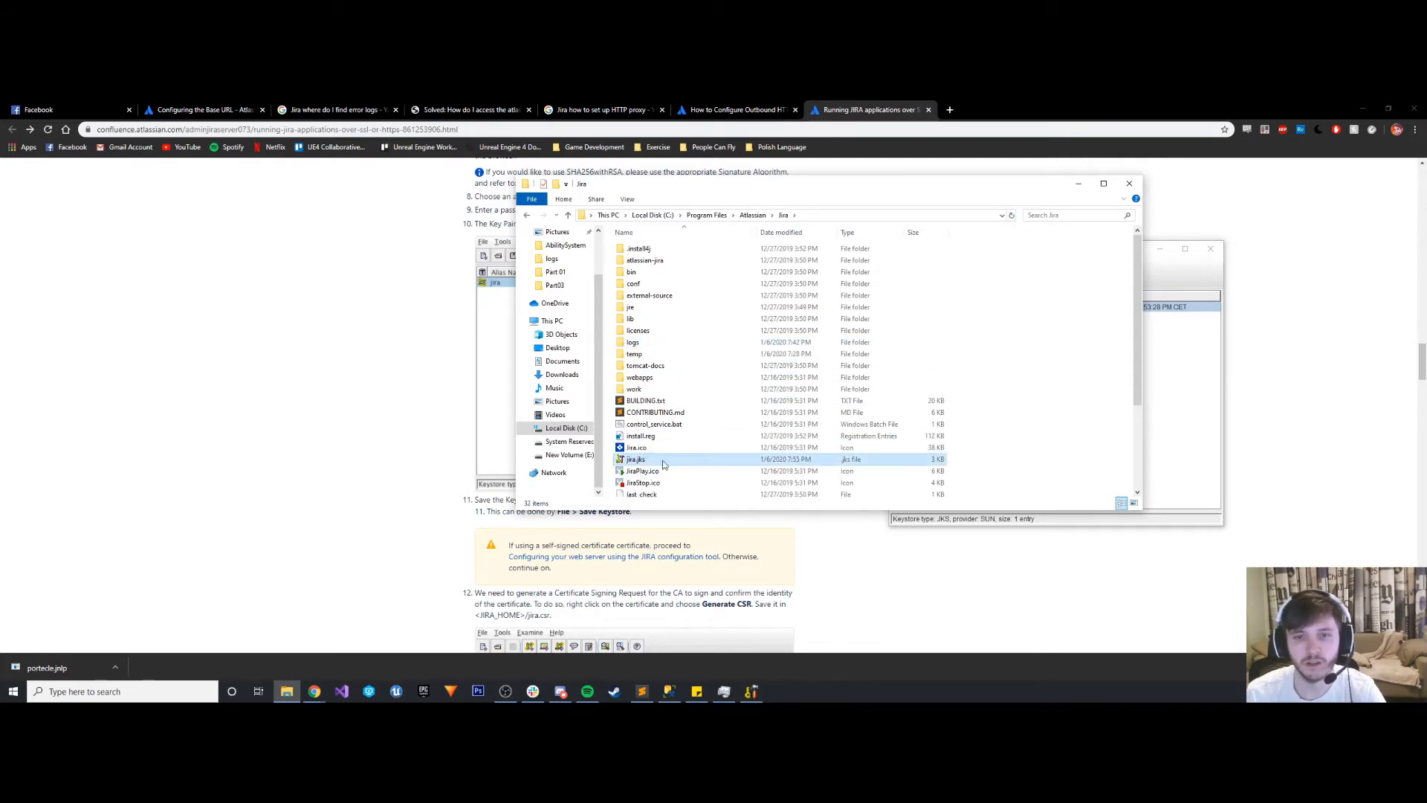
pyautogui.click(1078, 183)
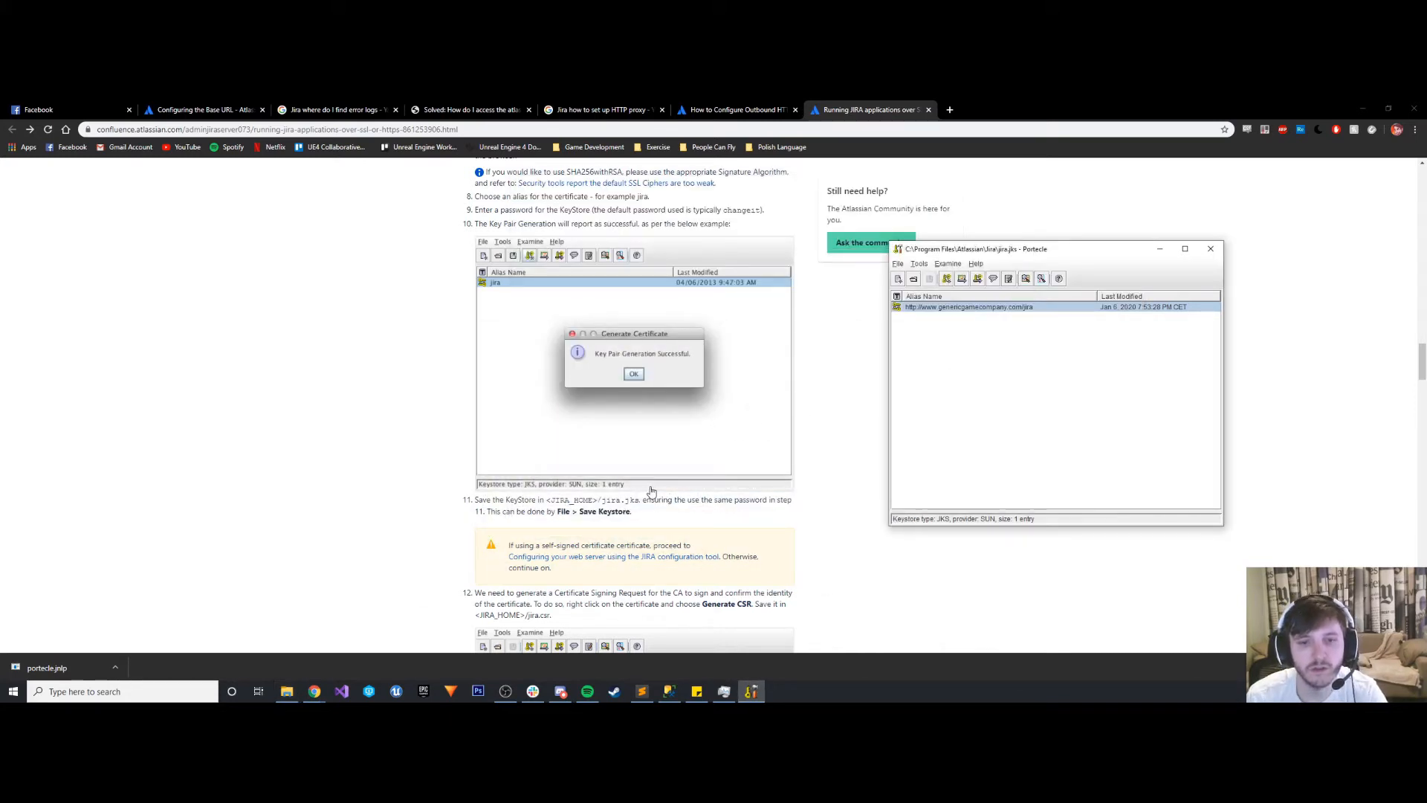
# - Review the guide's instructions from creating the keystore through generating the certificate signing request
pyautogui.scroll(-2, 651, 492)
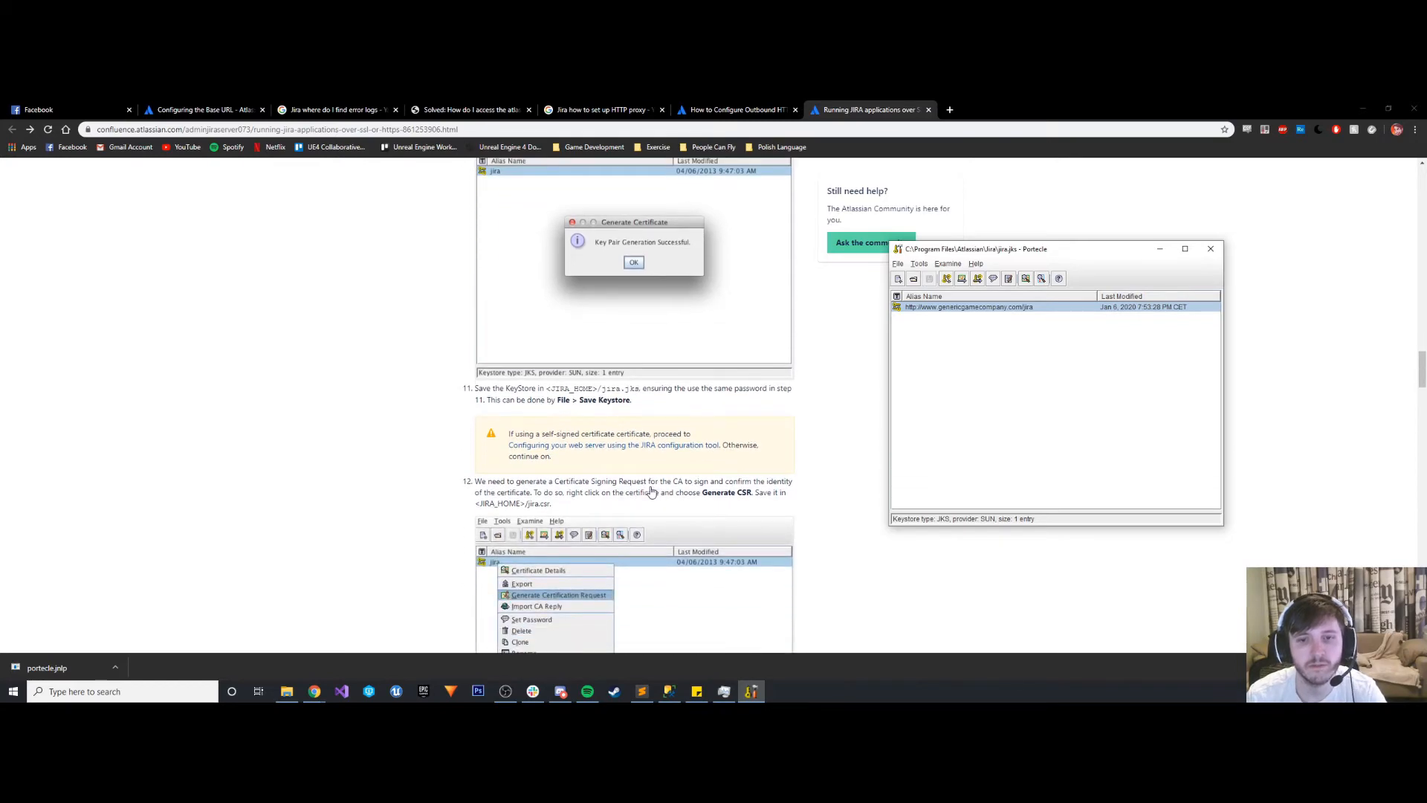
pyautogui.scroll(-4, 651, 492)
pyautogui.scroll(15, 654, 491)
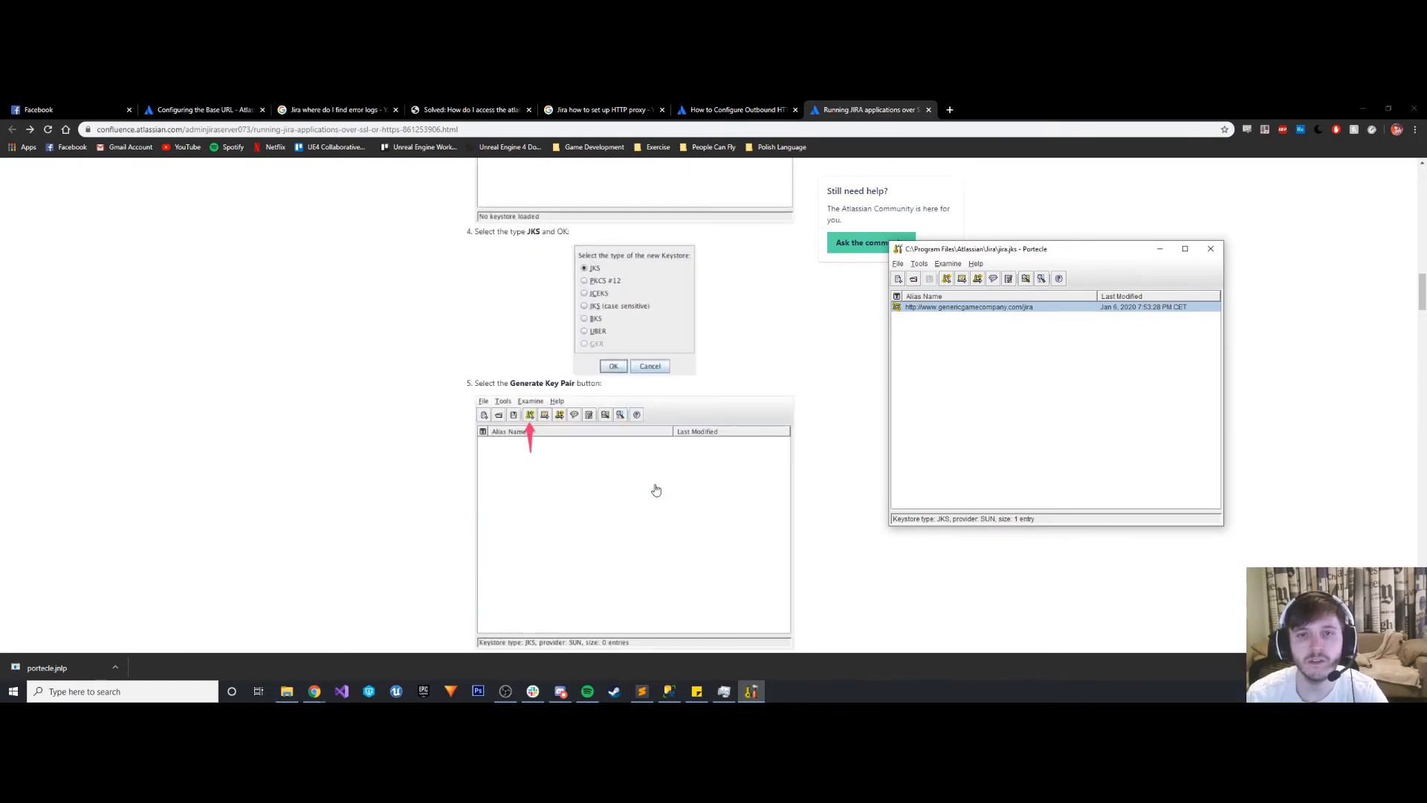
pyautogui.scroll(10, 655, 490)
pyautogui.scroll(-8, 658, 484)
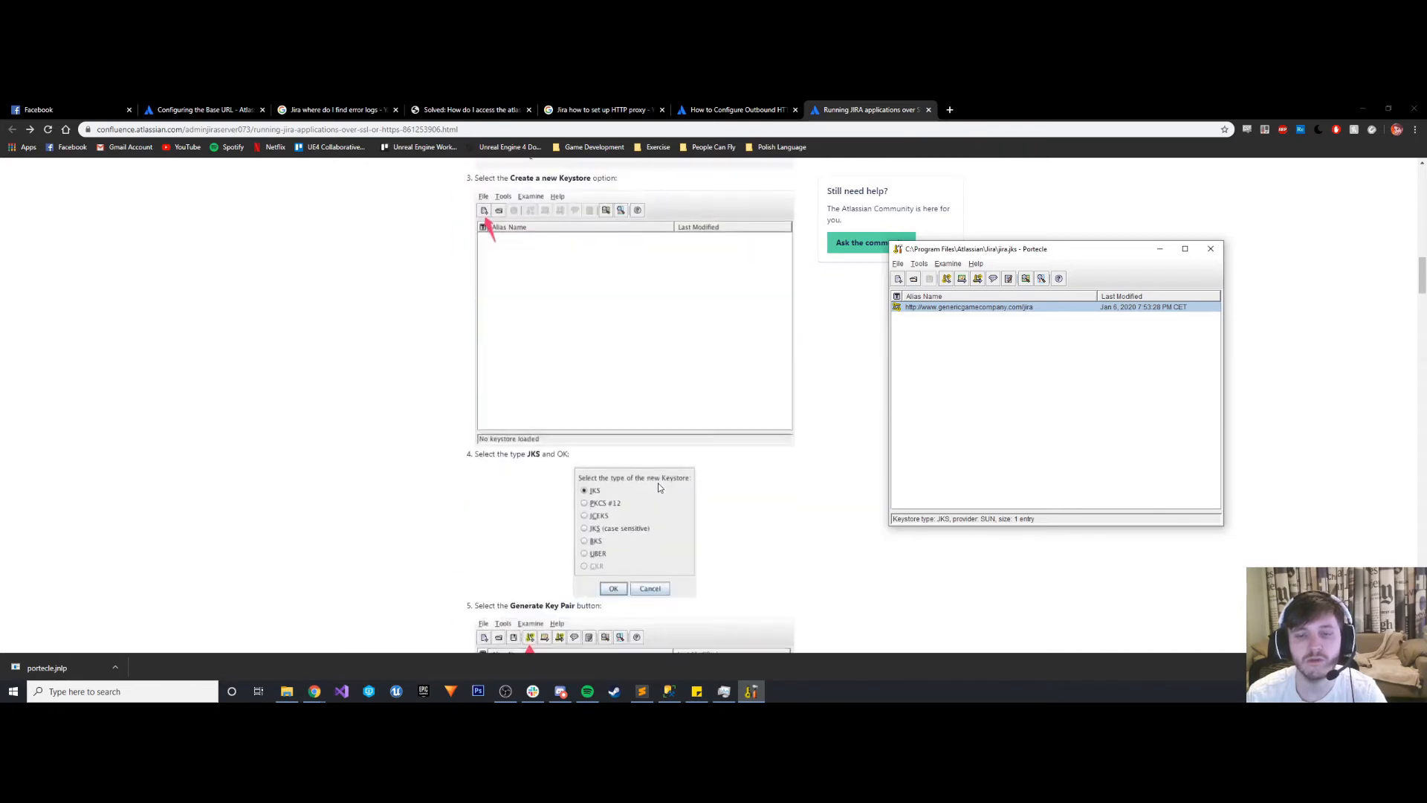
pyautogui.scroll(-15, 658, 487)
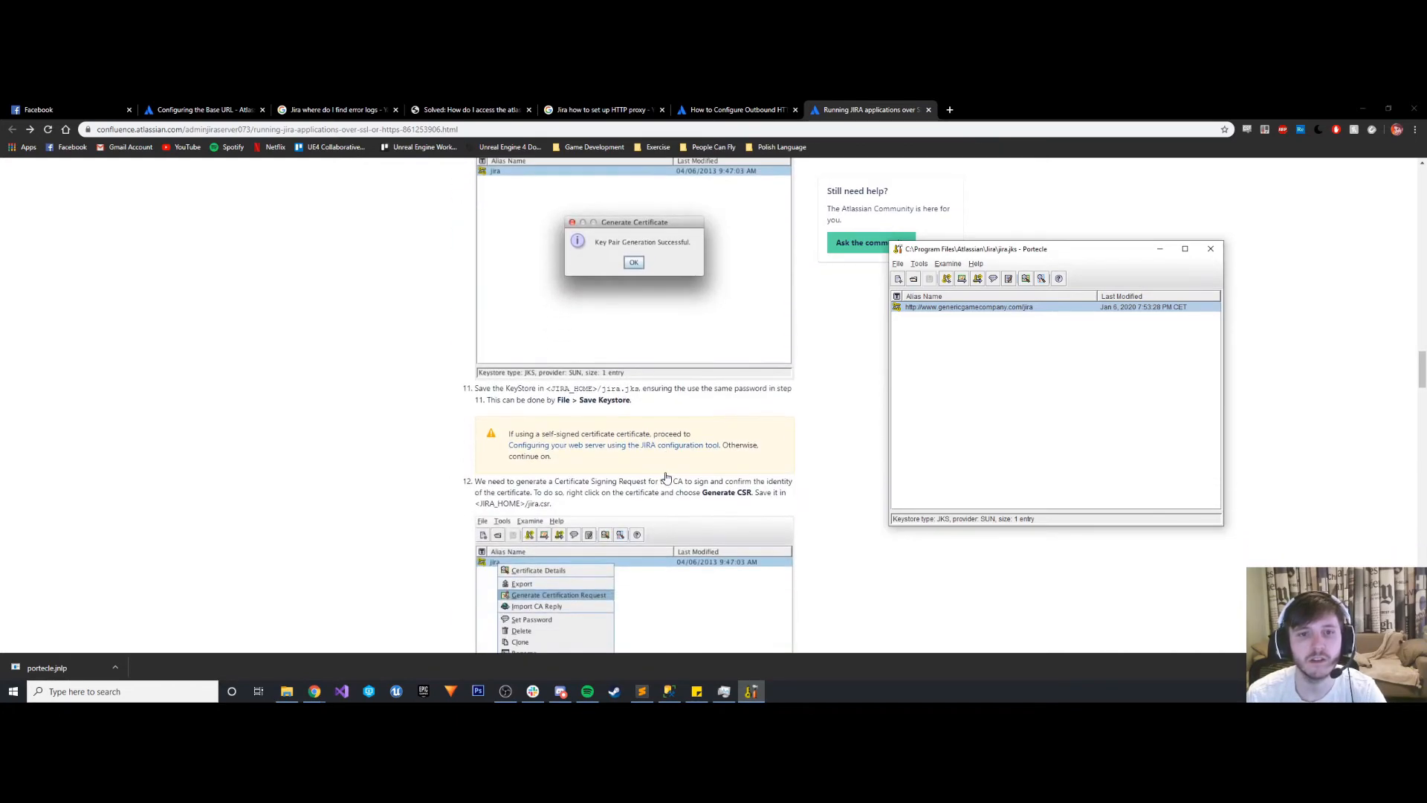
pyautogui.scroll(-1, 667, 477)
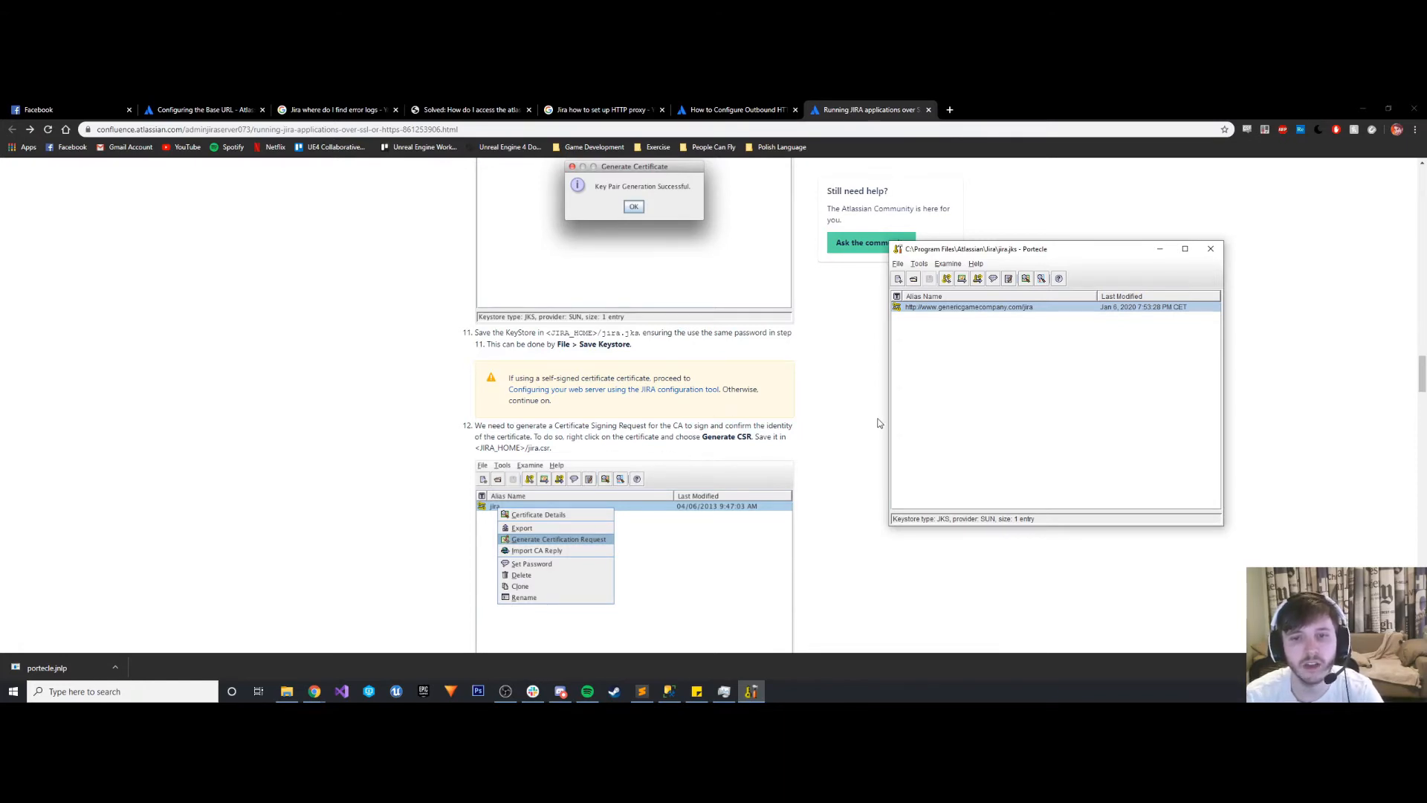
# - Generate a certification request for the genericgamecompany key pair as jira.csr in the Jira folder and check the file in File Explorer
pyautogui.rightClick(956, 307)
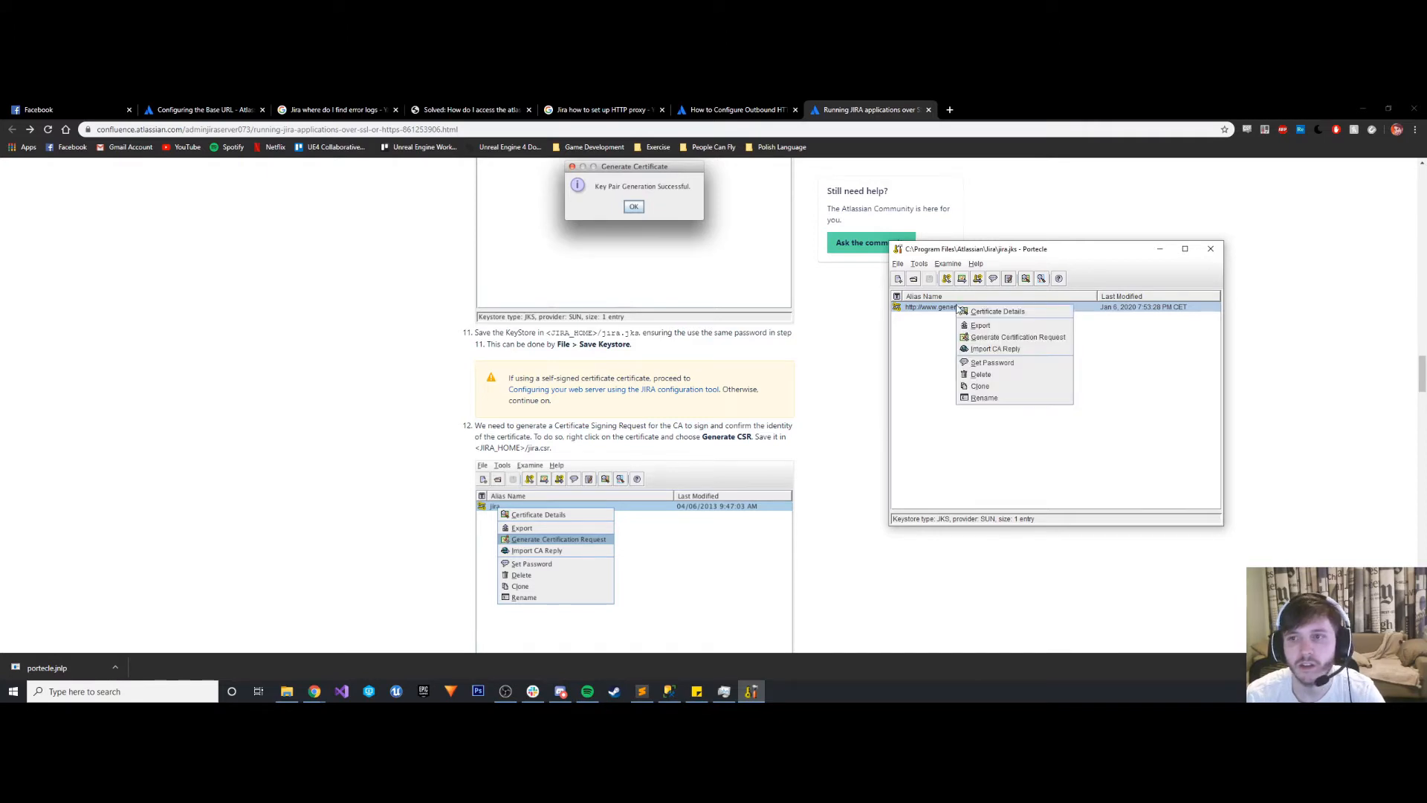
pyautogui.click(986, 339)
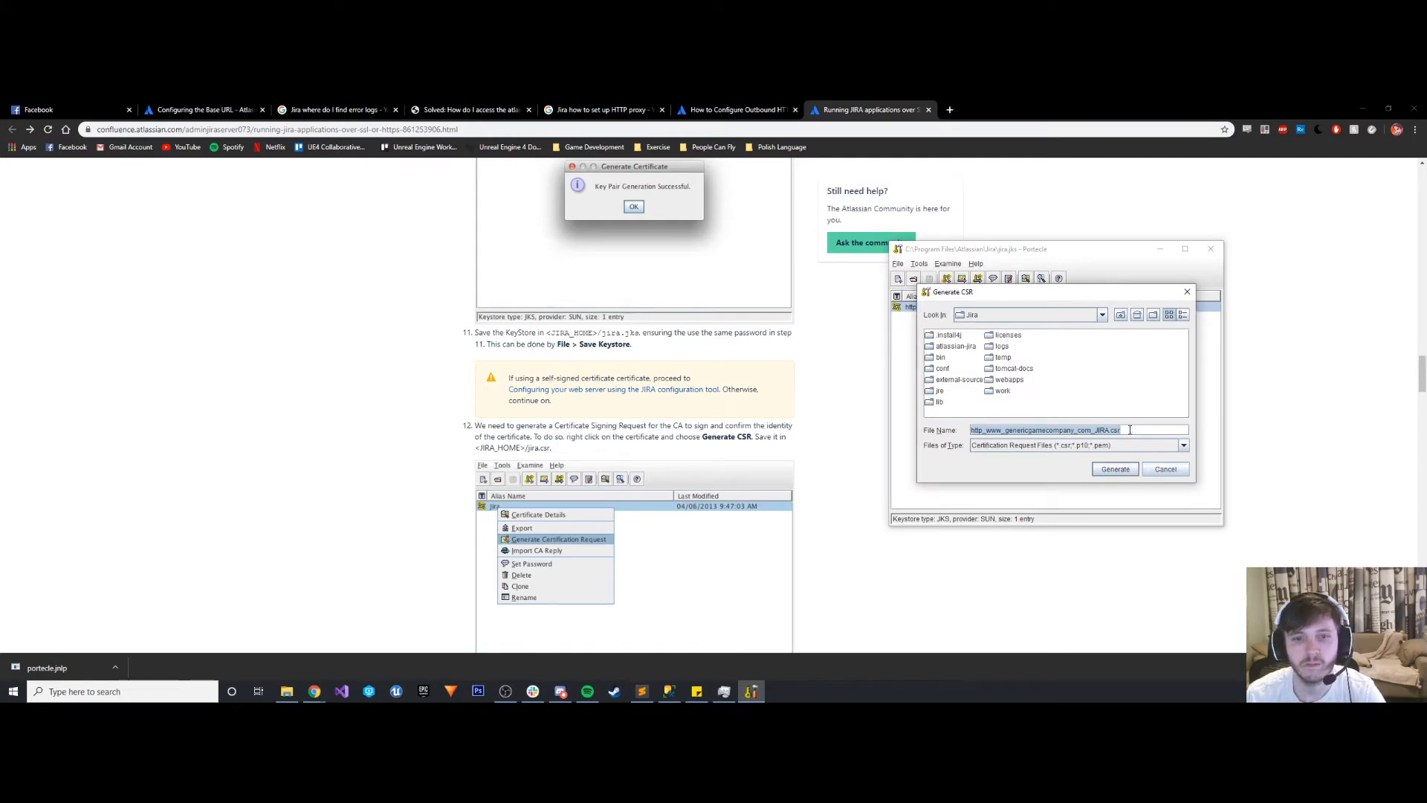
pyautogui.write('jira')
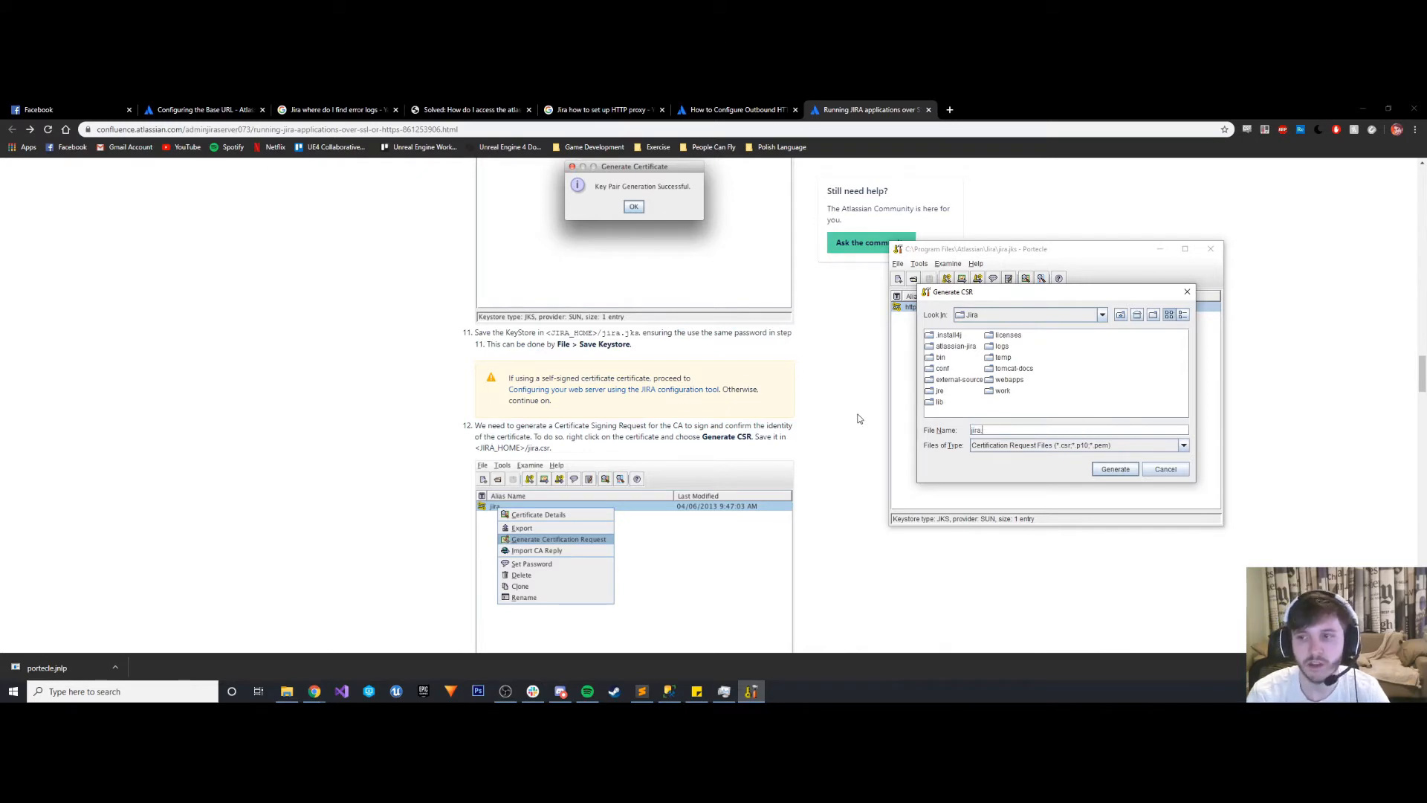
pyautogui.click(1124, 468)
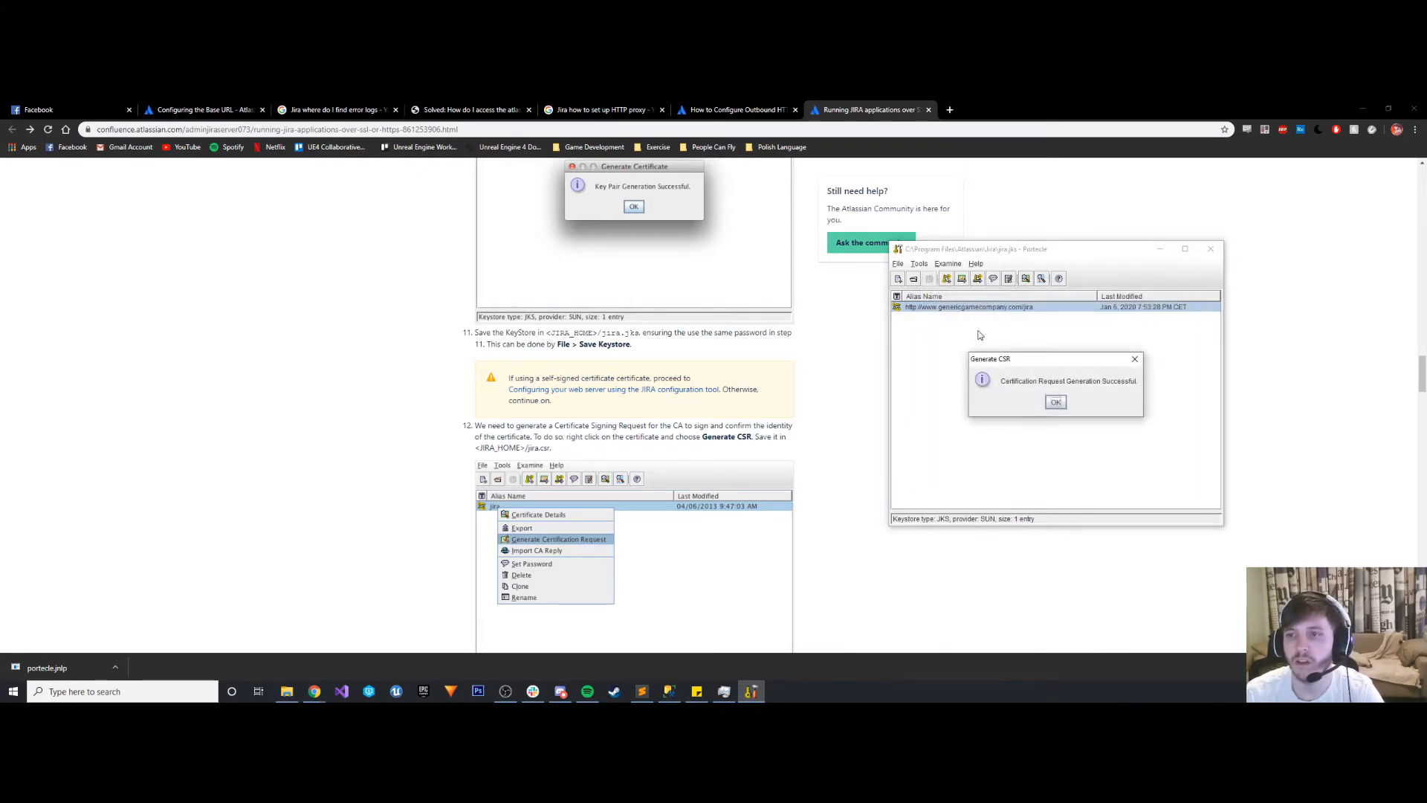
pyautogui.click(1056, 402)
pyautogui.click(287, 691)
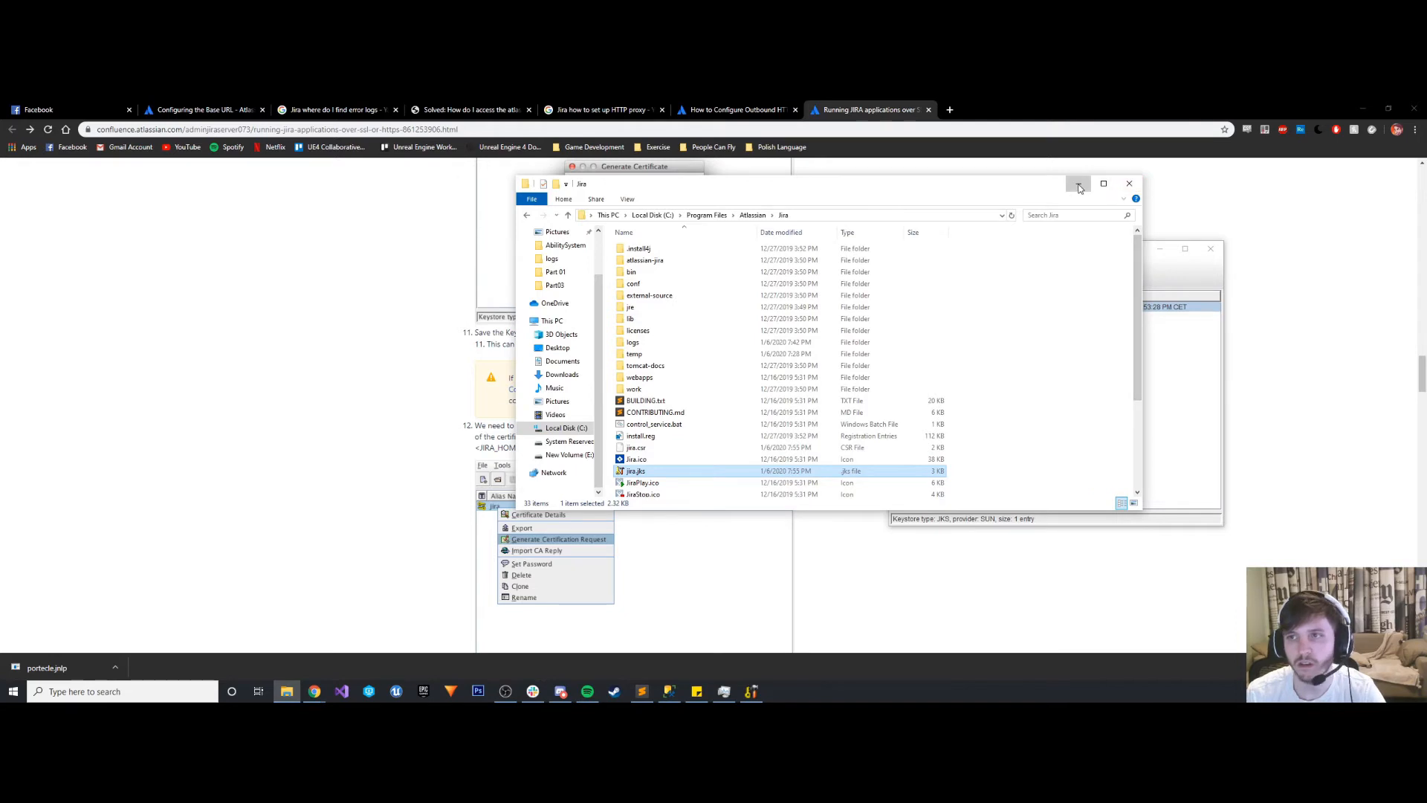
pyautogui.click(1129, 183)
# - Follow the guide's self-signed certificate link to the web server configuration section, read it, and close the Facebook page
pyautogui.scroll(-4, 531, 467)
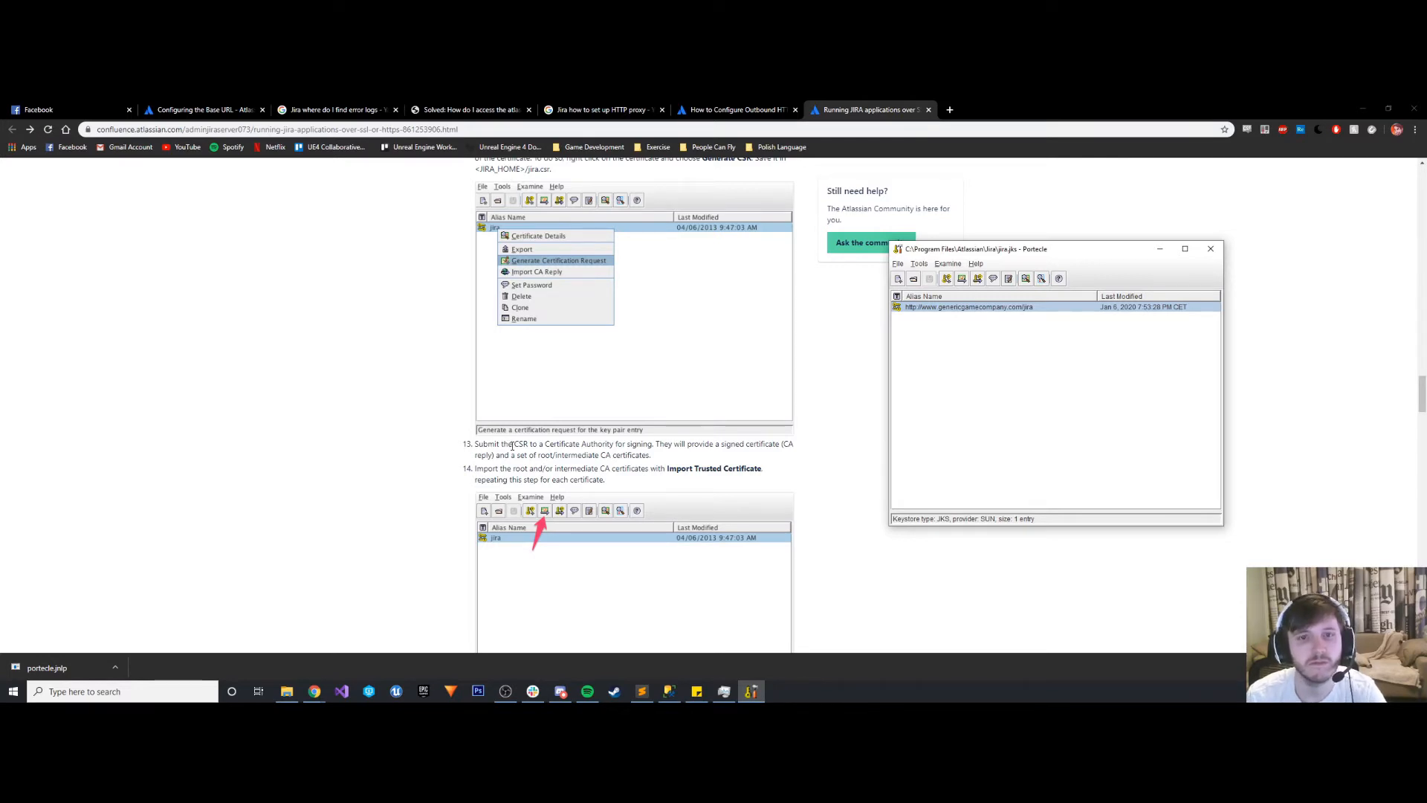
pyautogui.scroll(15, 513, 446)
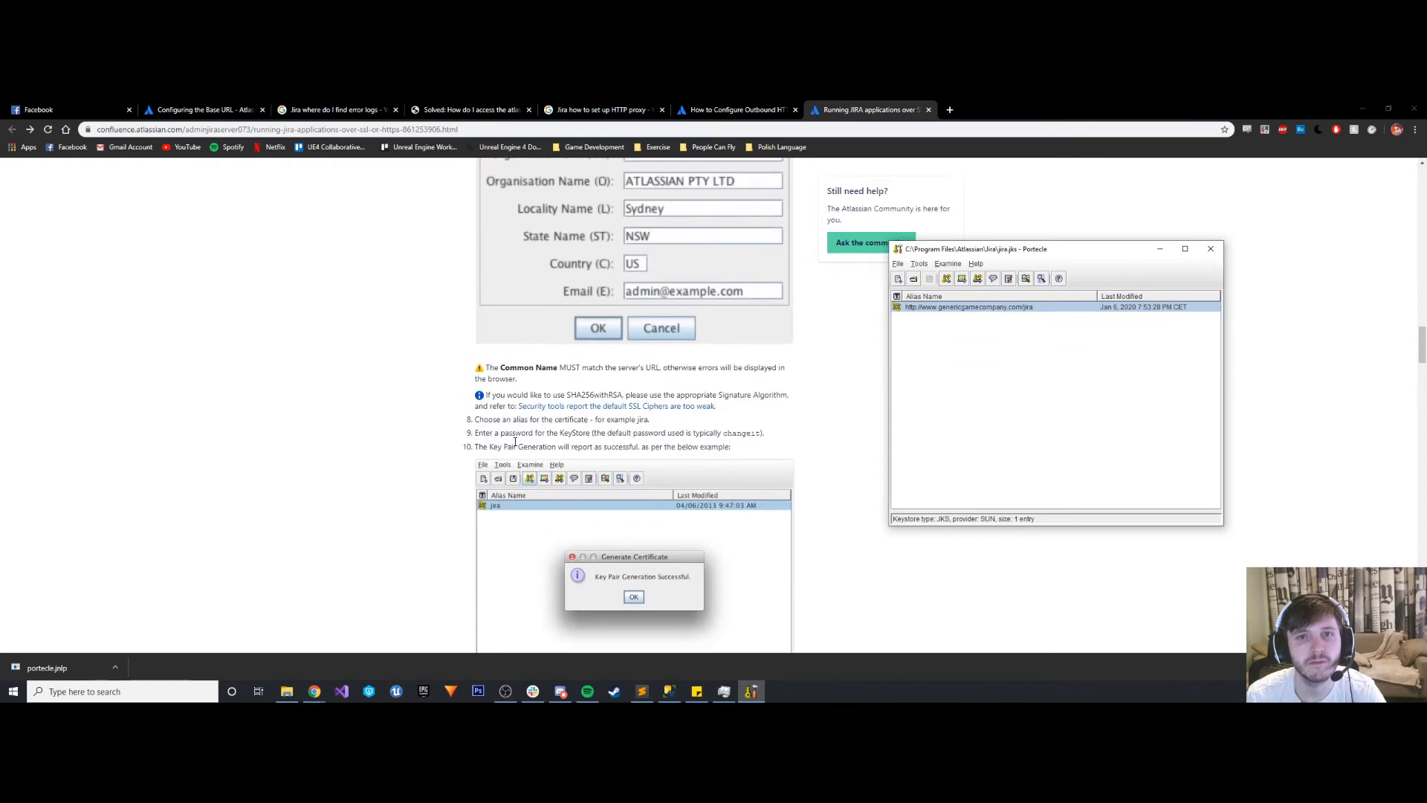
pyautogui.scroll(-8, 517, 448)
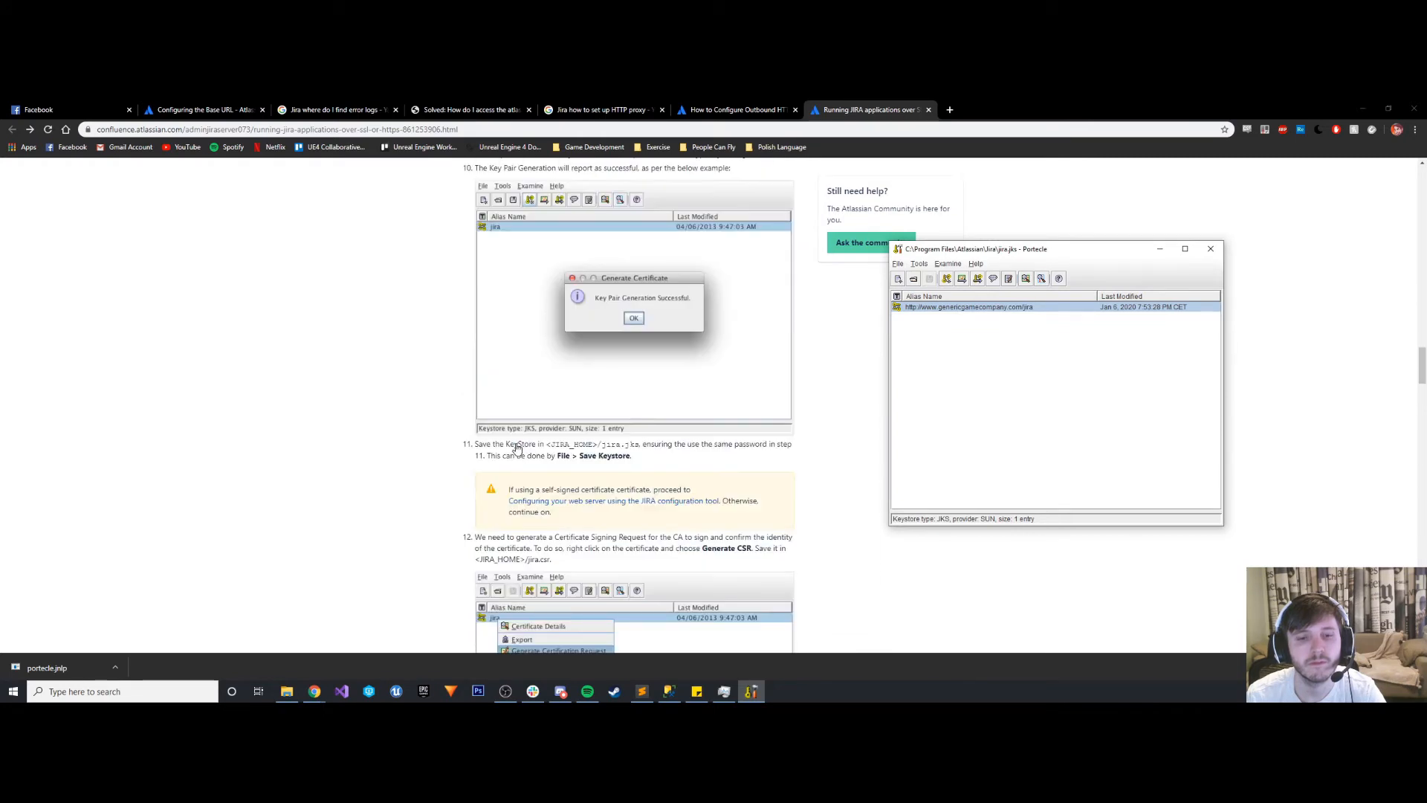
pyautogui.click(525, 506)
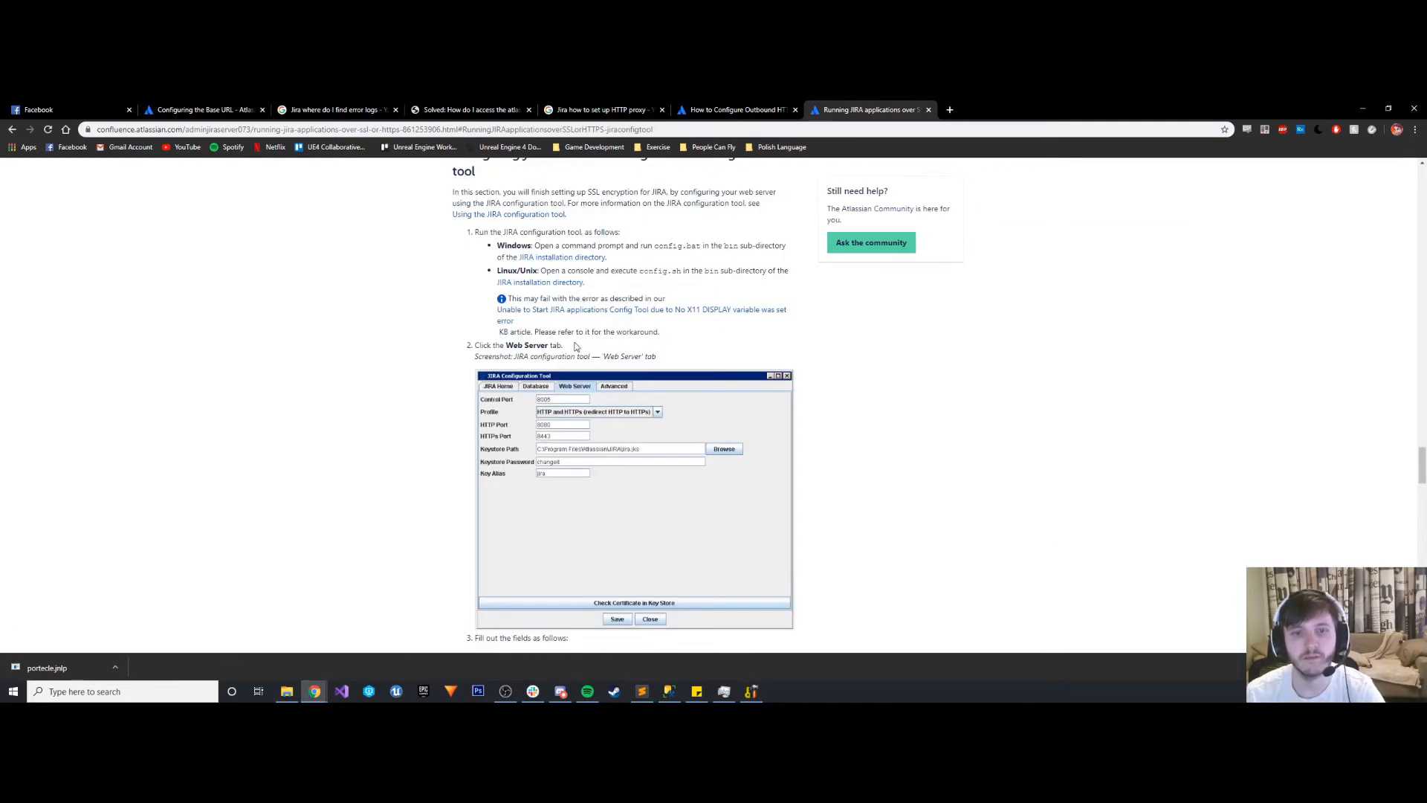
pyautogui.scroll(2, 483, 335)
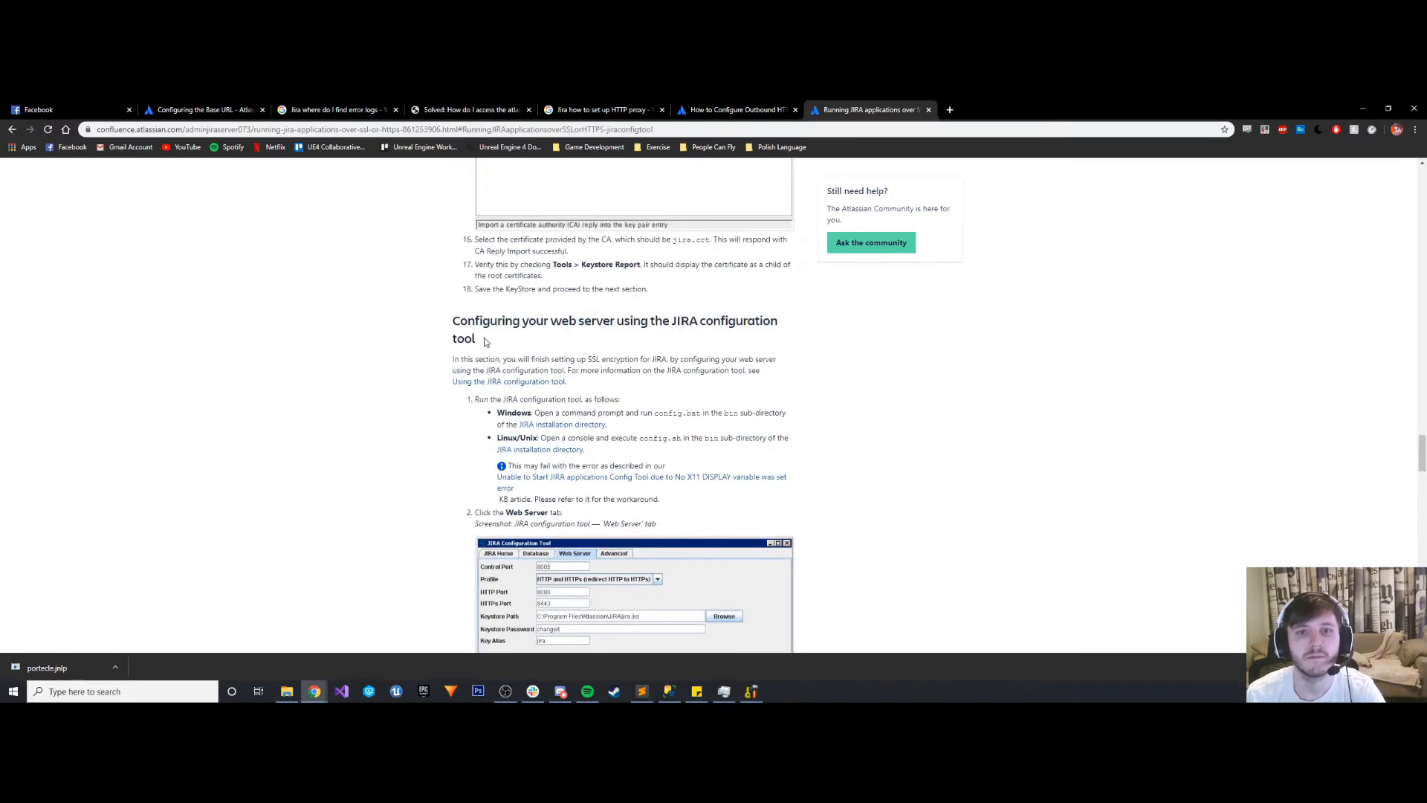
pyautogui.scroll(-1, 484, 341)
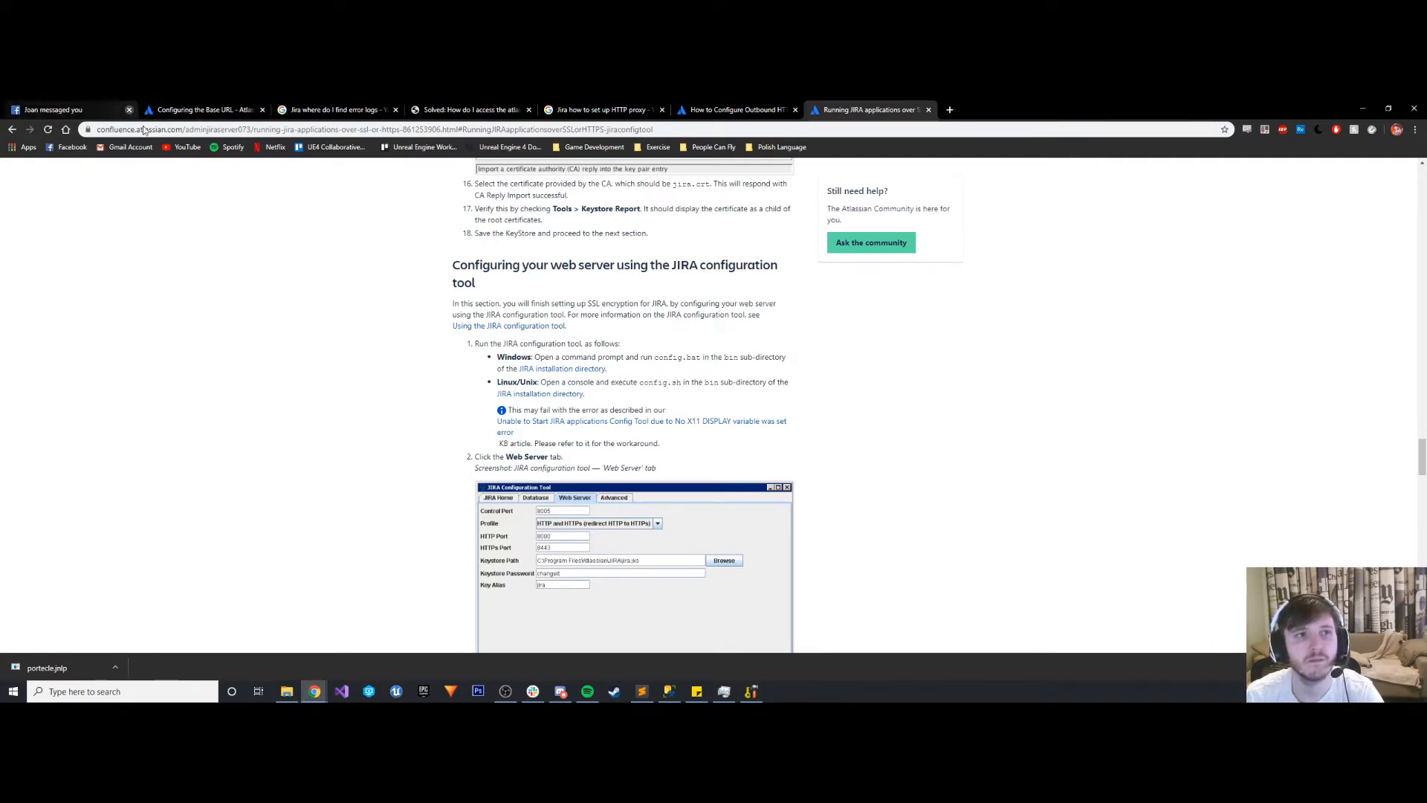
pyautogui.click(129, 109)
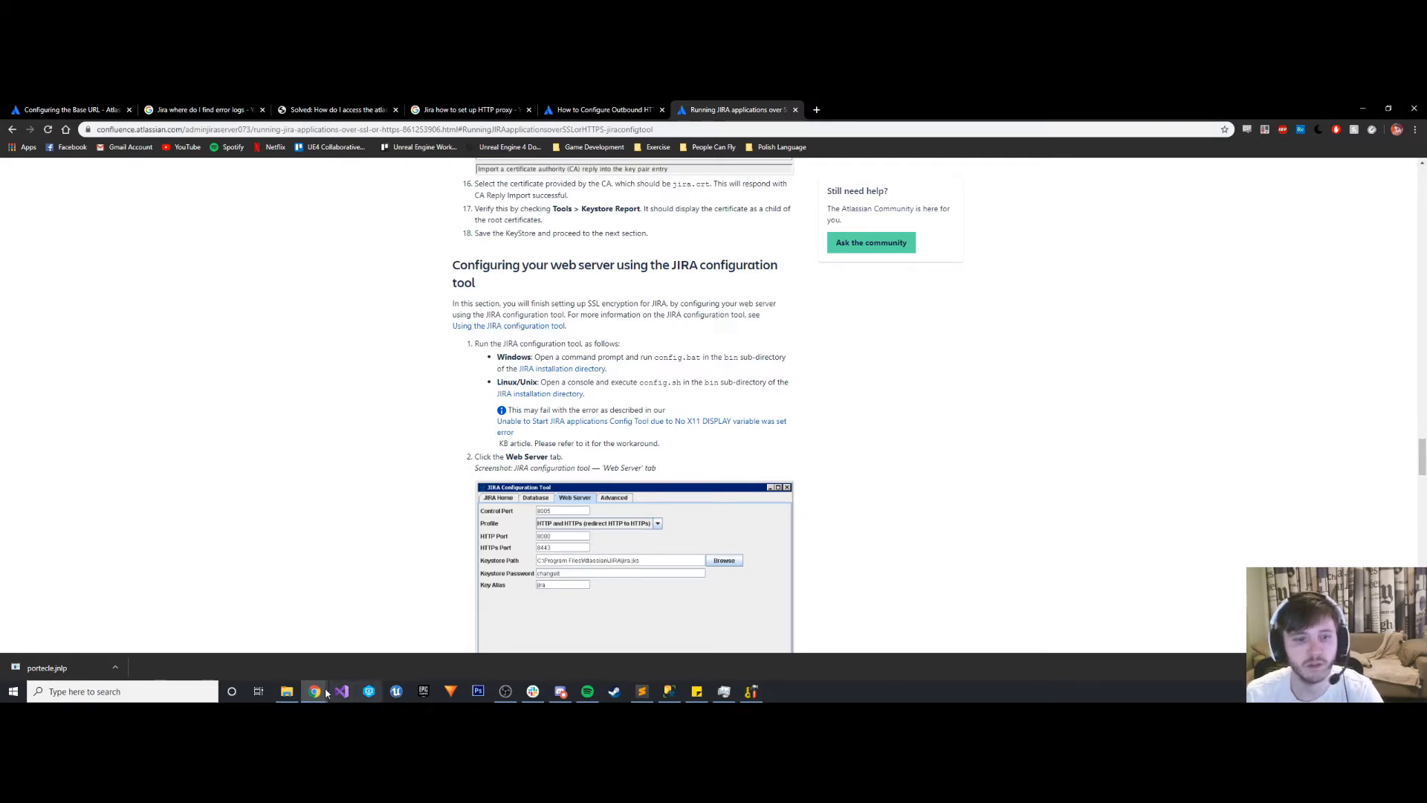
# - Open the bin subfolder of the Jira folder in File Explorer and start a command prompt there
pyautogui.click(286, 692)
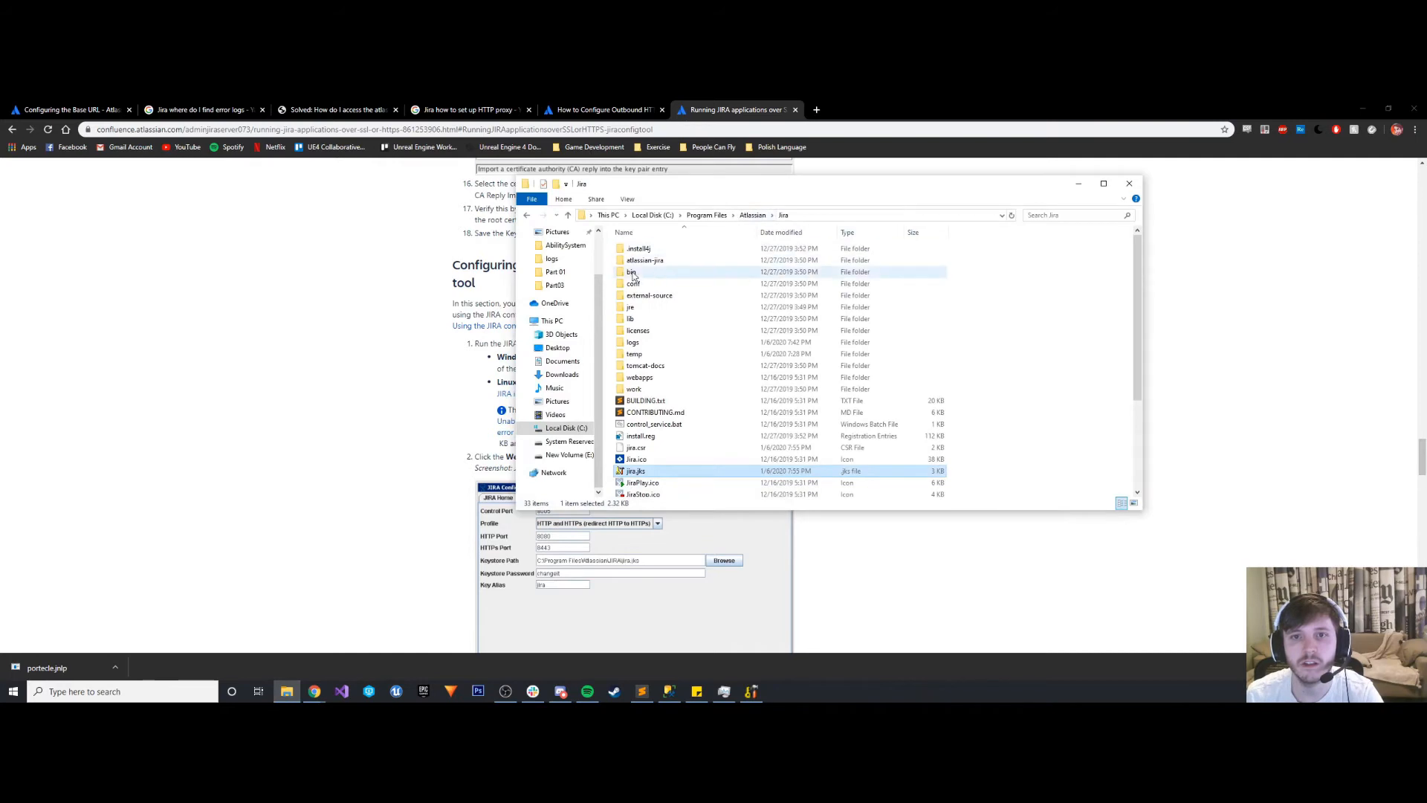
pyautogui.doubleClick(631, 271)
pyautogui.moveTo(840, 185); pyautogui.dragTo(1172, 196)
pyautogui.click(1169, 227)
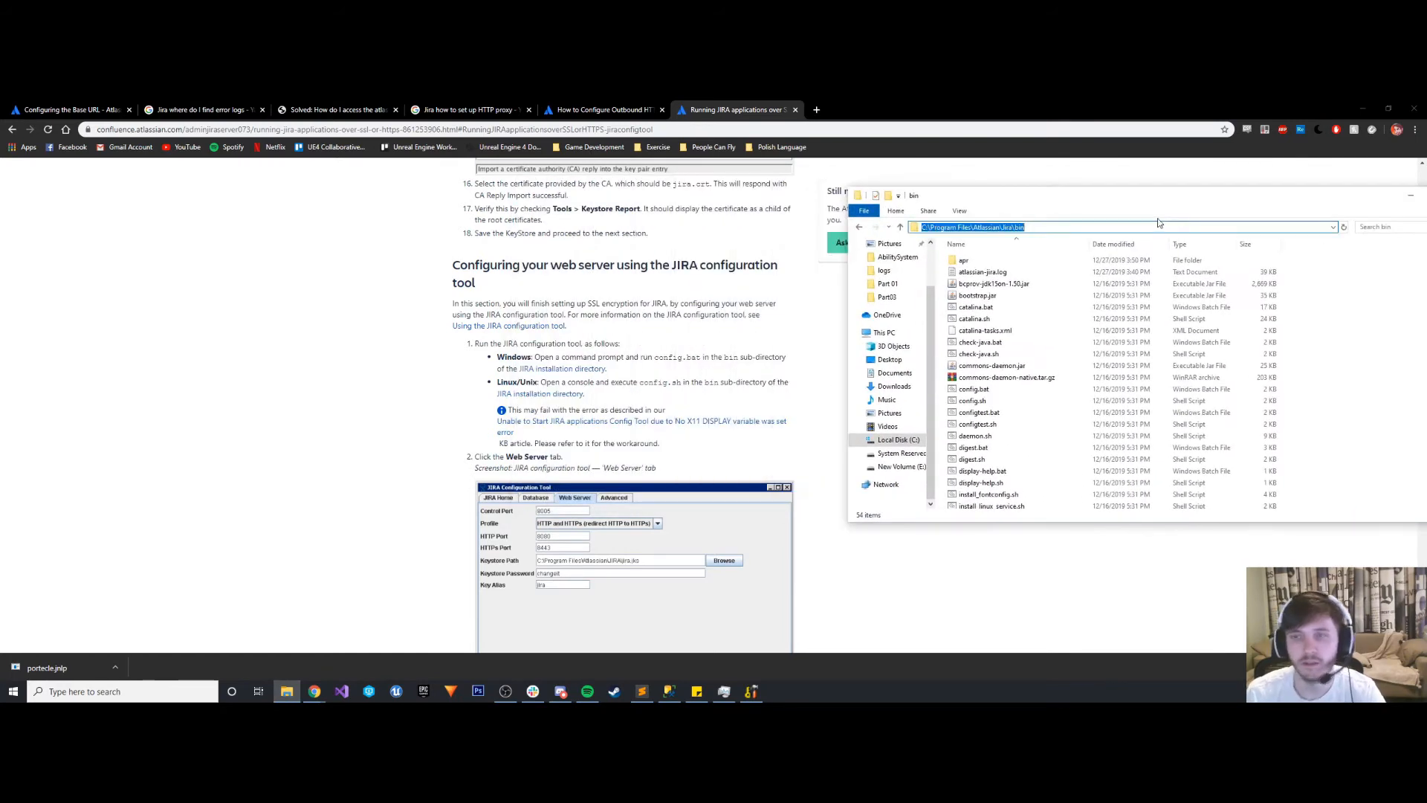
pyautogui.write('cmd')
pyautogui.press('Return')
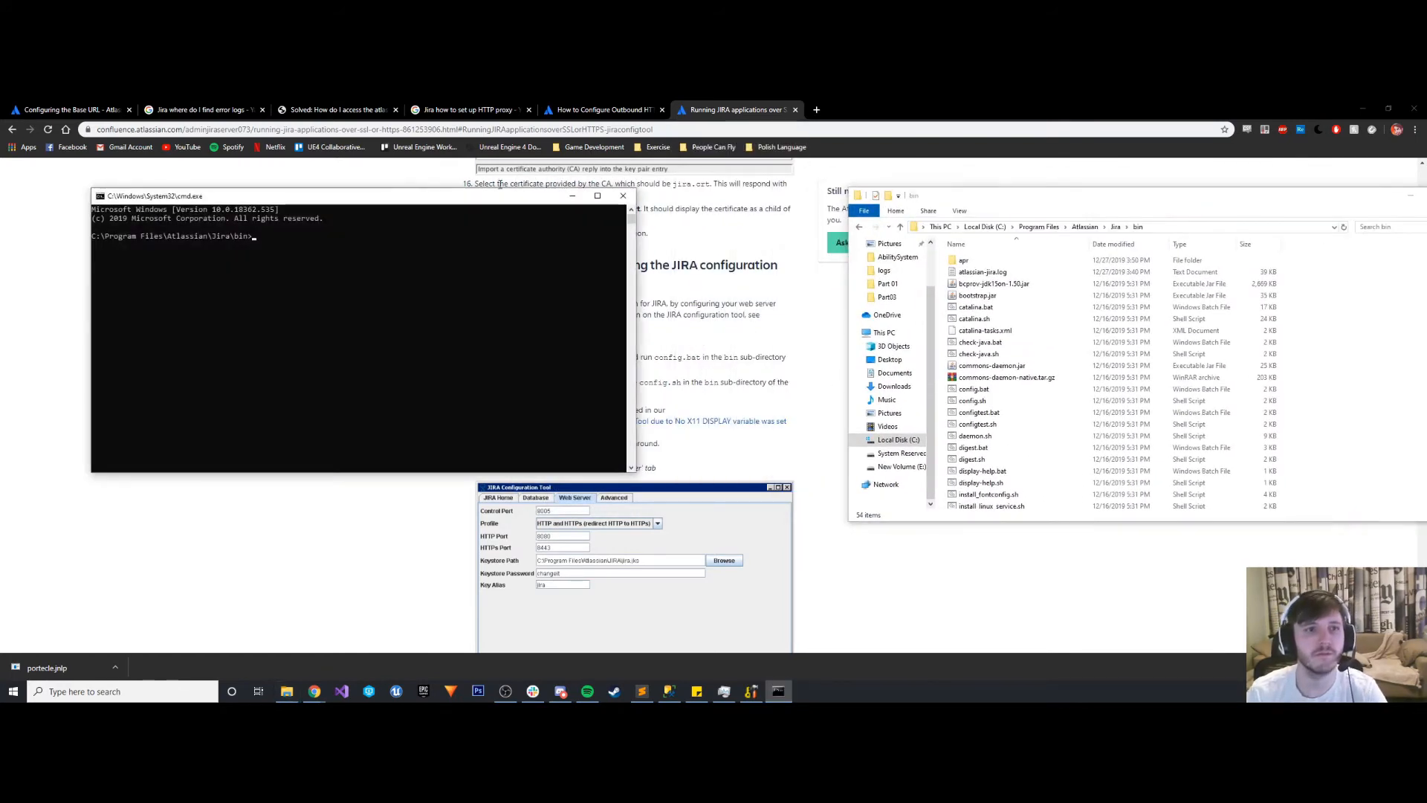
# - Run config.bat to launch the JIRA Configuration Tool and place its window beside the guide
pyautogui.moveTo(372, 194); pyautogui.dragTo(1125, 185)
pyautogui.write('c')
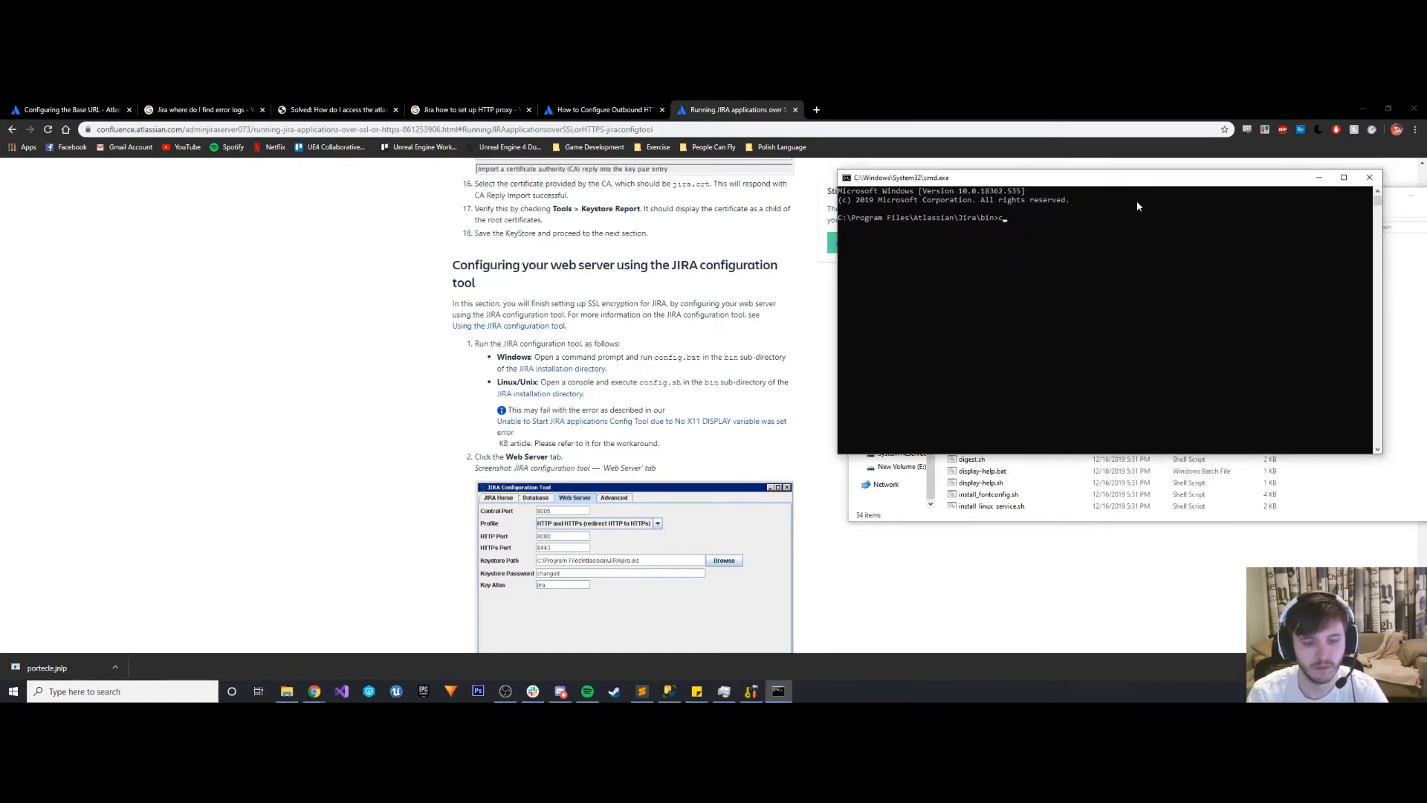
pyautogui.write('onfig')
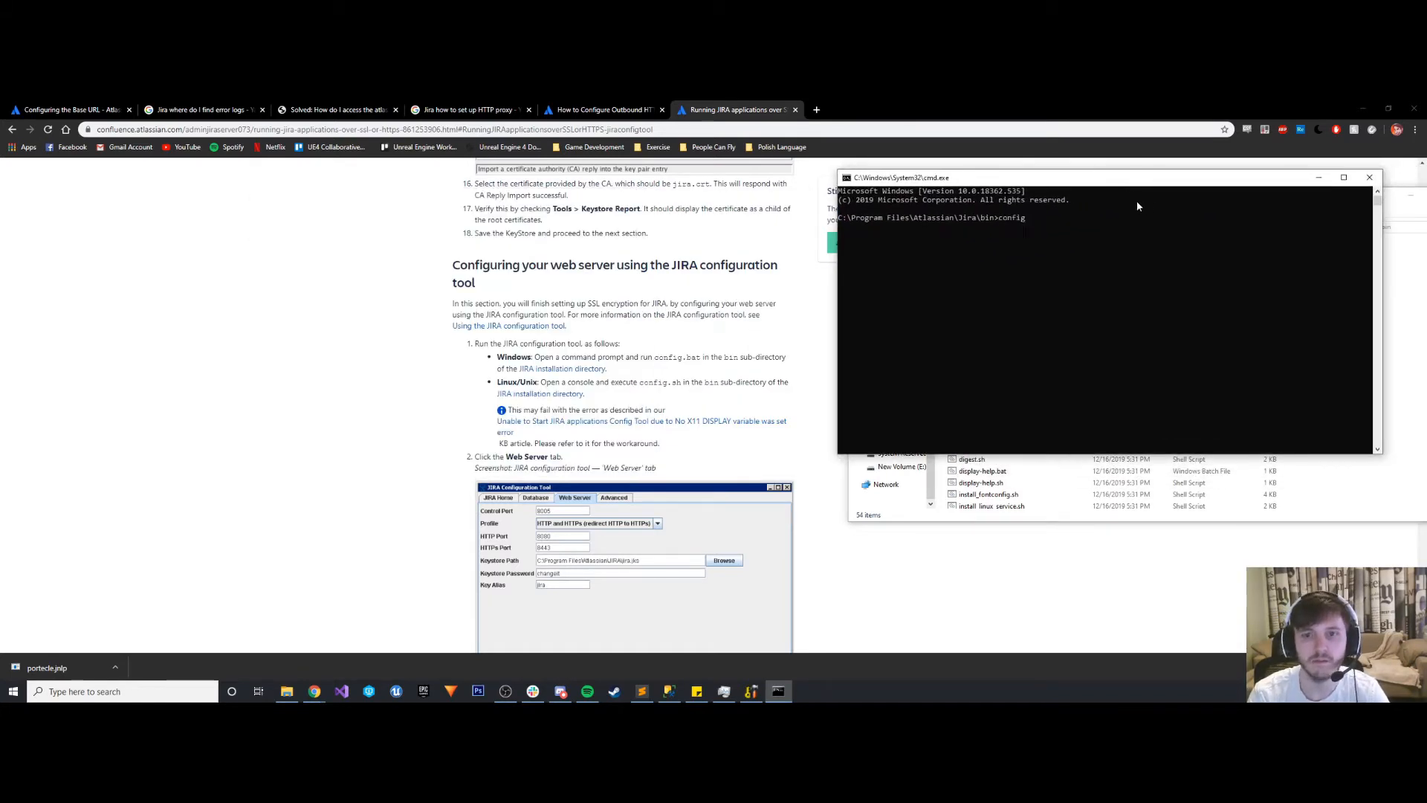
pyautogui.write('.bat')
pyautogui.press('Return')
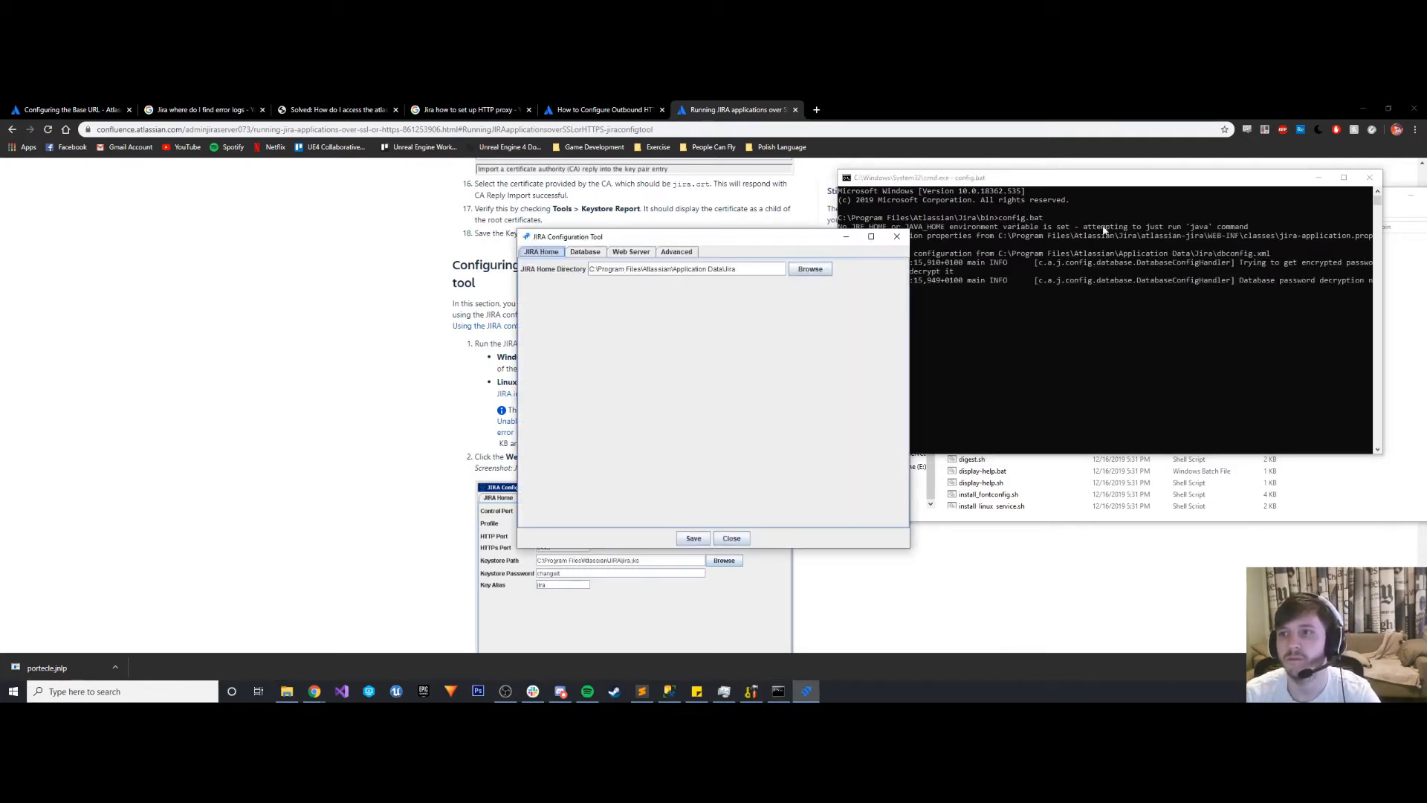
pyautogui.moveTo(703, 244); pyautogui.dragTo(1041, 207)
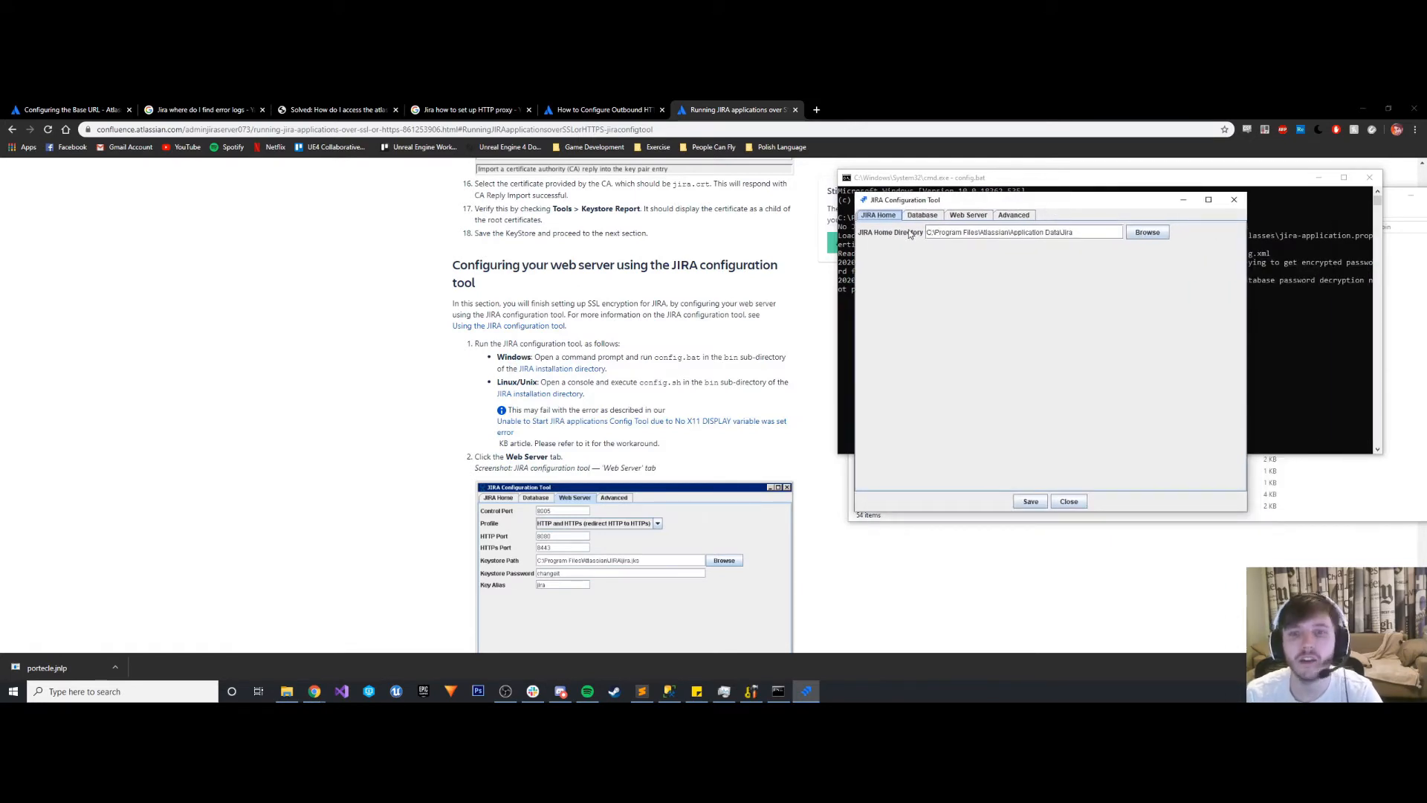
# - Open the Web Server settings and compare the profile options with the guide's field descriptions
pyautogui.click(960, 217)
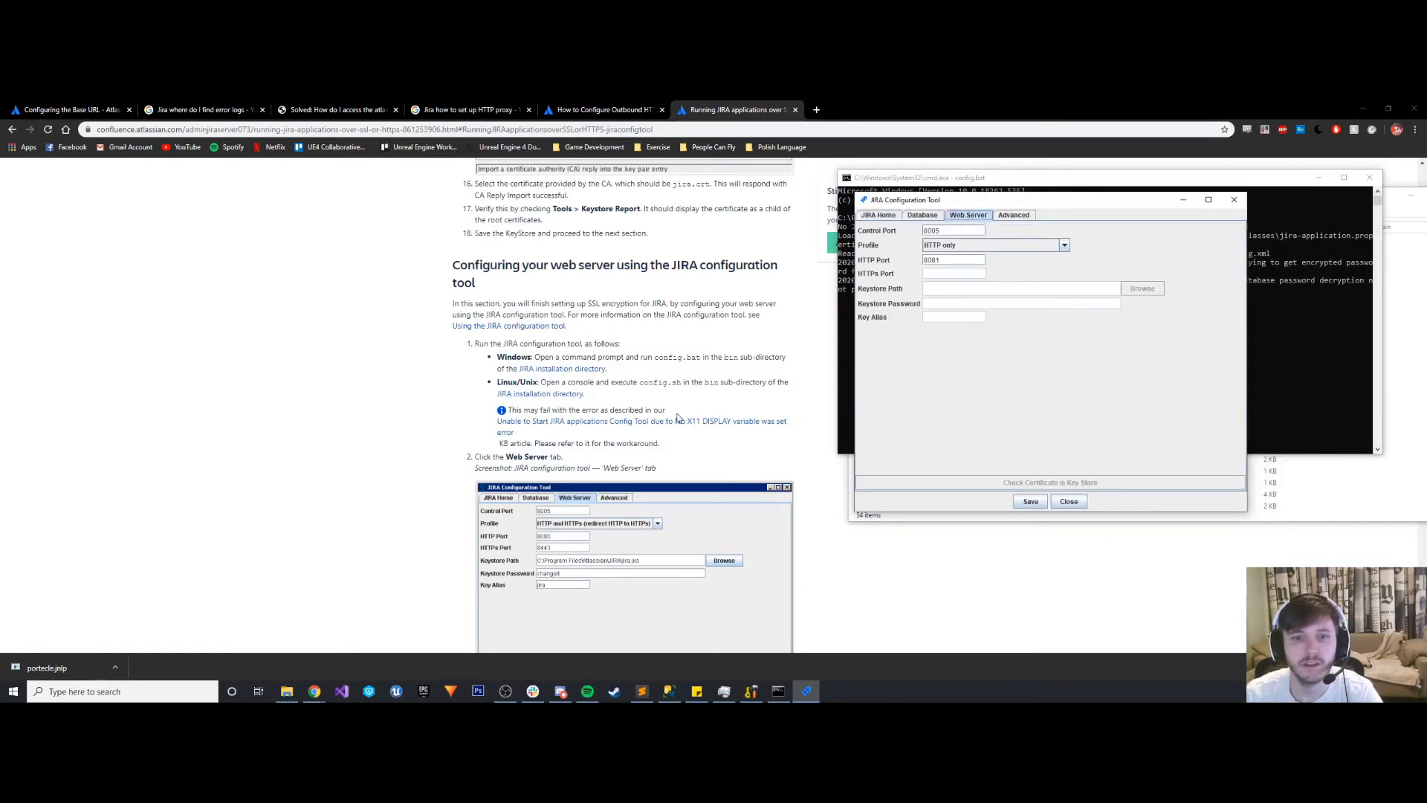
pyautogui.scroll(-3, 676, 408)
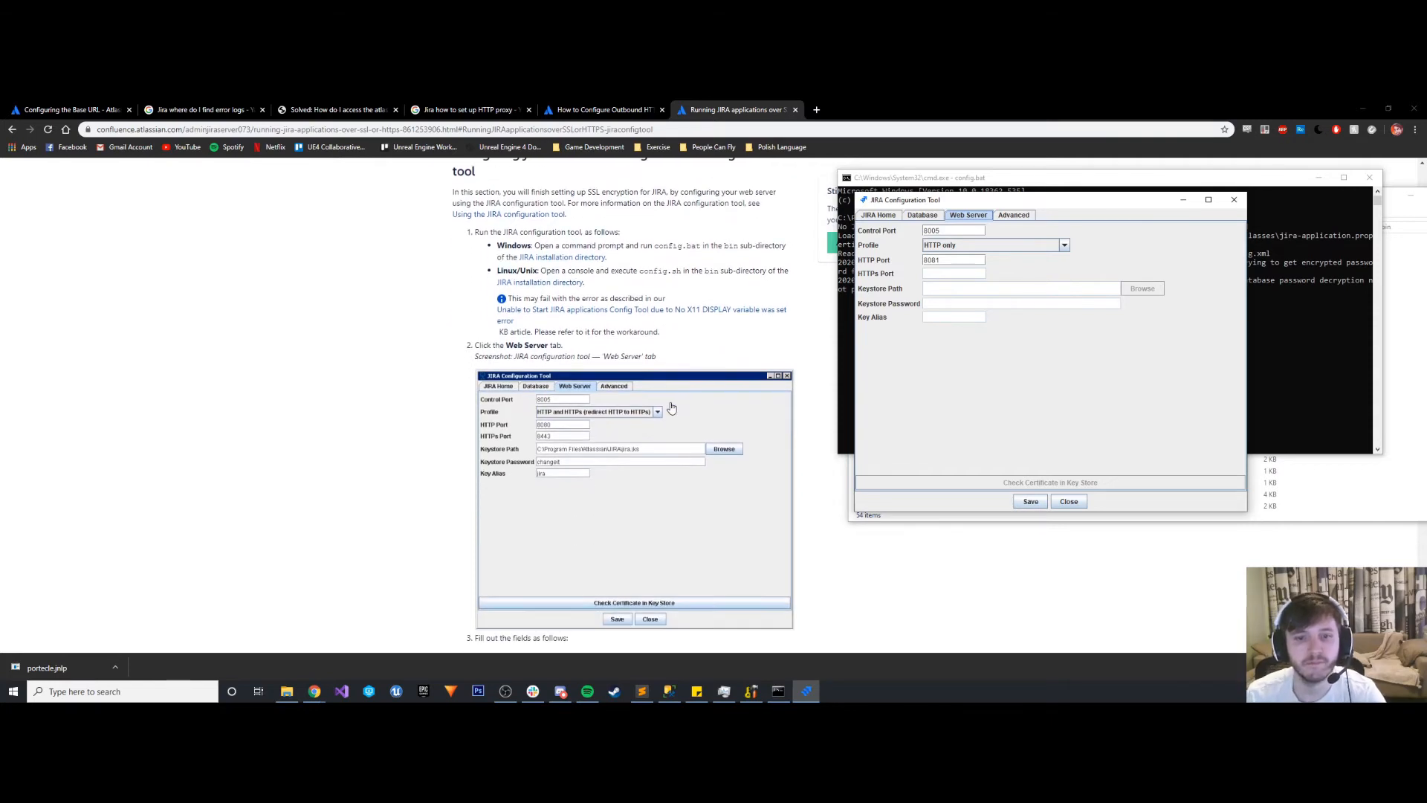
pyautogui.scroll(-3, 673, 408)
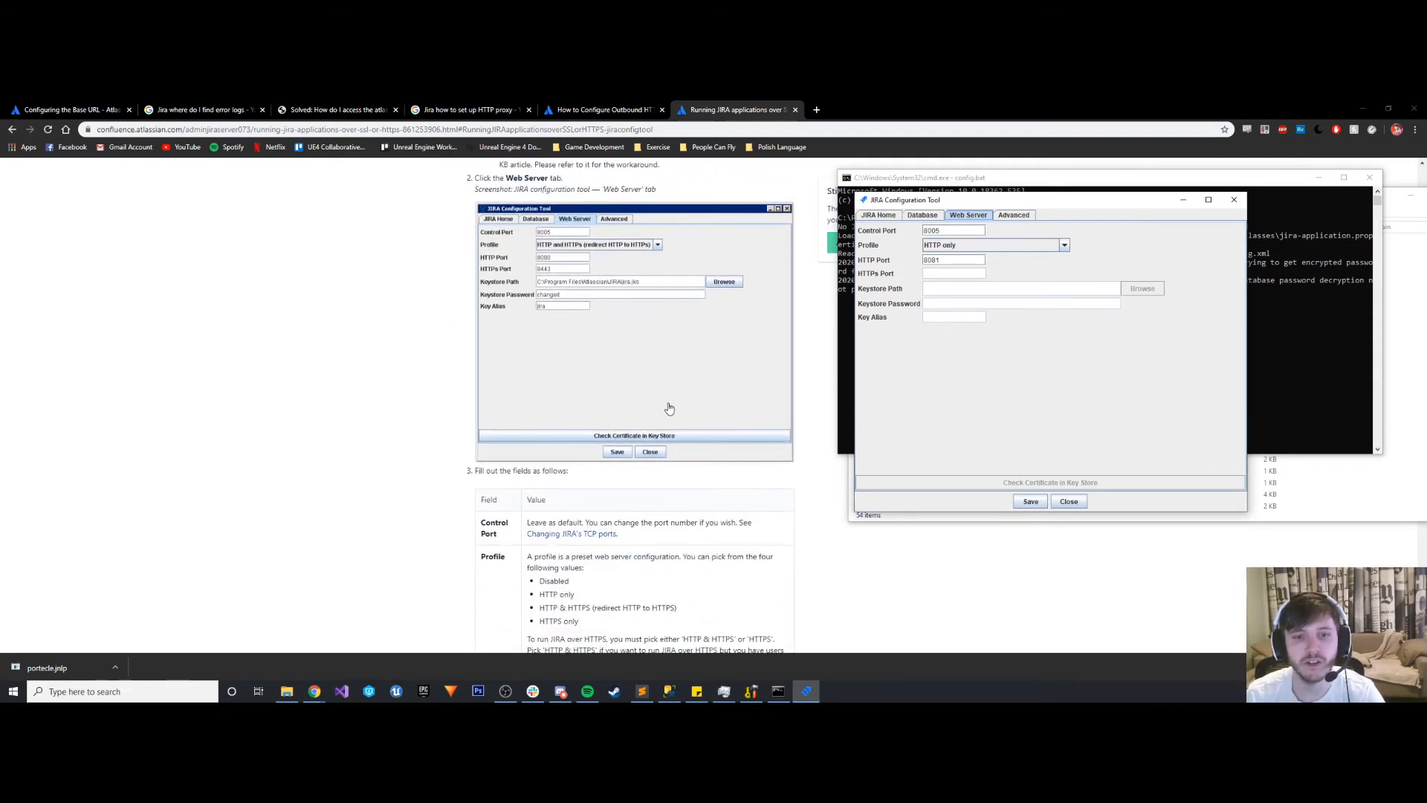
pyautogui.scroll(-2, 669, 408)
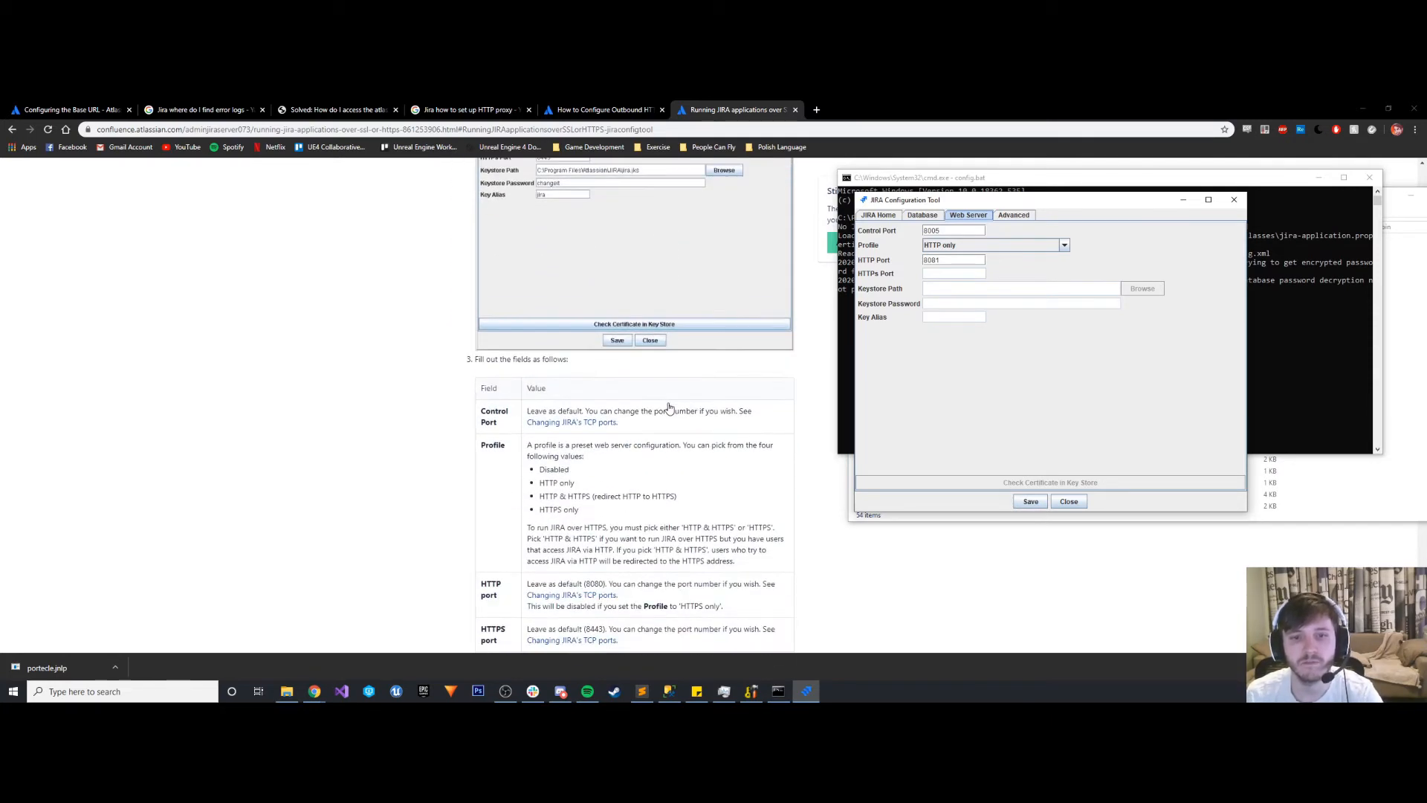
pyautogui.click(950, 248)
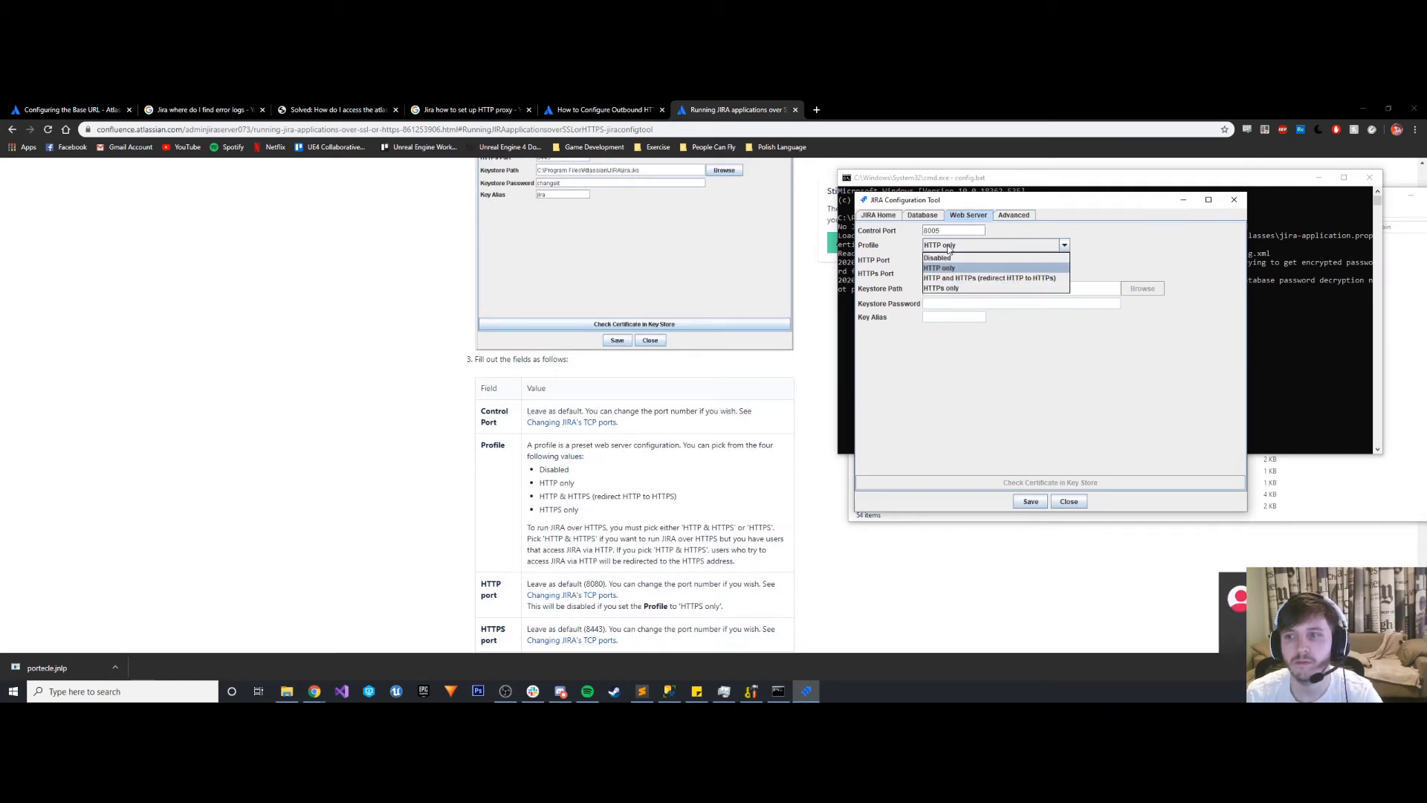
pyautogui.click(949, 249)
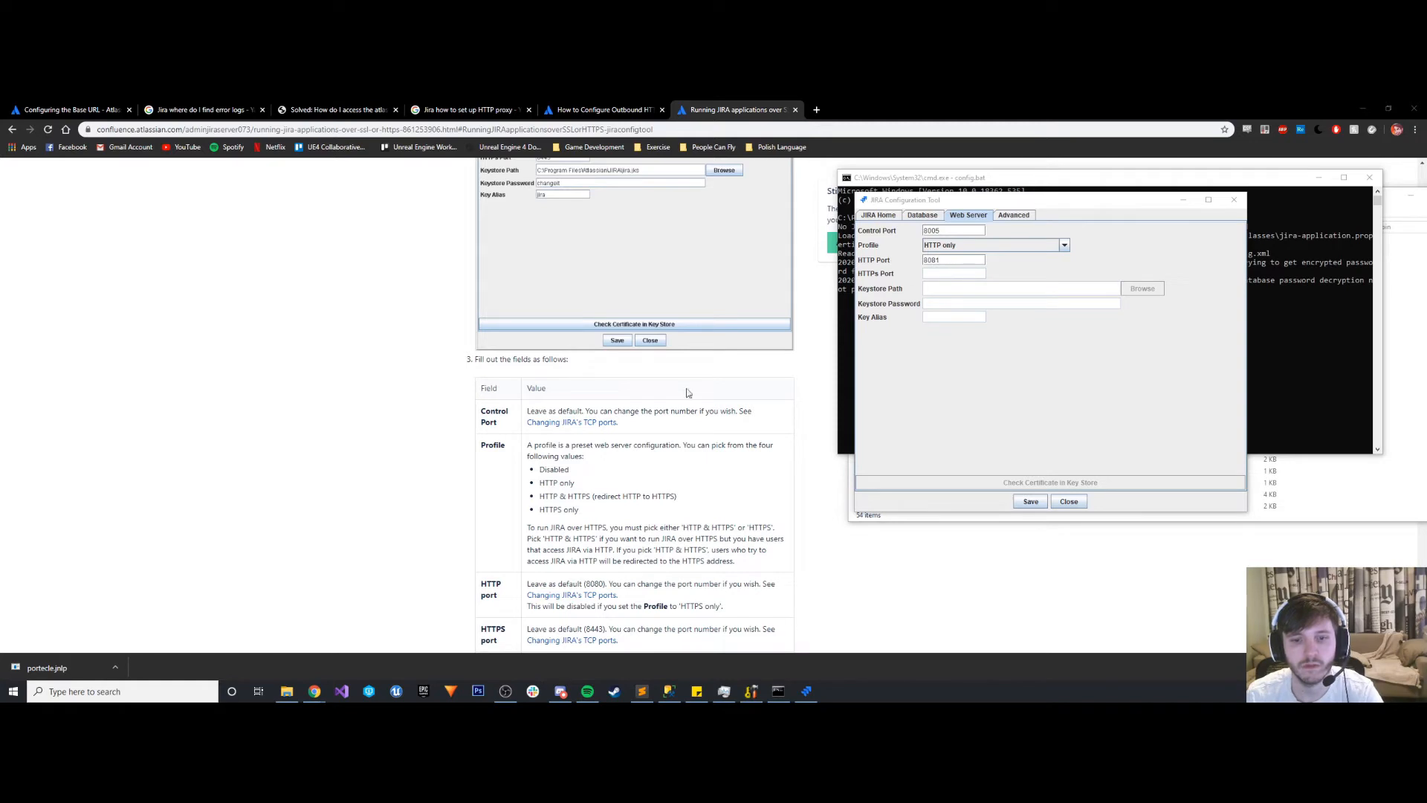
pyautogui.scroll(-1, 603, 437)
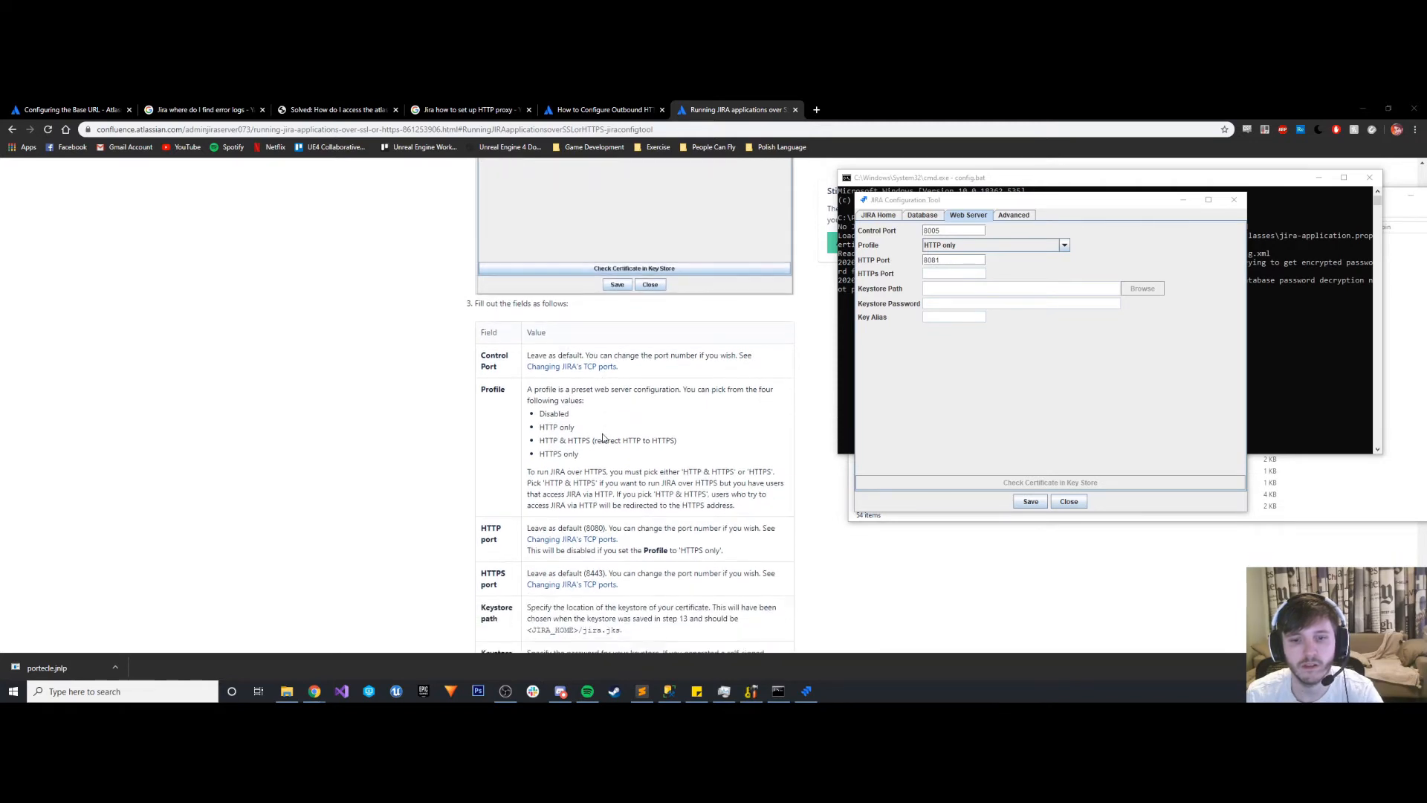
pyautogui.click(909, 345)
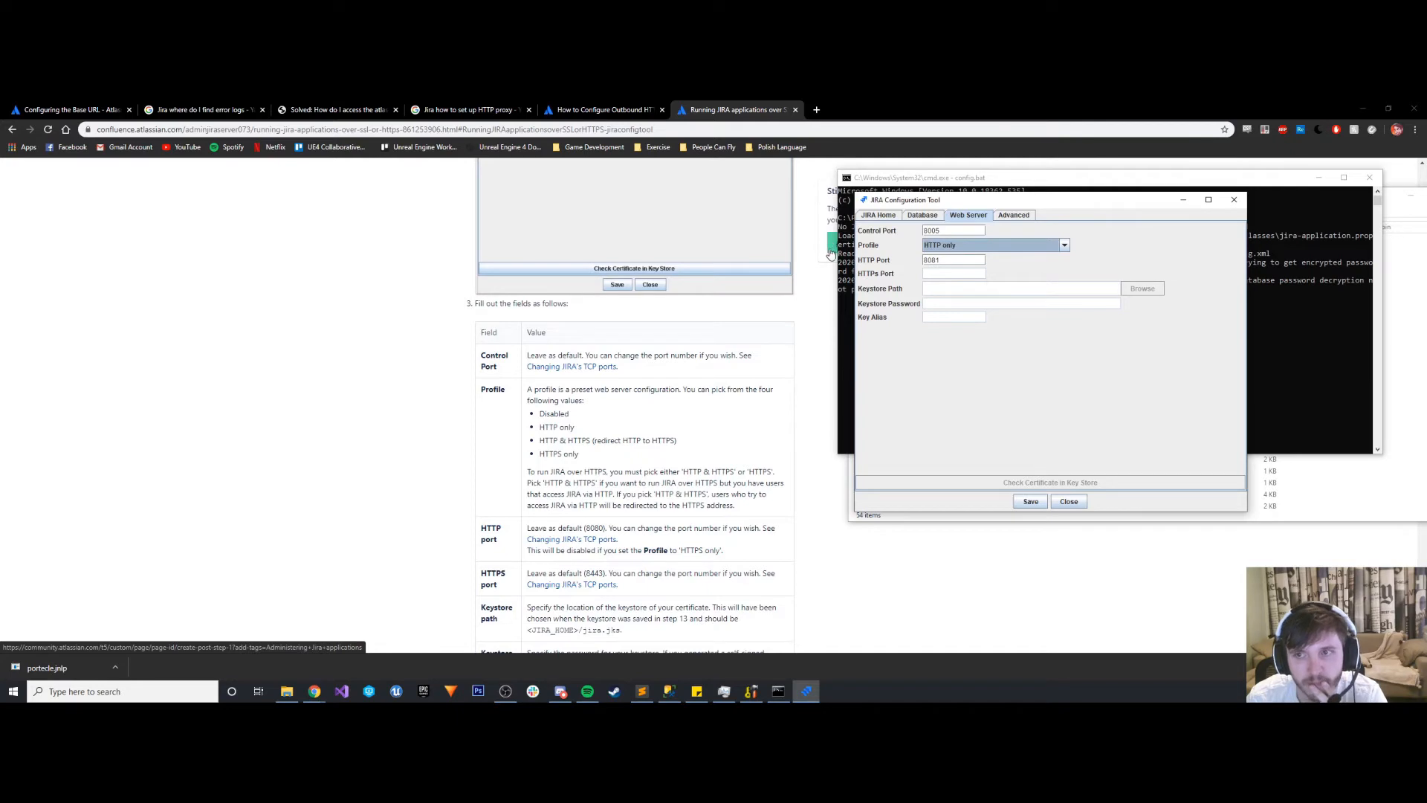
# - Set the web server profile to HTTP and HTTPs (redirect HTTP to HTTPs) and the HTTPS port to 8443
pyautogui.click(948, 245)
pyautogui.click(948, 282)
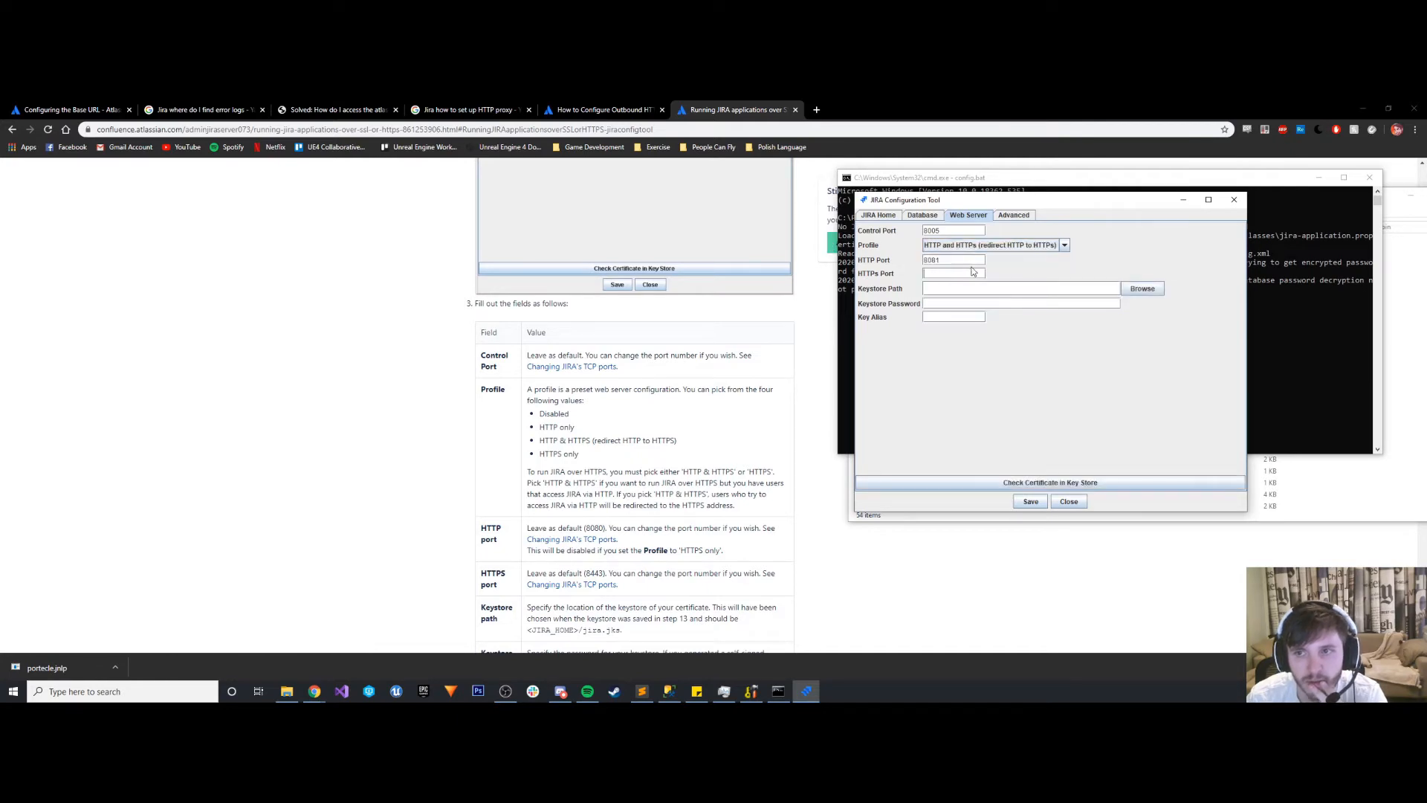
pyautogui.write('8')
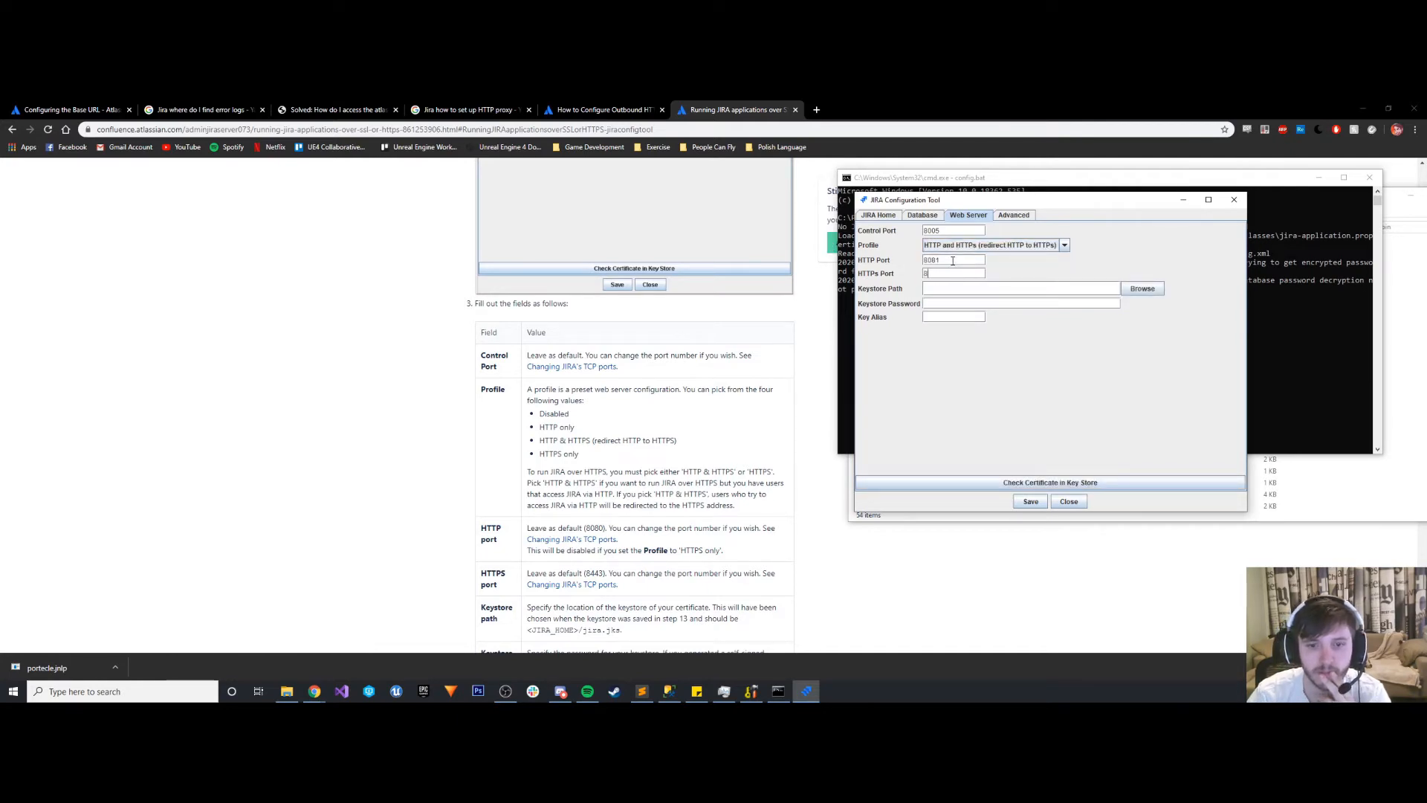
pyautogui.write('443')
# - Set the keystore path to jira.jks in C:\Program Files\Atlassian\Jira
pyautogui.scroll(-1, 523, 410)
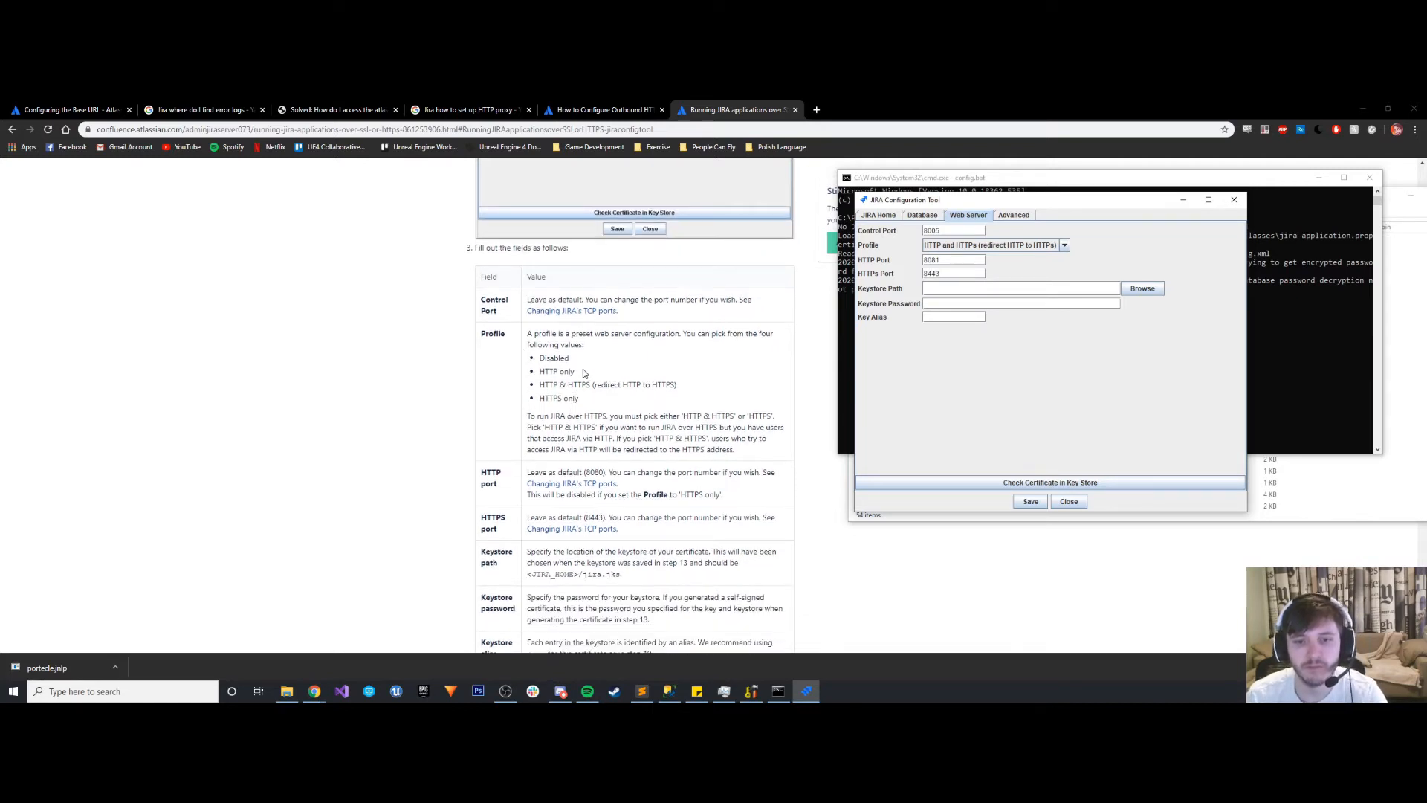
pyautogui.click(1142, 288)
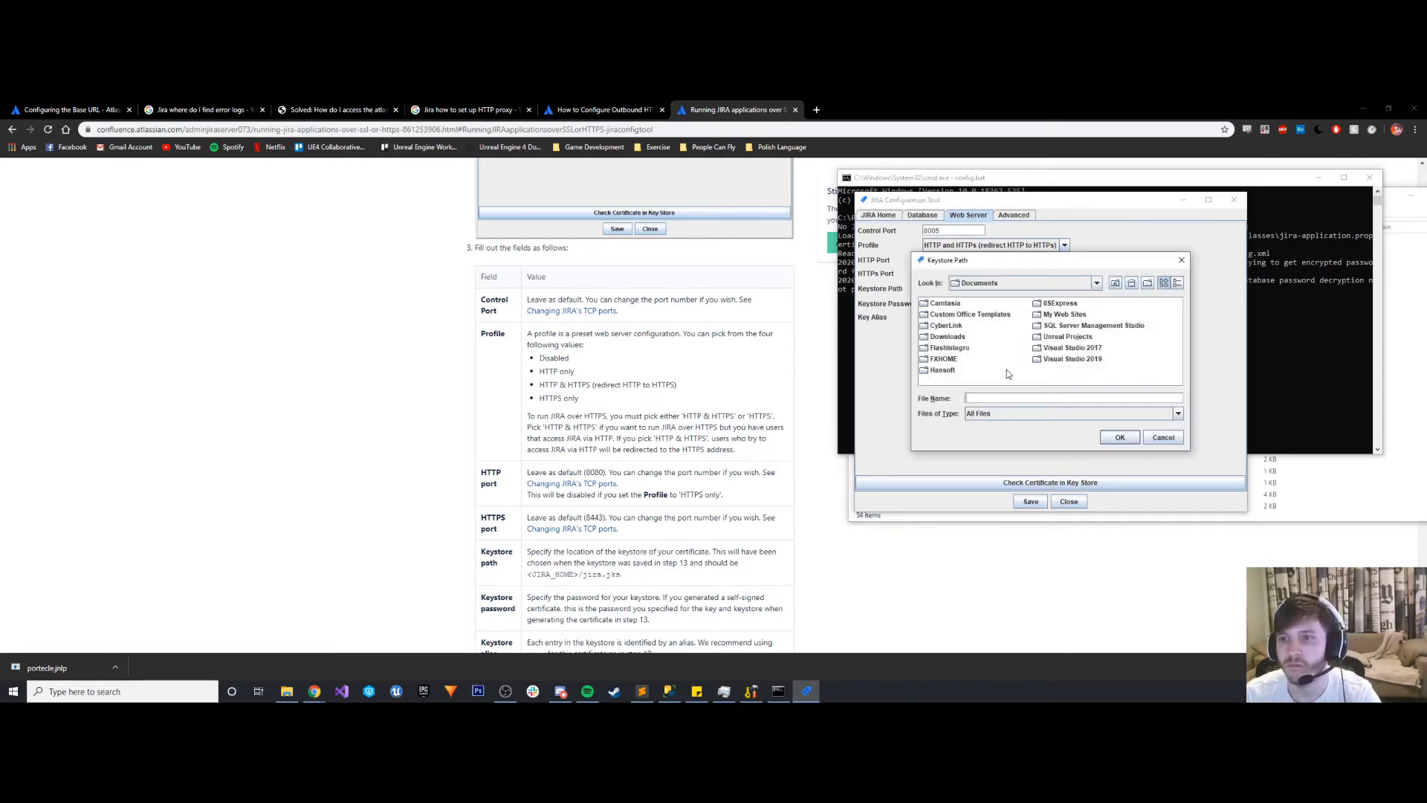
pyautogui.click(1097, 283)
pyautogui.click(997, 330)
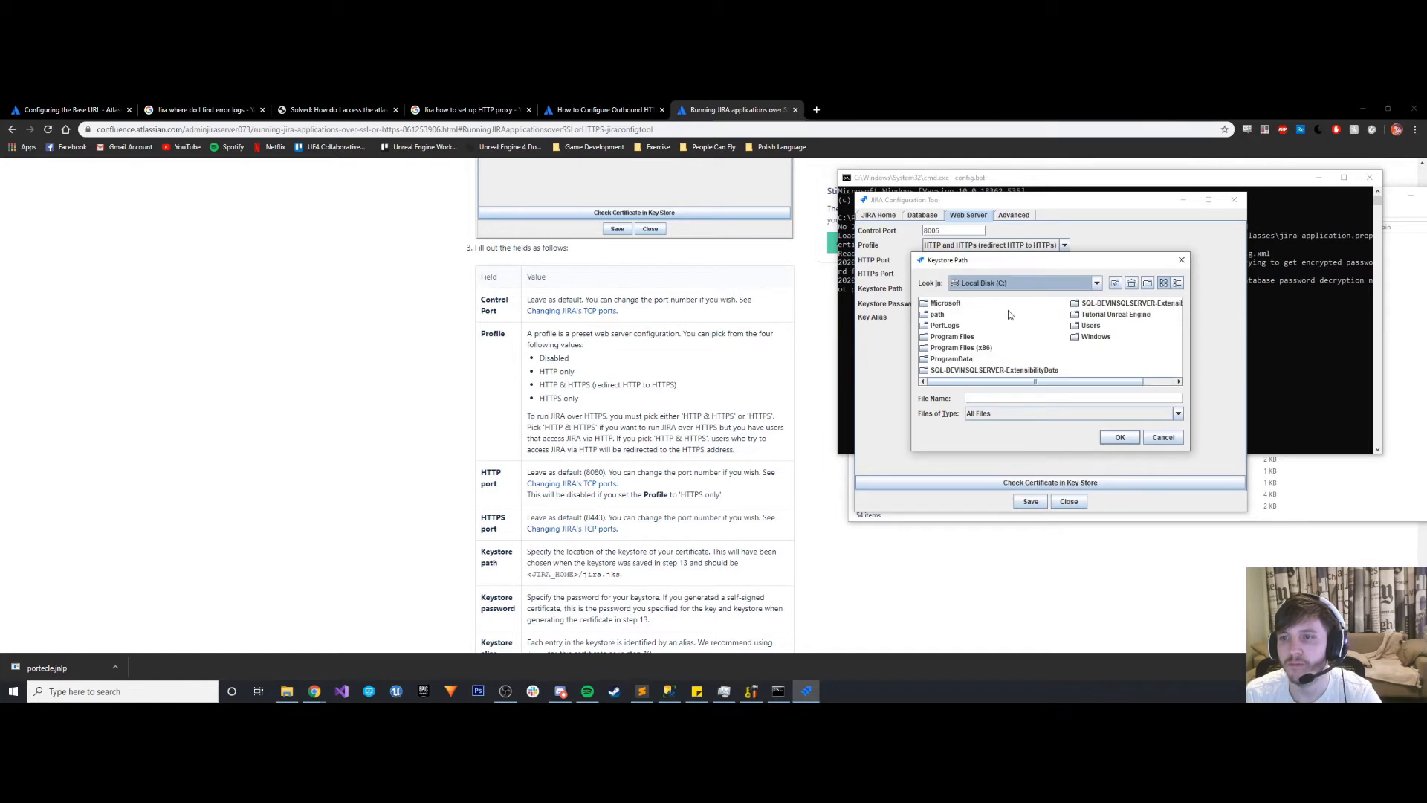
pyautogui.click(956, 339)
pyautogui.doubleClick(956, 339)
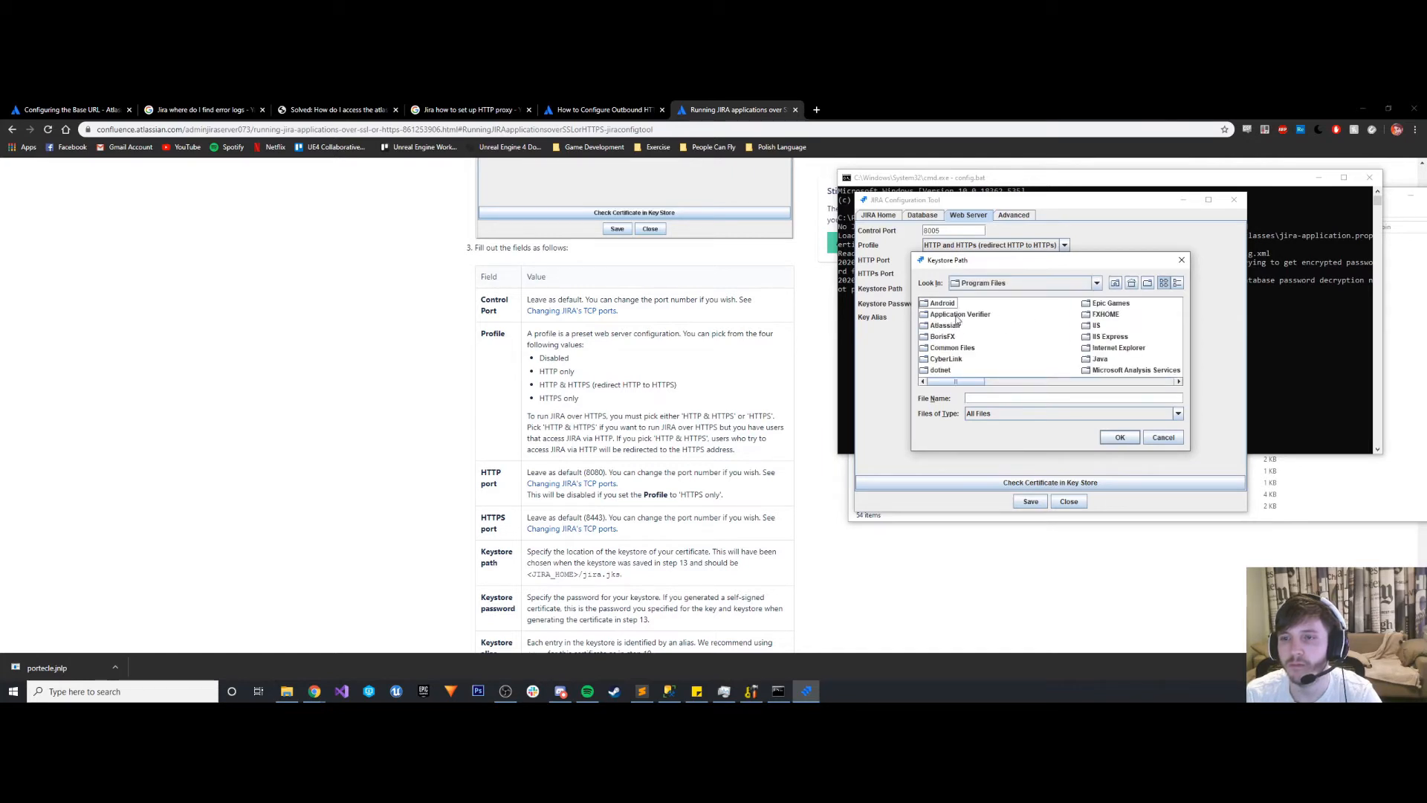
pyautogui.click(946, 327)
pyautogui.doubleClick(946, 326)
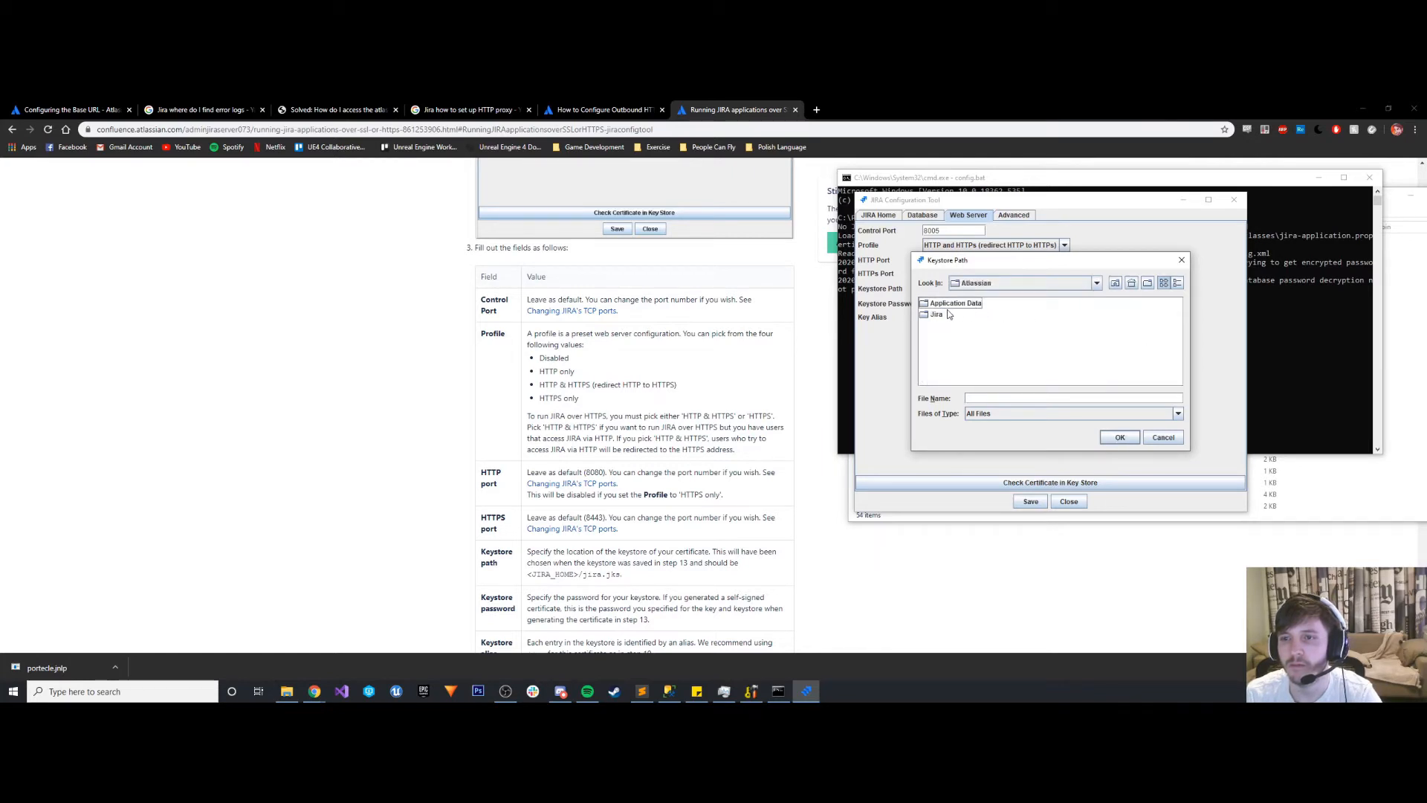
pyautogui.click(944, 315)
pyautogui.doubleClick(944, 314)
pyautogui.scroll(-2, 1048, 323)
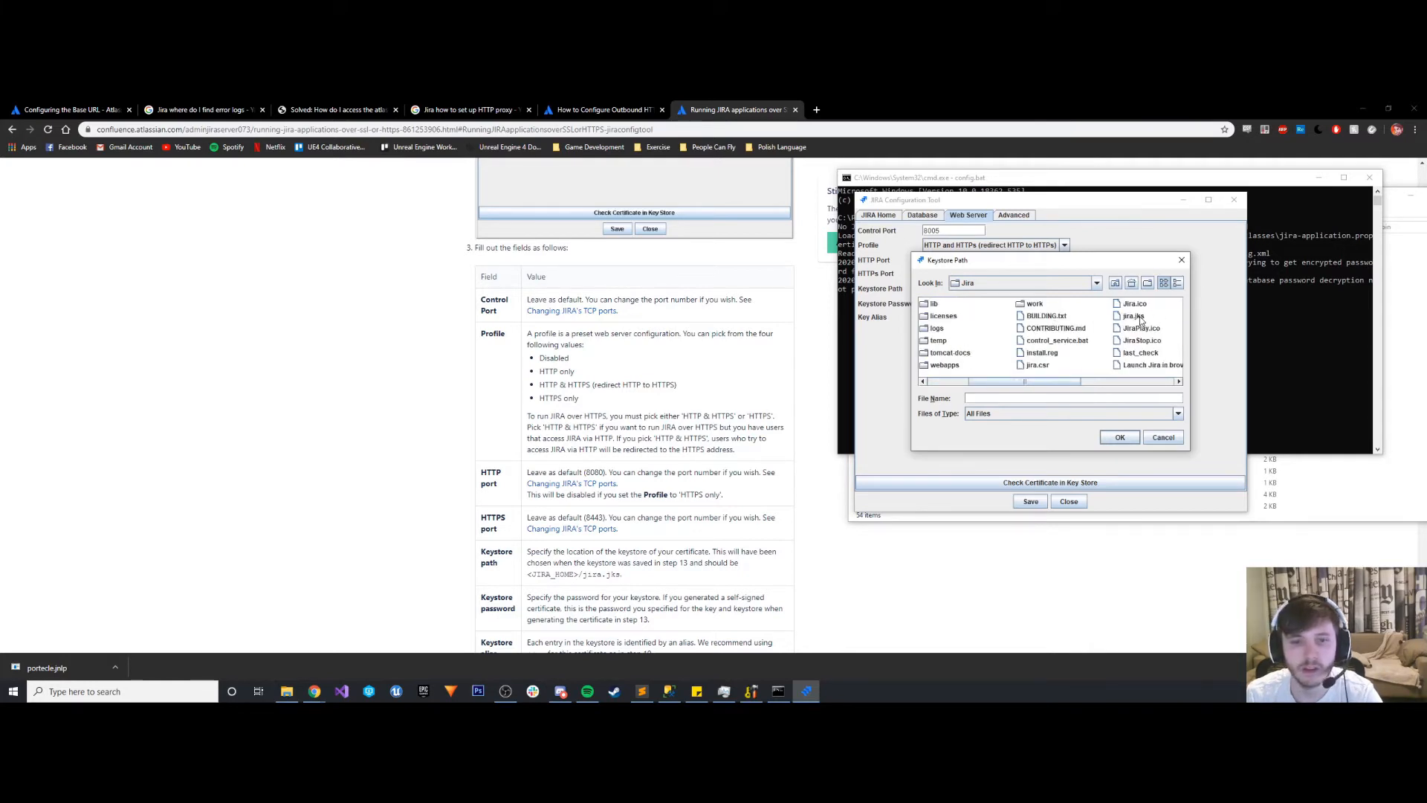
pyautogui.click(1135, 316)
pyautogui.click(1121, 441)
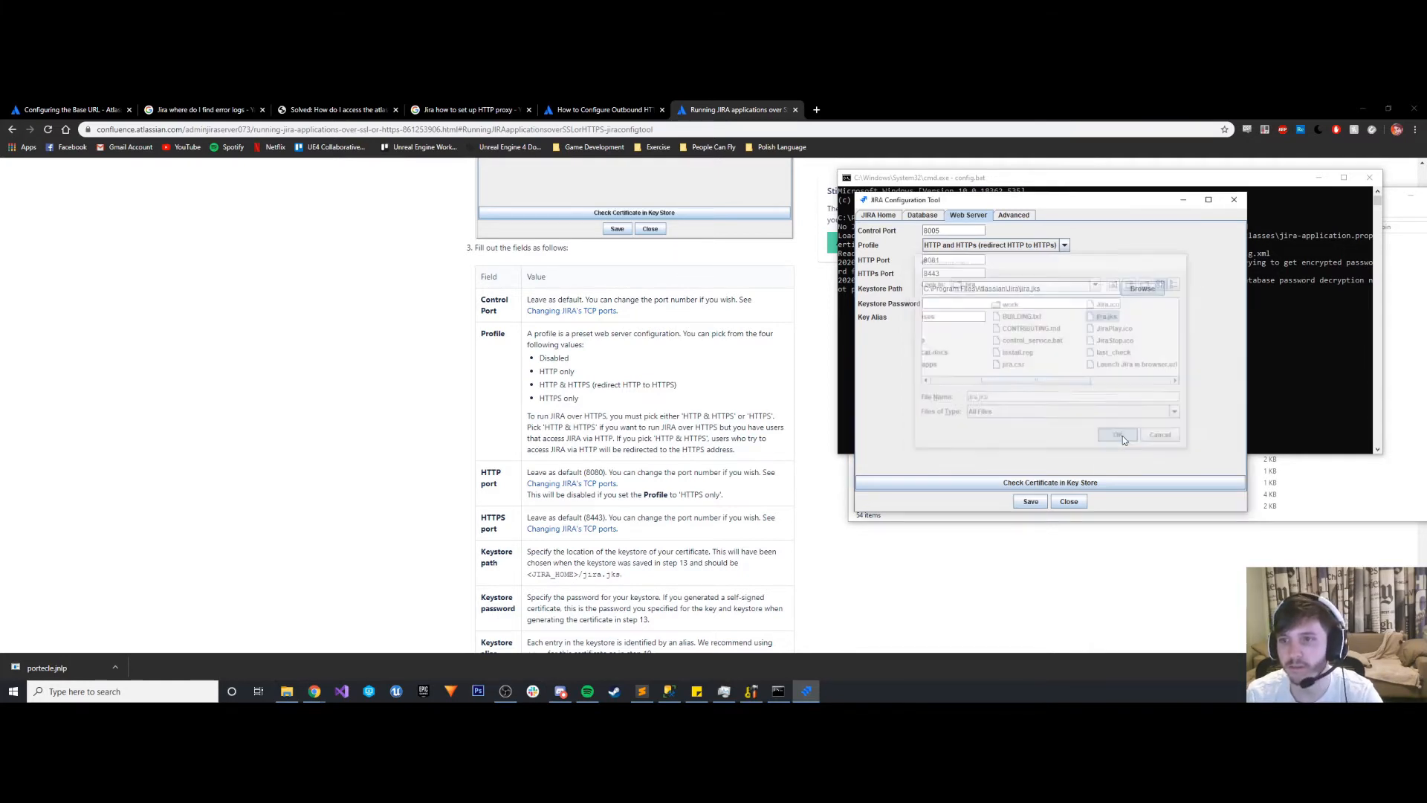
# - Check the guide's keystore password and alias fields and move the JIRA Configuration Tool window off this screen
pyautogui.scroll(-1, 576, 420)
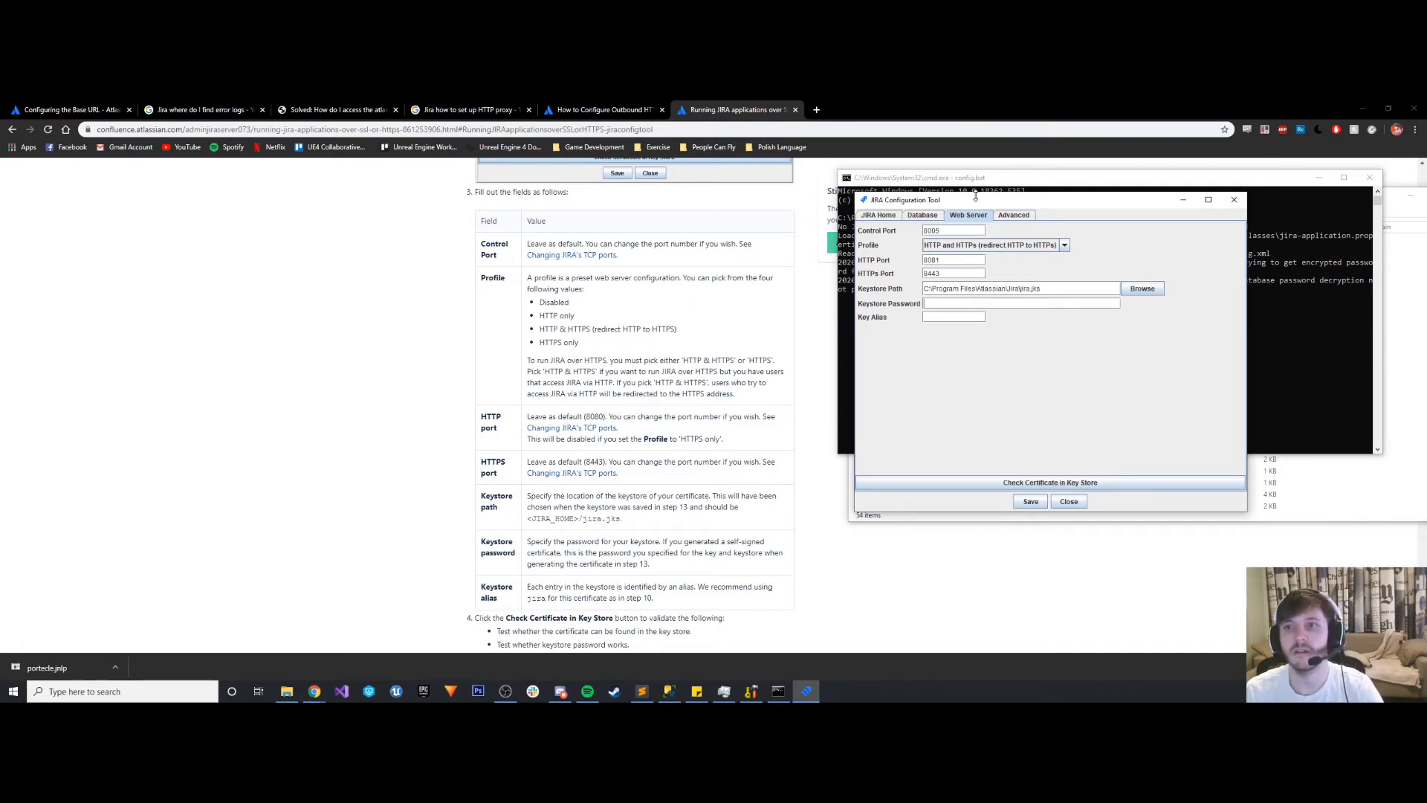
pyautogui.moveTo(966, 200); pyautogui.dragTo(0, 216)
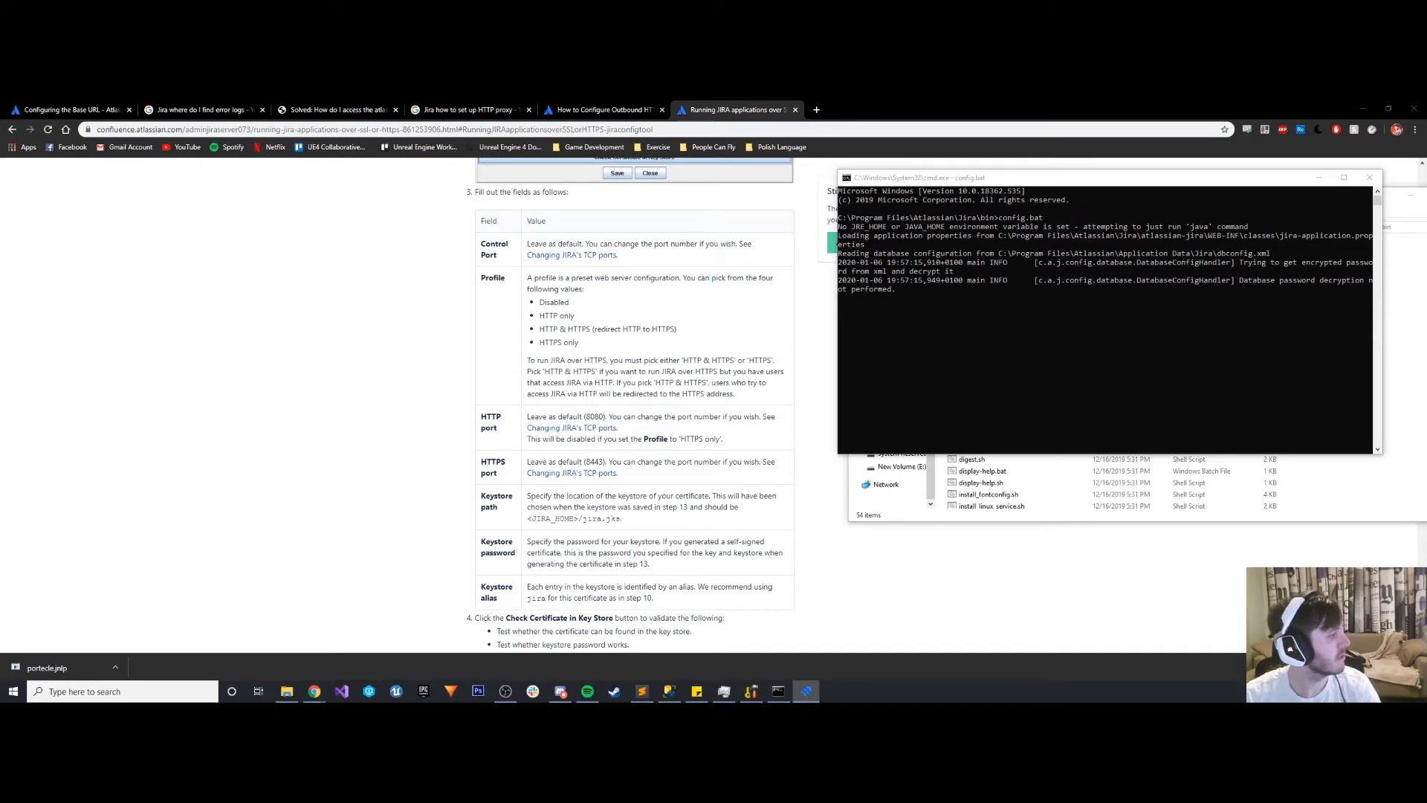
# - Read the guide's remaining certificate check, save and command line sections, and revisit the outbound proxy article and search results
pyautogui.scroll(-3, 584, 385)
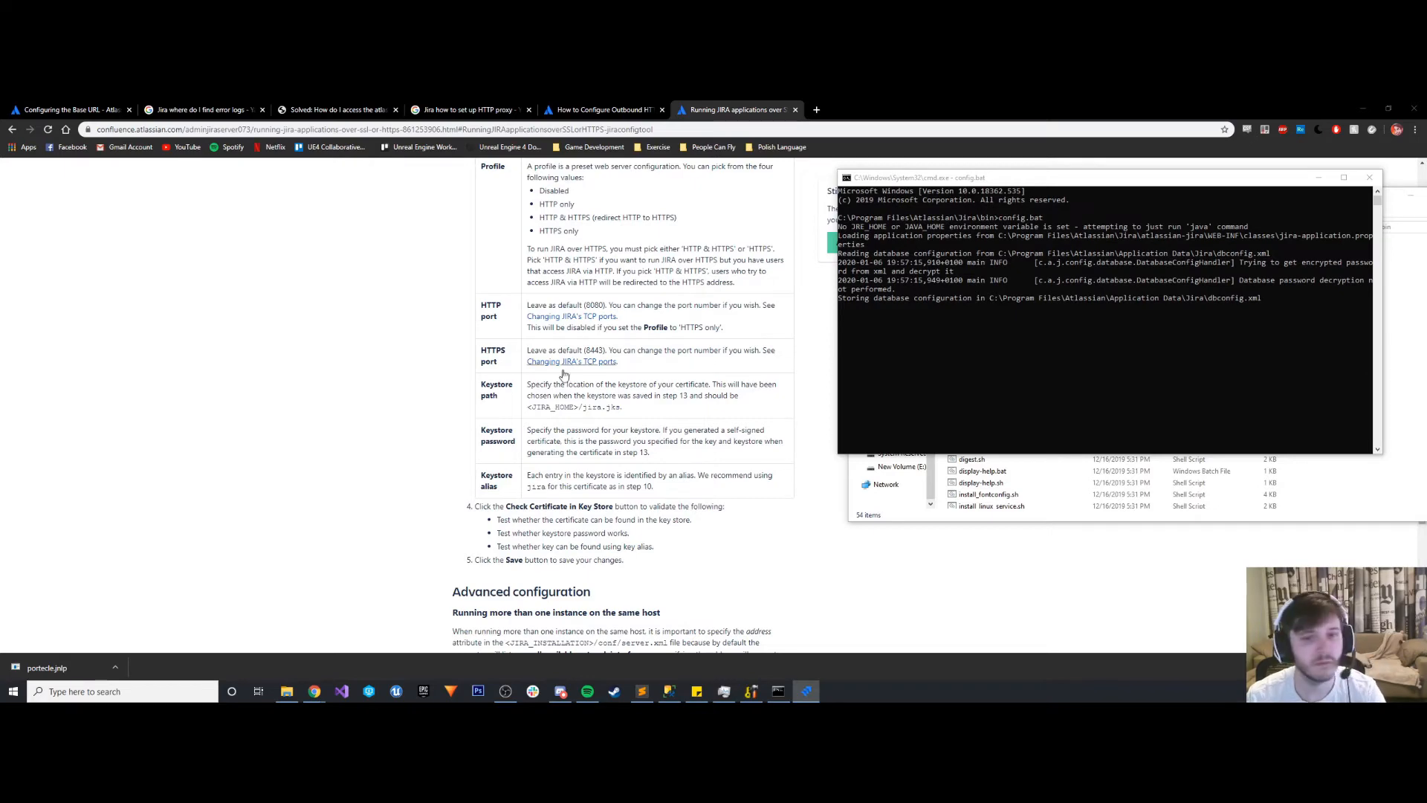
pyautogui.click(326, 446)
pyautogui.scroll(-3, 330, 444)
pyautogui.scroll(-3, 332, 444)
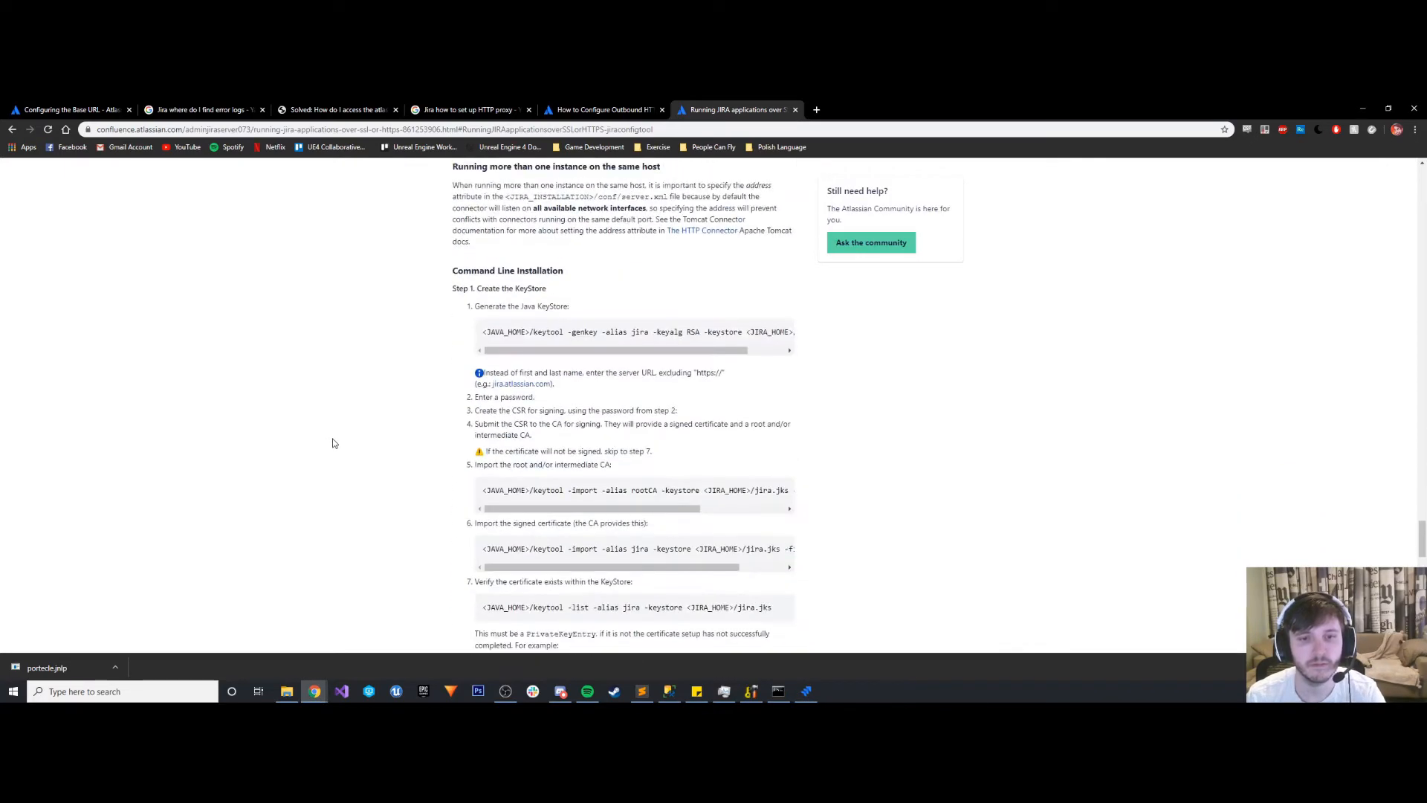
pyautogui.scroll(1, 337, 445)
pyautogui.scroll(4, 339, 444)
pyautogui.click(610, 109)
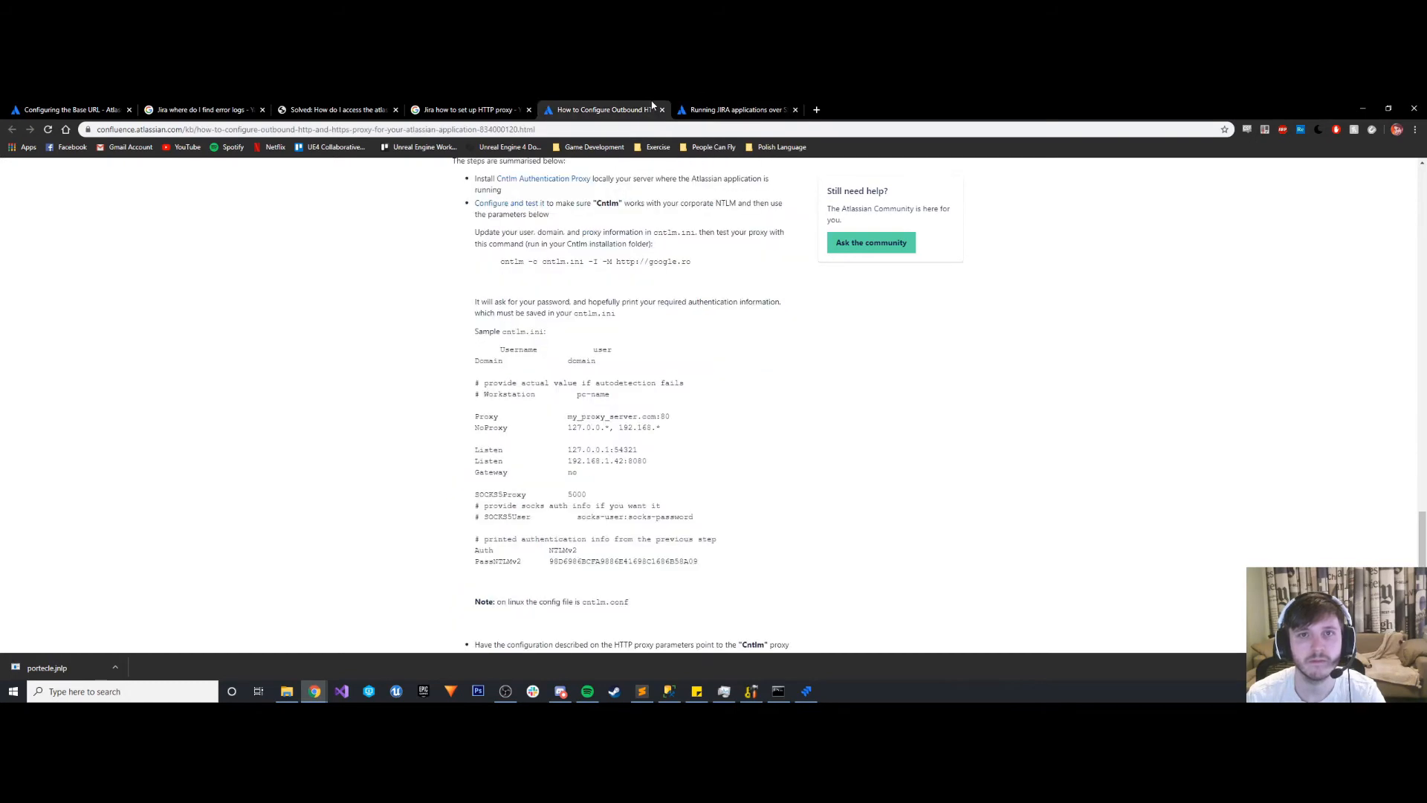
pyautogui.scroll(-3, 607, 473)
pyautogui.scroll(5, 607, 474)
pyautogui.click(476, 110)
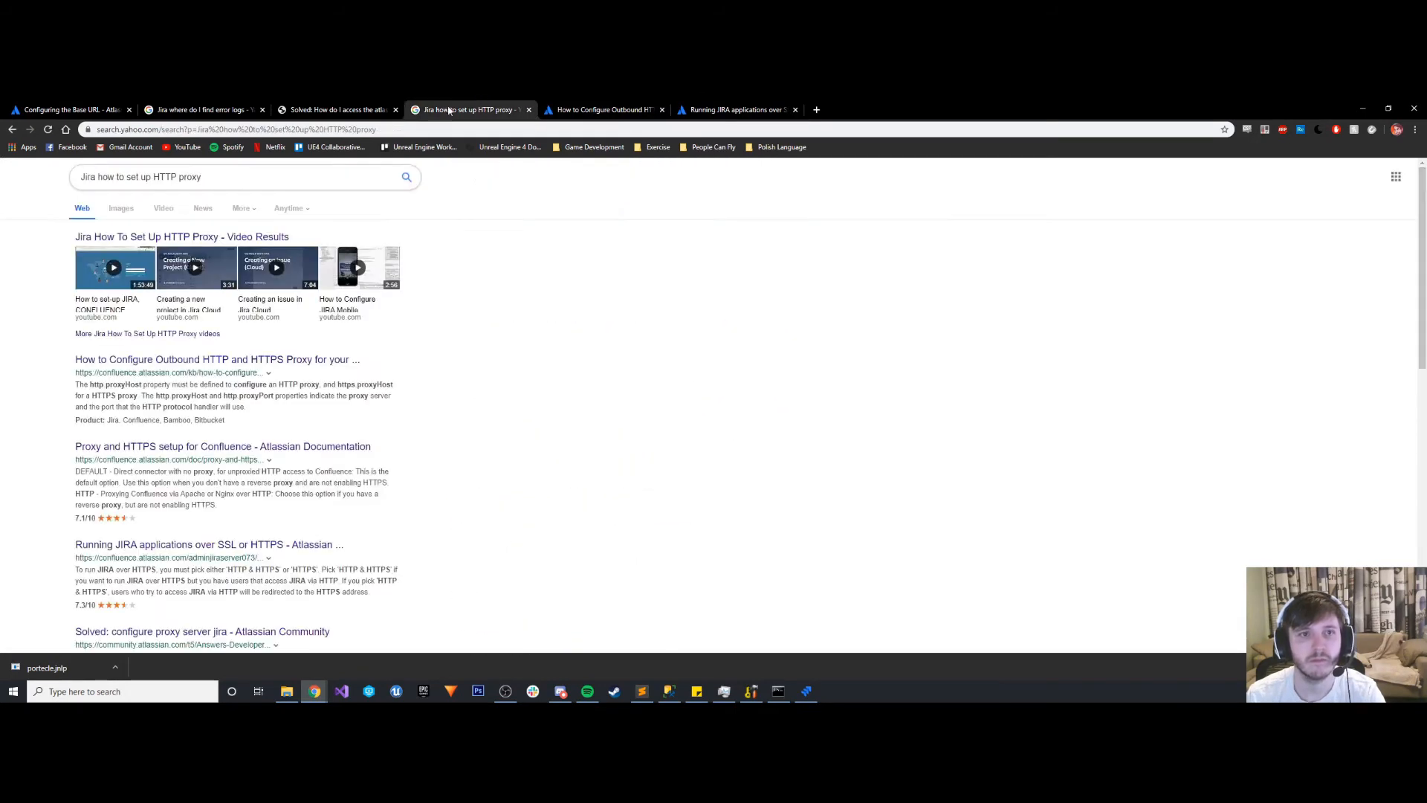
# - Close the config.bat command prompt and the Portecle keystore window
pyautogui.click(778, 691)
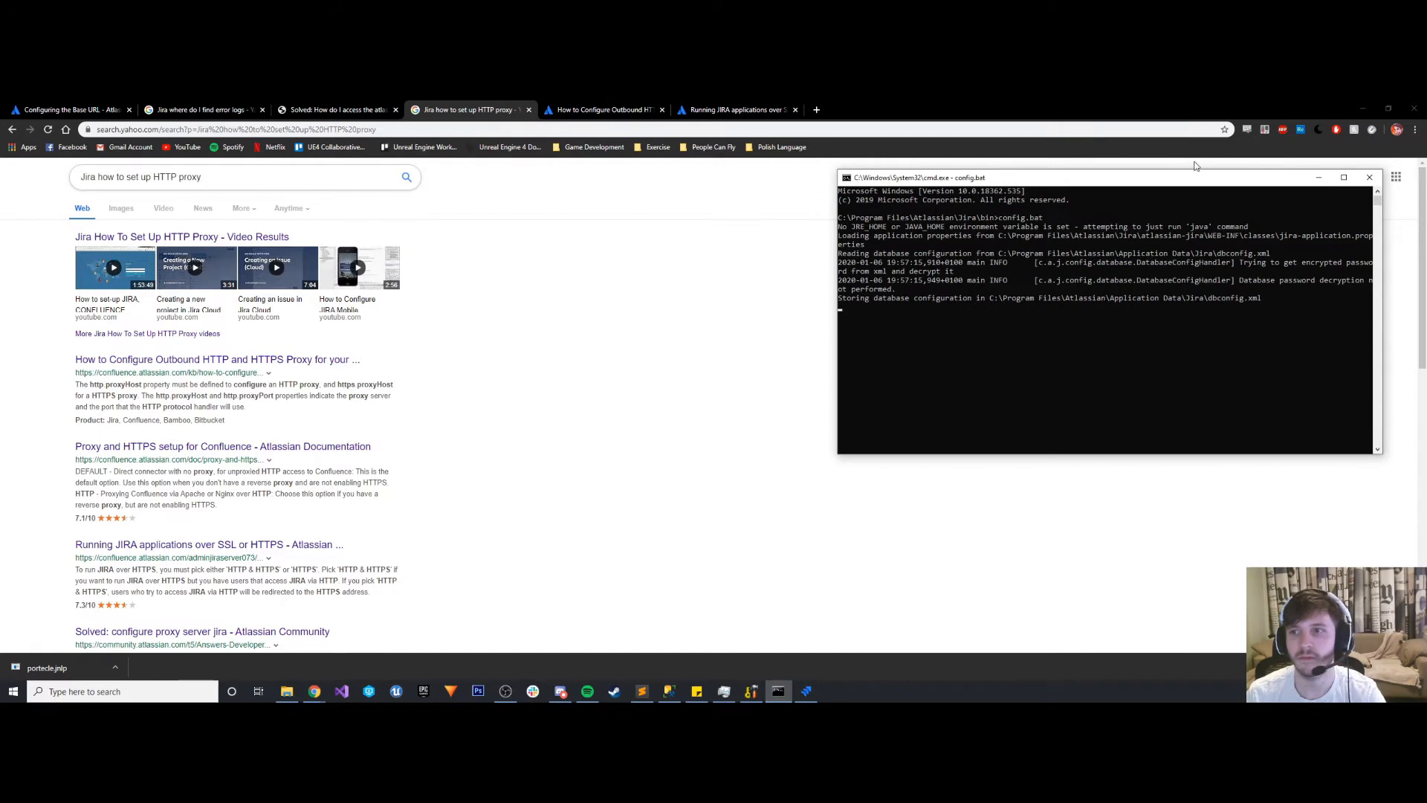
pyautogui.click(1369, 178)
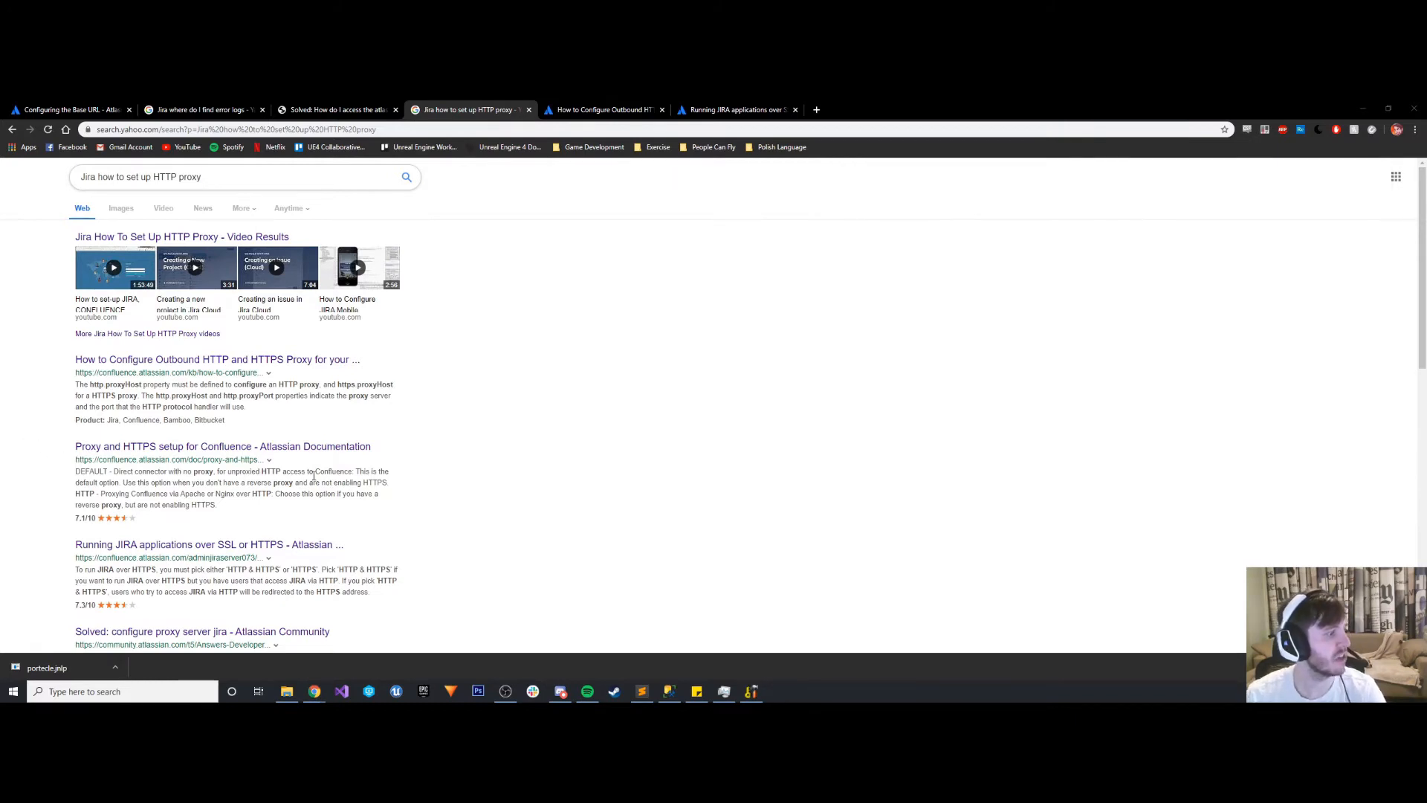
pyautogui.click(750, 691)
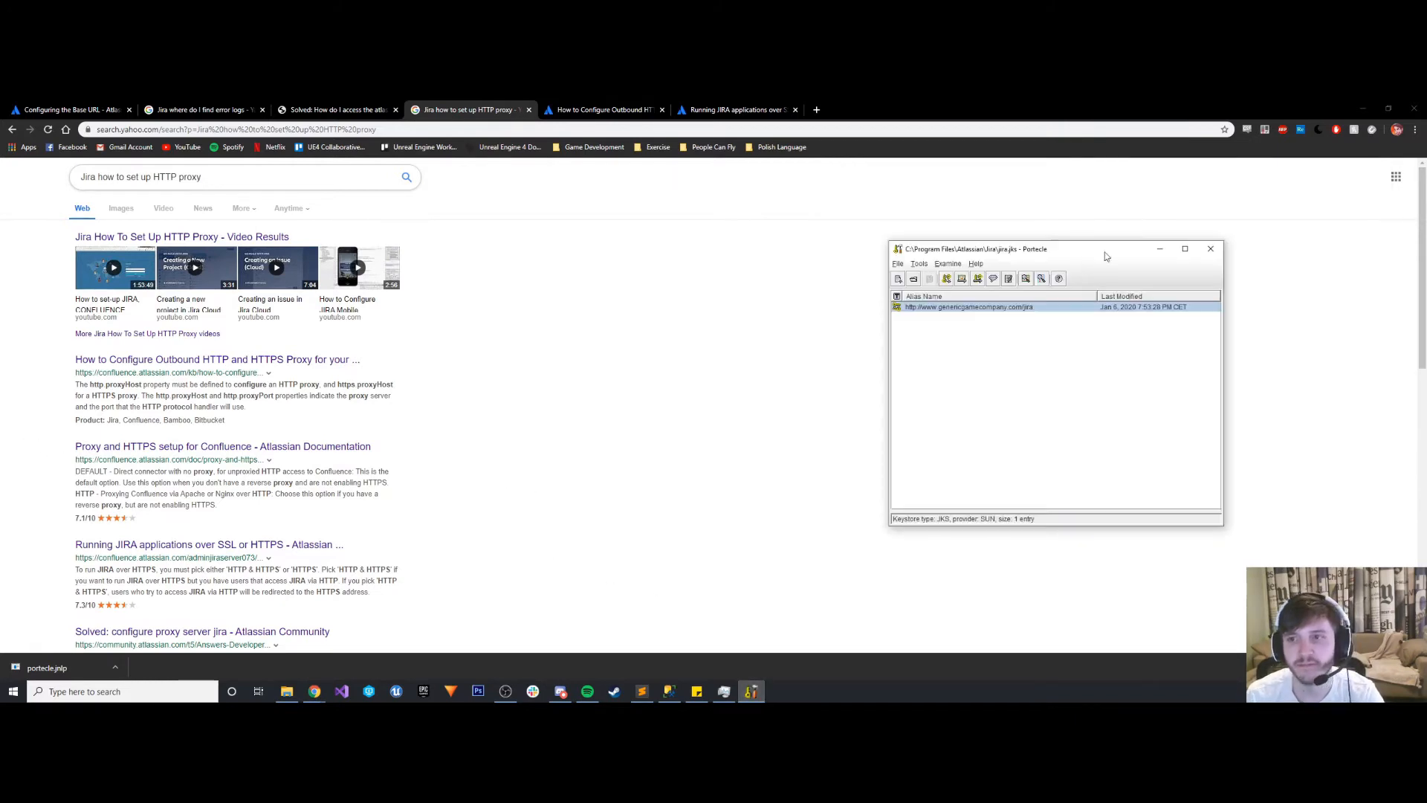
pyautogui.click(1207, 254)
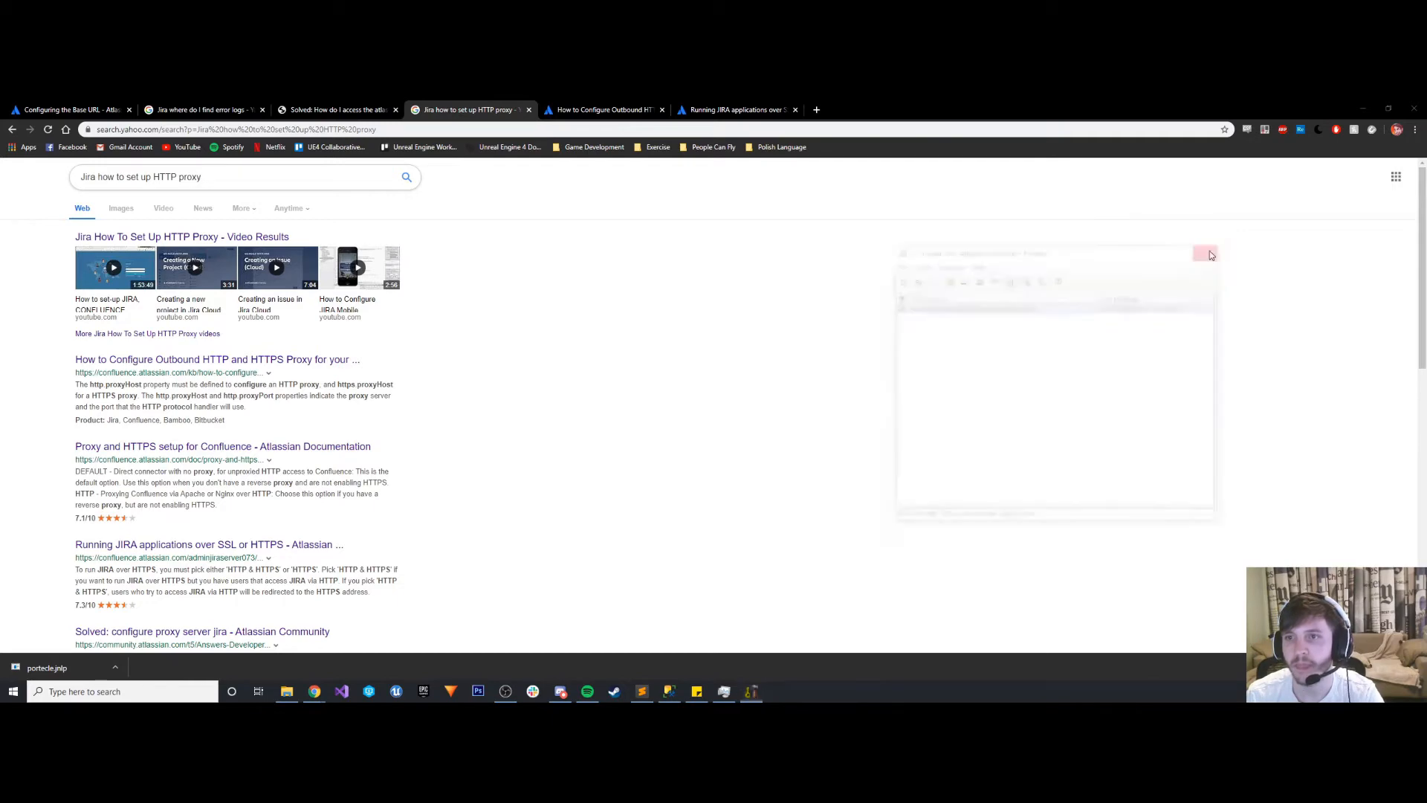
# - Stop the Atlassian Jira service in Task Manager and minimize its window
pyautogui.click(724, 691)
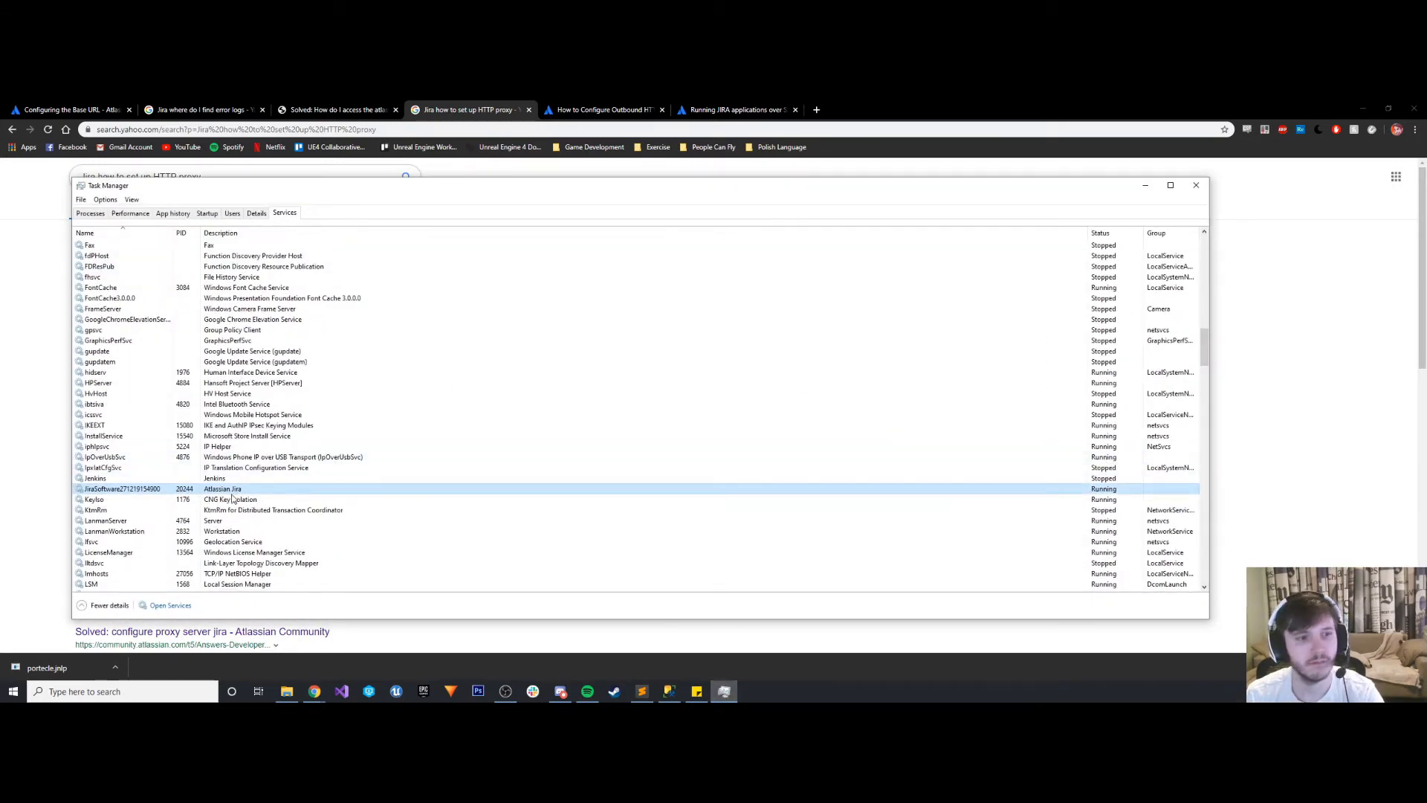
pyautogui.rightClick(127, 495)
pyautogui.click(151, 511)
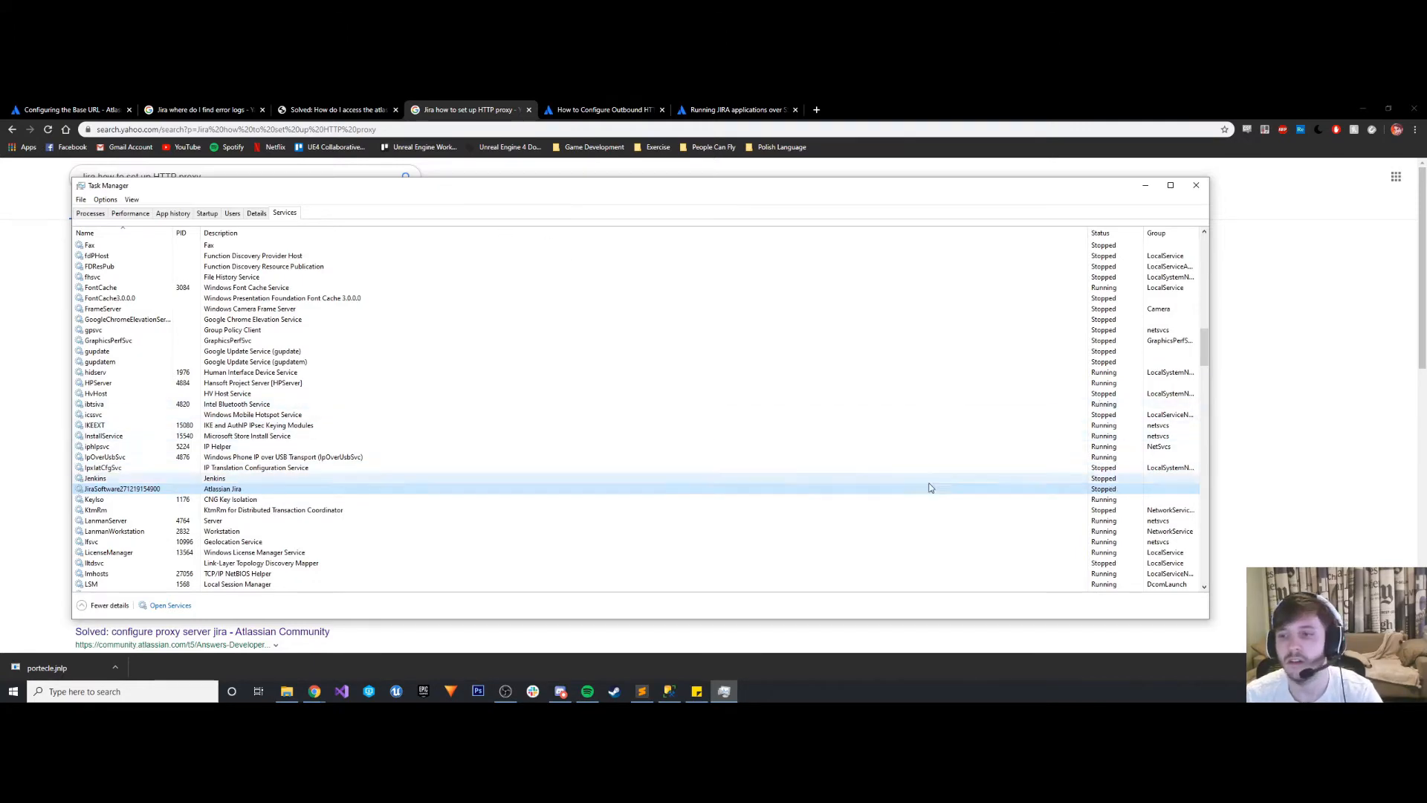
pyautogui.click(1145, 186)
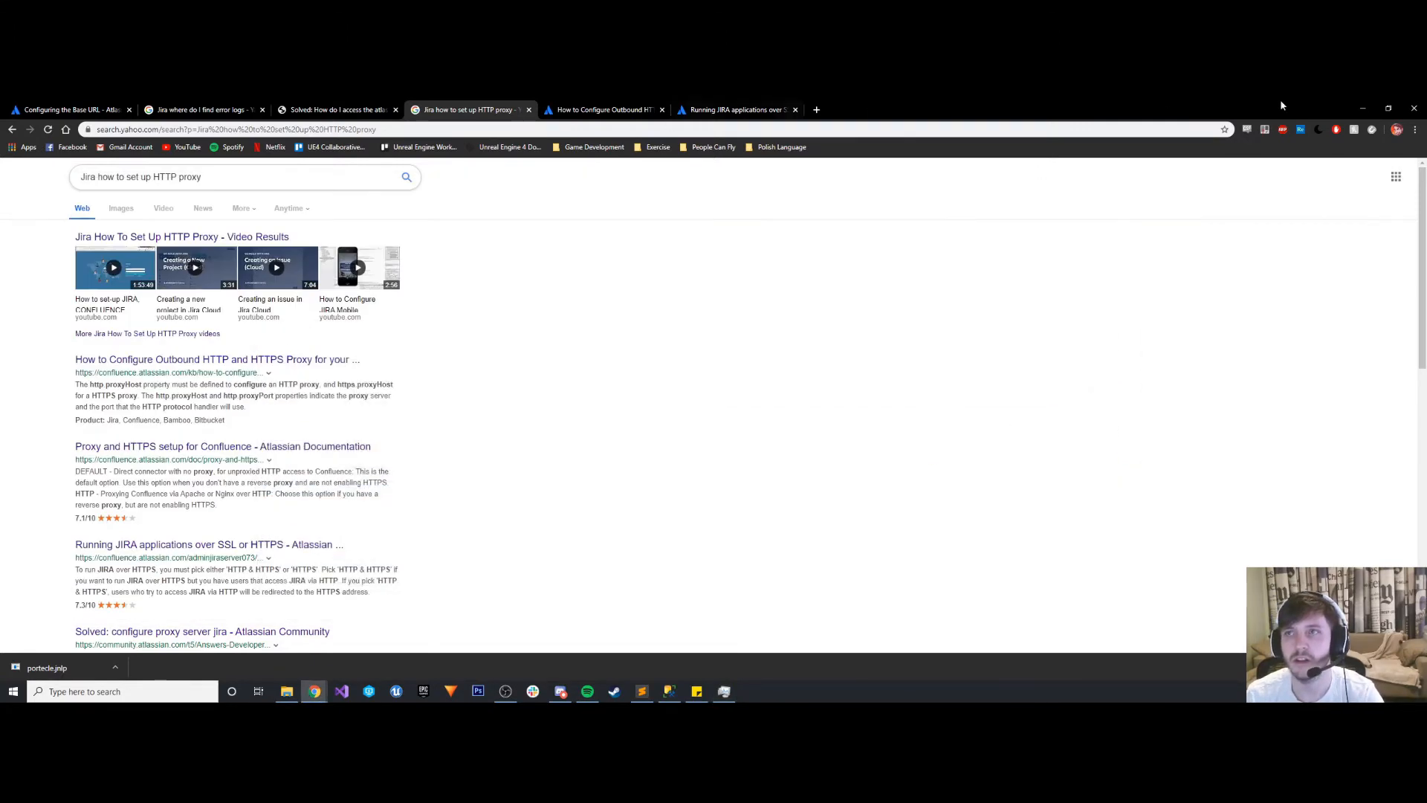
# - Minimize the browser and open the conf subfolder of the Jira folder in File Explorer
pyautogui.click(1363, 109)
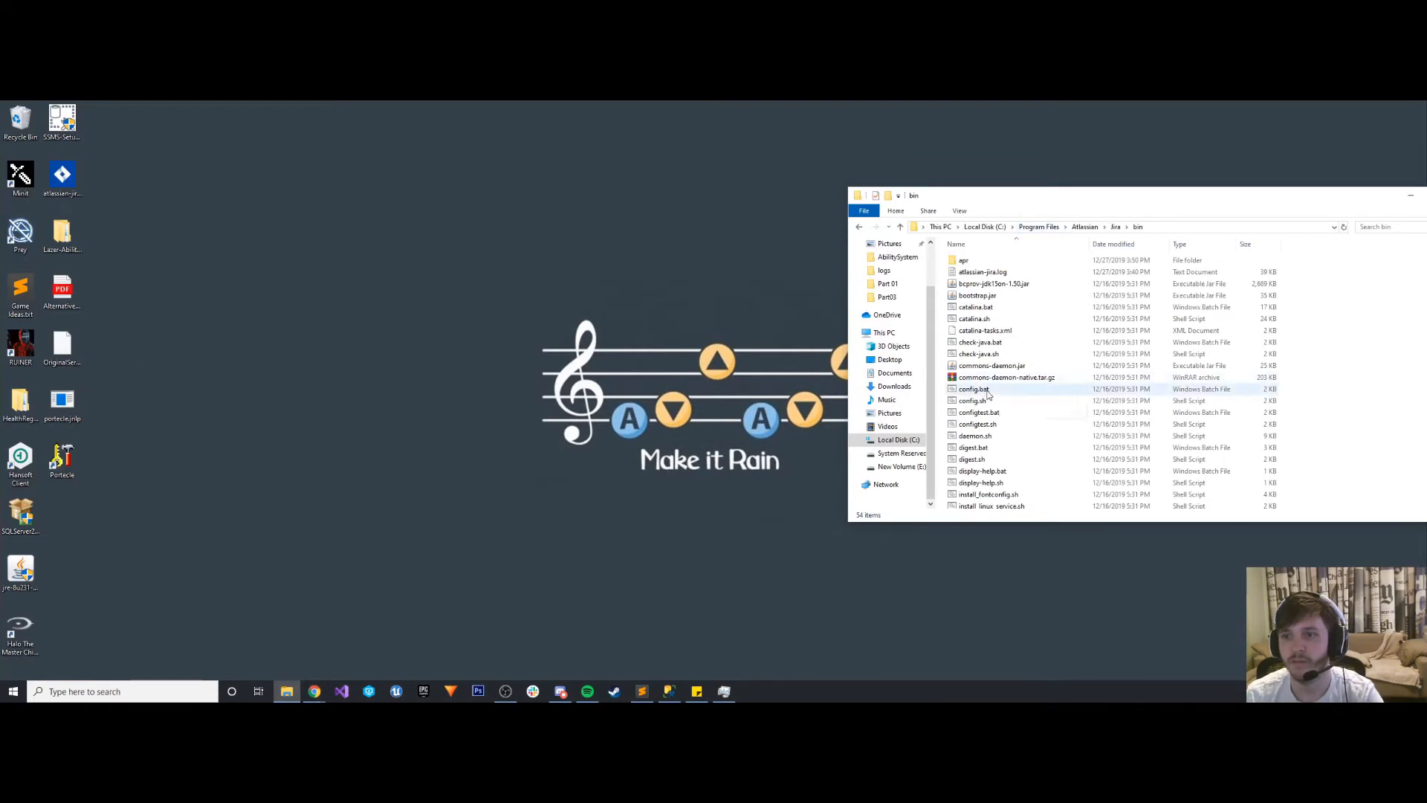
pyautogui.scroll(-4, 988, 394)
pyautogui.click(1116, 227)
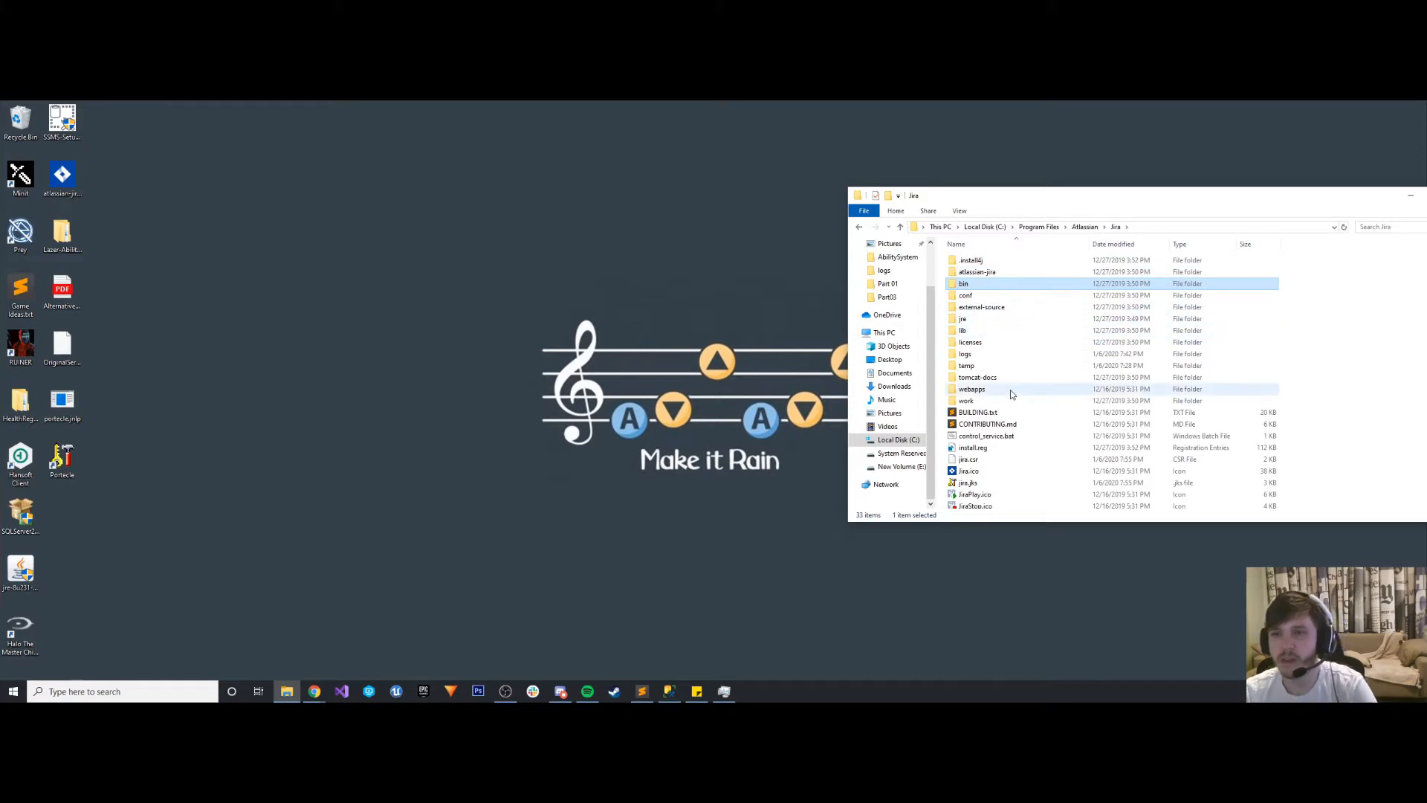
pyautogui.click(960, 296)
pyautogui.doubleClick(959, 296)
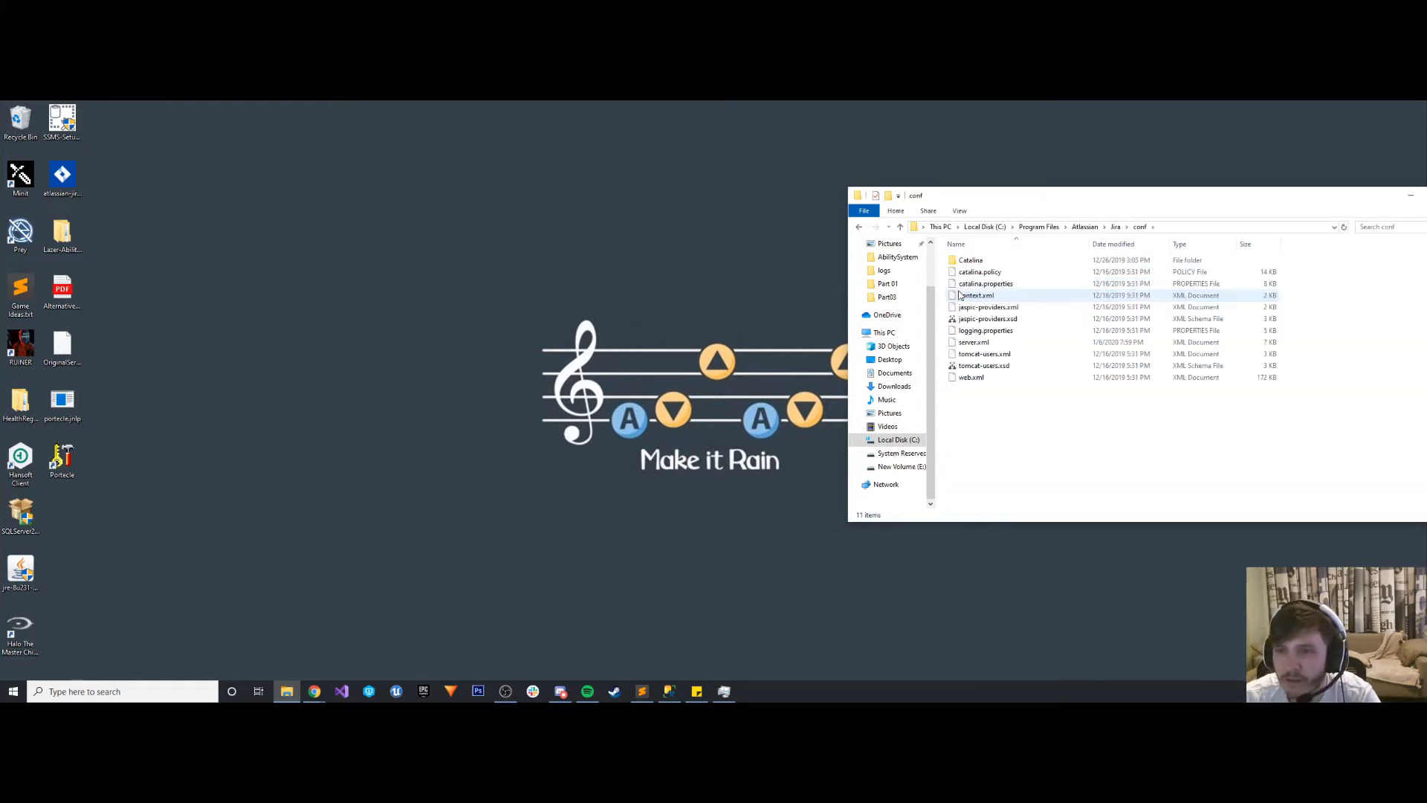
# - Open server.xml from the conf folder in Sublime Text and maximize the editor window
pyautogui.rightClick(974, 342)
pyautogui.click(999, 365)
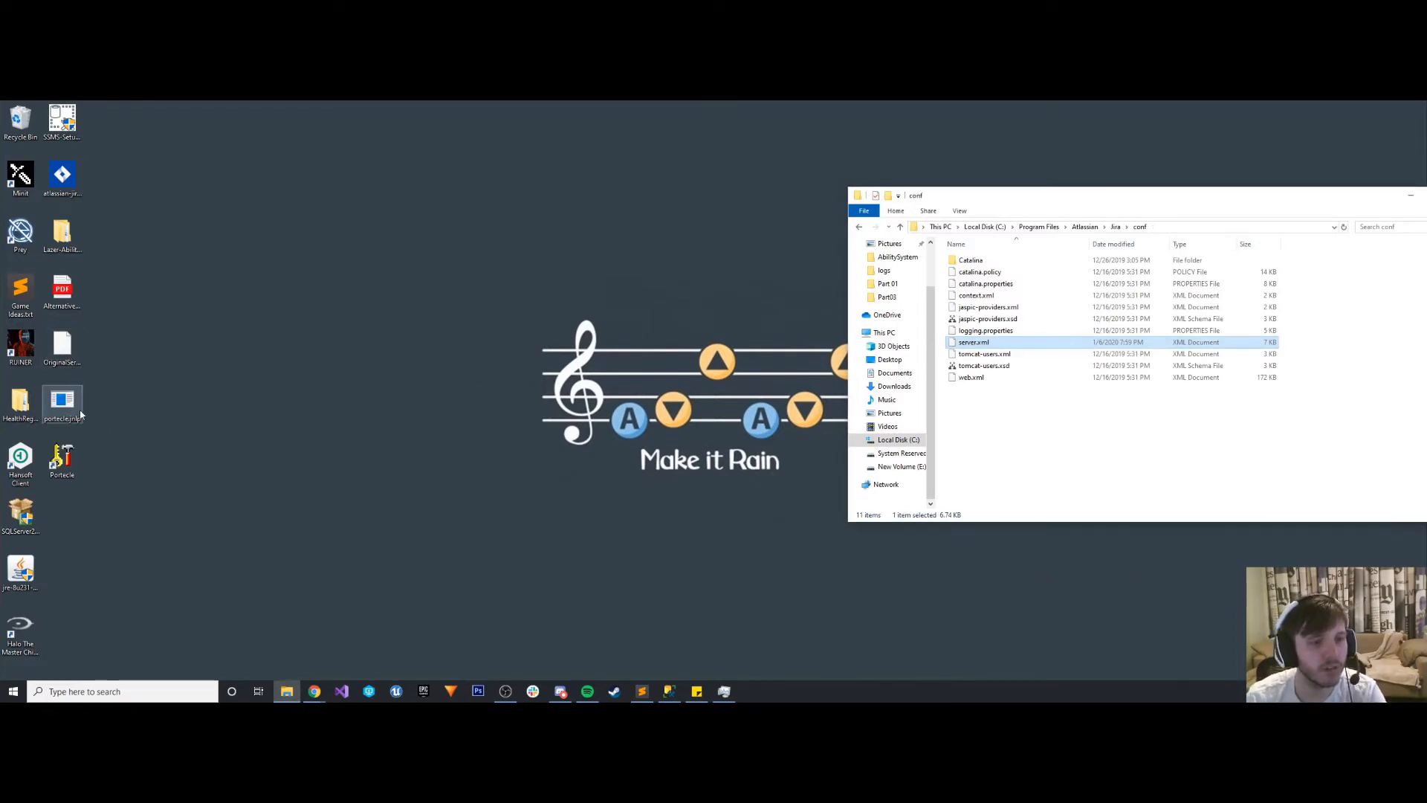
pyautogui.rightClick(972, 346)
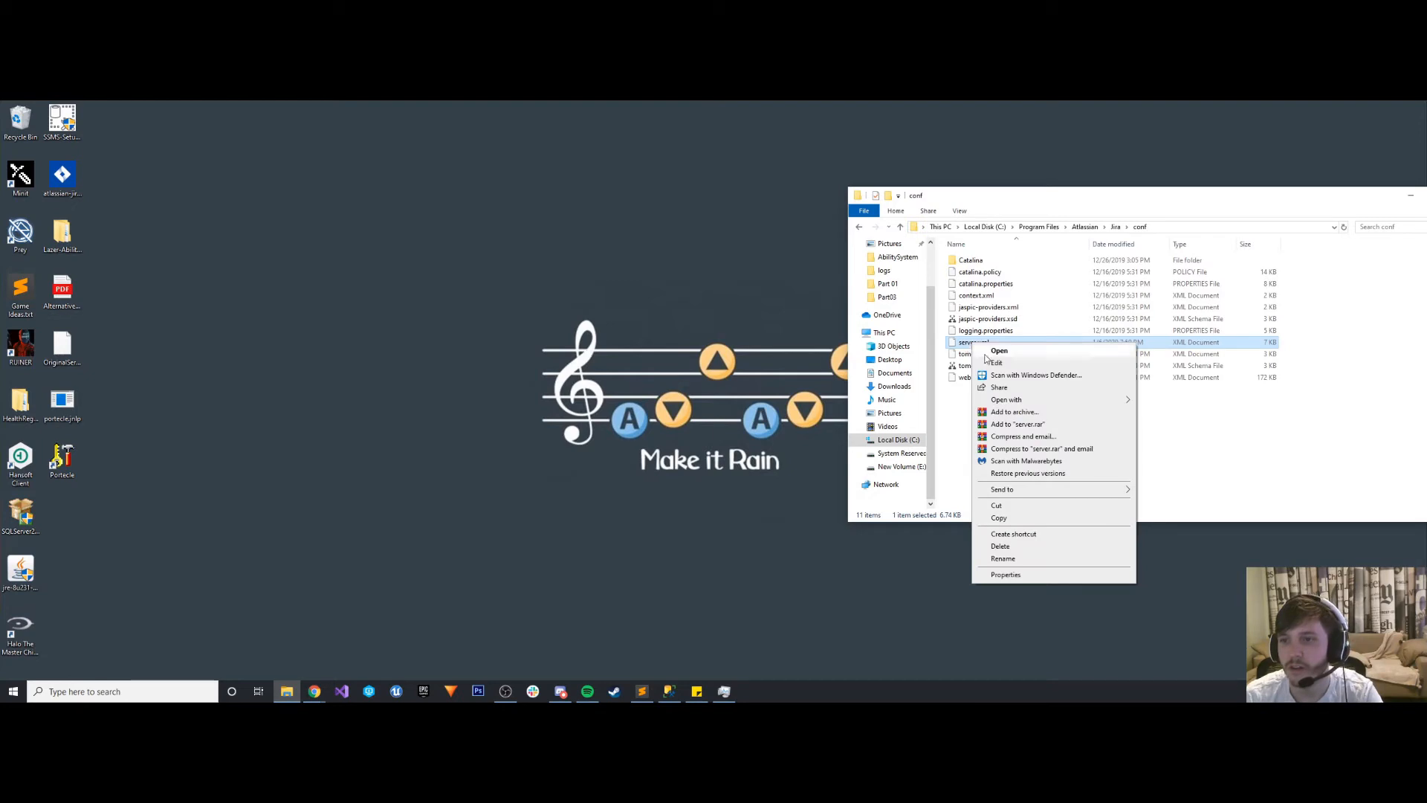
pyautogui.moveTo(1007, 403)
pyautogui.click(1171, 438)
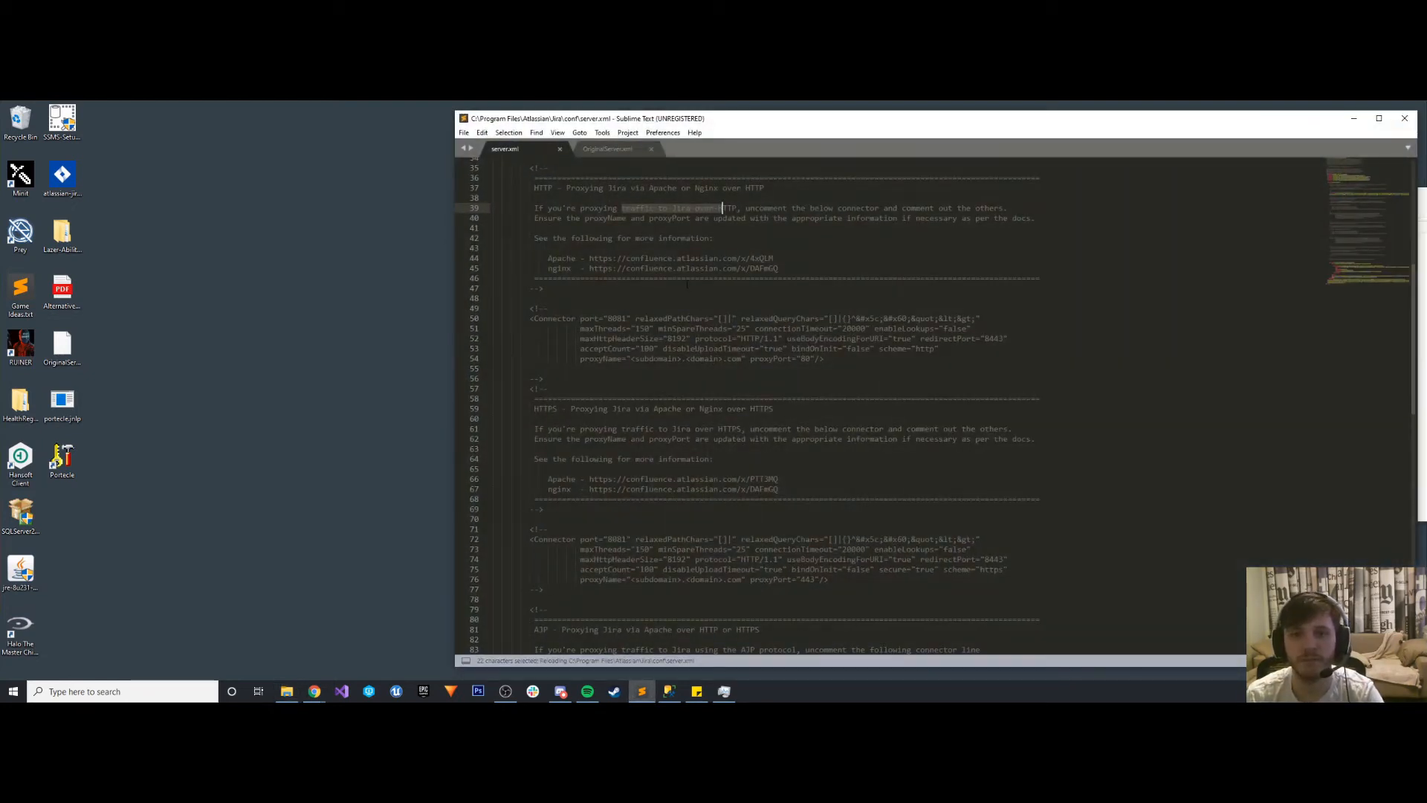
pyautogui.scroll(-8, 603, 290)
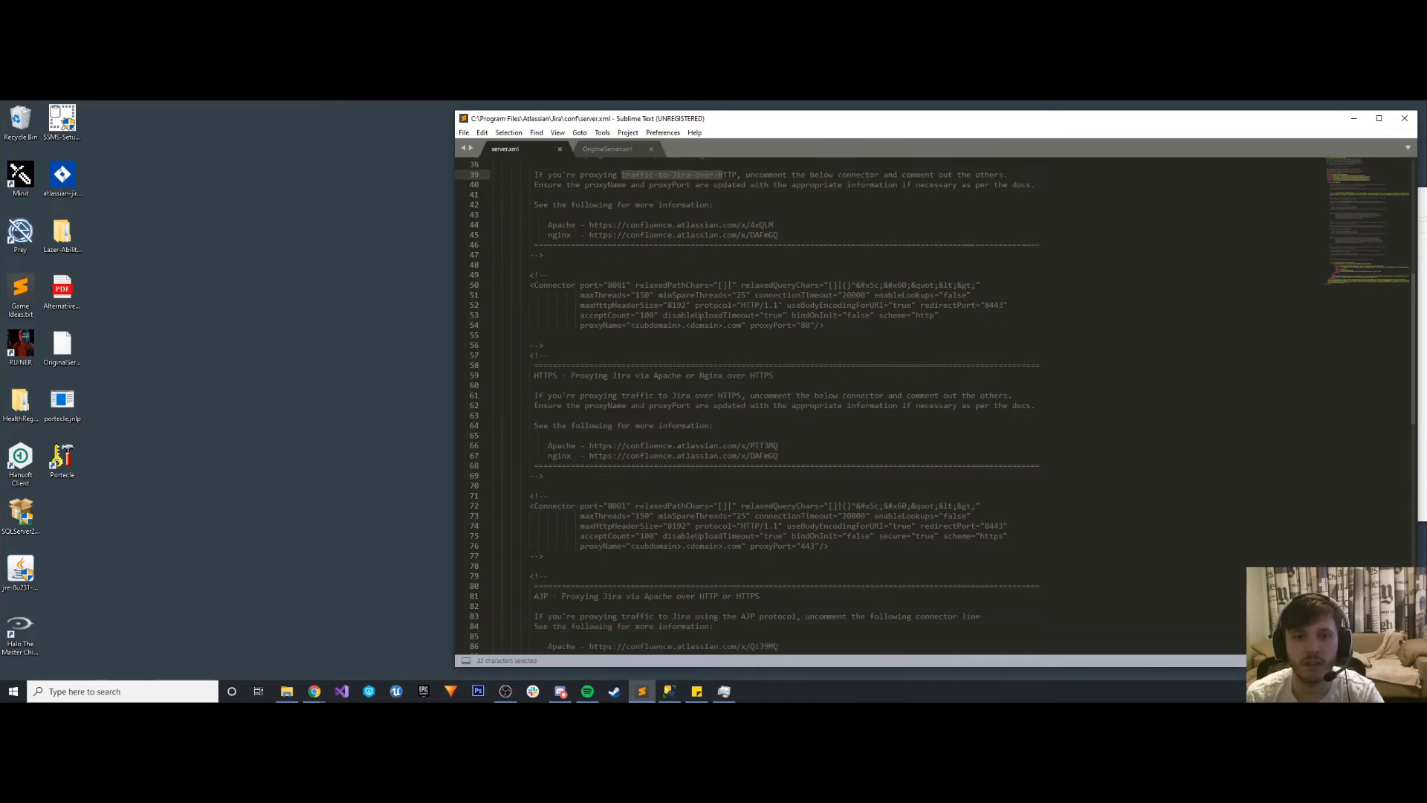
pyautogui.scroll(7, 594, 335)
pyautogui.scroll(10, 595, 334)
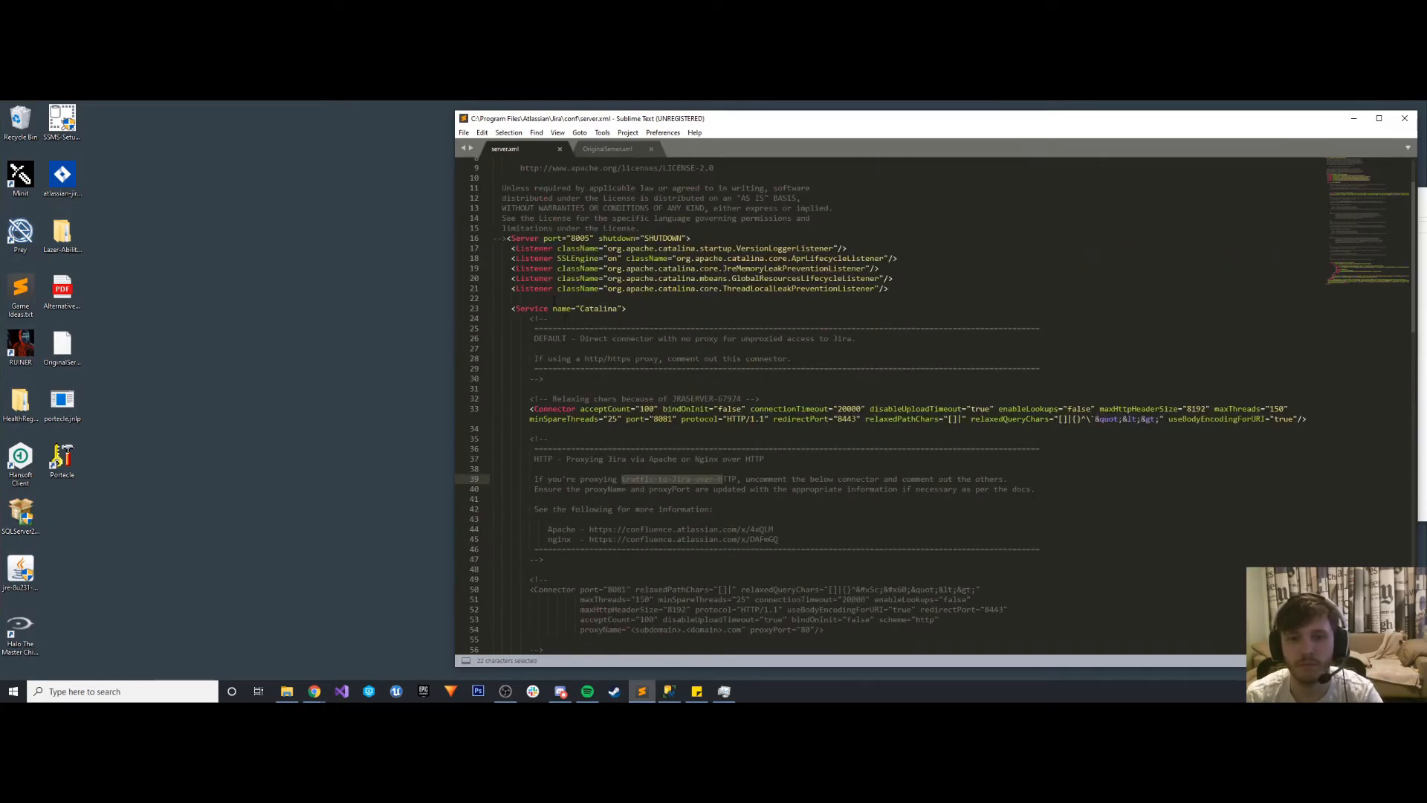
pyautogui.click(1379, 118)
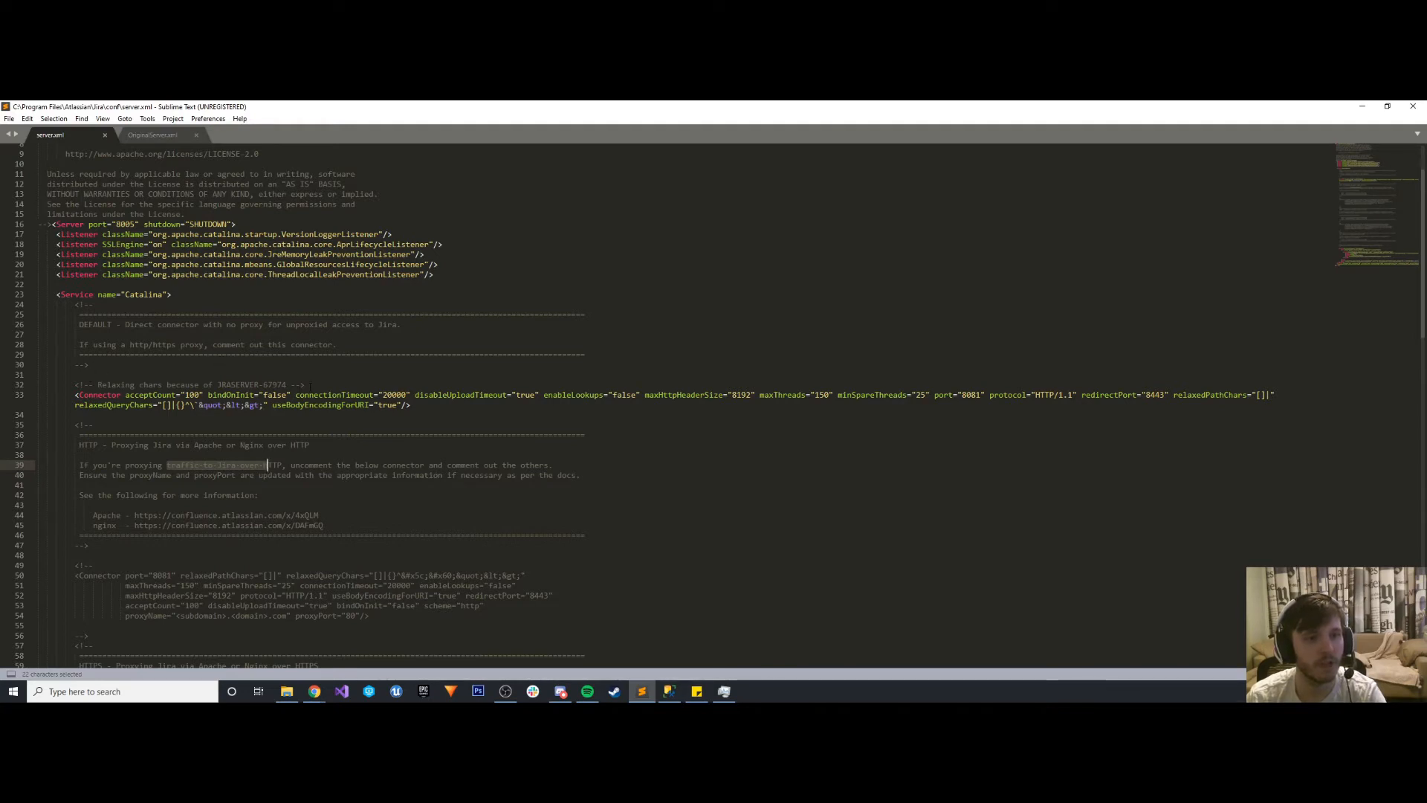
# - Comment out the default connector in server.xml by moving the comment's closing --> from line 32 to two lines below the connector
pyautogui.moveTo(311, 386); pyautogui.dragTo(291, 384)
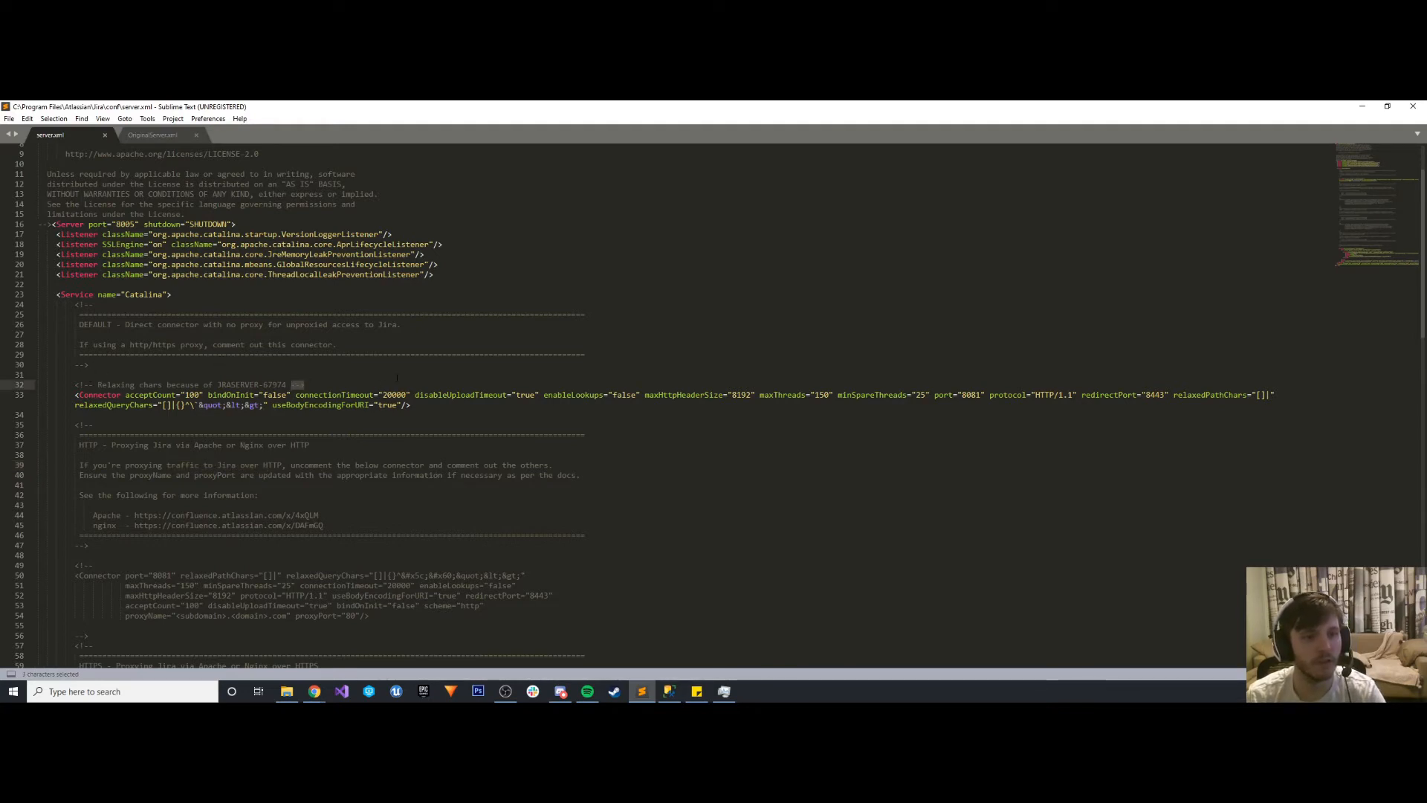
pyautogui.hotkey('ctrl', 'x')
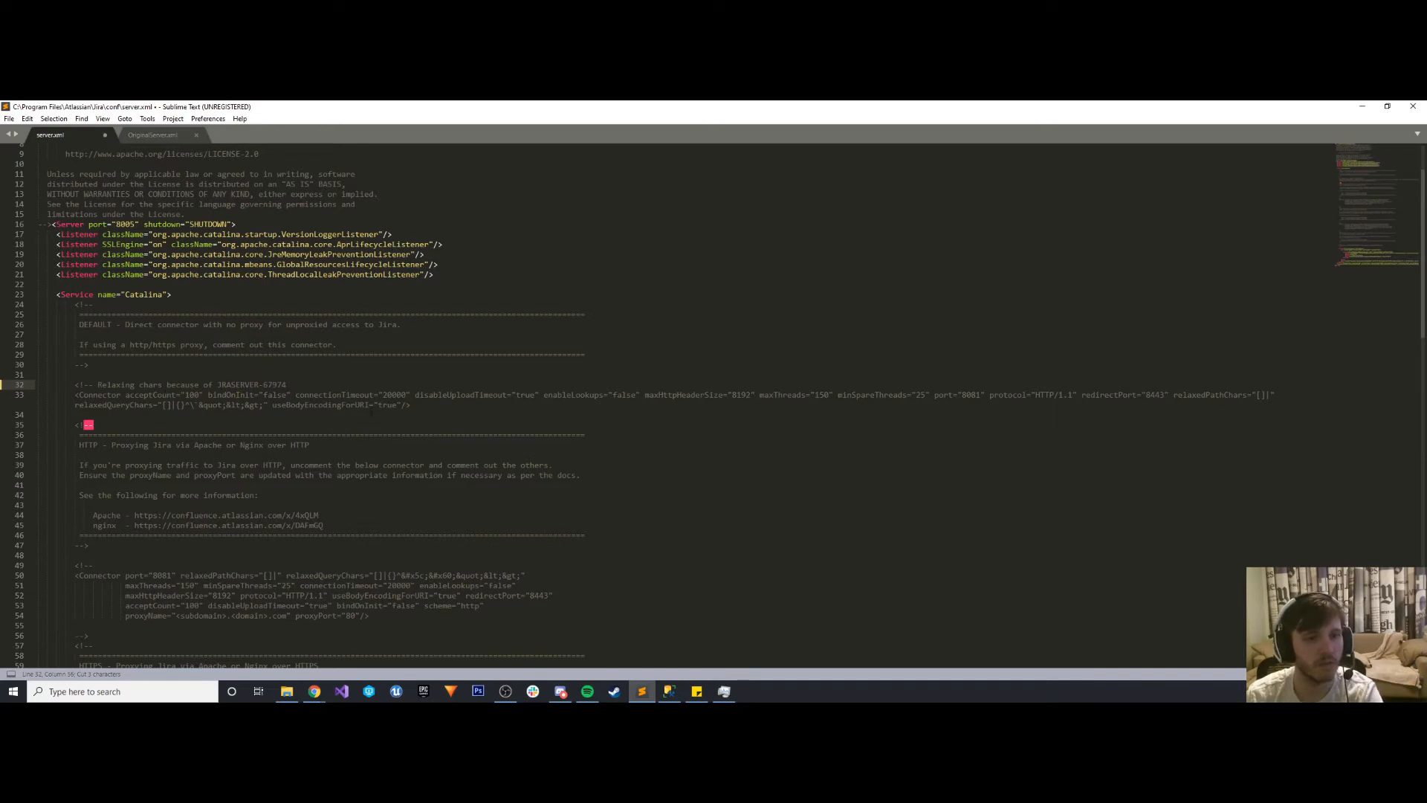
pyautogui.click(411, 406)
pyautogui.press('Return')
pyautogui.press('Return')
pyautogui.hotkey('ctrl', 'v')
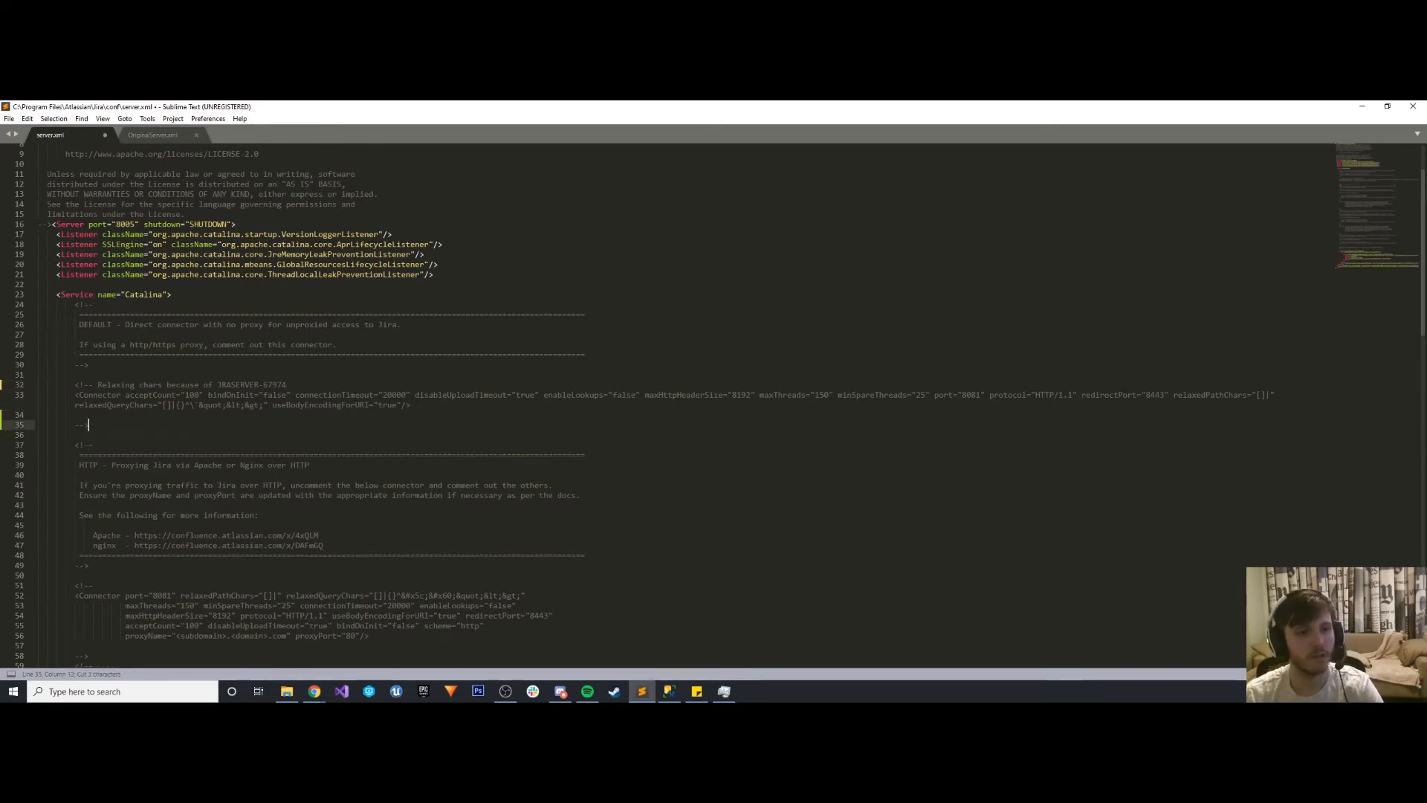
# - Uncomment the HTTP proxy connector in server.xml by deleting the comment markers before and after it
pyautogui.scroll(-3, 211, 338)
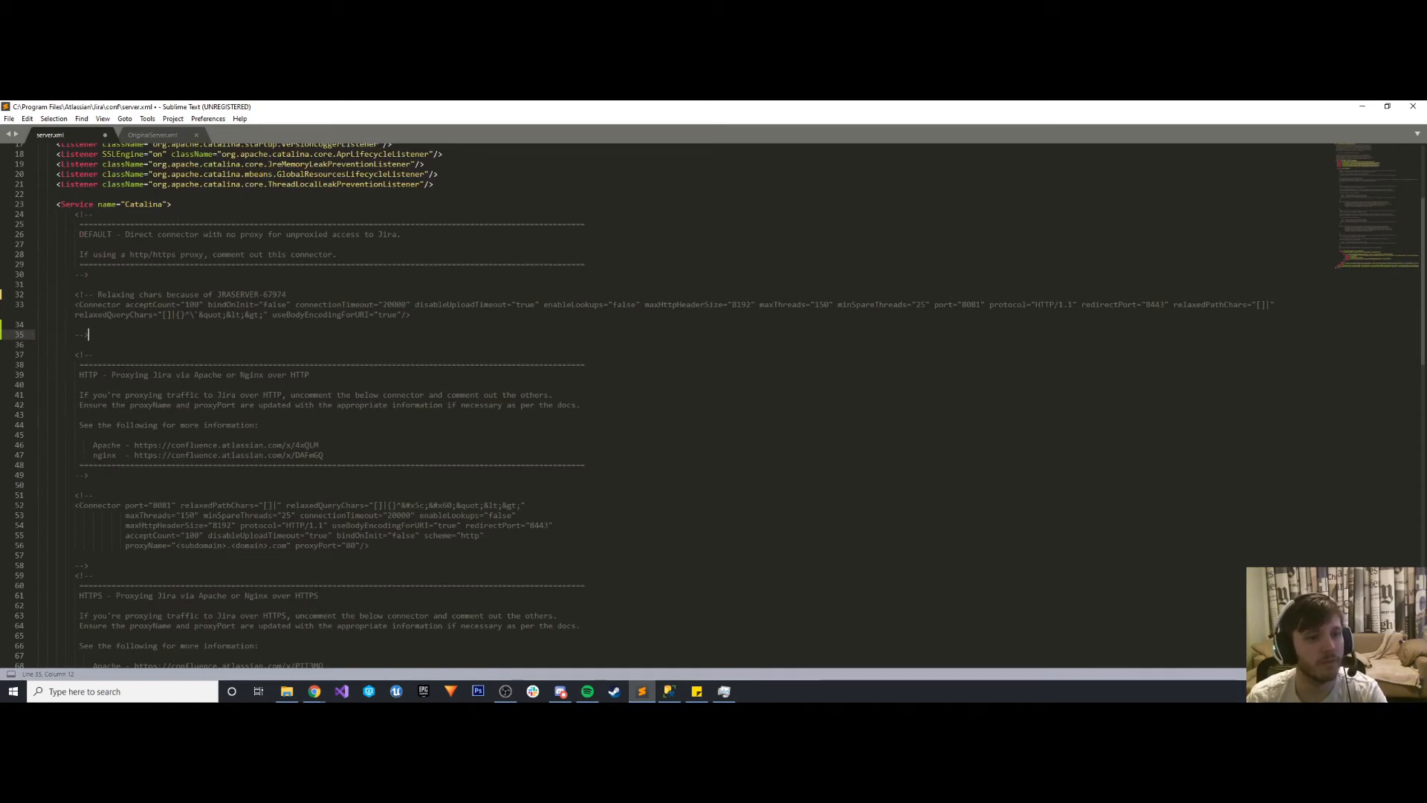
pyautogui.scroll(-2, 137, 419)
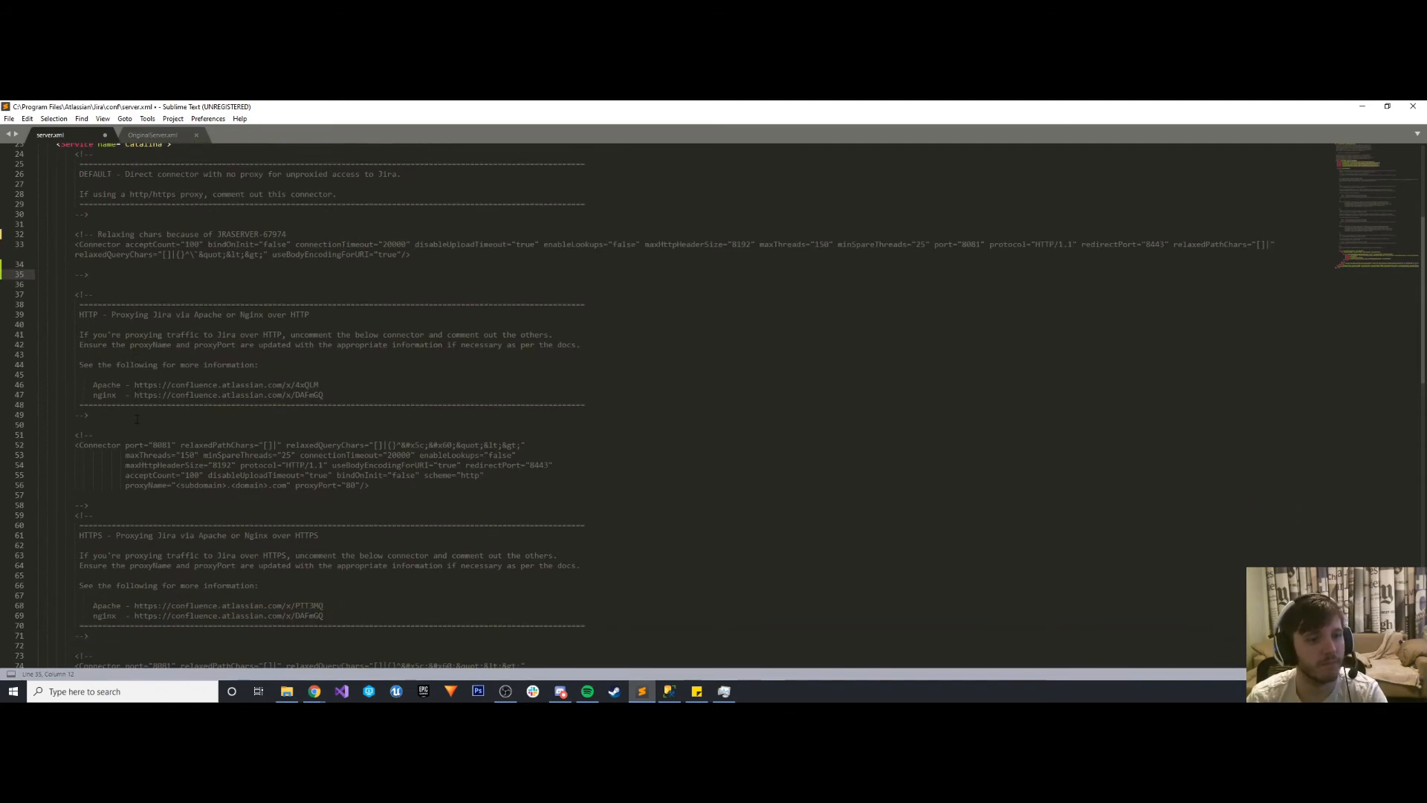
pyautogui.moveTo(93, 435); pyautogui.dragTo(74, 435)
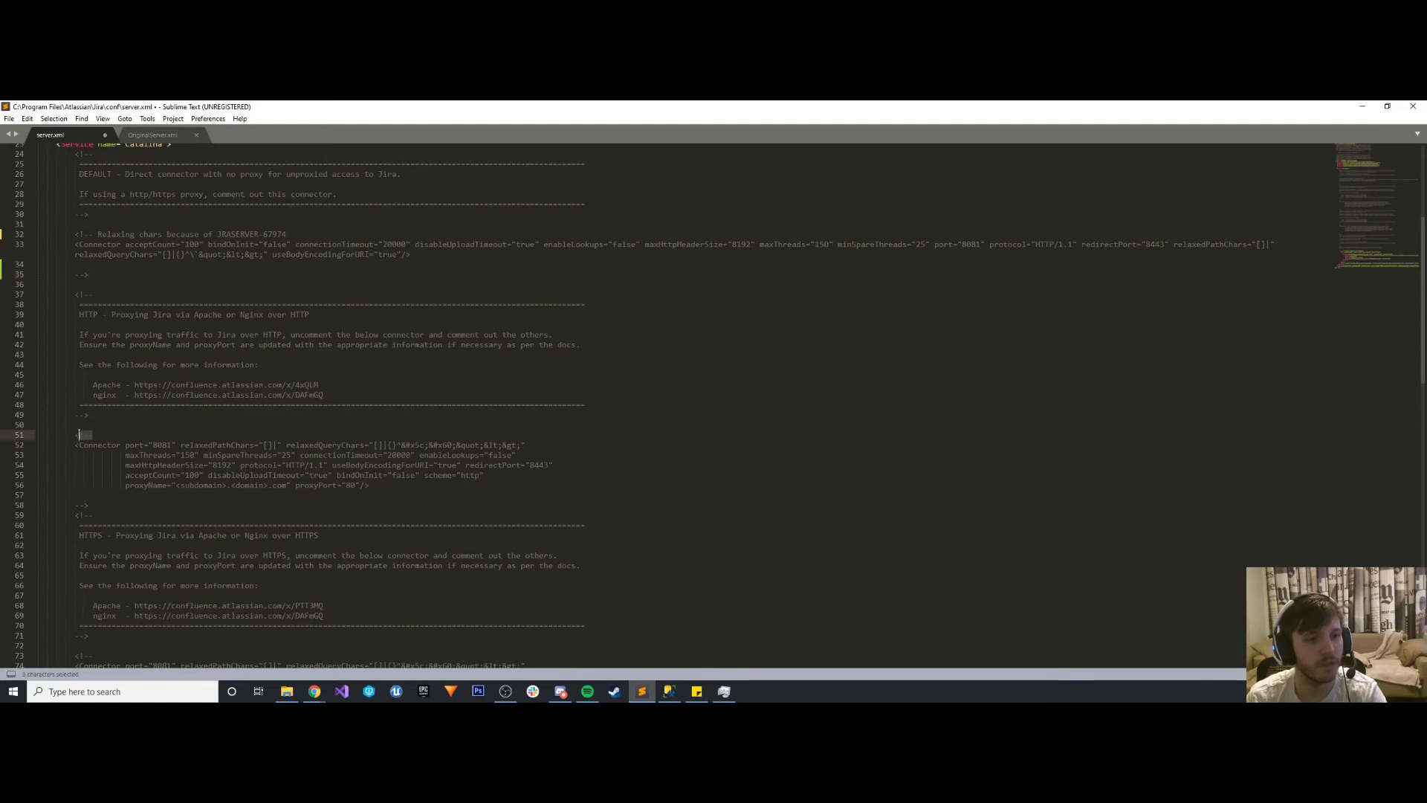
pyautogui.press('BackSpace')
pyautogui.moveTo(93, 514); pyautogui.dragTo(74, 505)
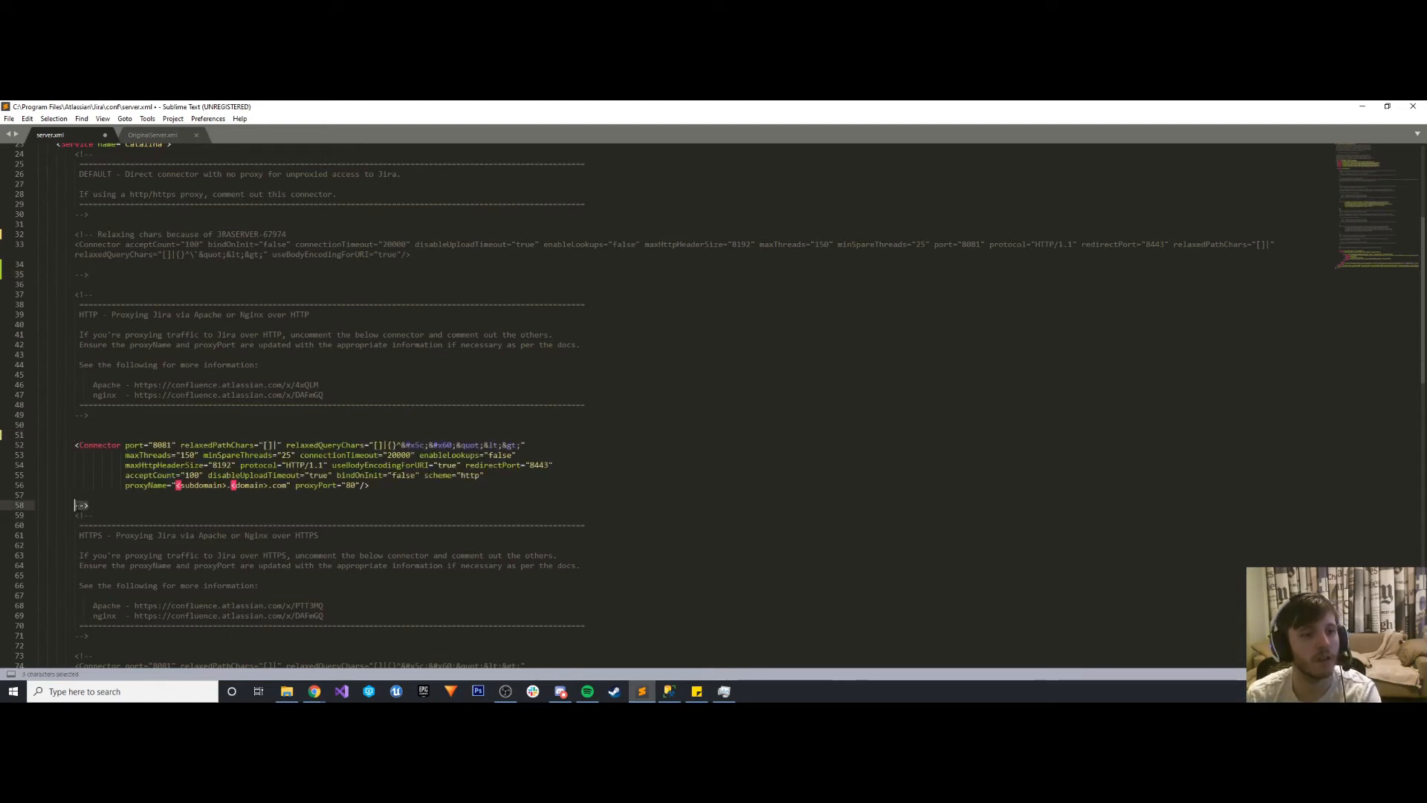
pyautogui.press('BackSpace')
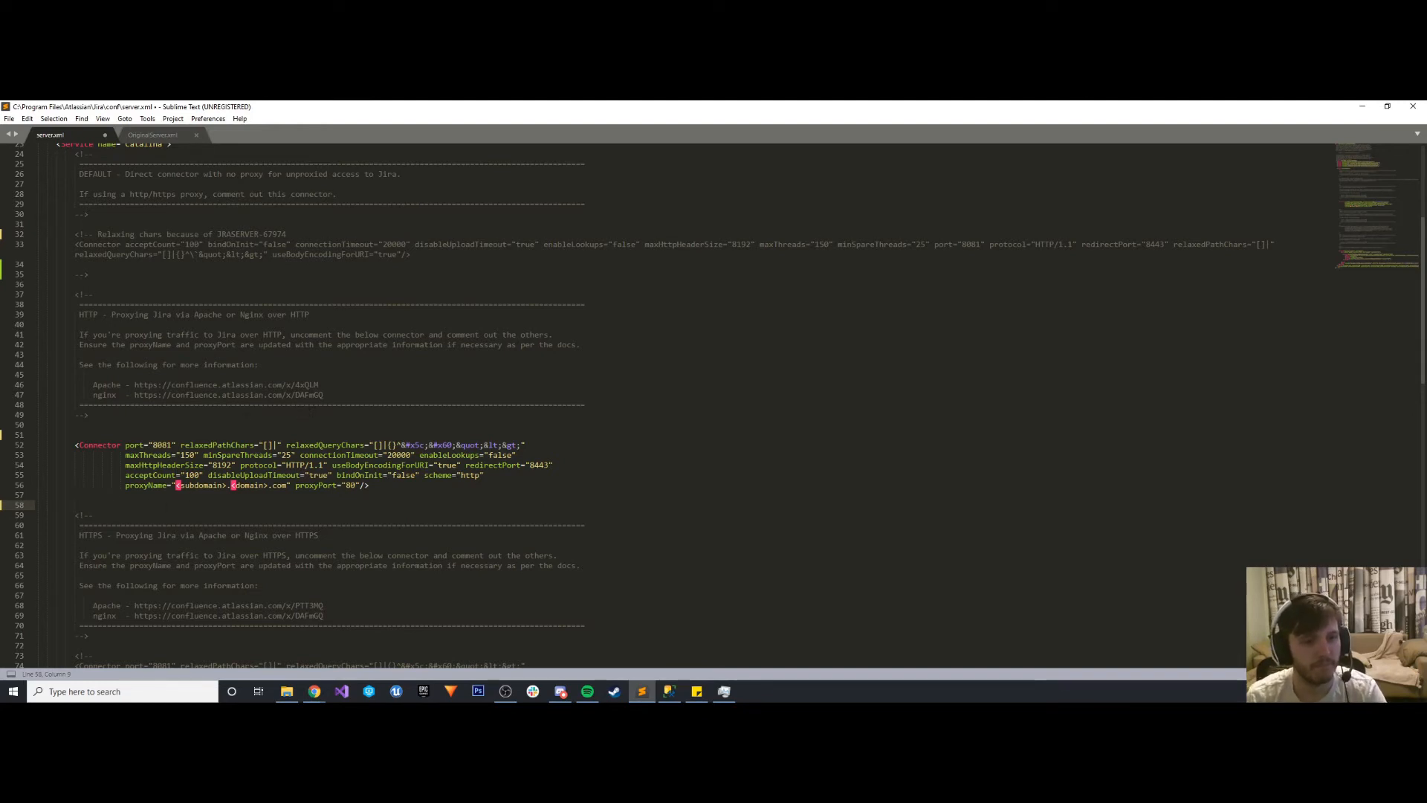
# - Place the restored server.xml editor window and the browser's Configuring the Base URL article side by side
pyautogui.moveTo(320, 109); pyautogui.dragTo(778, 191)
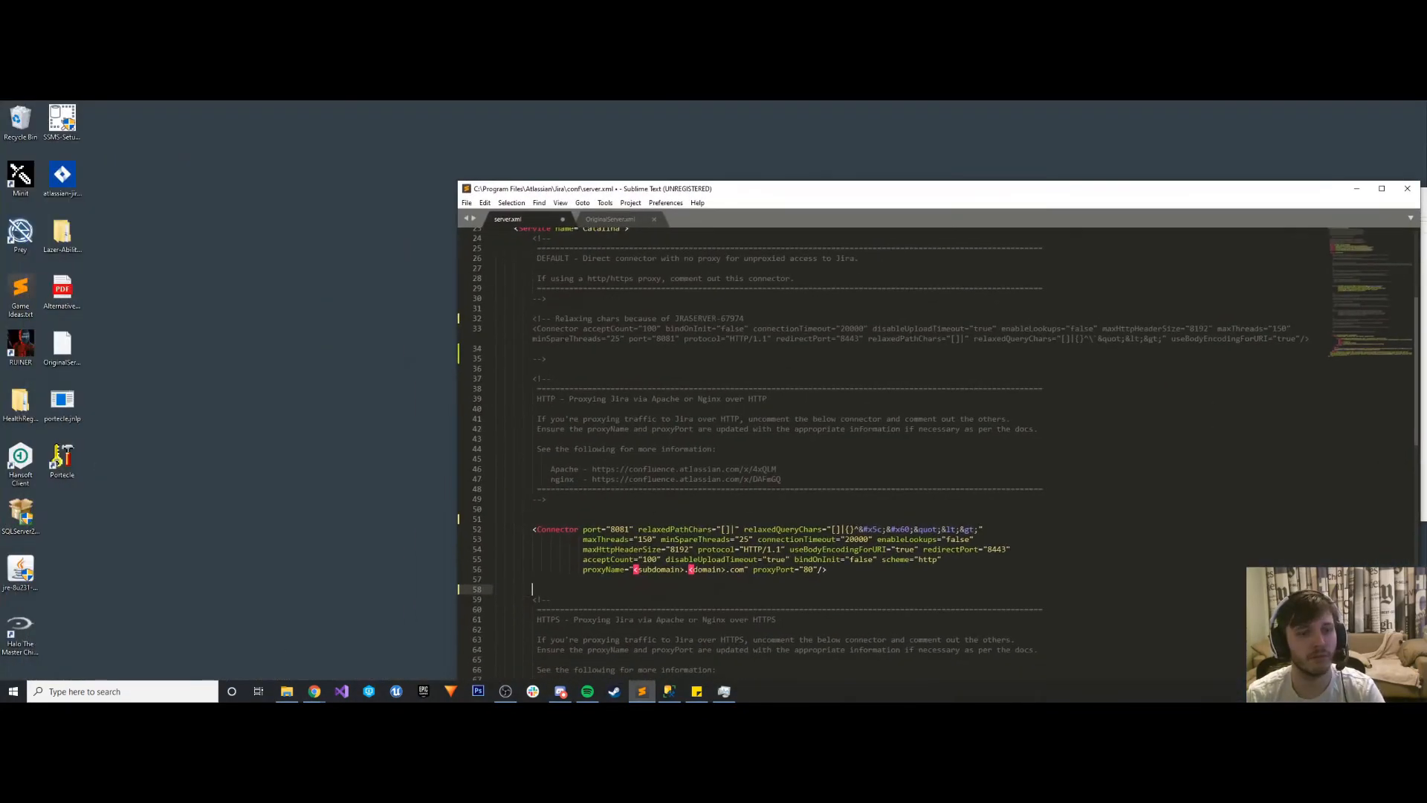
pyautogui.moveTo(315, 691)
pyautogui.click(308, 644)
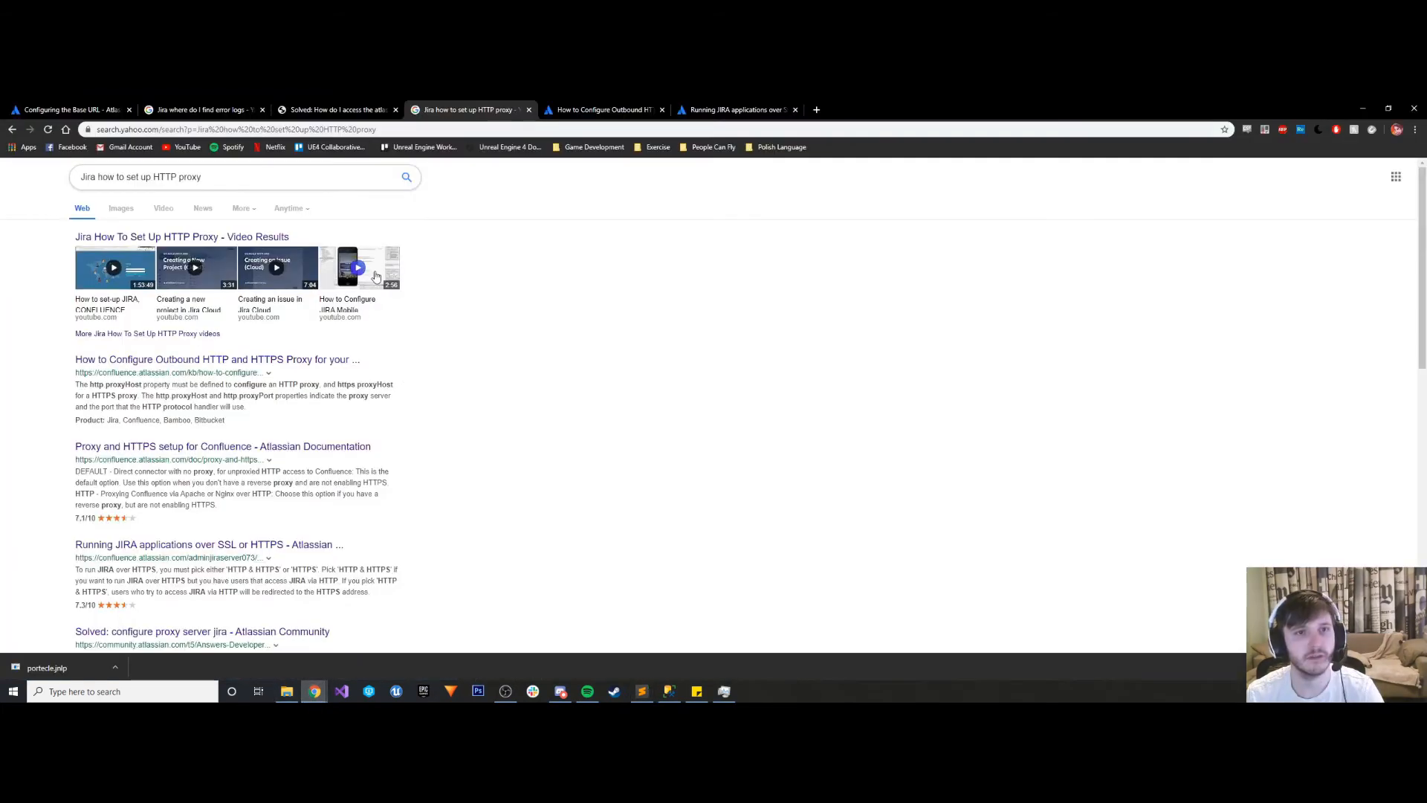
pyautogui.click(68, 110)
pyautogui.scroll(1, 447, 406)
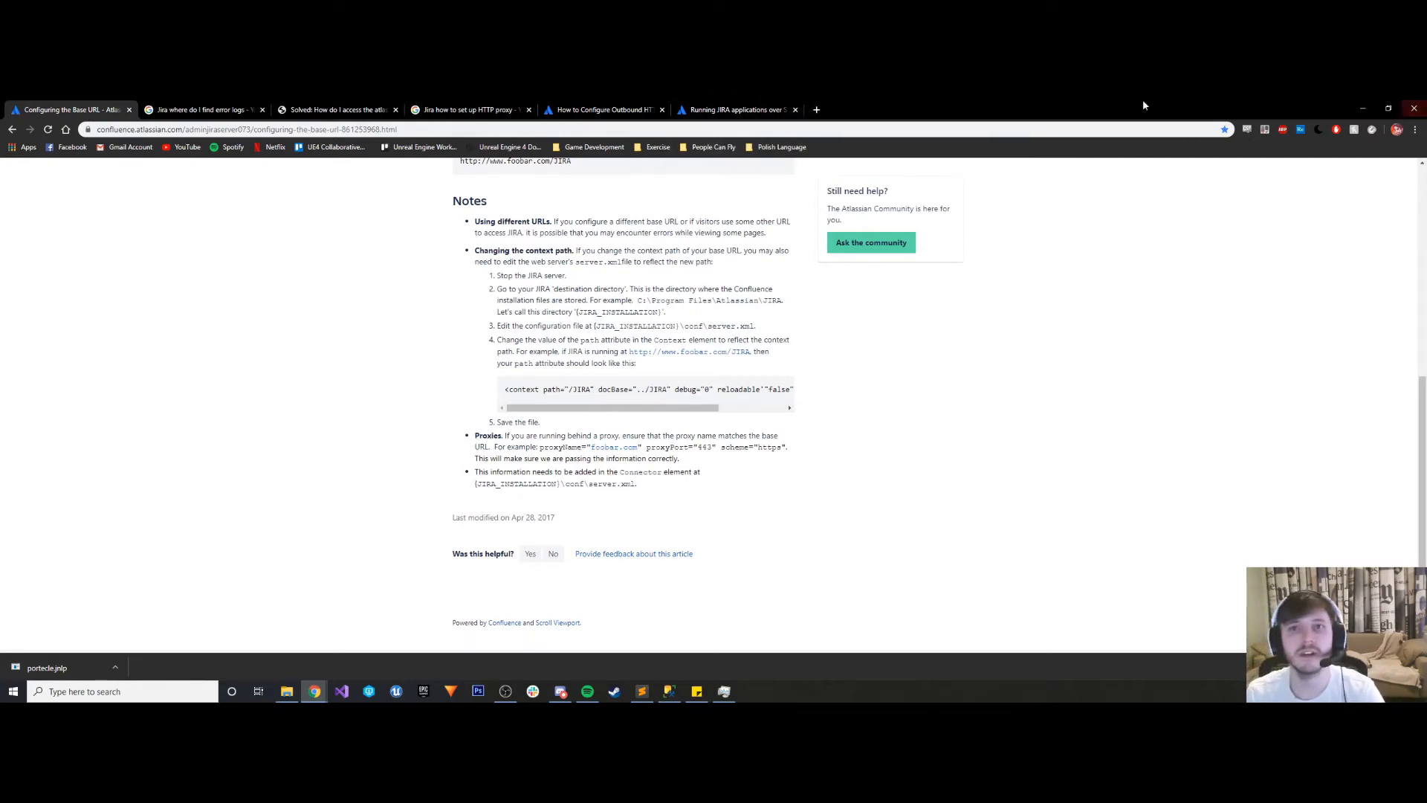
pyautogui.moveTo(1143, 102); pyautogui.dragTo(206, 132)
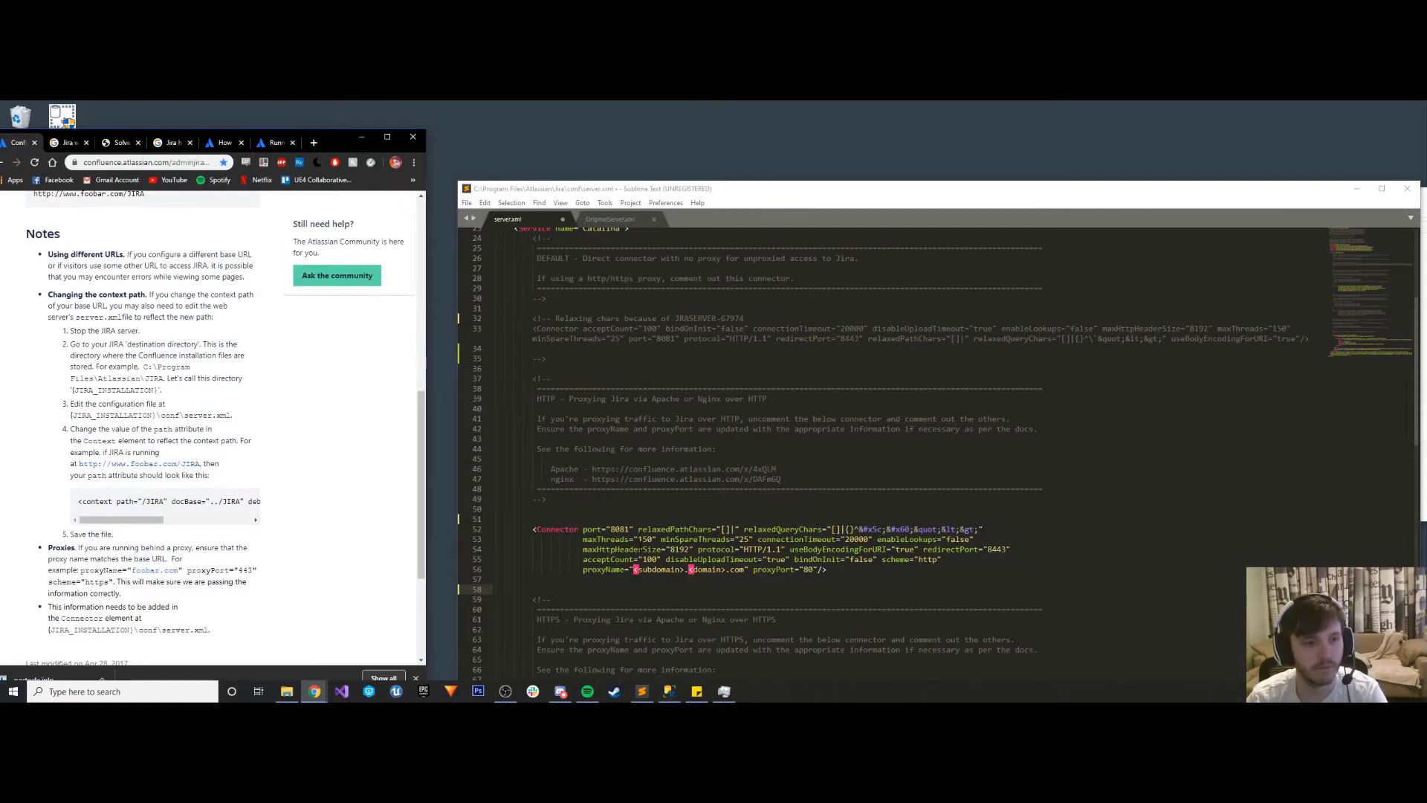
# - Examine the connector, Engine and Context sections of server.xml against the article's notes on context path and proxies
pyautogui.scroll(-10, 641, 535)
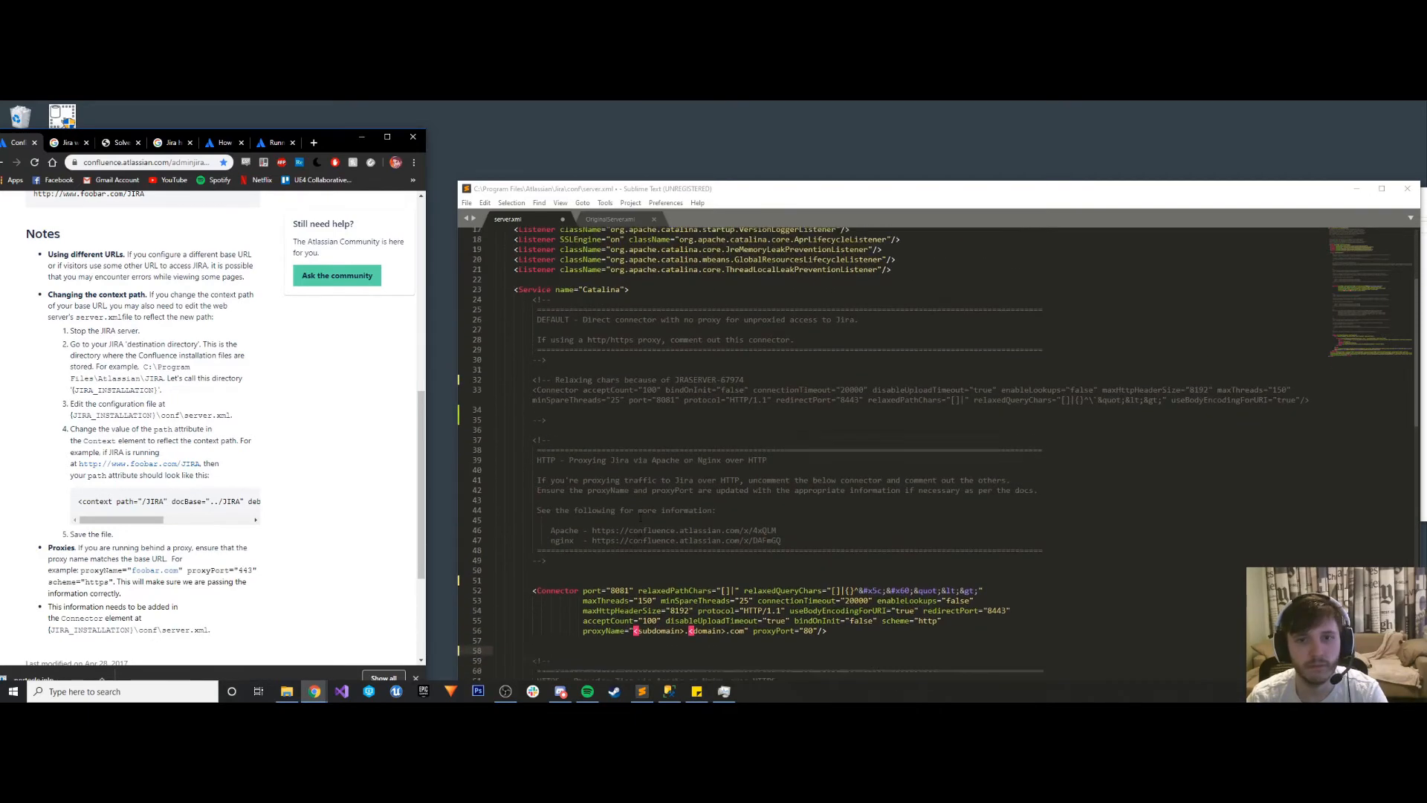
pyautogui.scroll(-6, 641, 535)
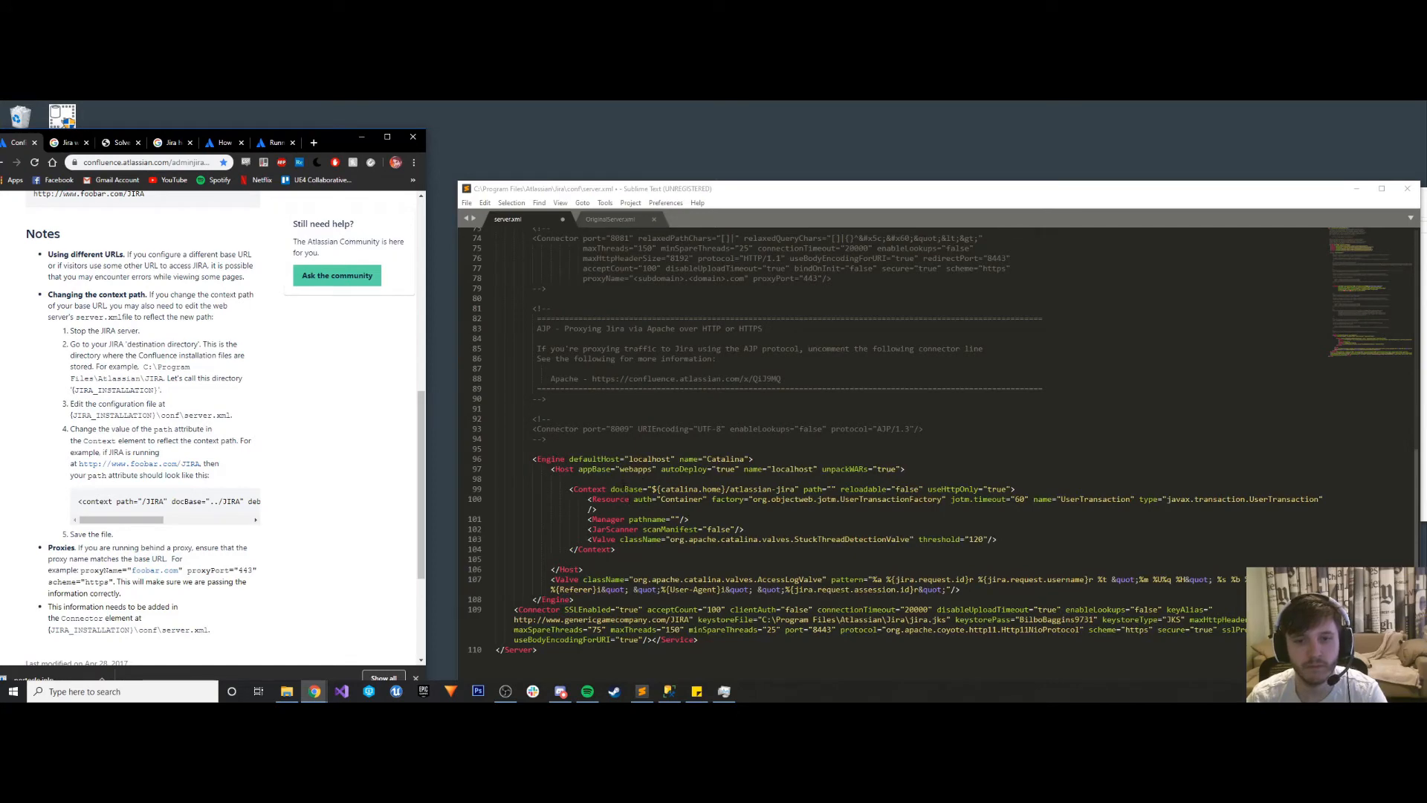
pyautogui.scroll(-1, 623, 484)
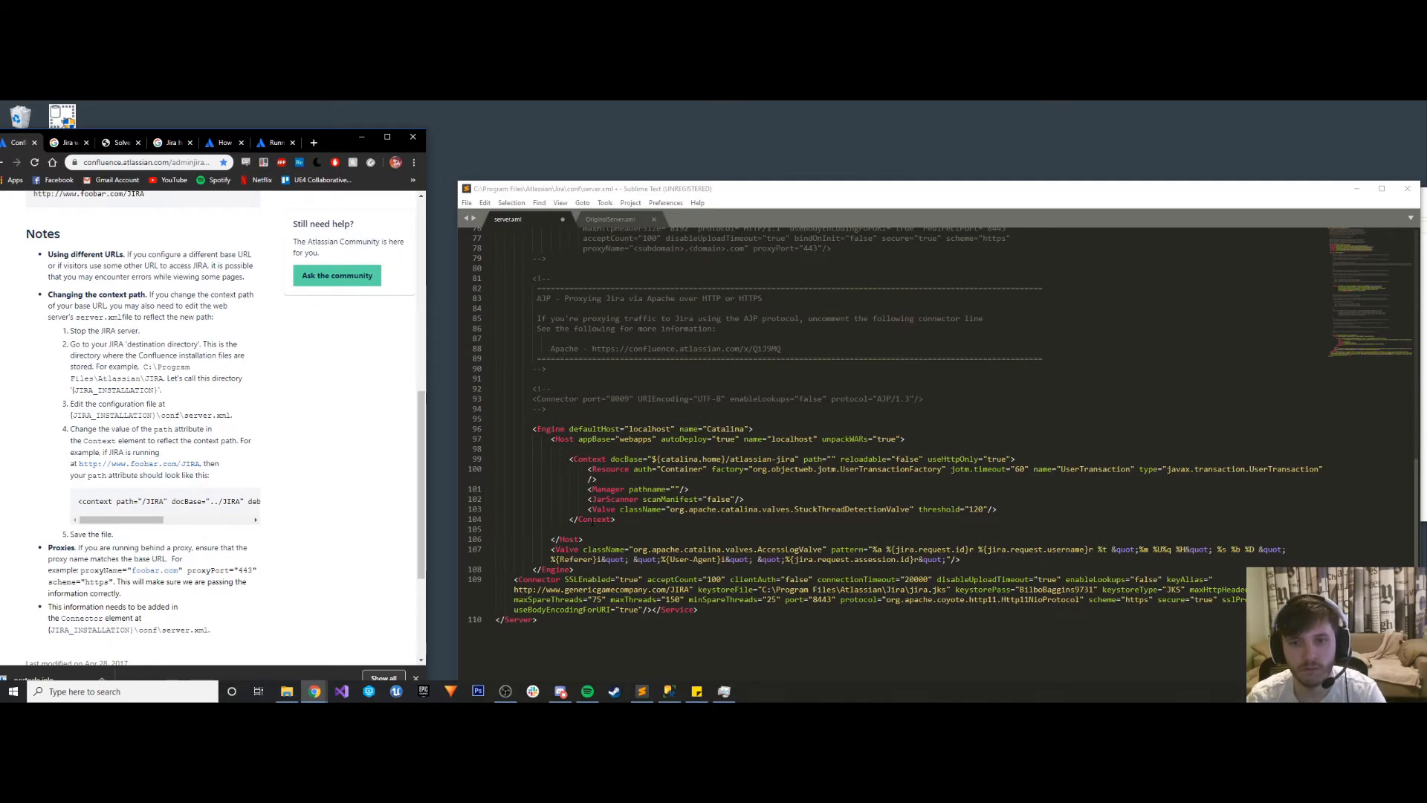
pyautogui.scroll(-1, 892, 446)
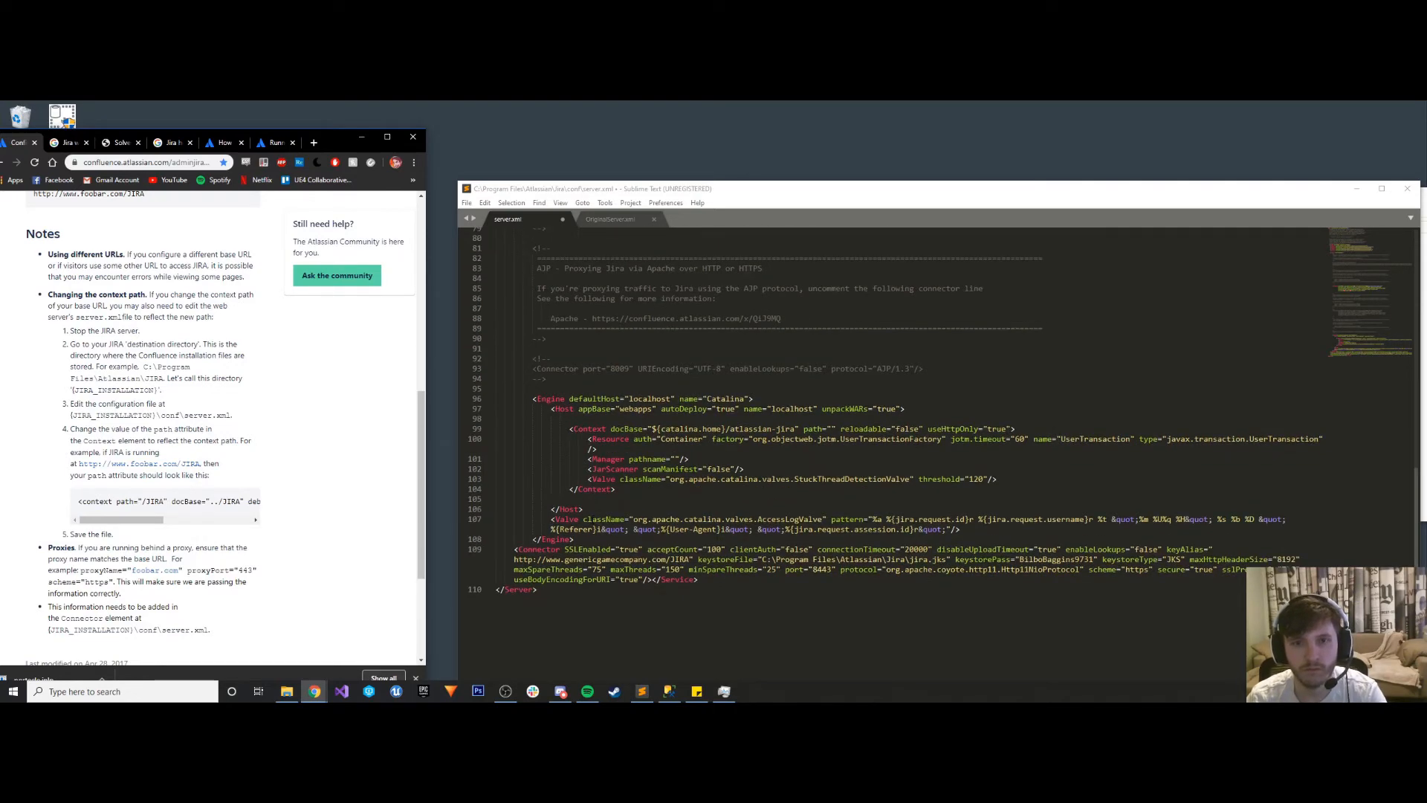
pyautogui.scroll(-4, 593, 519)
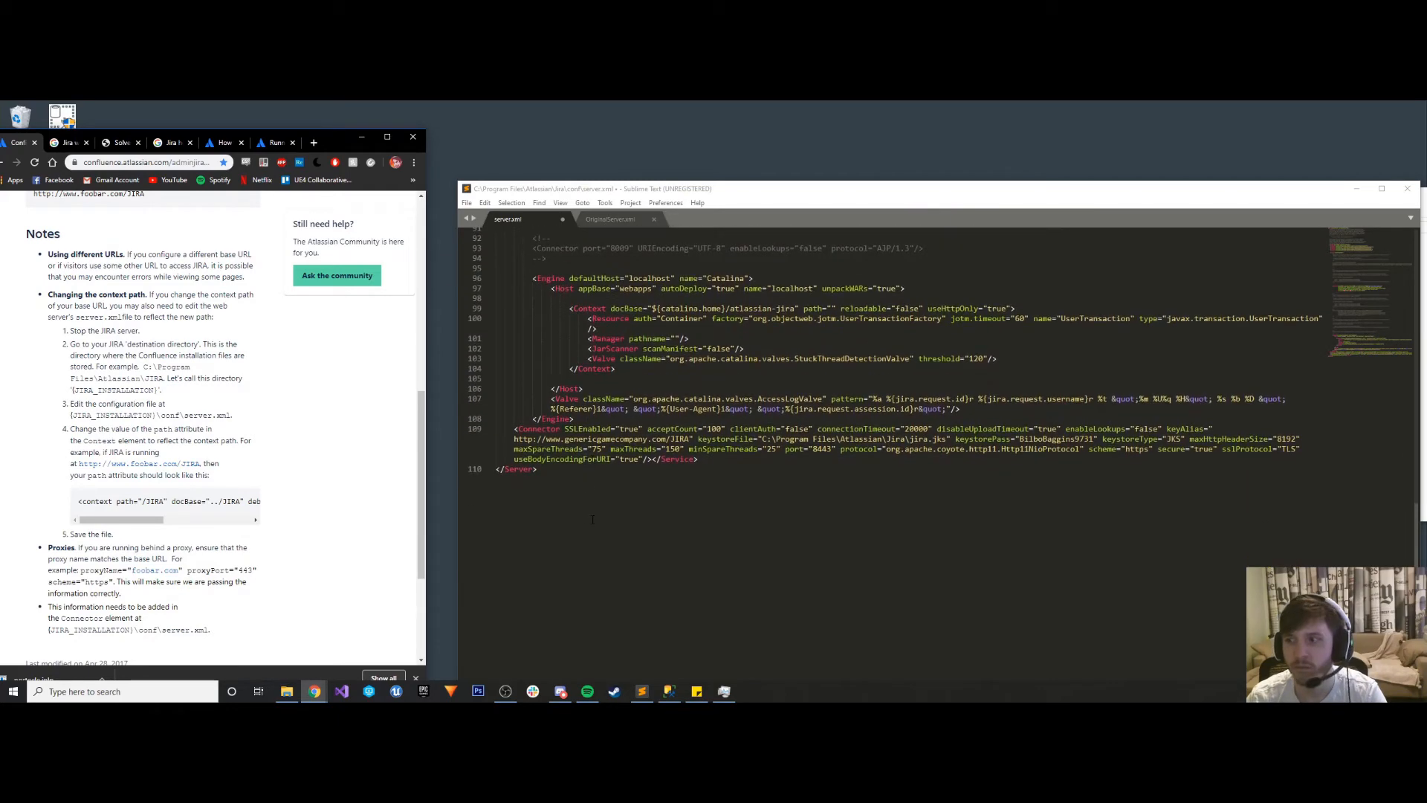
pyautogui.scroll(5, 592, 519)
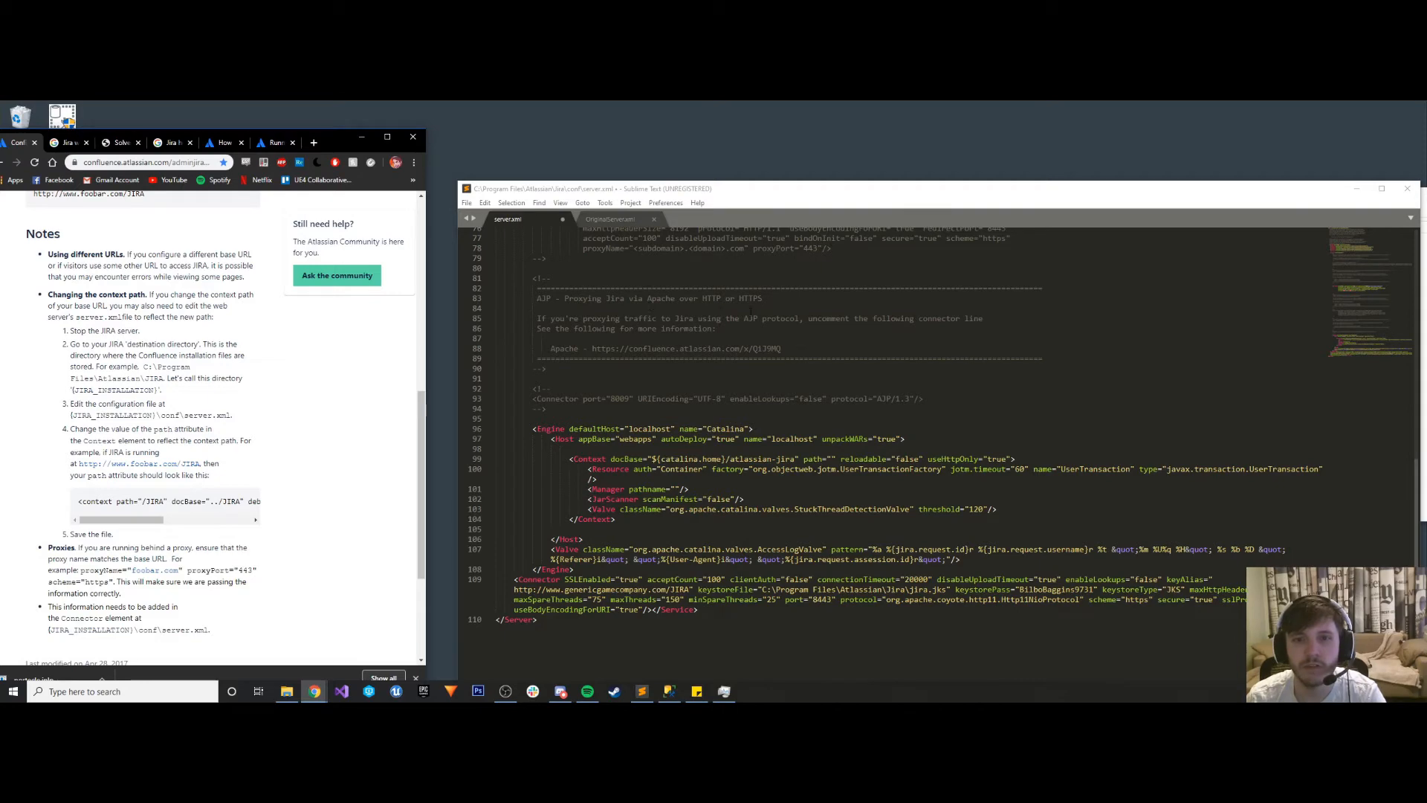
pyautogui.scroll(15, 741, 301)
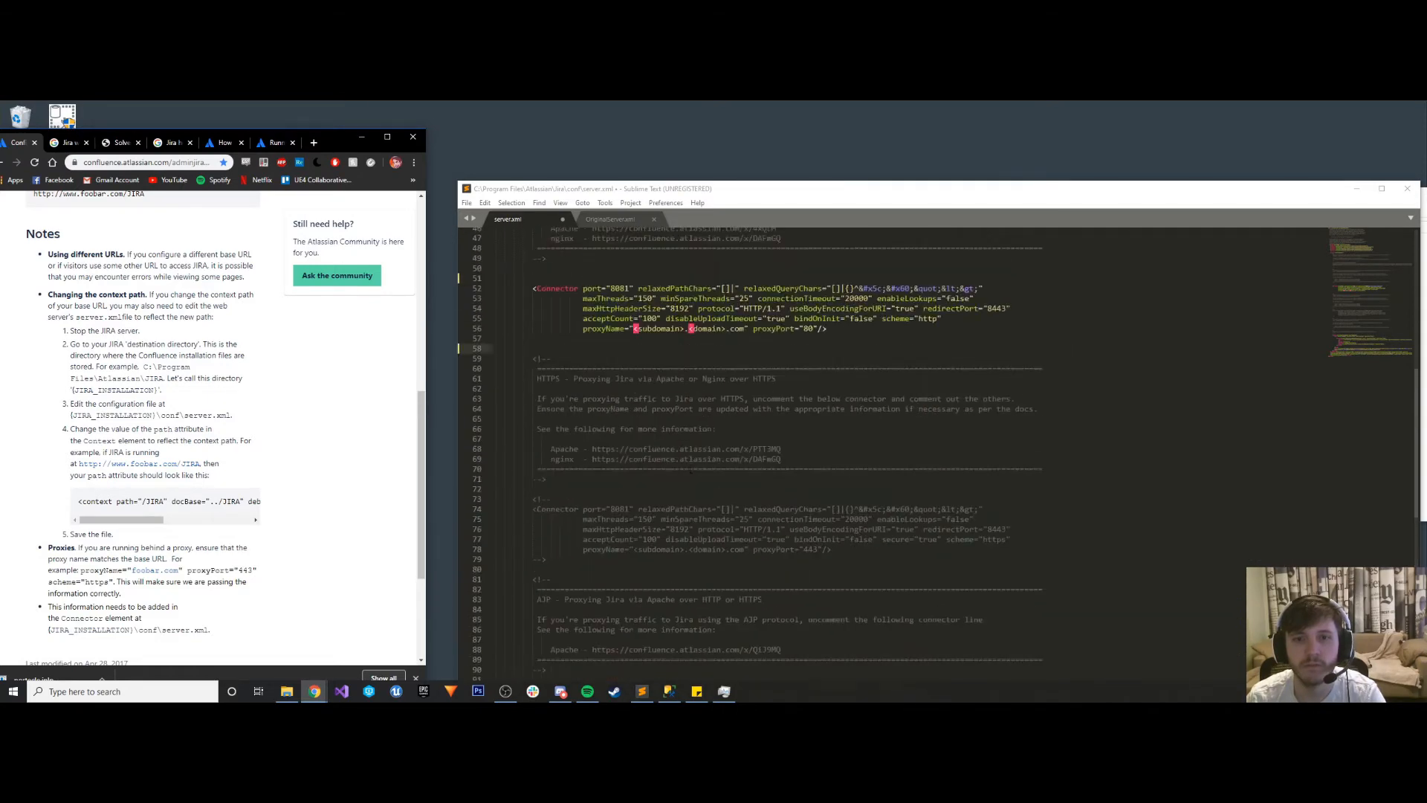
pyautogui.scroll(10, 679, 460)
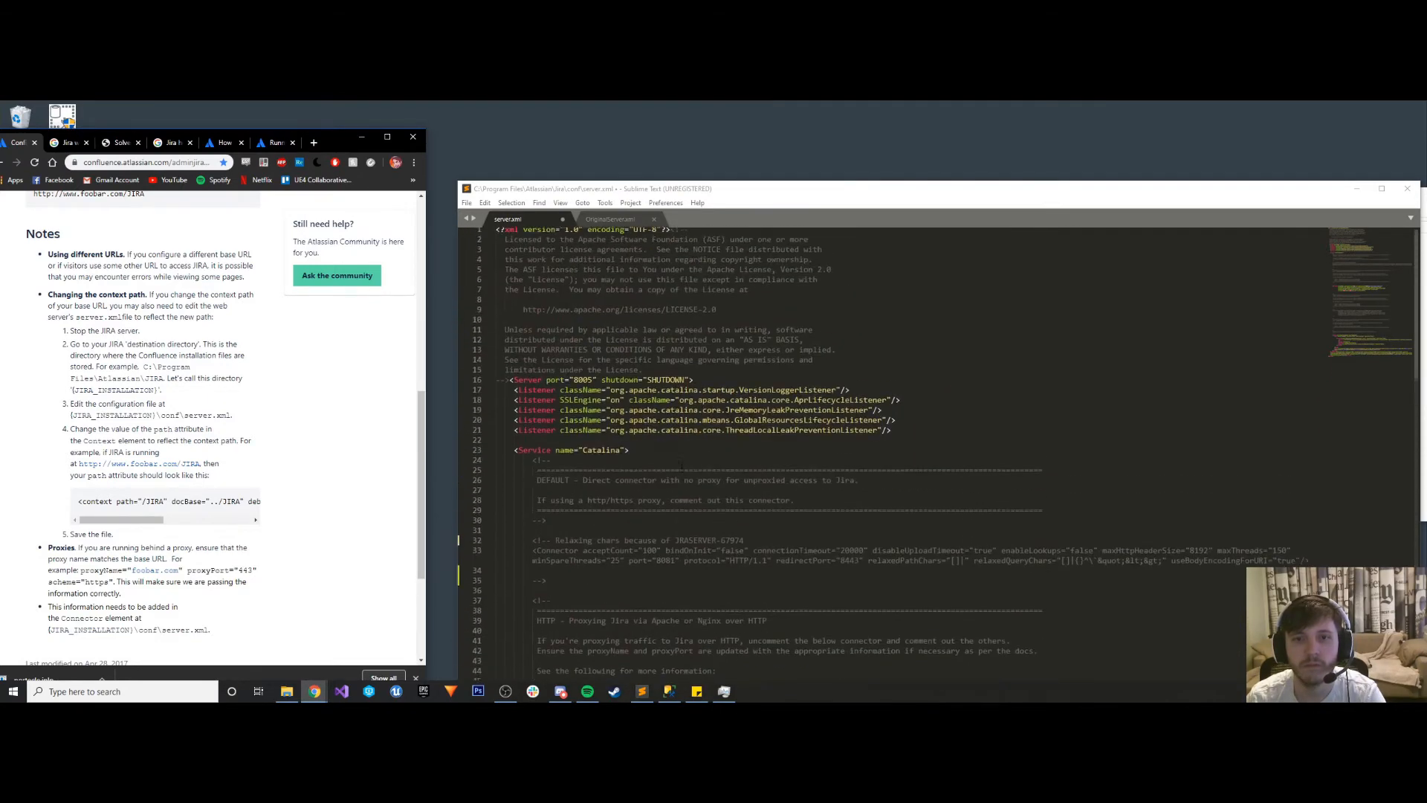
pyautogui.rightClick(679, 460)
pyautogui.click(610, 501)
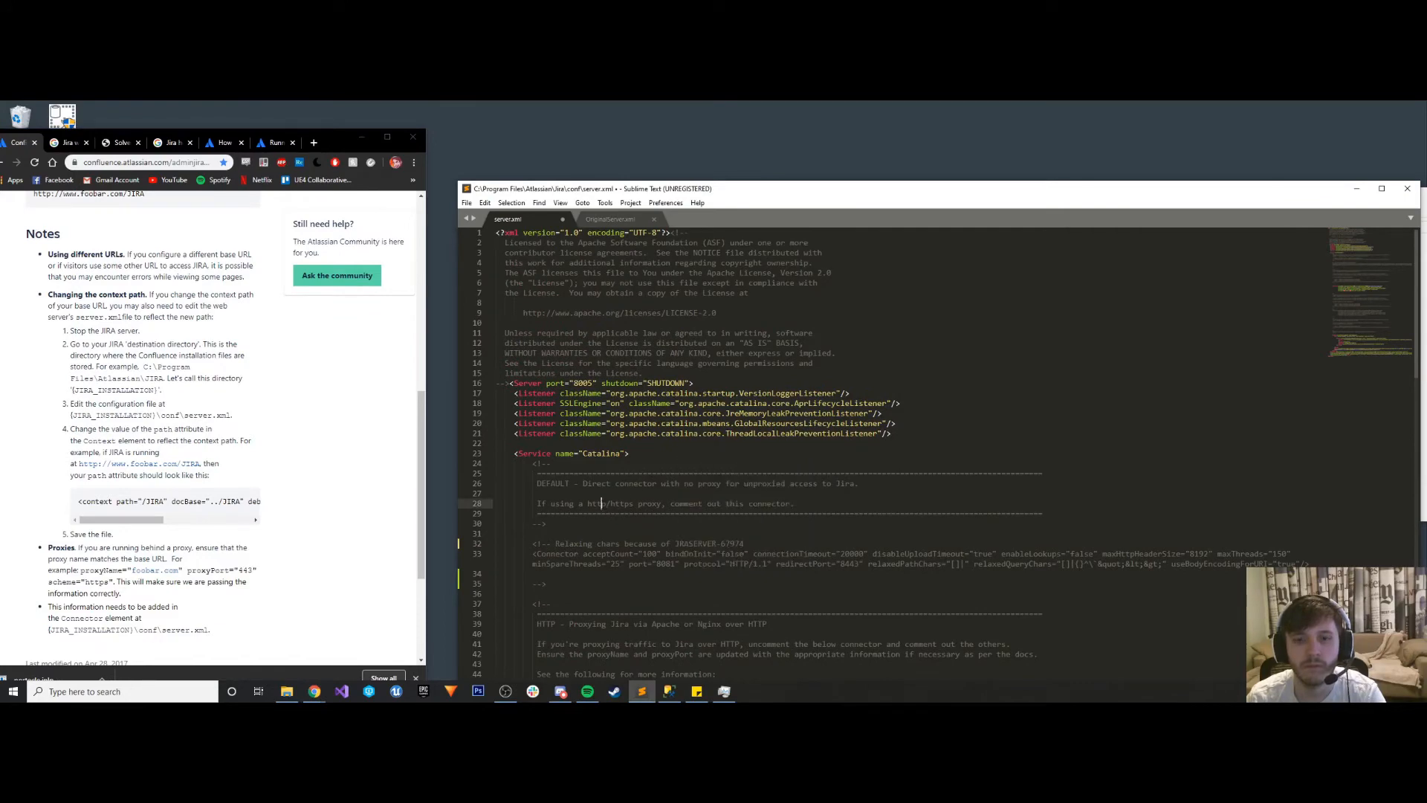
pyautogui.scroll(-12, 608, 497)
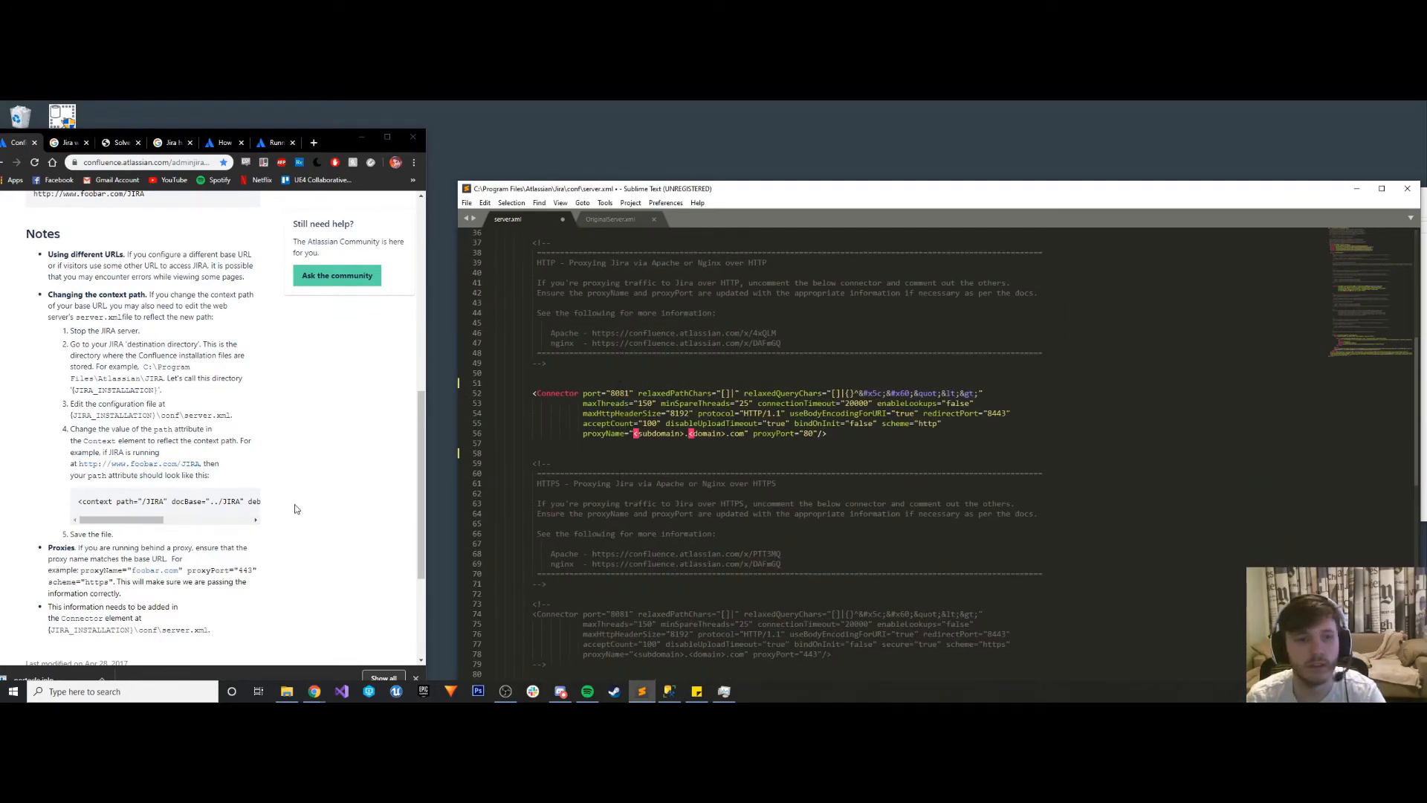
pyautogui.scroll(-3, 270, 511)
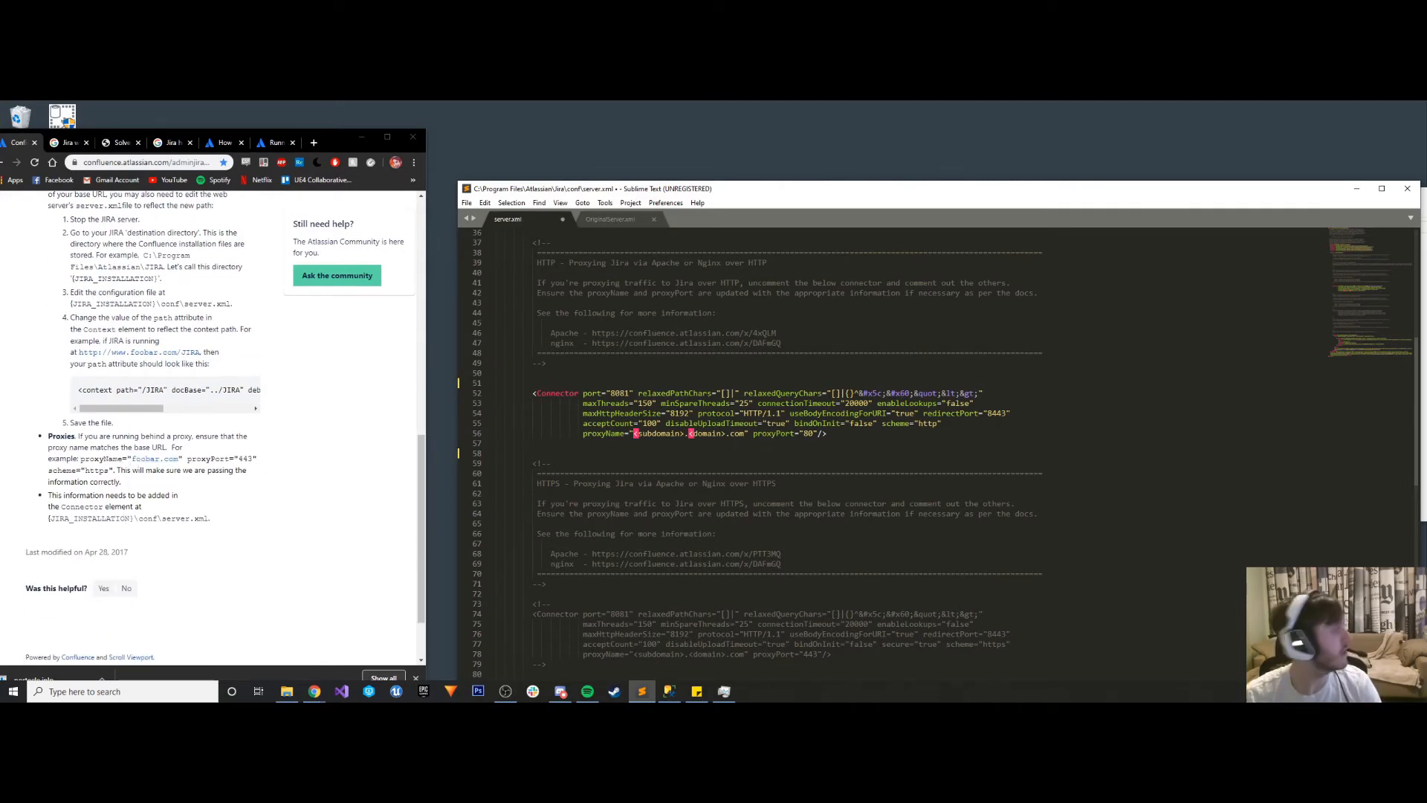
pyautogui.hotkey('alt', 'Tab')
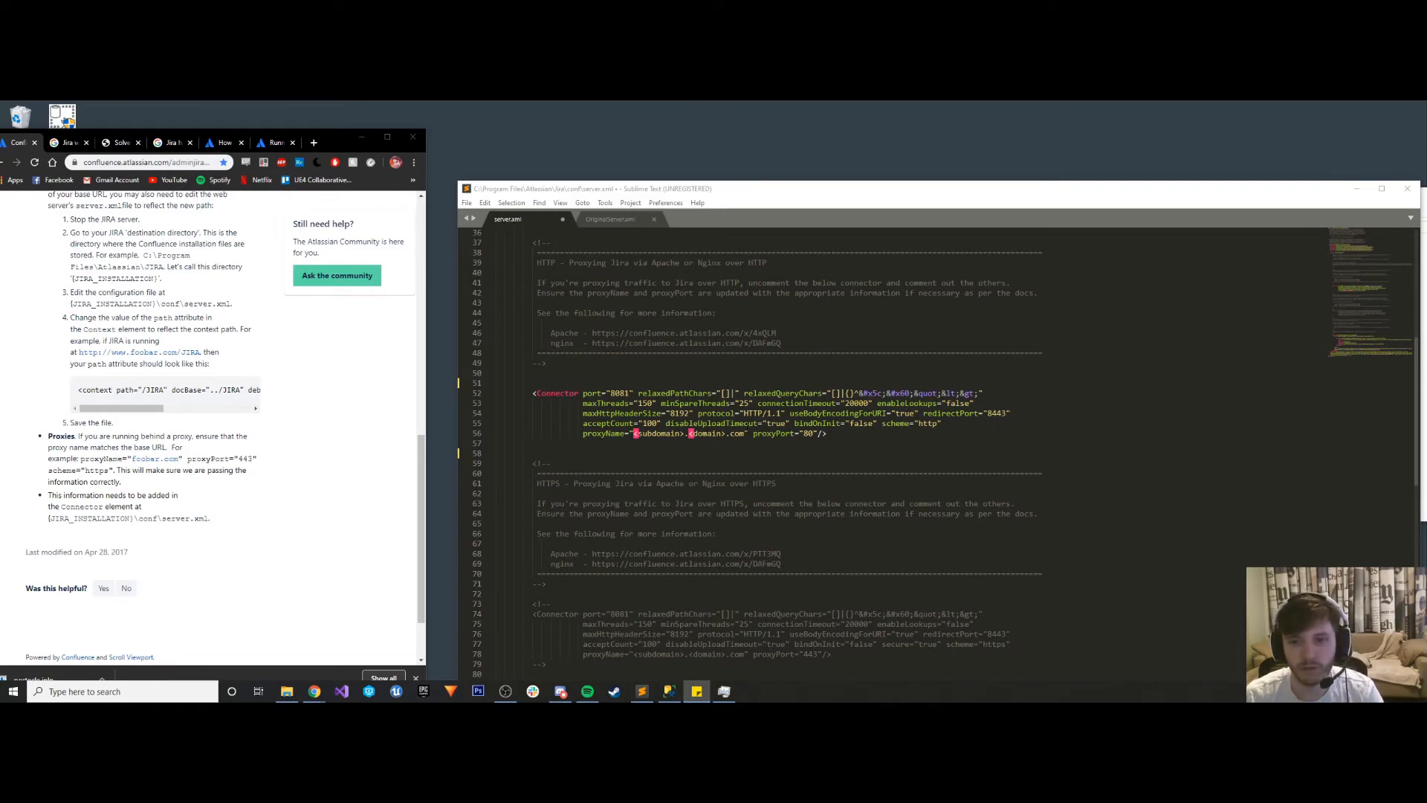
pyautogui.click(682, 433)
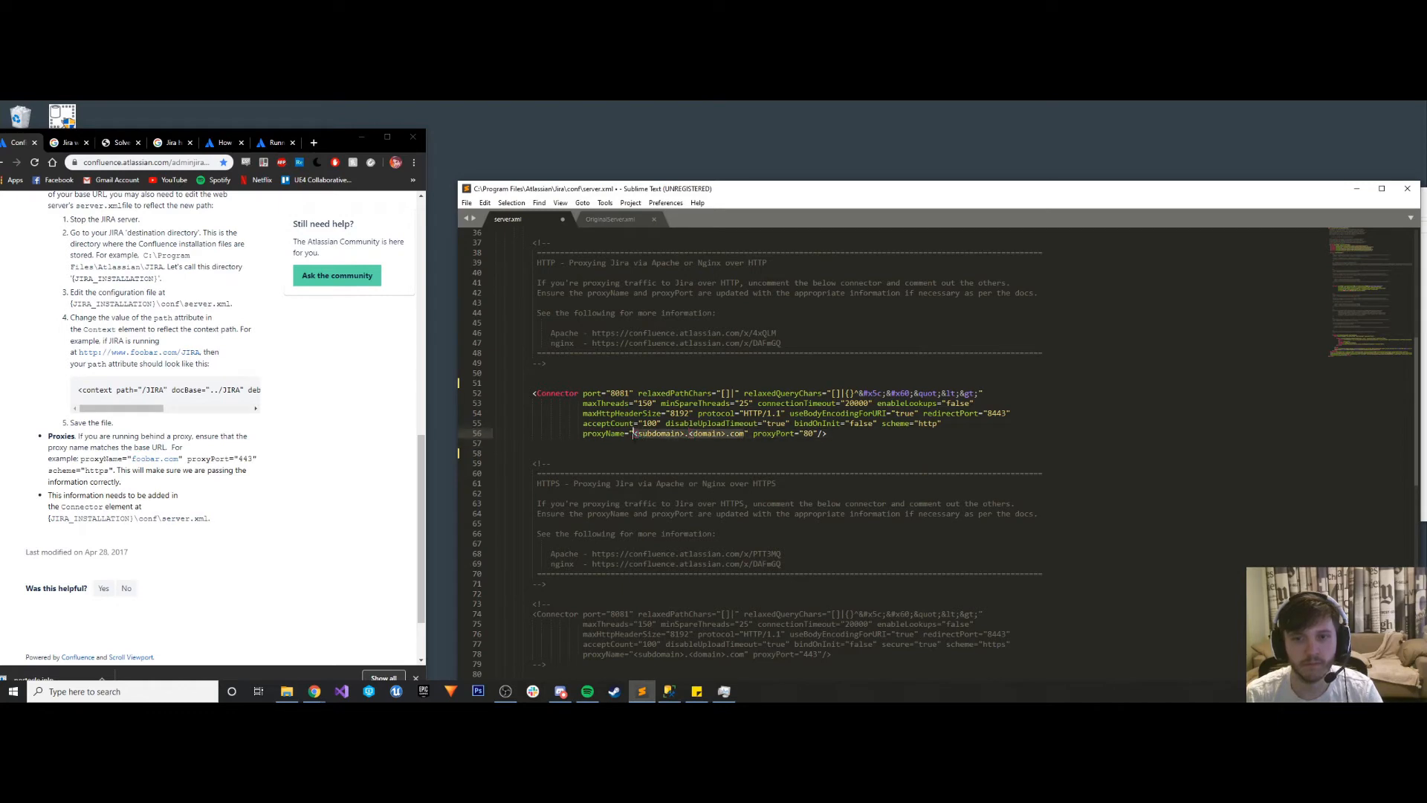
pyautogui.write('http://www.genericgamecompany.com/JIRA')
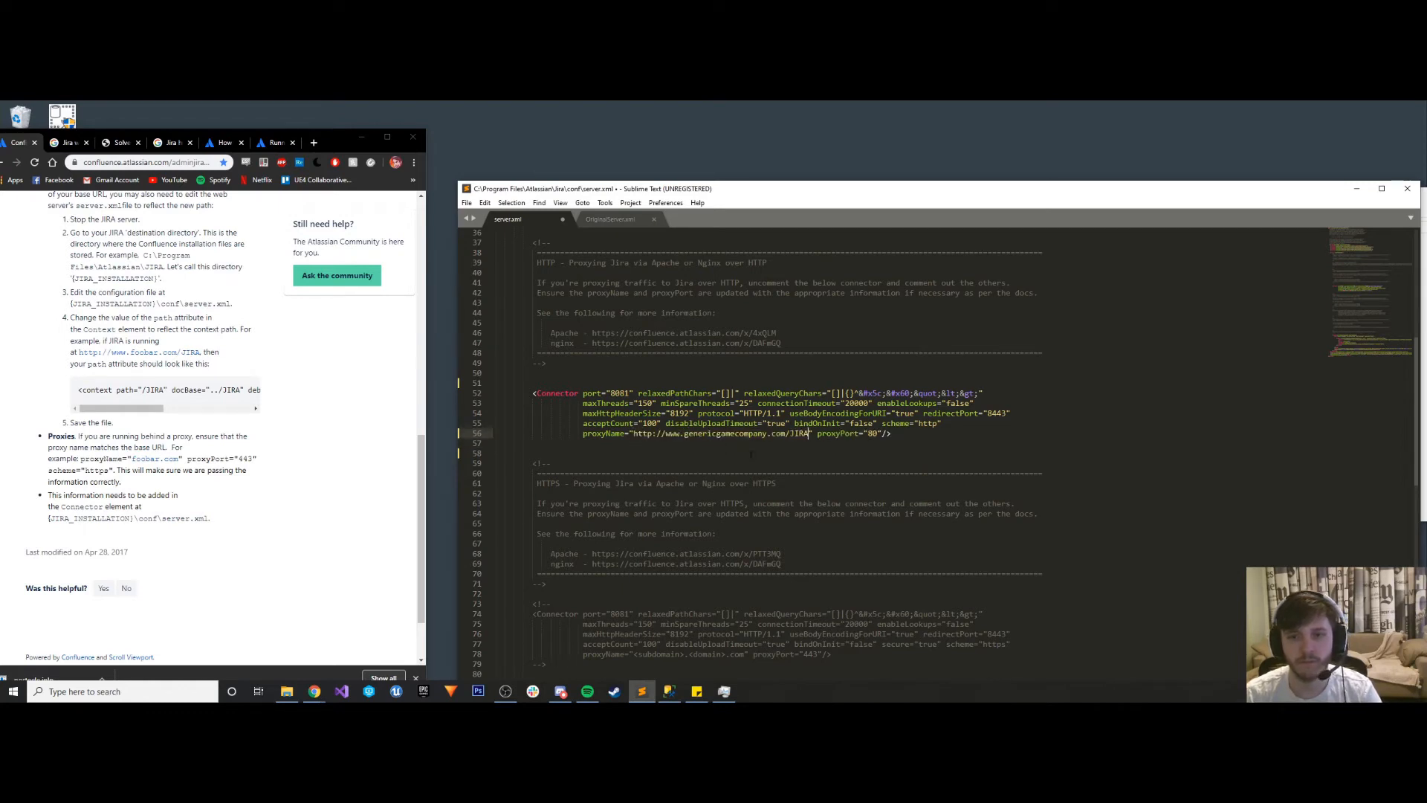
pyautogui.hotkey('ctrl', 's')
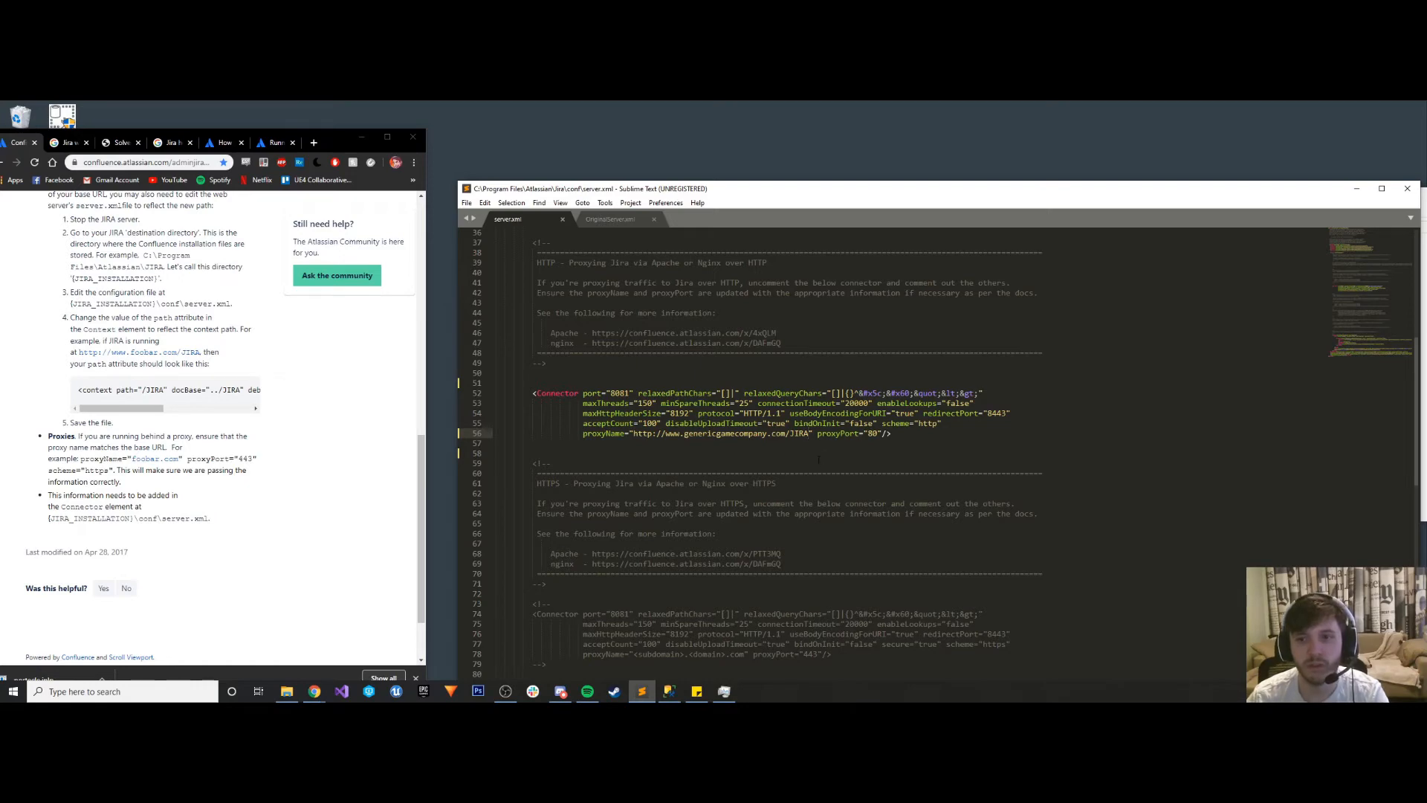
# - Review the HTTPS and AJP proxy sections of server.xml through to the Engine's Context element
pyautogui.scroll(-1, 817, 461)
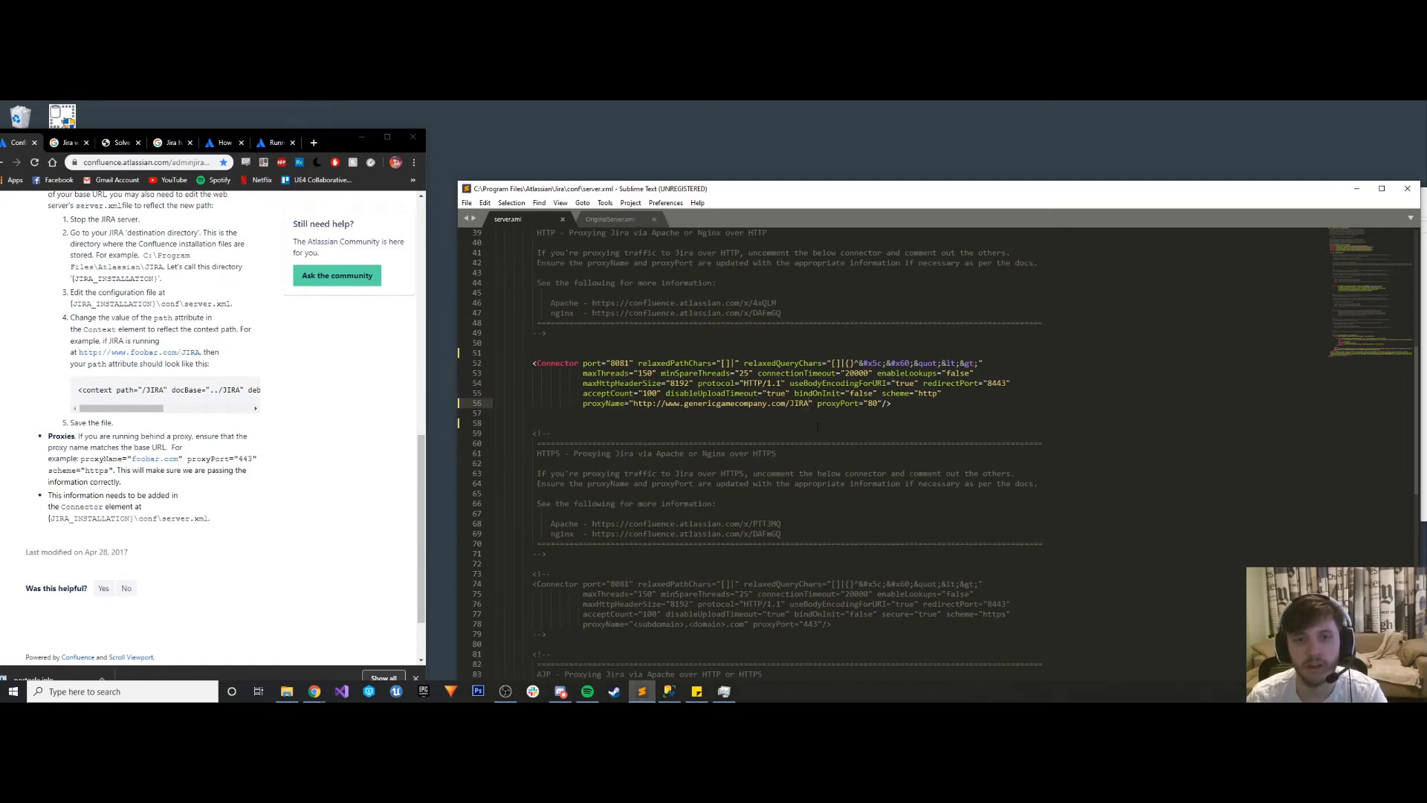
pyautogui.scroll(3, 817, 426)
pyautogui.scroll(-10, 813, 425)
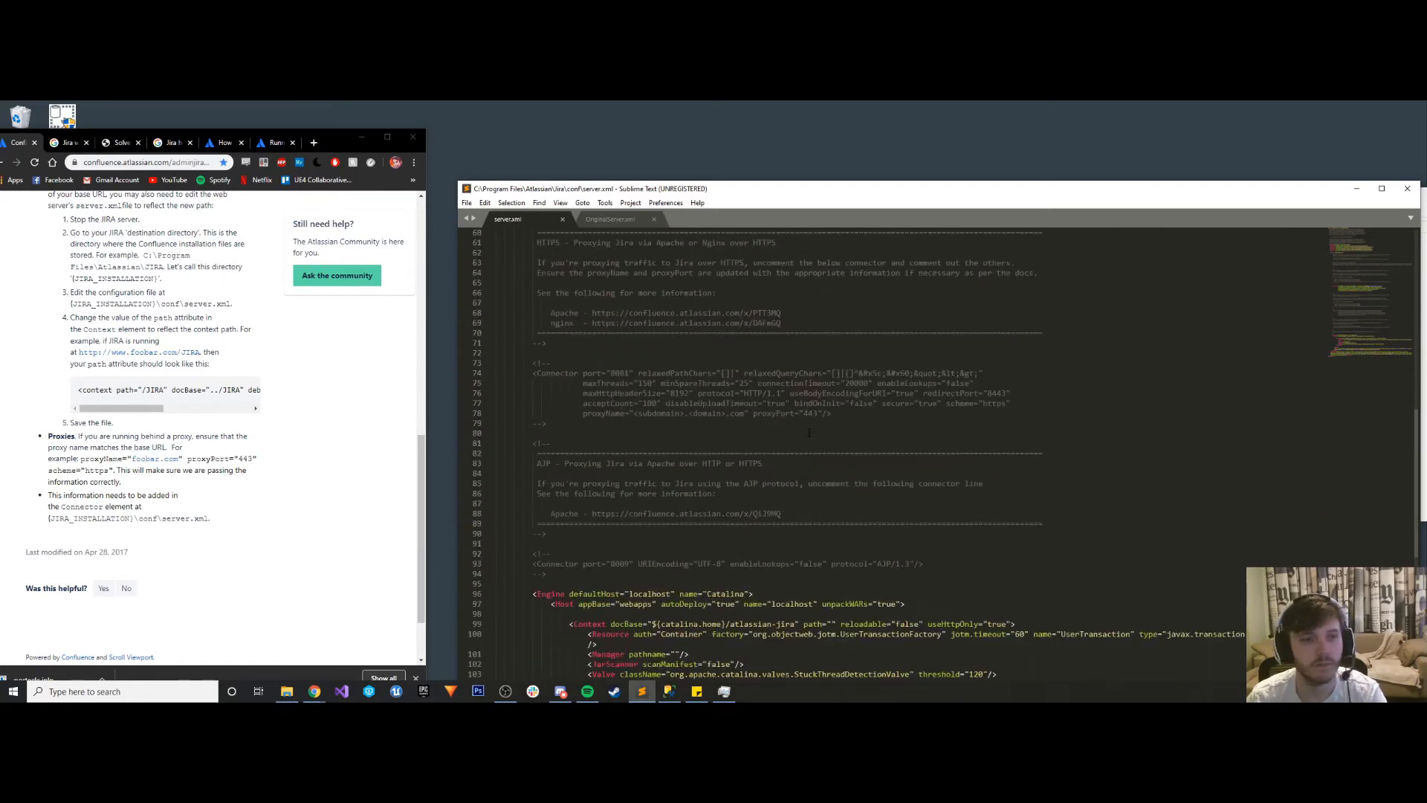
pyautogui.scroll(-1, 733, 464)
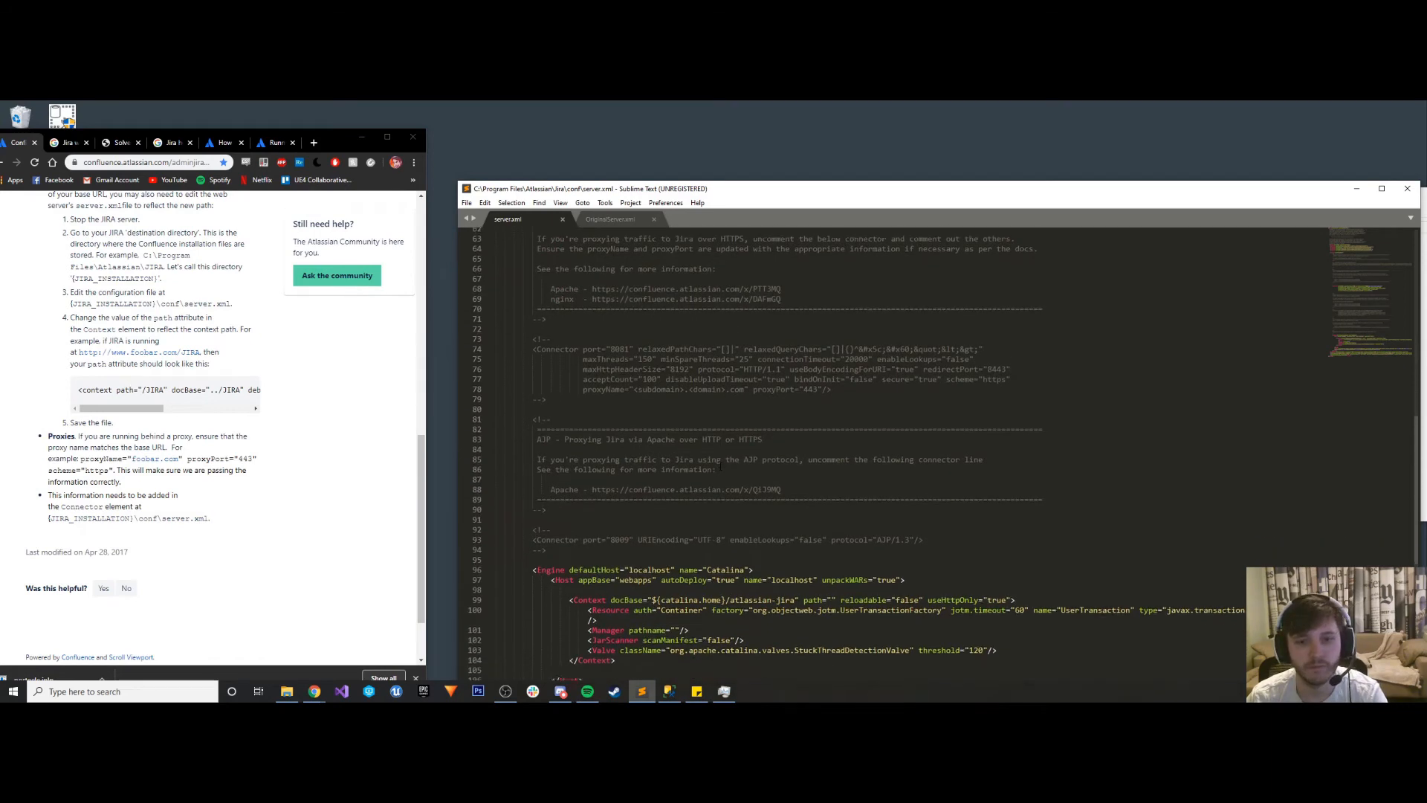
pyautogui.scroll(-1, 682, 514)
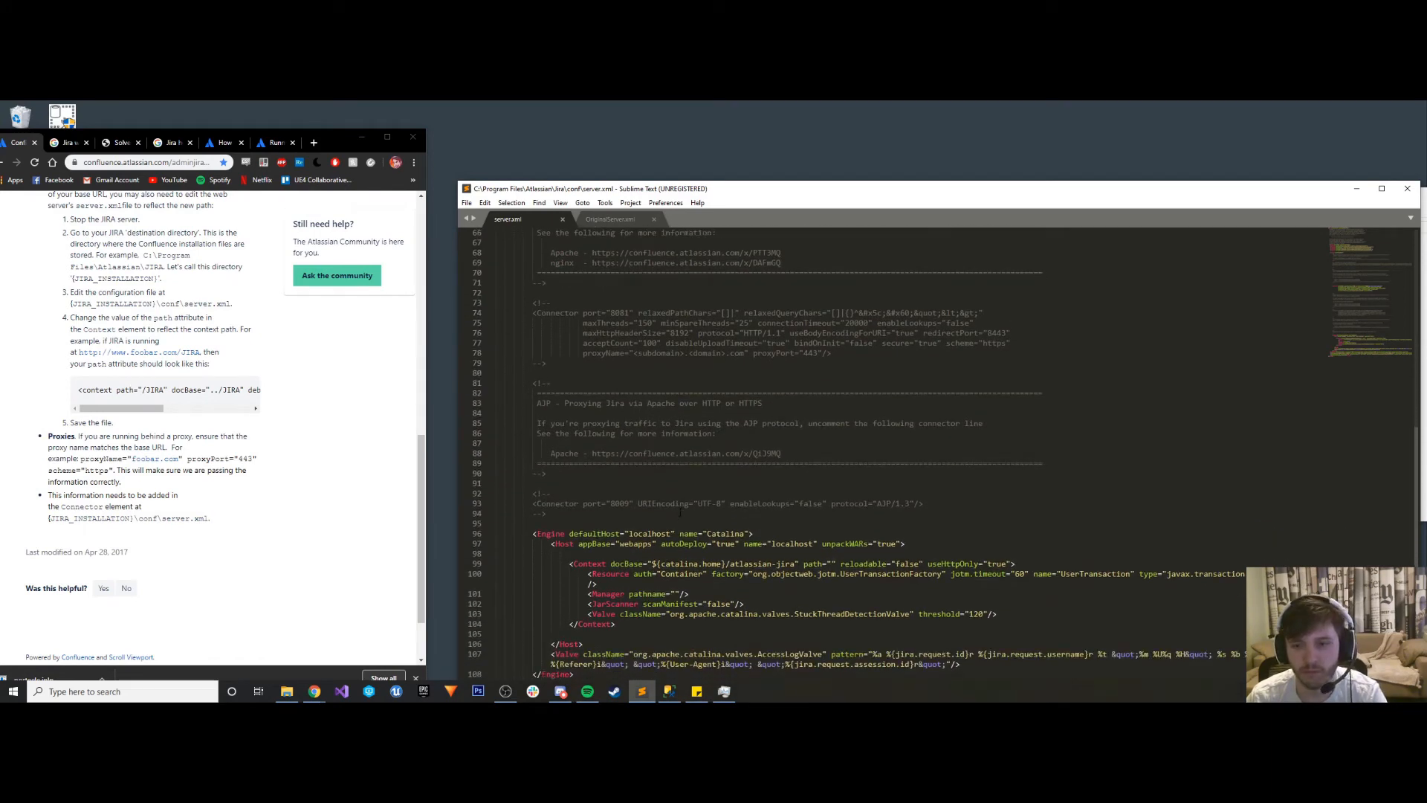
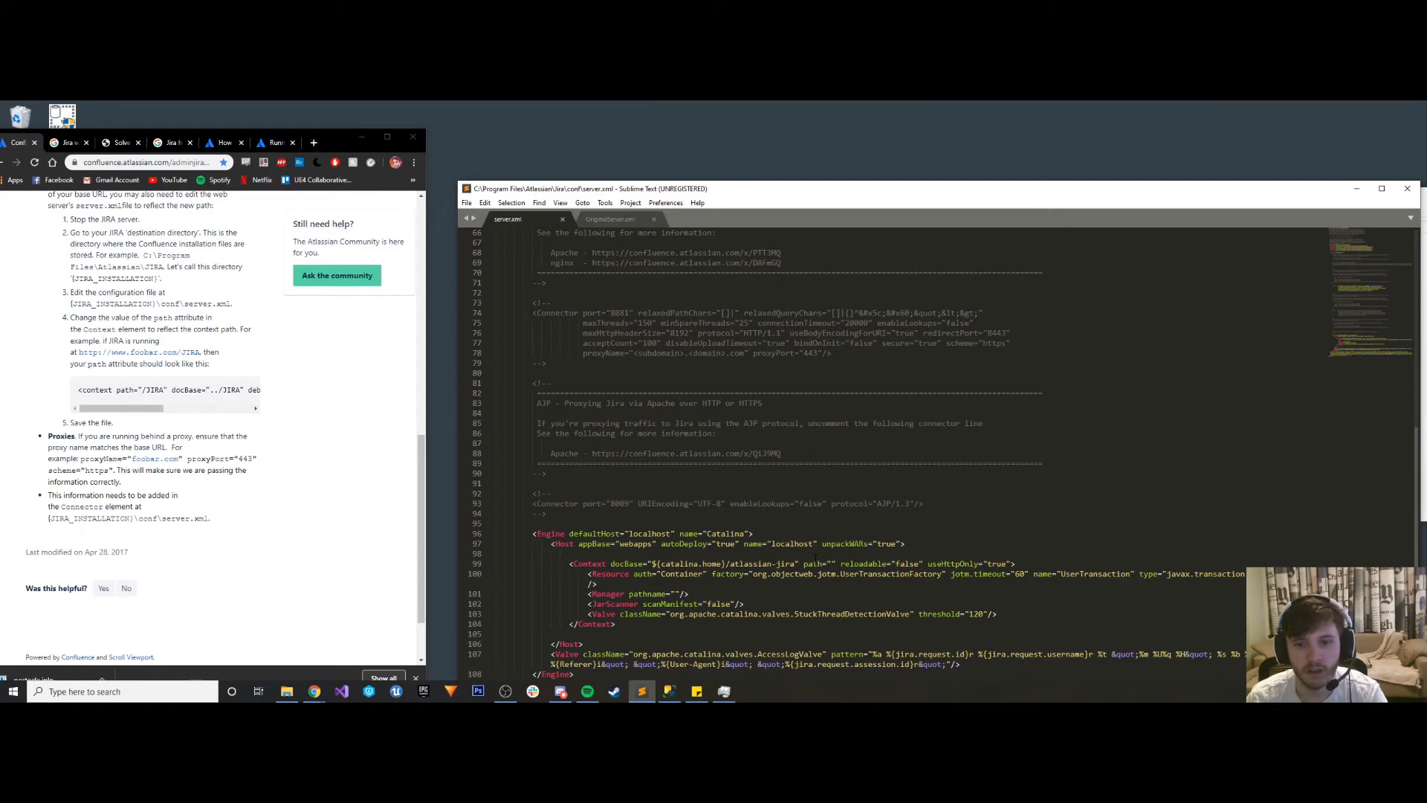
# - Set the path attribute of the Context element in server.xml to /JIRA, copying the value from the article's example
pyautogui.click(167, 389)
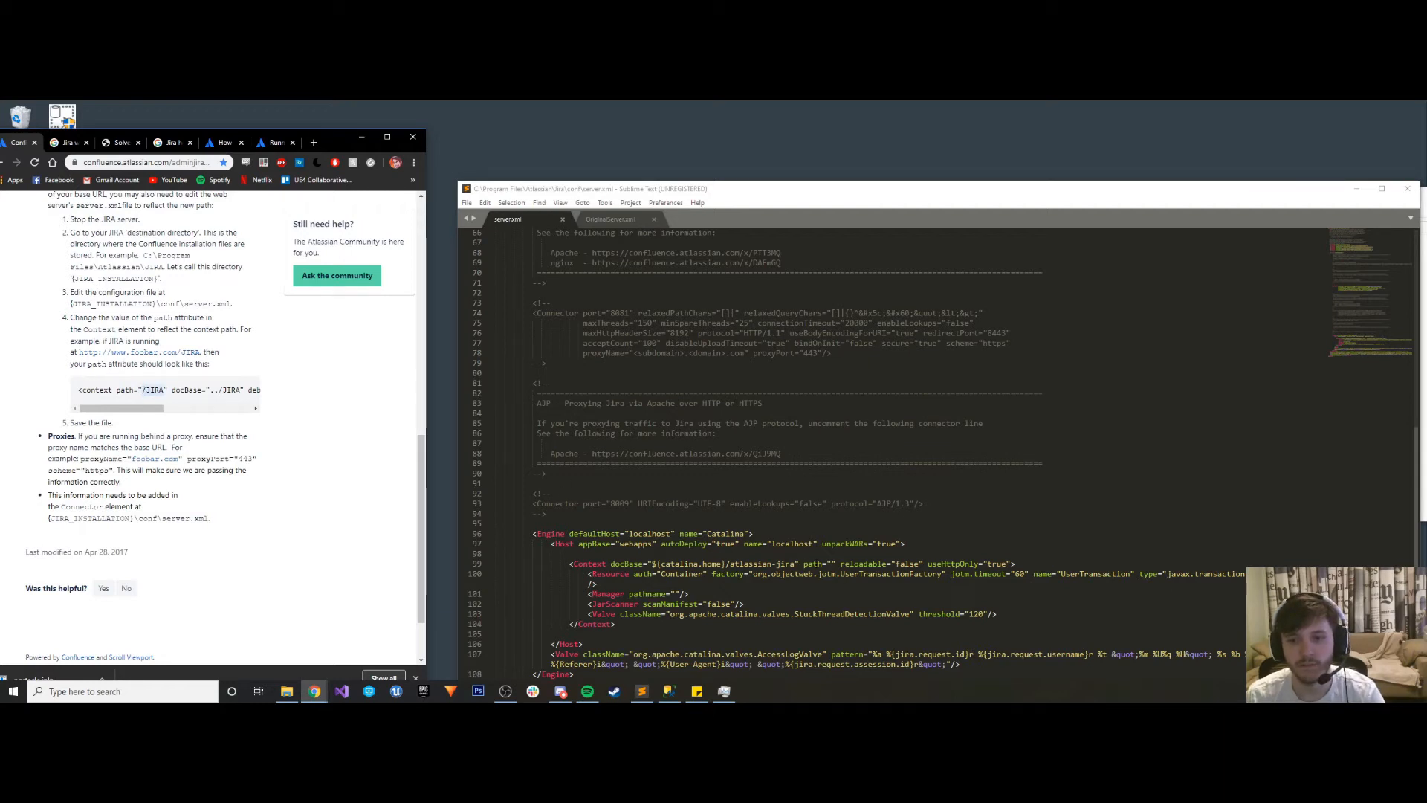
pyautogui.click(830, 563)
pyautogui.write('/JIRA')
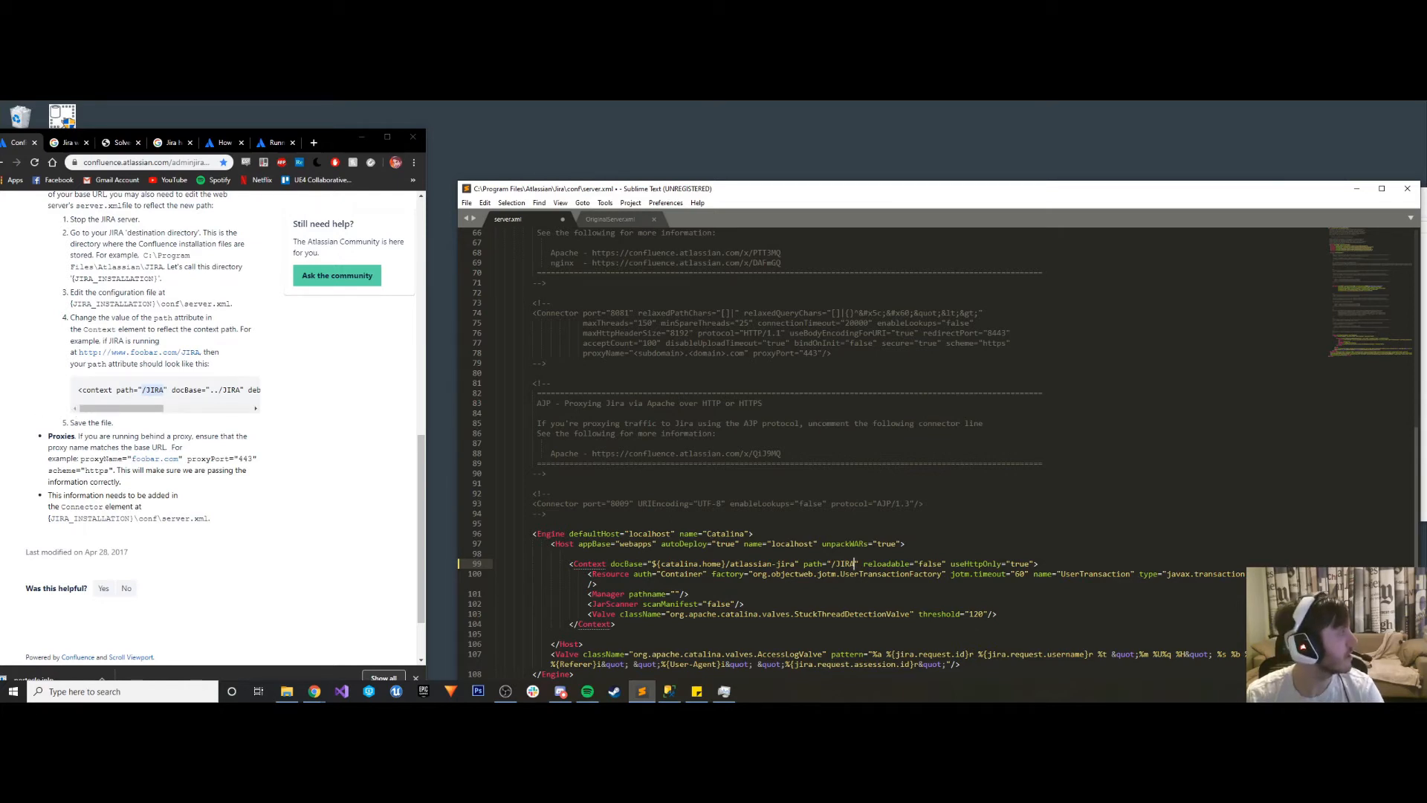
pyautogui.click(1424, 357)
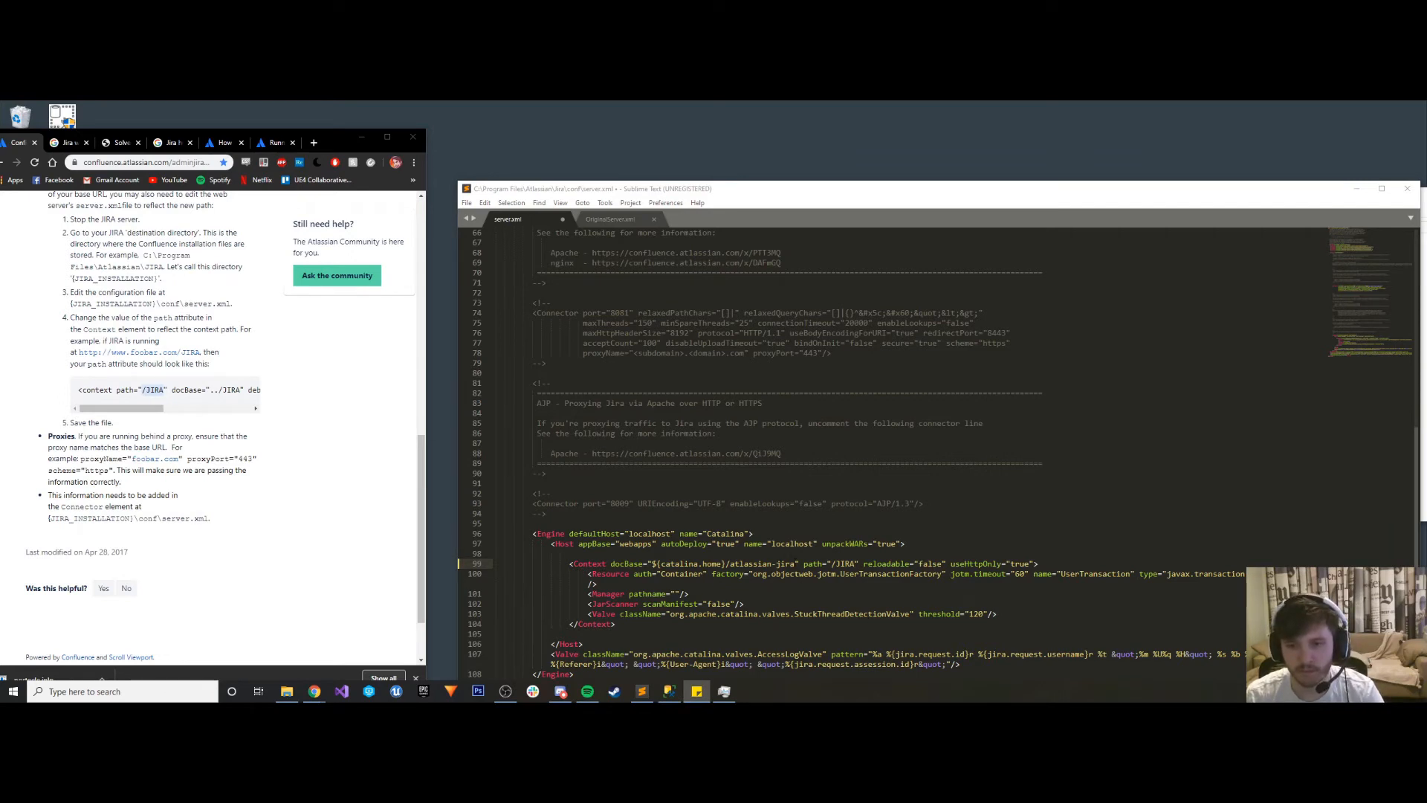
pyautogui.moveTo(796, 564); pyautogui.dragTo(646, 564)
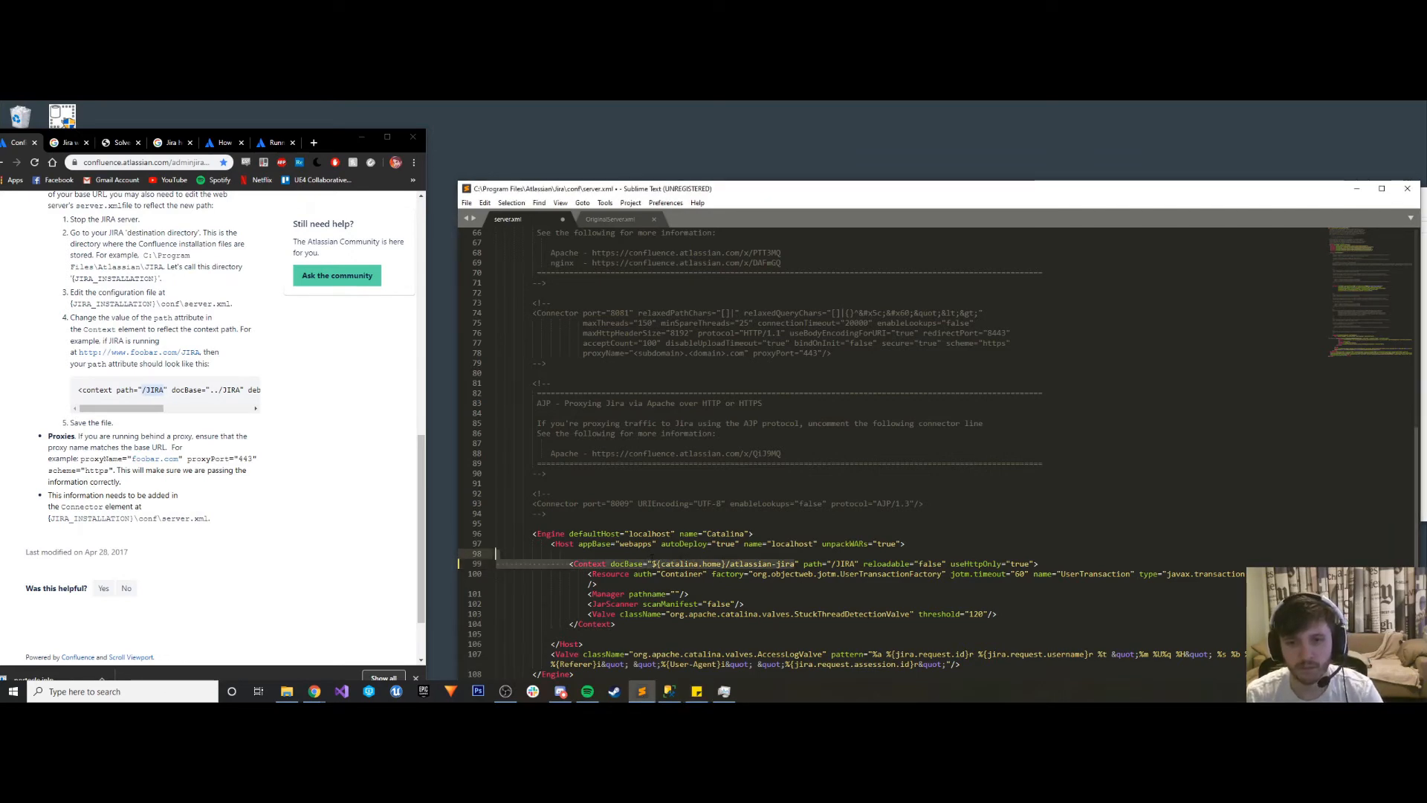
pyautogui.write('http://www.genericgamecompany.com/JIRA')
pyautogui.hotkey('ctrl', 's')
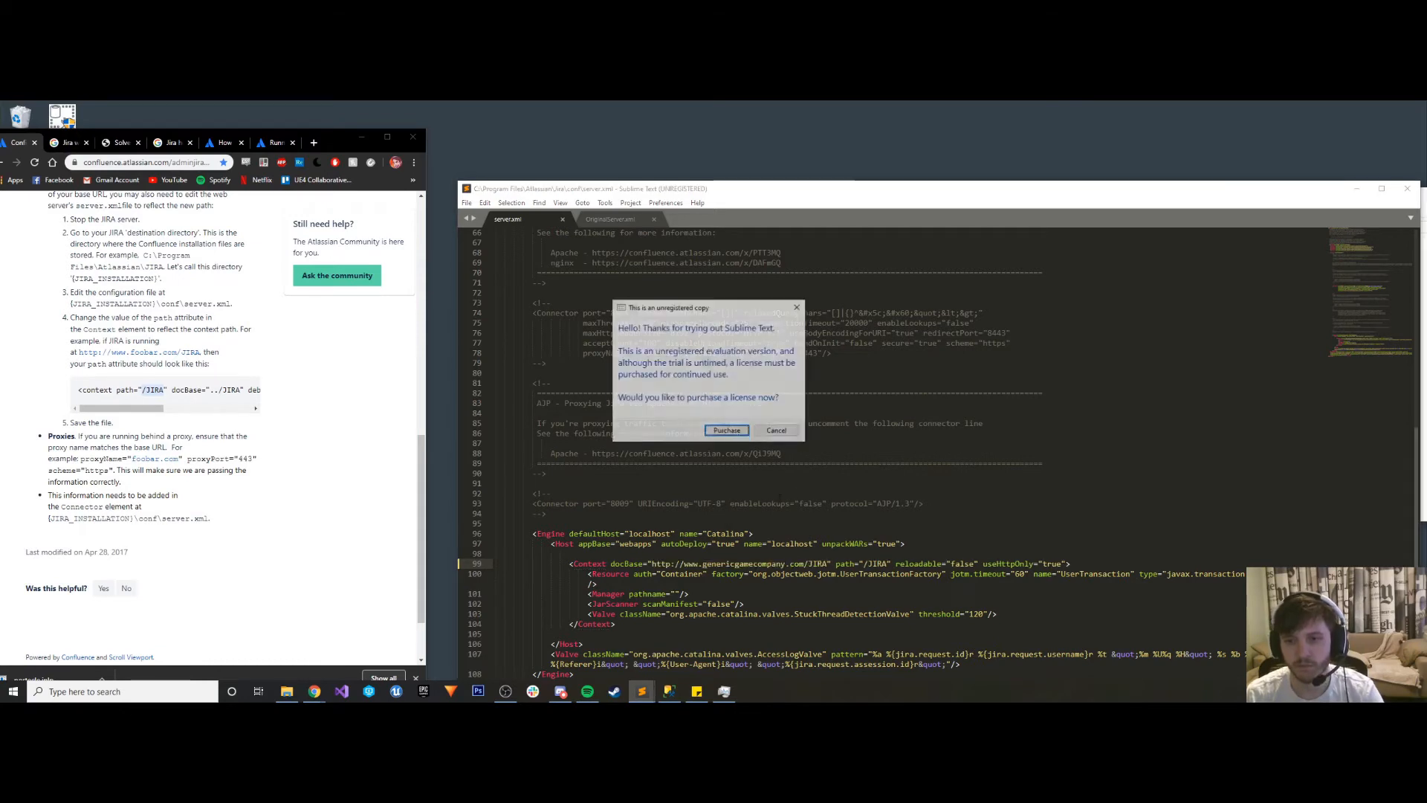
pyautogui.click(777, 432)
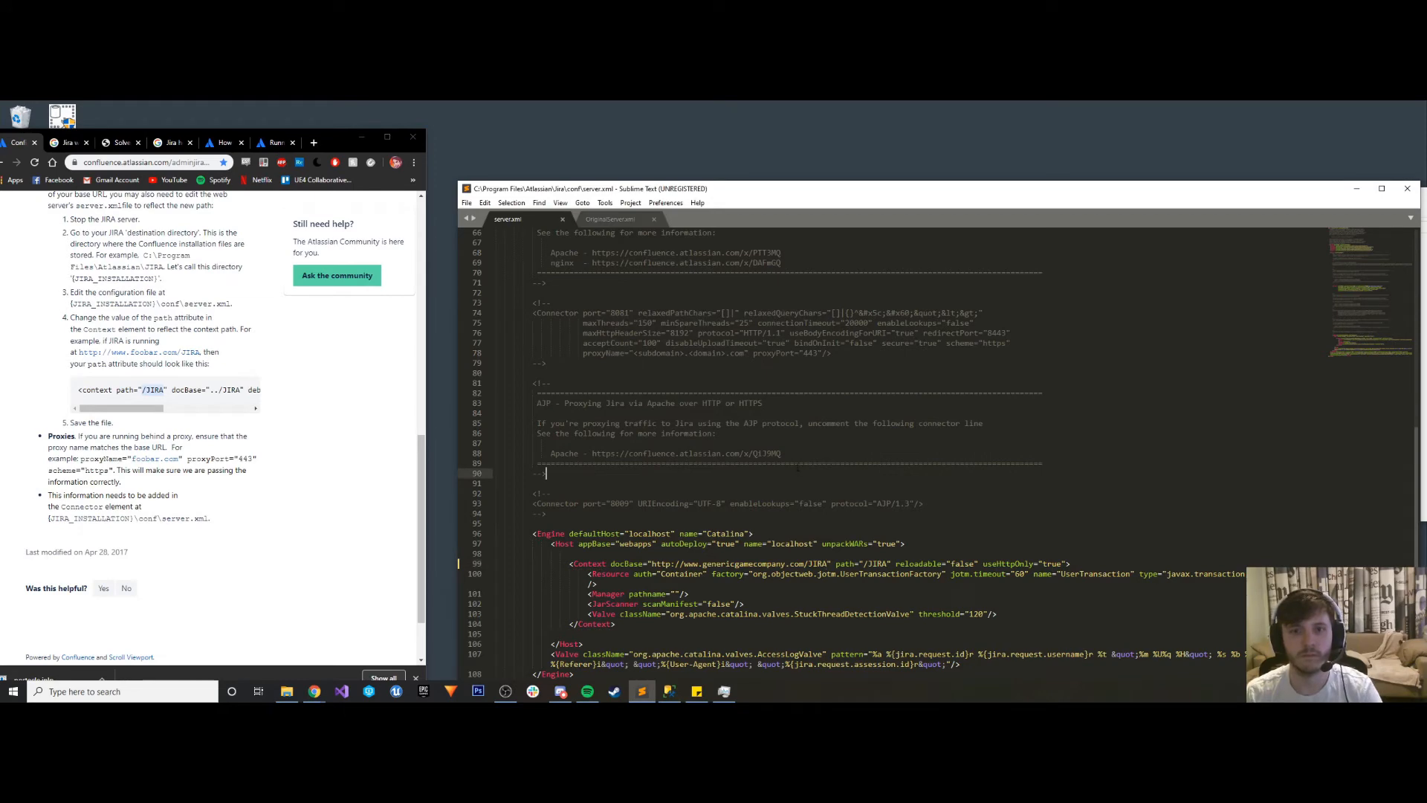
# - Close both open XML files and reopen server.xml from the Jira conf folder in Sublime Text
pyautogui.click(563, 220)
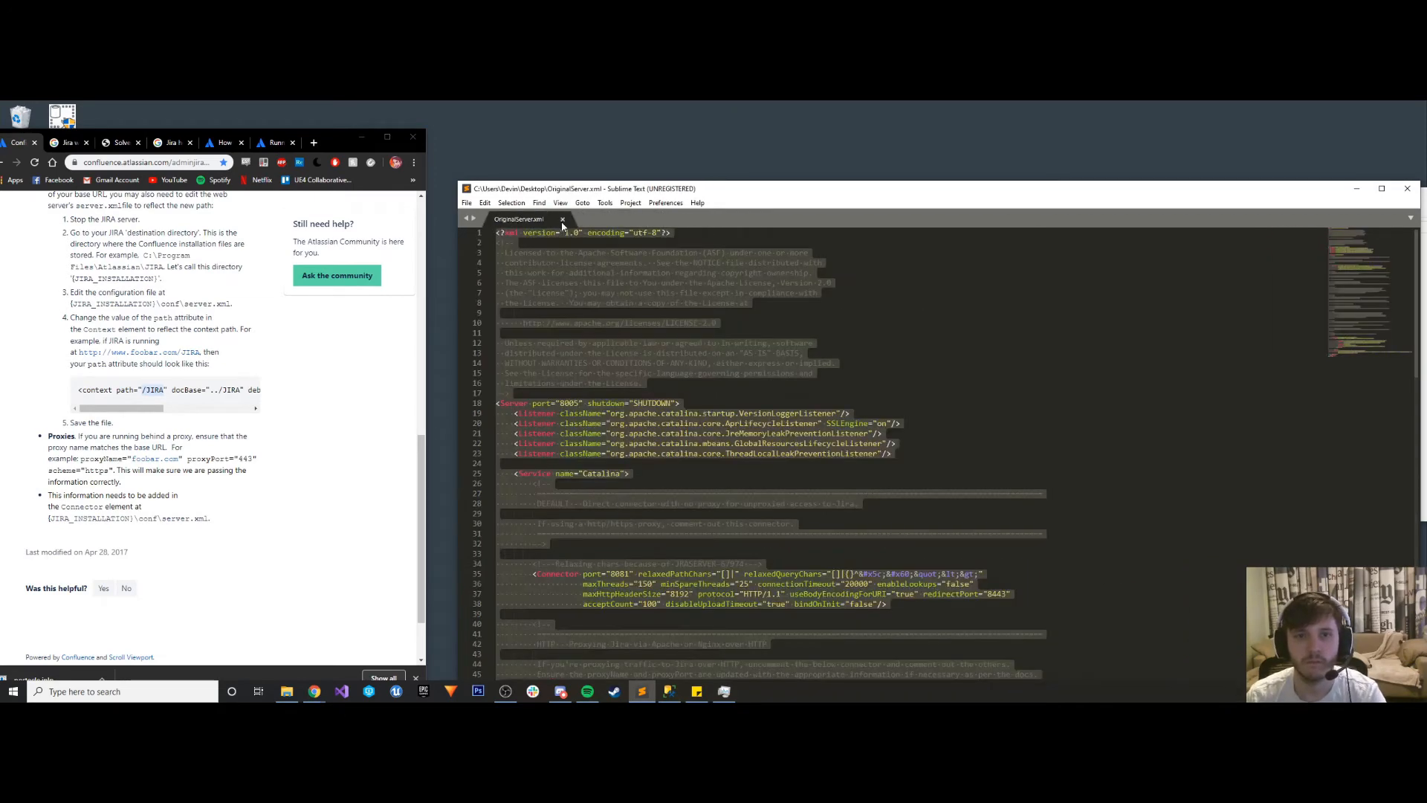
pyautogui.click(563, 220)
pyautogui.click(295, 697)
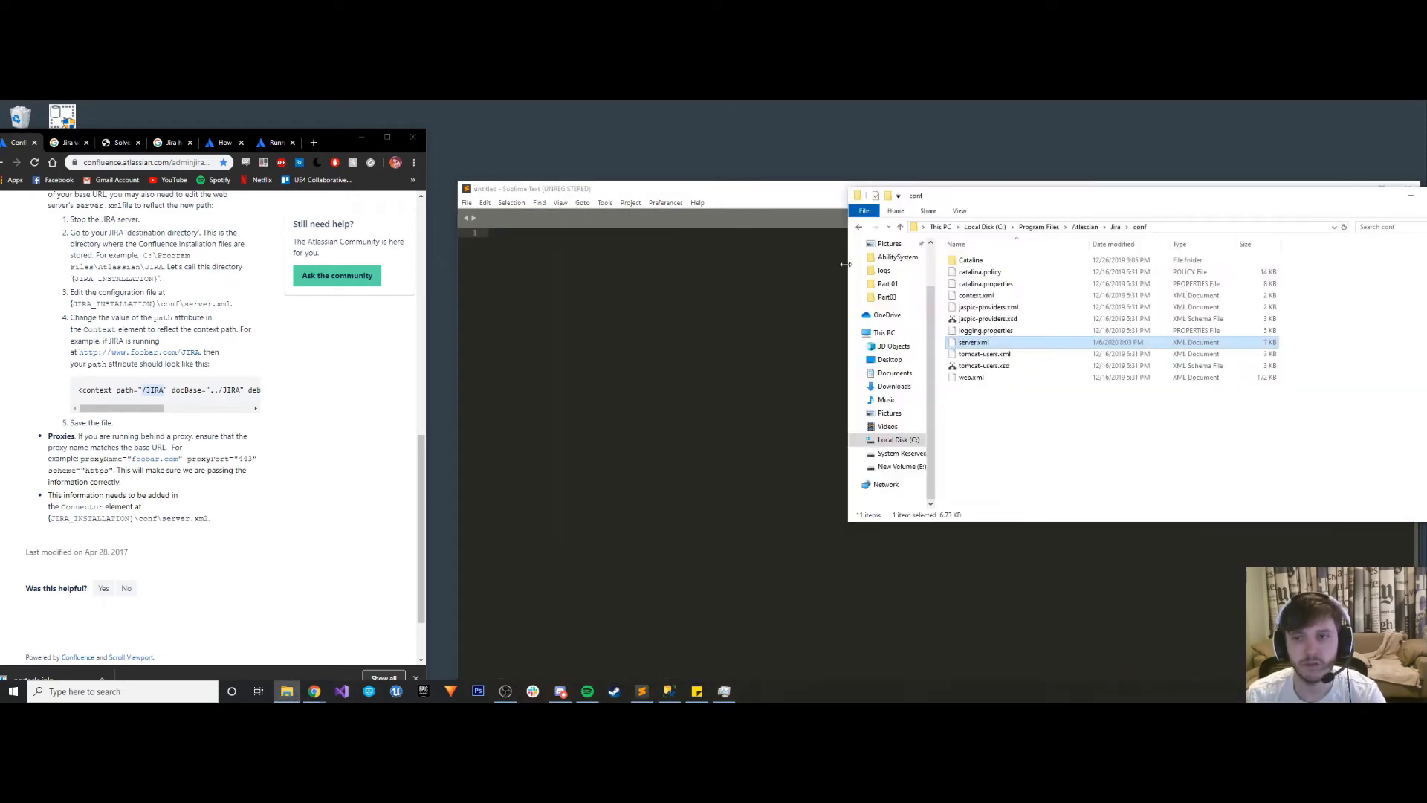
pyautogui.rightClick(972, 342)
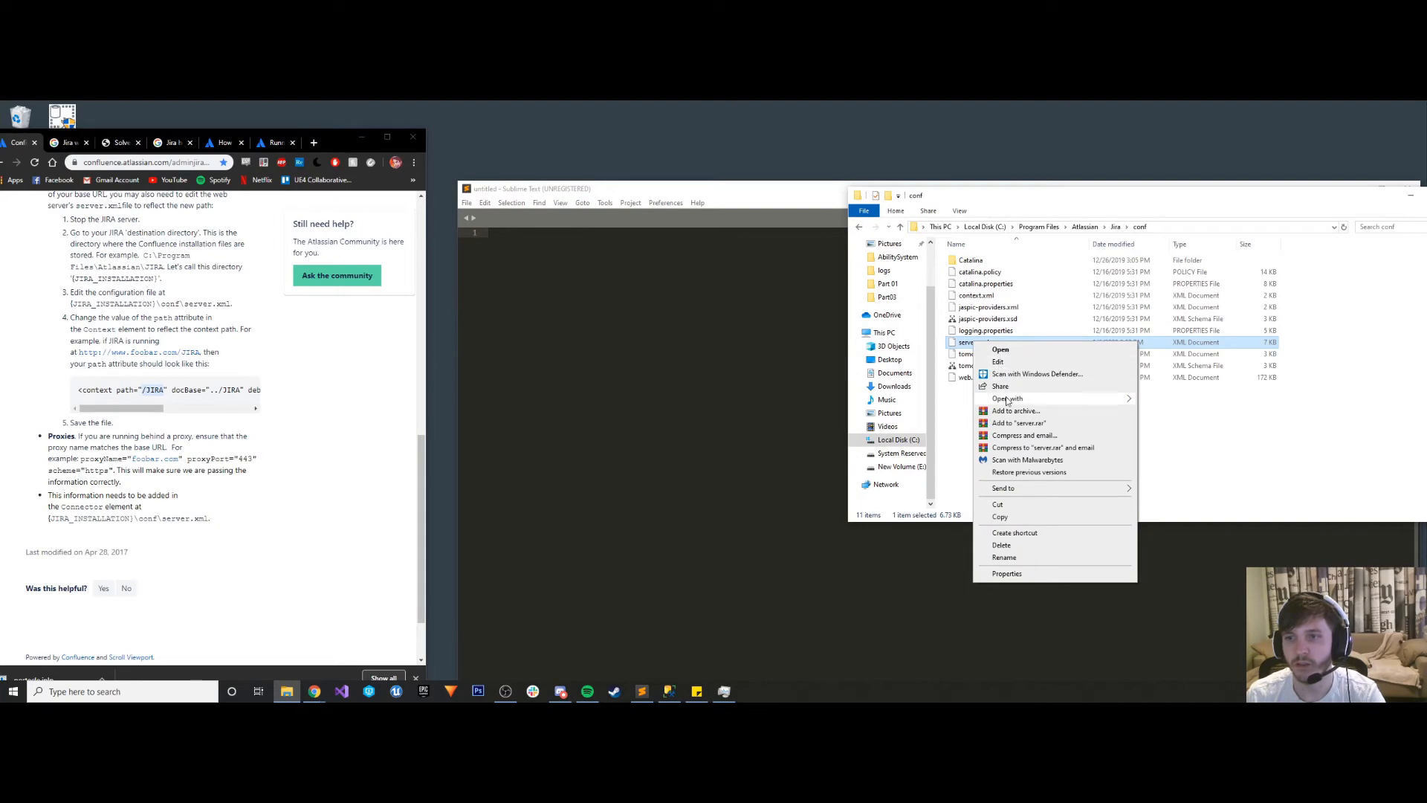
pyautogui.moveTo(1055, 398)
pyautogui.click(1185, 437)
# - Check the reopened server.xml from the default connector through the Context element to the SSL connector at its end
pyautogui.scroll(-5, 719, 507)
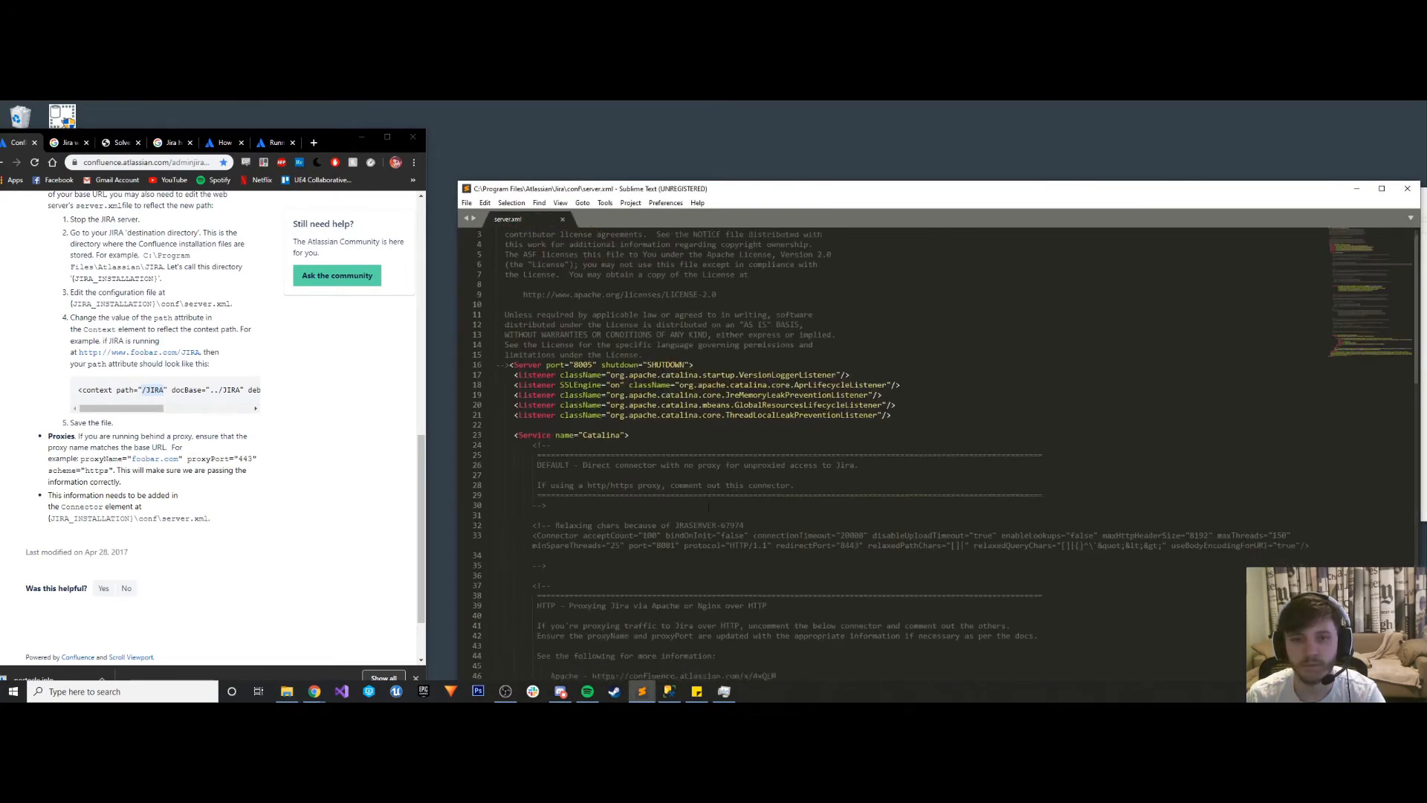
pyautogui.scroll(-2, 719, 508)
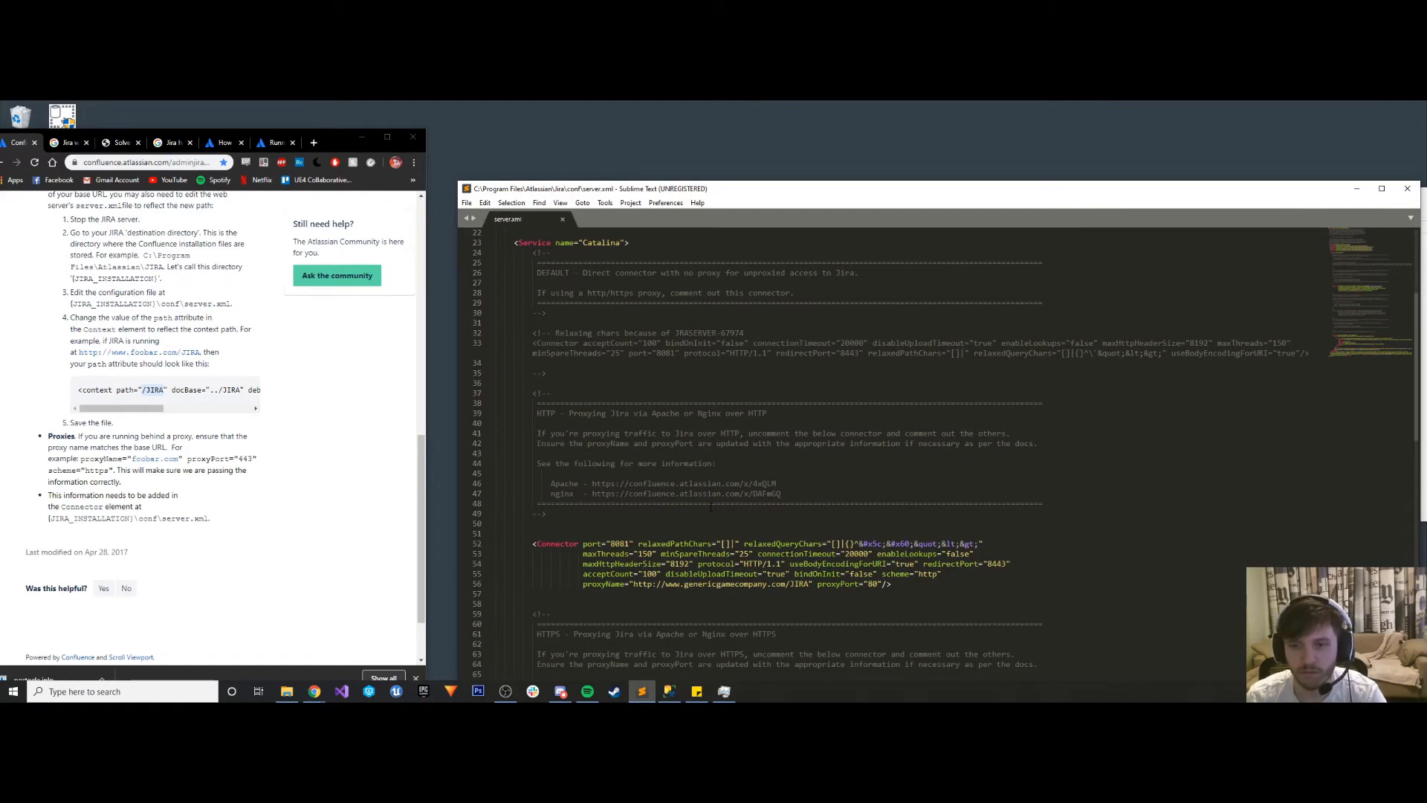
pyautogui.scroll(-15, 710, 507)
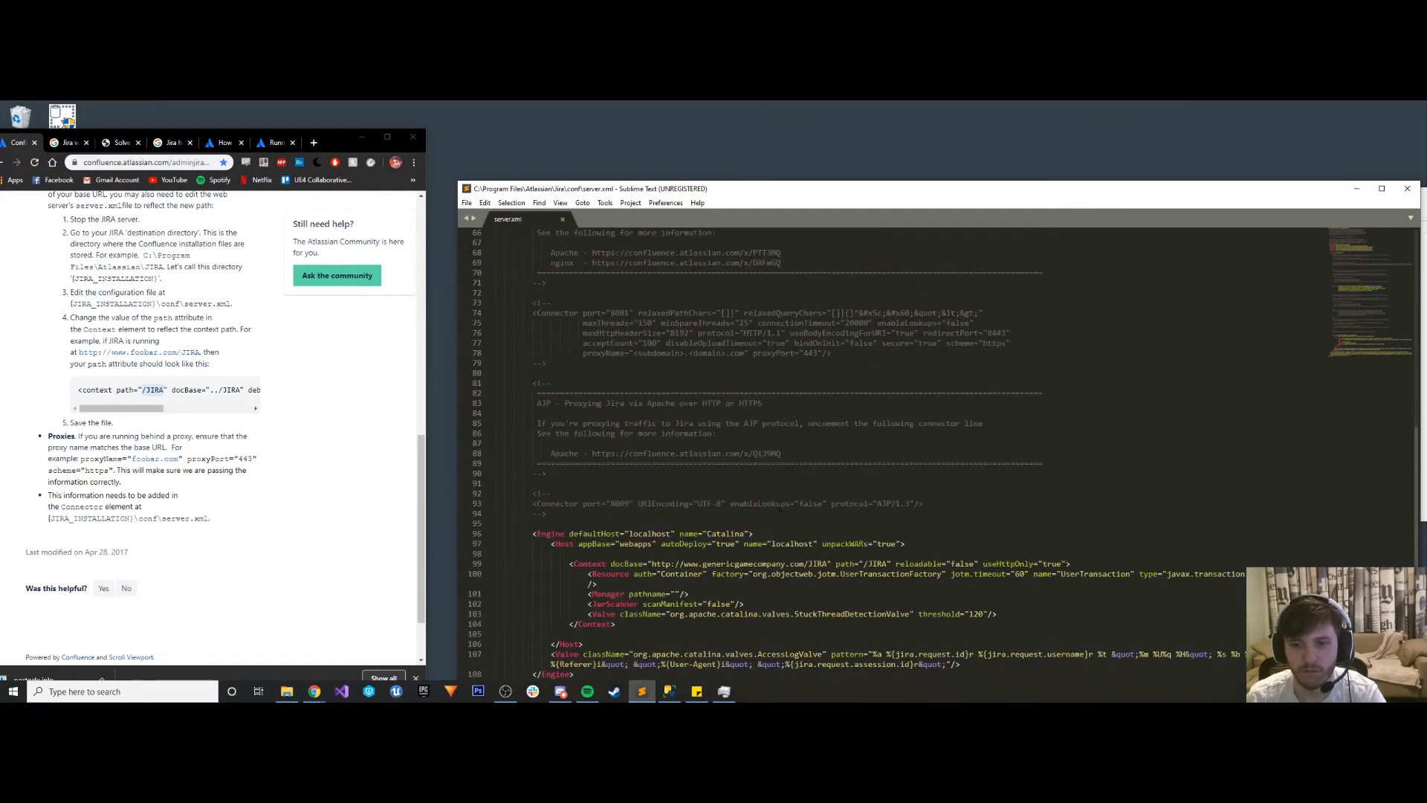
pyautogui.scroll(-6, 779, 508)
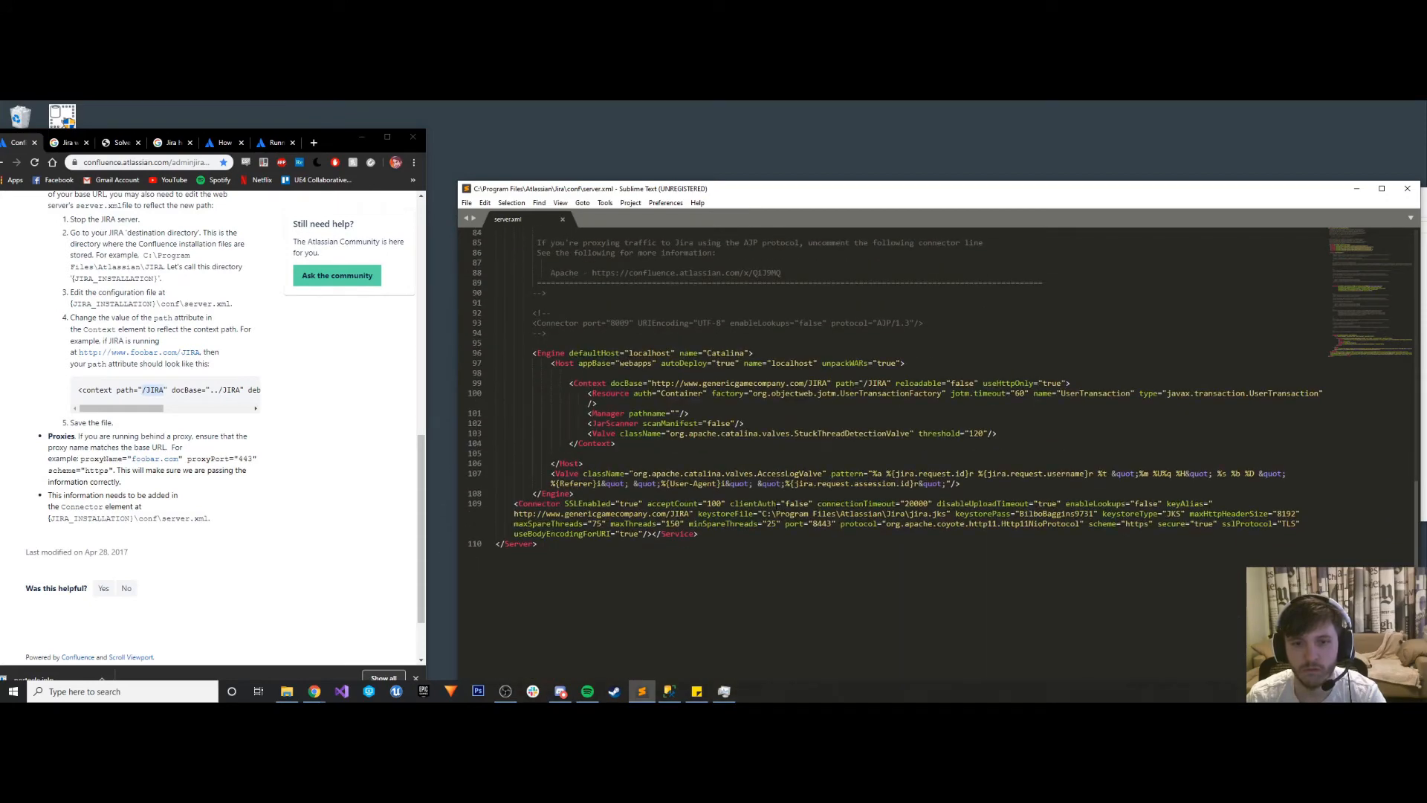
pyautogui.scroll(4, 892, 446)
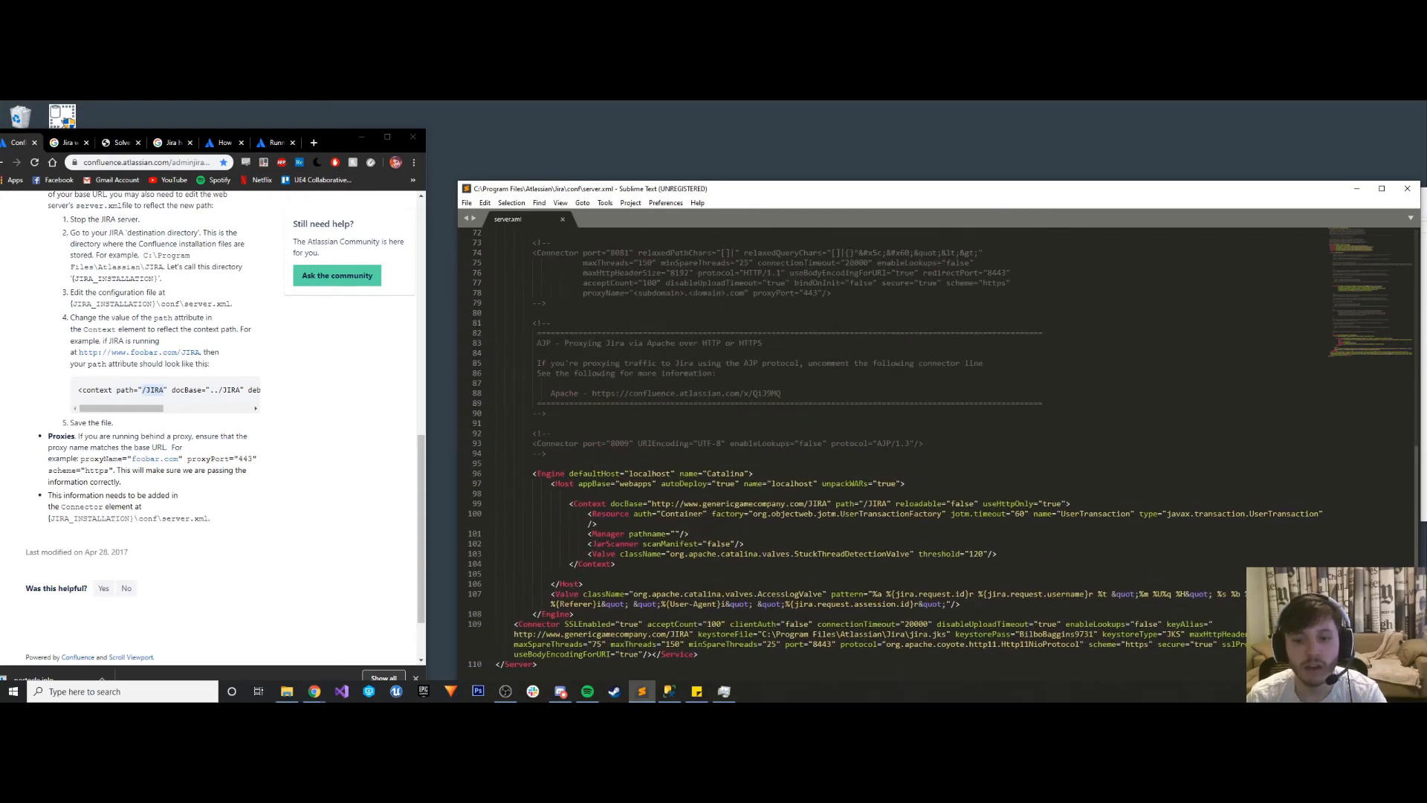
pyautogui.moveTo(723, 692)
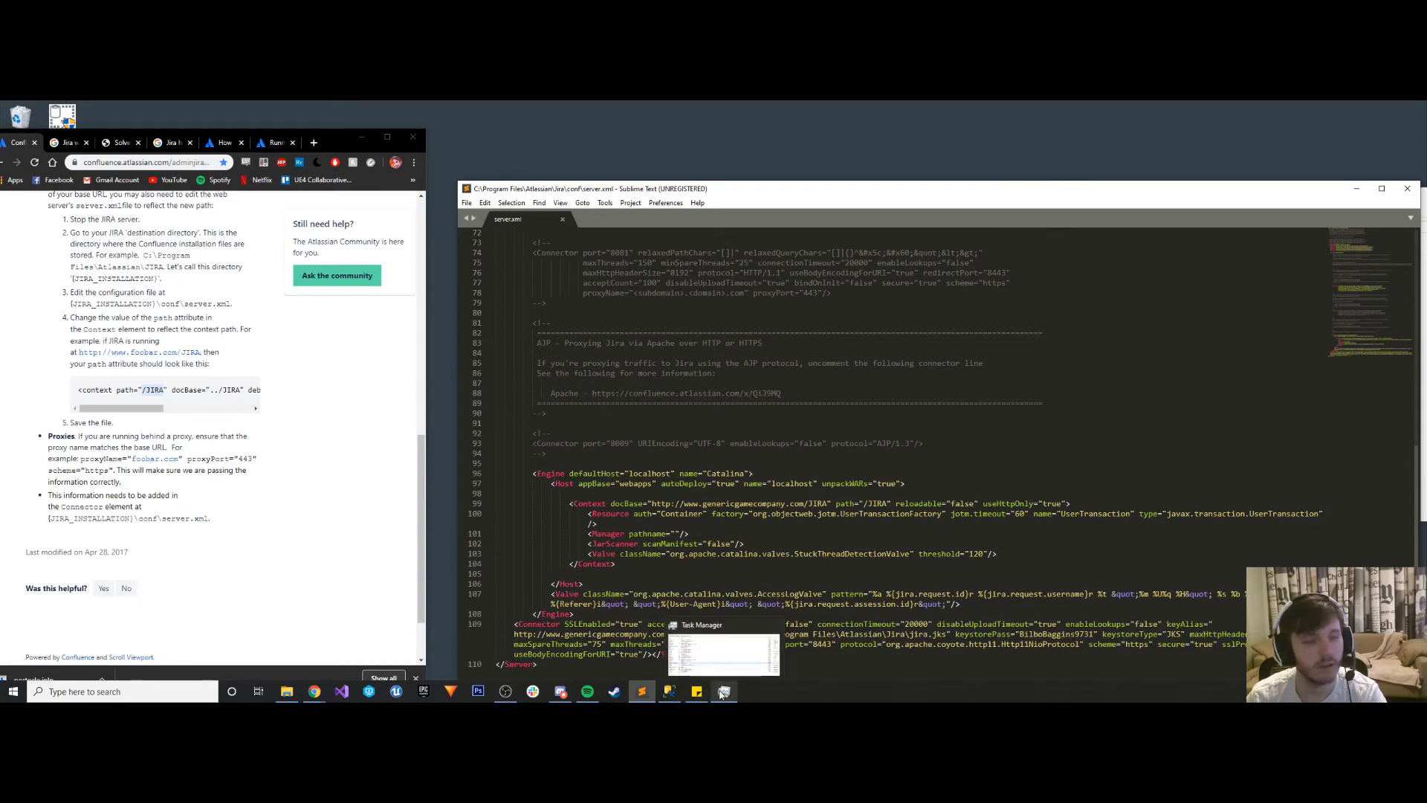
pyautogui.click(925, 624)
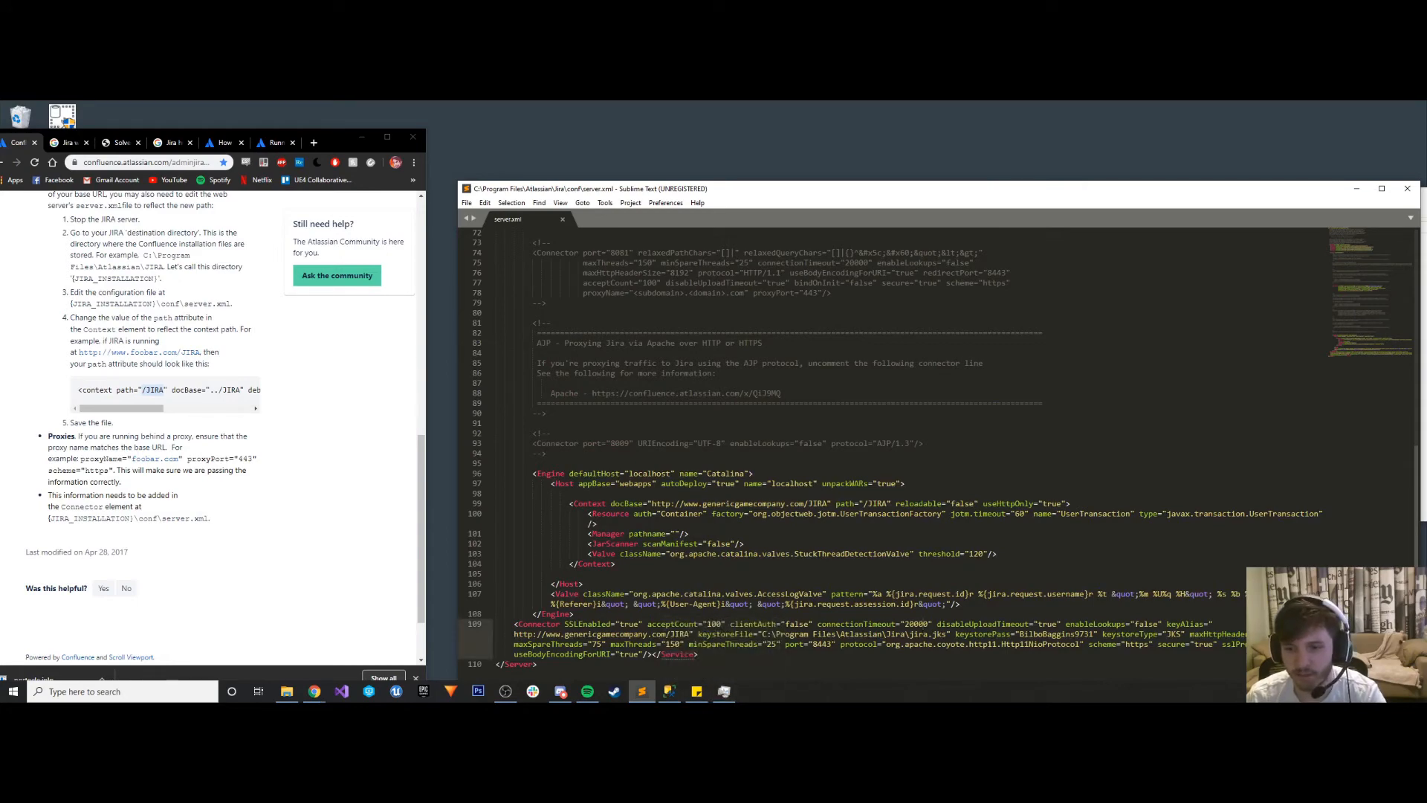
# - Switch to Task Manager, start the Atlassian Jira service and minimize the window
pyautogui.click(724, 692)
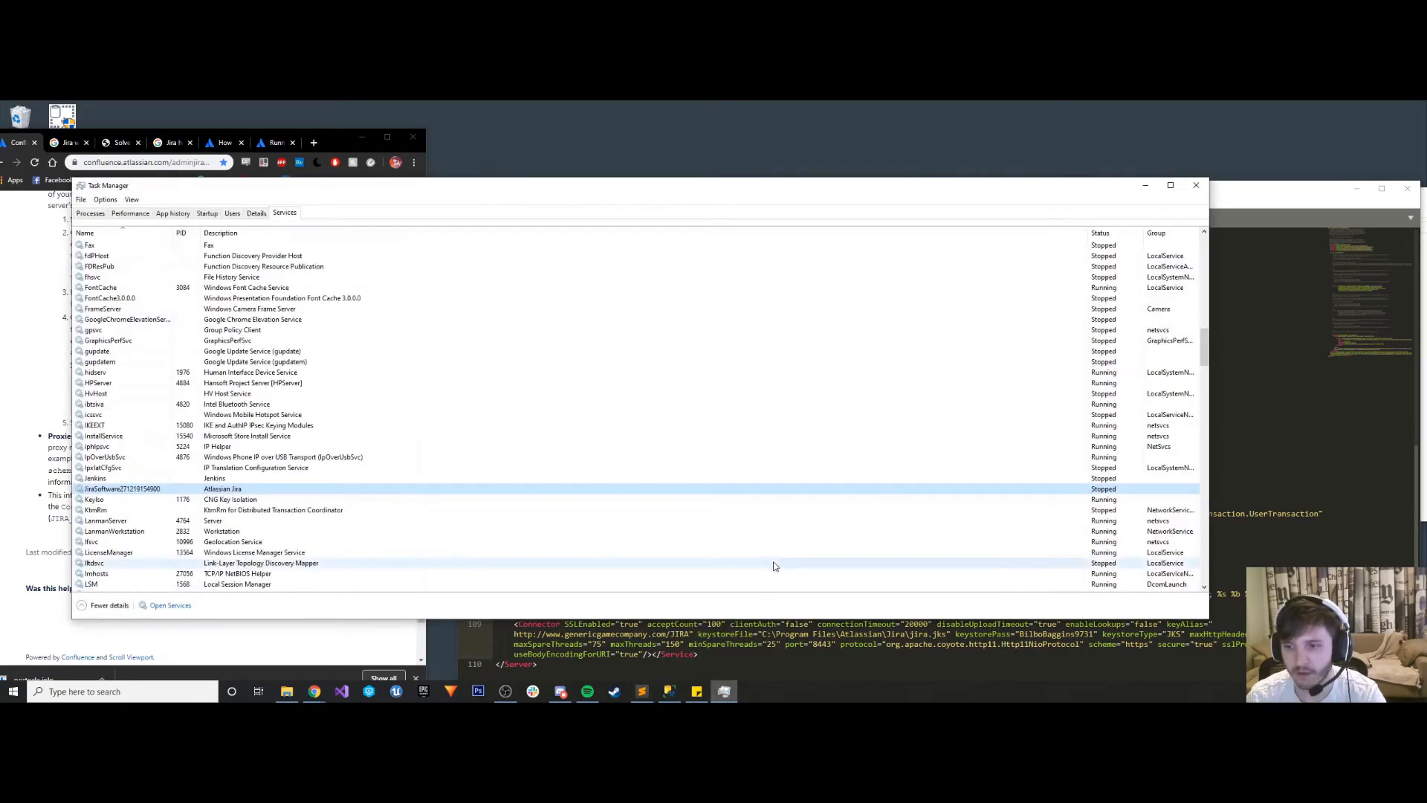
pyautogui.moveTo(907, 189); pyautogui.dragTo(1036, 232)
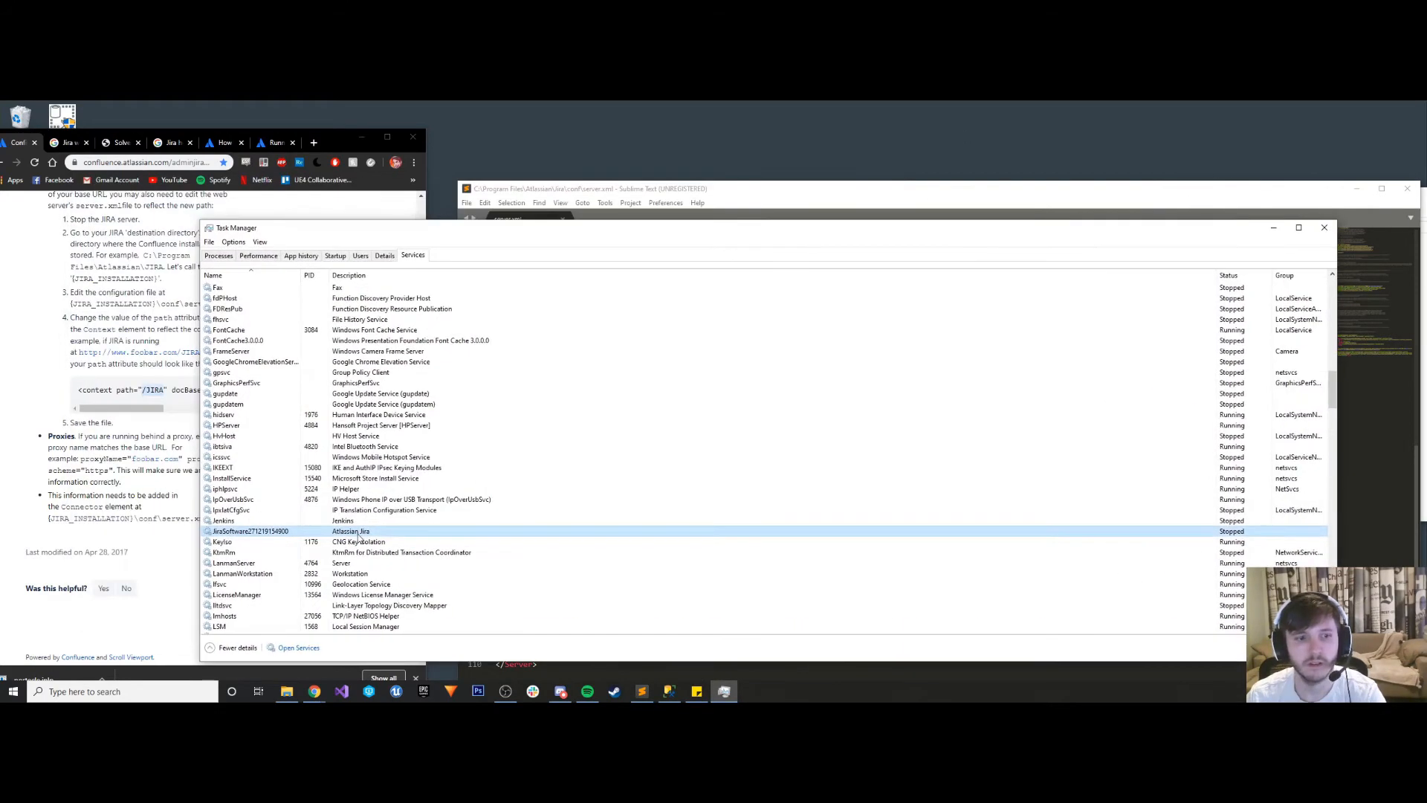
pyautogui.rightClick(288, 532)
pyautogui.click(312, 536)
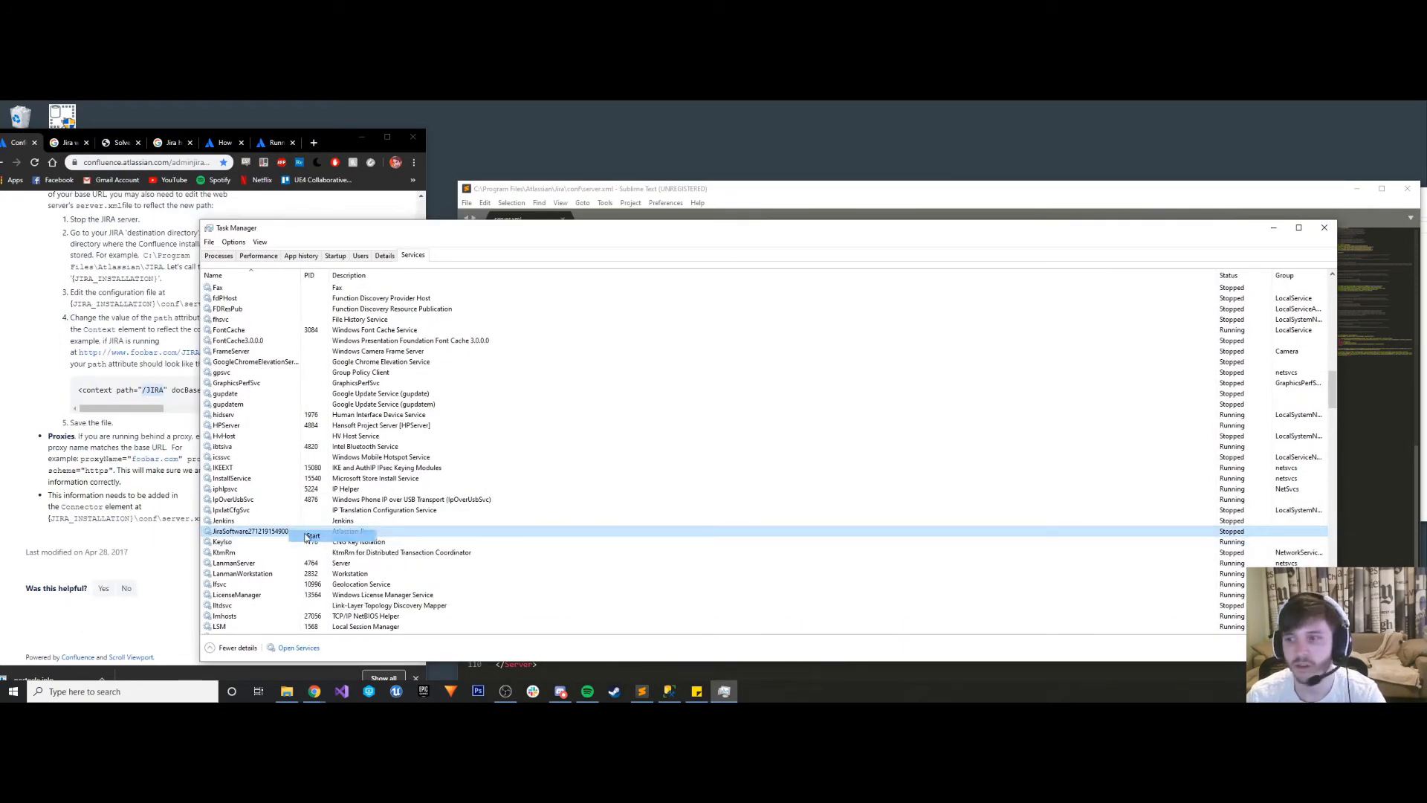
pyautogui.click(1274, 227)
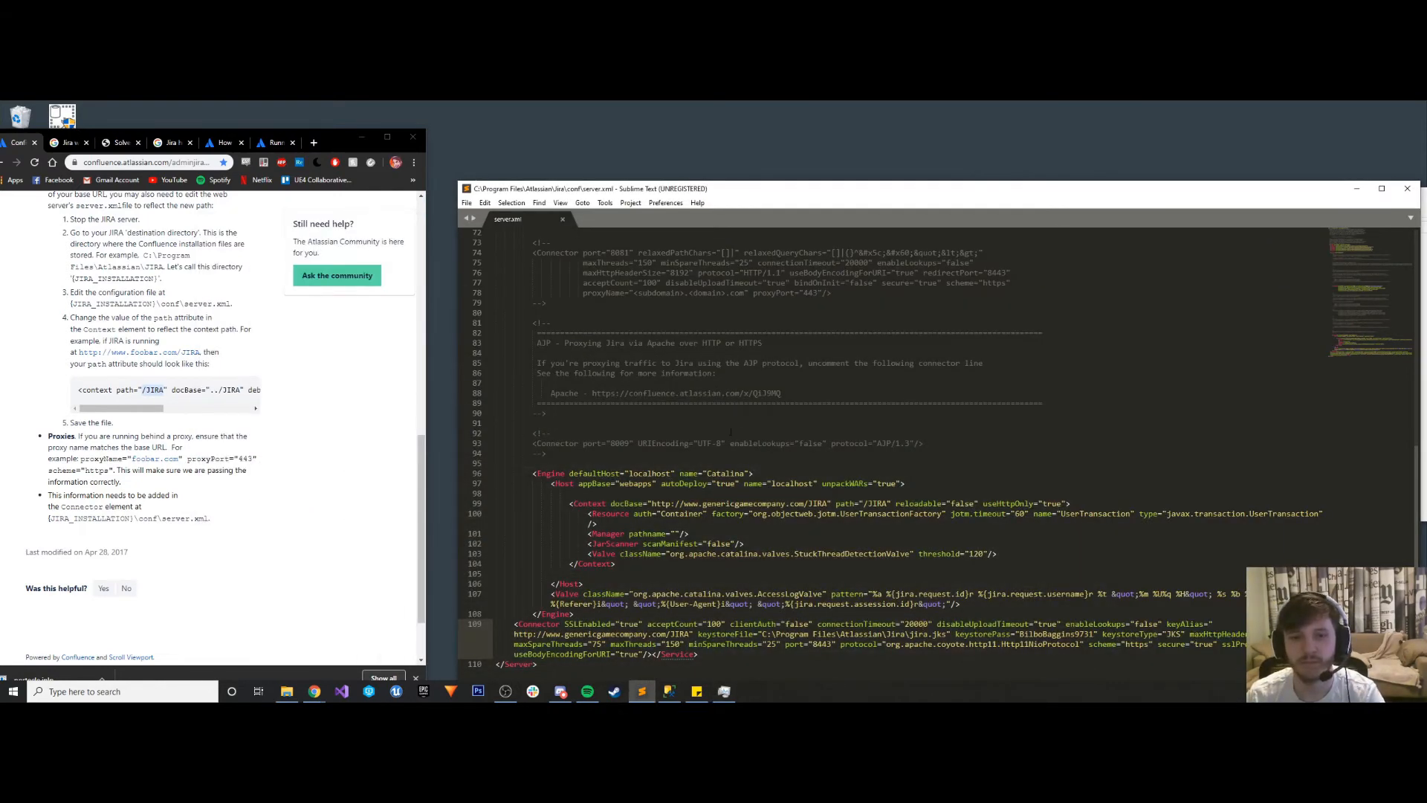
# - Examine server.xml from the SSL connector back up through the proxy sections to the default connector
pyautogui.scroll(-1, 676, 524)
pyautogui.click(924, 594)
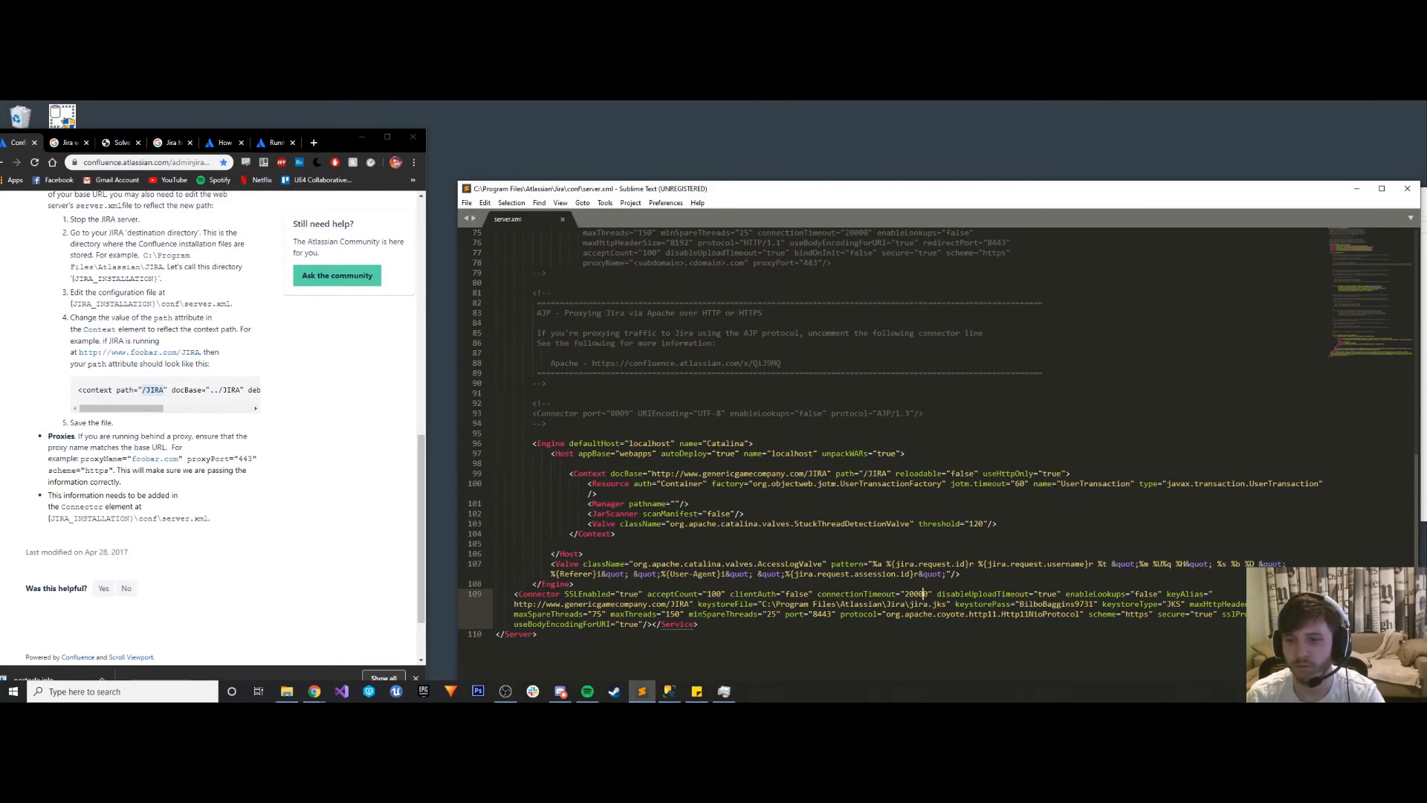
pyautogui.scroll(1, 957, 579)
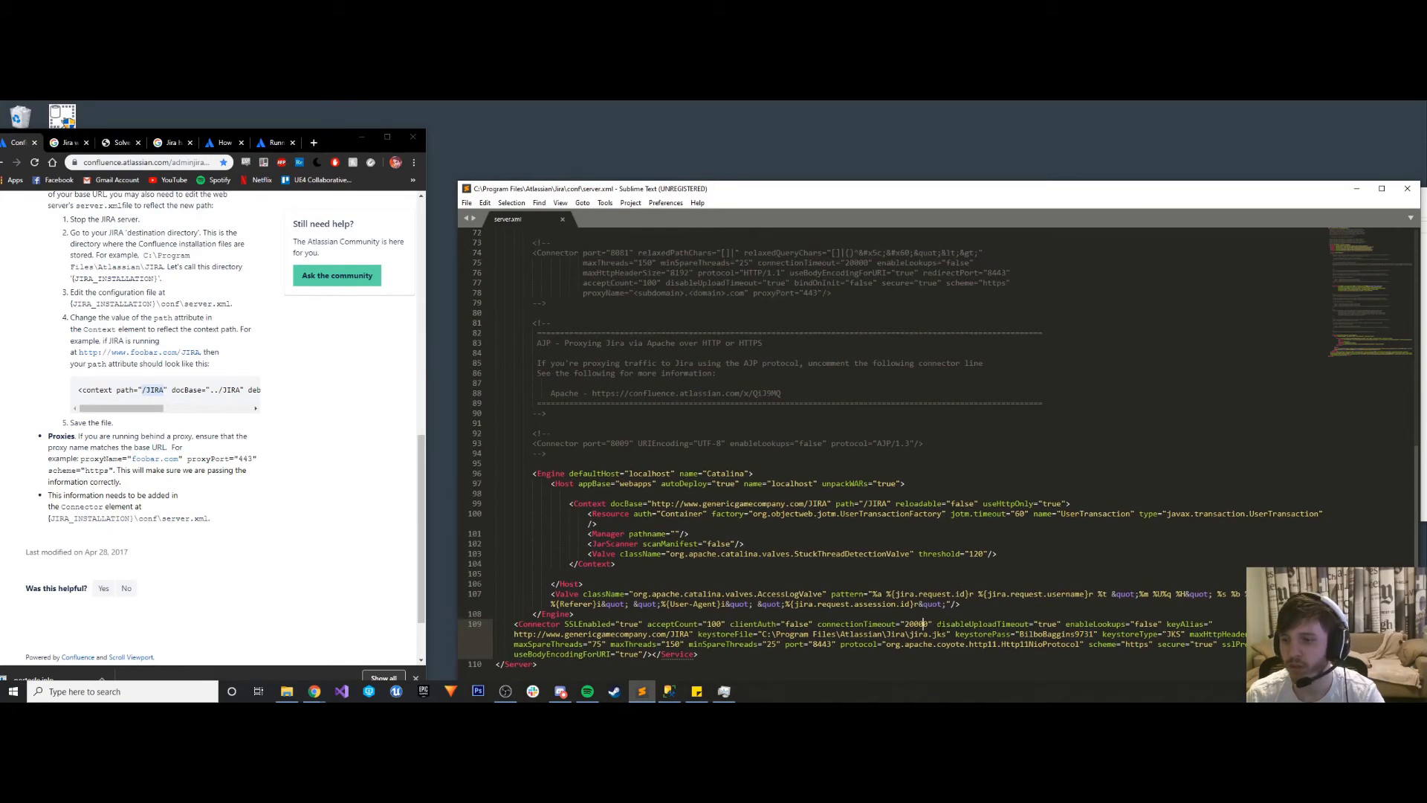
pyautogui.scroll(2, 788, 657)
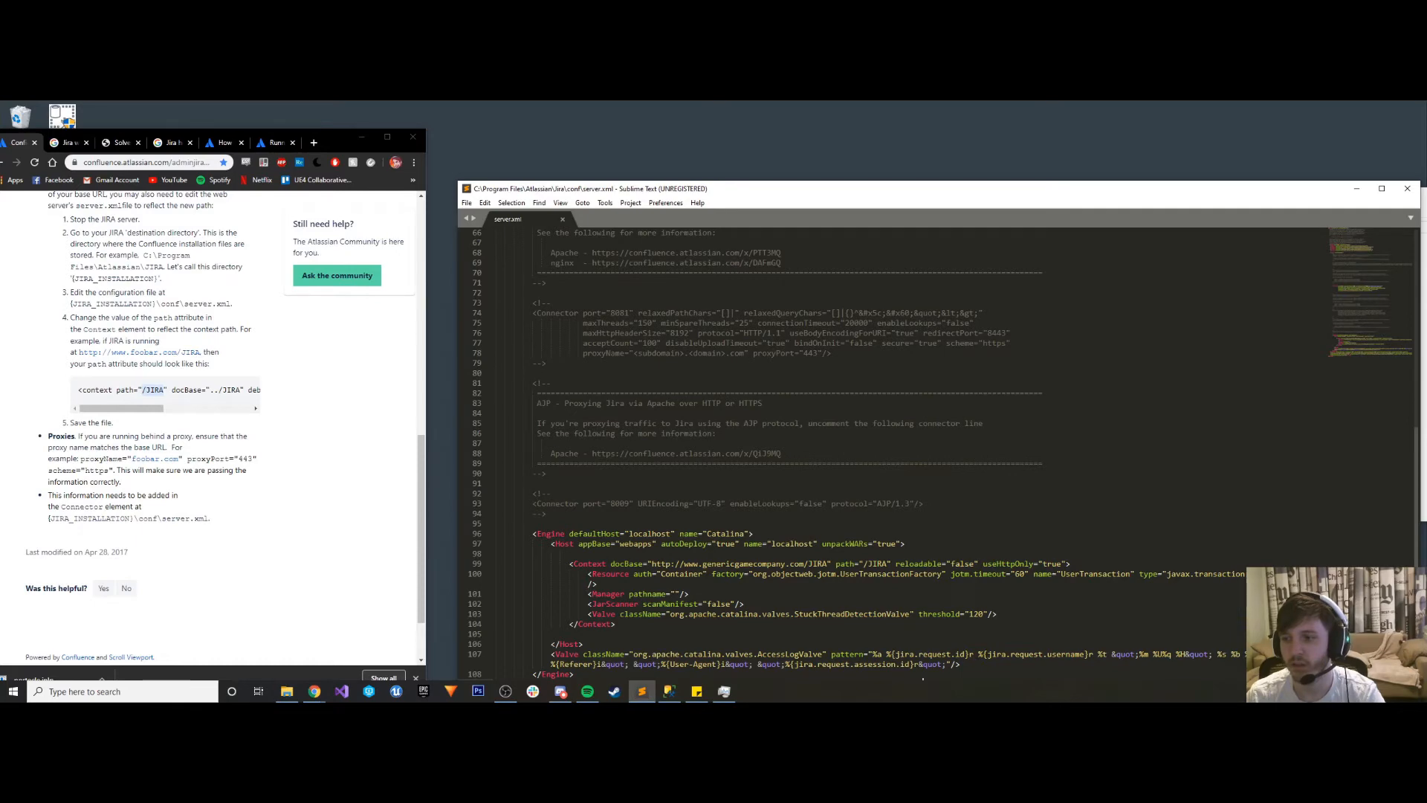
pyautogui.click(1412, 692)
pyautogui.click(856, 474)
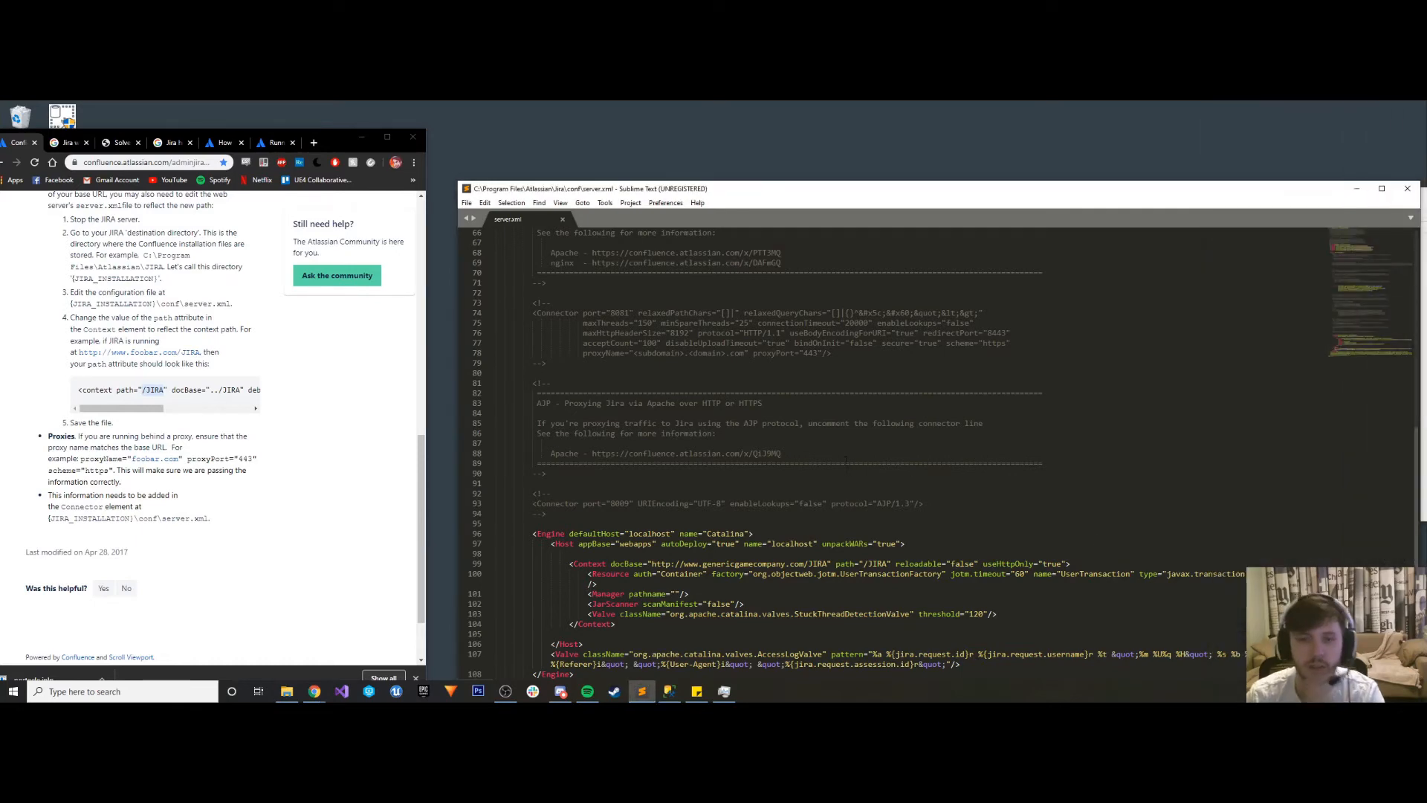
pyautogui.scroll(6, 825, 446)
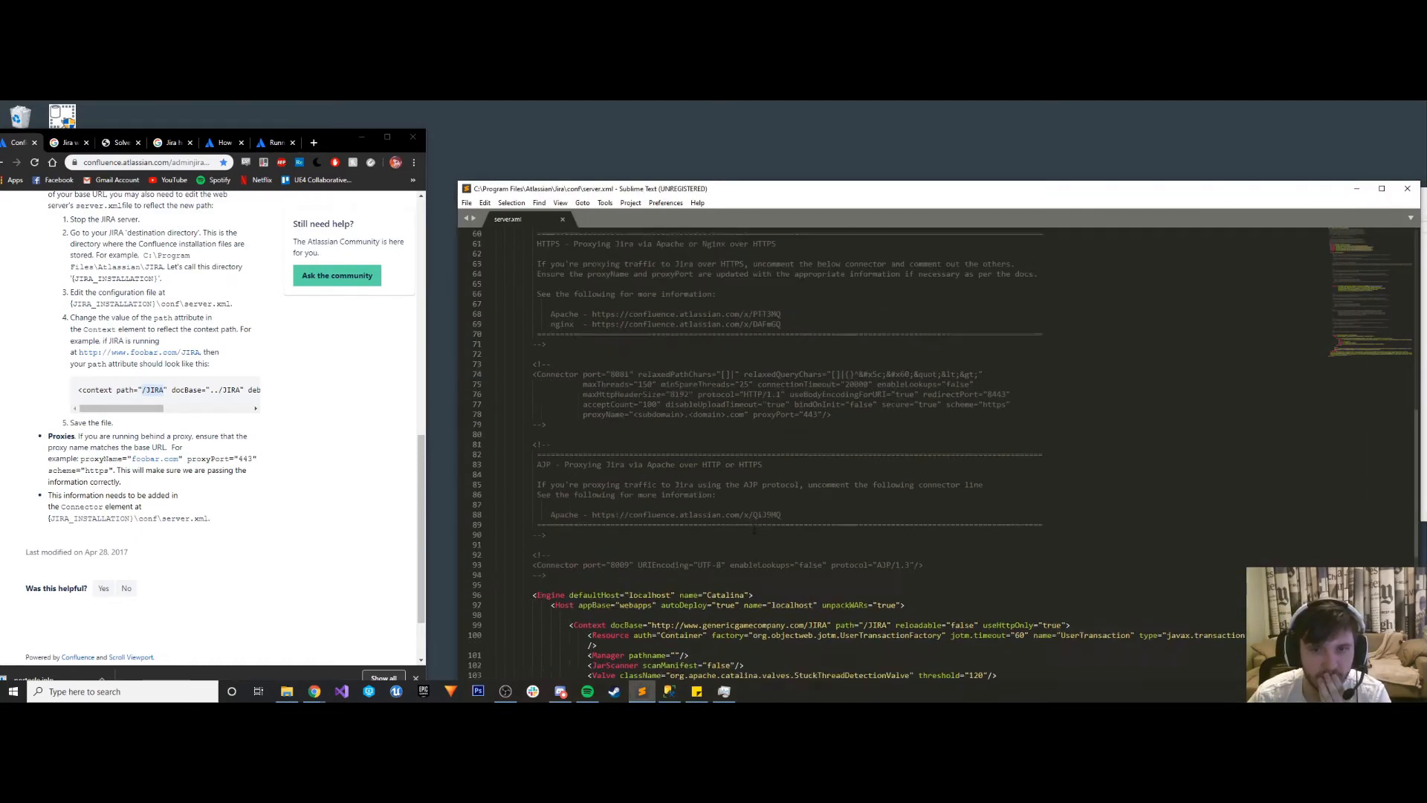
pyautogui.scroll(5, 753, 518)
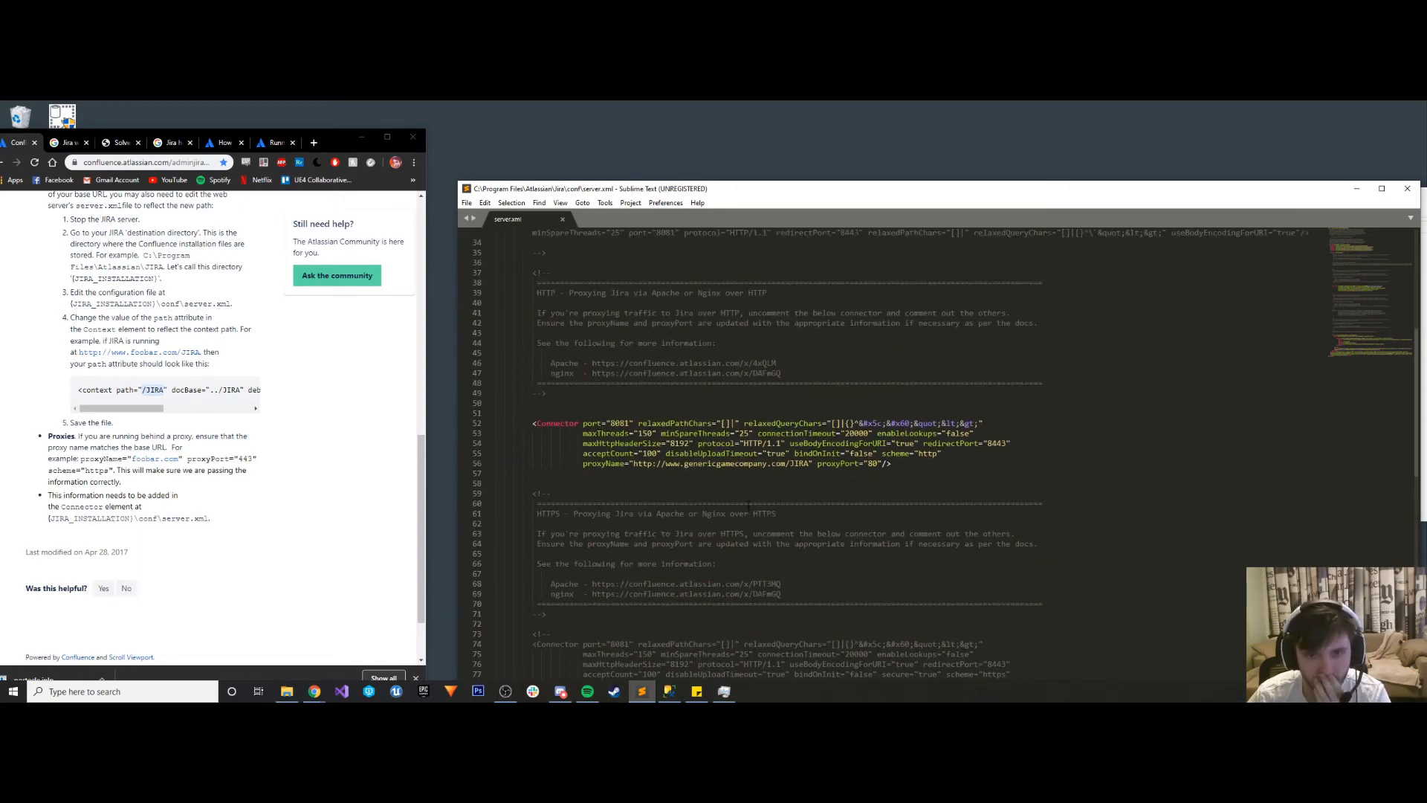
pyautogui.scroll(4, 748, 504)
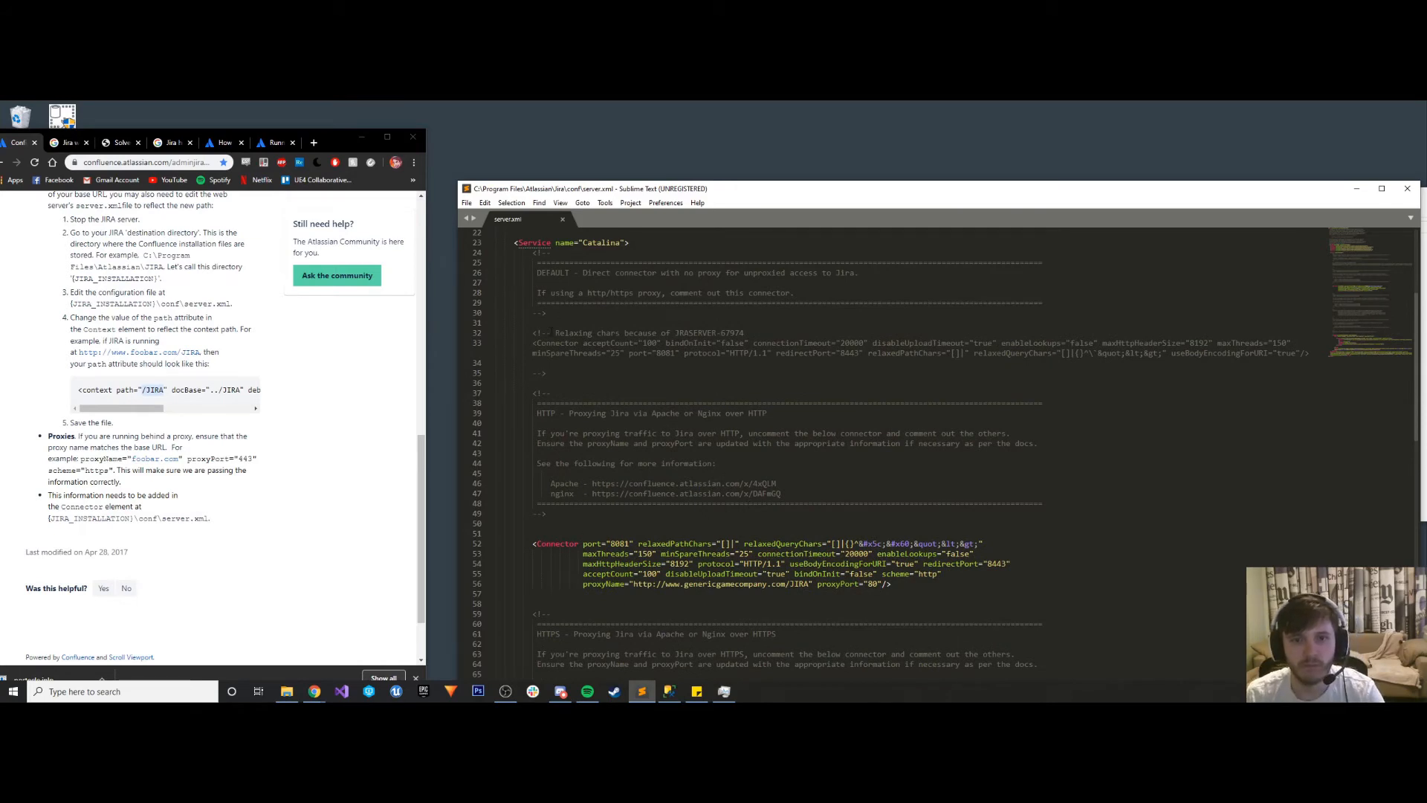
# - Comment out the HTTP proxy connector by enclosing it in opening <!-- and closing --> markers copied from the default connector
pyautogui.moveTo(553, 333); pyautogui.dragTo(532, 333)
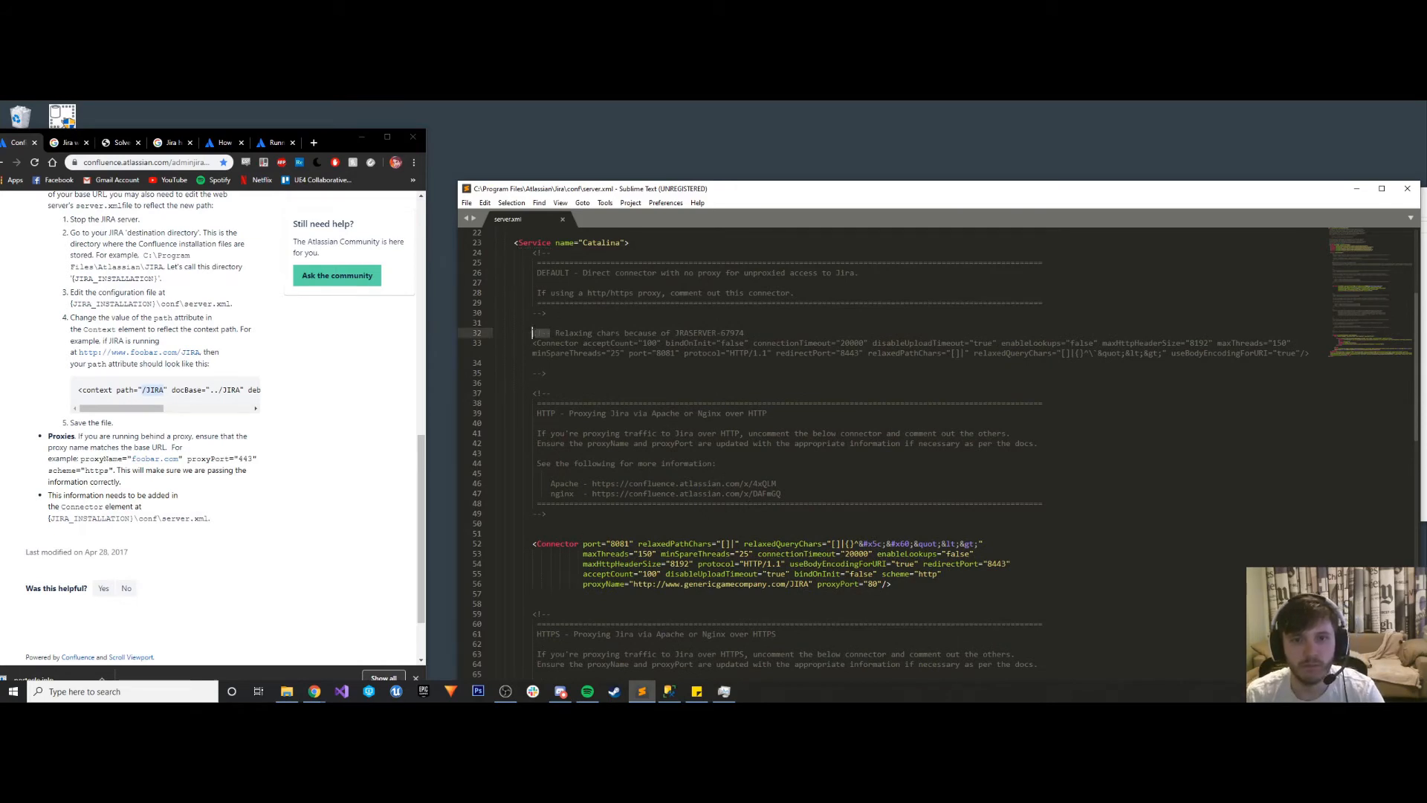
pyautogui.hotkey('ctrl', 'c')
pyautogui.click(547, 532)
pyautogui.hotkey('ctrl', 'v')
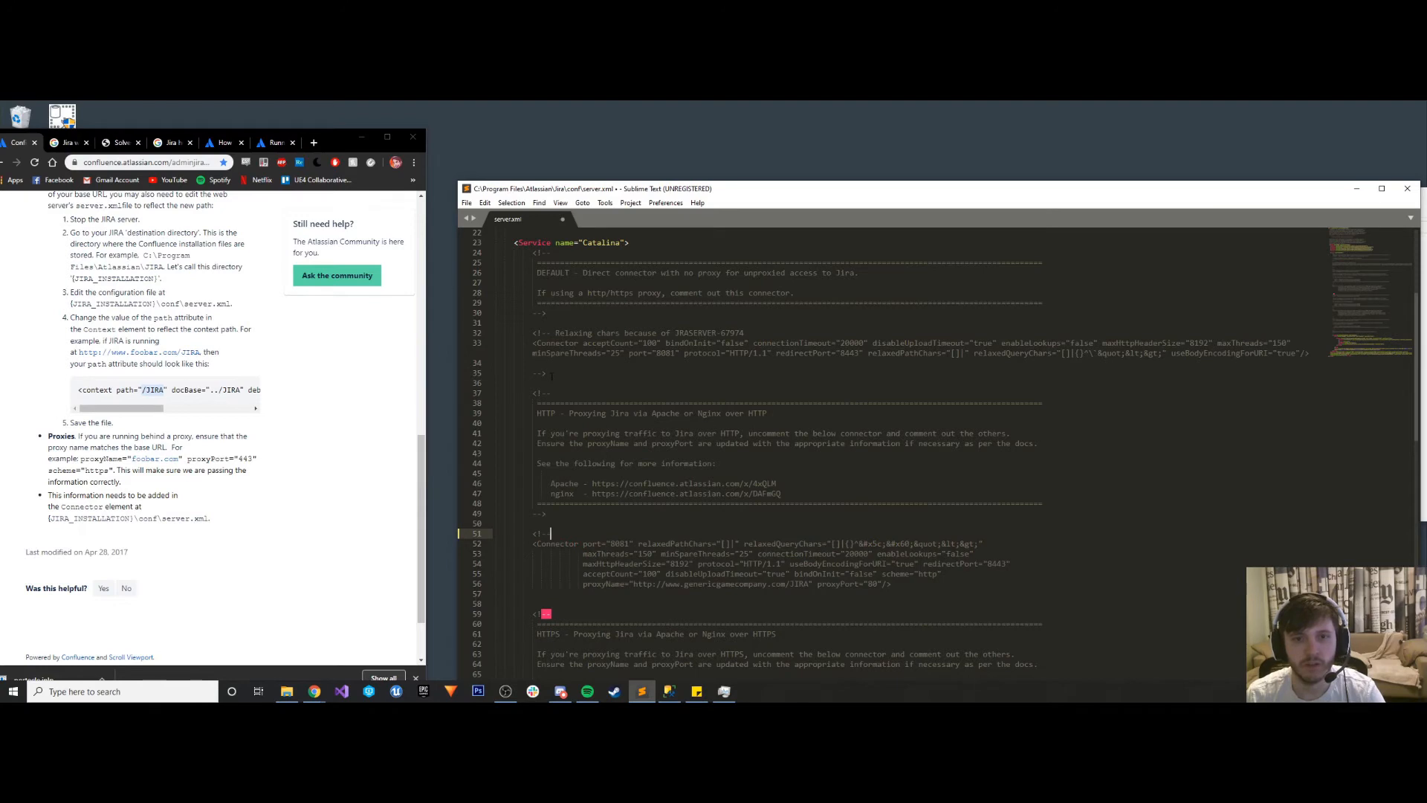
pyautogui.moveTo(547, 373); pyautogui.dragTo(532, 372)
pyautogui.hotkey('ctrl', 'c')
pyautogui.click(550, 604)
pyautogui.hotkey('ctrl', 'v')
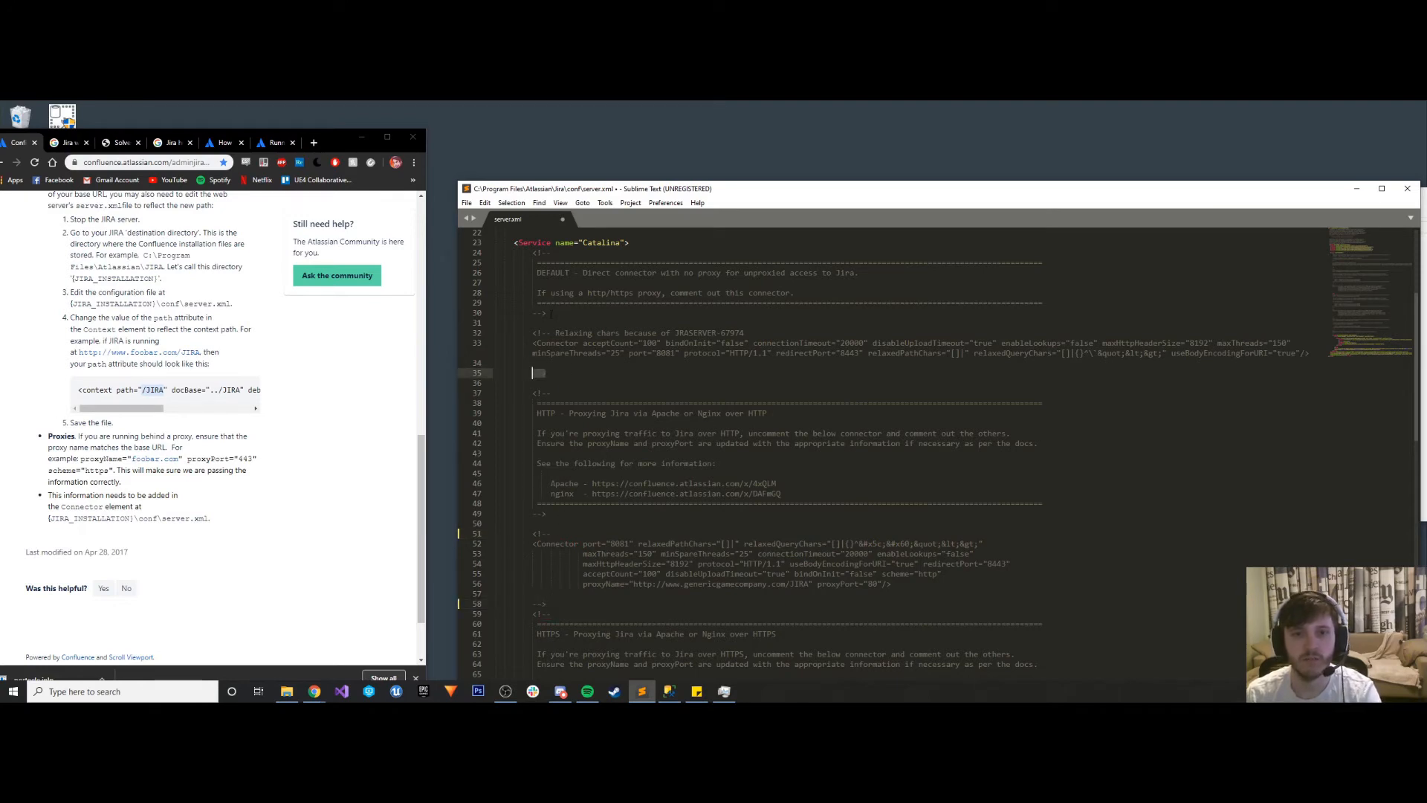
pyautogui.press('BackSpace')
pyautogui.moveTo(545, 313); pyautogui.dragTo(533, 312)
pyautogui.press('BackSpace')
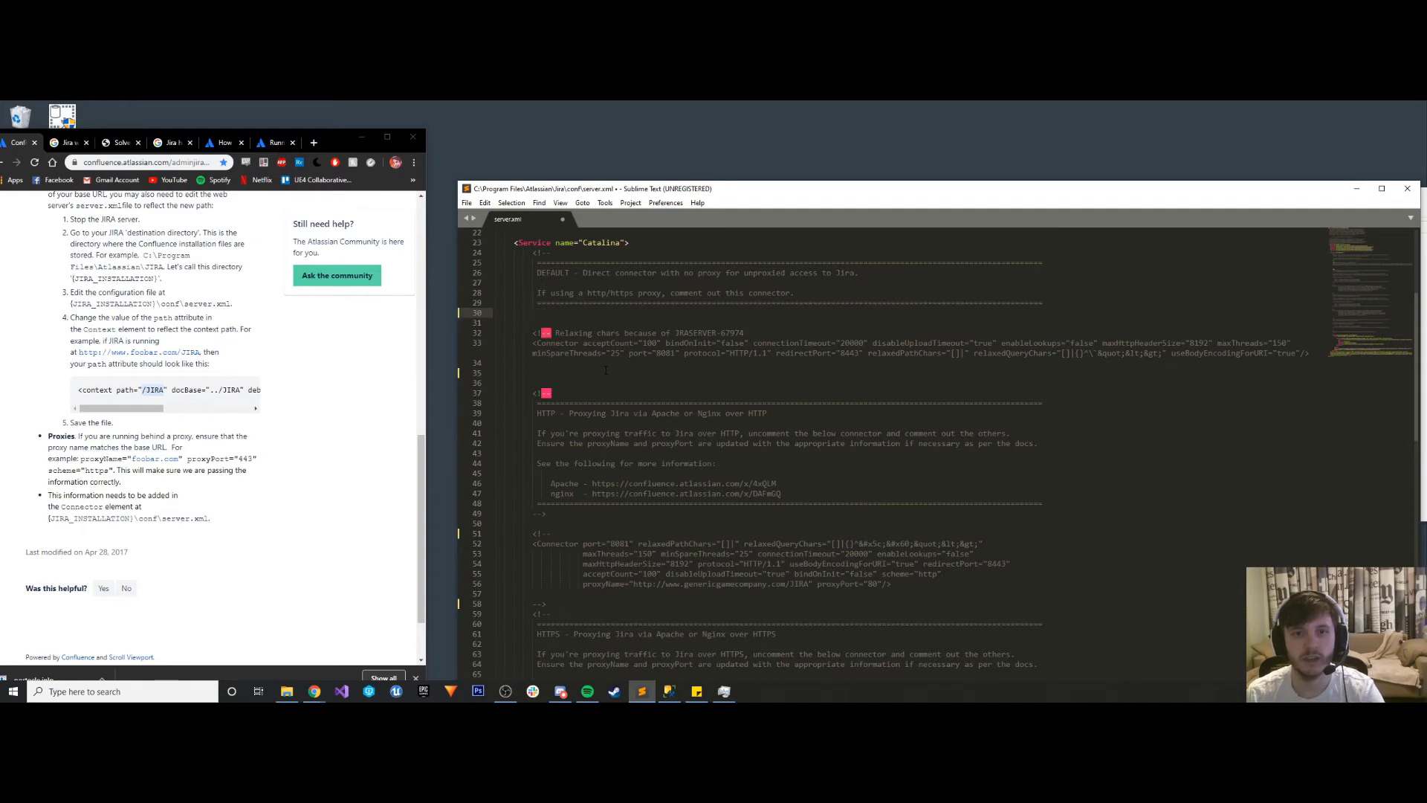
pyautogui.hotkey('ctrl', 'z')
pyautogui.hotkey('ctrl', 'z')
pyautogui.moveTo(552, 332); pyautogui.dragTo(533, 332)
pyautogui.press('BackSpace')
pyautogui.hotkey('ctrl', 'z')
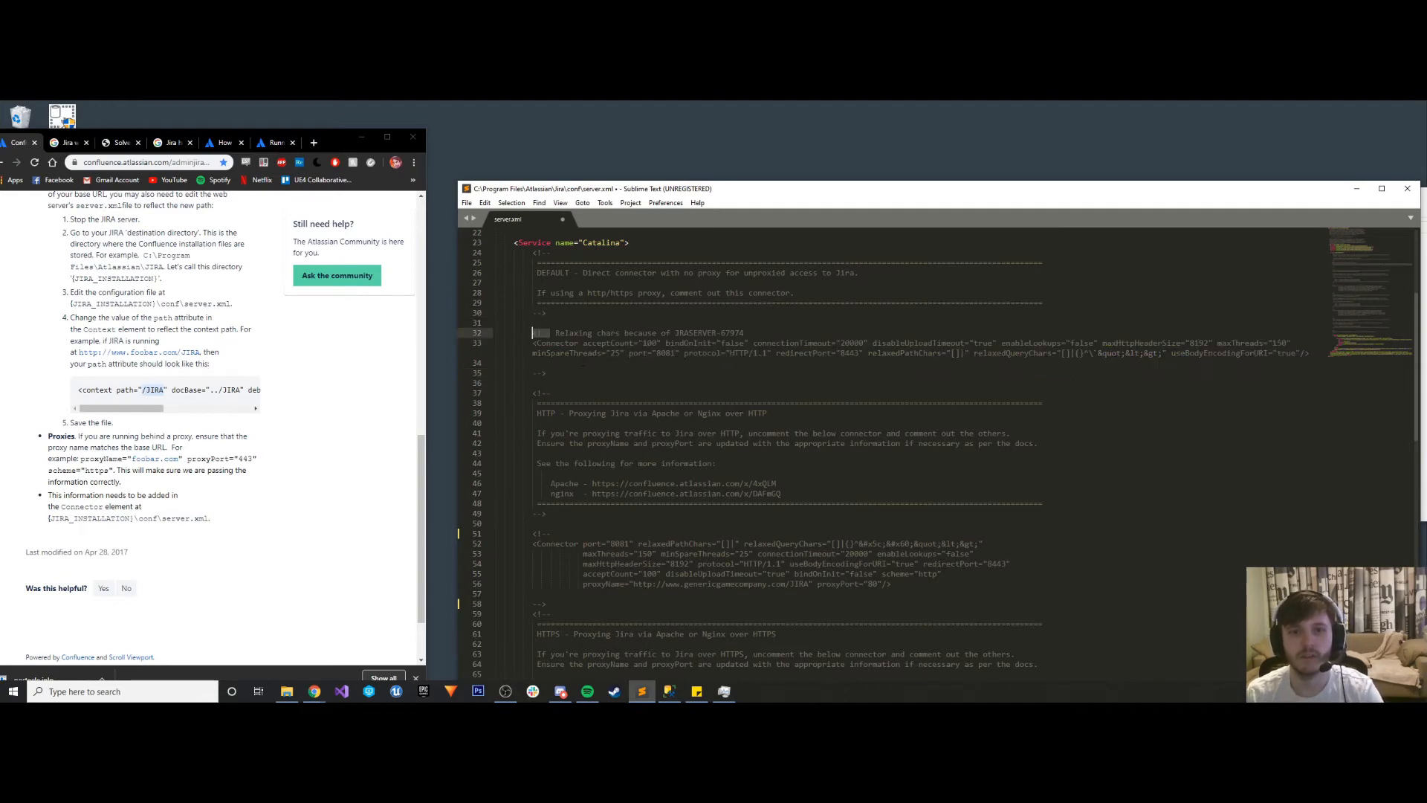
pyautogui.moveTo(547, 373); pyautogui.dragTo(533, 373)
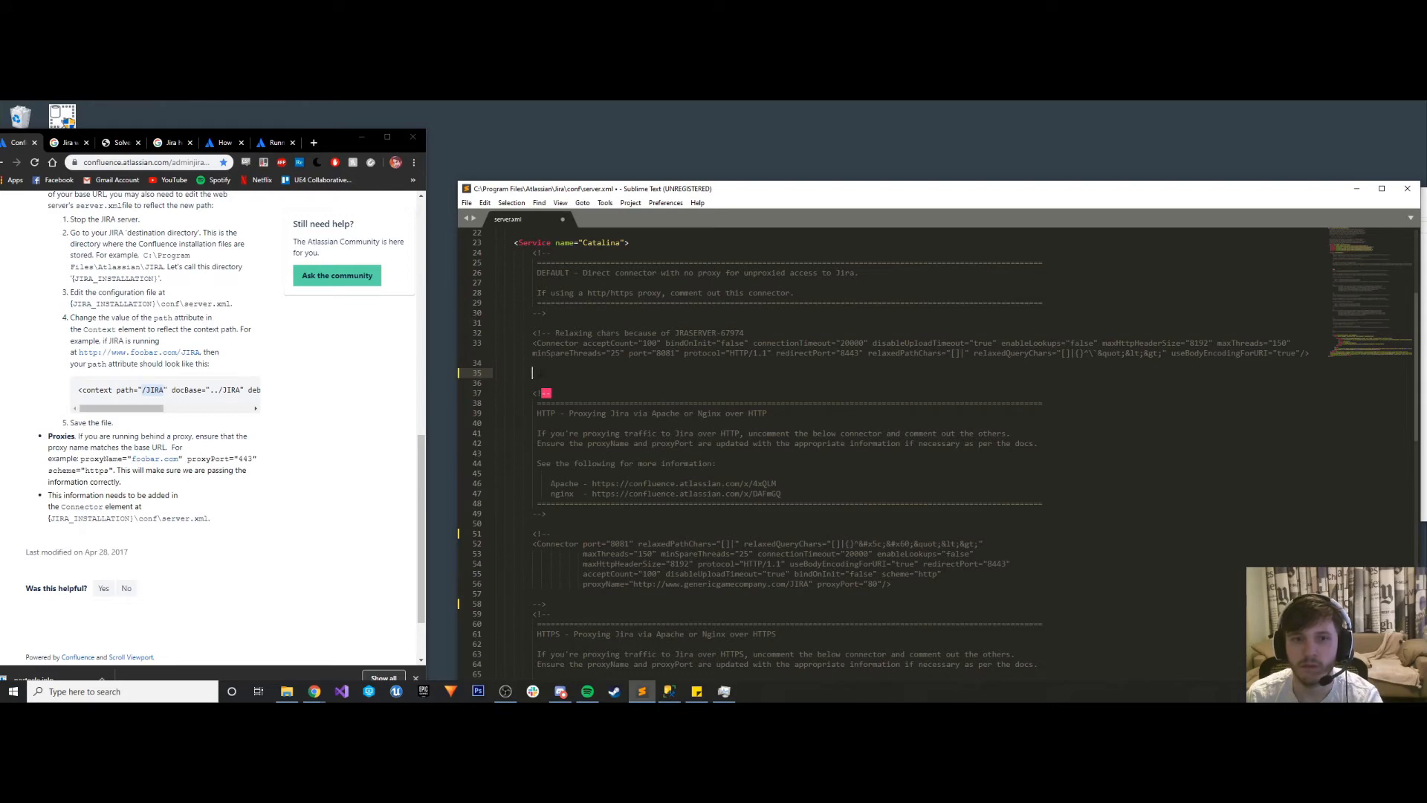
pyautogui.hotkey('ctrl', 'z')
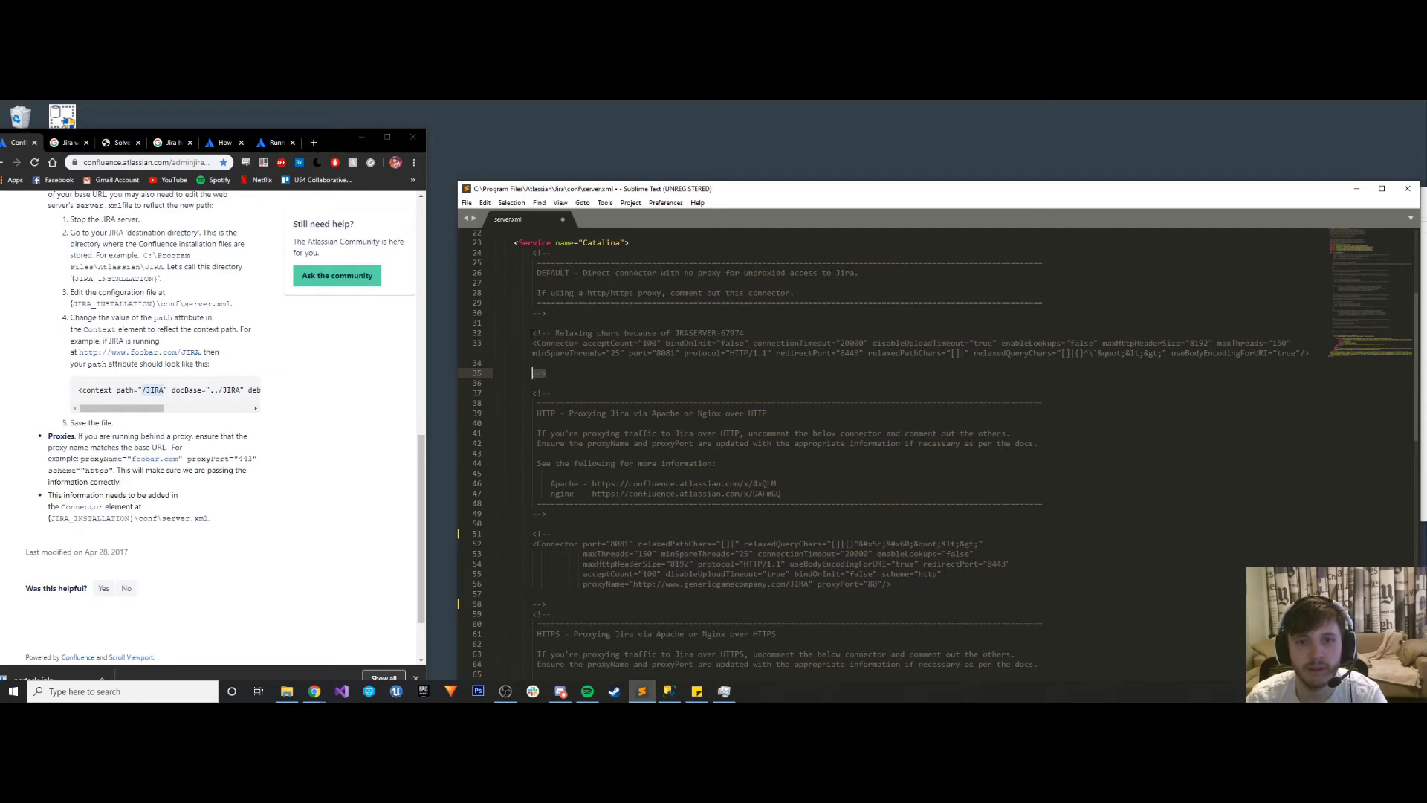
pyautogui.click(763, 332)
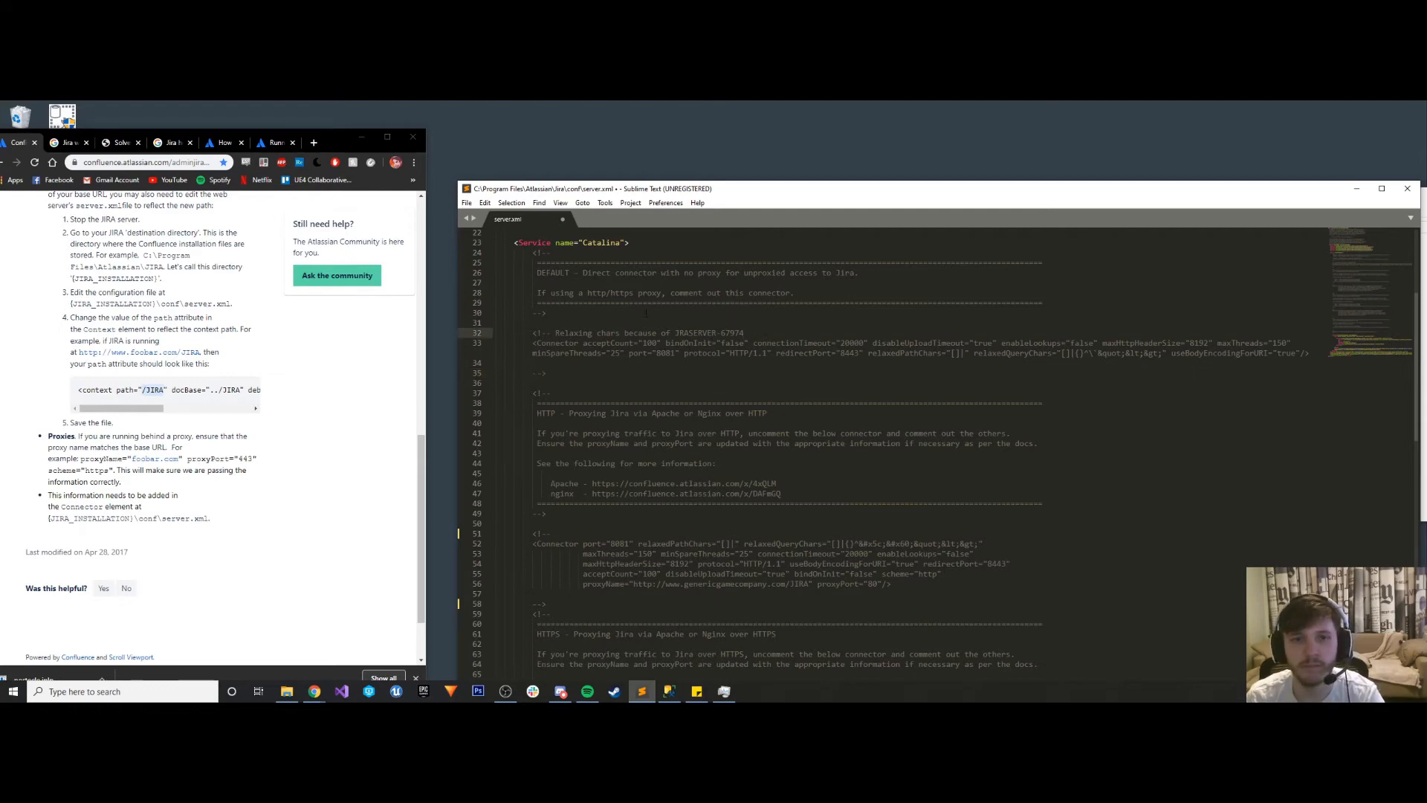
# - Uncomment the HTTPS proxy connector in server.xml by removing its opening <!-- and closing --> markers
pyautogui.scroll(7, 646, 313)
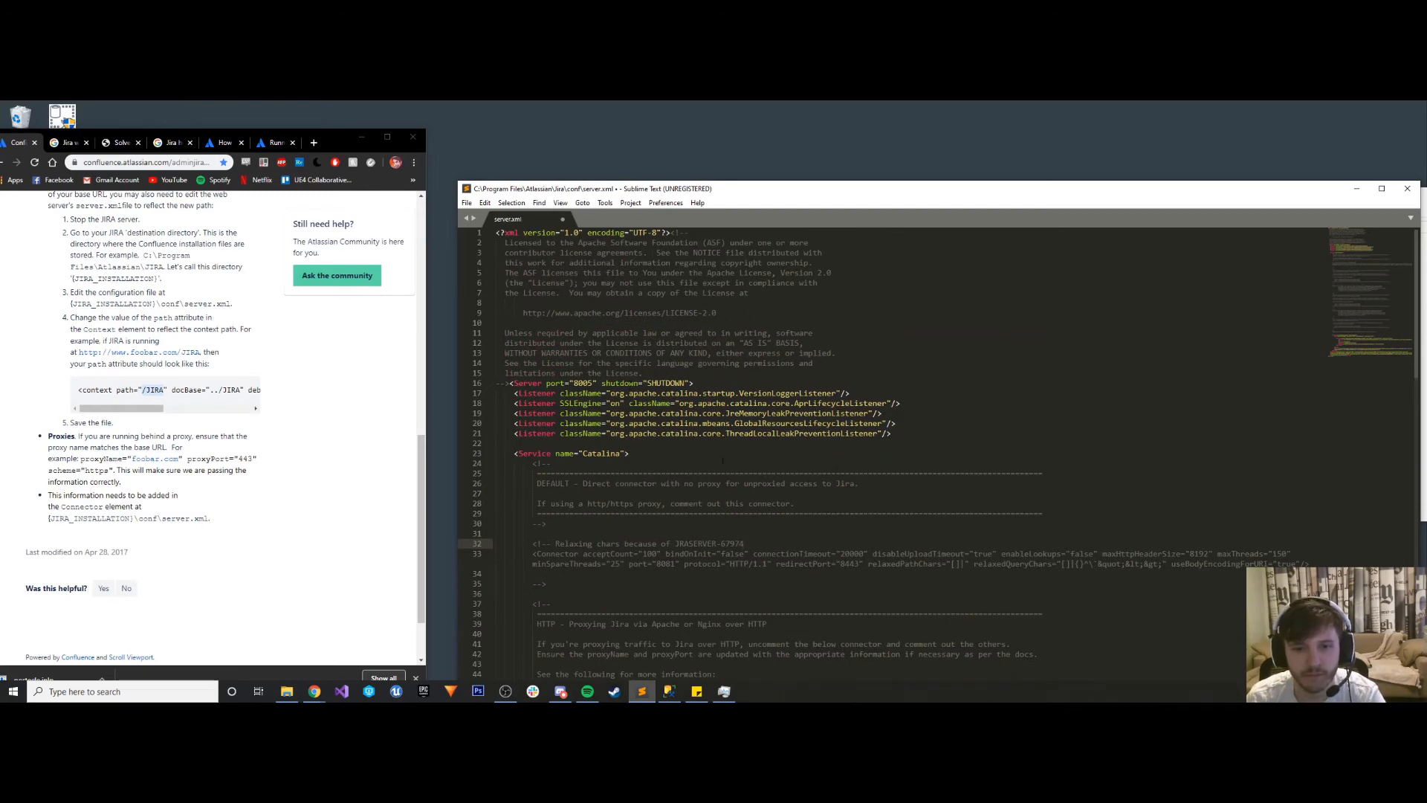
pyautogui.scroll(-2, 722, 461)
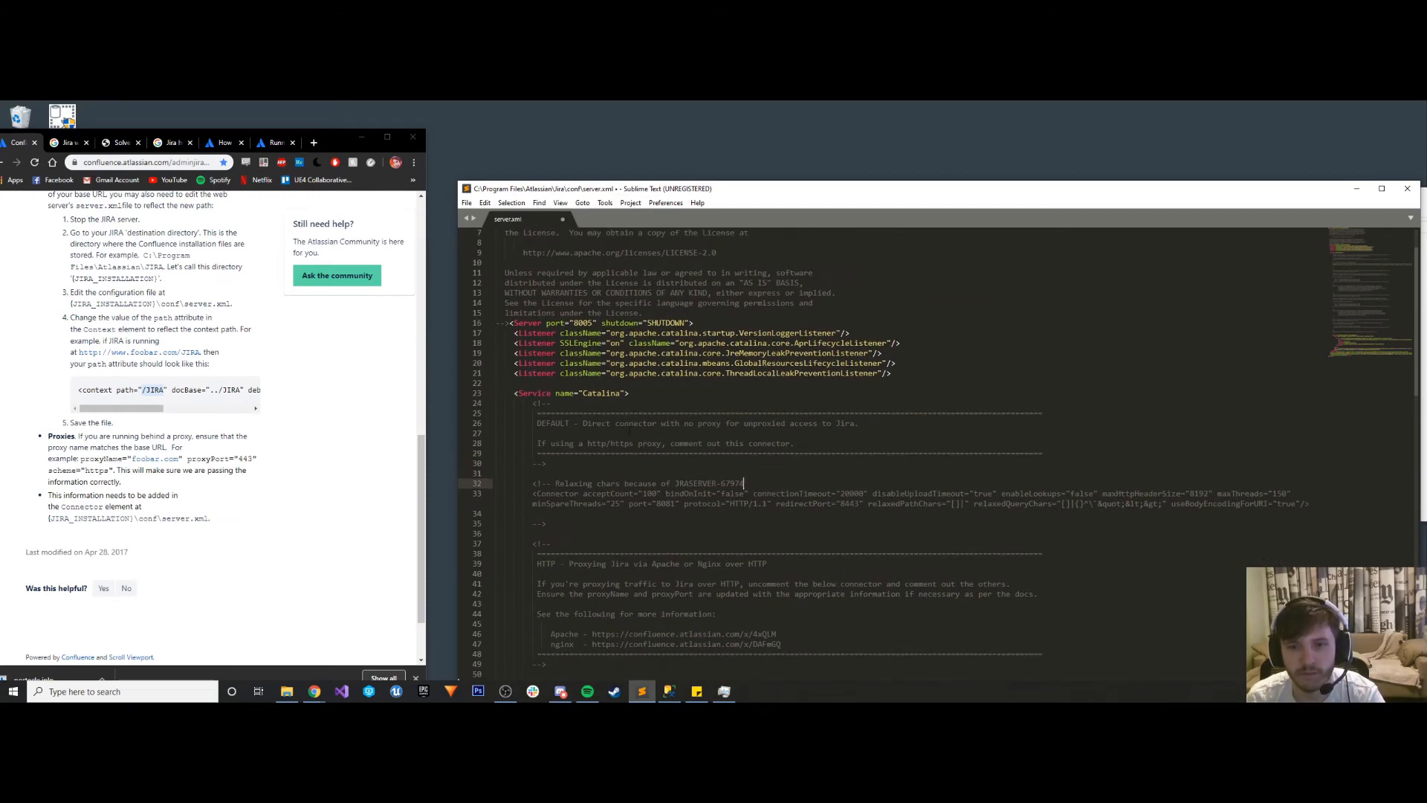
pyautogui.scroll(-17, 622, 426)
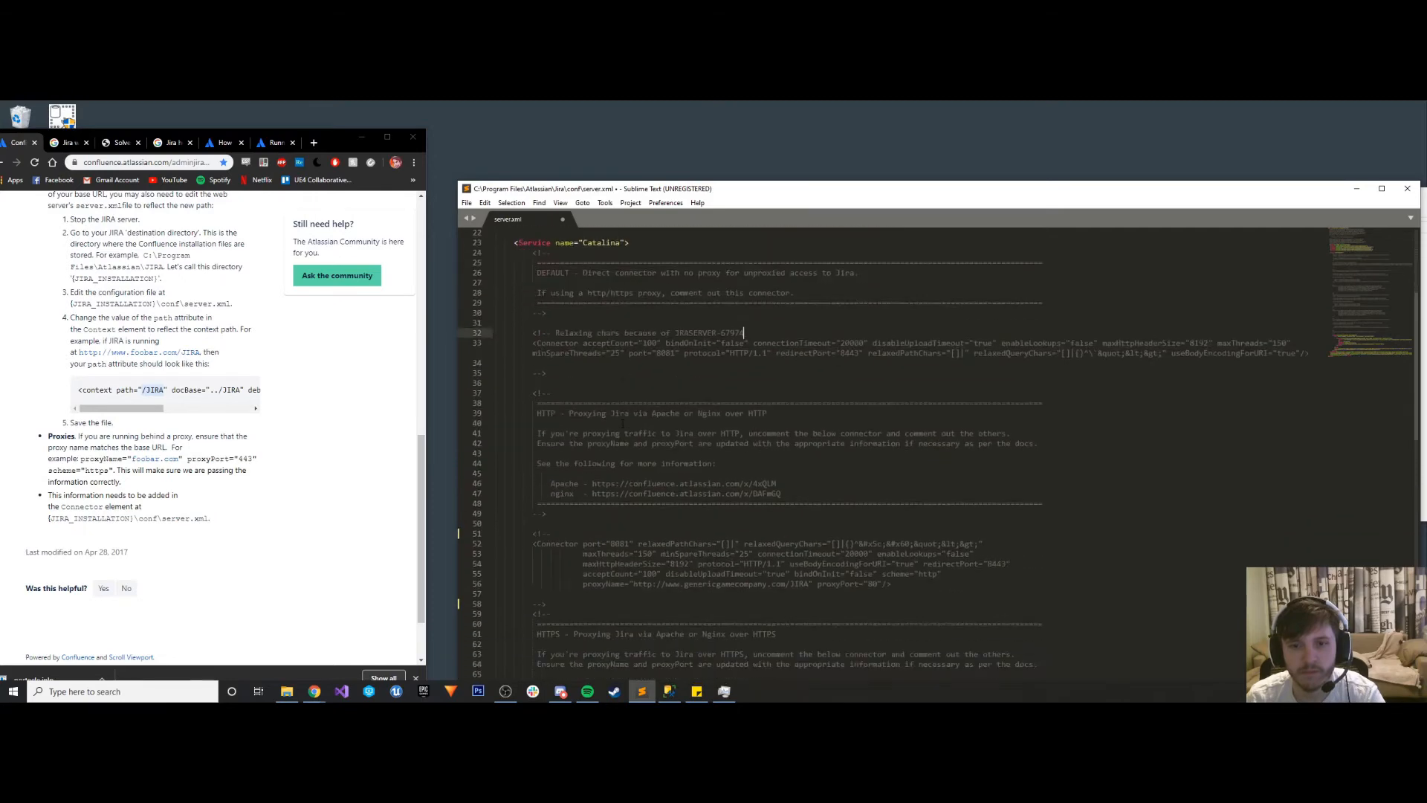
pyautogui.scroll(-11, 841, 454)
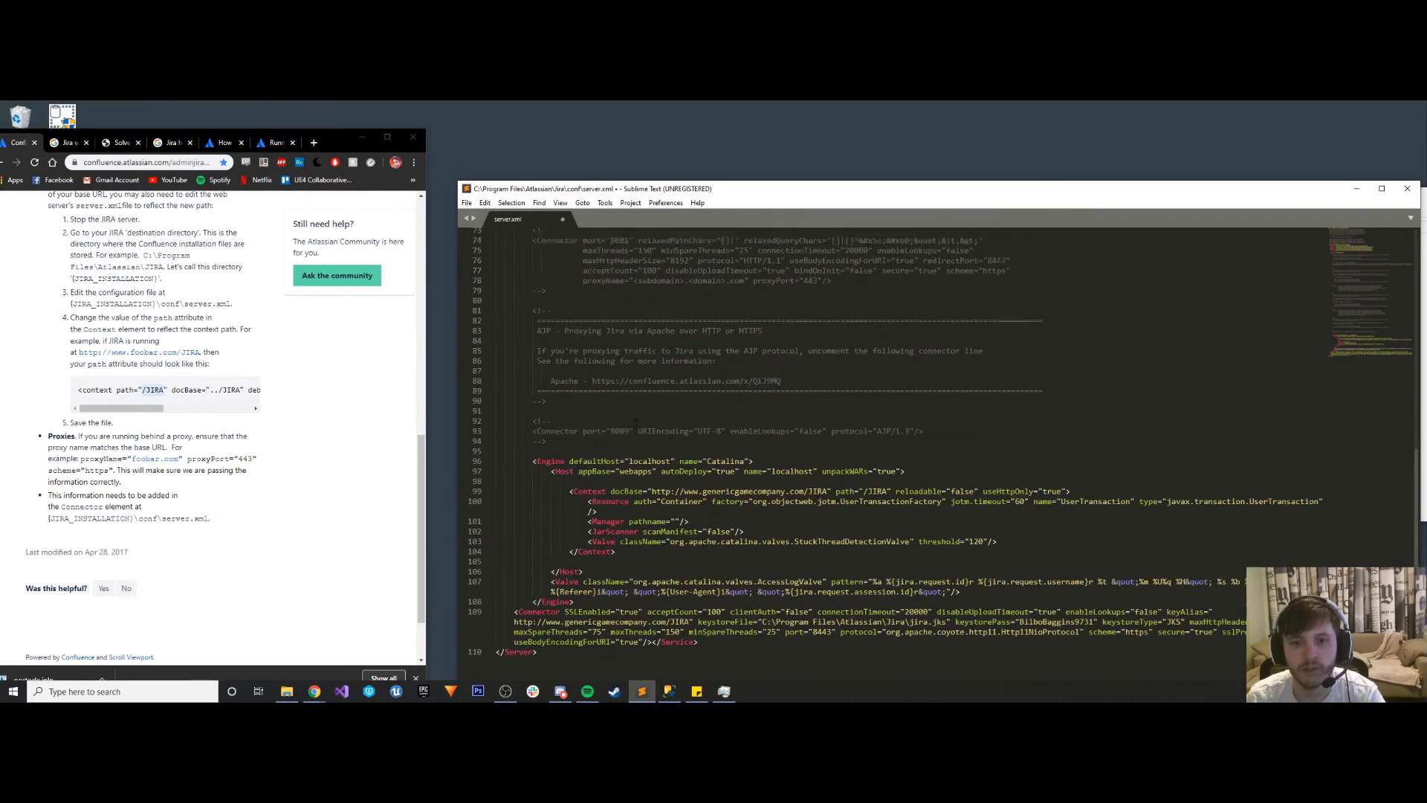
pyautogui.scroll(20, 936, 446)
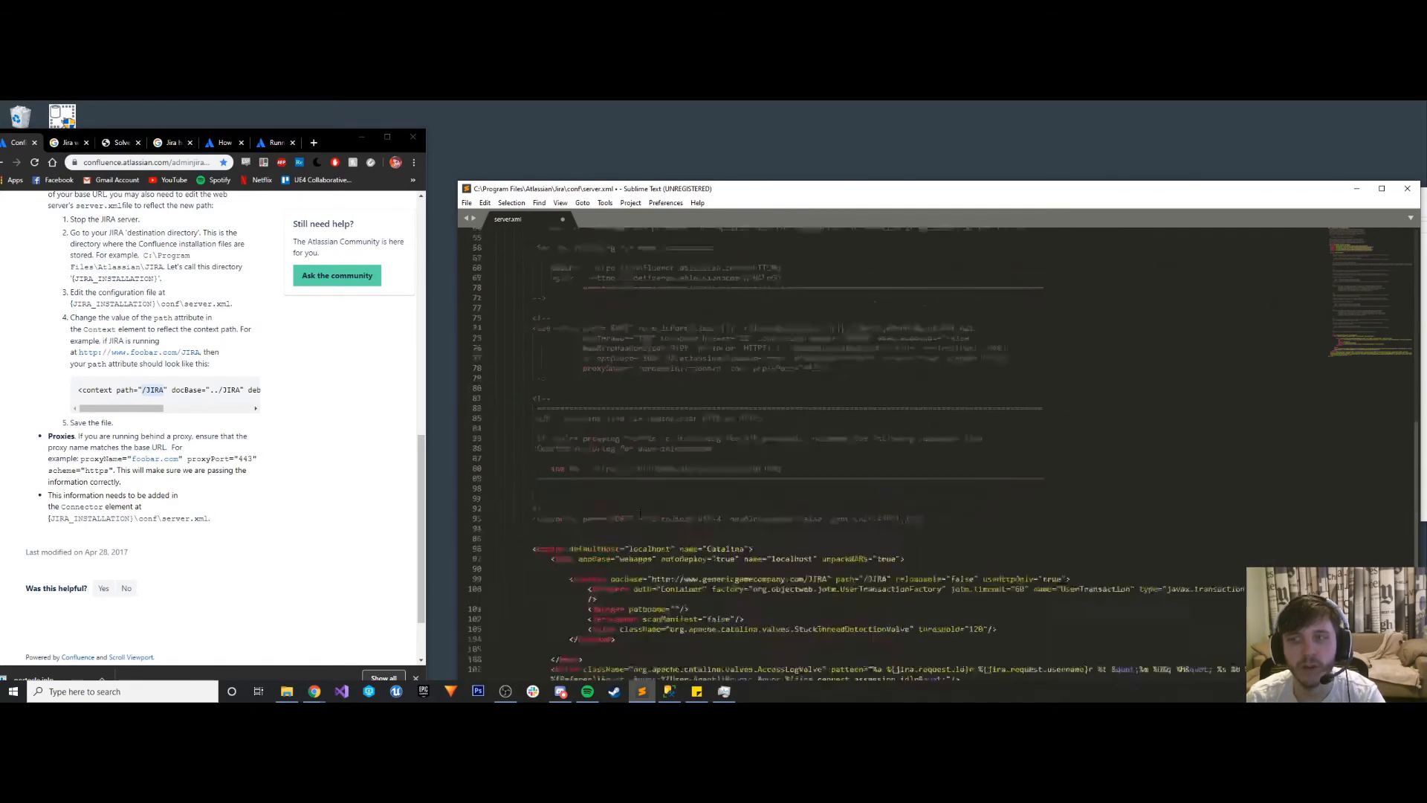
pyautogui.scroll(-10, 669, 473)
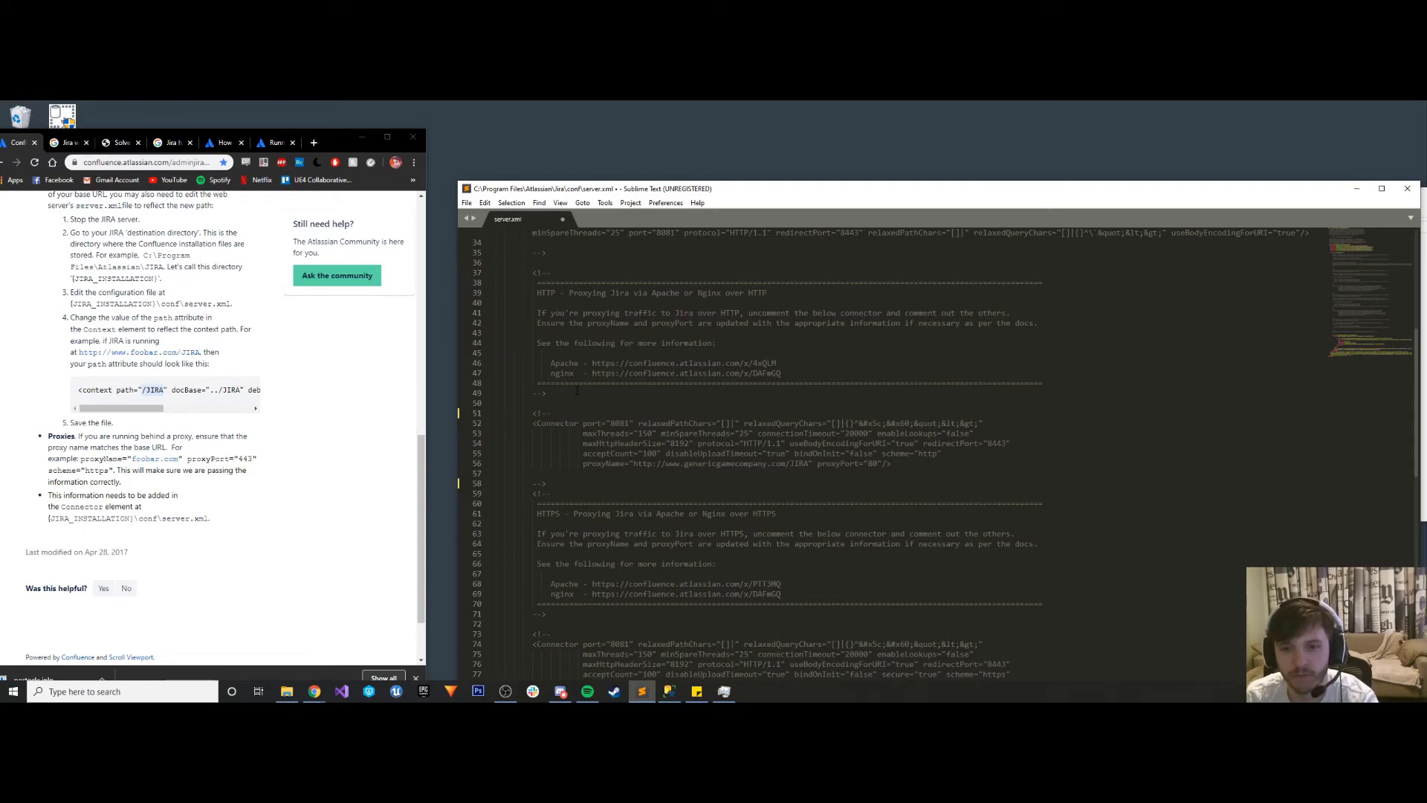
pyautogui.scroll(-2, 937, 453)
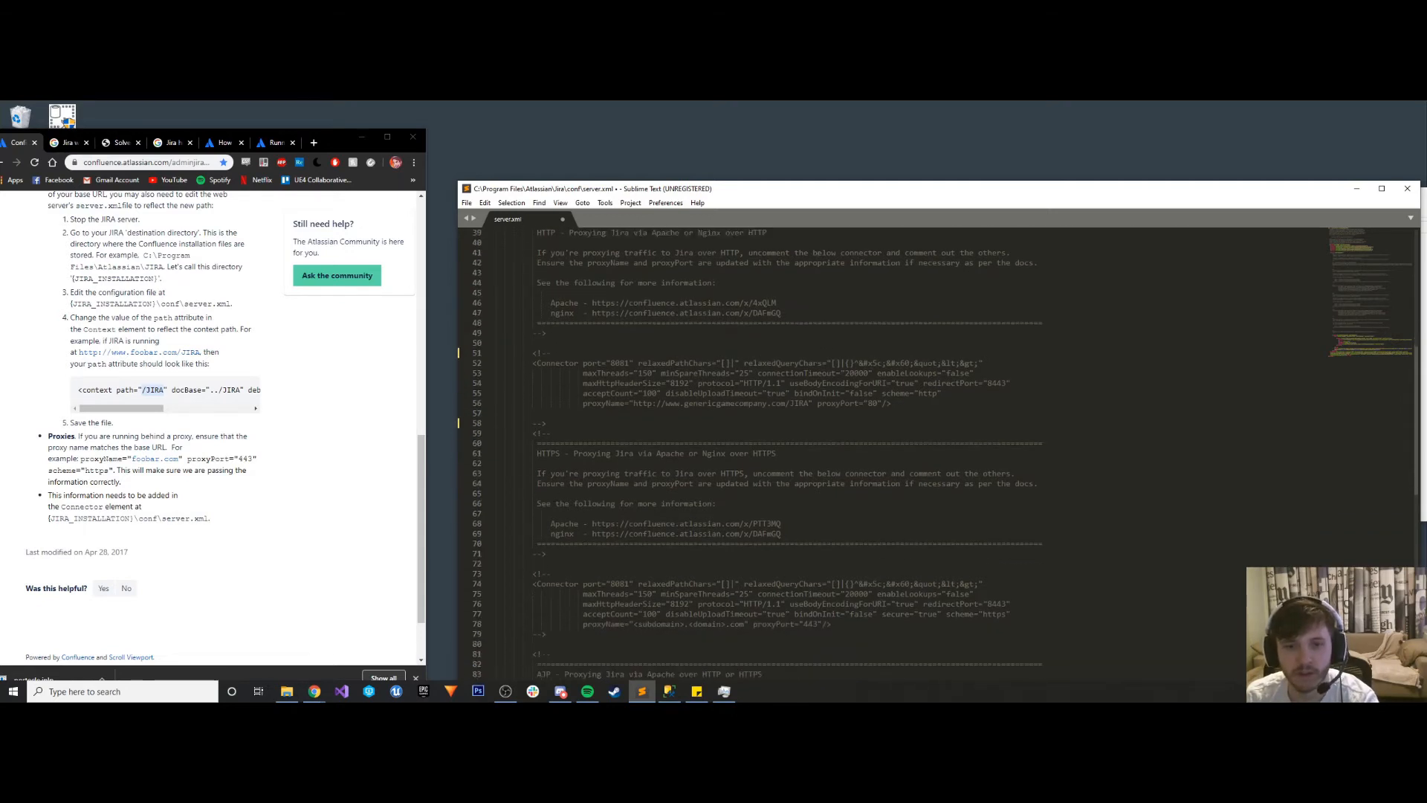
pyautogui.click(556, 554)
pyautogui.moveTo(550, 574); pyautogui.dragTo(533, 574)
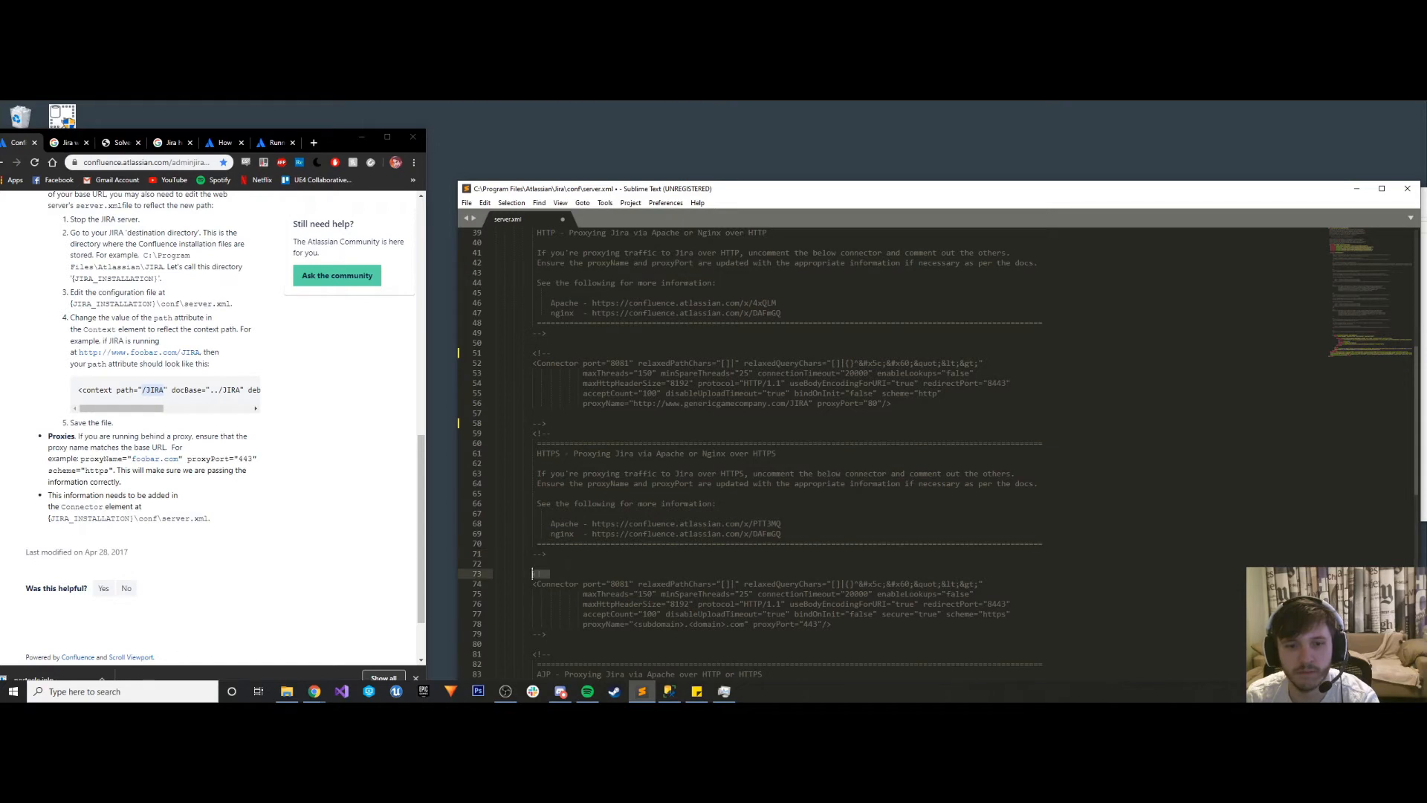
pyautogui.press('BackSpace')
pyautogui.moveTo(548, 633); pyautogui.dragTo(529, 634)
pyautogui.press('BackSpace')
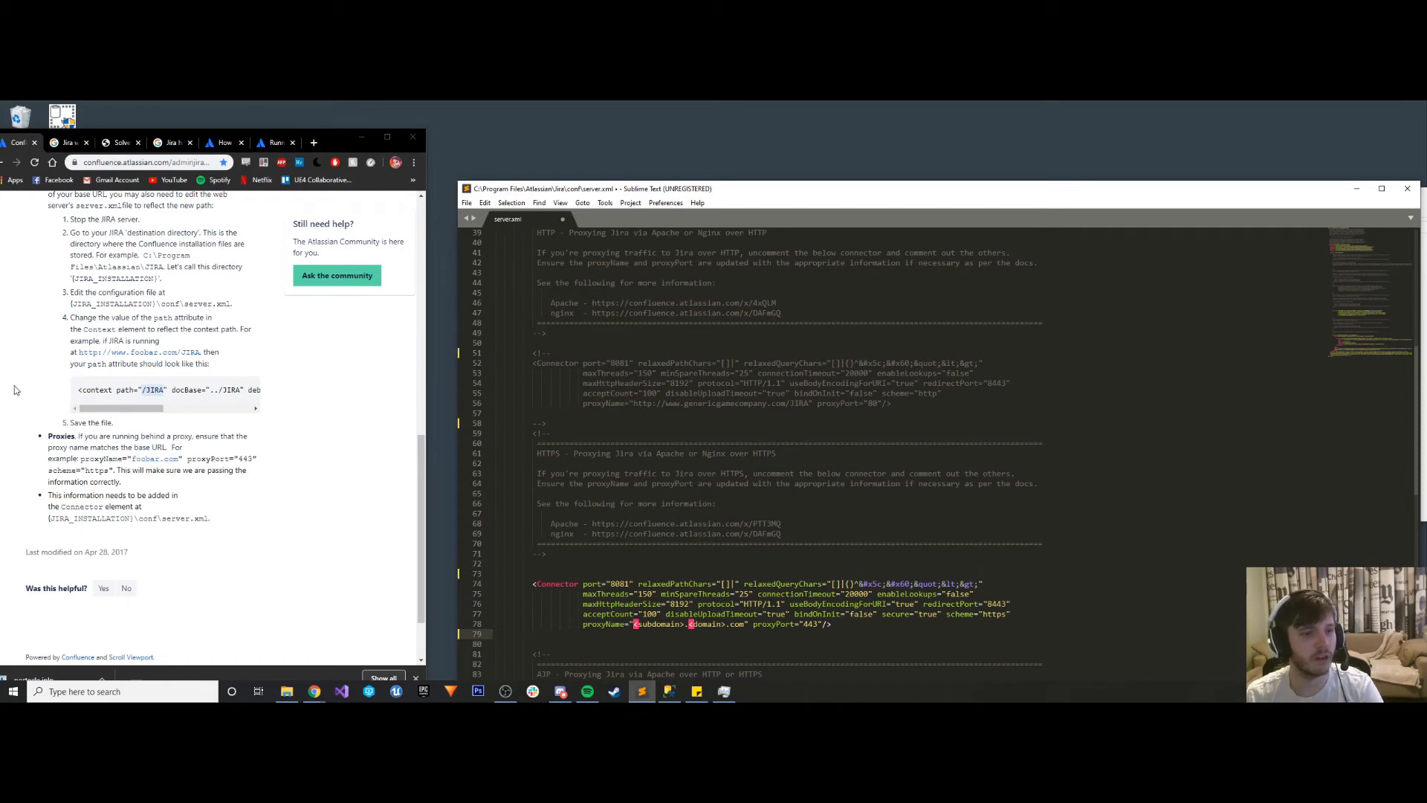
# - Replace the placeholder proxyName of the HTTPS connector with genericgamecompany.com and save server.xml
pyautogui.hotkey('alt', 'Tab')
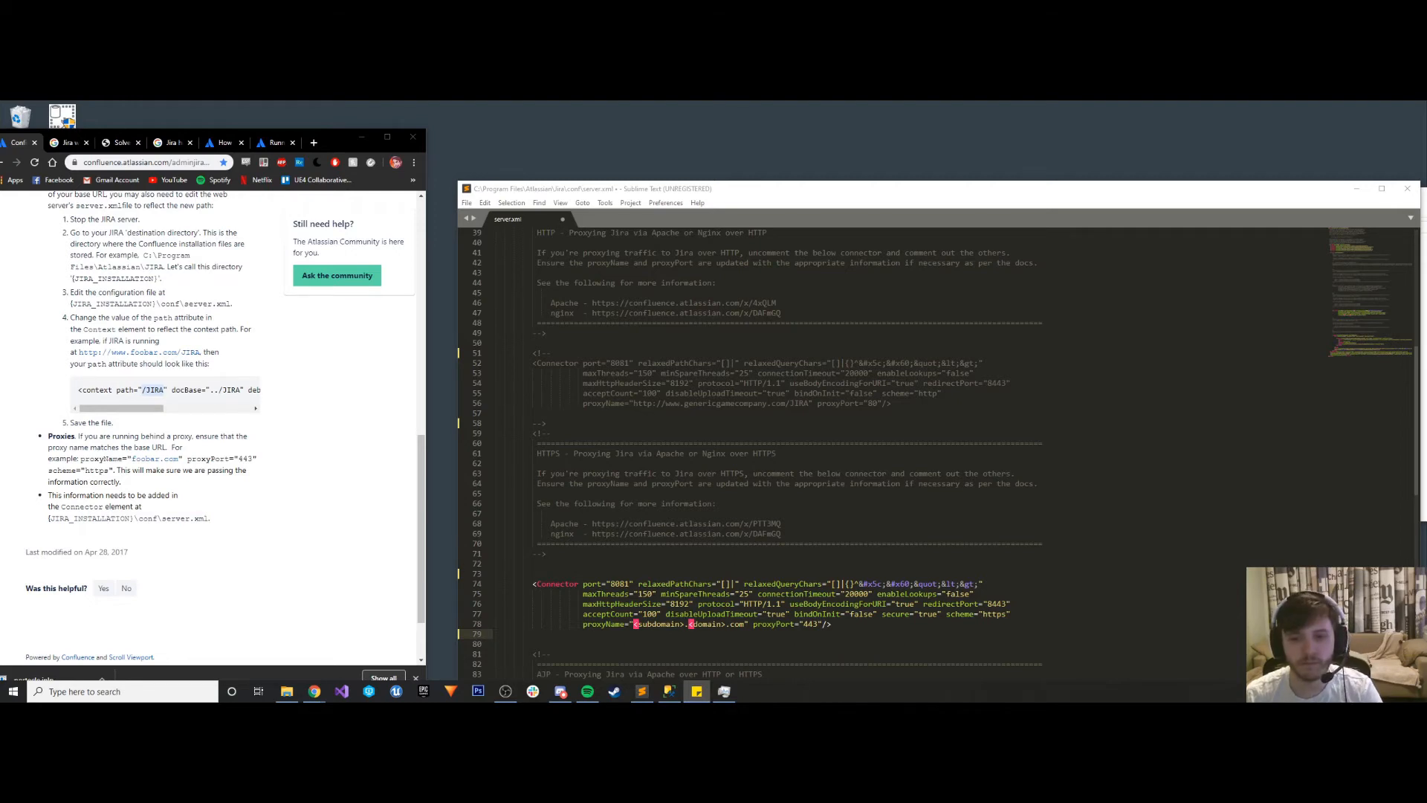
pyautogui.moveTo(745, 624); pyautogui.dragTo(638, 630)
pyautogui.hotkey('ctrl', 'v')
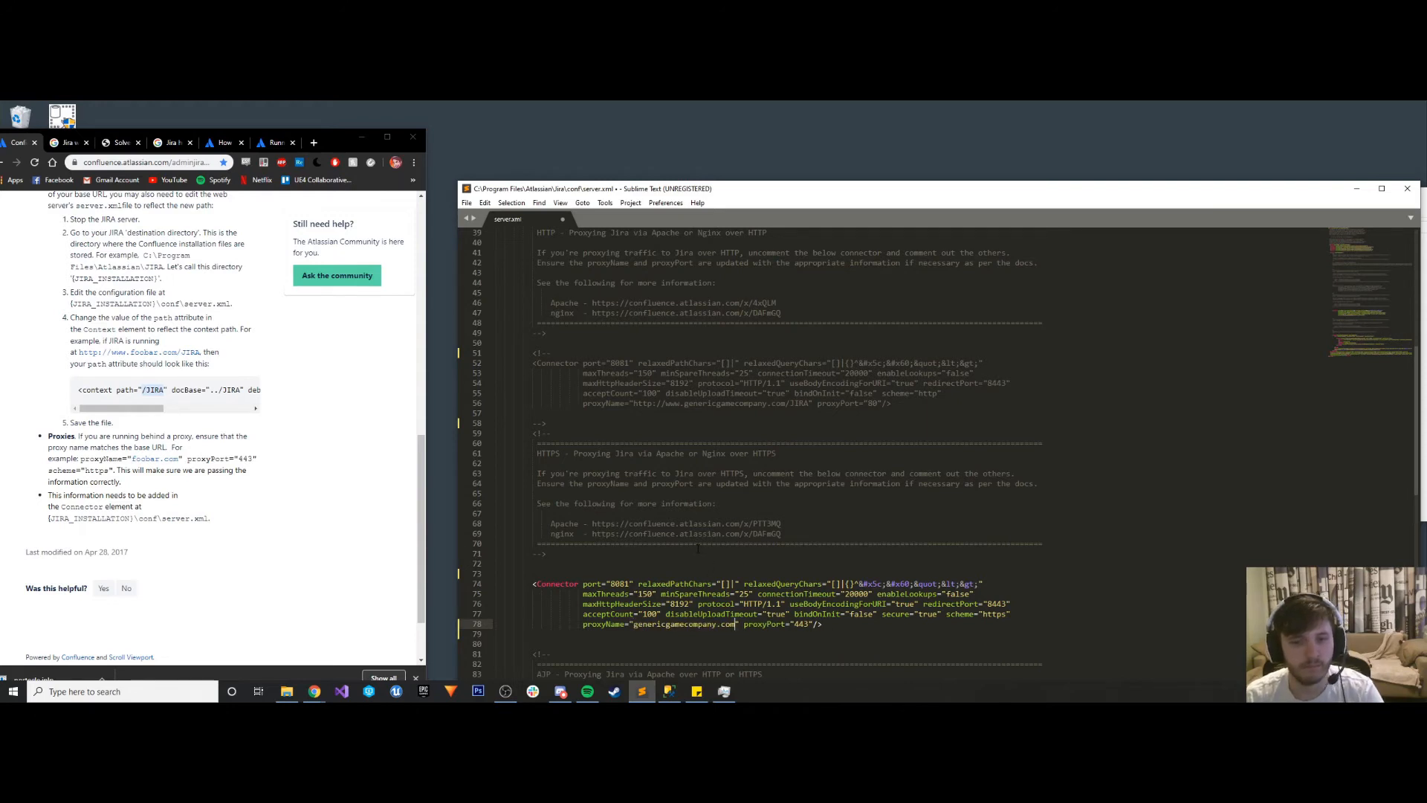
pyautogui.hotkey('ctrl', 's')
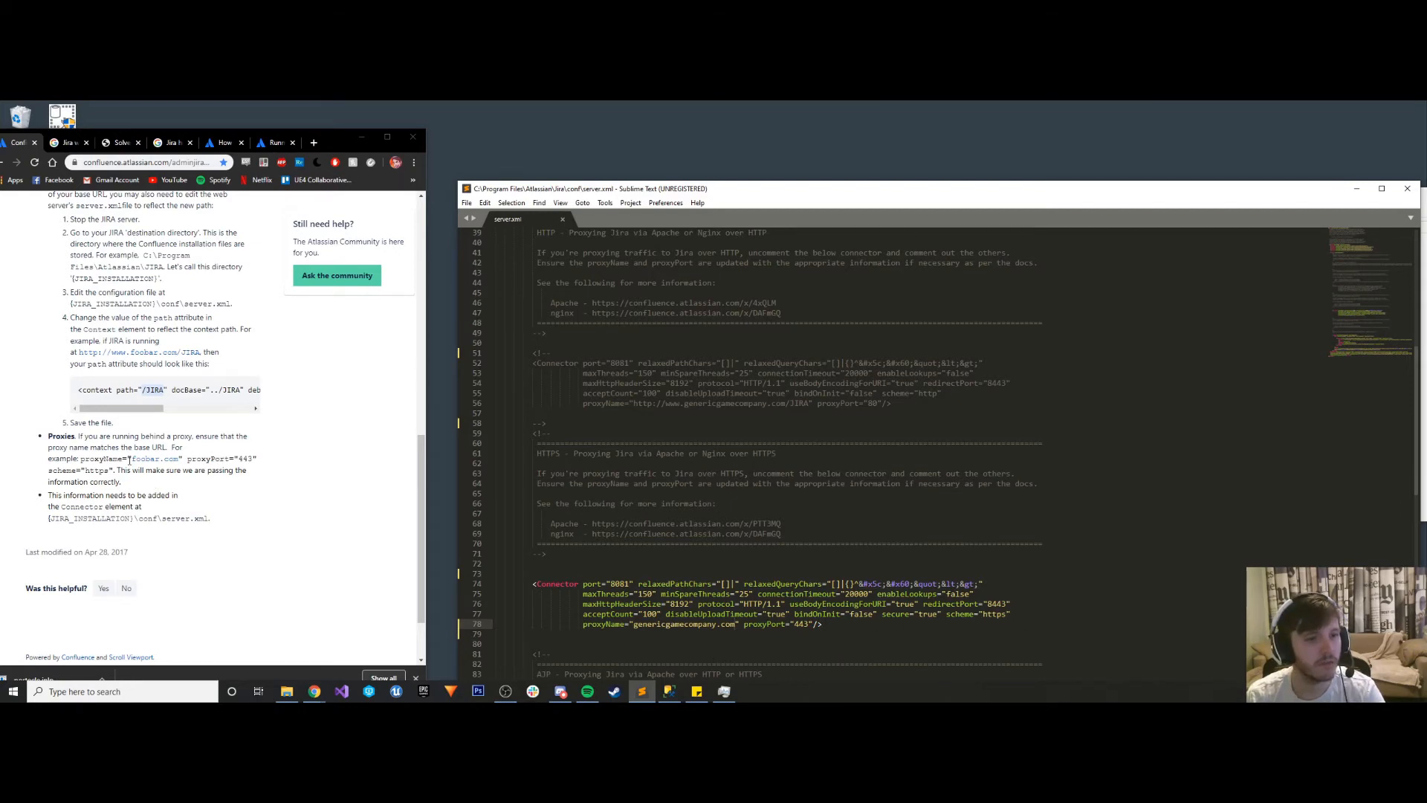
# - Review the base URL instructions, then read server.xml's AJP proxy section, Context element and SSL connector
pyautogui.moveTo(144, 408); pyautogui.dragTo(111, 409)
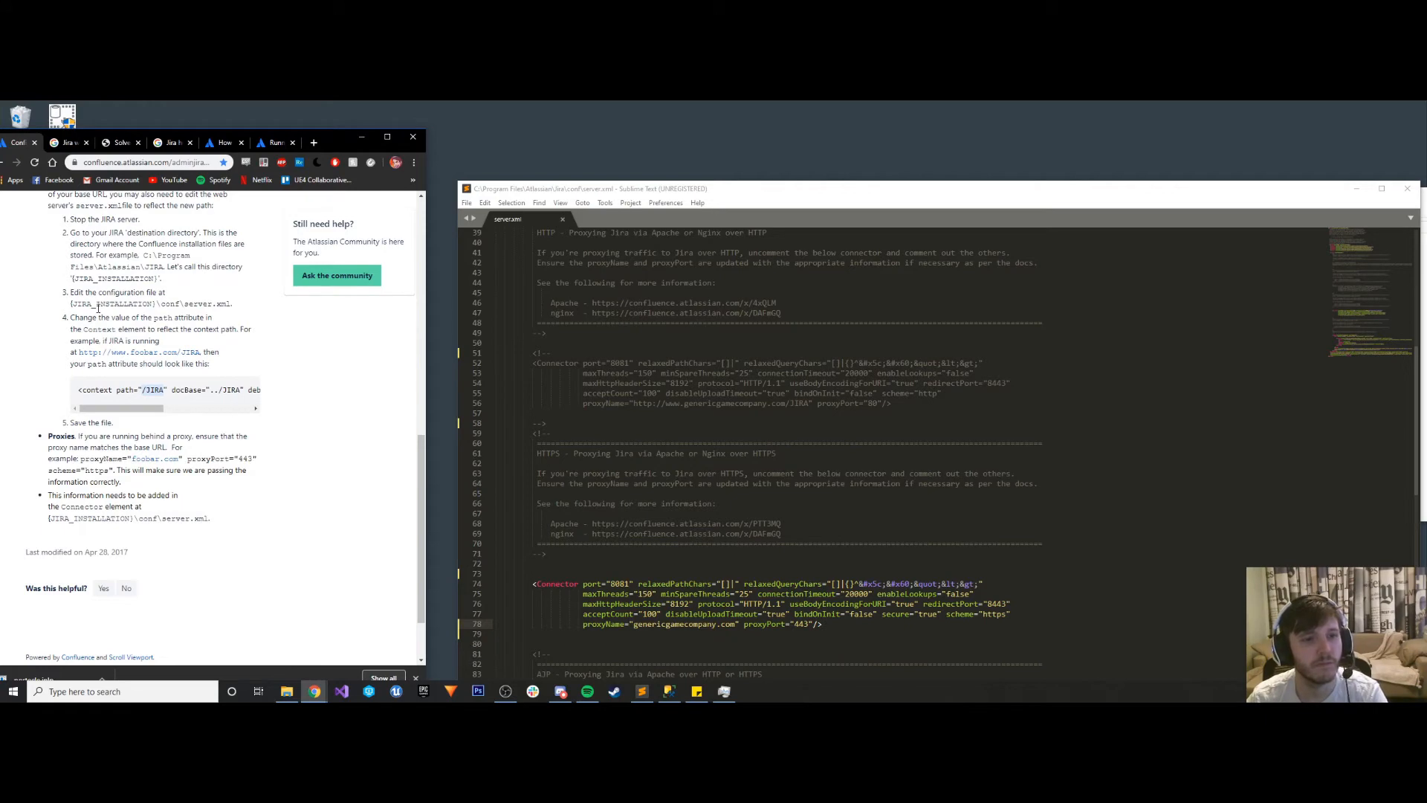
pyautogui.scroll(-10, 657, 458)
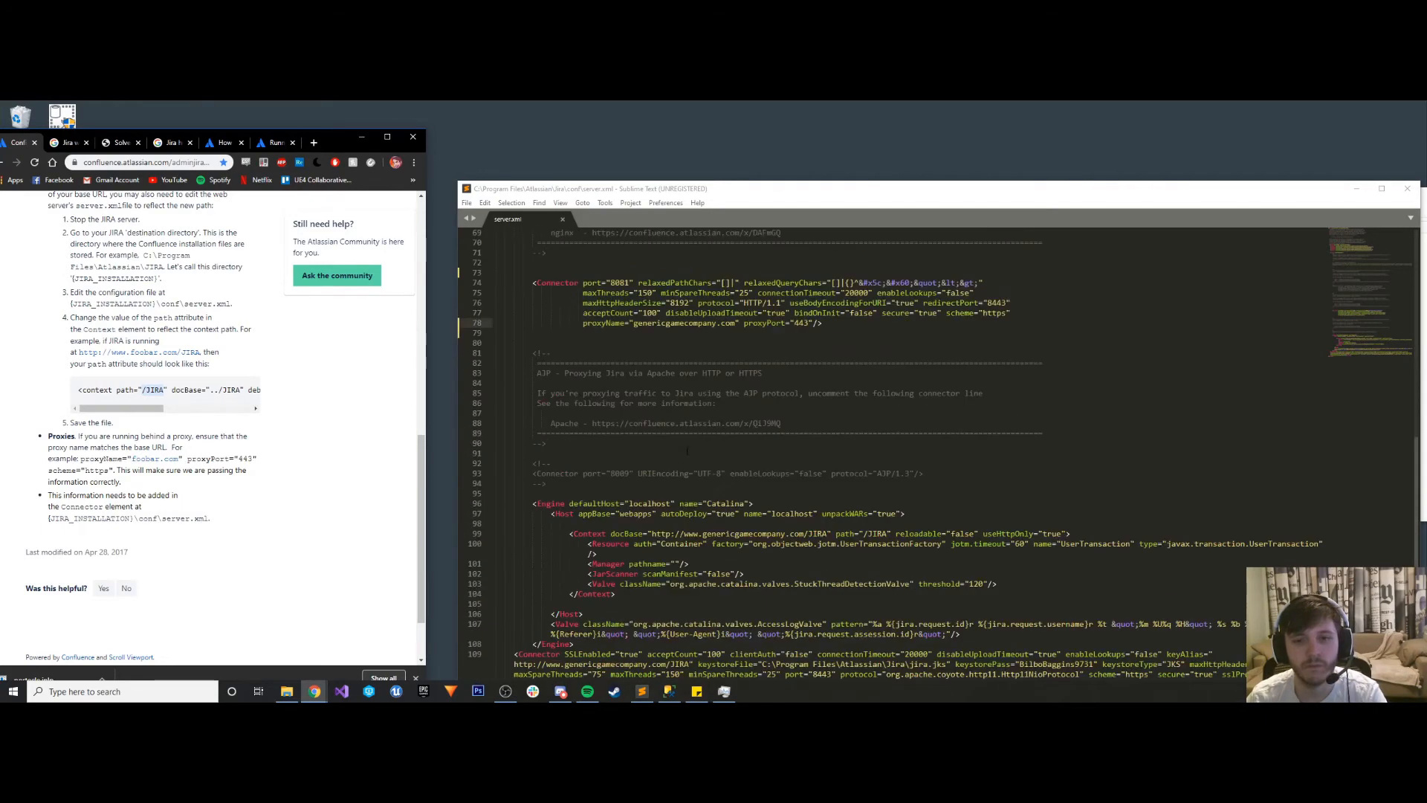
pyautogui.scroll(-1, 723, 444)
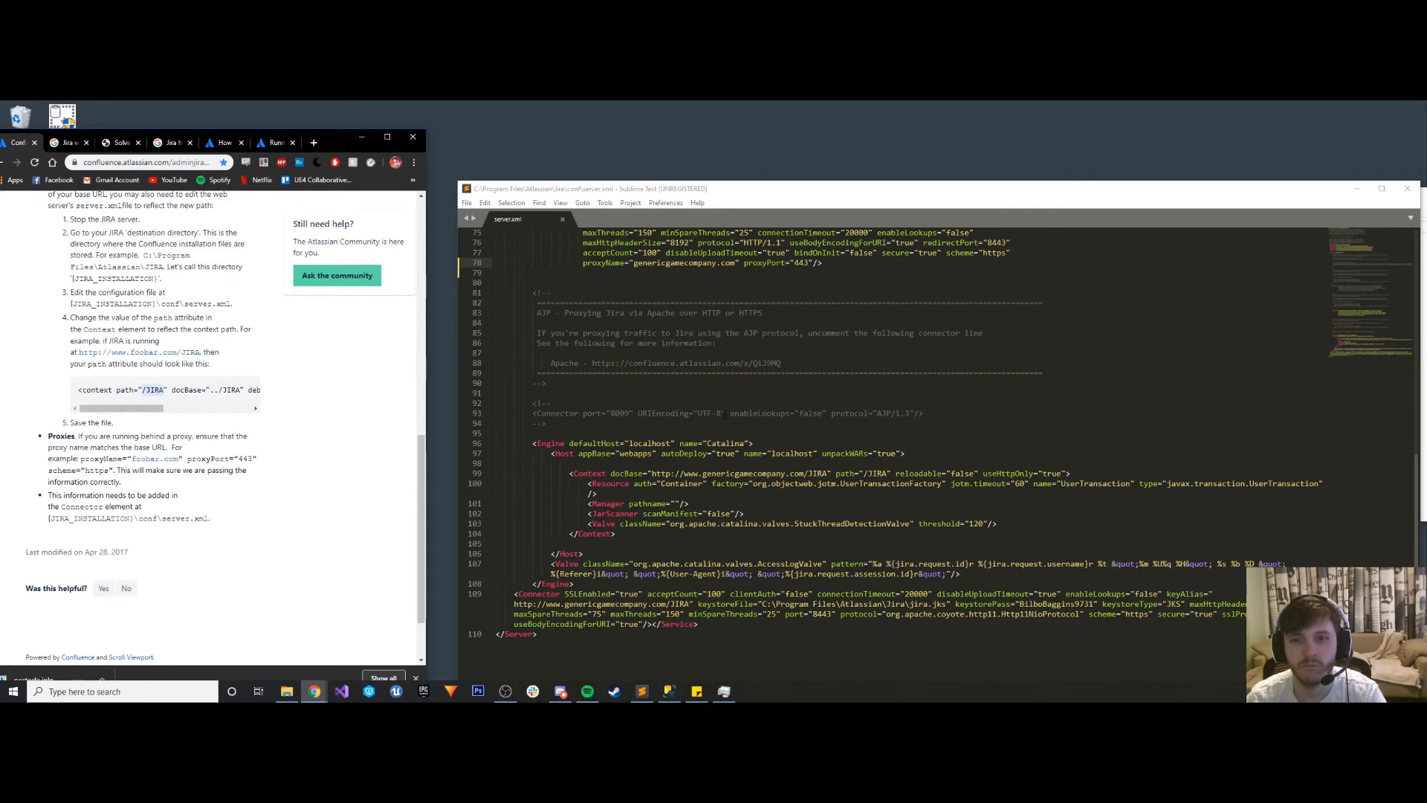
pyautogui.scroll(-1, 724, 415)
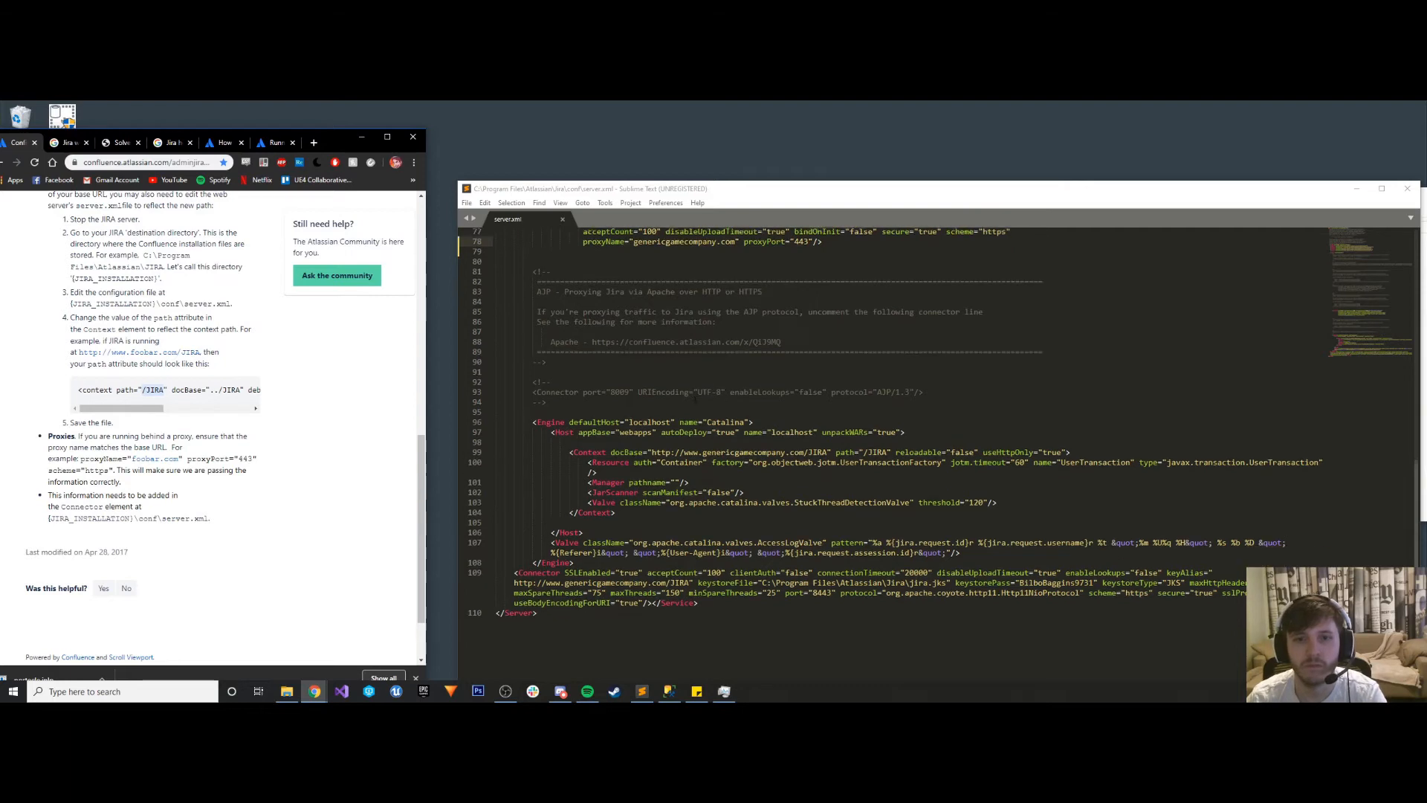
pyautogui.moveTo(615, 302); pyautogui.dragTo(960, 303)
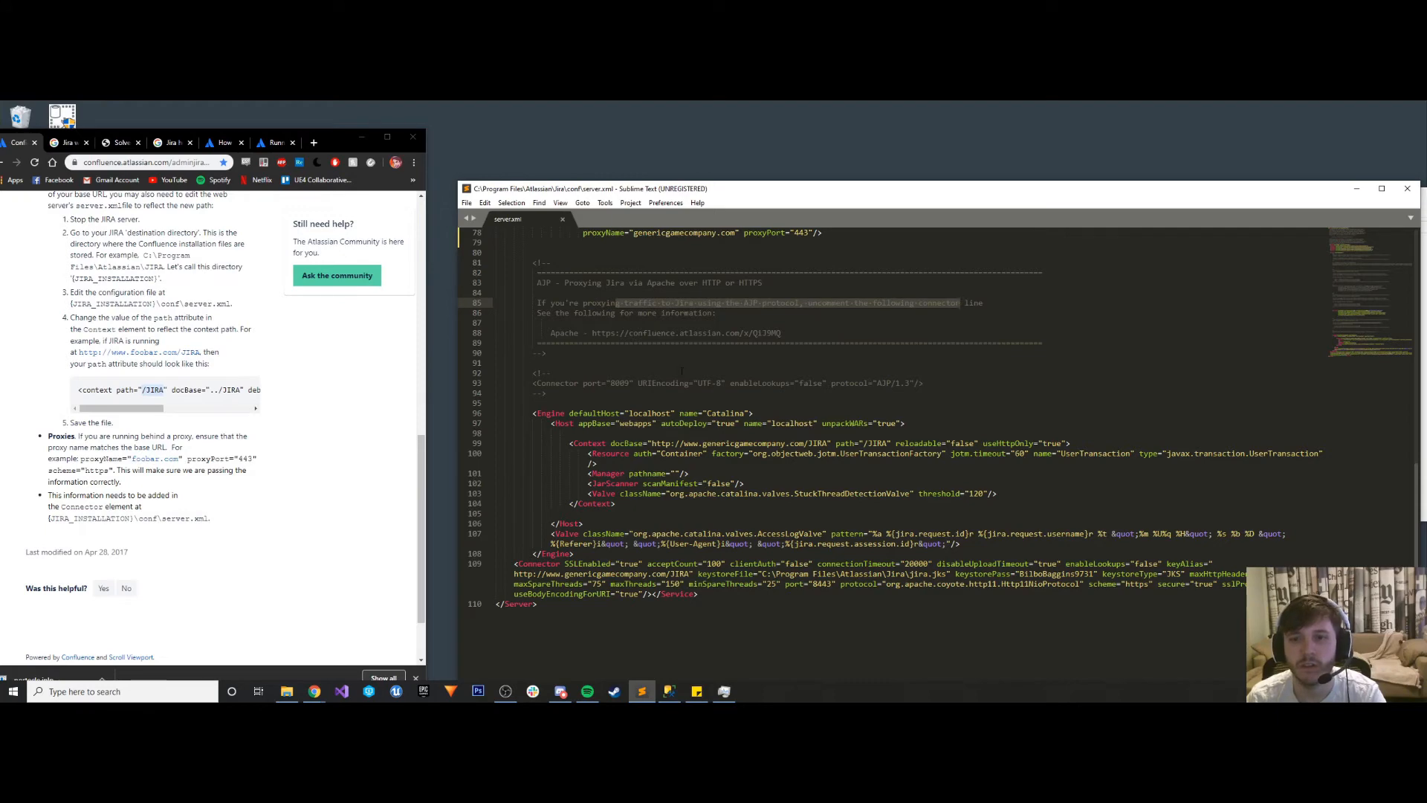
pyautogui.click(681, 370)
pyautogui.scroll(4, 687, 484)
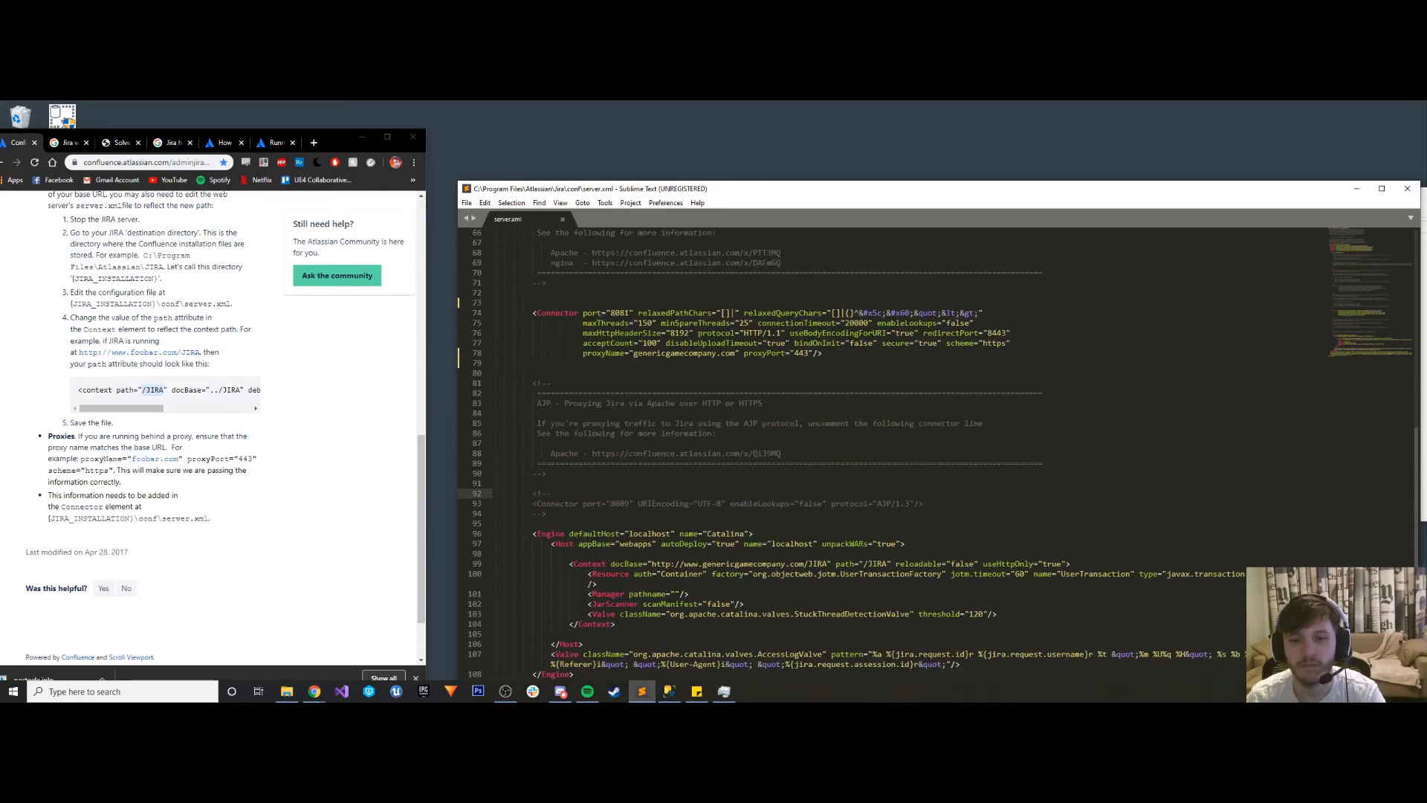
# - Switch to Task Manager, try to start the Atlassian Jira service and minimize the window
pyautogui.click(723, 692)
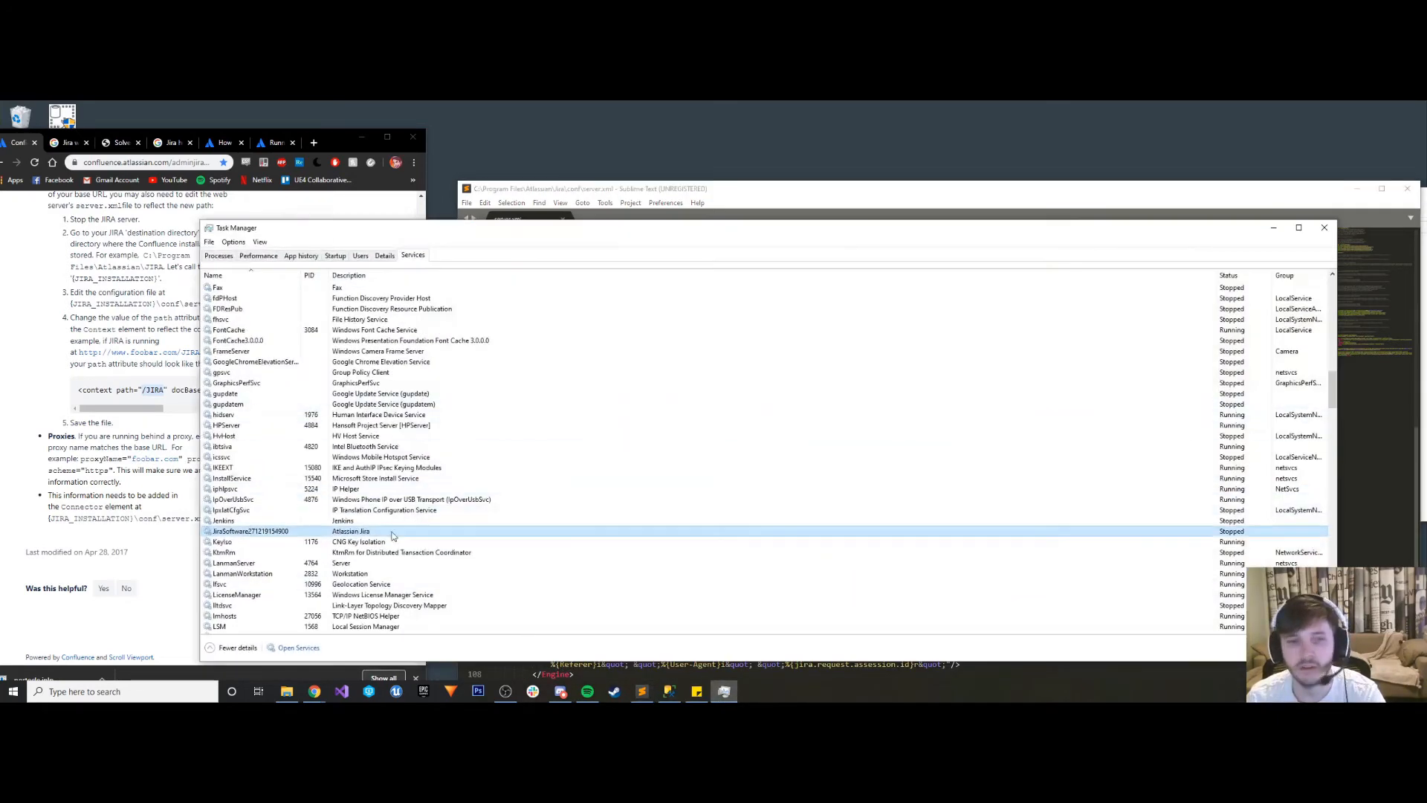
pyautogui.rightClick(250, 531)
pyautogui.click(275, 536)
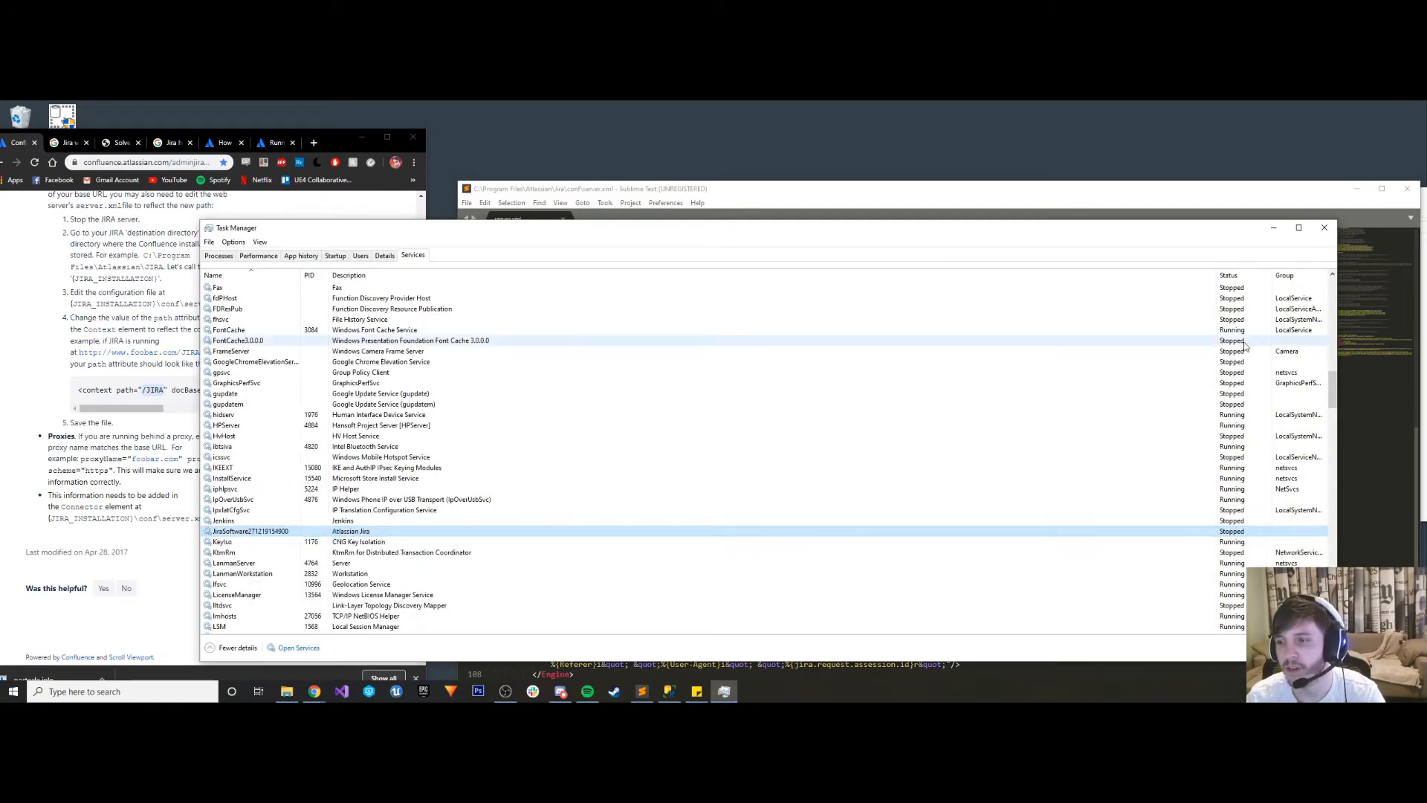
pyautogui.click(1274, 227)
# - Uncomment the HTTP proxy connector in server.xml by deleting its opening <!-- and closing --> markers
pyautogui.scroll(7, 623, 443)
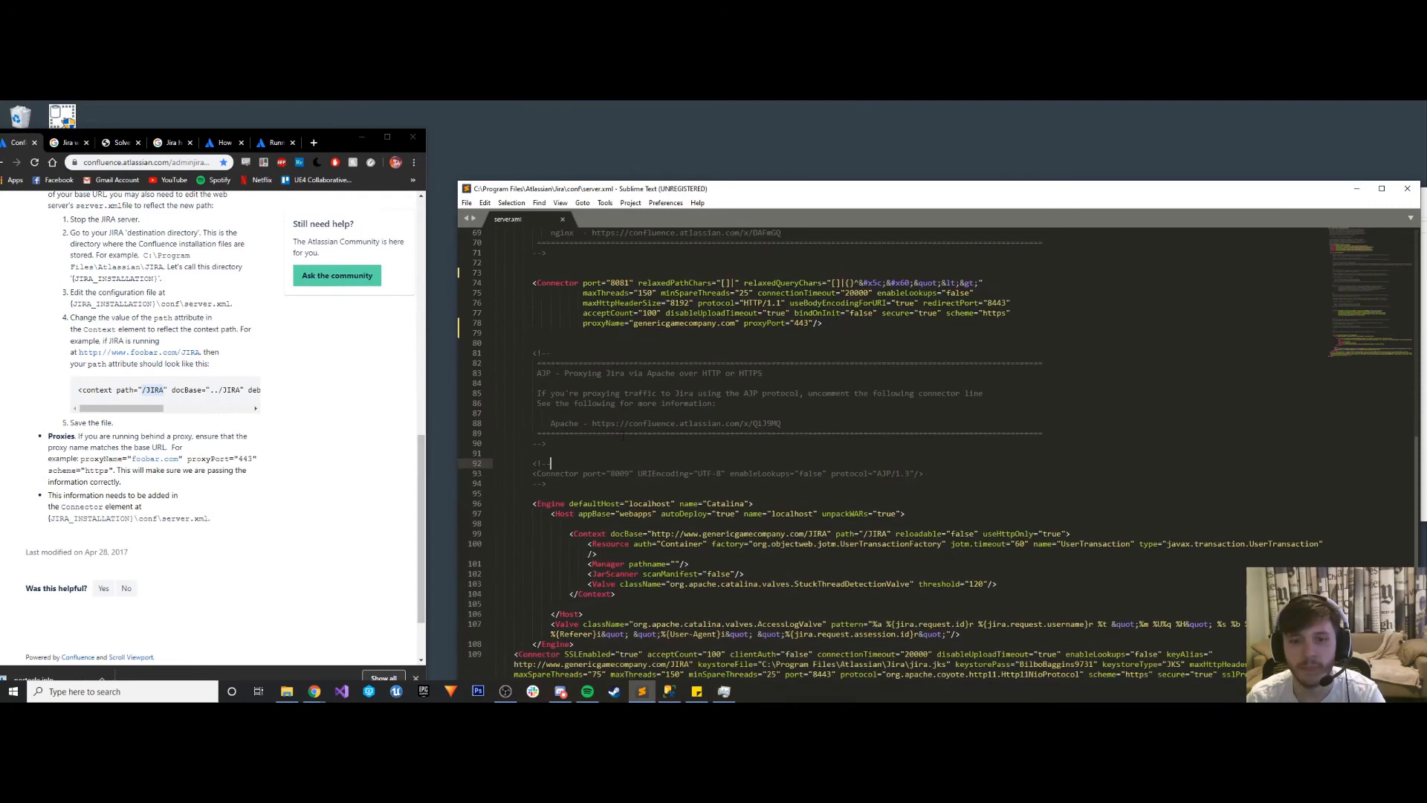
pyautogui.scroll(3, 623, 436)
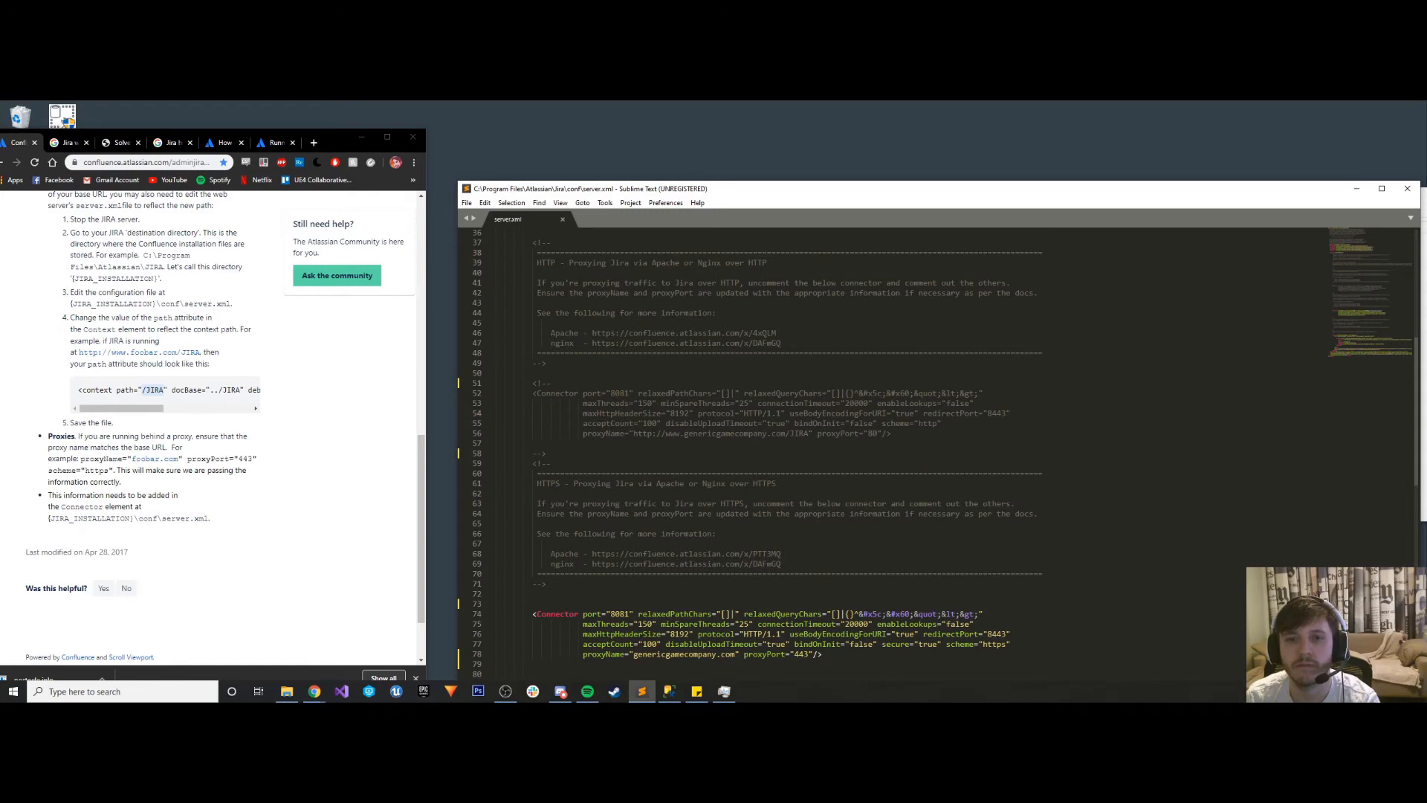
pyautogui.click(557, 383)
pyautogui.press('BackSpace')
pyautogui.press('BackSpace')
pyautogui.press('BackSpace')
pyautogui.press('BackSpace')
pyautogui.click(541, 453)
pyautogui.press('BackSpace')
pyautogui.press('BackSpace')
pyautogui.press('BackSpace')
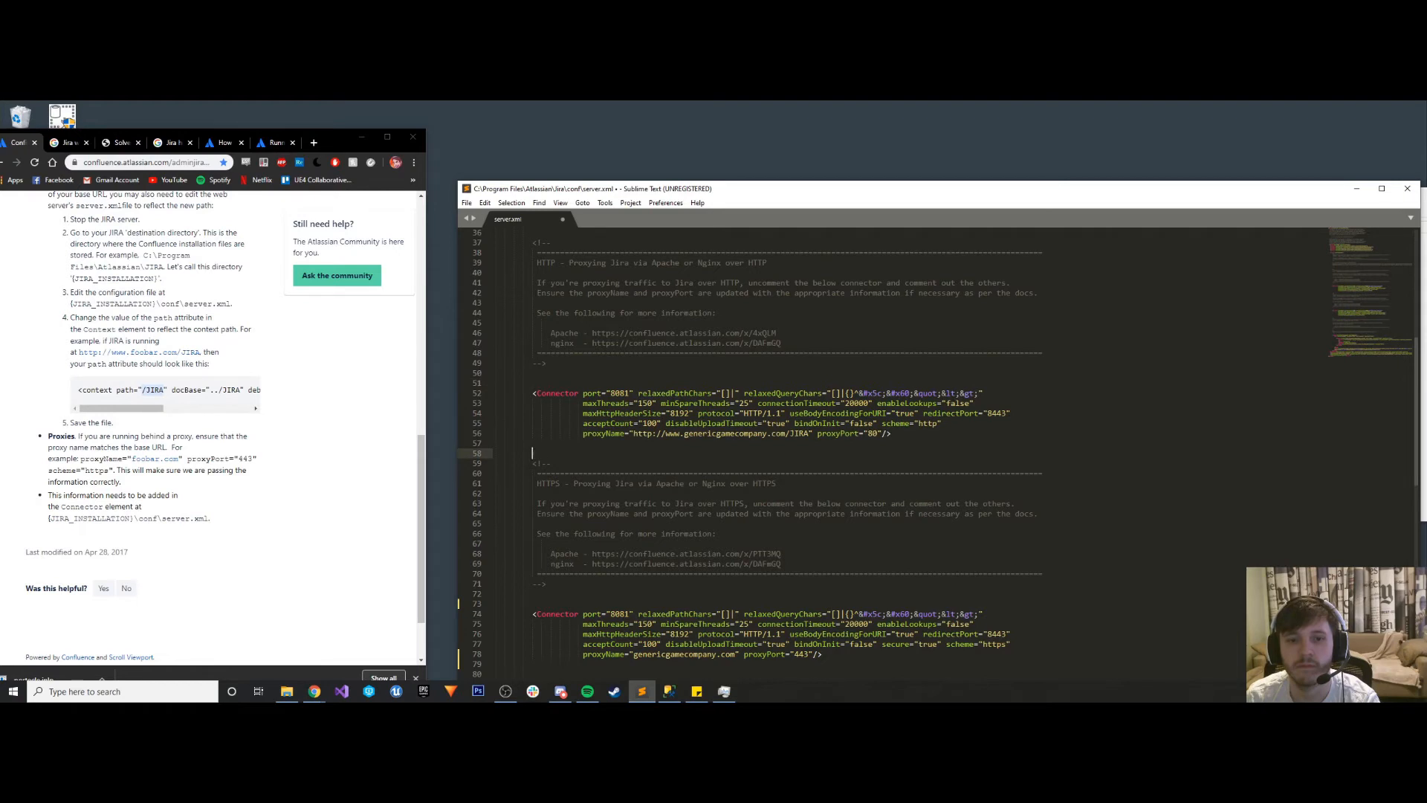
# - Comment out the HTTPS proxy connector by enclosing it in <!-- and --> markers copied from the HTTPS description block
pyautogui.scroll(-1, 546, 540)
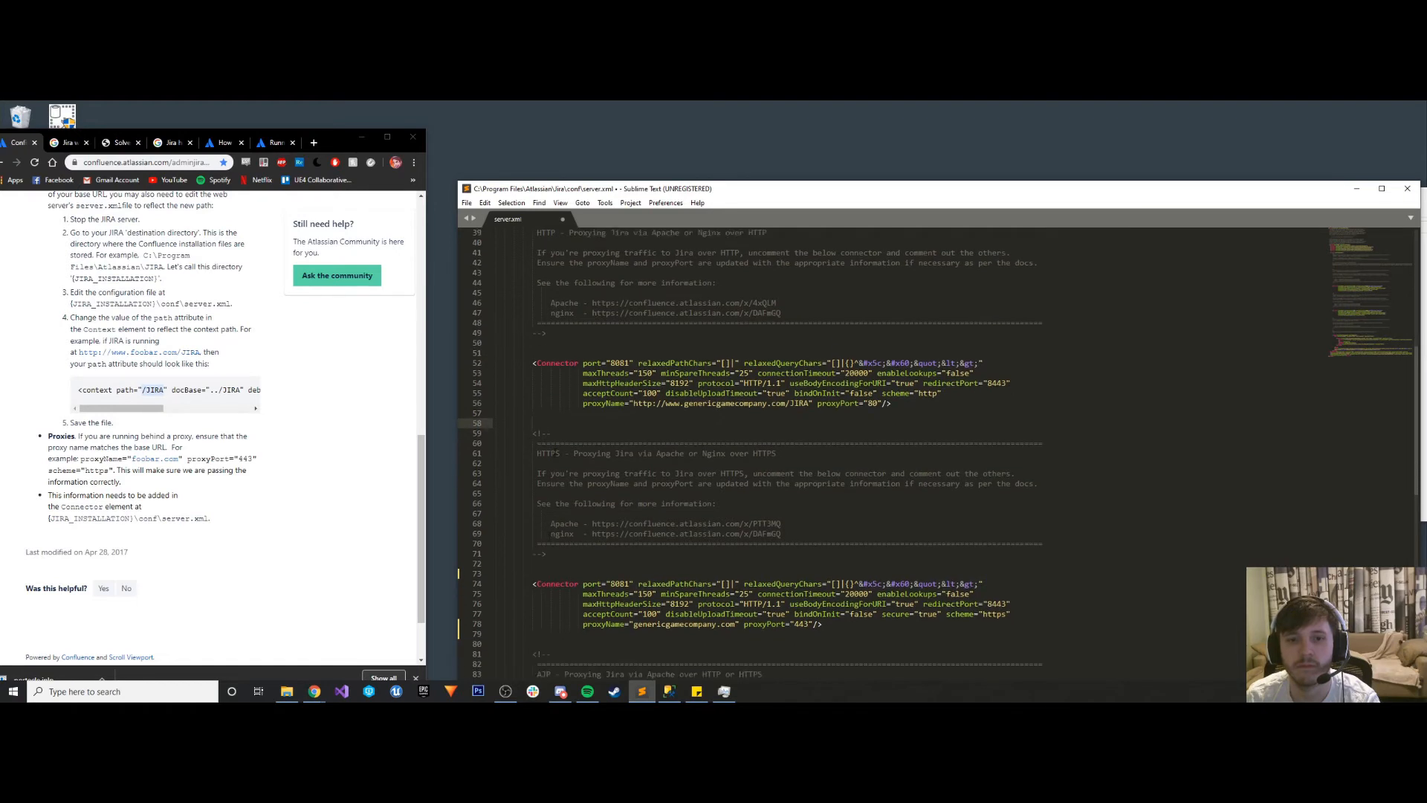
pyautogui.moveTo(551, 433); pyautogui.dragTo(532, 434)
pyautogui.hotkey('ctrl', 'c')
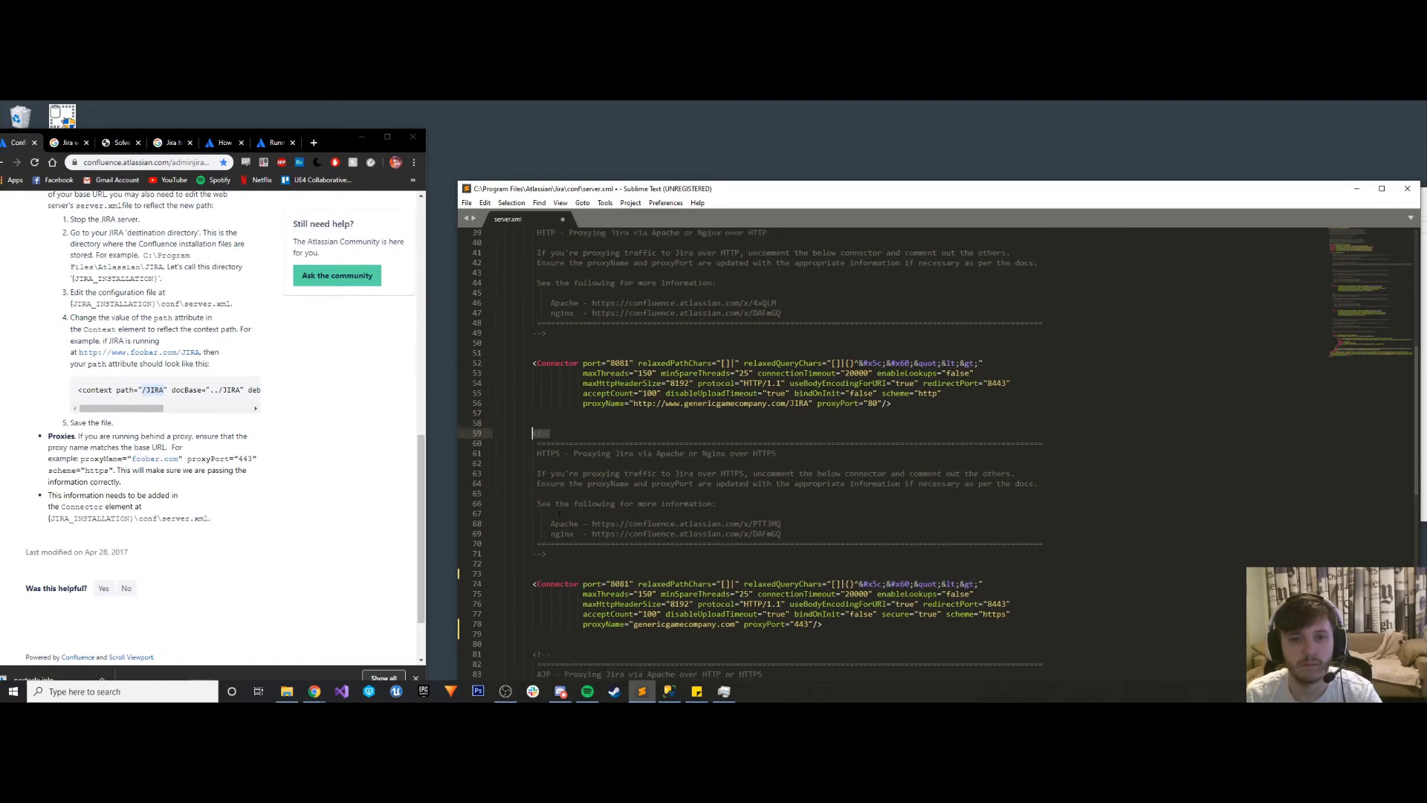
pyautogui.click(540, 573)
pyautogui.hotkey('ctrl', 'v')
pyautogui.scroll(-1, 567, 391)
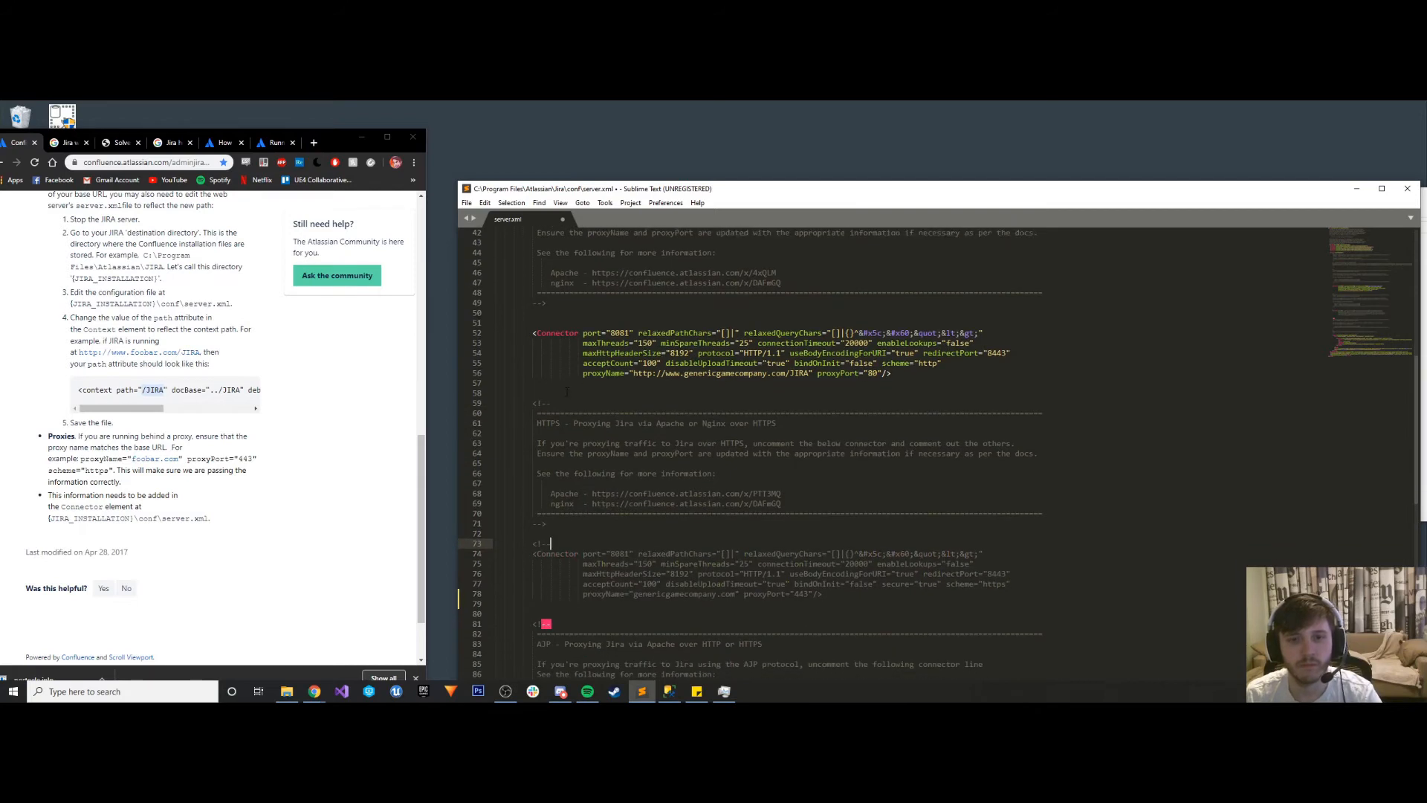
pyautogui.moveTo(550, 526); pyautogui.dragTo(532, 527)
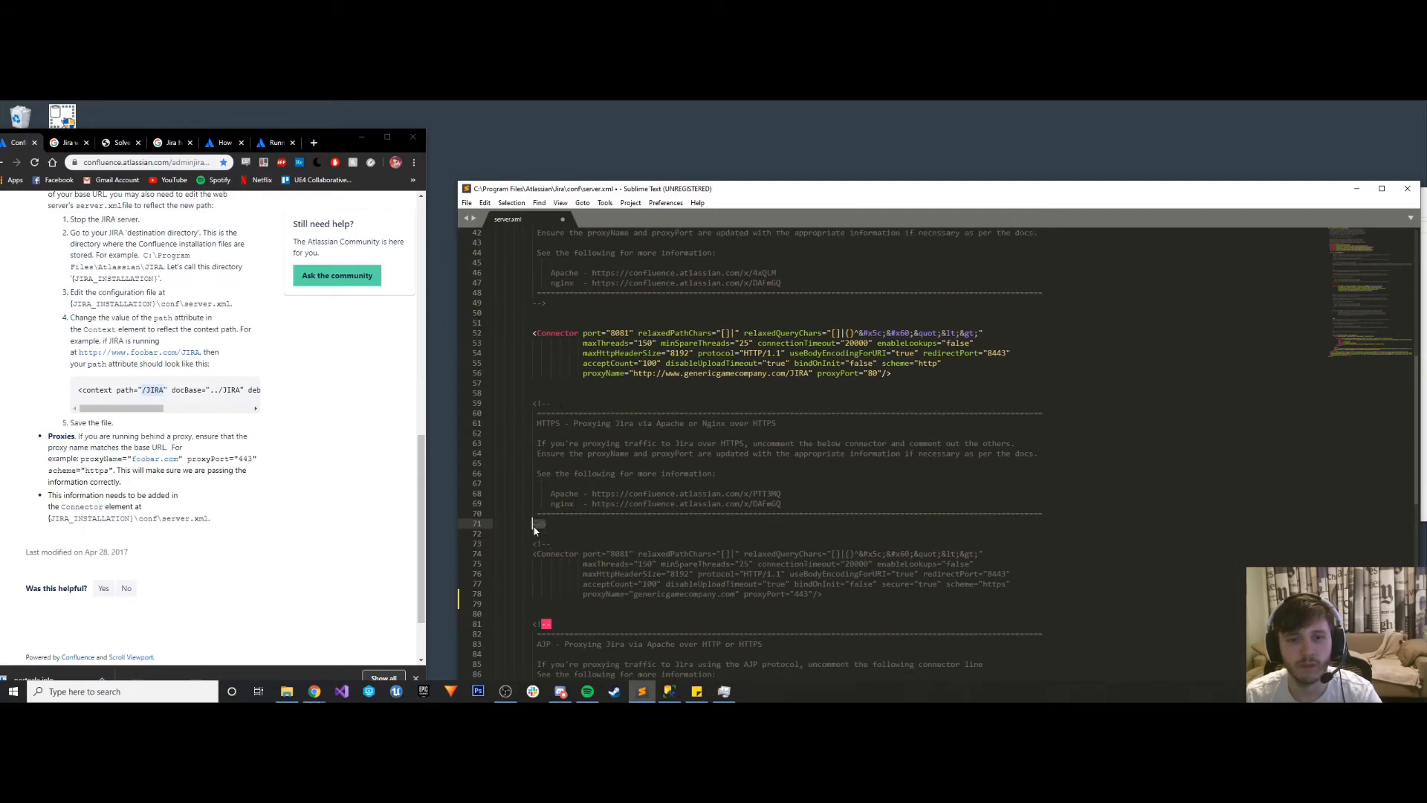
pyautogui.hotkey('ctrl', 'c')
pyautogui.click(551, 604)
pyautogui.hotkey('ctrl', 'v')
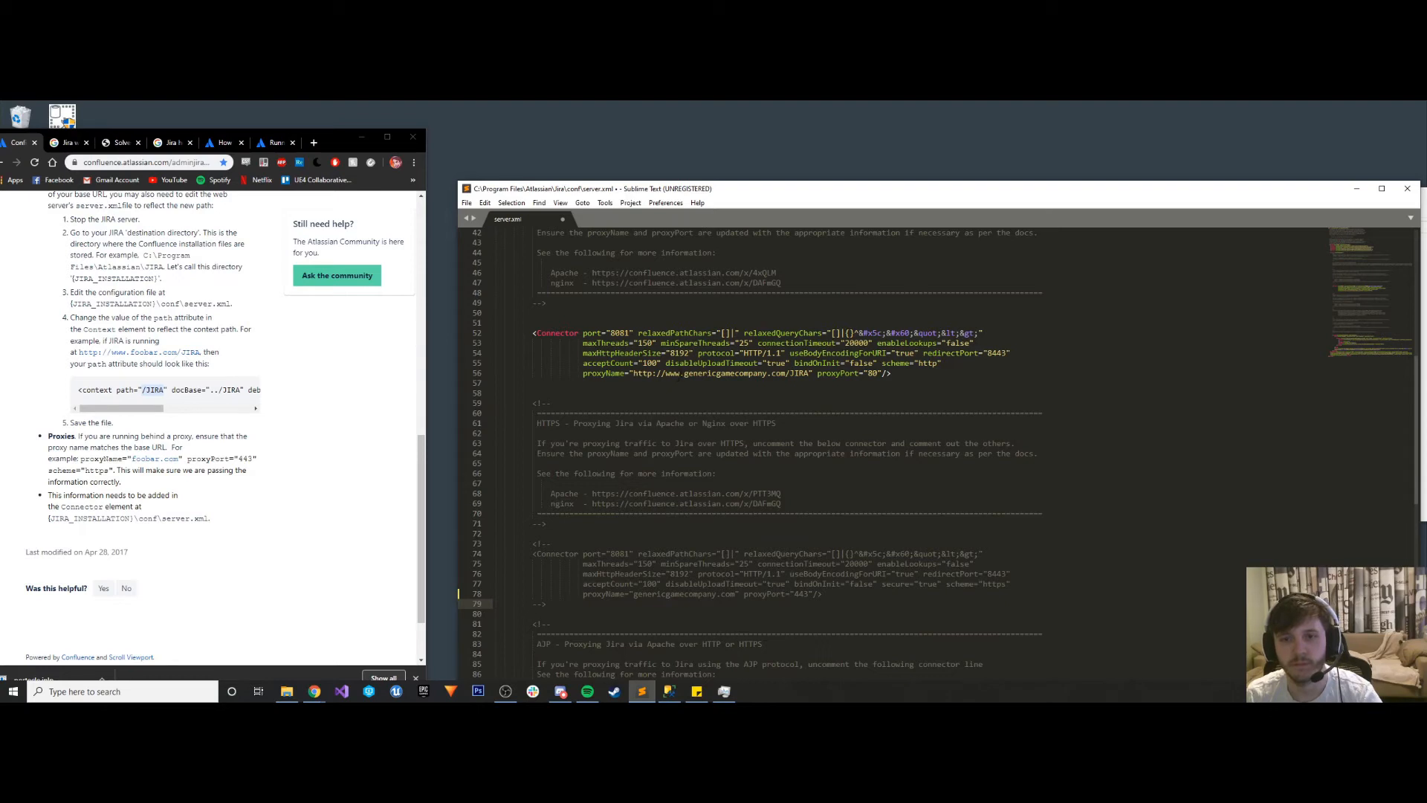
pyautogui.moveTo(684, 374); pyautogui.dragTo(633, 374)
pyautogui.press('BackSpace')
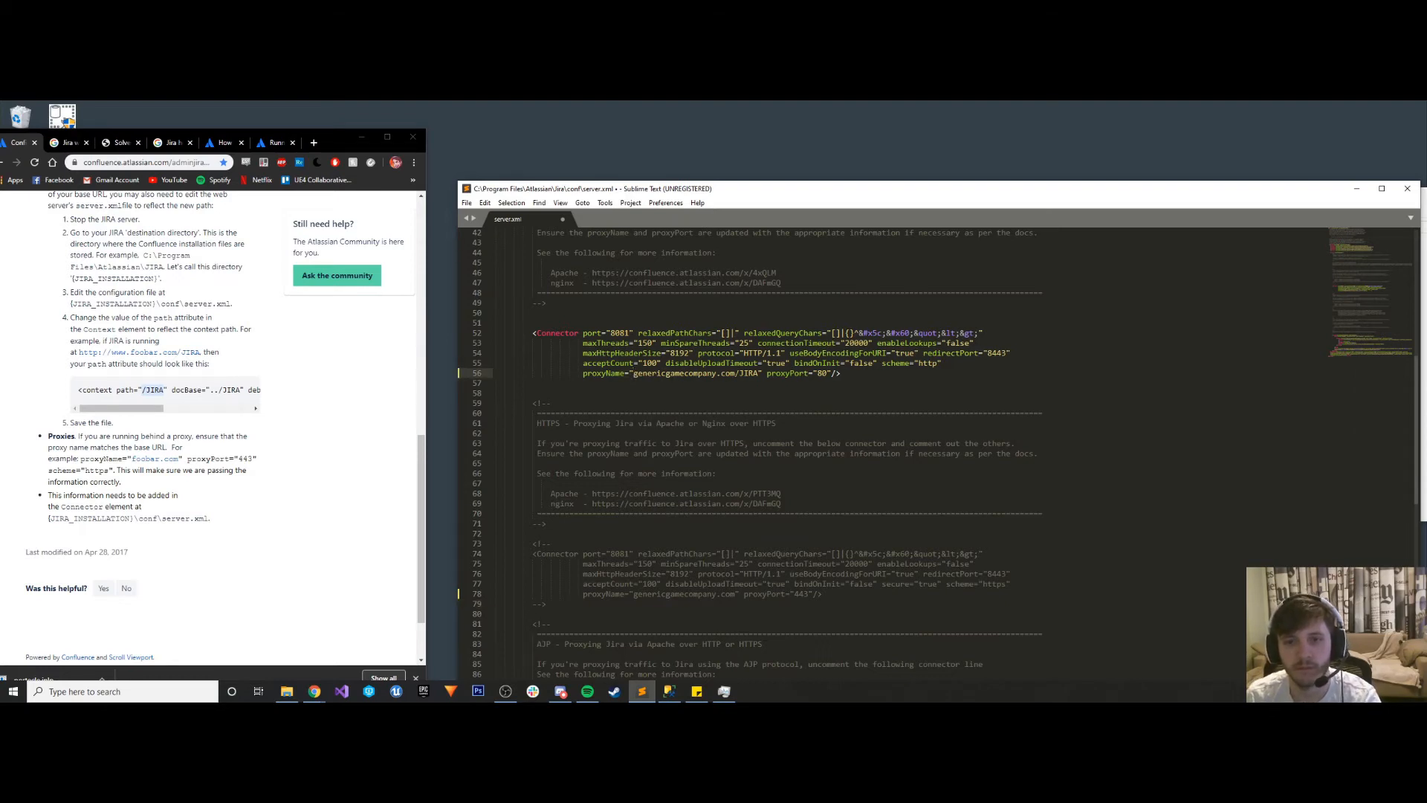
pyautogui.moveTo(759, 374); pyautogui.dragTo(733, 374)
pyautogui.press('BackSpace')
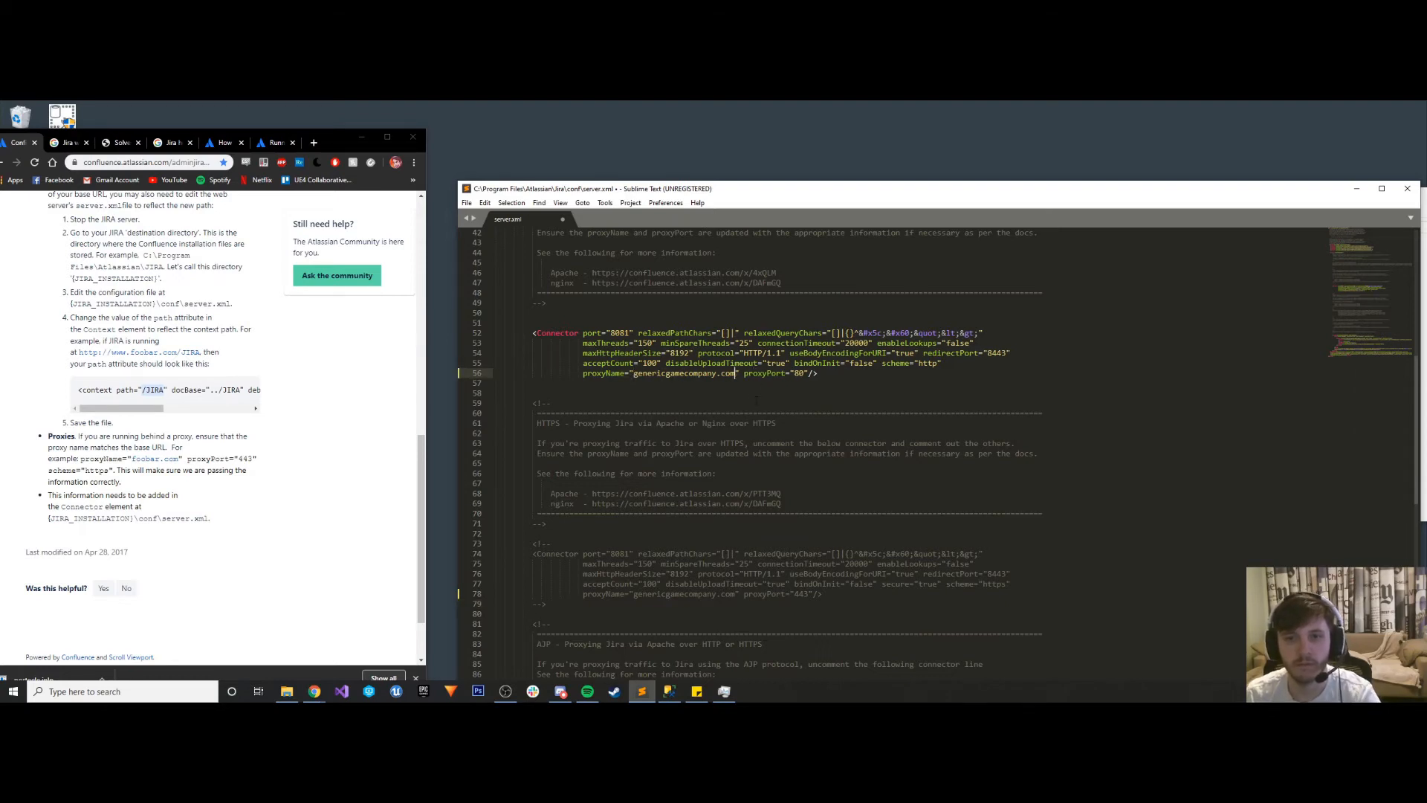
pyautogui.click(745, 401)
pyautogui.hotkey('shift', 'Up')
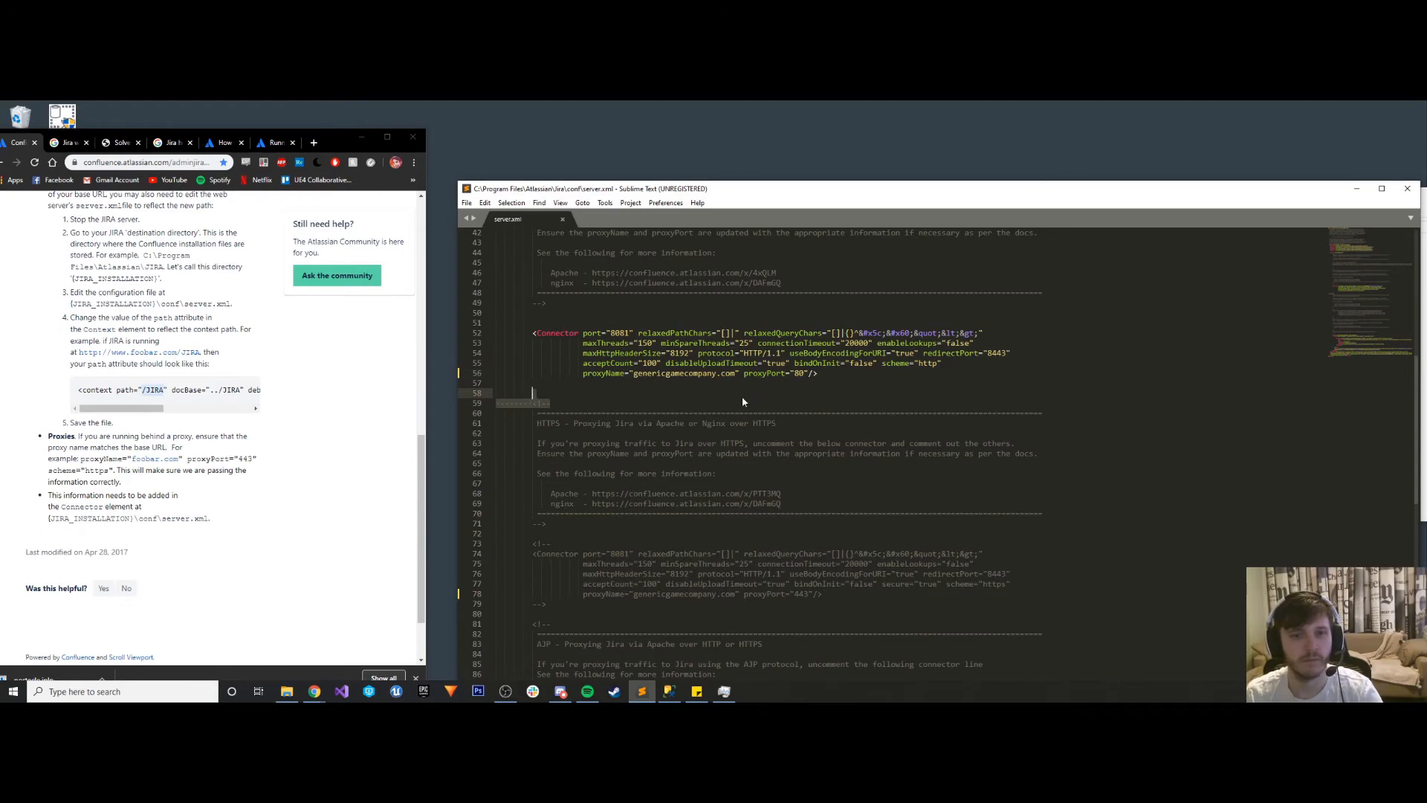
# - Switch to Task Manager, try again to start the Atlassian Jira service, and return to server.xml
pyautogui.click(724, 692)
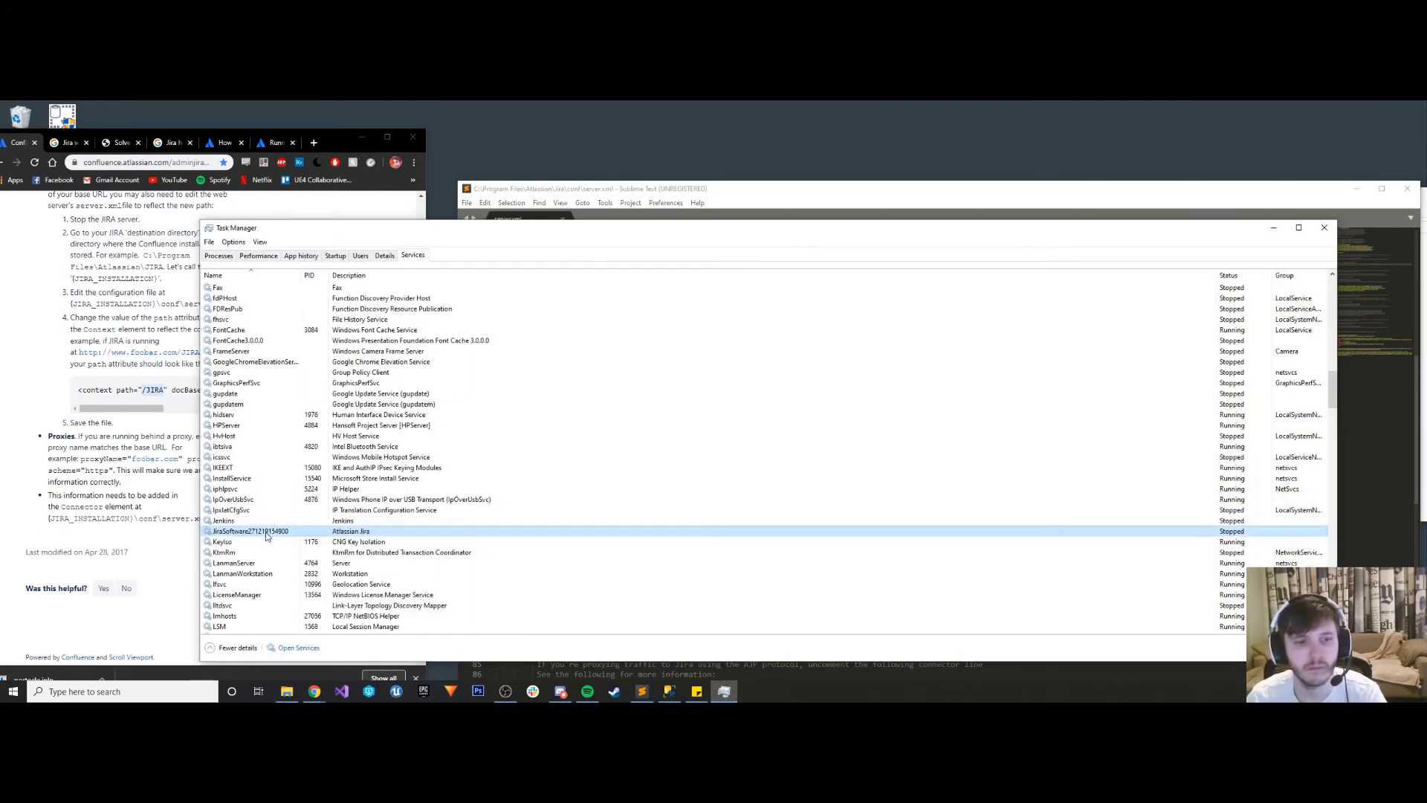
pyautogui.rightClick(265, 531)
pyautogui.click(288, 542)
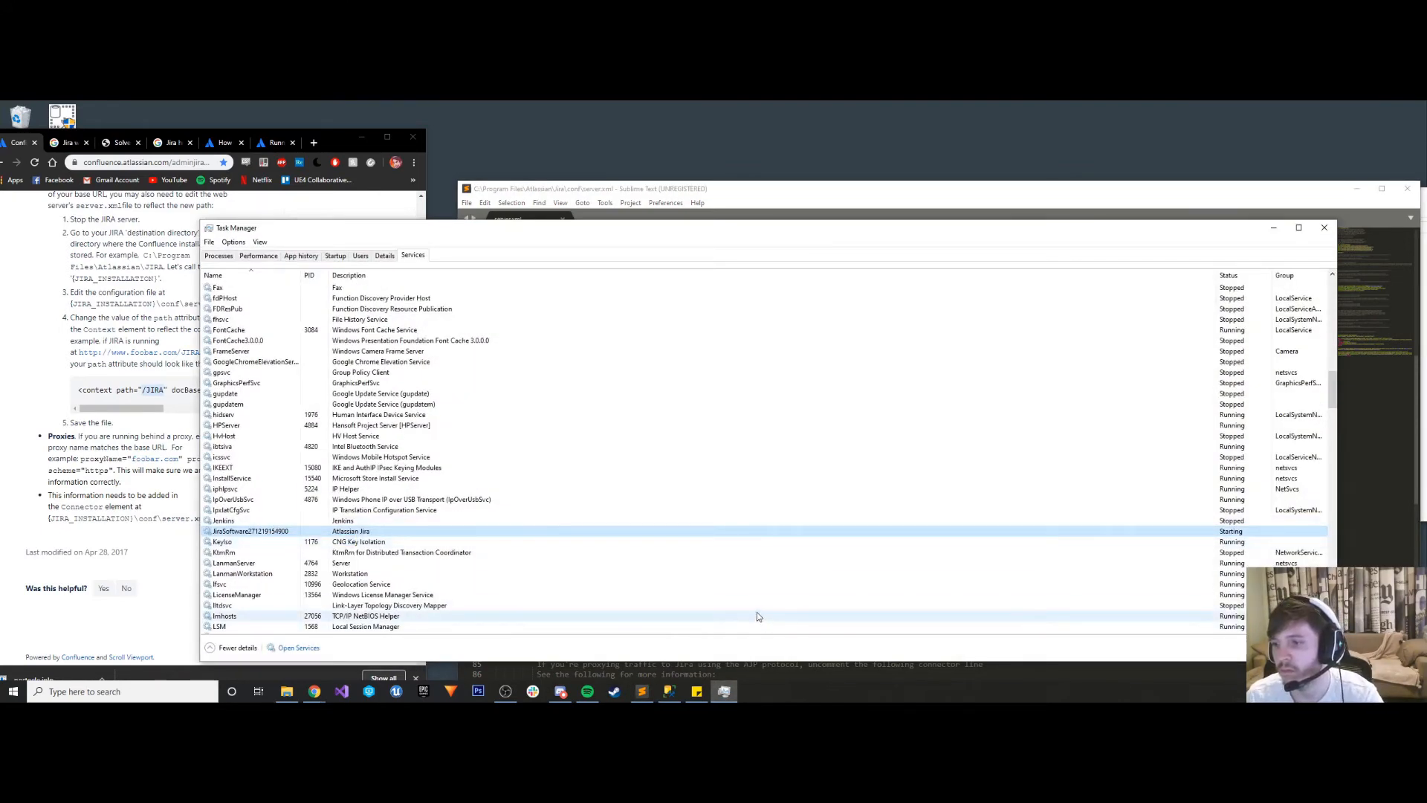
pyautogui.click(1275, 227)
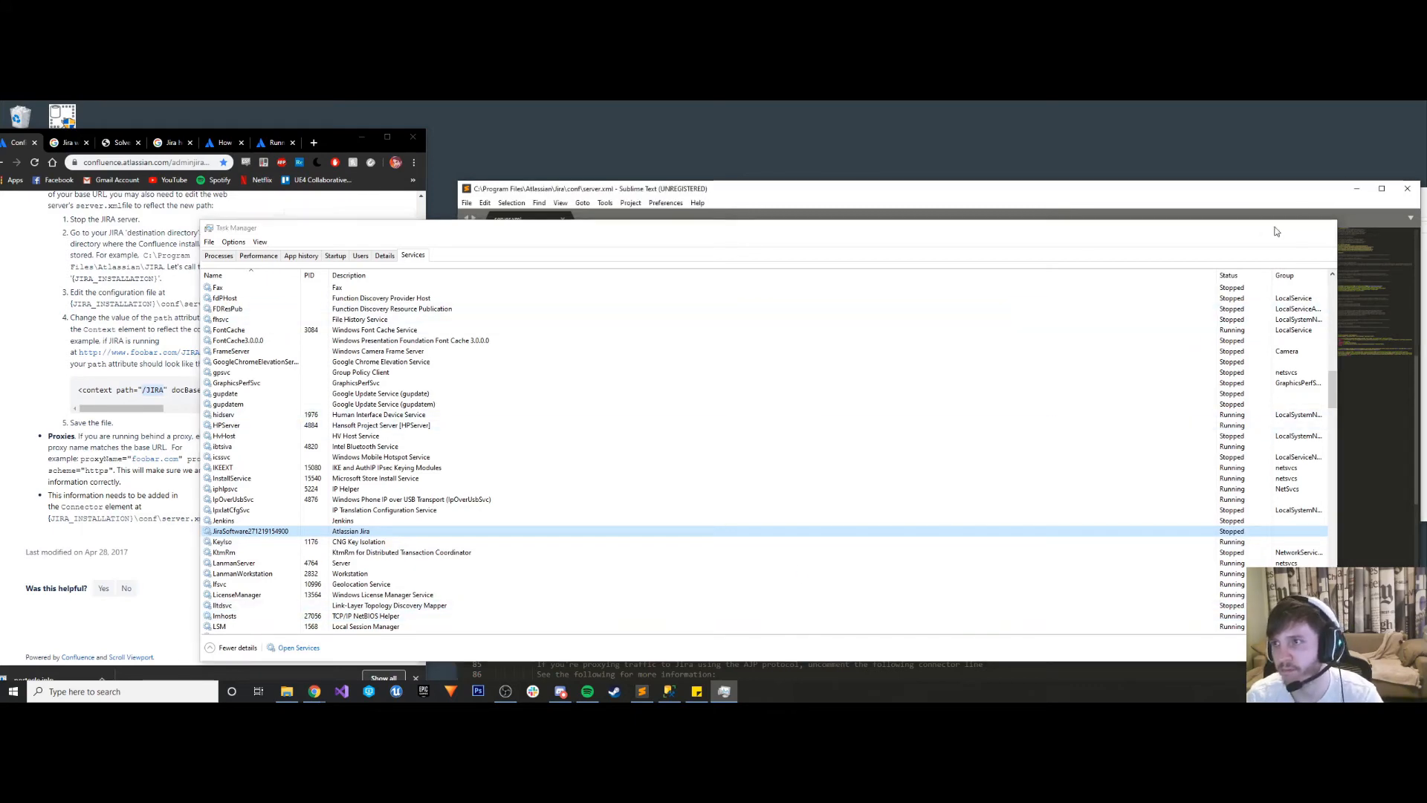
pyautogui.scroll(-4, 726, 352)
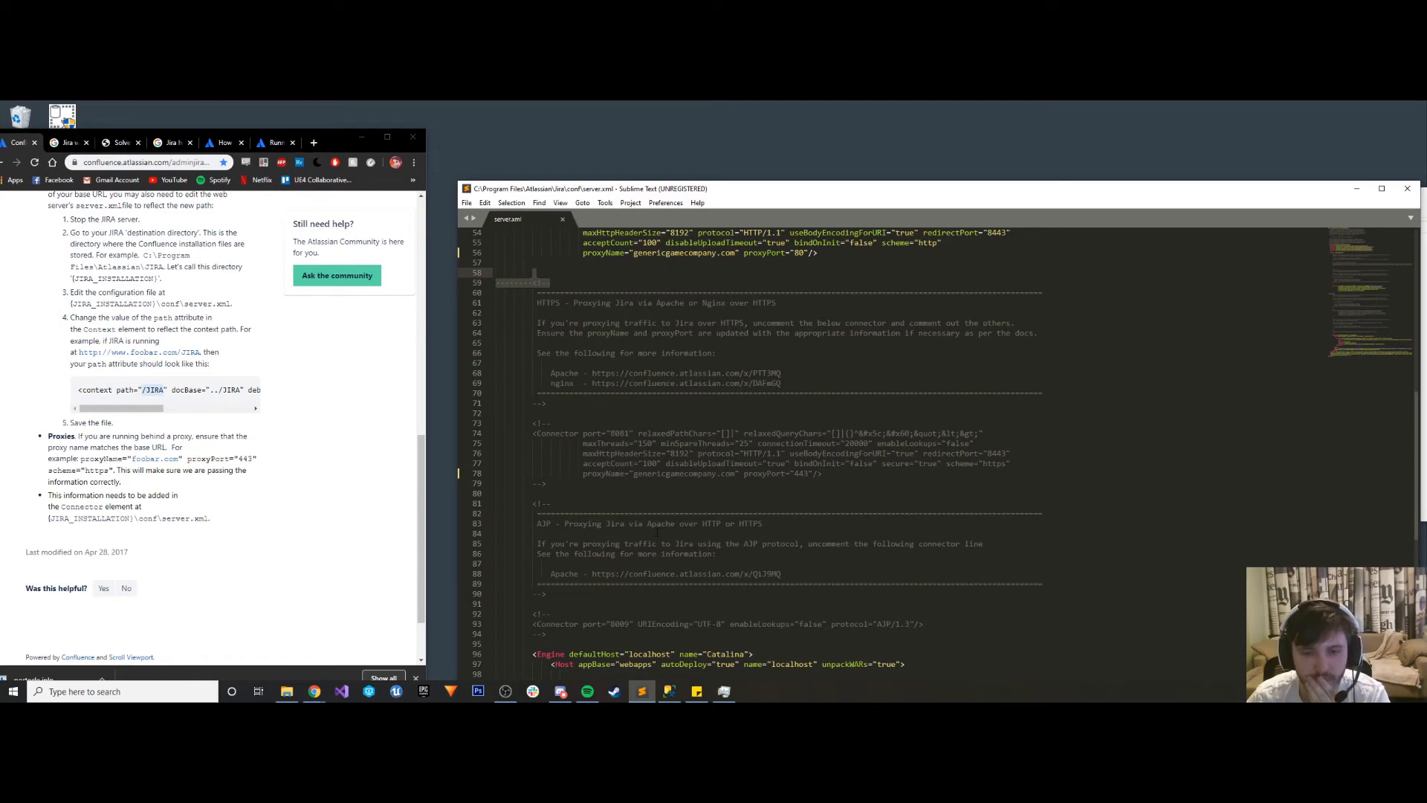
# - Change the Context element's docBase in server.xml to ../JIRA, following the guide's example, and save the file
pyautogui.scroll(-4, 480, 533)
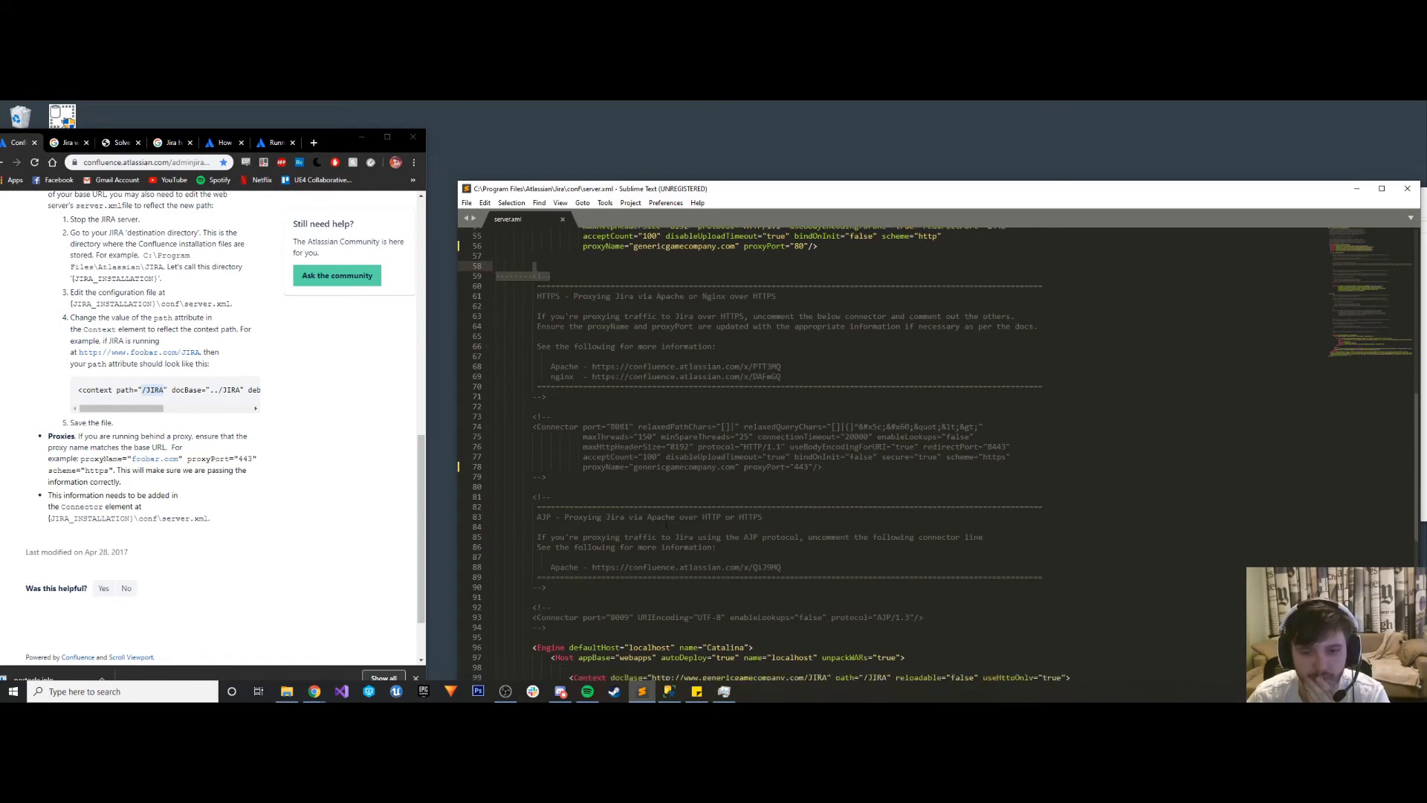
pyautogui.scroll(-1, 671, 526)
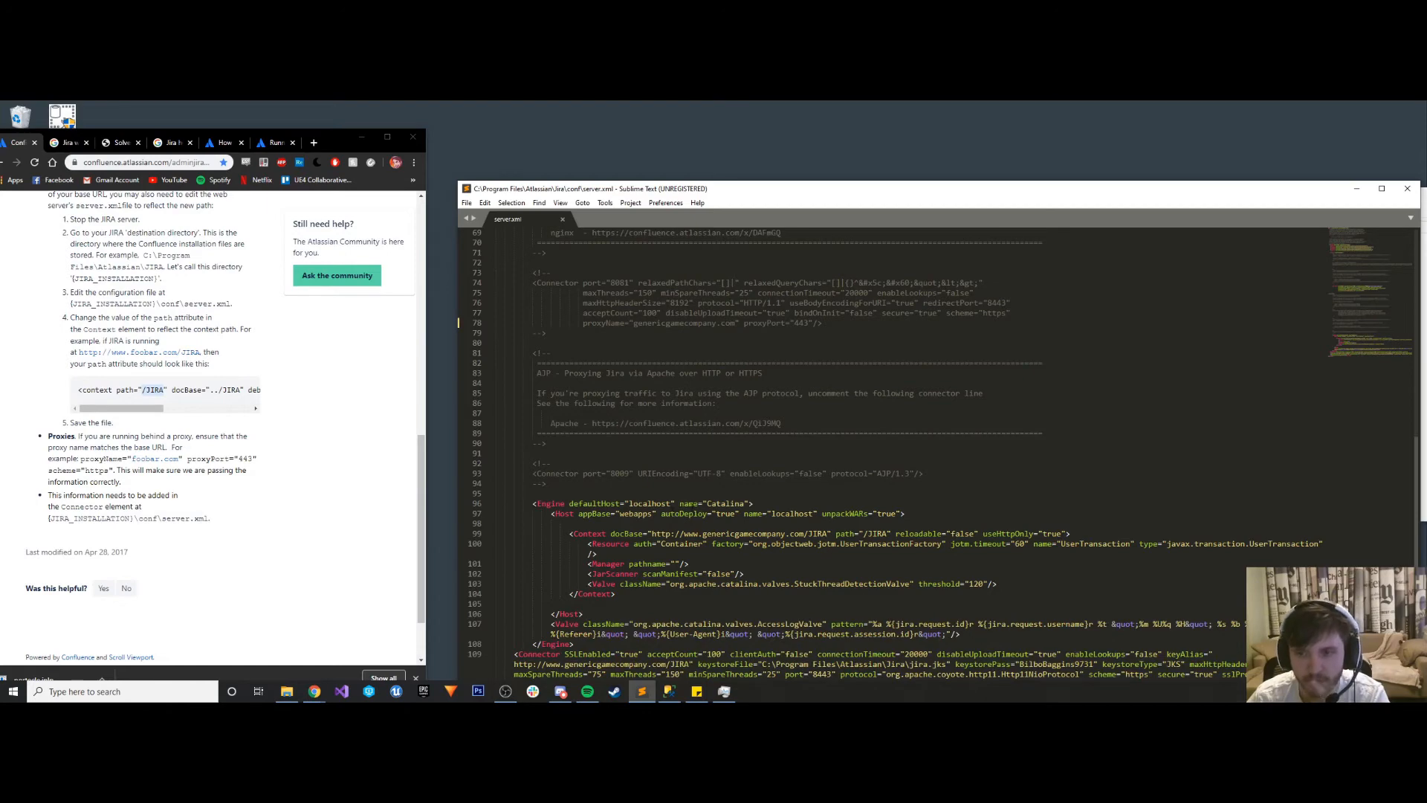
pyautogui.scroll(-3, 687, 501)
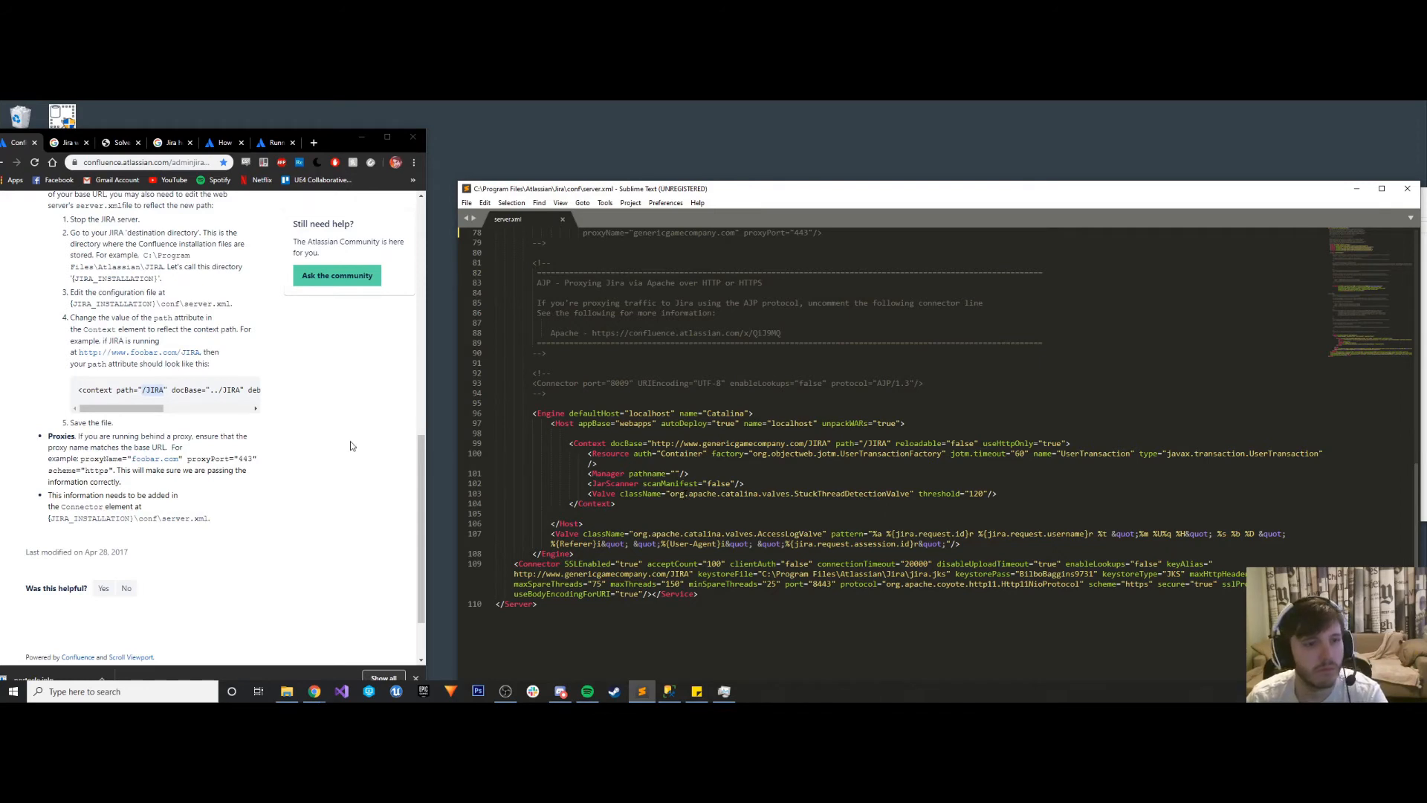
pyautogui.moveTo(145, 408); pyautogui.dragTo(163, 408)
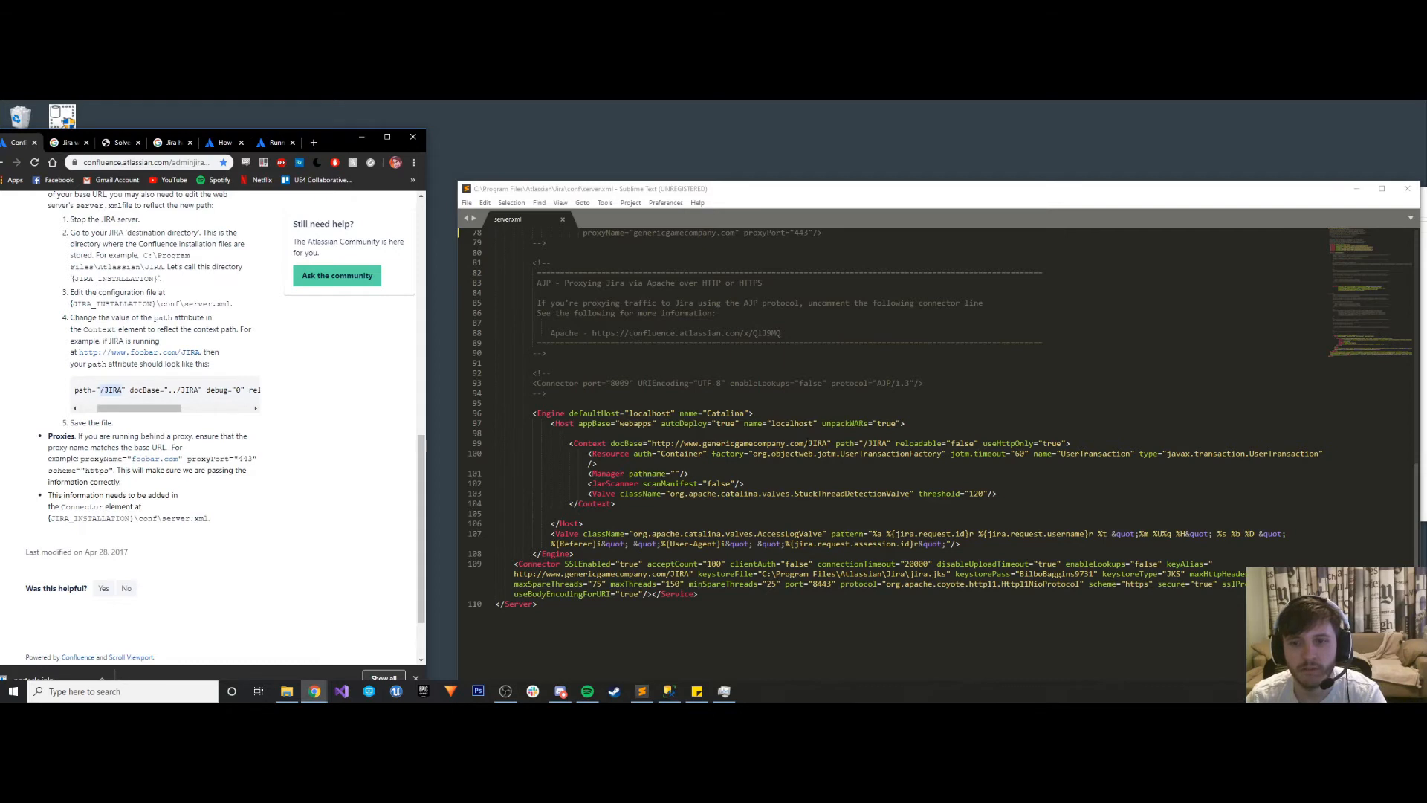
pyautogui.moveTo(807, 444); pyautogui.dragTo(651, 444)
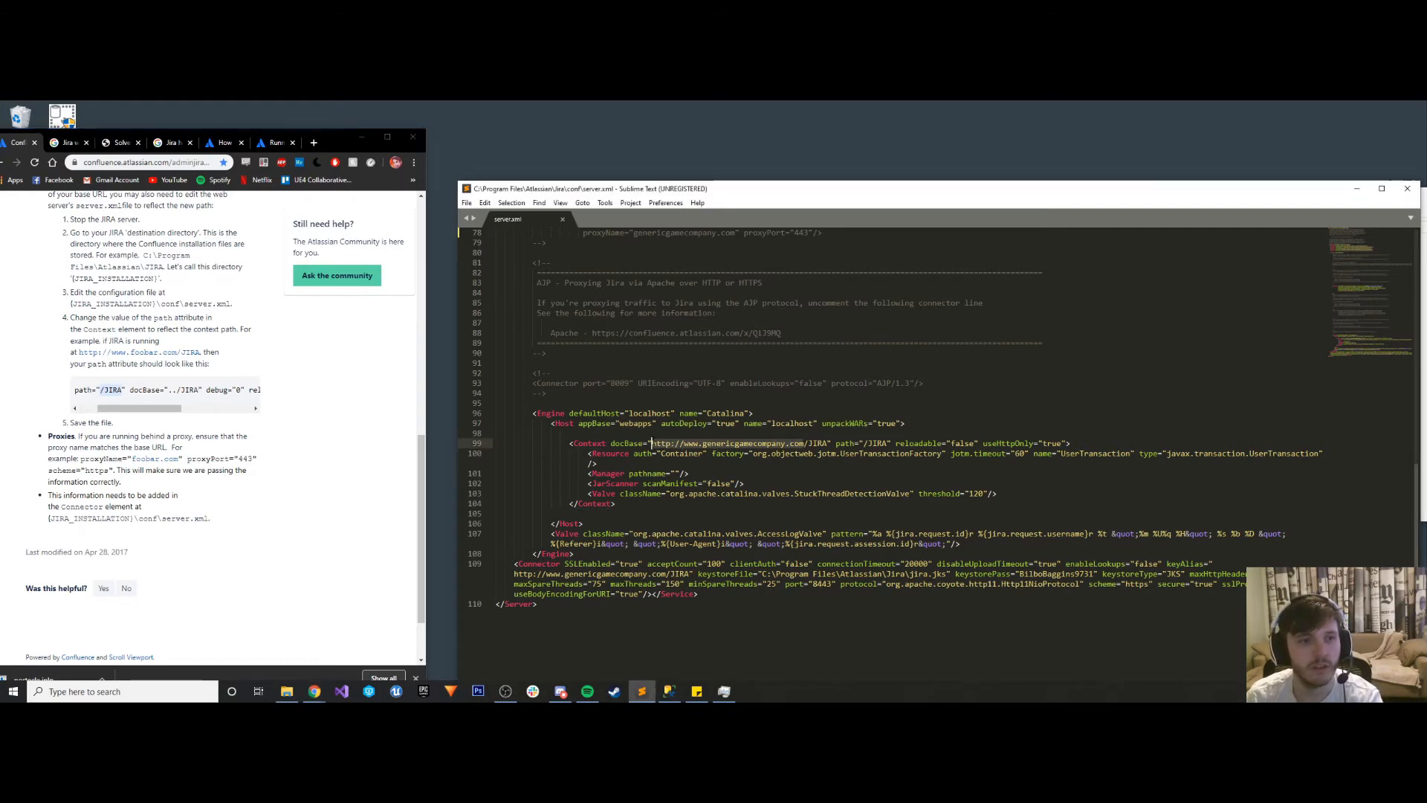
pyautogui.press('BackSpace')
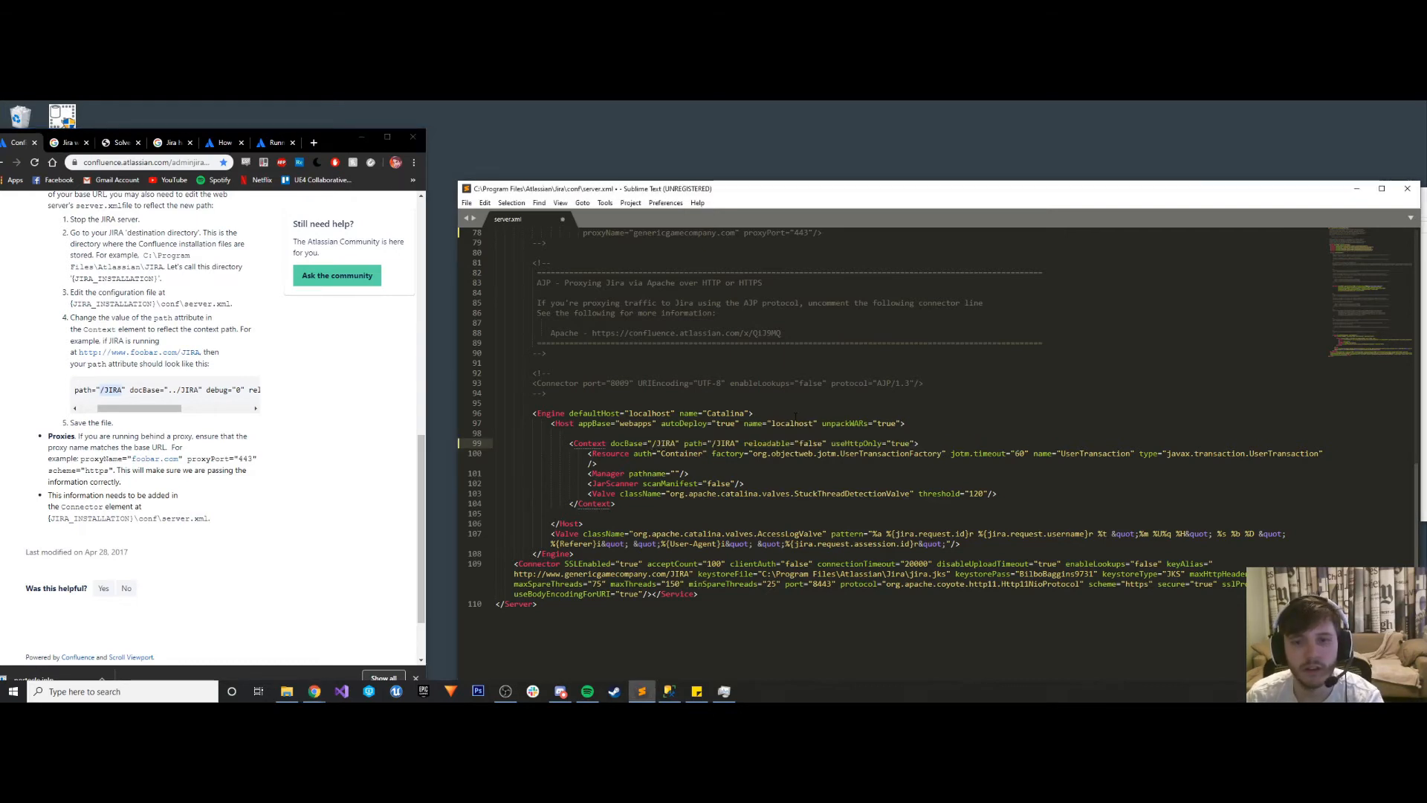
pyautogui.write('..')
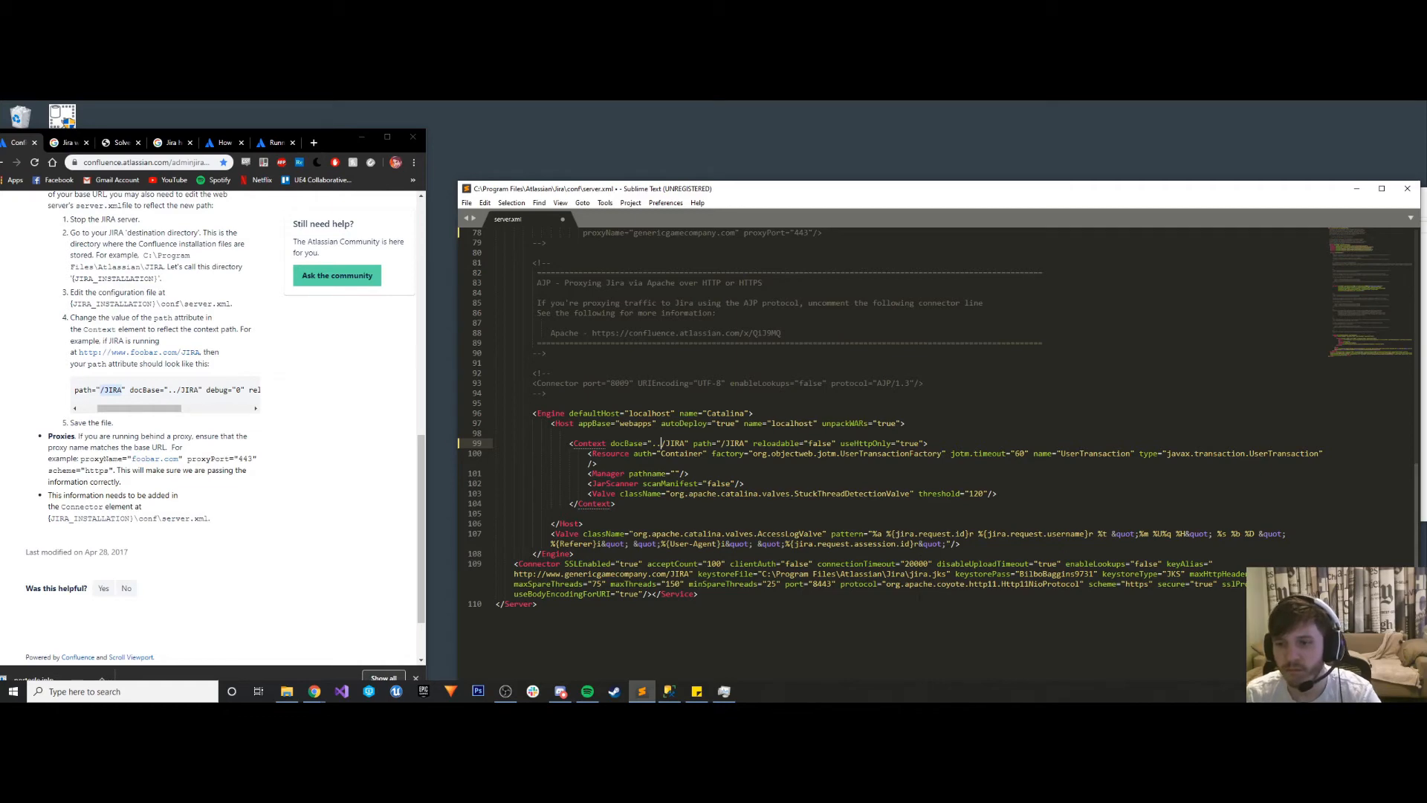
pyautogui.moveTo(951, 585); pyautogui.dragTo(573, 554)
pyautogui.click(677, 525)
pyautogui.hotkey('ctrl', 's')
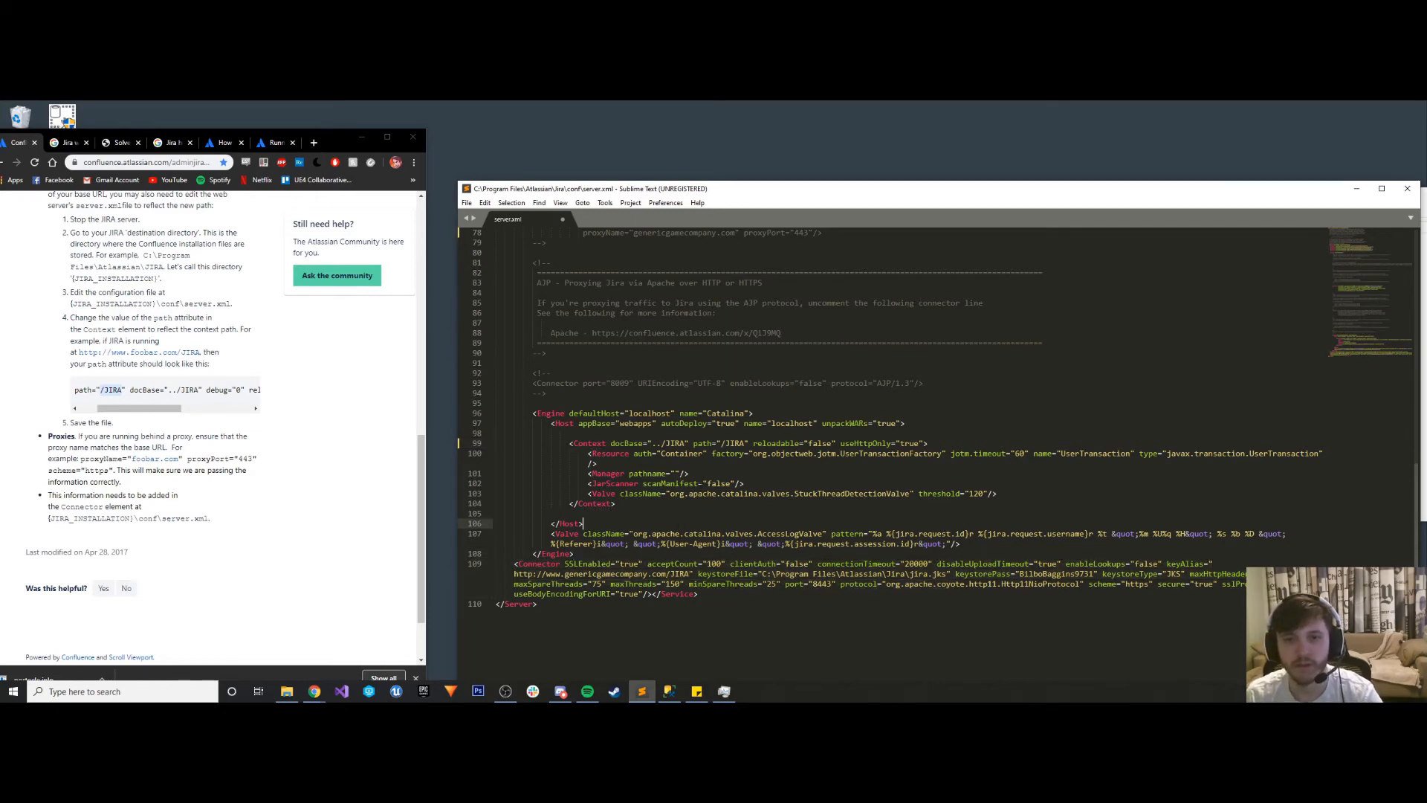
# - Switch to Task Manager, try to start the Atlassian Jira service with the changed docBase, and return to server.xml
pyautogui.scroll(10, 678, 520)
pyautogui.click(724, 692)
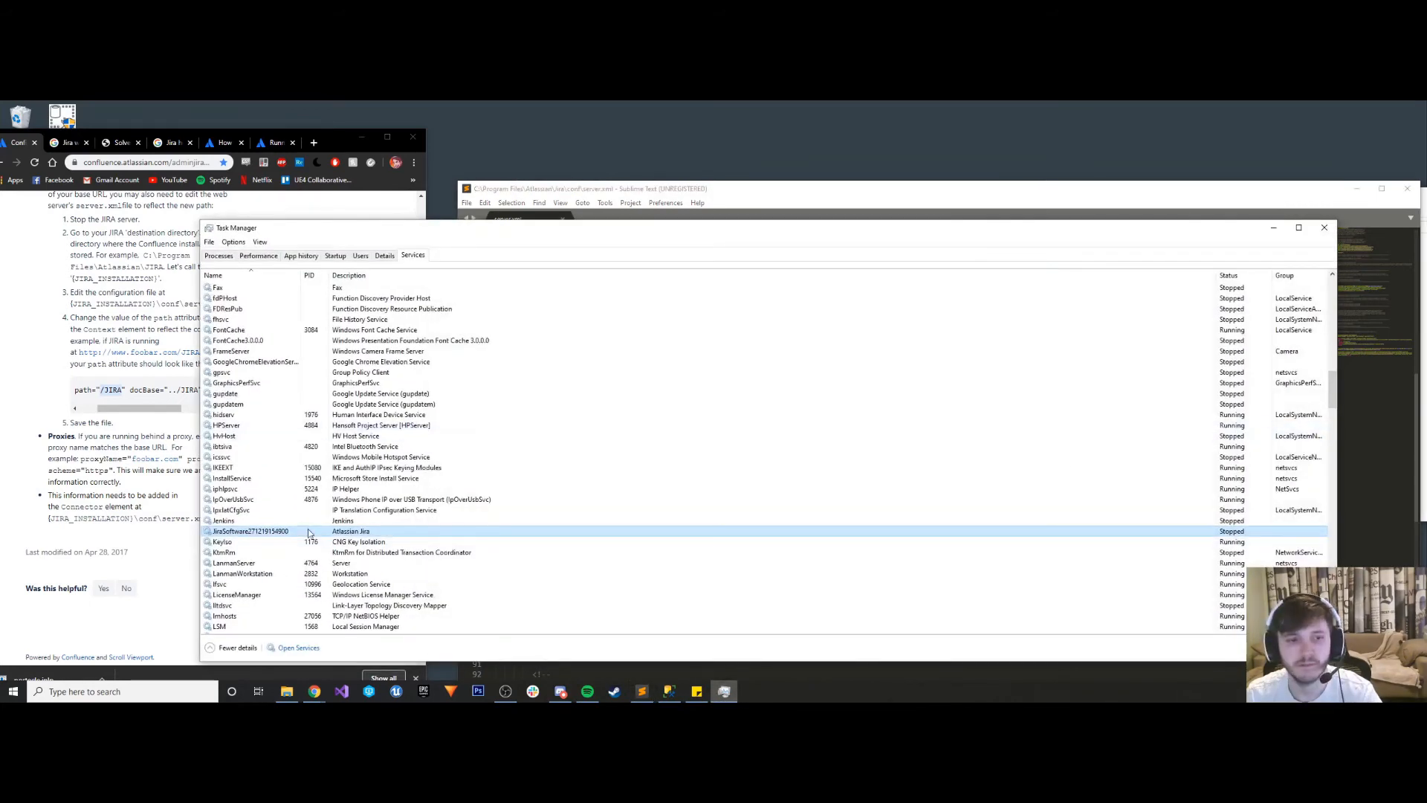
pyautogui.rightClick(253, 523)
pyautogui.click(226, 535)
pyautogui.rightClick(227, 535)
pyautogui.click(247, 542)
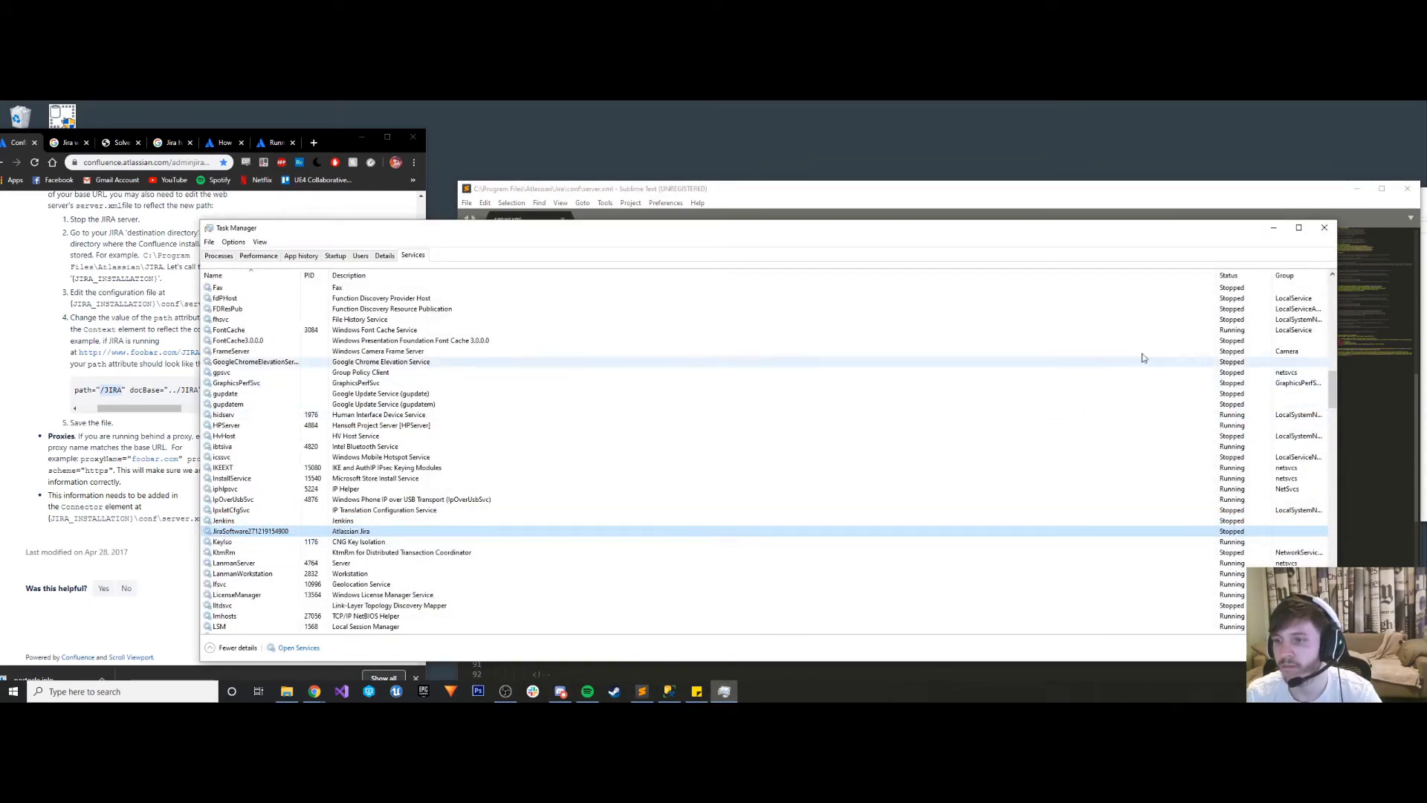
pyautogui.click(1276, 228)
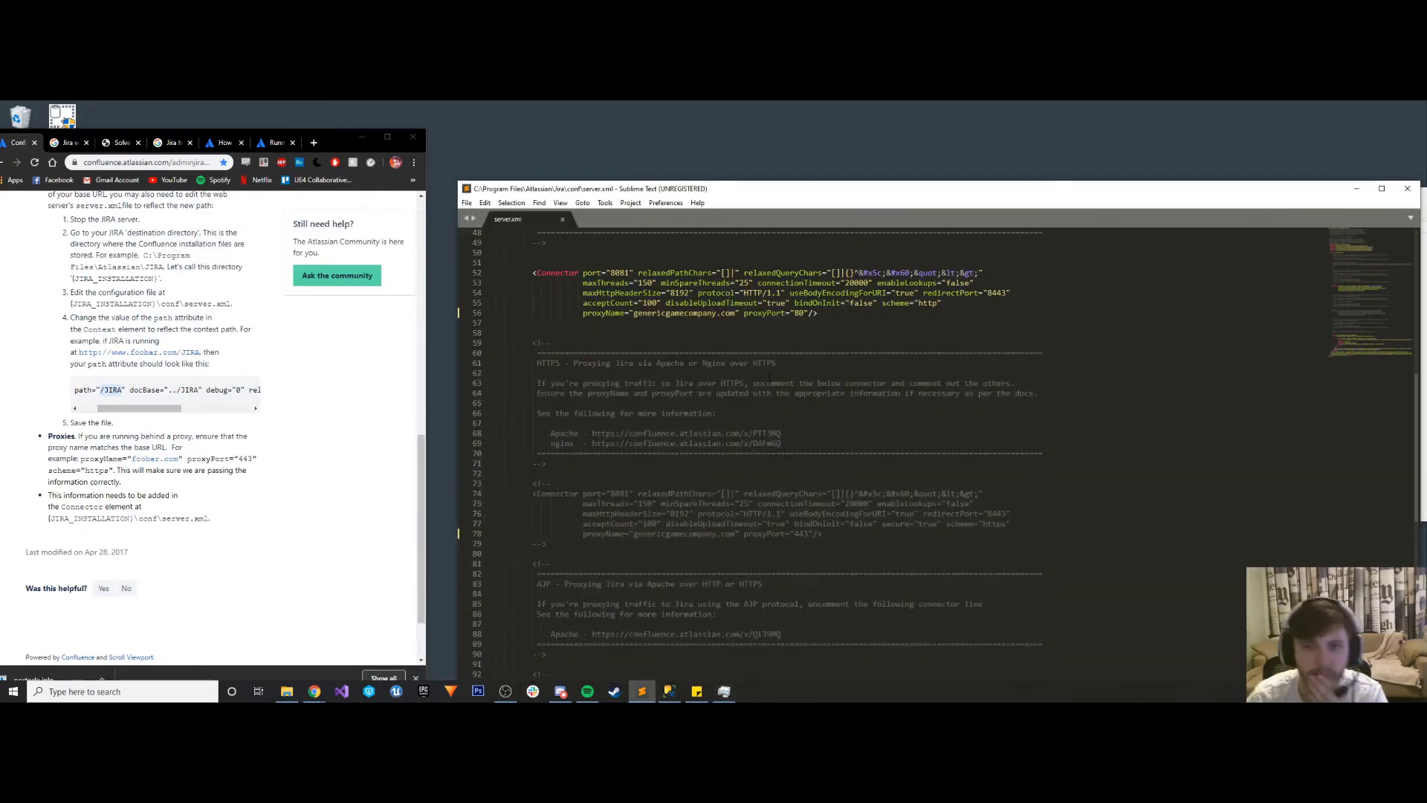
# - Comment out the HTTP proxy connector in server.xml with <!-- and --> markers copied from the HTTP description block, and save
pyautogui.scroll(10, 767, 371)
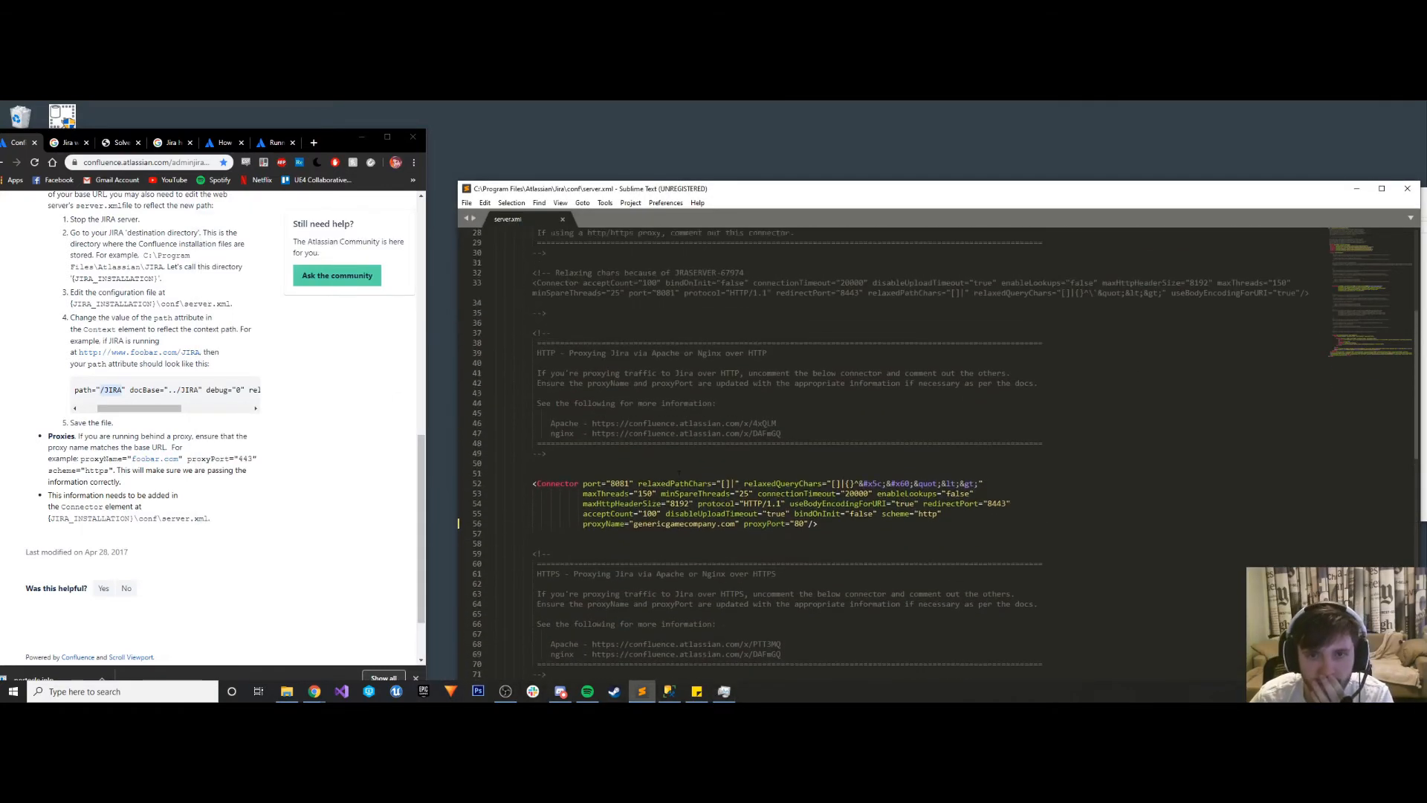
pyautogui.scroll(-3, 766, 416)
pyautogui.click(532, 474)
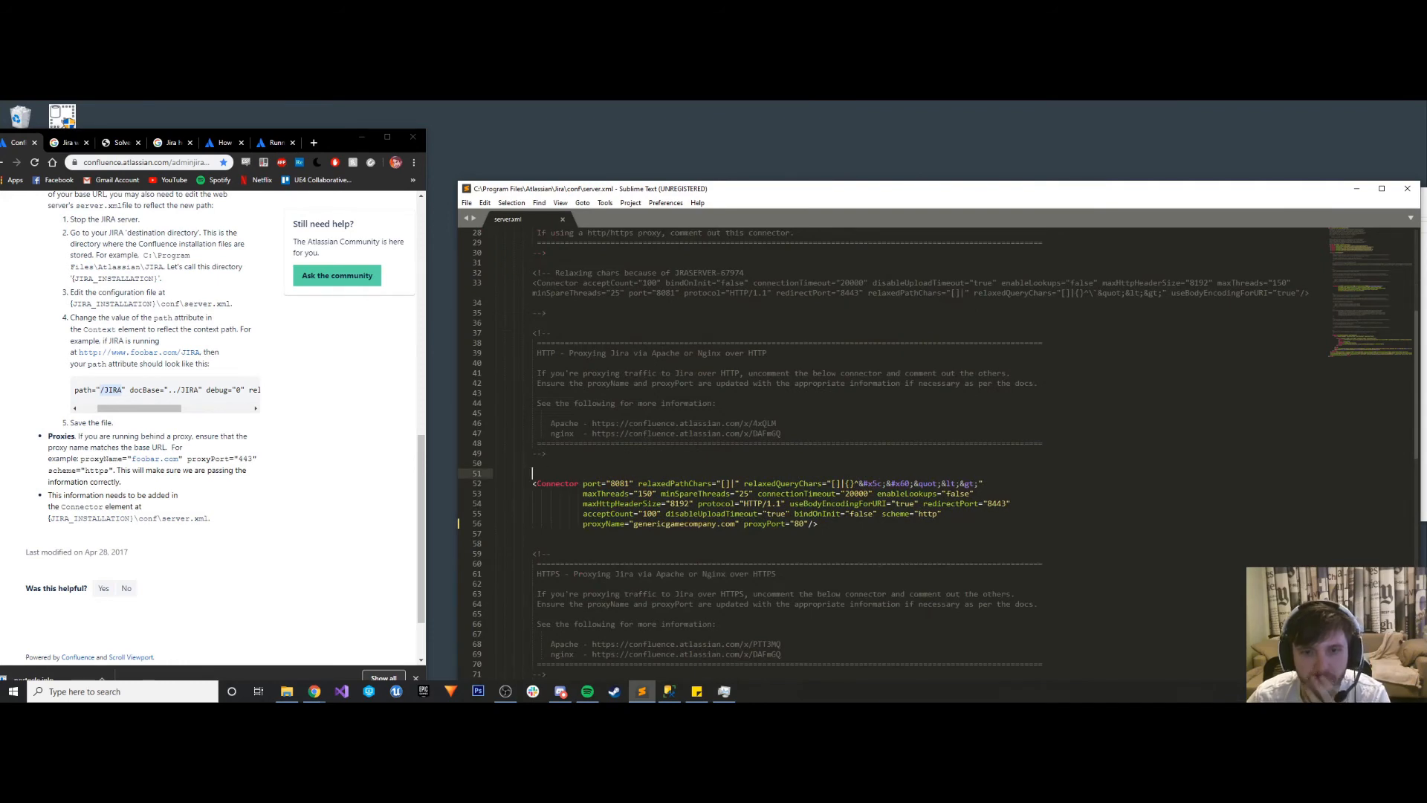
pyautogui.moveTo(551, 333); pyautogui.dragTo(532, 333)
pyautogui.hotkey('ctrl', 'c')
pyautogui.click(532, 474)
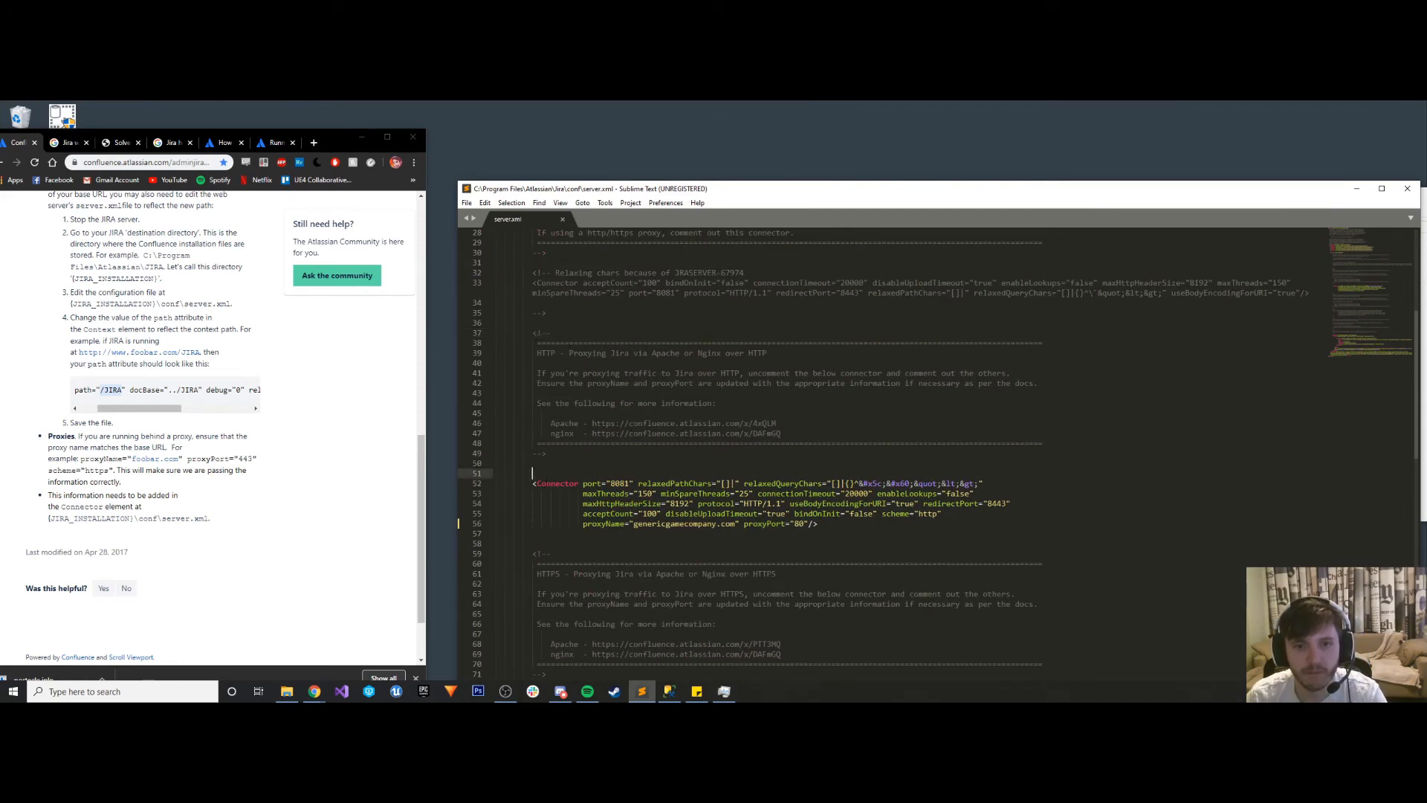
pyautogui.hotkey('ctrl', 'v')
pyautogui.moveTo(547, 453); pyautogui.dragTo(532, 453)
pyautogui.hotkey('ctrl', 'c')
pyautogui.click(600, 544)
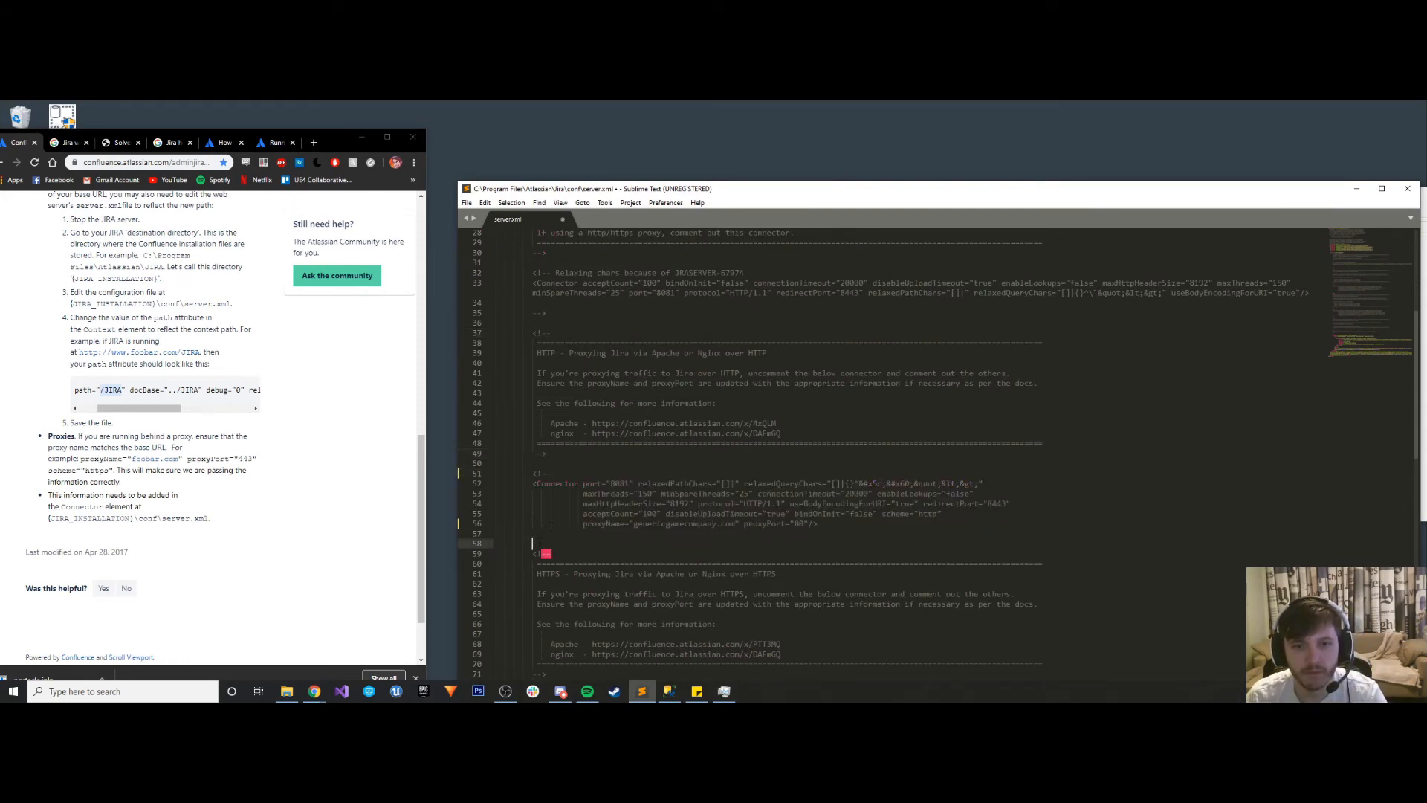
pyautogui.hotkey('ctrl', 'v')
pyautogui.hotkey('ctrl', 's')
# - Uncomment the HTTPS proxy connector by deleting its enclosing <!-- and --> markers, and save server.xml
pyautogui.scroll(-3, 599, 544)
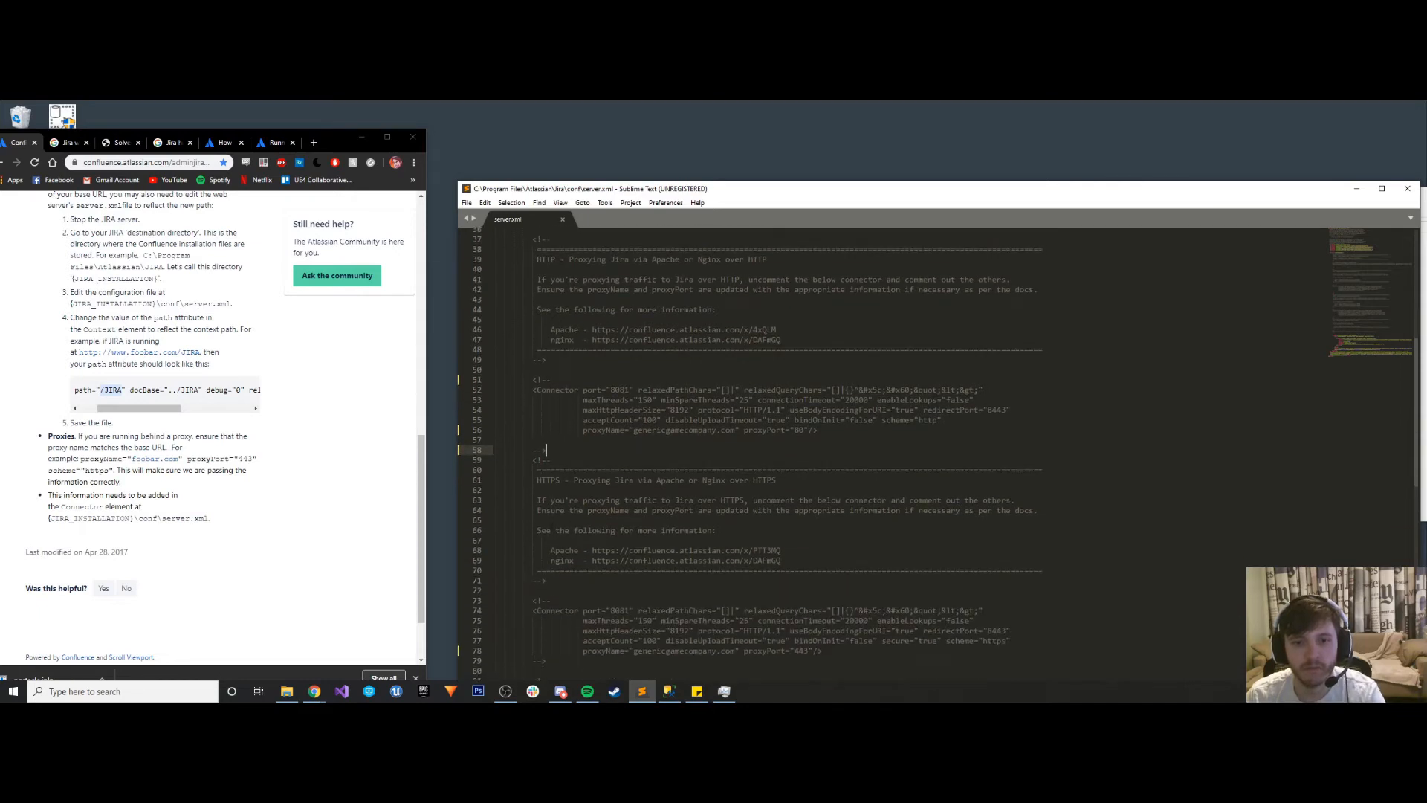
pyautogui.scroll(-1, 550, 536)
pyautogui.moveTo(554, 573); pyautogui.dragTo(532, 573)
pyautogui.scroll(-2, 532, 573)
pyautogui.press('BackSpace')
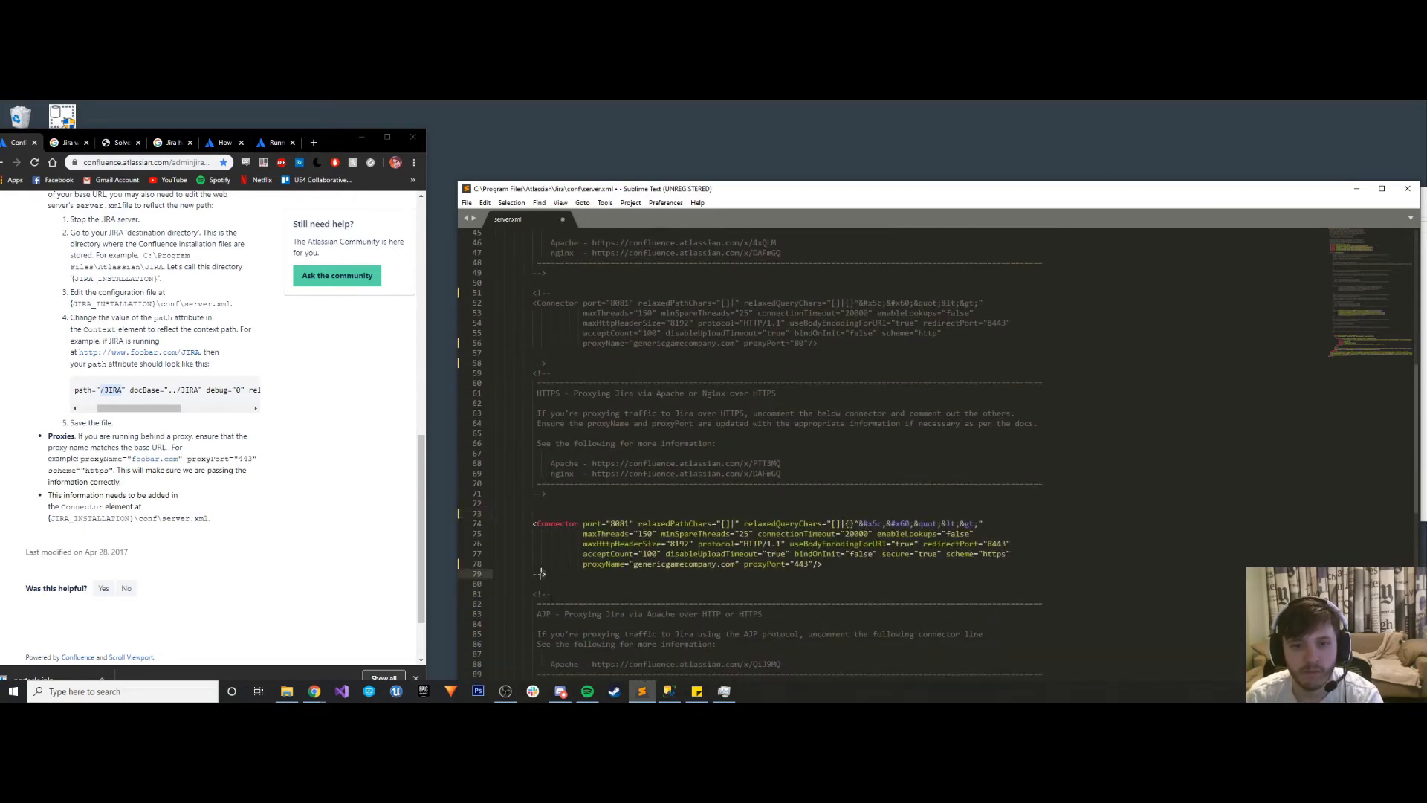
pyautogui.press('BackSpace')
pyautogui.hotkey('ctrl', 's')
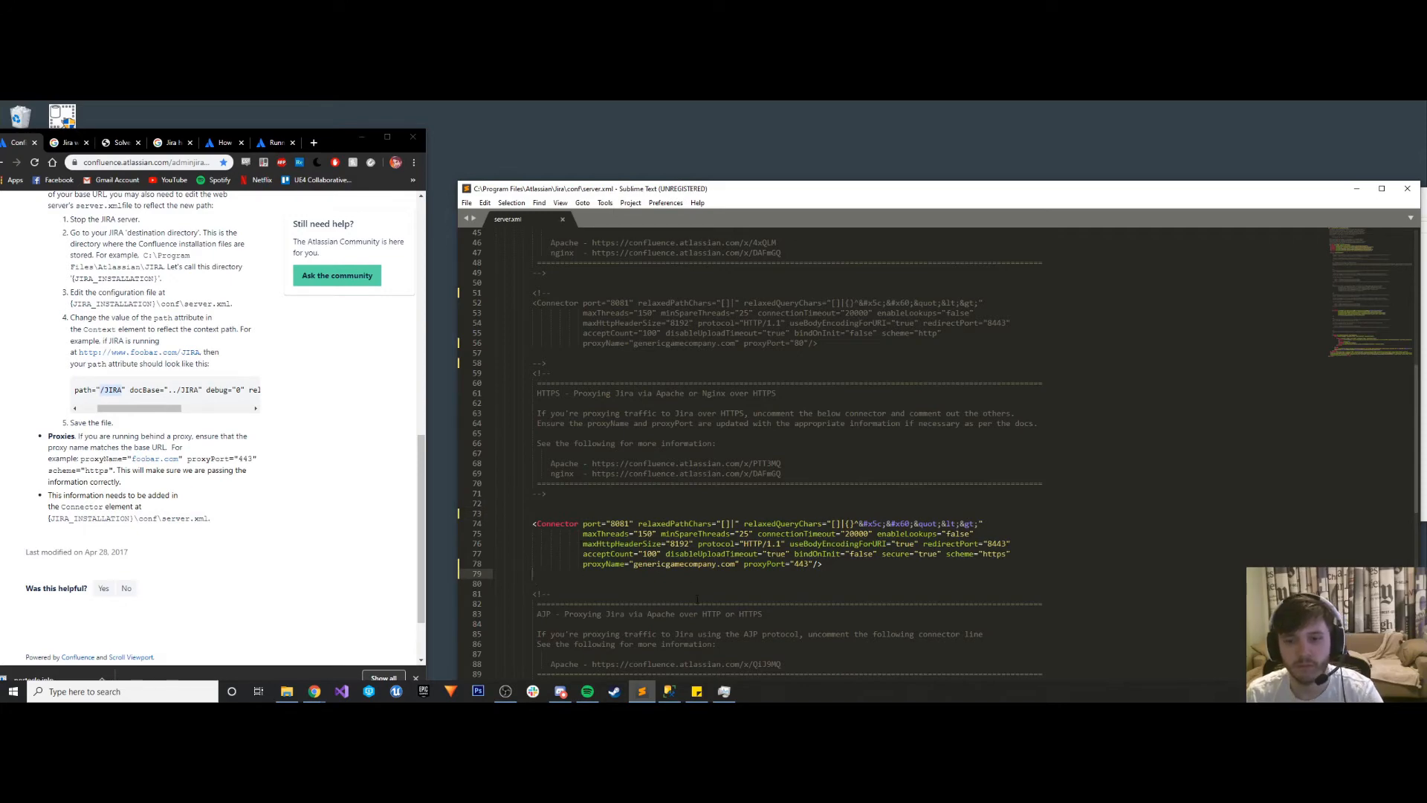
# - Switch to Task Manager, try to start the Atlassian Jira service with the HTTPS connector active, and return to server.xml
pyautogui.click(724, 692)
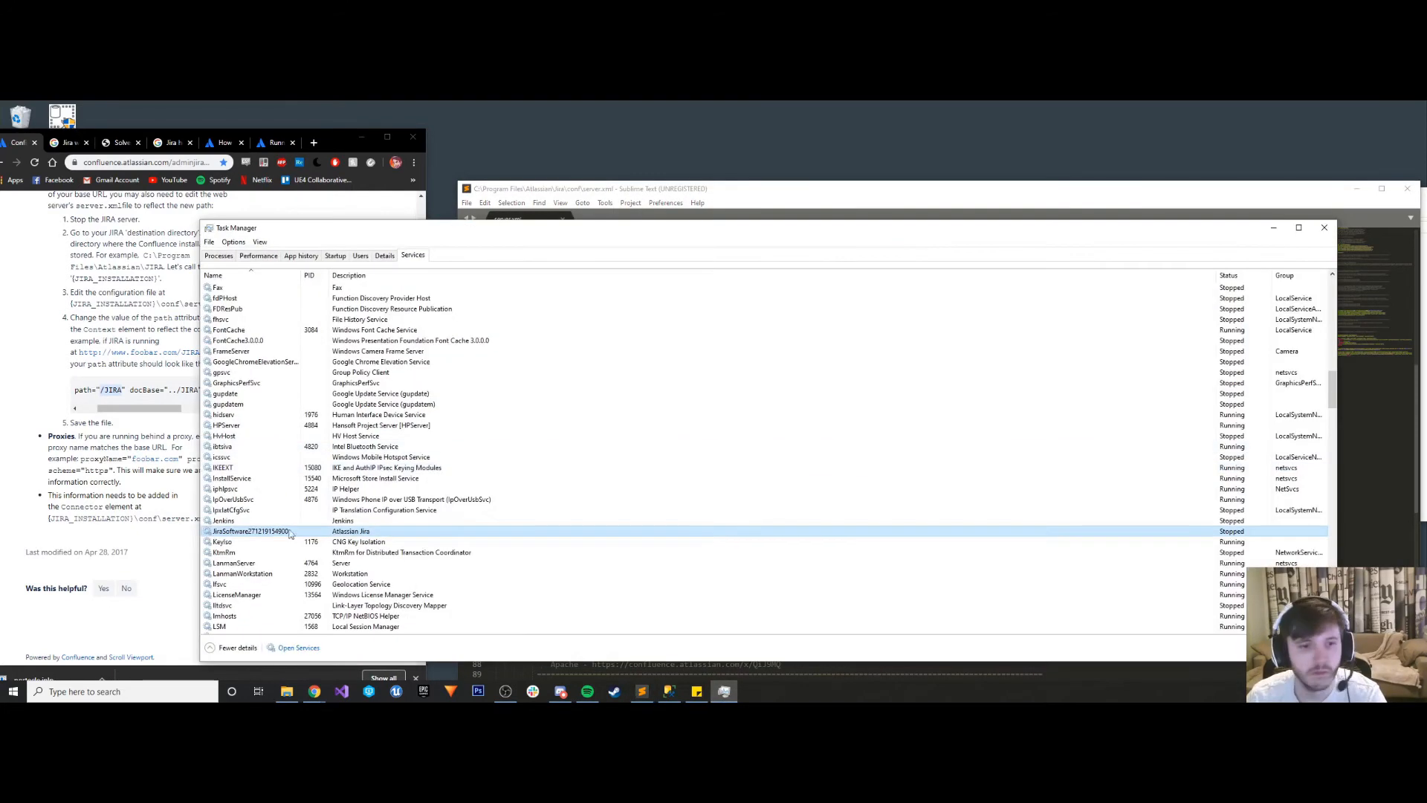
pyautogui.click(240, 532)
pyautogui.rightClick(240, 534)
pyautogui.click(256, 540)
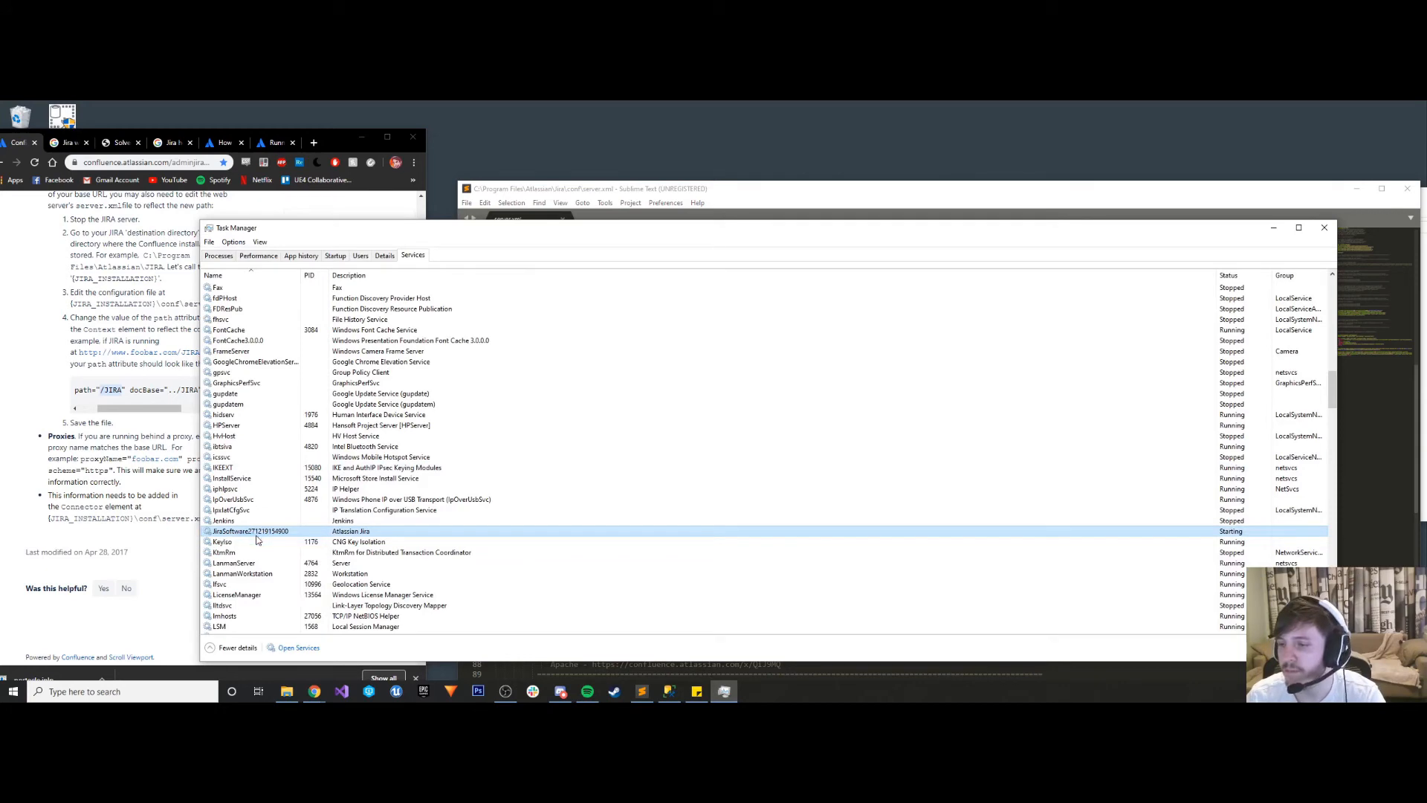
pyautogui.click(1274, 228)
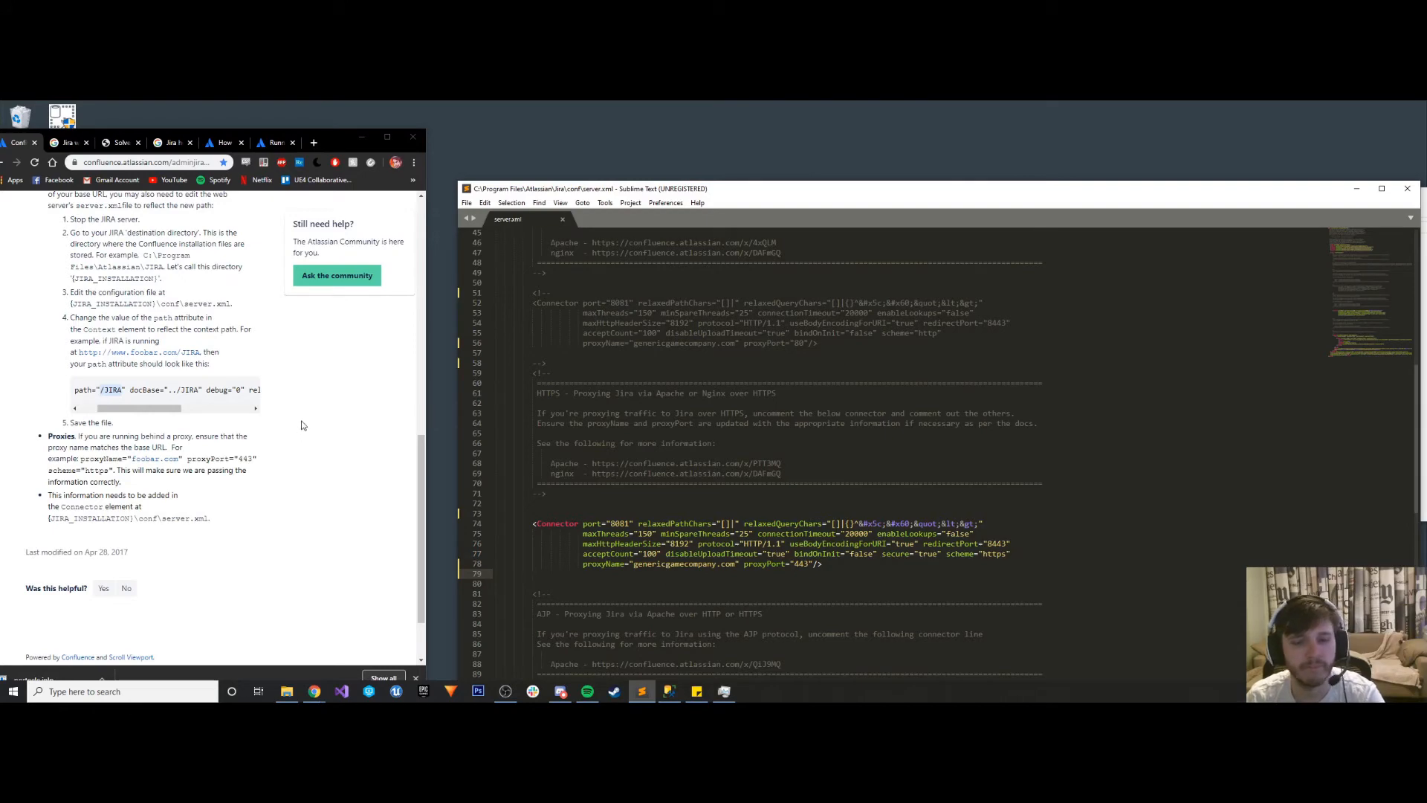
# - Compare the Context element and proxy connectors in server.xml with the context path and proxy examples in the Atlassian guide
pyautogui.scroll(-6, 749, 422)
pyautogui.scroll(-2, 747, 448)
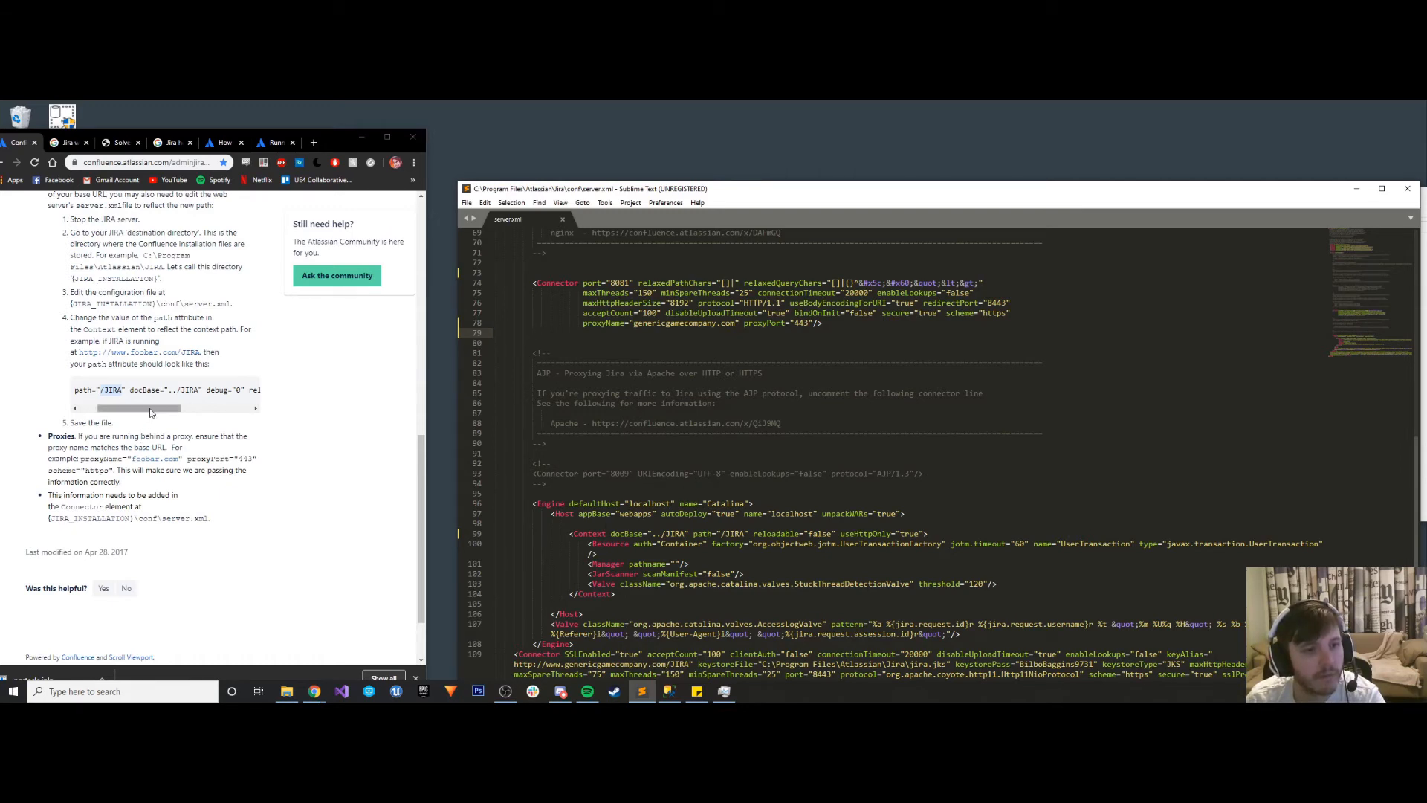
pyautogui.moveTo(149, 408); pyautogui.dragTo(134, 411)
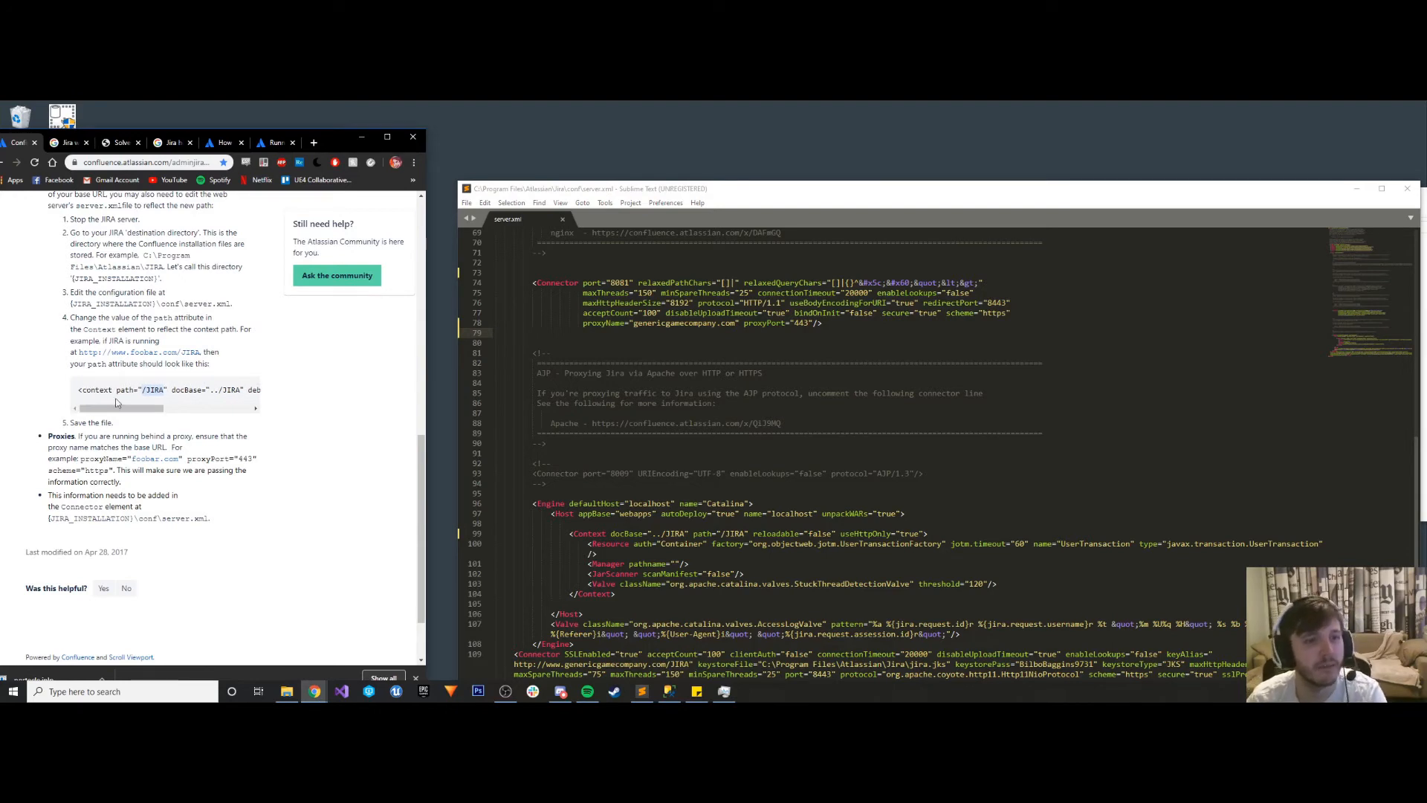
pyautogui.moveTo(128, 408)
pyautogui.mouseDown()
pyautogui.moveTo(146, 410)
pyautogui.moveTo(128, 409)
pyautogui.mouseUp()
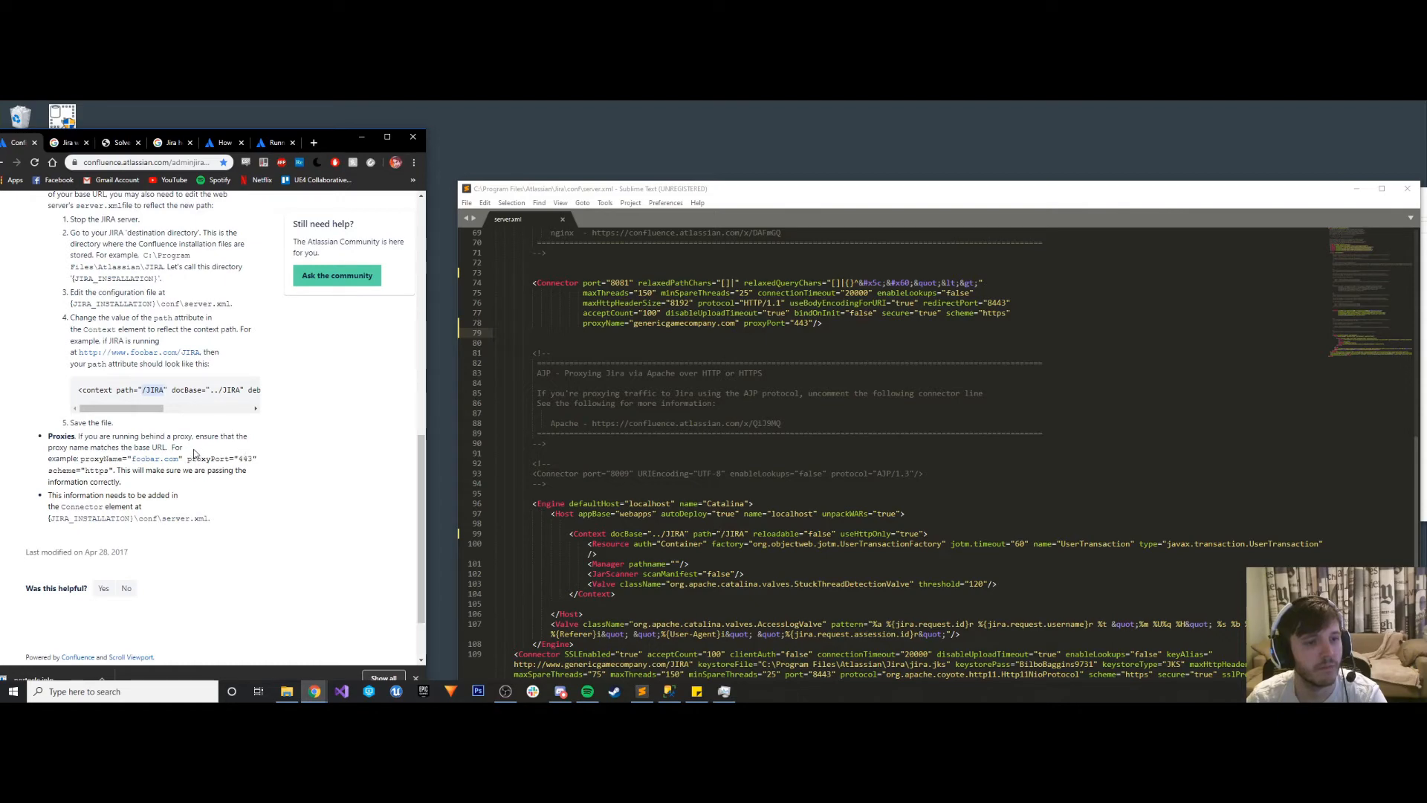
pyautogui.scroll(1, 855, 446)
pyautogui.scroll(10, 855, 446)
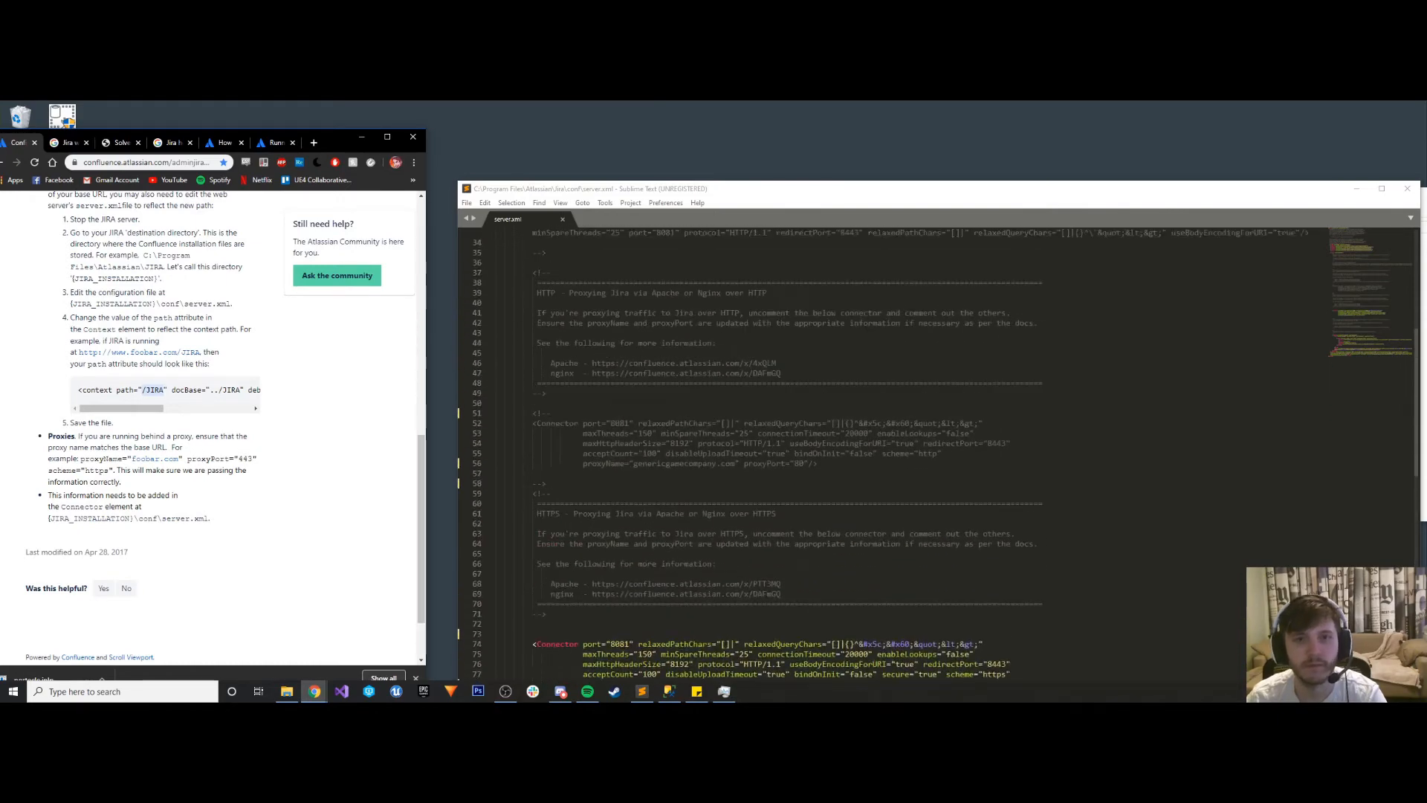
# - Open the OriginalServer.xml backup from the desktop in Sublime Text and copy its entire contents
pyautogui.click(361, 138)
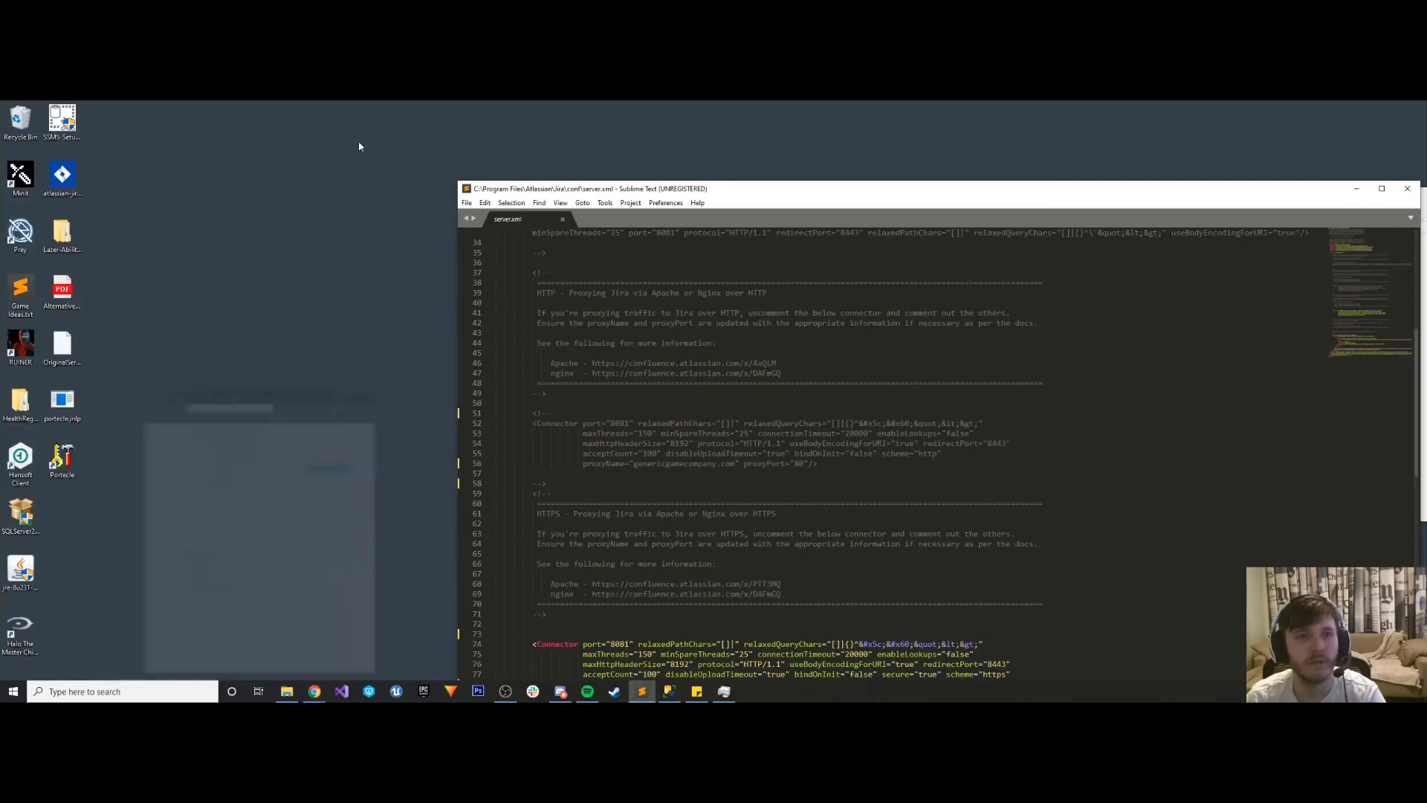
pyautogui.rightClick(59, 345)
pyautogui.moveTo(104, 401)
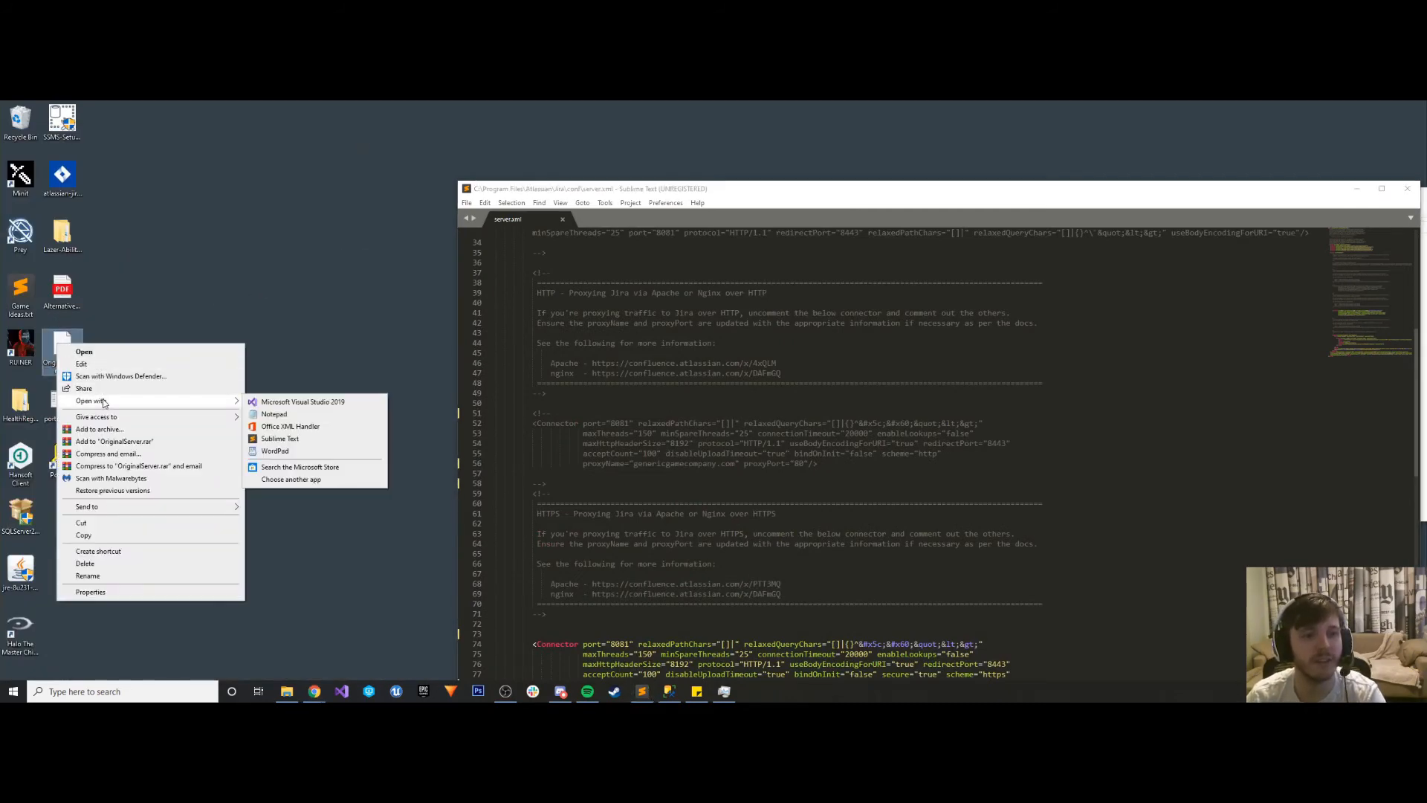
pyautogui.click(295, 444)
pyautogui.hotkey('ctrl', 'a')
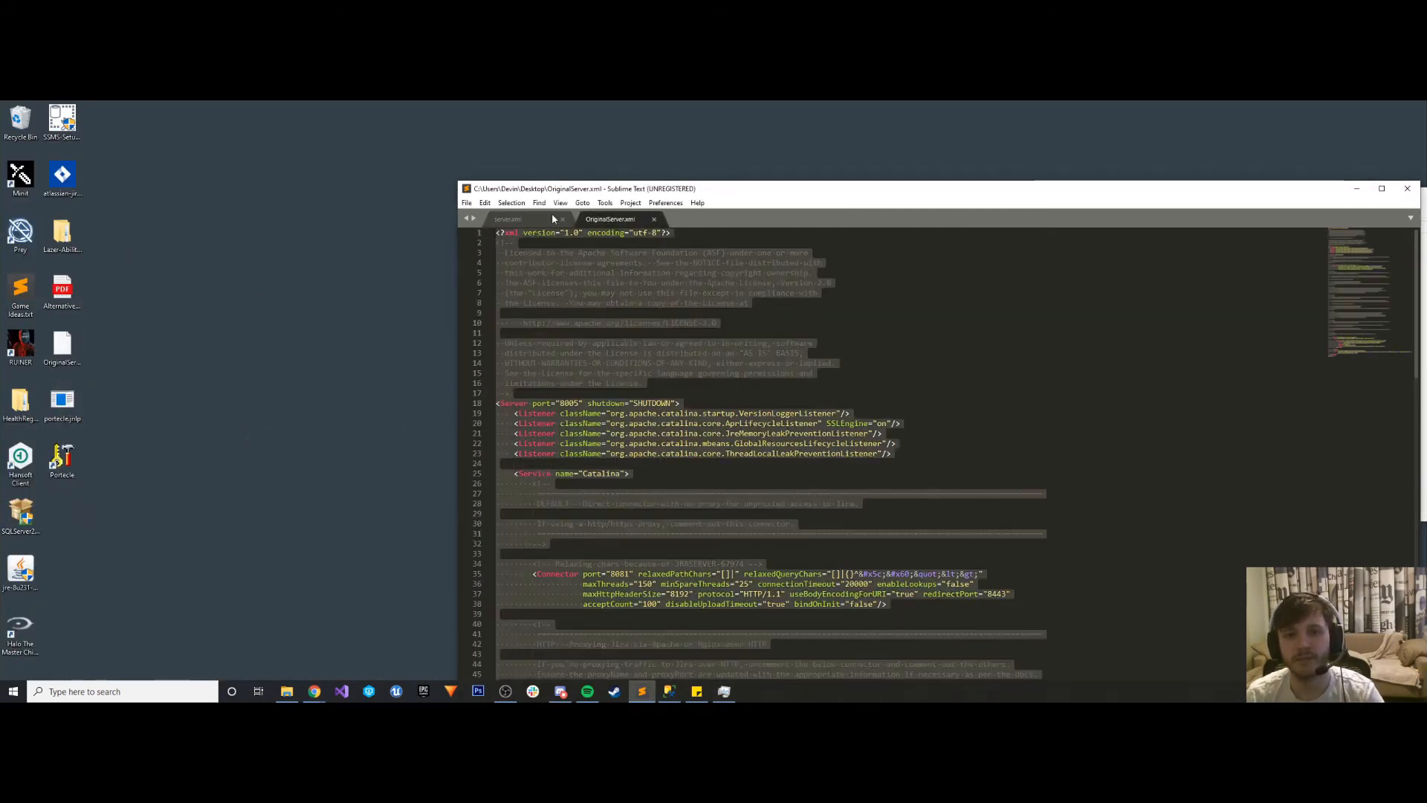
# - Replace the entire contents of server.xml with the copied contents of OriginalServer.xml and save the file
pyautogui.click(550, 217)
pyautogui.hotkey('ctrl', 'a')
pyautogui.hotkey('ctrl', 'v')
pyautogui.scroll(10, 781, 378)
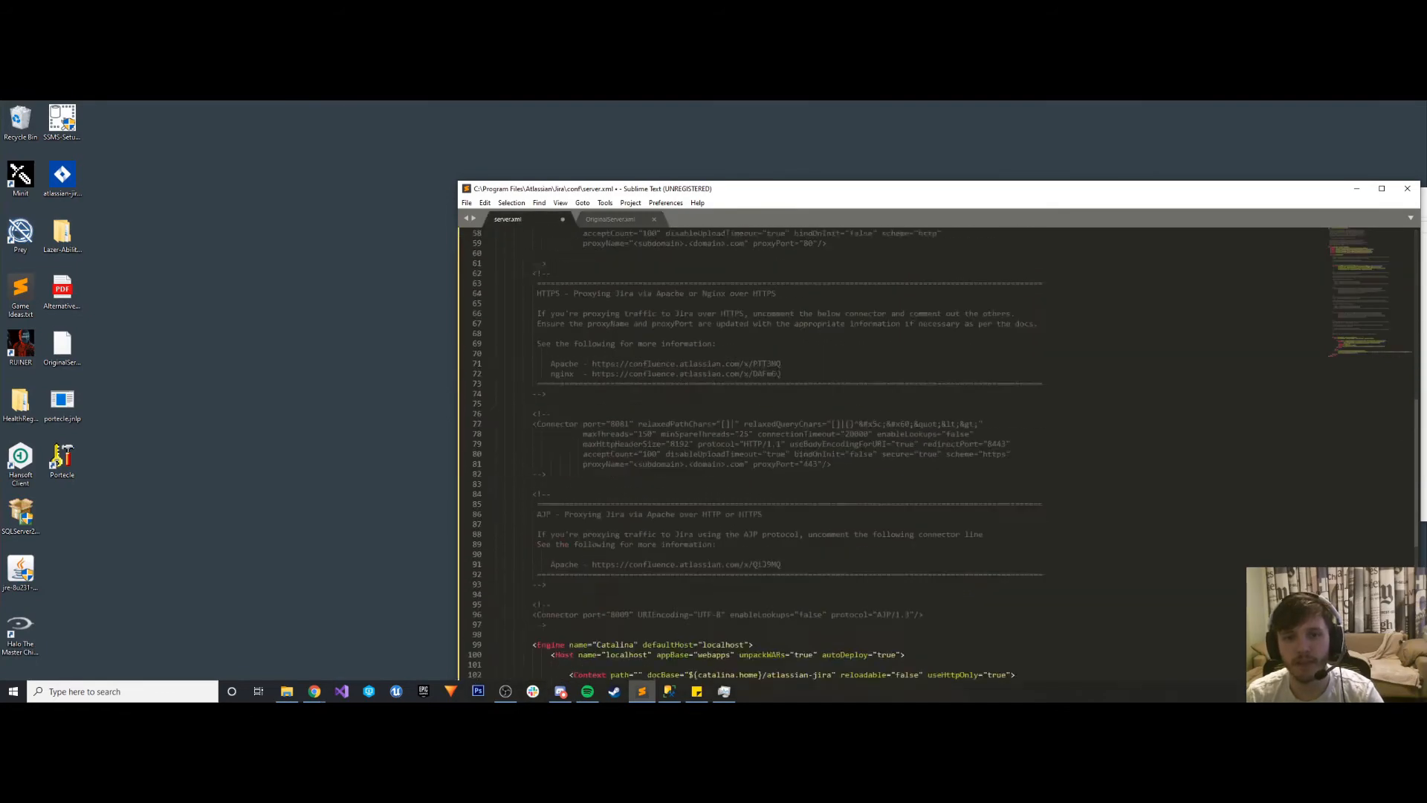
pyautogui.scroll(2, 780, 377)
pyautogui.click(810, 374)
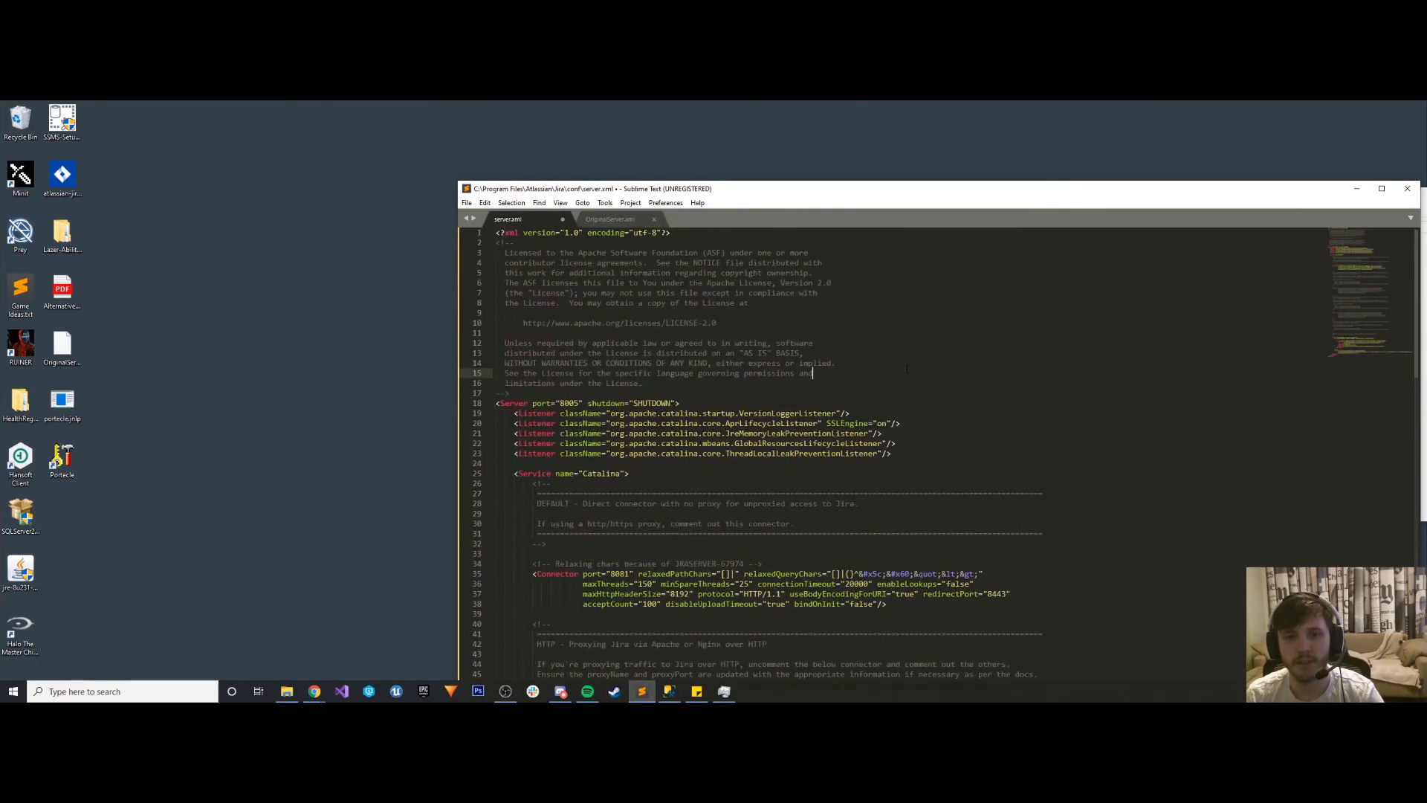
pyautogui.hotkey('ctrl', 's')
# - Switch to Task Manager and start the Atlassian Jira service with the restored server.xml
pyautogui.click(1357, 188)
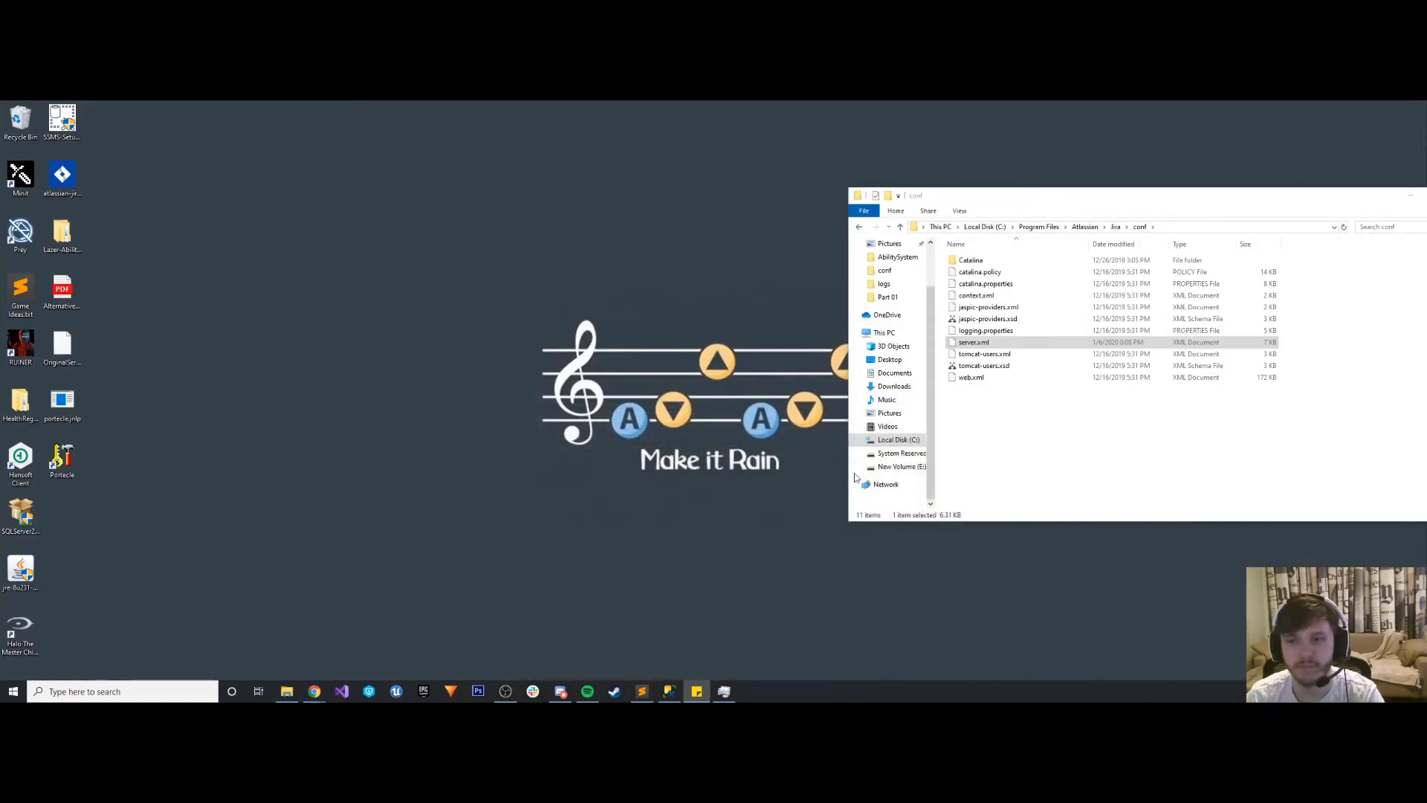
pyautogui.click(724, 691)
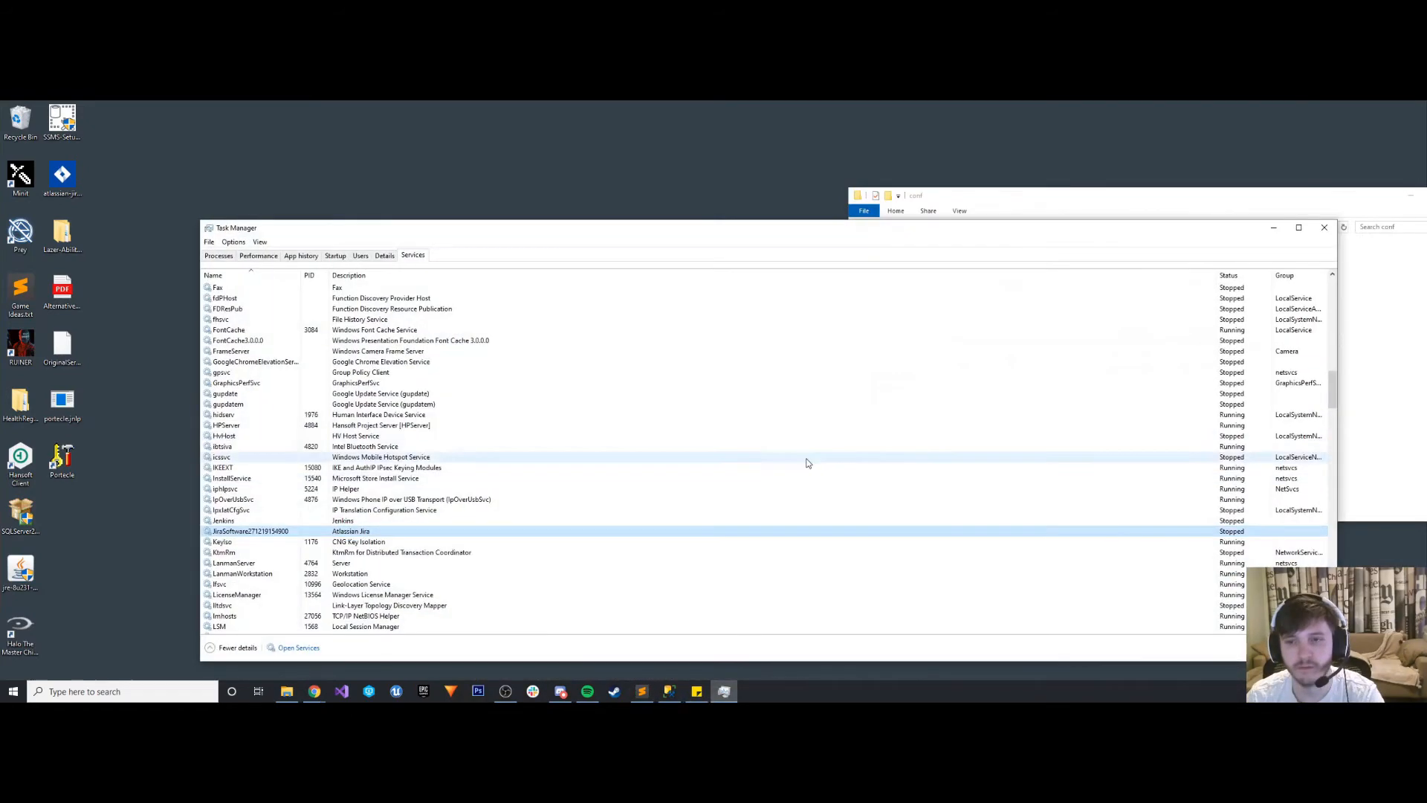
pyautogui.rightClick(261, 532)
pyautogui.click(283, 539)
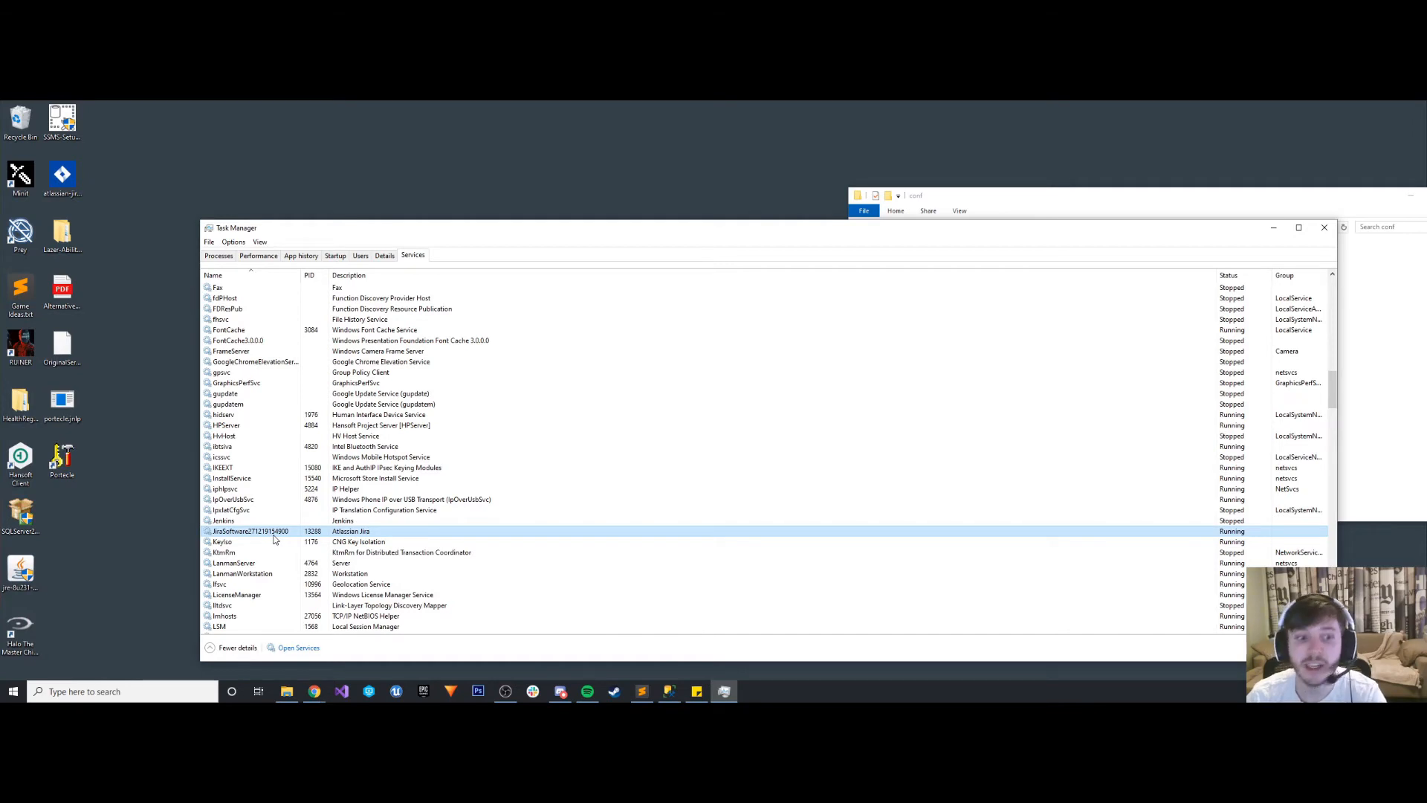
# - Stop the Atlassian Jira service and switch to the Chrome browser
pyautogui.rightClick(251, 532)
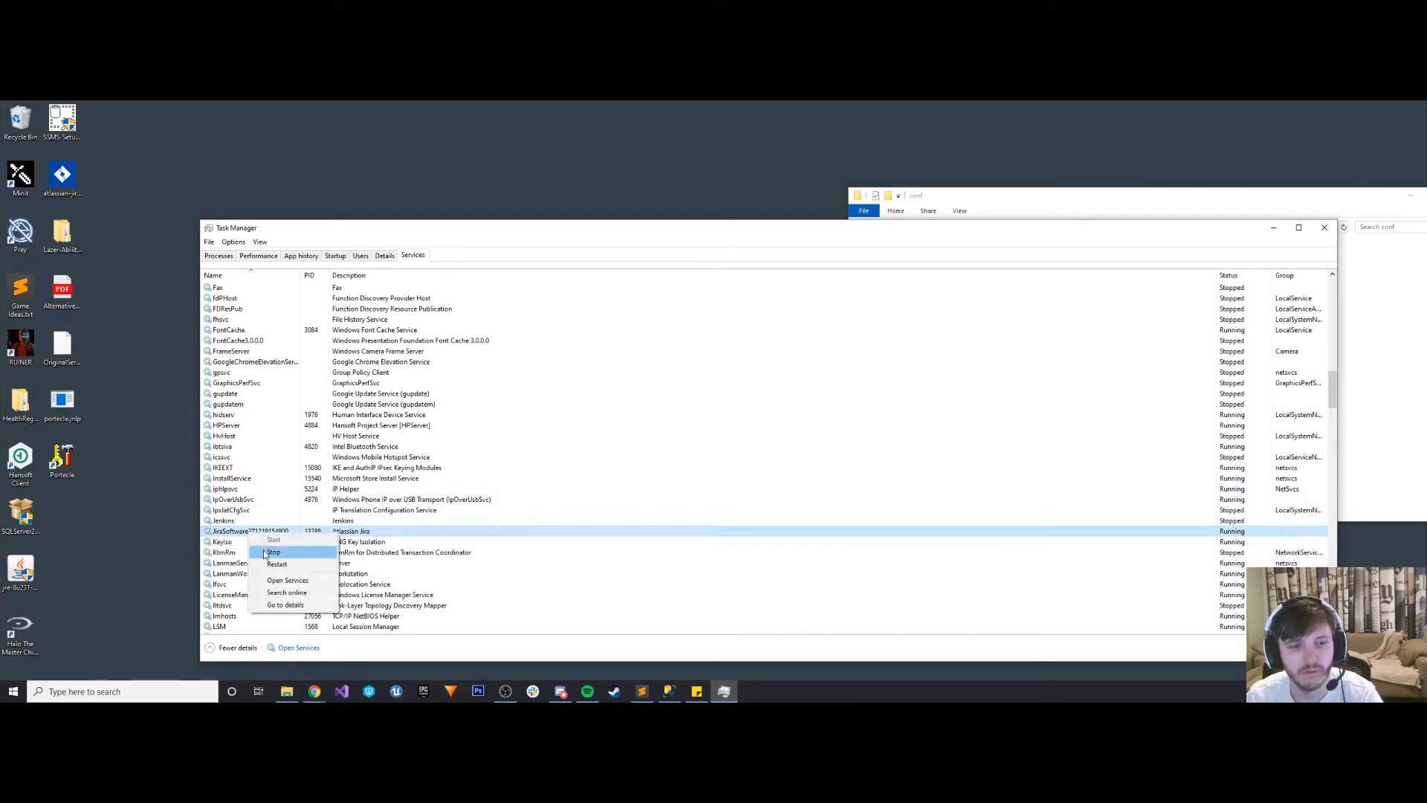
pyautogui.click(263, 553)
pyautogui.click(315, 691)
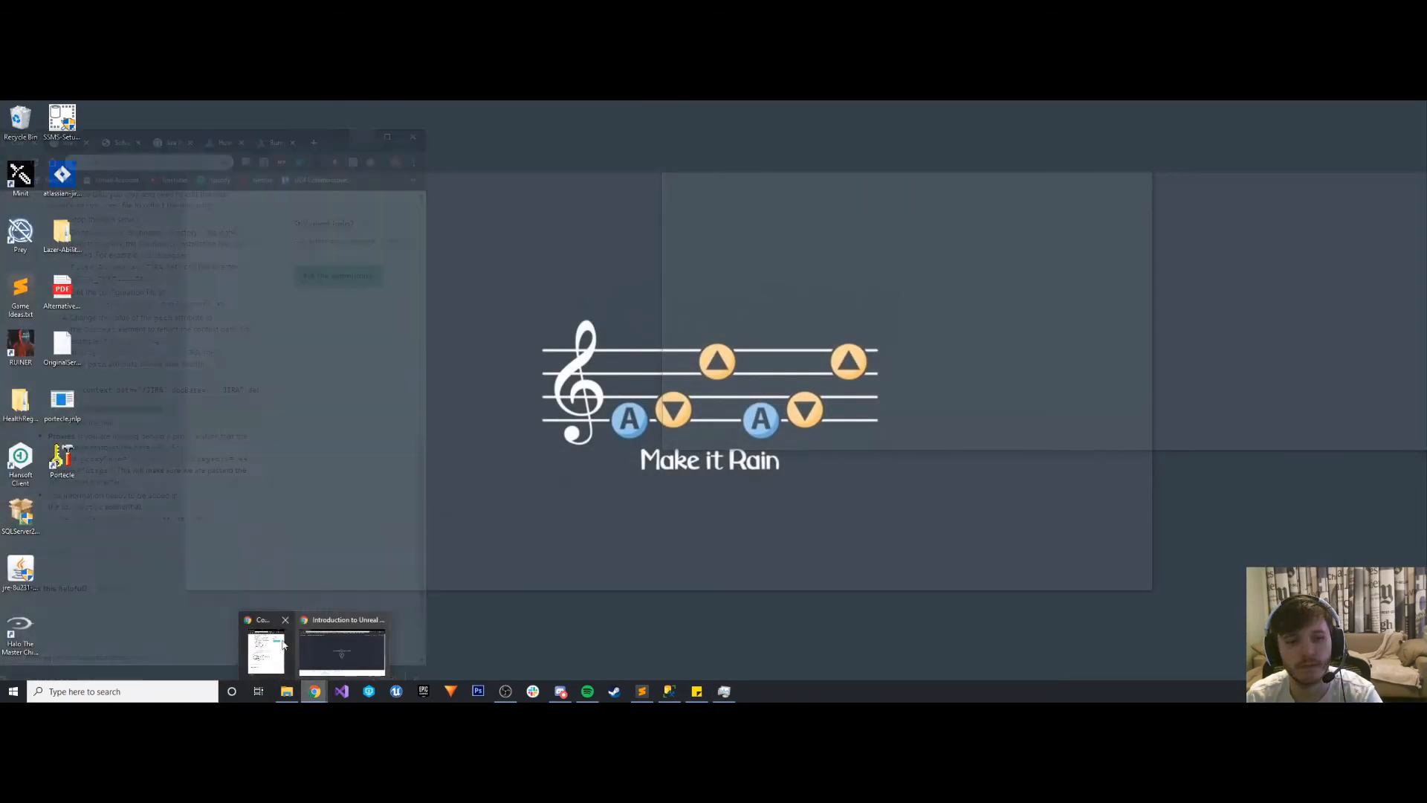
# - Bring up the maximized browser window and search the web in a new tab for "Jira server won't start after giving unique address name"
pyautogui.click(269, 645)
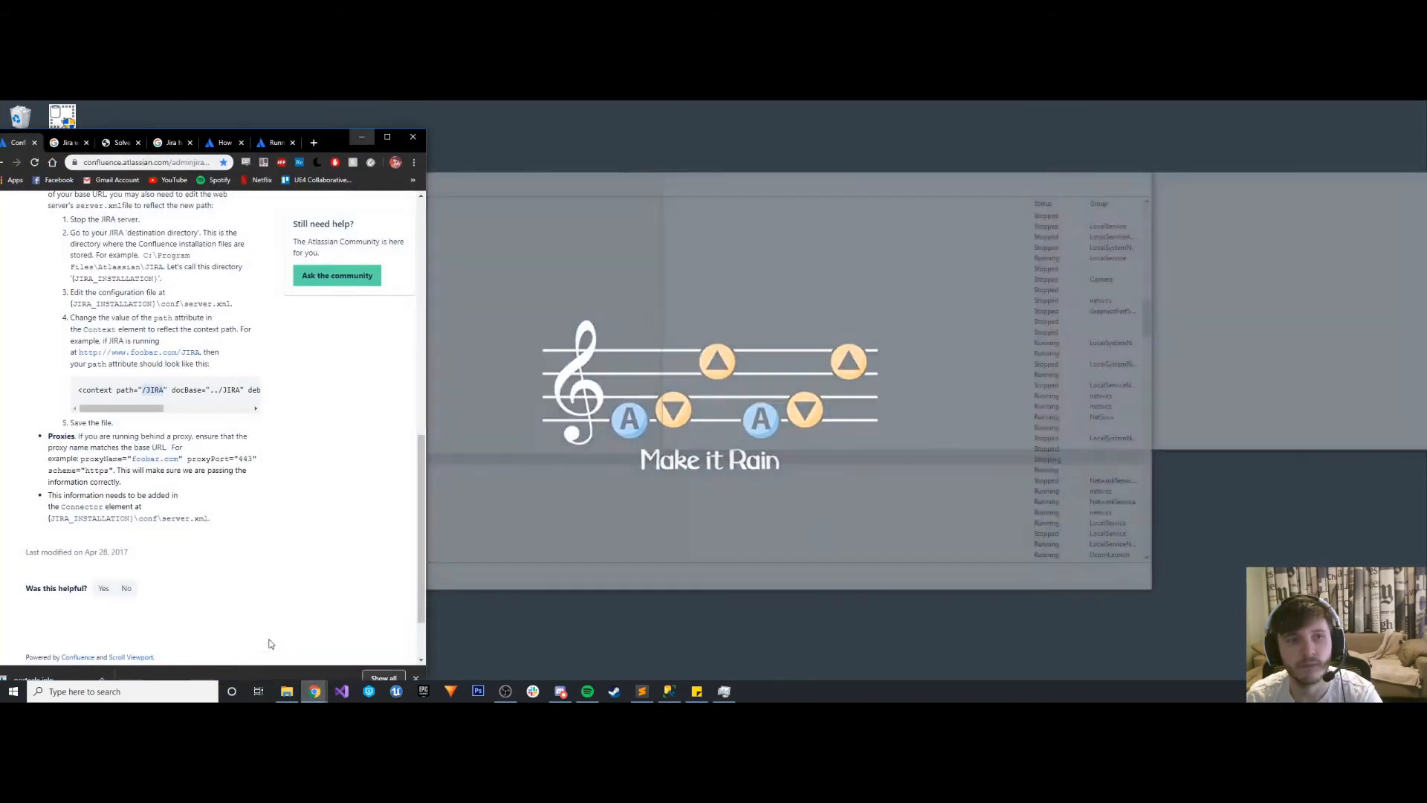
pyautogui.click(388, 136)
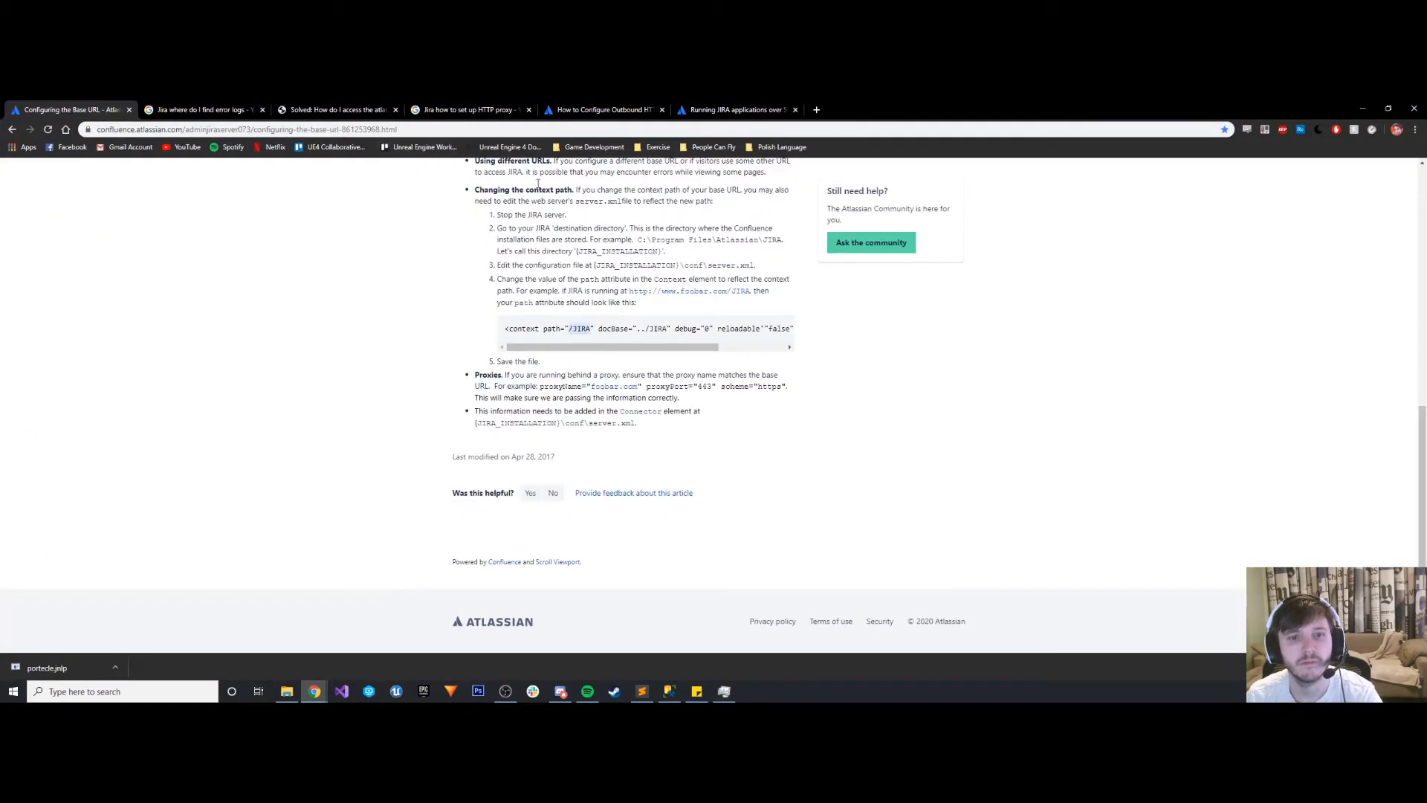
pyautogui.click(815, 109)
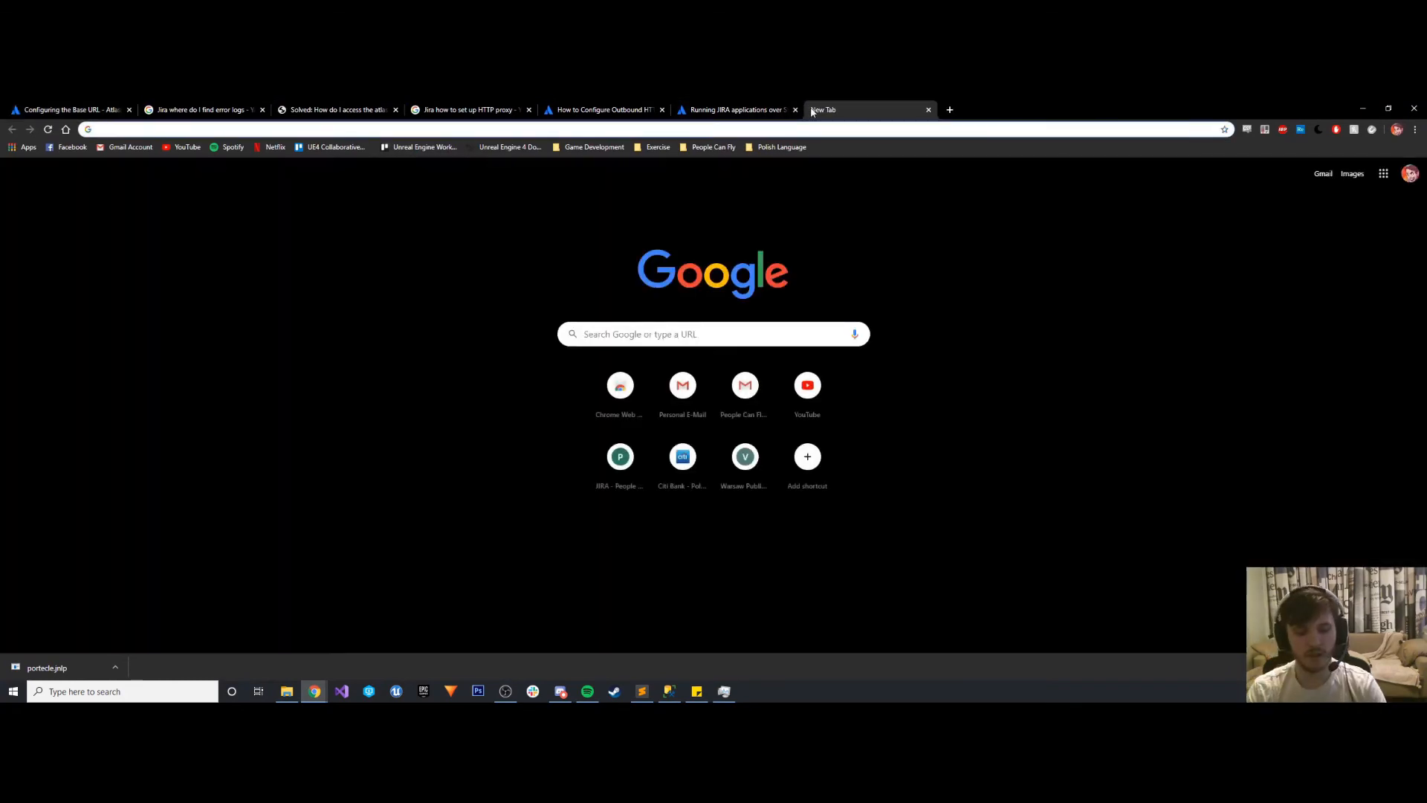
pyautogui.write('Jira server won')
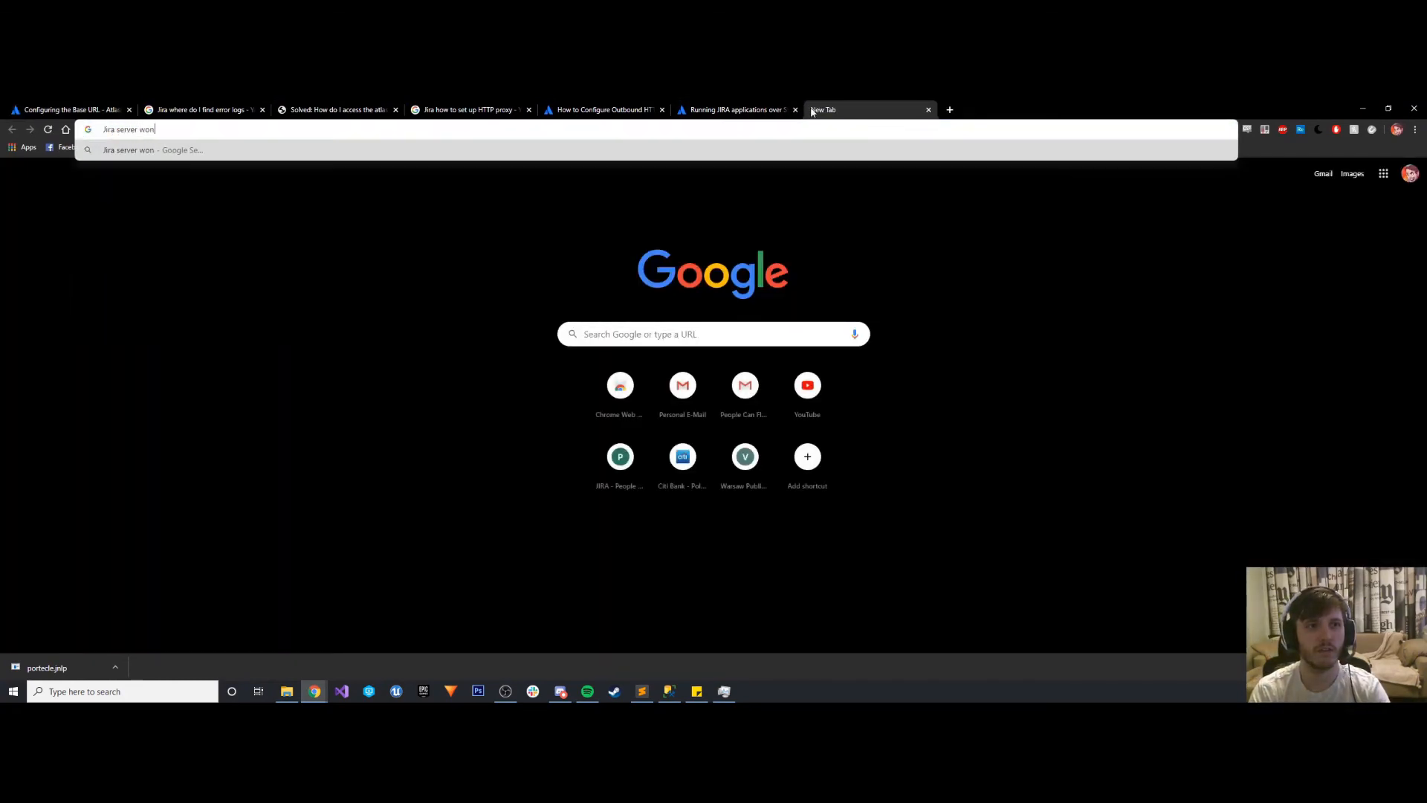
pyautogui.write("'t start after ")
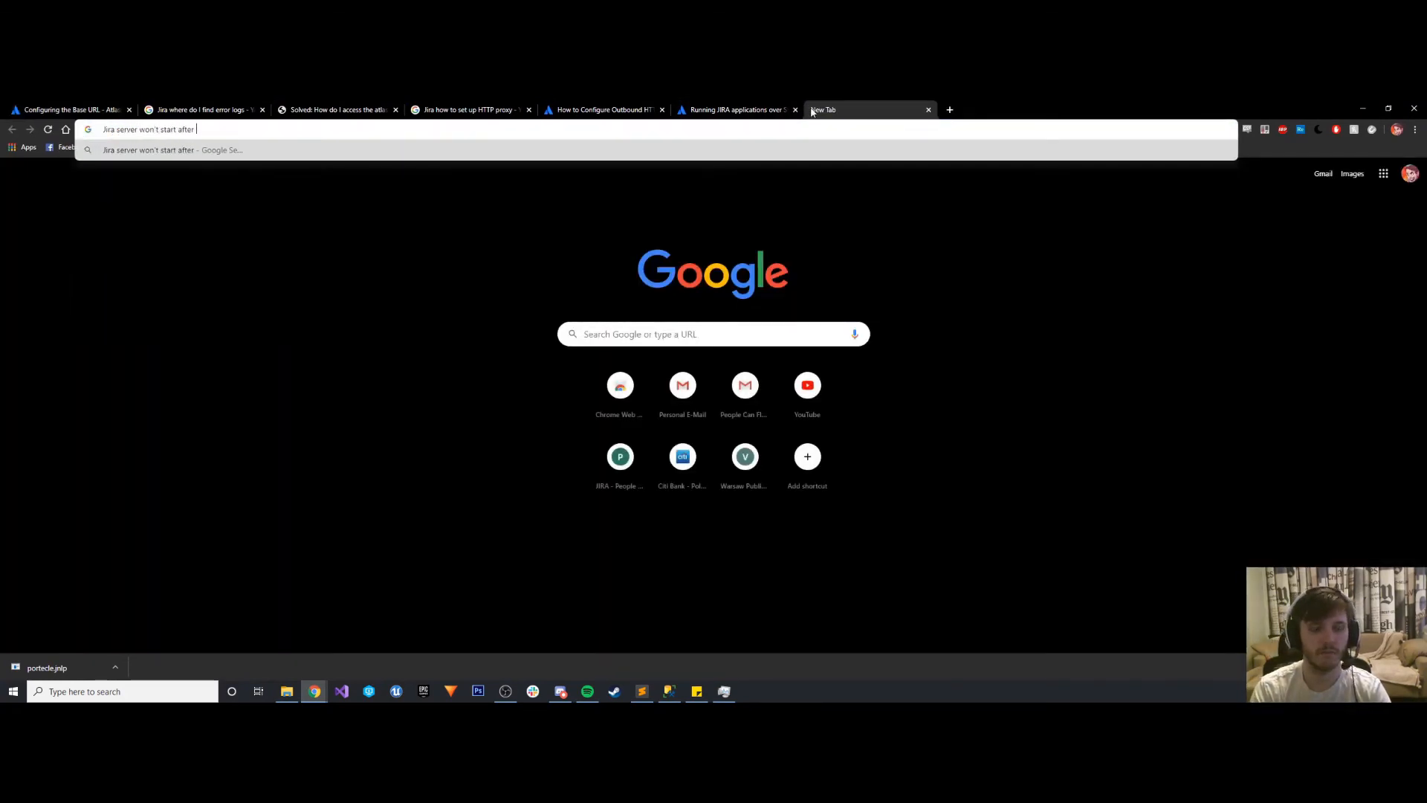
pyautogui.write('giving uniquie')
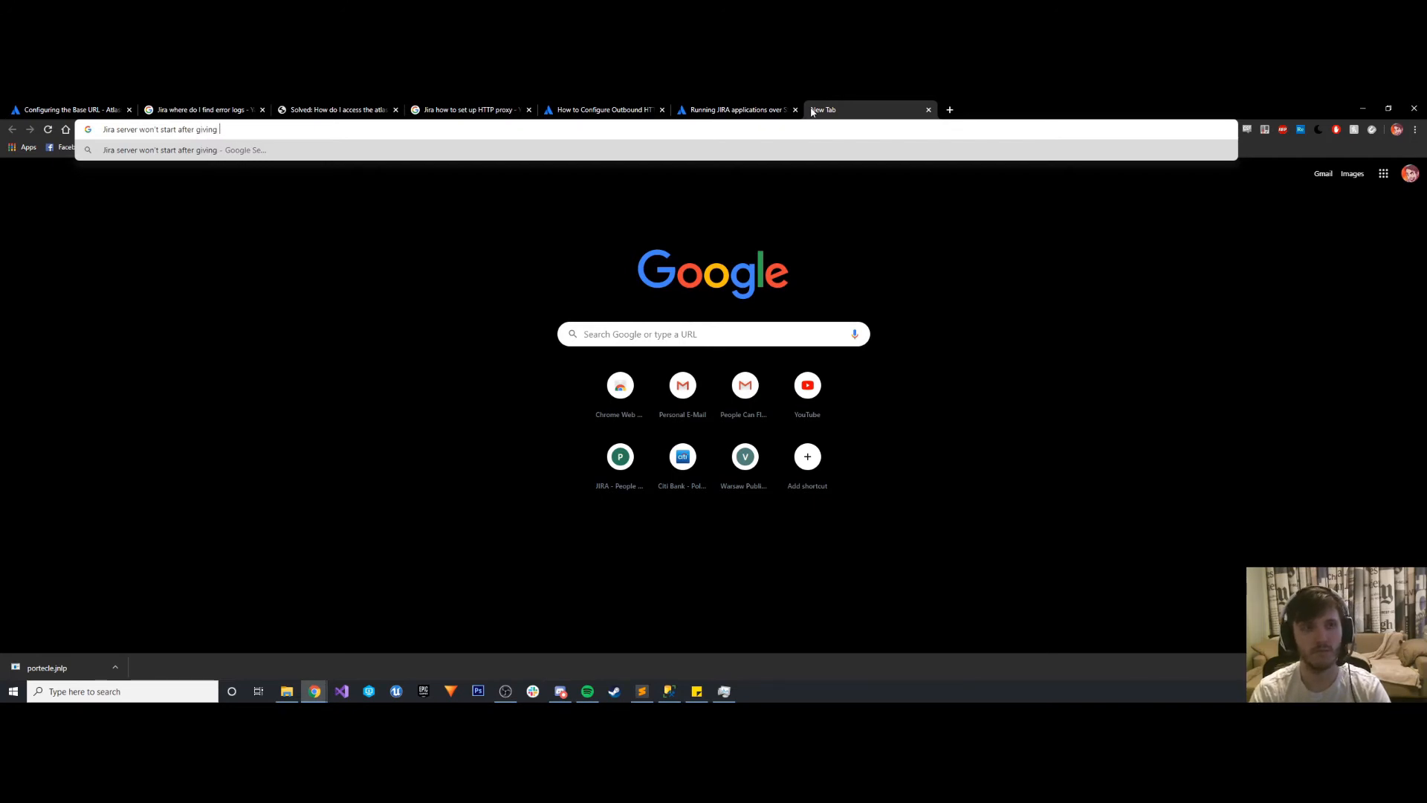
pyautogui.press('BackSpace')
pyautogui.press('BackSpace')
pyautogui.press('BackSpace')
pyautogui.press('BackSpace')
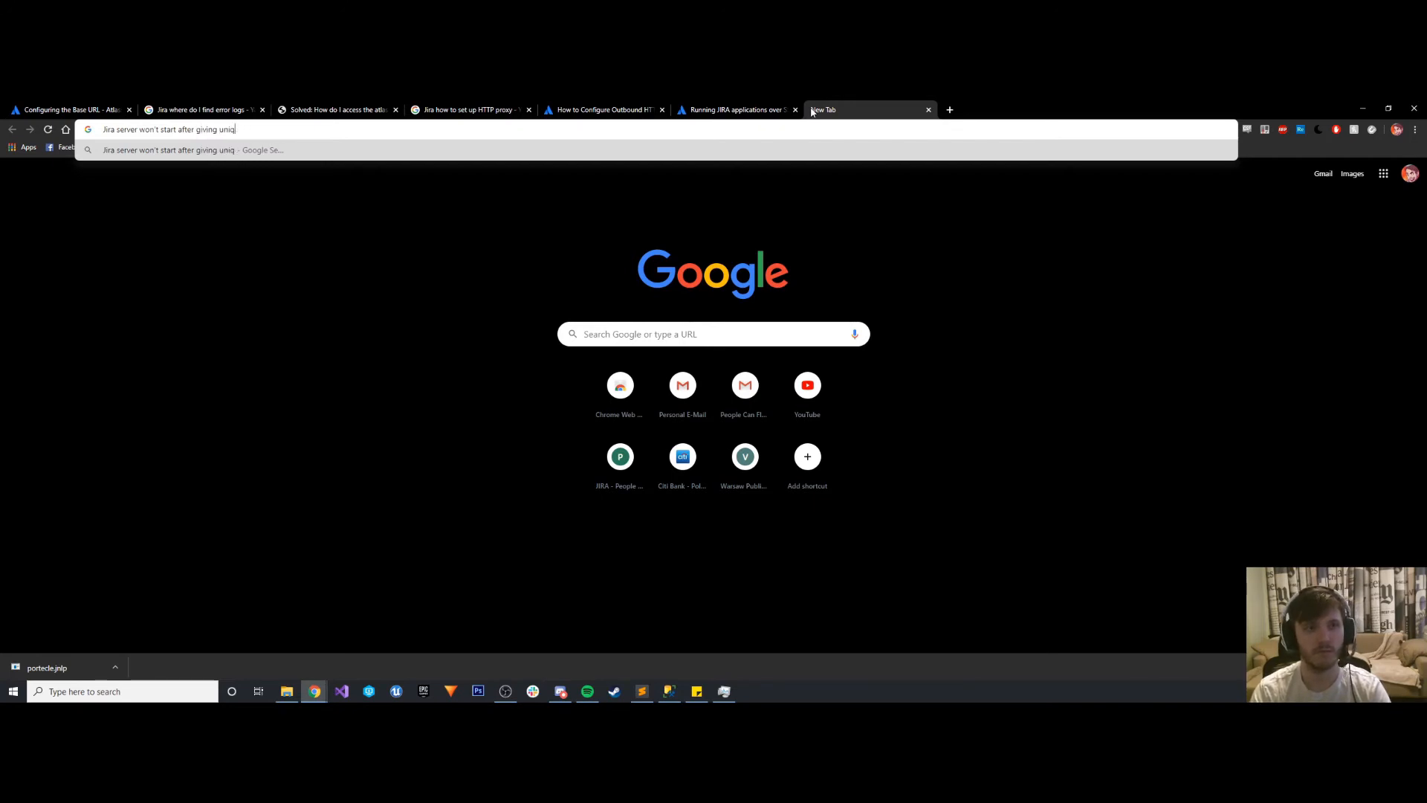
pyautogui.write('ue')
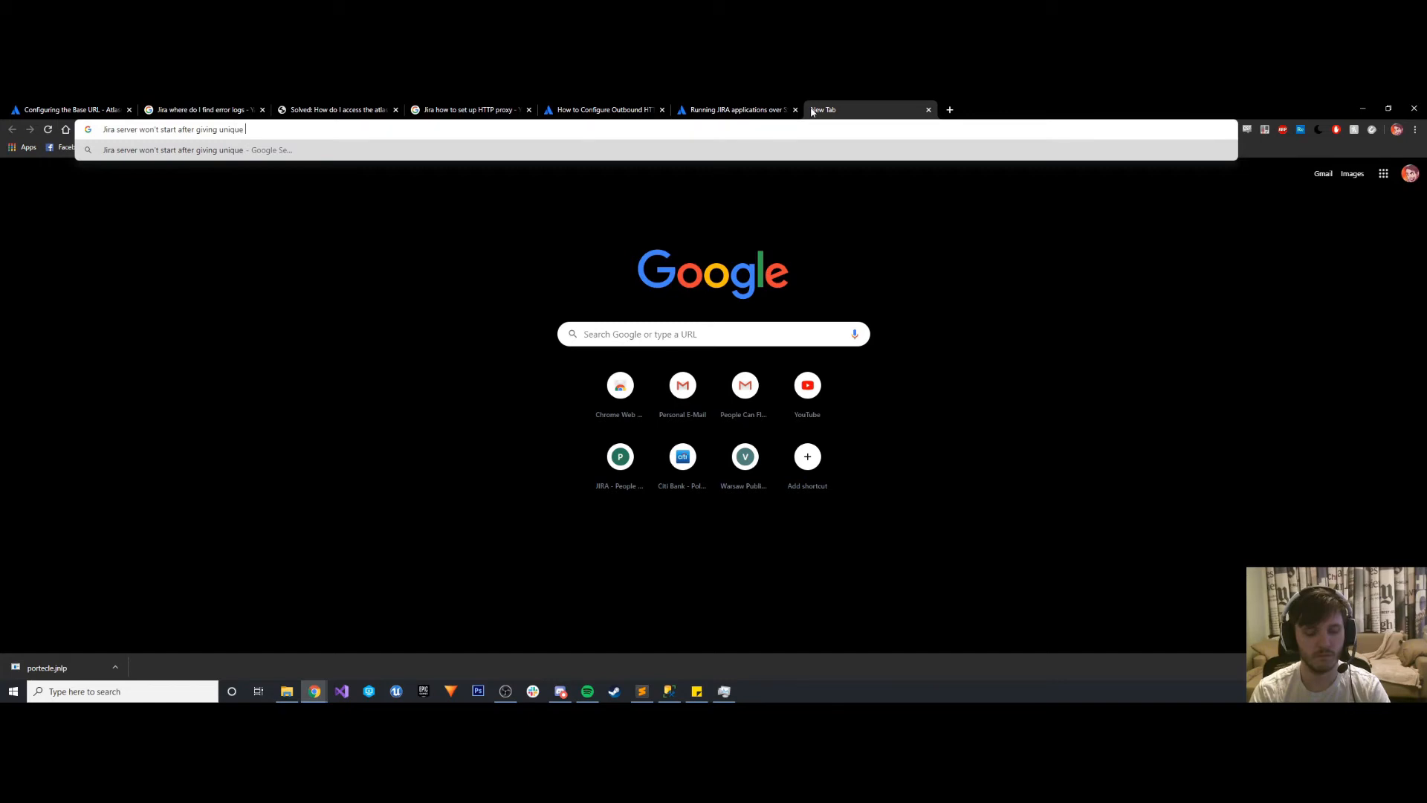
pyautogui.write('address name')
pyautogui.press('Return')
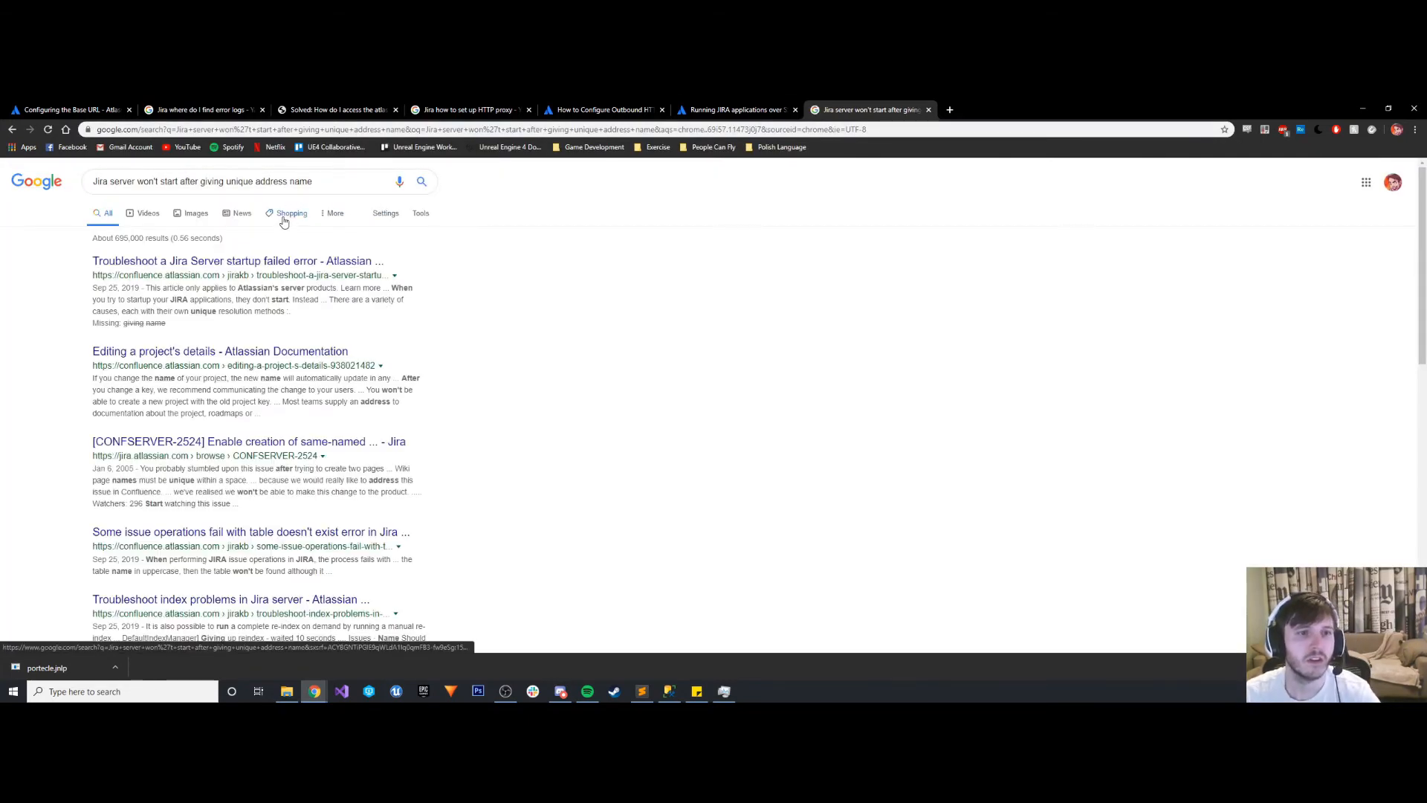
# - Open the "Troubleshoot a Jira Server startup failed error" article in a separate tab, review its causes and resolutions, and close it
pyautogui.middleClick(276, 262)
pyautogui.click(1037, 110)
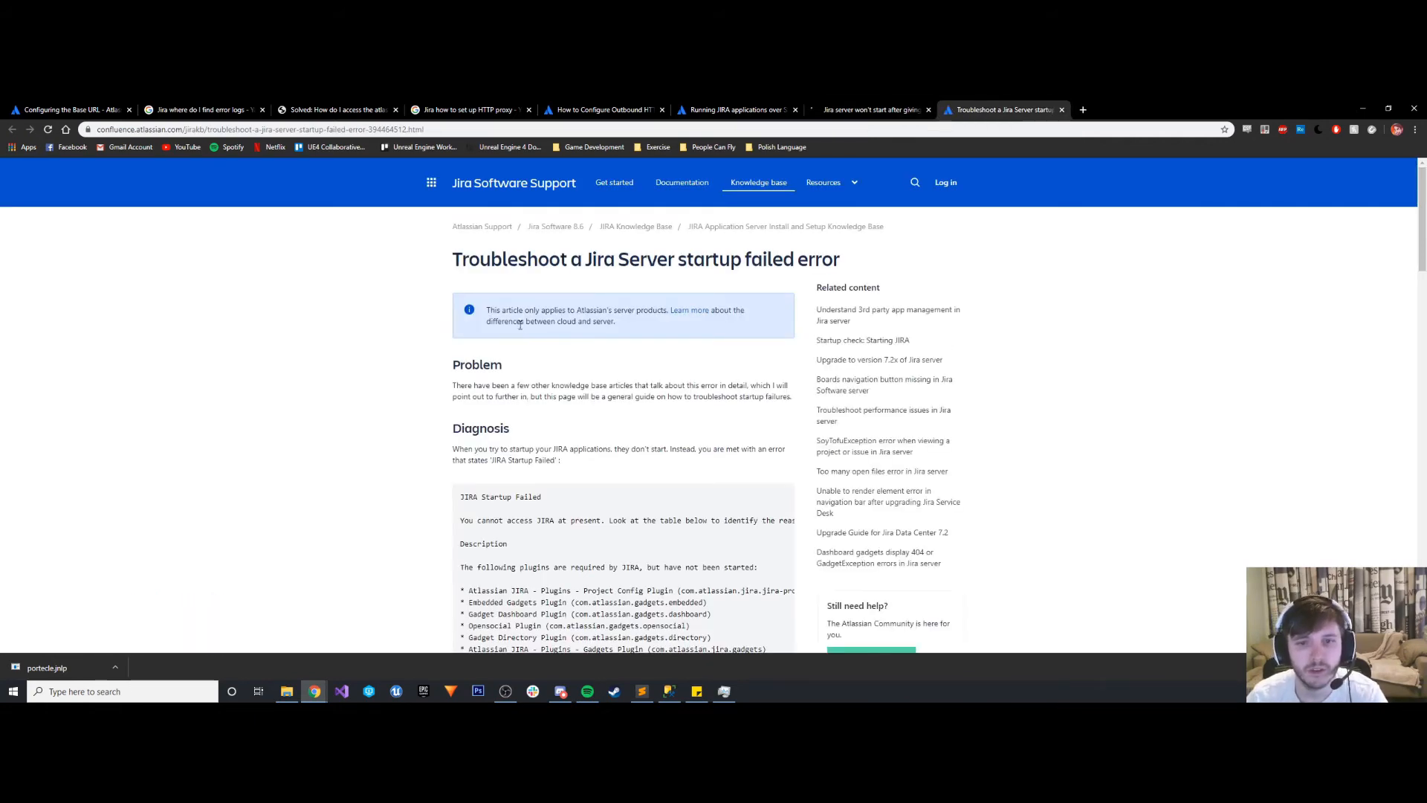
pyautogui.scroll(-3, 546, 357)
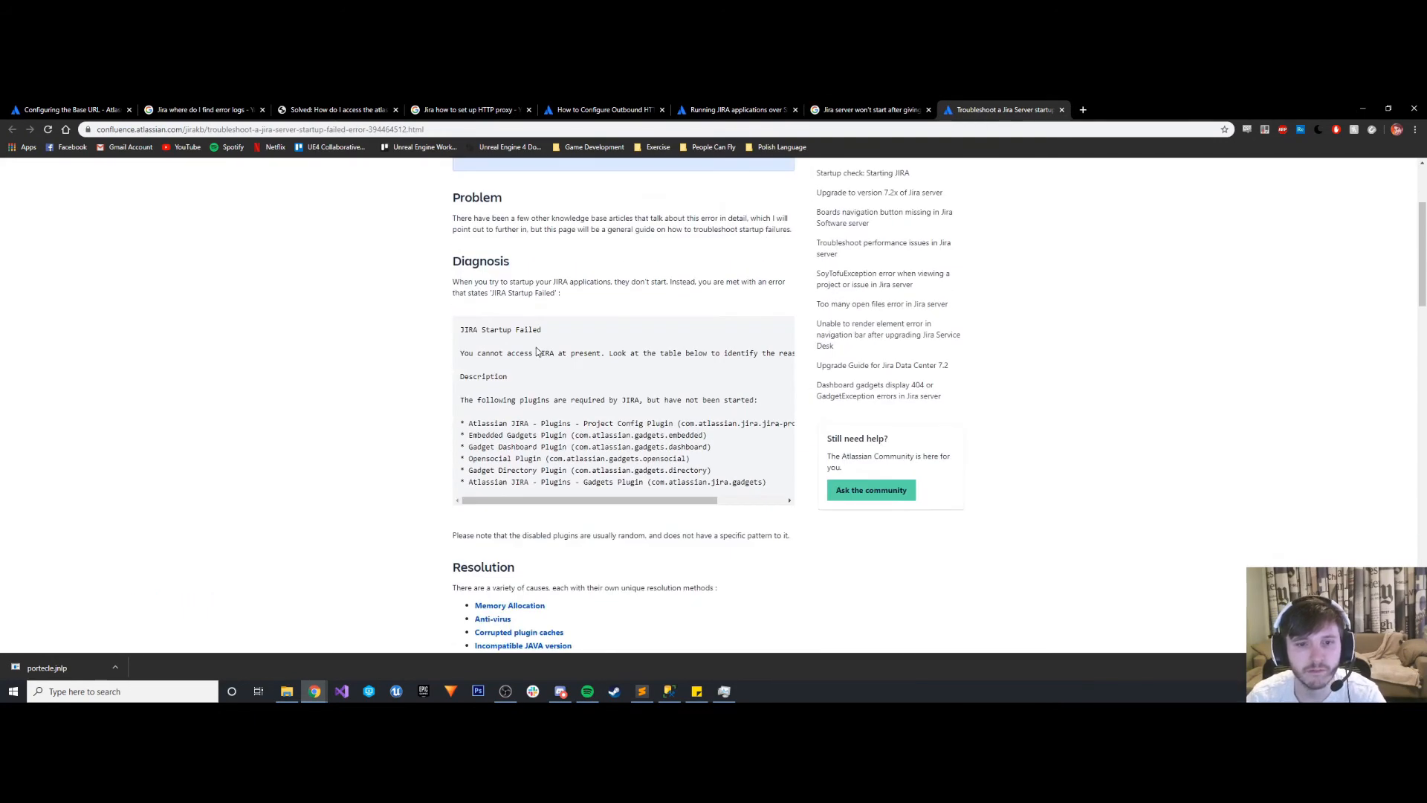
pyautogui.scroll(-3, 537, 349)
pyautogui.scroll(-5, 535, 342)
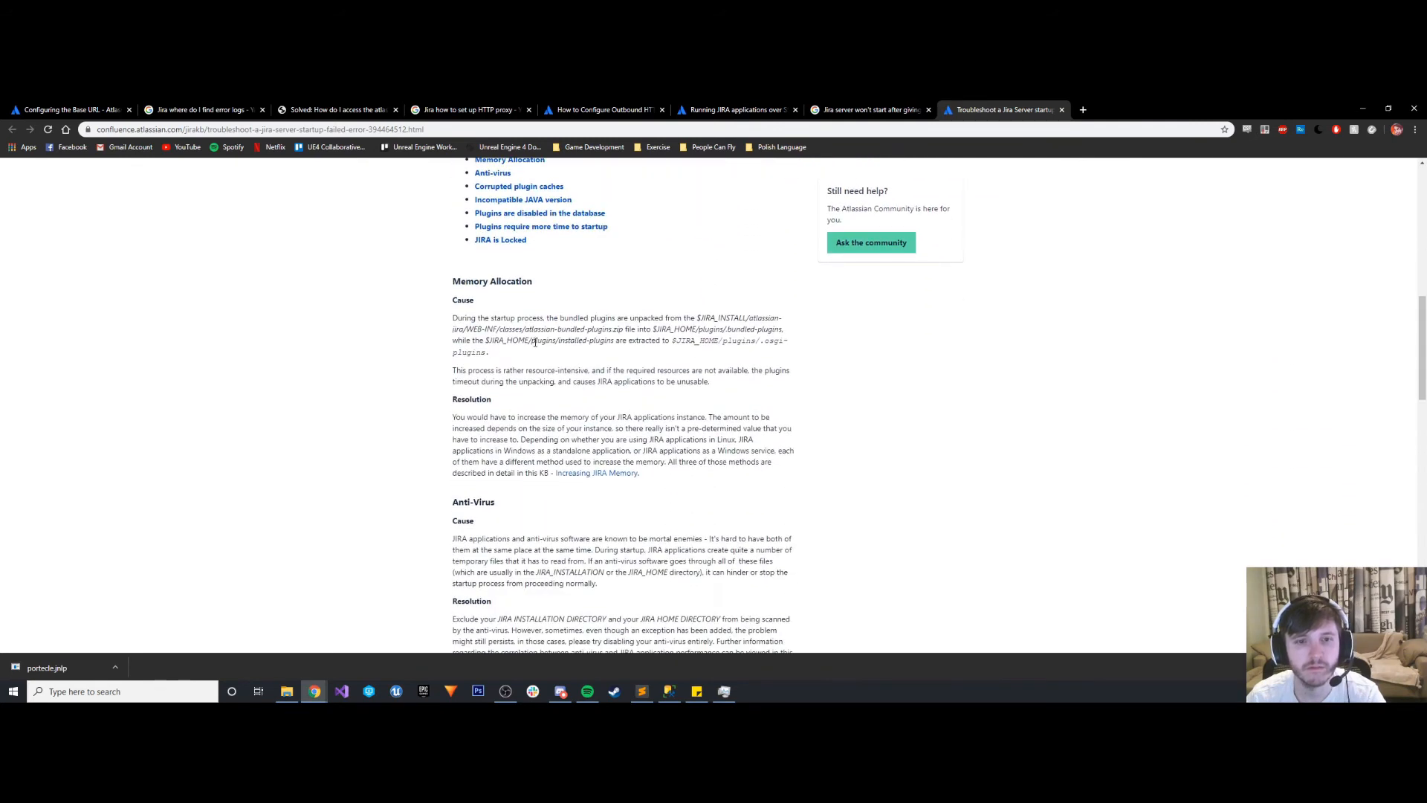
pyautogui.scroll(3, 504, 361)
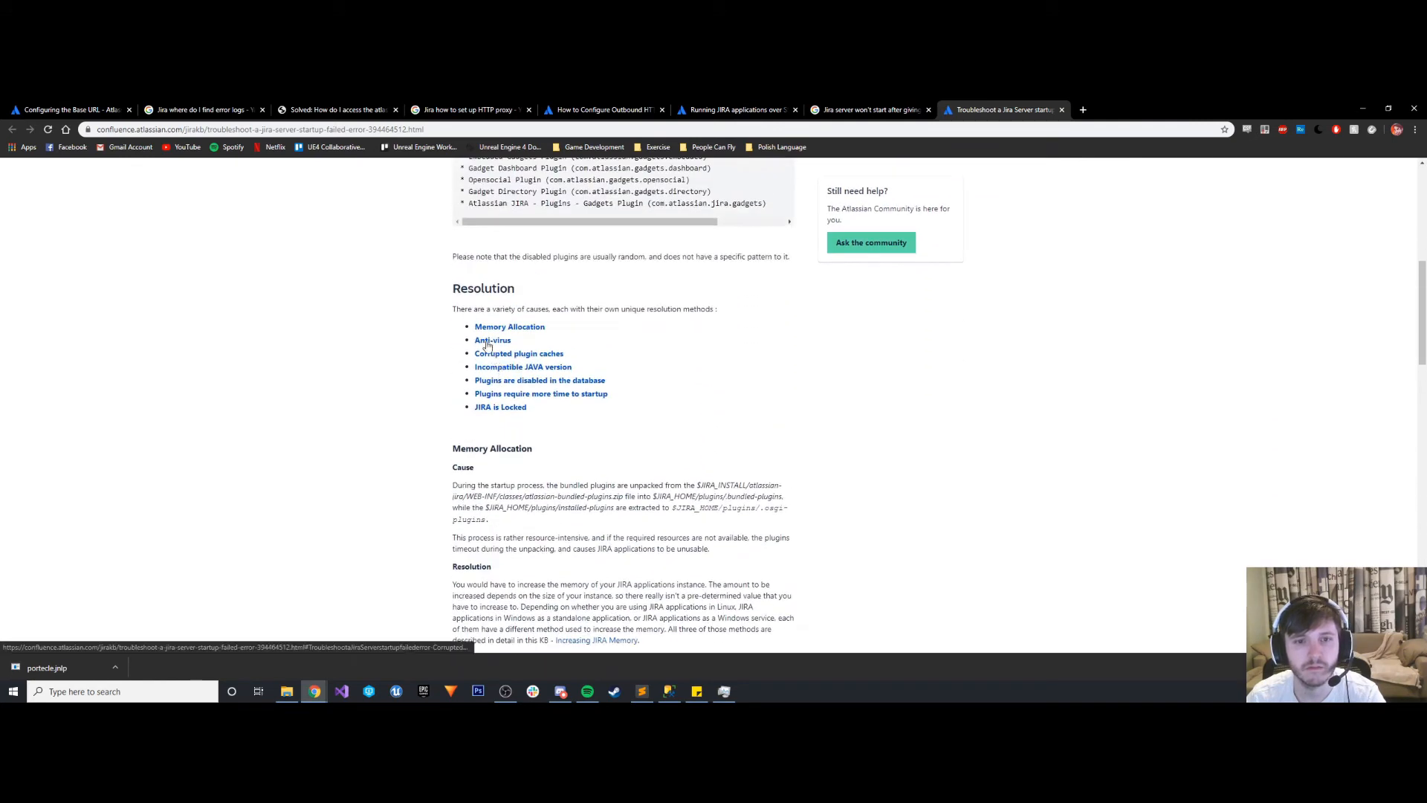
pyautogui.scroll(-2, 476, 342)
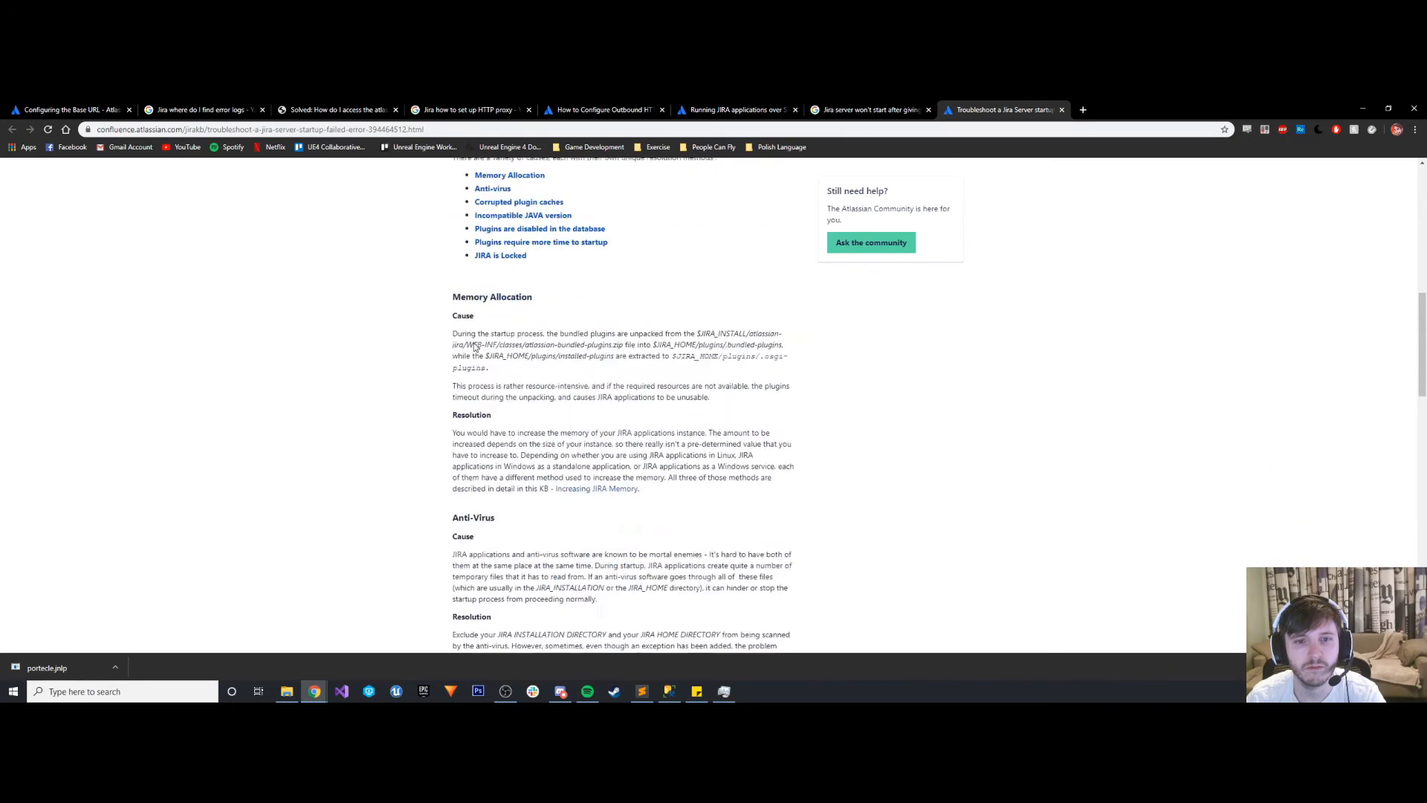
pyautogui.scroll(-4, 475, 346)
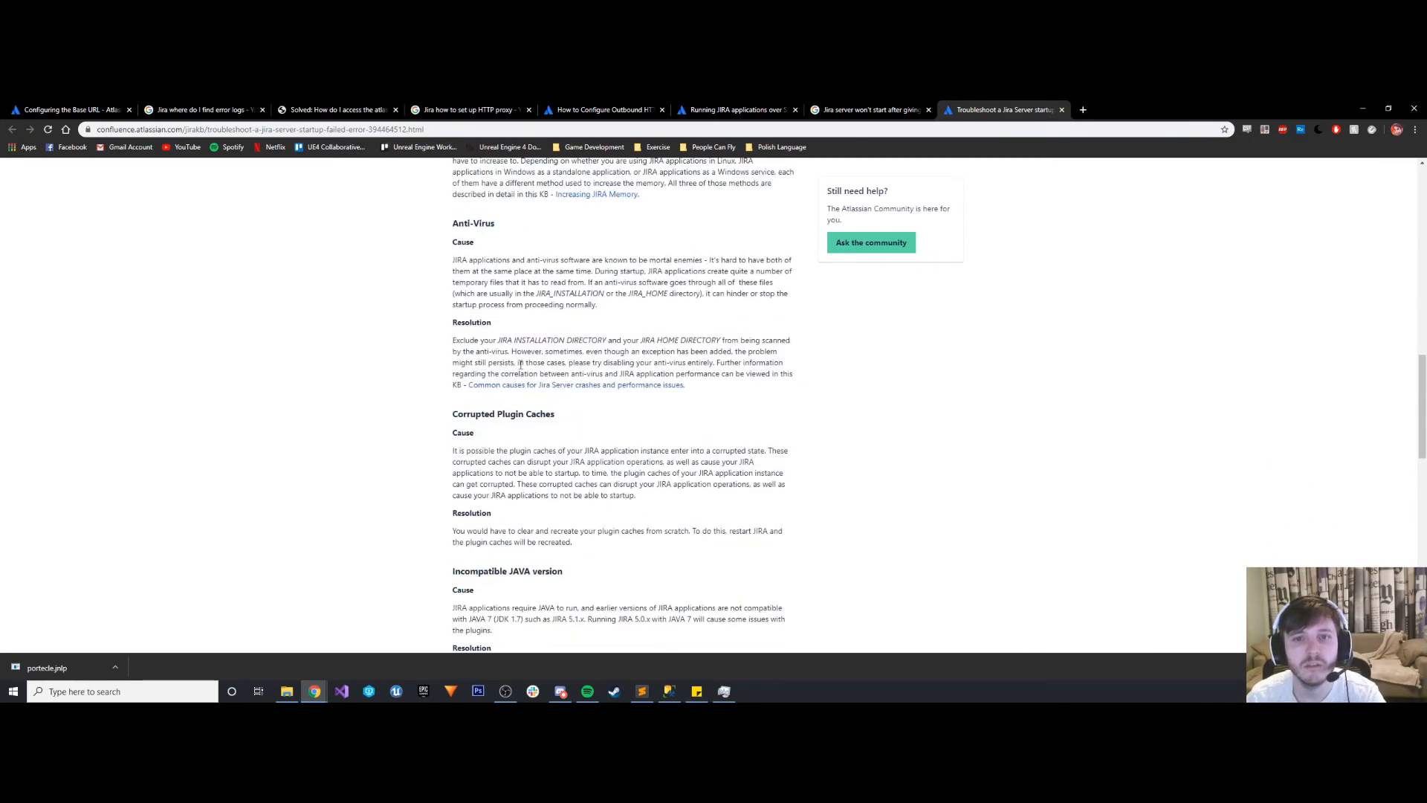
pyautogui.scroll(-5, 520, 364)
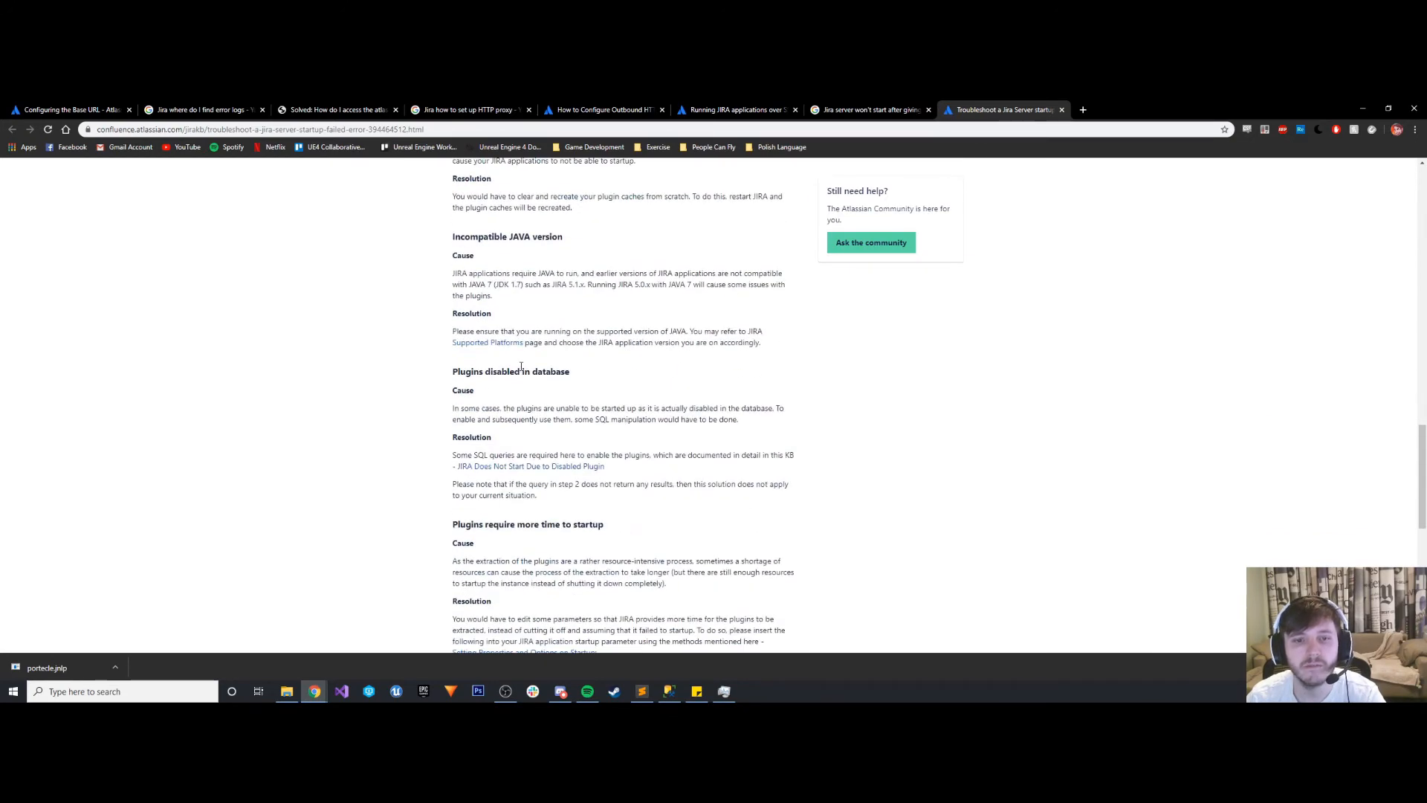
pyautogui.scroll(-4, 521, 366)
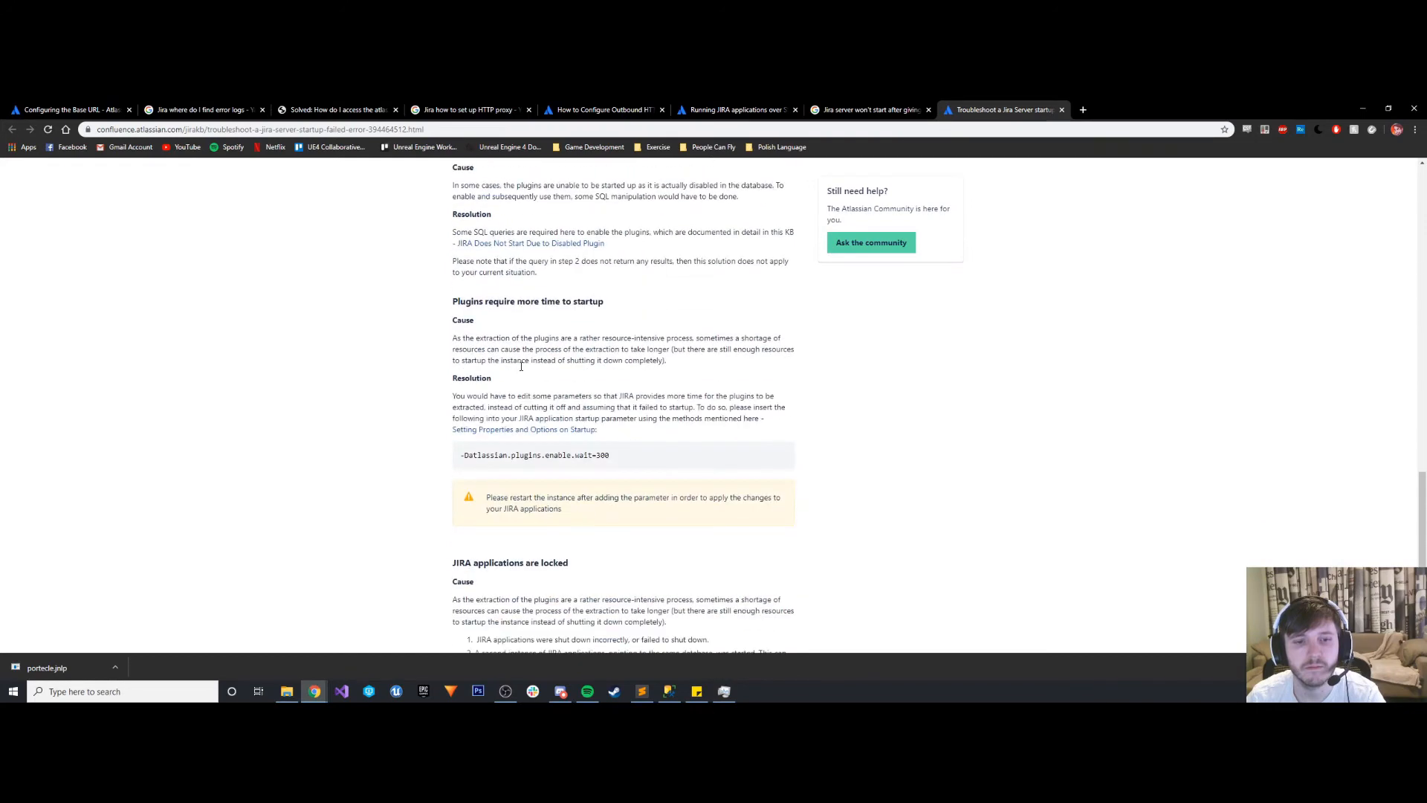
pyautogui.scroll(-3, 521, 369)
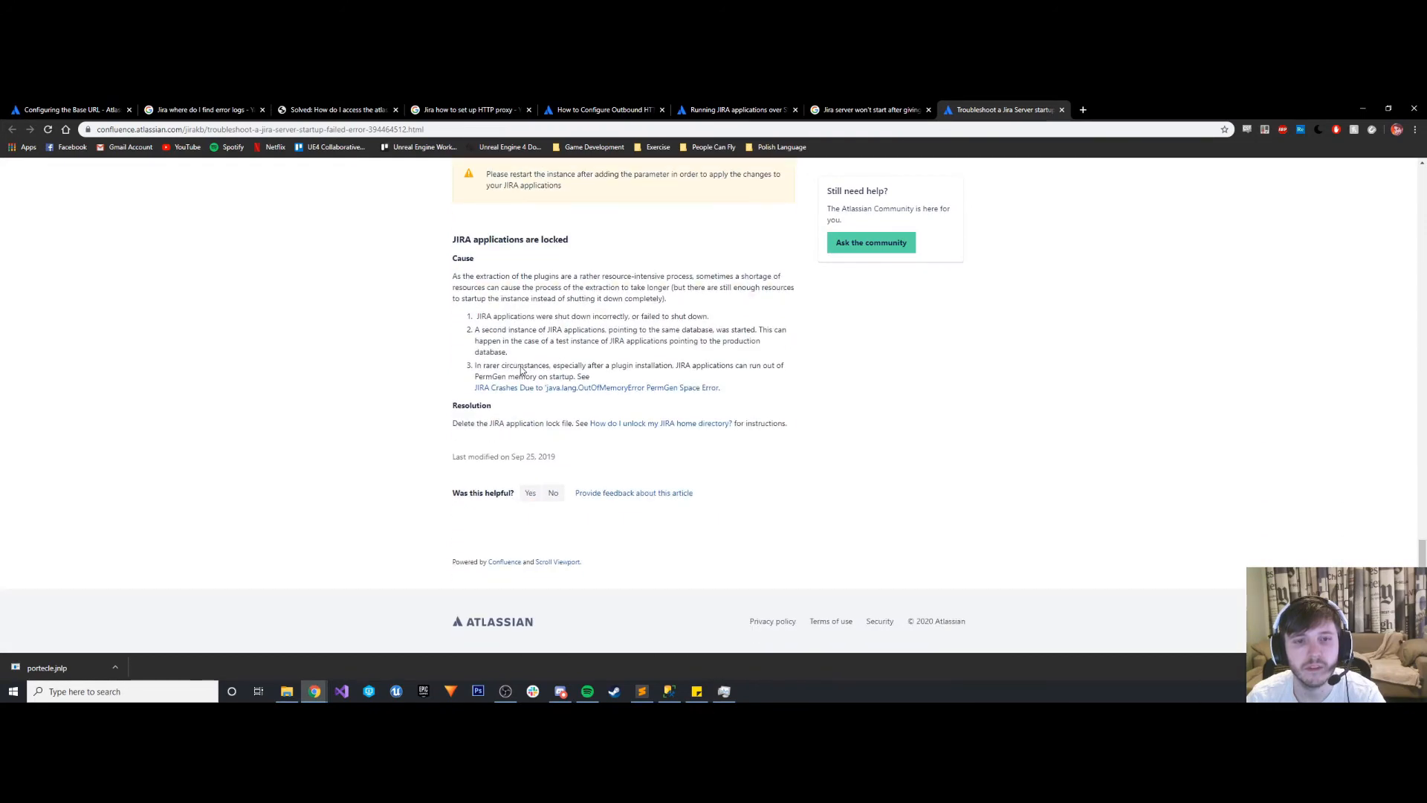
pyautogui.click(1061, 110)
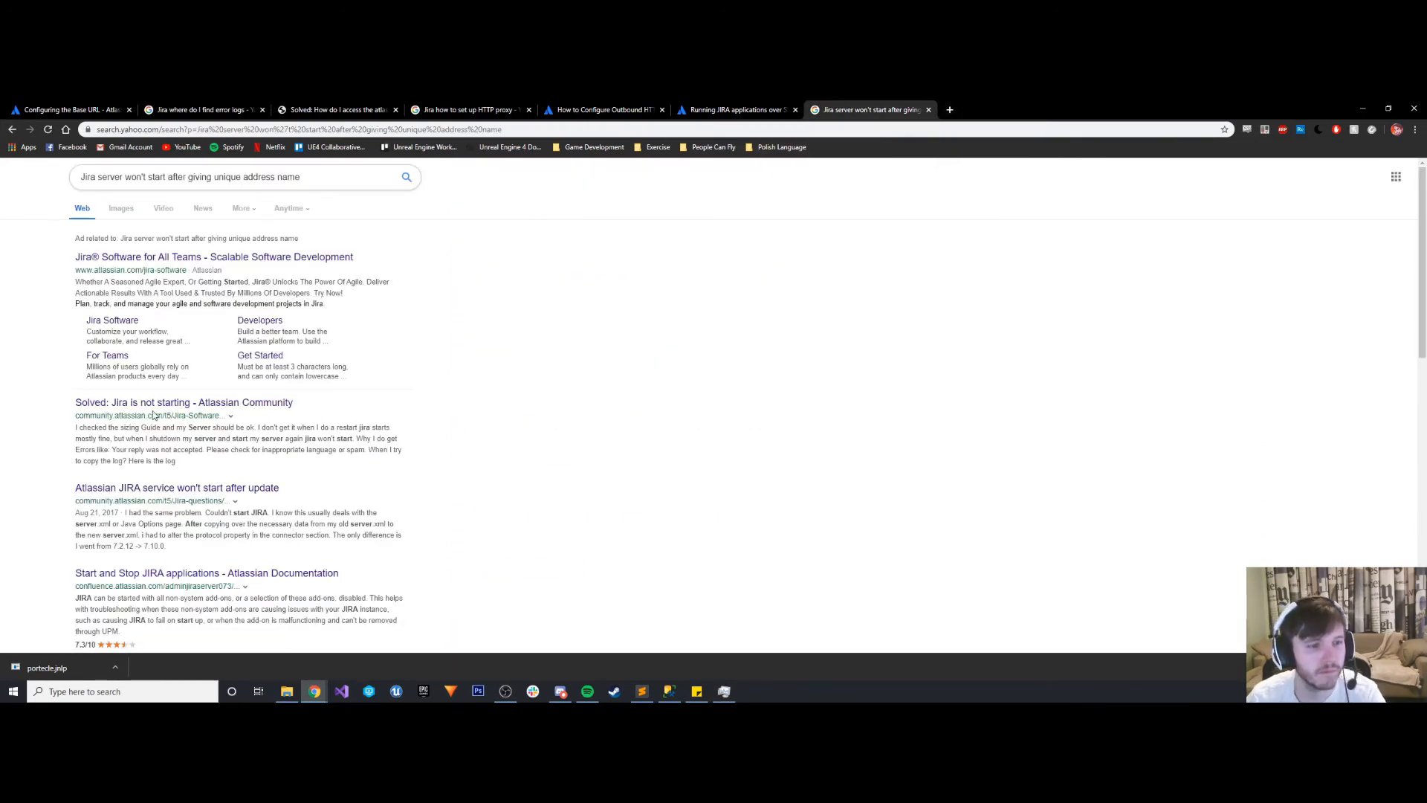
# - Open the "Atlassian JIRA service won't start after update" community thread and read its question and replies for advice on server.xml and SSL
pyautogui.scroll(-1, 153, 492)
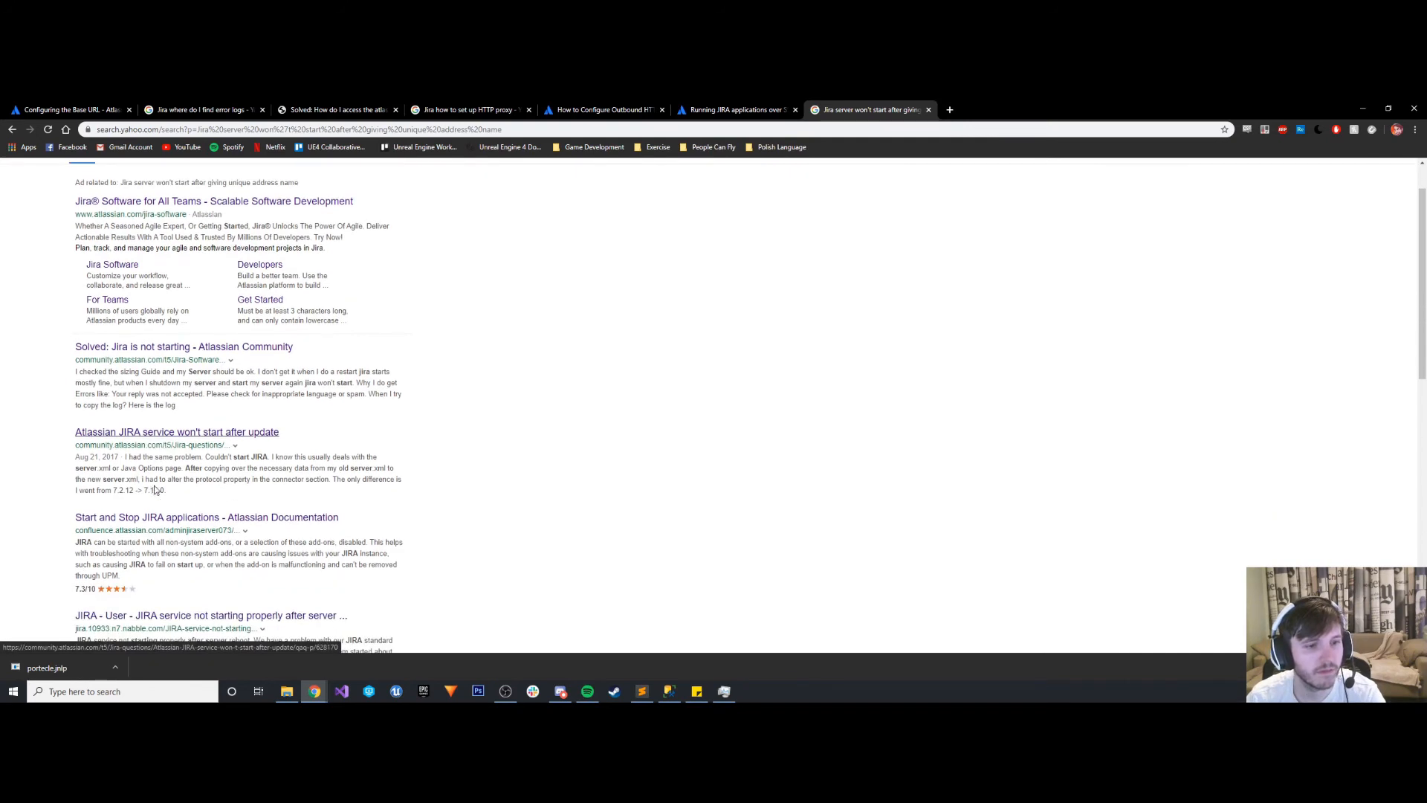
pyautogui.click(180, 434)
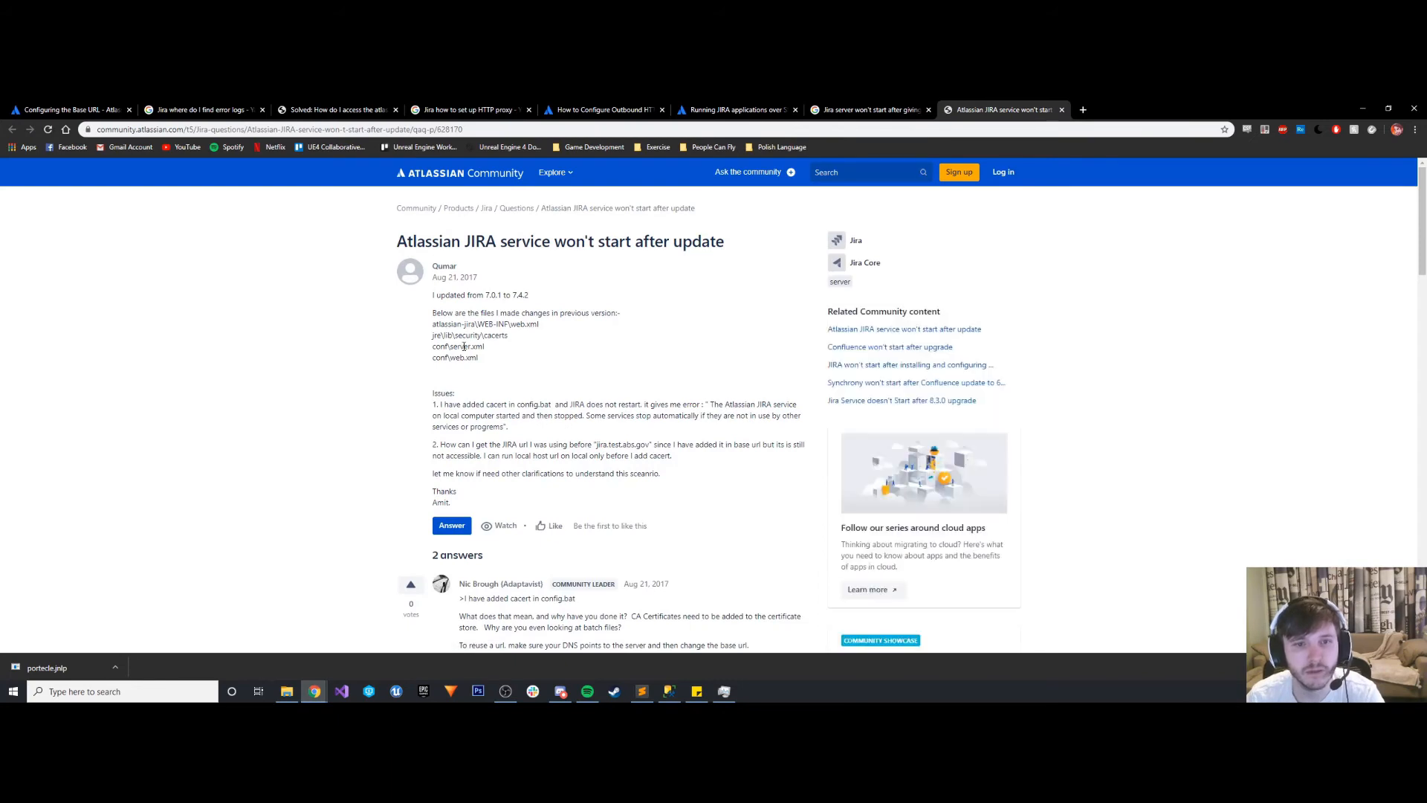
pyautogui.scroll(-3, 489, 444)
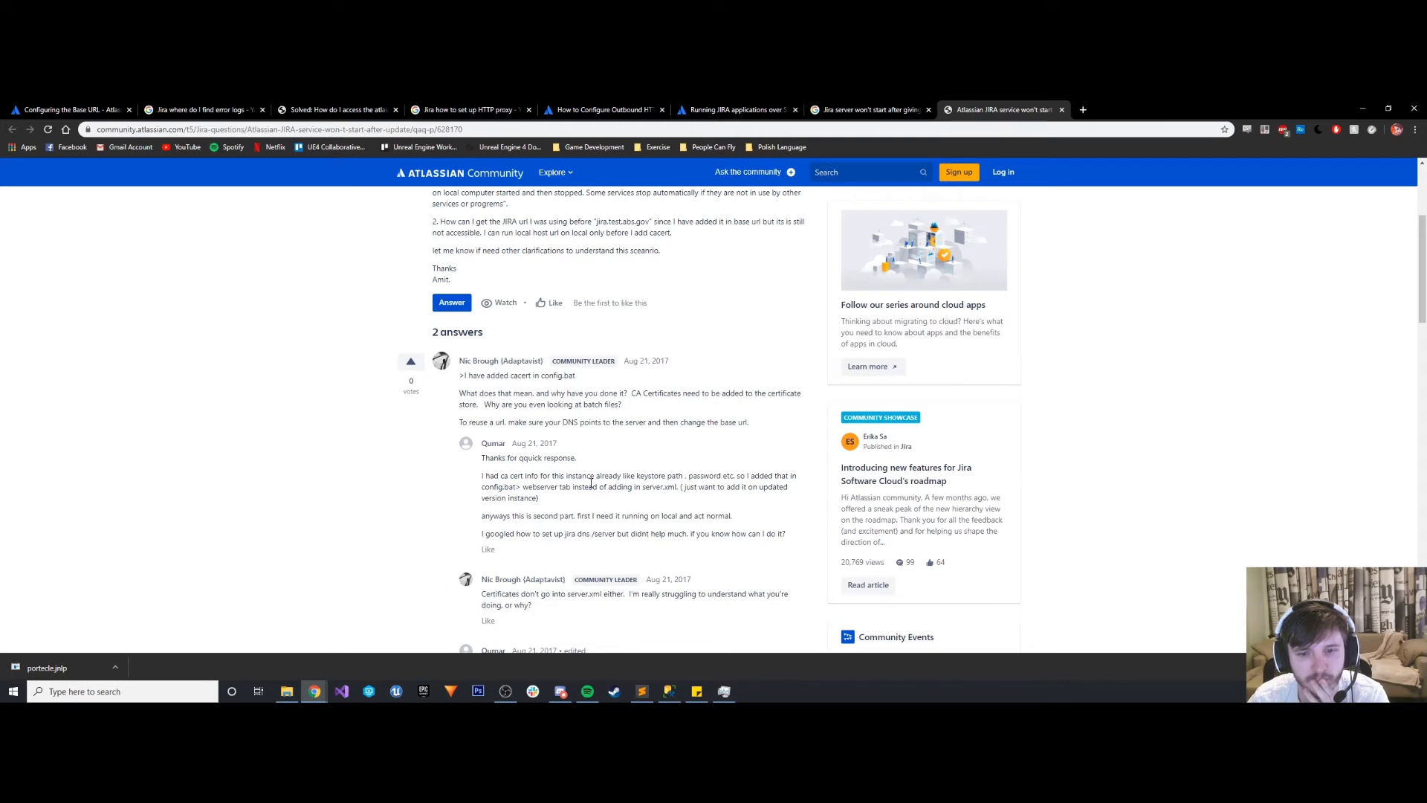
pyautogui.scroll(-2, 591, 484)
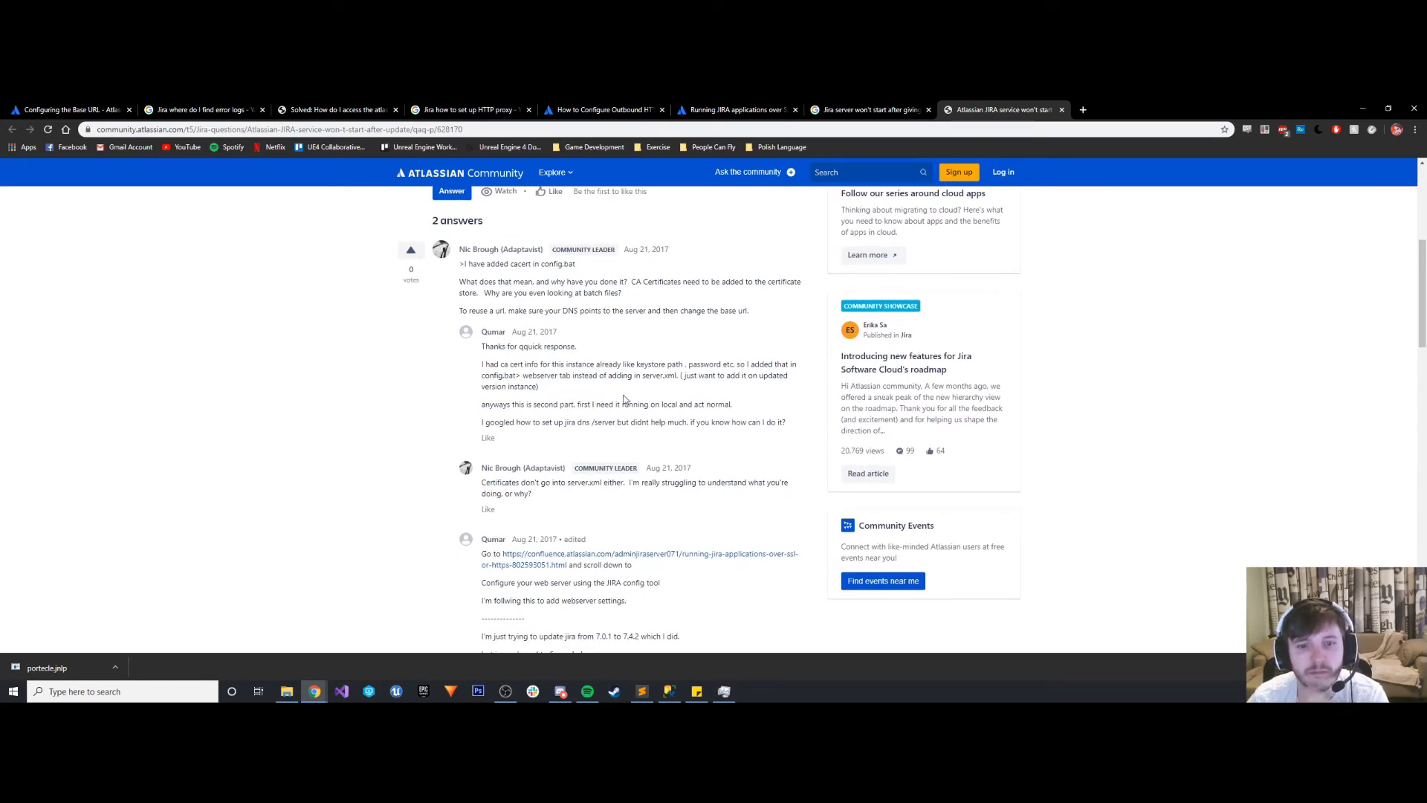
pyautogui.scroll(-1, 625, 400)
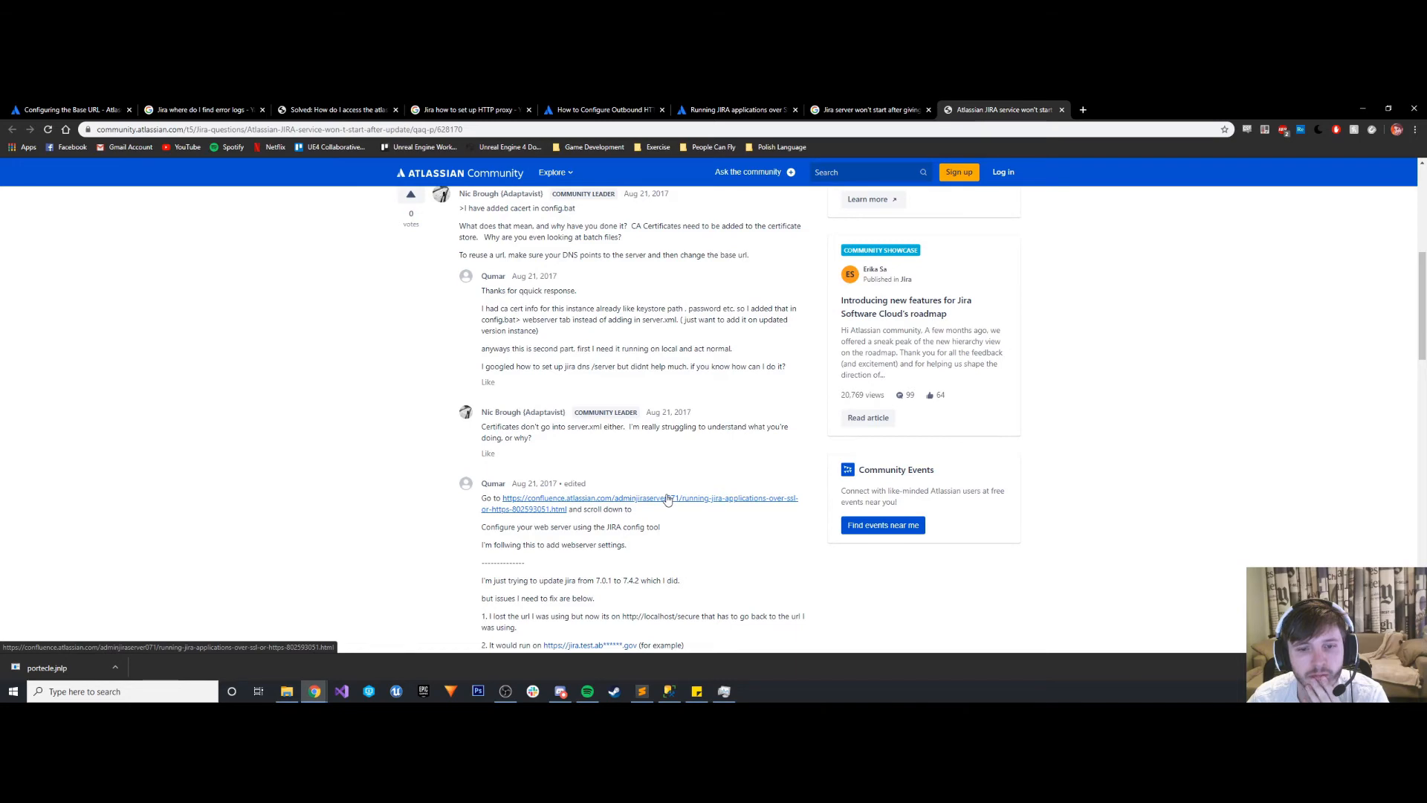
pyautogui.scroll(-1, 667, 500)
pyautogui.scroll(-2, 667, 499)
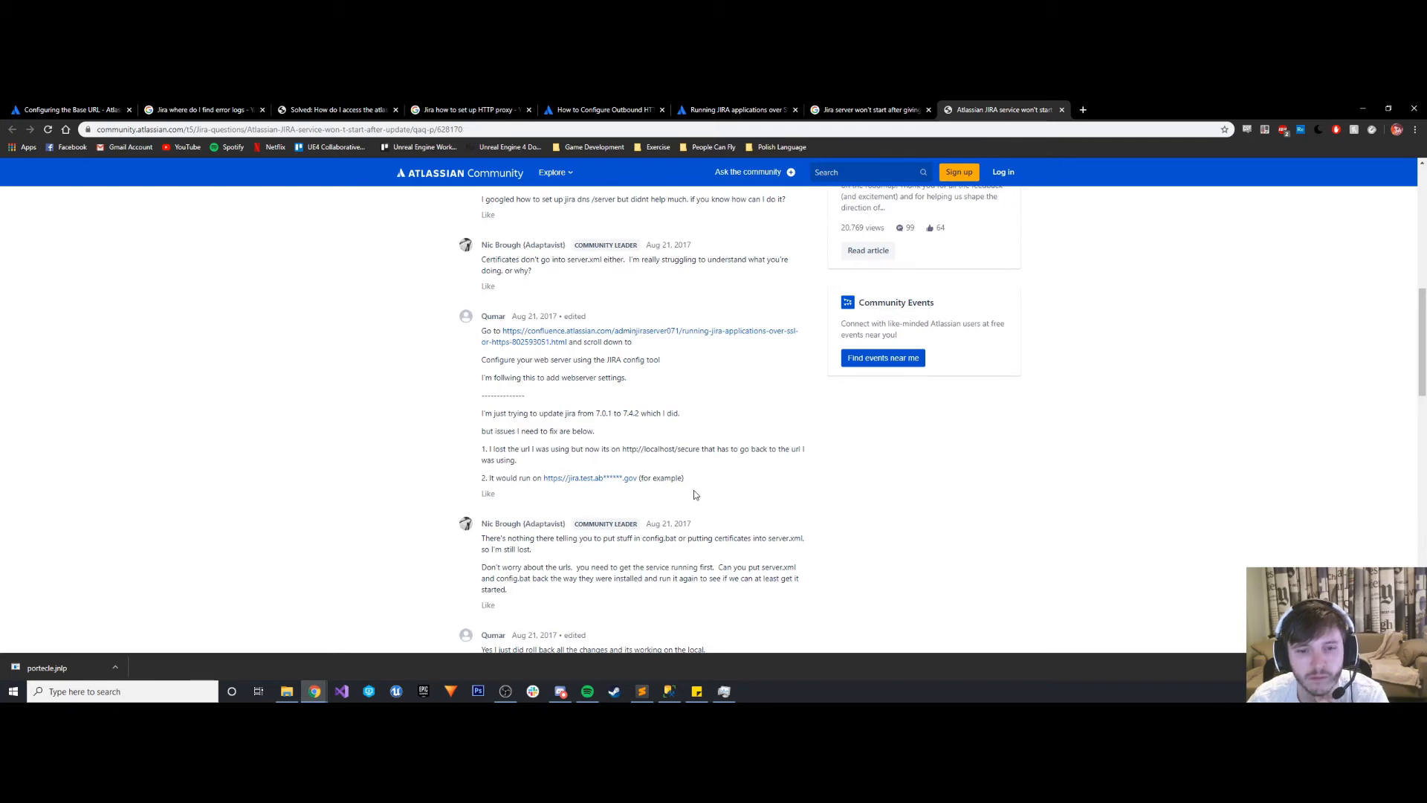
pyautogui.scroll(-1, 695, 494)
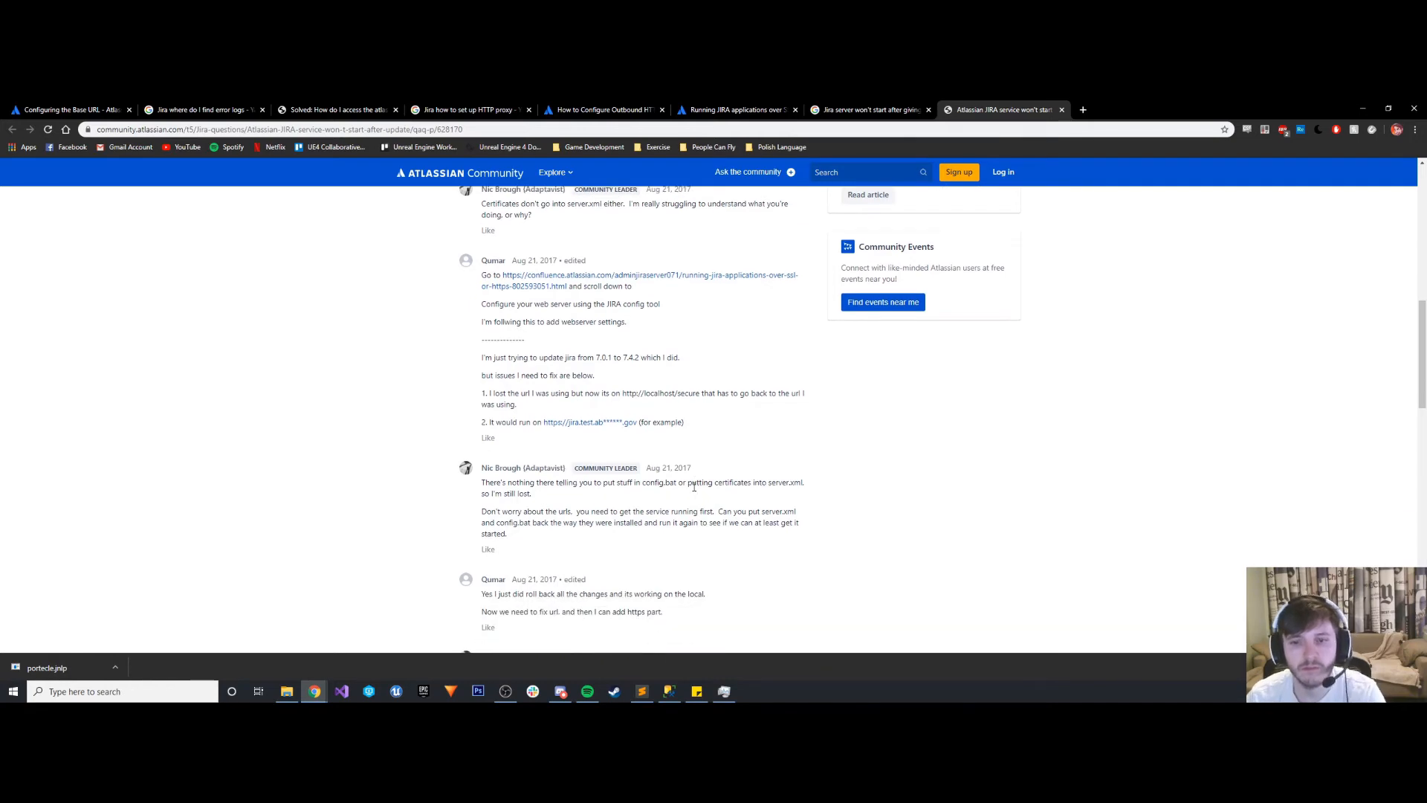
pyautogui.scroll(-1, 692, 483)
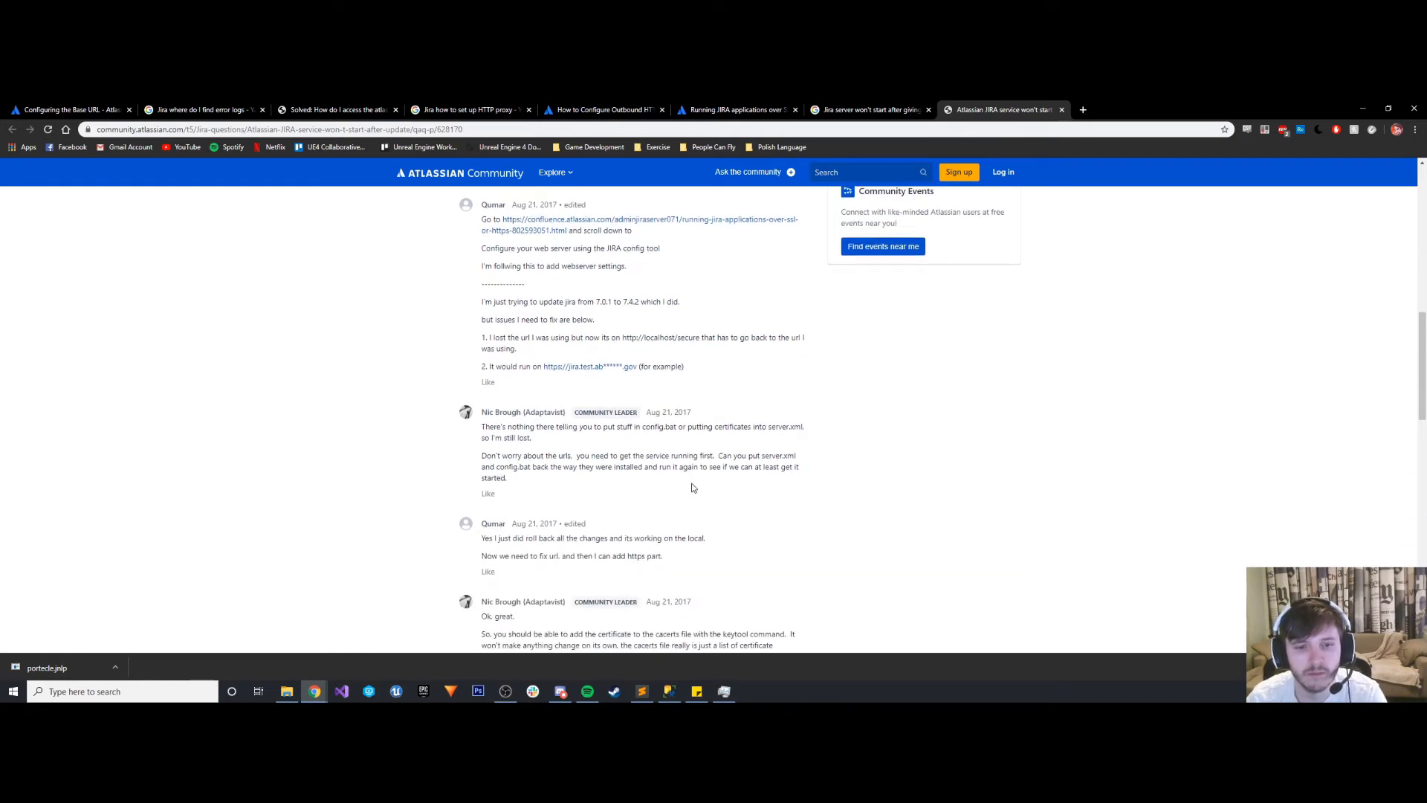
pyautogui.scroll(-1, 692, 486)
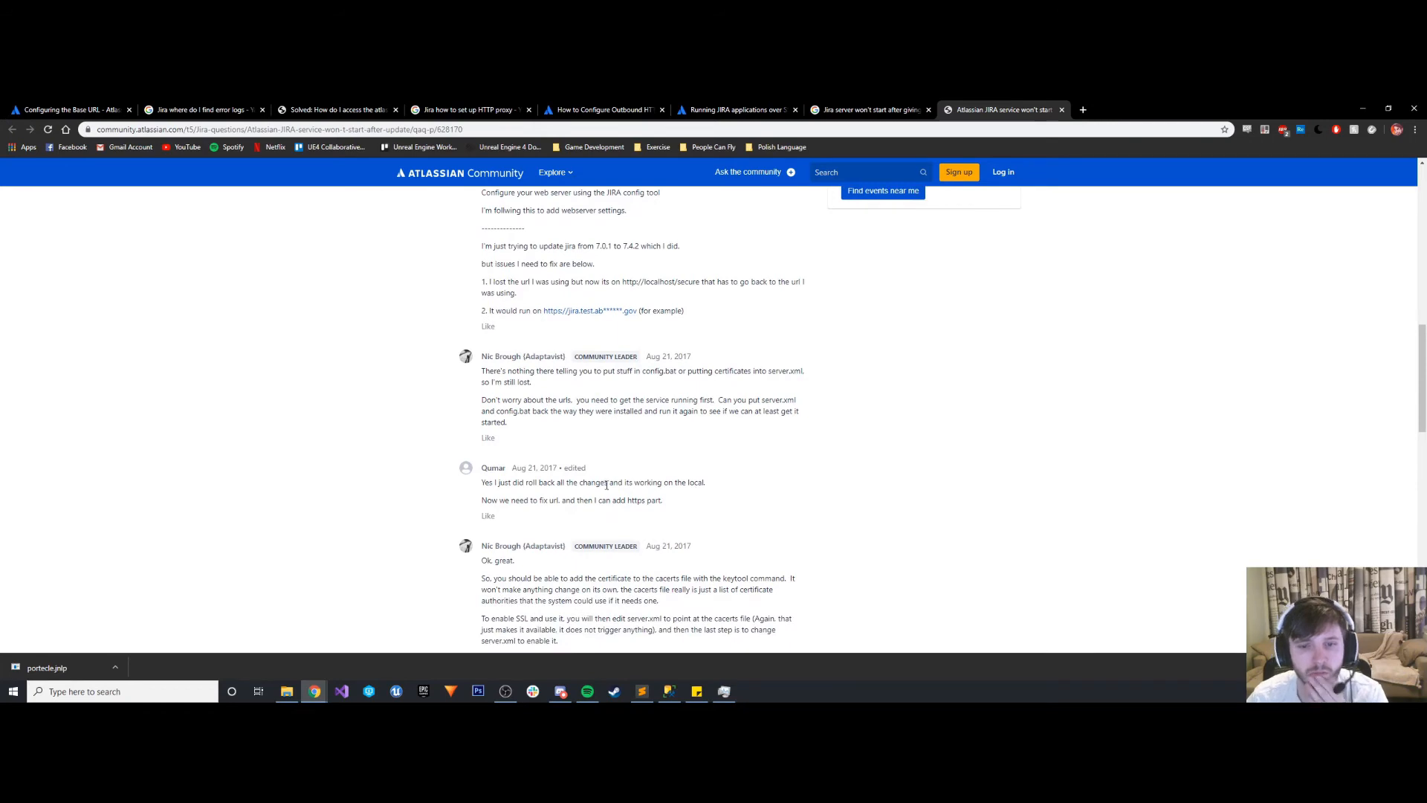
pyautogui.scroll(-4, 607, 480)
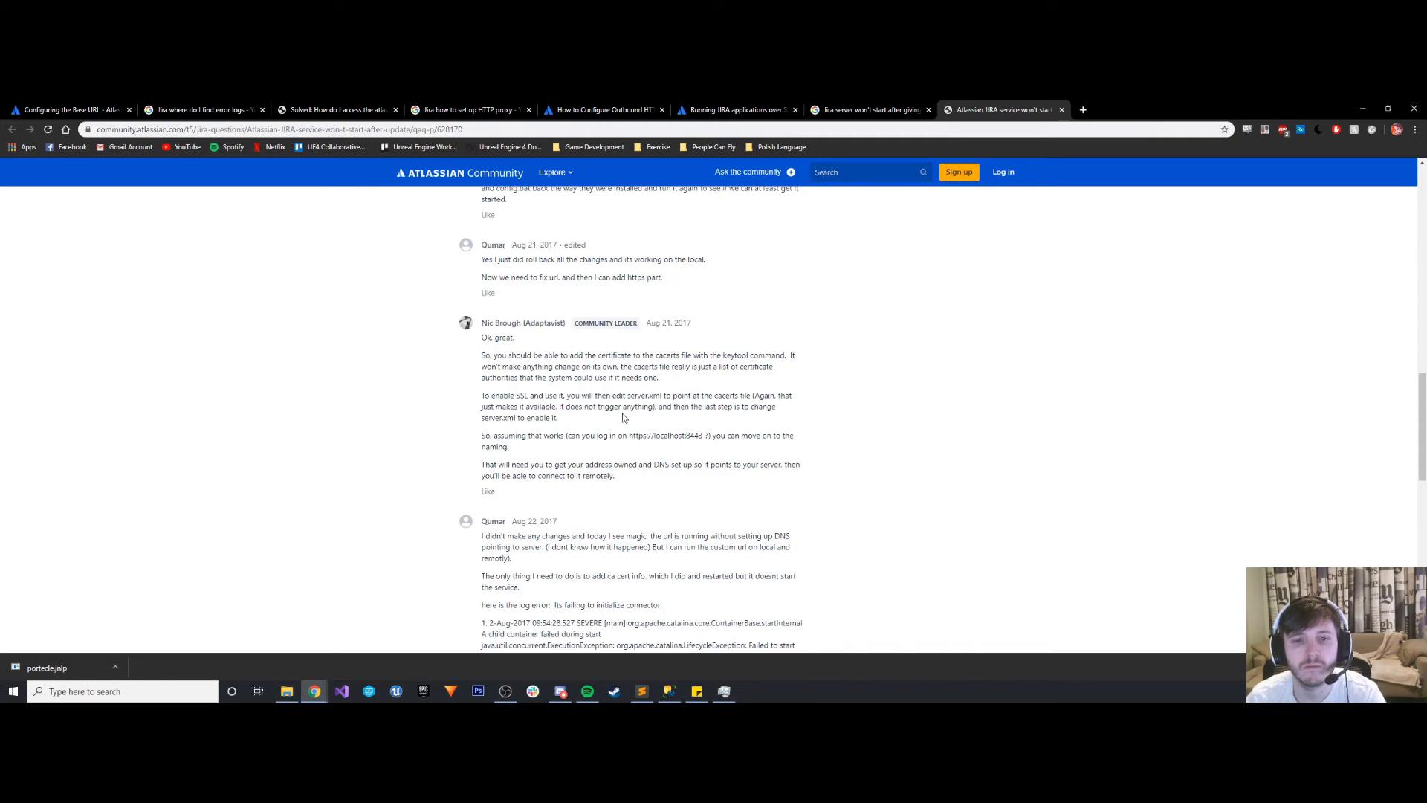
pyautogui.scroll(-3, 623, 418)
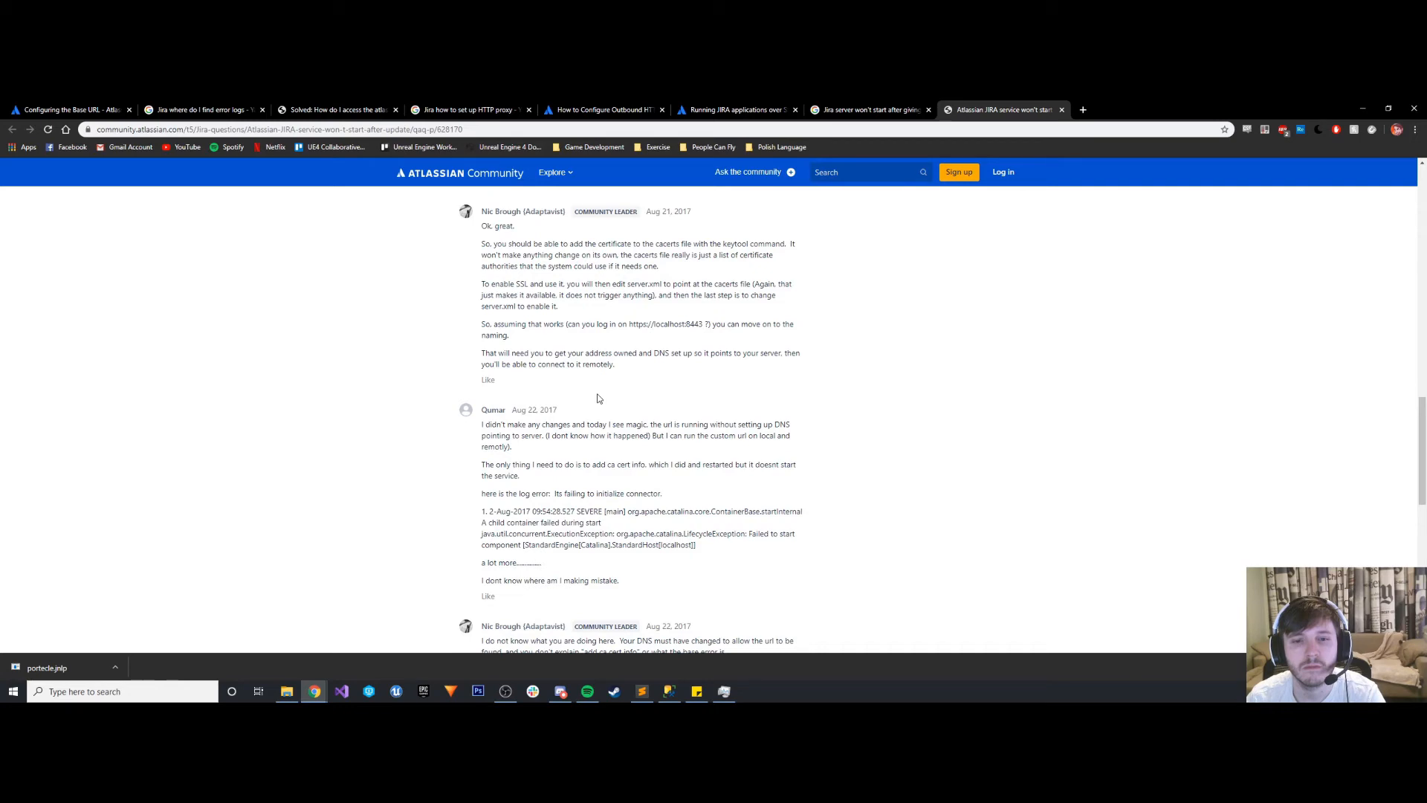
pyautogui.scroll(-1, 600, 399)
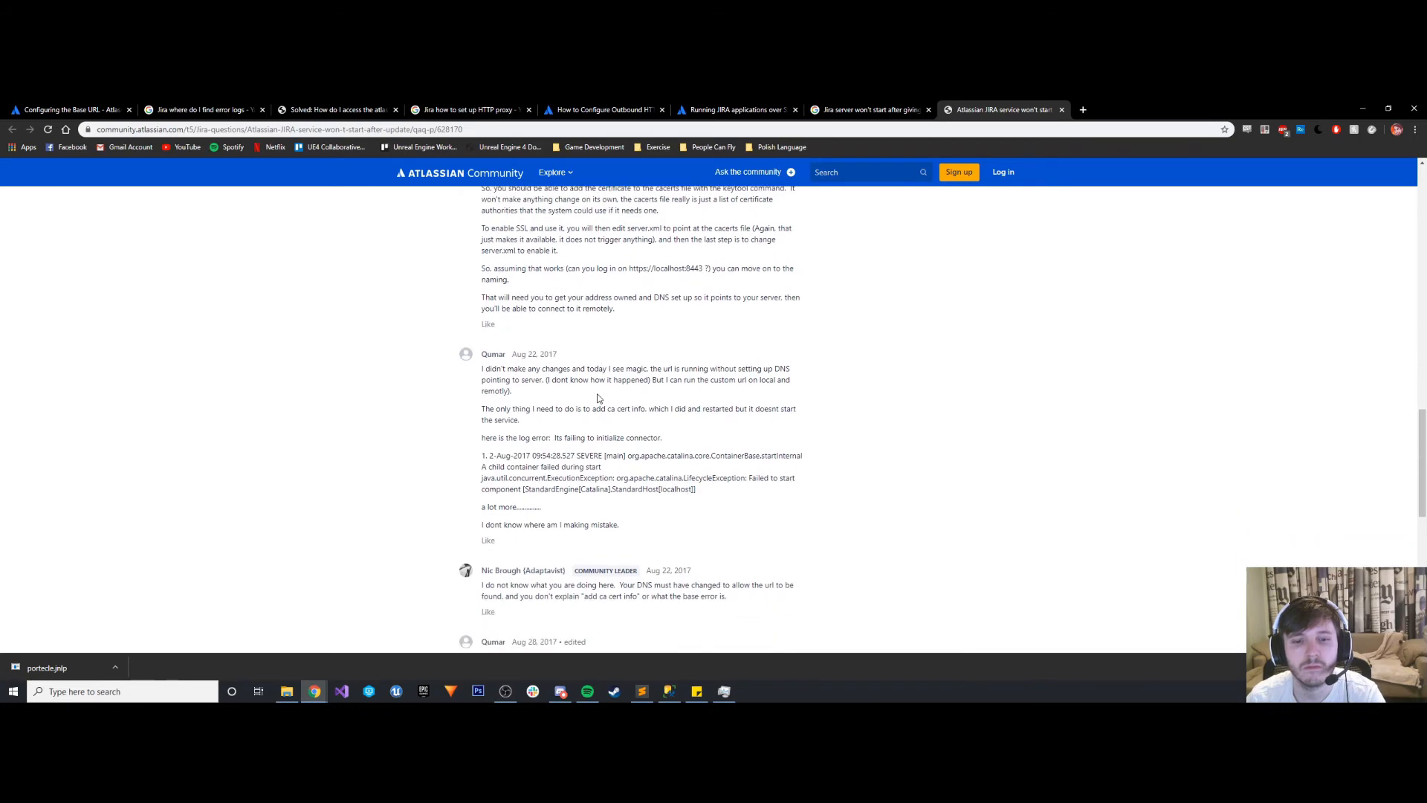
pyautogui.scroll(-1, 598, 399)
pyautogui.scroll(-1, 598, 399)
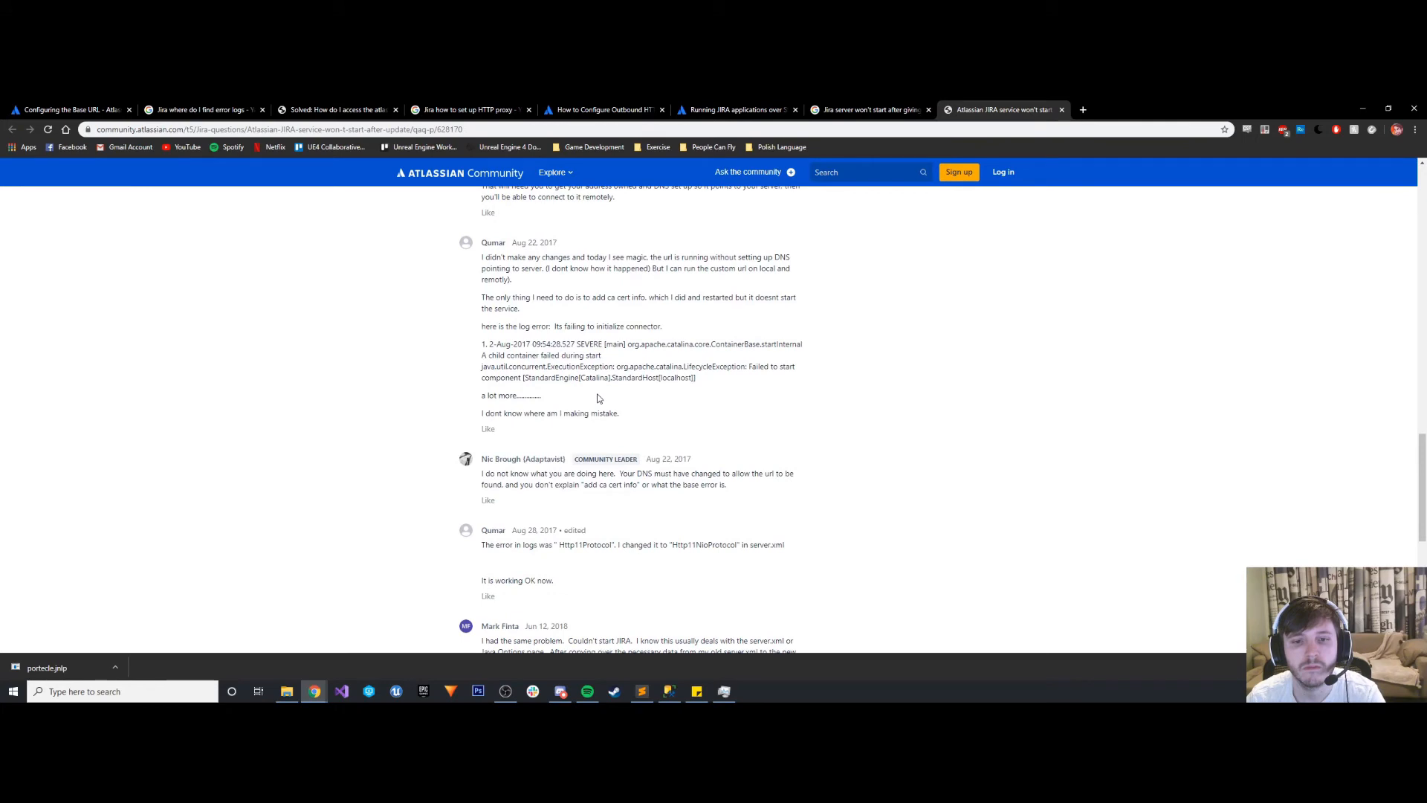
pyautogui.scroll(-1, 599, 399)
pyautogui.scroll(-2, 598, 399)
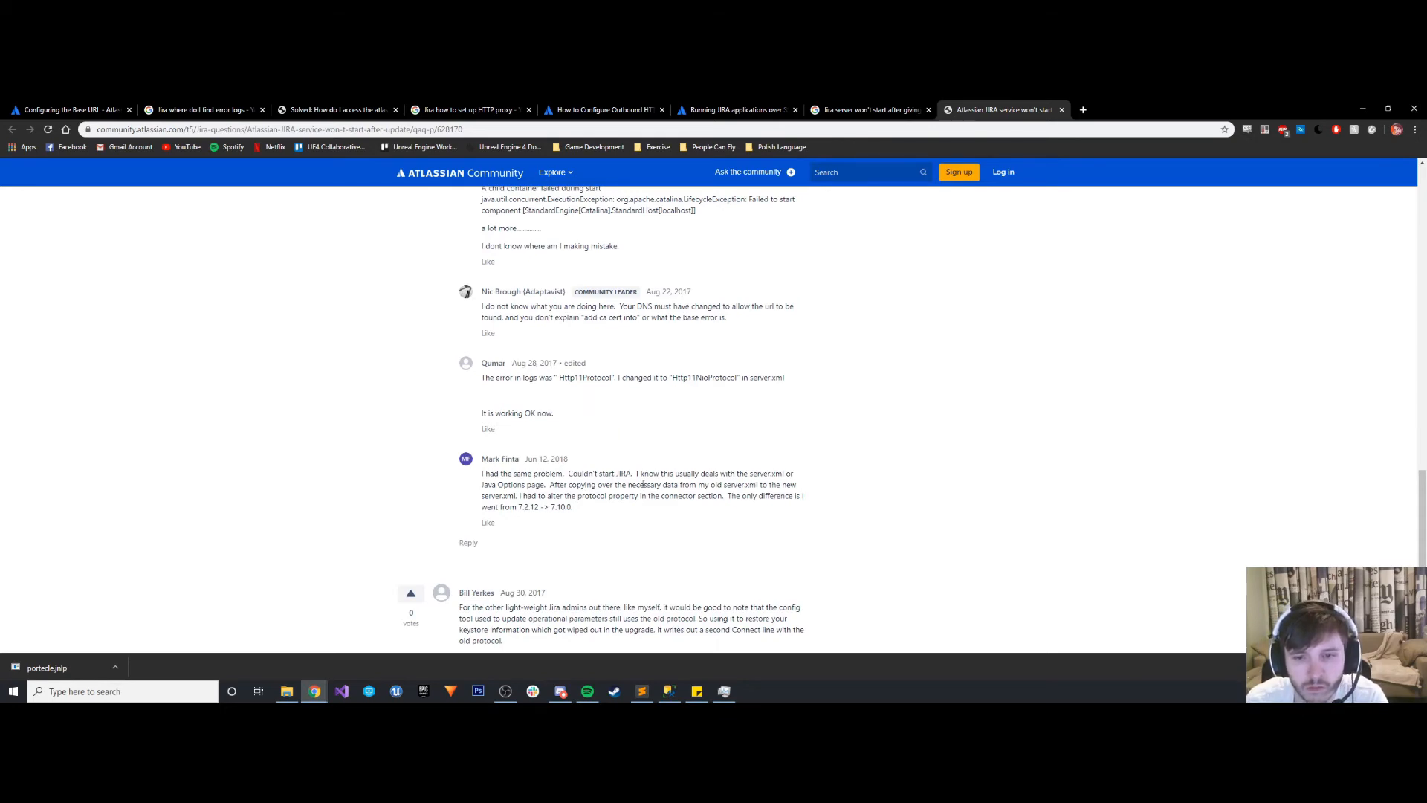
pyautogui.moveTo(682, 473); pyautogui.dragTo(763, 474)
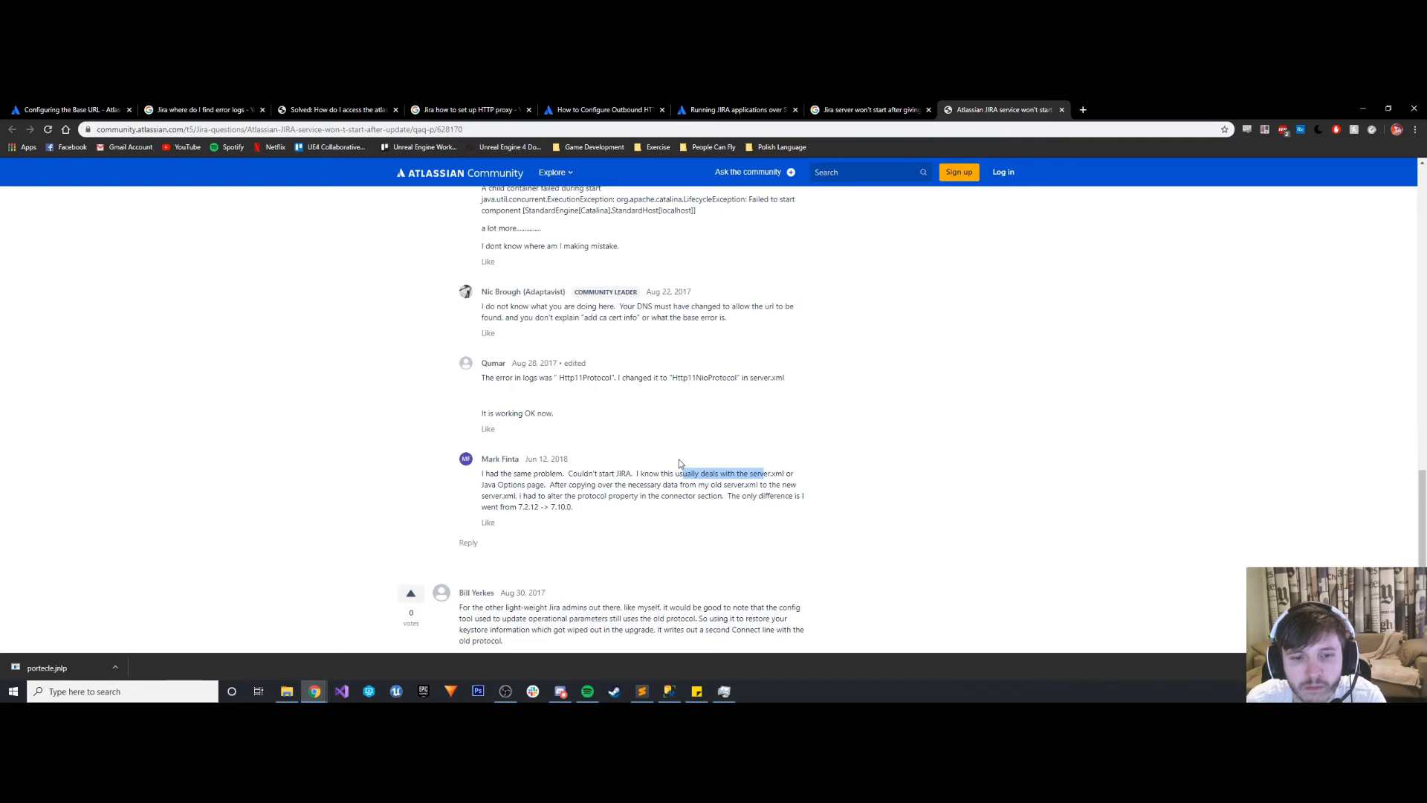
pyautogui.scroll(-2, 680, 460)
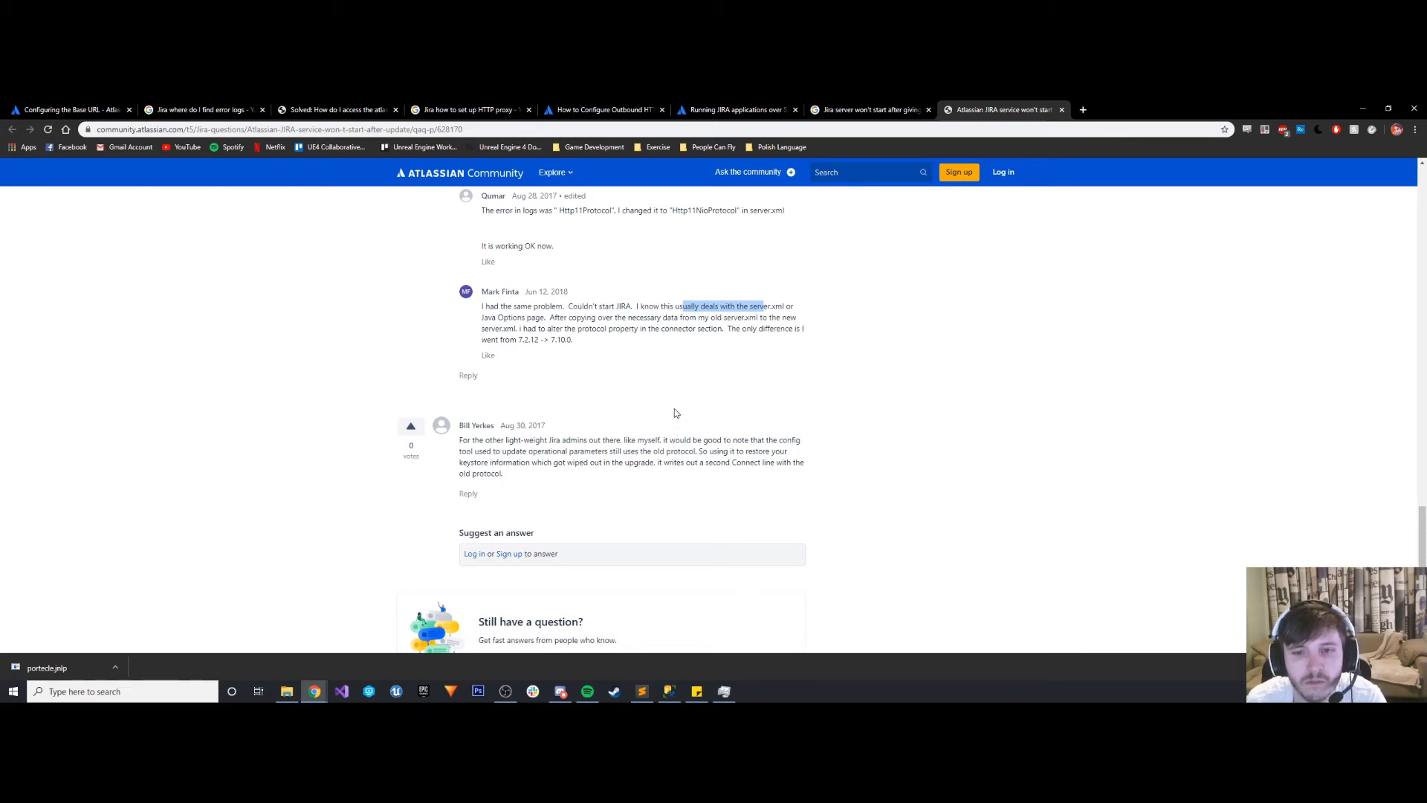
# - Finish reading the thread's replies, switch to server.xml in Sublime Text and place its window beside the thread
pyautogui.scroll(-2, 675, 412)
pyautogui.scroll(4, 674, 414)
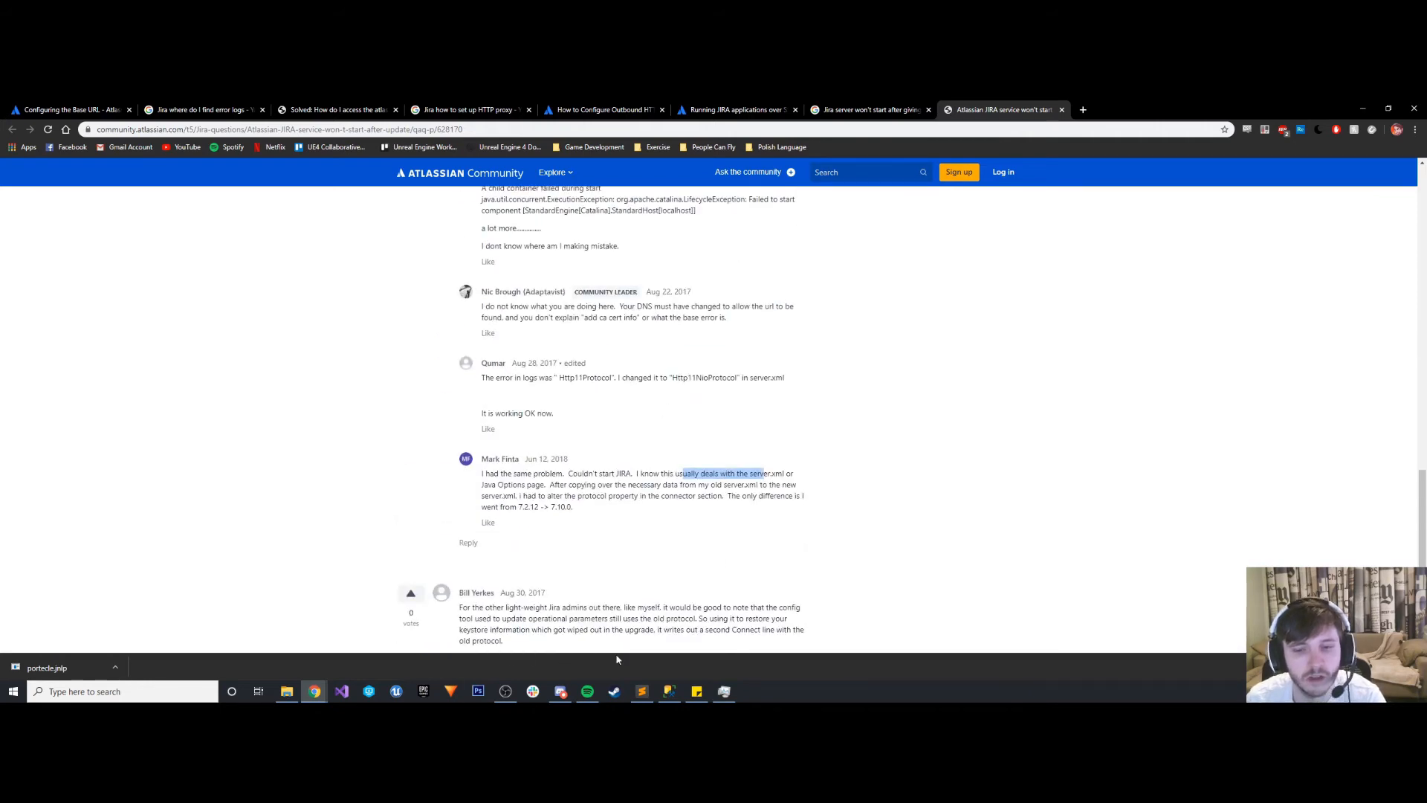
pyautogui.click(642, 692)
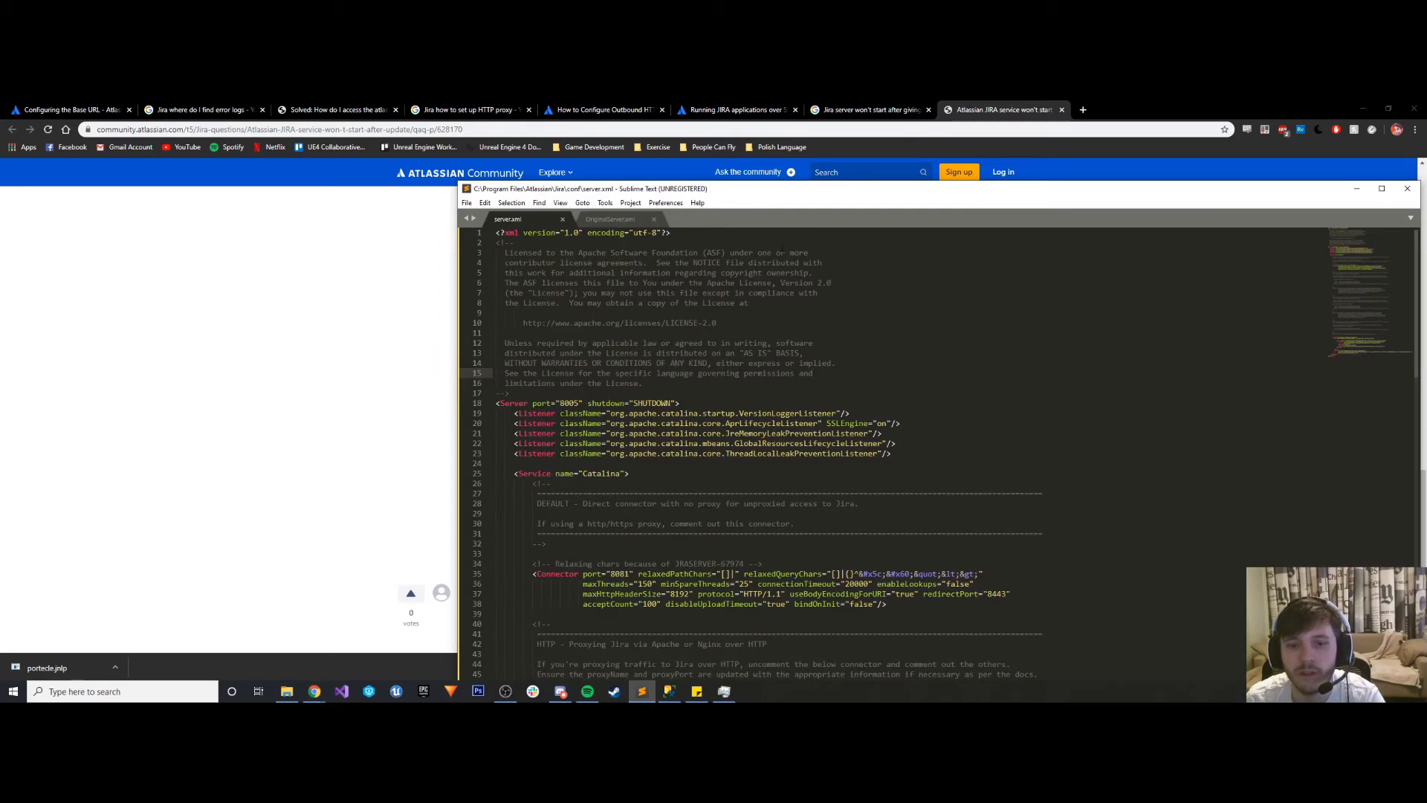
pyautogui.moveTo(803, 195); pyautogui.dragTo(1048, 142)
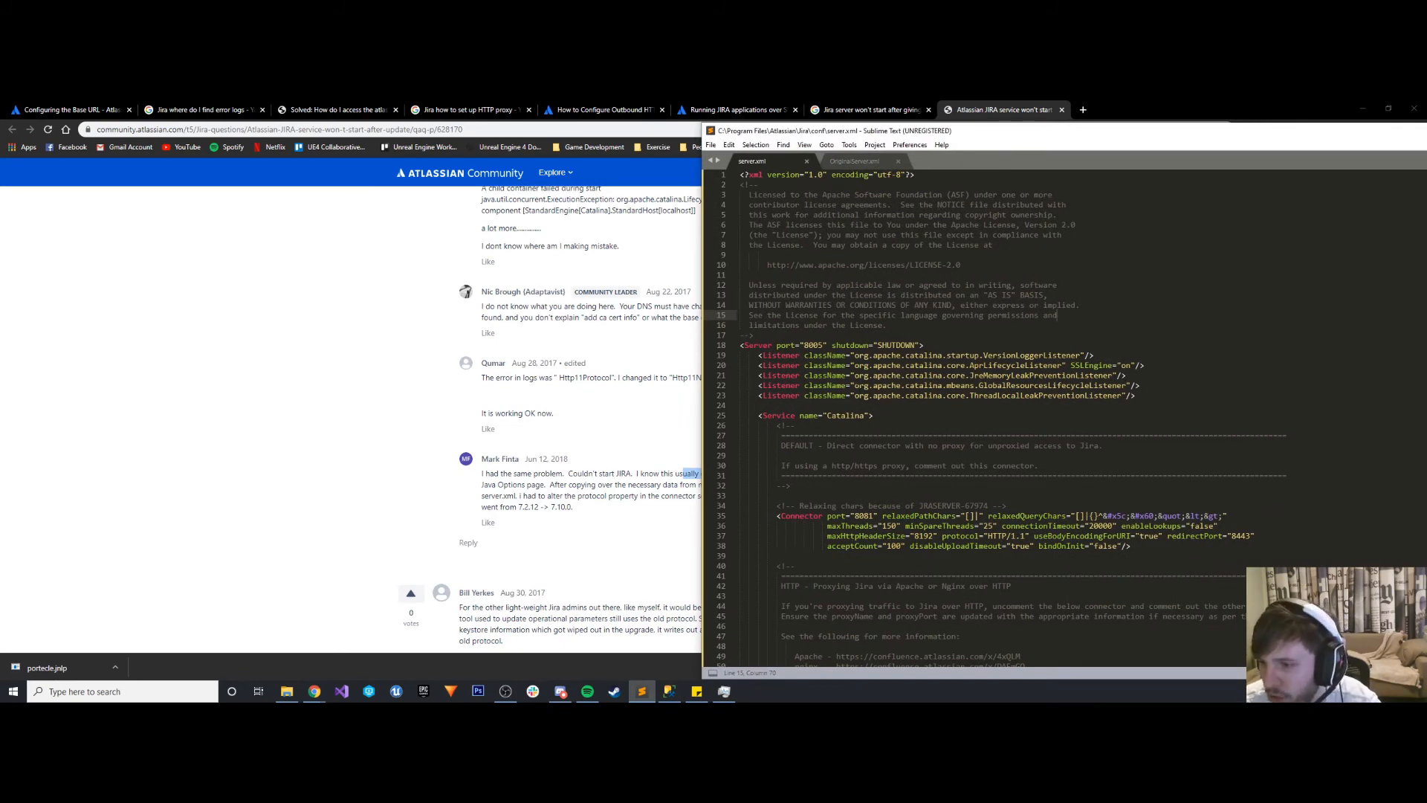
# - Uncomment the HTTP proxy connector in server.xml by removing the comment markers before and after it
pyautogui.scroll(-6, 995, 417)
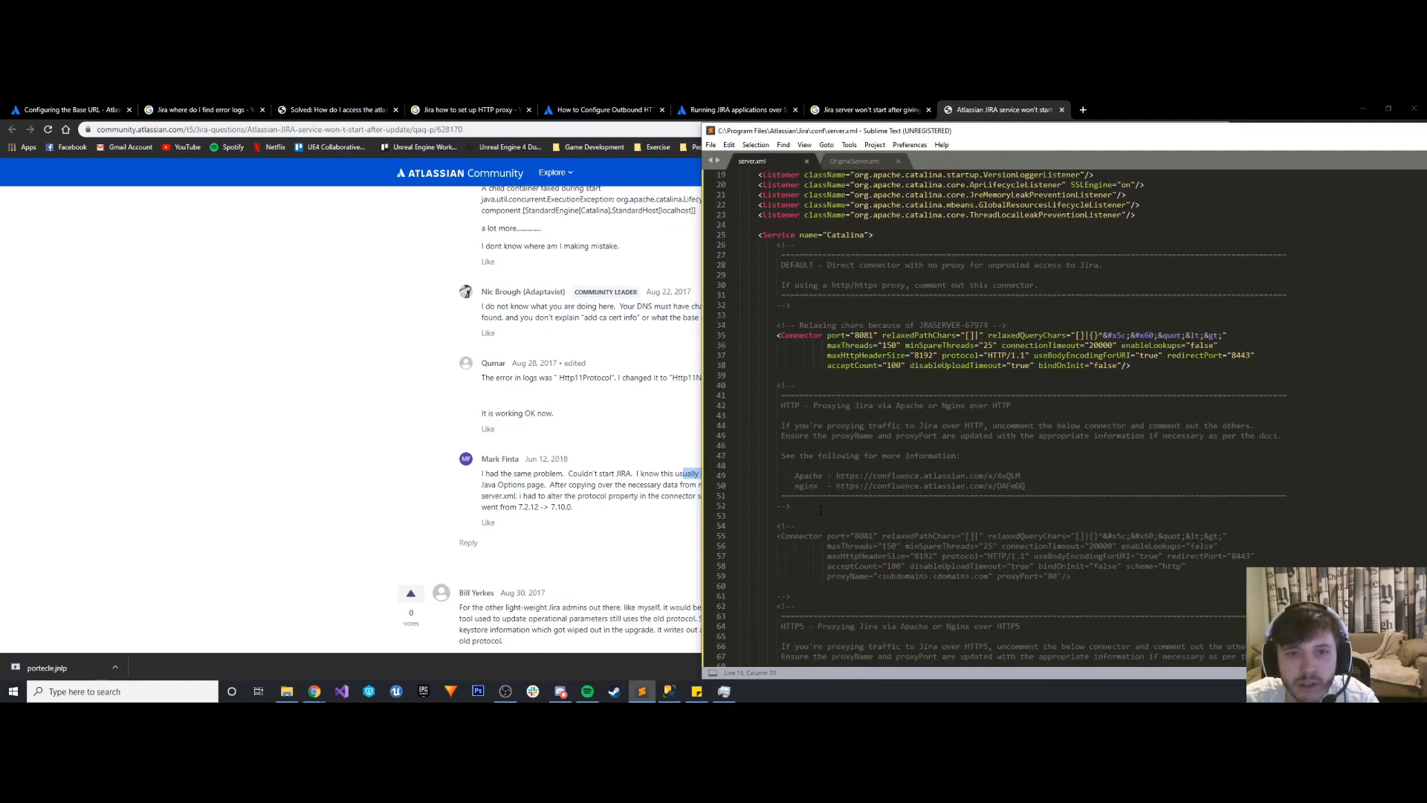
pyautogui.scroll(-1, 821, 510)
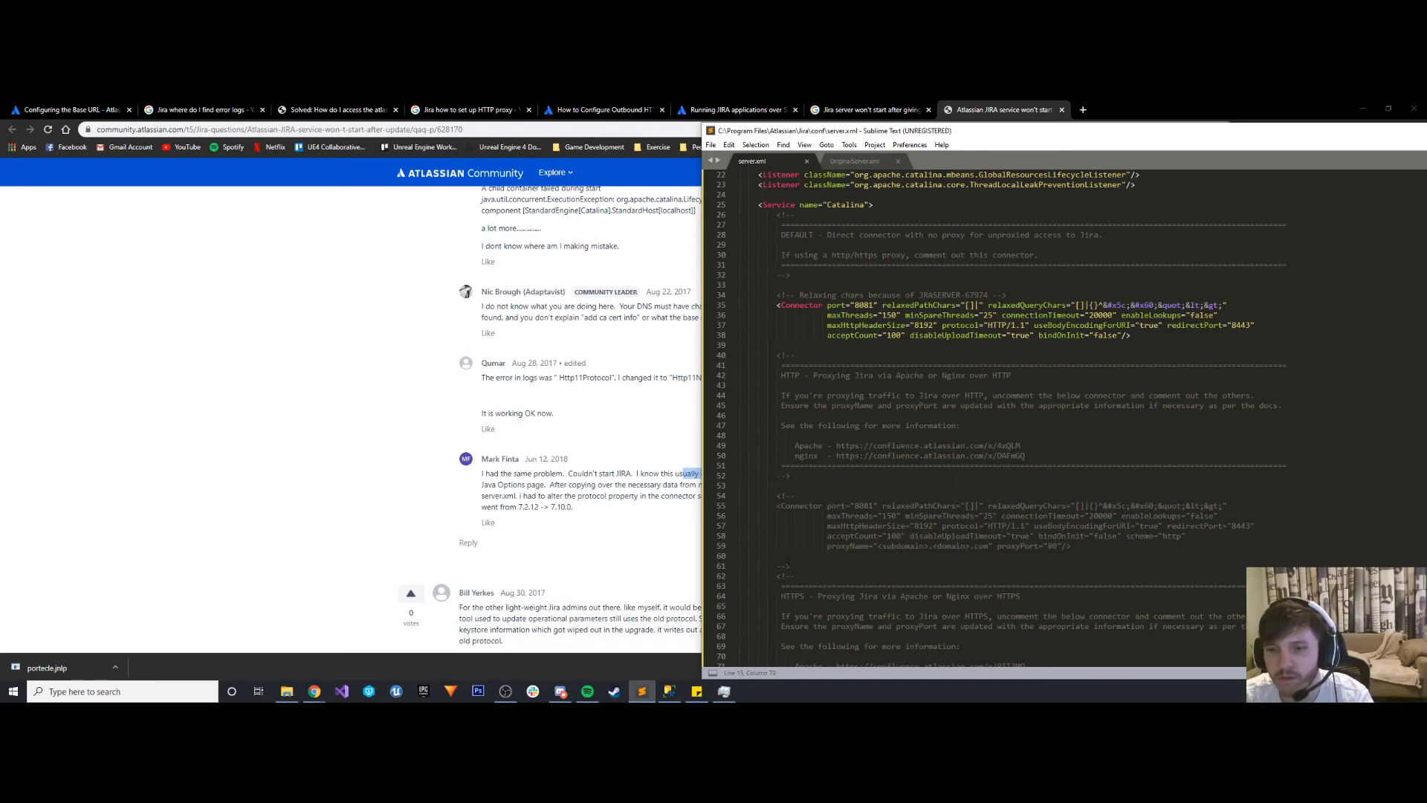
pyautogui.moveTo(790, 566); pyautogui.dragTo(771, 566)
pyautogui.press('BackSpace')
pyautogui.moveTo(796, 496); pyautogui.dragTo(777, 496)
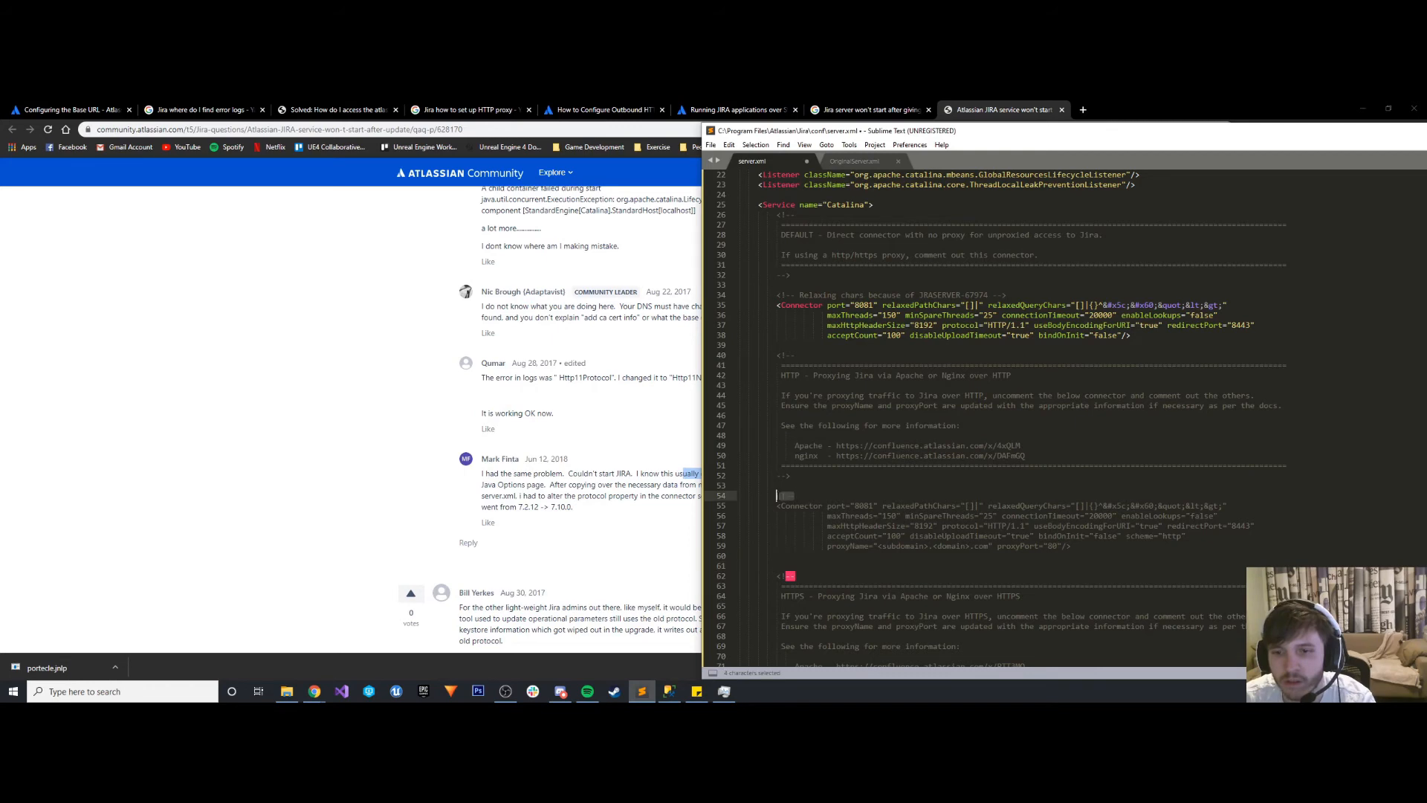
pyautogui.press('BackSpace')
pyautogui.click(798, 565)
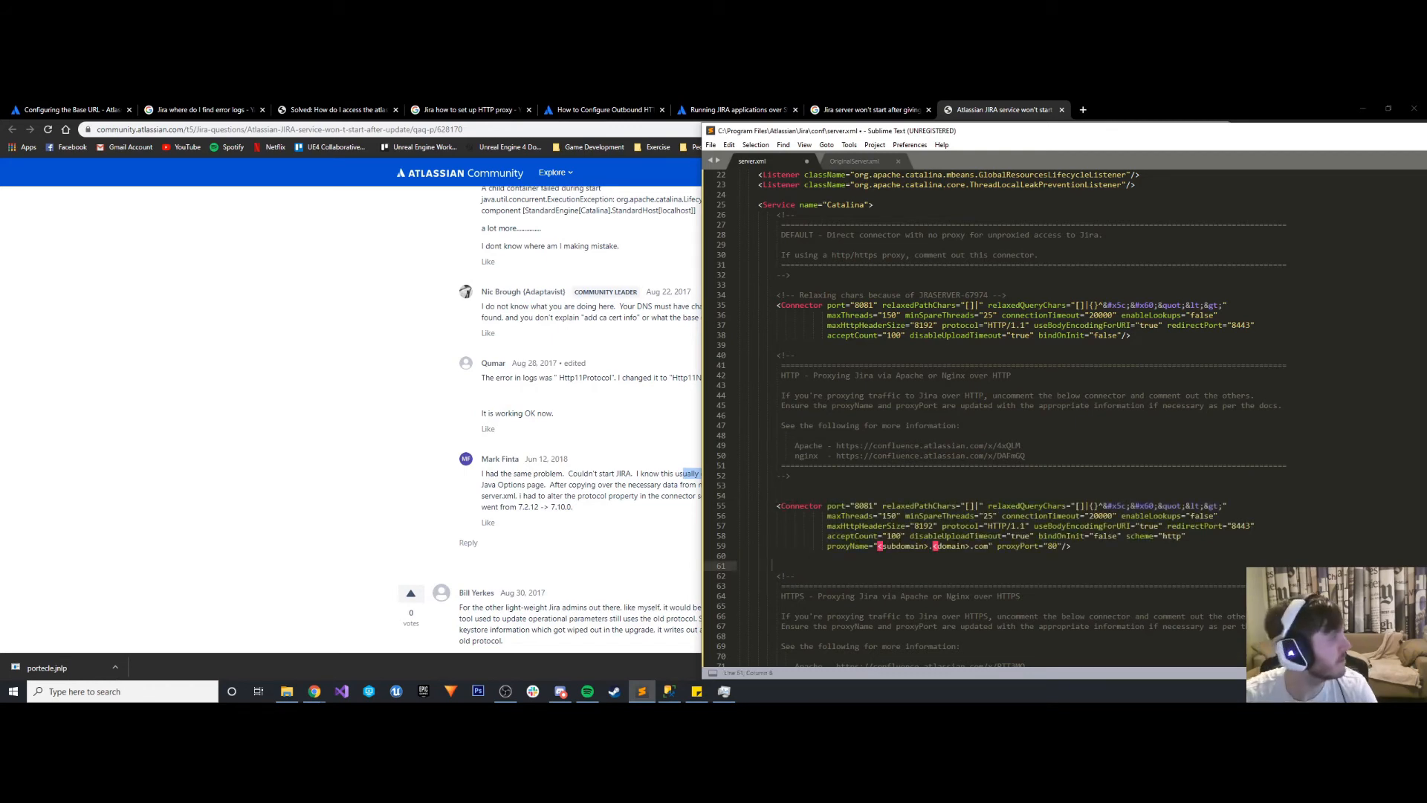
# - Replace the placeholder proxyName of the HTTP proxy connector with genericgamecompany.com
pyautogui.hotkey('alt', 'Tab')
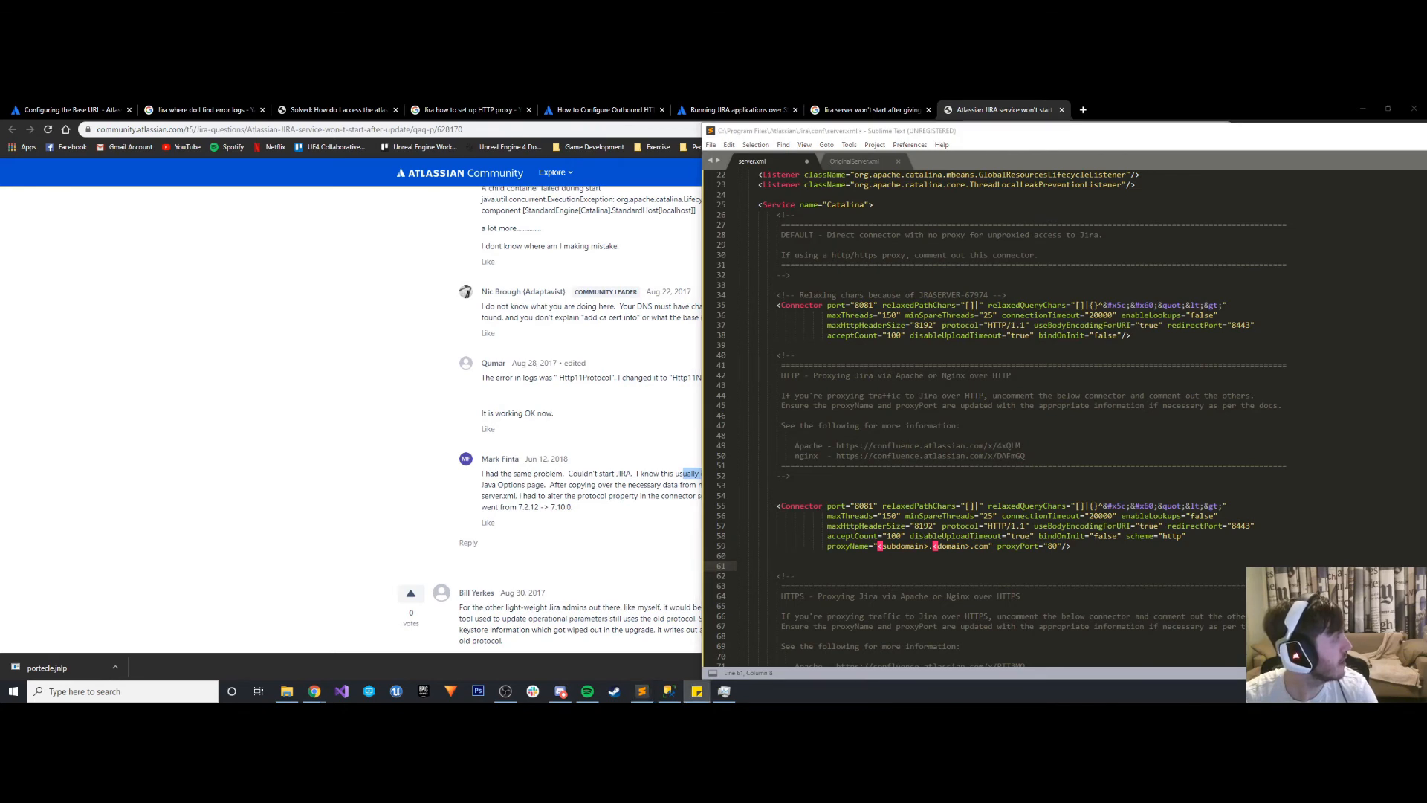
pyautogui.click(824, 556)
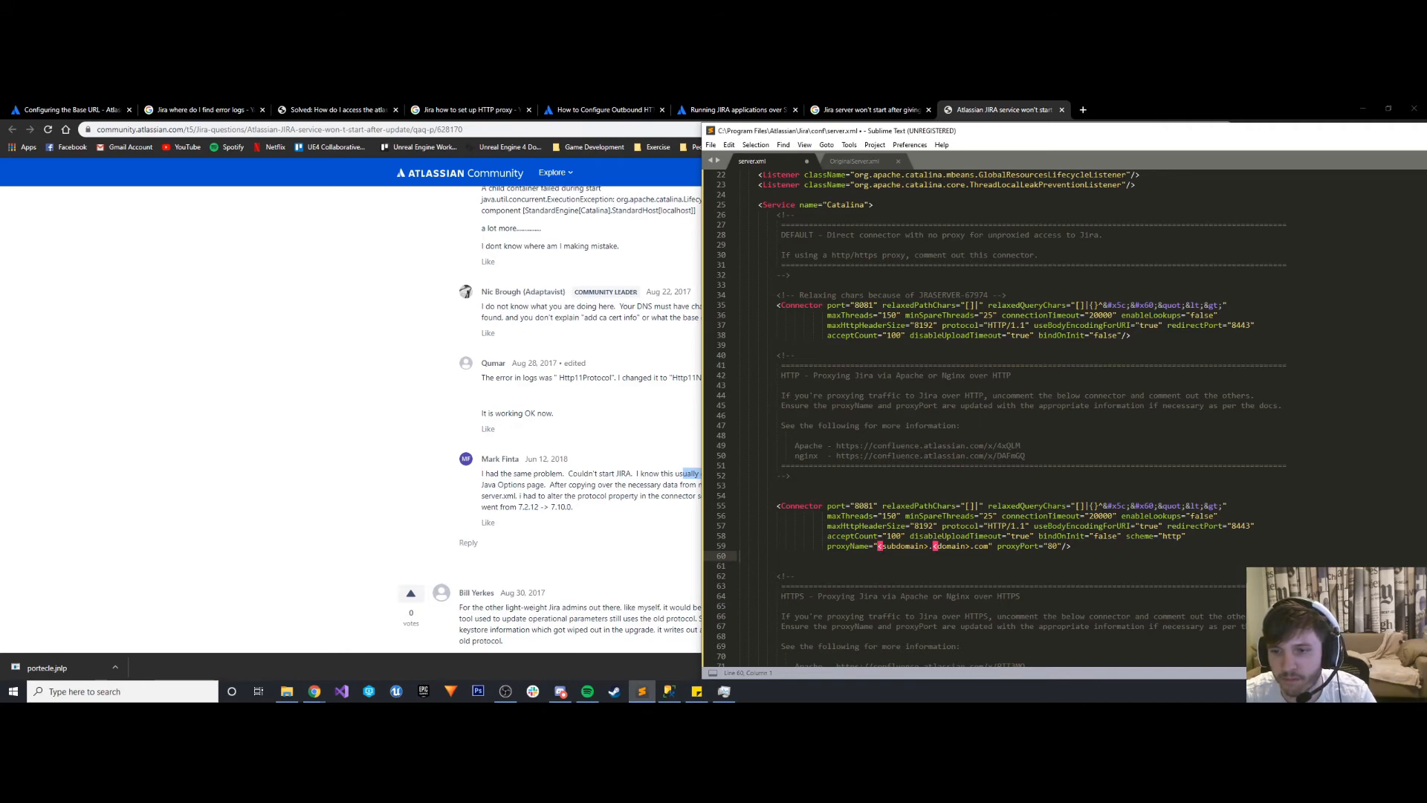
pyautogui.moveTo(991, 546); pyautogui.dragTo(881, 546)
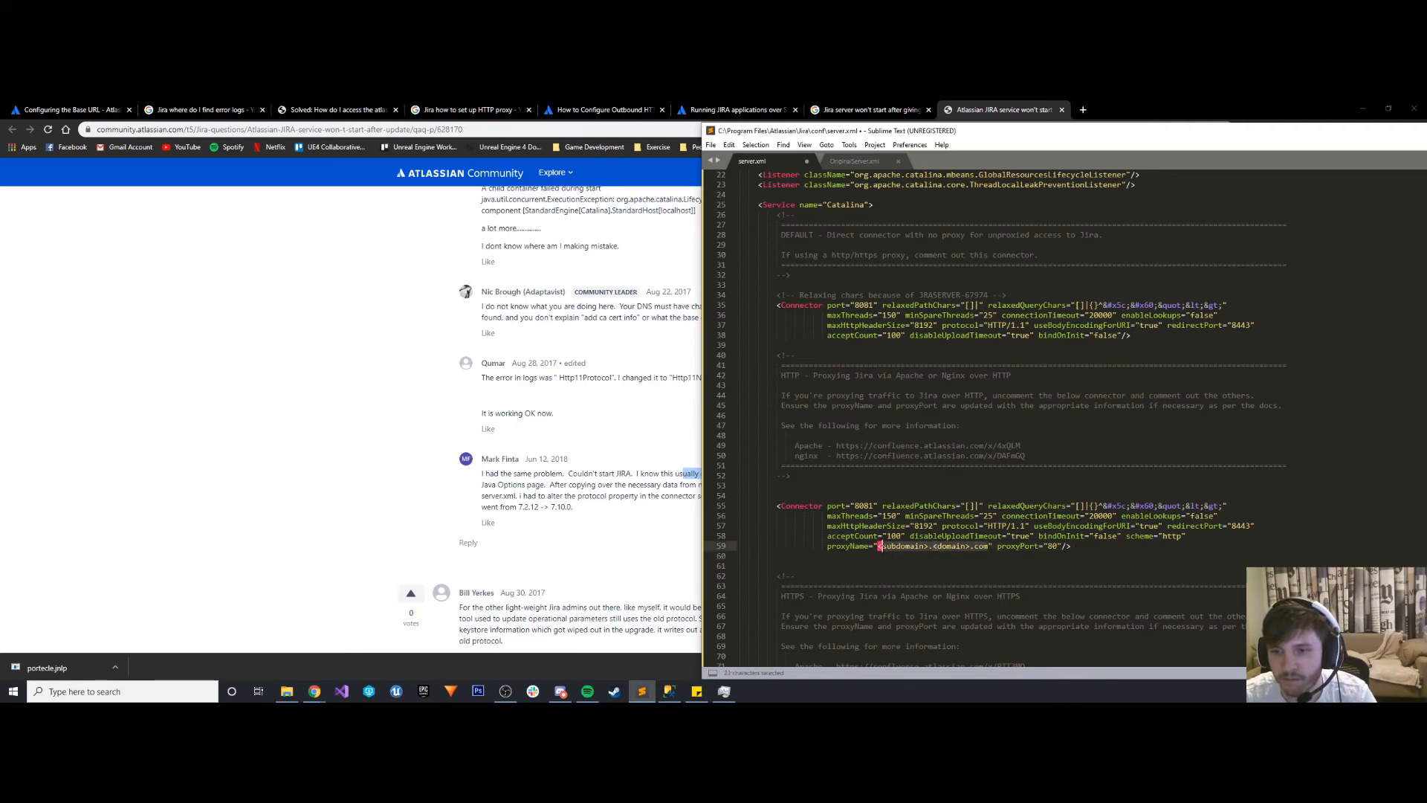
pyautogui.write('genericgamecompany.com')
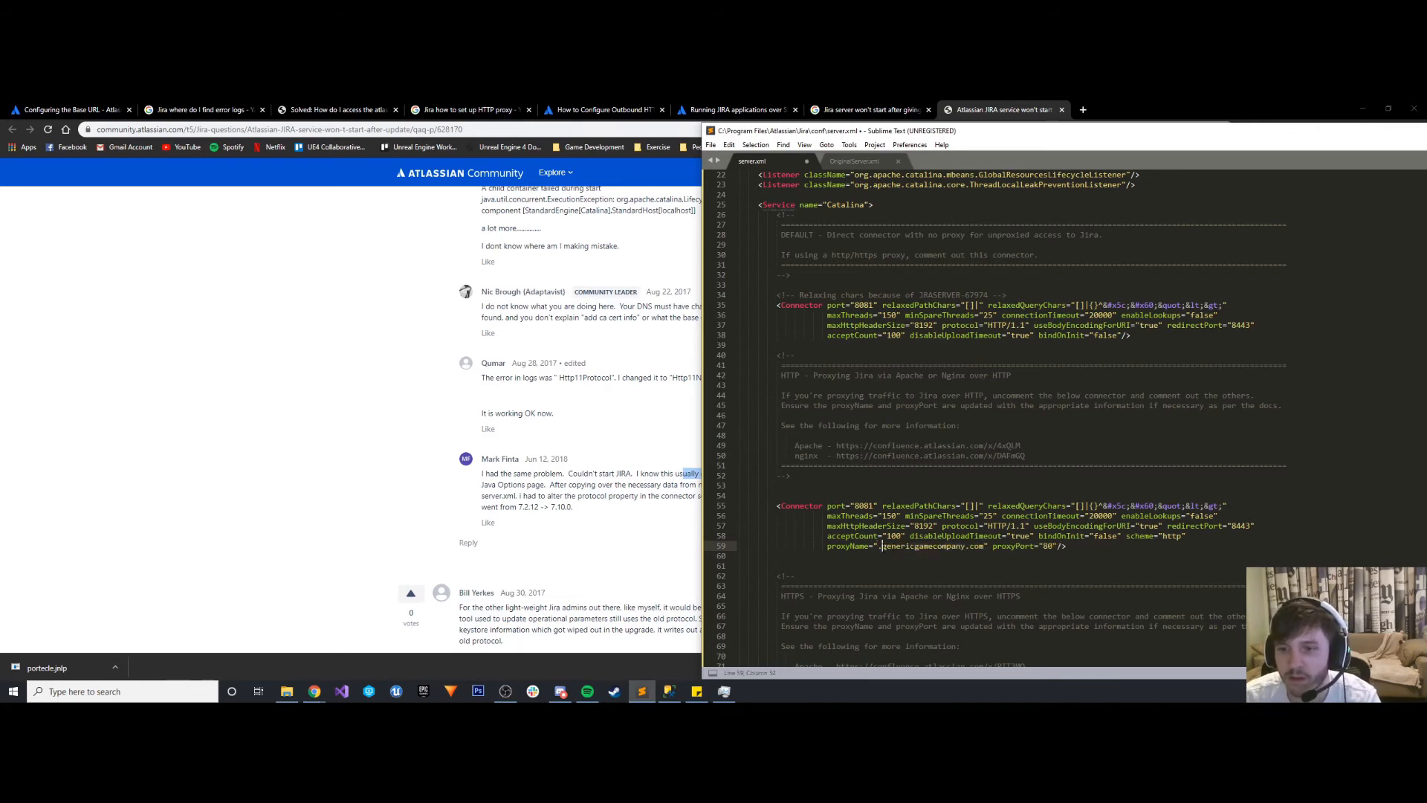
pyautogui.press('BackSpace')
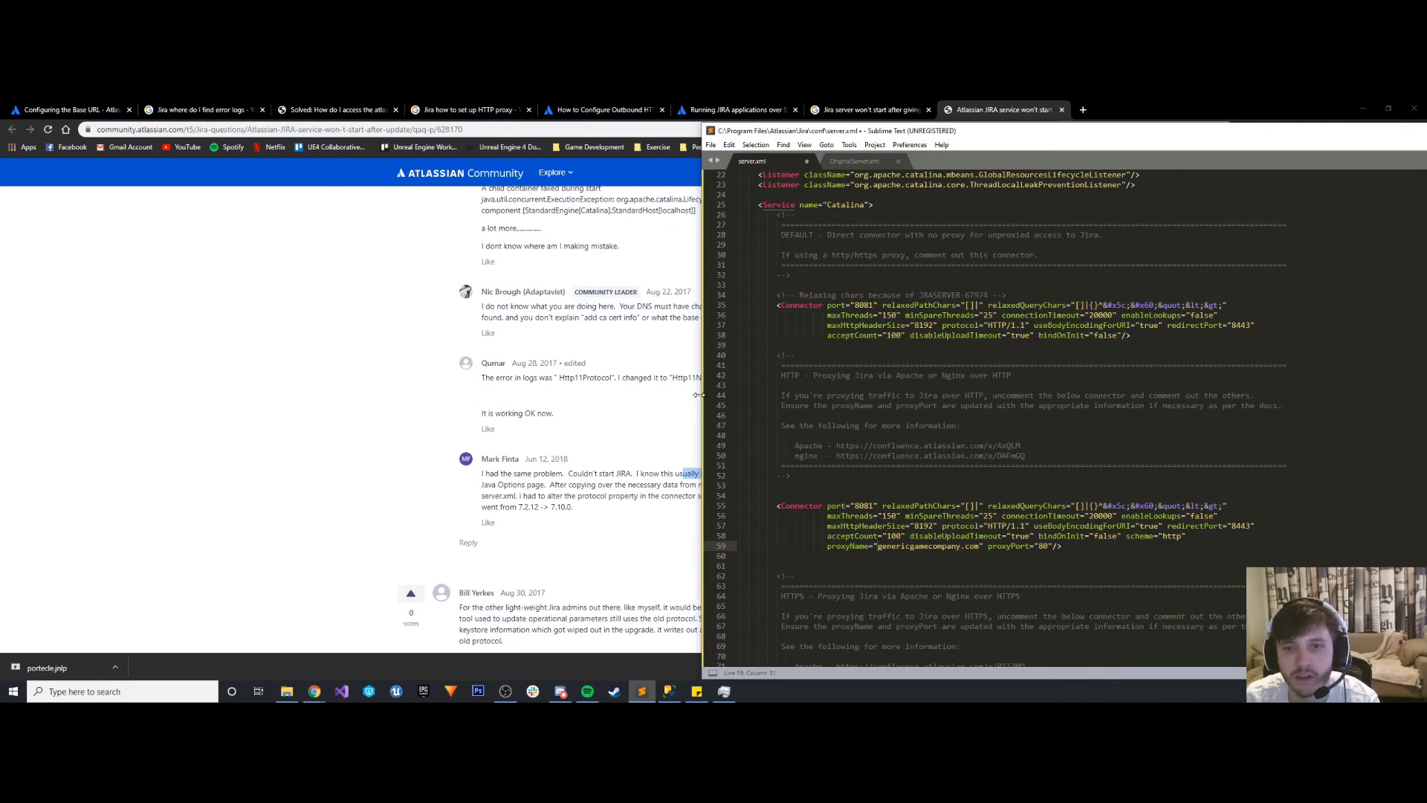
# - Copy "Http11Protocol" from the thread's reply and search server.xml for it
pyautogui.moveTo(699, 395); pyautogui.dragTo(857, 400)
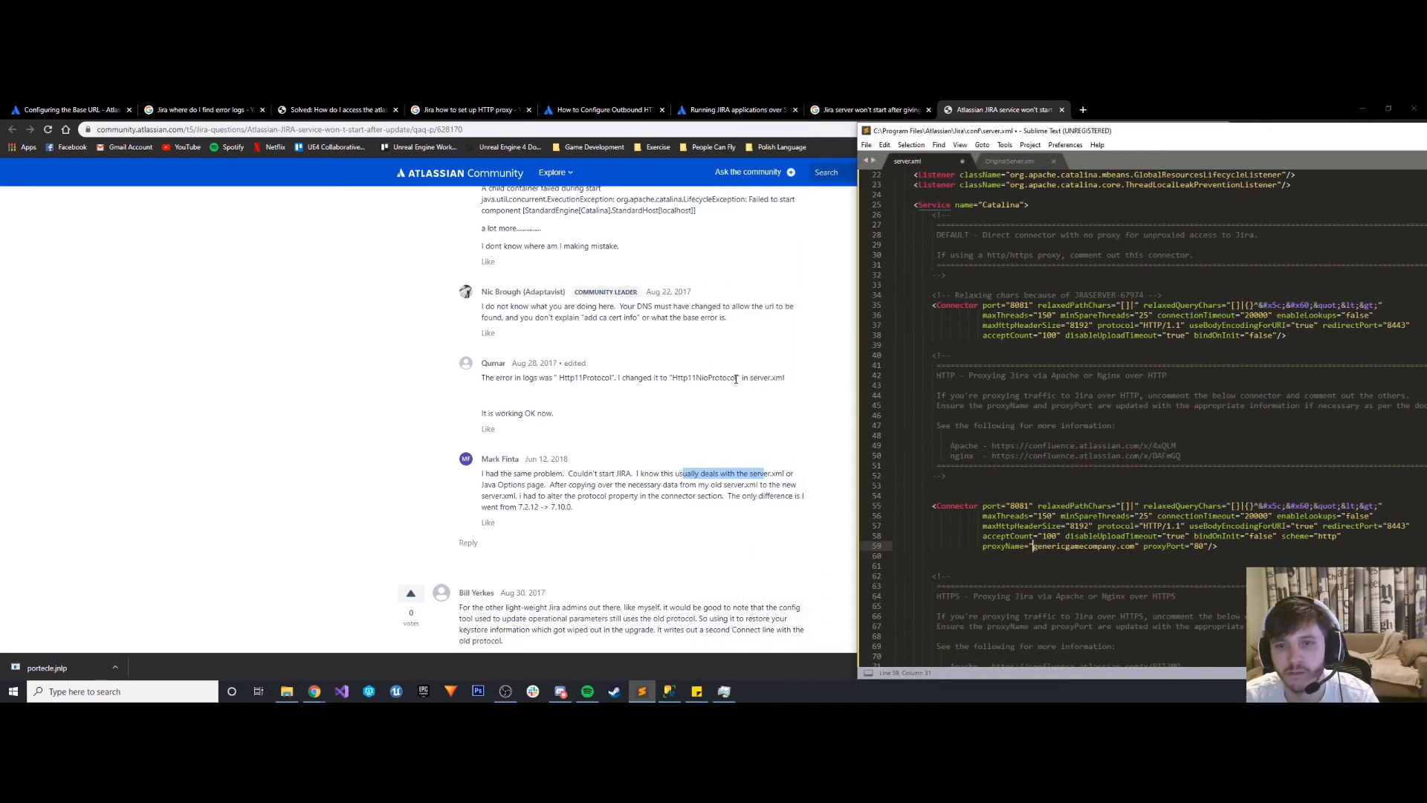
pyautogui.moveTo(738, 380); pyautogui.dragTo(559, 379)
pyautogui.hotkey('ctrl', 'c')
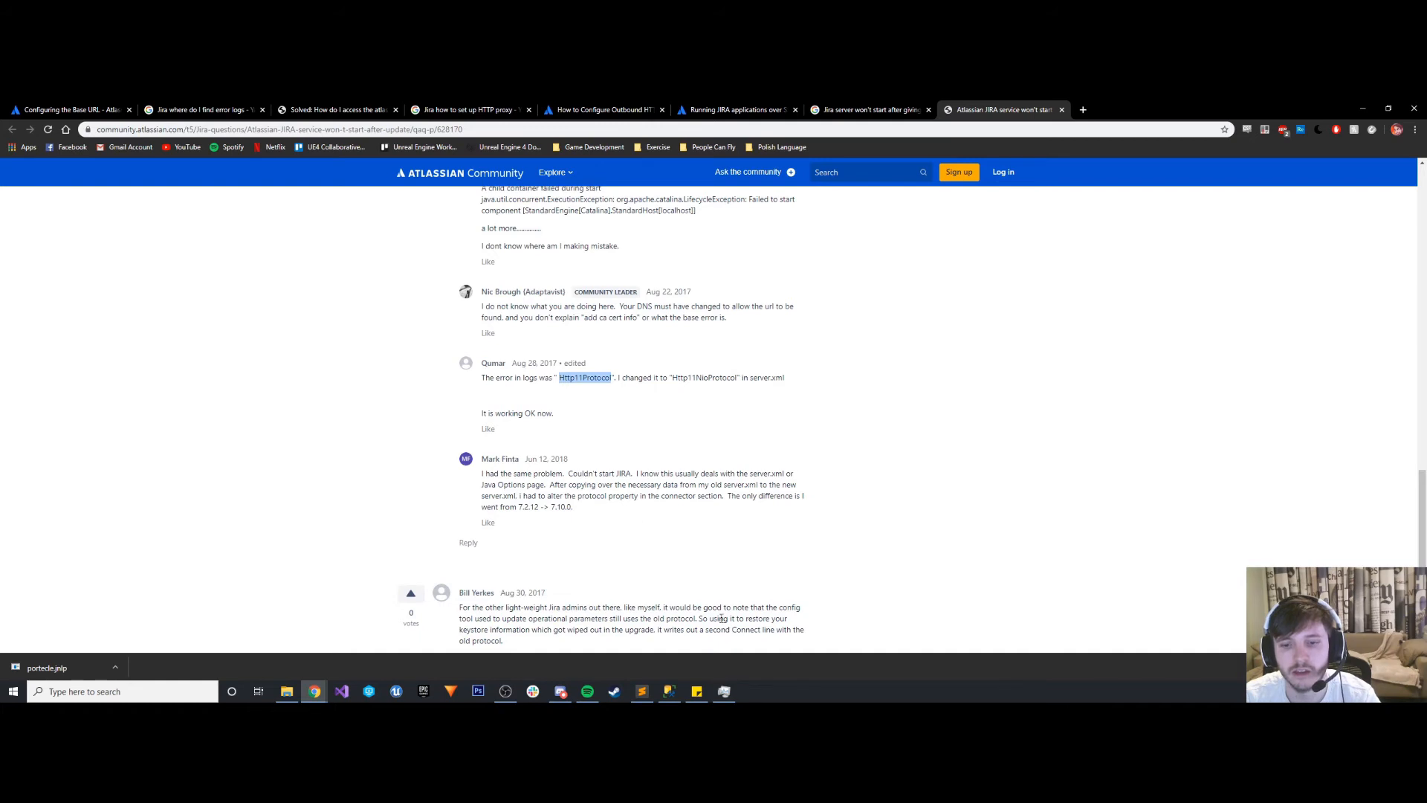
pyautogui.click(642, 690)
pyautogui.hotkey('ctrl', 'f')
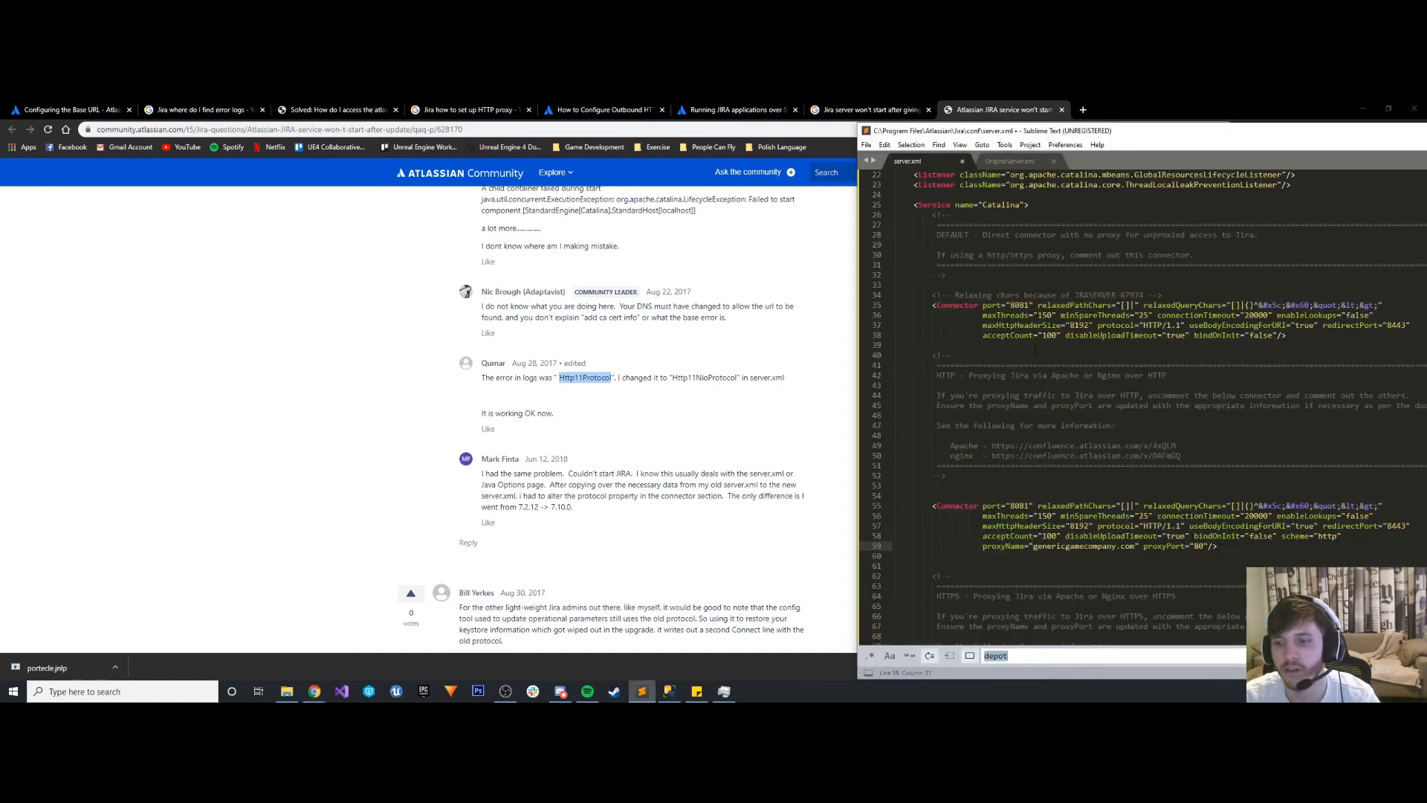
pyautogui.hotkey('ctrl', 'v')
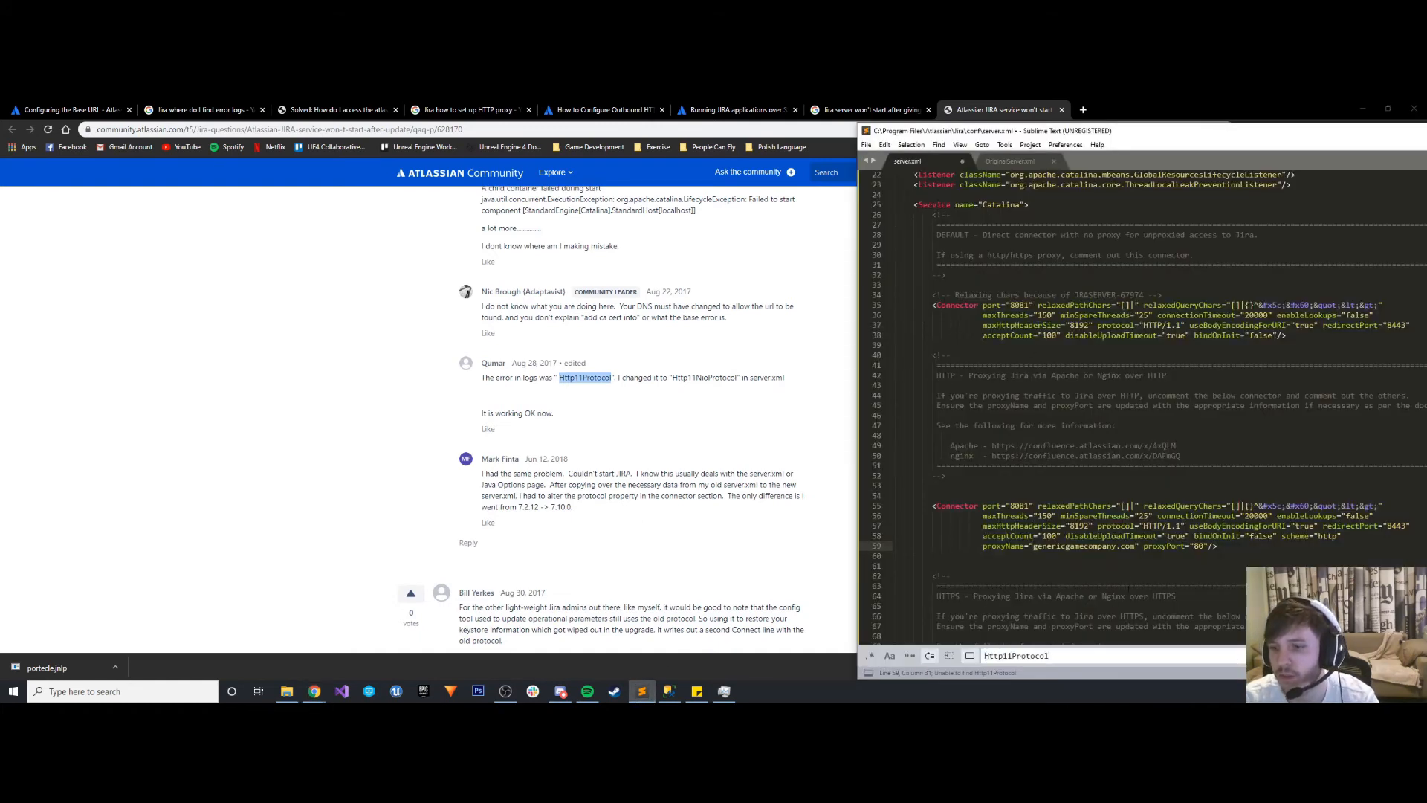
pyautogui.moveTo(1322, 131); pyautogui.dragTo(743, 102)
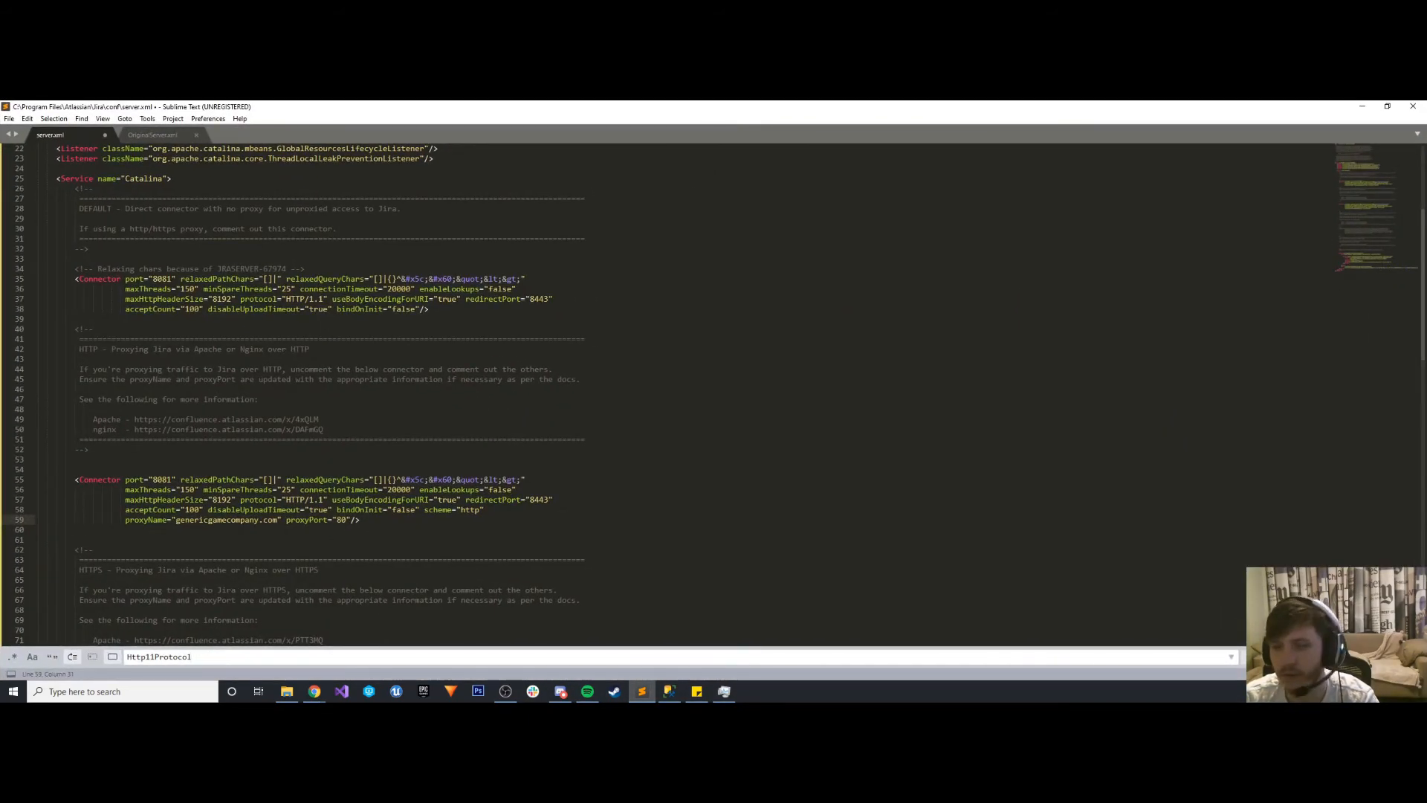
pyautogui.press('Escape')
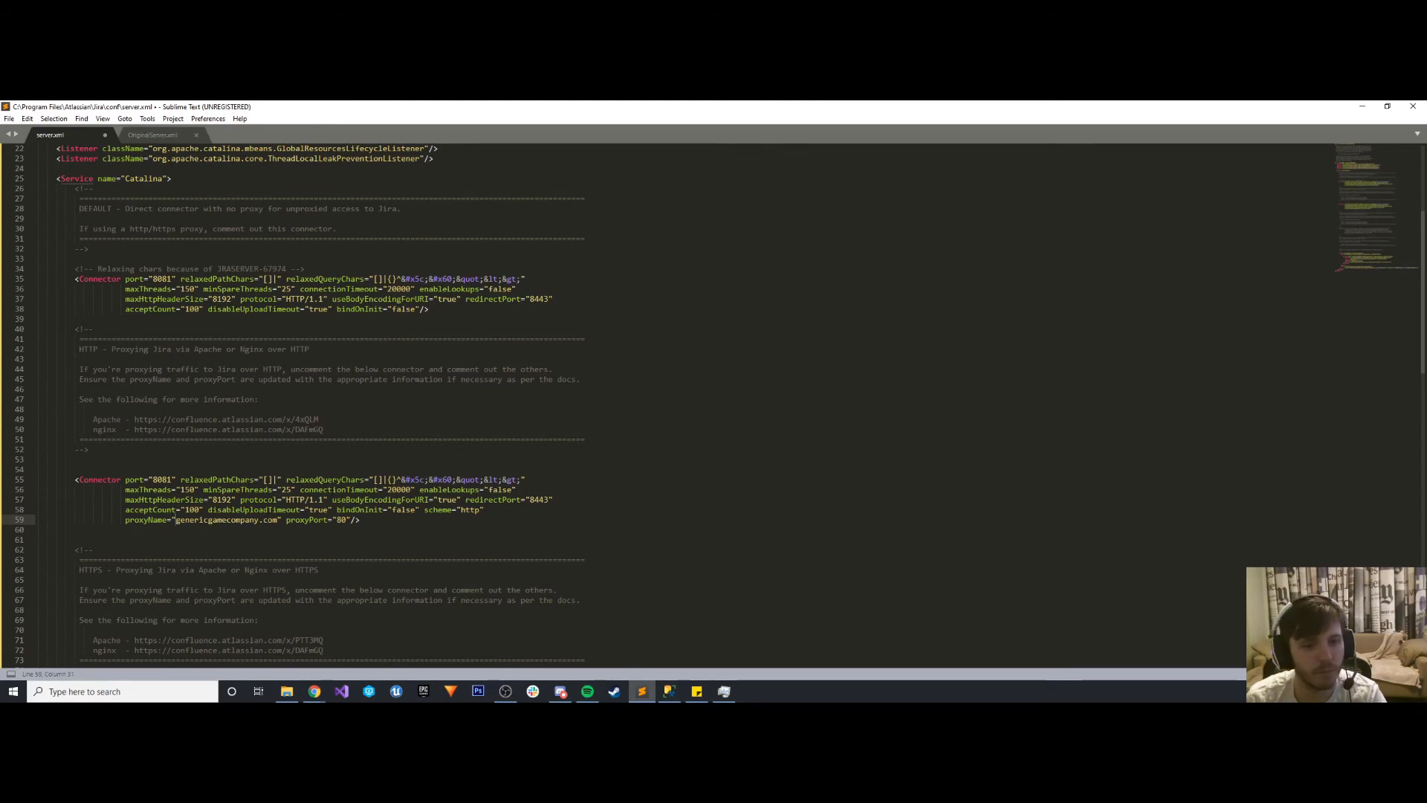
pyautogui.scroll(-2, 349, 394)
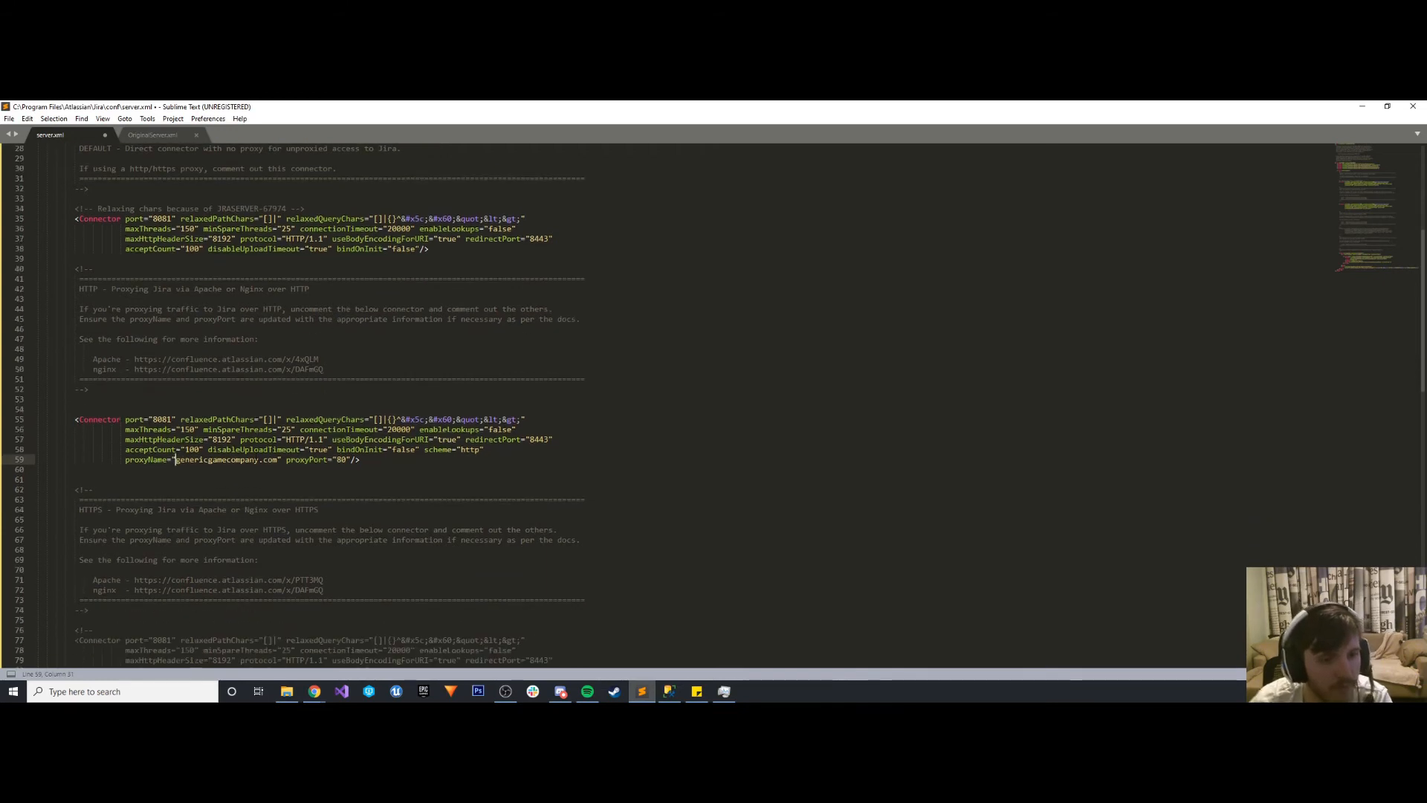
pyautogui.hotkey('ctrl', 'f')
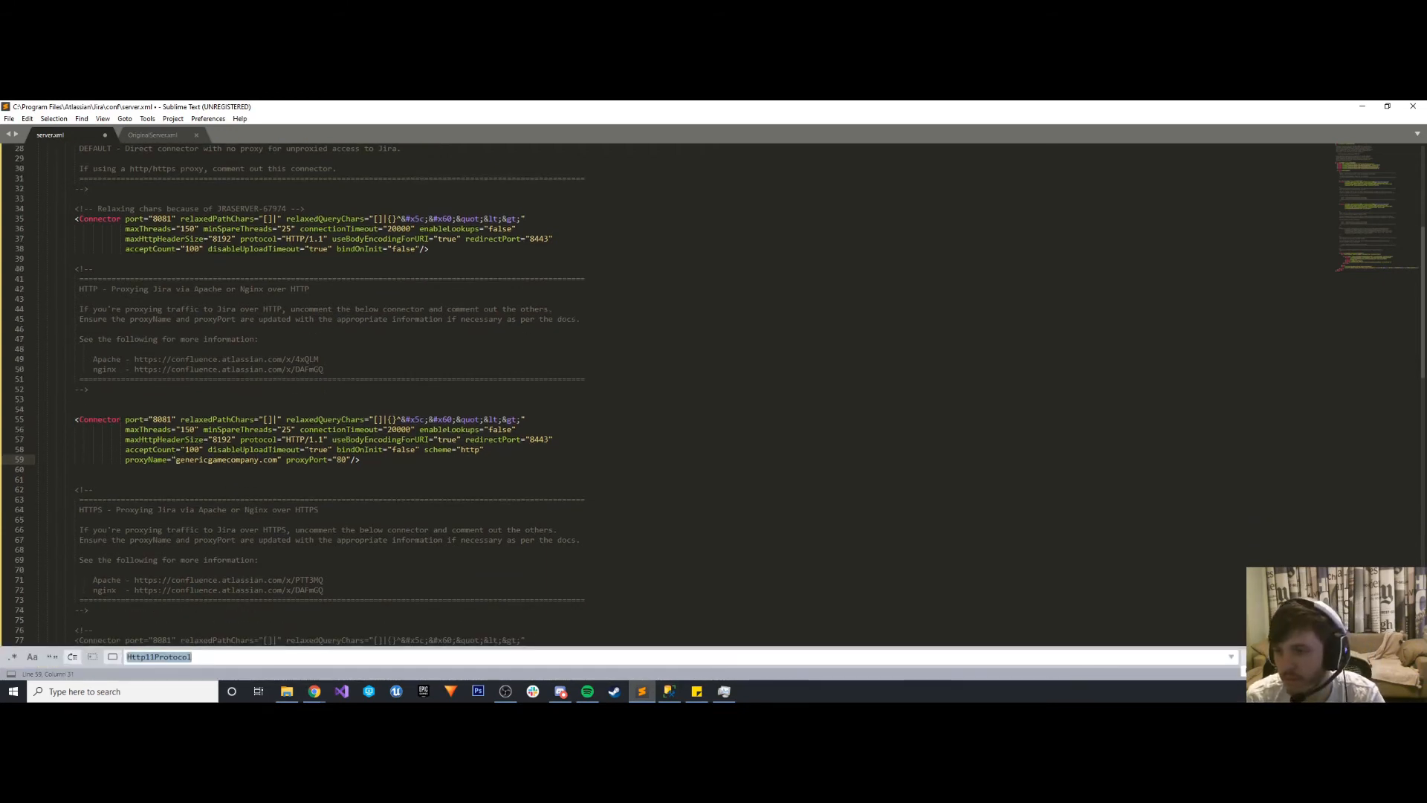
pyautogui.press('Return')
# - Search server.xml for "80" and go through the matches to check the connector ports
pyautogui.click(1069, 658)
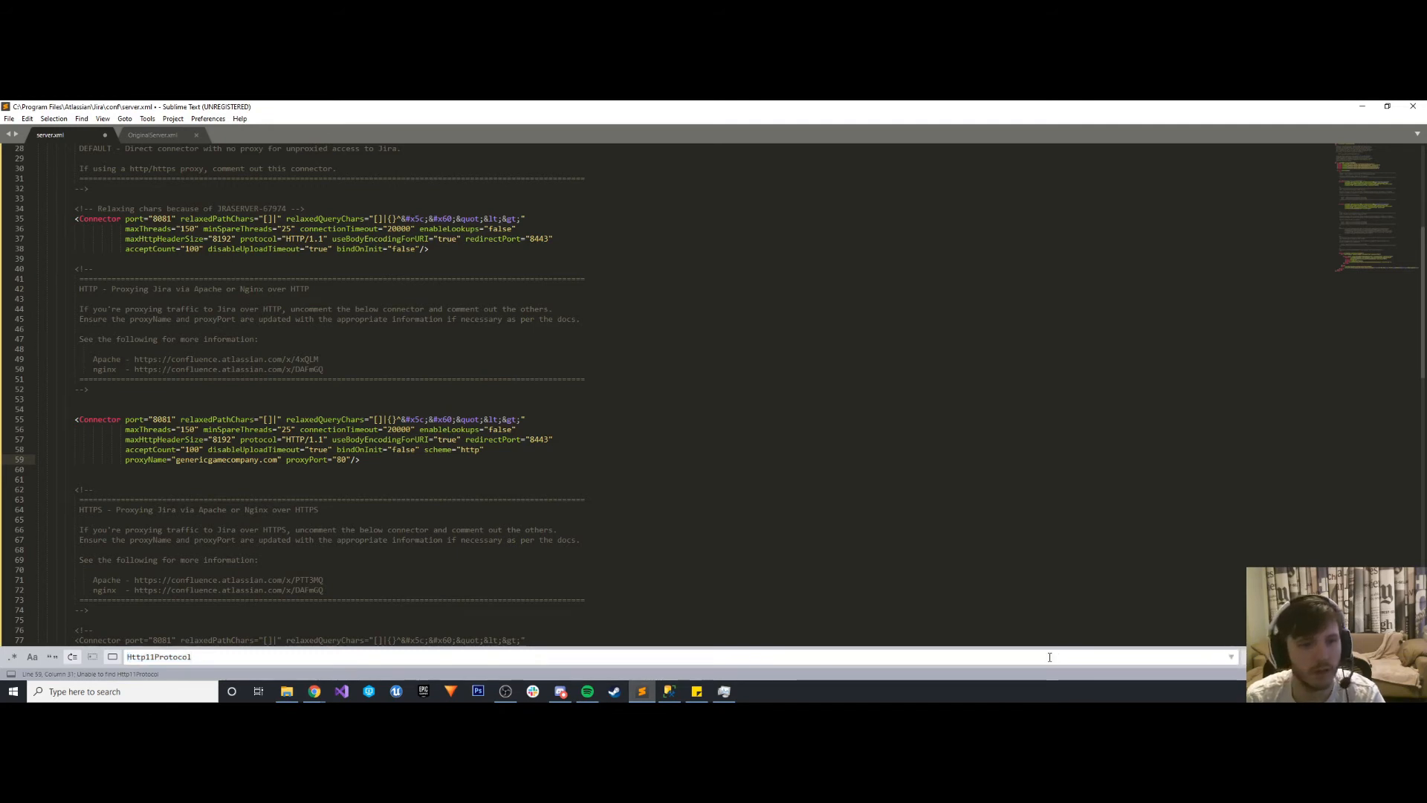
pyautogui.hotkey('ctrl', 'a')
pyautogui.write('80')
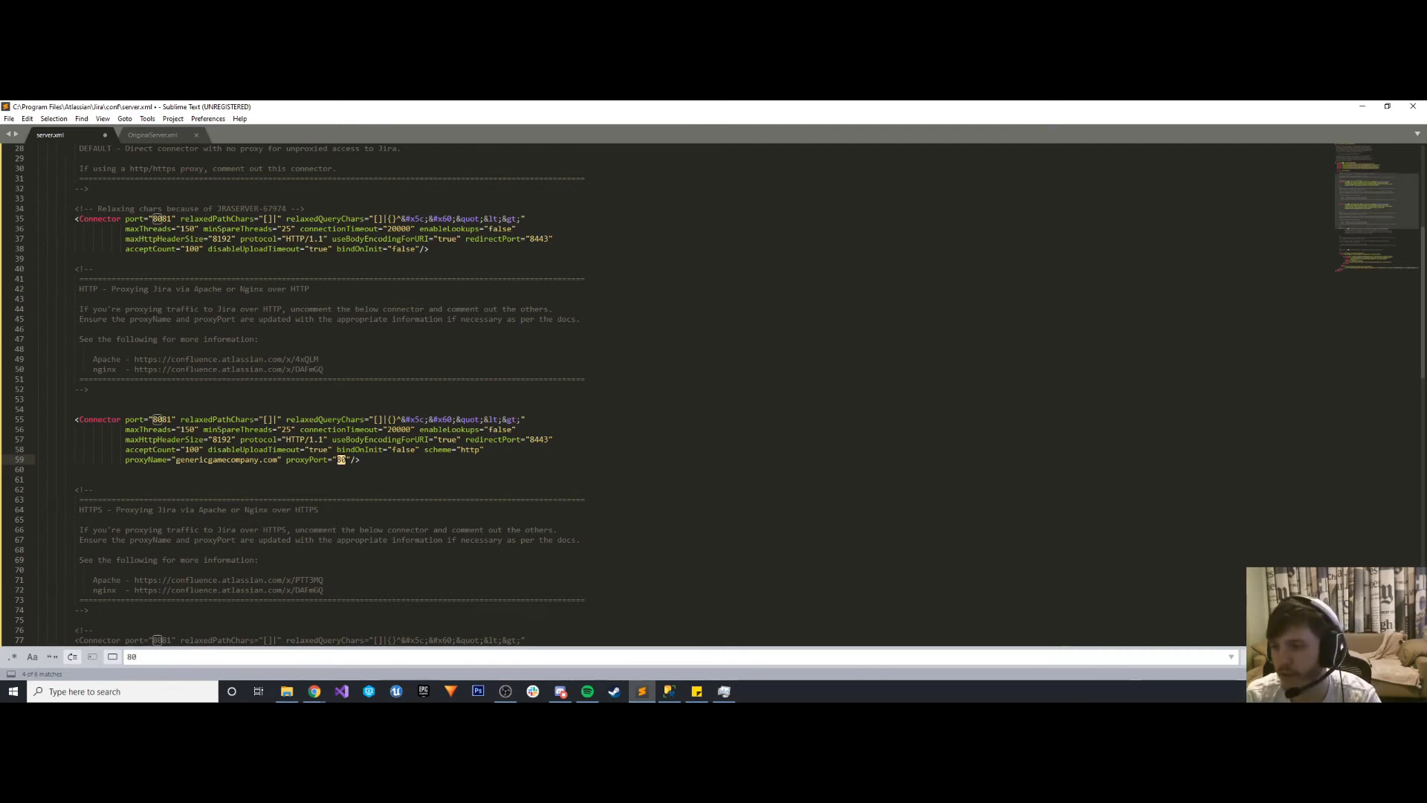
pyautogui.hotkey('shift', 'Return')
pyautogui.hotkey('shift', 'Return')
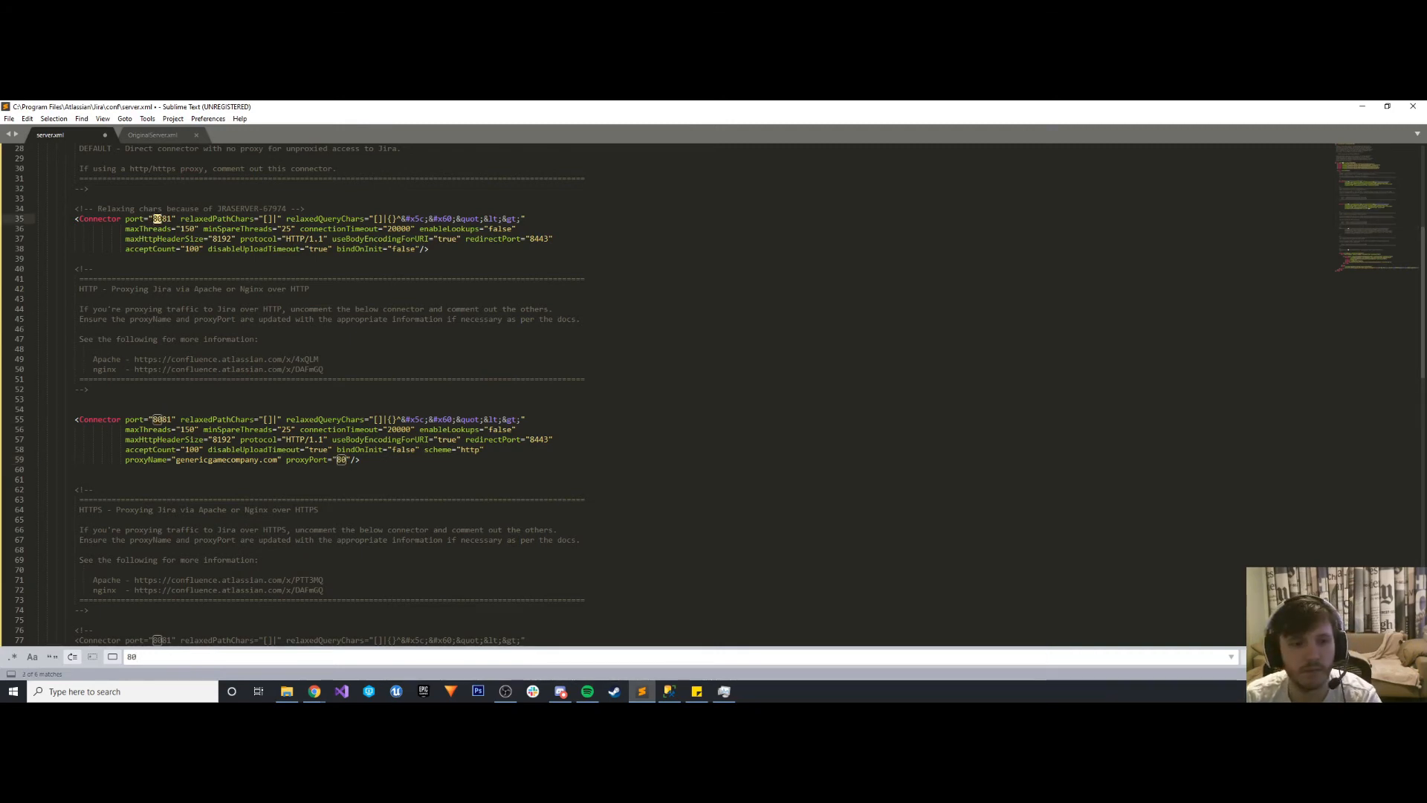
pyautogui.hotkey('alt', 'Return')
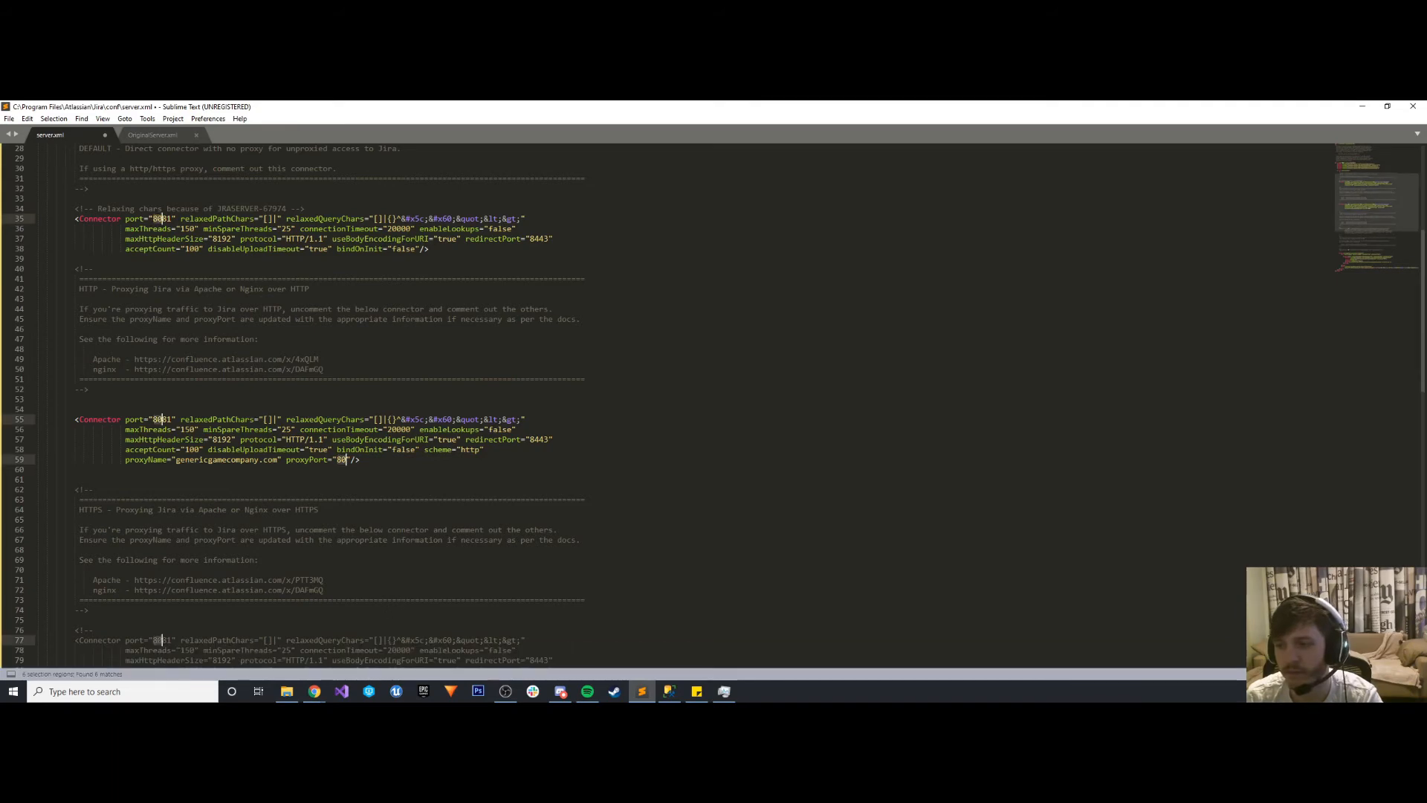
pyautogui.click(408, 489)
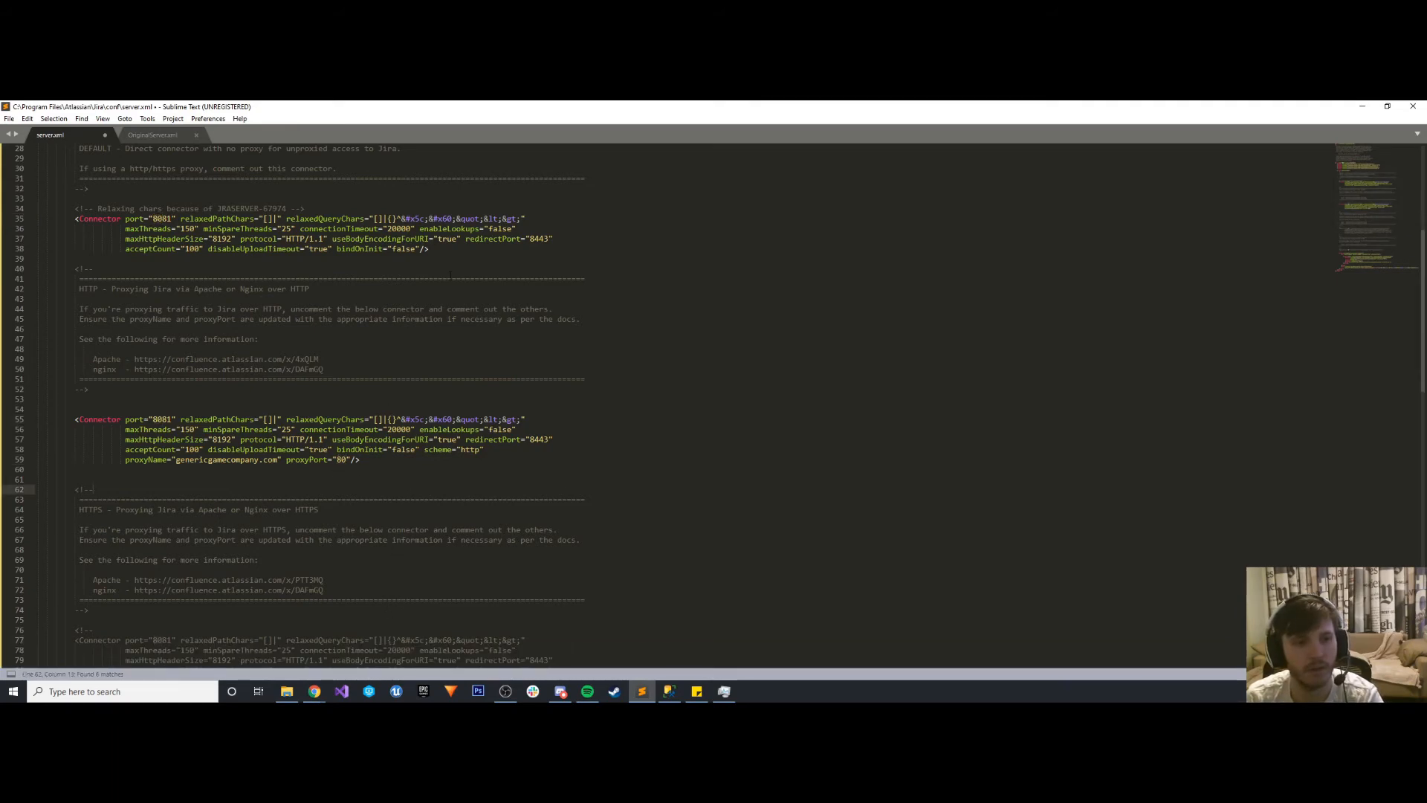
# - Set the HTTP proxy connector's protocol to Http11NioProtocol, copied from the community reply, and save server.xml
pyautogui.moveTo(713, 107); pyautogui.dragTo(1198, 126)
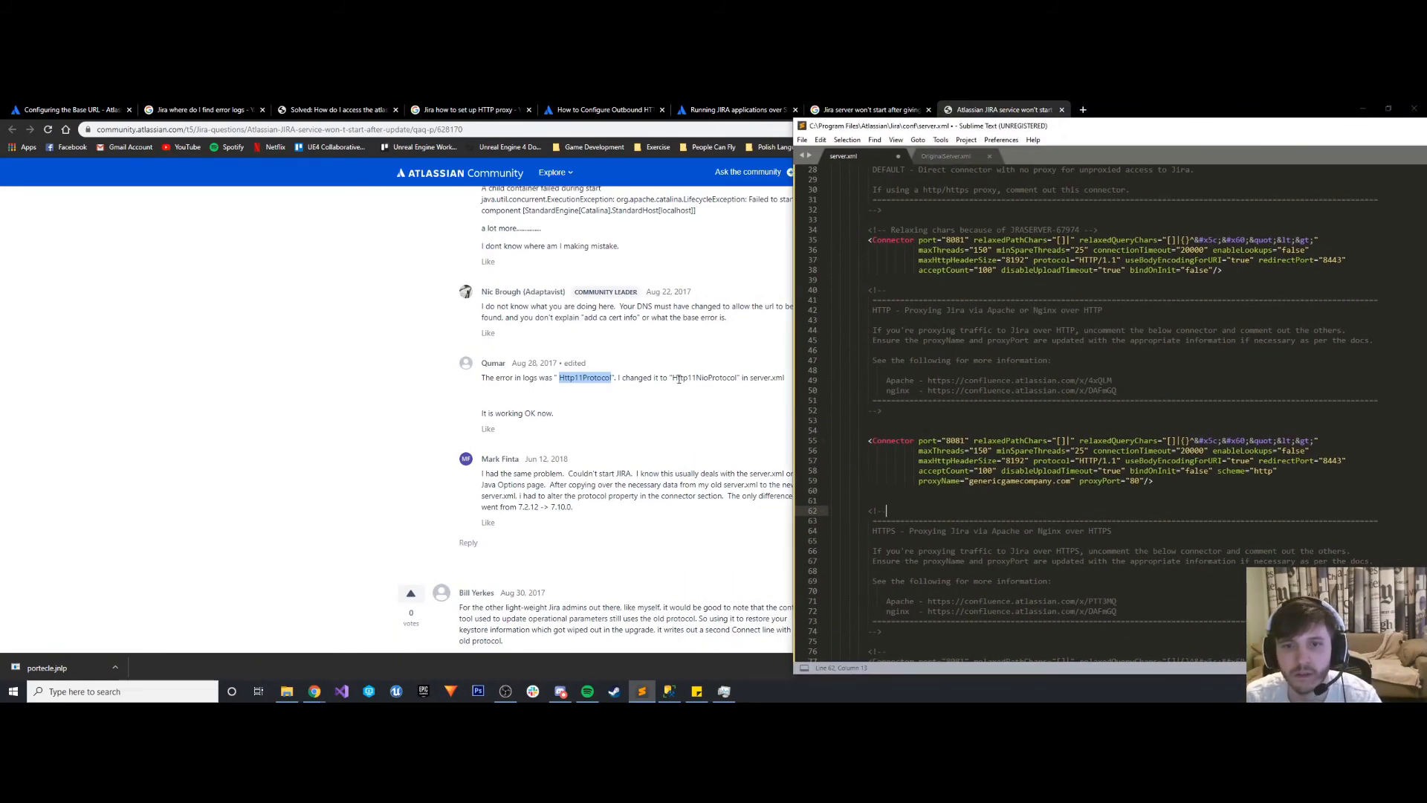
pyautogui.click(679, 380)
pyautogui.moveTo(673, 379); pyautogui.dragTo(738, 379)
pyautogui.hotkey('ctrl', 'c')
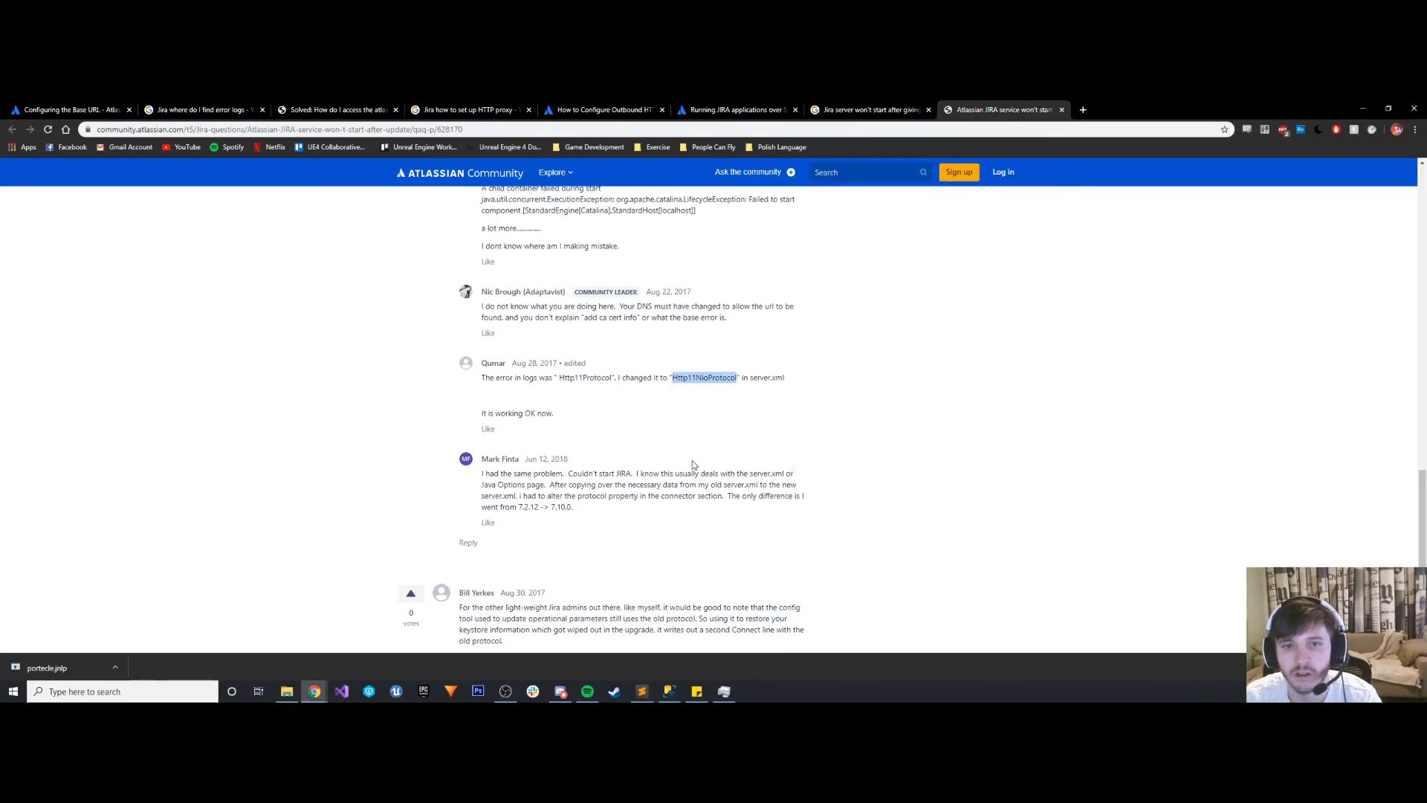
pyautogui.click(732, 692)
pyautogui.click(725, 691)
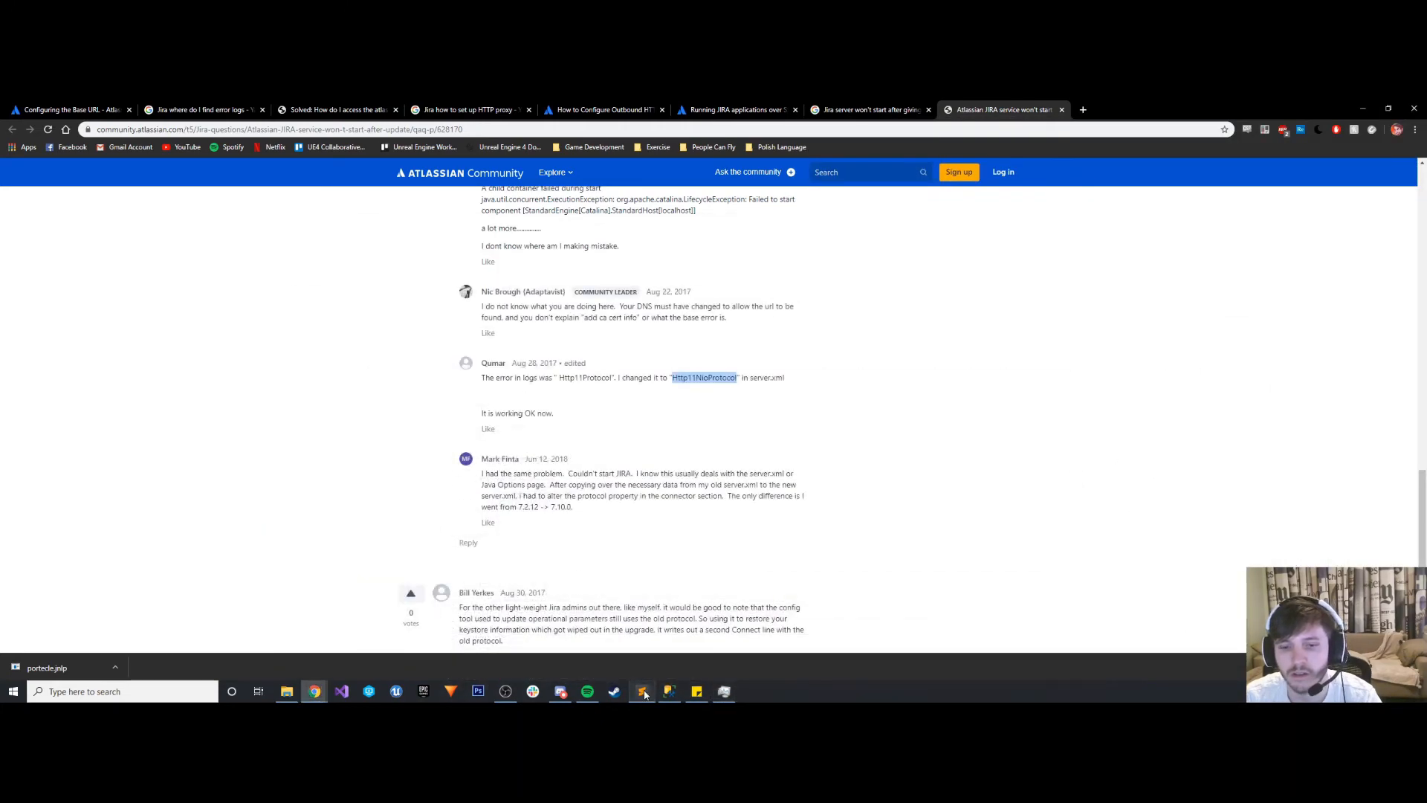
pyautogui.click(642, 691)
pyautogui.moveTo(1117, 461); pyautogui.dragTo(1082, 466)
pyautogui.hotkey('ctrl', 'v')
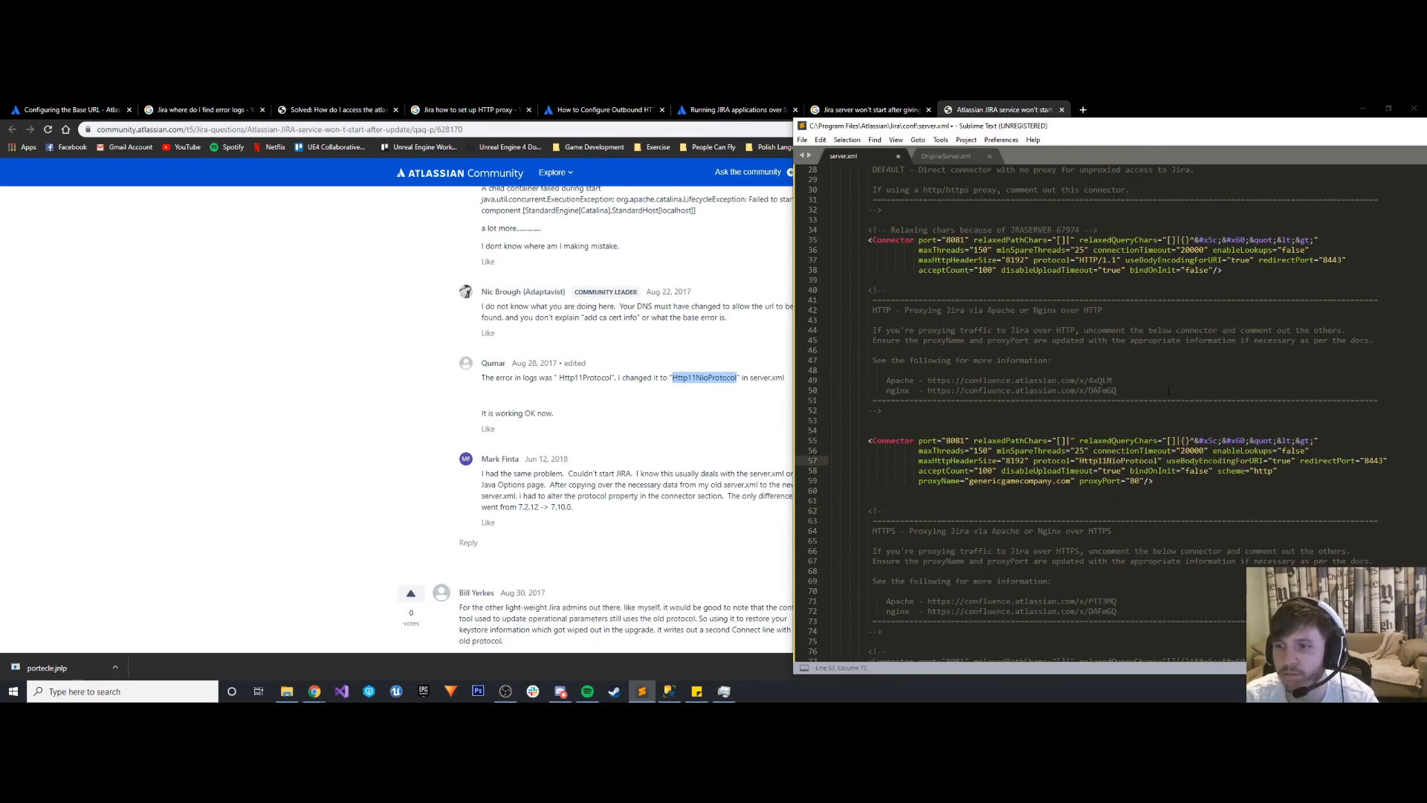
pyautogui.click(1070, 501)
pyautogui.hotkey('ctrl', 's')
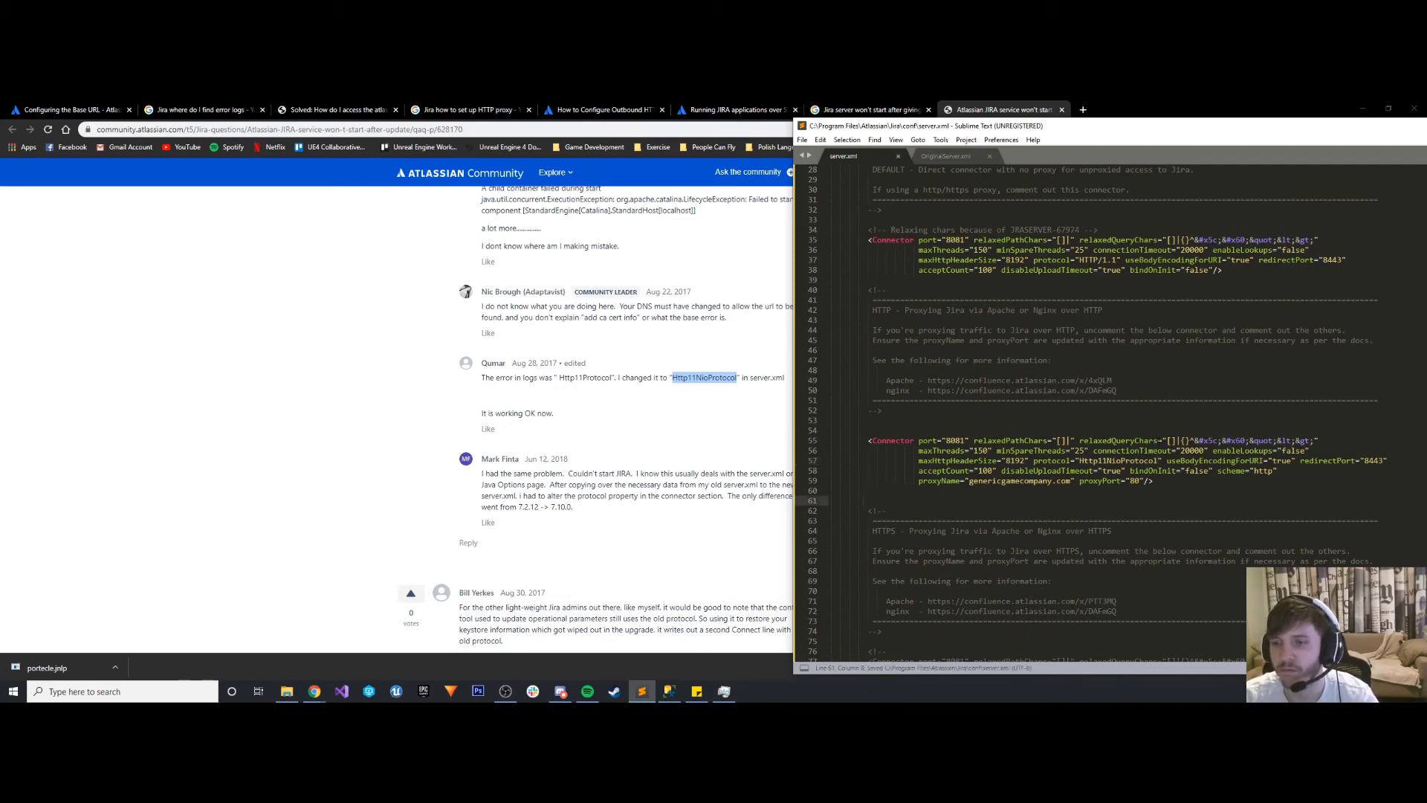
# - Review the rest of server.xml, close it and OriginalServer.xml, and close the Sublime Text window
pyautogui.scroll(-10, 1156, 439)
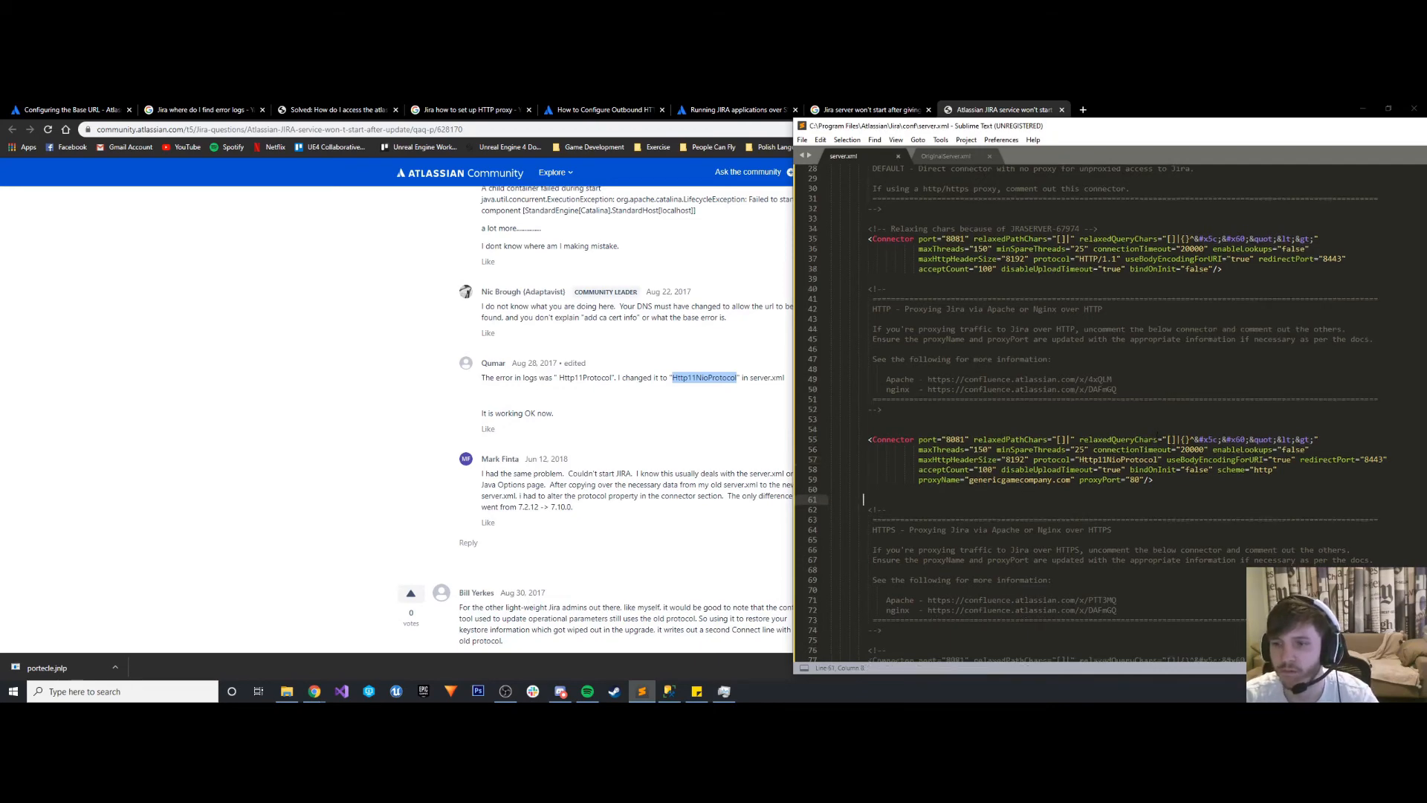
pyautogui.scroll(-5, 1155, 438)
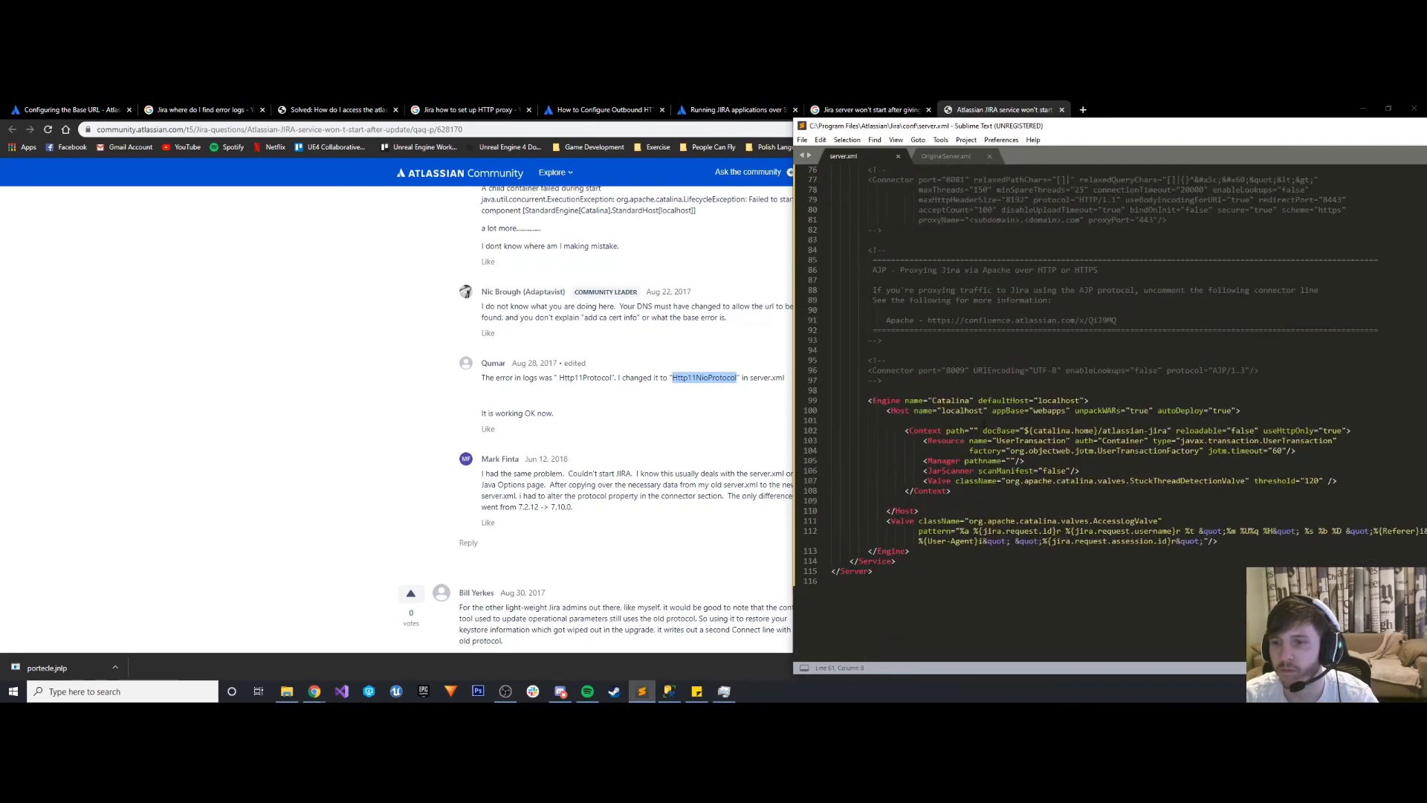
pyautogui.scroll(-2, 971, 442)
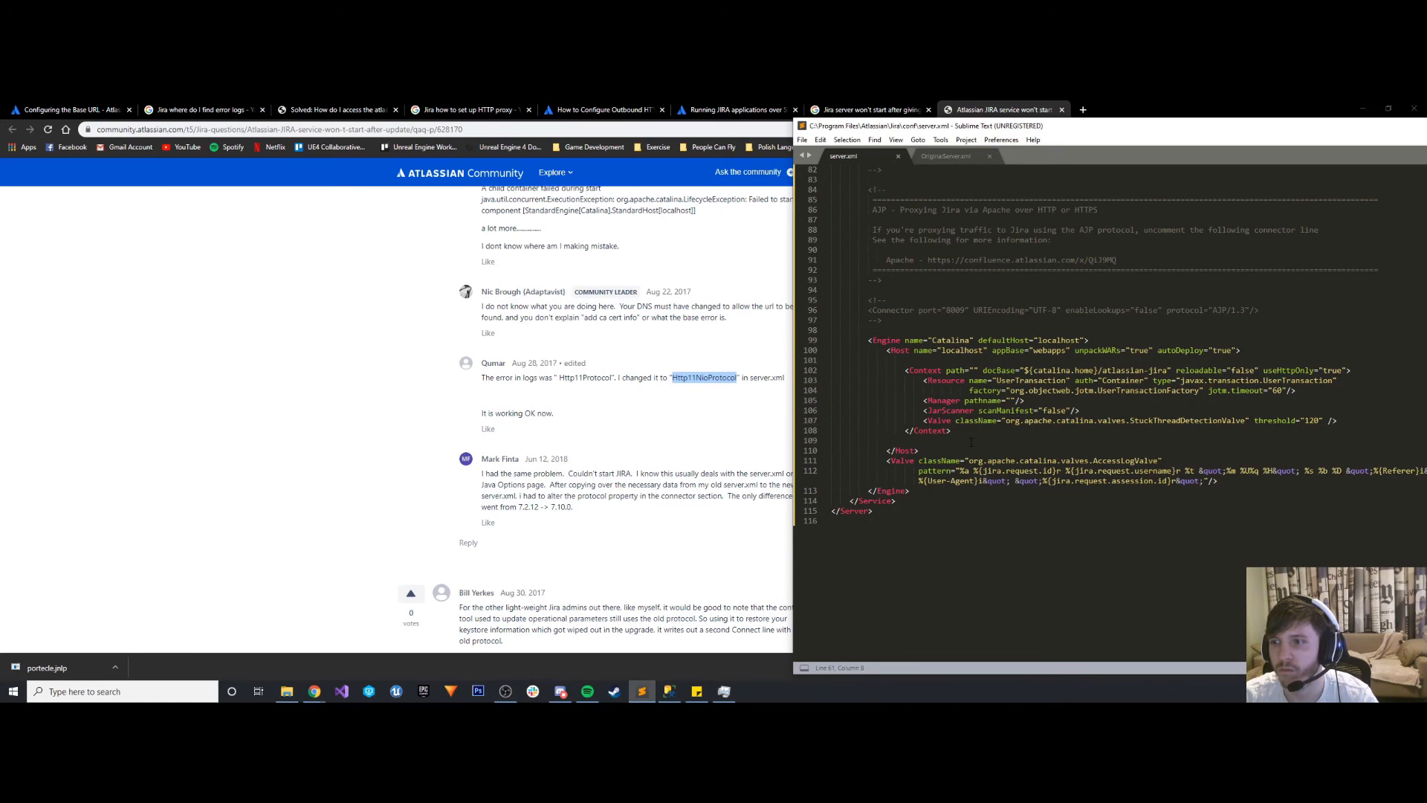
pyautogui.click(898, 157)
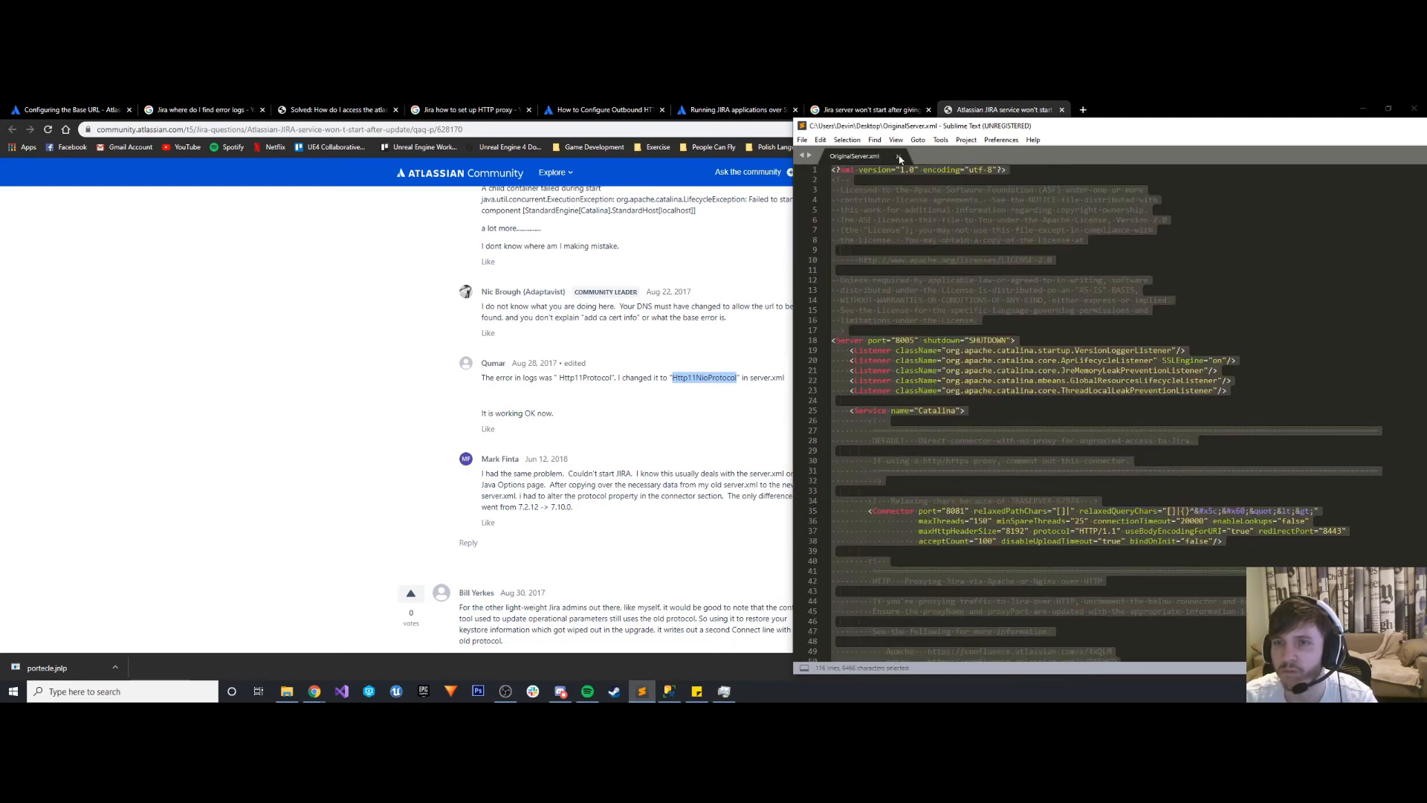
pyautogui.click(898, 157)
pyautogui.moveTo(1190, 127); pyautogui.dragTo(742, 151)
pyautogui.click(1140, 152)
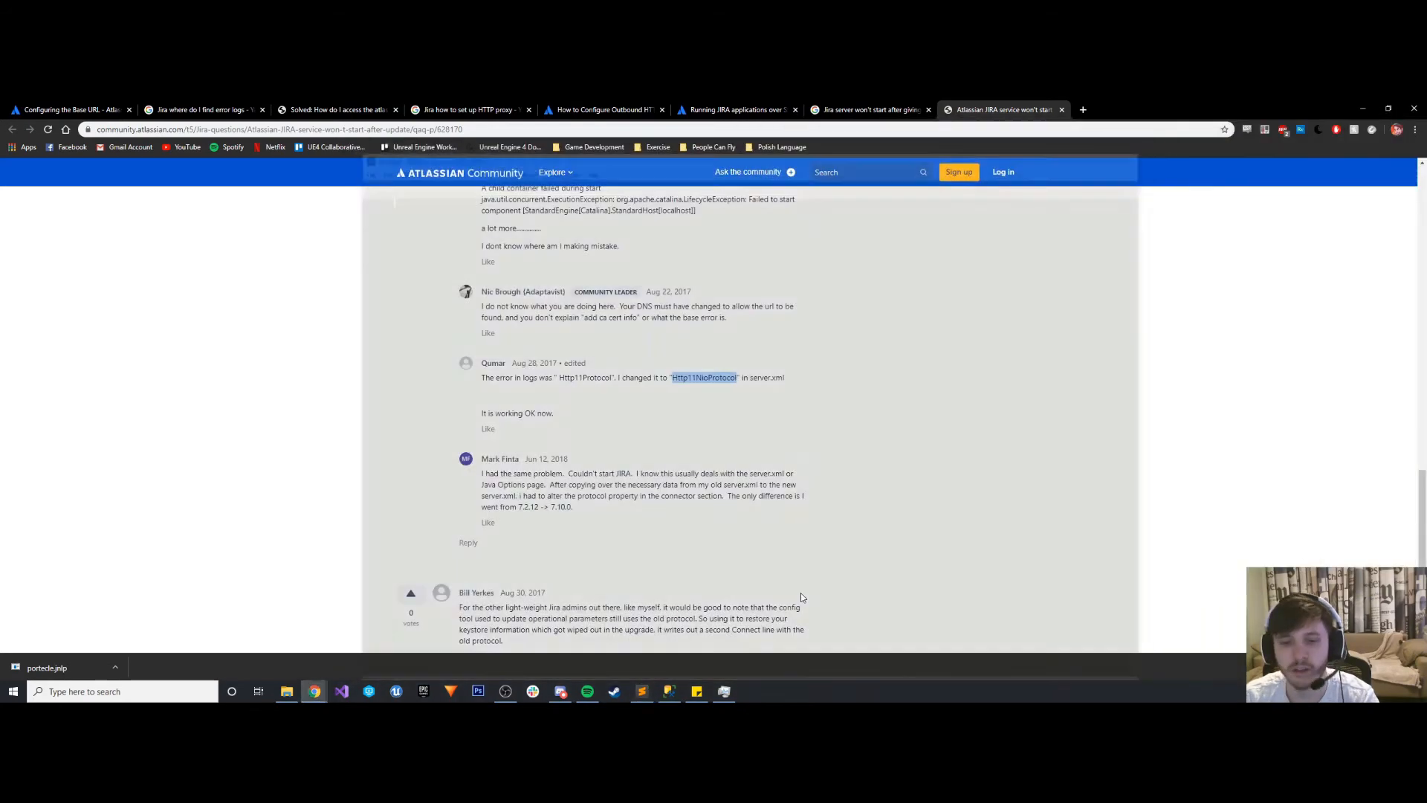
# - Open a command prompt in the Jira bin folder and run config.bat to launch the JIRA Configuration Tool
pyautogui.click(724, 691)
pyautogui.click(724, 691)
pyautogui.click(287, 691)
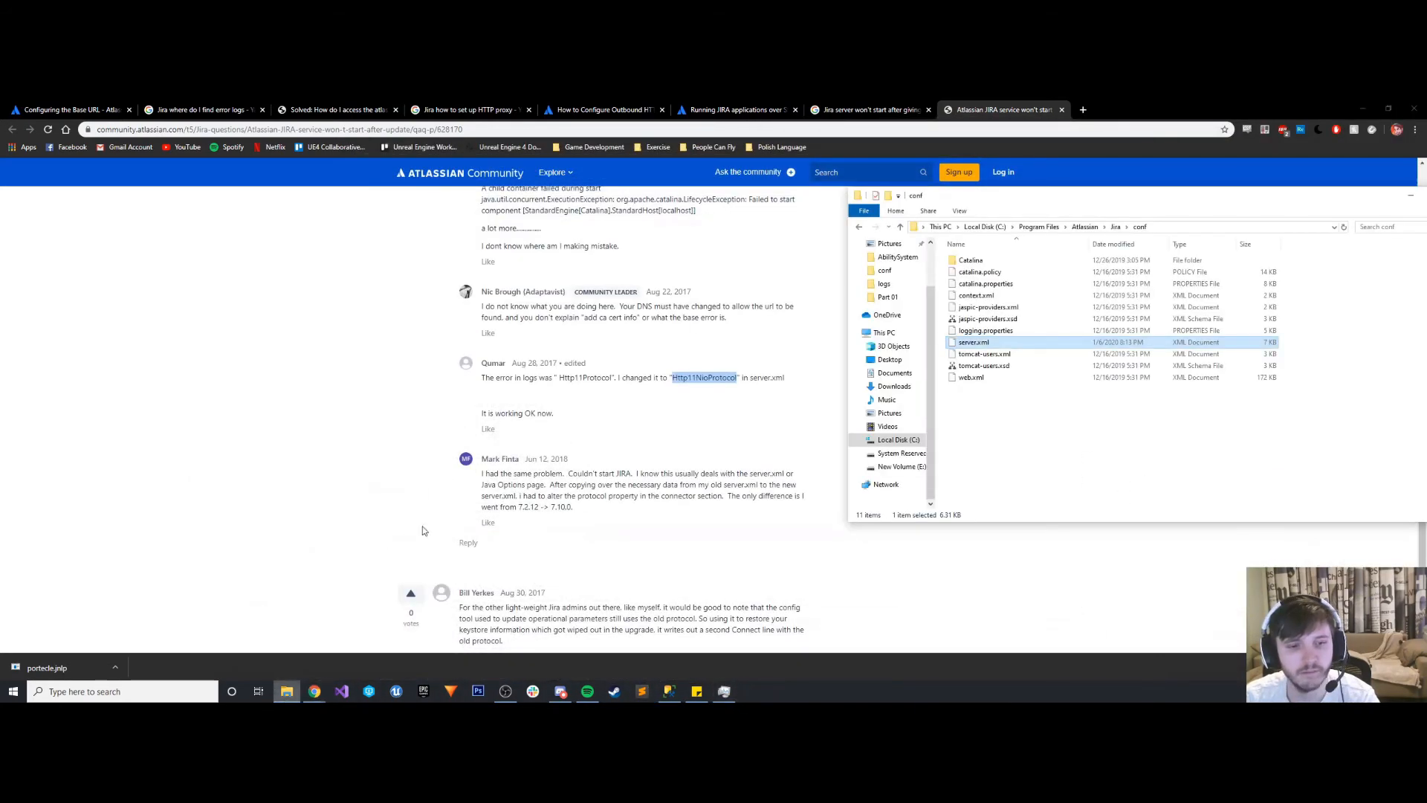
pyautogui.click(1086, 227)
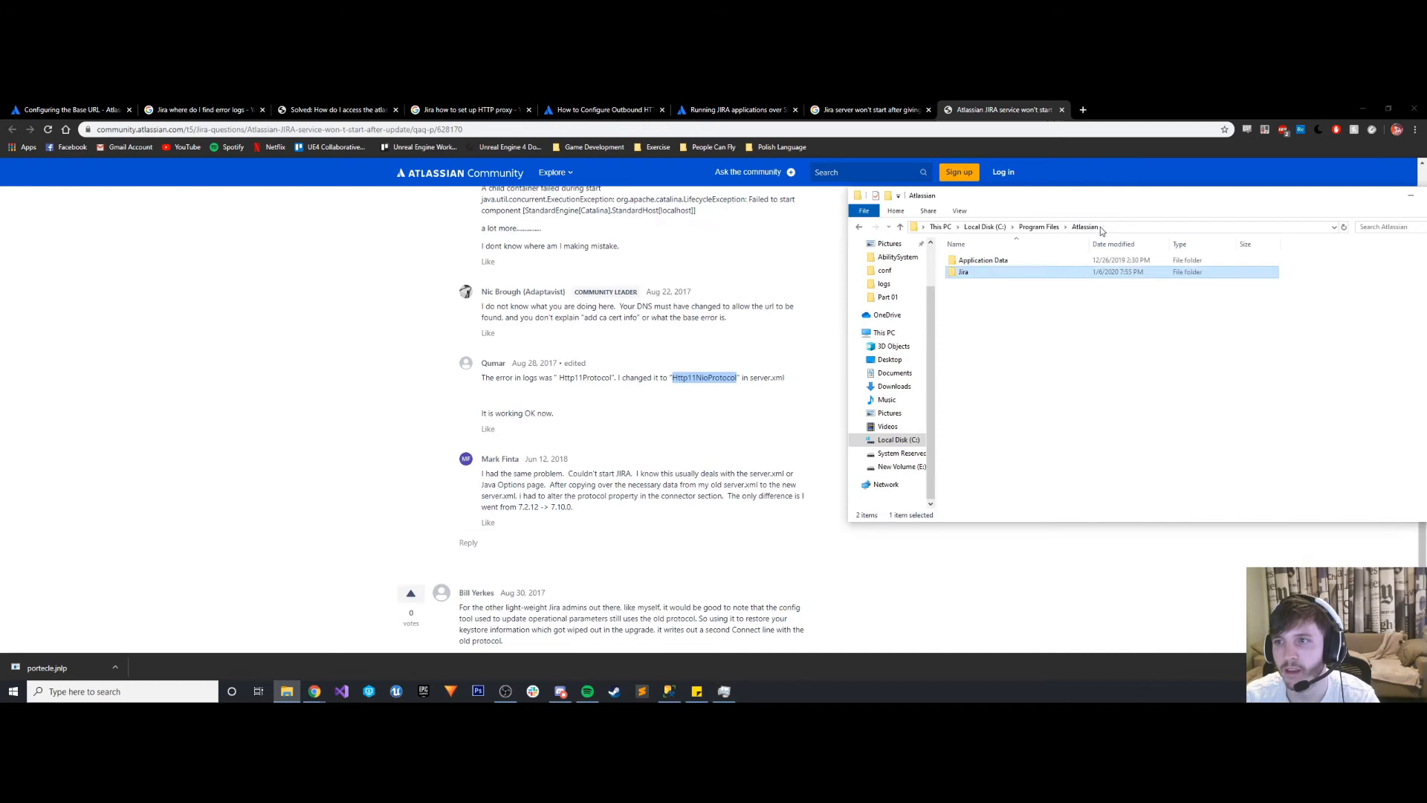
pyautogui.doubleClick(965, 273)
pyautogui.doubleClick(964, 272)
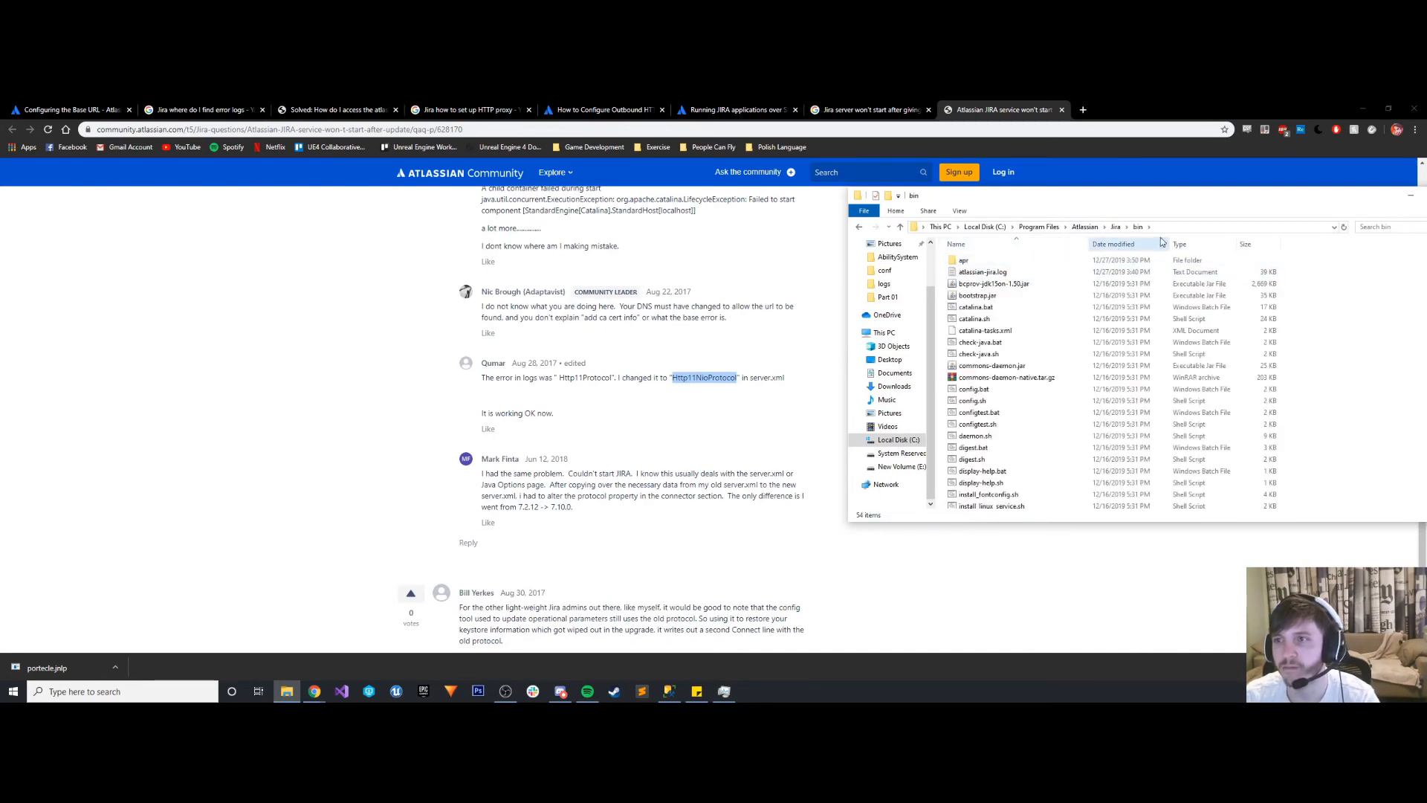
pyautogui.click(1117, 227)
pyautogui.write('cmd')
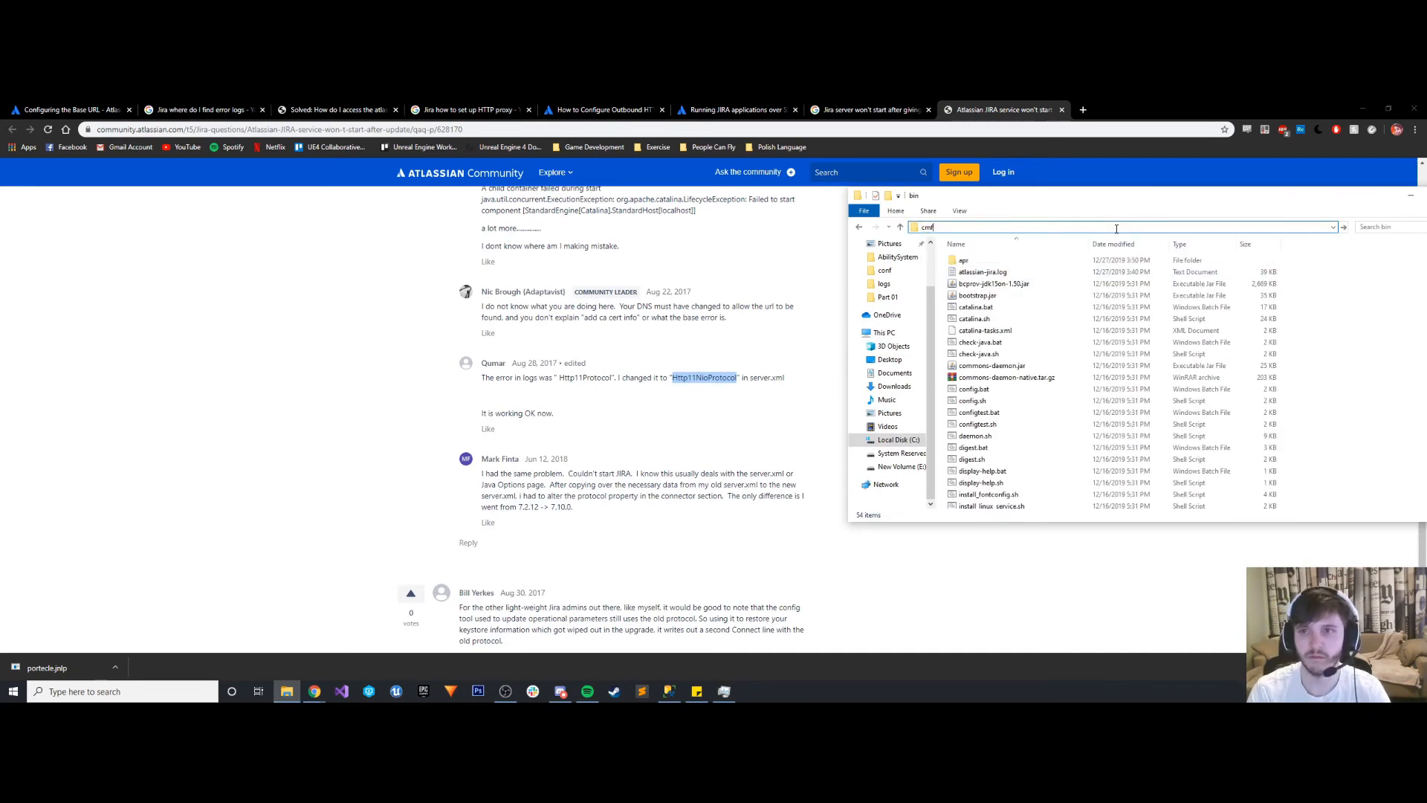
pyautogui.press('Return')
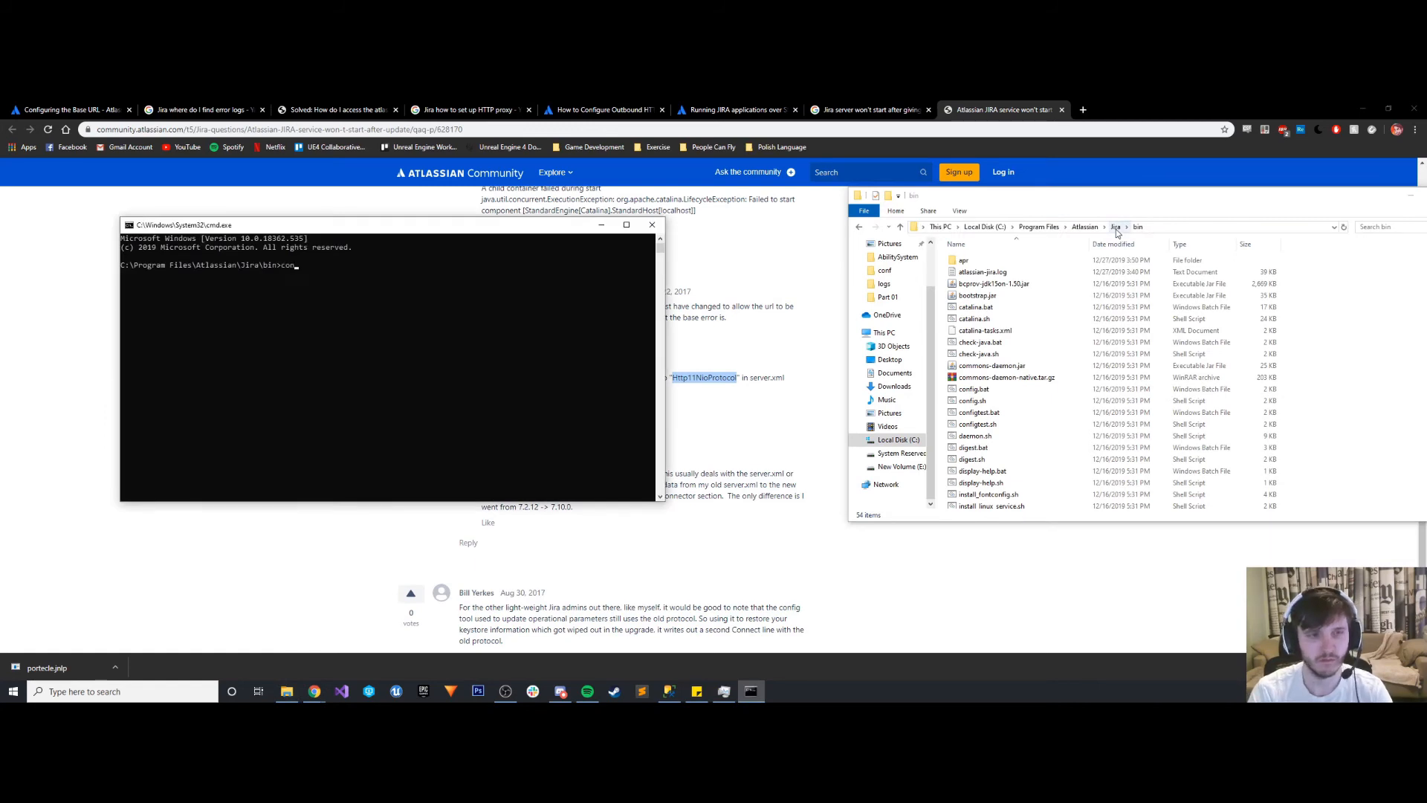
pyautogui.write('config.bat')
pyautogui.press('Return')
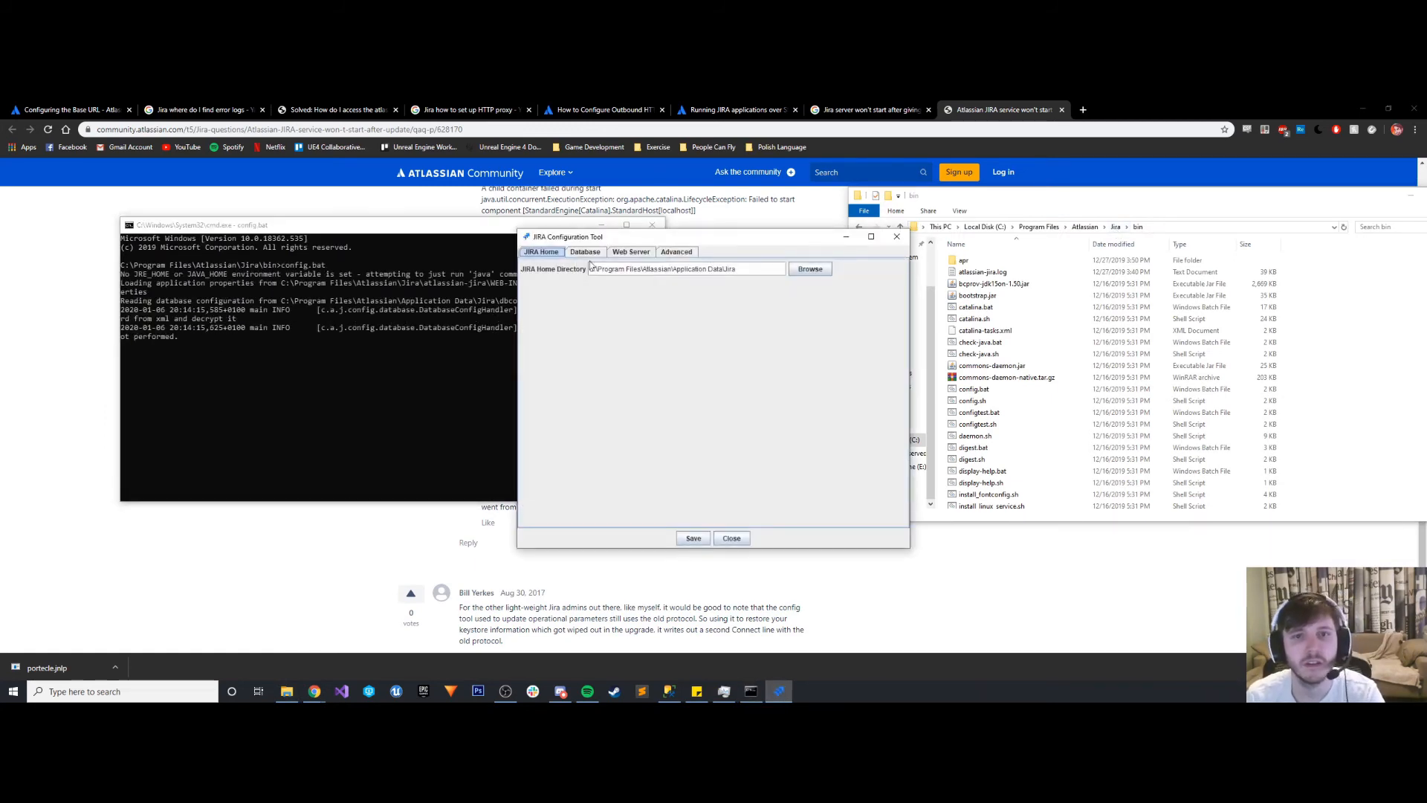
# - Examine the Database, Advanced and Web Server settings in the JIRA Configuration Tool
pyautogui.click(587, 252)
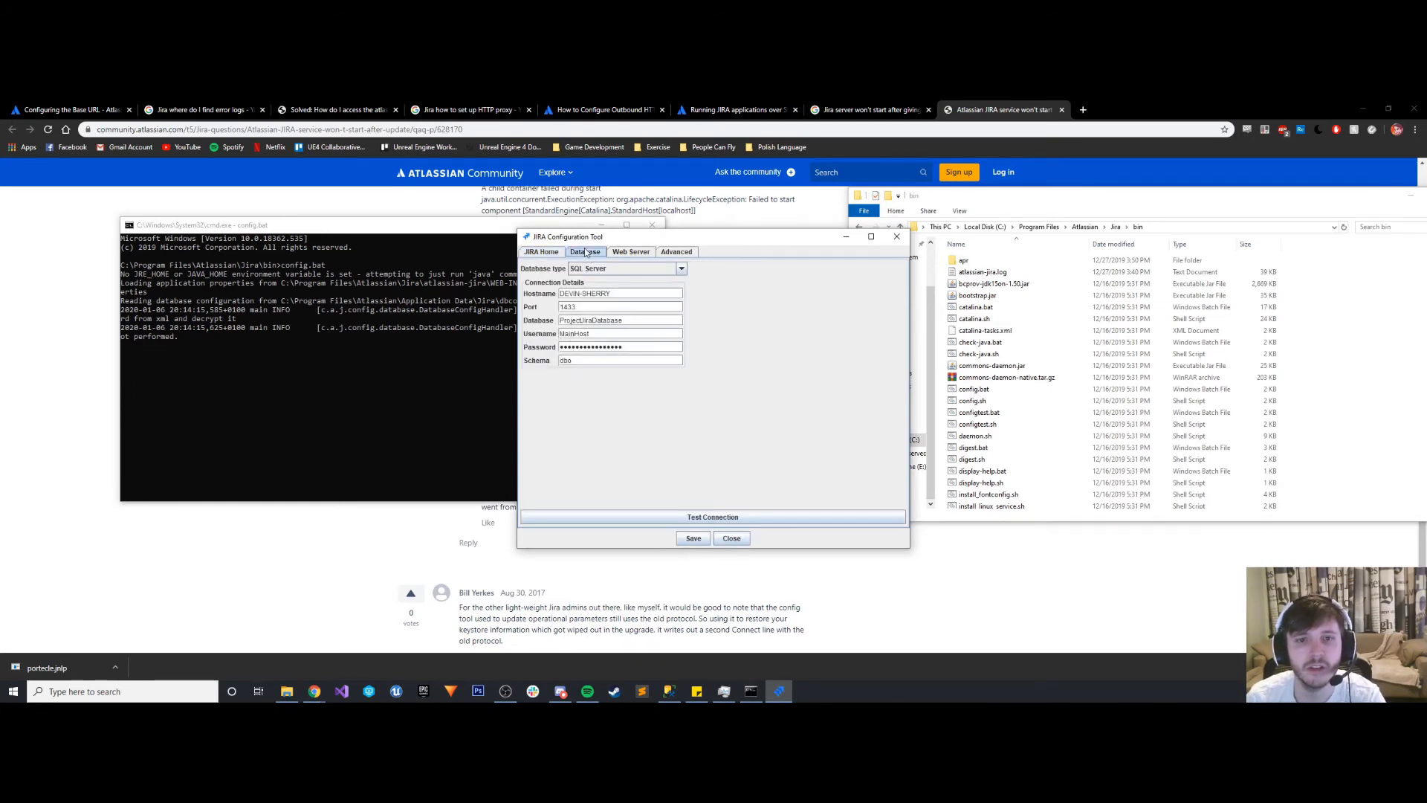
pyautogui.click(674, 253)
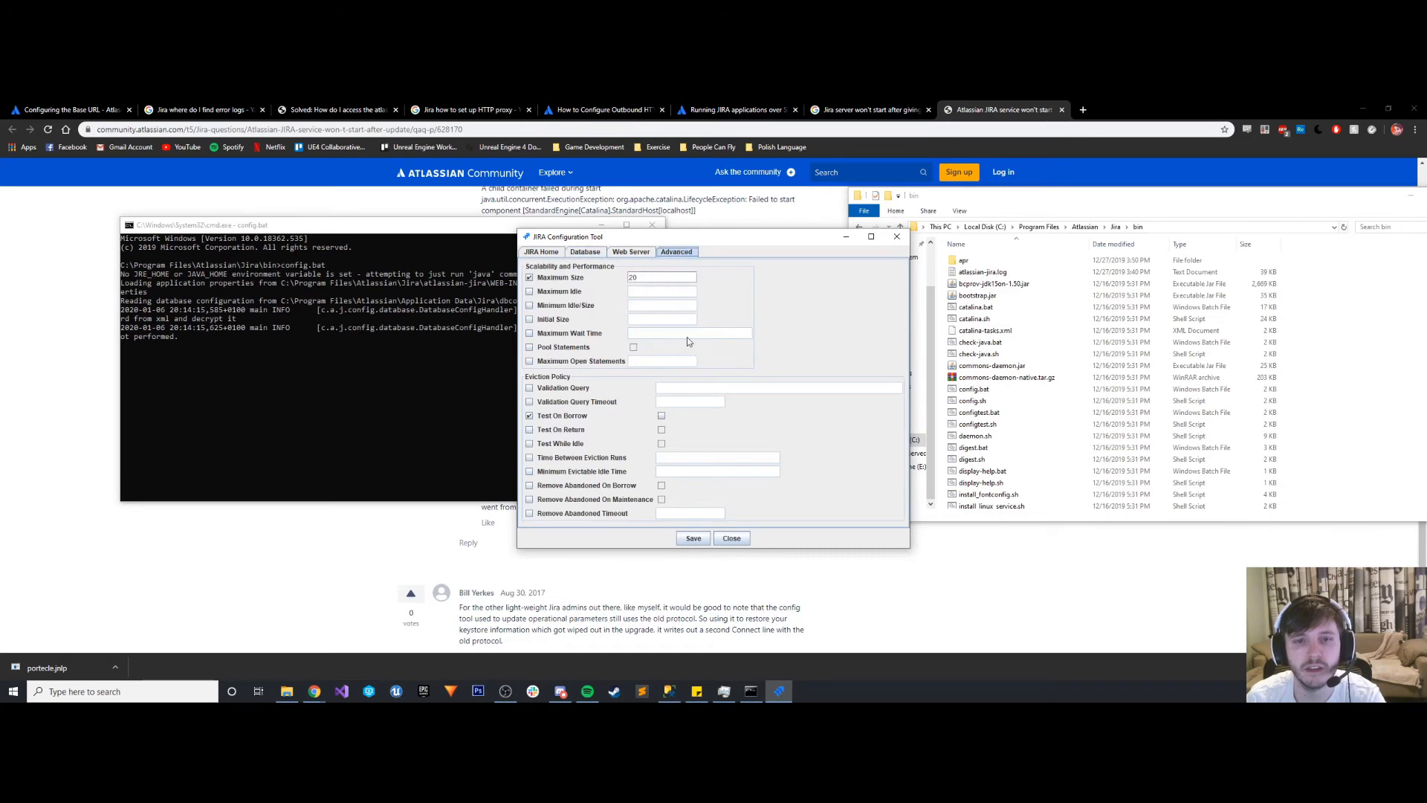
pyautogui.click(633, 252)
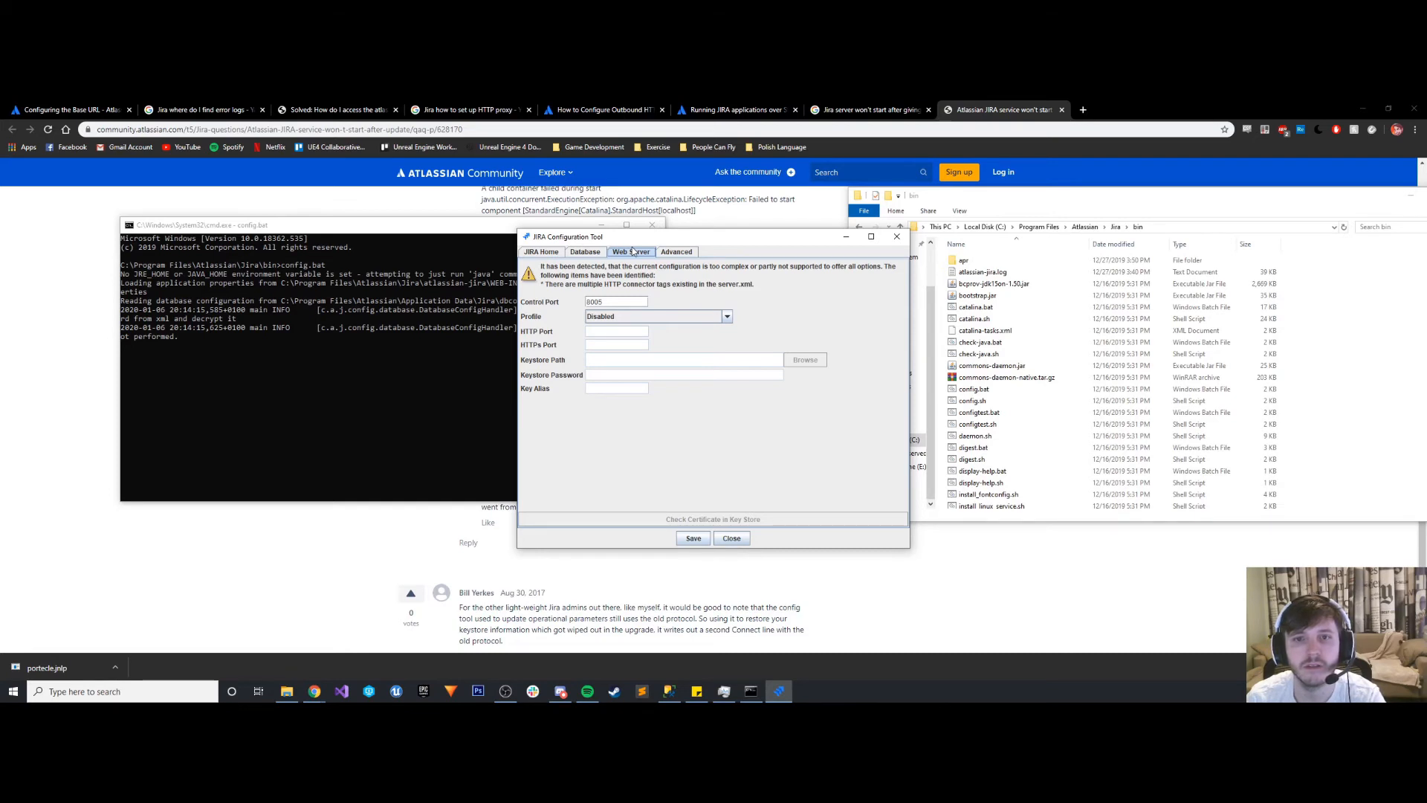
# - Try to set the web server Profile to HTTPs only
pyautogui.click(606, 318)
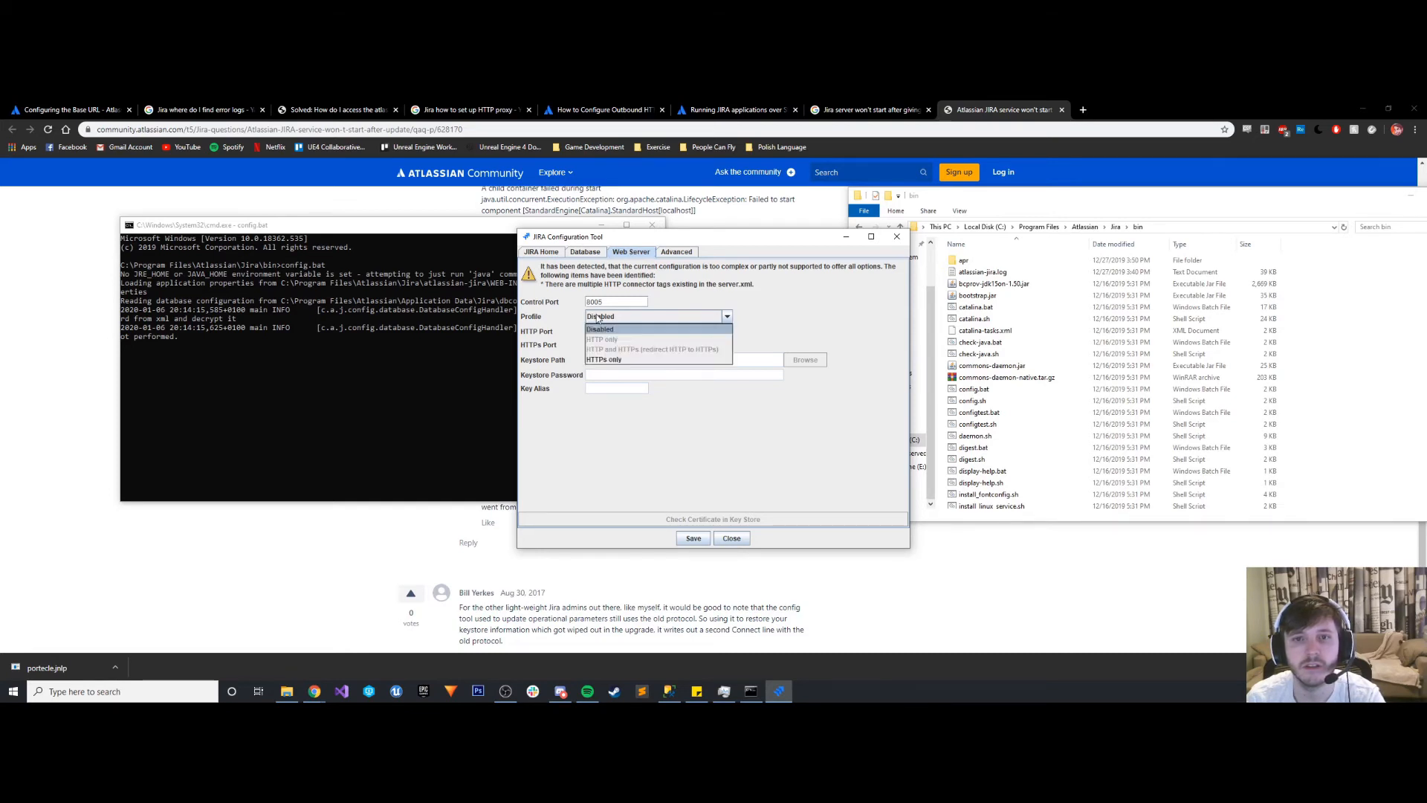
pyautogui.click(608, 318)
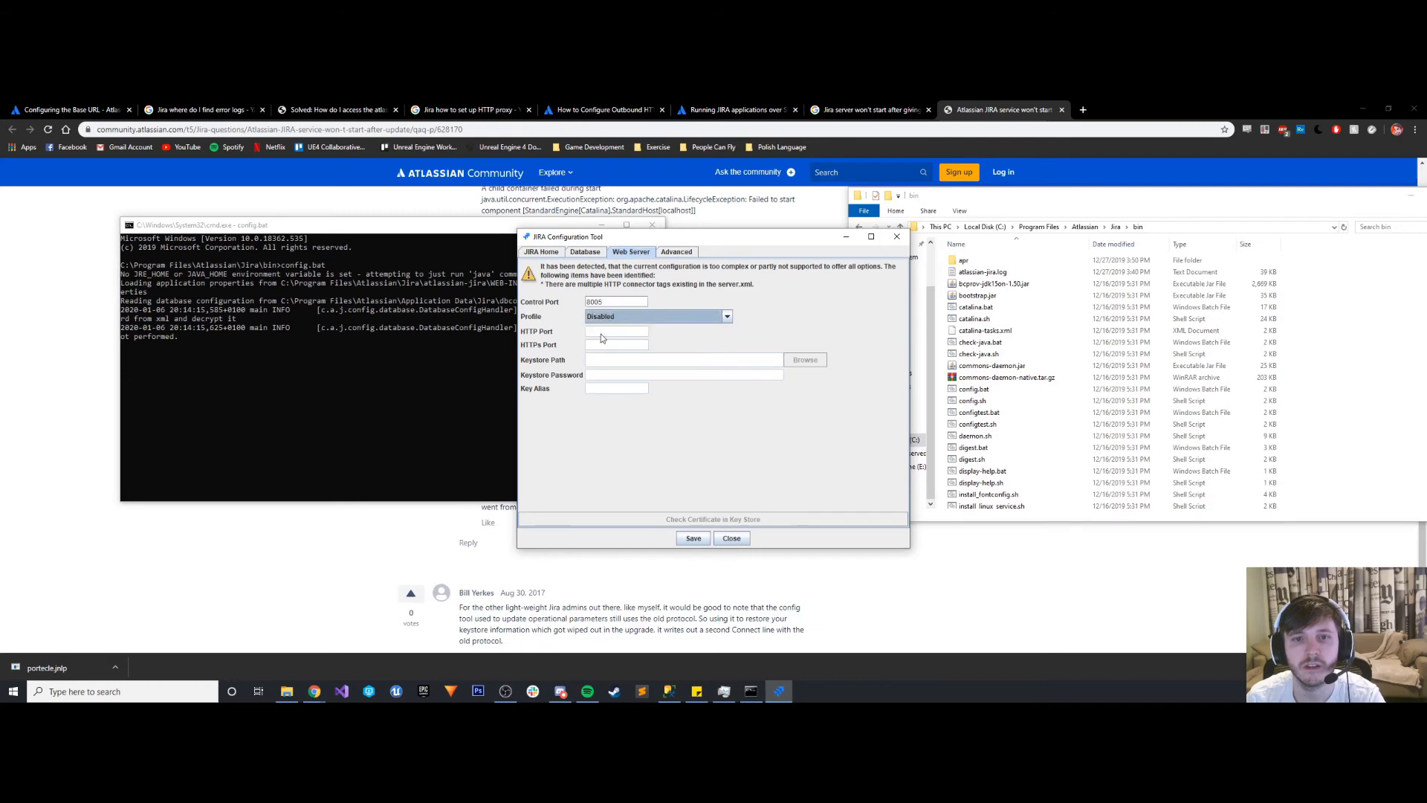
pyautogui.click(608, 318)
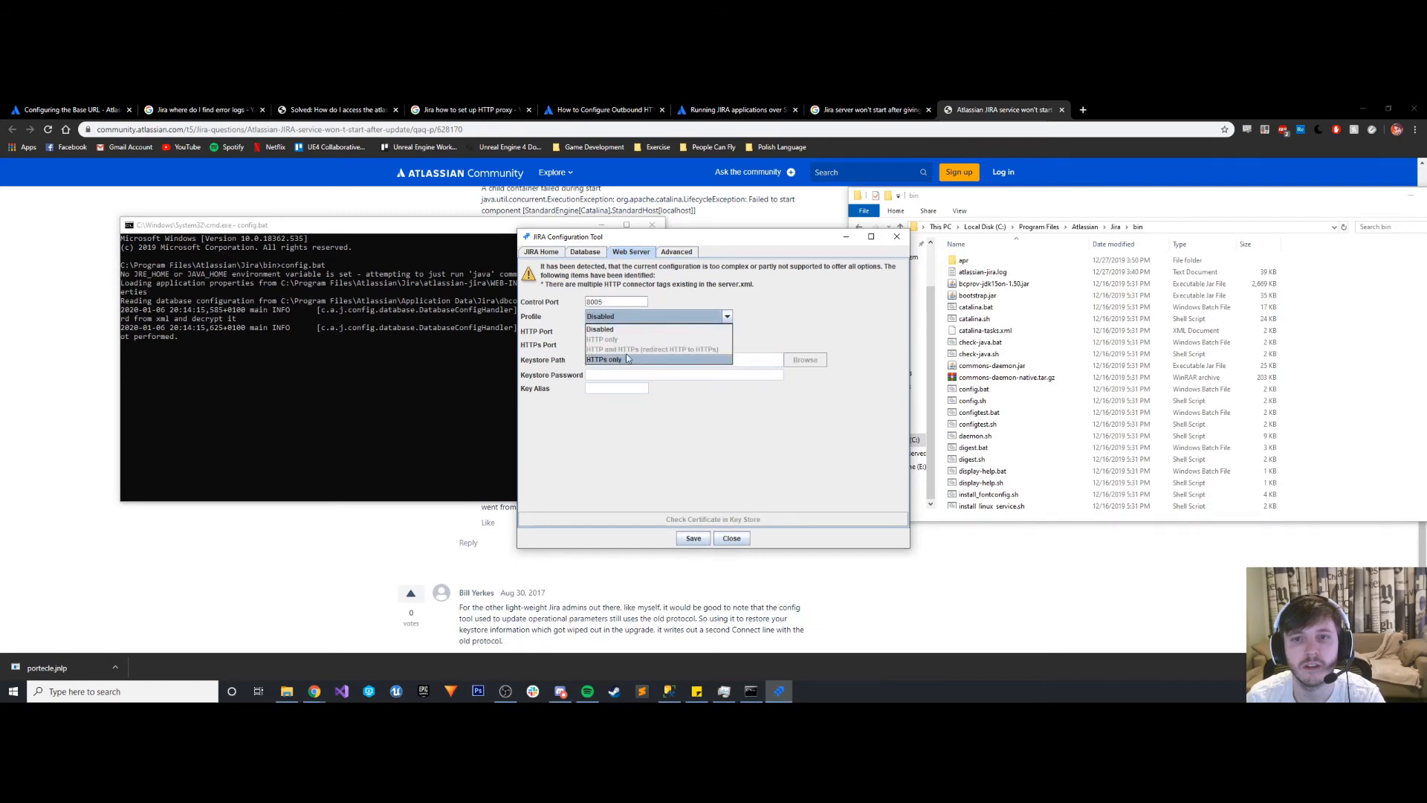
pyautogui.click(626, 358)
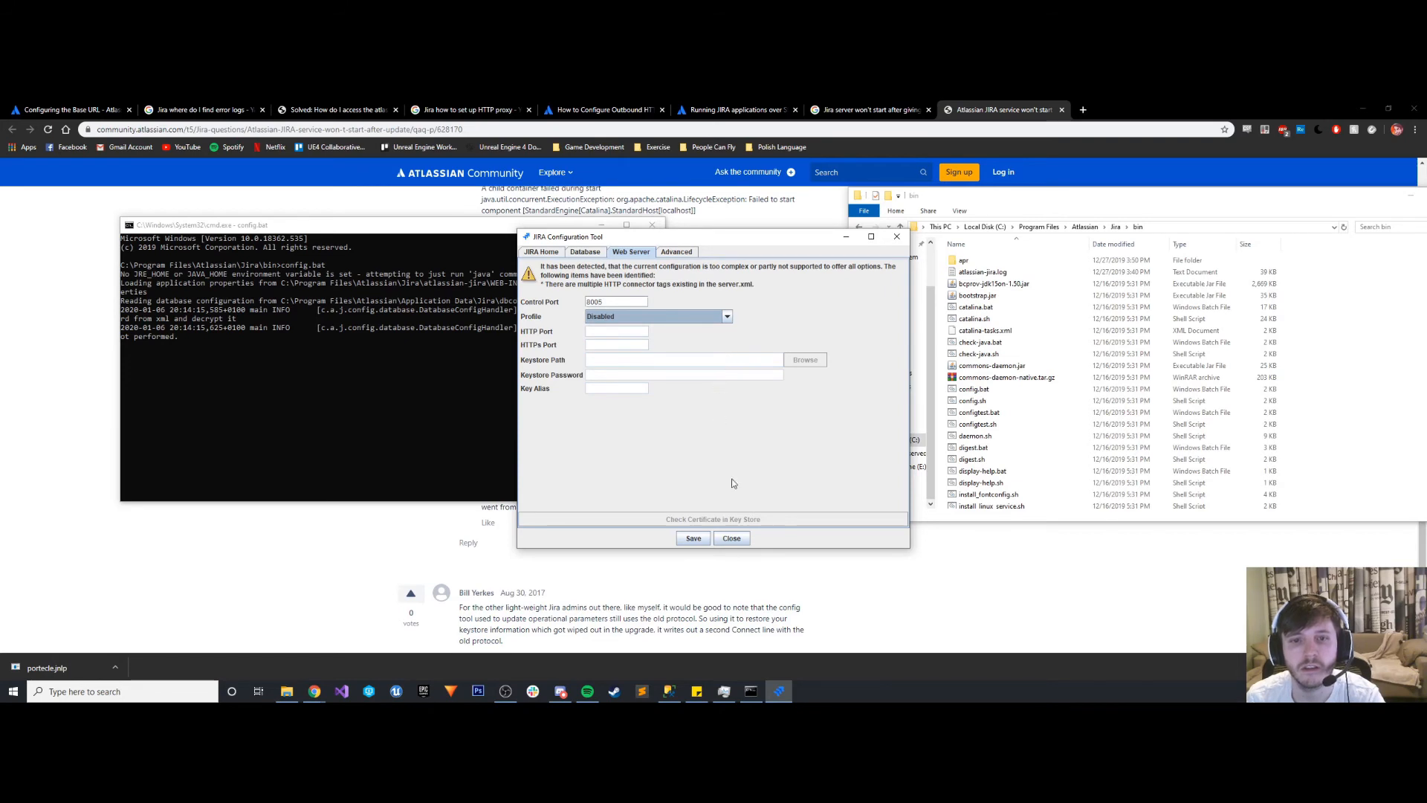
# - Cancel closing the JIRA Configuration Tool without saving and save its settings instead
pyautogui.click(728, 540)
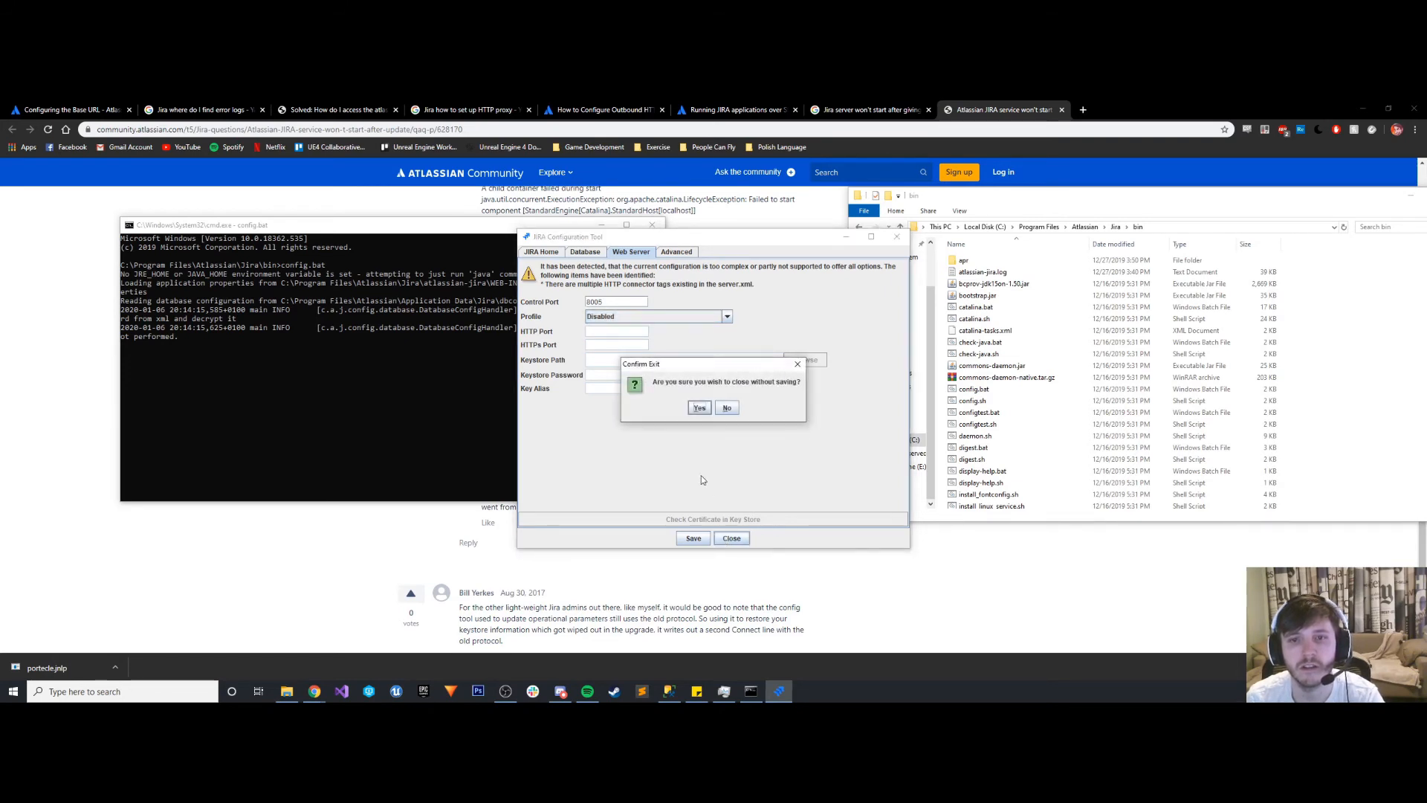
pyautogui.click(727, 409)
pyautogui.click(693, 538)
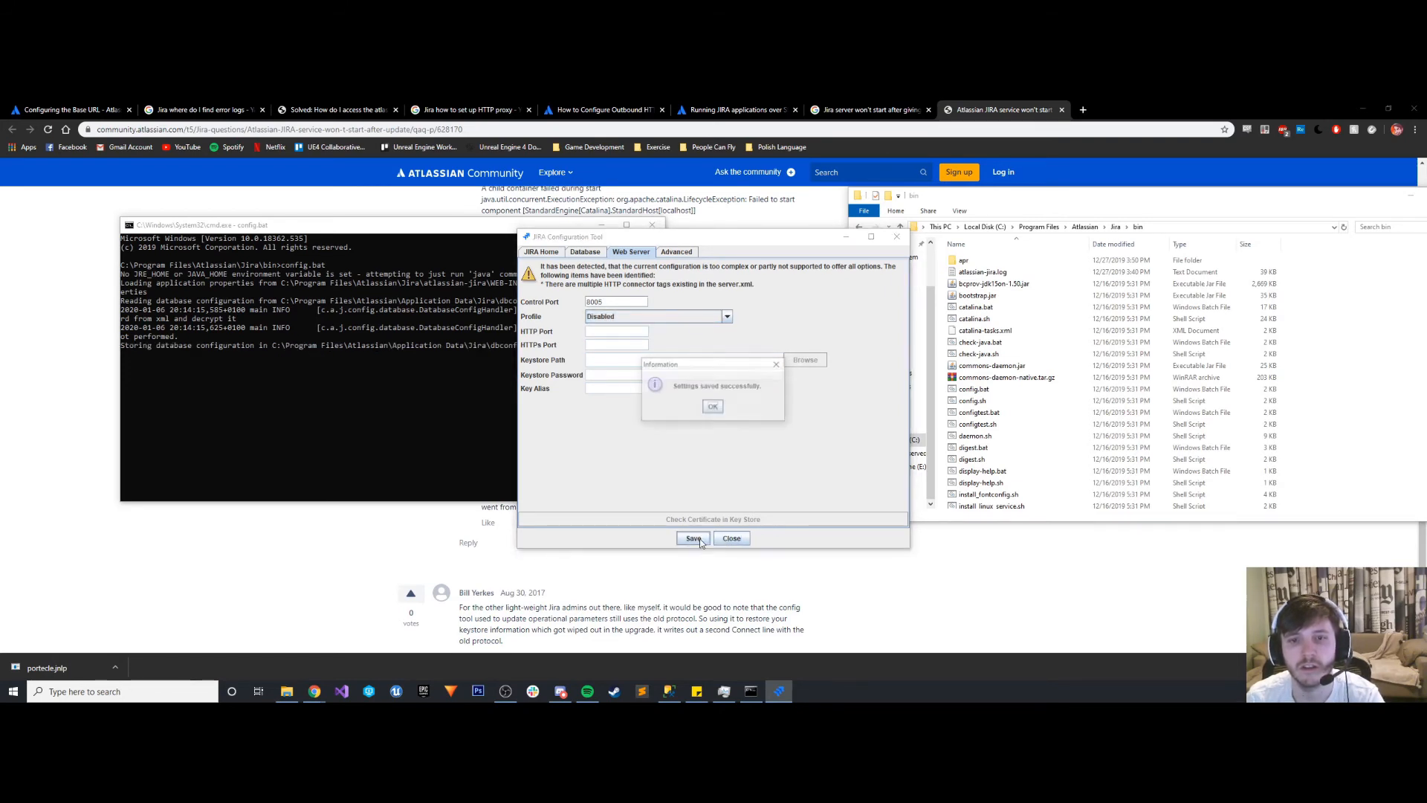
pyautogui.click(712, 407)
# - Open server.xml from the Jira conf folder in Sublime Text and review its connector sections
pyautogui.moveTo(744, 237); pyautogui.dragTo(536, 250)
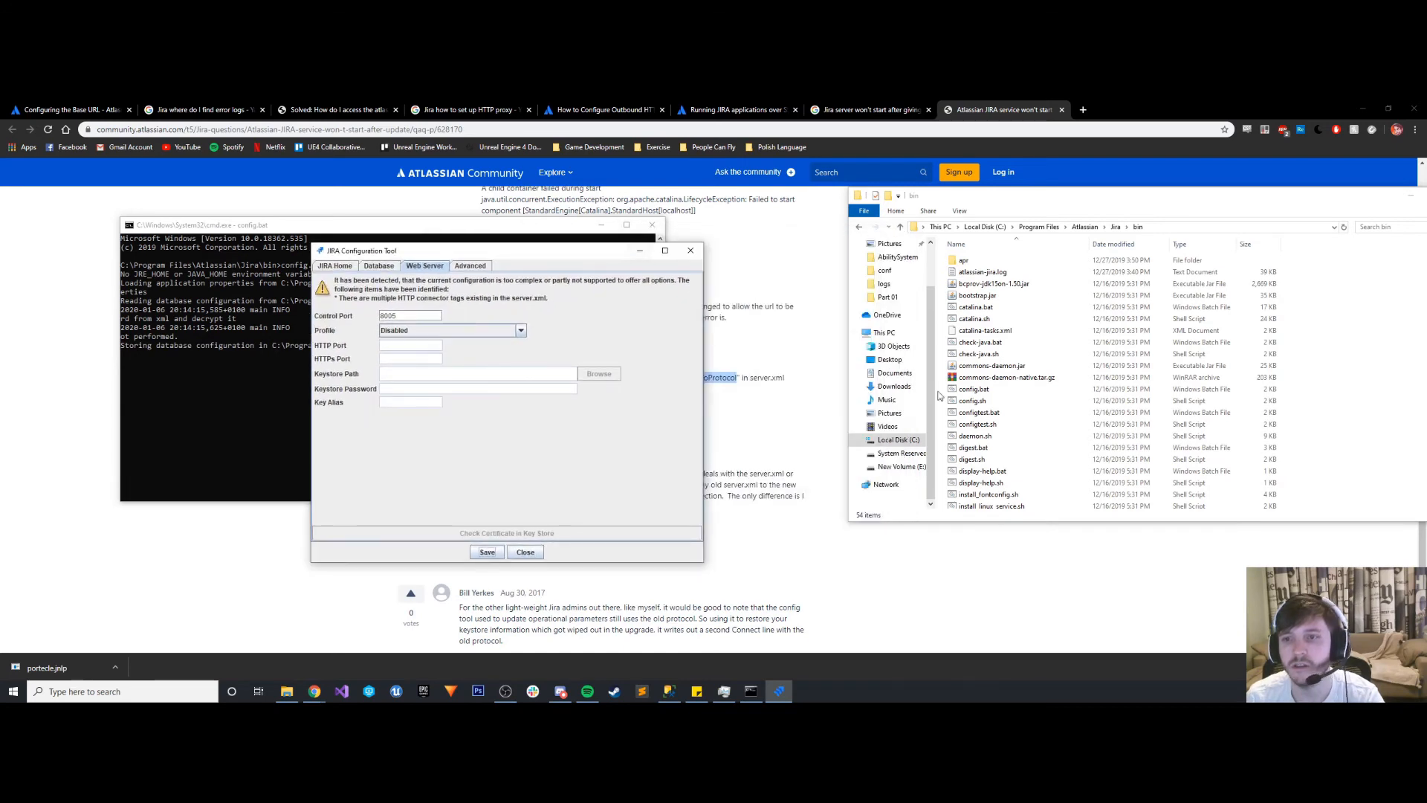
pyautogui.click(1115, 227)
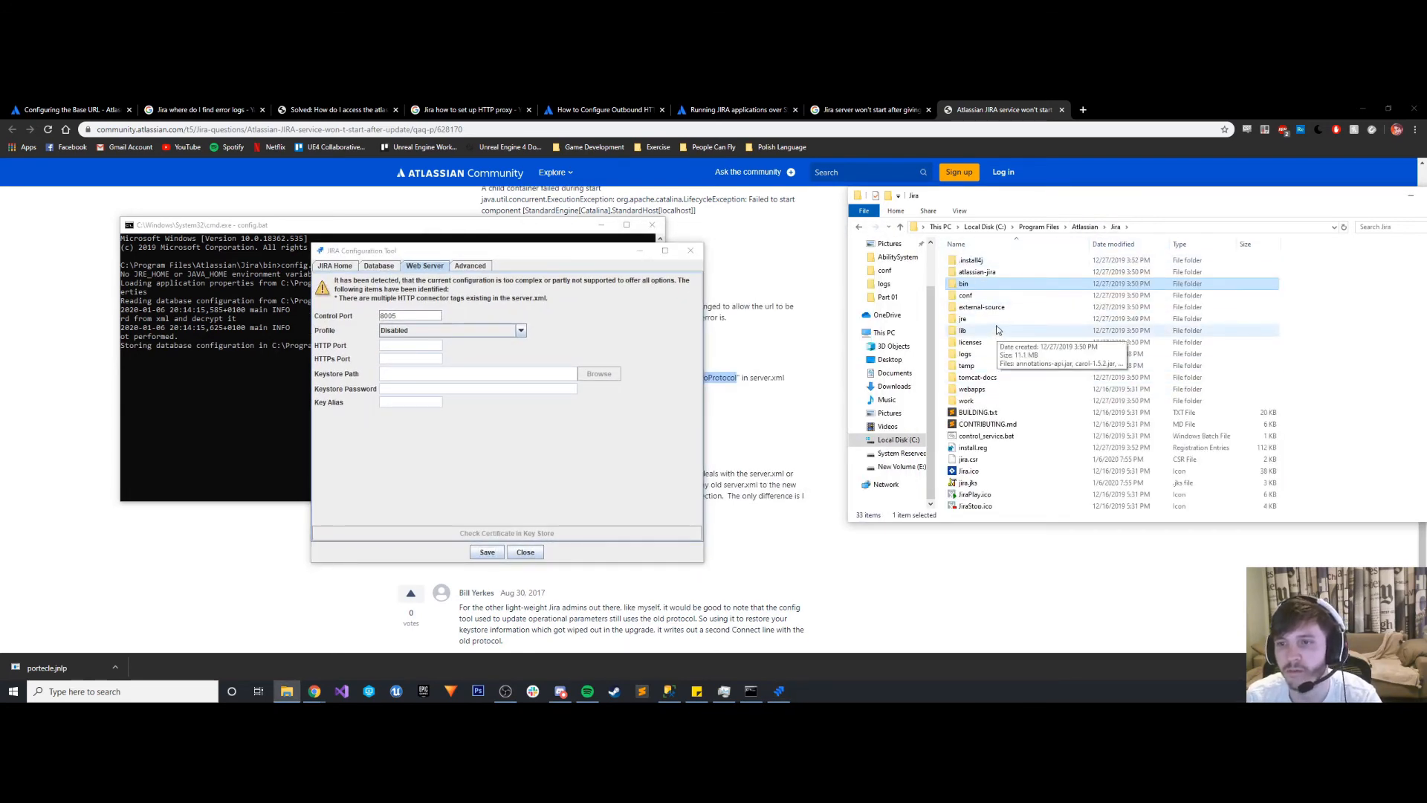
pyautogui.doubleClick(970, 296)
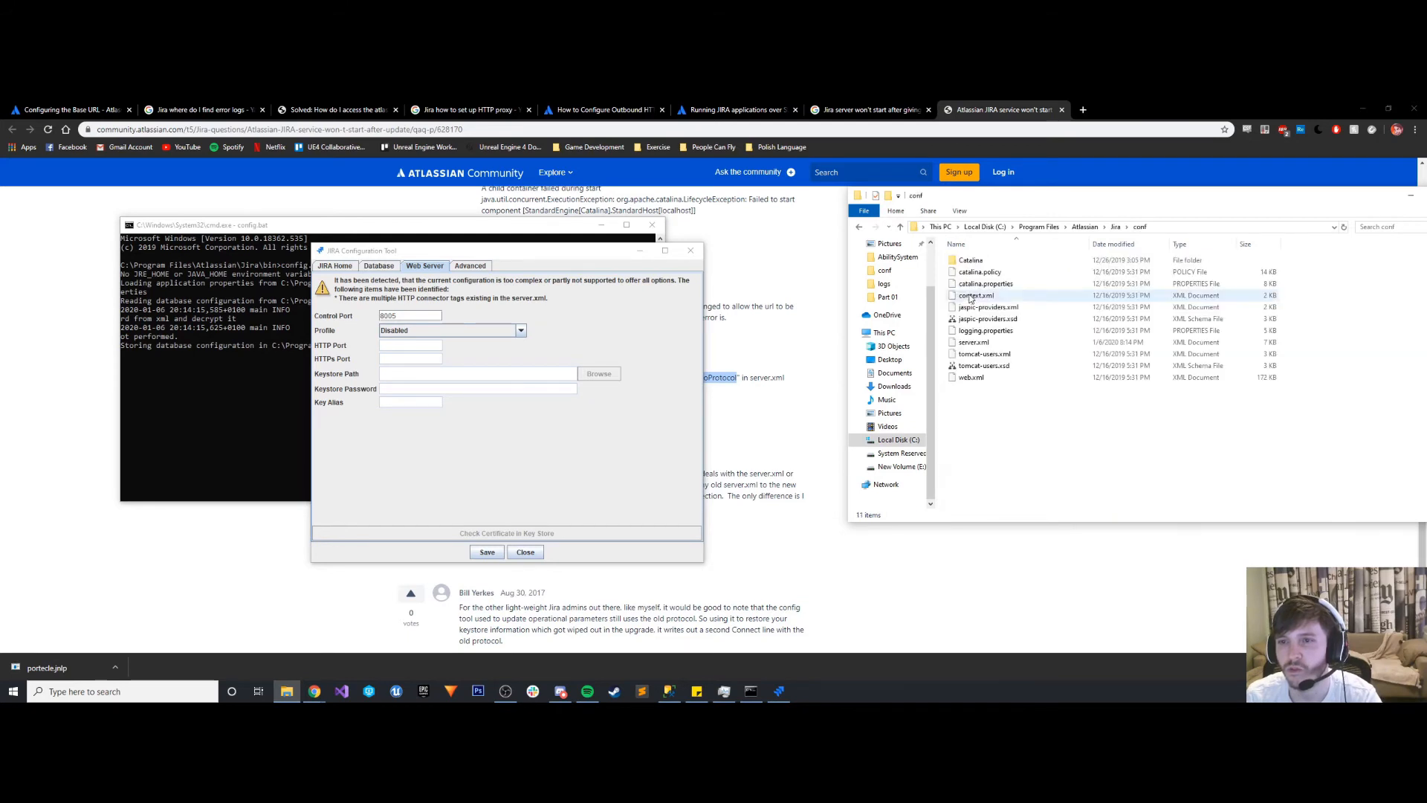
pyautogui.rightClick(980, 344)
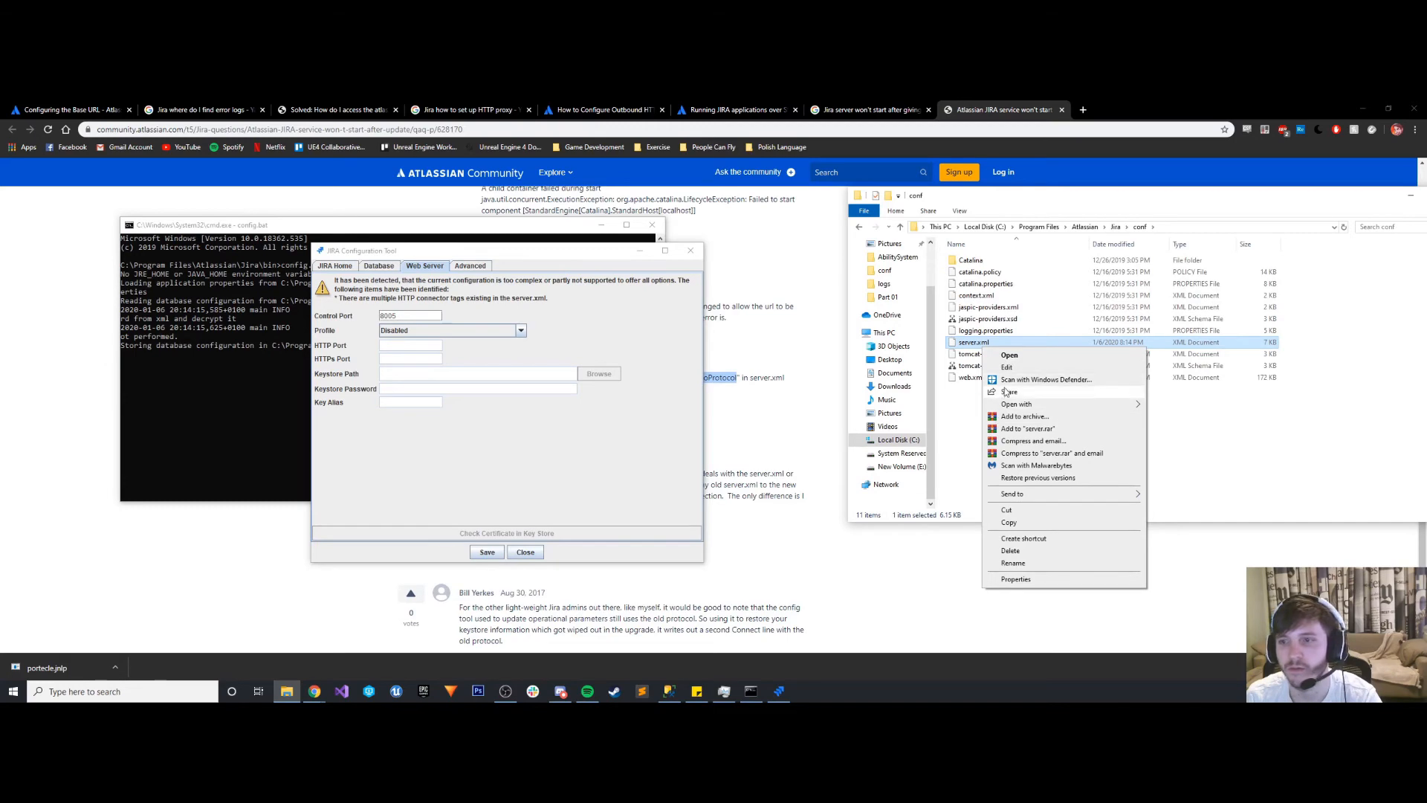
pyautogui.moveTo(1077, 405)
pyautogui.click(1182, 441)
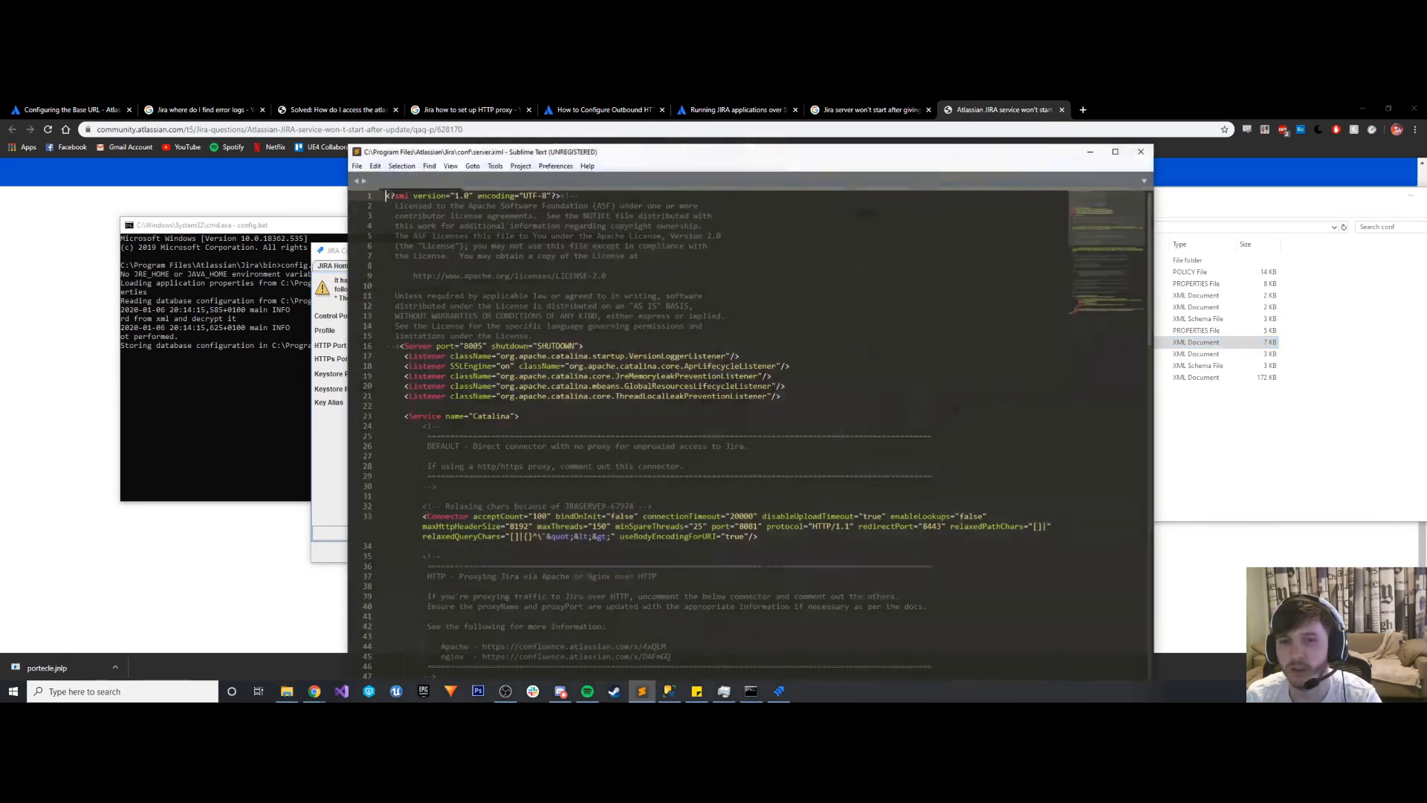
pyautogui.scroll(-15, 739, 441)
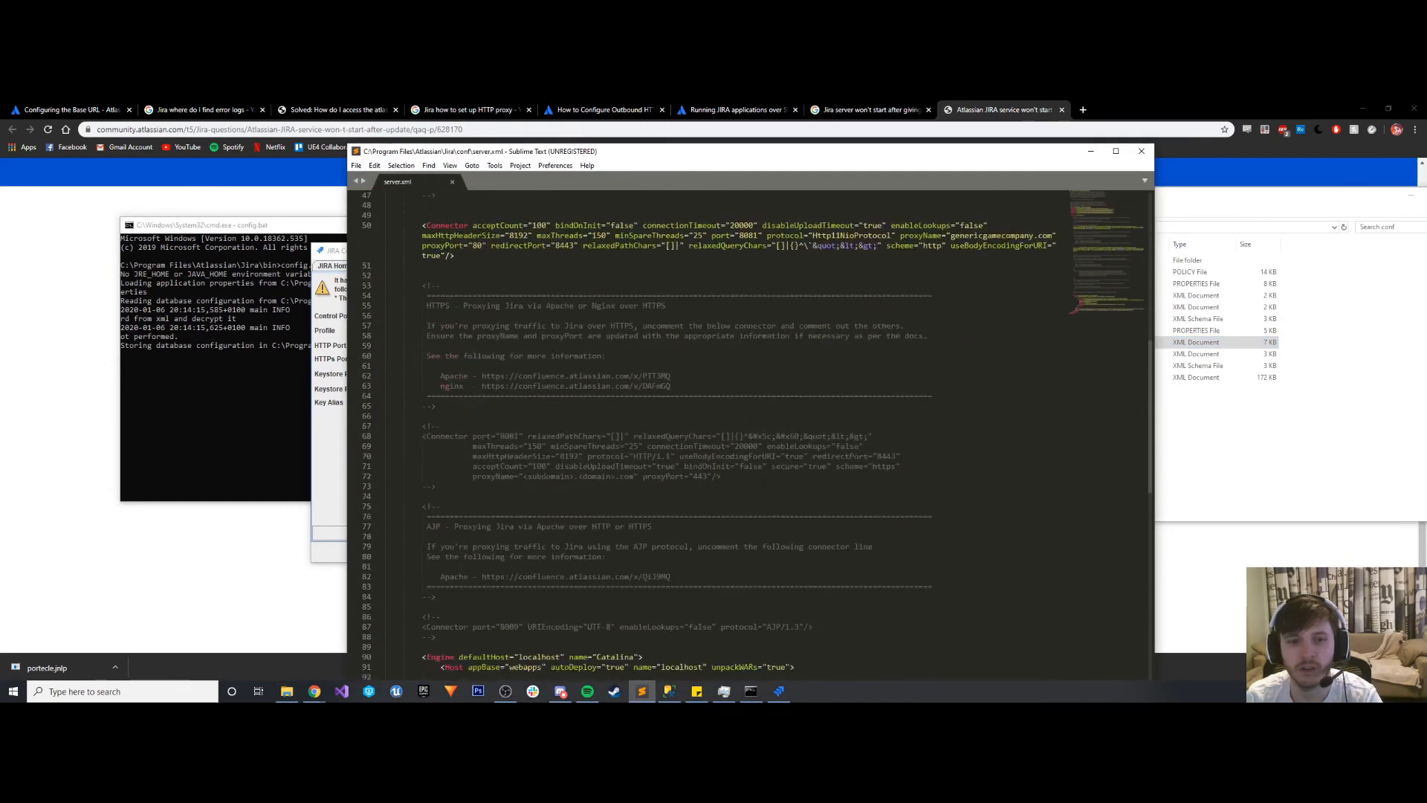
pyautogui.scroll(-3, 754, 411)
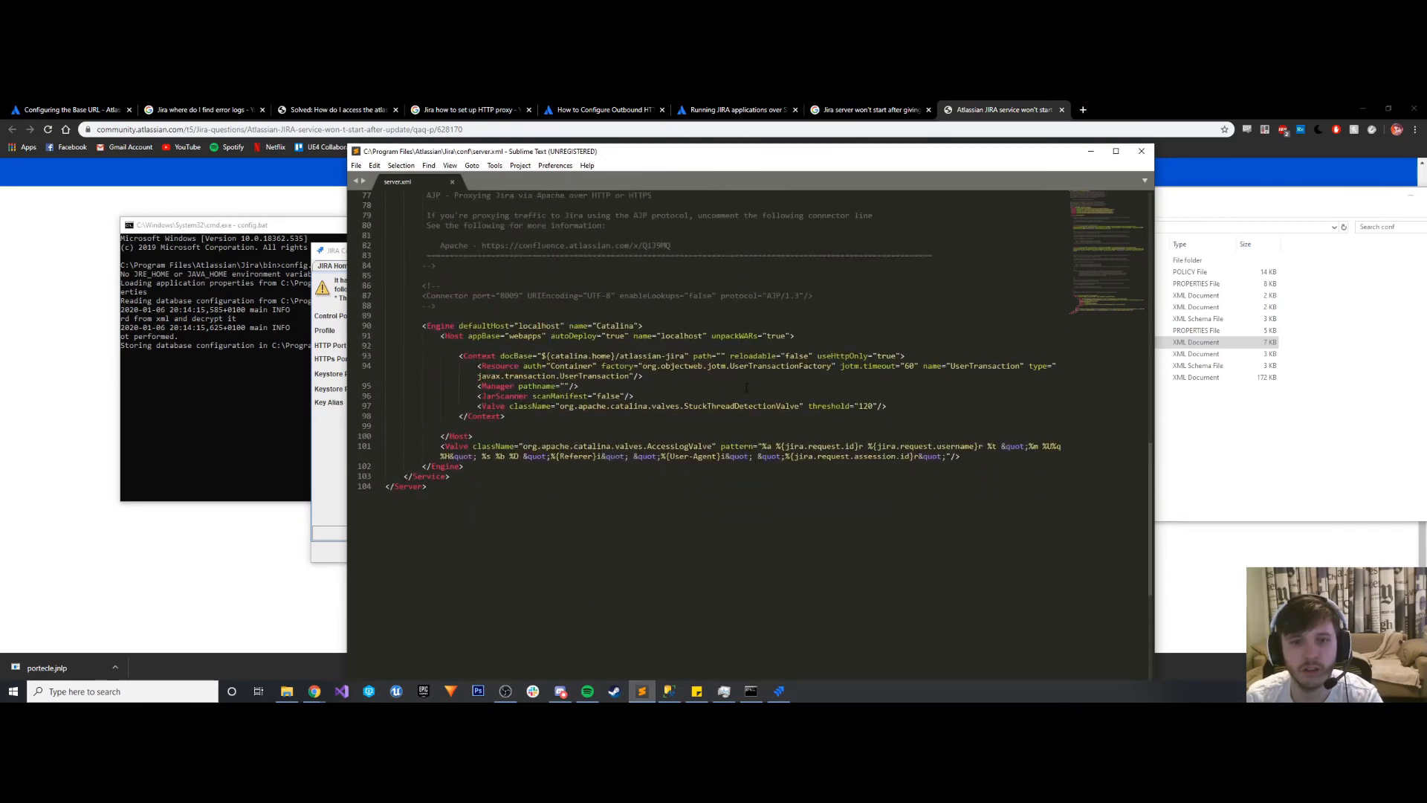
pyautogui.scroll(19, 747, 388)
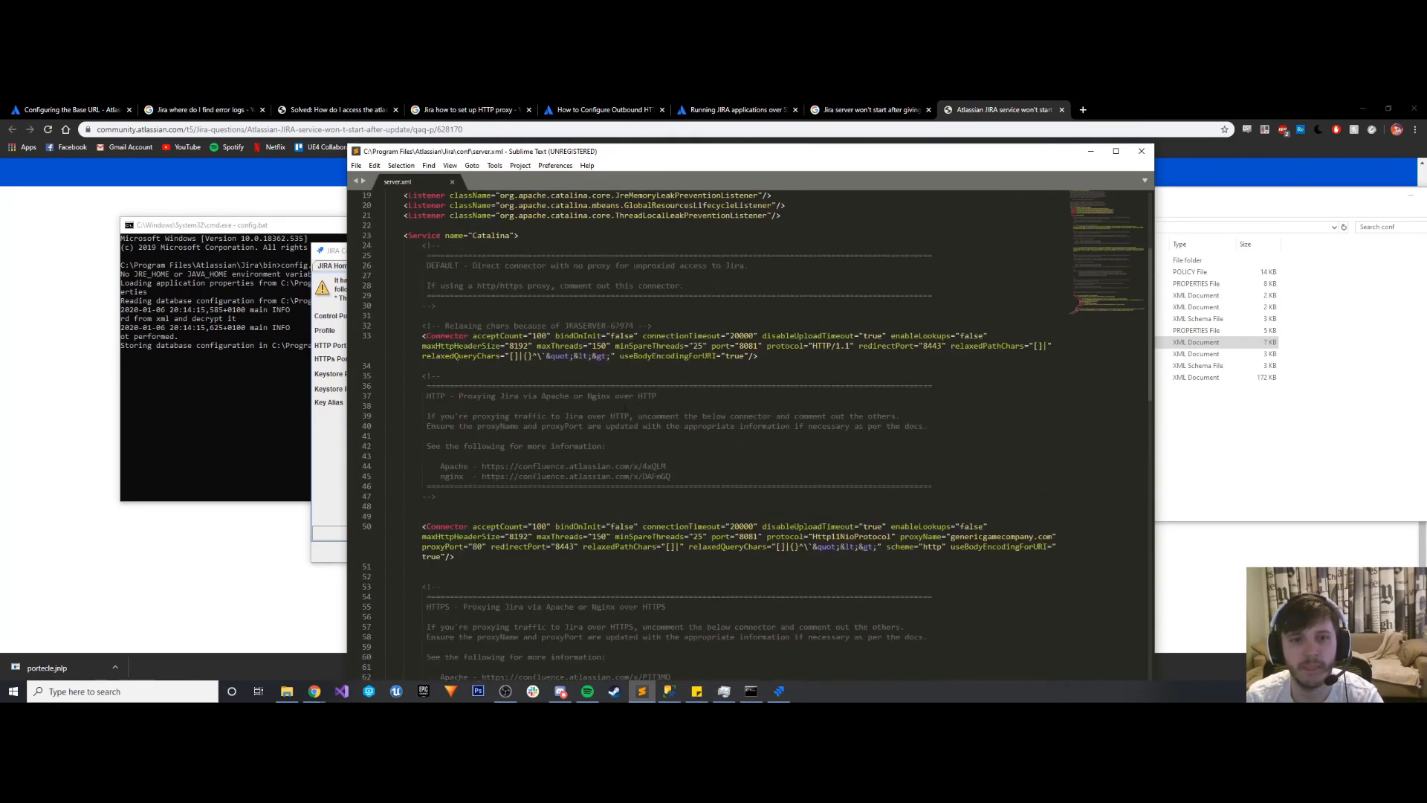
pyautogui.scroll(6, 747, 435)
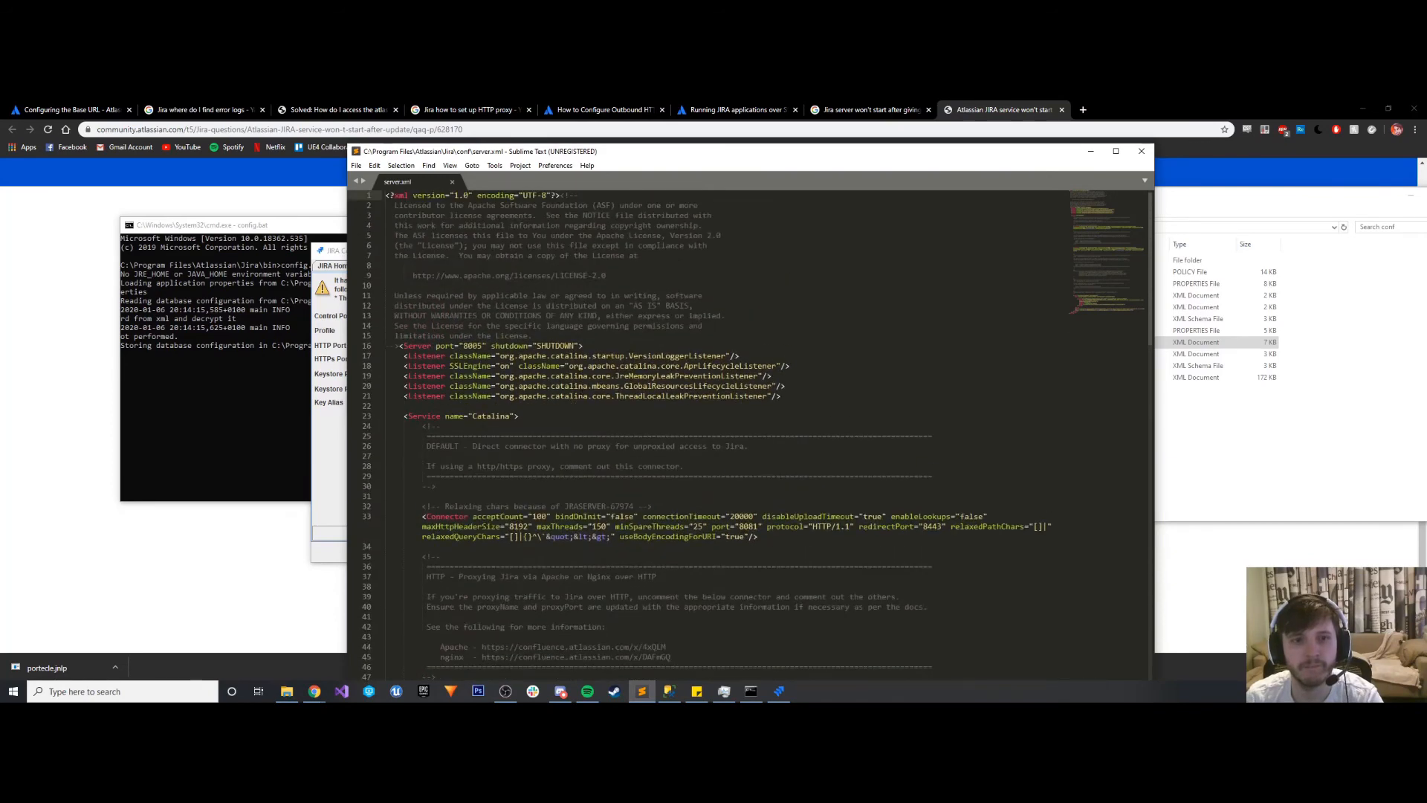
pyautogui.scroll(-5, 579, 395)
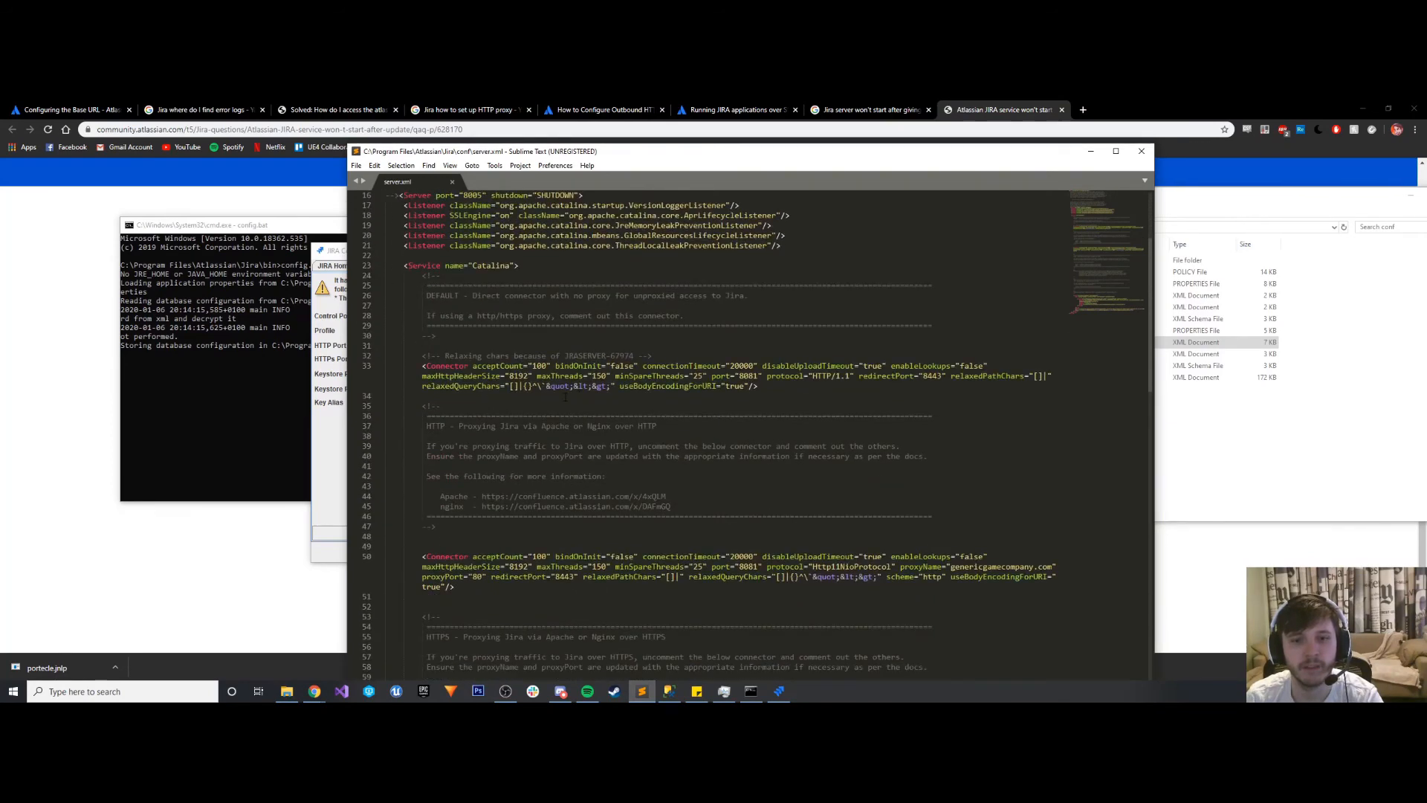
pyautogui.scroll(-1, 565, 397)
pyautogui.scroll(-2, 757, 435)
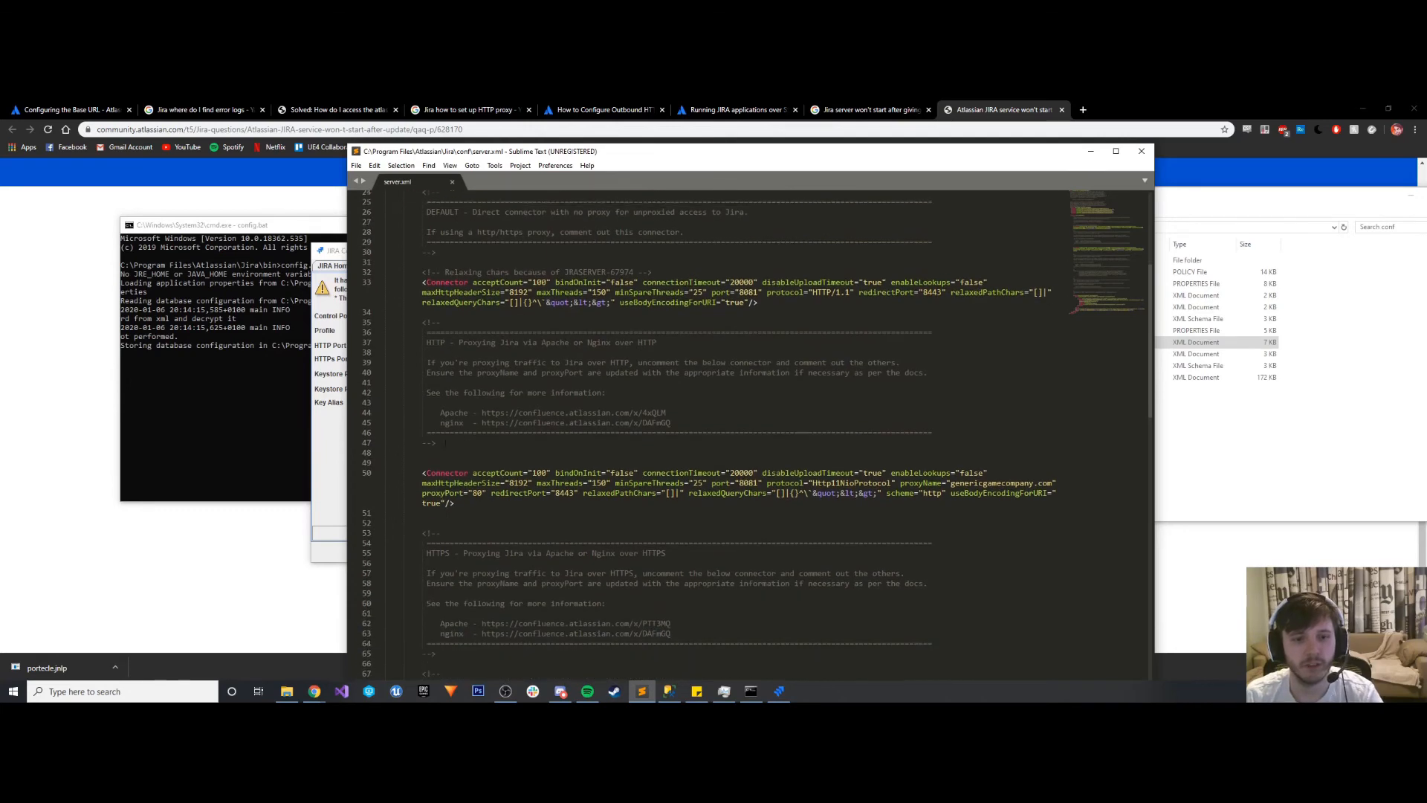
# - Copy the opening comment marker "<!--" and insert it above the HTTP proxy connector for genericgamecompany.com
pyautogui.click(426, 526)
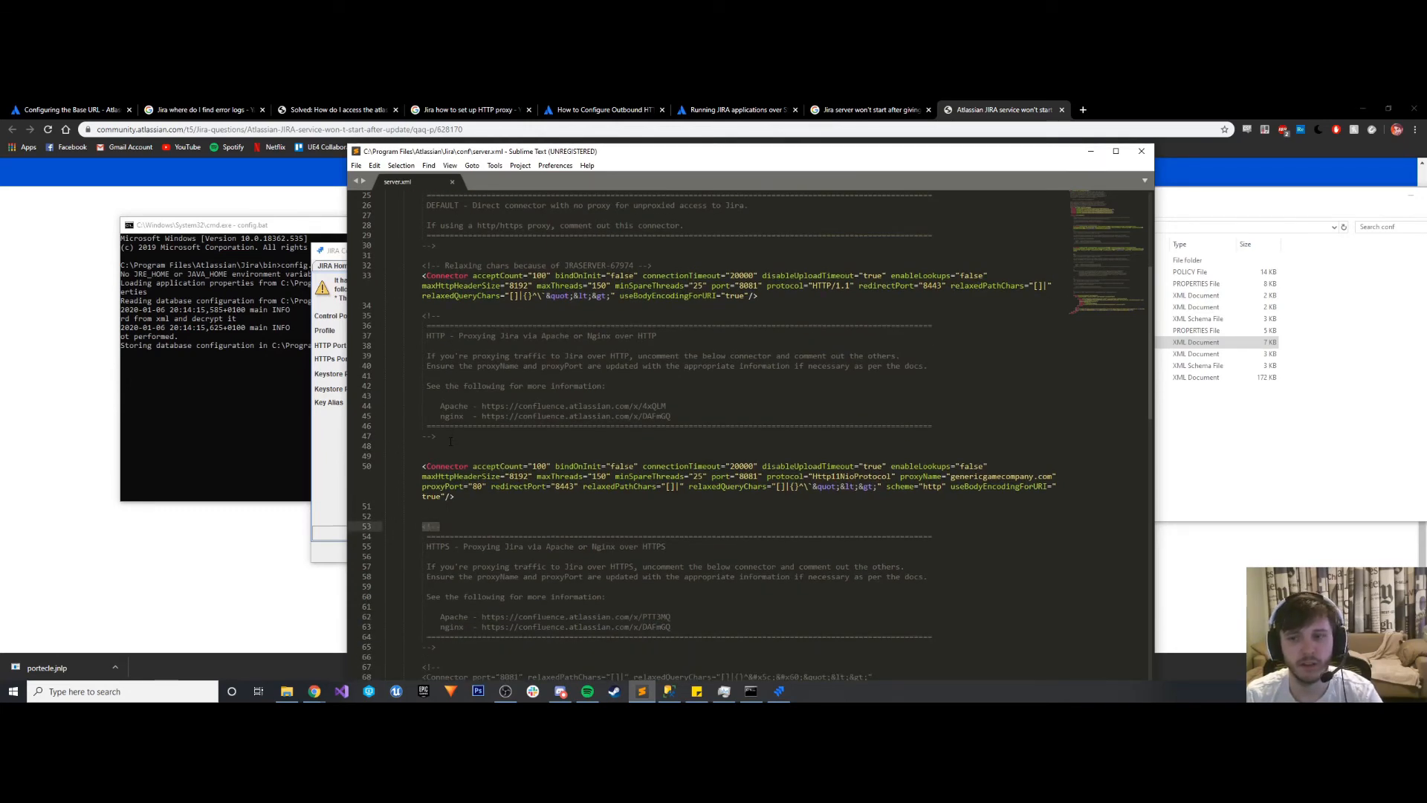
pyautogui.click(431, 458)
pyautogui.press('Return')
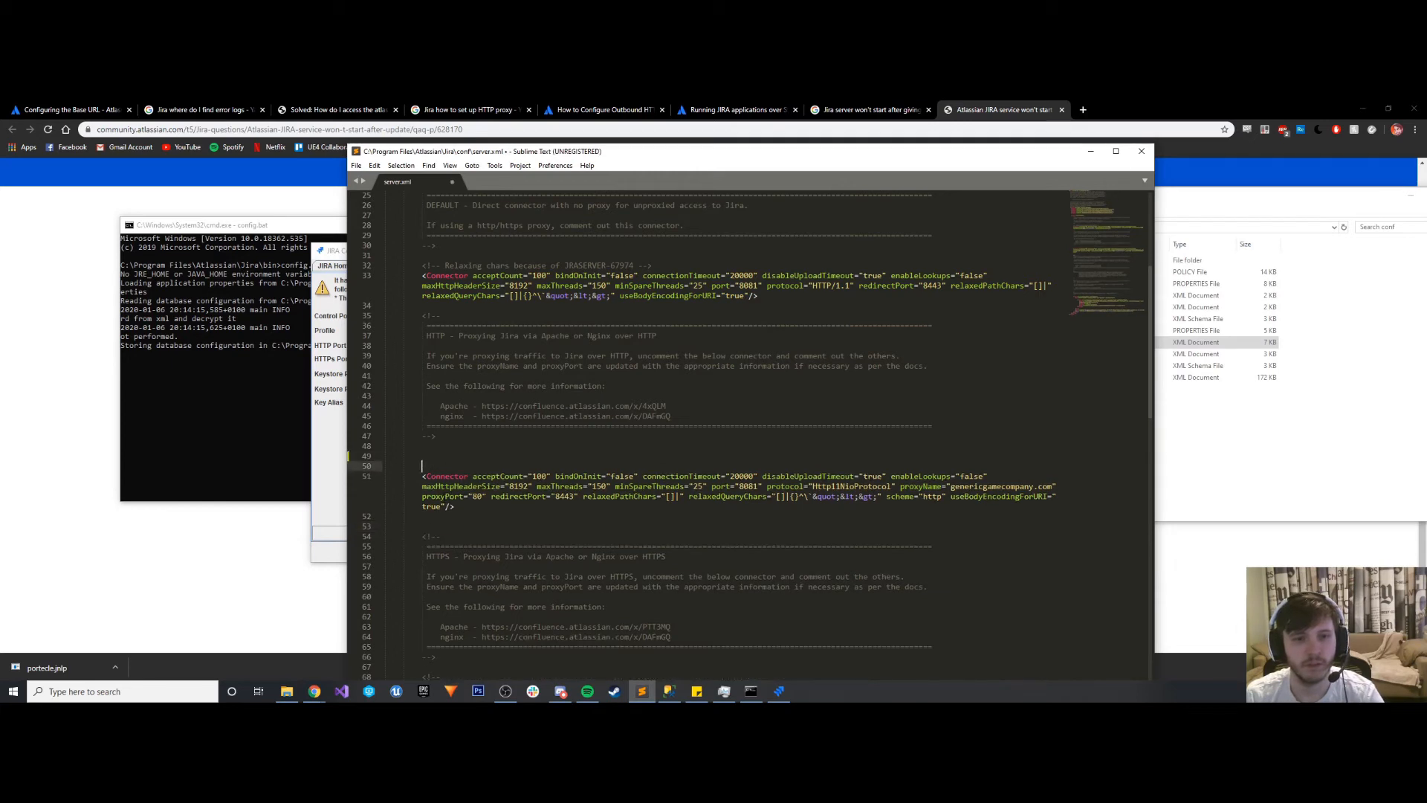
pyautogui.hotkey('ctrl', 'z')
pyautogui.press('Return')
pyautogui.hotkey('ctrl', 'z')
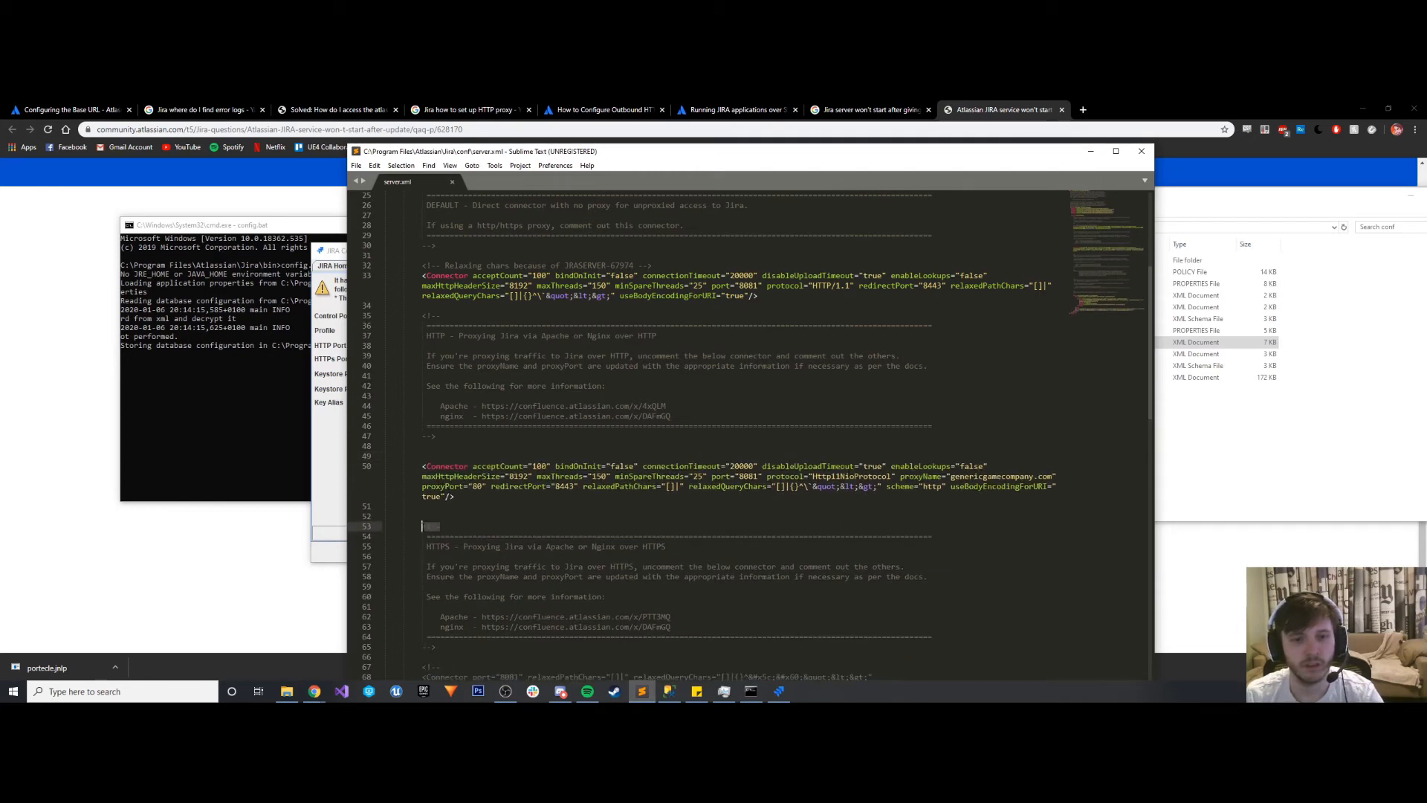
pyautogui.click(429, 456)
pyautogui.write('<!--')
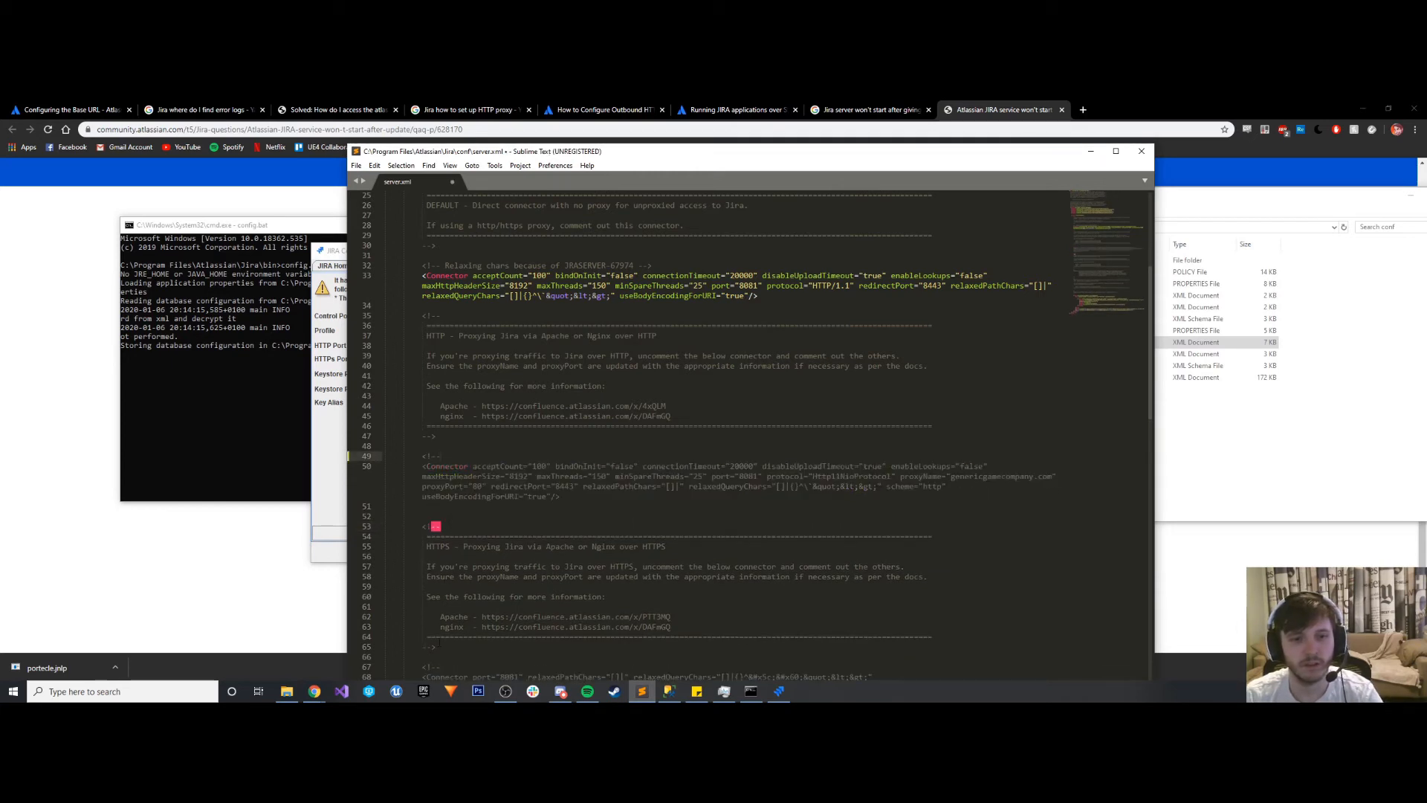
# - Insert the closing comment marker "-->" below the HTTP proxy connector, then save server.xml and close the editor
pyautogui.moveTo(440, 647); pyautogui.dragTo(423, 648)
pyautogui.hotkey('ctrl', 'c')
pyautogui.click(439, 505)
pyautogui.press('Tab')
pyautogui.hotkey('ctrl', 'v')
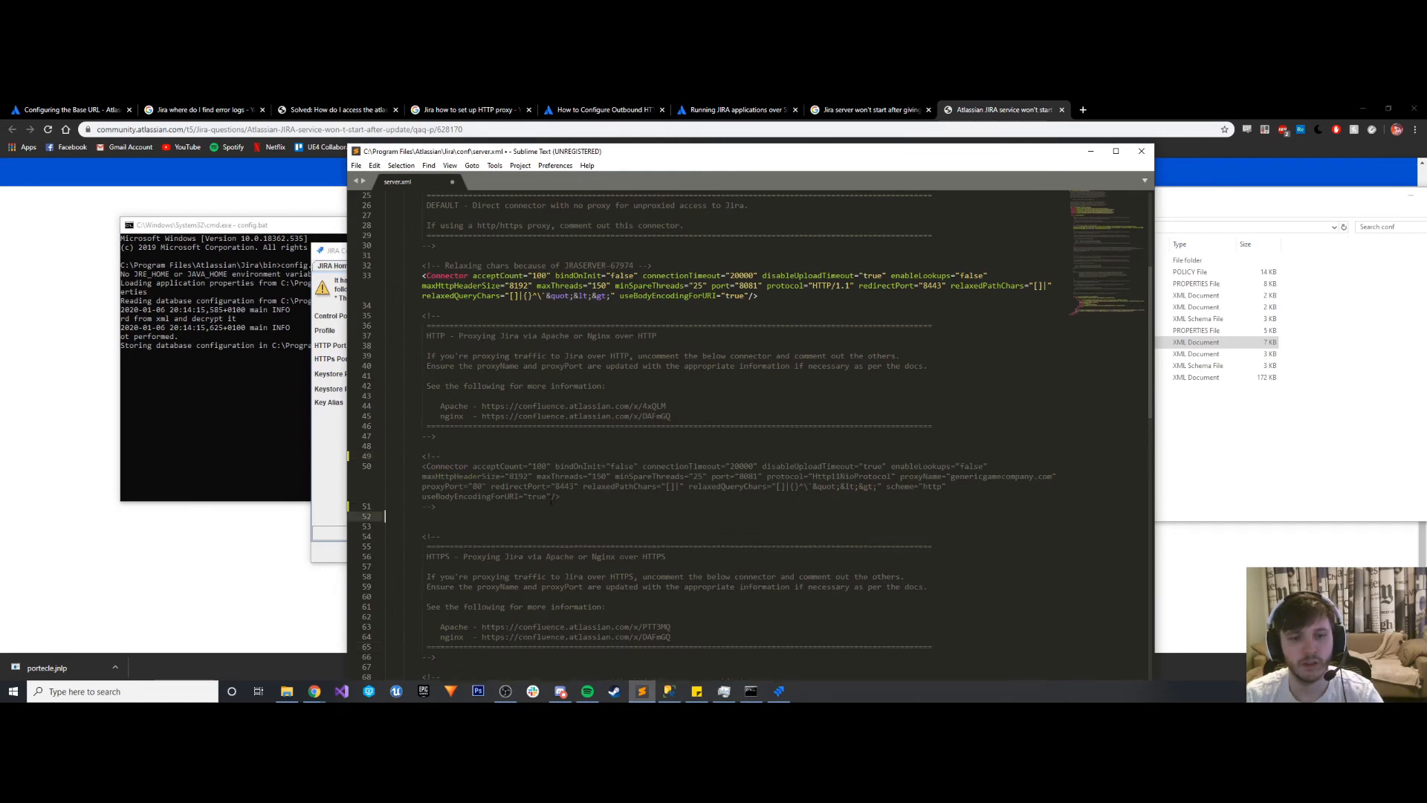
pyautogui.click(550, 498)
pyautogui.hotkey('ctrl', 's')
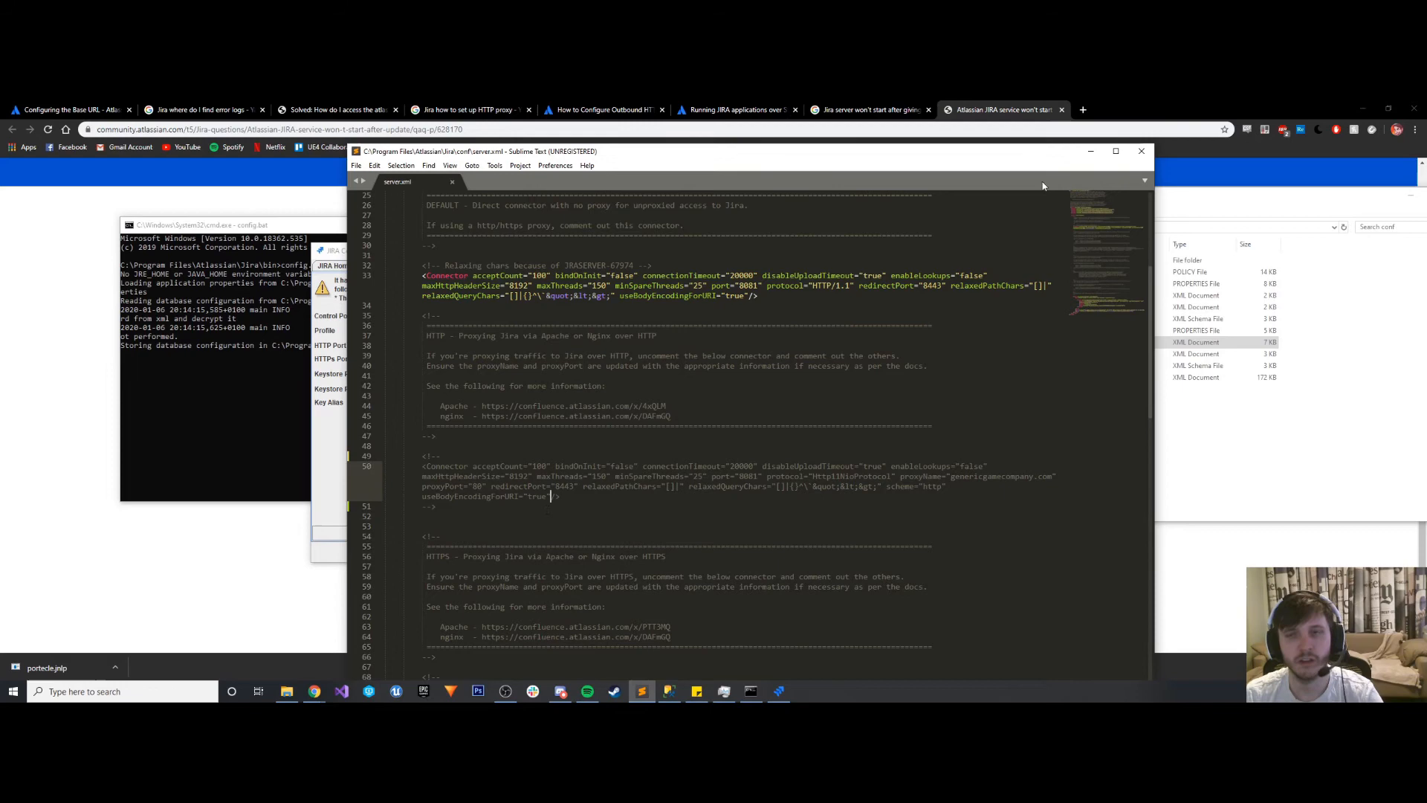
pyautogui.click(1141, 151)
# - Close the JIRA Configuration Tool and its command prompt window, and go to Jira's bin folder in File Explorer
pyautogui.click(691, 255)
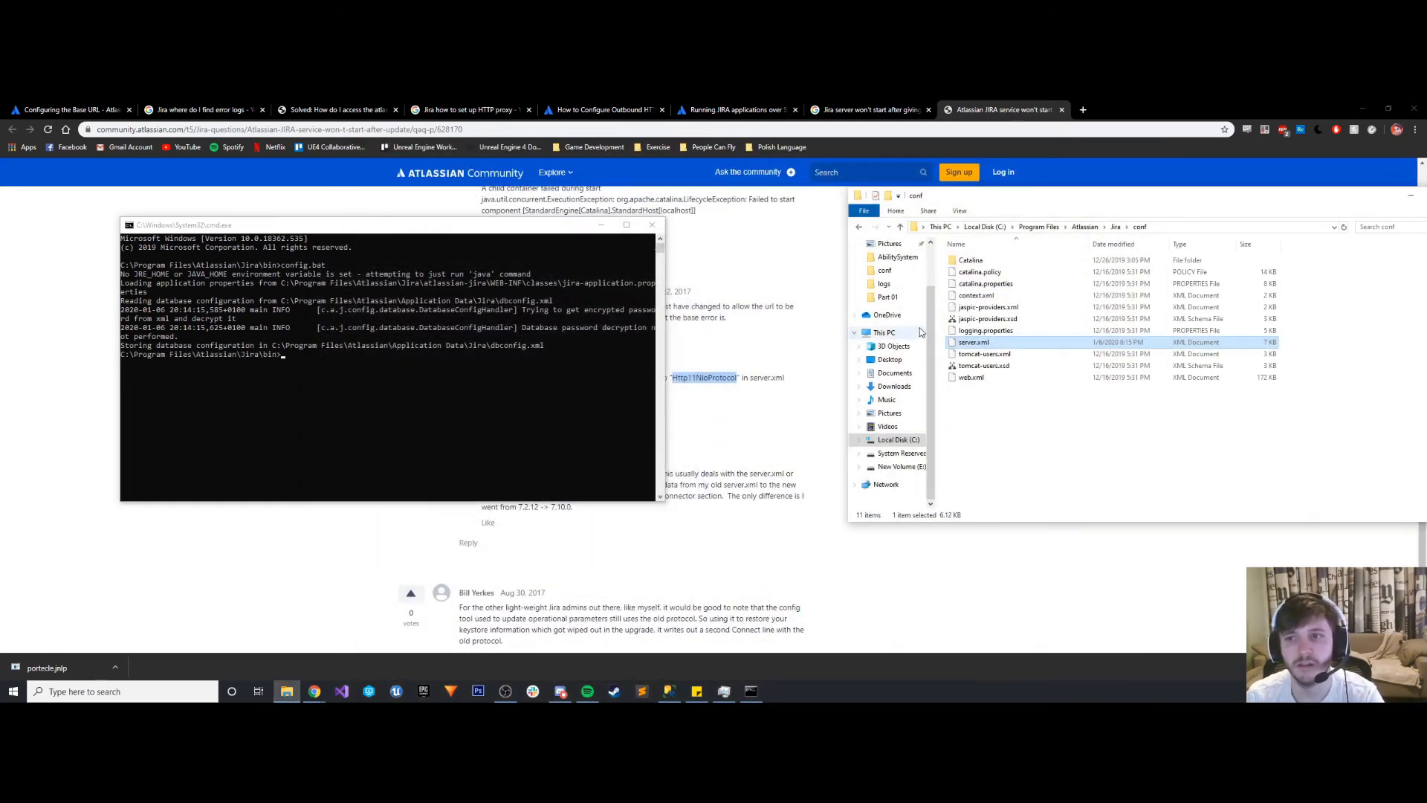
pyautogui.click(1115, 227)
pyautogui.doubleClick(959, 284)
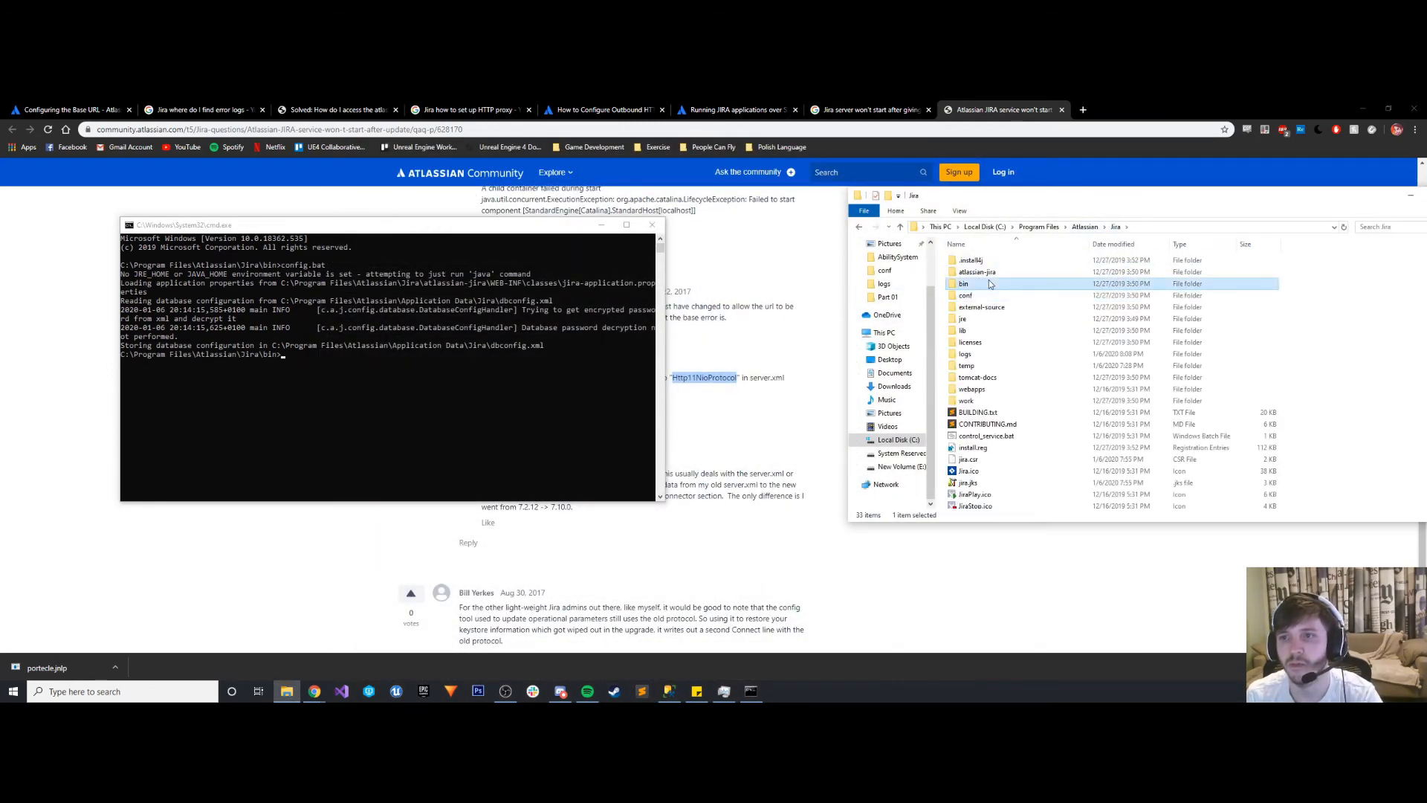
pyautogui.click(1170, 227)
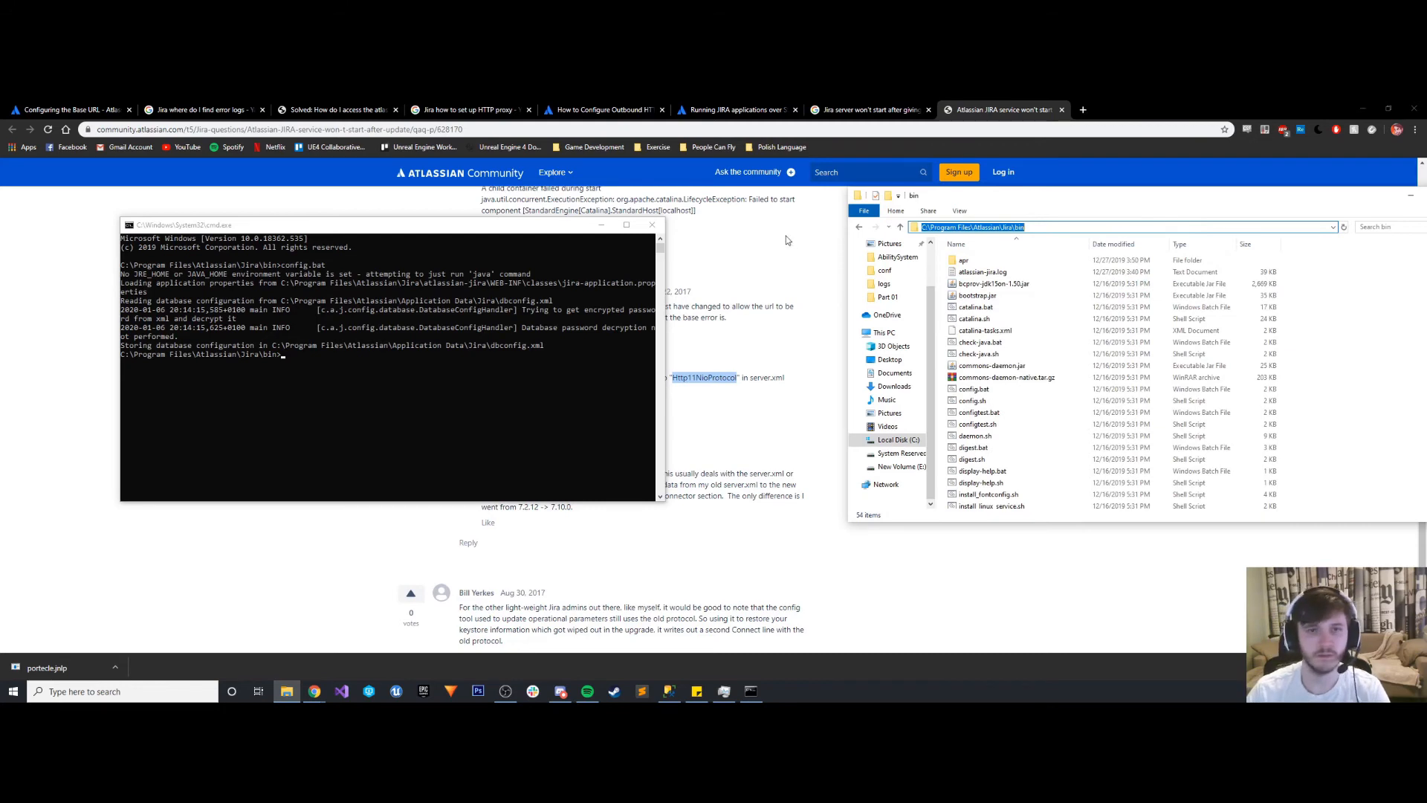
pyautogui.click(652, 224)
# - Open a command prompt in Jira's bin folder and run config.bat
pyautogui.click(1176, 228)
pyautogui.write('c')
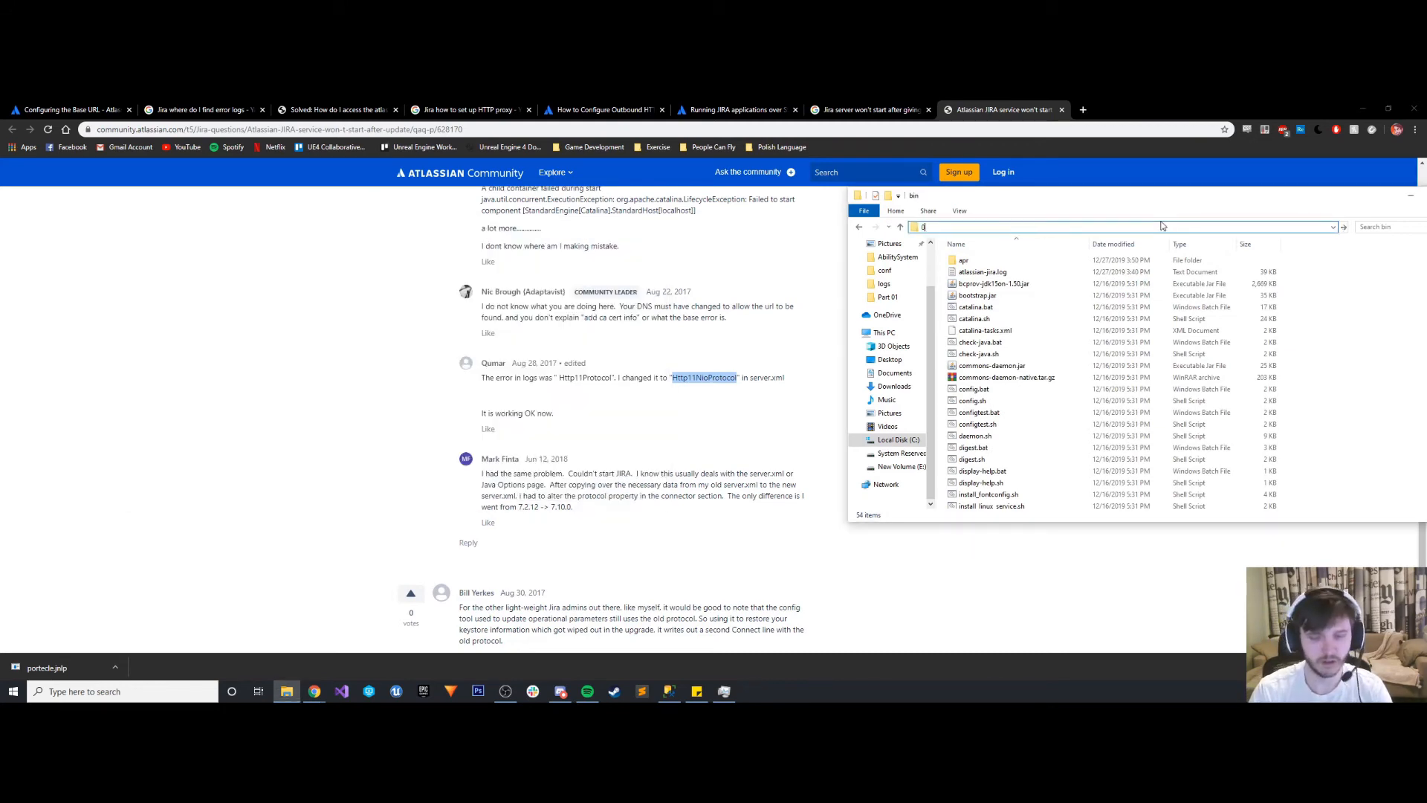
pyautogui.write('md')
pyautogui.press('Return')
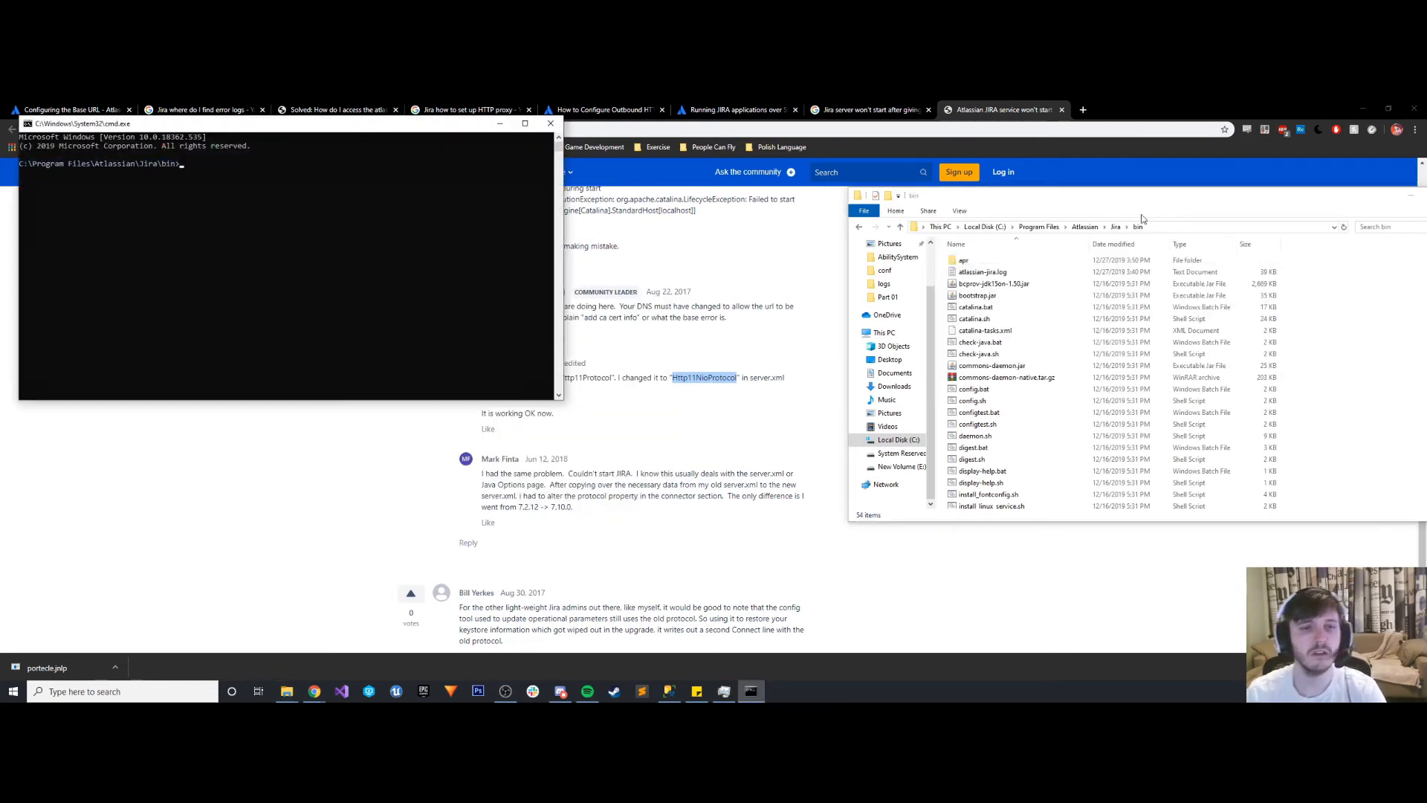
pyautogui.write('config')
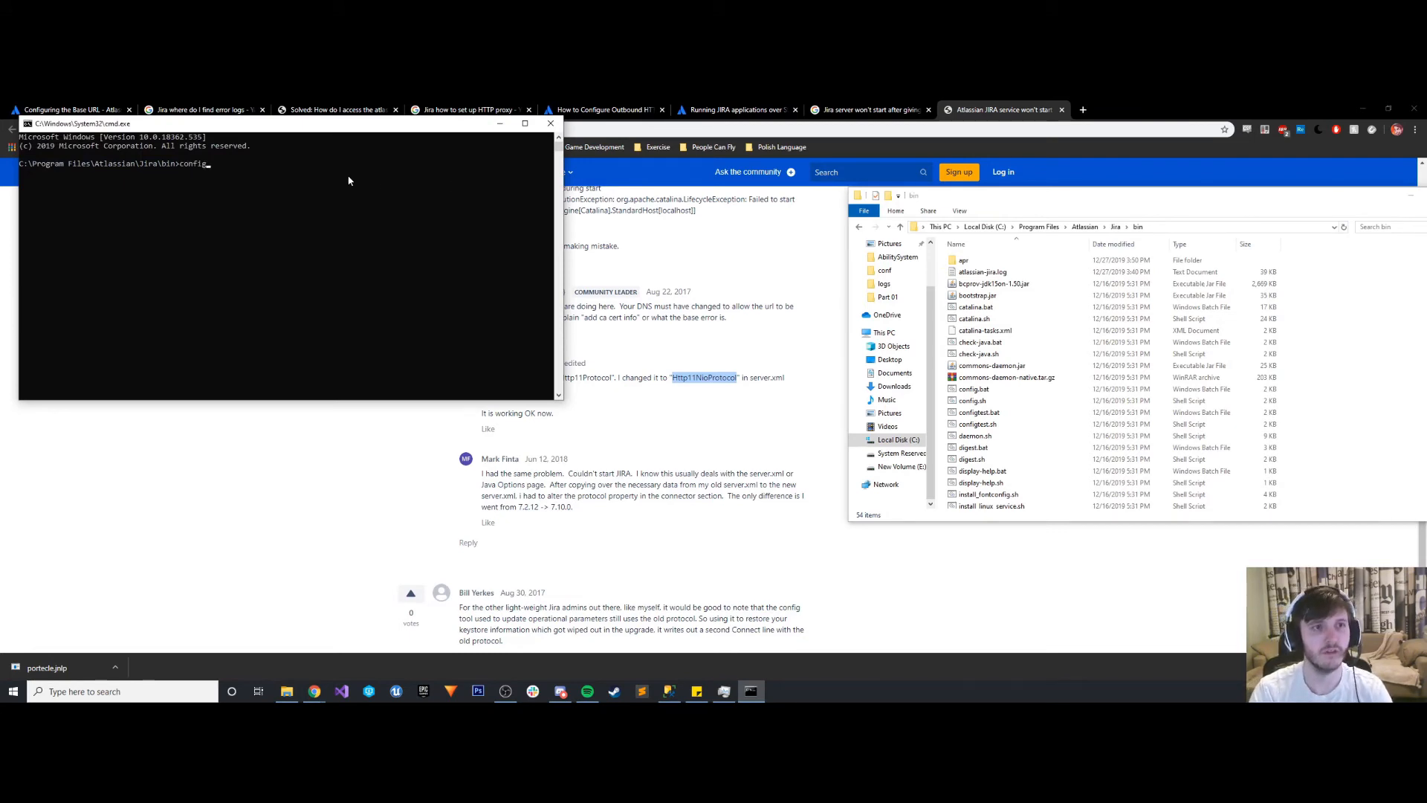
pyautogui.write('.bat')
pyautogui.press('Return')
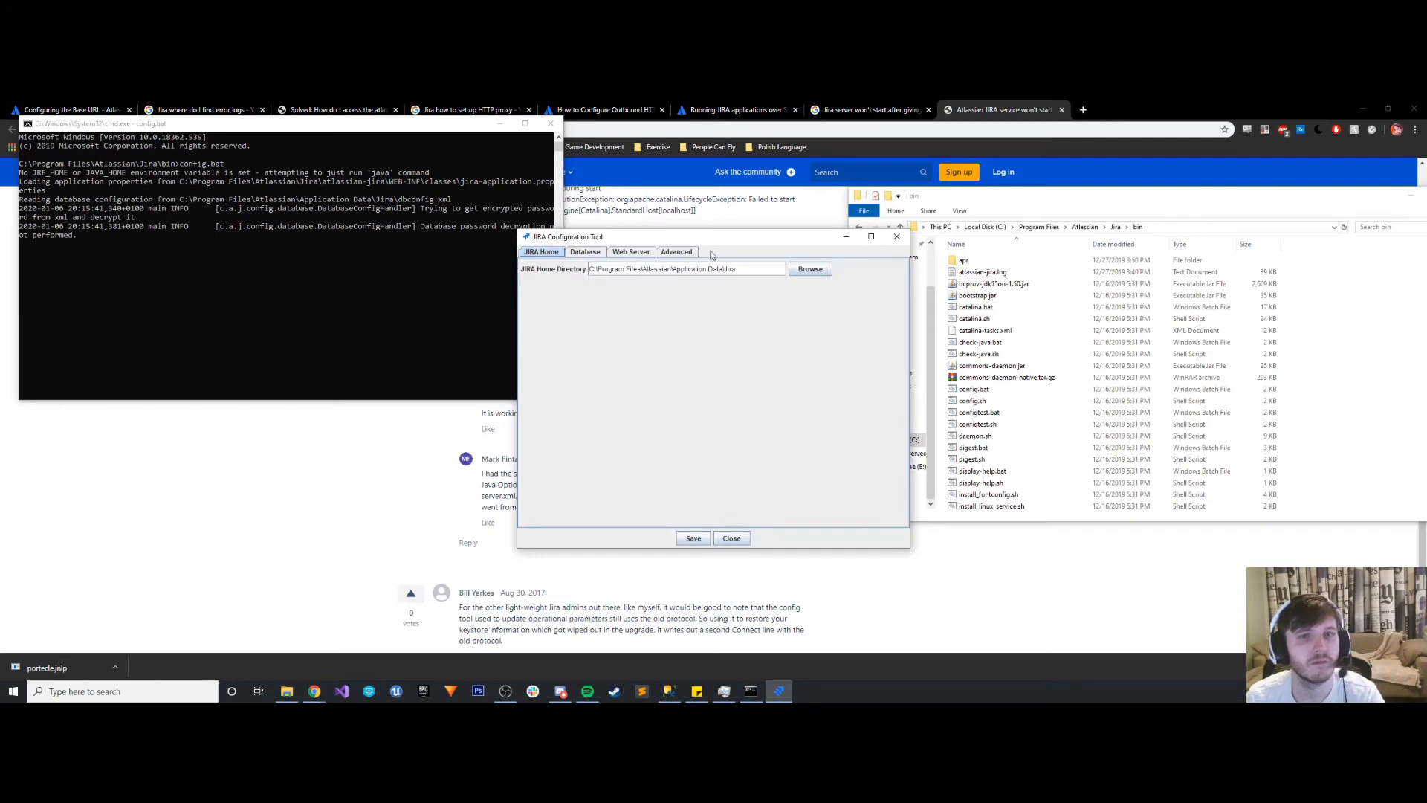
# - Set the web server profile to "HTTP and HTTPs (redirect HTTP to HTTPs)"
pyautogui.click(632, 252)
pyautogui.click(631, 284)
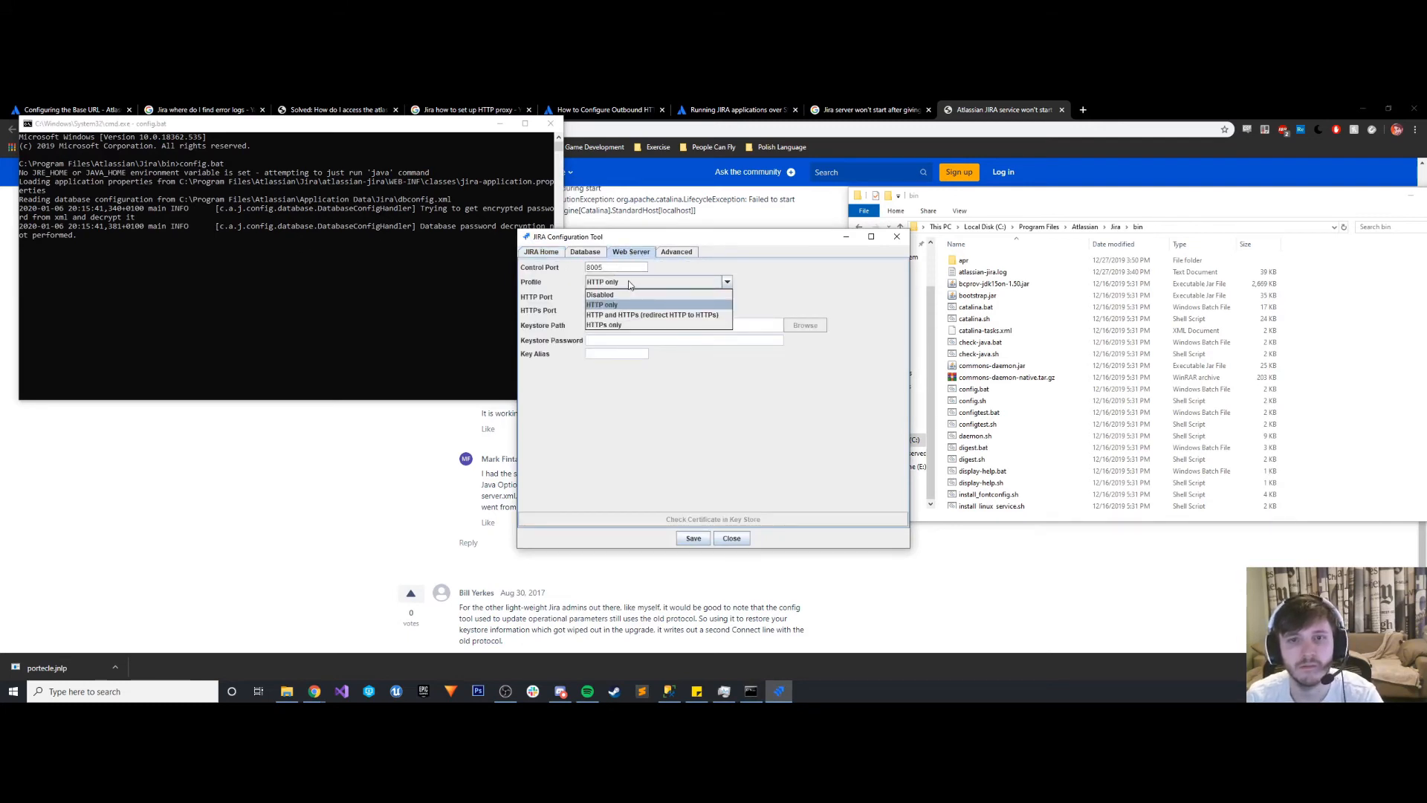
pyautogui.click(631, 284)
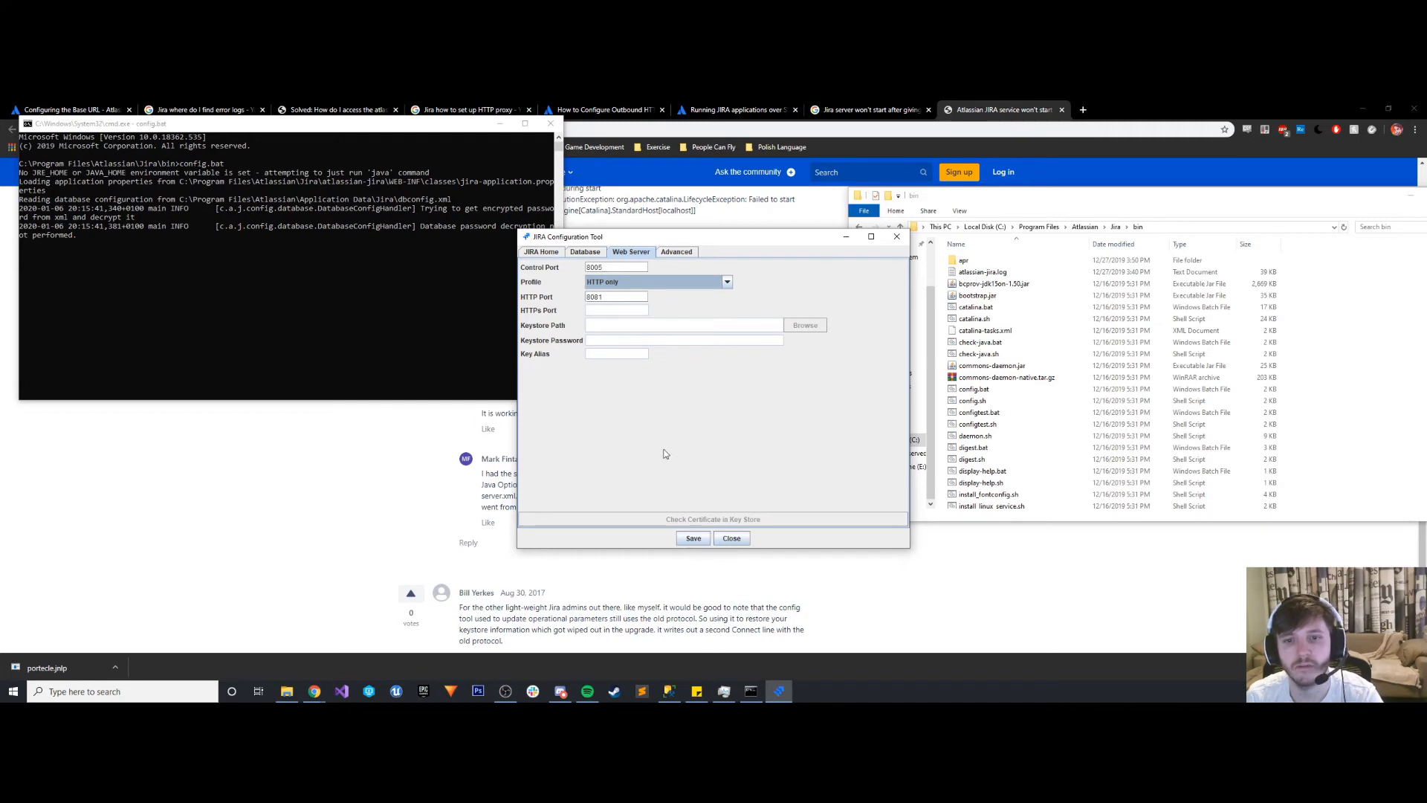
pyautogui.click(655, 281)
pyautogui.click(656, 281)
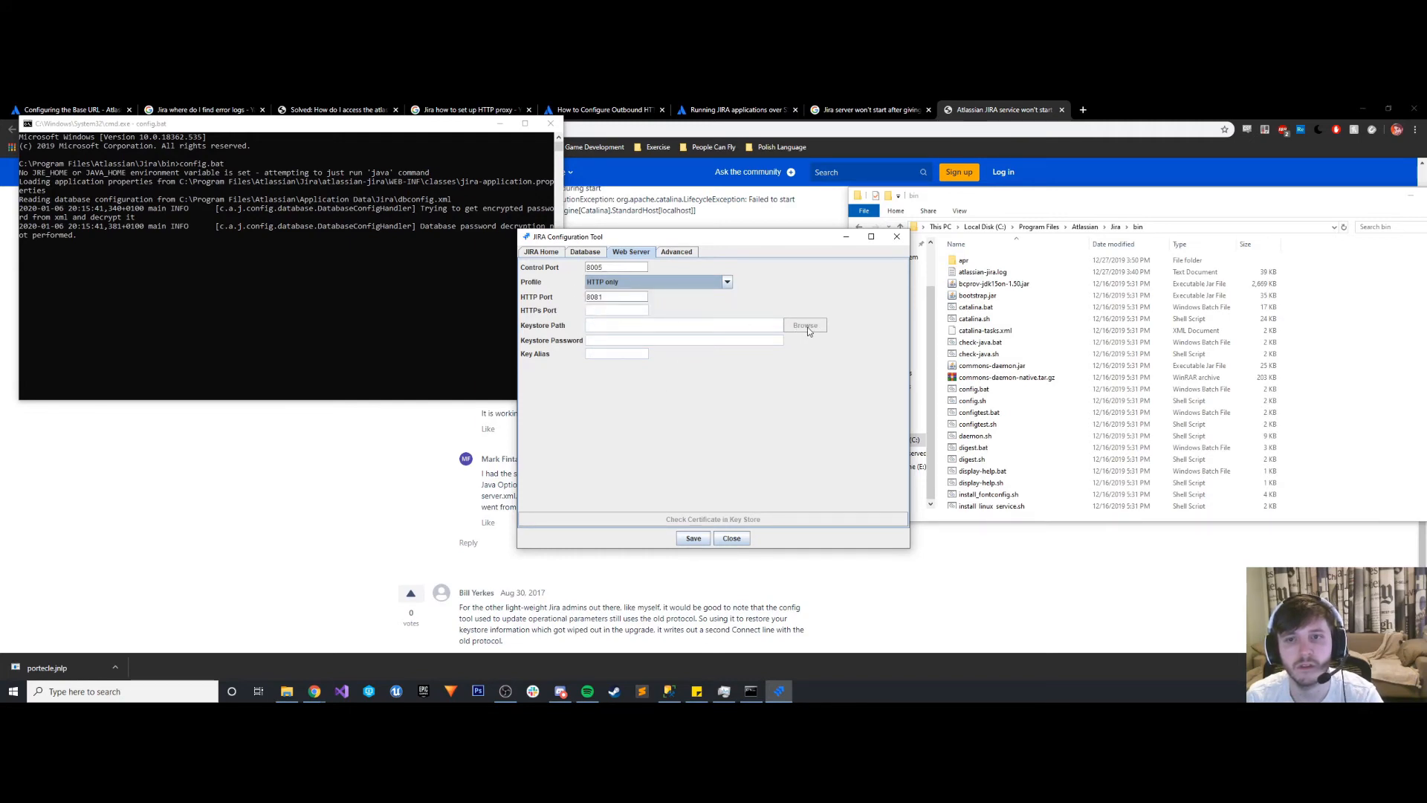
pyautogui.click(622, 282)
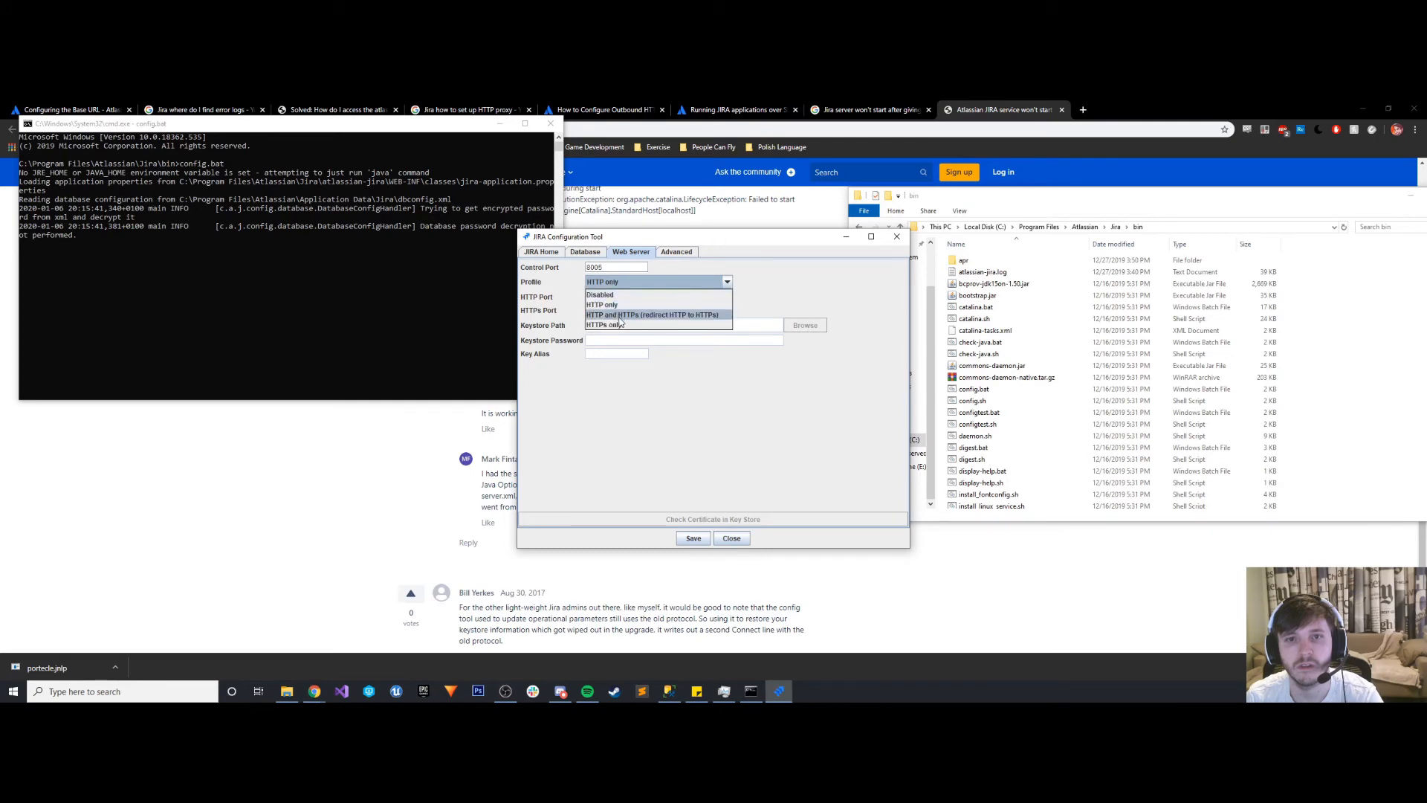
pyautogui.click(621, 321)
pyautogui.click(632, 283)
pyautogui.click(624, 304)
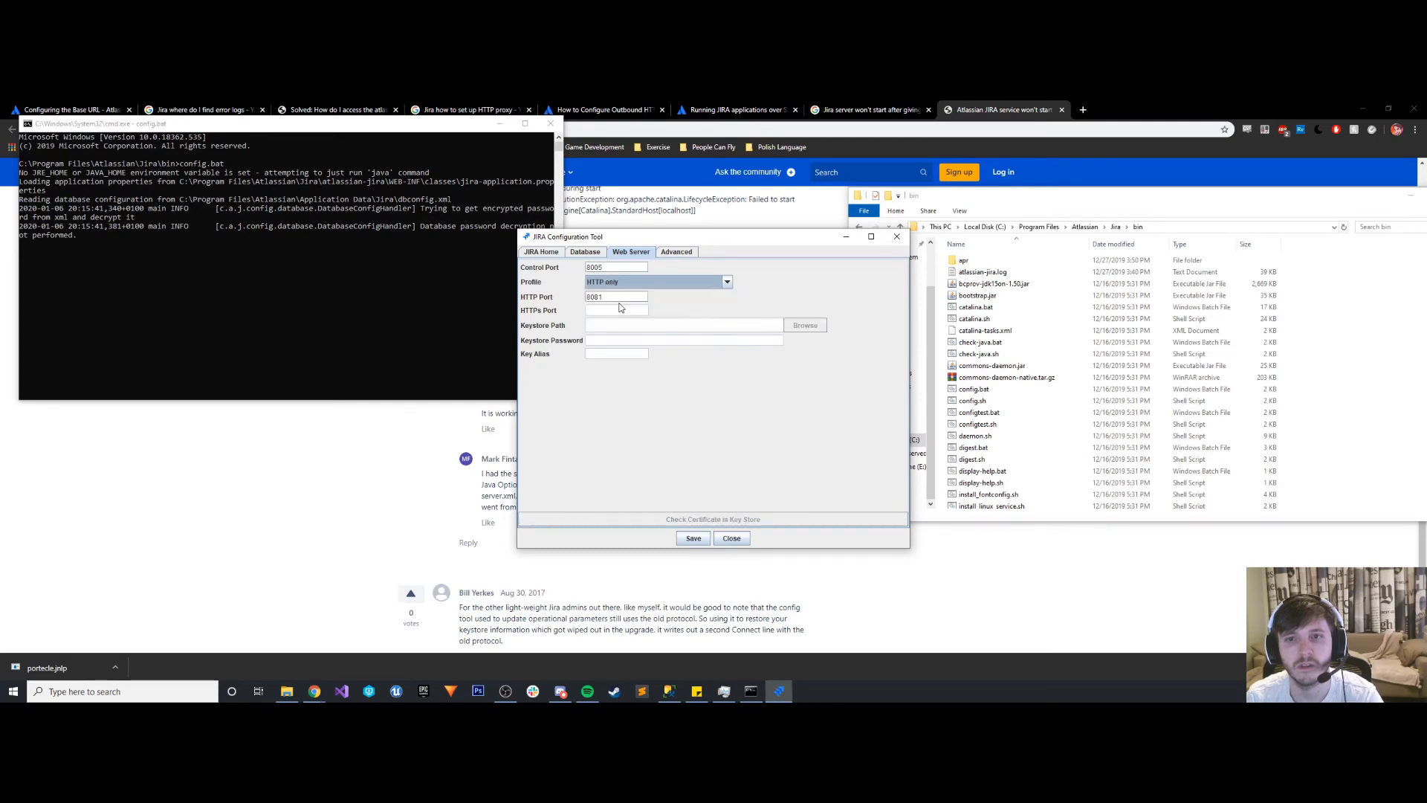
pyautogui.click(625, 284)
pyautogui.click(623, 315)
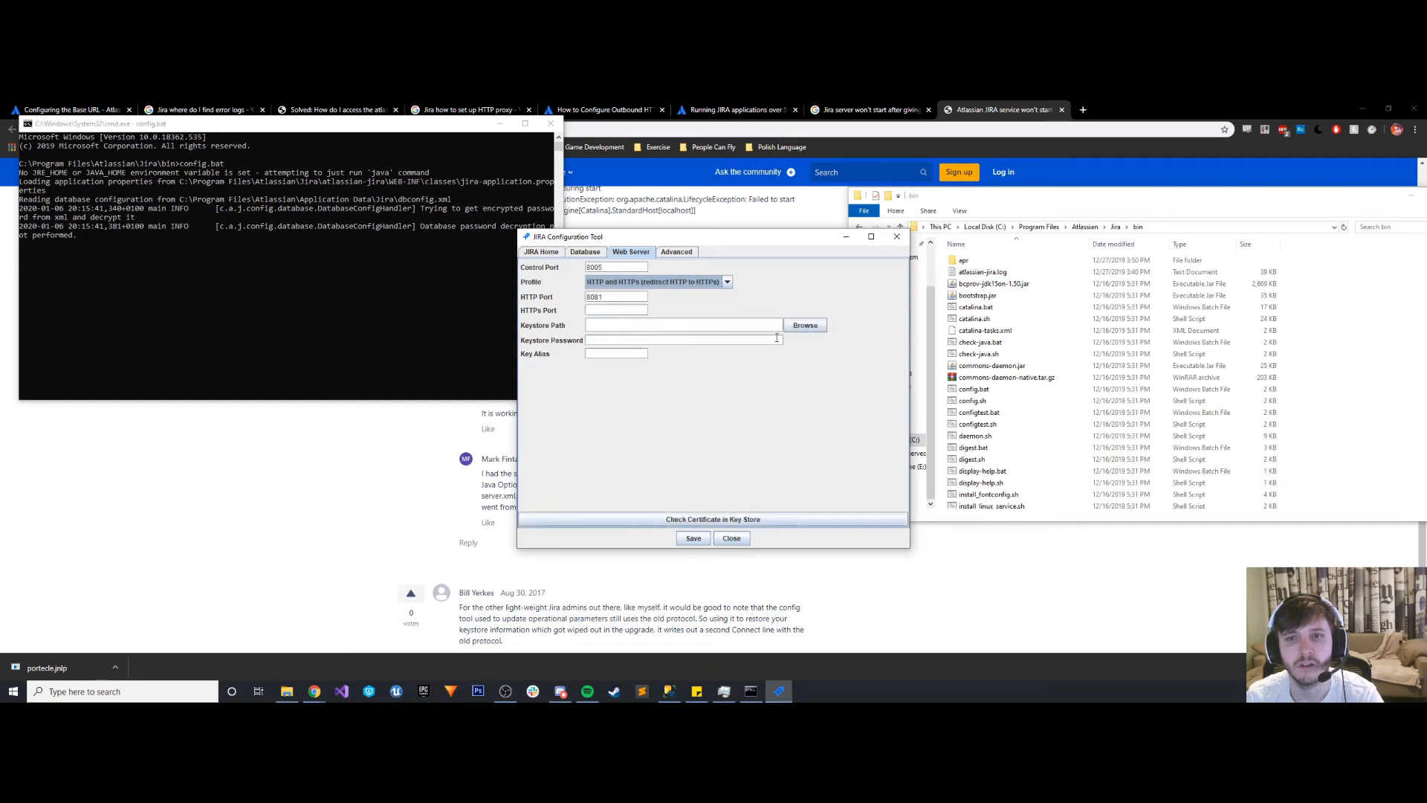
# - Check the recommended HTTPS port in the Atlassian SSL guide and set the web server's HTTPs port to 8443
pyautogui.click(607, 312)
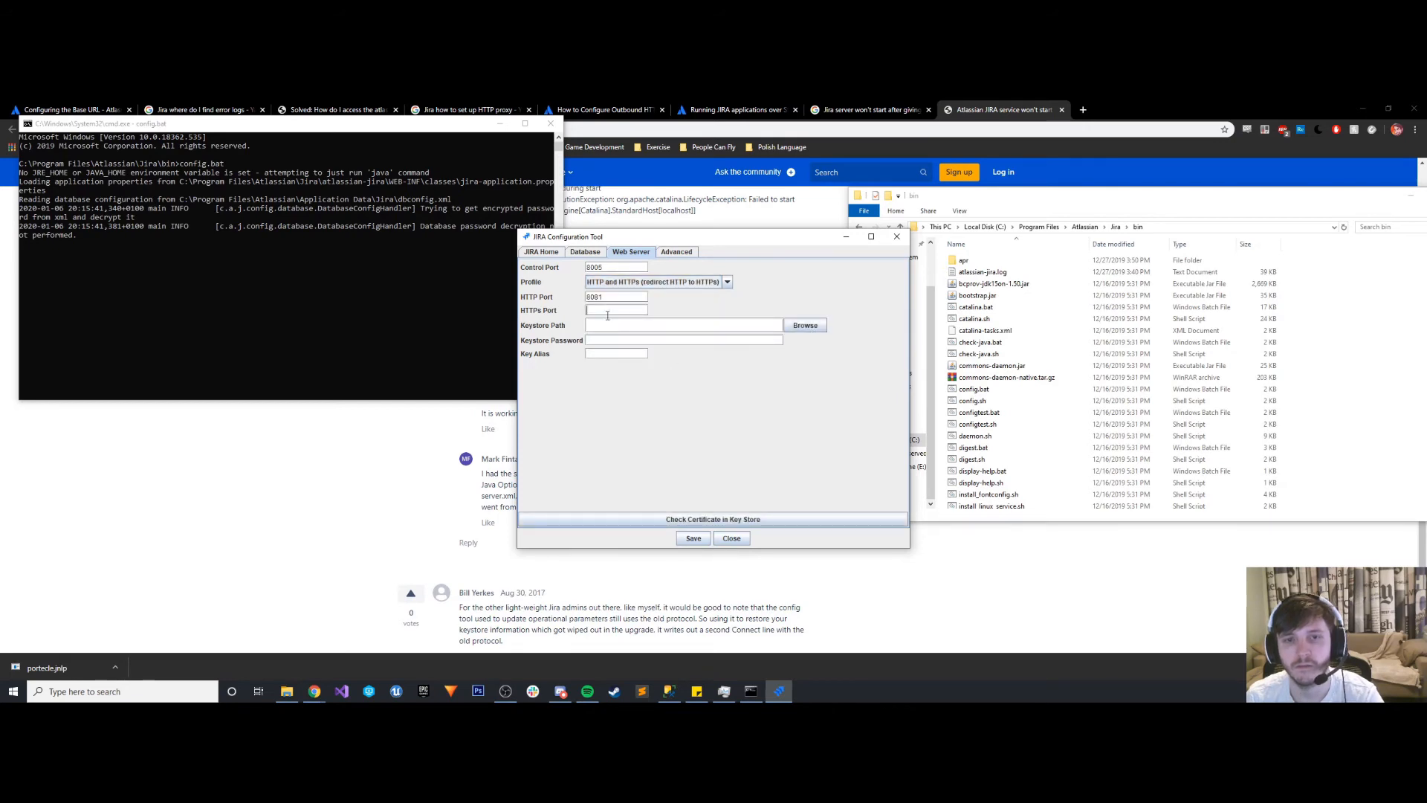
pyautogui.moveTo(650, 237); pyautogui.dragTo(402, 253)
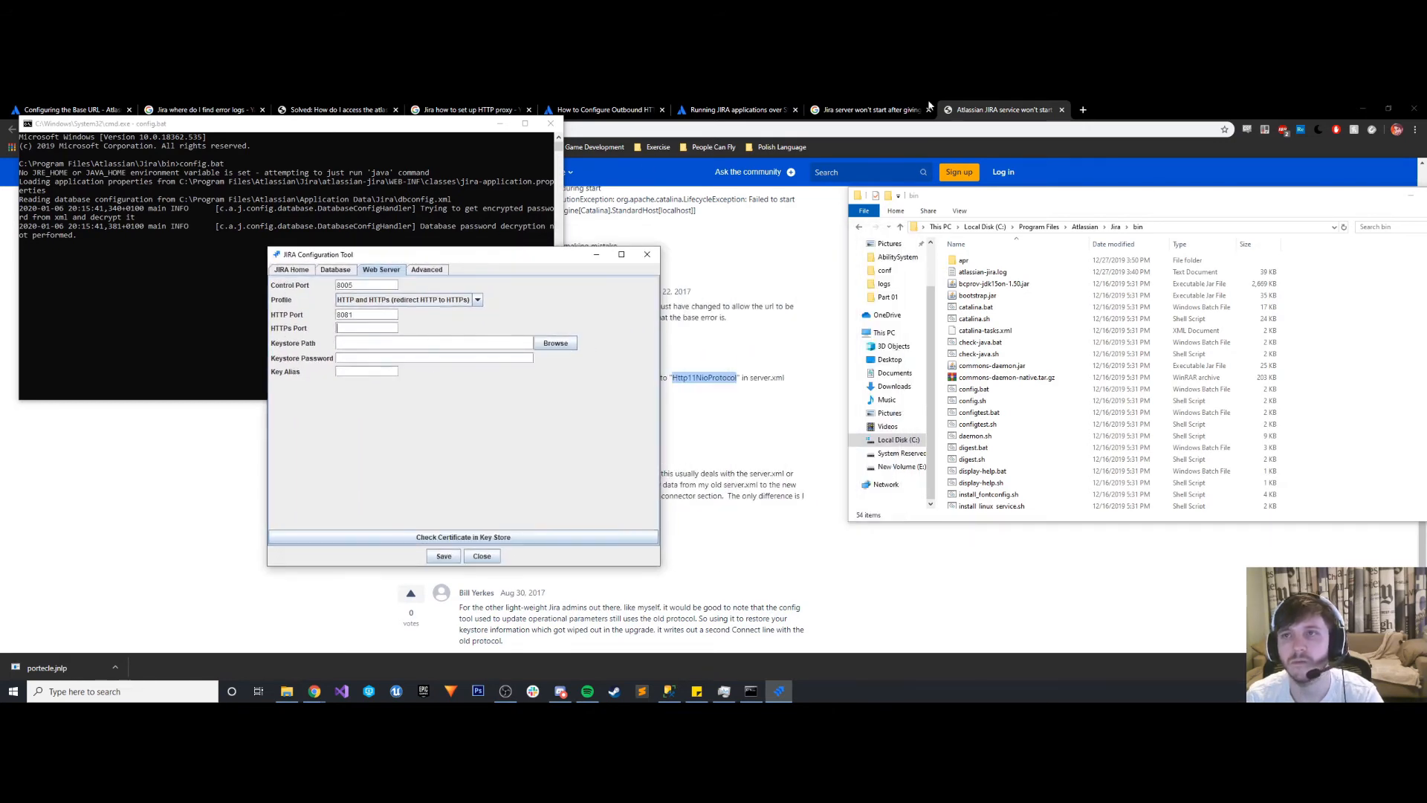
pyautogui.click(915, 106)
pyautogui.click(742, 108)
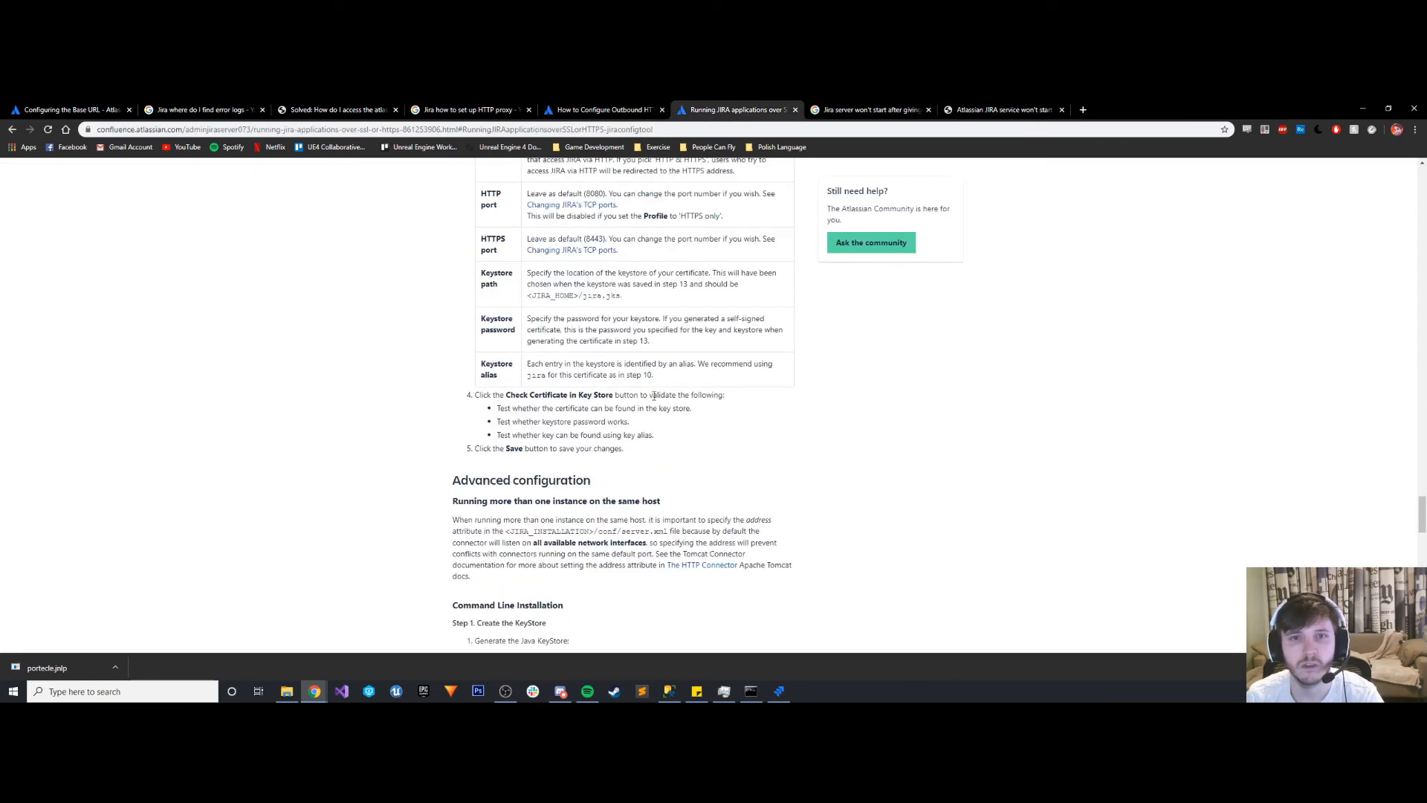
pyautogui.click(779, 692)
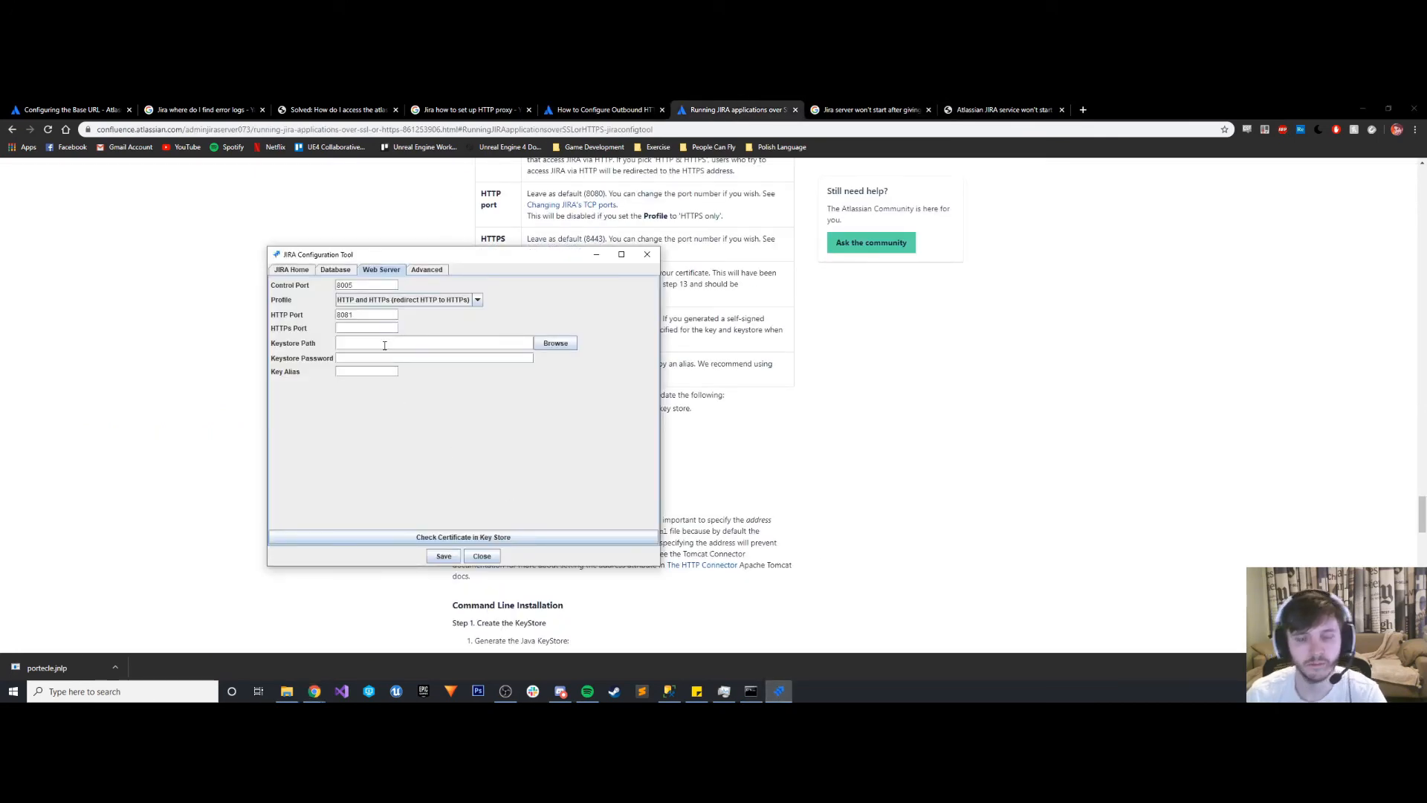
pyautogui.write('8443')
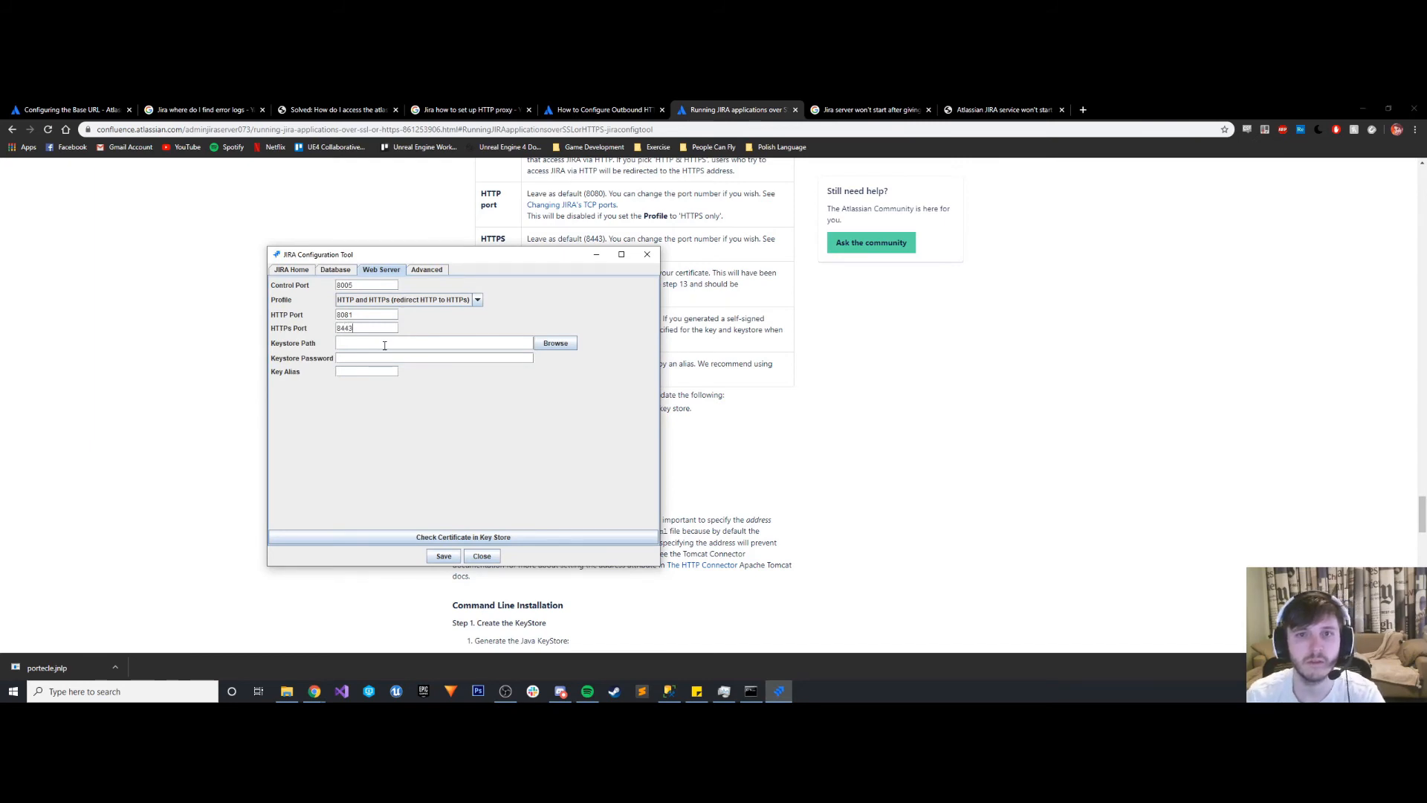
pyautogui.click(555, 343)
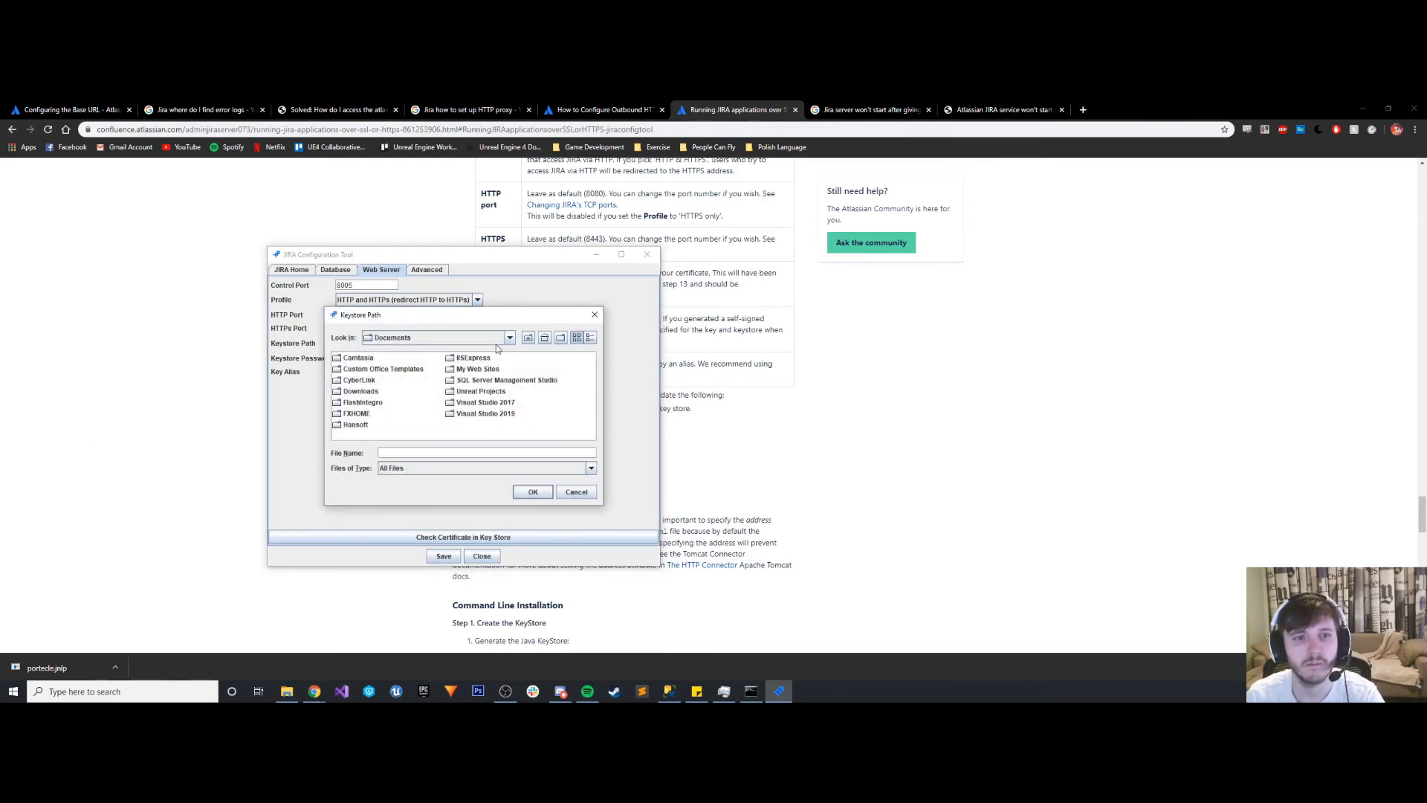
pyautogui.click(454, 340)
pyautogui.scroll(2, 412, 390)
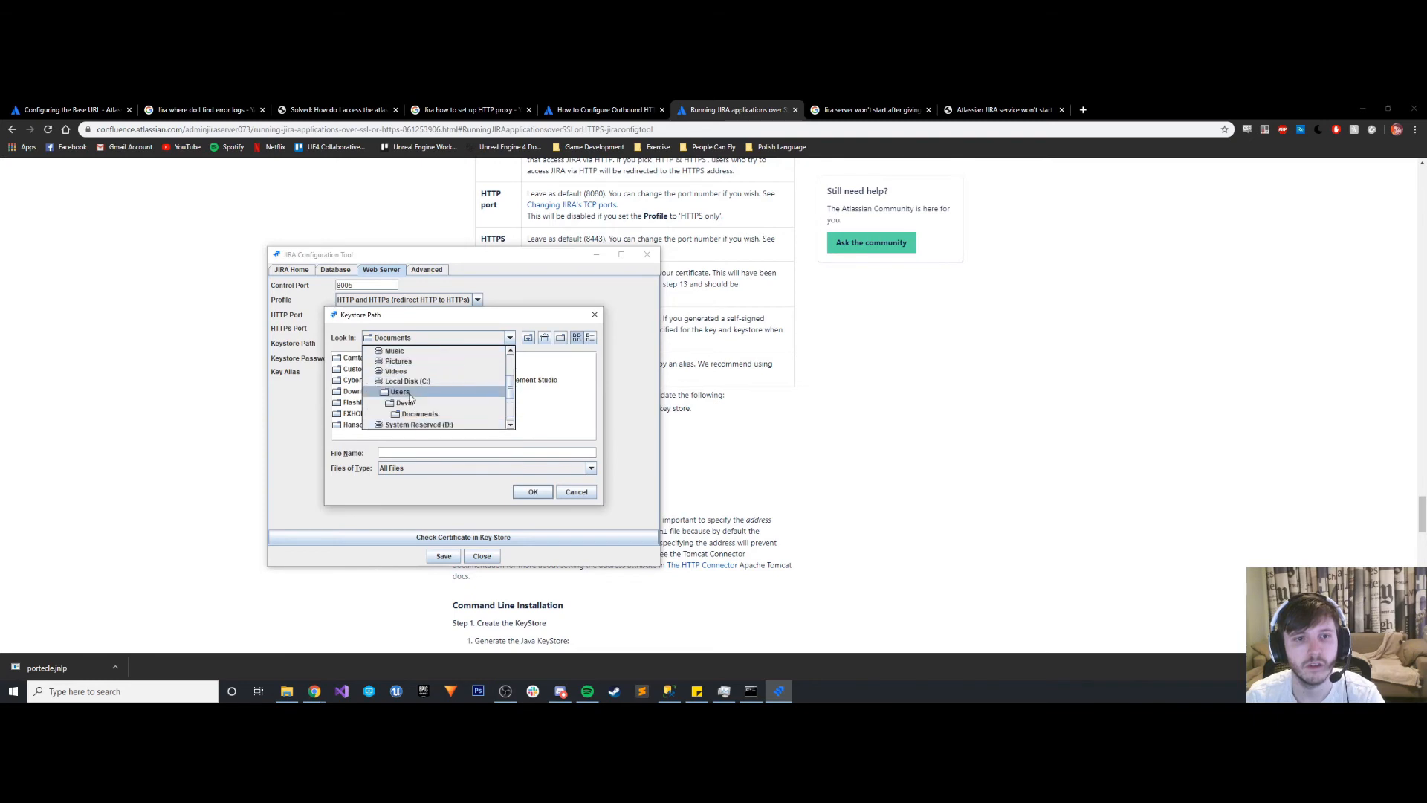
pyautogui.click(408, 381)
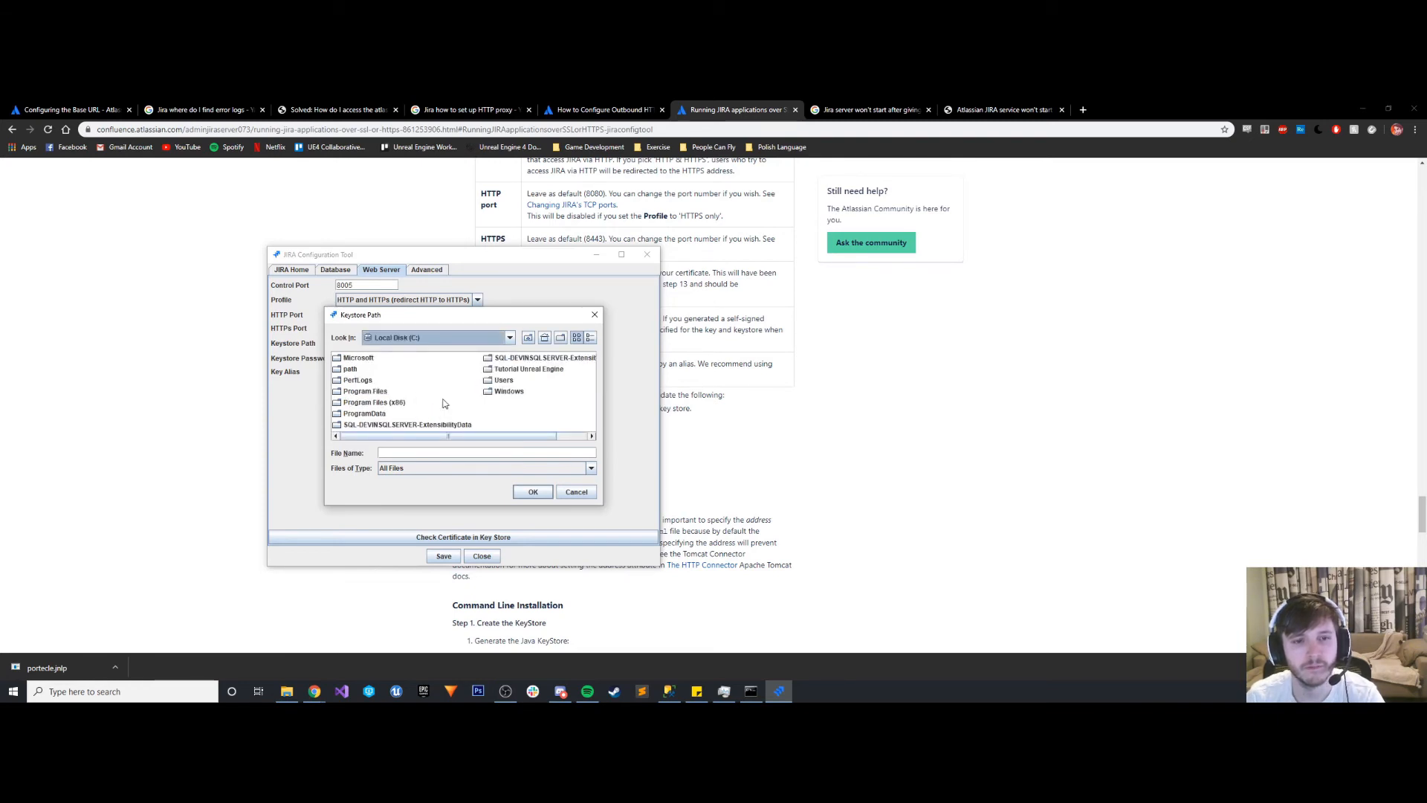
pyautogui.click(576, 491)
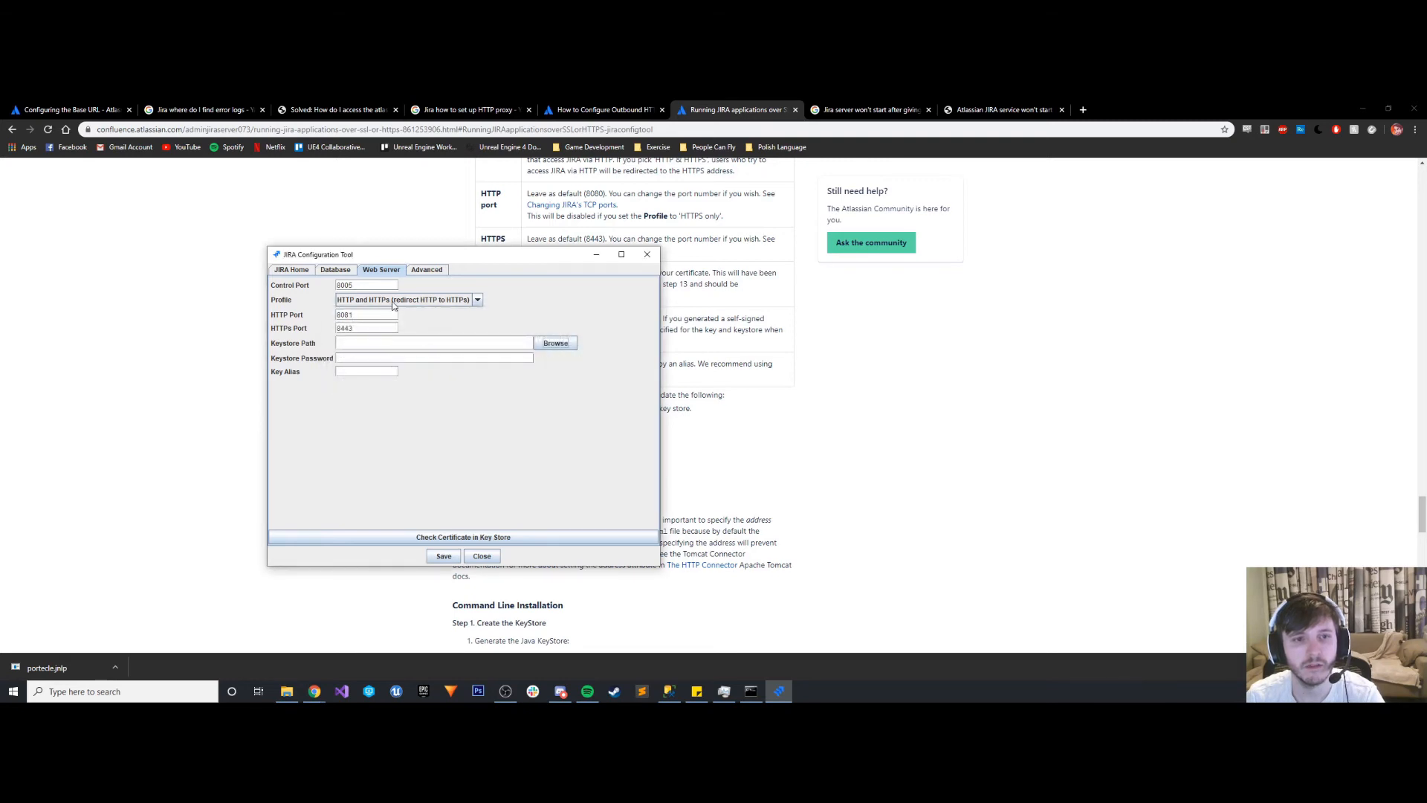
# - Set the web server profile to "HTTP only" and save the Jira configuration
pyautogui.click(394, 301)
pyautogui.click(371, 322)
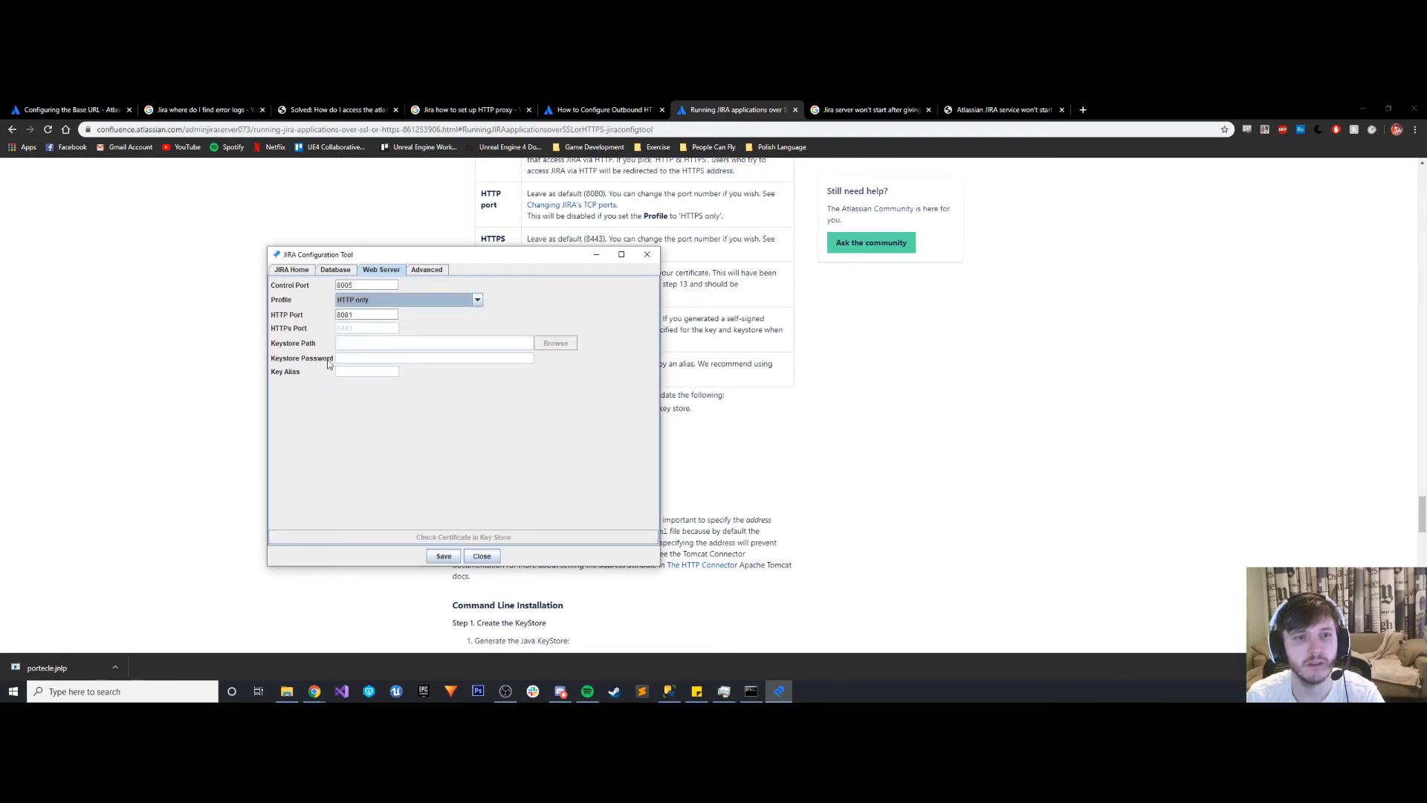
pyautogui.click(443, 558)
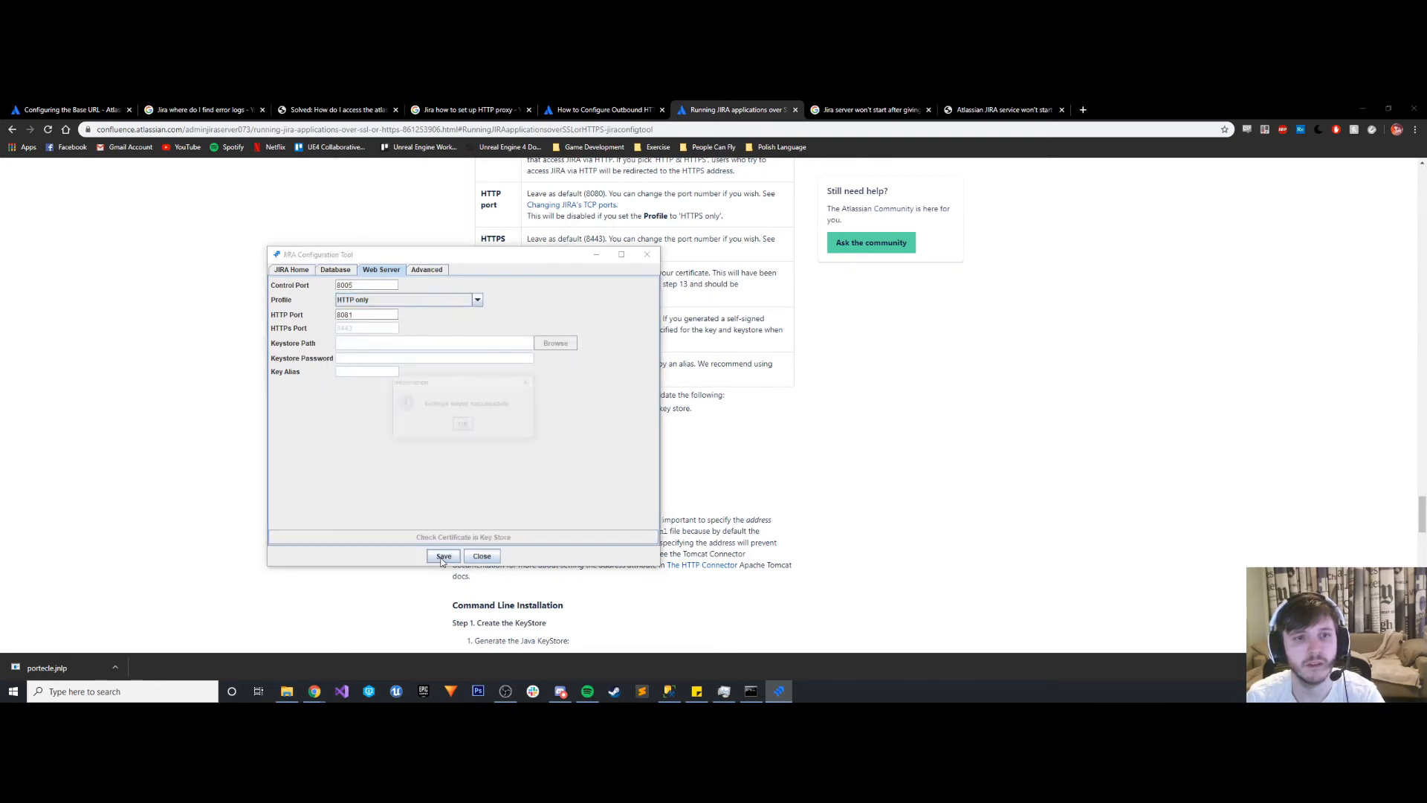
pyautogui.click(463, 426)
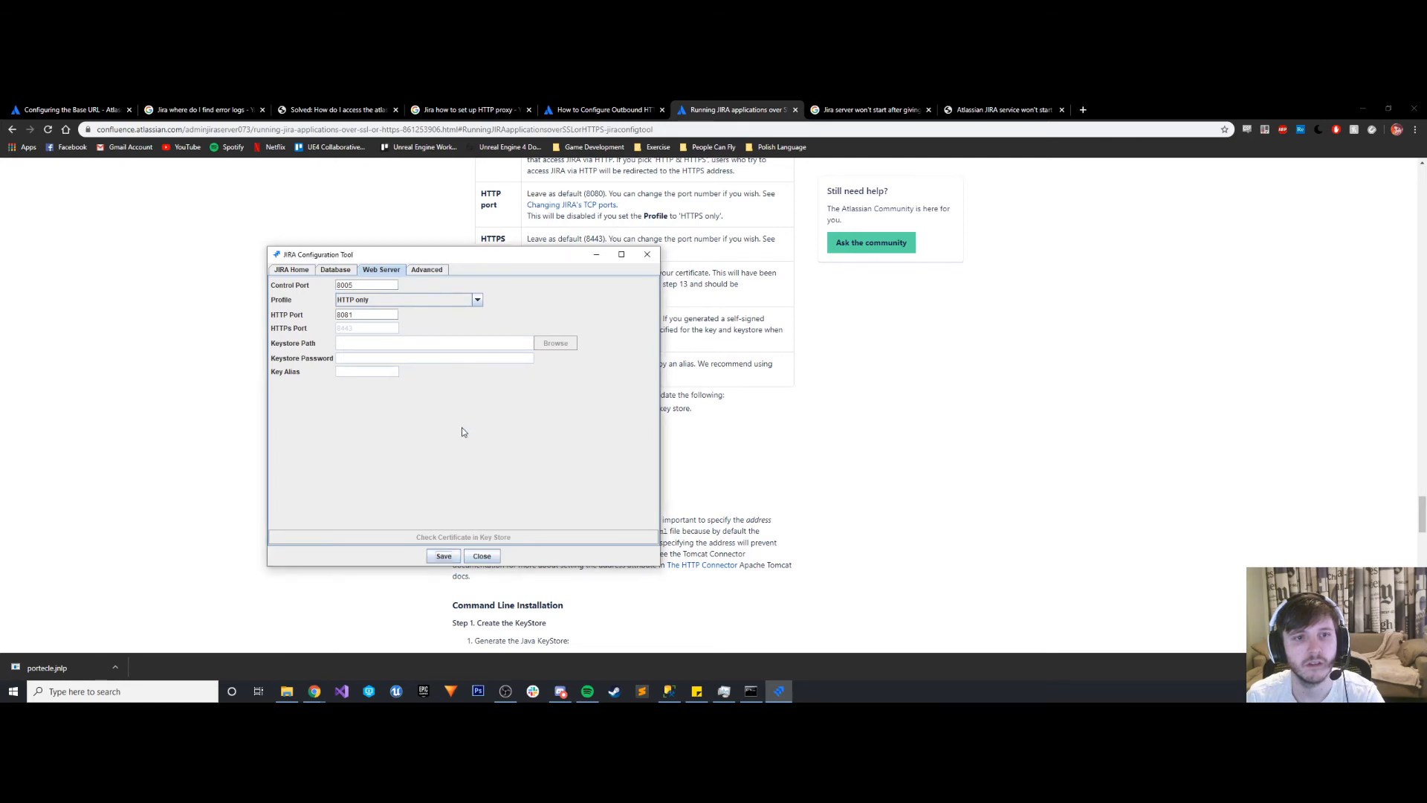
# - Switch to File Explorer and open server.xml from Jira's conf folder in Sublime Text
pyautogui.click(289, 692)
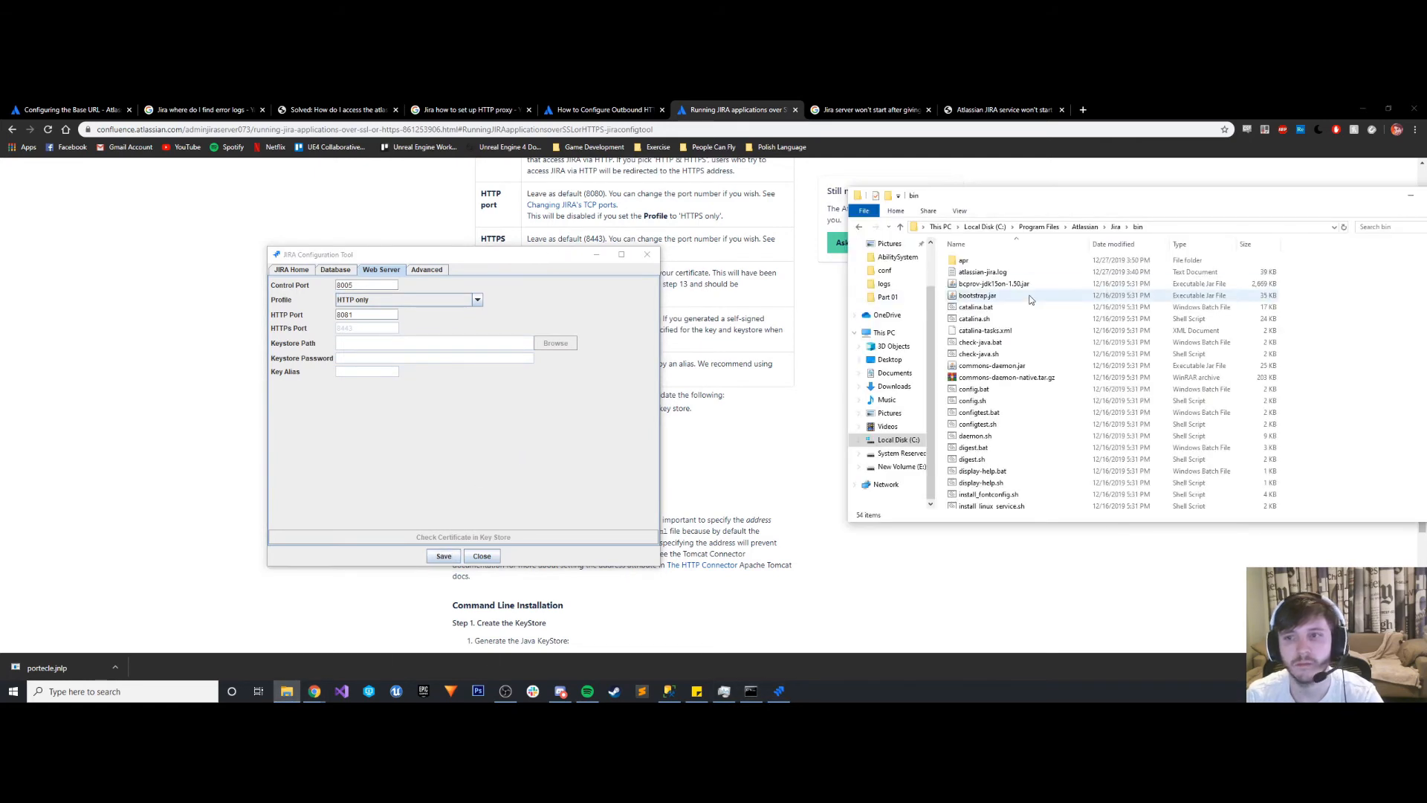
pyautogui.click(1087, 228)
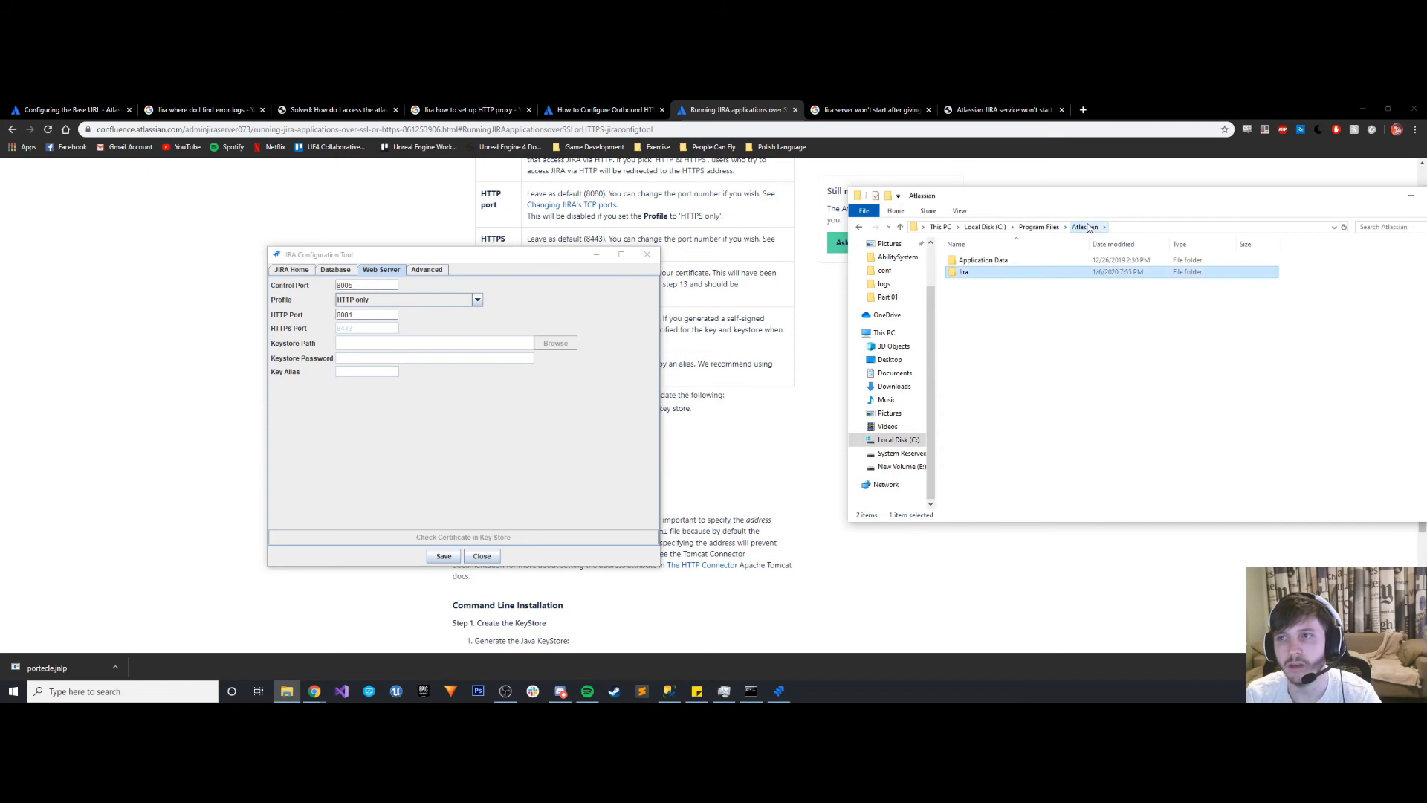
pyautogui.doubleClick(981, 272)
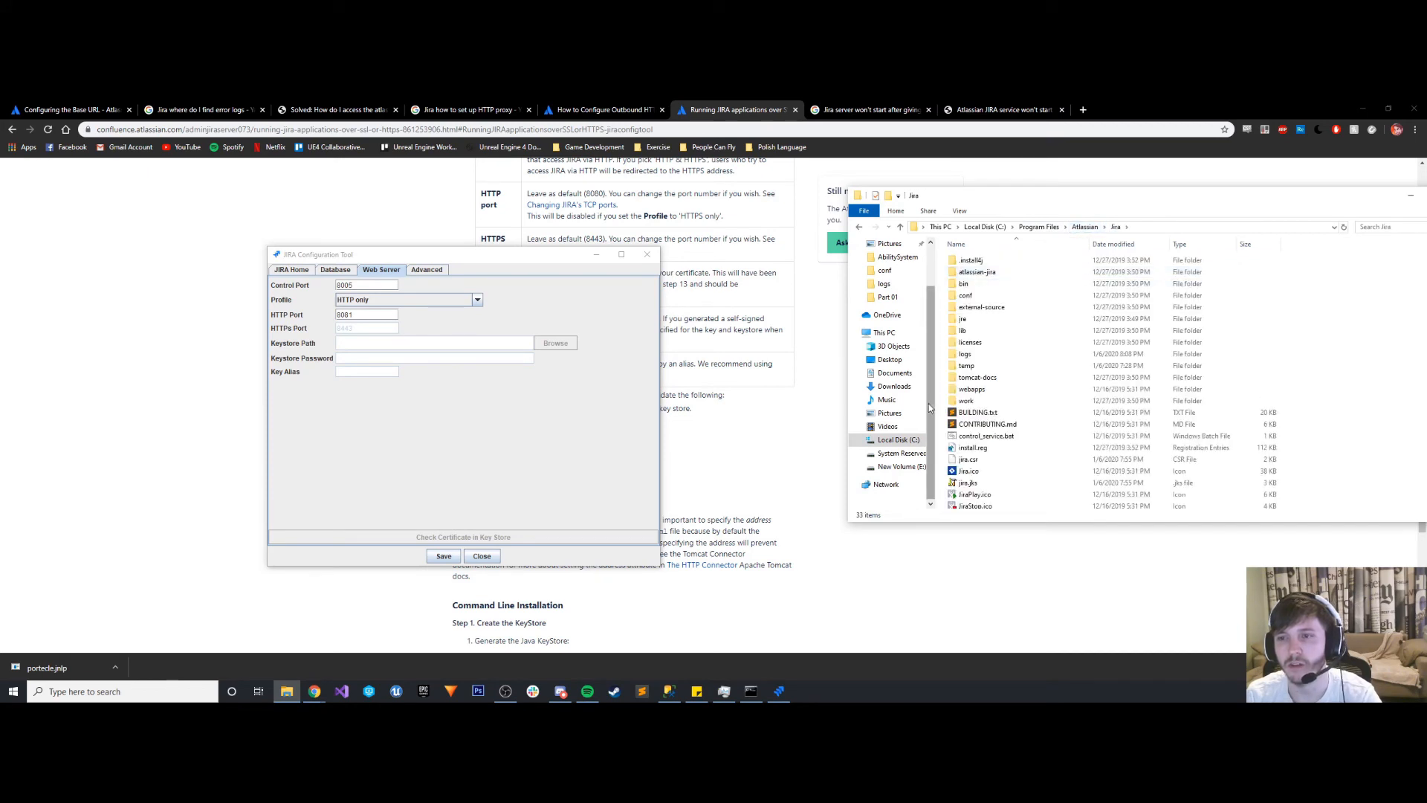
pyautogui.doubleClick(966, 295)
pyautogui.rightClick(980, 344)
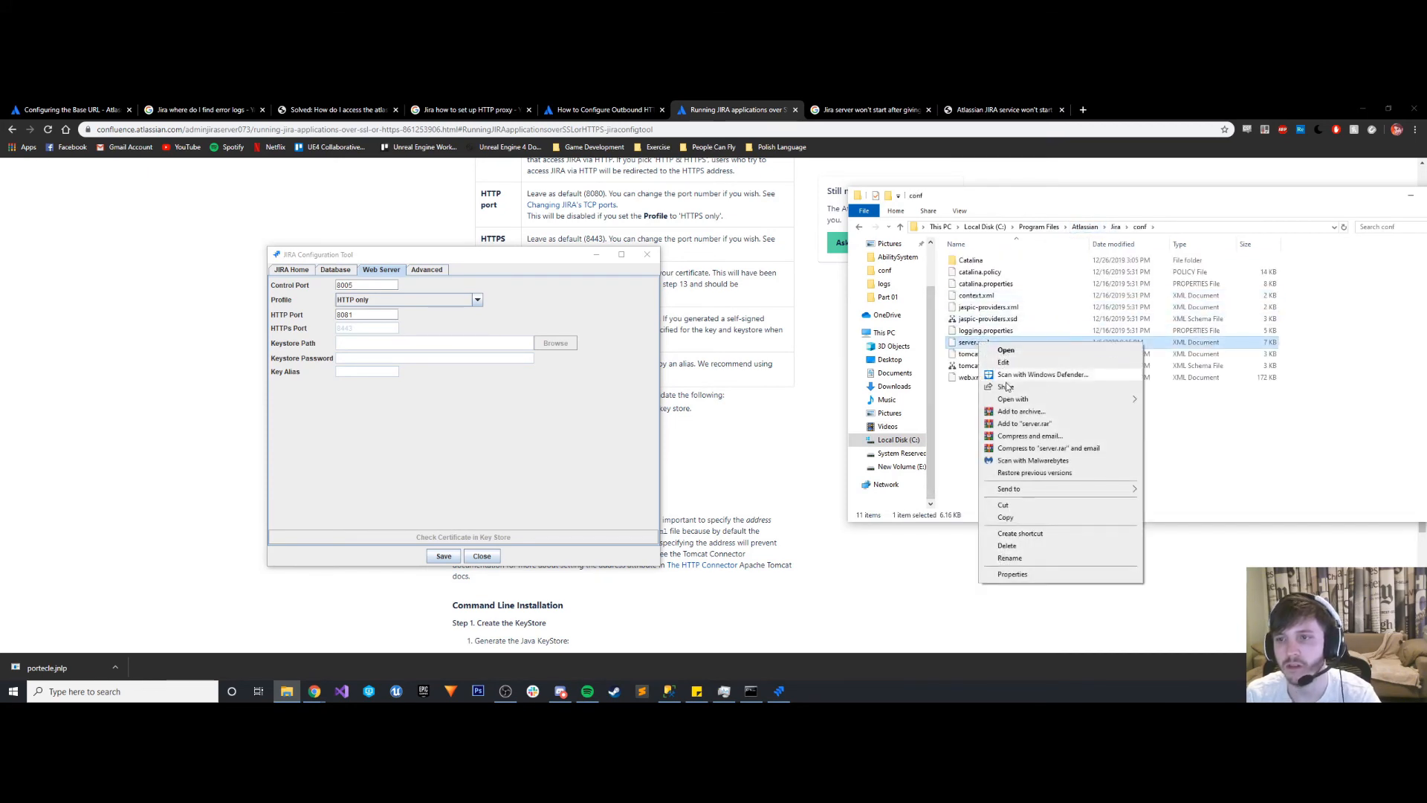
pyautogui.moveTo(1115, 399)
pyautogui.click(1178, 437)
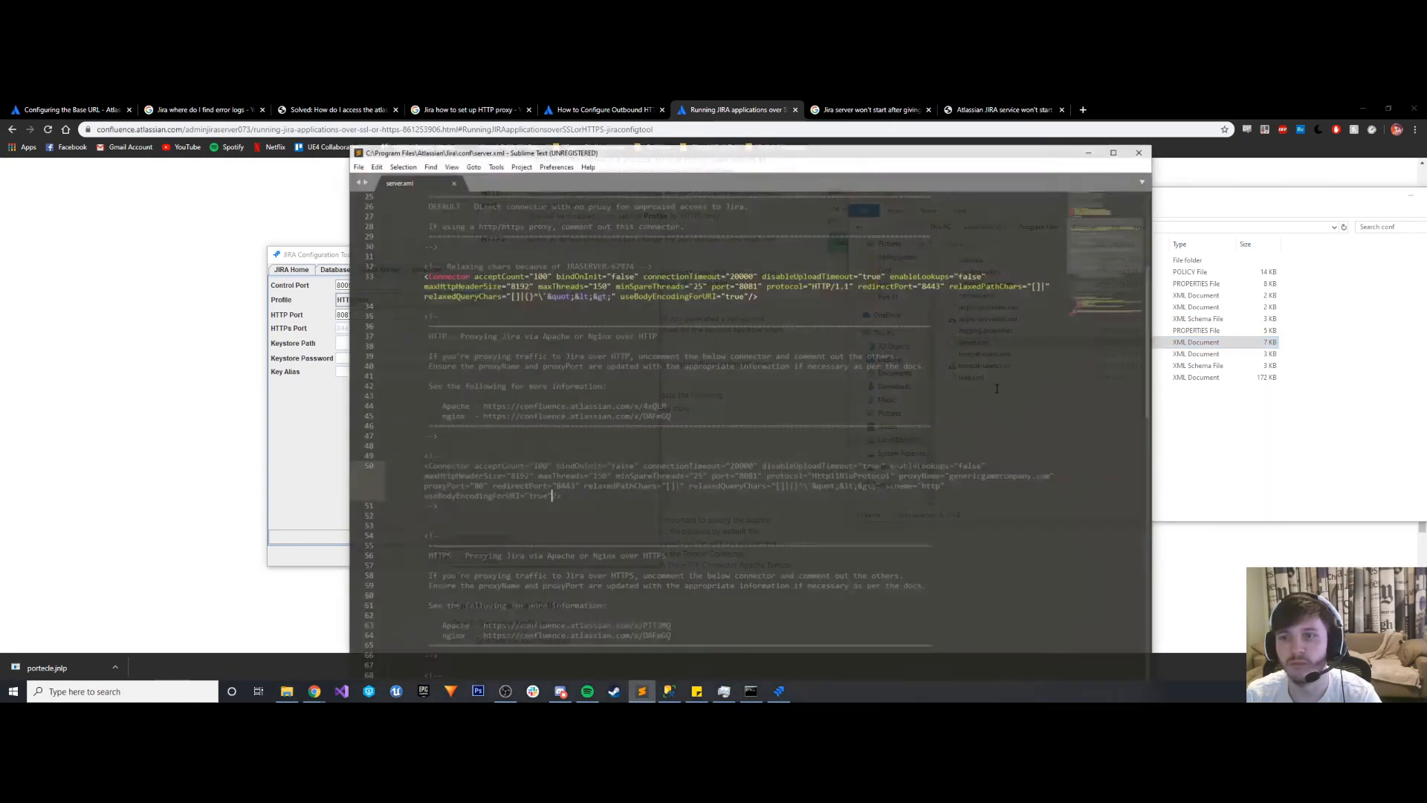
# - Examine the connector sections of server.xml and place the cursor at the end of the default connector
pyautogui.scroll(-10, 682, 420)
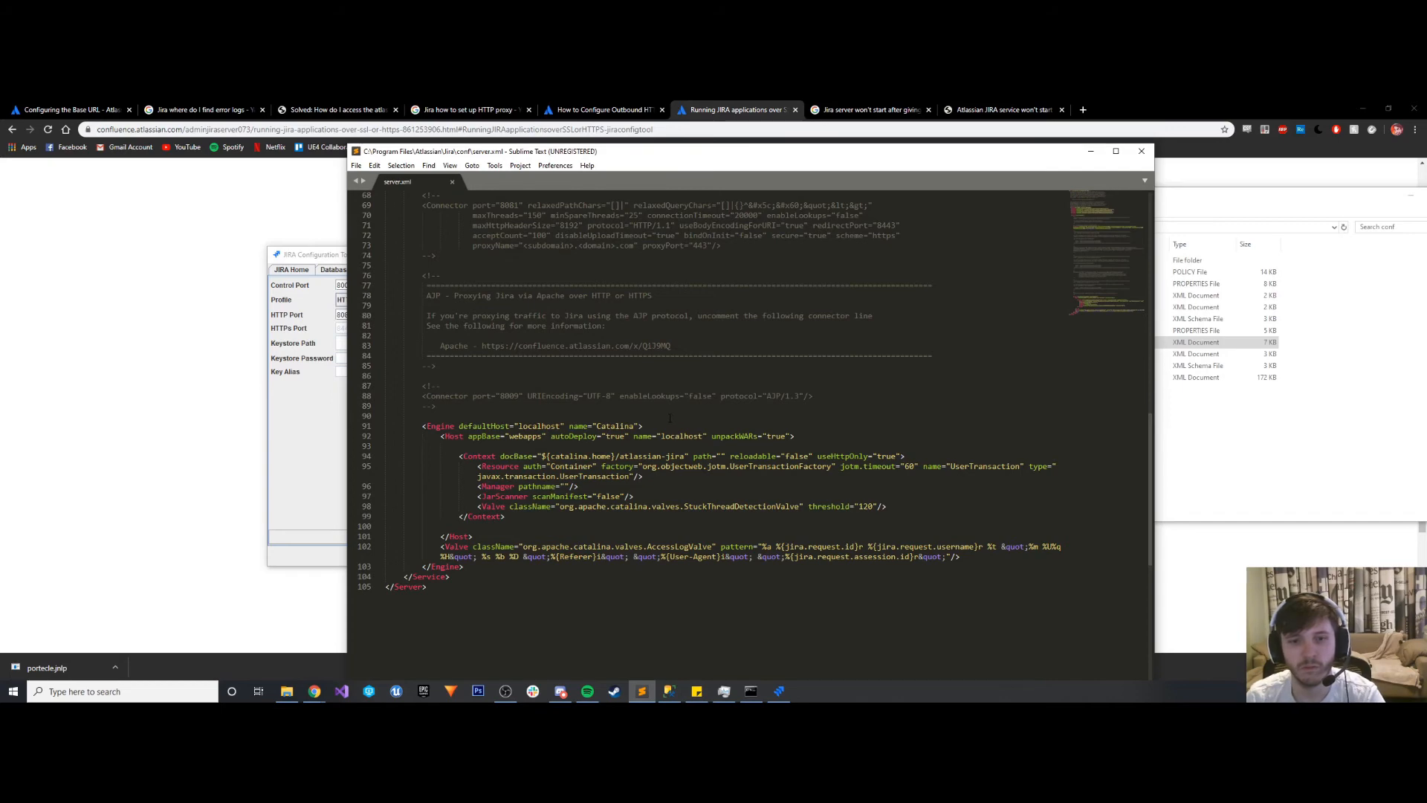
pyautogui.scroll(8, 669, 415)
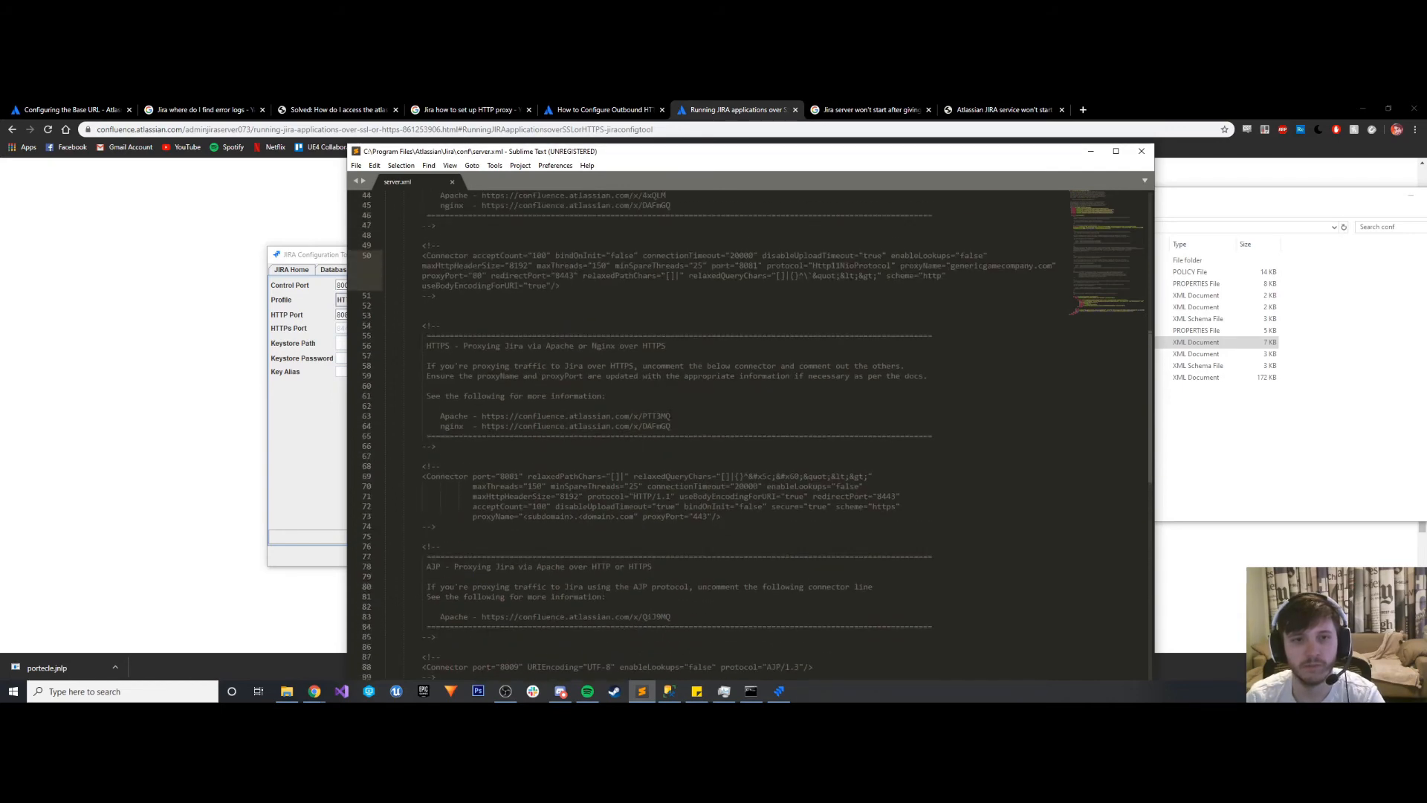
pyautogui.scroll(4, 670, 415)
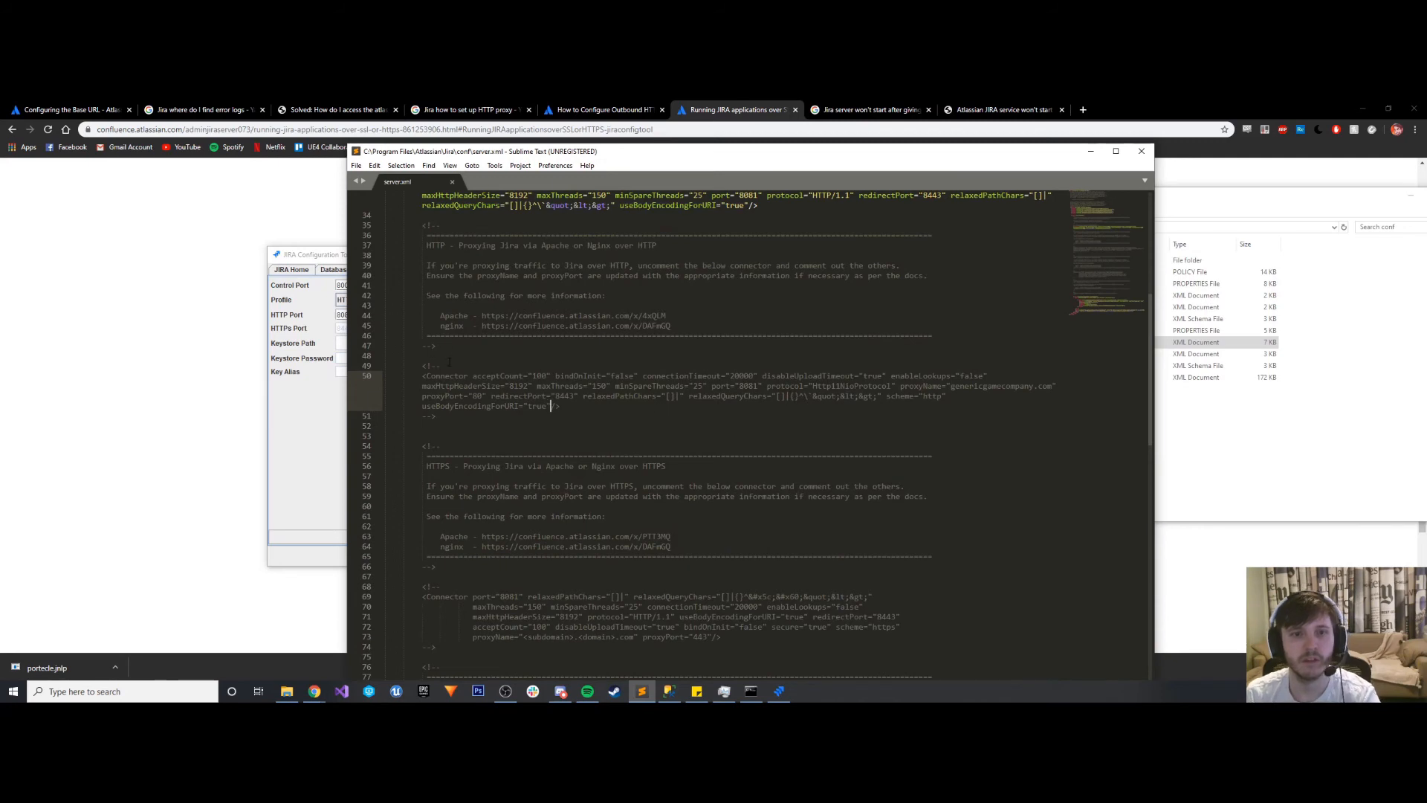
pyautogui.scroll(4, 449, 365)
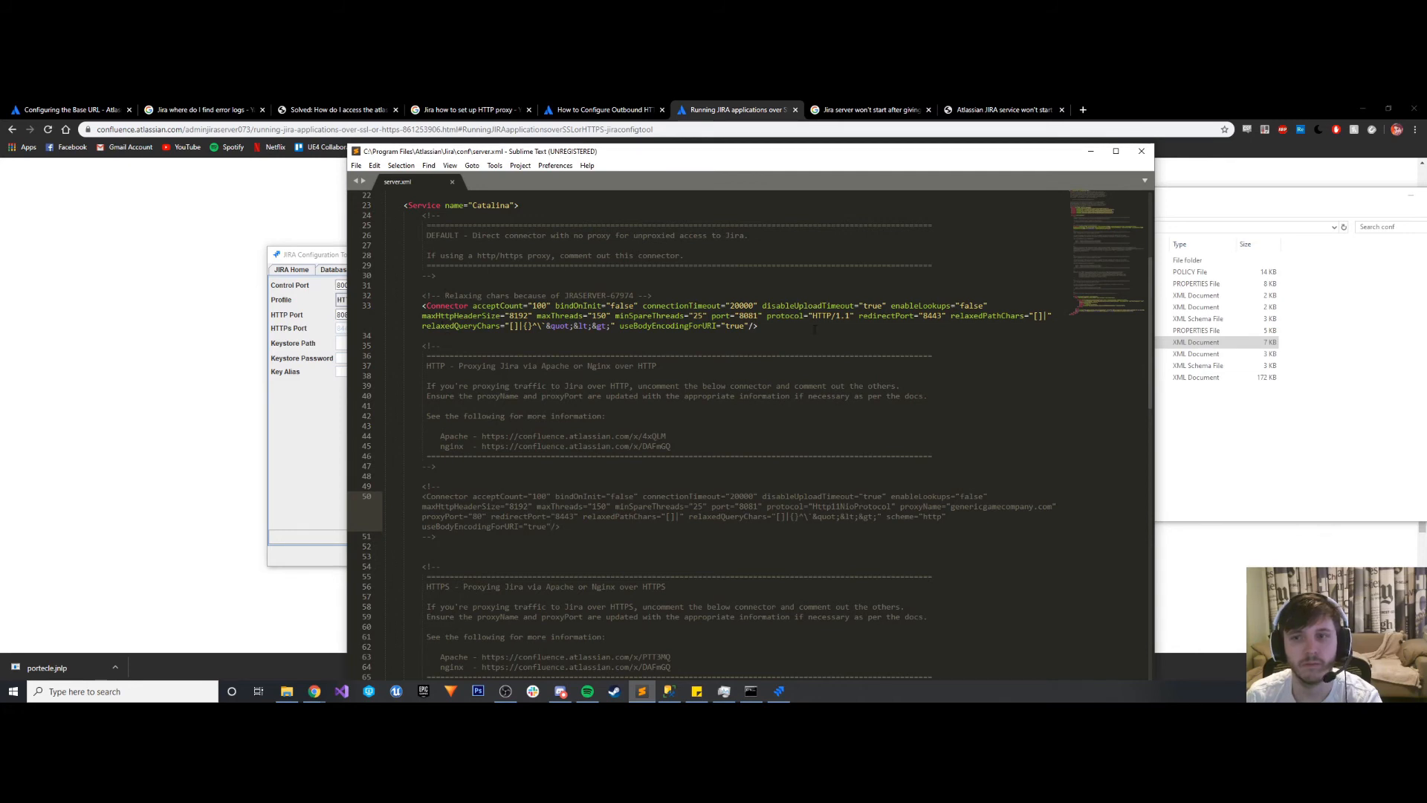
pyautogui.click(792, 328)
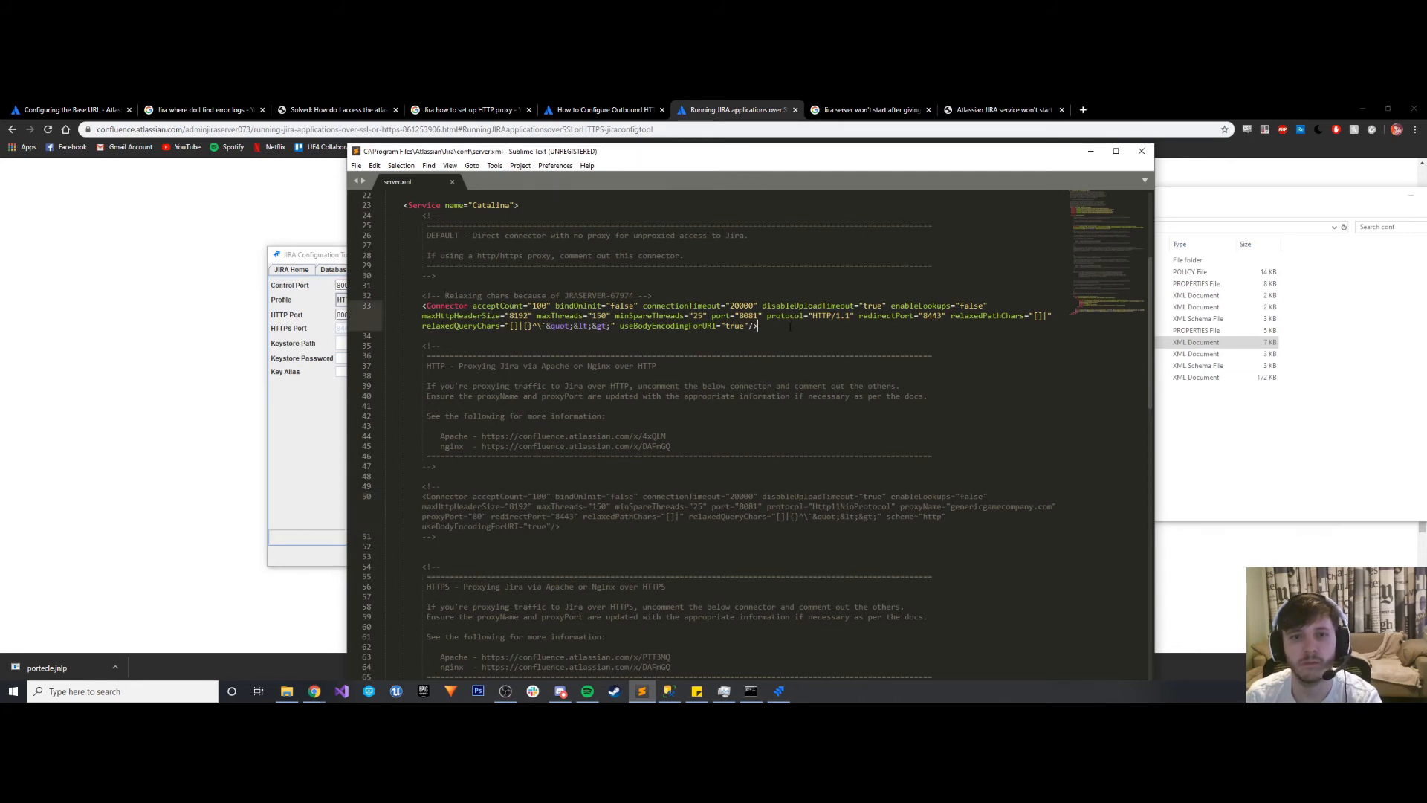
# - Comment out the default connector in server.xml with comment markers on separate lines above and below it, and save the file
pyautogui.press('Return')
pyautogui.press('Return')
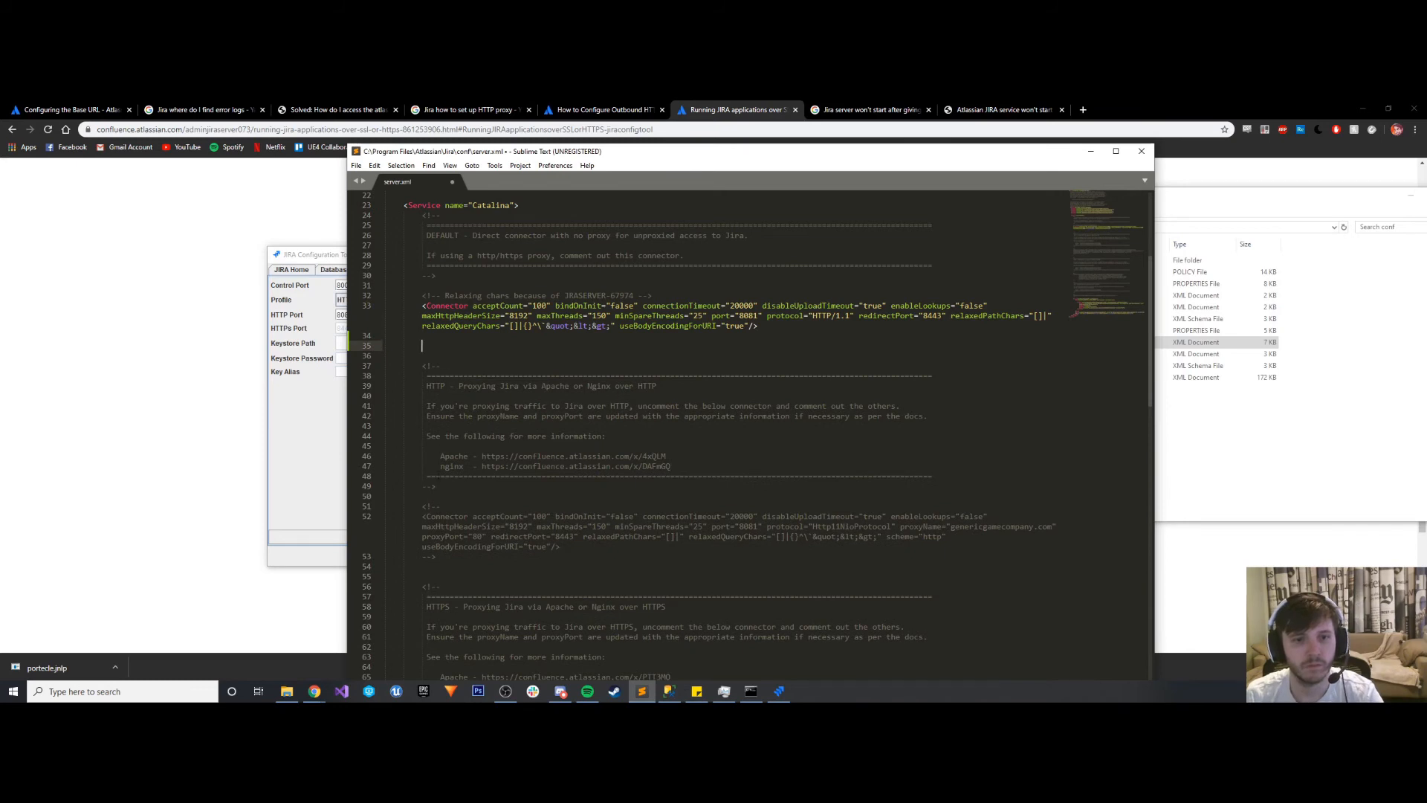
pyautogui.click(438, 496)
pyautogui.moveTo(437, 487); pyautogui.dragTo(423, 487)
pyautogui.hotkey('ctrl', 'c')
pyautogui.click(439, 339)
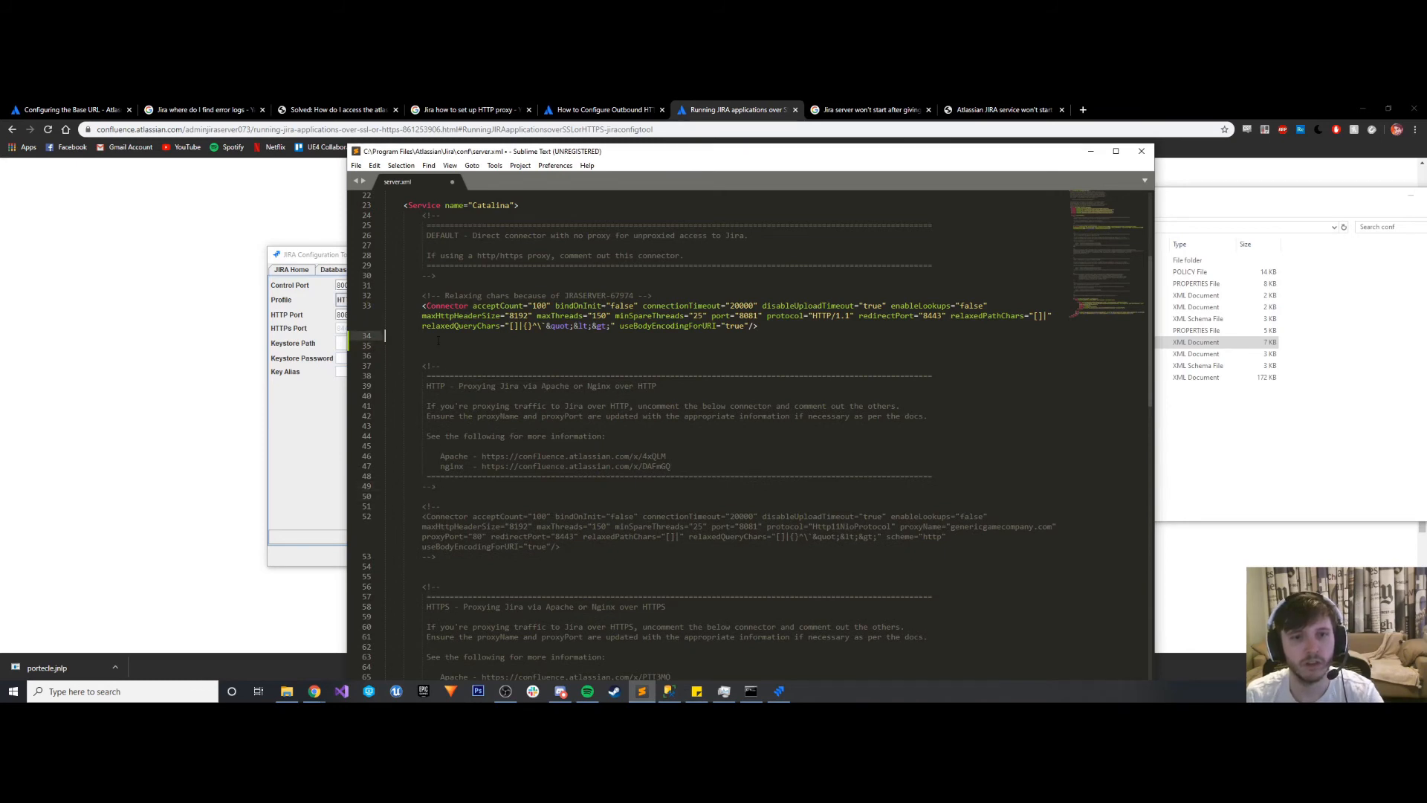
pyautogui.hotkey('ctrl', 'v')
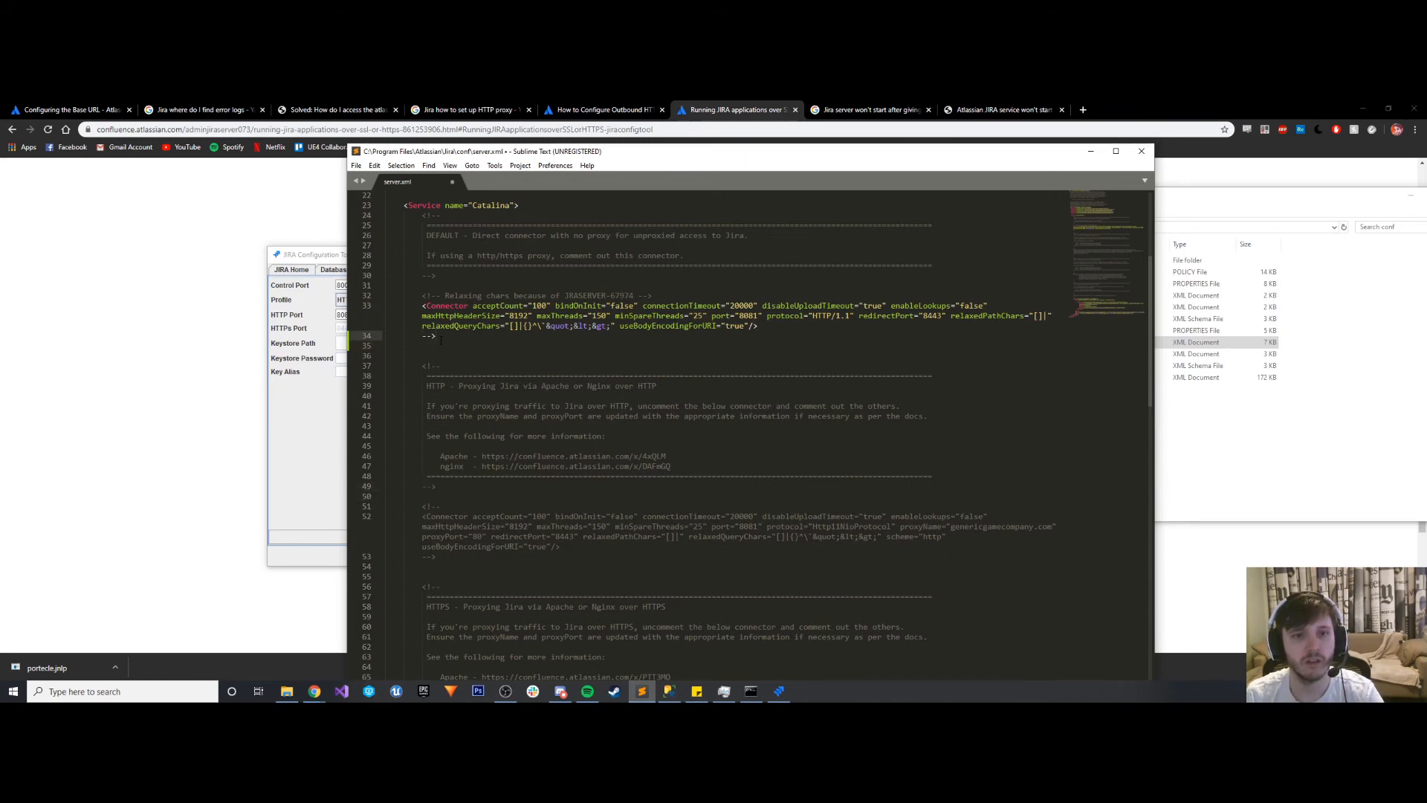
pyautogui.click(655, 296)
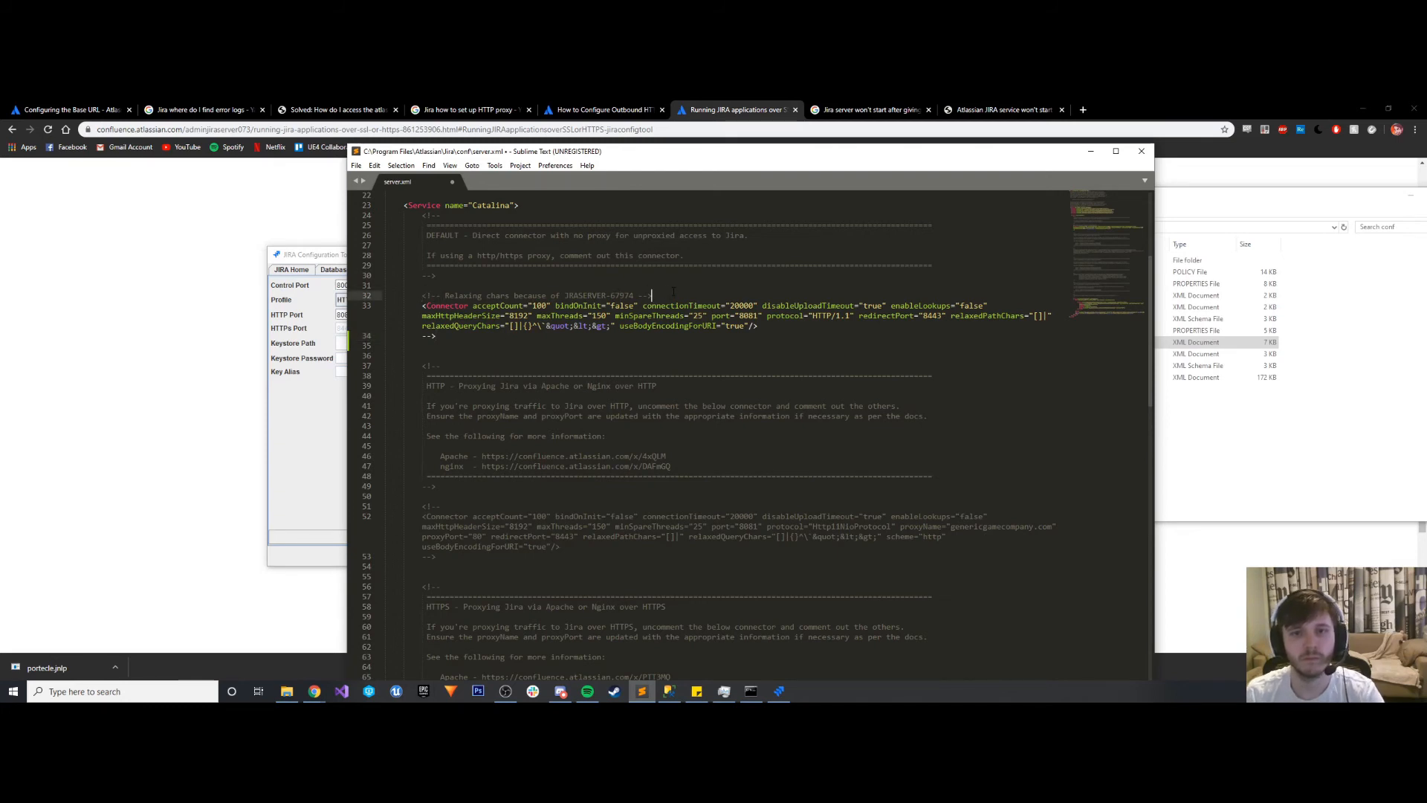
pyautogui.press('Return')
pyautogui.write('<!--')
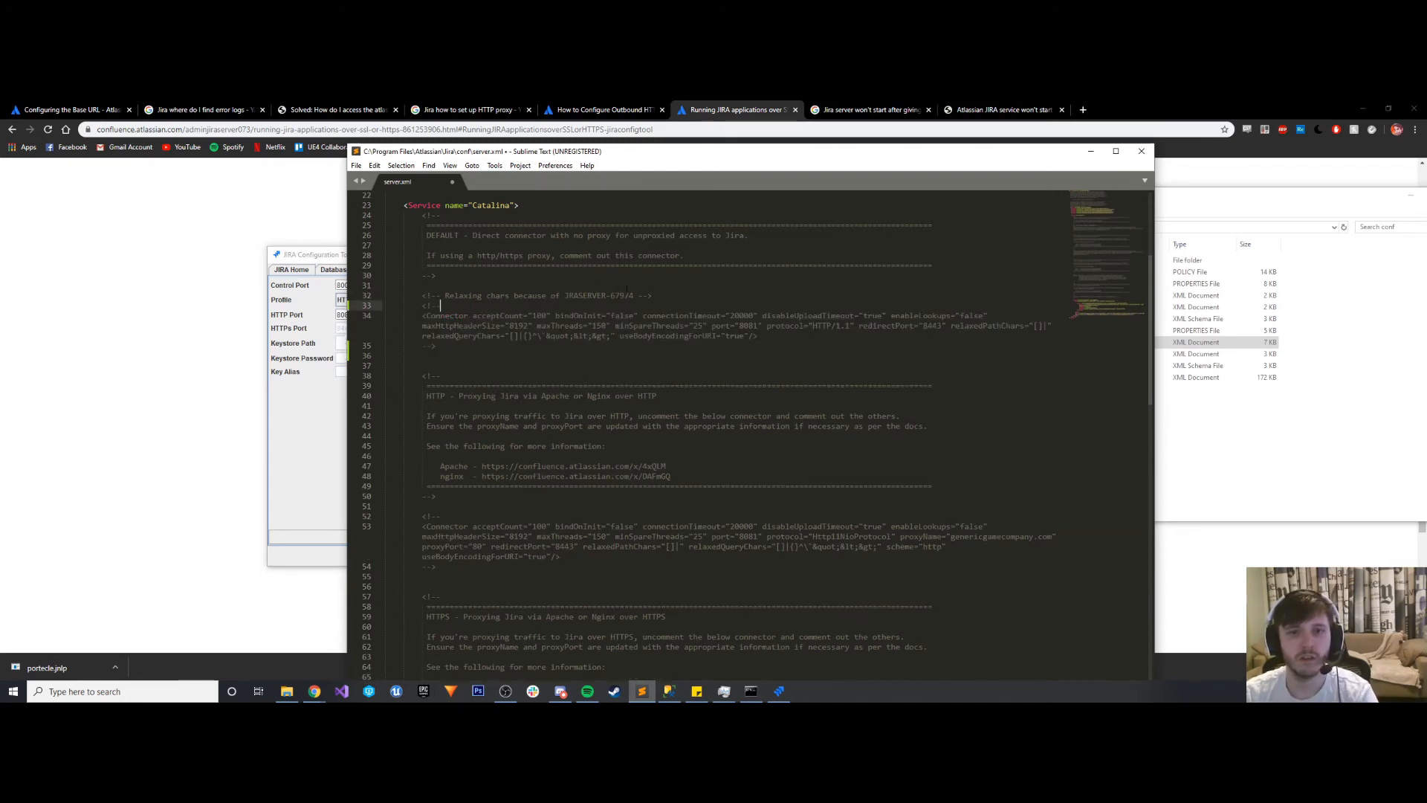
pyautogui.click(651, 298)
pyautogui.press('Return')
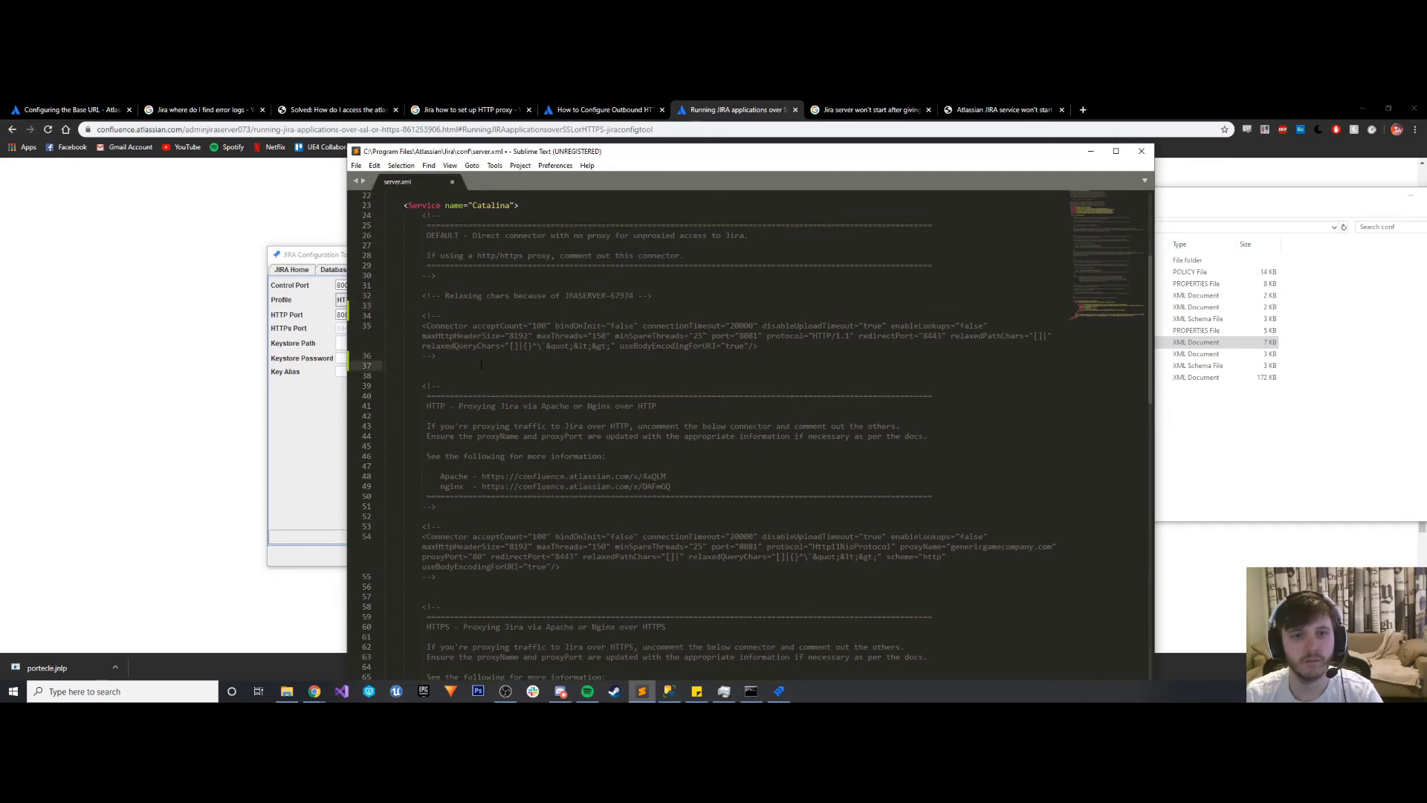
pyautogui.hotkey('ctrl', 's')
# - Uncomment the connector in the section for proxying Jira over HTTP by removing its comment markers, and save server.xml
pyautogui.scroll(-10, 478, 364)
pyautogui.scroll(3, 503, 364)
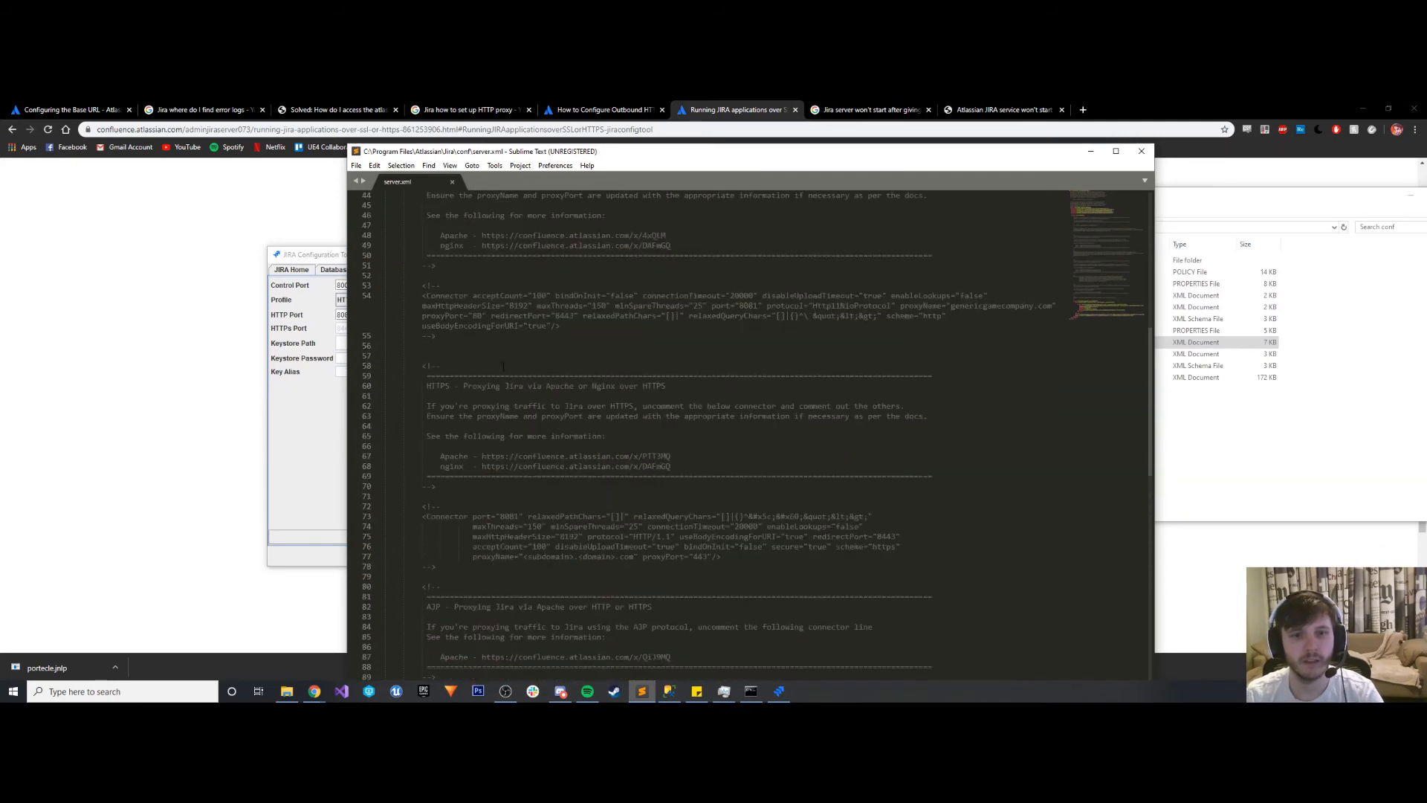
pyautogui.scroll(3, 453, 376)
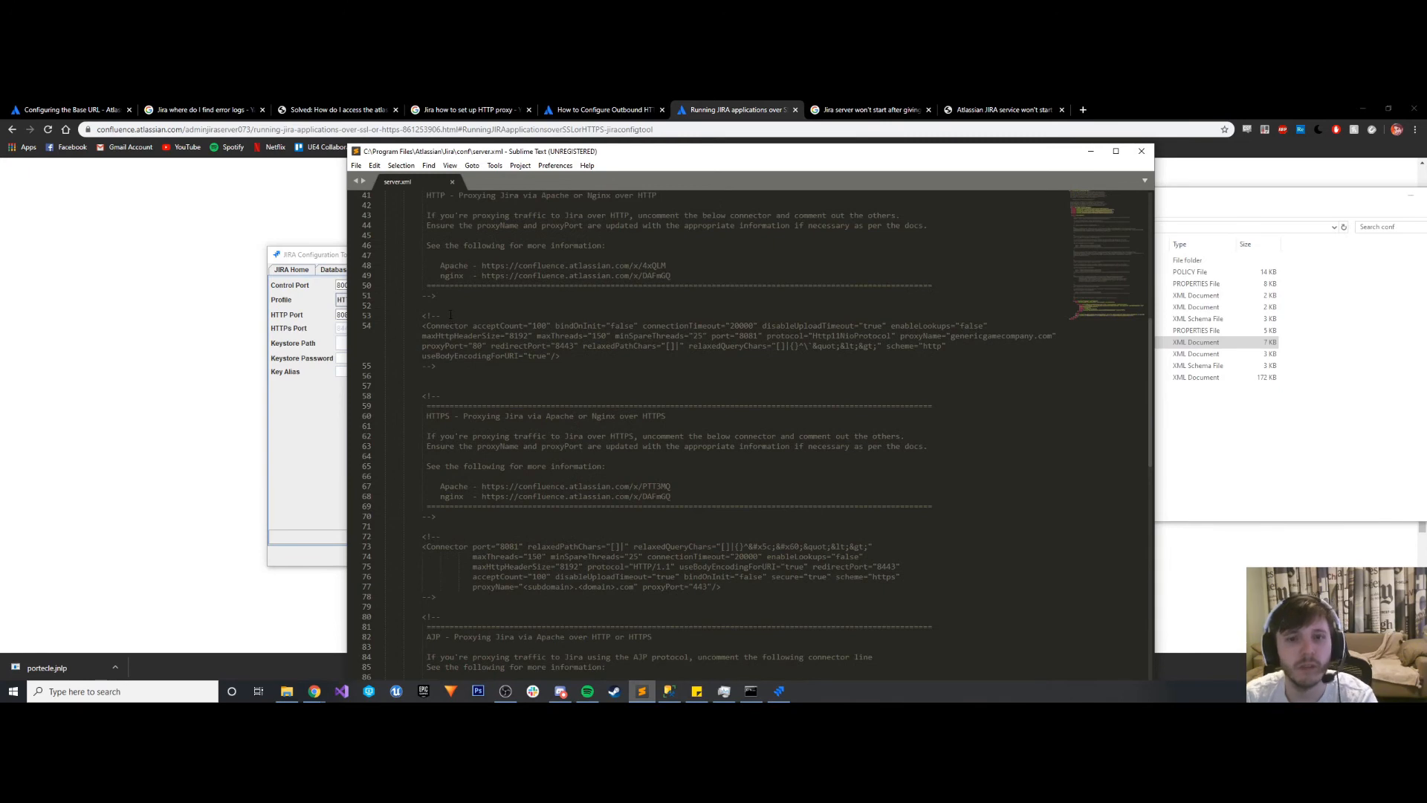
pyautogui.moveTo(441, 375); pyautogui.dragTo(422, 376)
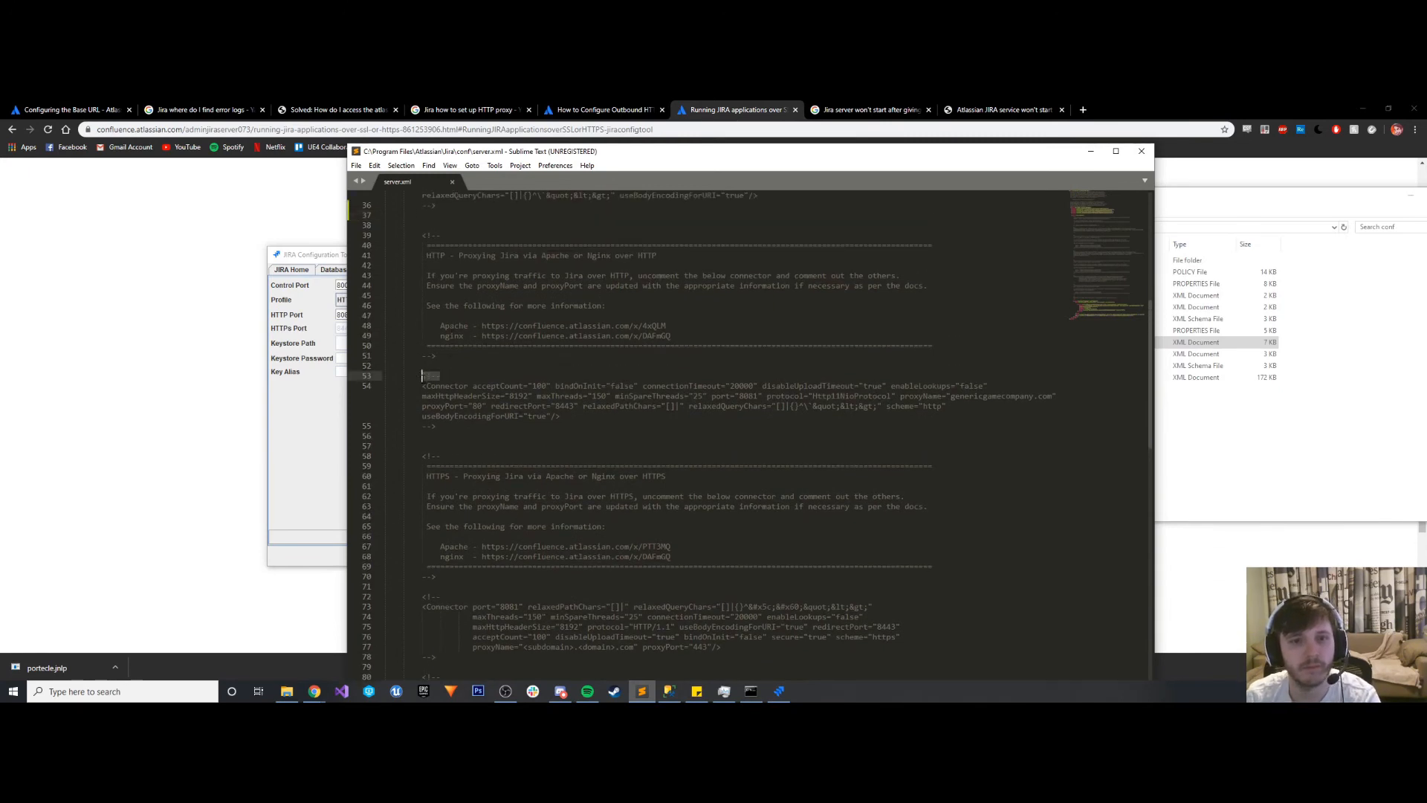
pyautogui.press('BackSpace')
pyautogui.moveTo(437, 426); pyautogui.dragTo(423, 426)
pyautogui.press('BackSpace')
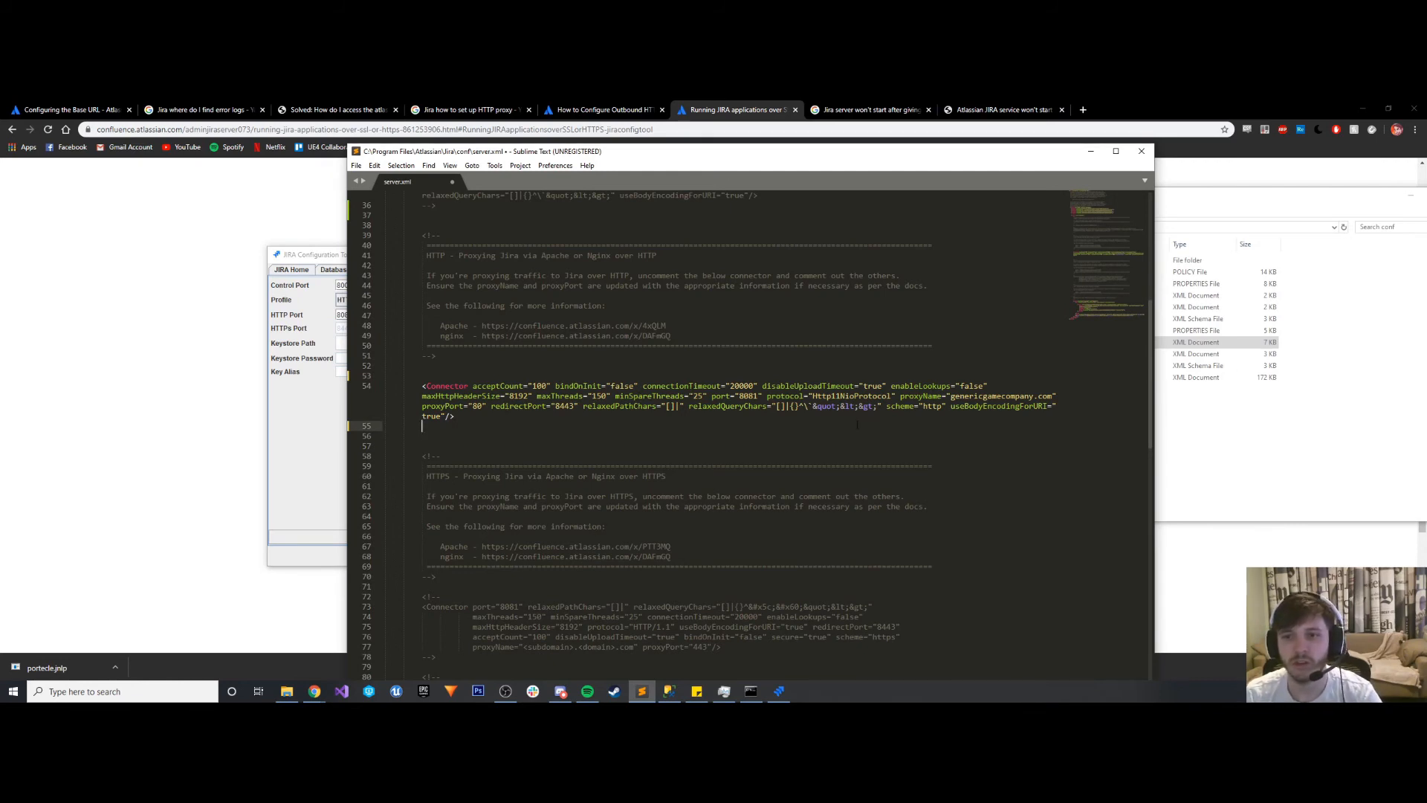
pyautogui.hotkey('ctrl', 's')
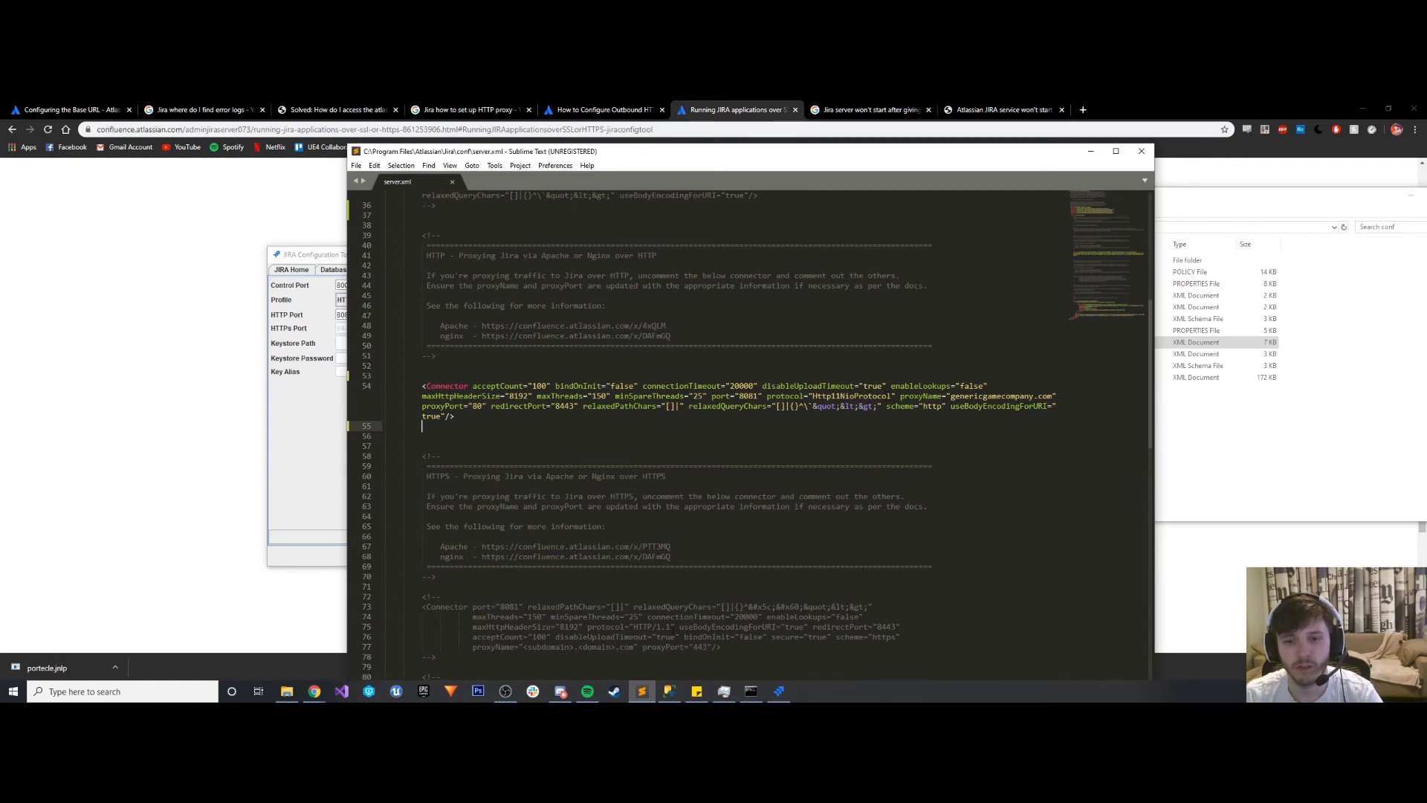
# - Replace the HTTP proxy connector's protocol value with HTTP/1.1 copied from the HTTPS connector, and save the file
pyautogui.moveTo(671, 626); pyautogui.dragTo(633, 627)
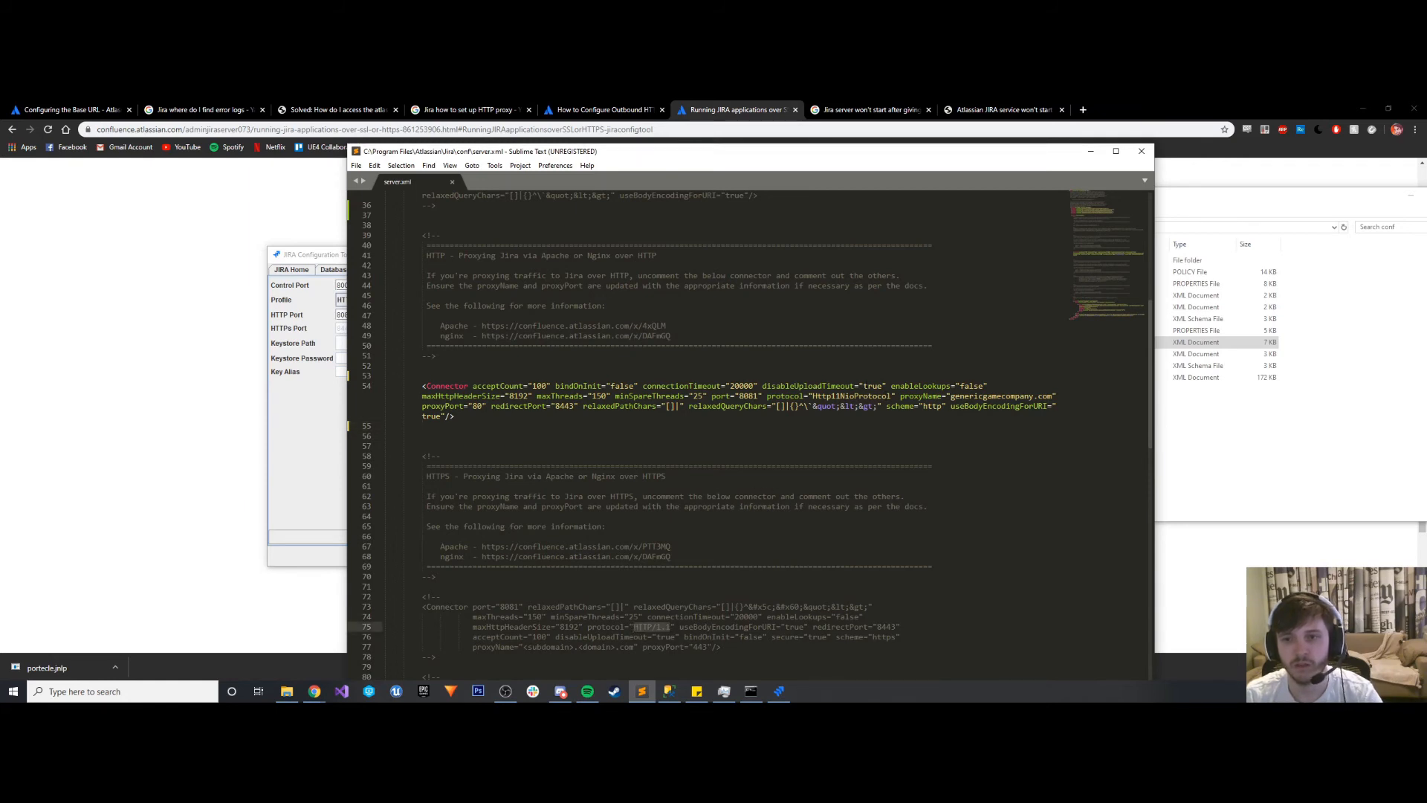
pyautogui.hotkey('ctrl', 'c')
pyautogui.moveTo(892, 395); pyautogui.dragTo(812, 396)
pyautogui.hotkey('ctrl', 'v')
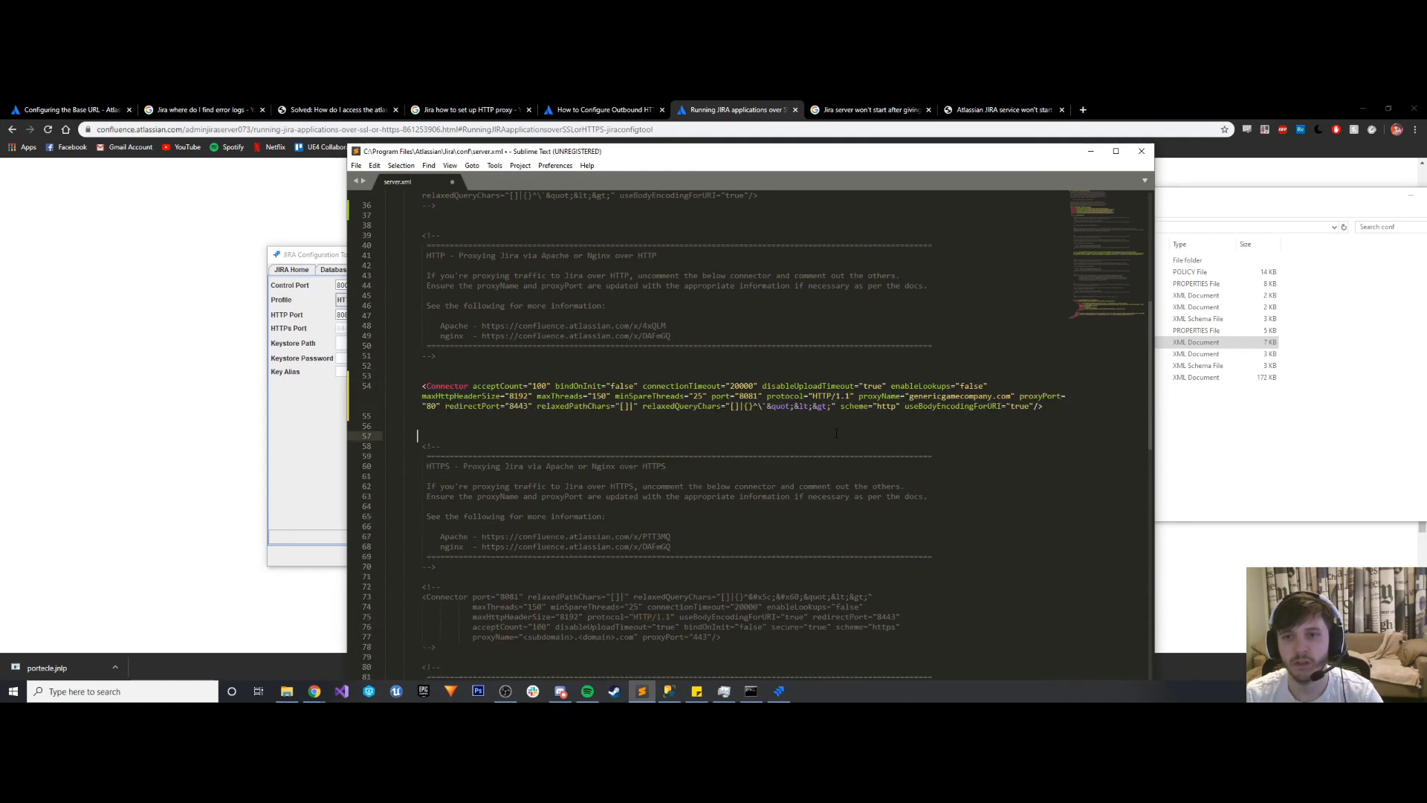
pyautogui.click(836, 429)
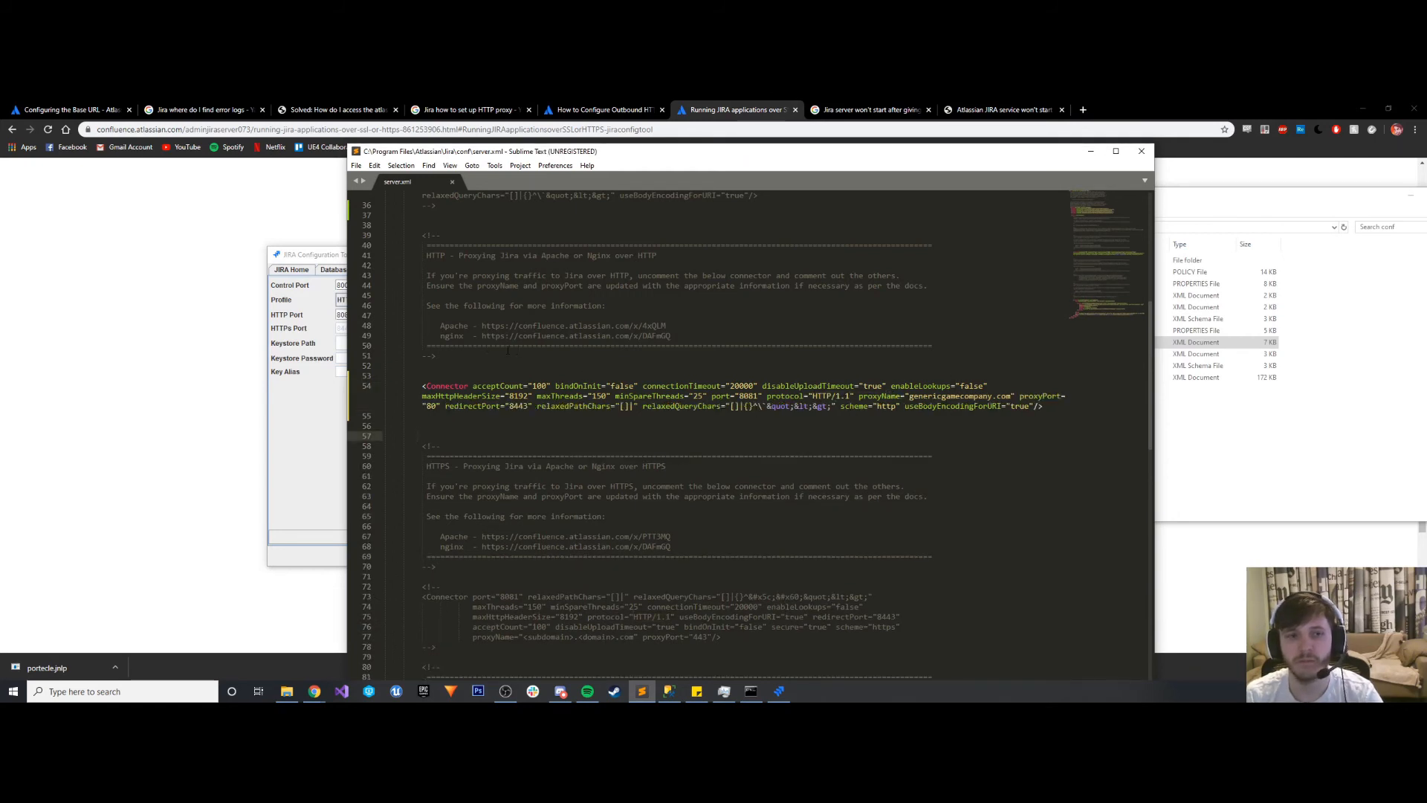
pyautogui.click(315, 397)
pyautogui.click(678, 464)
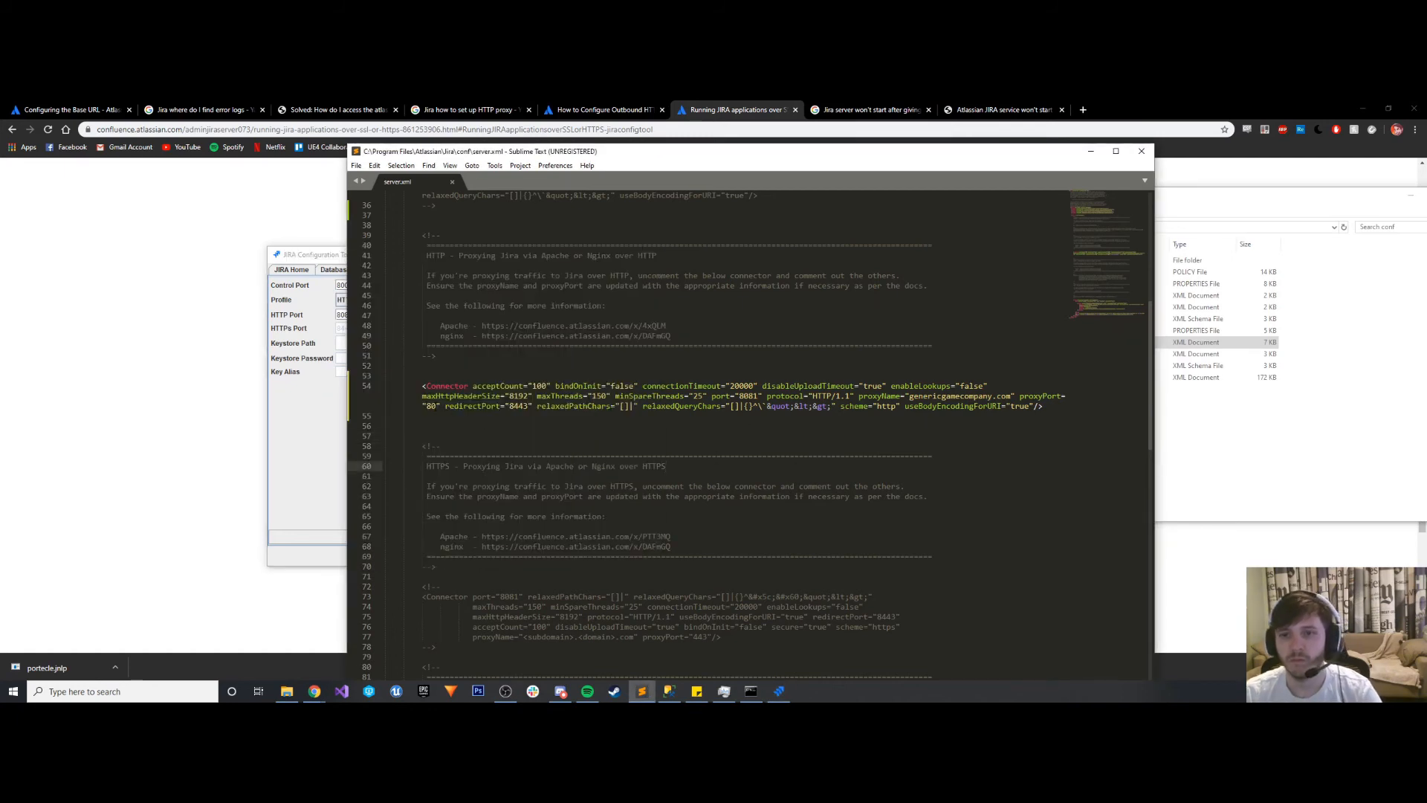
# - Review the rest of server.xml down to the Context element and check the context path notes in the Atlassian base URL guide
pyautogui.scroll(-8, 526, 417)
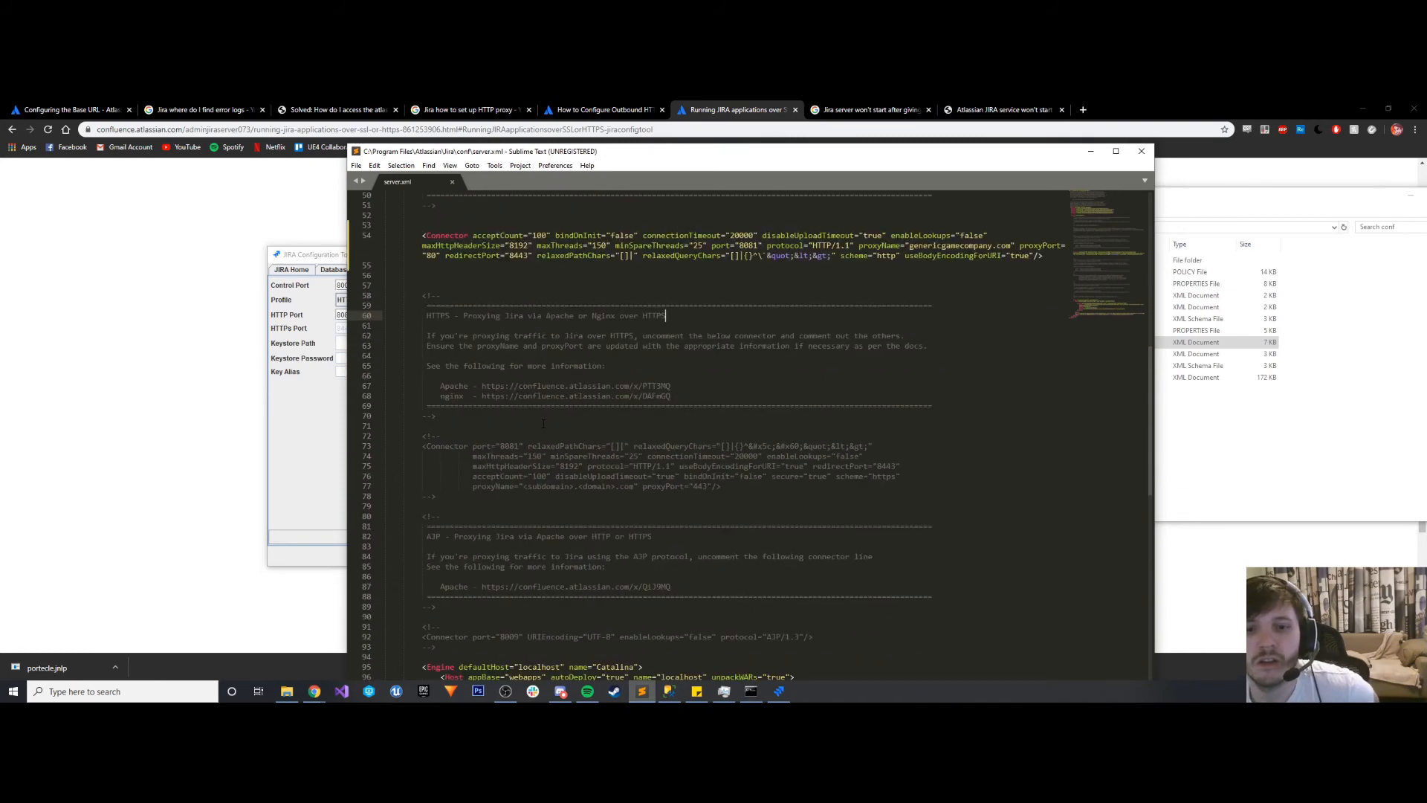
pyautogui.scroll(-3, 554, 423)
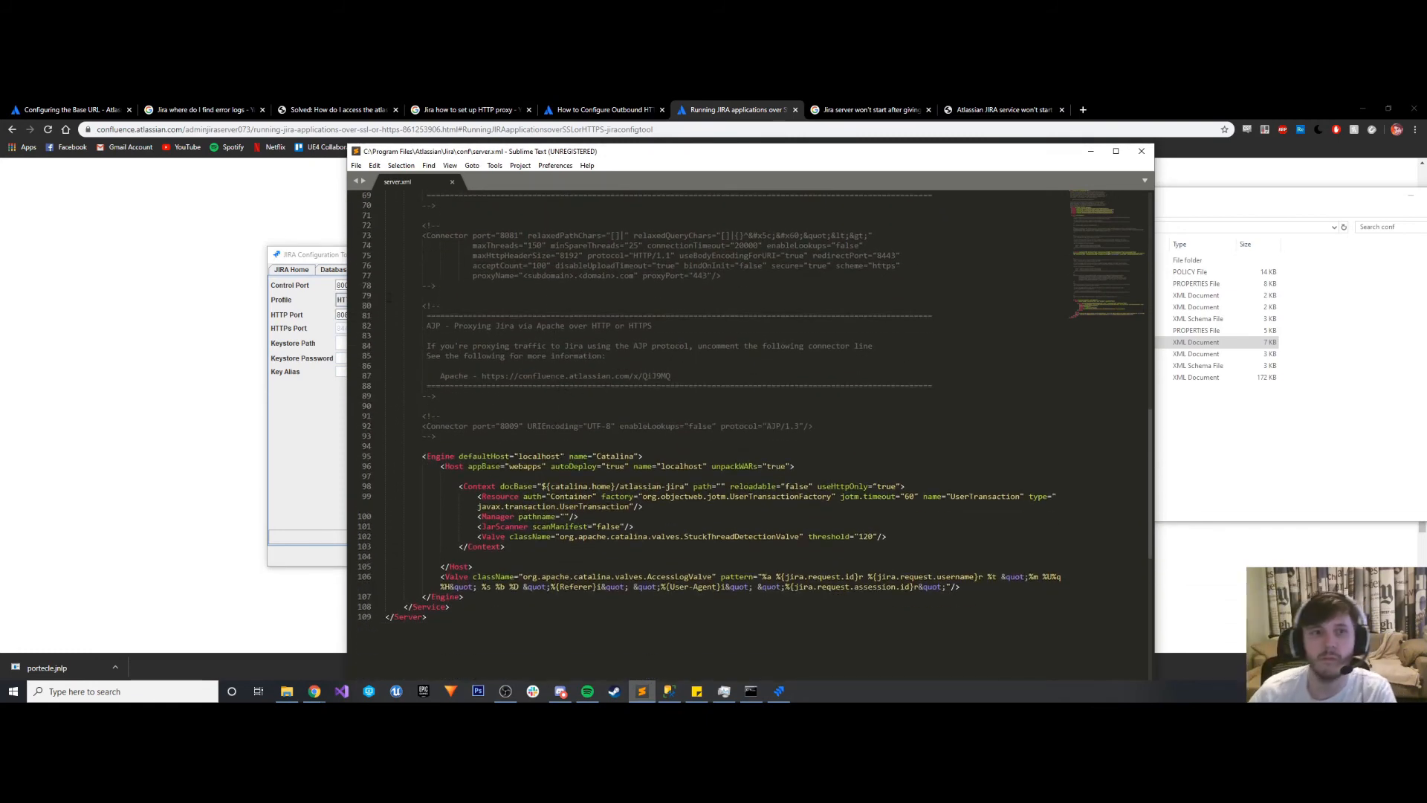
pyautogui.click(71, 110)
pyautogui.scroll(2, 407, 445)
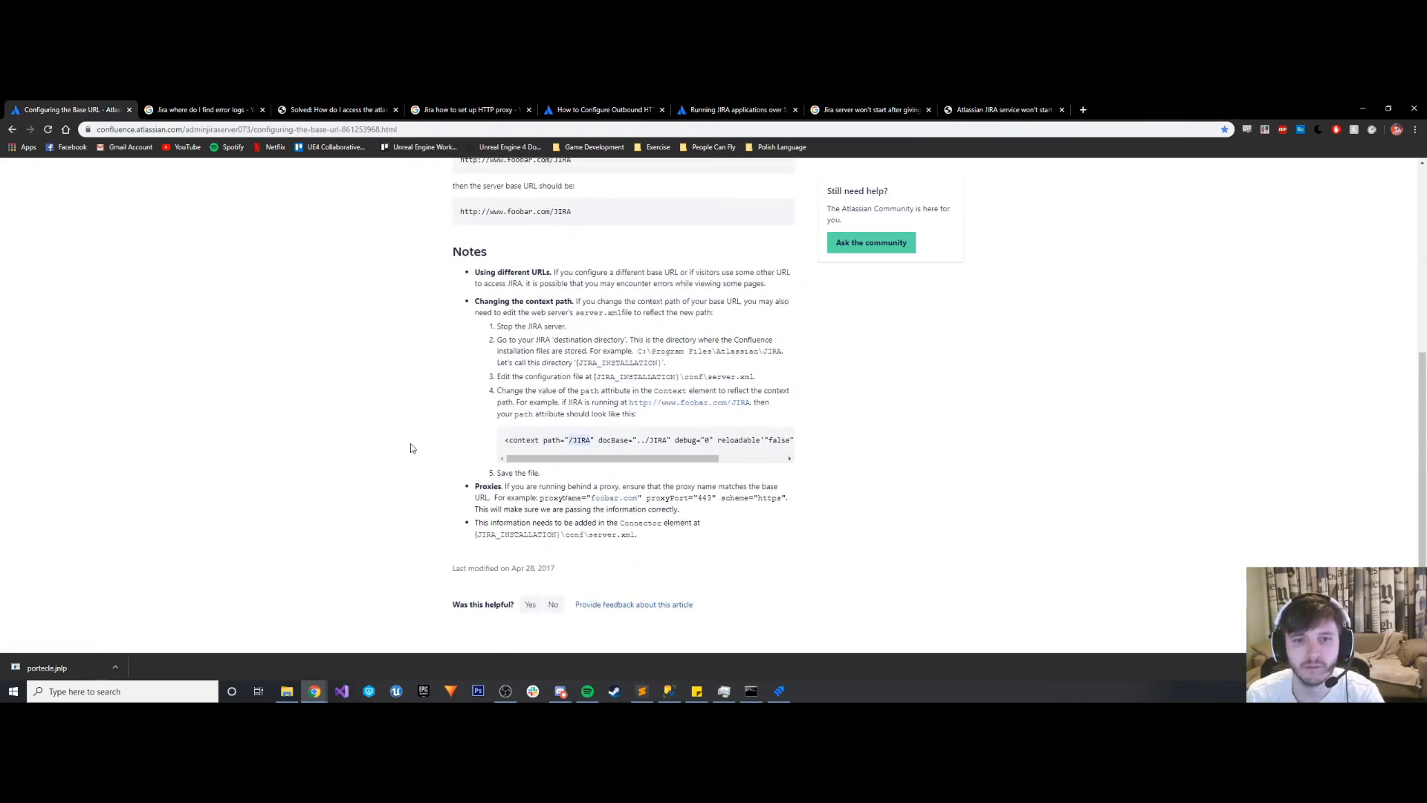
# - Close the JIRA Configuration Tool and the command prompt window it was launched from
pyautogui.click(778, 690)
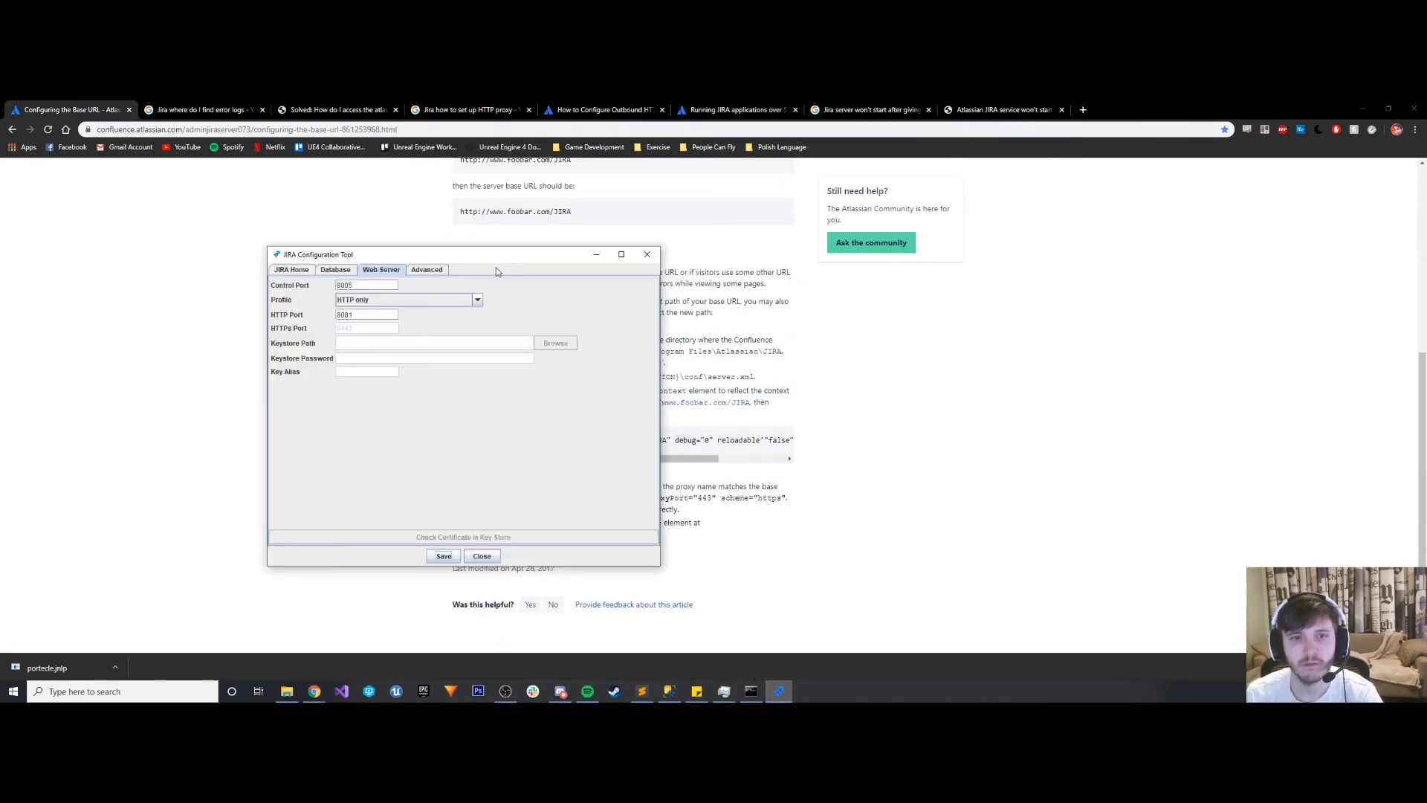
pyautogui.click(646, 257)
pyautogui.click(751, 690)
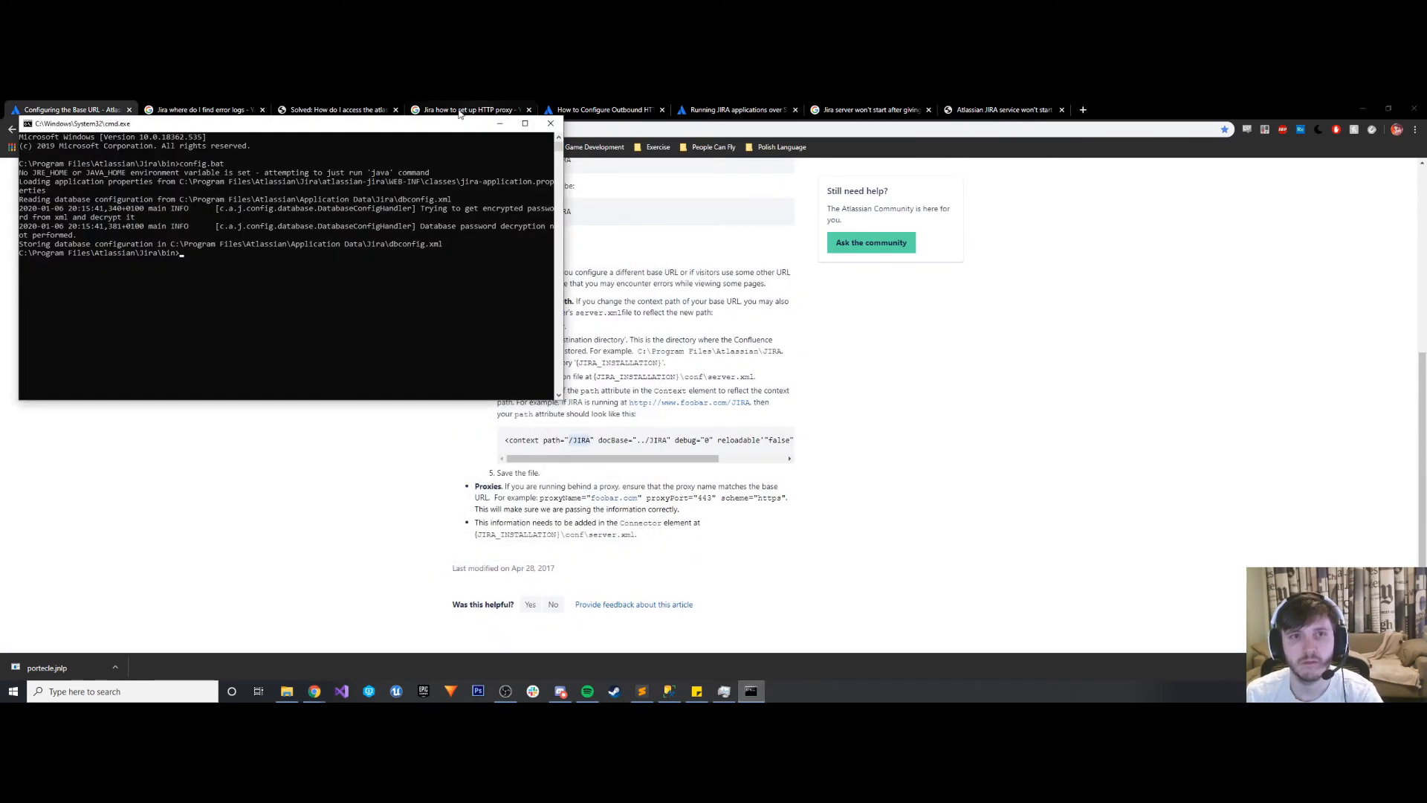
pyautogui.click(551, 124)
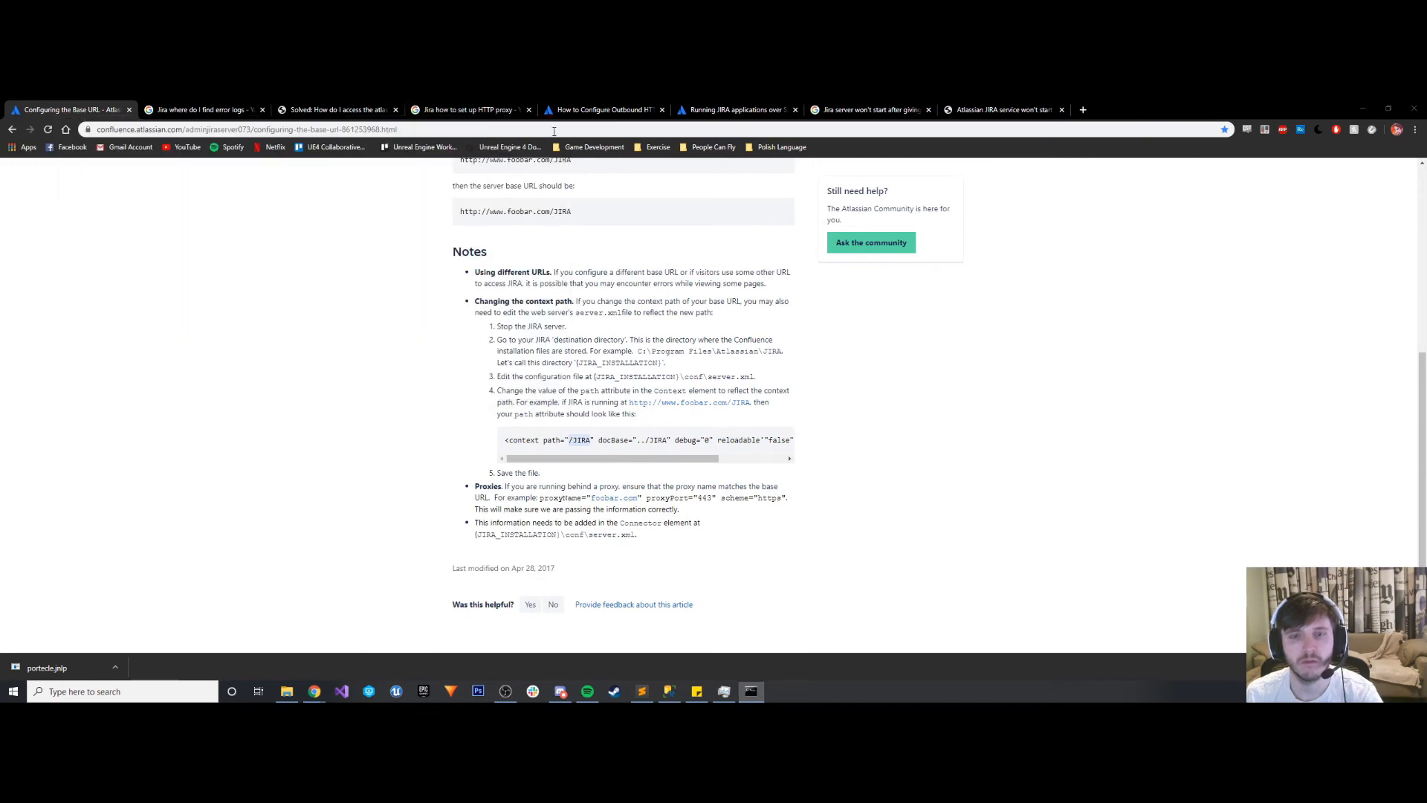
# - Switch to Sublime Text, place its window beside the base URL guide, and bring server.xml's Context element into view
pyautogui.click(642, 691)
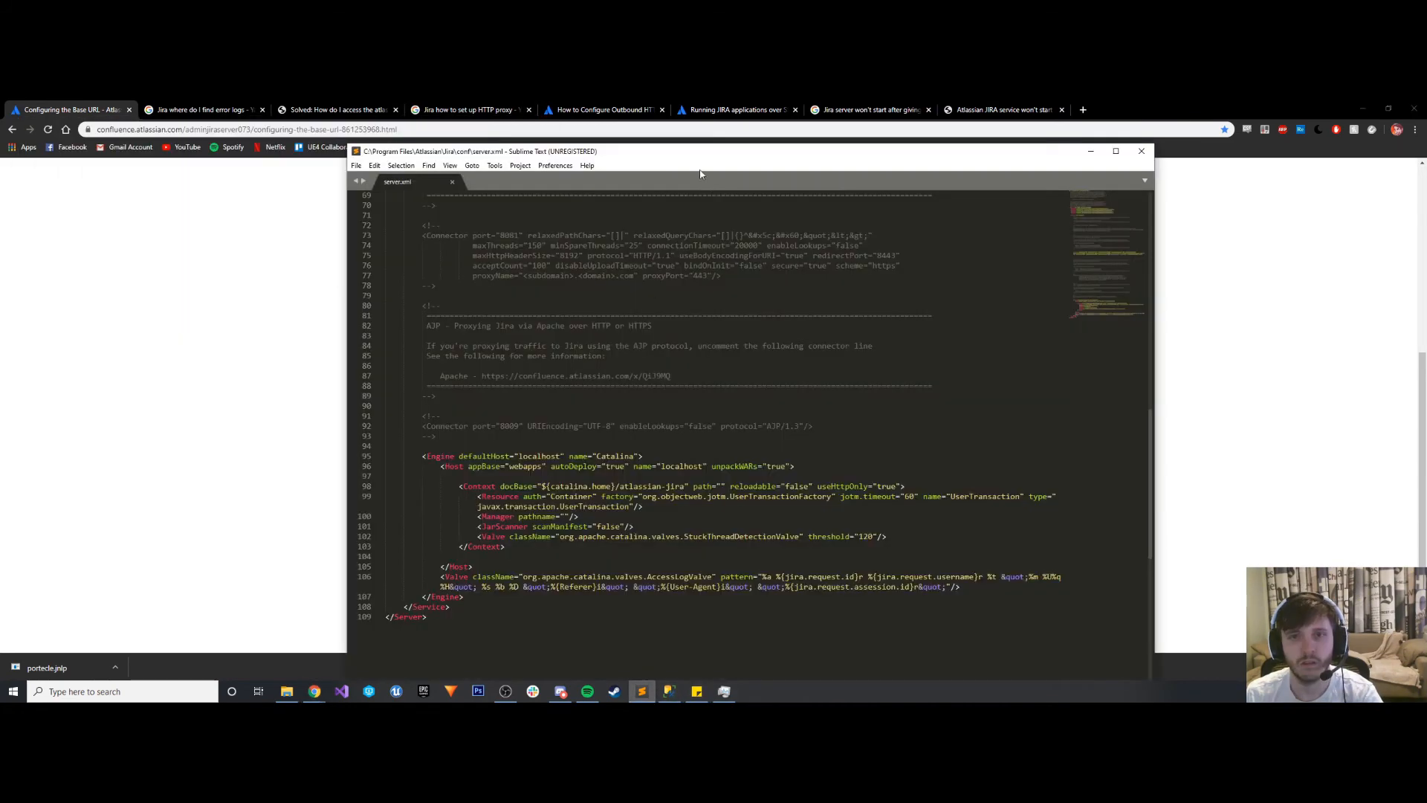
pyautogui.moveTo(697, 156); pyautogui.dragTo(1133, 140)
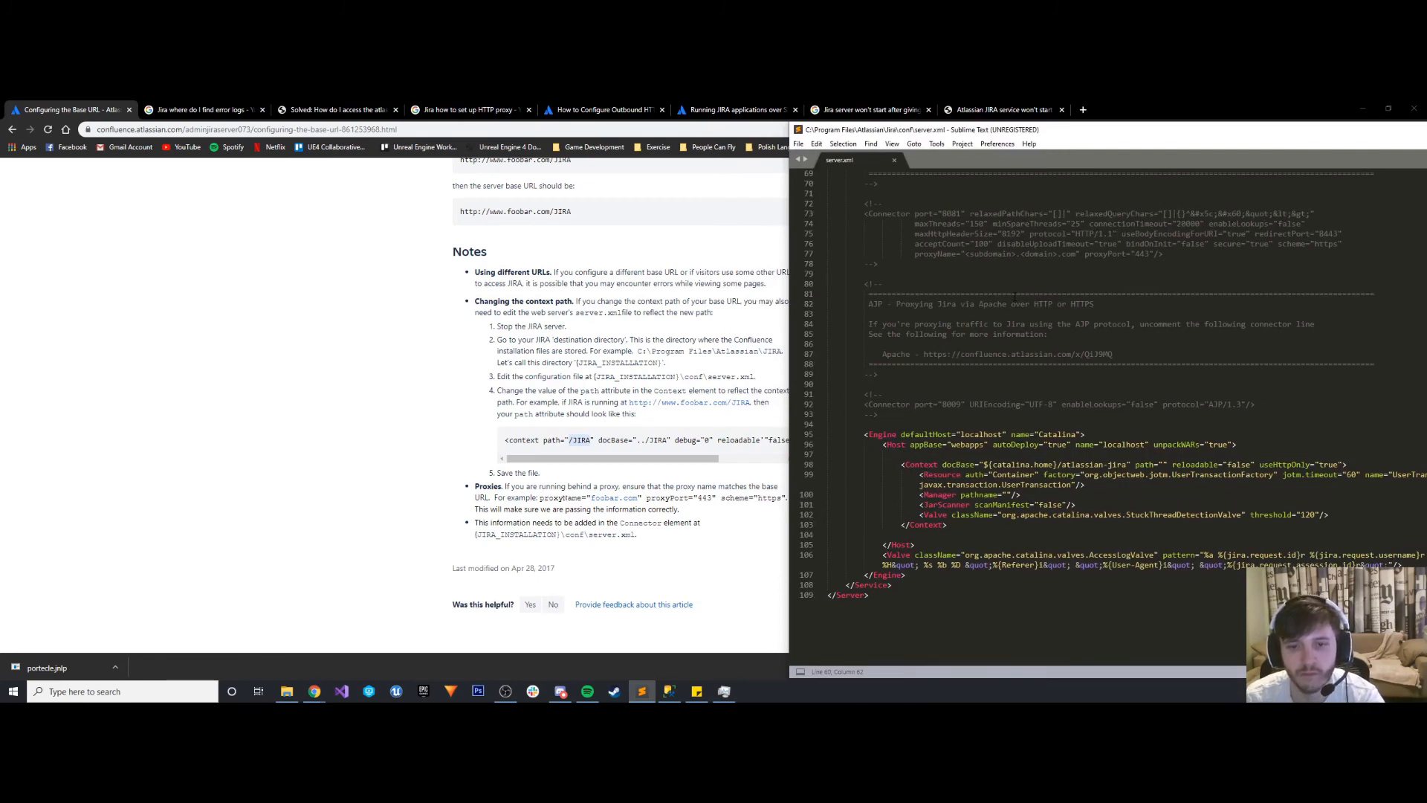
pyautogui.scroll(10, 1015, 296)
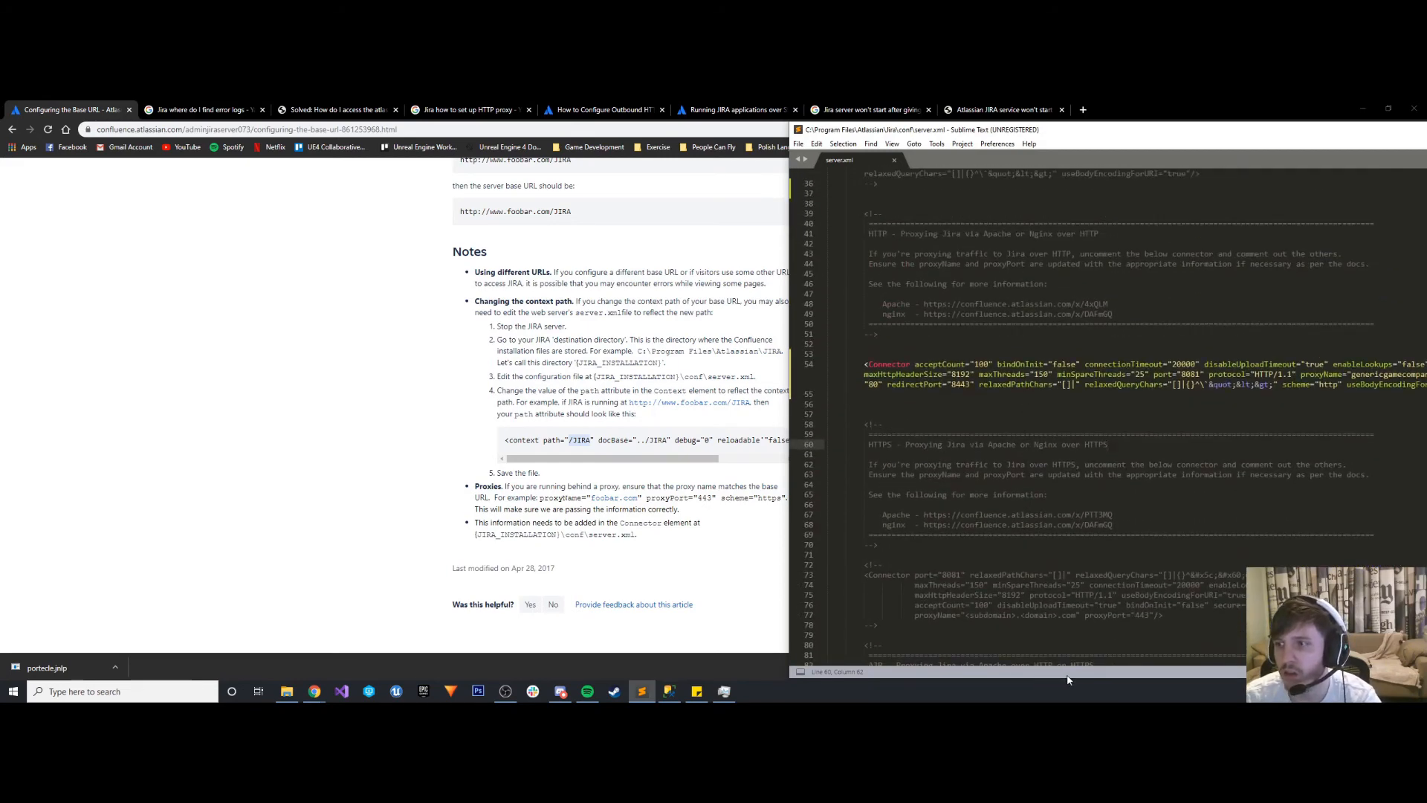
pyautogui.scroll(-5, 1141, 518)
pyautogui.scroll(-8, 1141, 518)
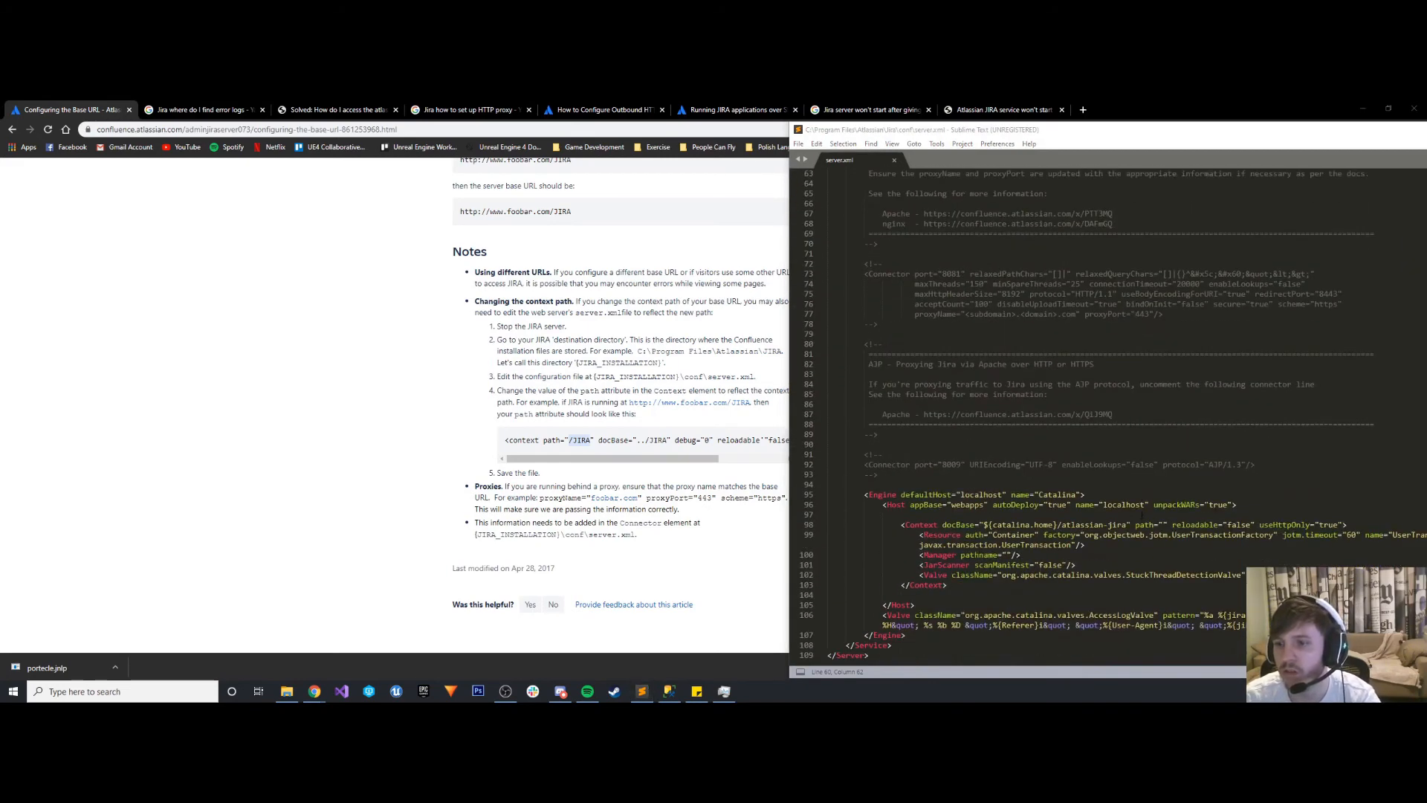
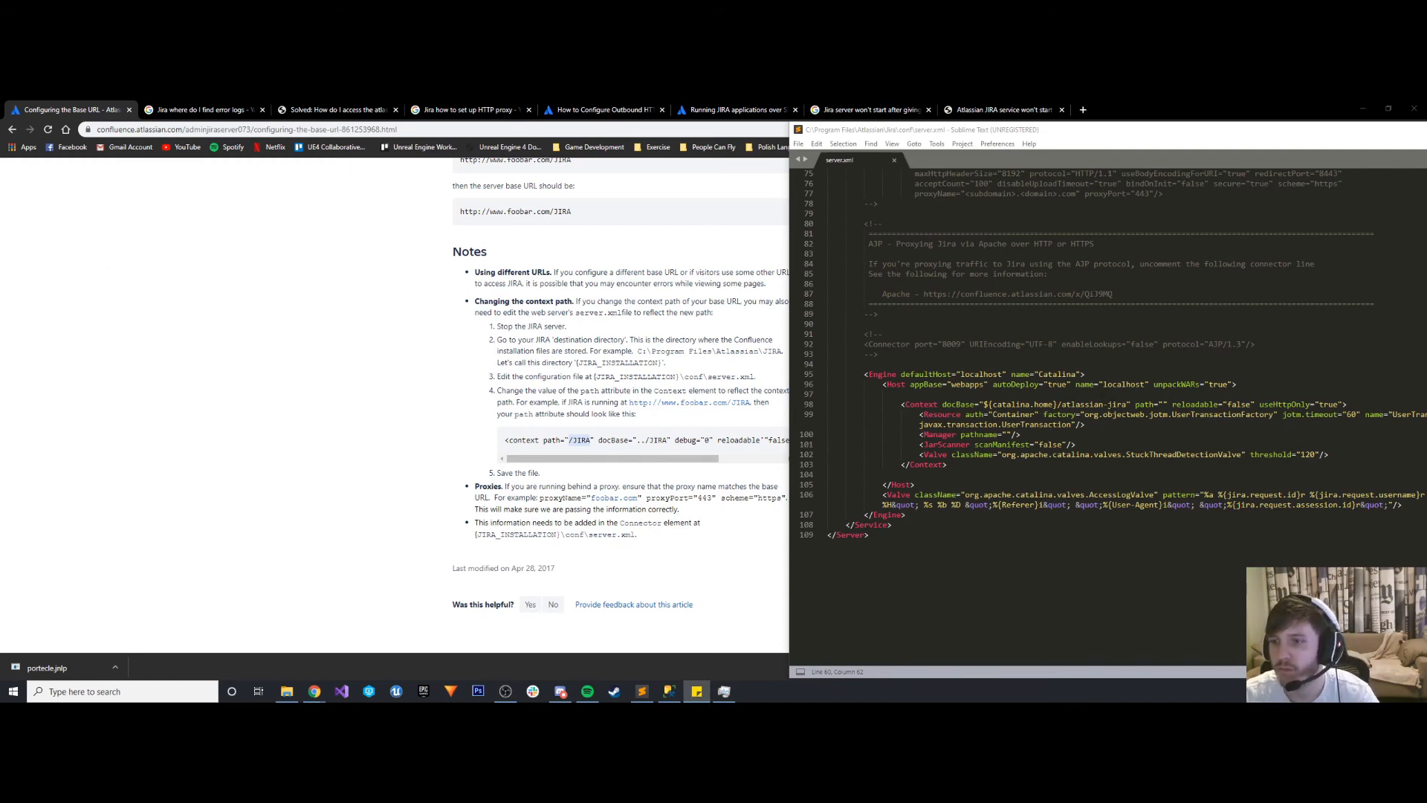
pyautogui.moveTo(1128, 404); pyautogui.dragTo(984, 406)
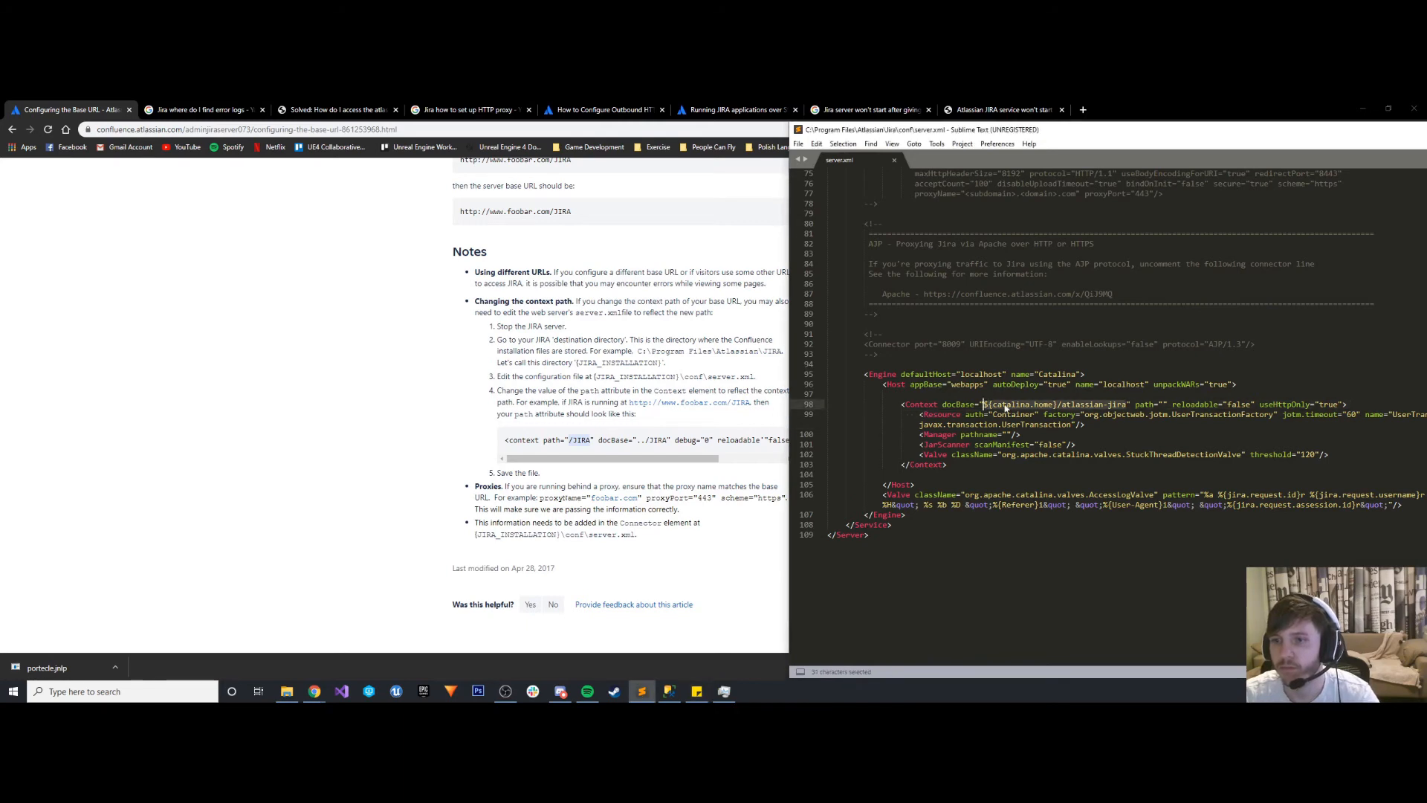
pyautogui.write('http://www.genericgamecompany.com/JIRA')
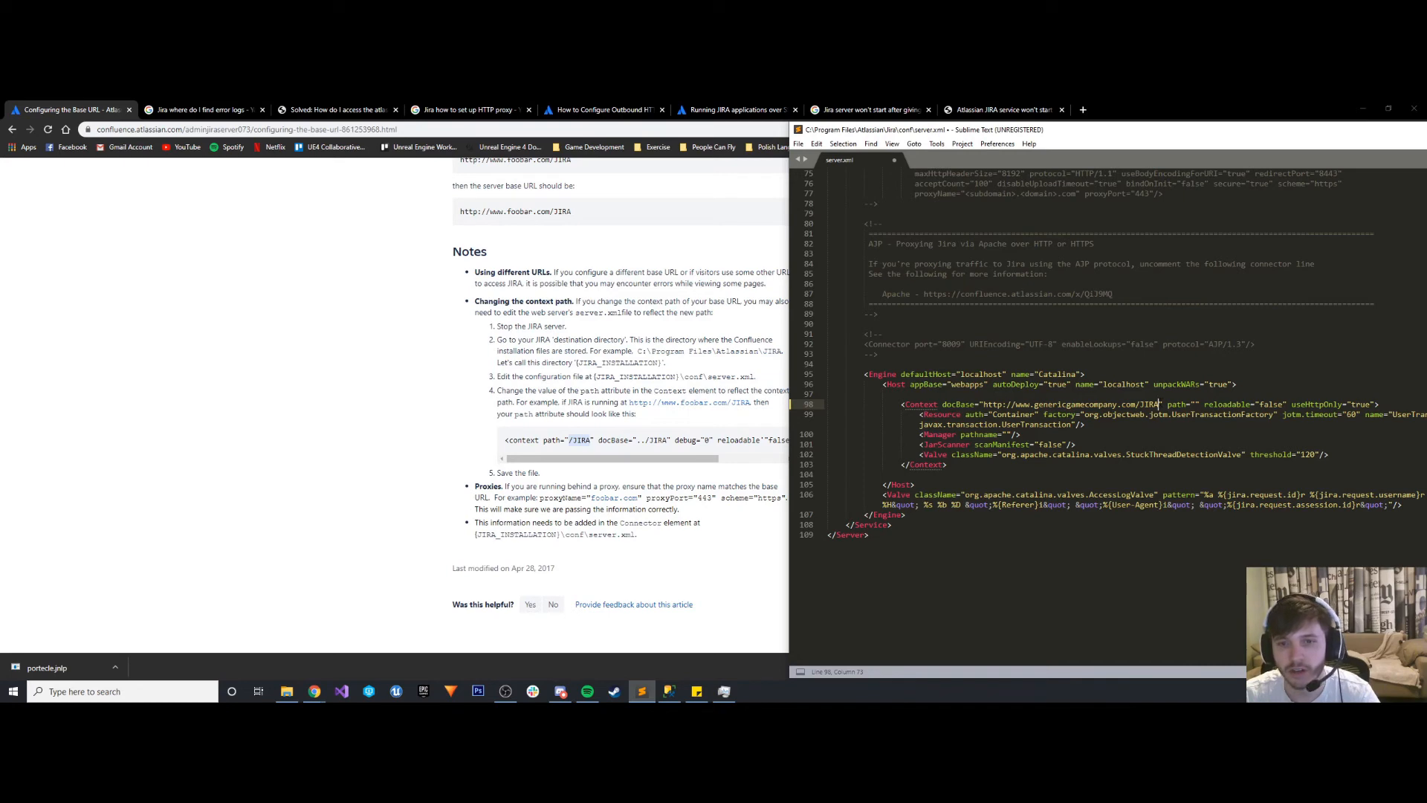
pyautogui.hotkey('shift', 'Left')
pyautogui.hotkey('shift', 'Left')
pyautogui.hotkey('shift', 'Left')
pyautogui.hotkey('shift', 'Left')
pyautogui.hotkey('shift', 'Left')
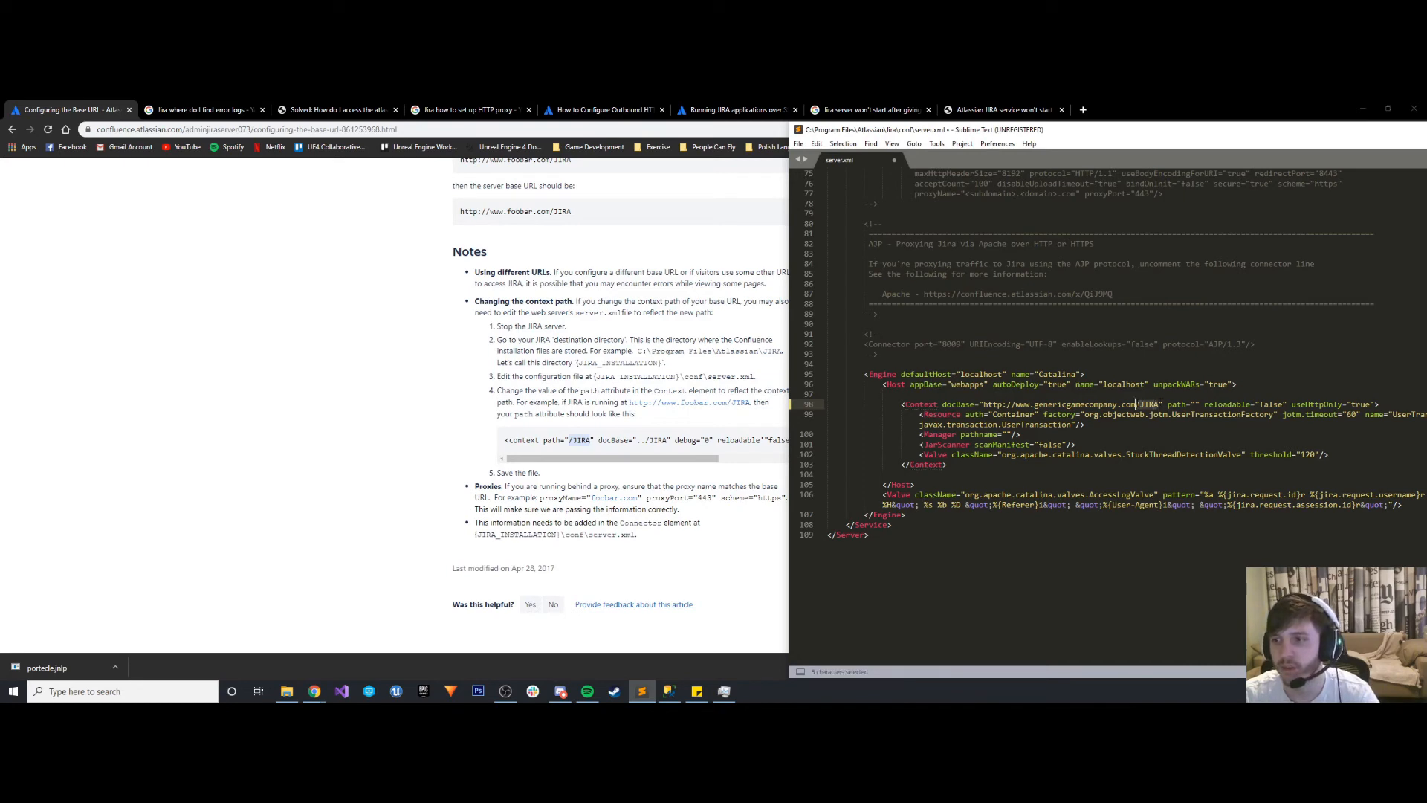
pyautogui.hotkey('ctrl', 'c')
pyautogui.click(1195, 404)
pyautogui.hotkey('ctrl', 'v')
pyautogui.click(1141, 440)
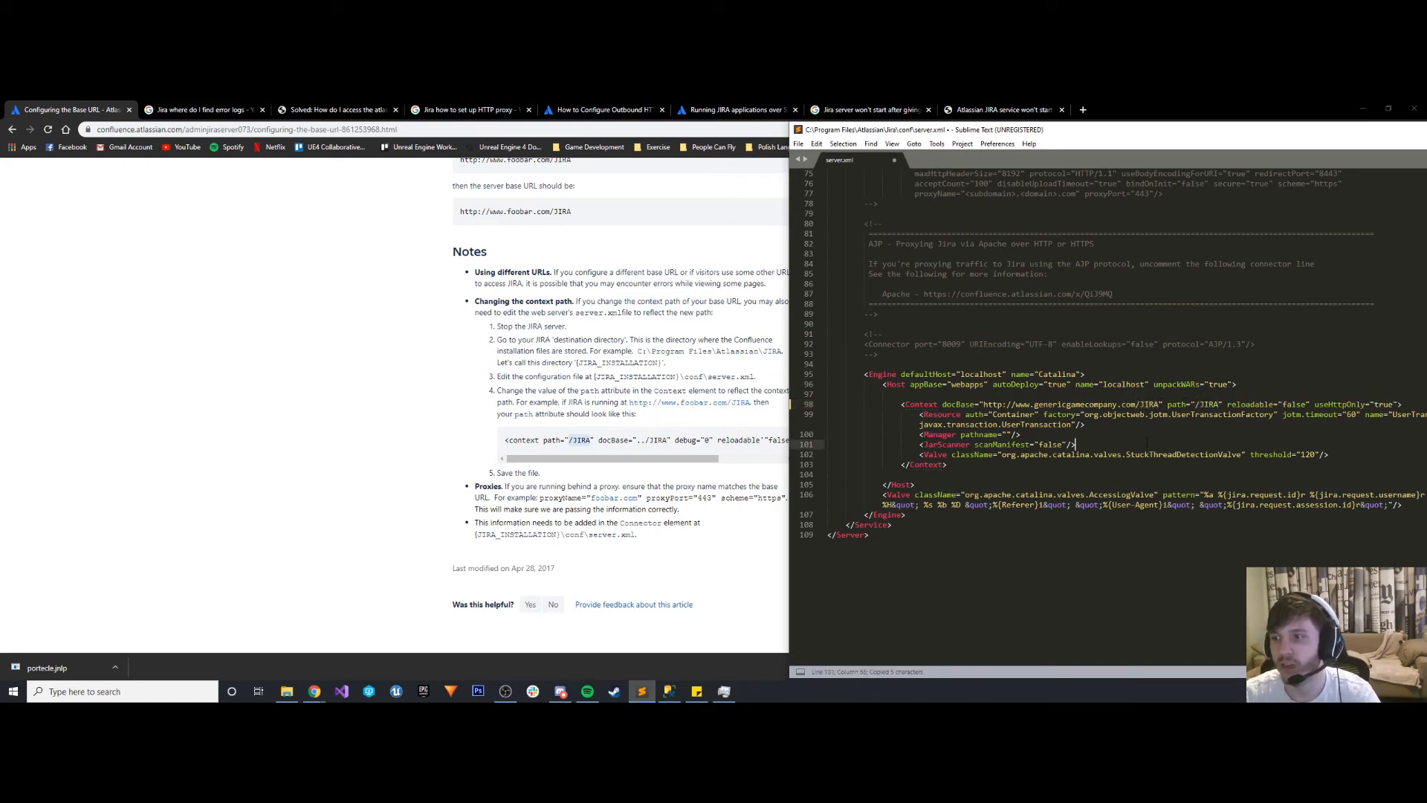
pyautogui.hotkey('ctrl', 's')
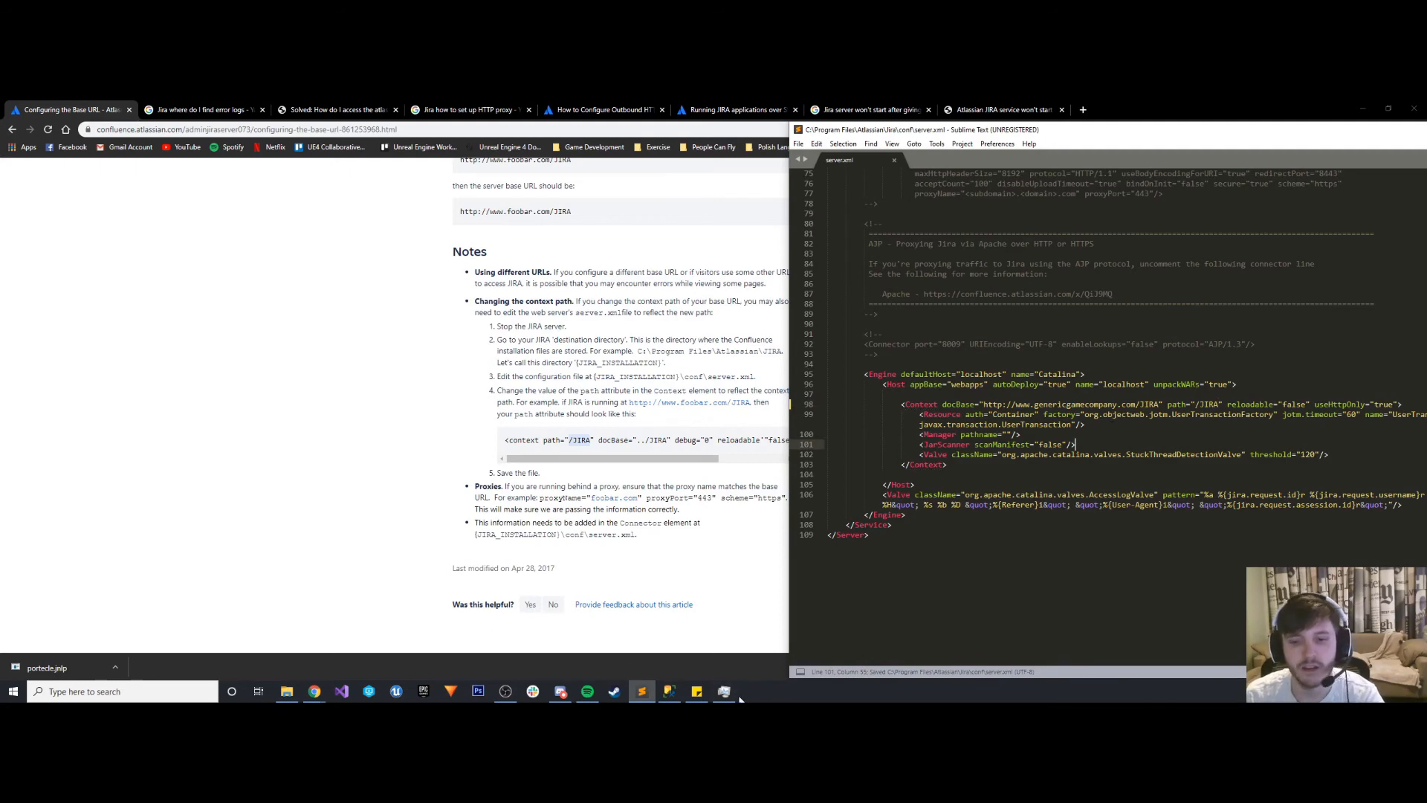
# - Switch to Task Manager, try to start the Atlassian Jira service, and return to server.xml
pyautogui.hotkey('alt', 'Tab')
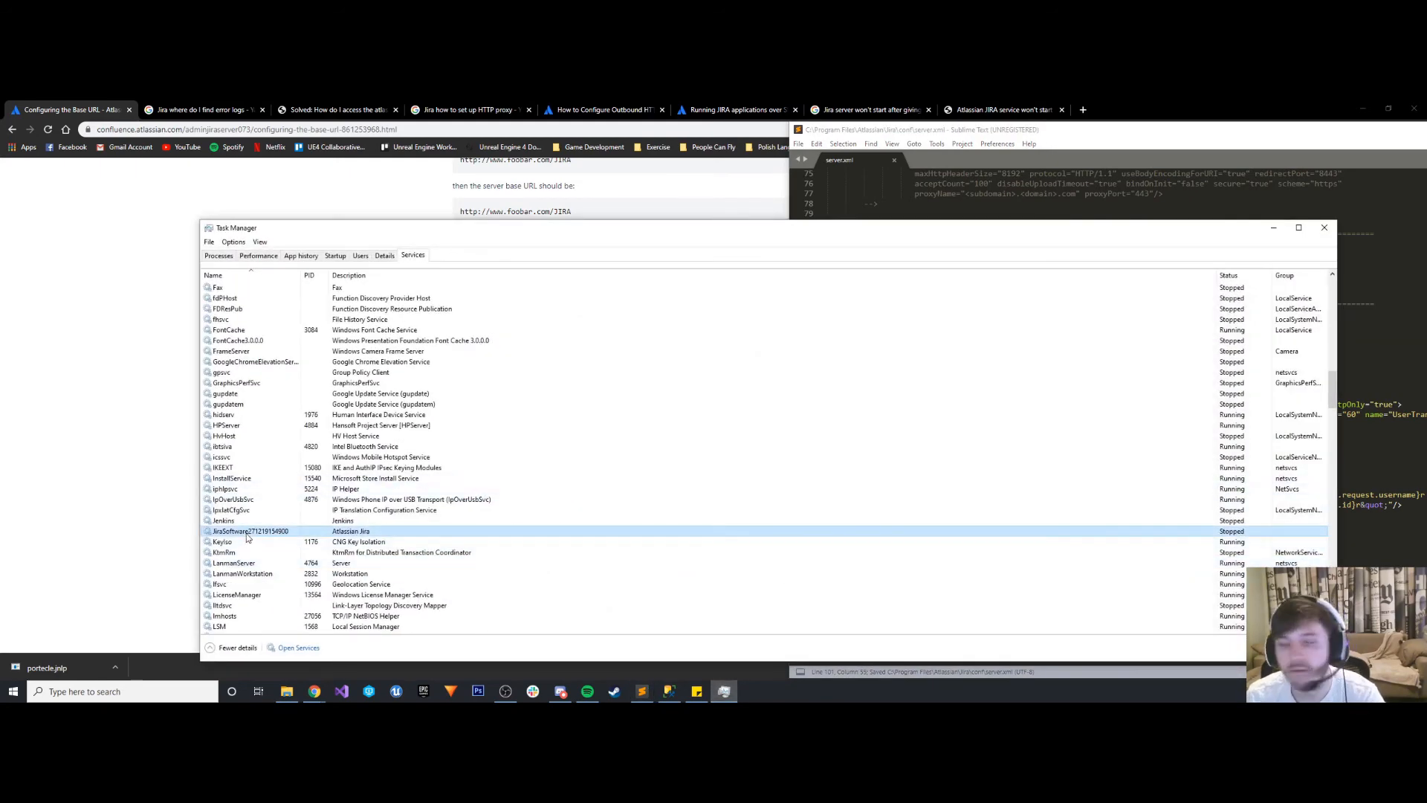
pyautogui.rightClick(249, 532)
pyautogui.click(267, 538)
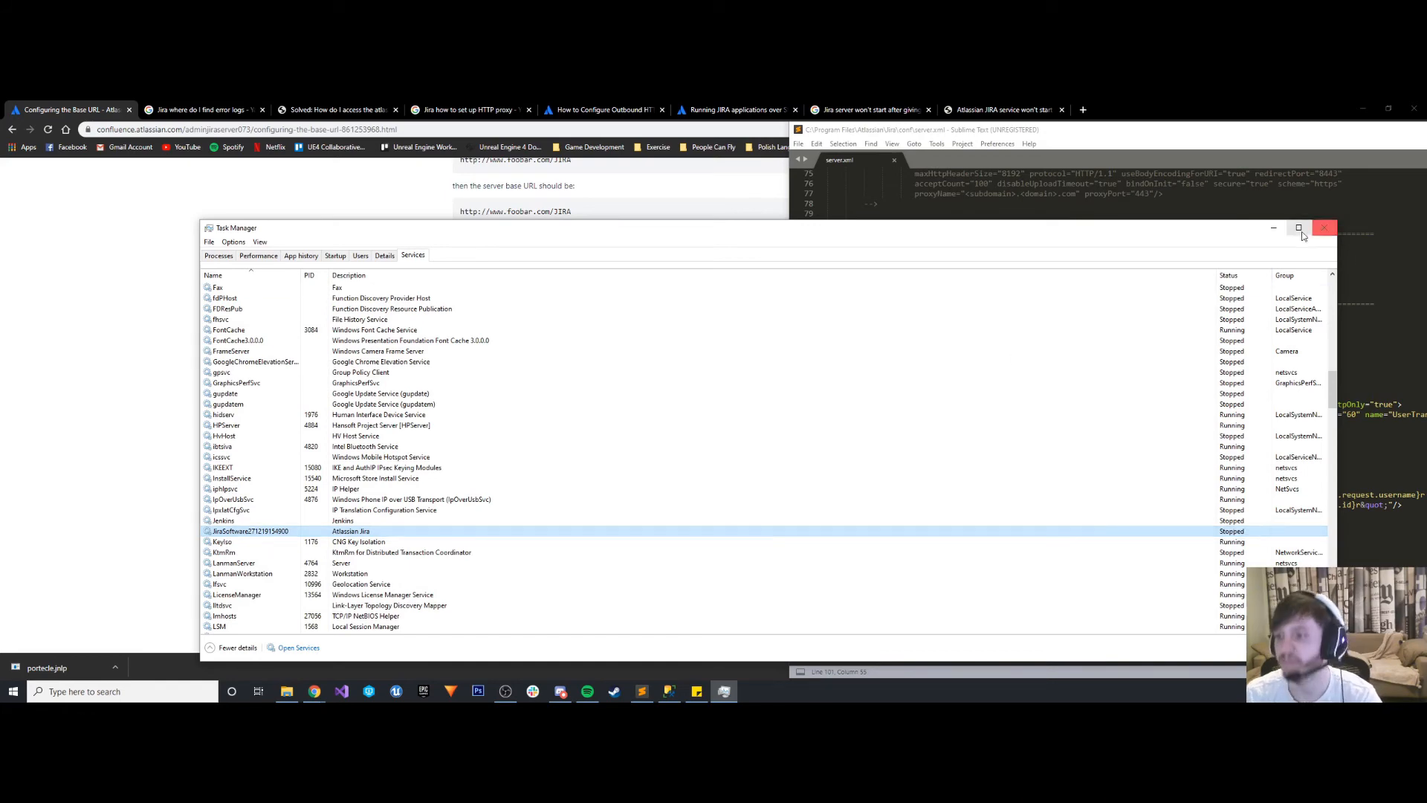
pyautogui.click(1324, 228)
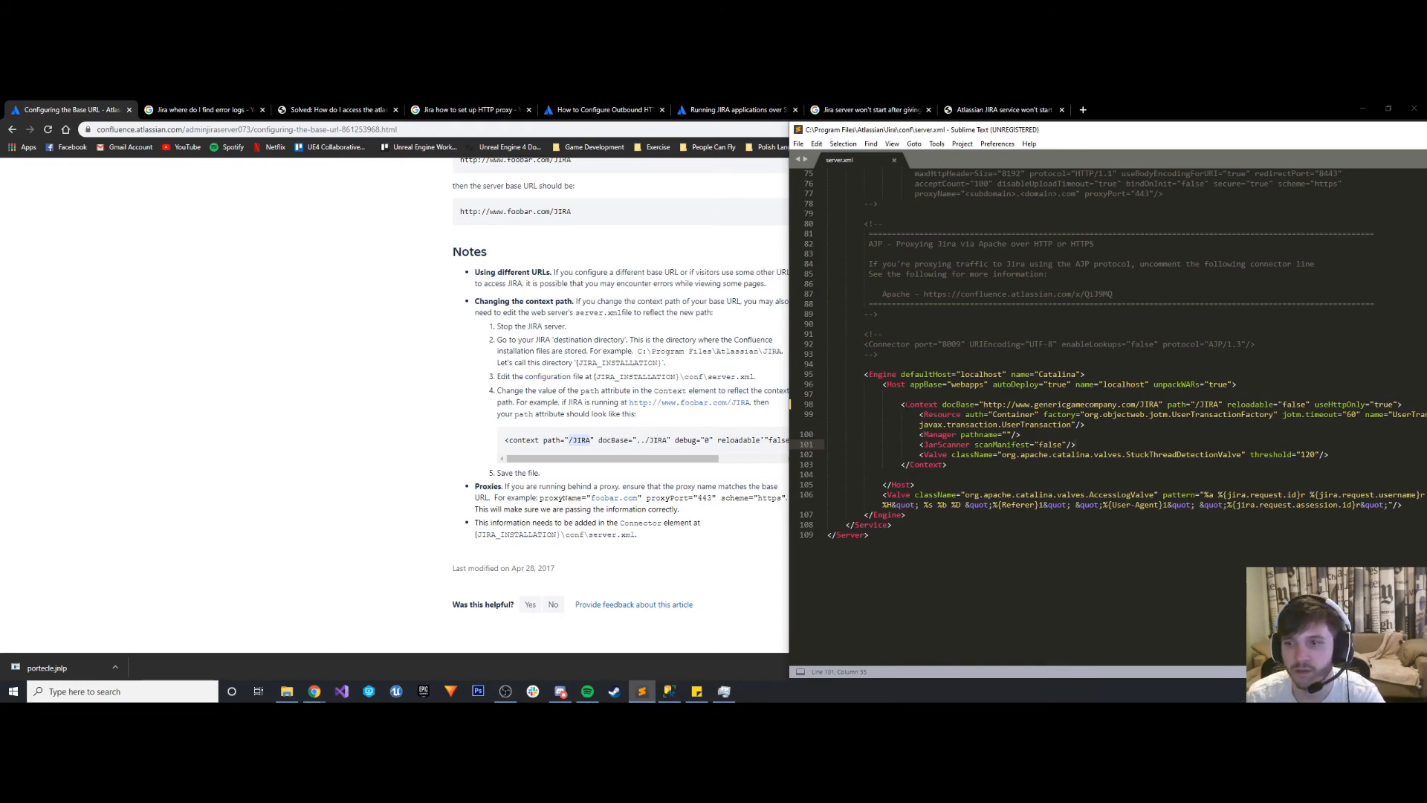
# - Shorten the Context element's docBase to ../JIRA and save server.xml
pyautogui.moveTo(1137, 404); pyautogui.dragTo(983, 406)
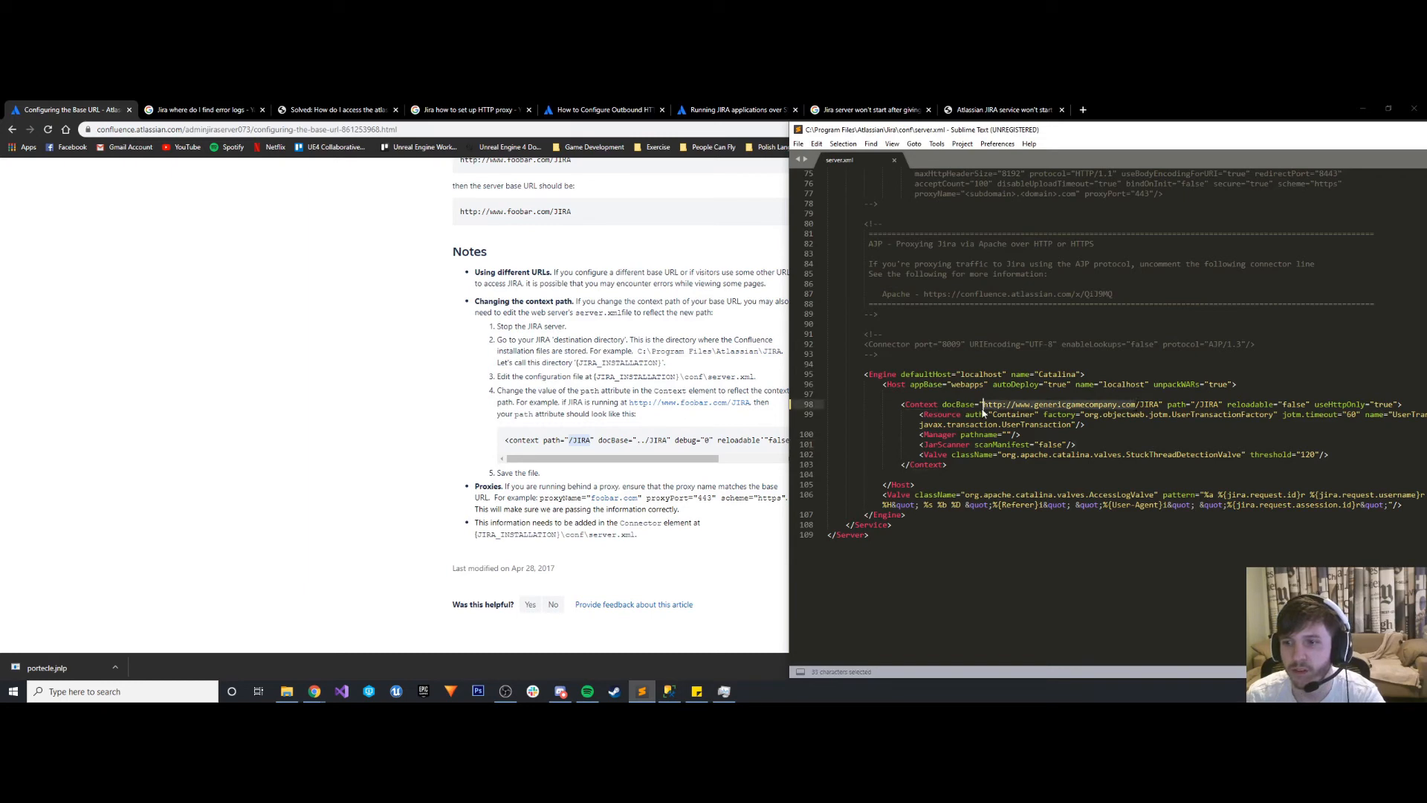
pyautogui.write('..')
pyautogui.click(1076, 374)
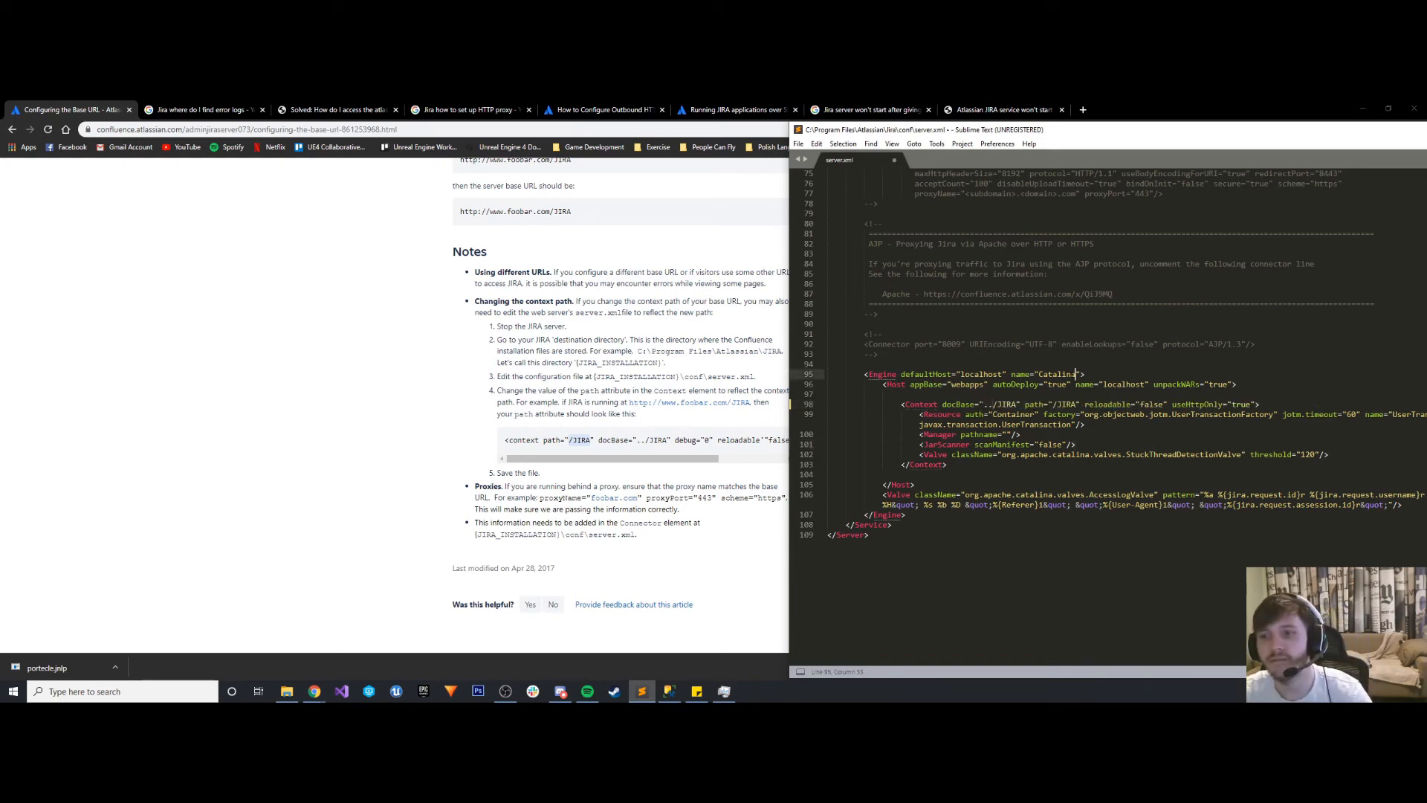
pyautogui.hotkey('ctrl', 's')
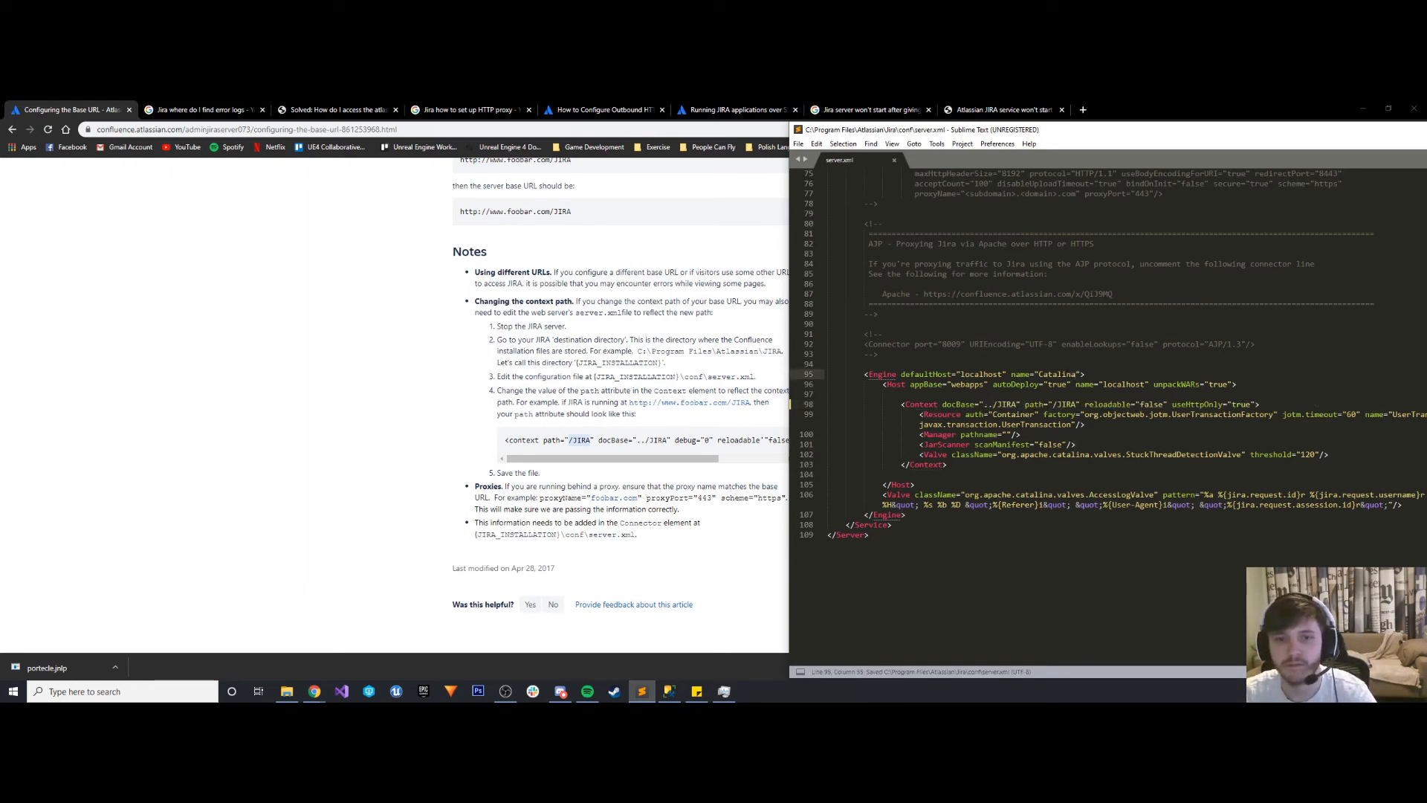
# - Try again to start the Atlassian Jira service in Task Manager, and minimize its window
pyautogui.click(724, 691)
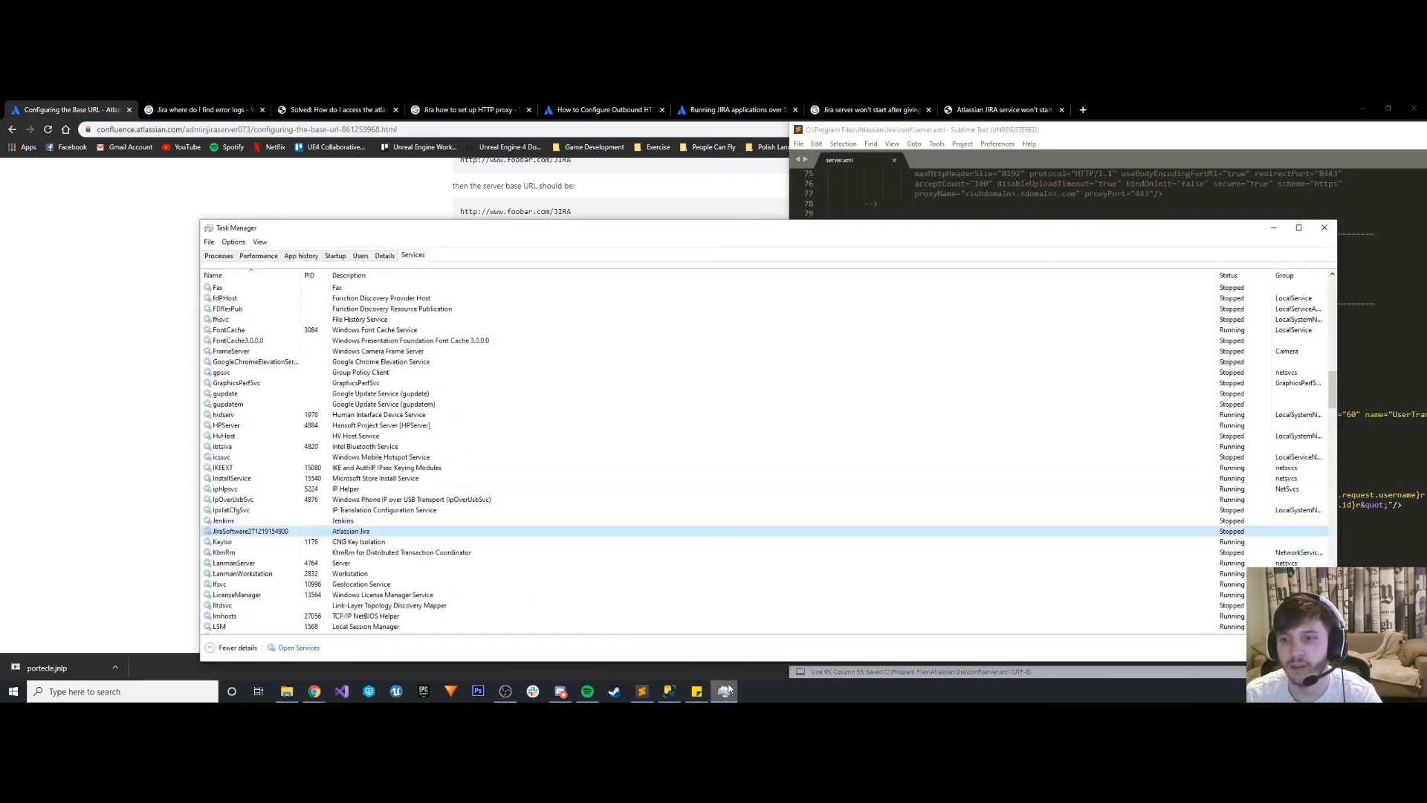
pyautogui.rightClick(269, 530)
pyautogui.click(293, 537)
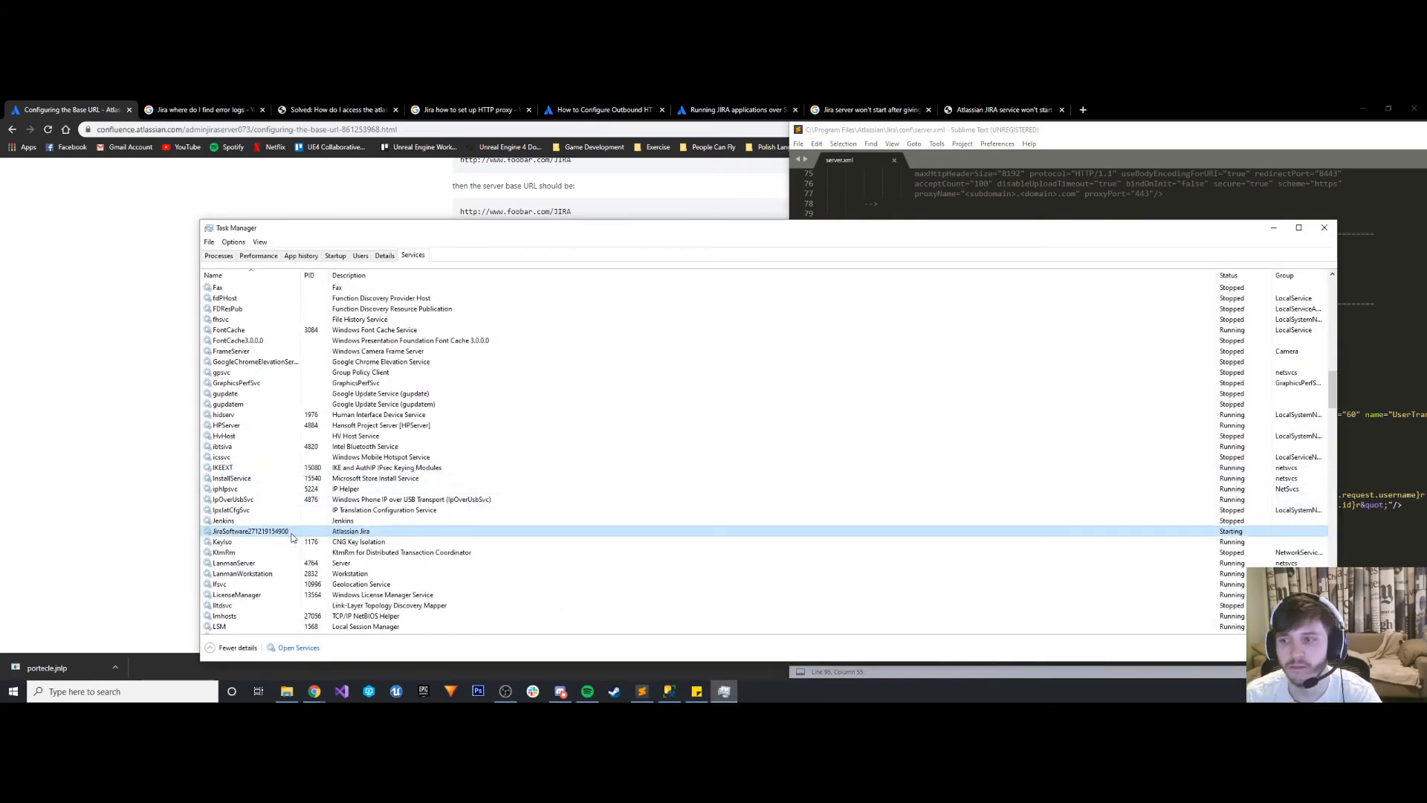
pyautogui.click(1273, 228)
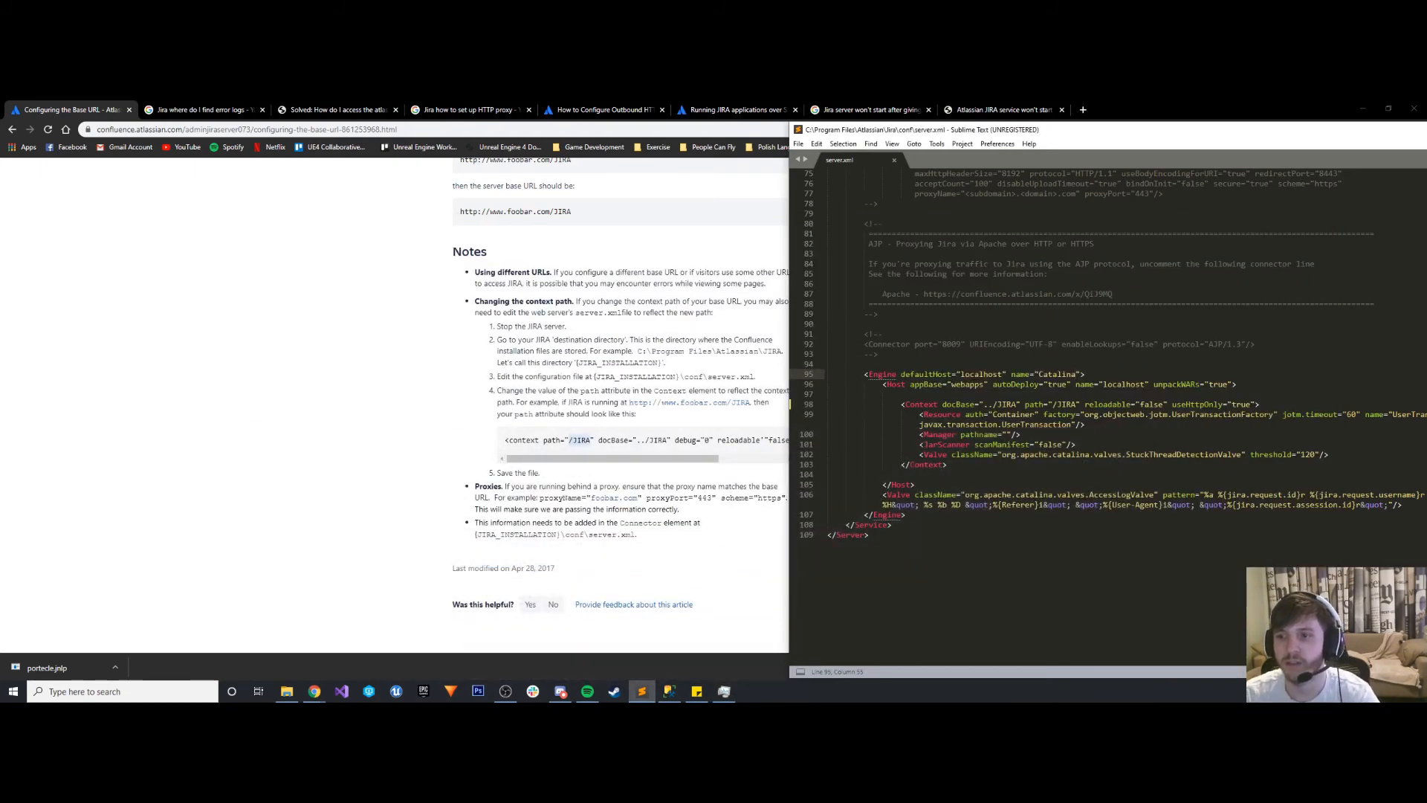
# - Try /JIRA as the Context element's docBase and undo the replacement
pyautogui.moveTo(1016, 403); pyautogui.dragTo(982, 403)
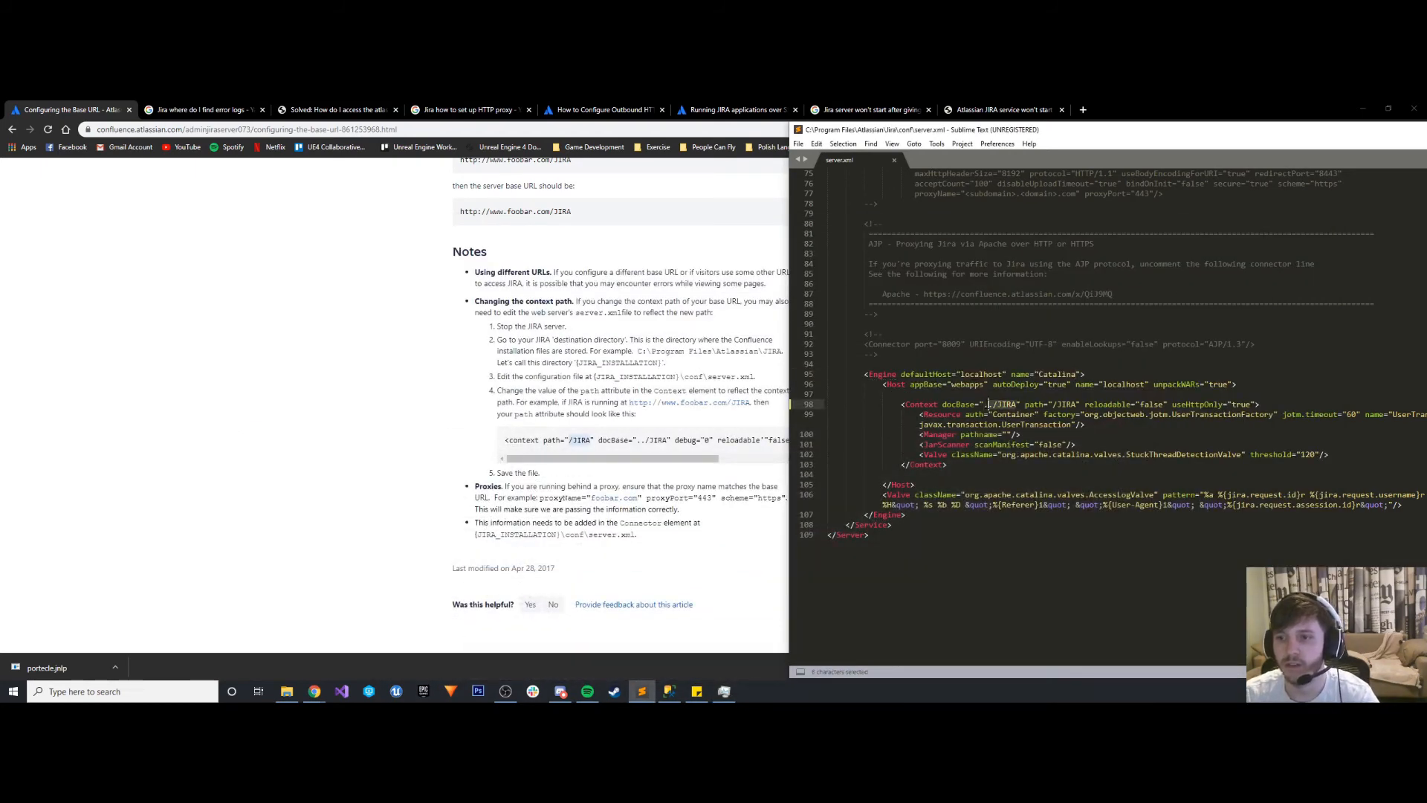
pyautogui.write('/JIRA')
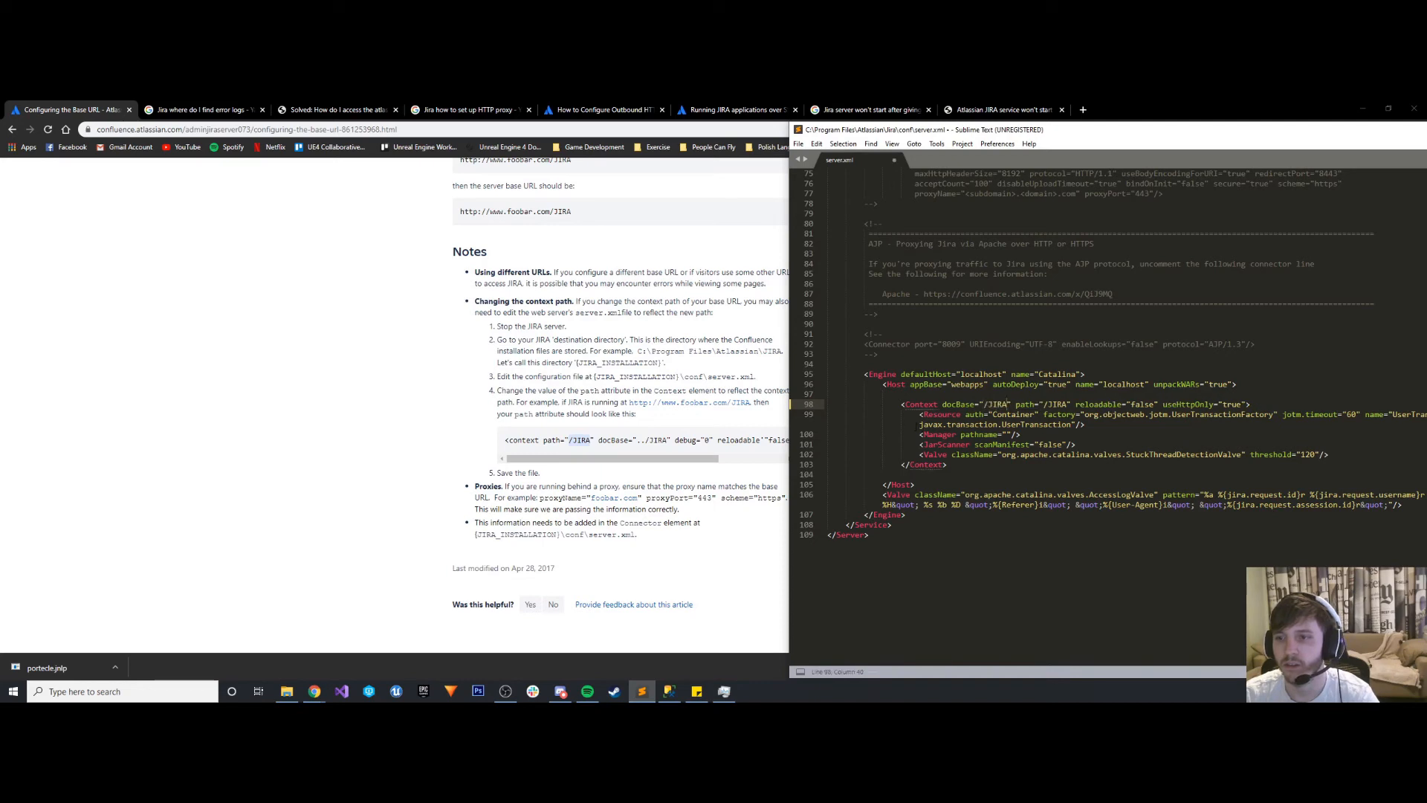
pyautogui.hotkey('ctrl', 'z')
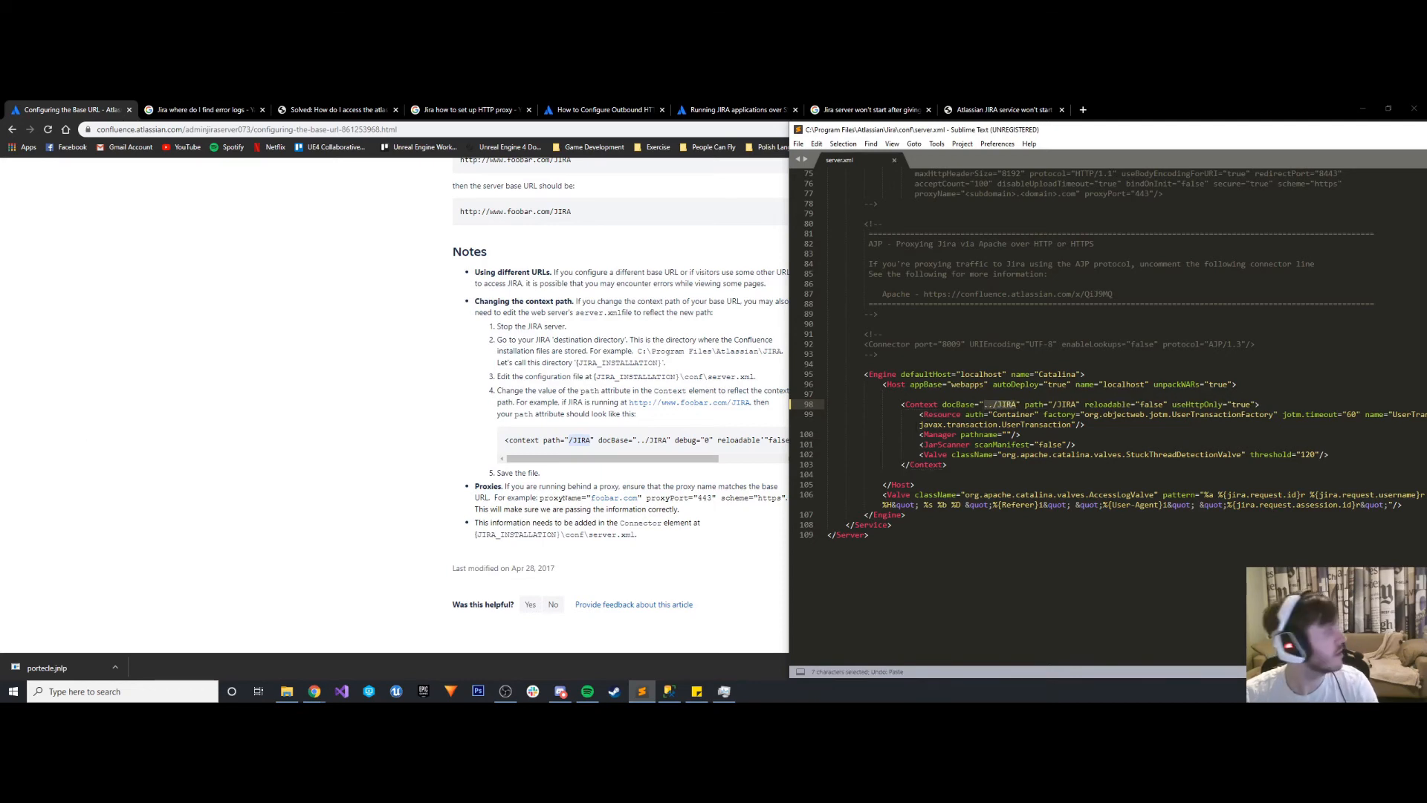
# - Switch to Chrome, search for "Jira docbase", and open the Atlassian article on changing the context path used to access Jira server
pyautogui.hotkey('alt', 'Tab')
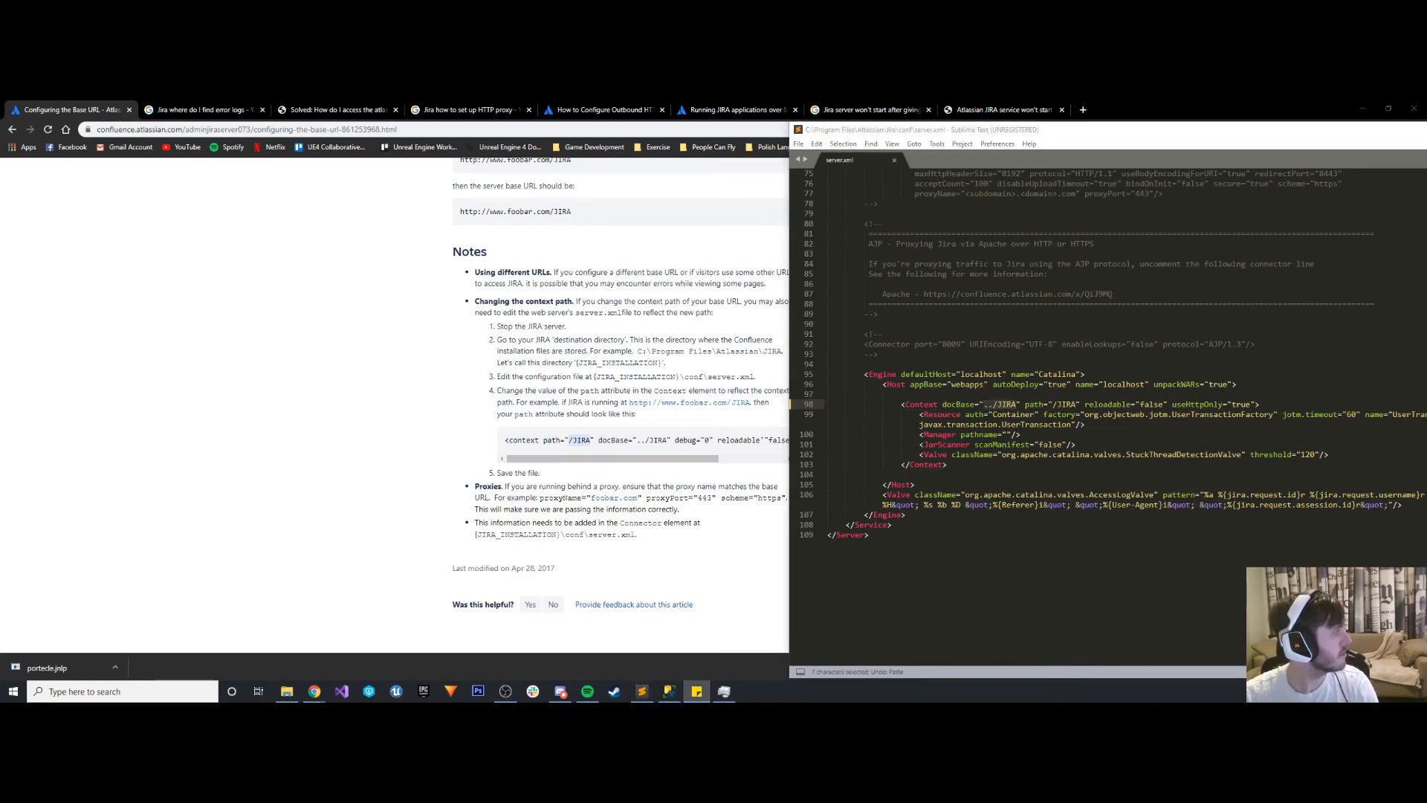
pyautogui.click(274, 374)
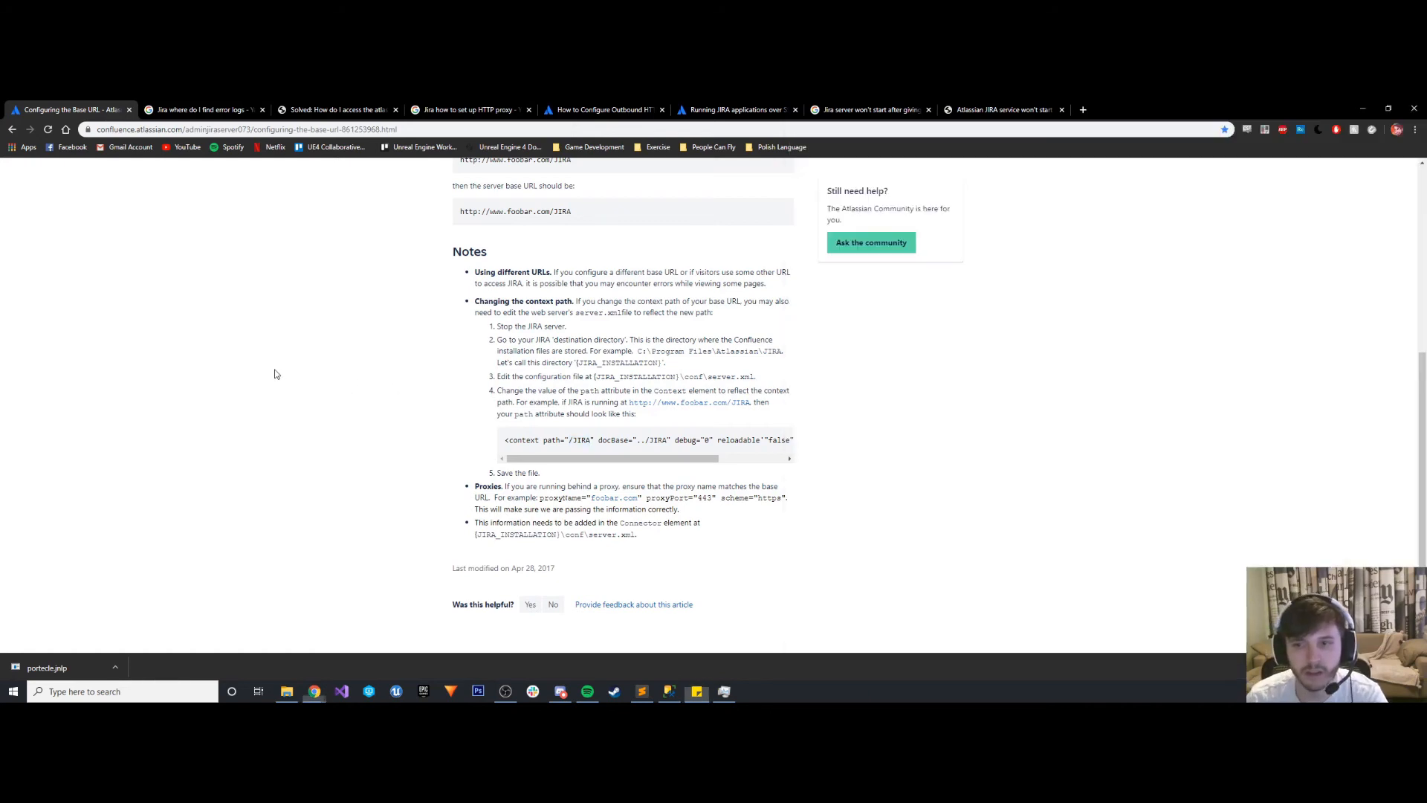
pyautogui.click(1078, 110)
pyautogui.write('Jira doc')
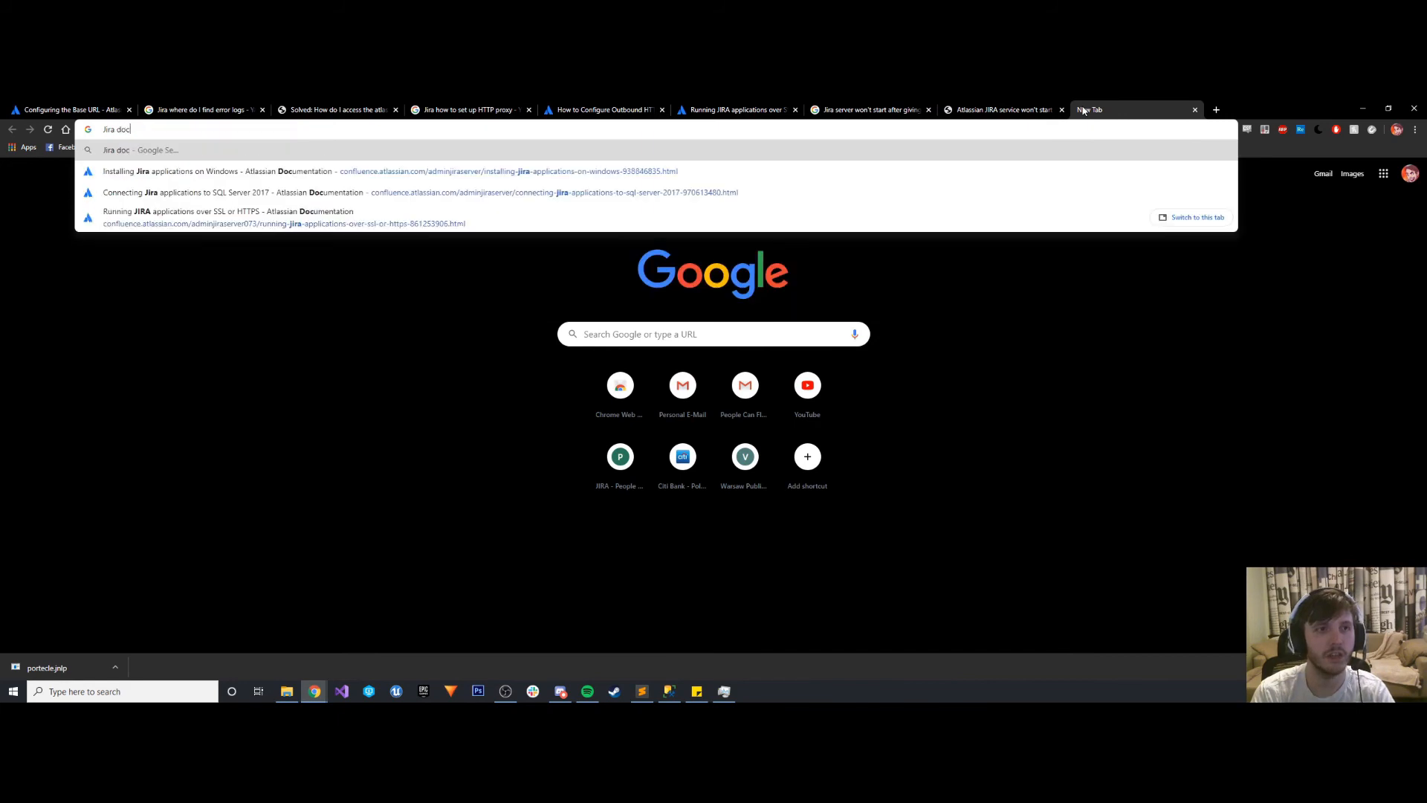
pyautogui.write('base')
pyautogui.press('Return')
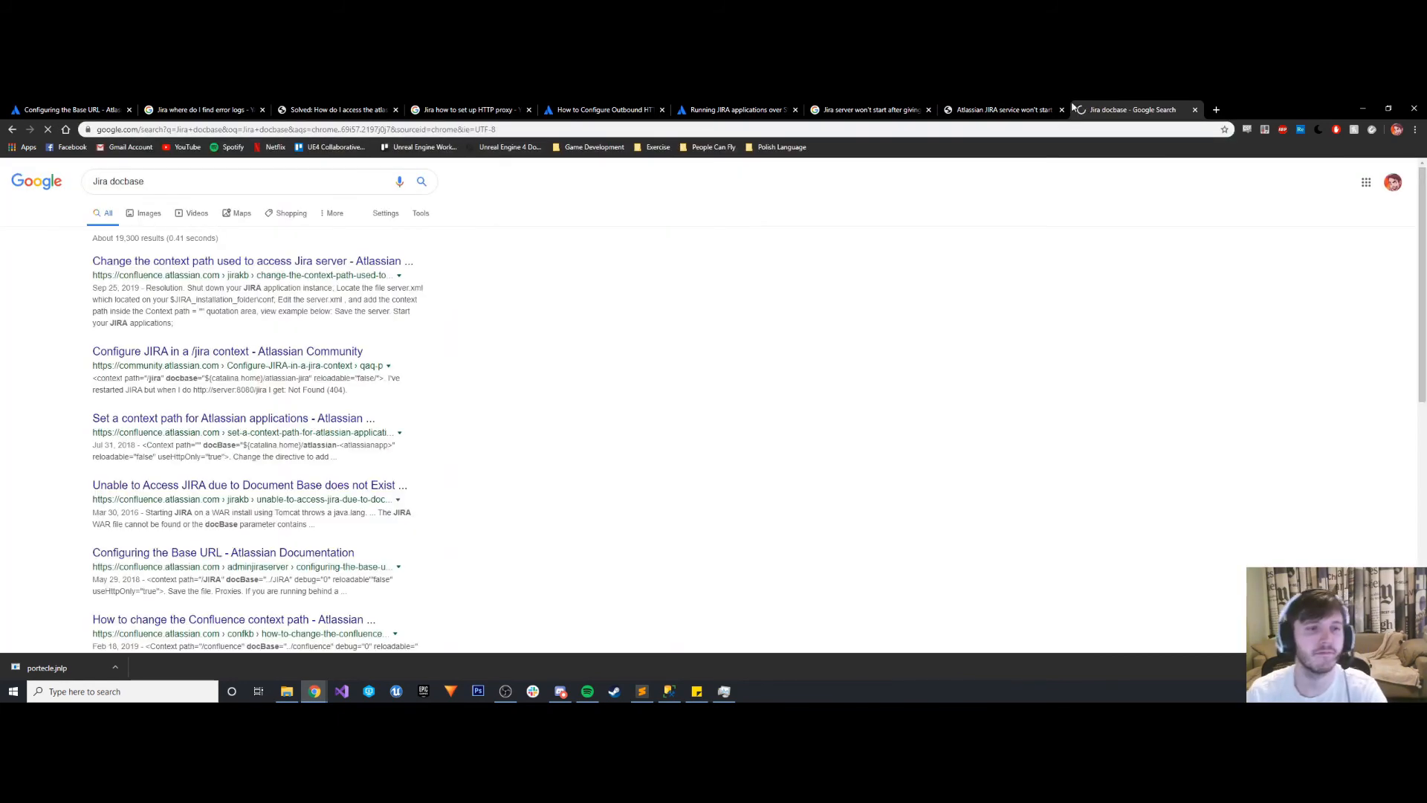
pyautogui.rightClick(209, 262)
pyautogui.click(246, 271)
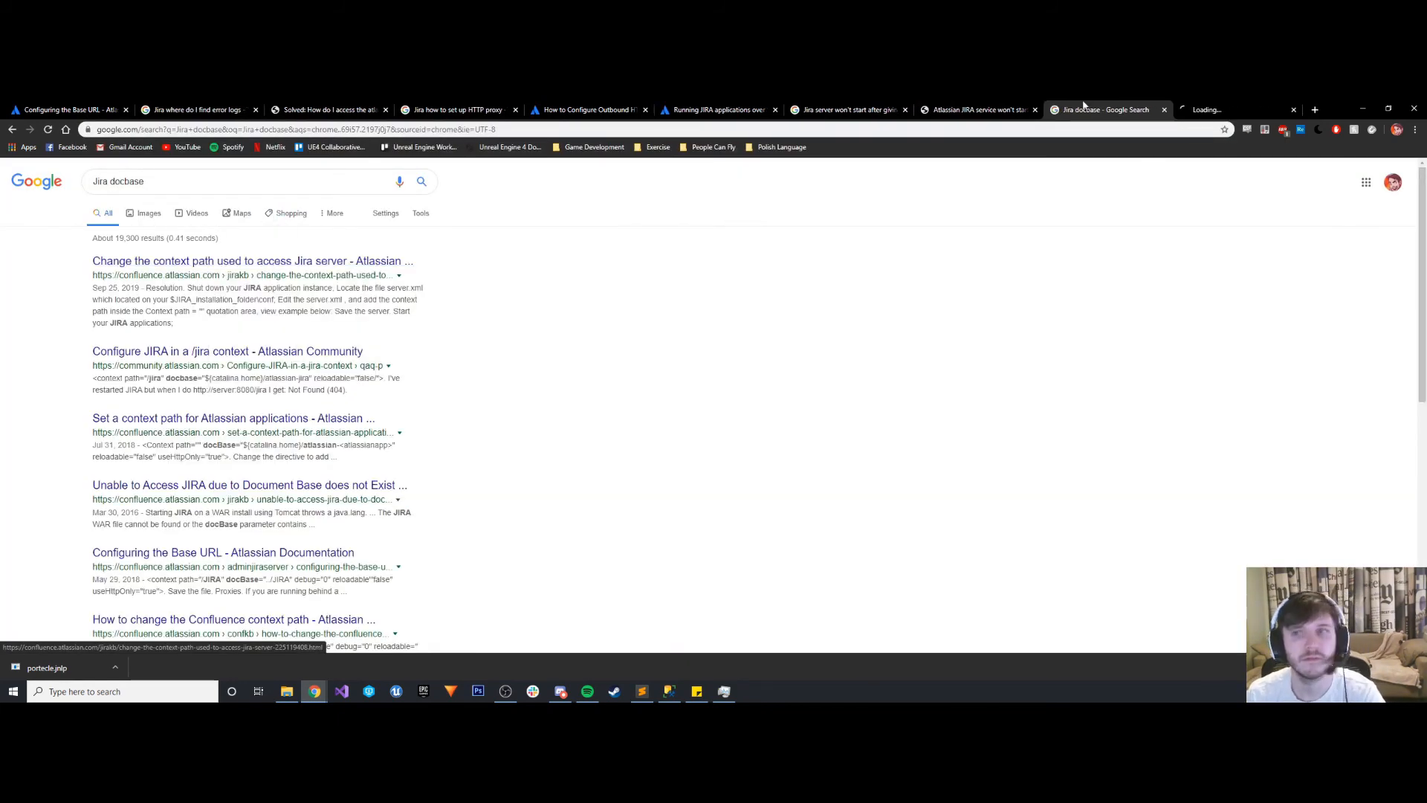
pyautogui.click(1187, 106)
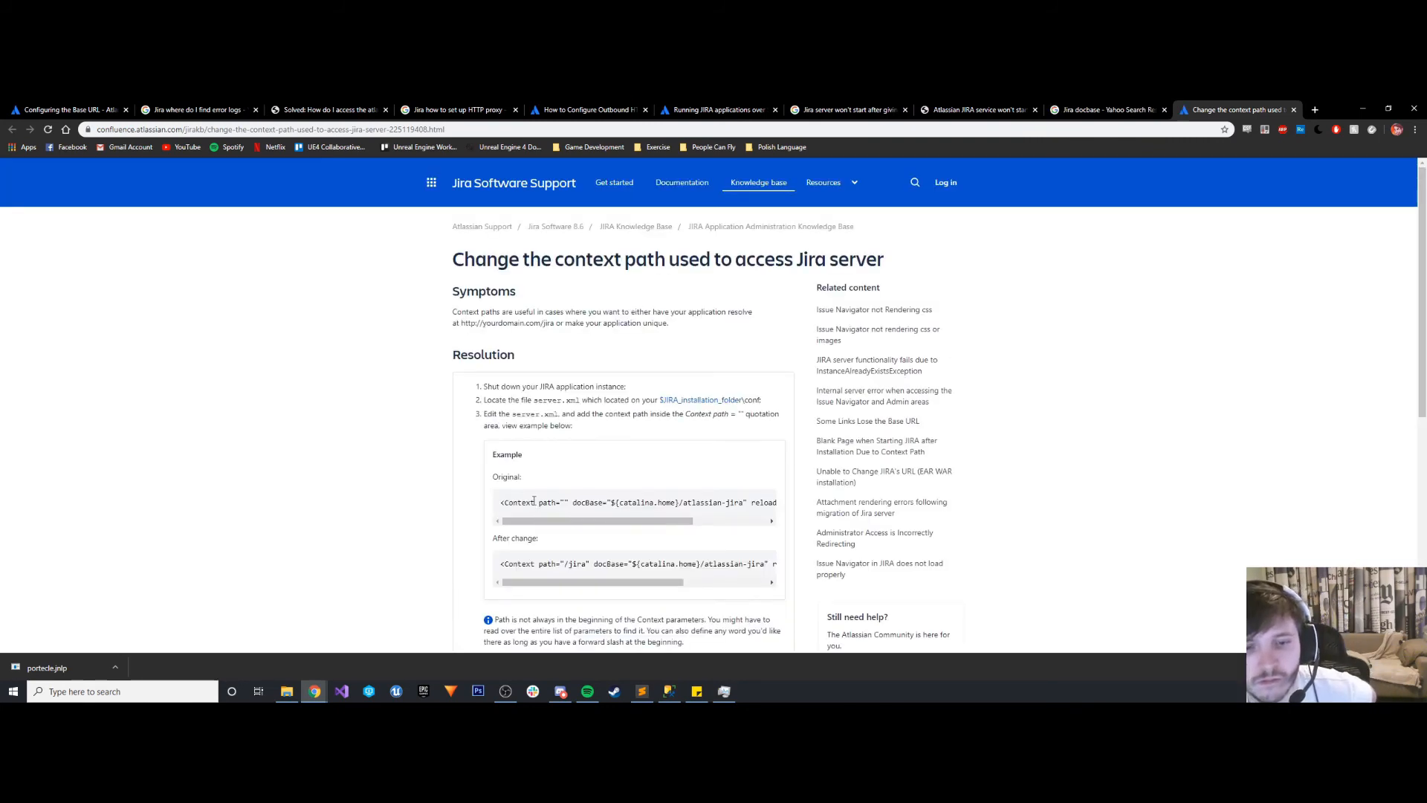
# - Examine the article's original and changed Context examples and its remaining resolution steps
pyautogui.moveTo(576, 583)
pyautogui.mouseDown()
pyautogui.moveTo(630, 585)
pyautogui.moveTo(577, 585)
pyautogui.mouseUp()
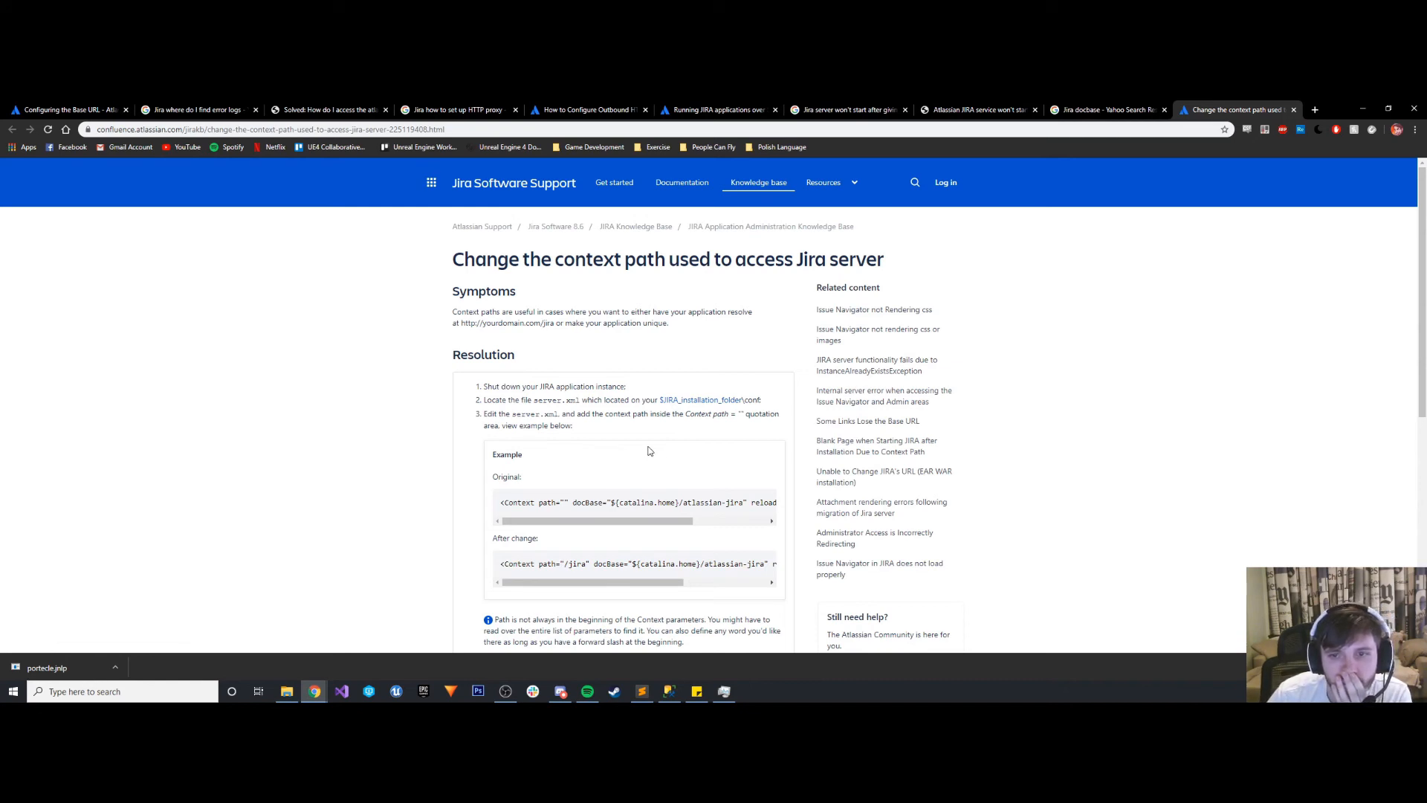
pyautogui.scroll(-1, 546, 489)
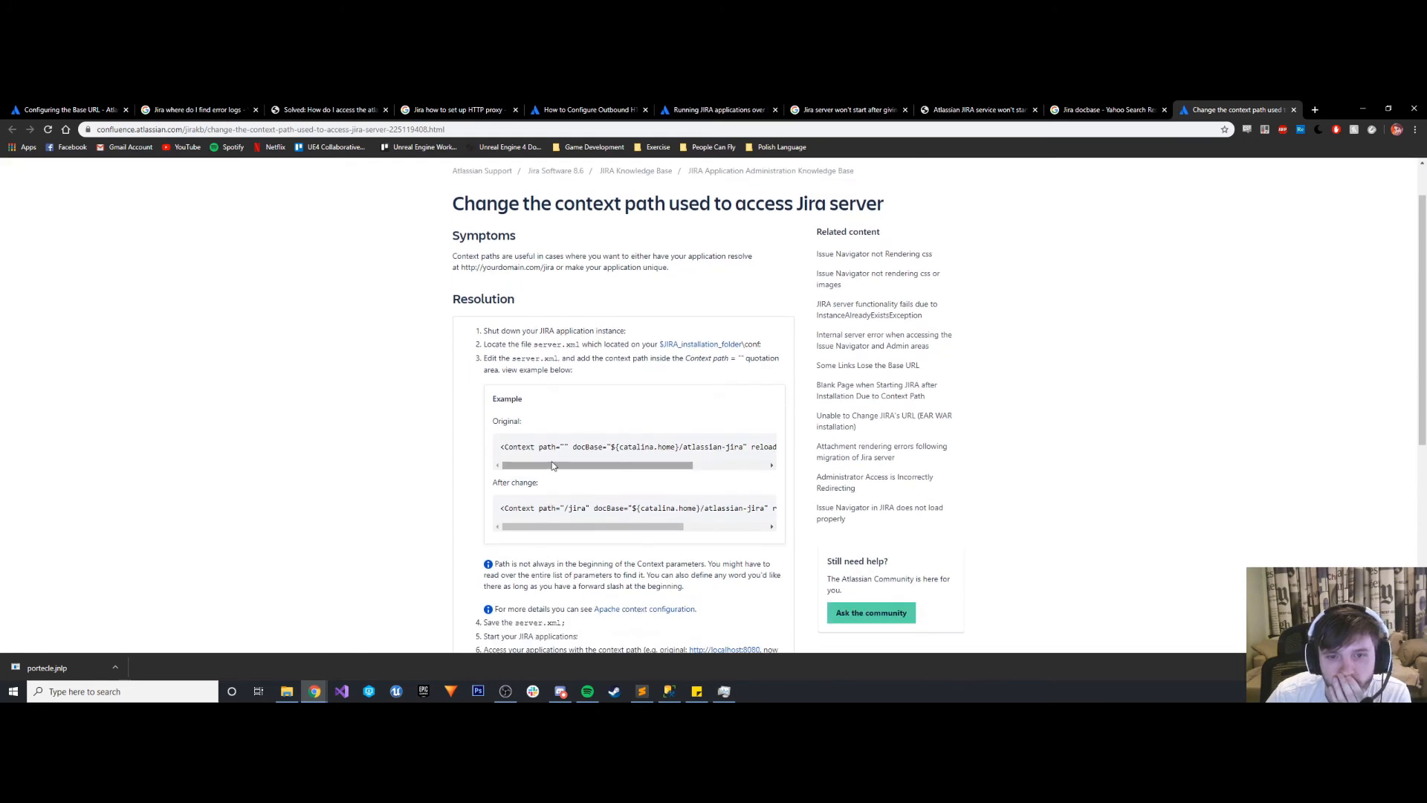
pyautogui.moveTo(557, 467)
pyautogui.mouseDown()
pyautogui.moveTo(633, 468)
pyautogui.moveTo(548, 471)
pyautogui.mouseUp()
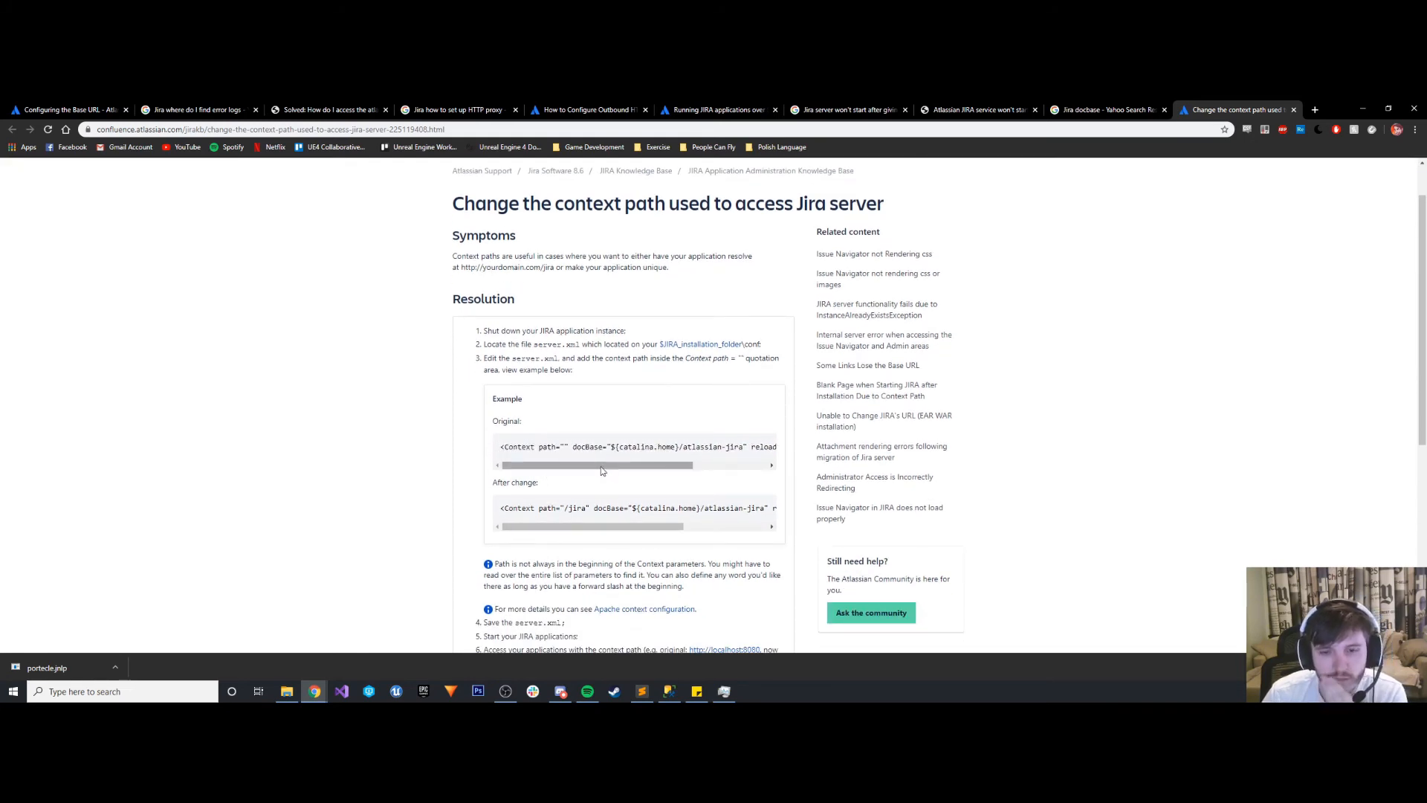
pyautogui.scroll(-1, 600, 479)
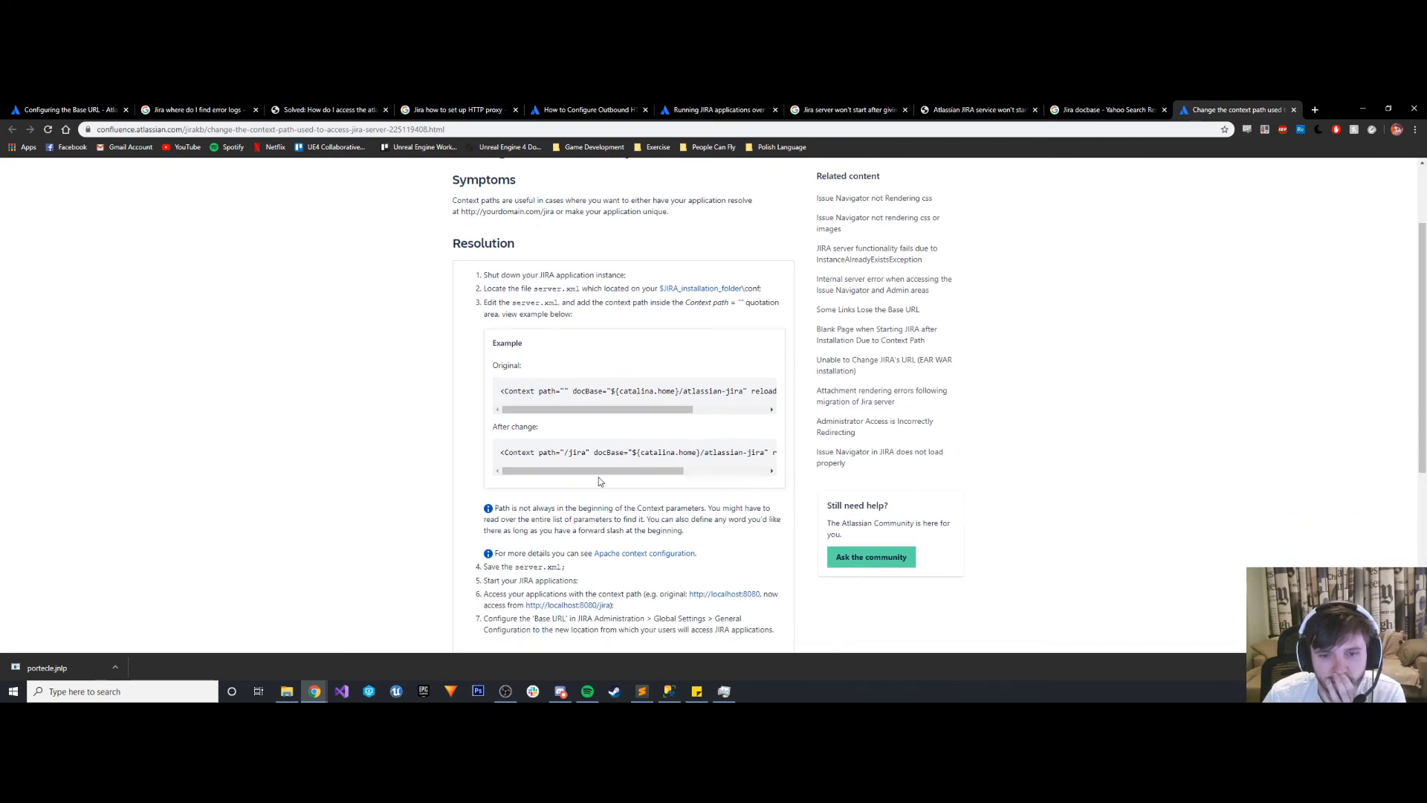
pyautogui.scroll(-1, 601, 481)
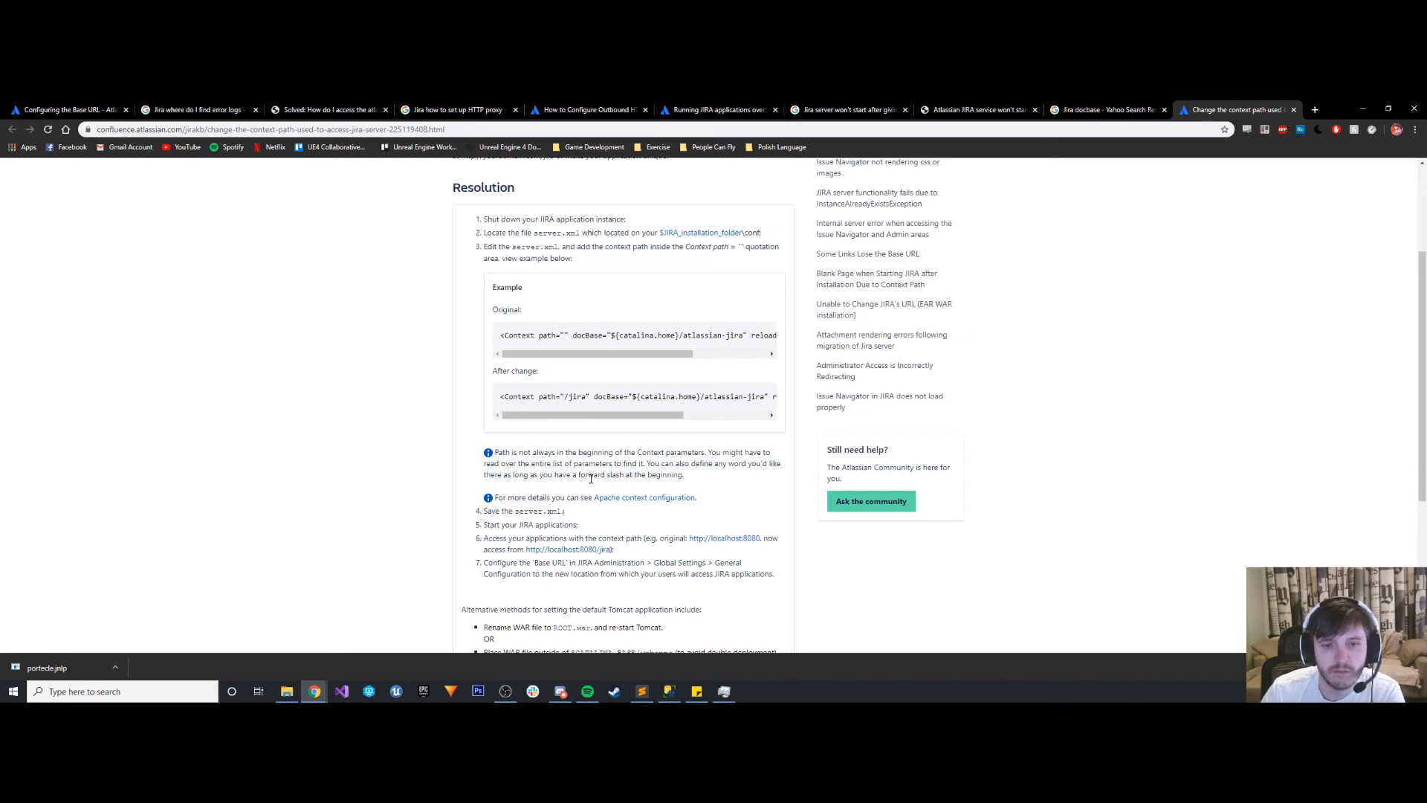
pyautogui.scroll(-2, 591, 478)
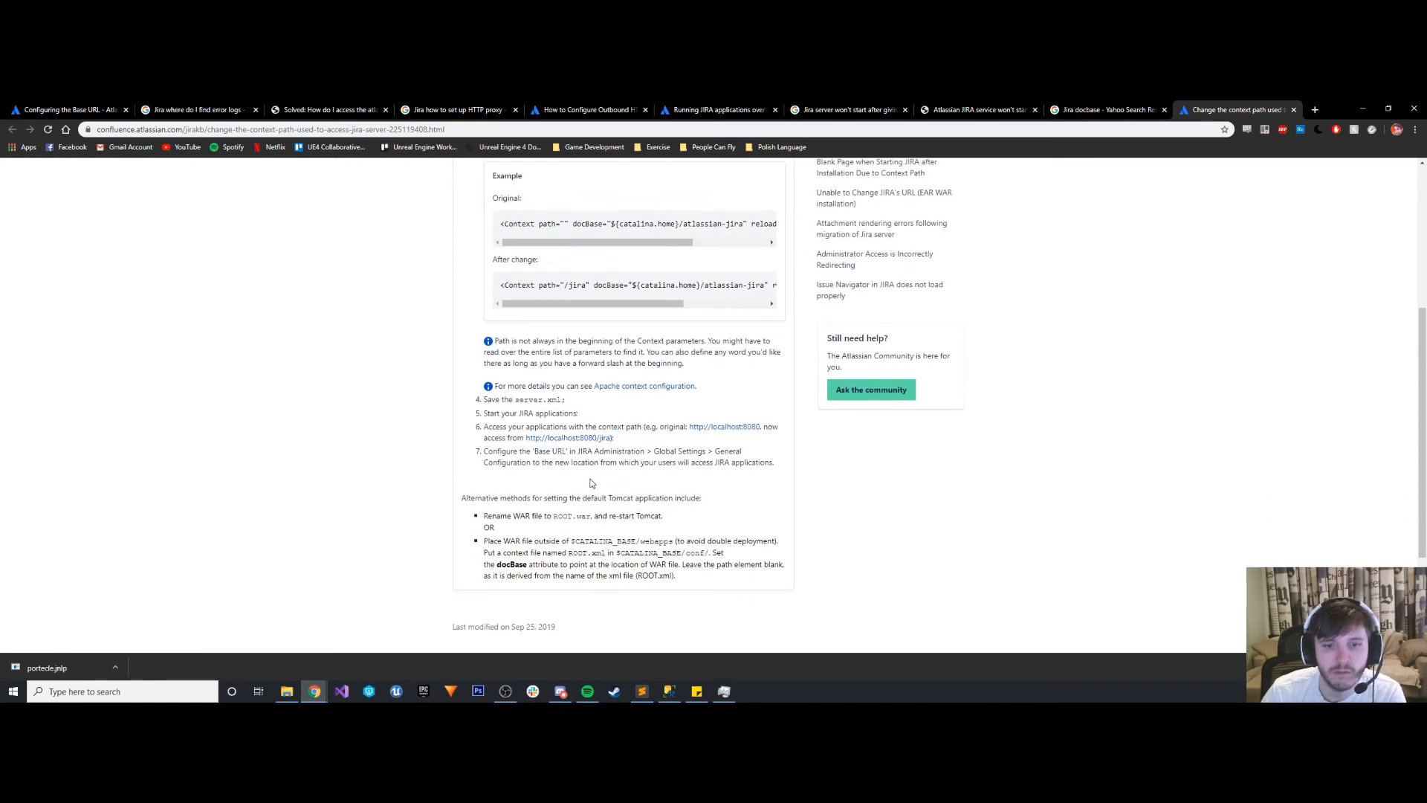
pyautogui.scroll(3, 591, 483)
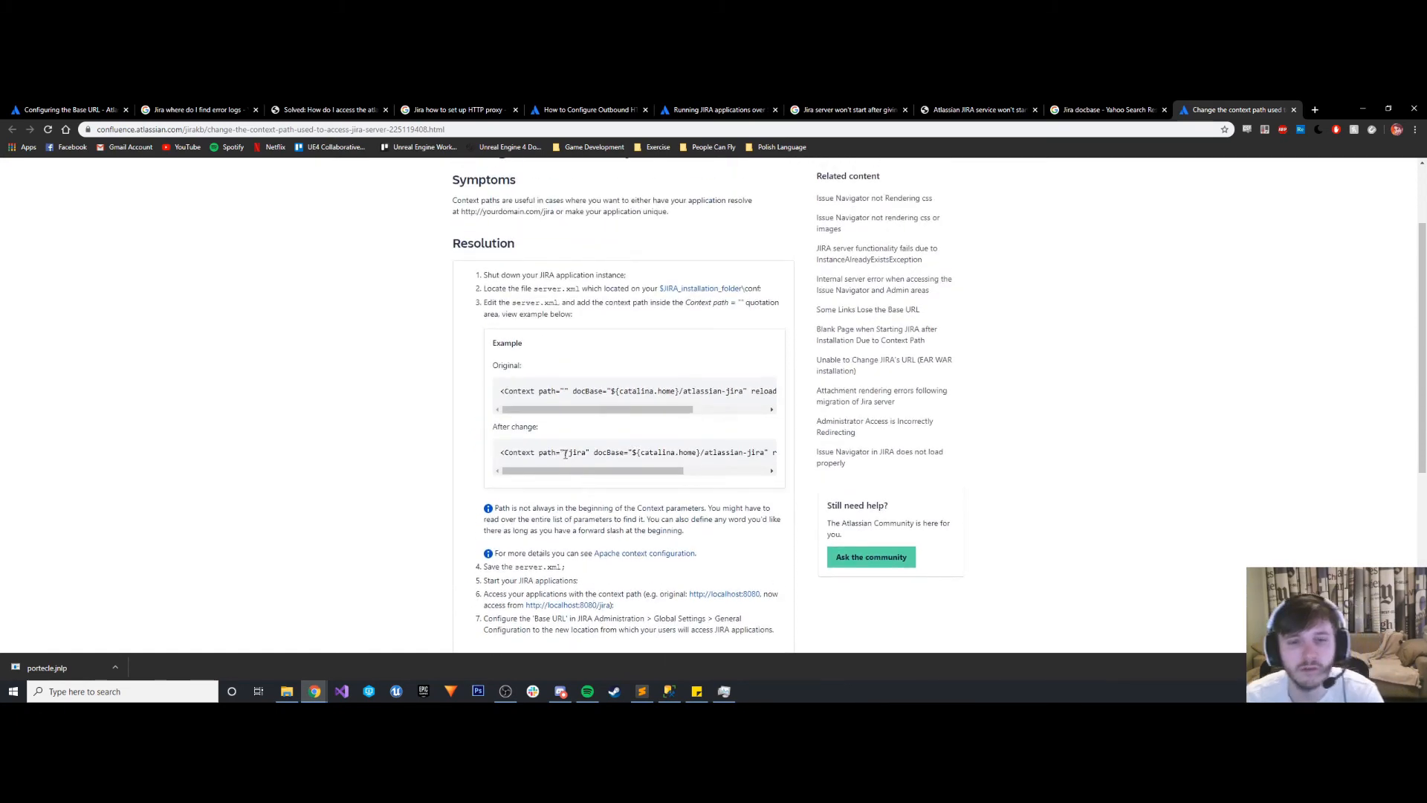
pyautogui.click(725, 692)
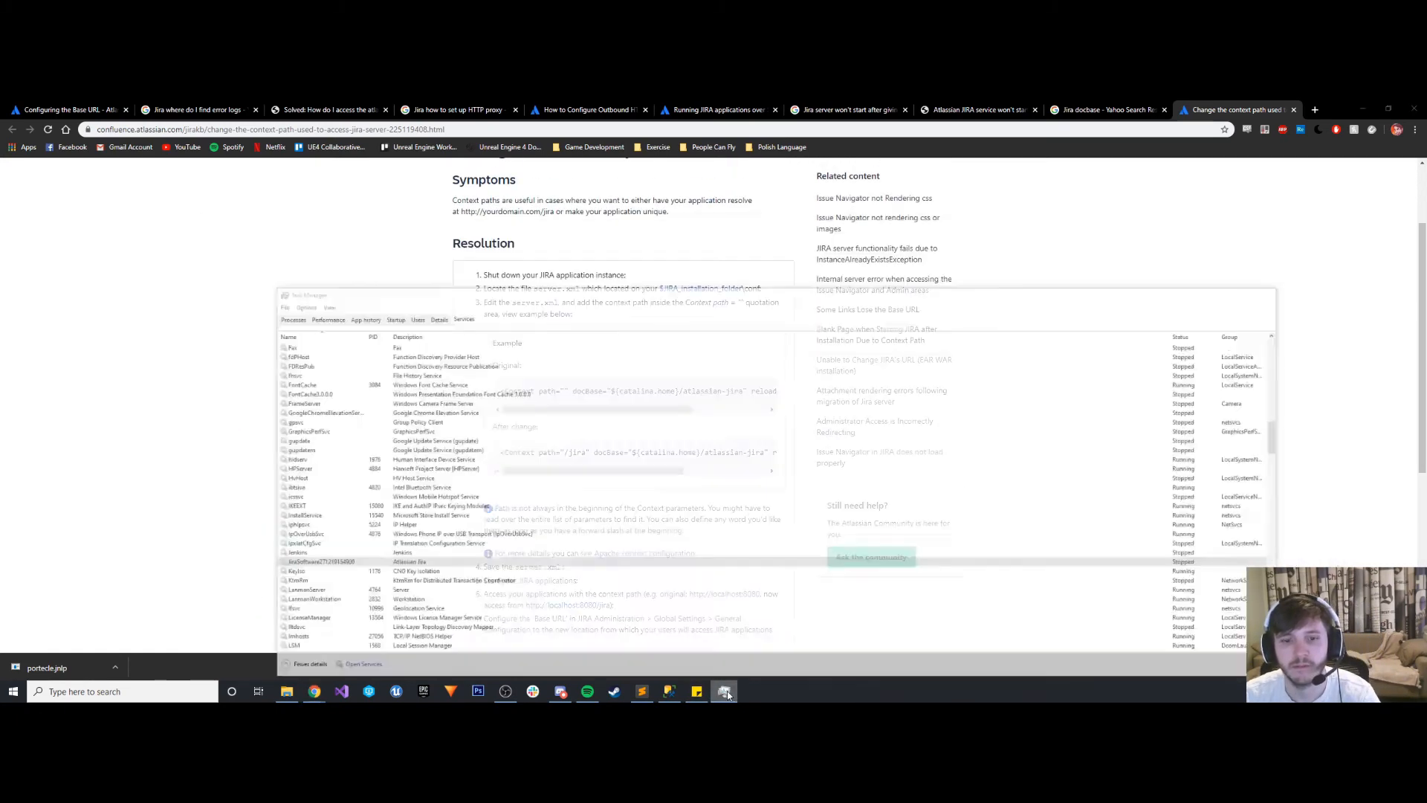
pyautogui.click(727, 696)
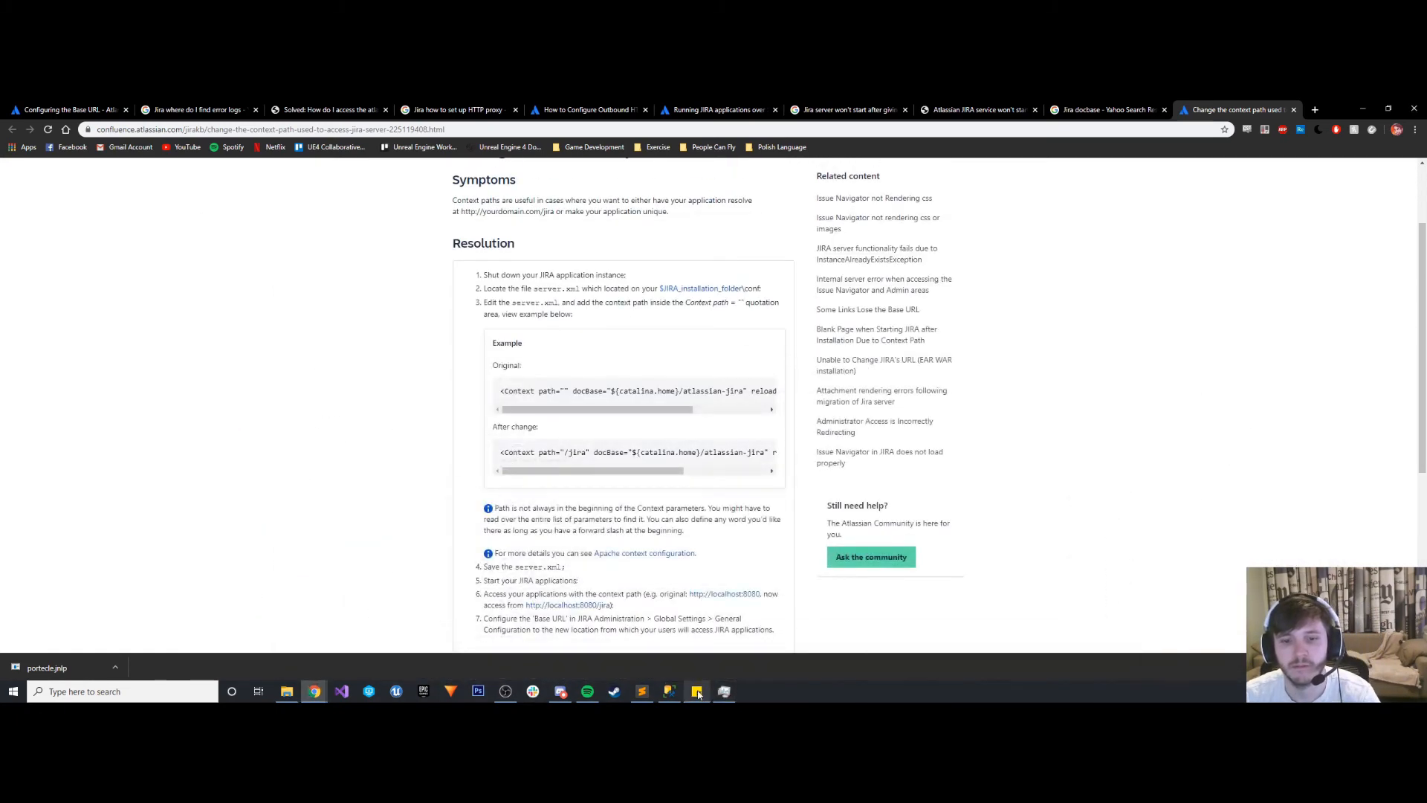
# - Copy ${catalina.home}/atlassian-jira from the article's original example, paste it as the Context docBase in server.xml in Sublime Text, and save
pyautogui.click(642, 691)
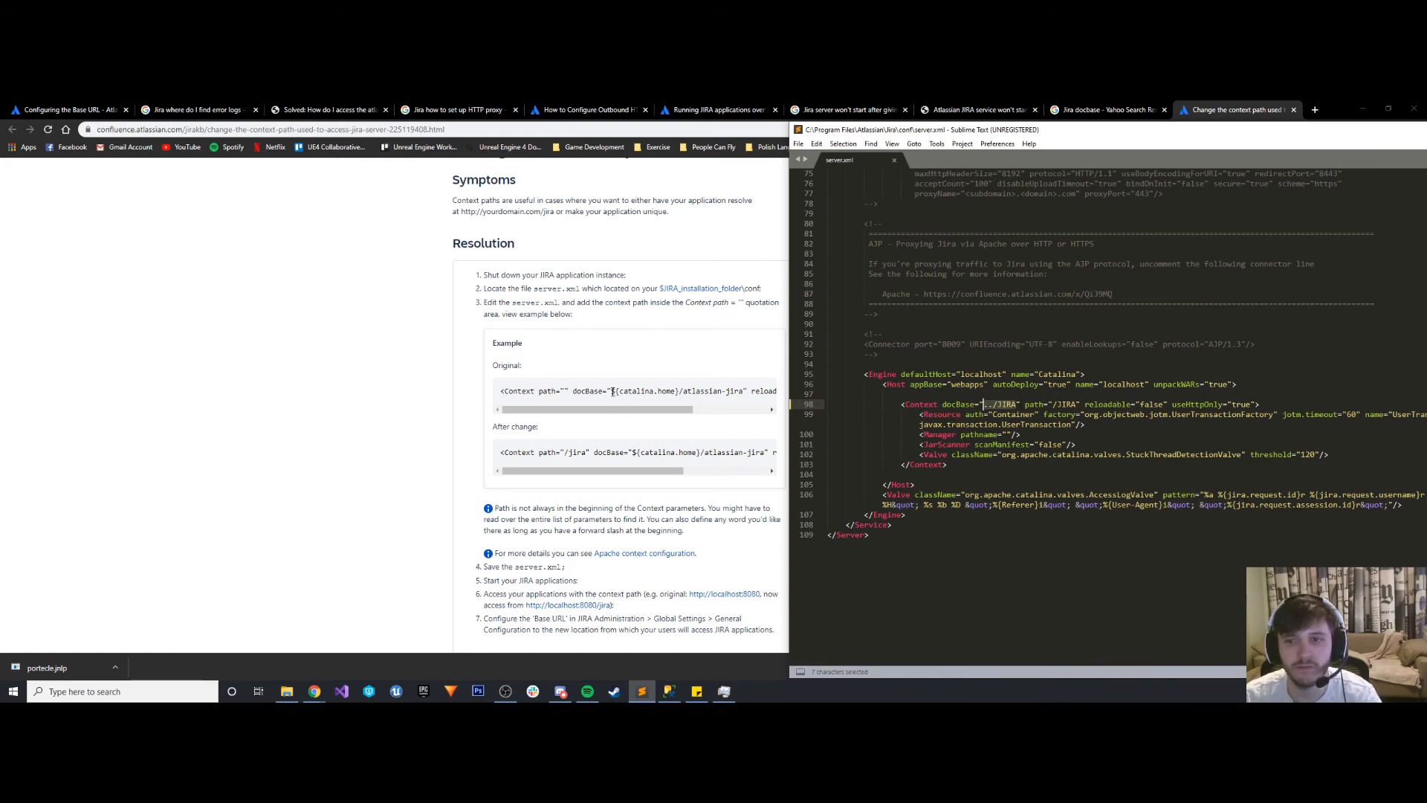
pyautogui.moveTo(613, 392); pyautogui.dragTo(741, 401)
pyautogui.hotkey('ctrl', 'c')
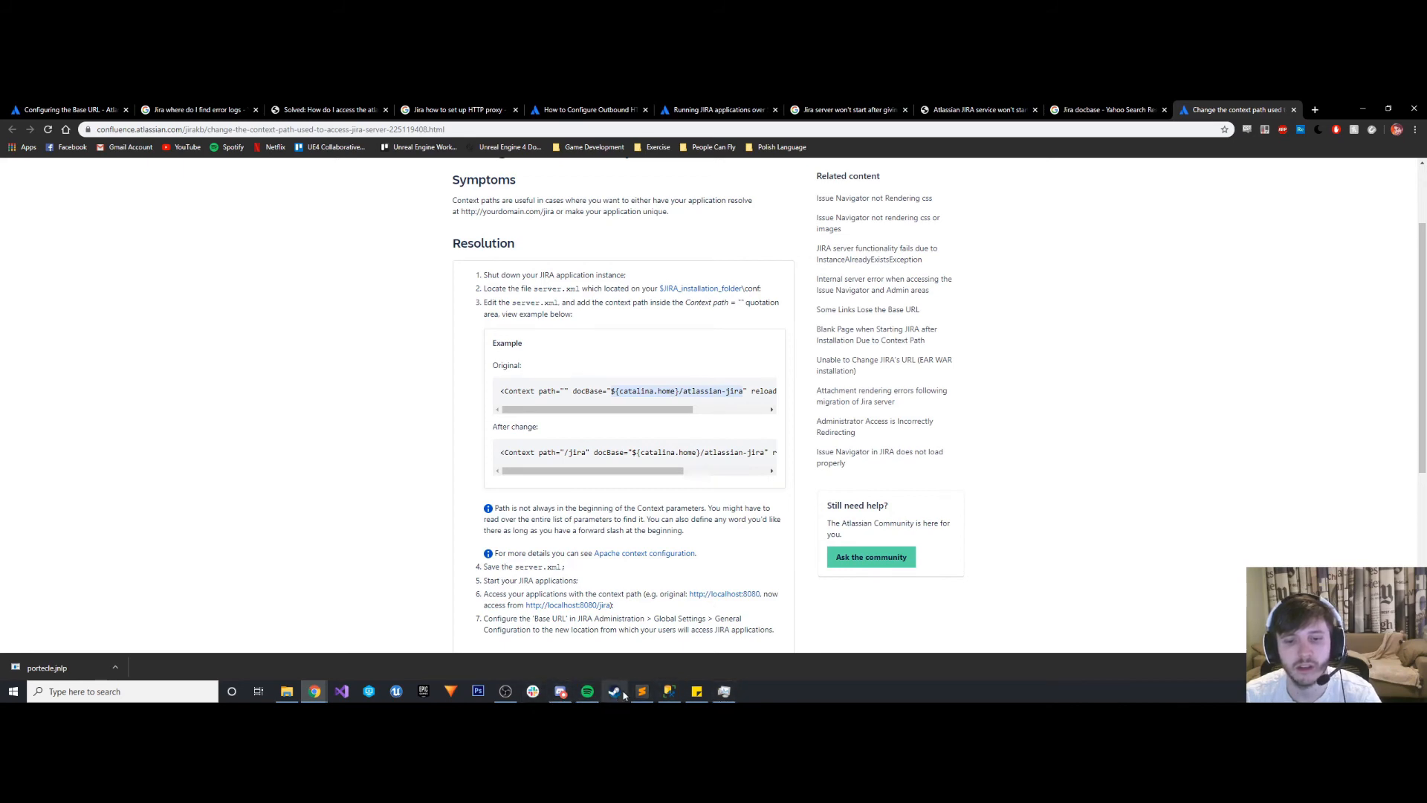
pyautogui.click(643, 691)
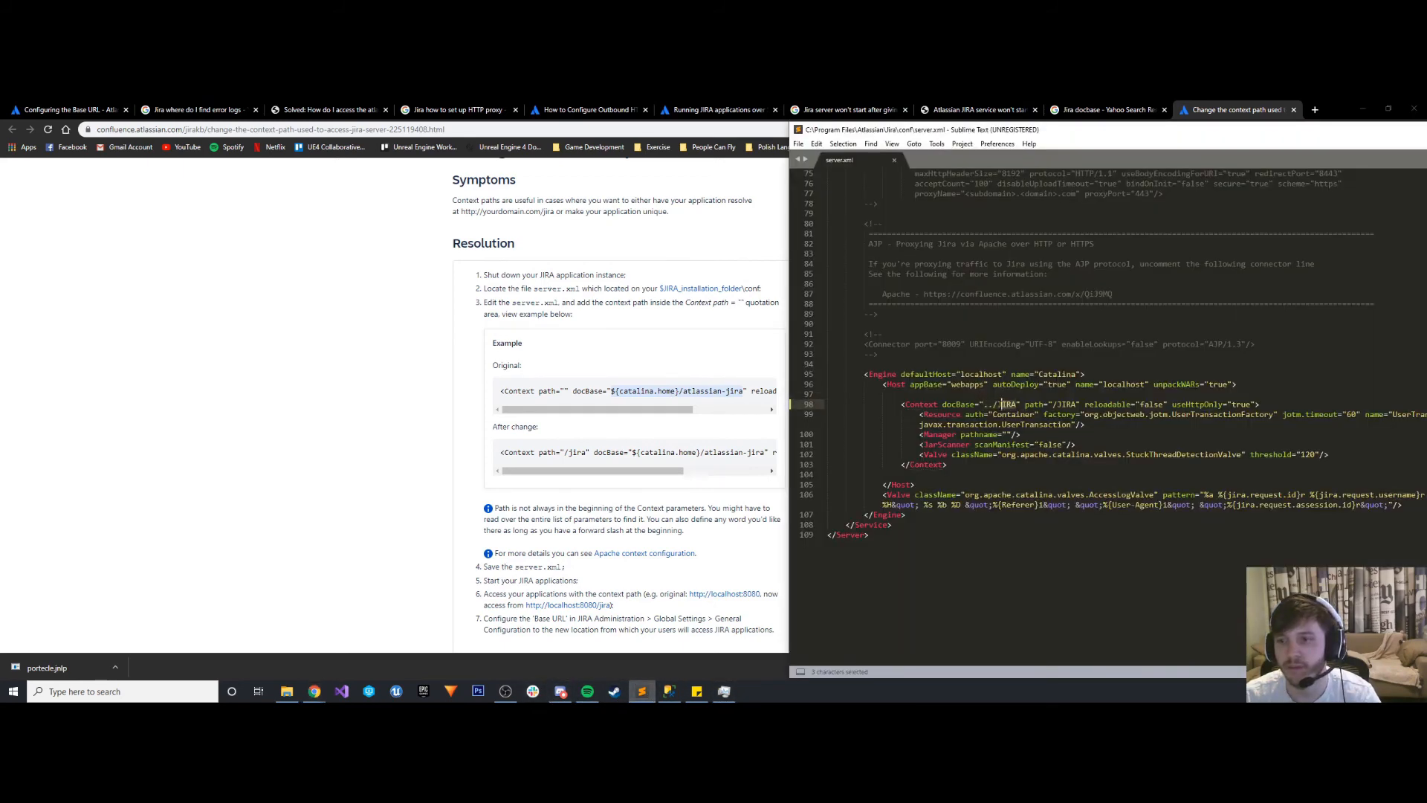
pyautogui.hotkey('ctrl', 'v')
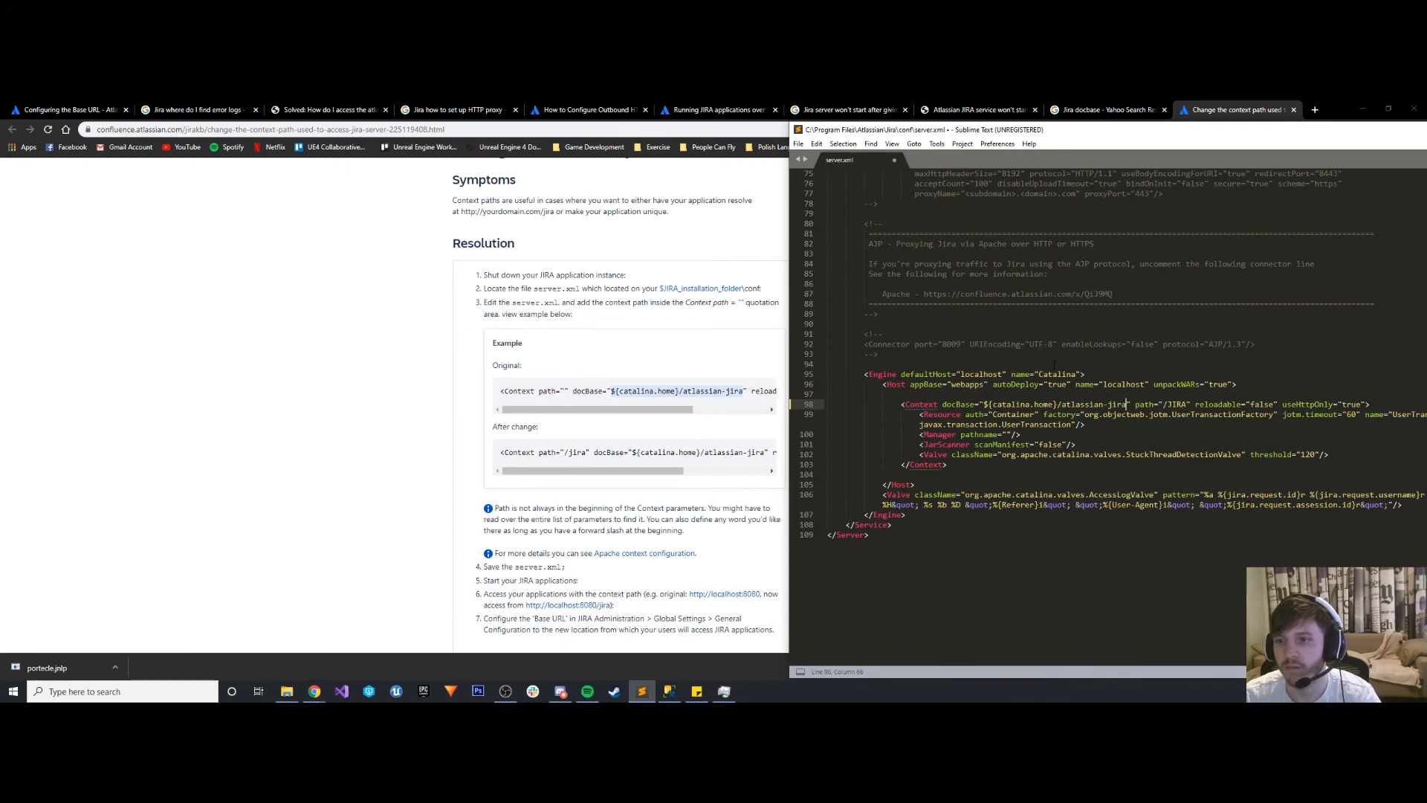
pyautogui.hotkey('ctrl', 's')
# - Switch to Task Manager, start the Atlassian Jira service, and minimize the window
pyautogui.click(725, 691)
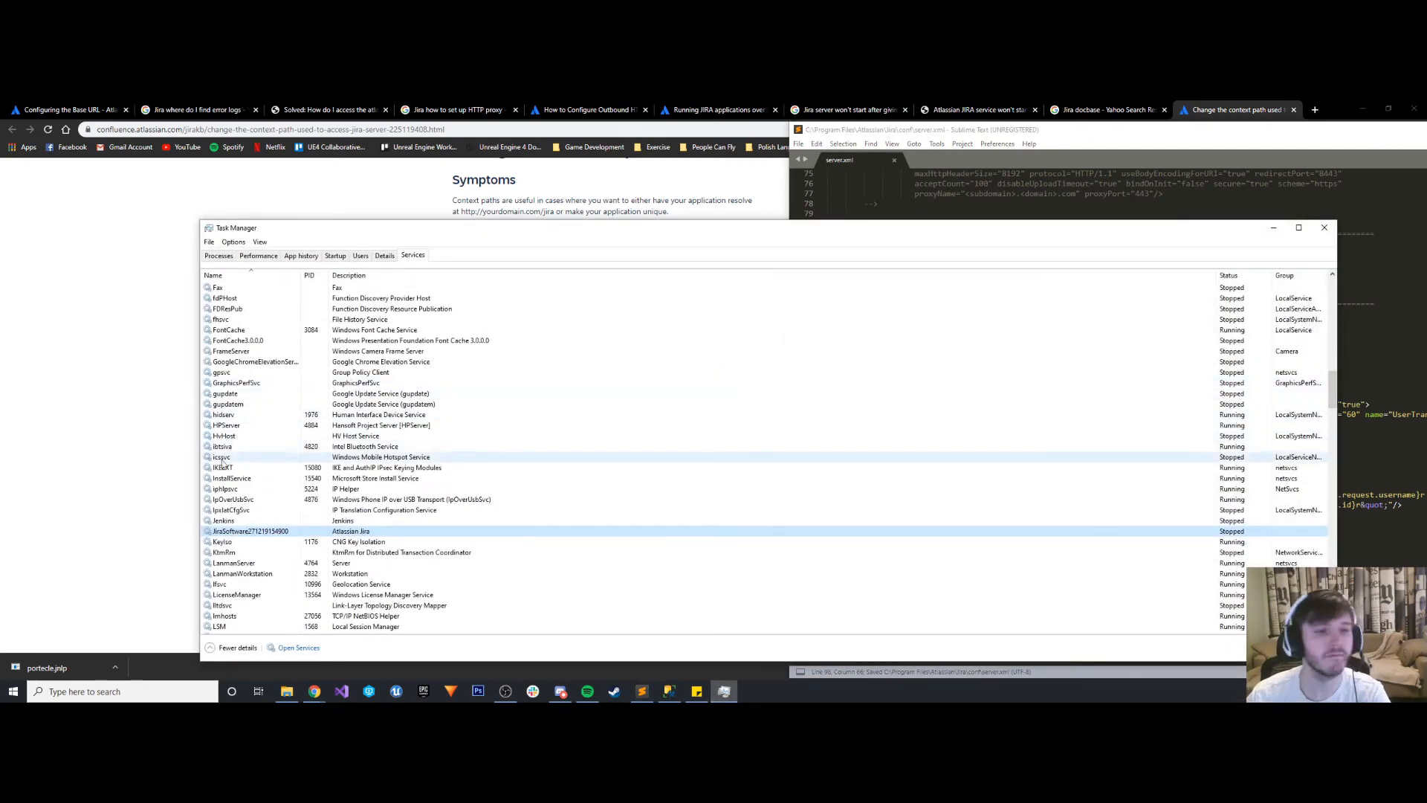
pyautogui.rightClick(245, 530)
pyautogui.click(272, 541)
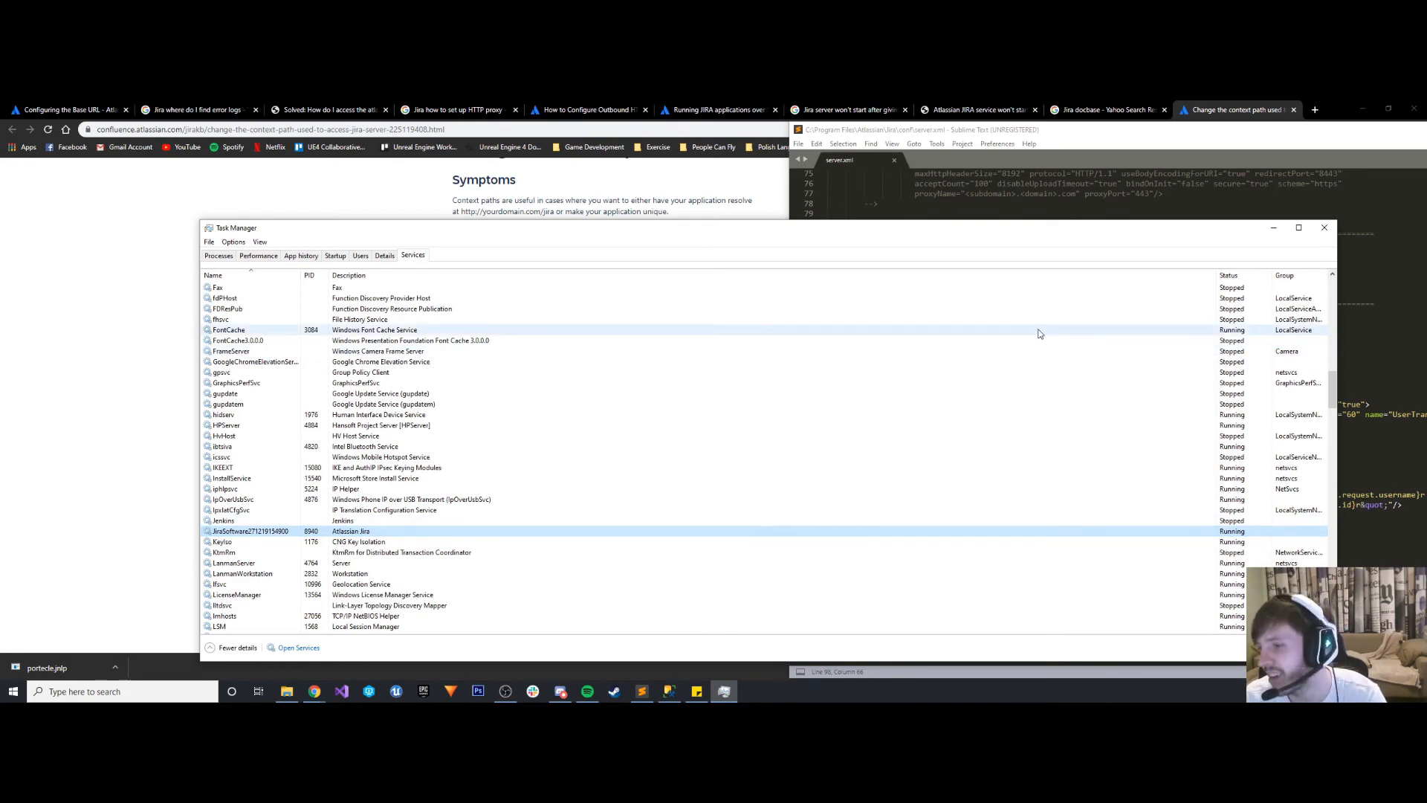
pyautogui.click(1272, 228)
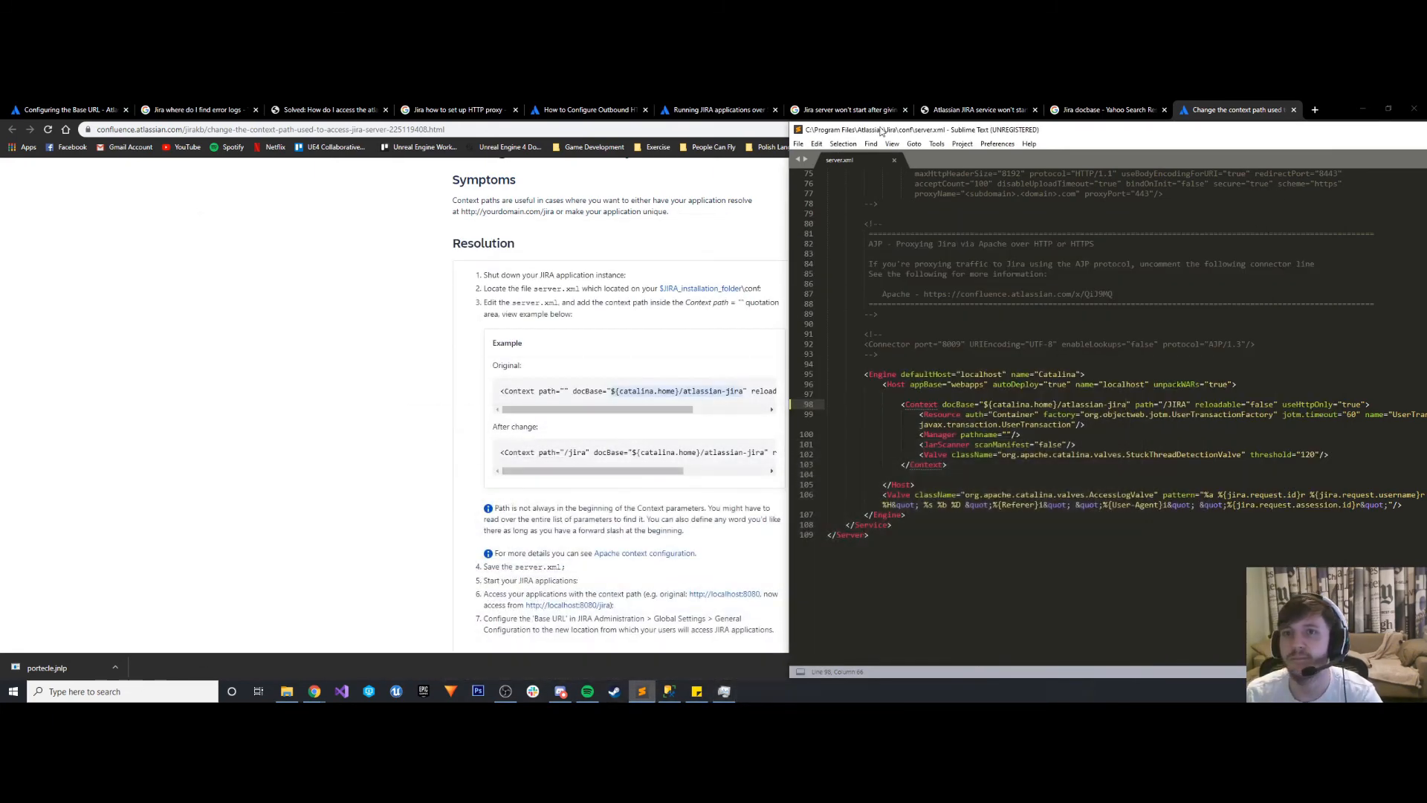
# - Return to Chrome and load localhost:8081 in a new tab
pyautogui.moveTo(882, 132); pyautogui.dragTo(487, 142)
pyautogui.click(1131, 142)
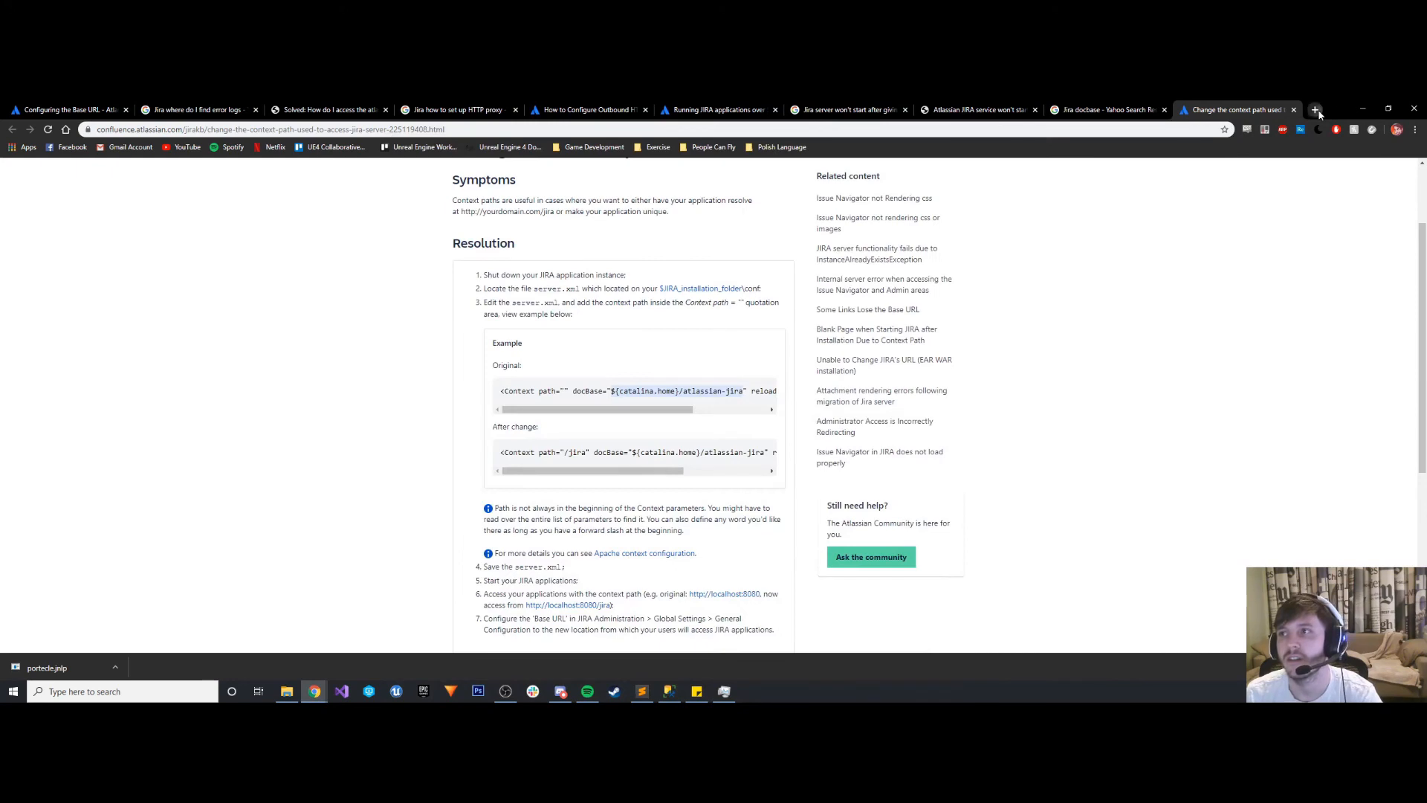
pyautogui.click(1315, 110)
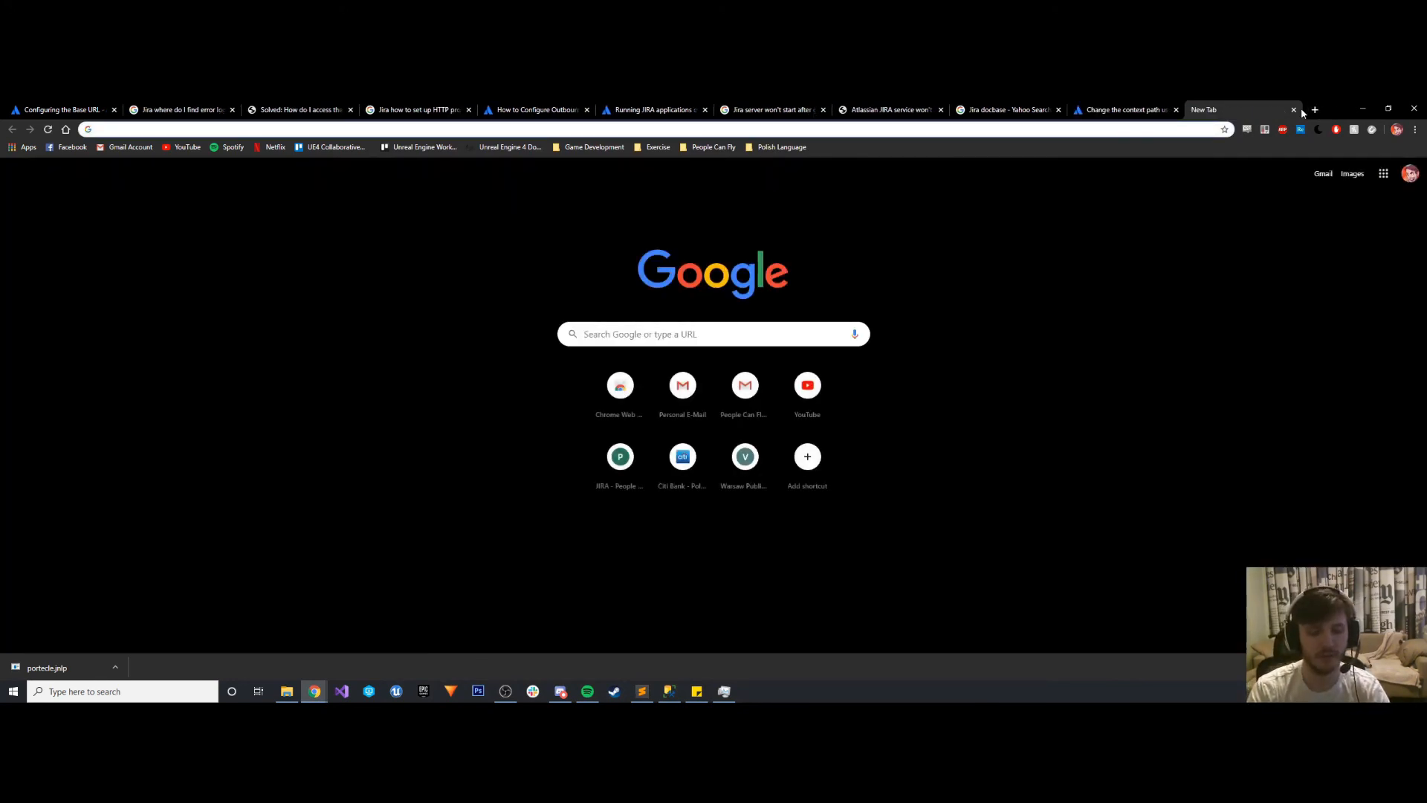
pyautogui.write('localhost:8081')
pyautogui.press('Return')
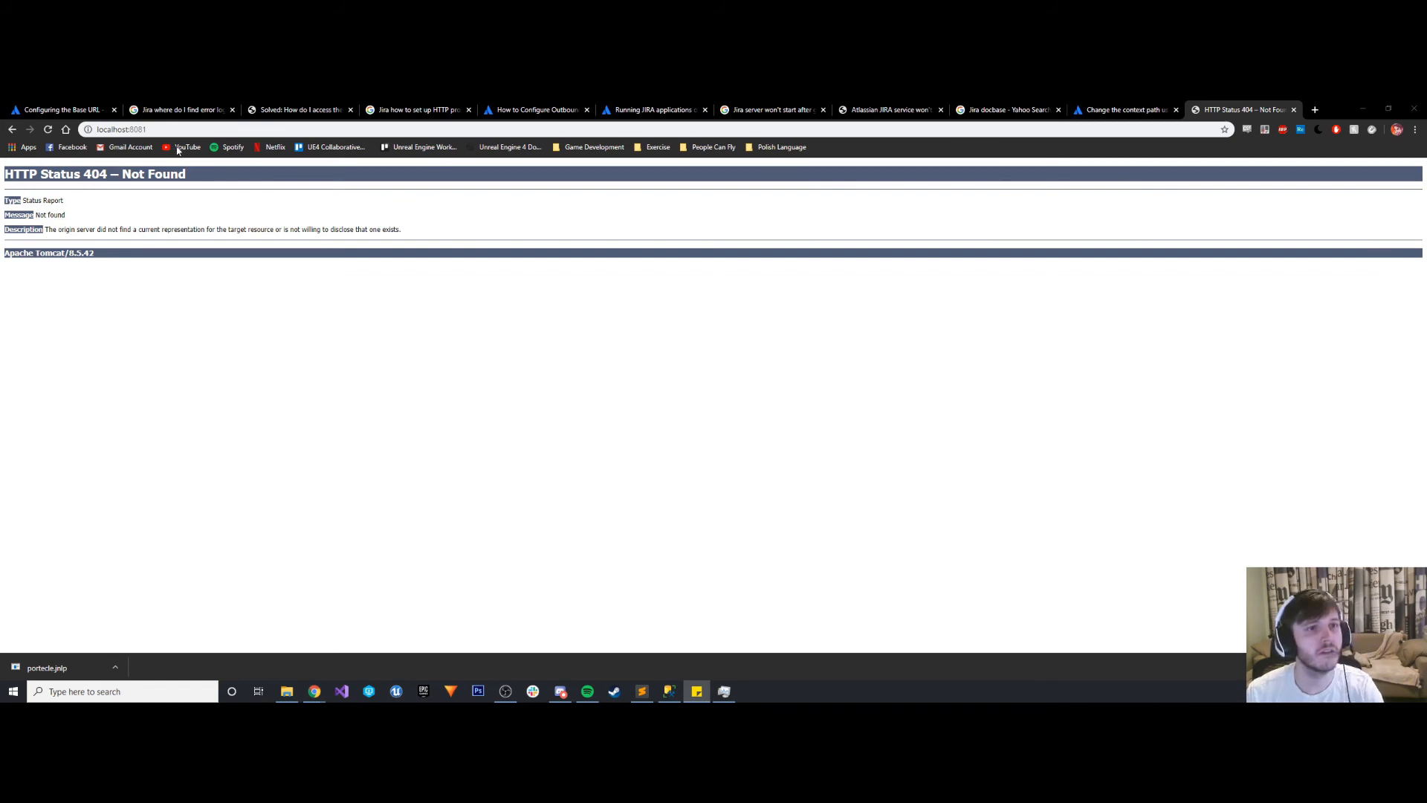
pyautogui.moveTo(177, 130); pyautogui.dragTo(65, 130)
pyautogui.write('http://www.genericgamecompany.com/JIRA')
pyautogui.press('Return')
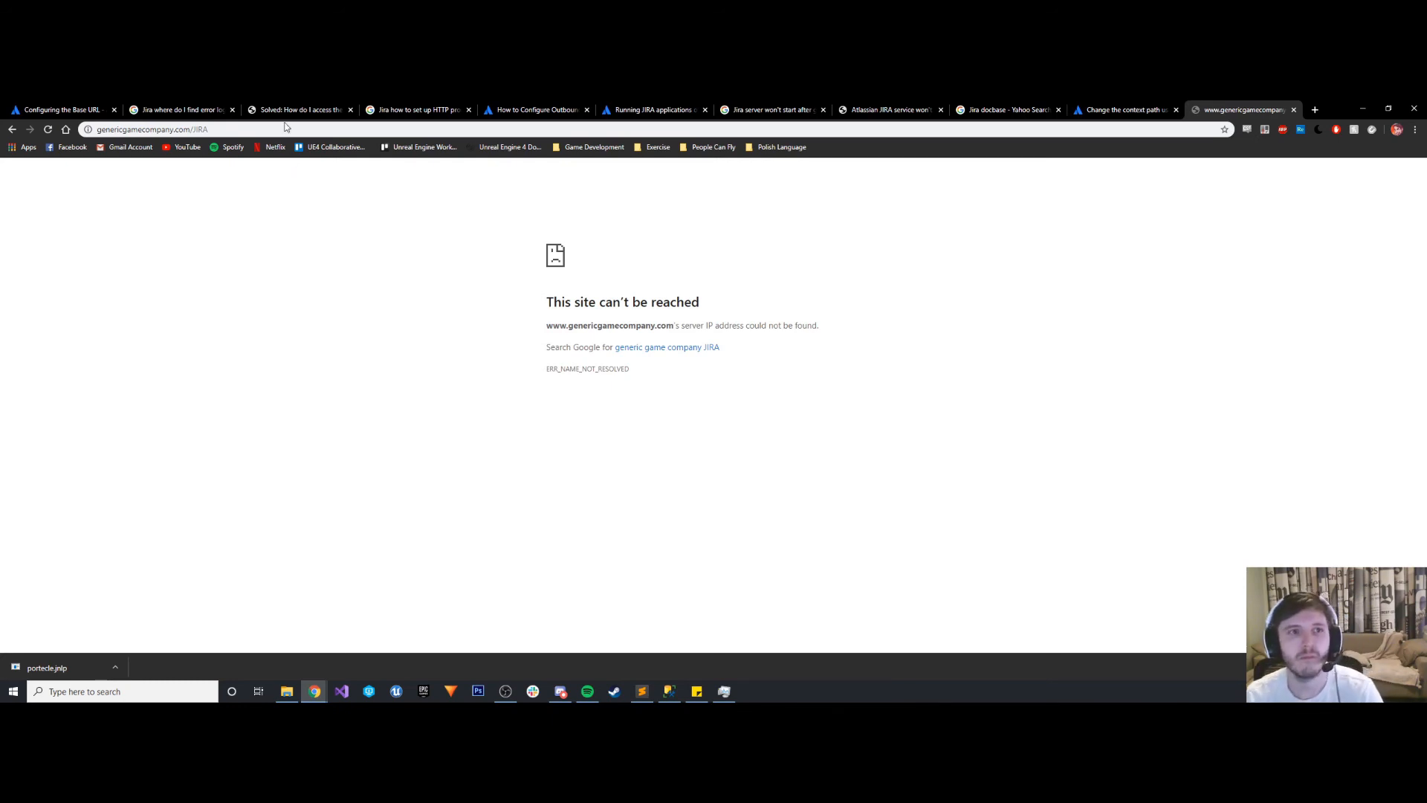
pyautogui.click(138, 130)
pyautogui.press('Return')
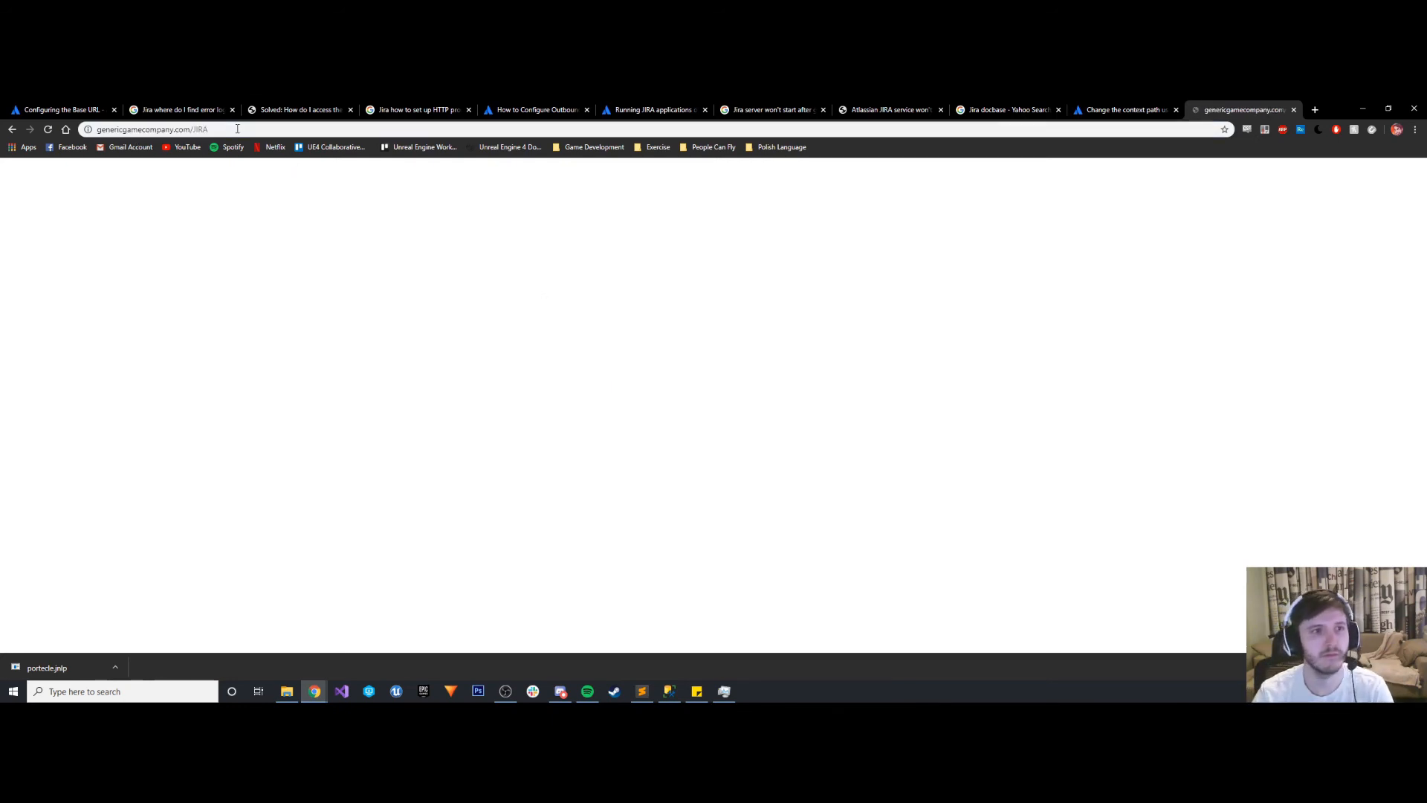
pyautogui.click(237, 128)
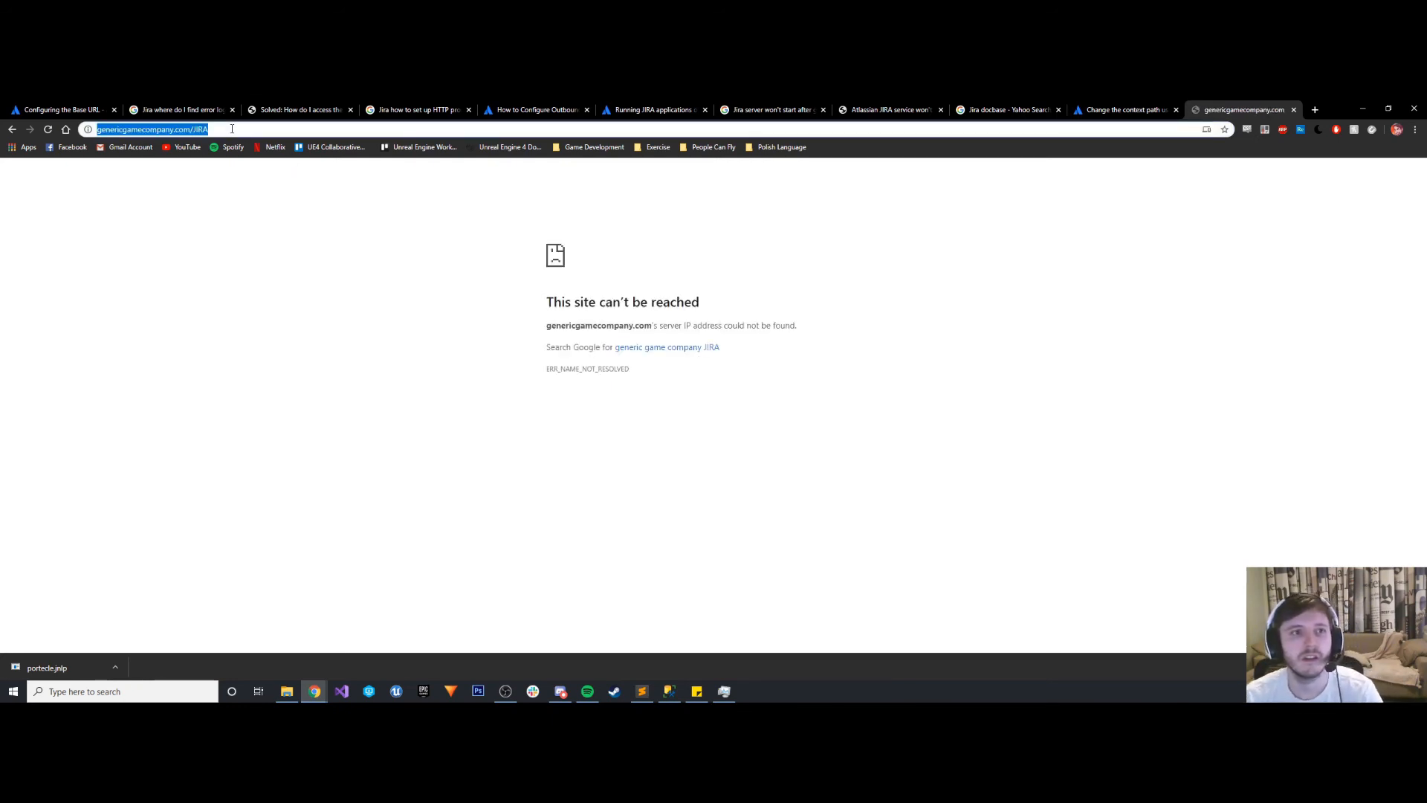
pyautogui.press('Return')
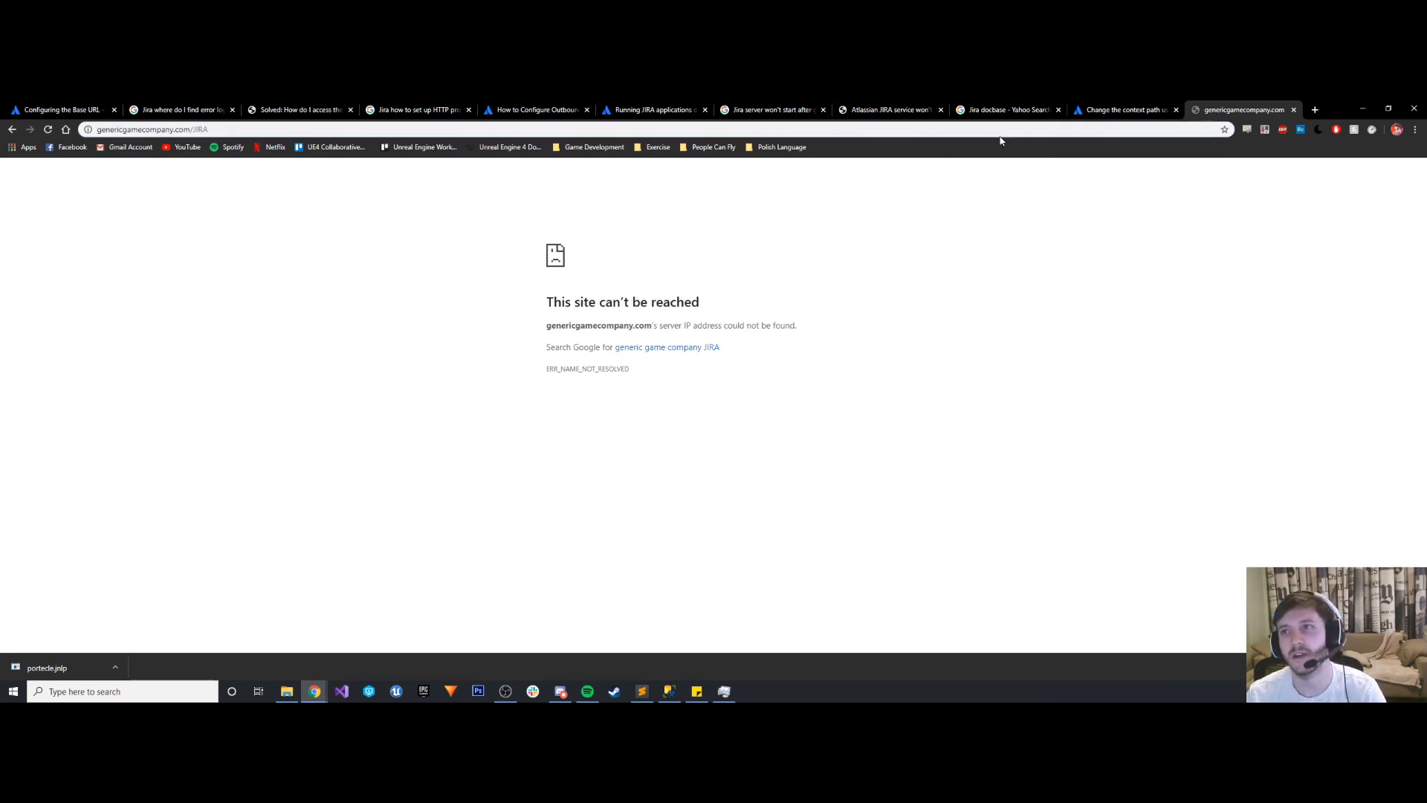
pyautogui.click(724, 692)
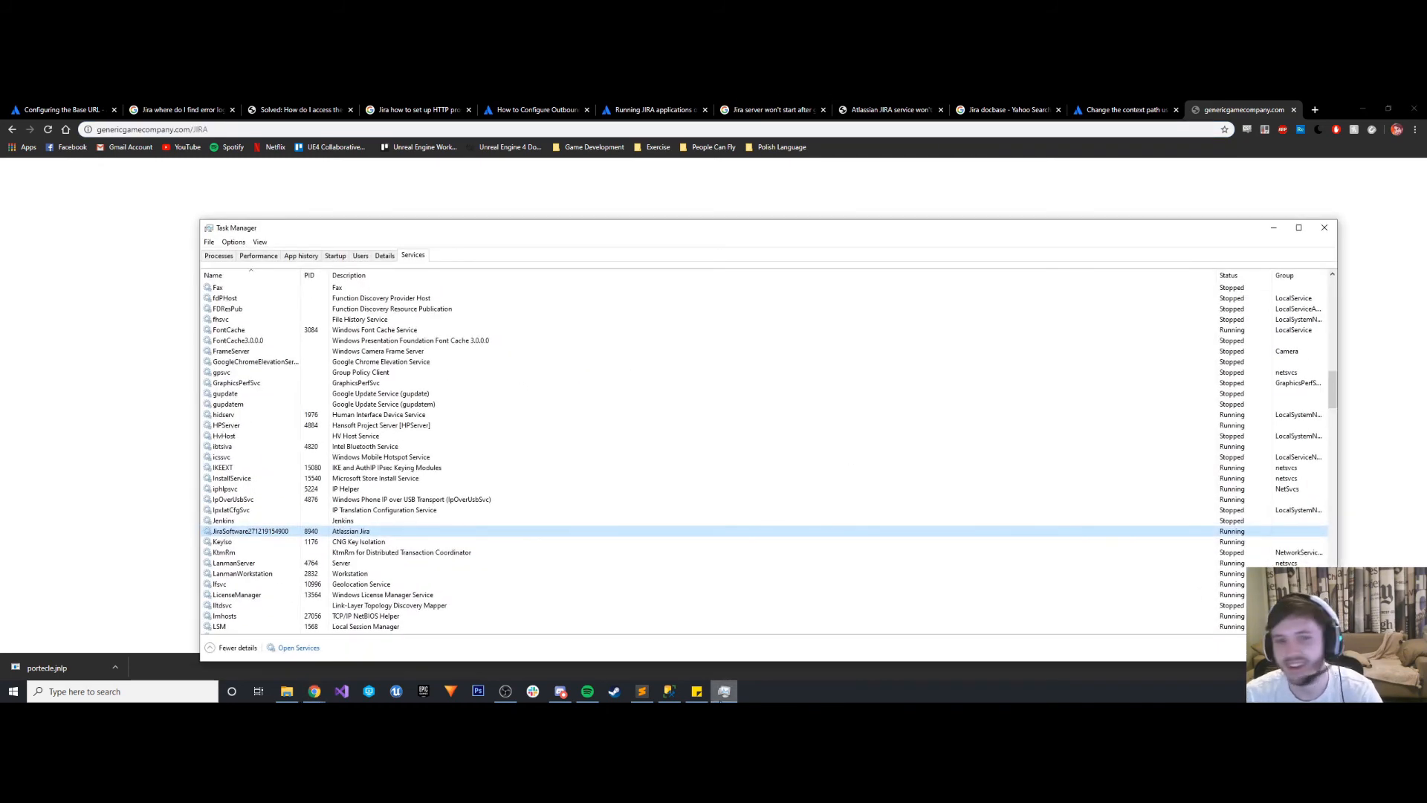
pyautogui.click(724, 691)
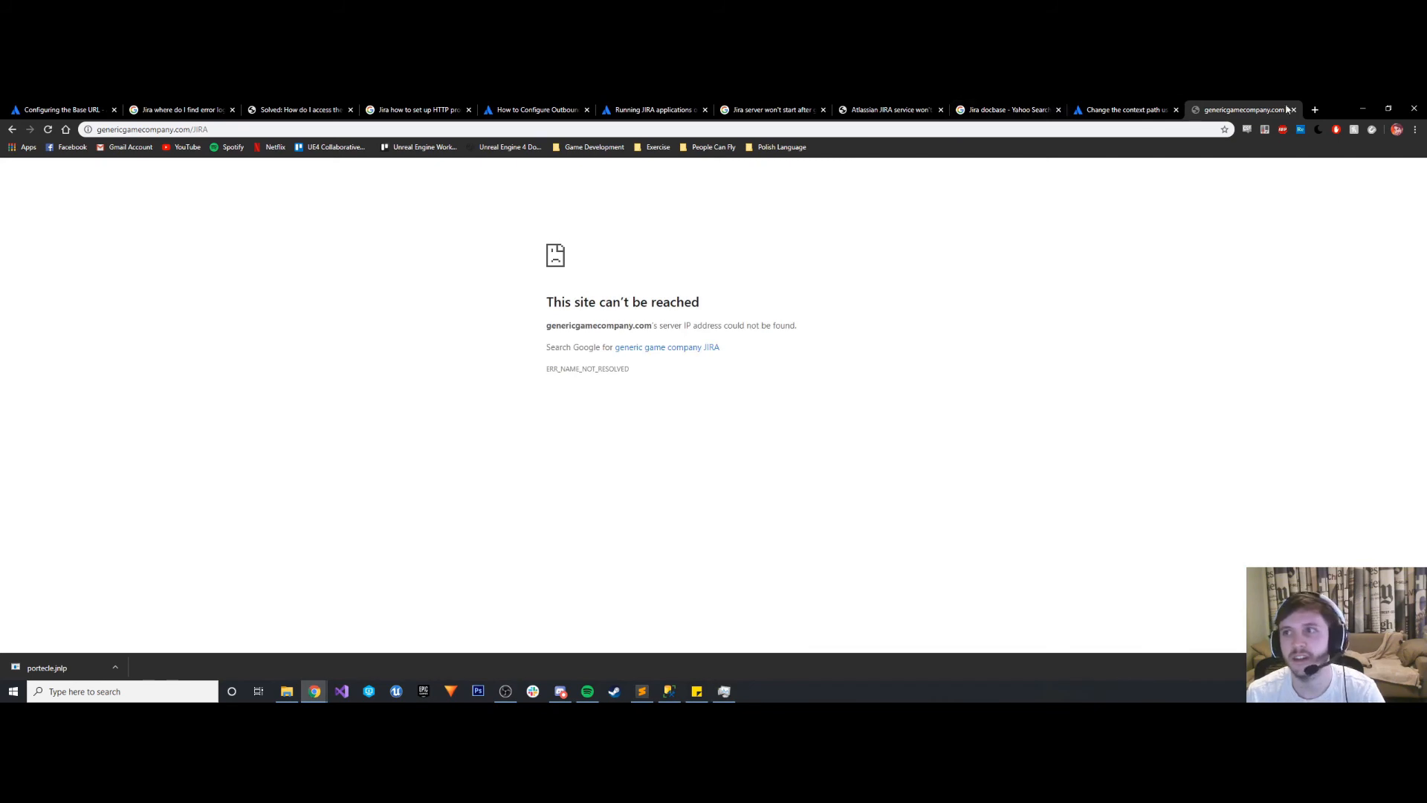
# - Search the web for "whats my ip" in a new tab
pyautogui.click(1315, 109)
pyautogui.write('whats m')
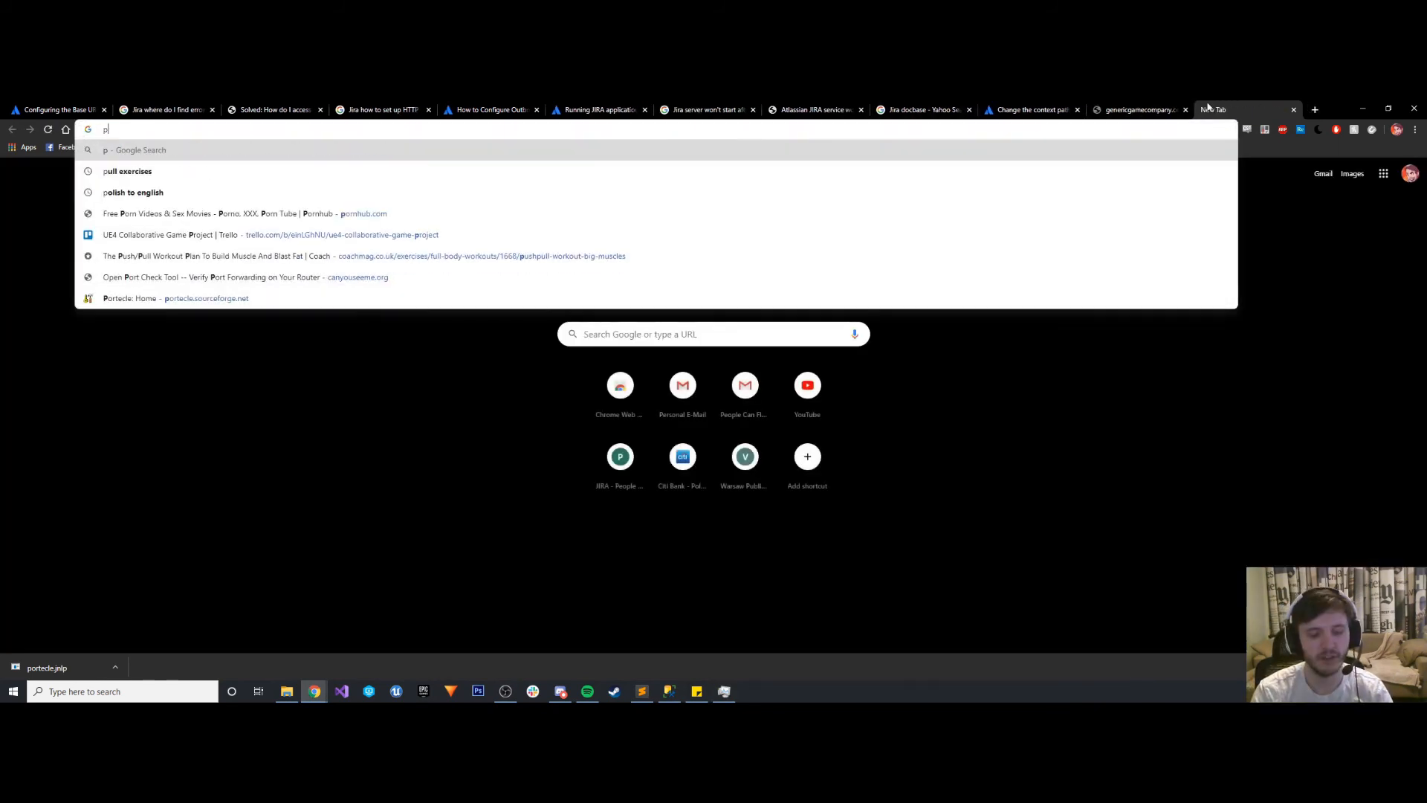
pyautogui.write('y ip')
pyautogui.press('Return')
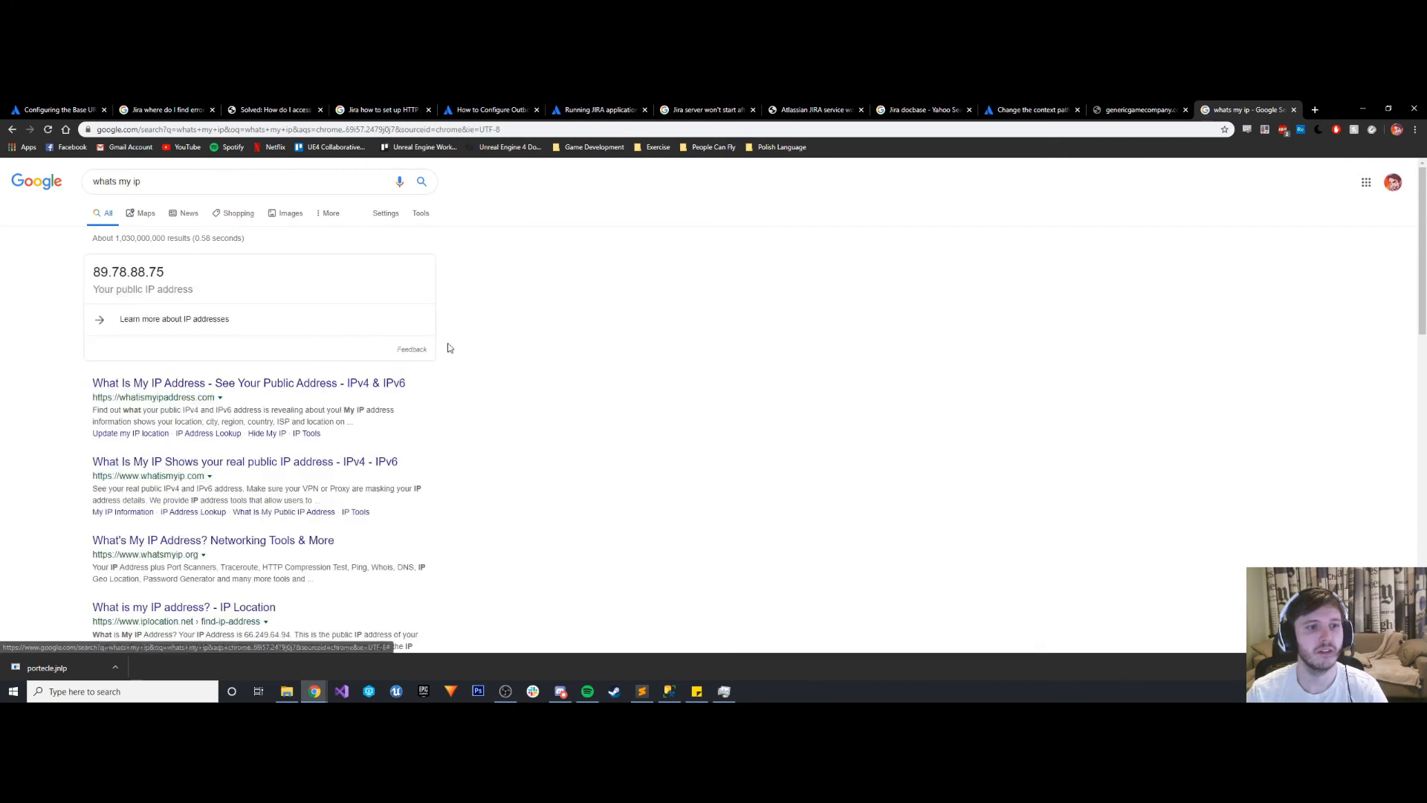
pyautogui.hotkey('ctrl', 'f')
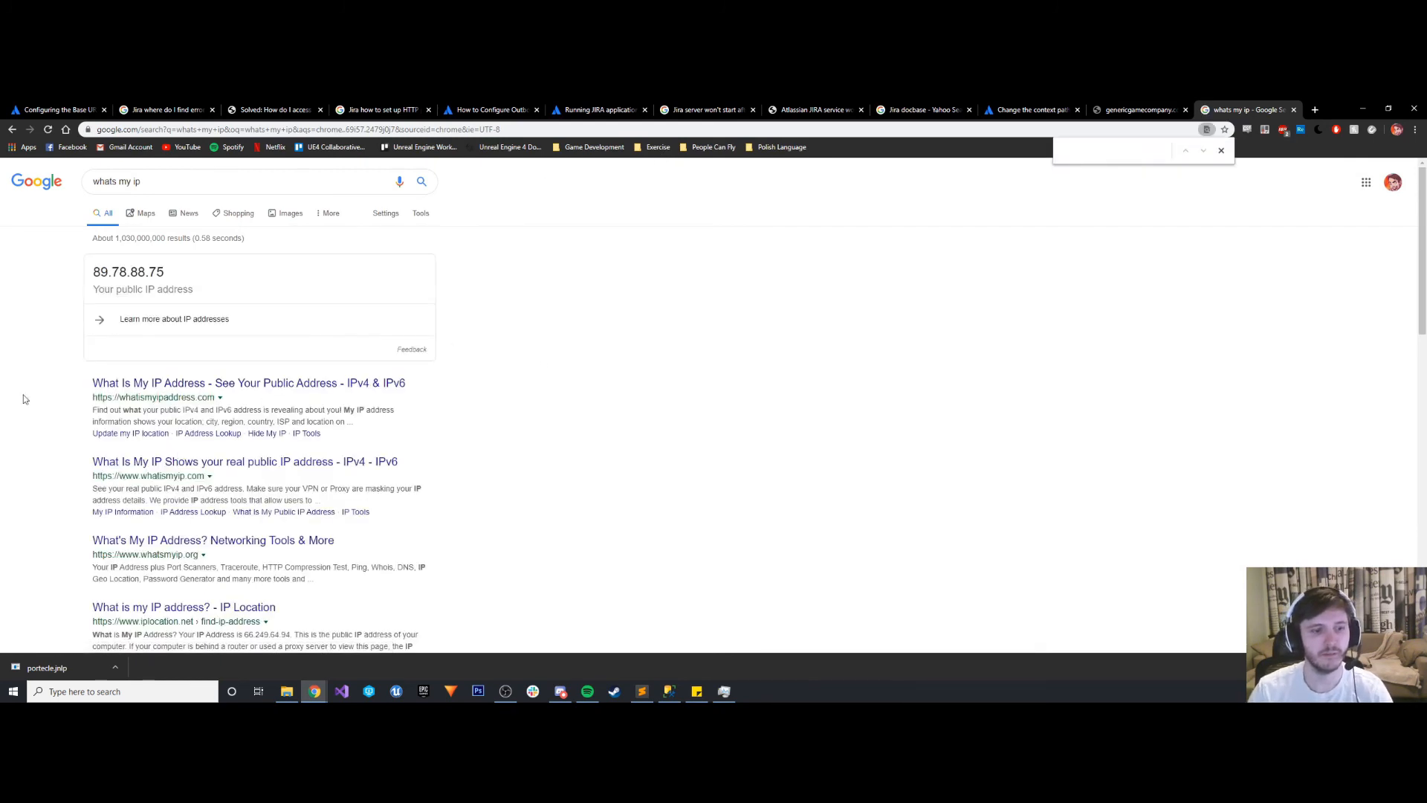
# - Open Command Prompt, run ipconfig, and copy the Ethernet adapter's IPv4 address
pyautogui.click(116, 689)
pyautogui.write('cmd')
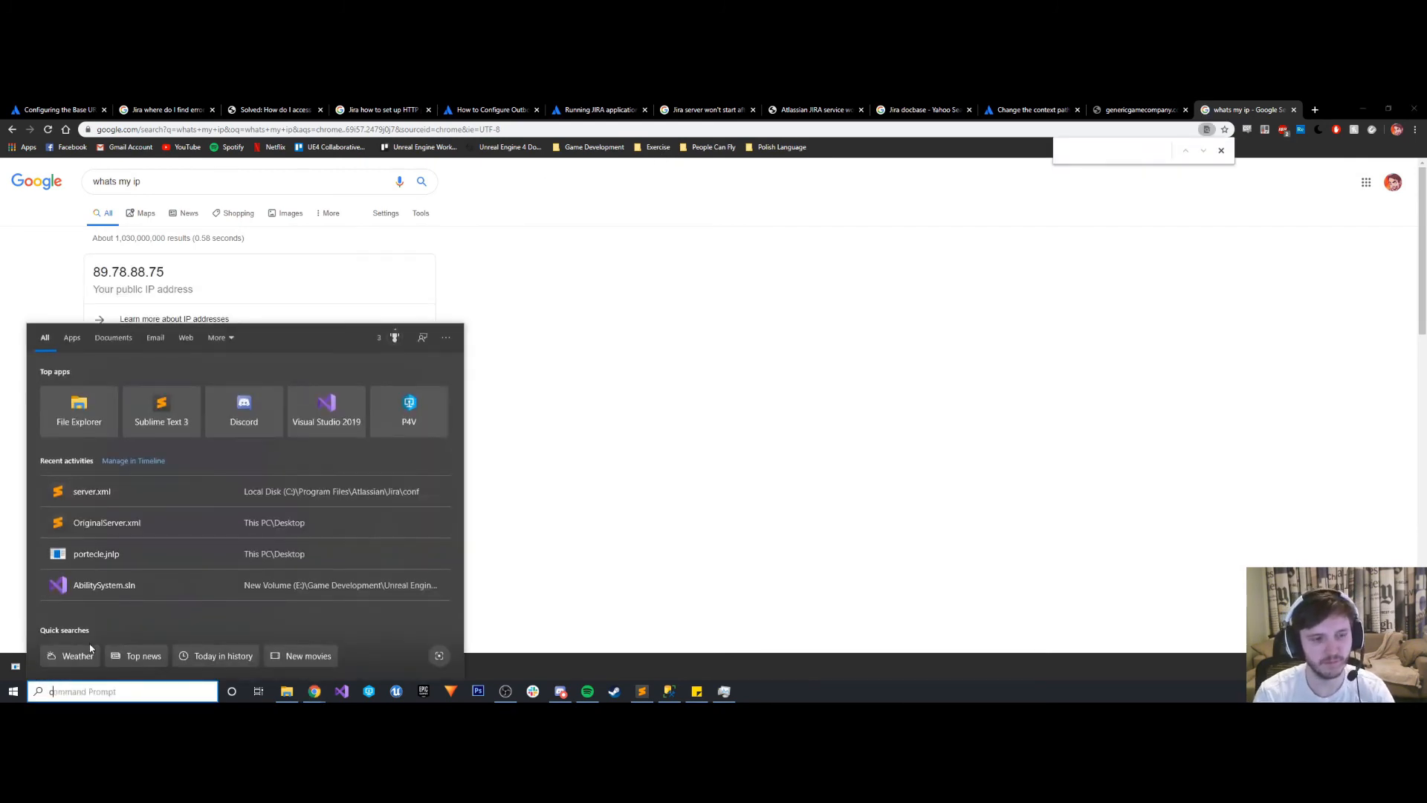
pyautogui.press('Return')
pyautogui.write('ipcong')
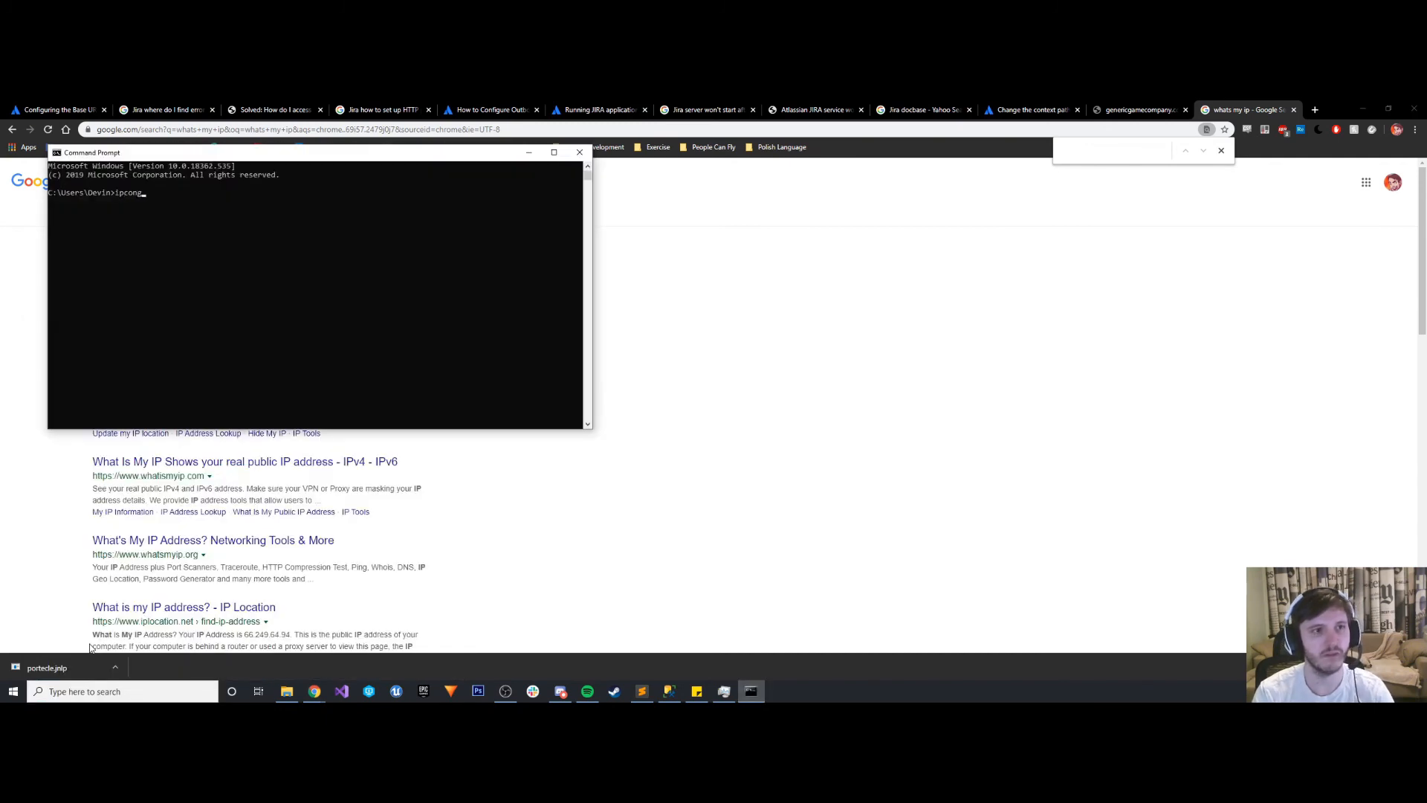
pyautogui.write('ig')
pyautogui.press('Return')
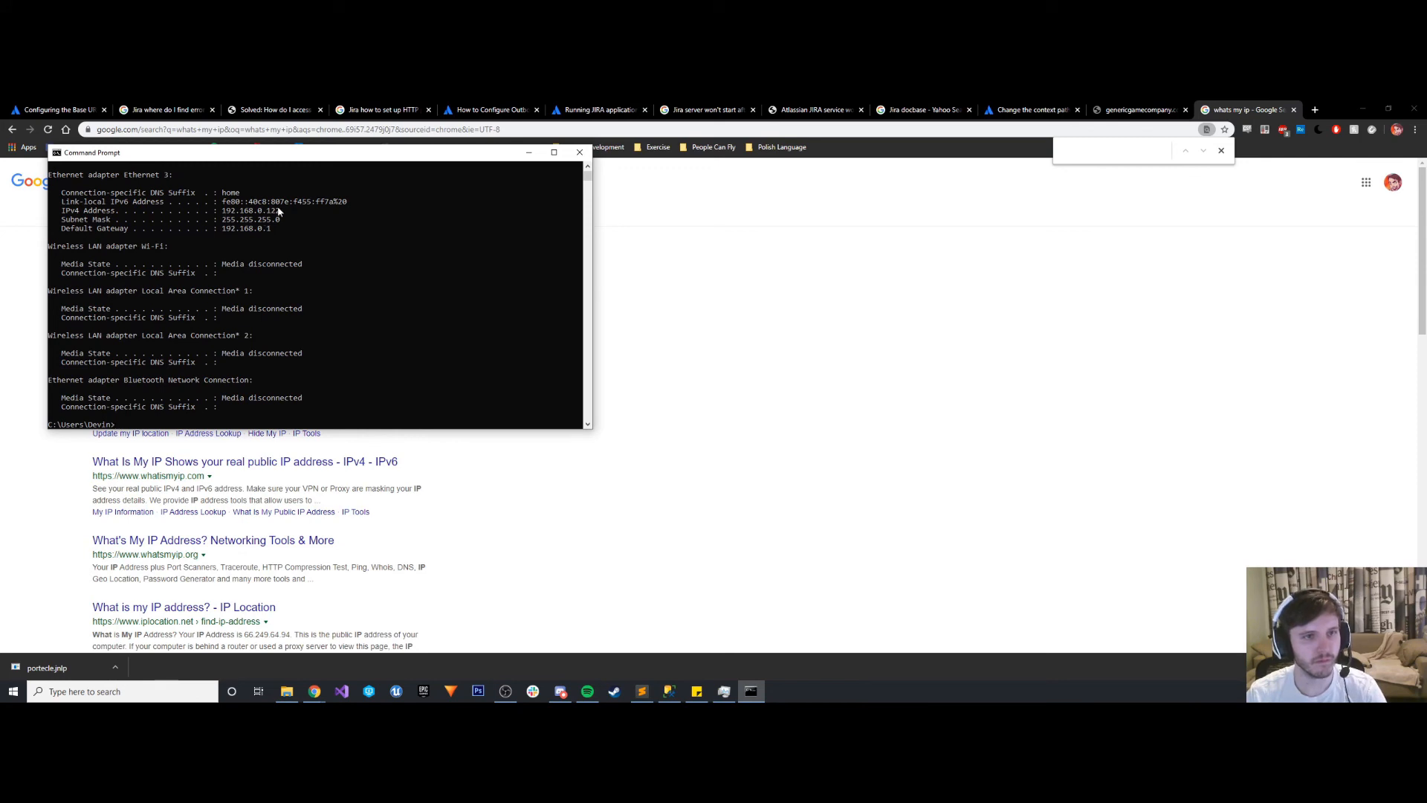
pyautogui.moveTo(282, 212); pyautogui.dragTo(220, 212)
pyautogui.hotkey('ctrl', 'c')
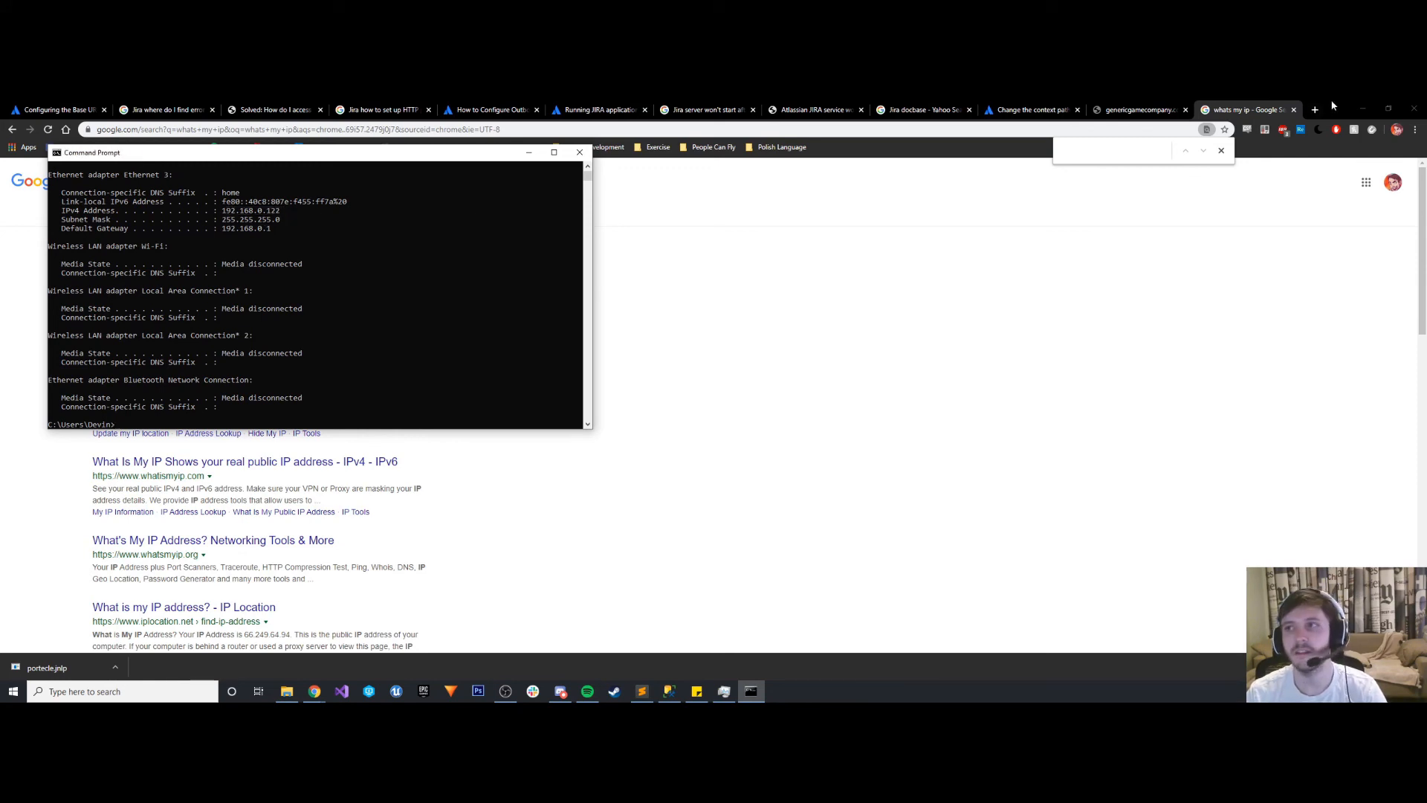
# - Load 192.168.0.122:8081 in a new Chrome tab, and close both that tab and the IP search tab
pyautogui.click(1315, 109)
pyautogui.hotkey('ctrl', 'v')
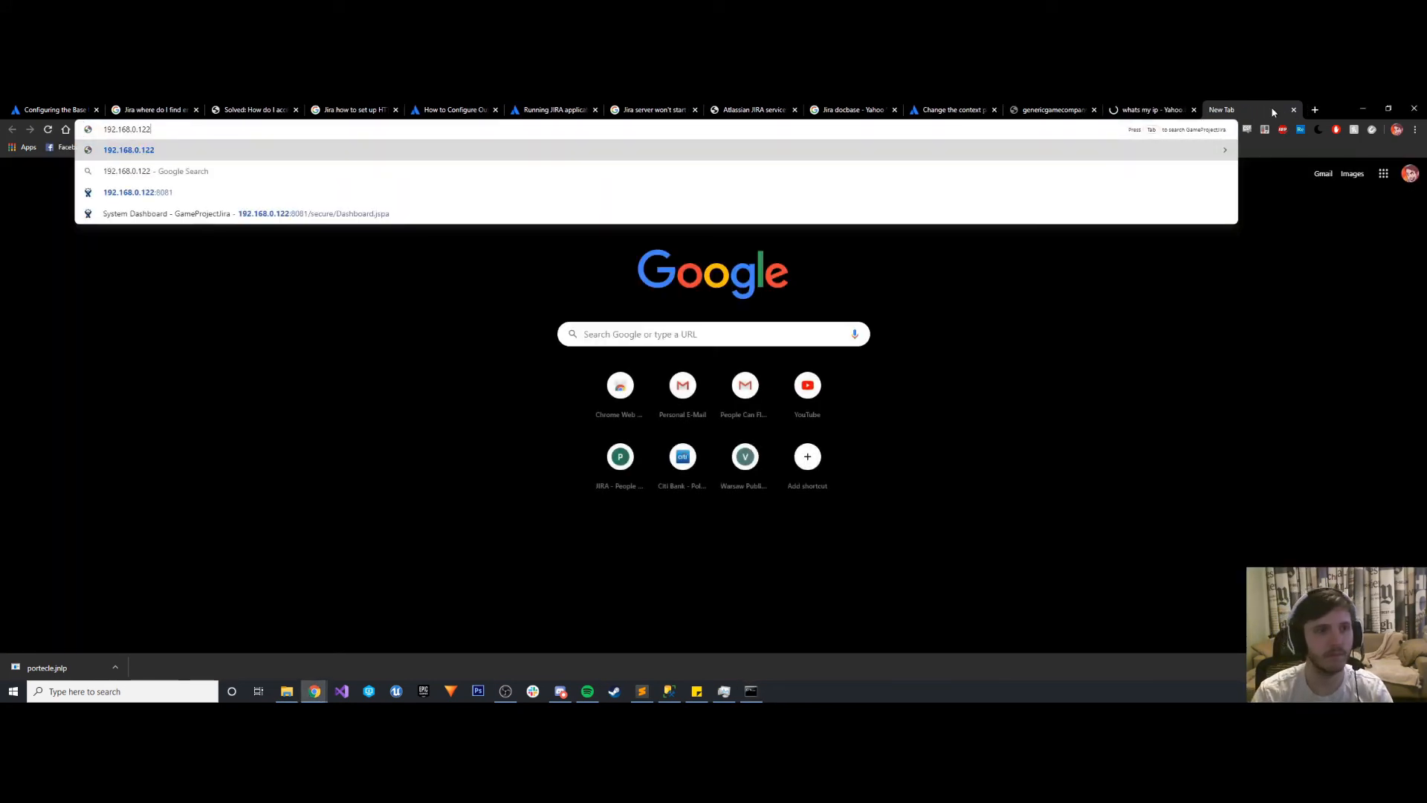
pyautogui.click(250, 193)
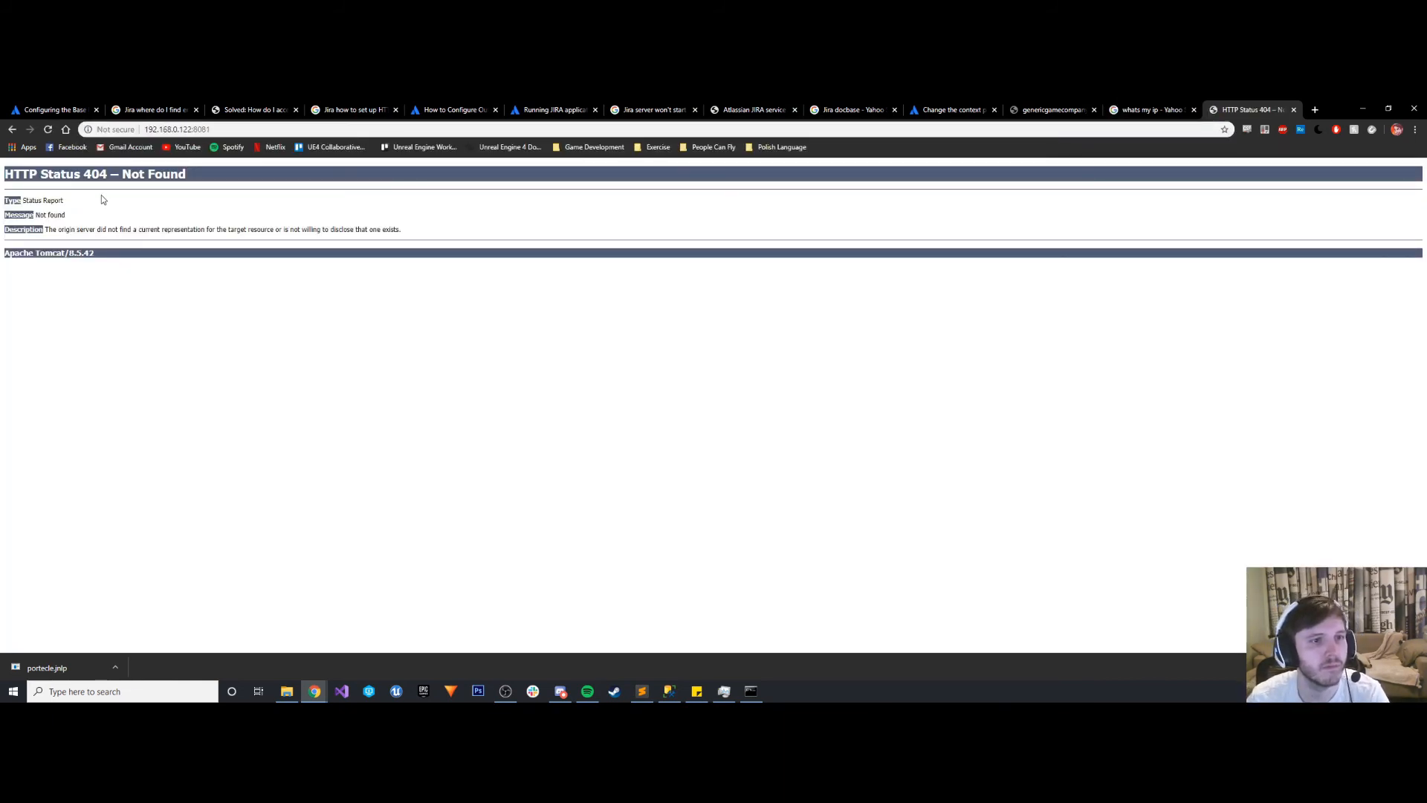
pyautogui.click(1178, 109)
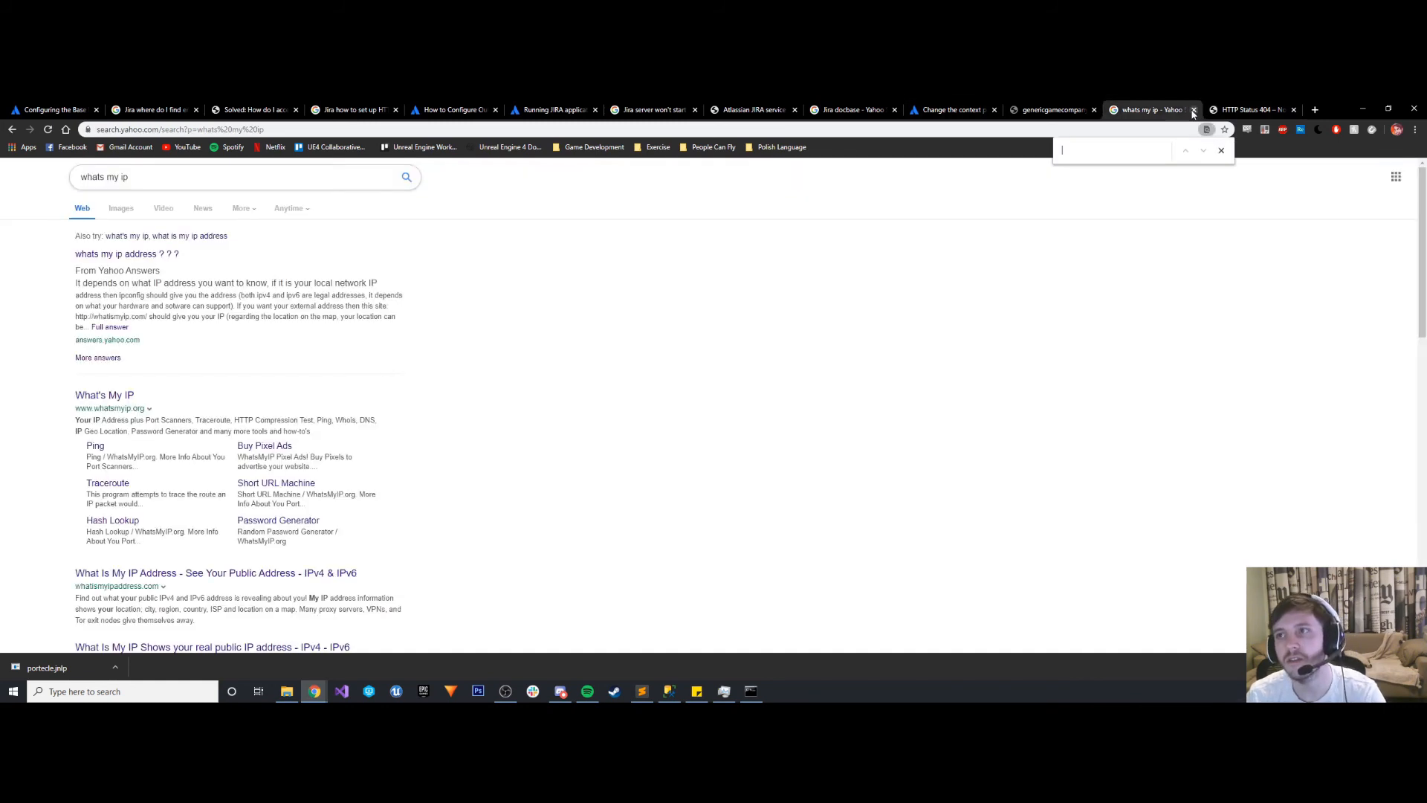
pyautogui.click(1194, 110)
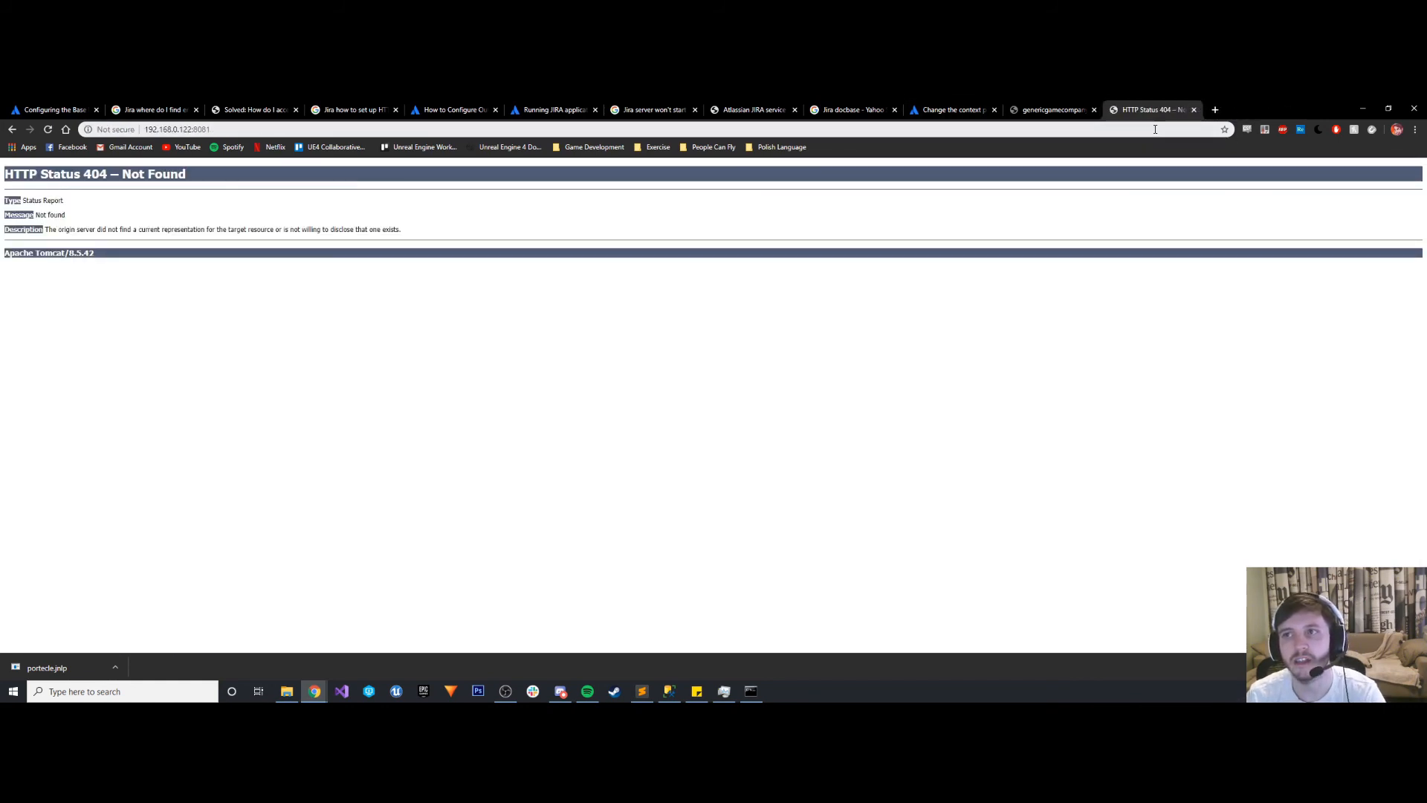
pyautogui.click(1194, 110)
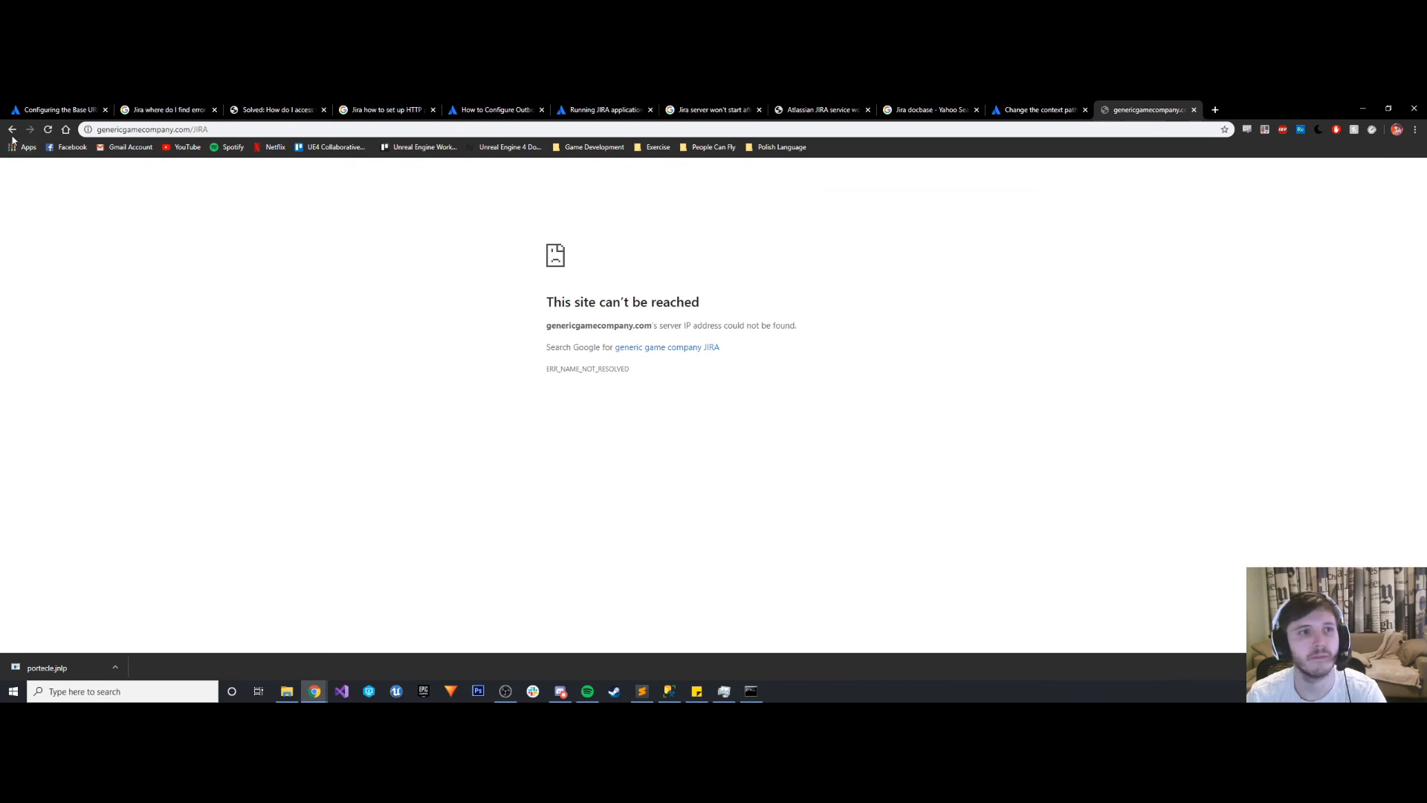
pyautogui.click(47, 130)
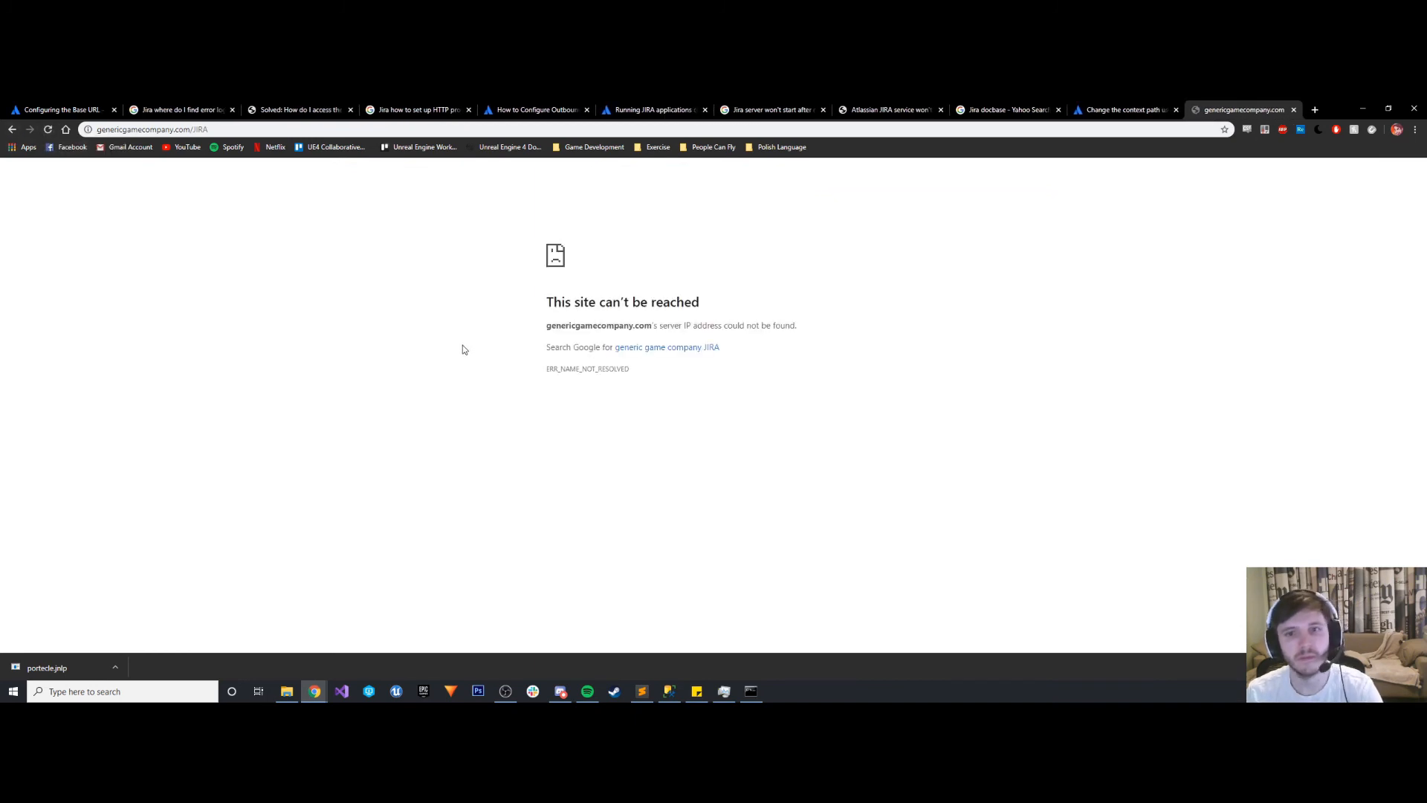
pyautogui.click(137, 130)
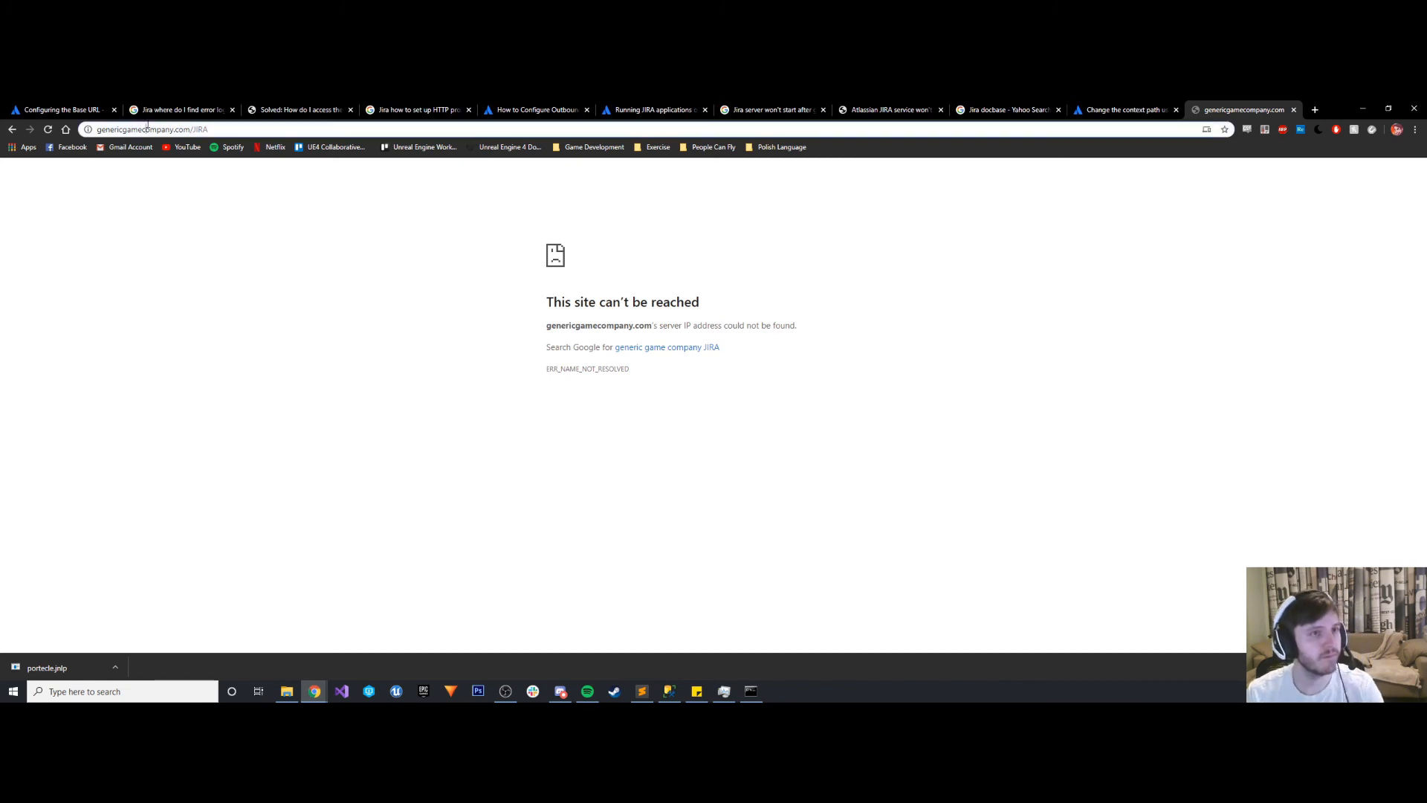
pyautogui.write('www.')
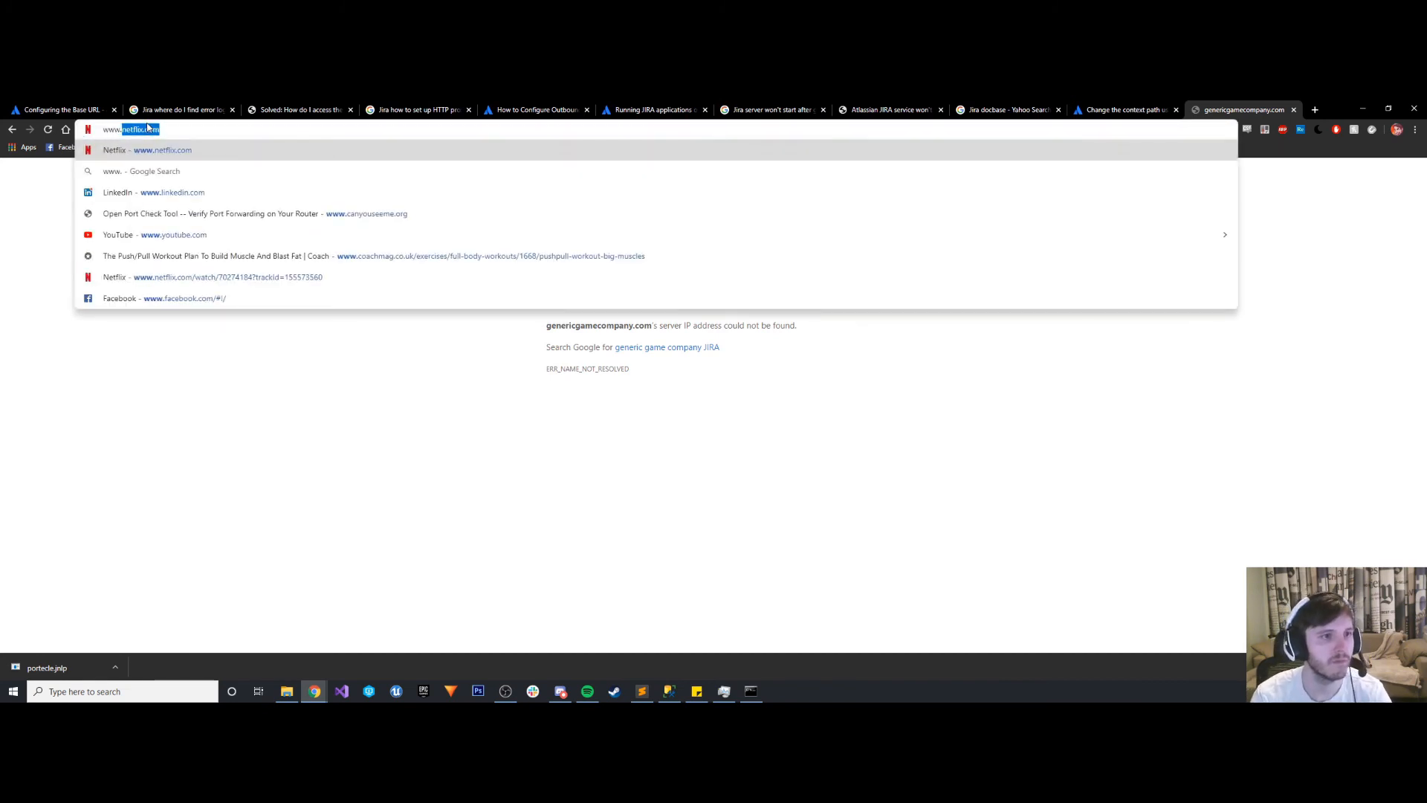
pyautogui.write('gen')
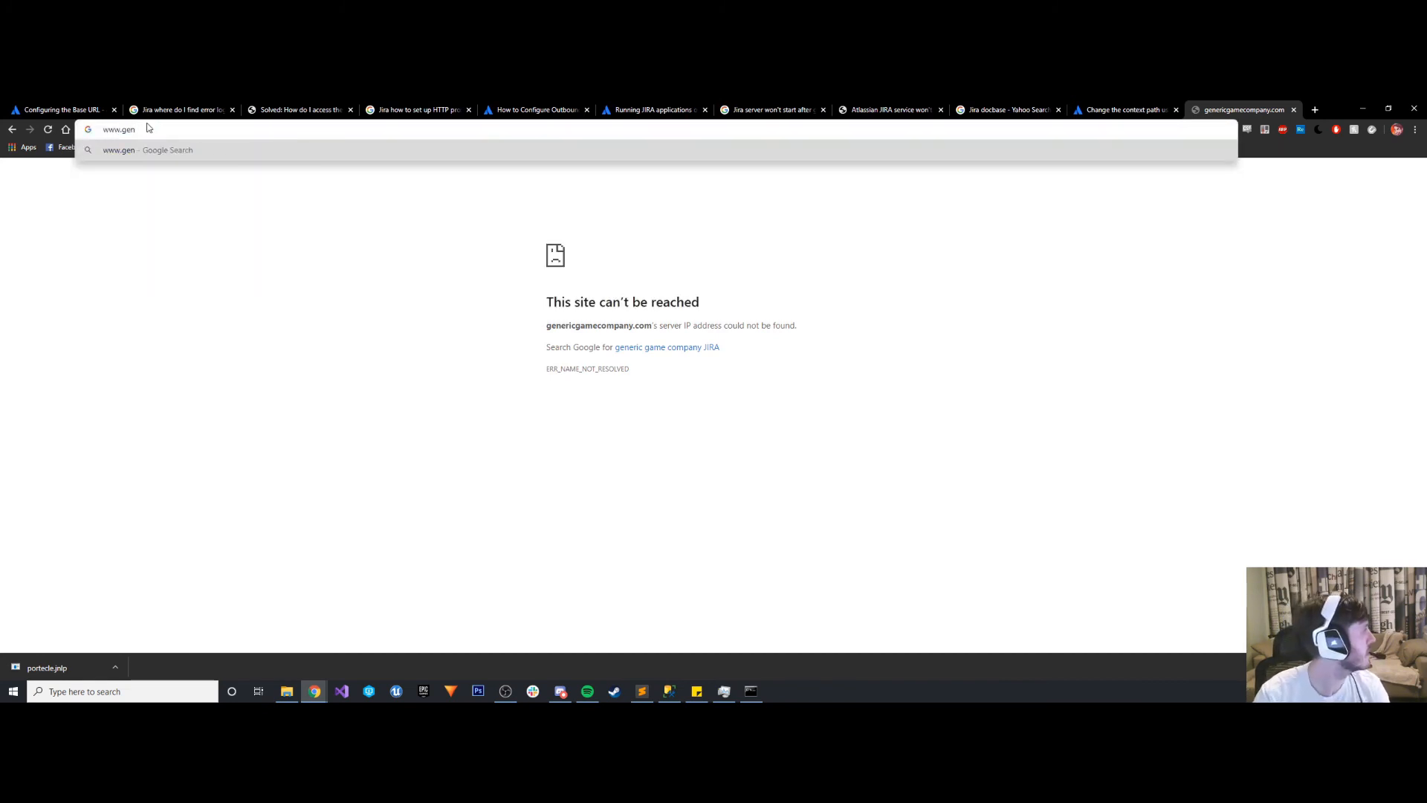
pyautogui.write('eric')
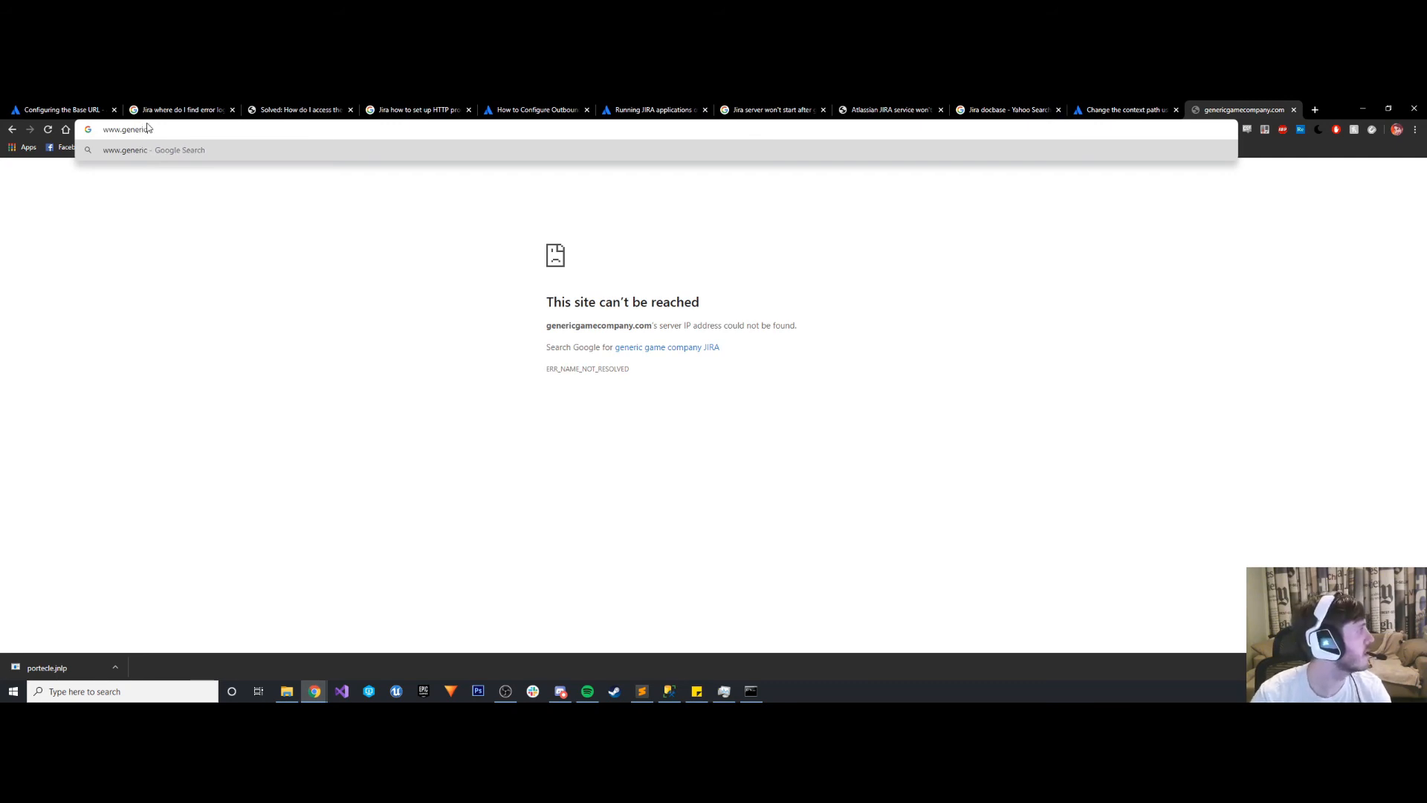
pyautogui.hotkey('alt', 'Tab')
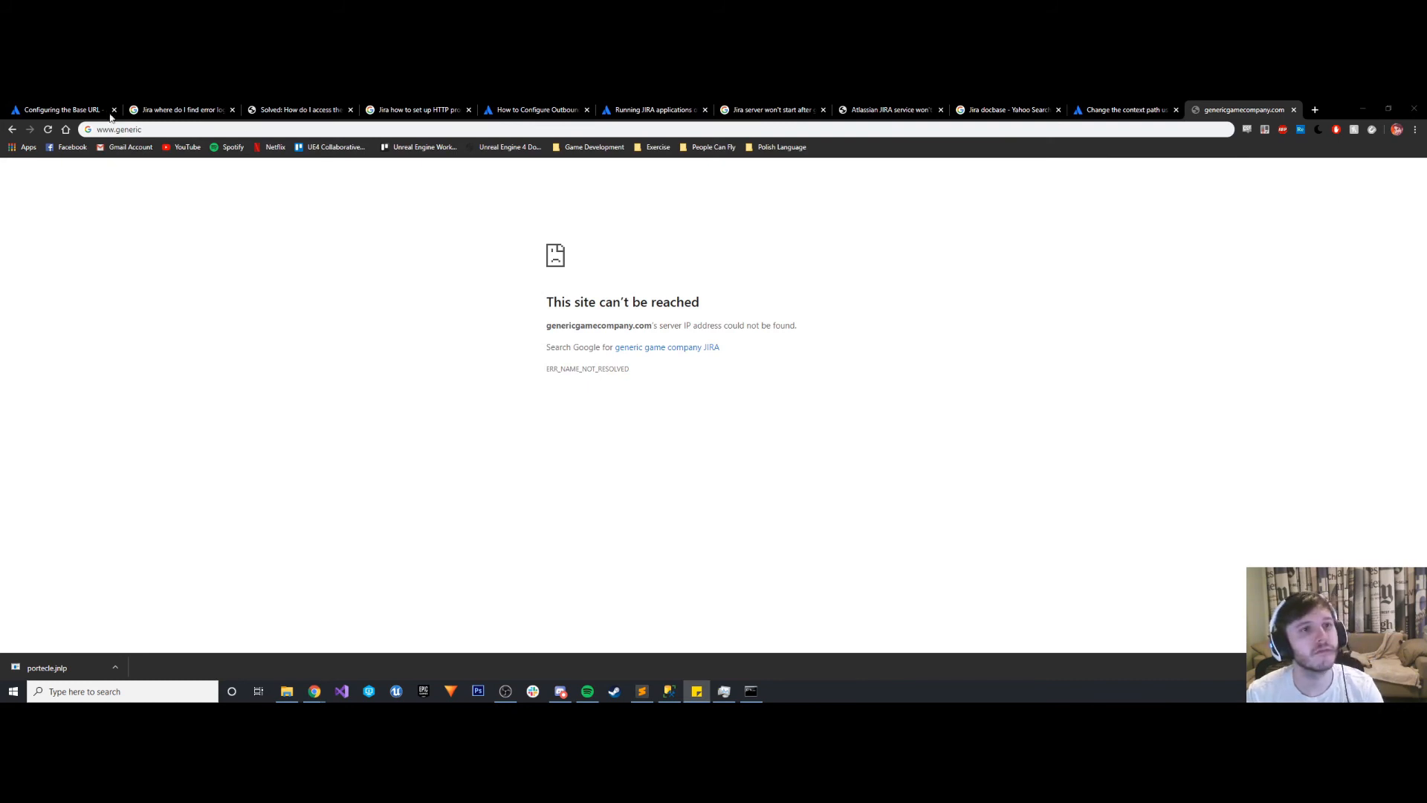
pyautogui.click(163, 129)
pyautogui.hotkey('ctrl', 'a')
pyautogui.hotkey('ctrl', 'v')
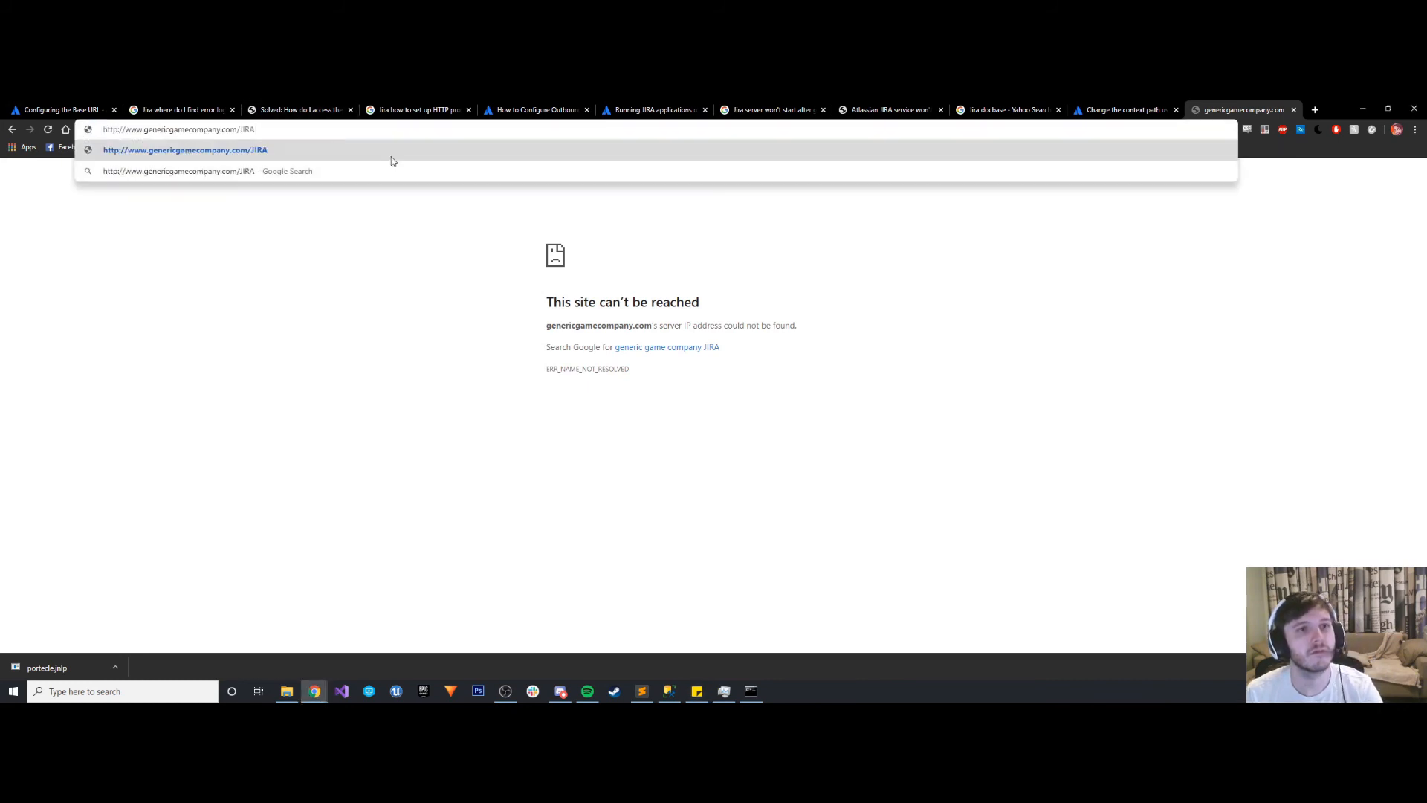
pyautogui.press('Return')
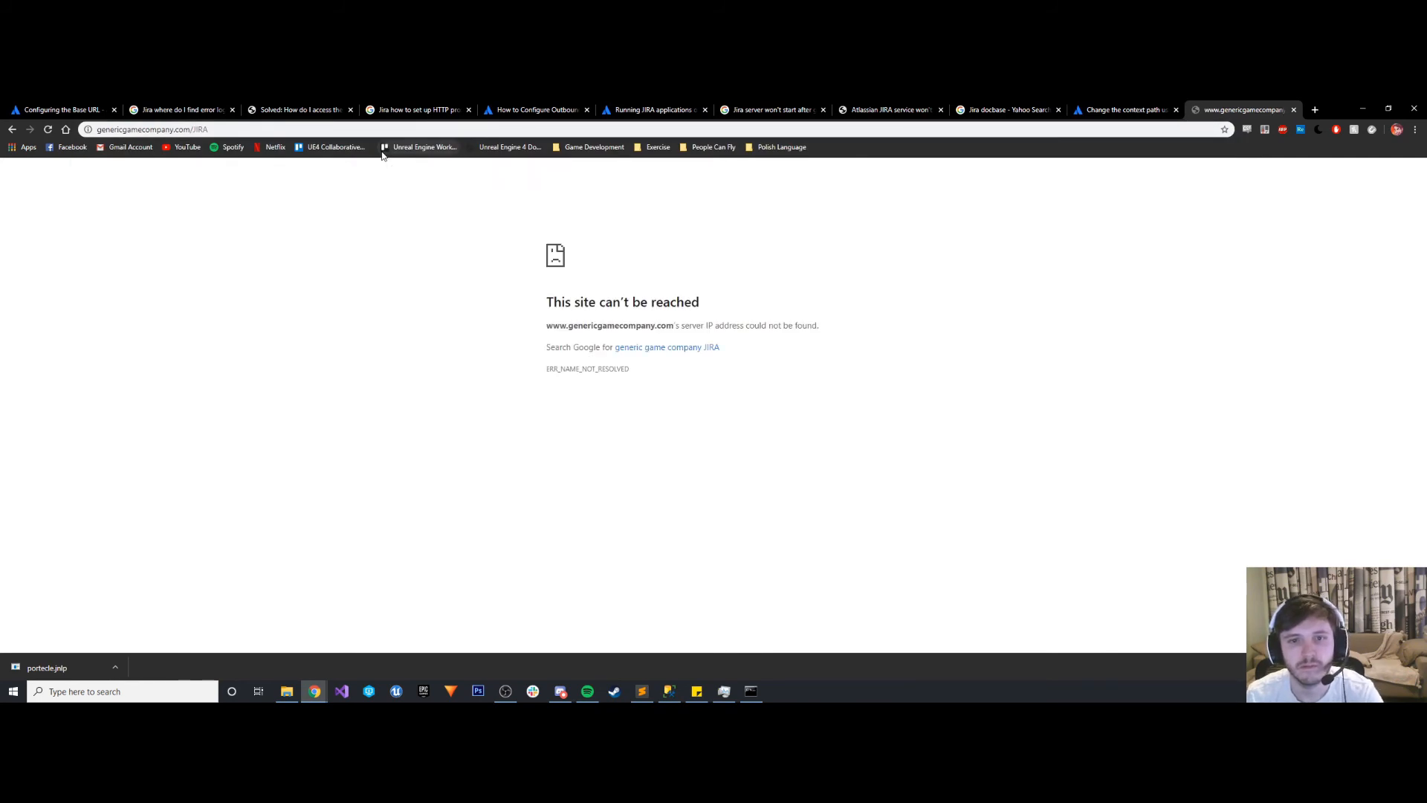
# - Close the Command Prompt window and check the Atlassian Jira service's status in Task Manager
pyautogui.click(751, 692)
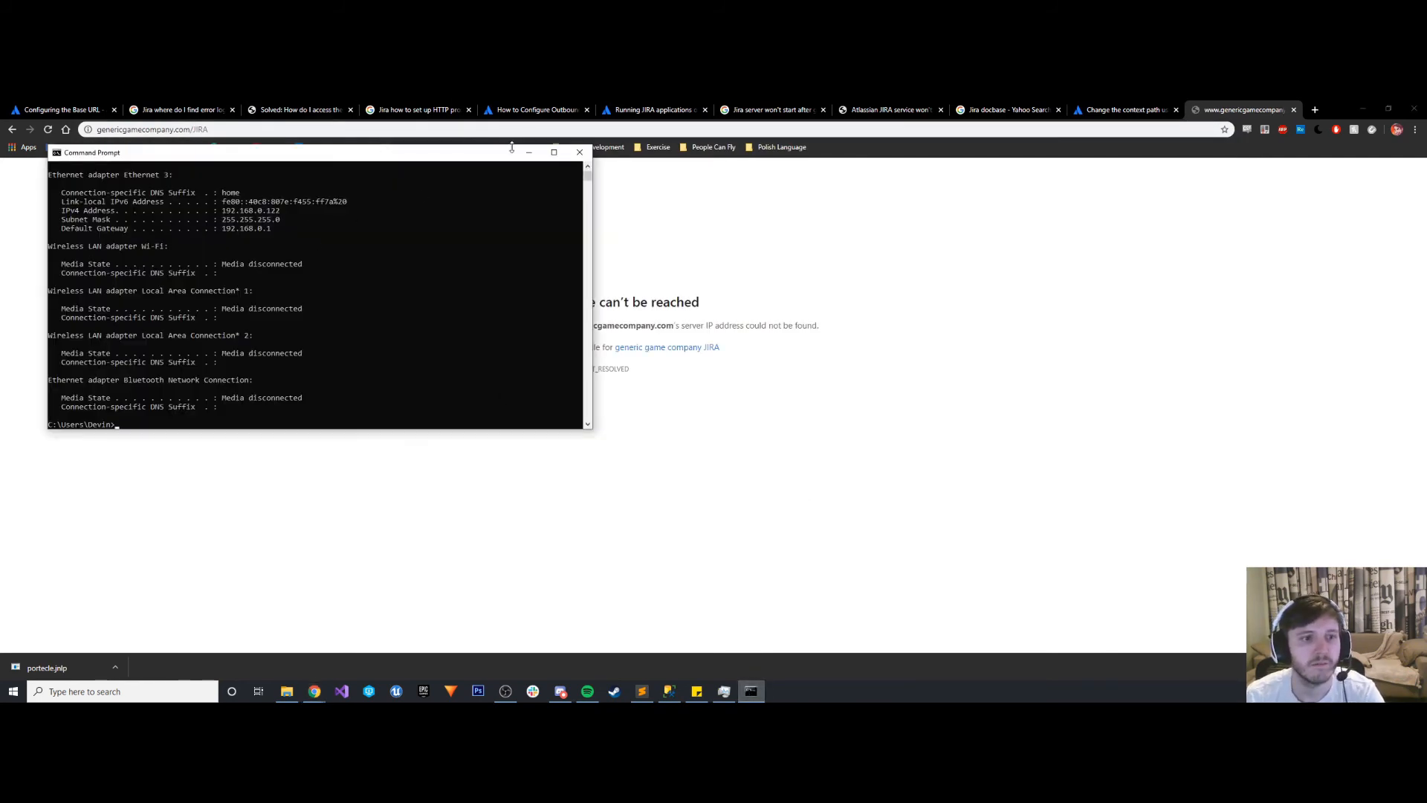
pyautogui.click(580, 151)
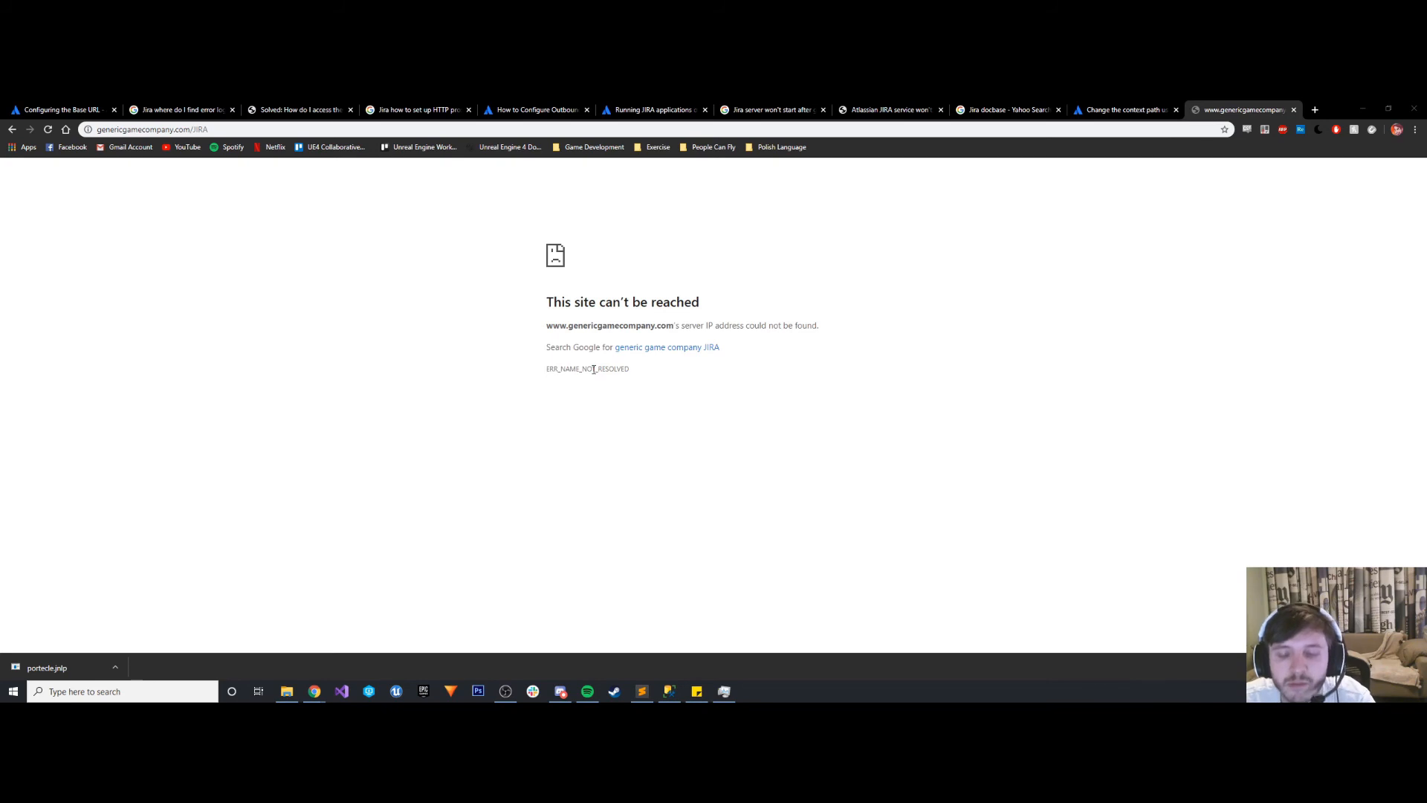
pyautogui.click(723, 693)
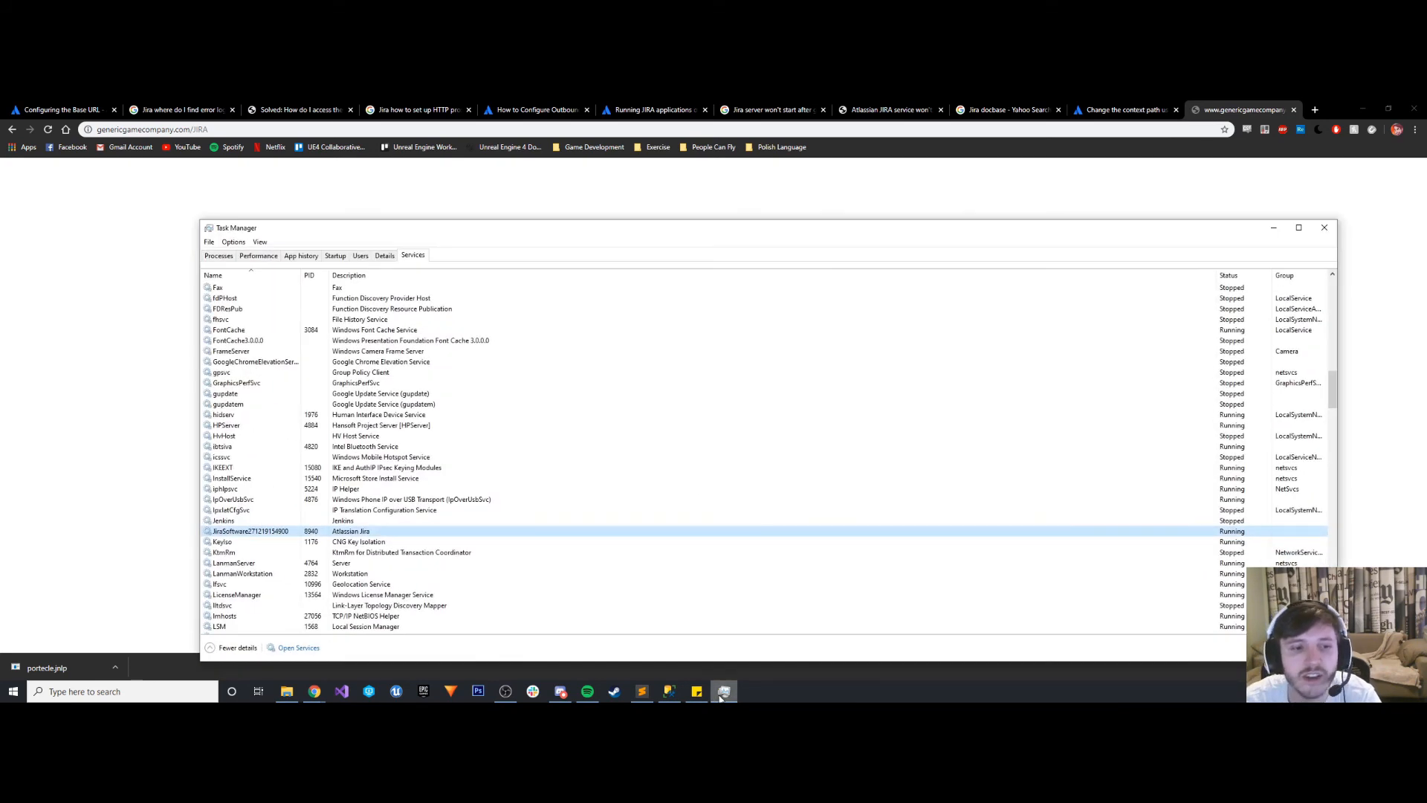
pyautogui.click(723, 693)
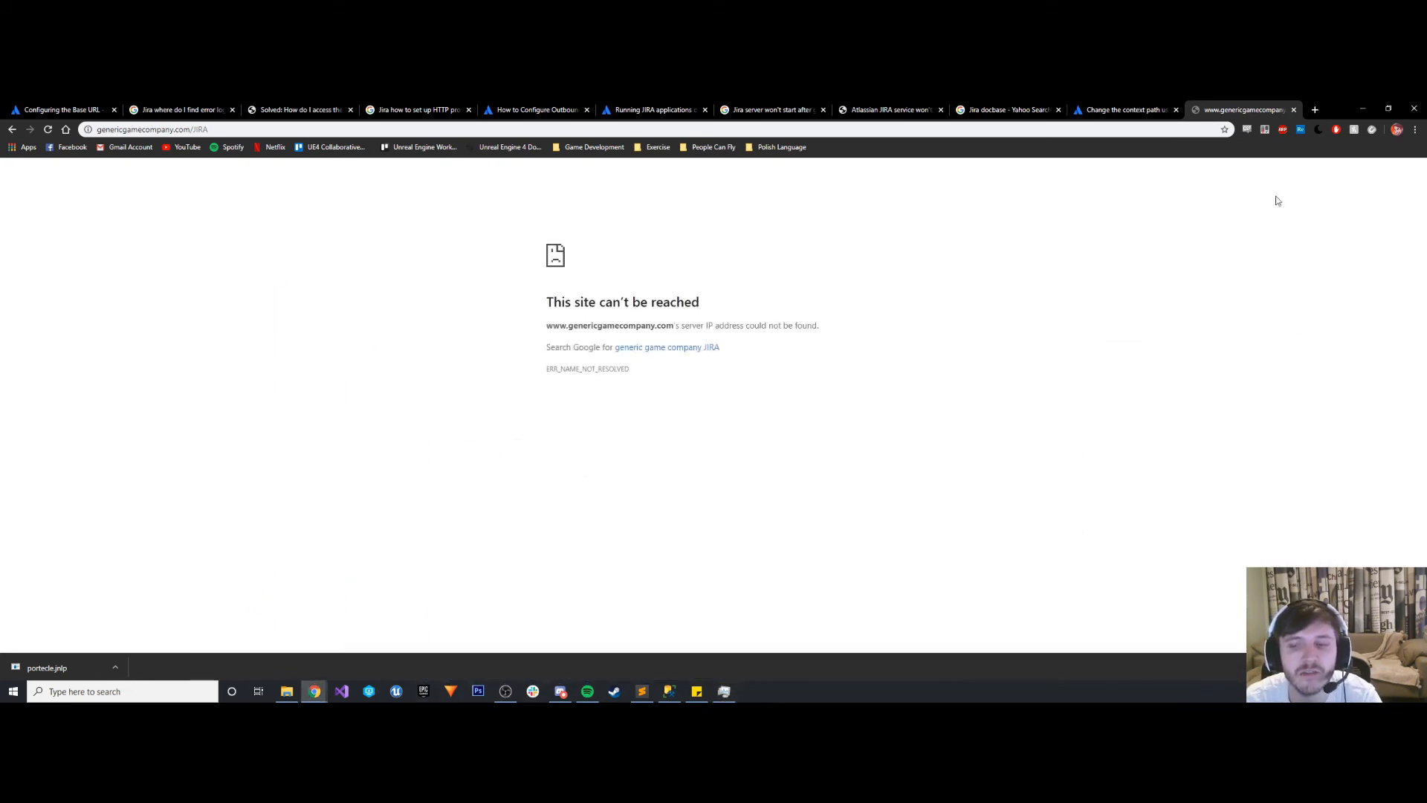
# - Switch to server.xml in Sublime Text and review the Context path and the HTTP Connector's port and proxy settings
pyautogui.click(1360, 109)
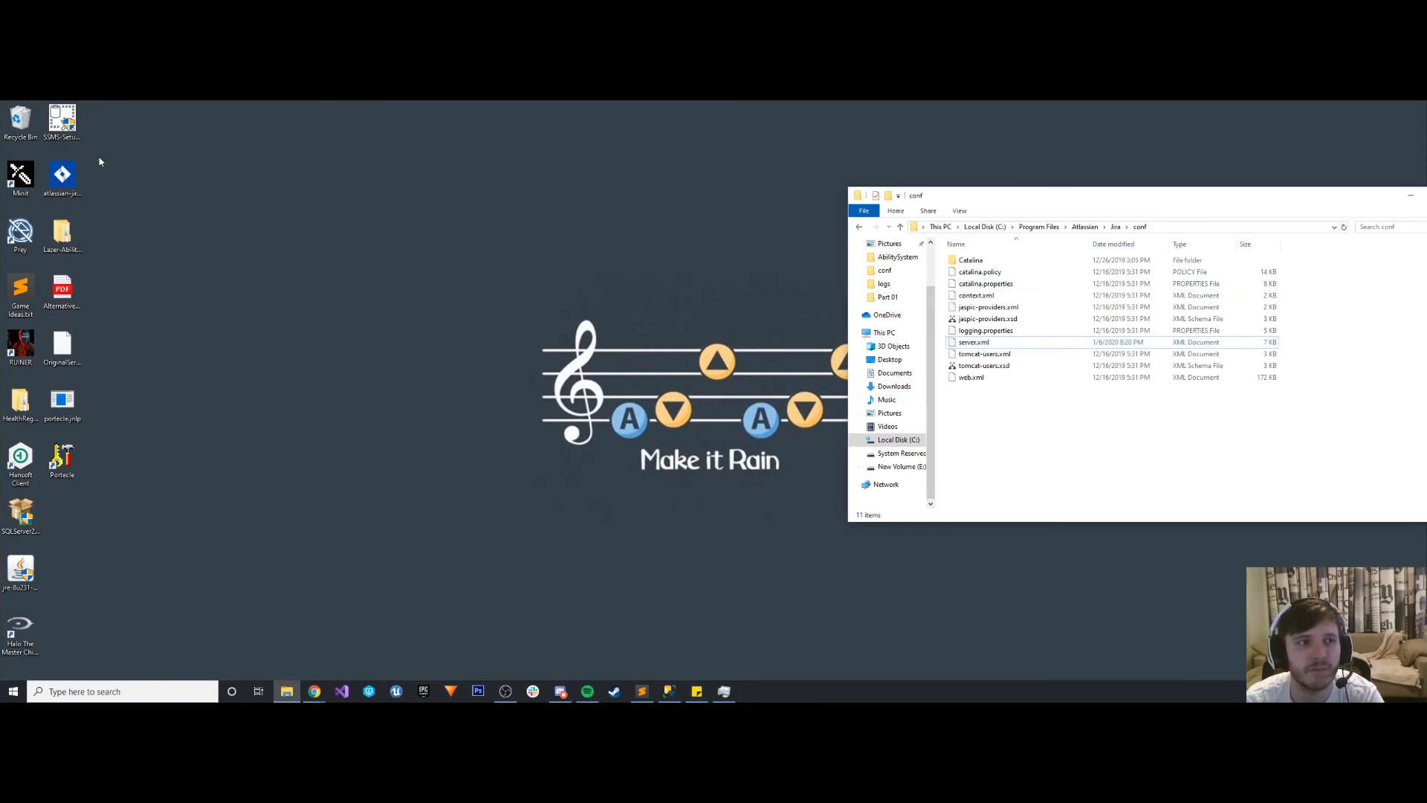
pyautogui.click(218, 227)
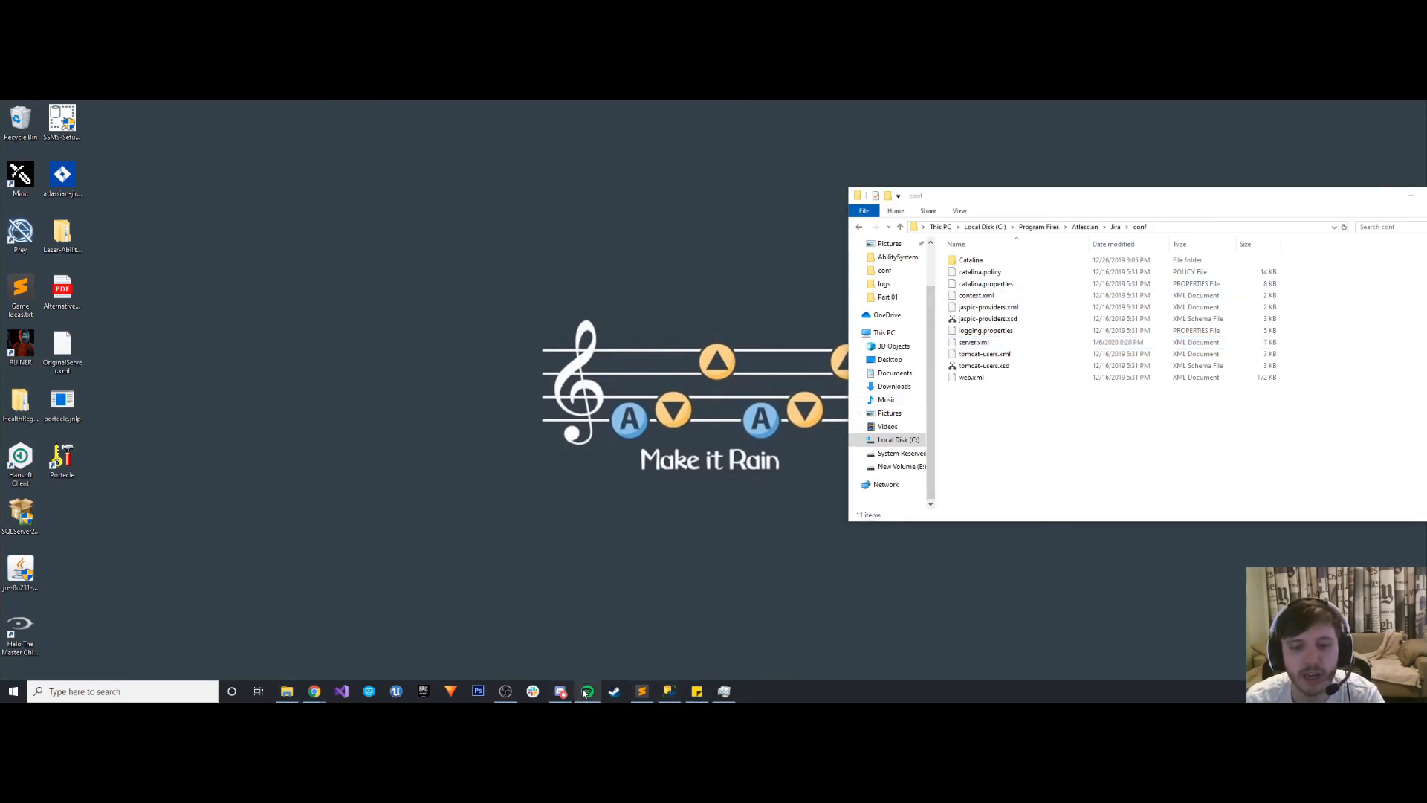
pyautogui.click(643, 691)
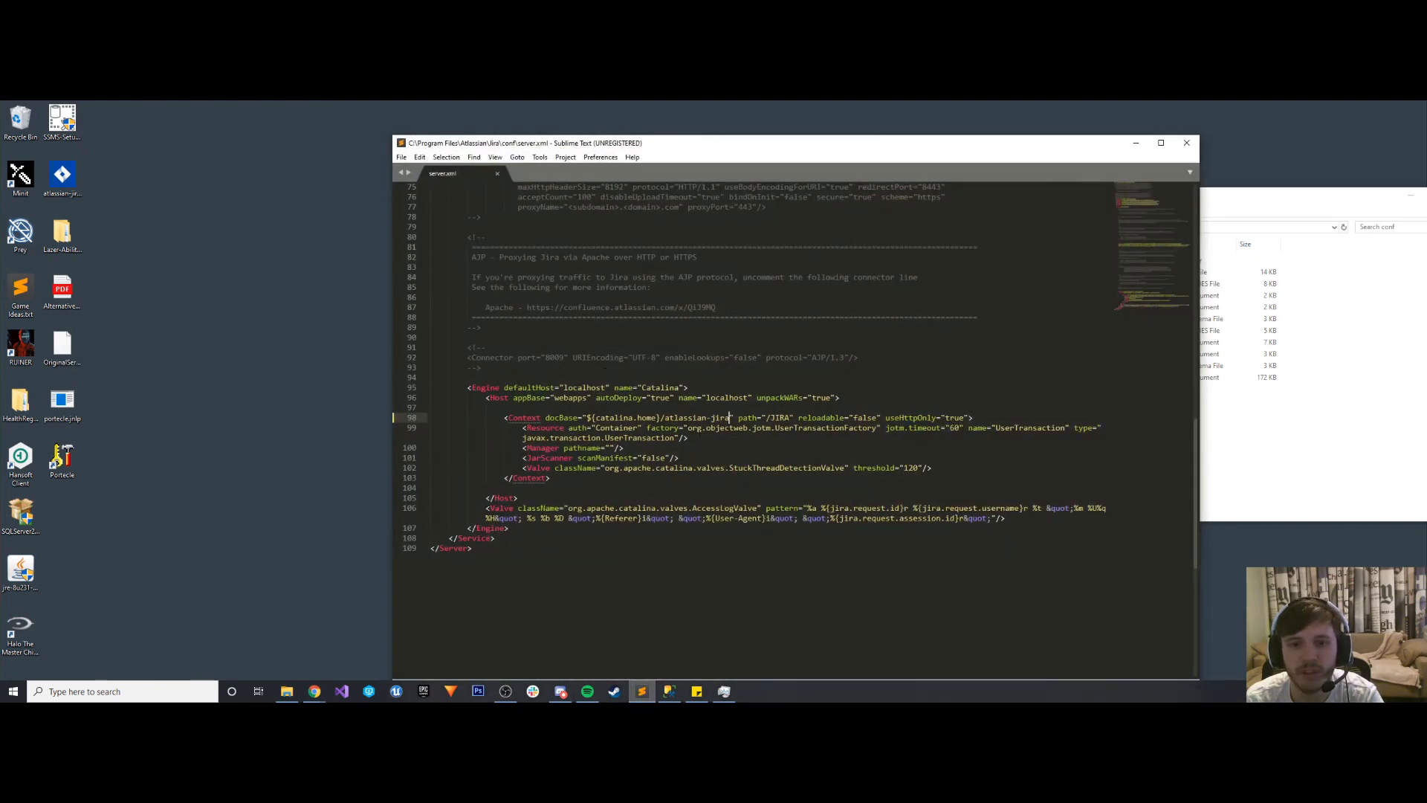
pyautogui.click(724, 413)
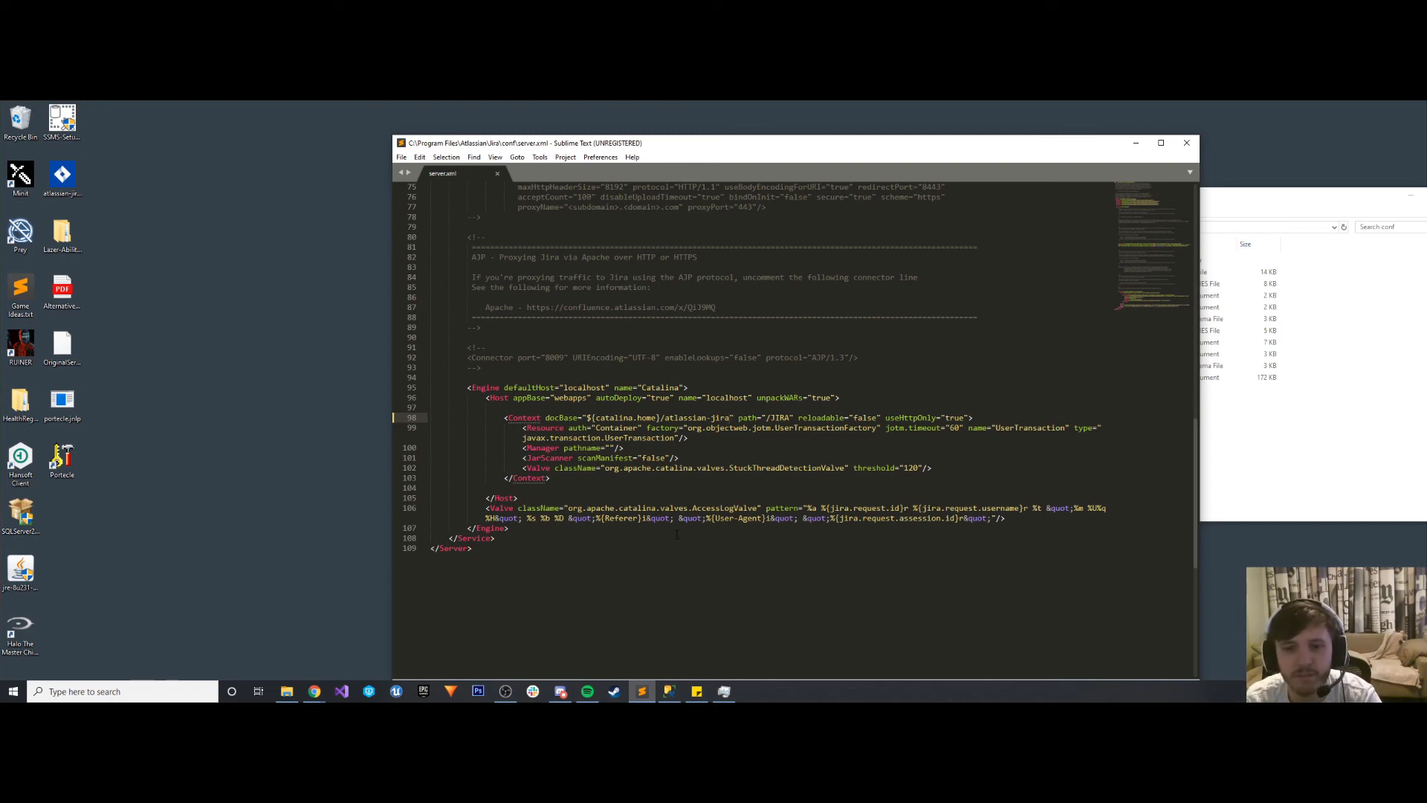
pyautogui.scroll(10, 677, 534)
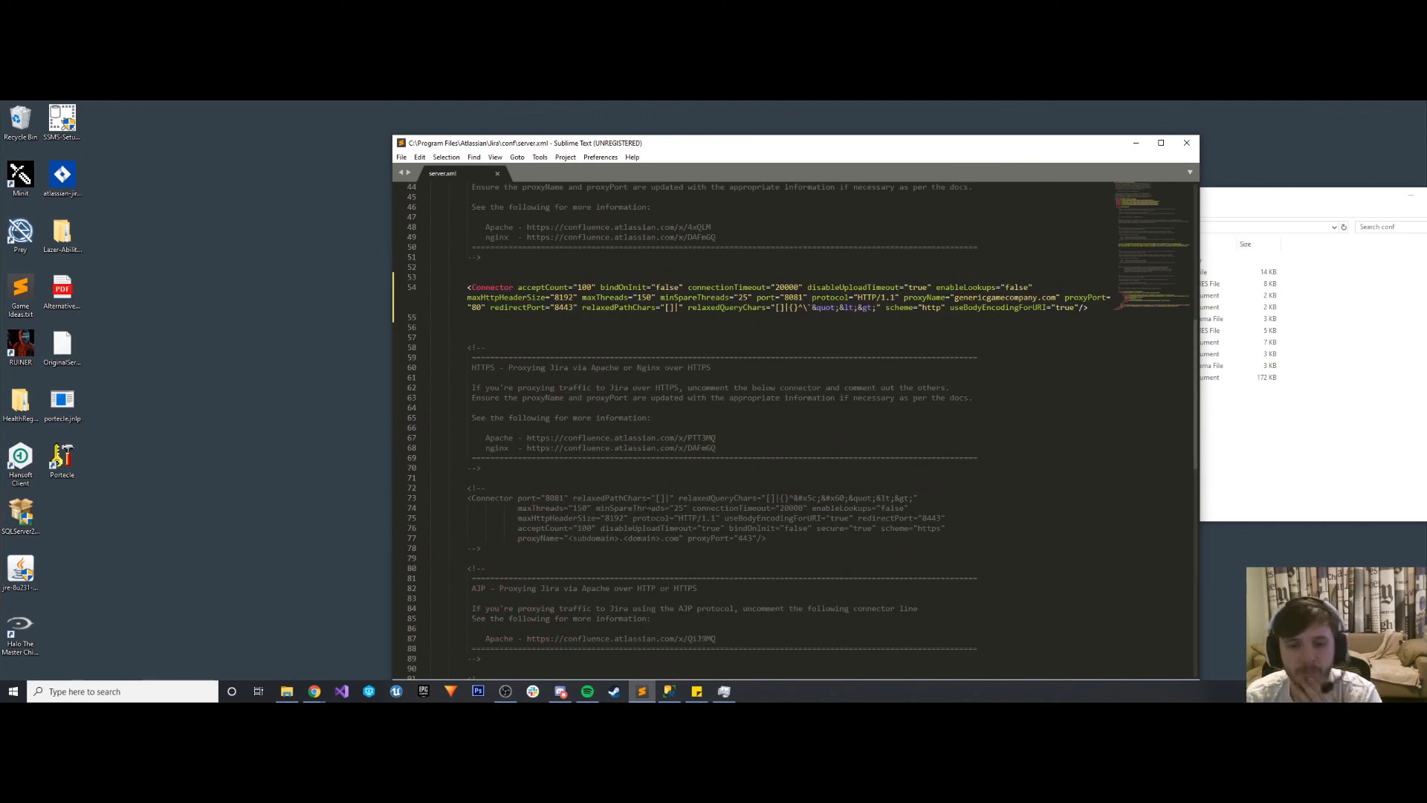
# - Switch back to Chrome and load genericgamecompany.com/JIRA again without the www prefix
pyautogui.moveTo(314, 691)
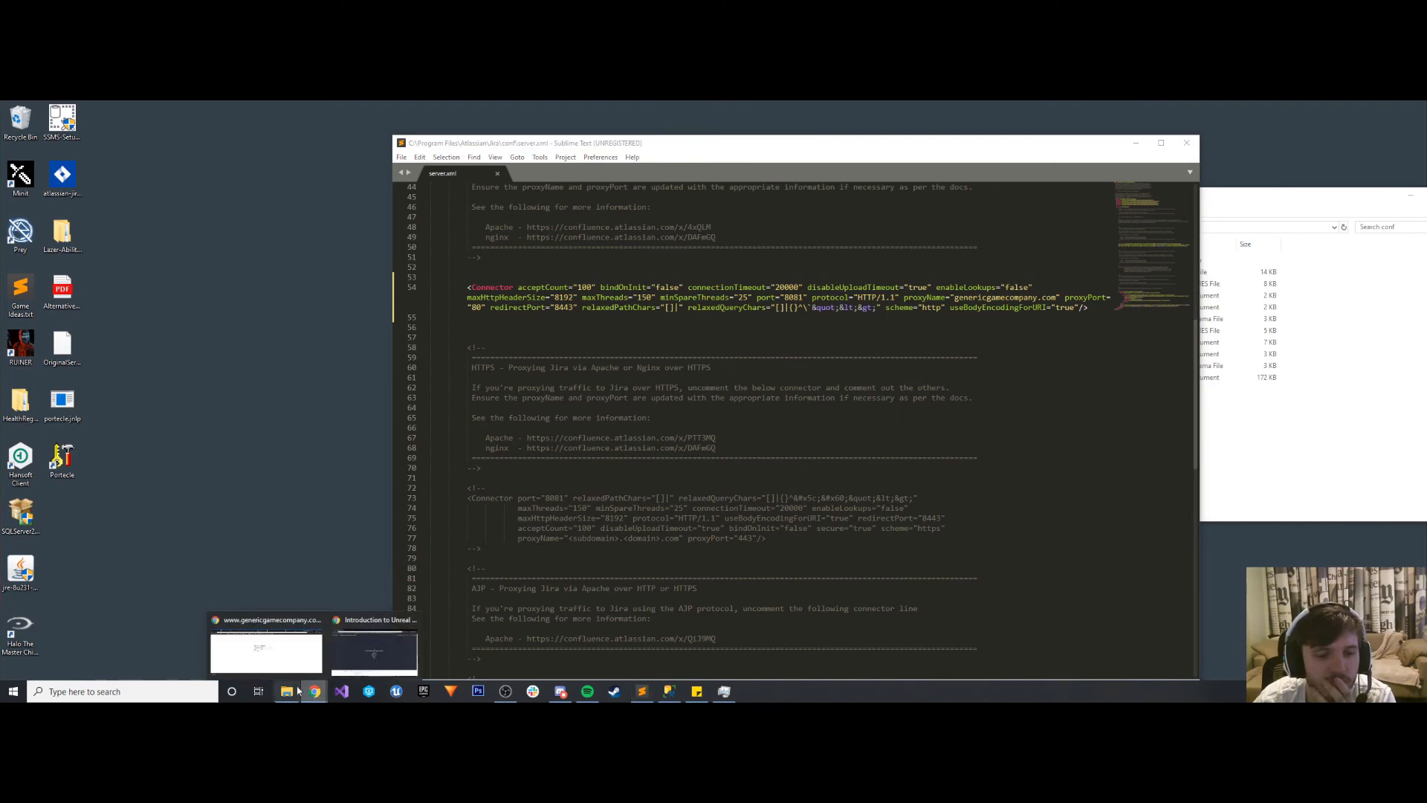
pyautogui.click(272, 639)
pyautogui.click(199, 128)
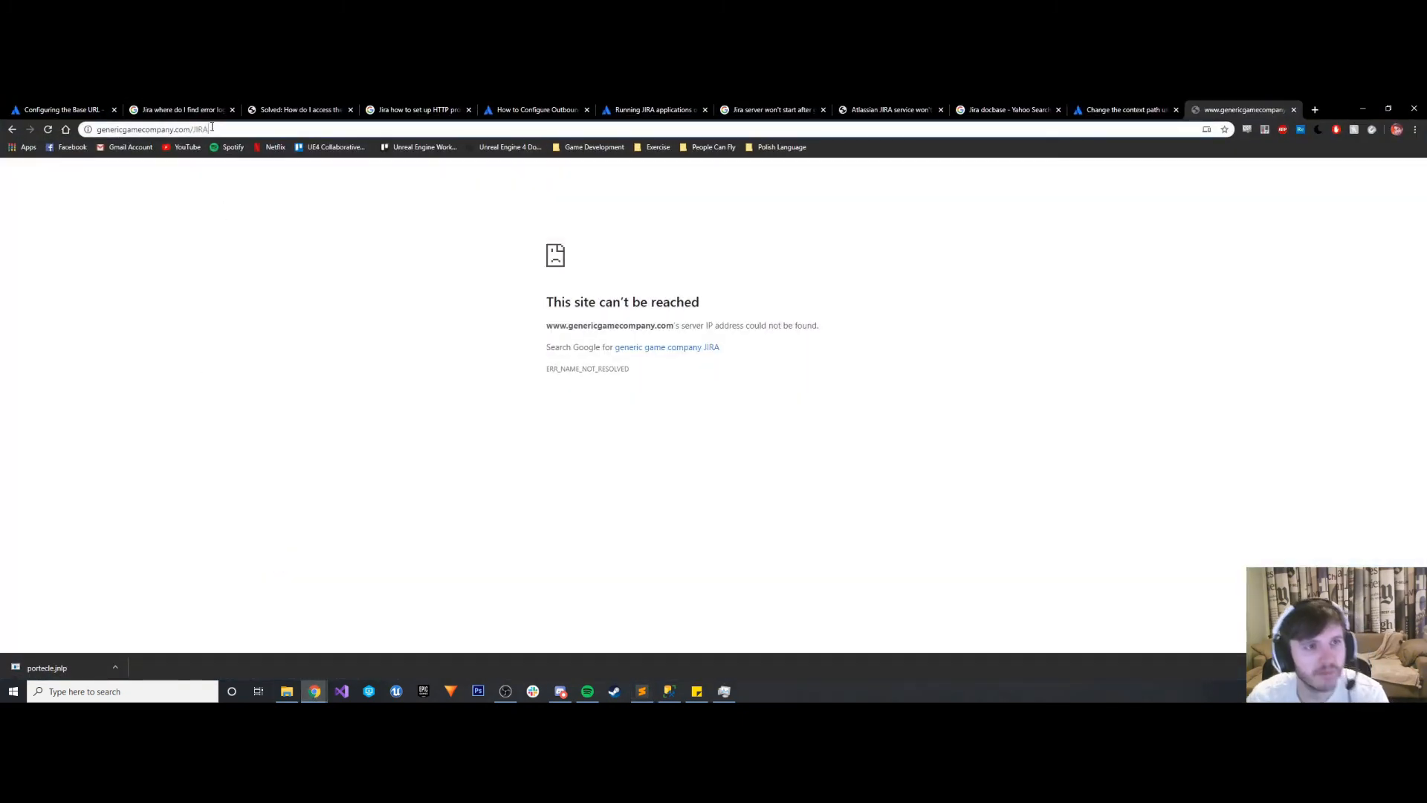
pyautogui.press('Return')
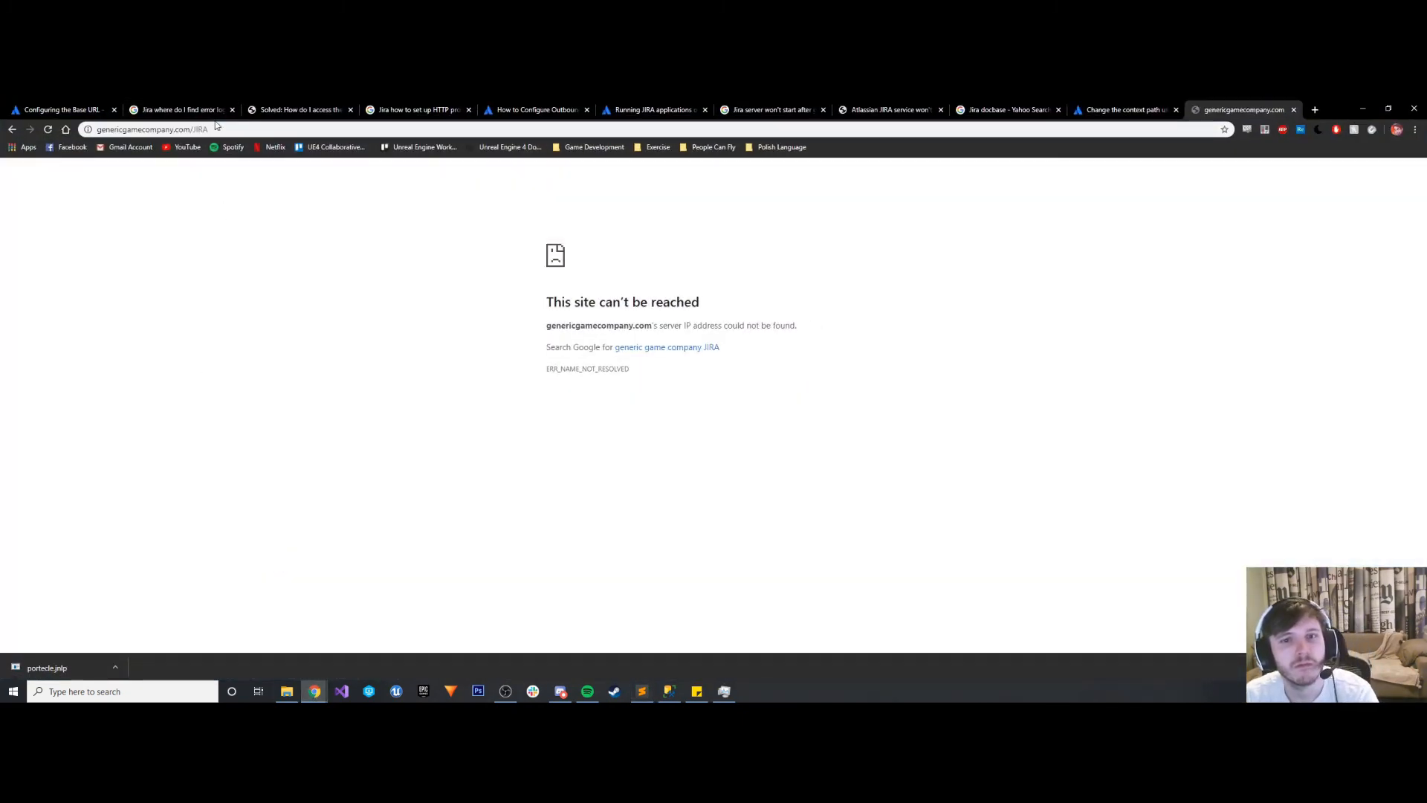
# - Close every tab between the Configuring the Base URL page and the genericgamecompany.com tab, and reload the latter
pyautogui.click(223, 115)
pyautogui.click(233, 111)
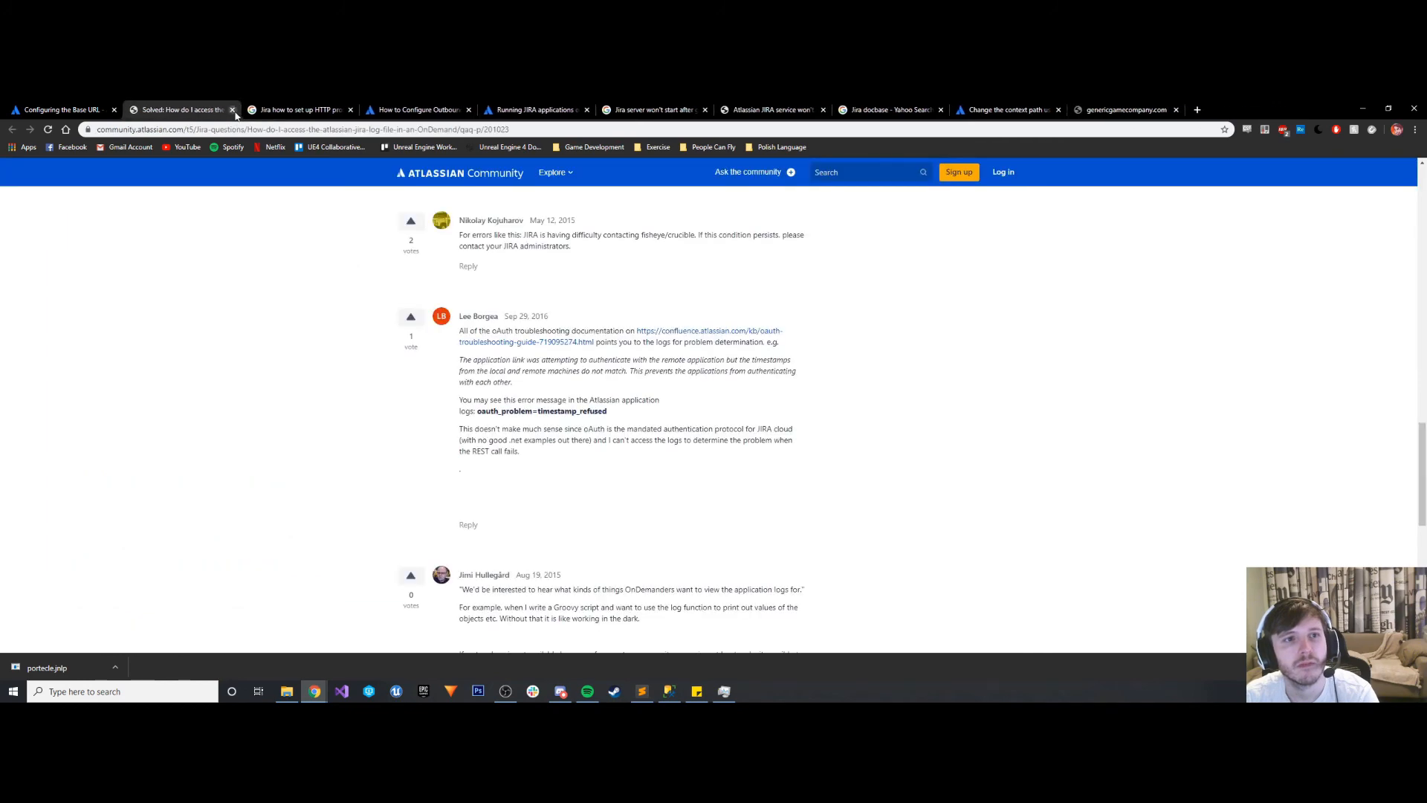
pyautogui.click(233, 111)
pyautogui.click(233, 111)
pyautogui.click(233, 111)
pyautogui.click(238, 110)
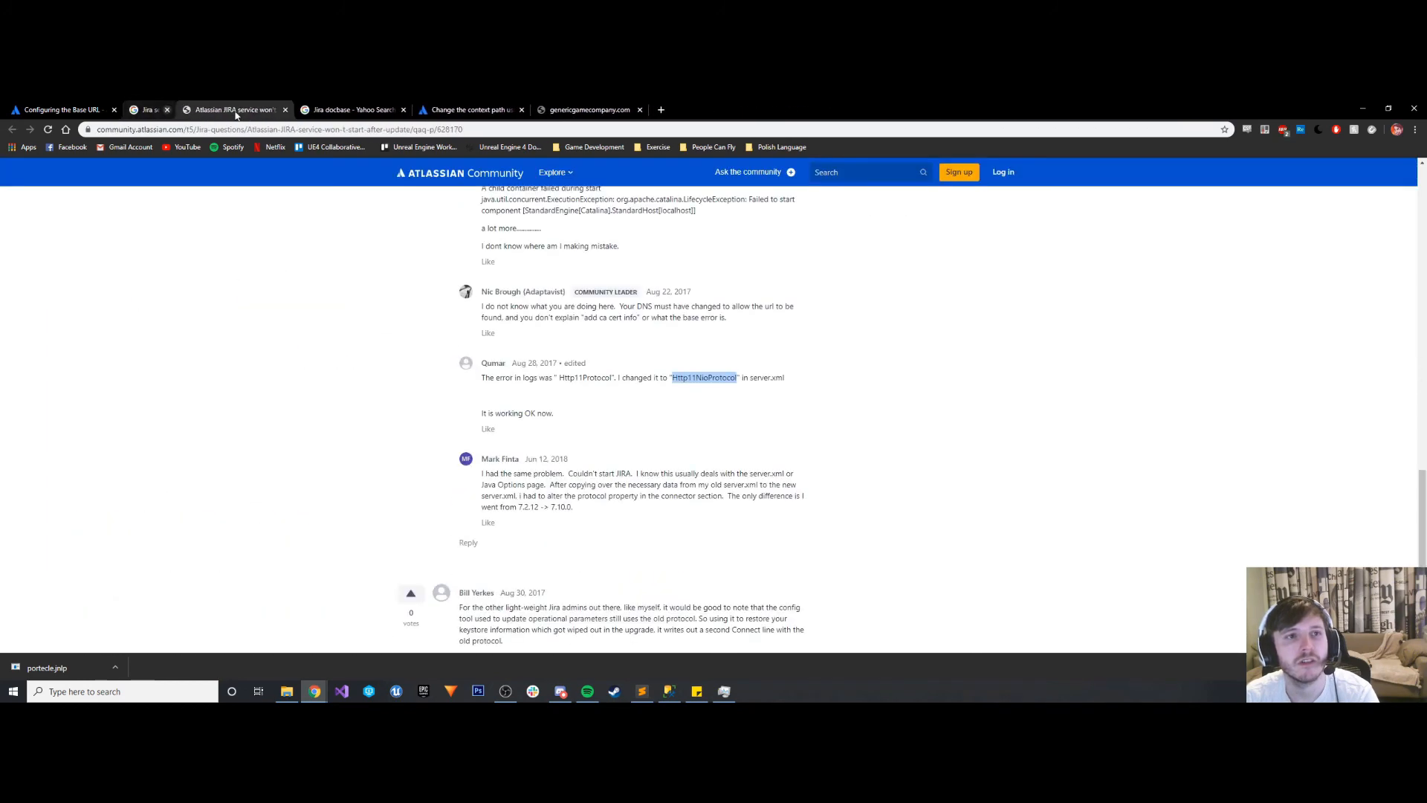
pyautogui.click(237, 110)
pyautogui.click(238, 110)
pyautogui.click(238, 110)
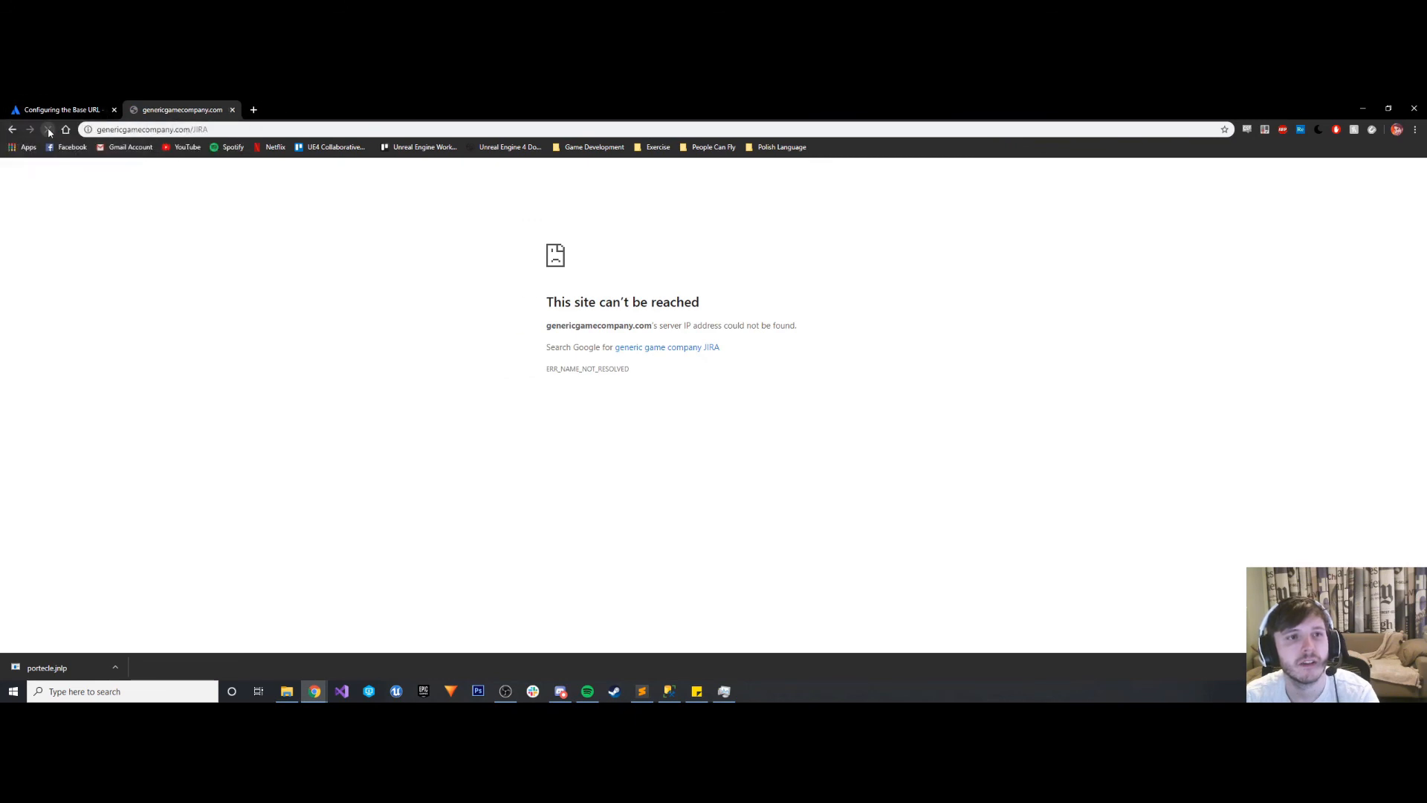
pyautogui.click(47, 130)
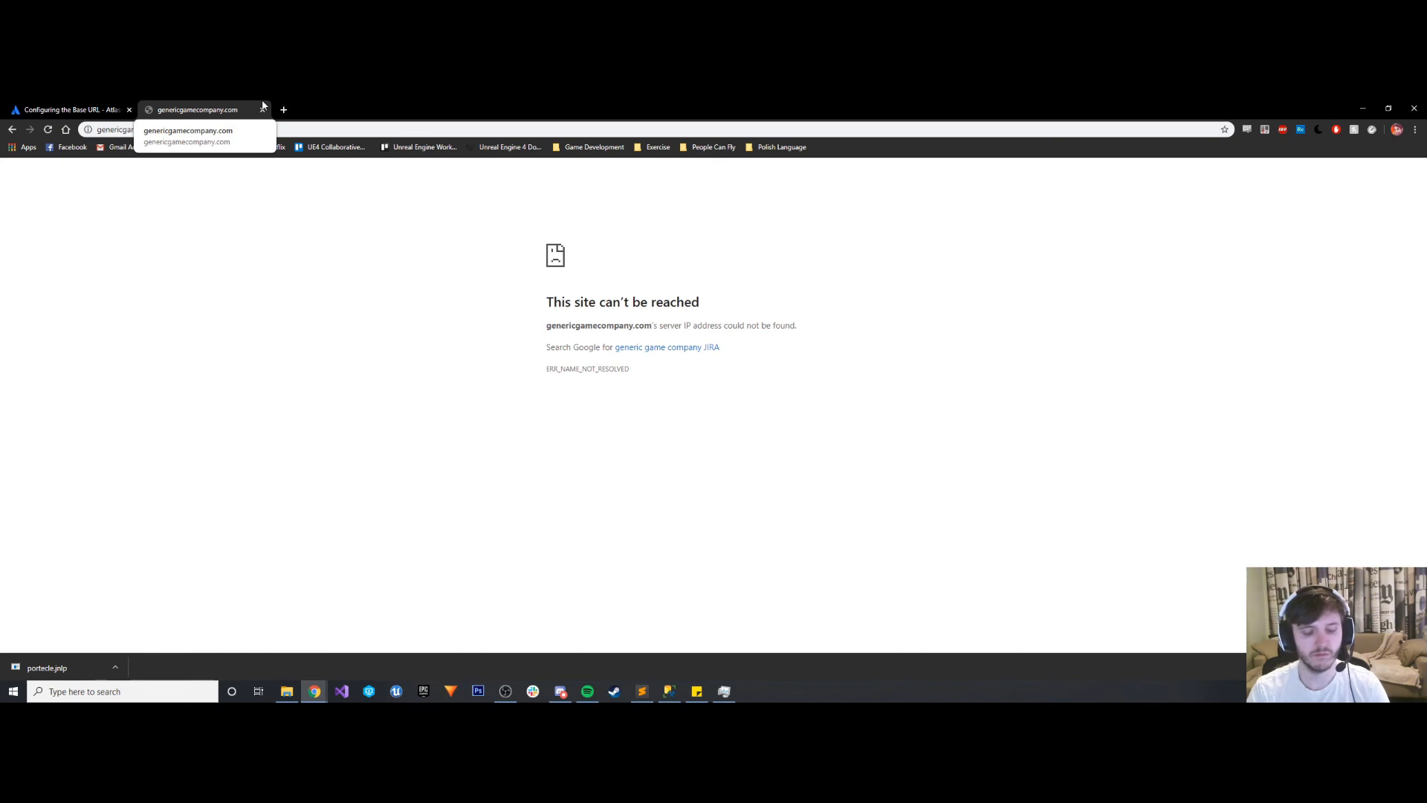
# - Open an incognito window and try to load 192.168.1.122:8081
pyautogui.hotkey('ctrl', 'shift', 'n')
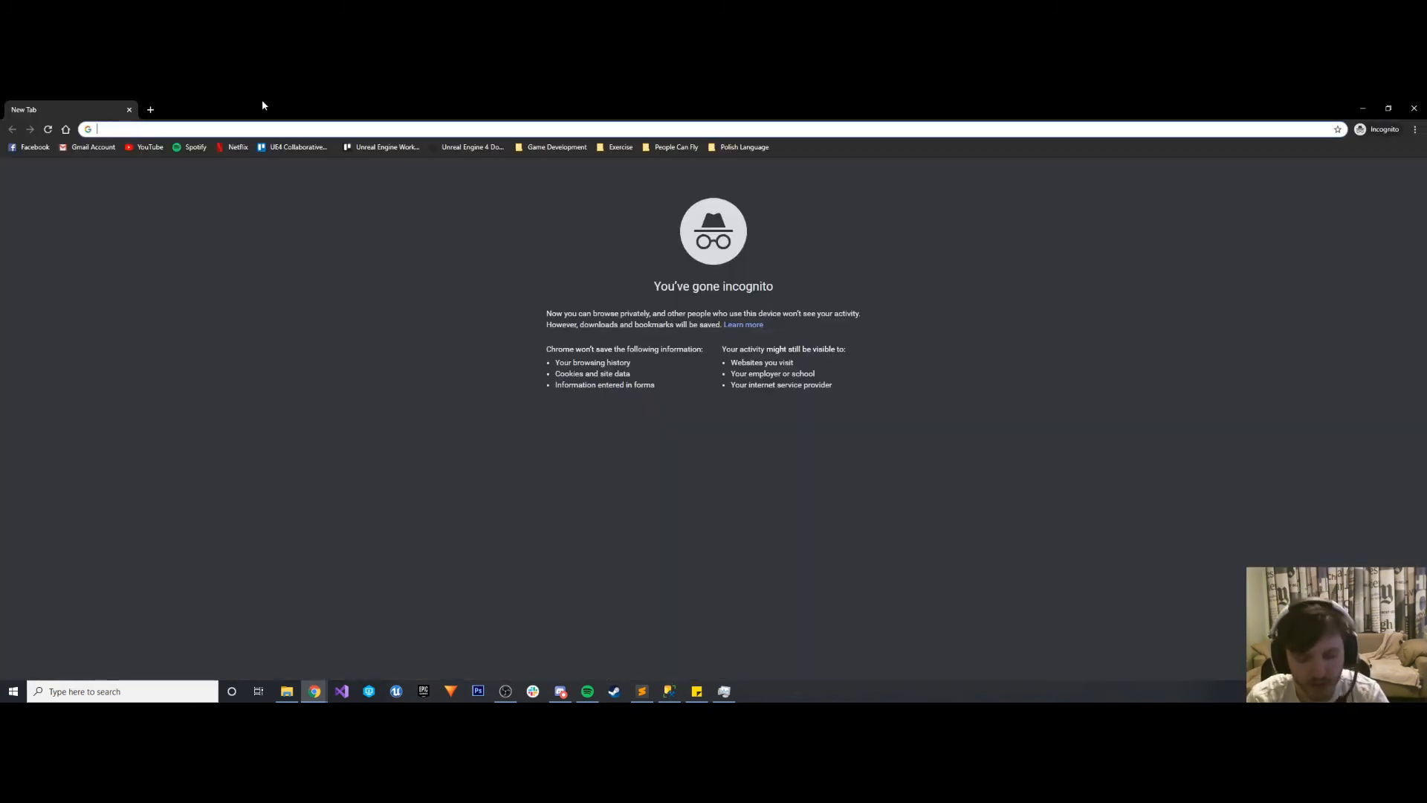
pyautogui.write('1')
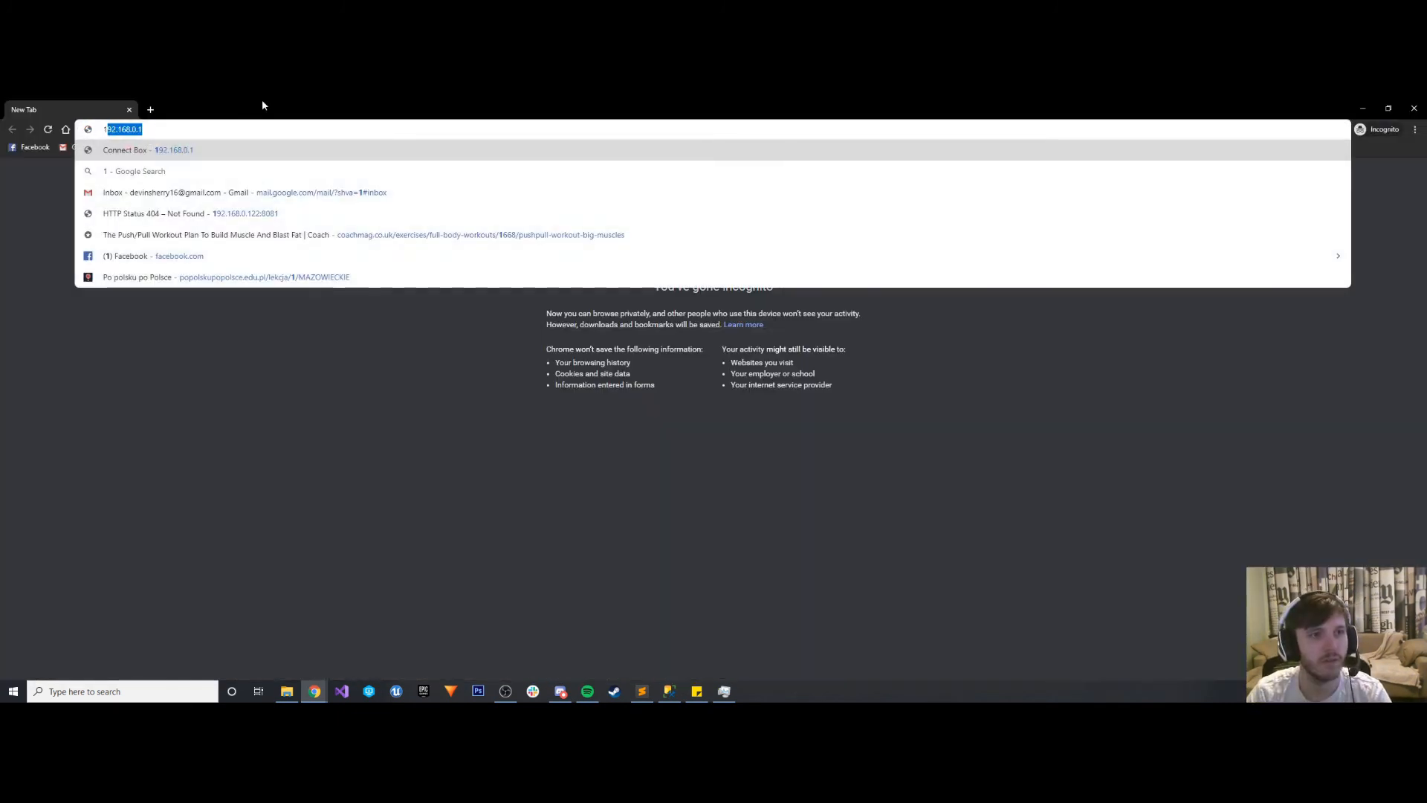
pyautogui.write('92.168.')
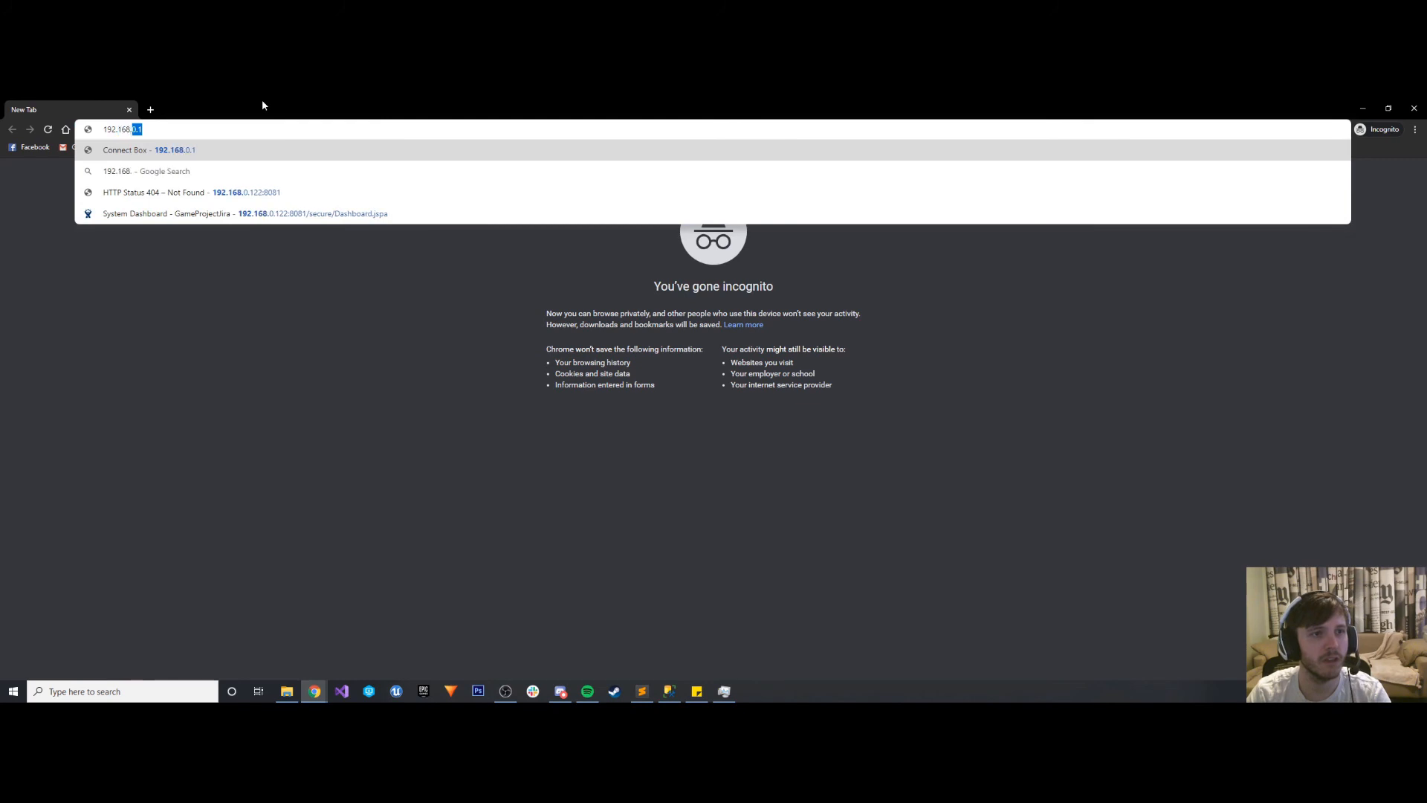
pyautogui.write('1.122')
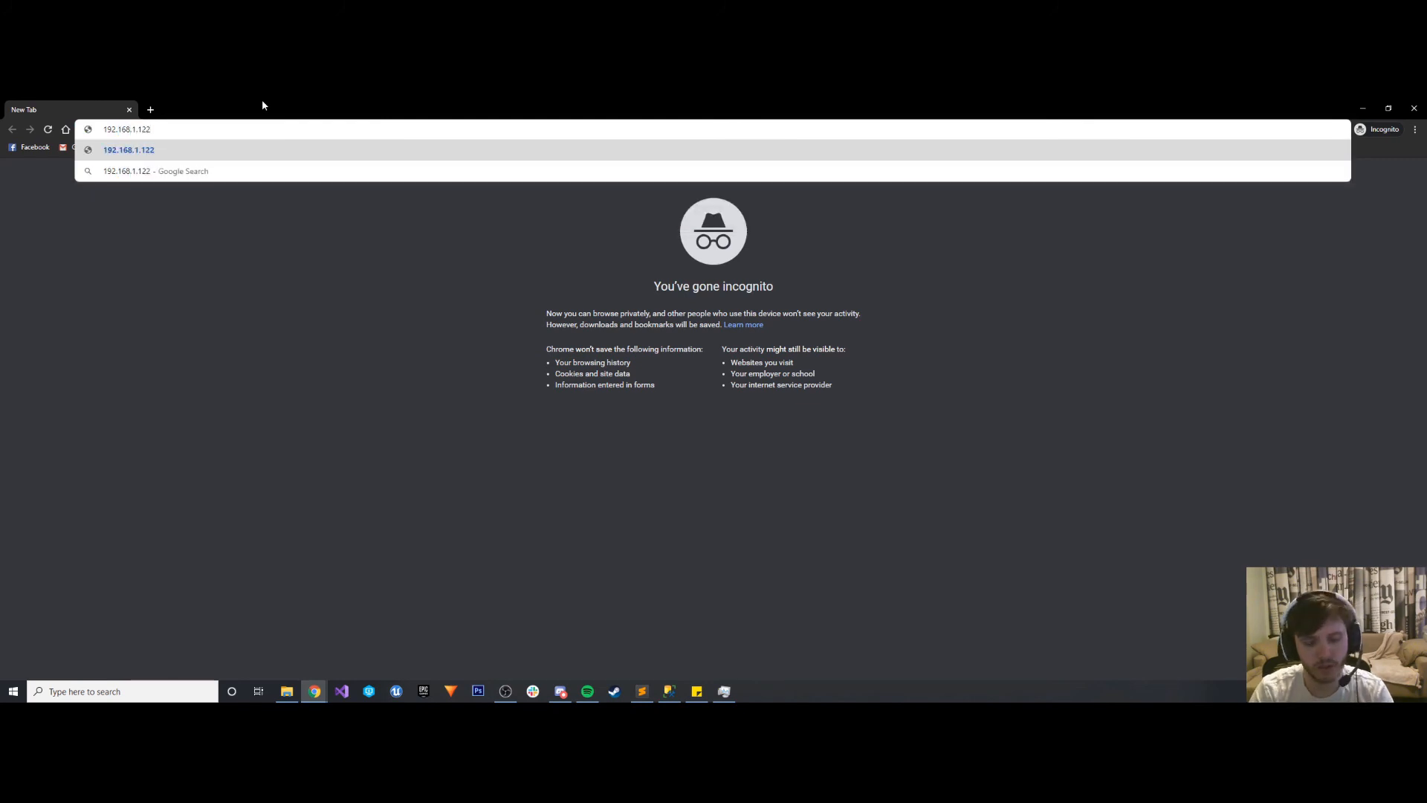
pyautogui.write(':8081')
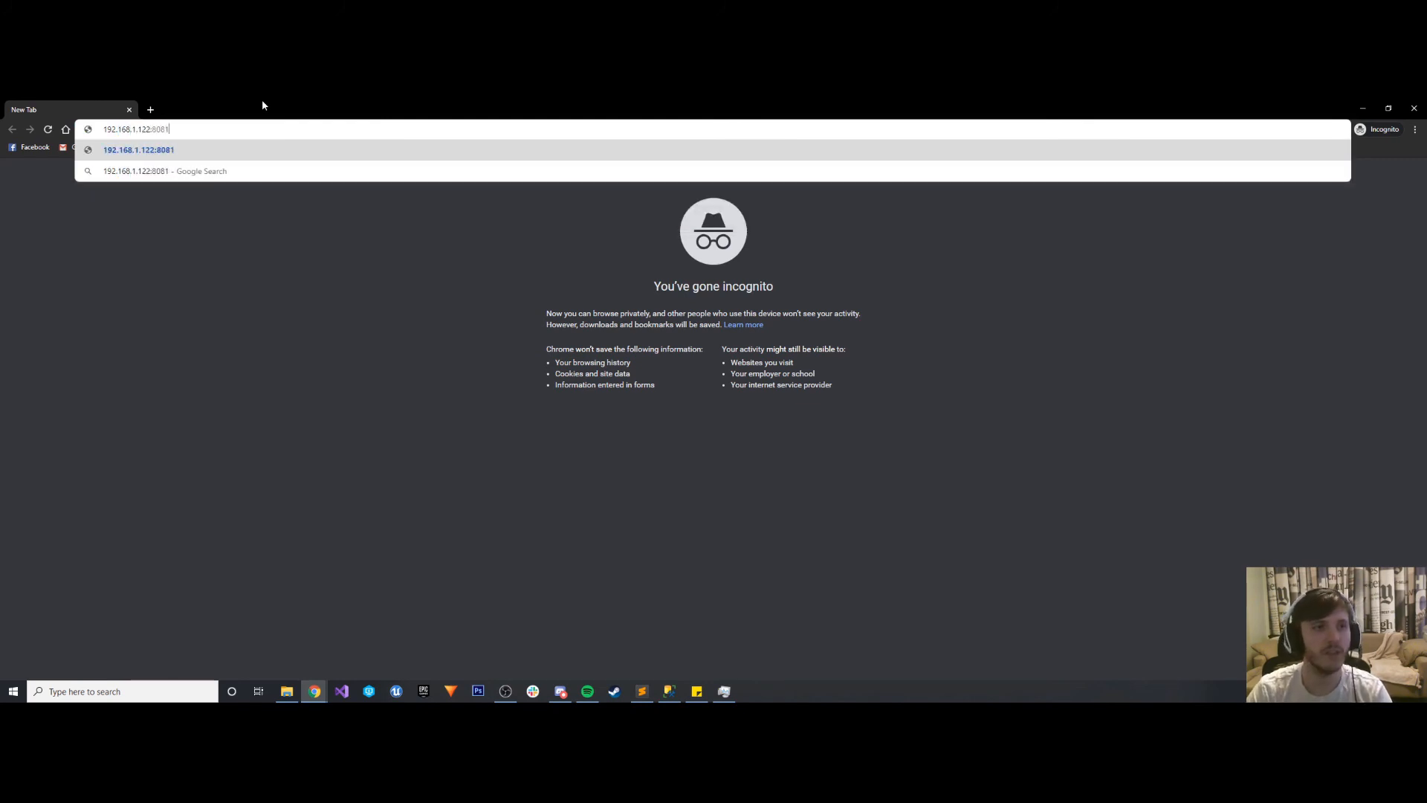
pyautogui.press('Return')
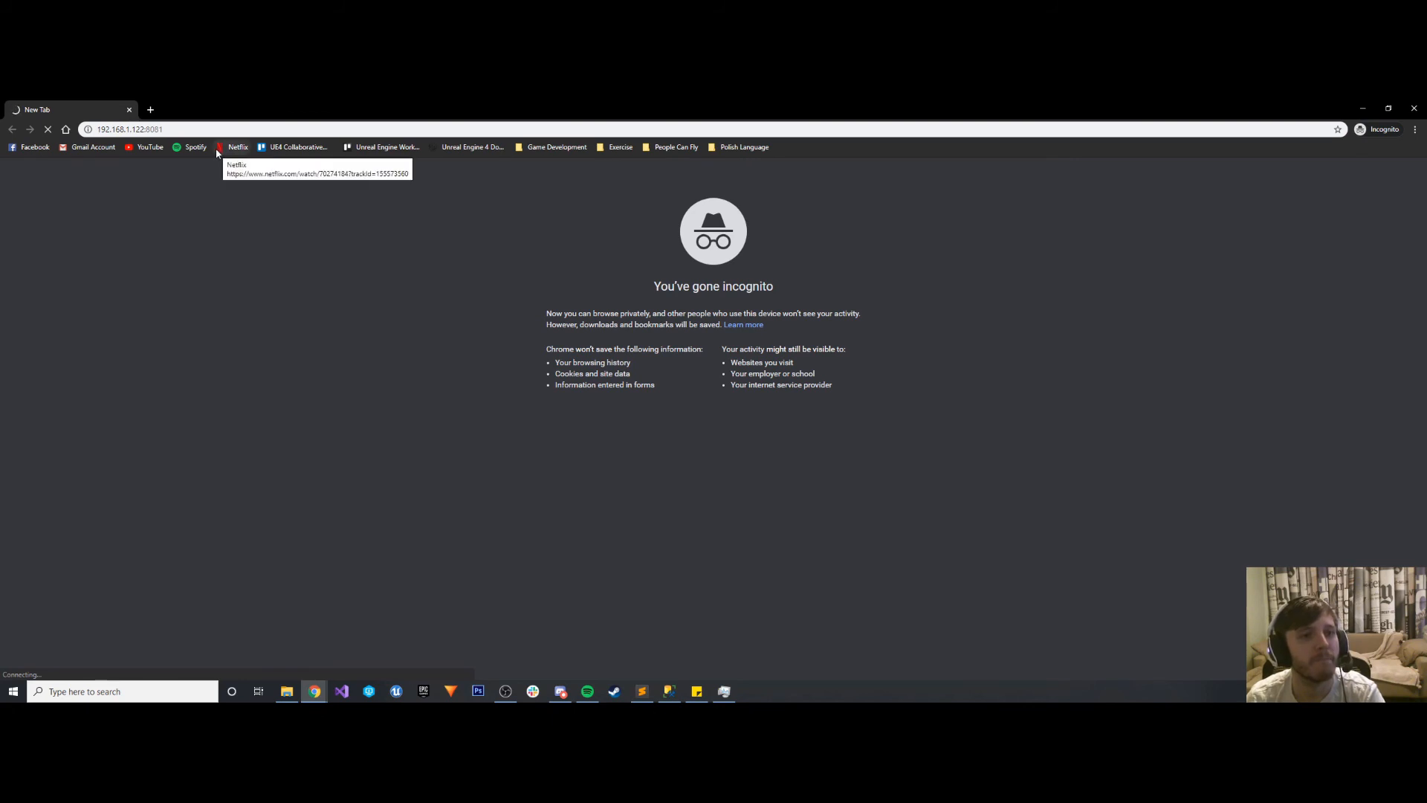
# - Open a second incognito tab and try to load genericgamecompany.com/JIRA there
pyautogui.click(153, 110)
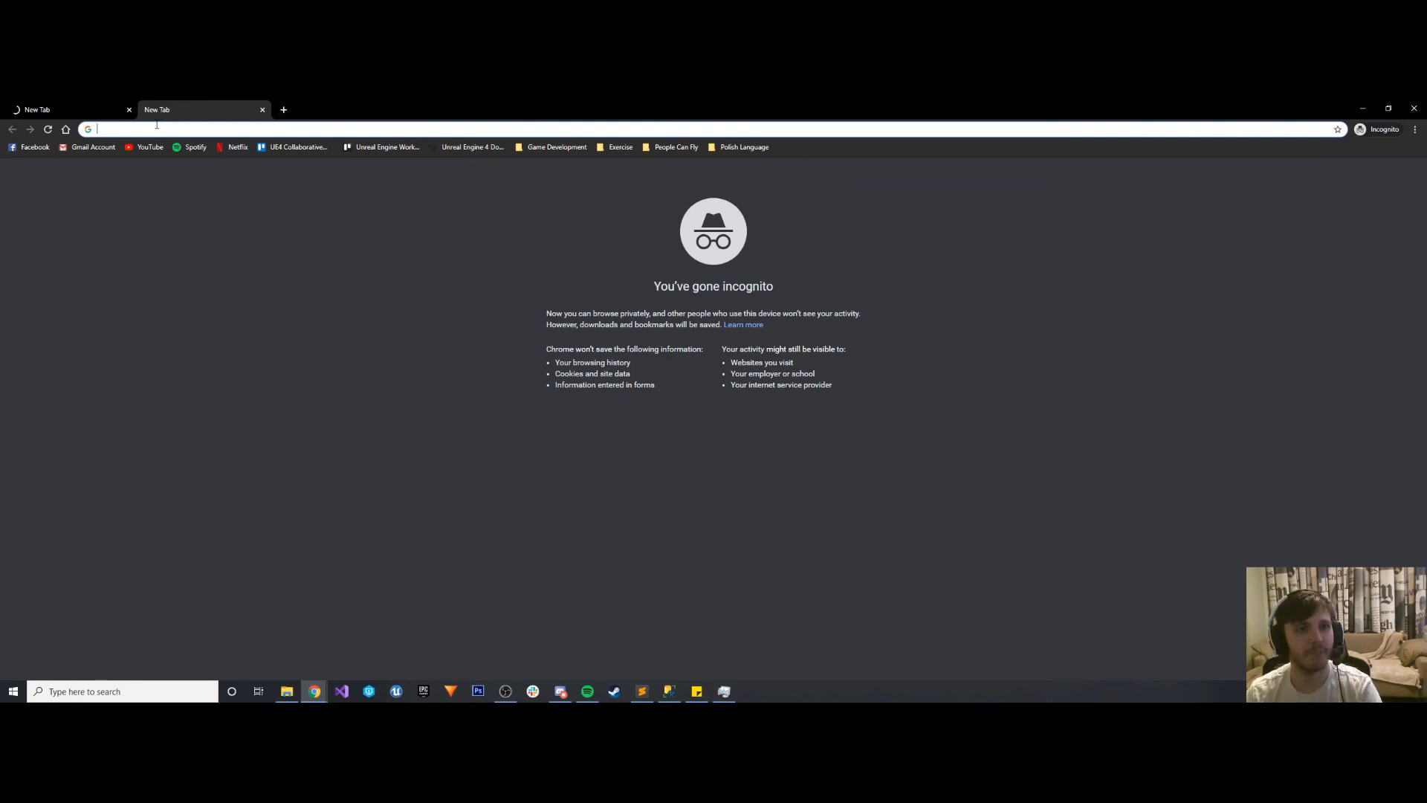
pyautogui.write('gee')
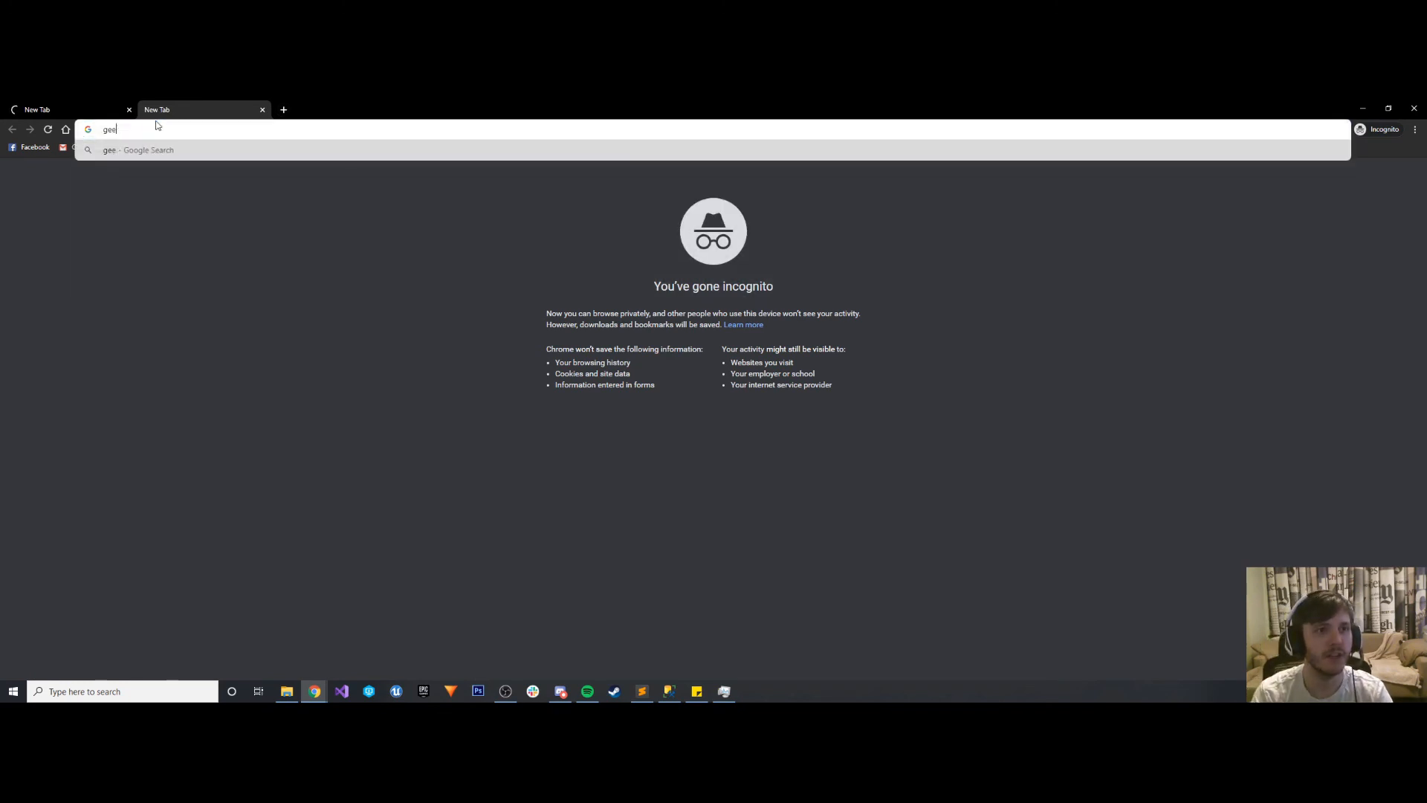
pyautogui.press('BackSpace')
pyautogui.write('neric')
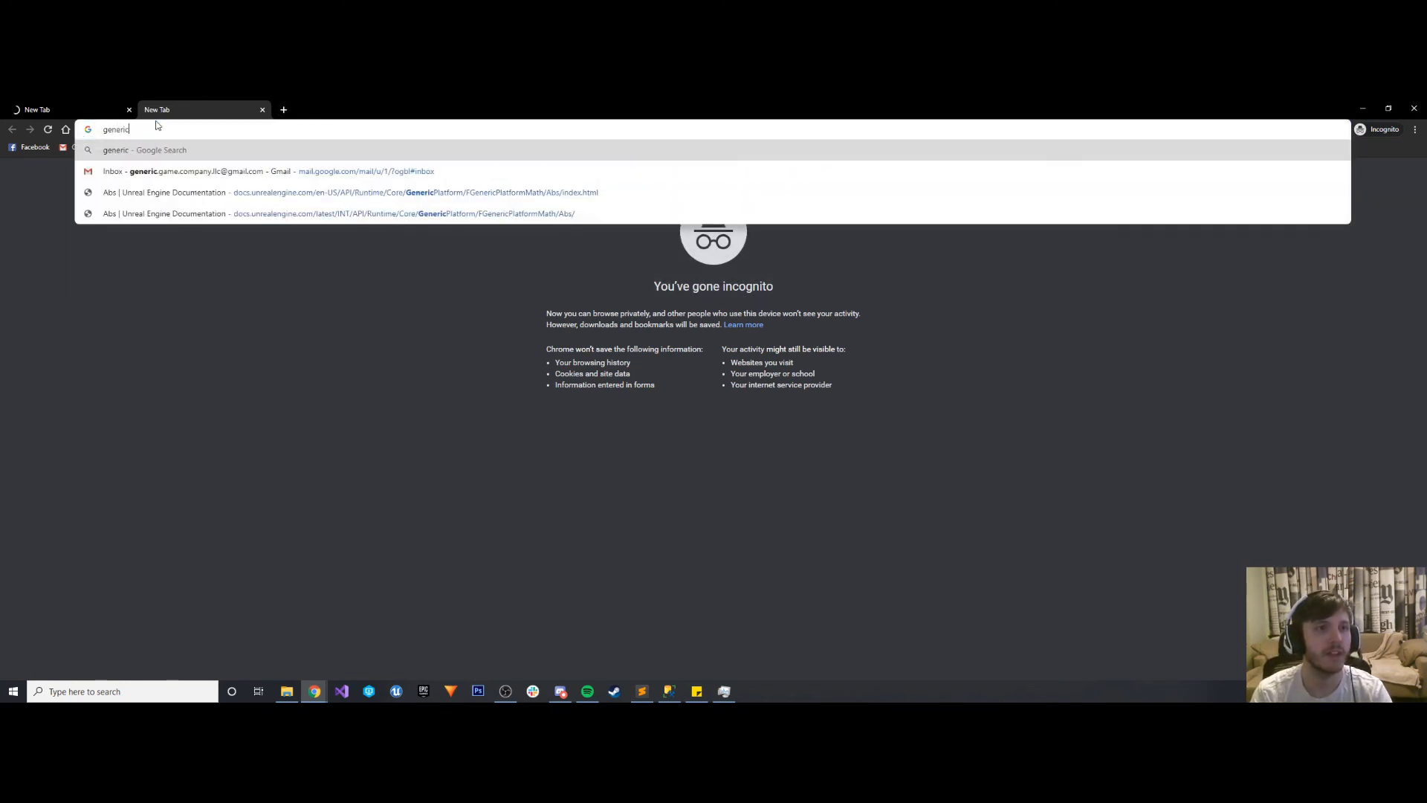
pyautogui.write('gamecompany')
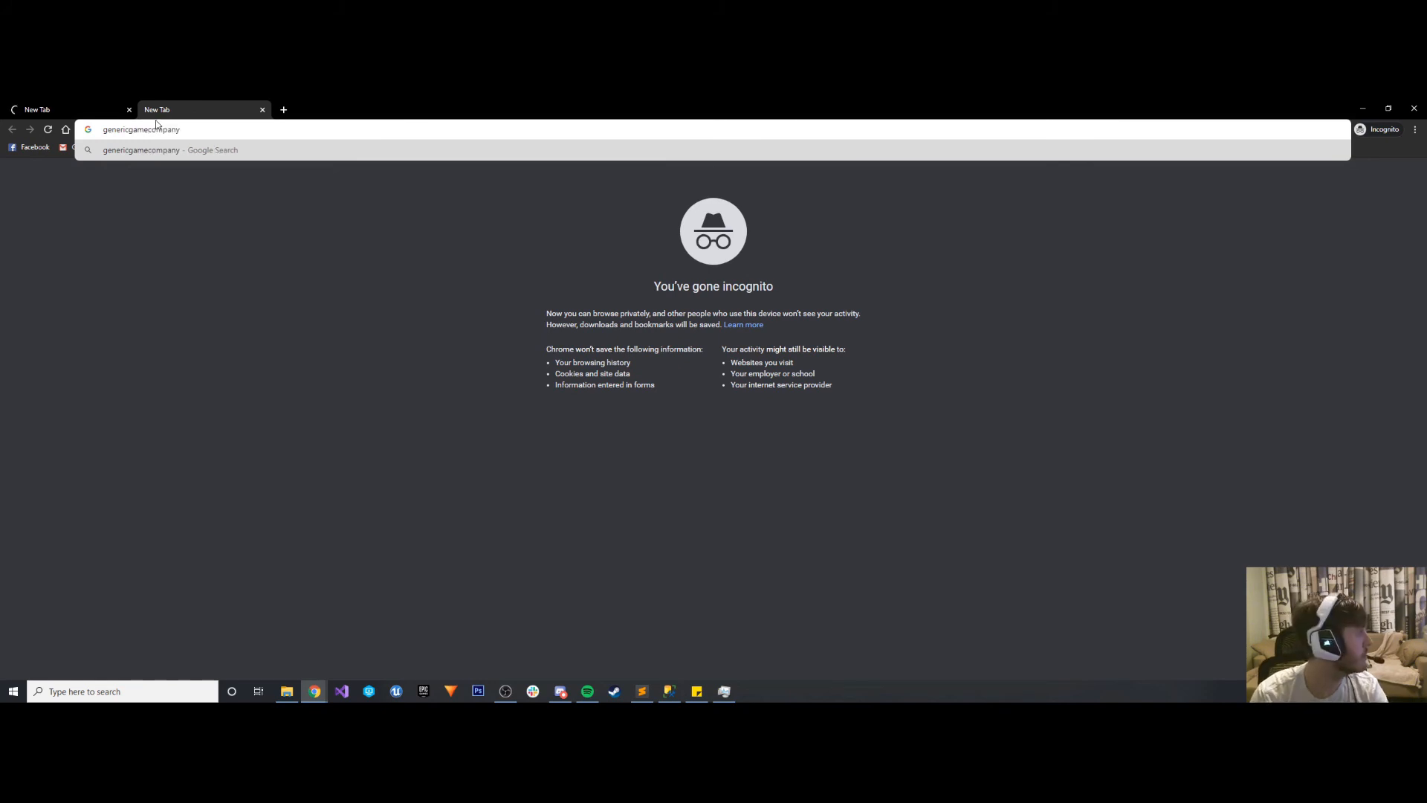
pyautogui.write('.com')
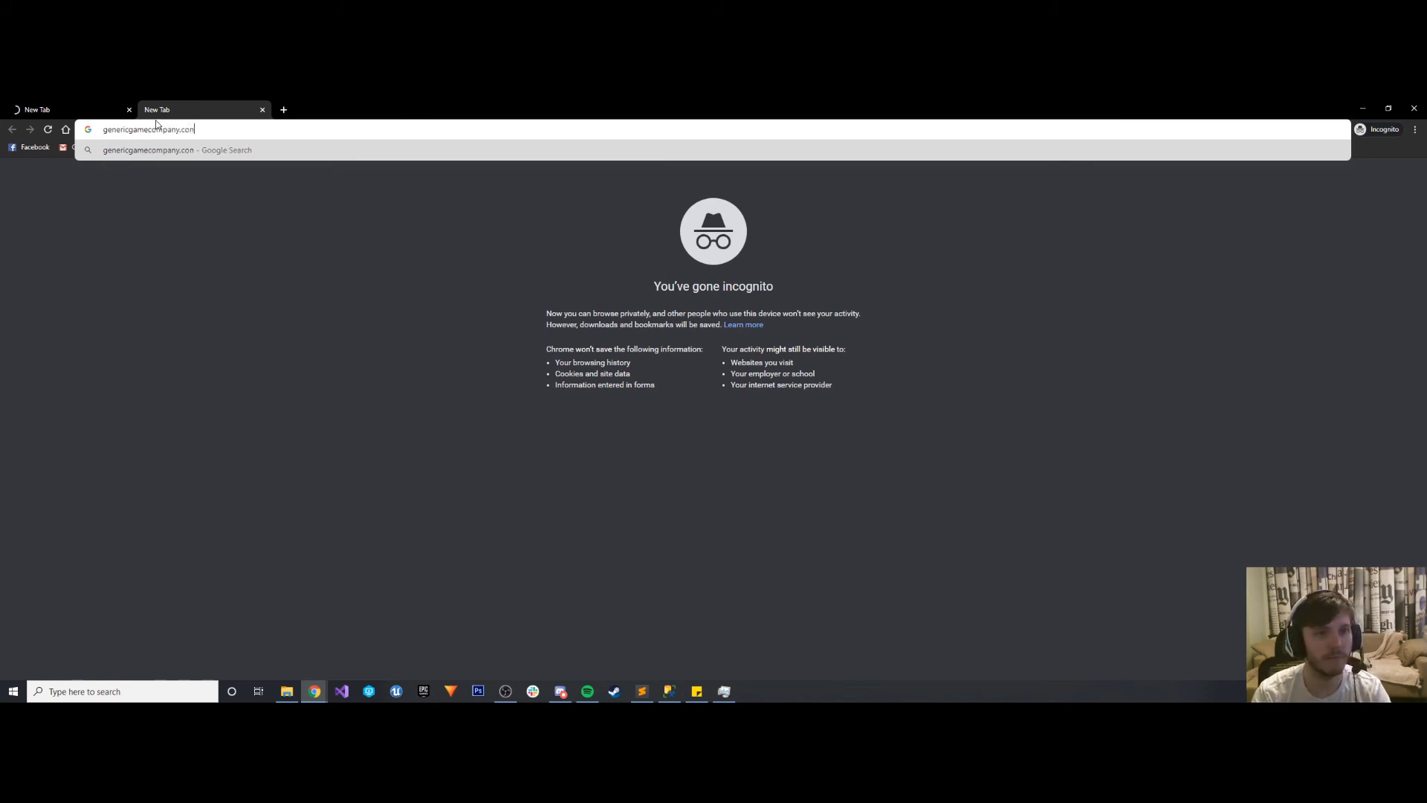
pyautogui.write('/JIRA')
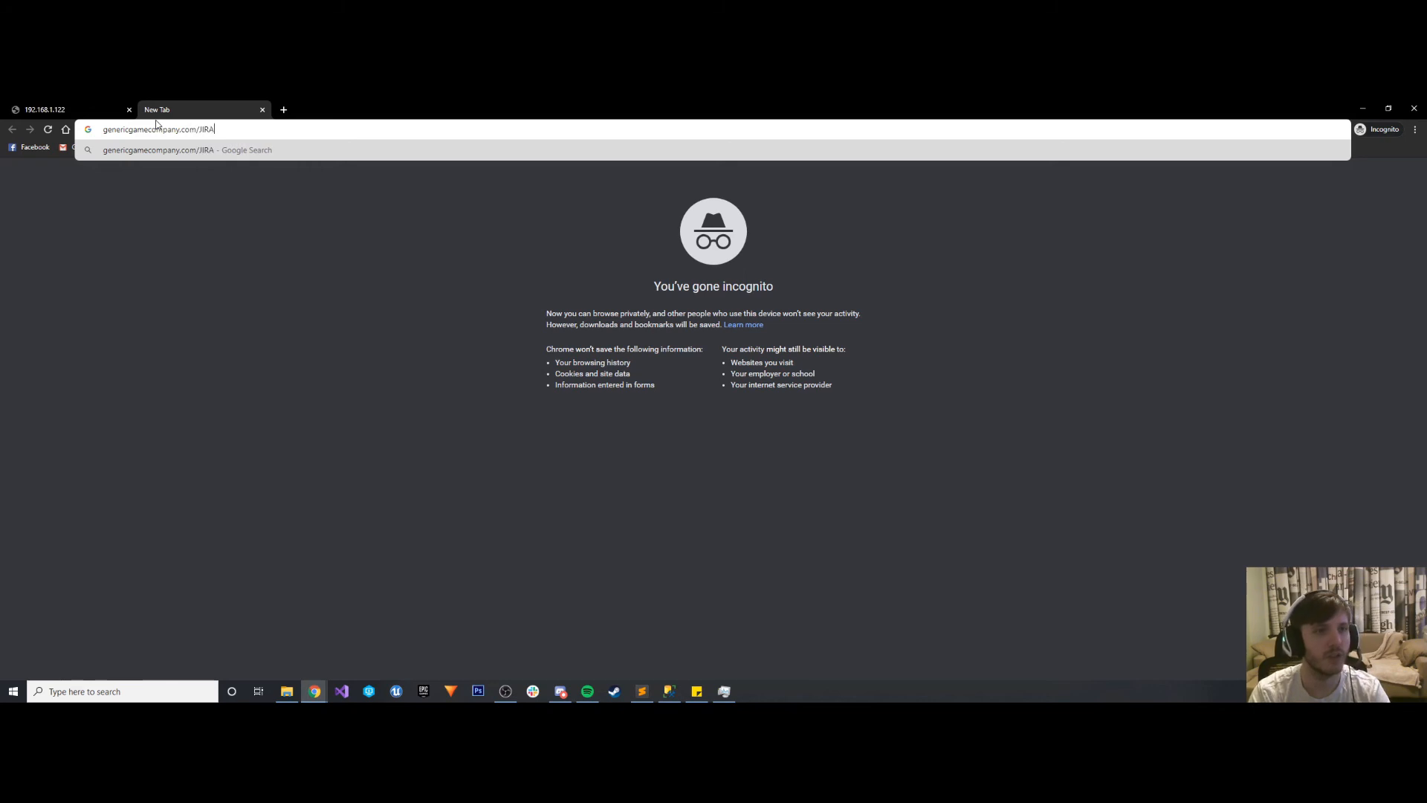
pyautogui.click(79, 102)
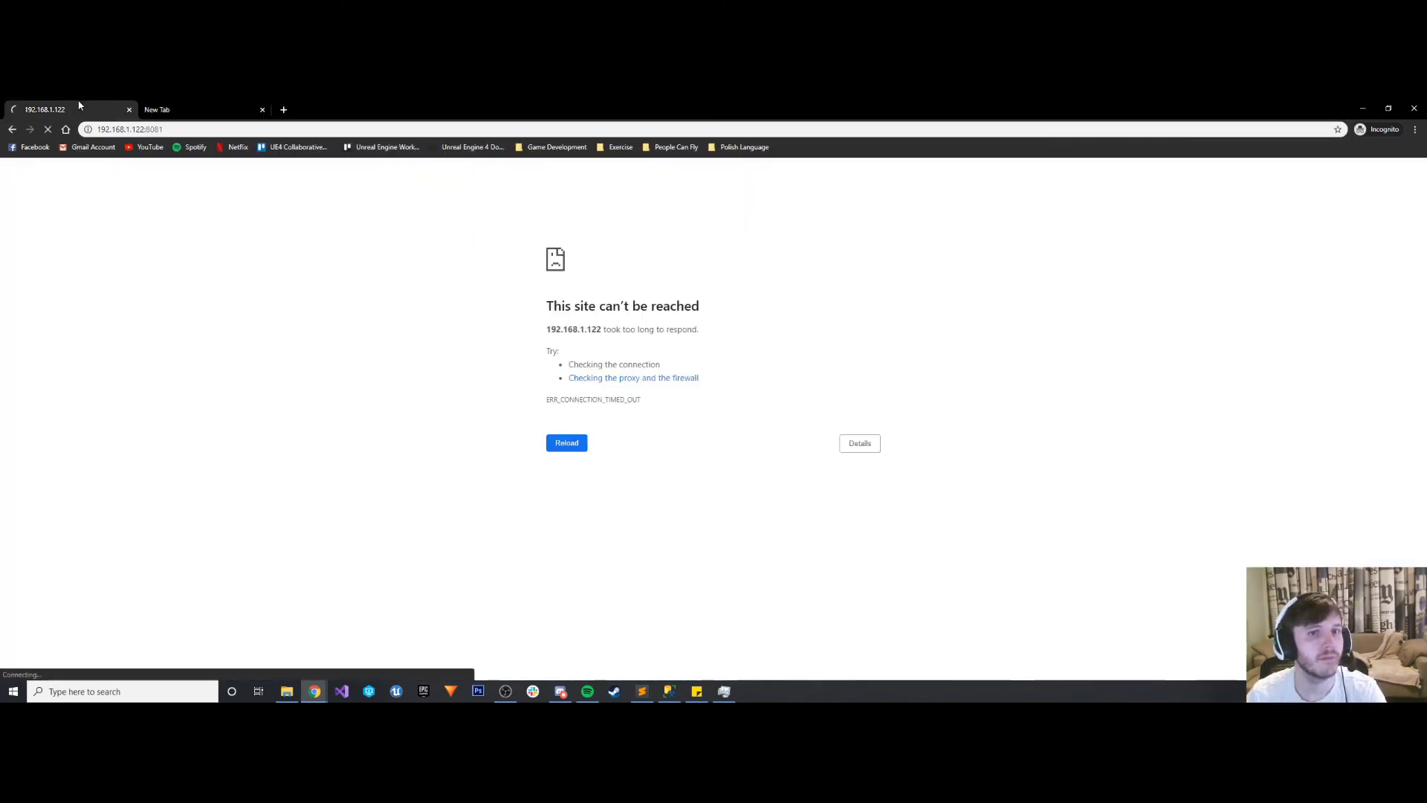
pyautogui.click(185, 105)
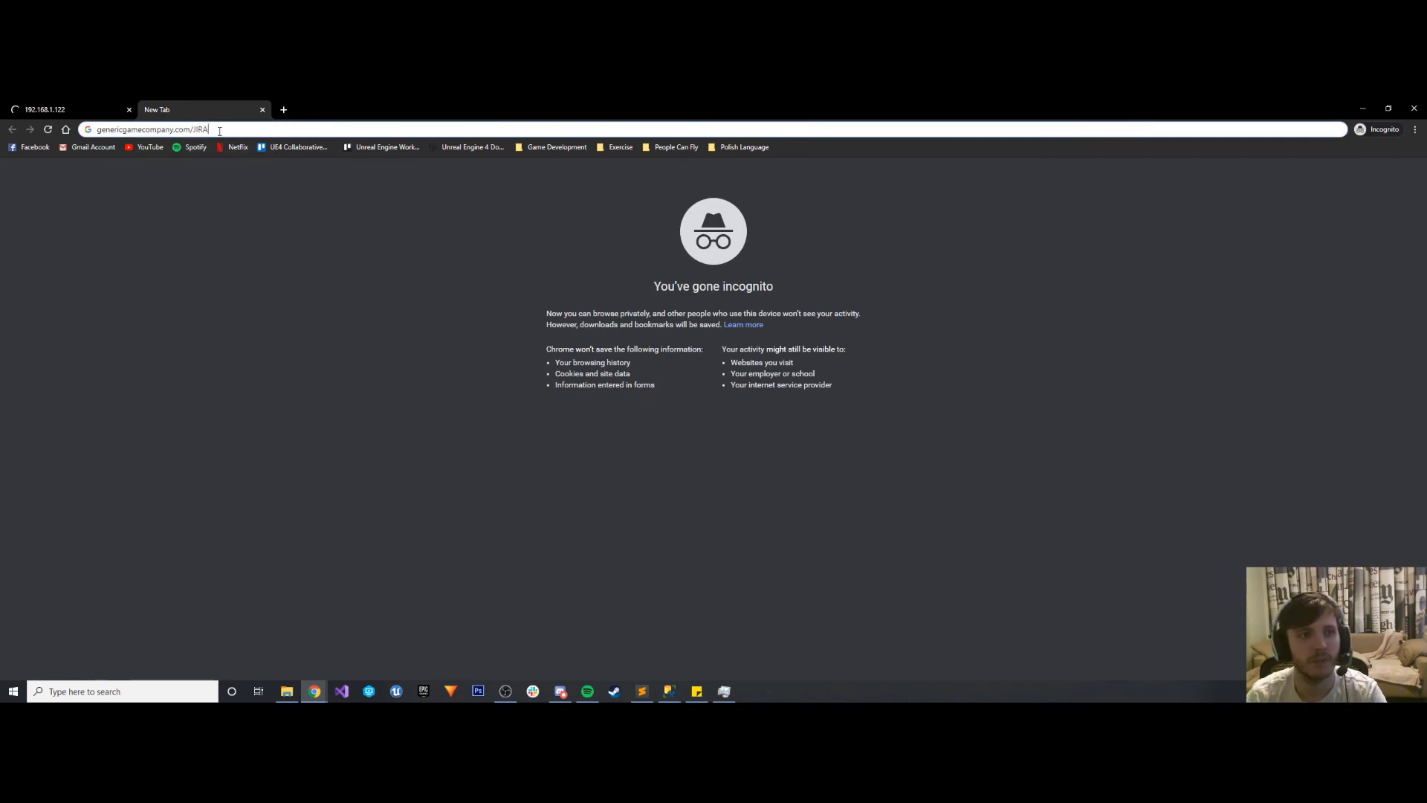
pyautogui.press('Return')
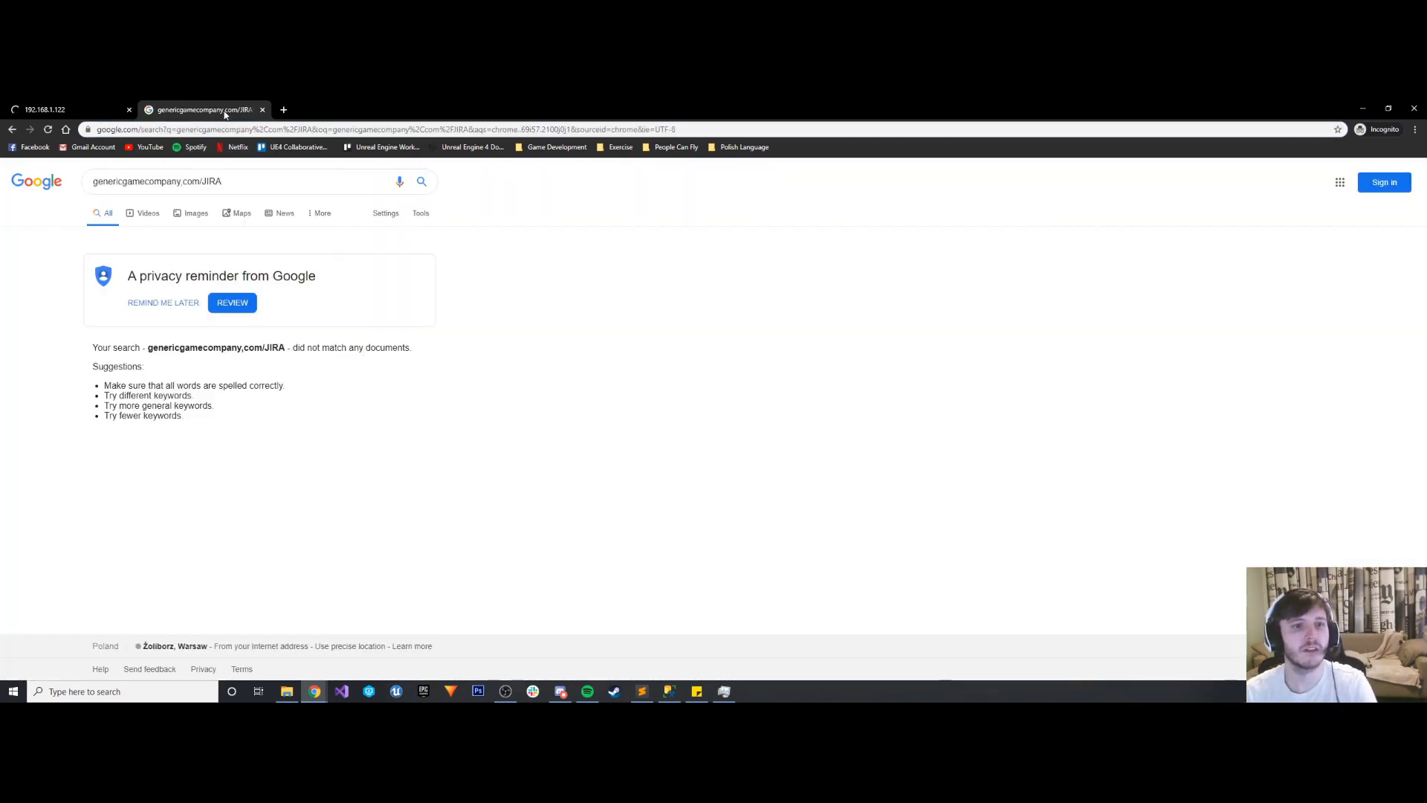
# - Correct the comma before "com" to a dot in the search text, and load the copied address genericgamecompany.com/JIRA
pyautogui.click(168, 178)
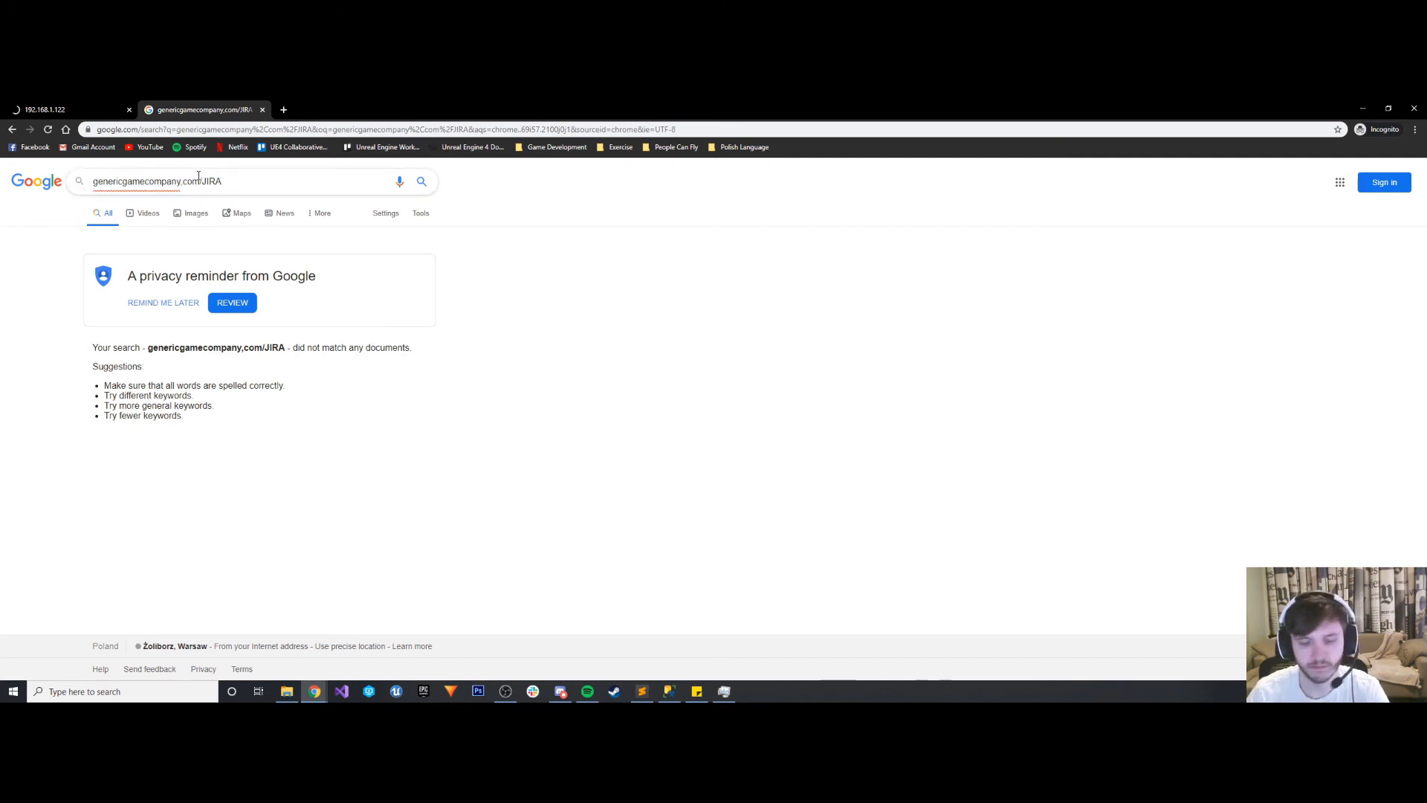
pyautogui.press('BackSpace')
pyautogui.write('.')
pyautogui.hotkey('ctrl', 'a')
pyautogui.hotkey('ctrl', 'c')
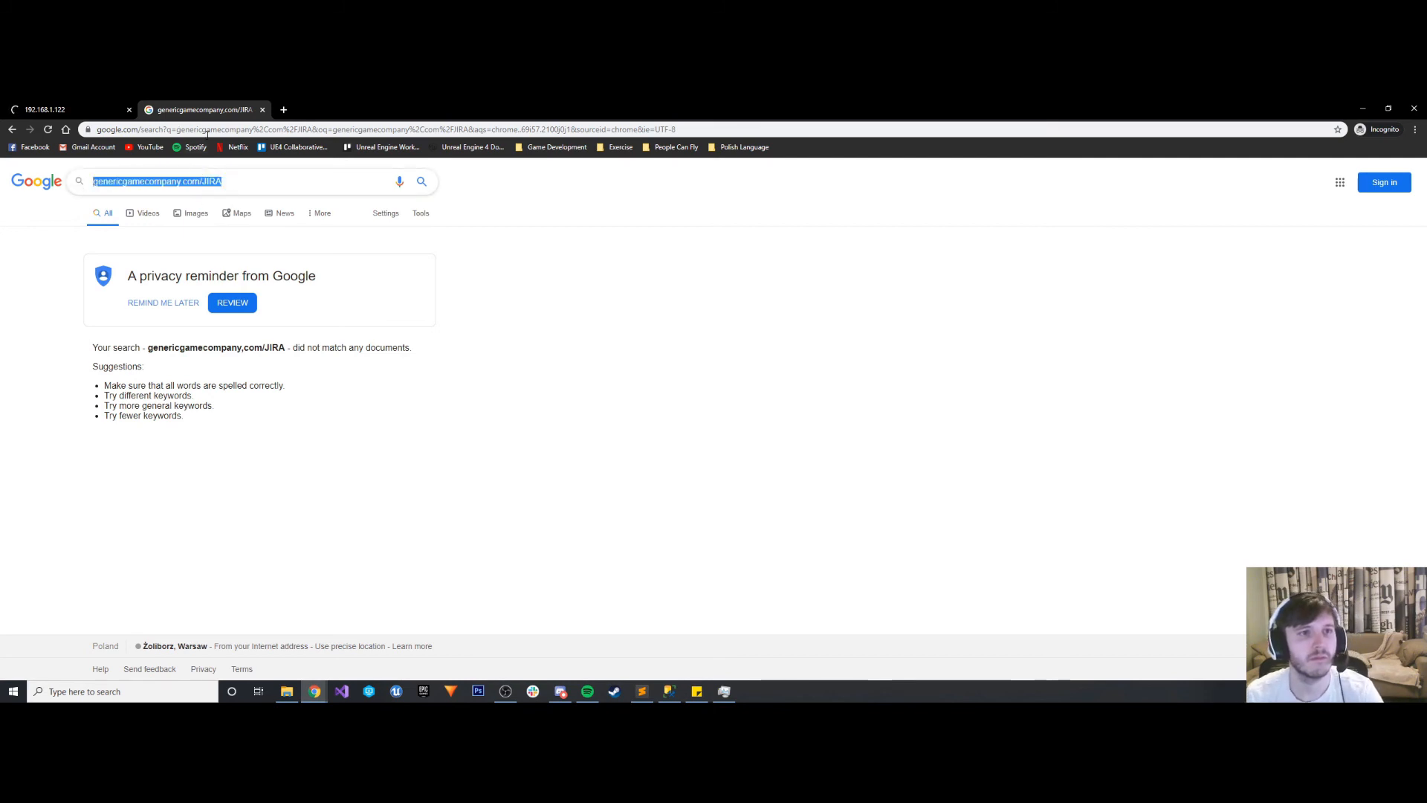
pyautogui.click(233, 129)
pyautogui.hotkey('ctrl', 'v')
pyautogui.press('Return')
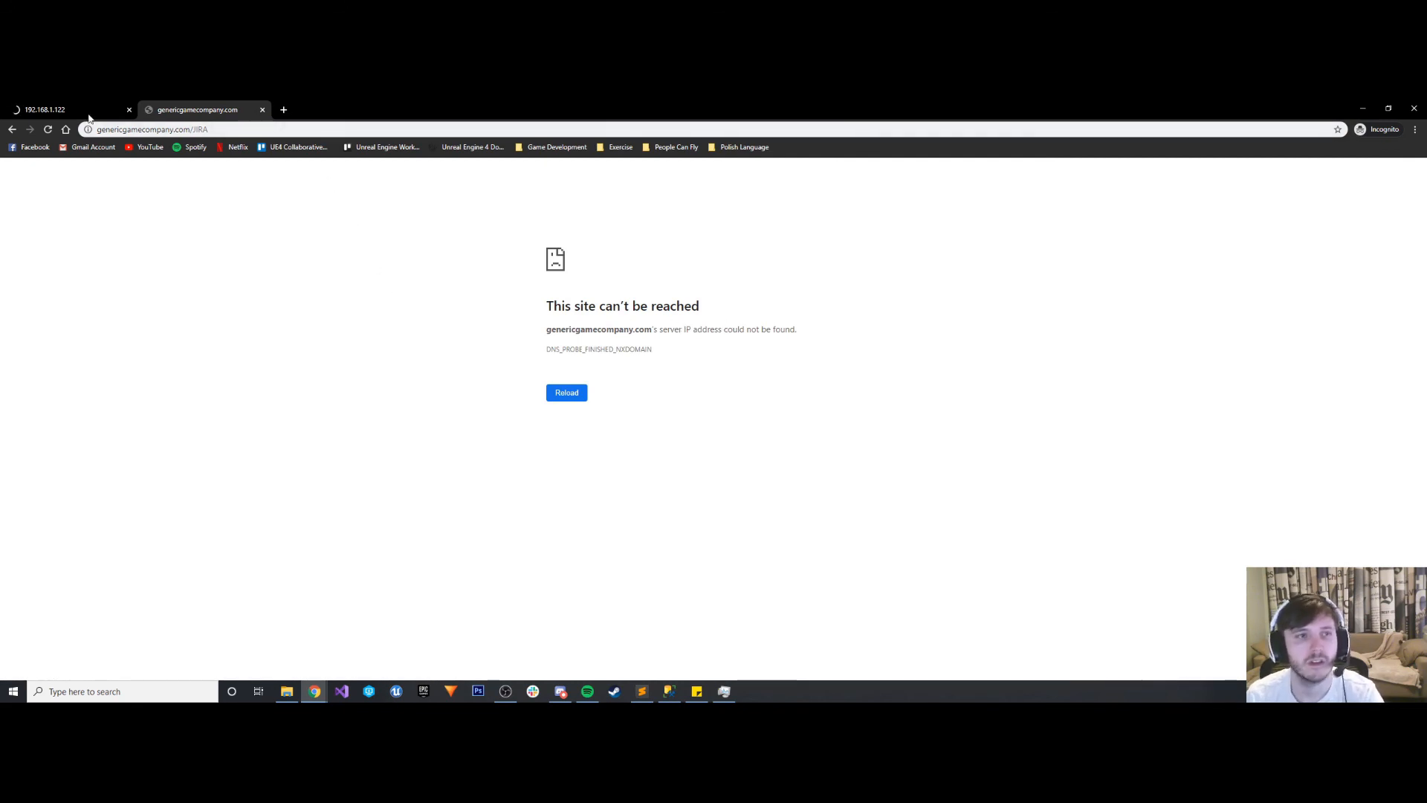
# - Expand the error details on the 192.168.1.122 tab, and reload the genericgamecompany.com/JIRA tab
pyautogui.click(68, 106)
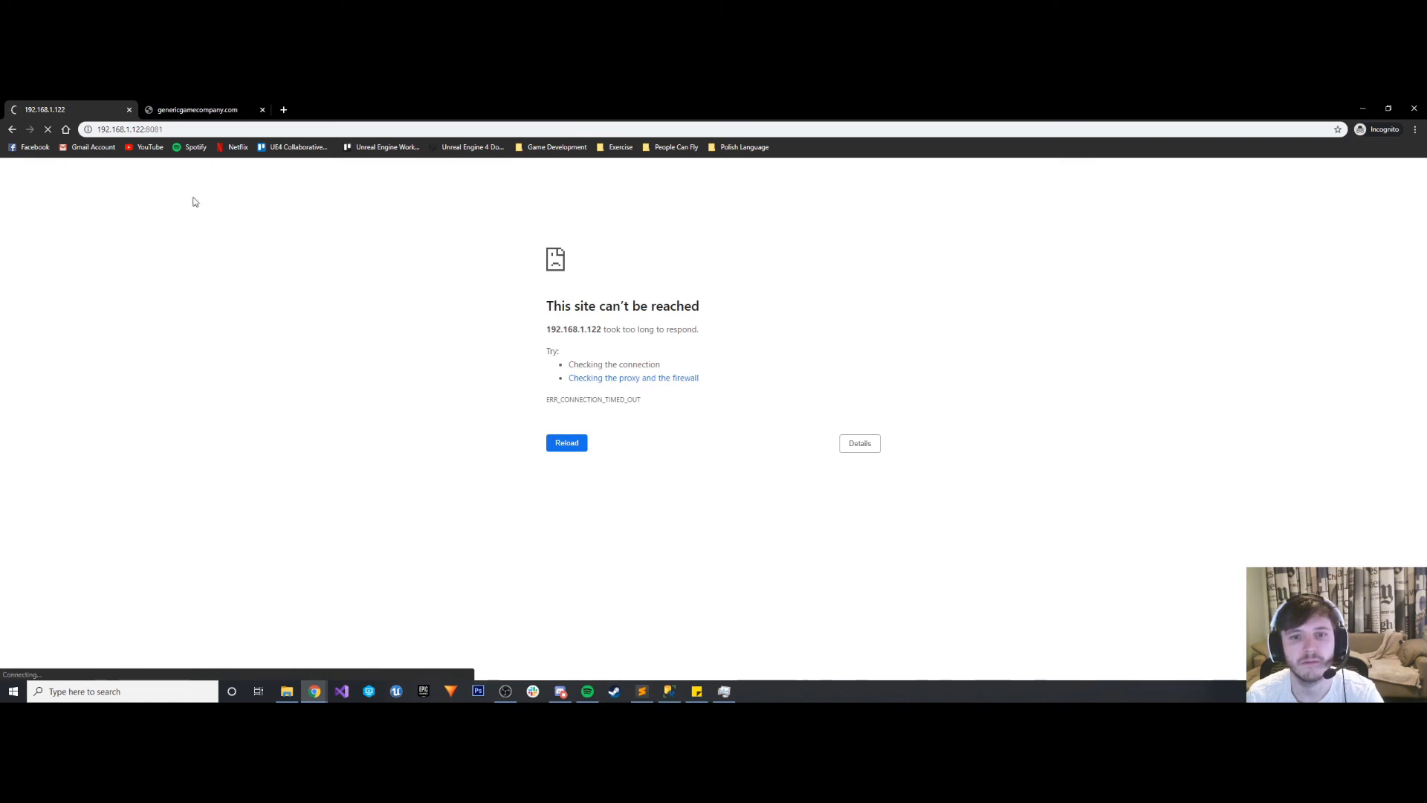
pyautogui.click(846, 445)
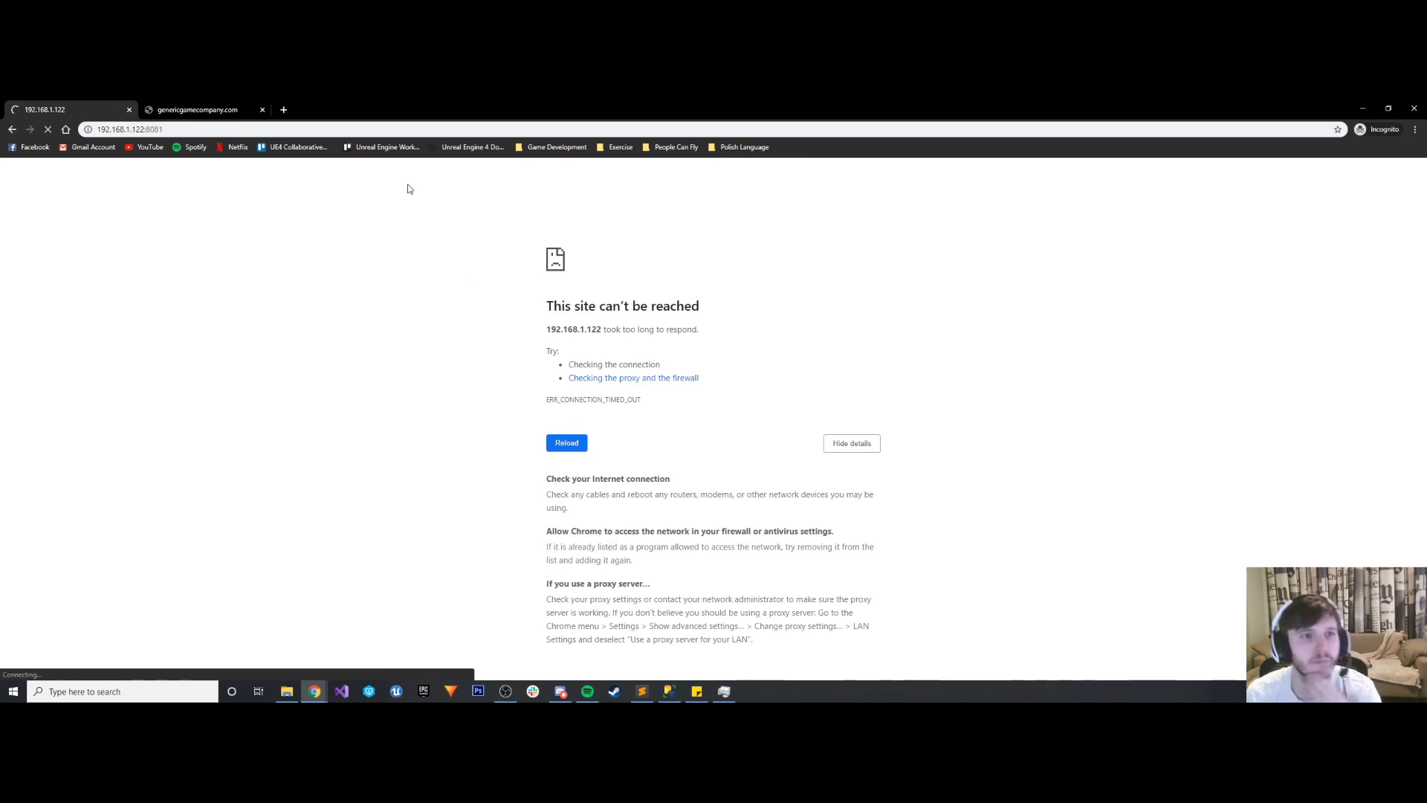
pyautogui.click(230, 109)
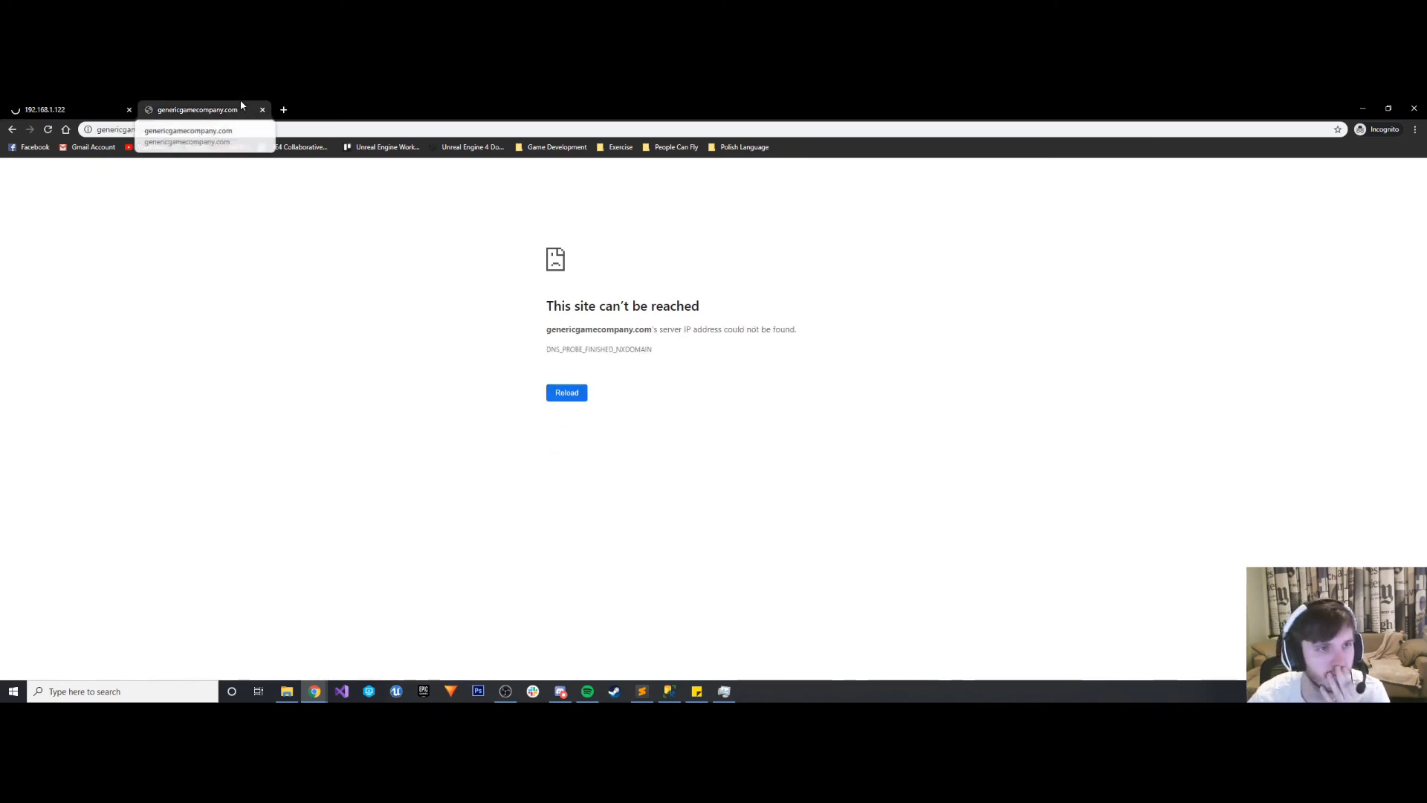
pyautogui.click(46, 133)
pyautogui.click(47, 135)
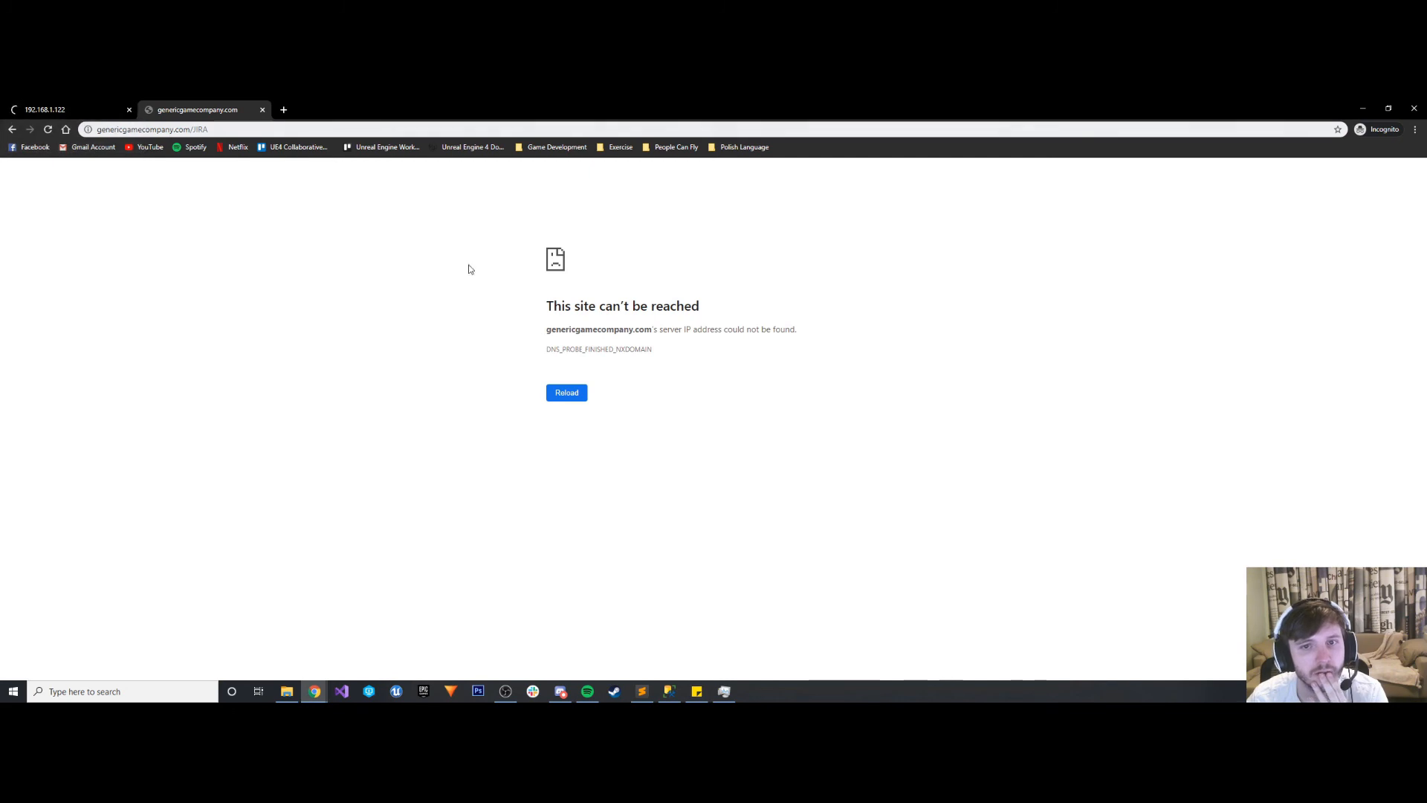
# - Copy the error text "server IP address could not be found" and search for it in a new tab, preceded by "Jira"
pyautogui.moveTo(658, 328); pyautogui.dragTo(796, 330)
pyautogui.click(658, 328)
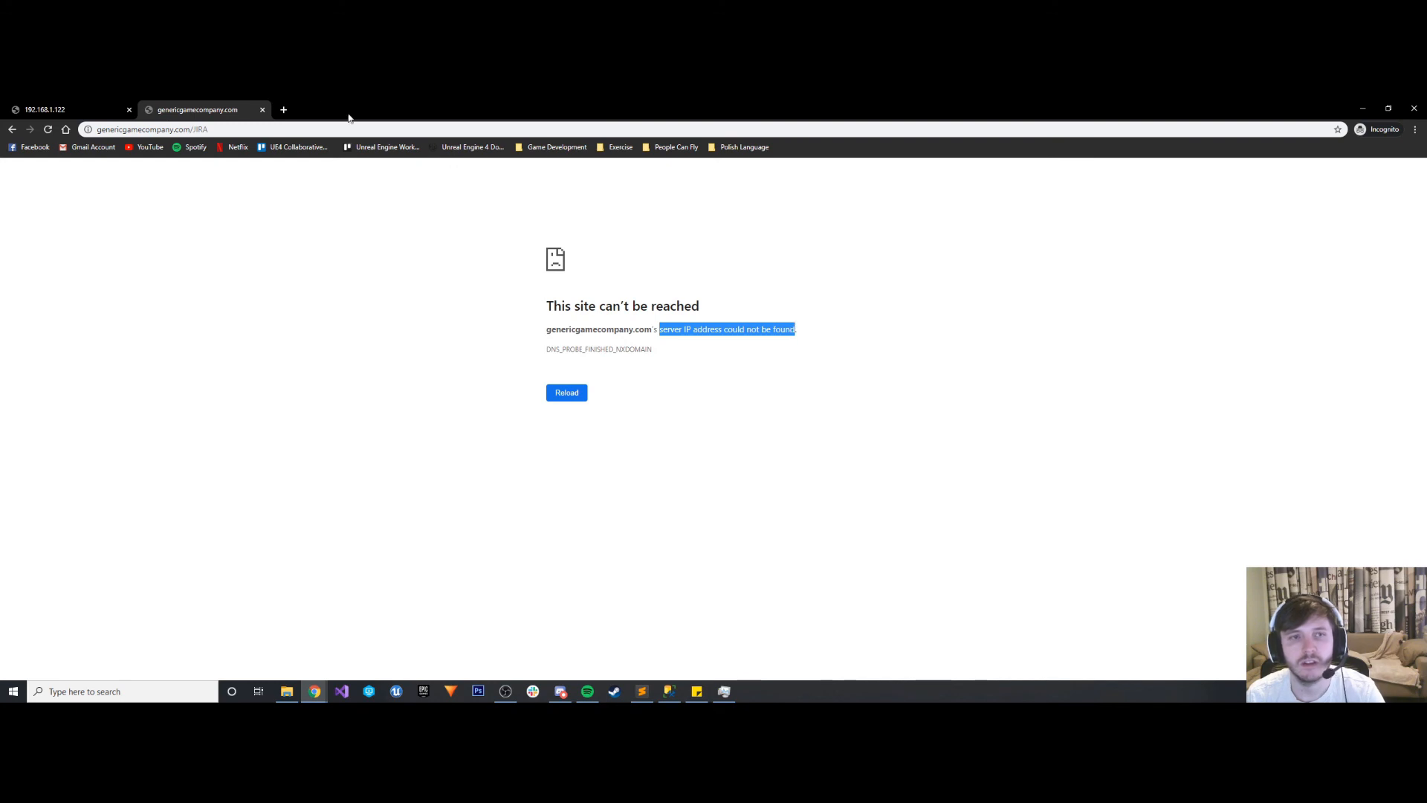
pyautogui.click(284, 110)
pyautogui.write('Jira')
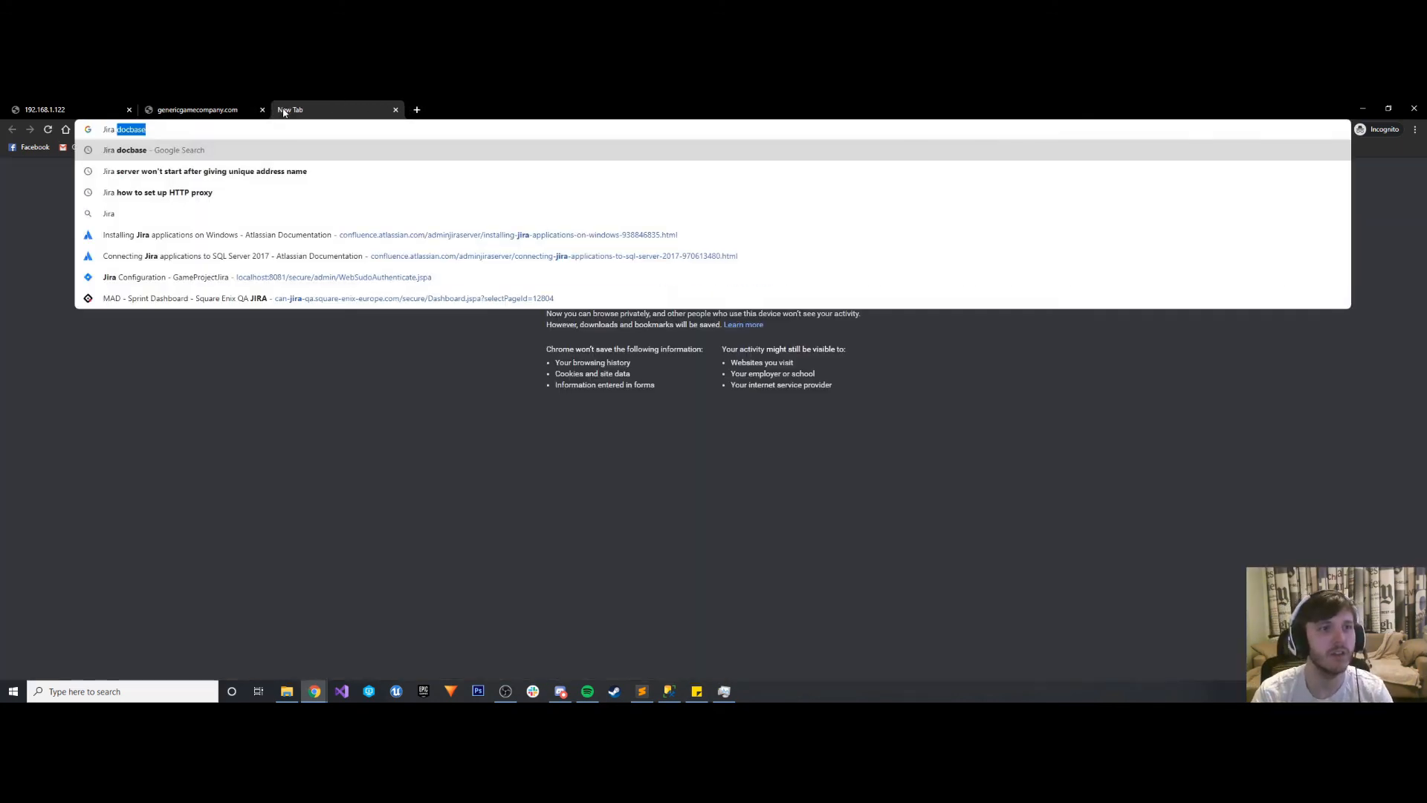
pyautogui.hotkey('ctrl', 'v')
pyautogui.press('Return')
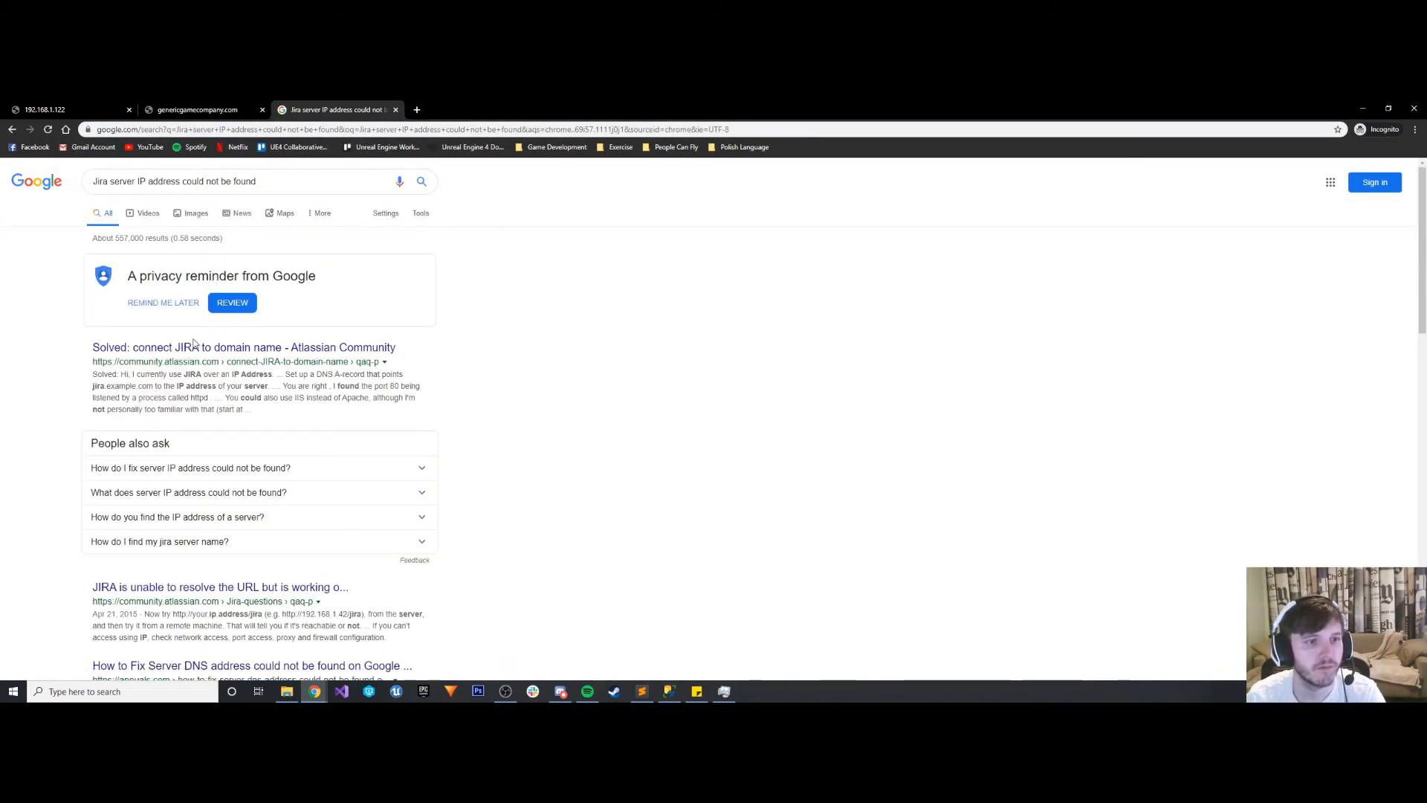
# - Open the Atlassian Community result on connecting JIRA to a domain name, and check the Atlassian Jira service's status in Task Manager
pyautogui.click(194, 347)
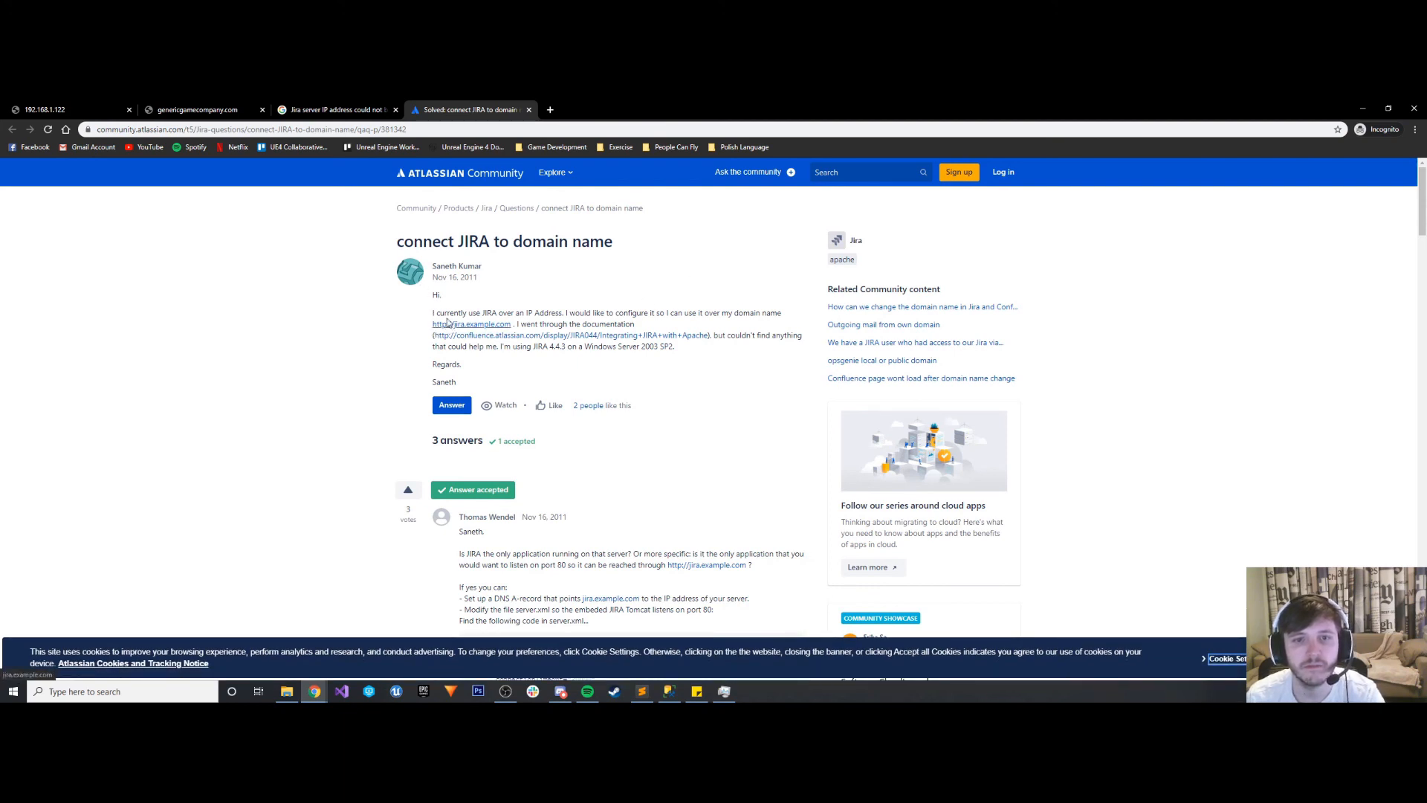
pyautogui.scroll(-3, 446, 320)
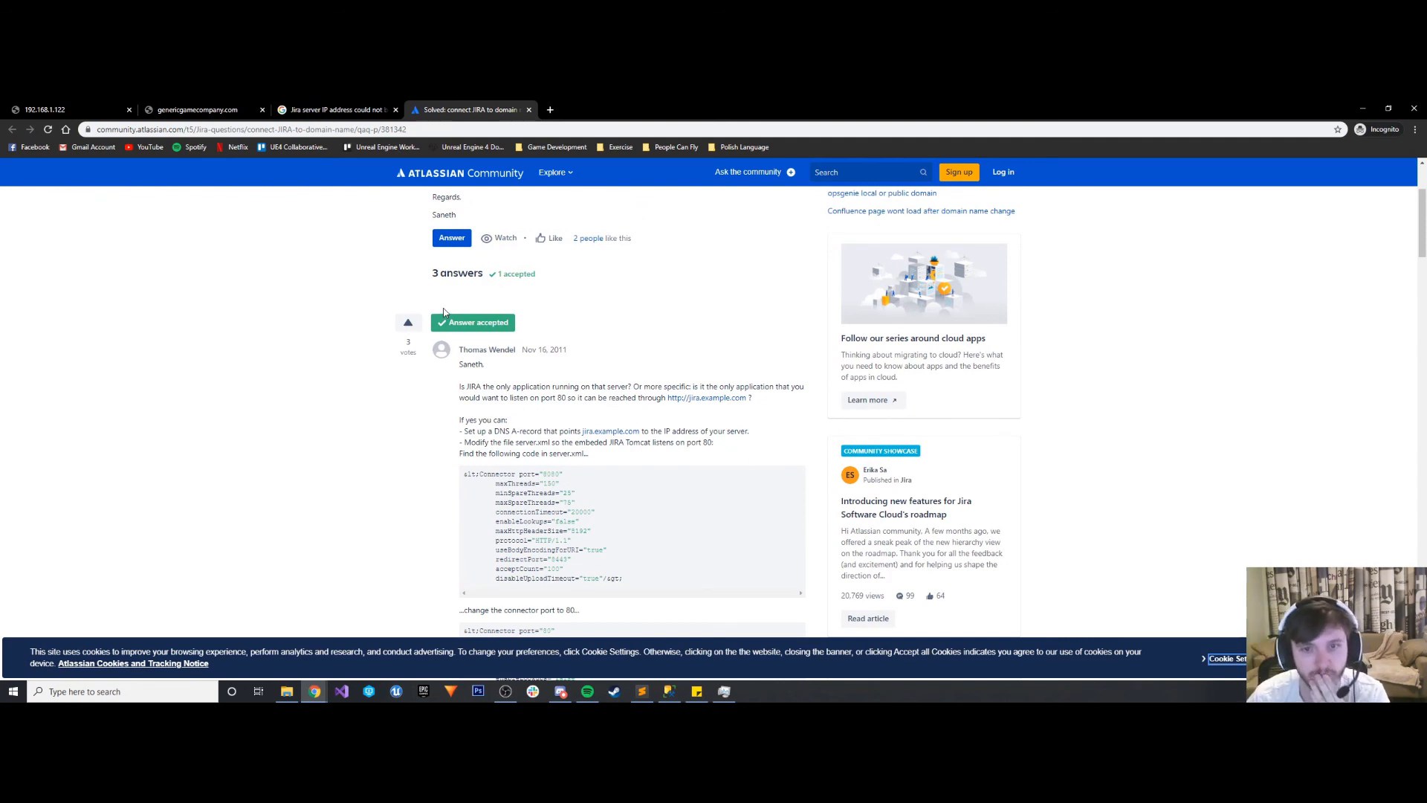
pyautogui.click(724, 692)
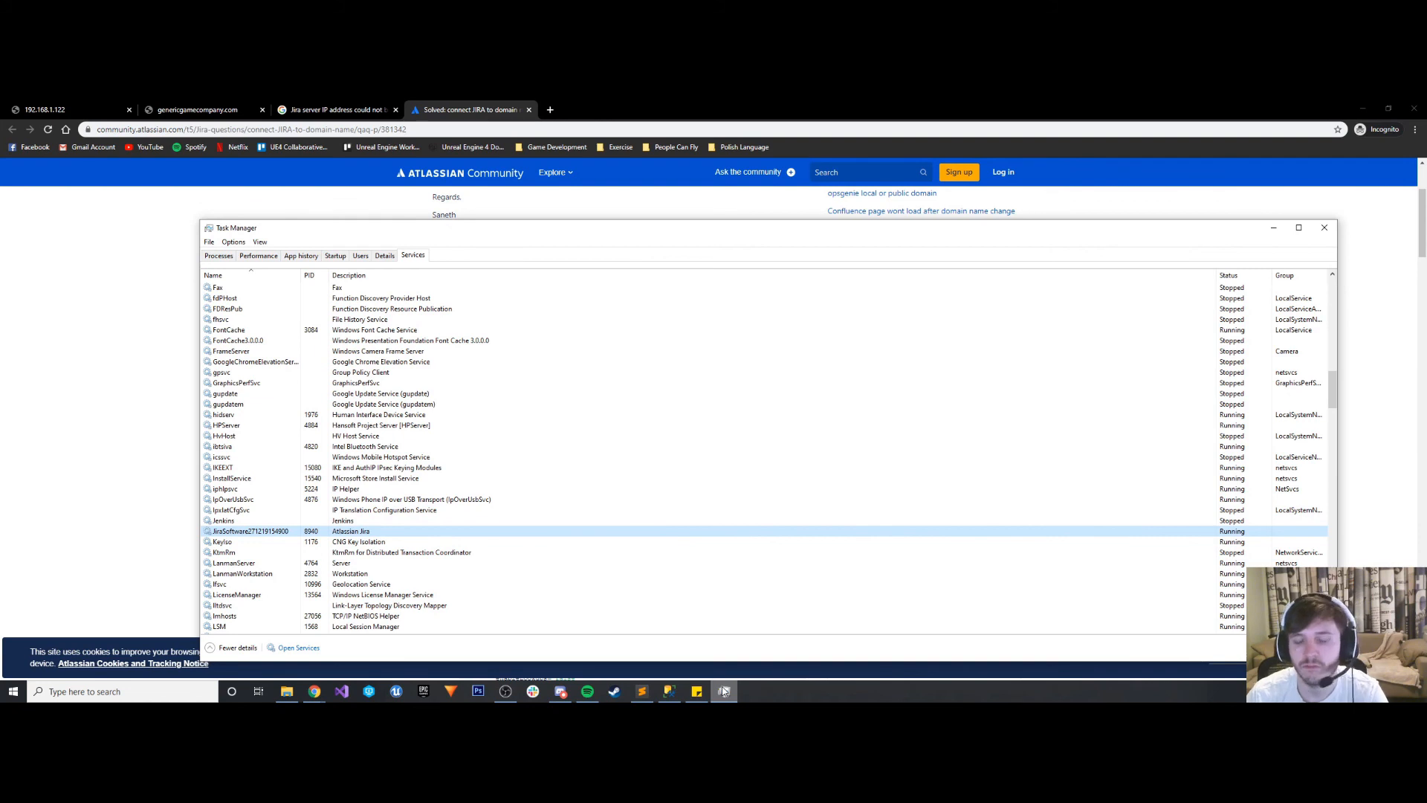
pyautogui.click(724, 691)
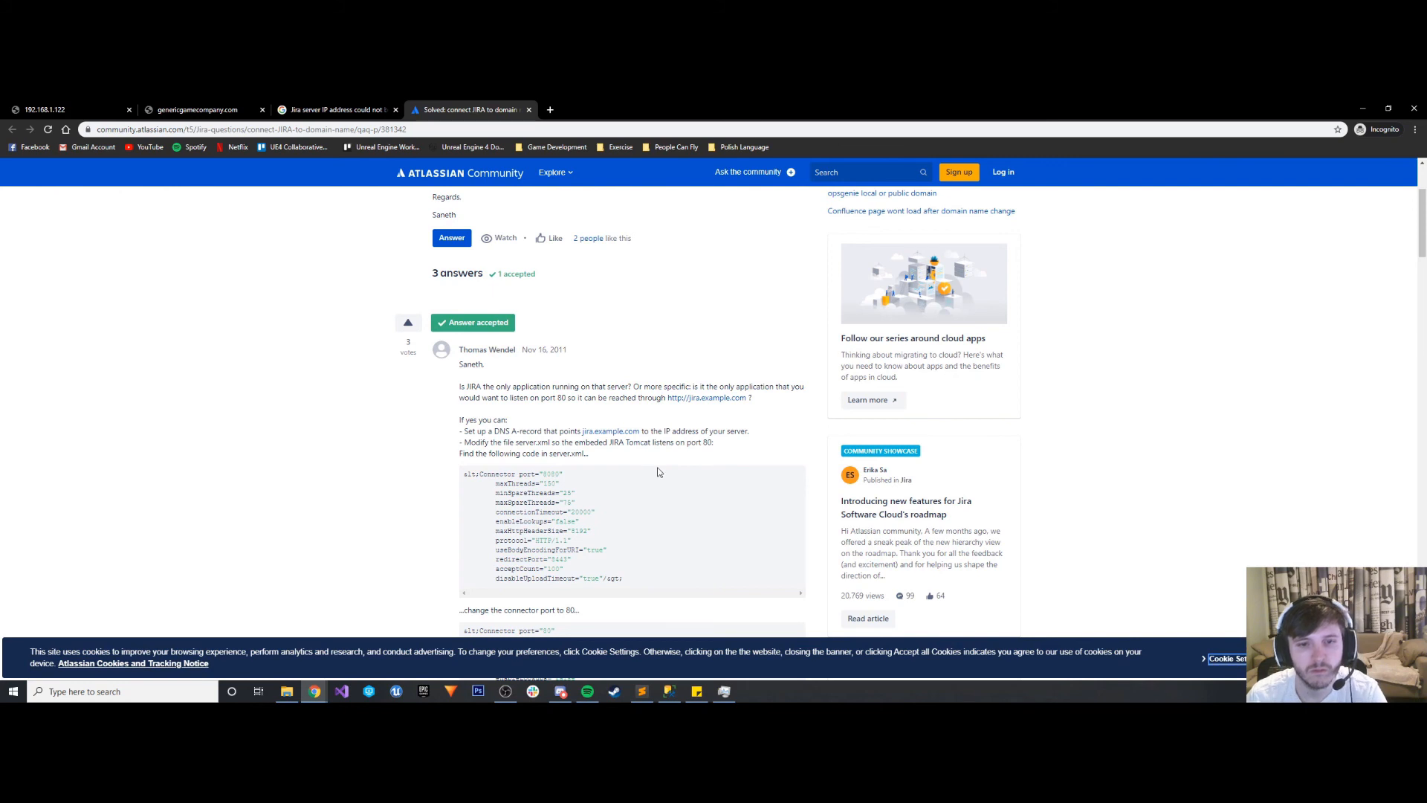
# - Read the accepted answer's server.xml Connector port instructions and the replies about running Jira behind Apache
pyautogui.scroll(-2, 657, 472)
pyautogui.scroll(-1, 657, 473)
pyautogui.scroll(1, 657, 473)
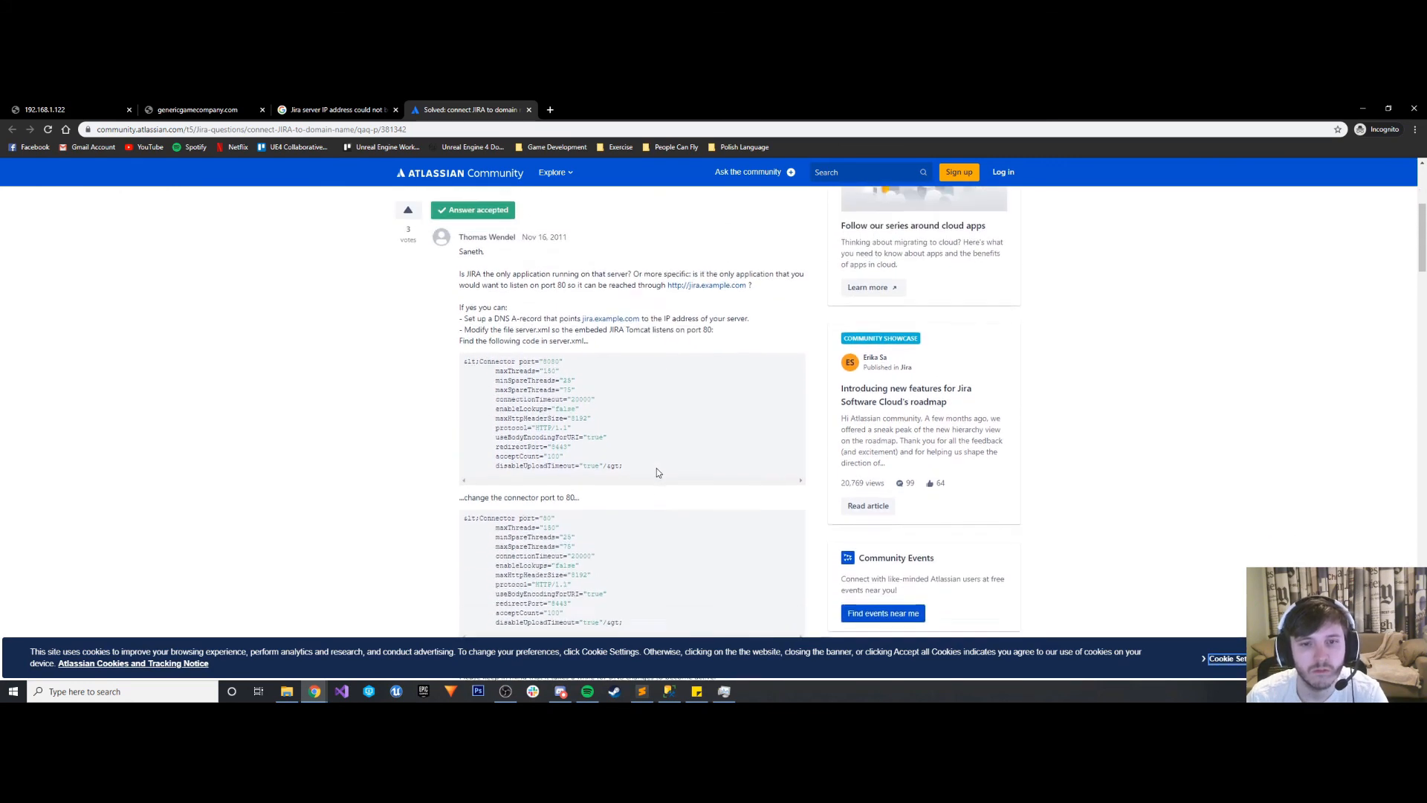
pyautogui.scroll(-3, 654, 473)
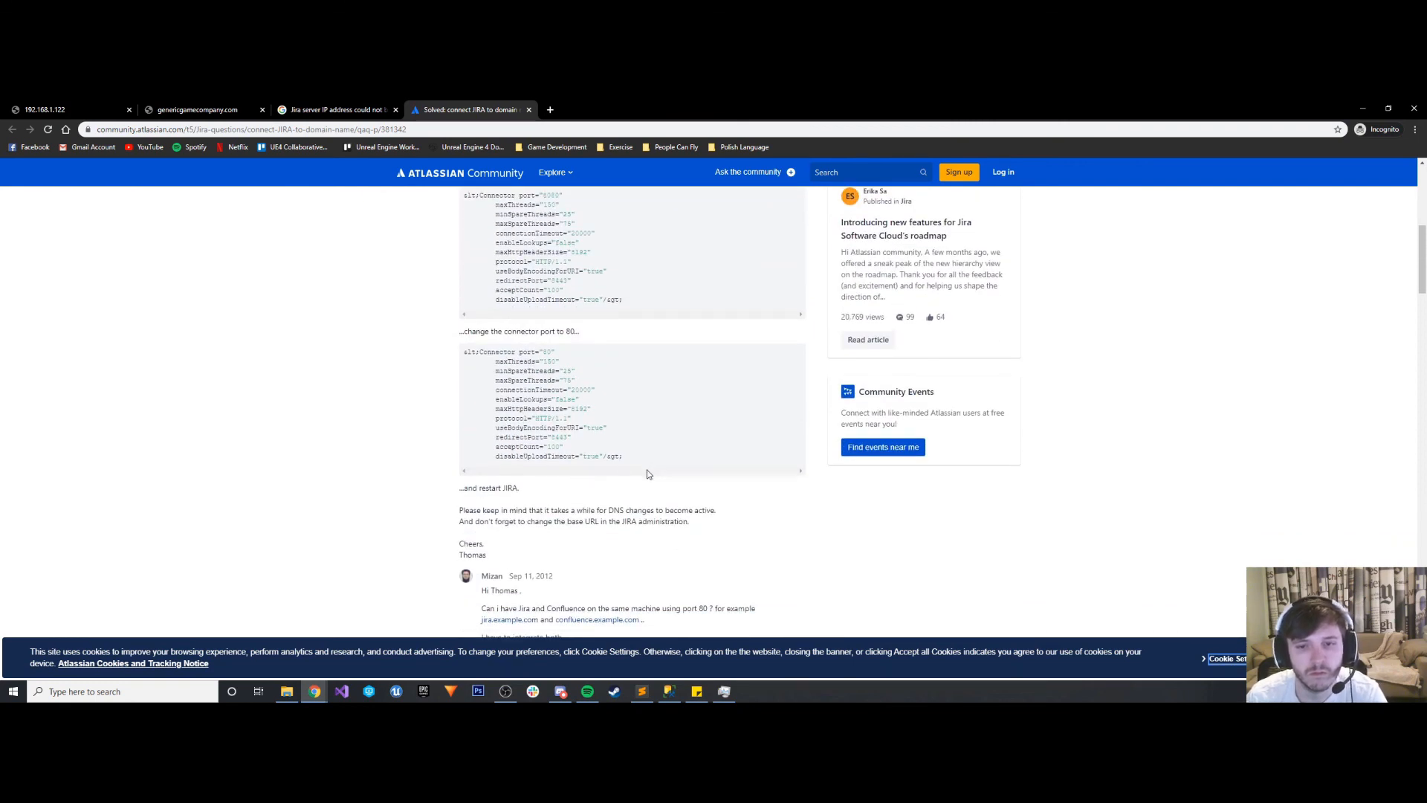
pyautogui.scroll(-3, 644, 473)
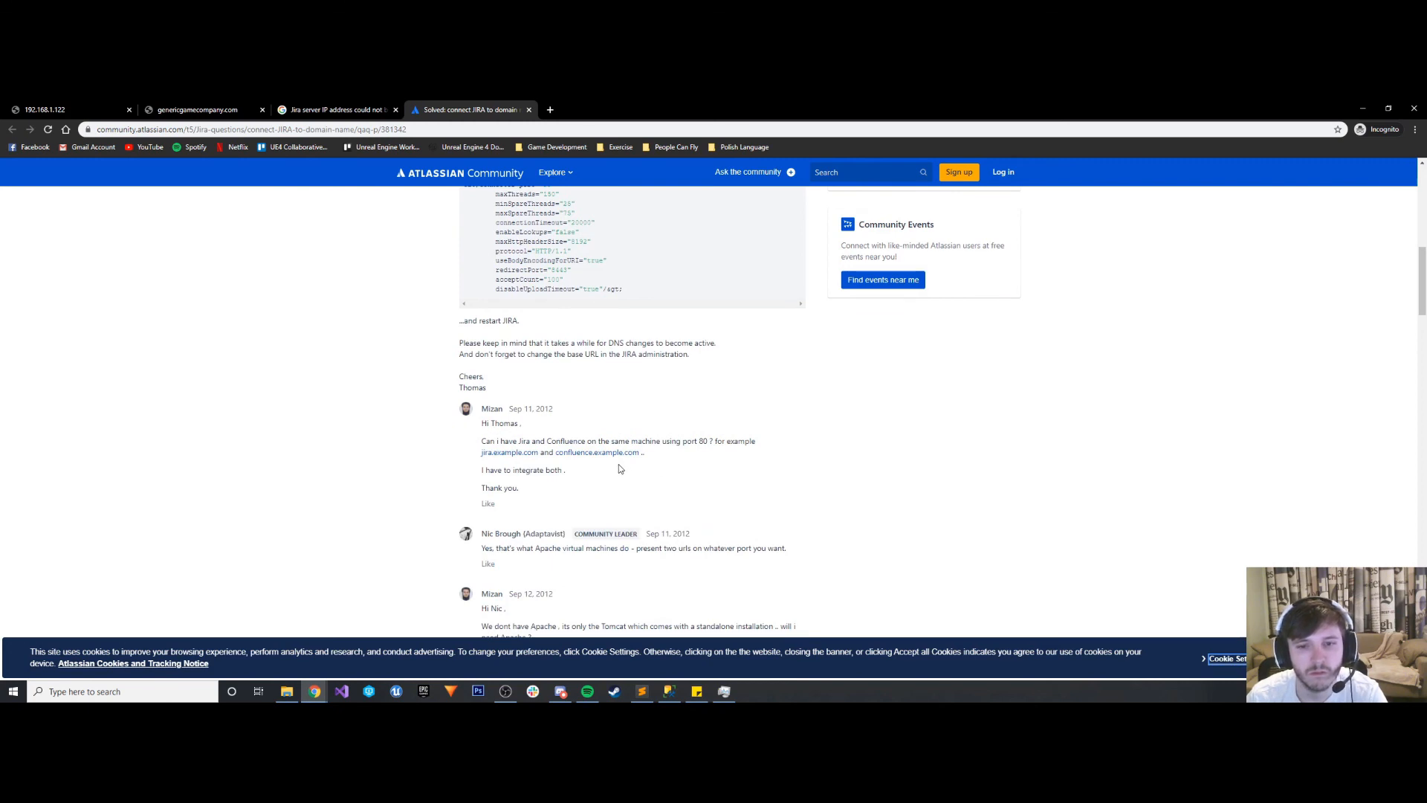
pyautogui.scroll(-1, 620, 468)
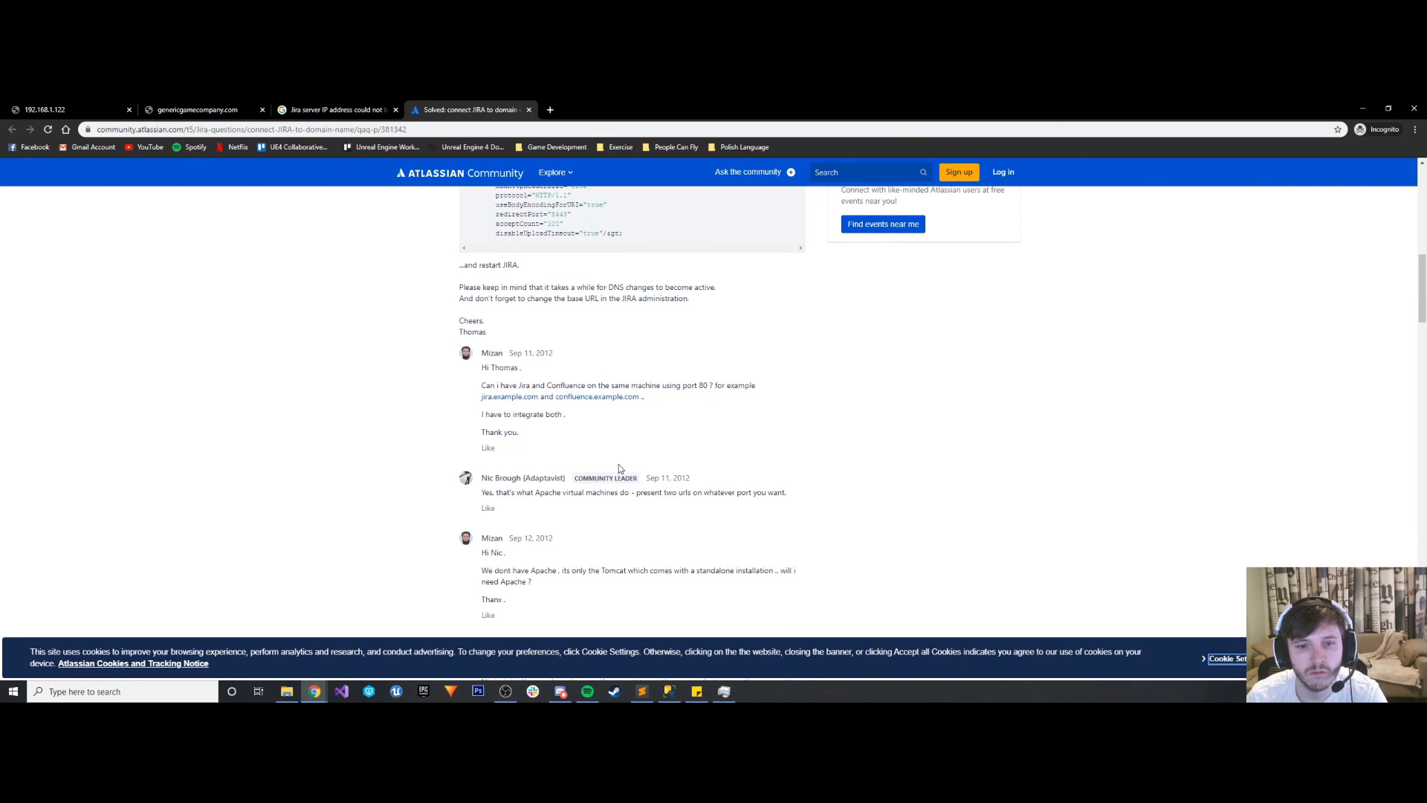
pyautogui.scroll(-2, 620, 468)
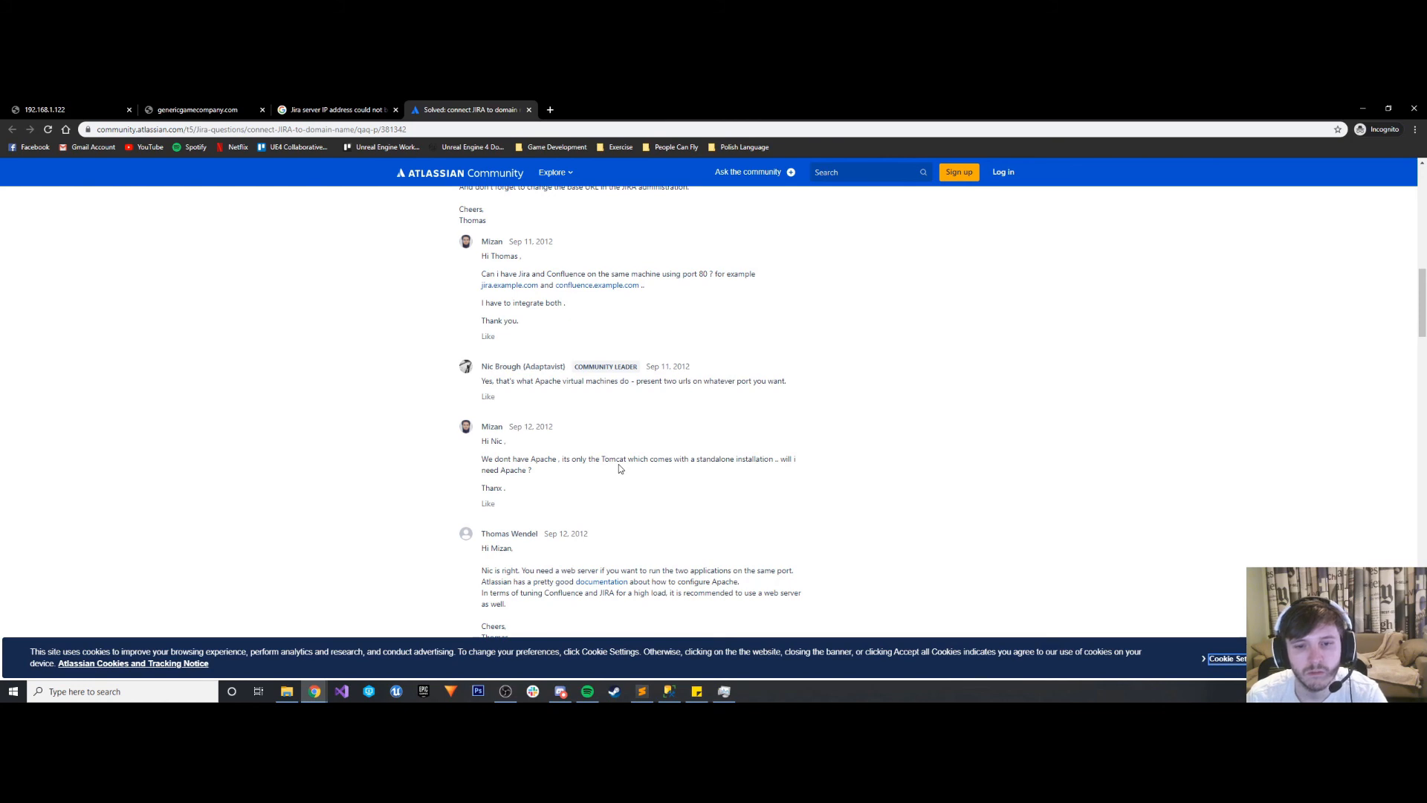
pyautogui.scroll(-2, 621, 468)
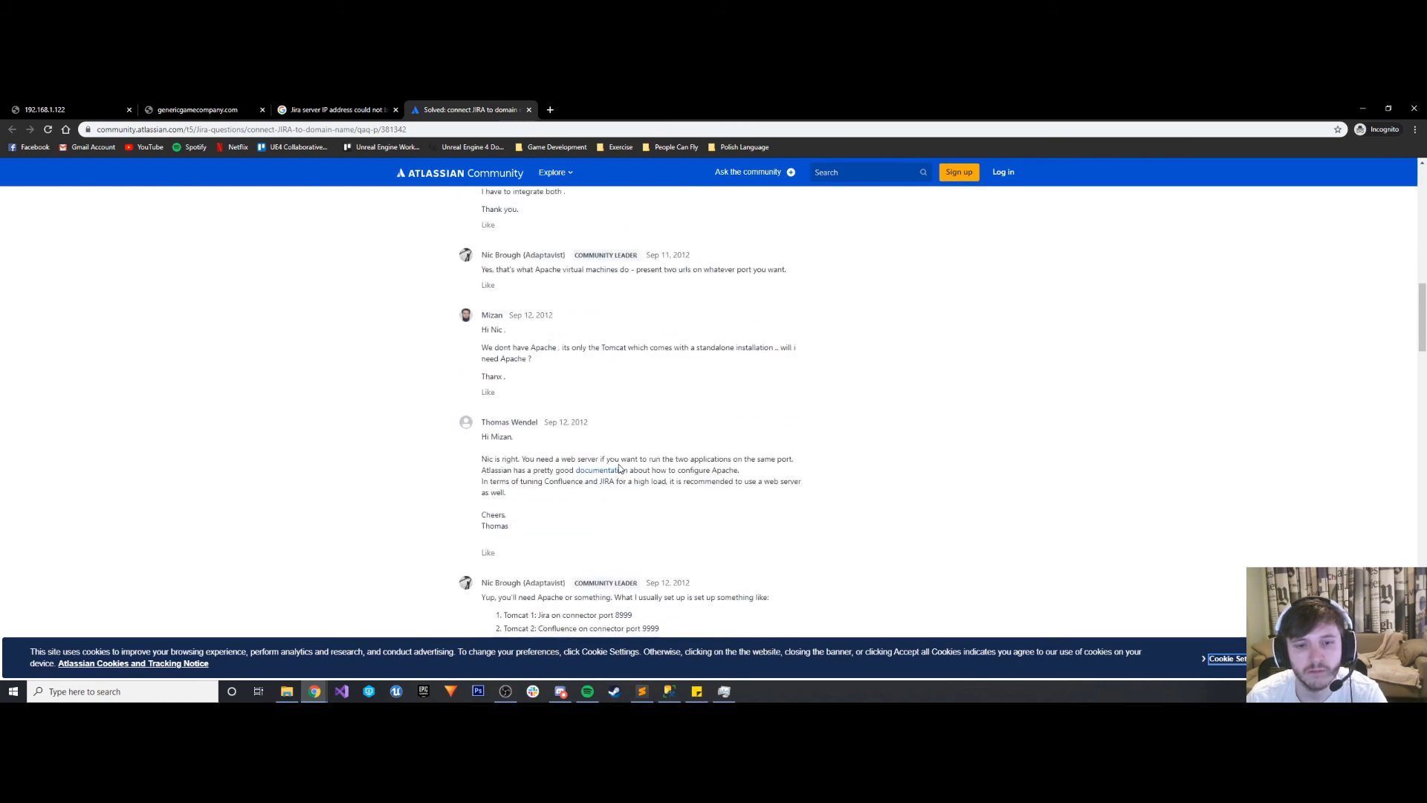
pyautogui.scroll(-1, 621, 468)
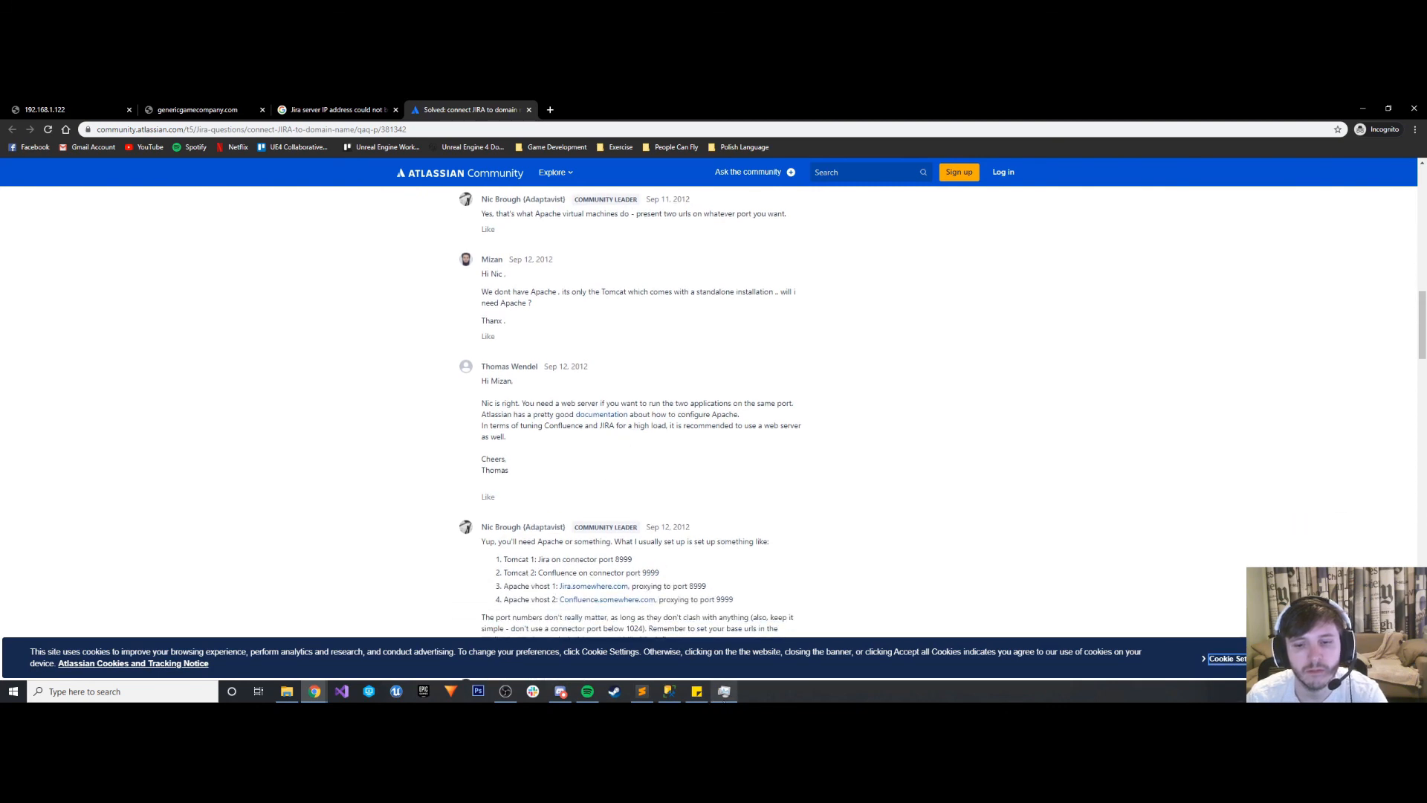
# - Return to the genericgamecompany.com/JIRA tab and reload it
pyautogui.click(349, 108)
pyautogui.click(197, 109)
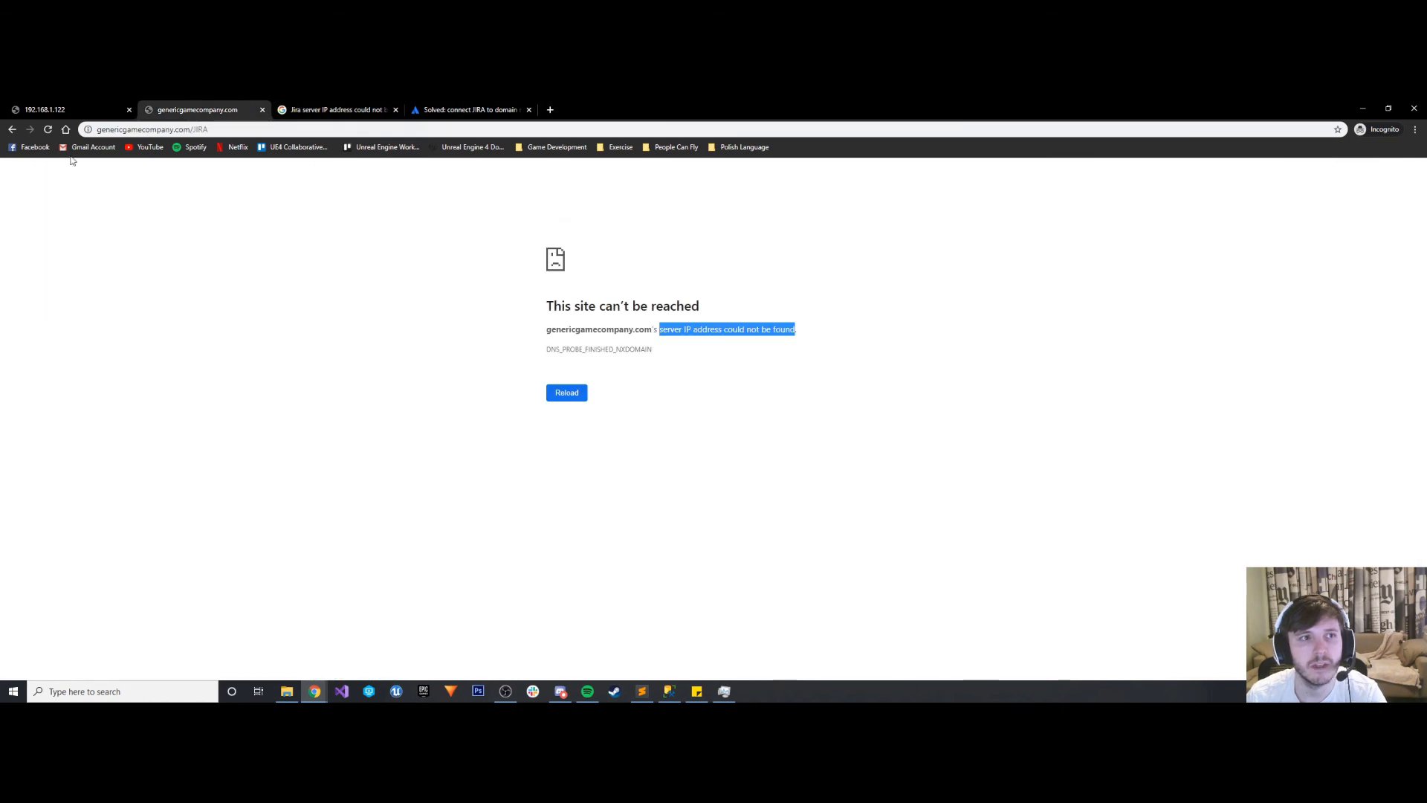
pyautogui.click(48, 130)
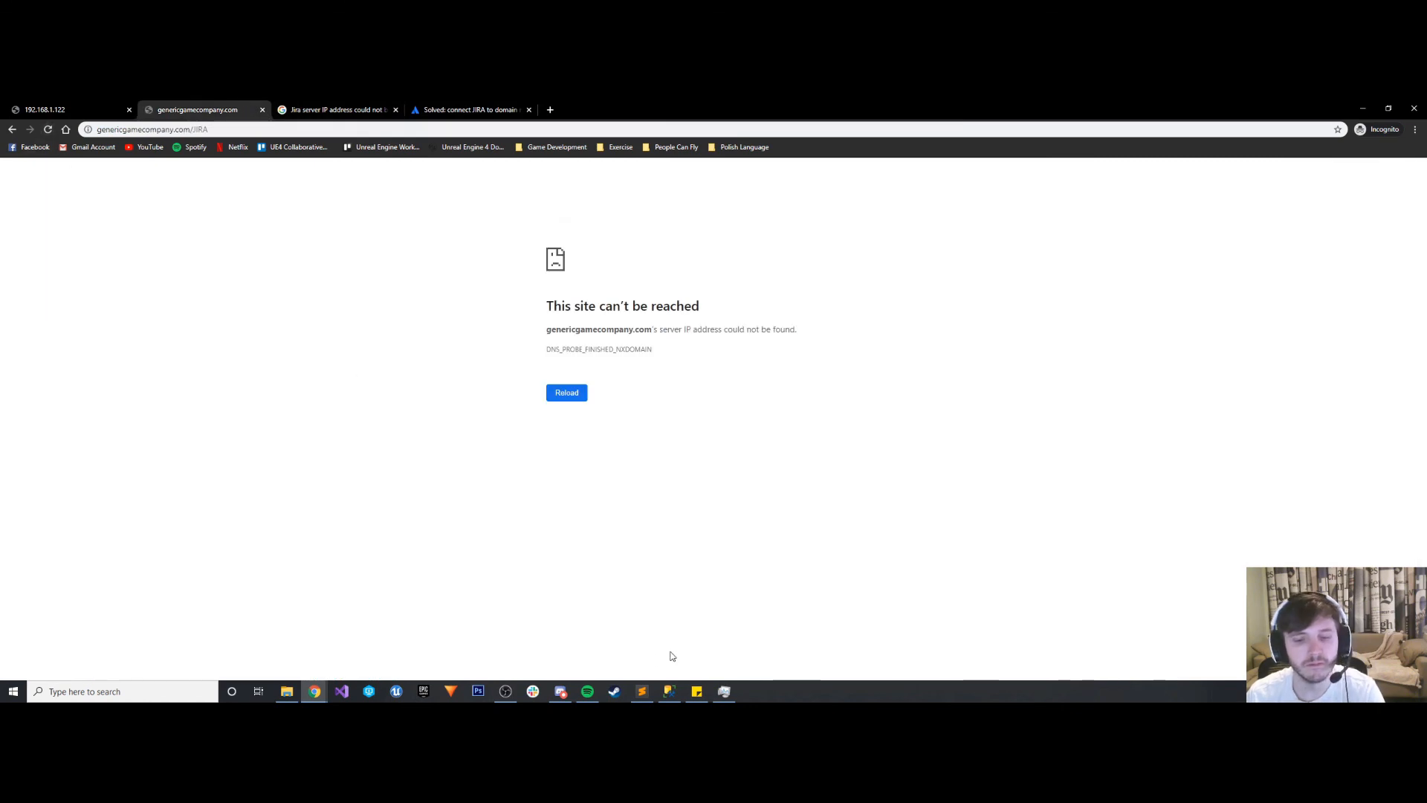
# - Switch to server.xml in Sublime Text and re-examine the active HTTP Connector and the Context entry near the file's end
pyautogui.click(642, 691)
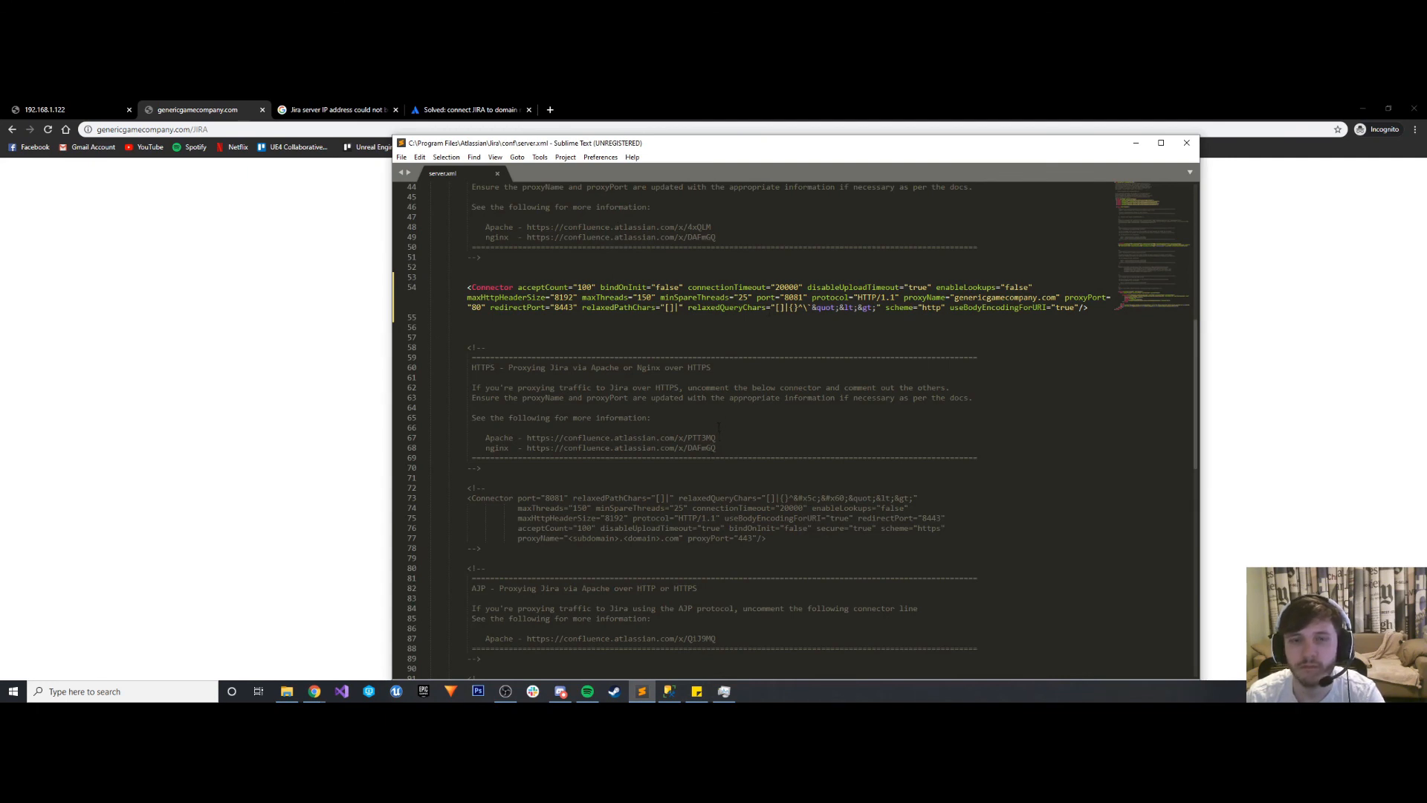
pyautogui.scroll(5, 751, 427)
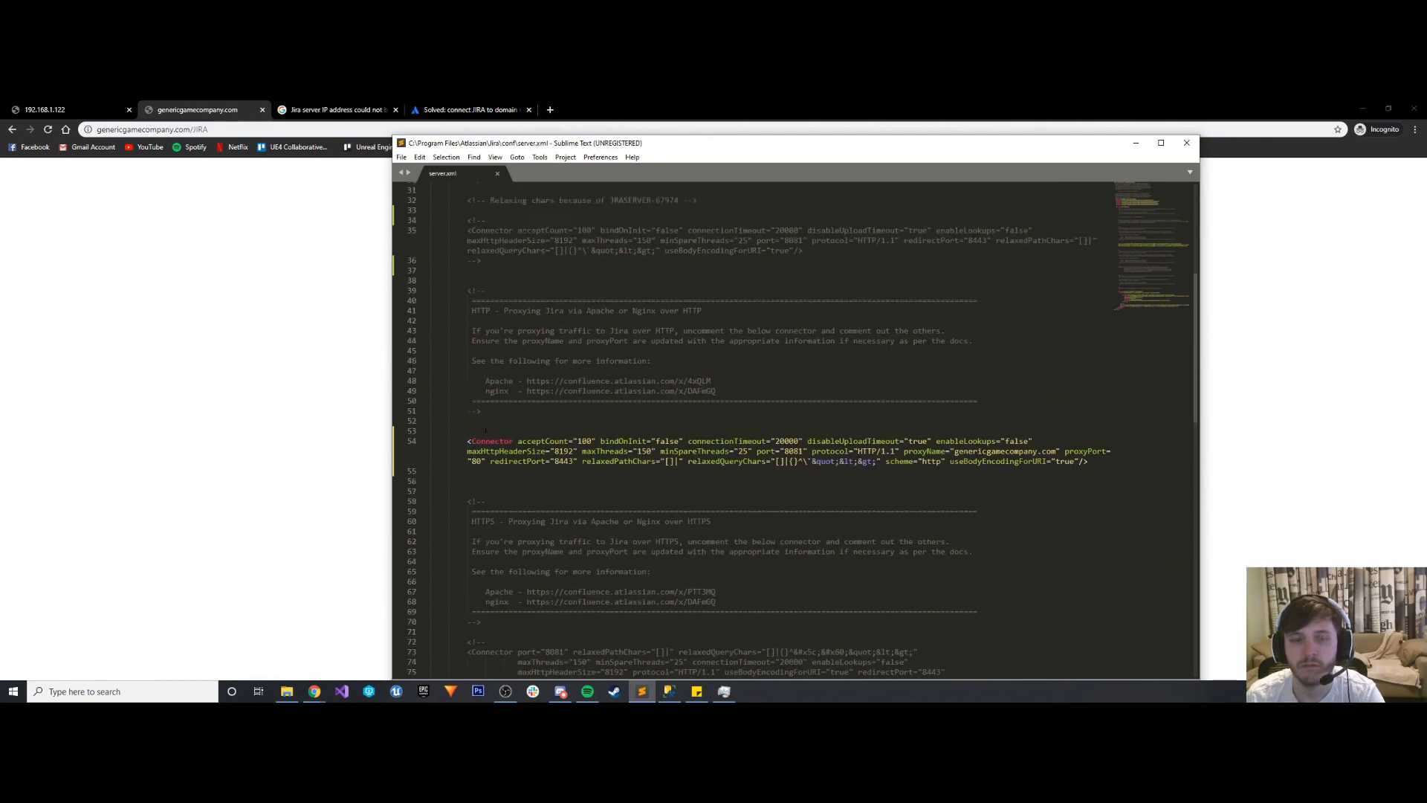
pyautogui.scroll(-12, 751, 427)
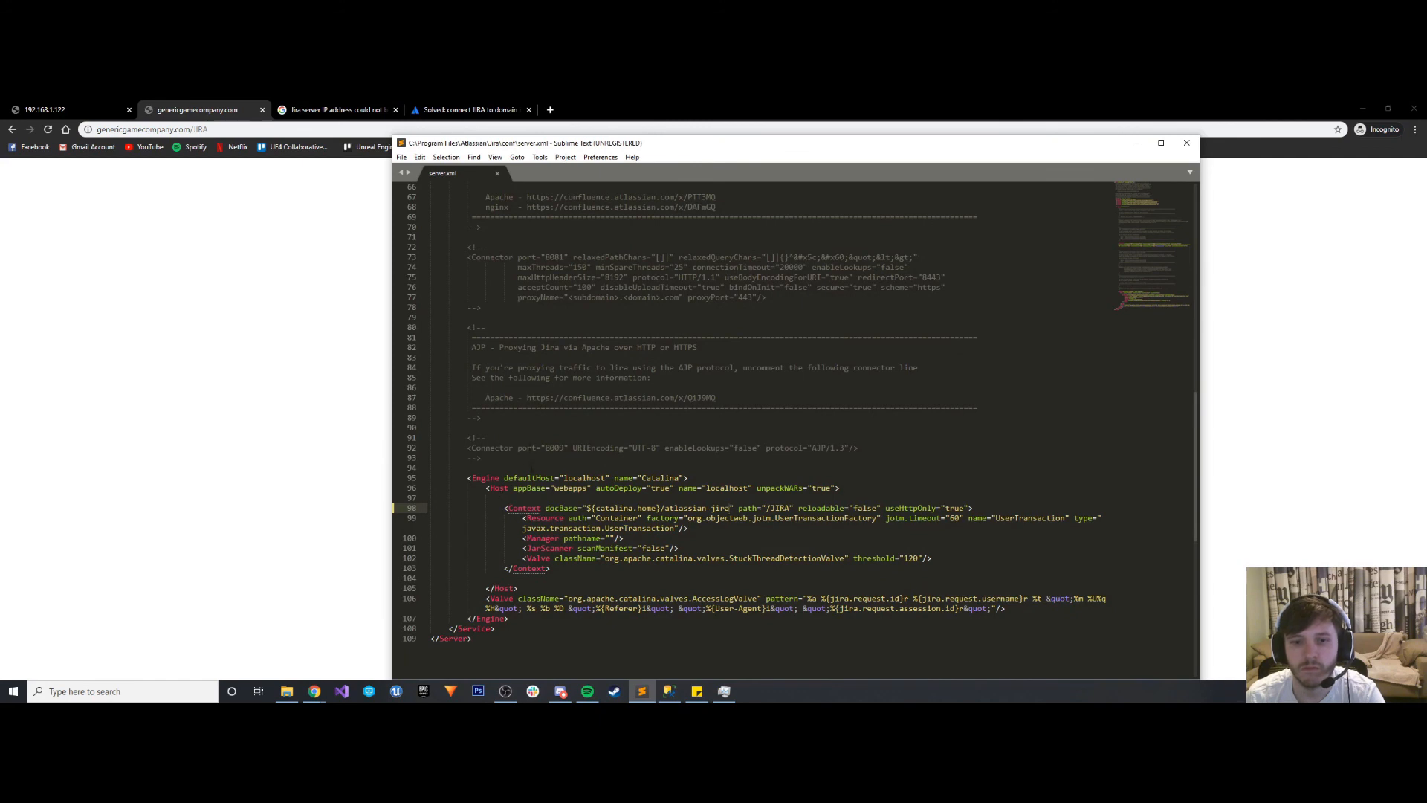
# - Set the proxyPort of the active HTTP Connector in server.xml to 81 and save the file
pyautogui.scroll(12, 530, 462)
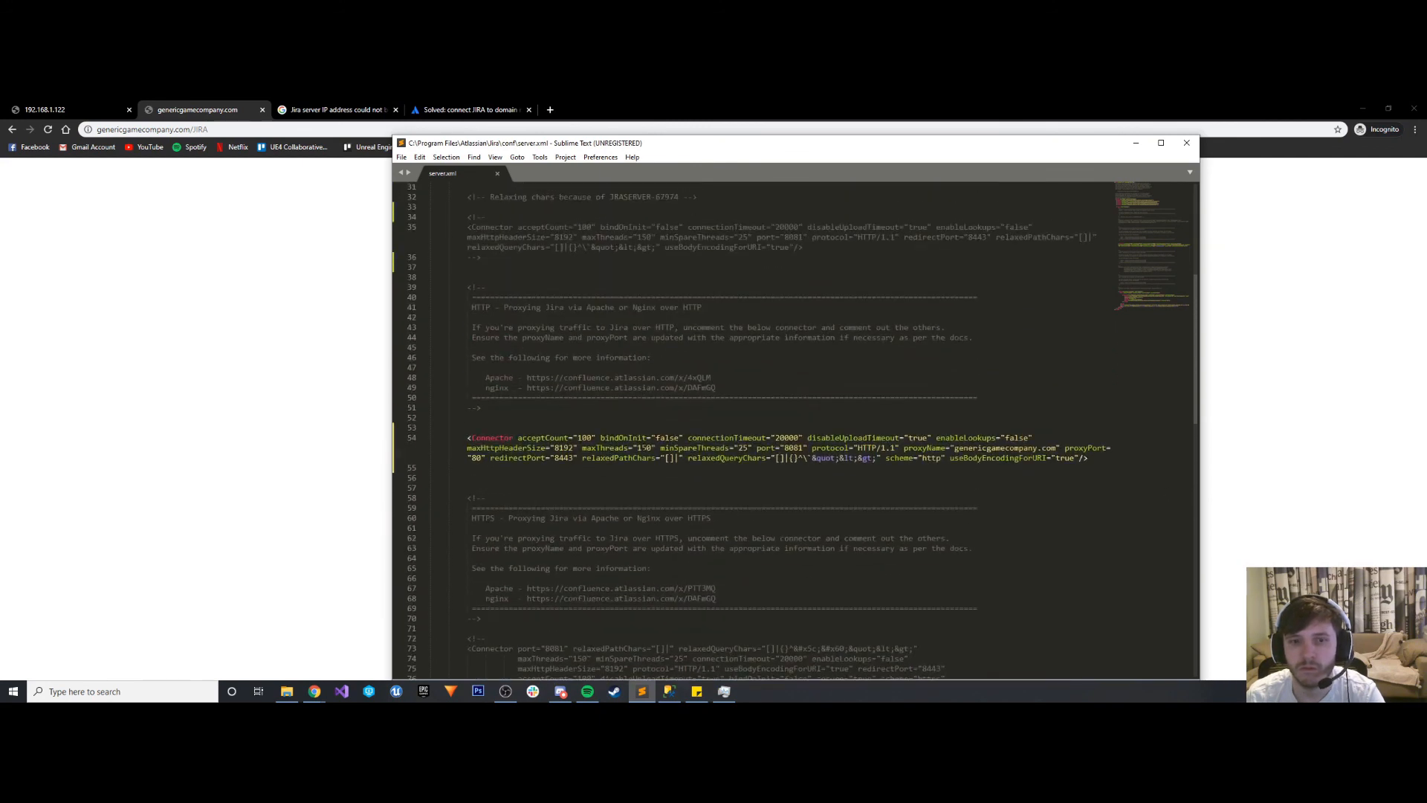
pyautogui.click(481, 456)
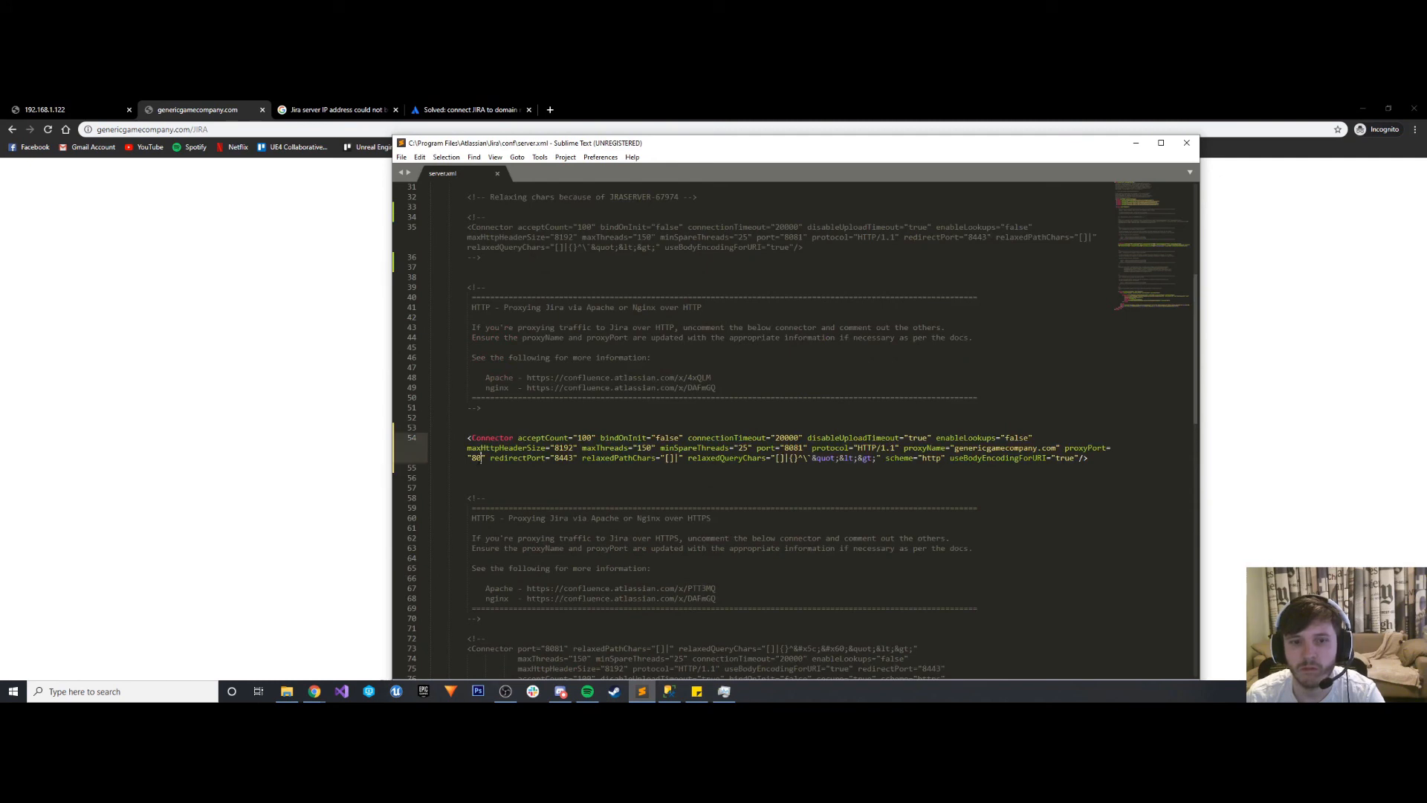
pyautogui.press('BackSpace')
pyautogui.write('1')
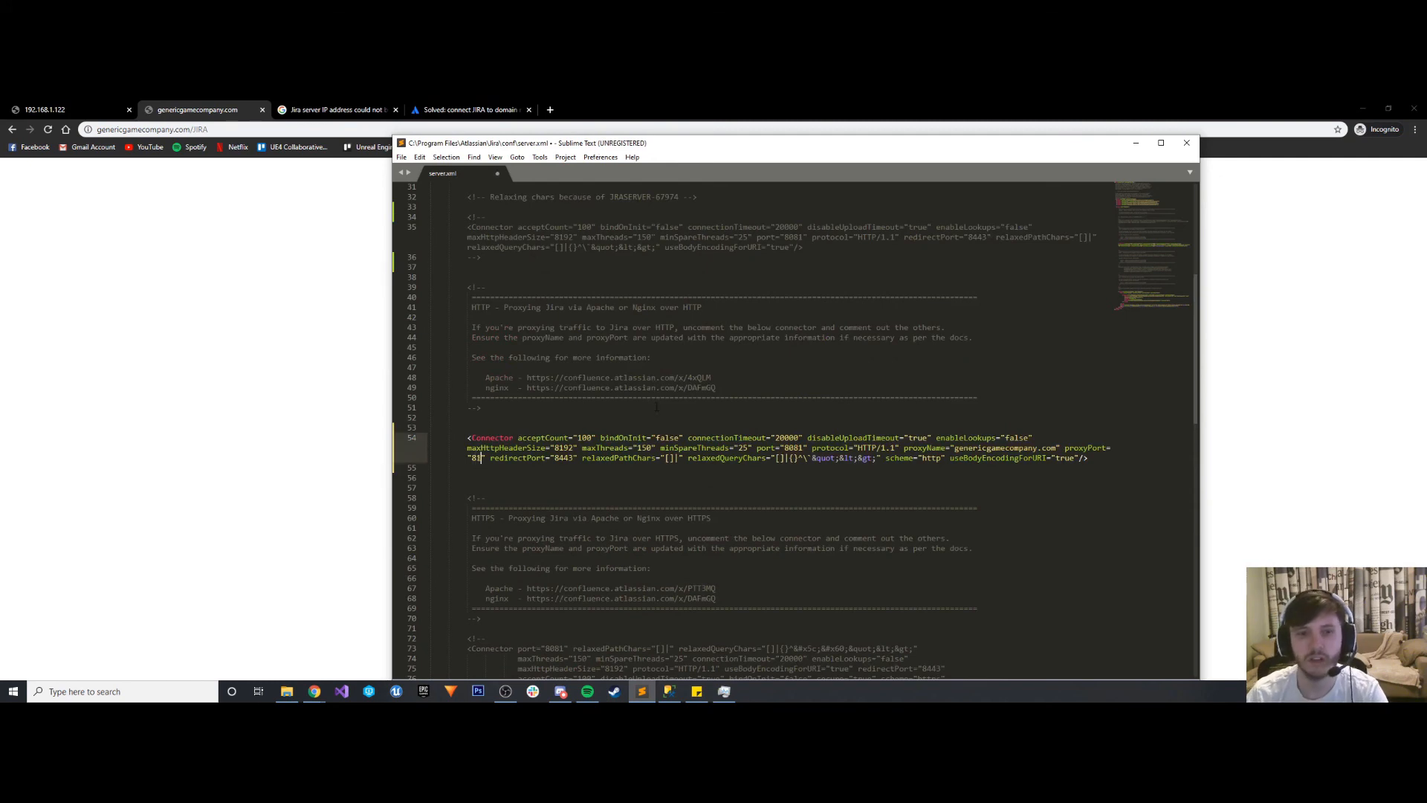
pyautogui.click(688, 425)
pyautogui.hotkey('ctrl', 's')
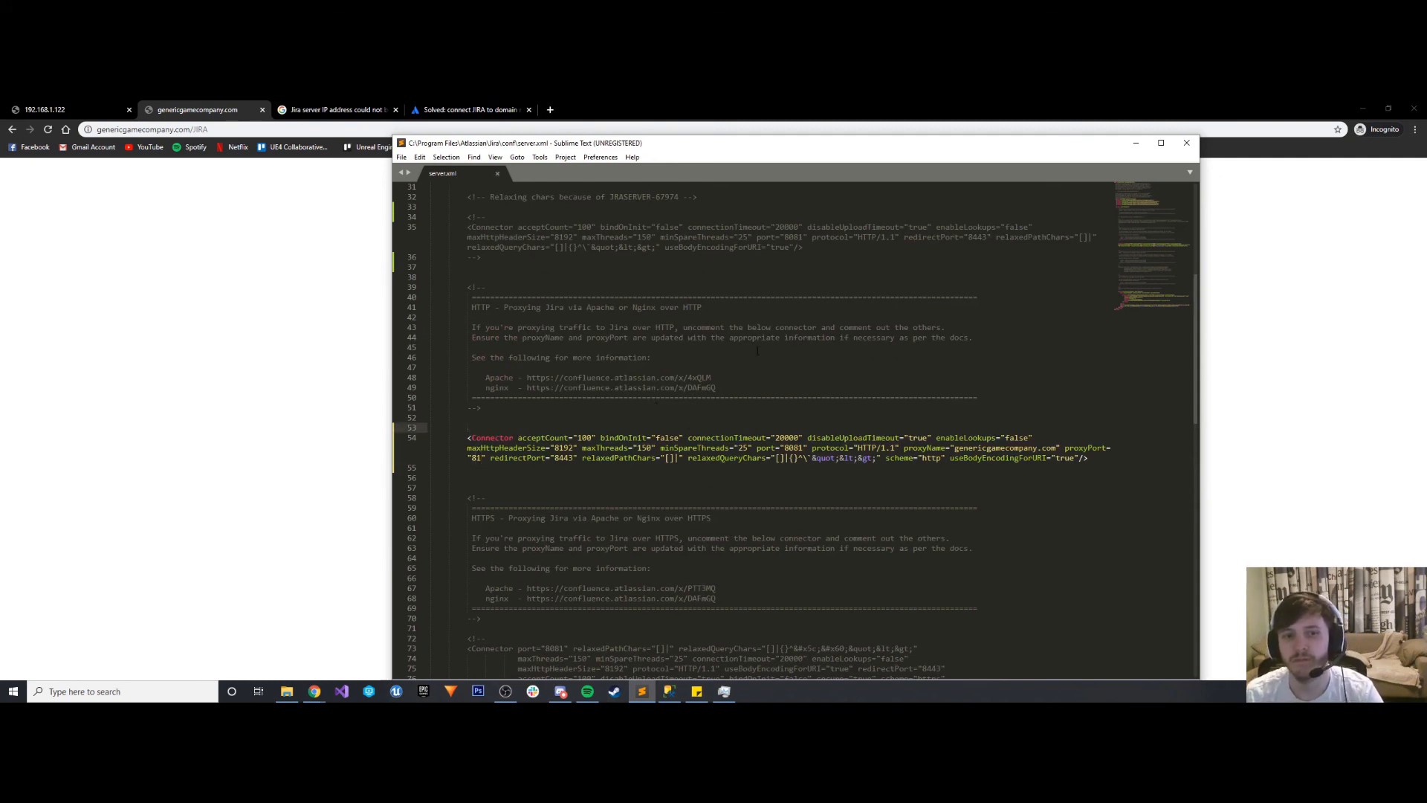
# - Switch to Task Manager and restart the Atlassian Jira service
pyautogui.click(287, 692)
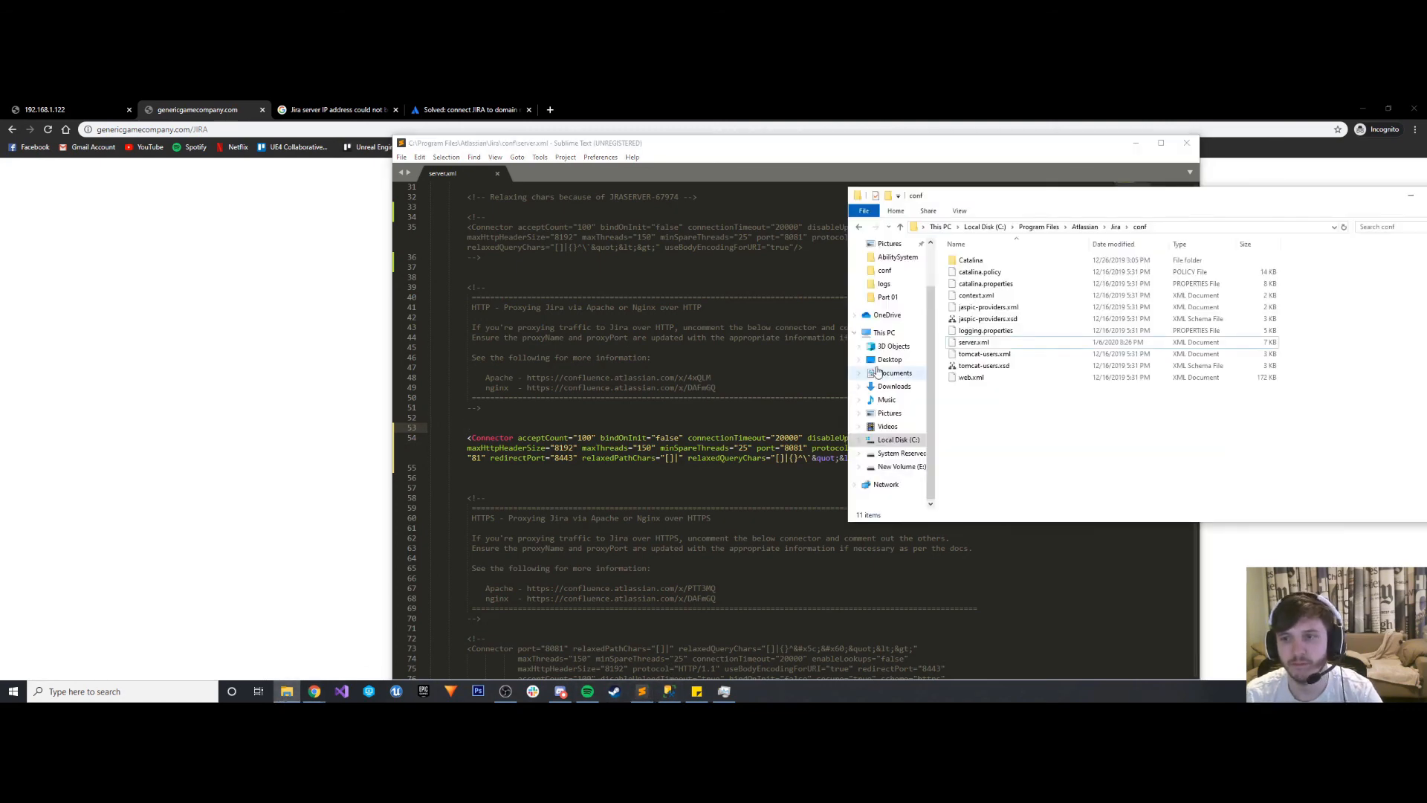
pyautogui.click(724, 691)
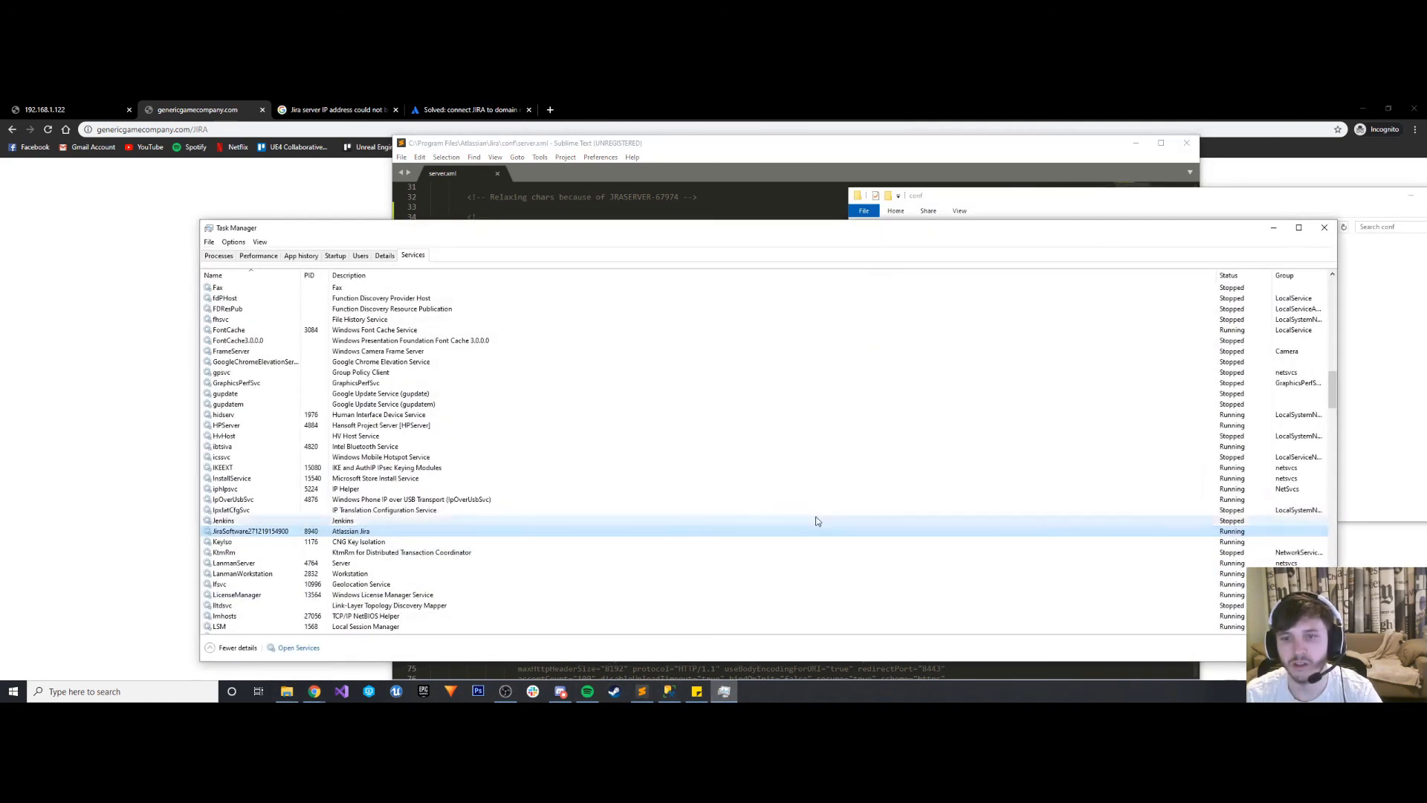
pyautogui.rightClick(281, 533)
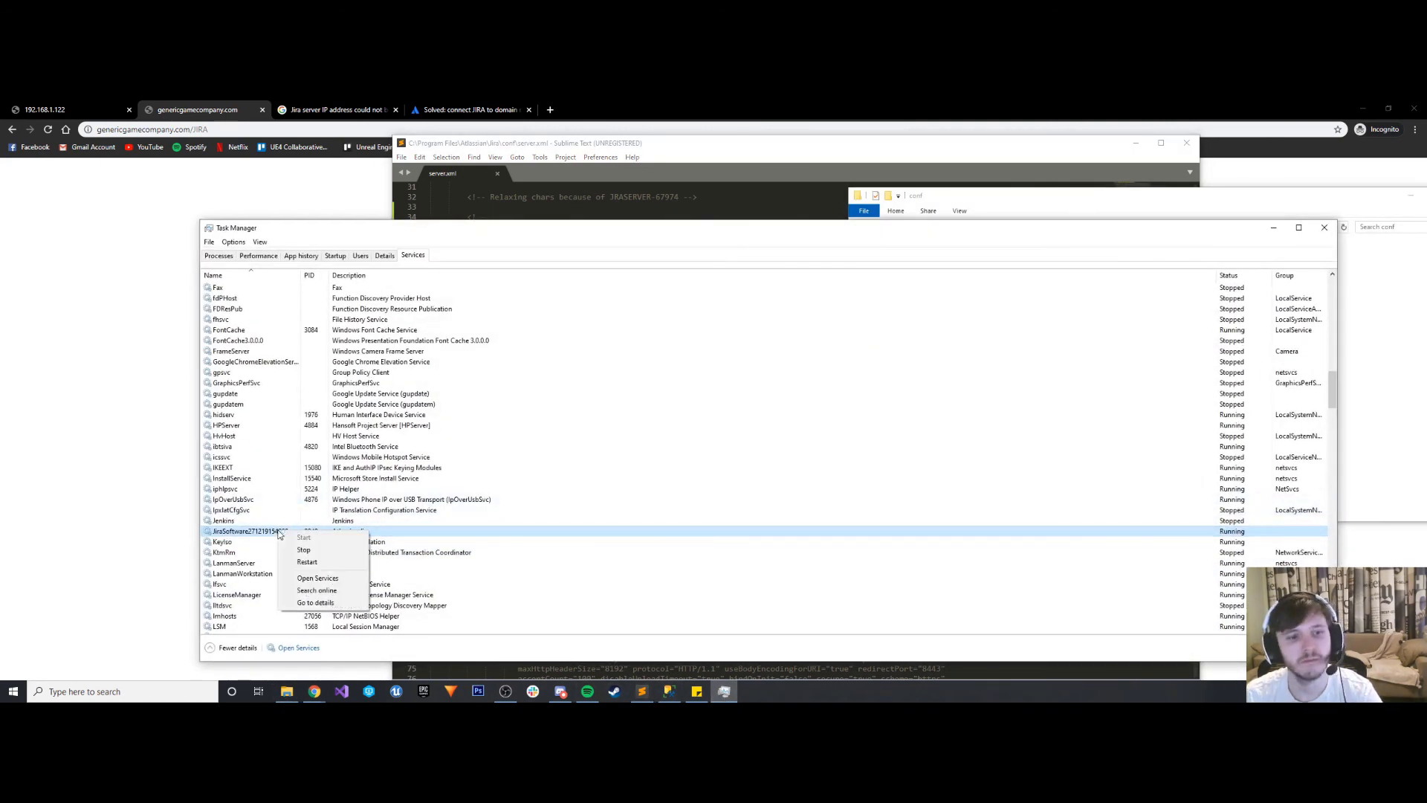
pyautogui.click(299, 565)
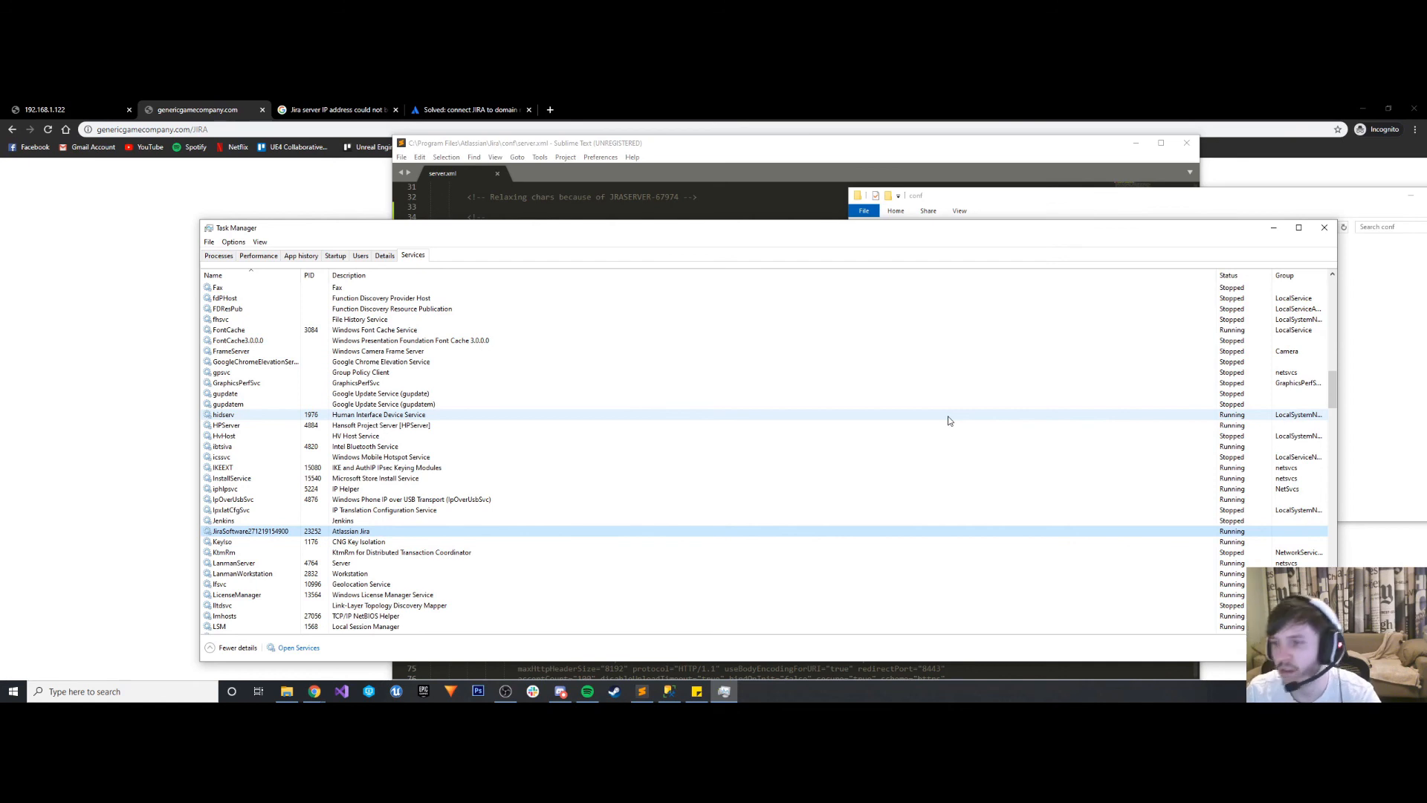
# - Return to the incognito browser window and reload genericgamecompany.com/JIRA
pyautogui.click(165, 184)
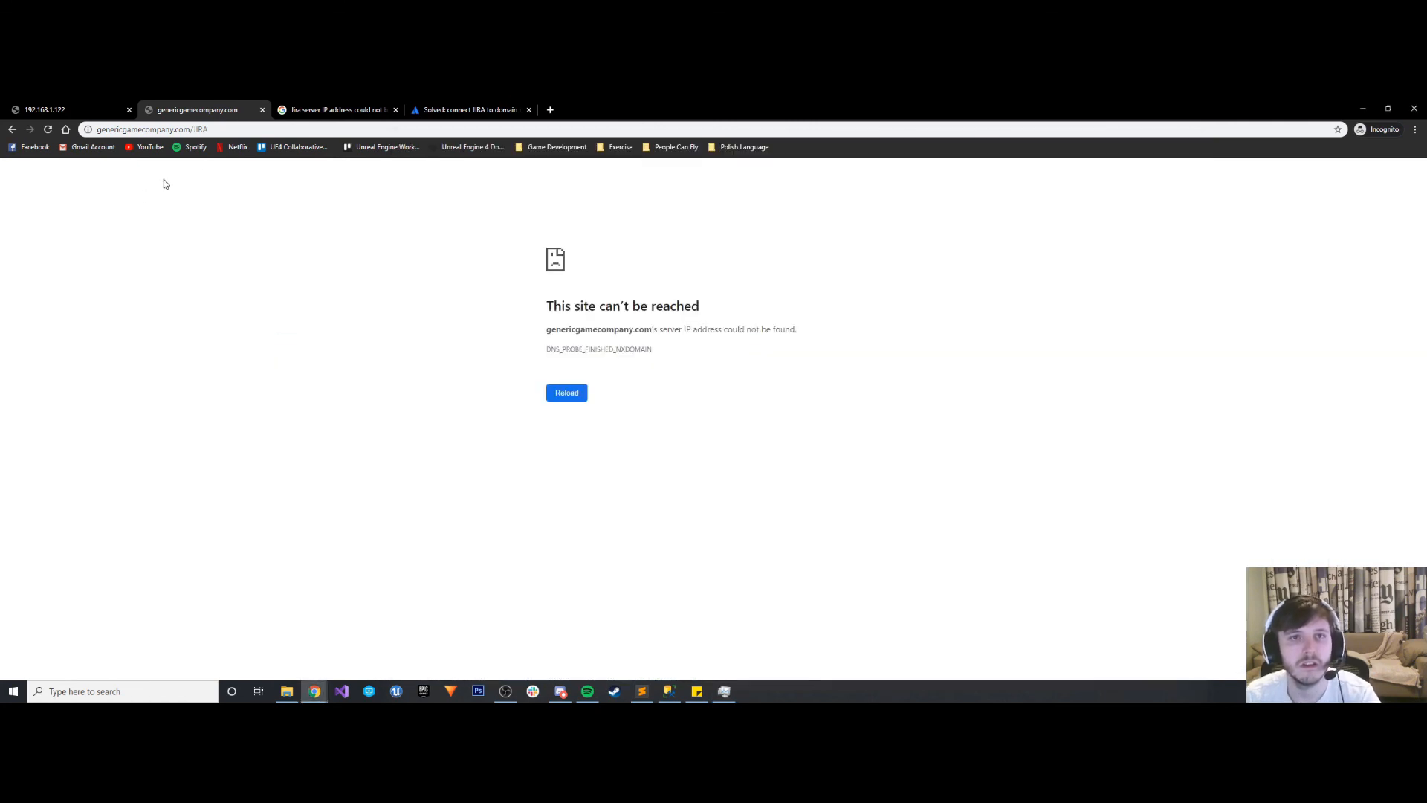
pyautogui.click(49, 133)
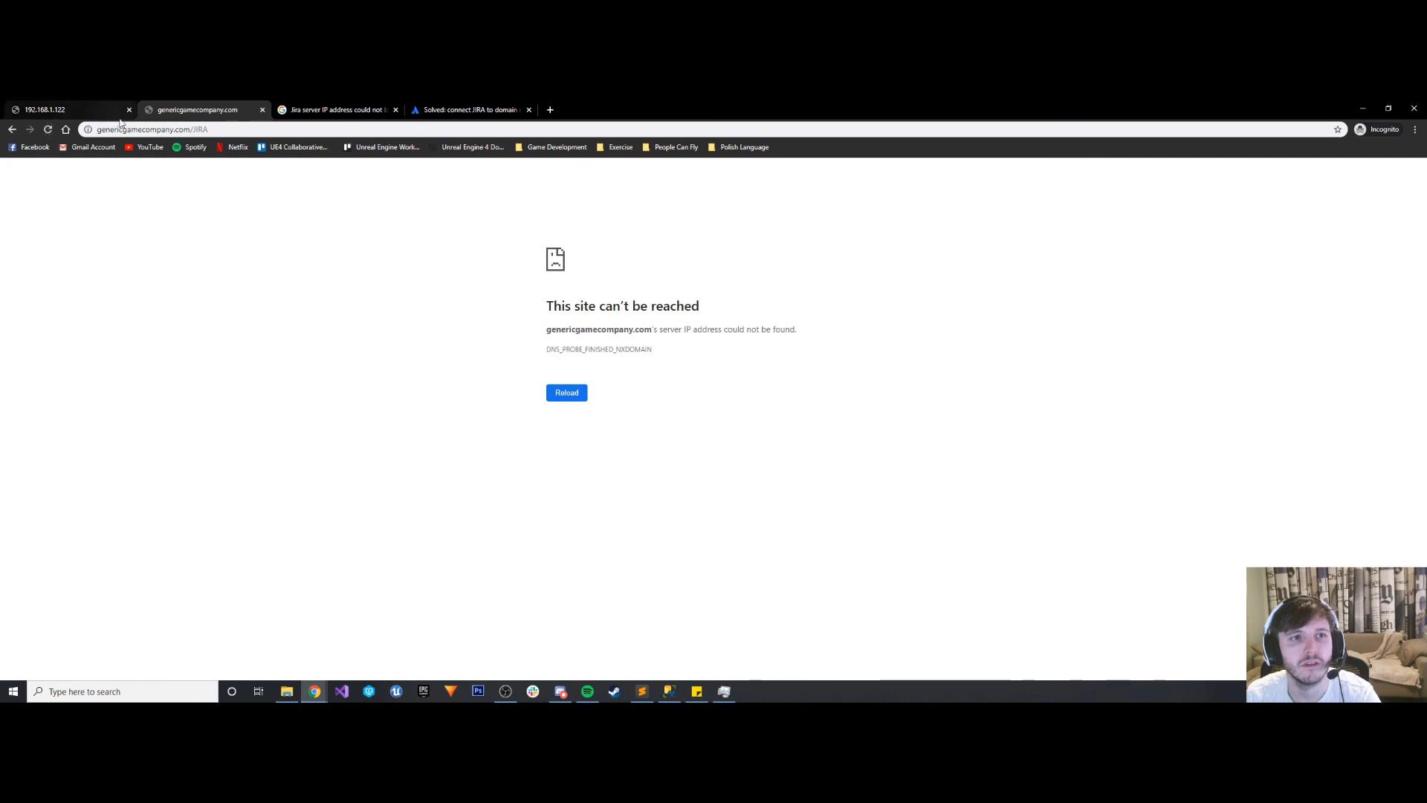
pyautogui.click(550, 394)
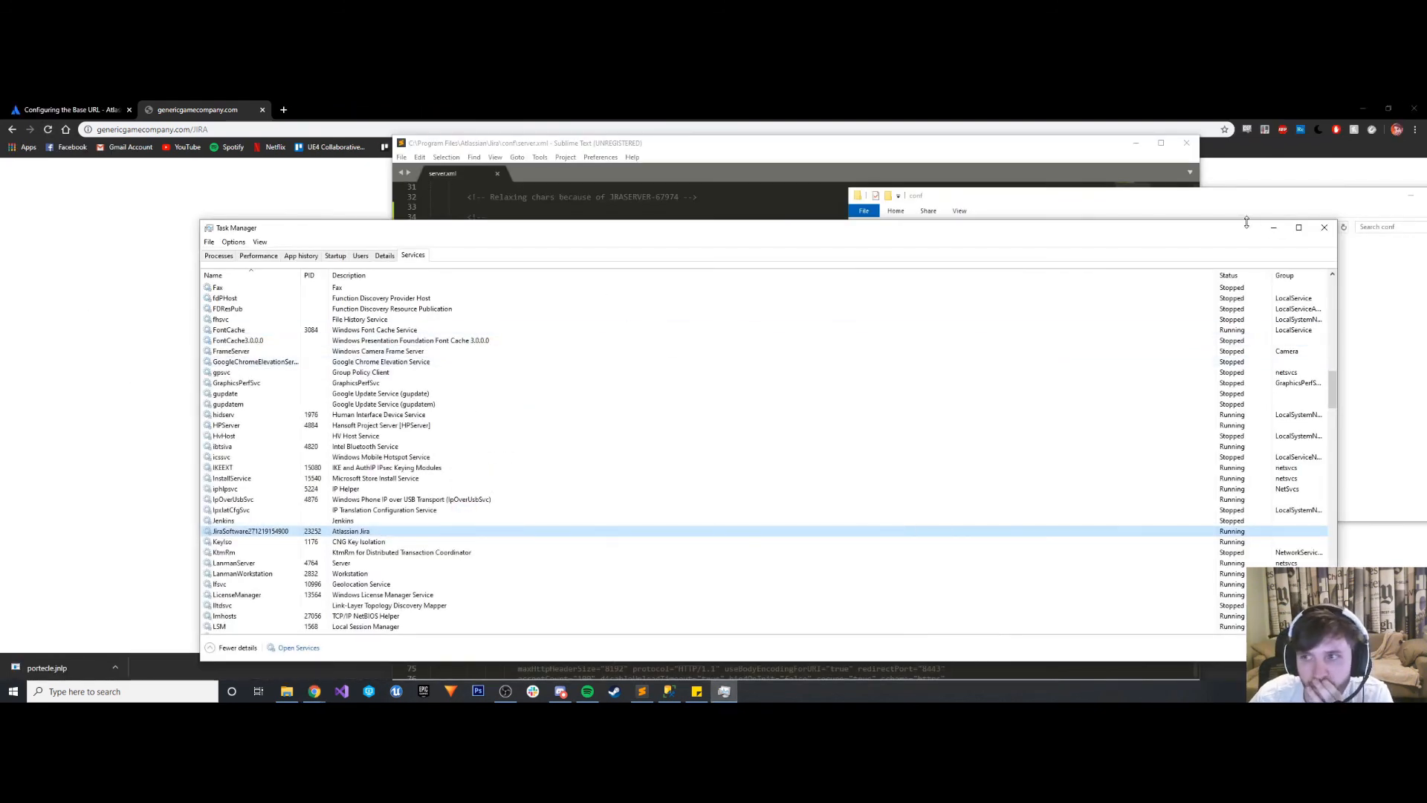
# - Clear away Task Manager and the conf folder window, and save a copy of server.xml to the Desktop as CustomServer.xml
pyautogui.click(1274, 227)
pyautogui.moveTo(1114, 211); pyautogui.dragTo(500, 251)
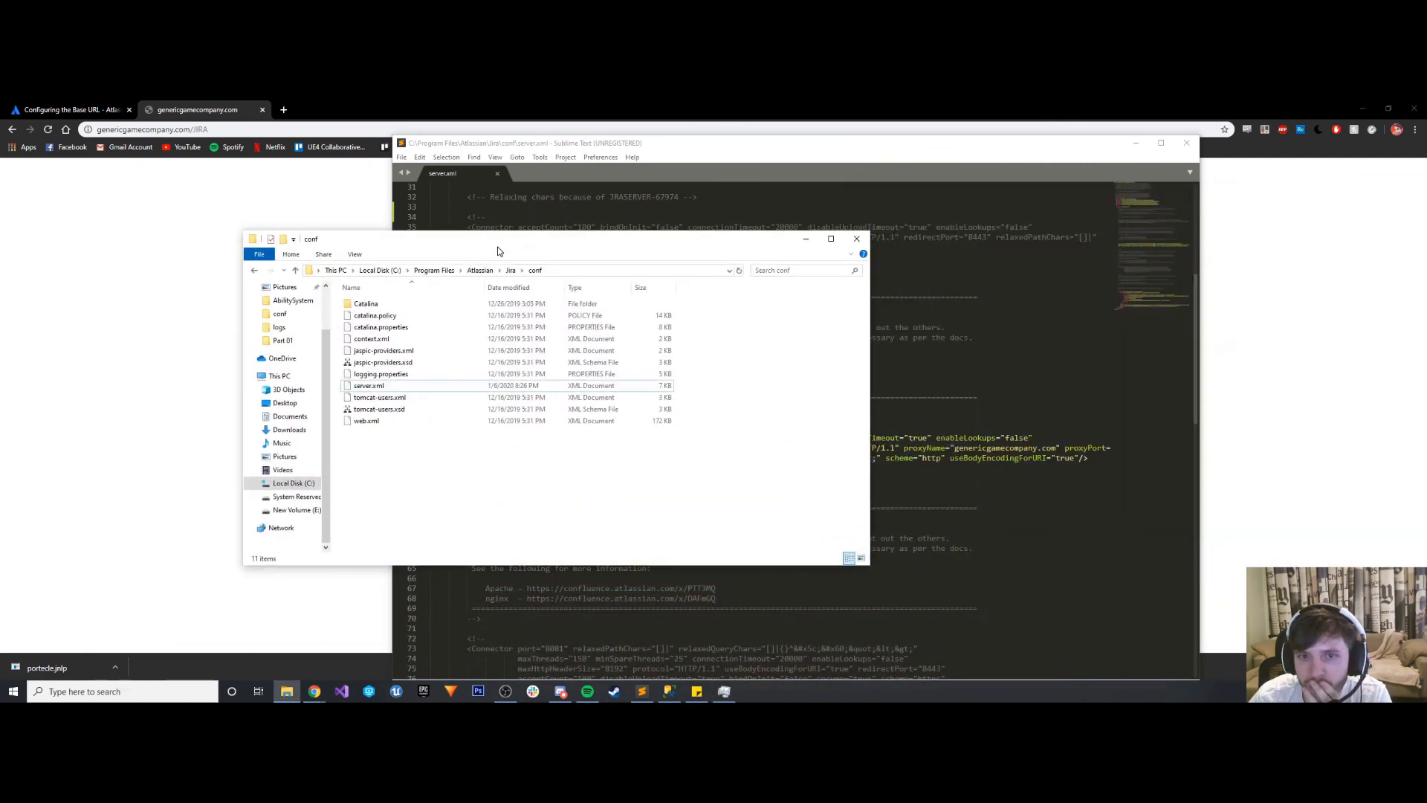
pyautogui.click(857, 241)
pyautogui.click(402, 157)
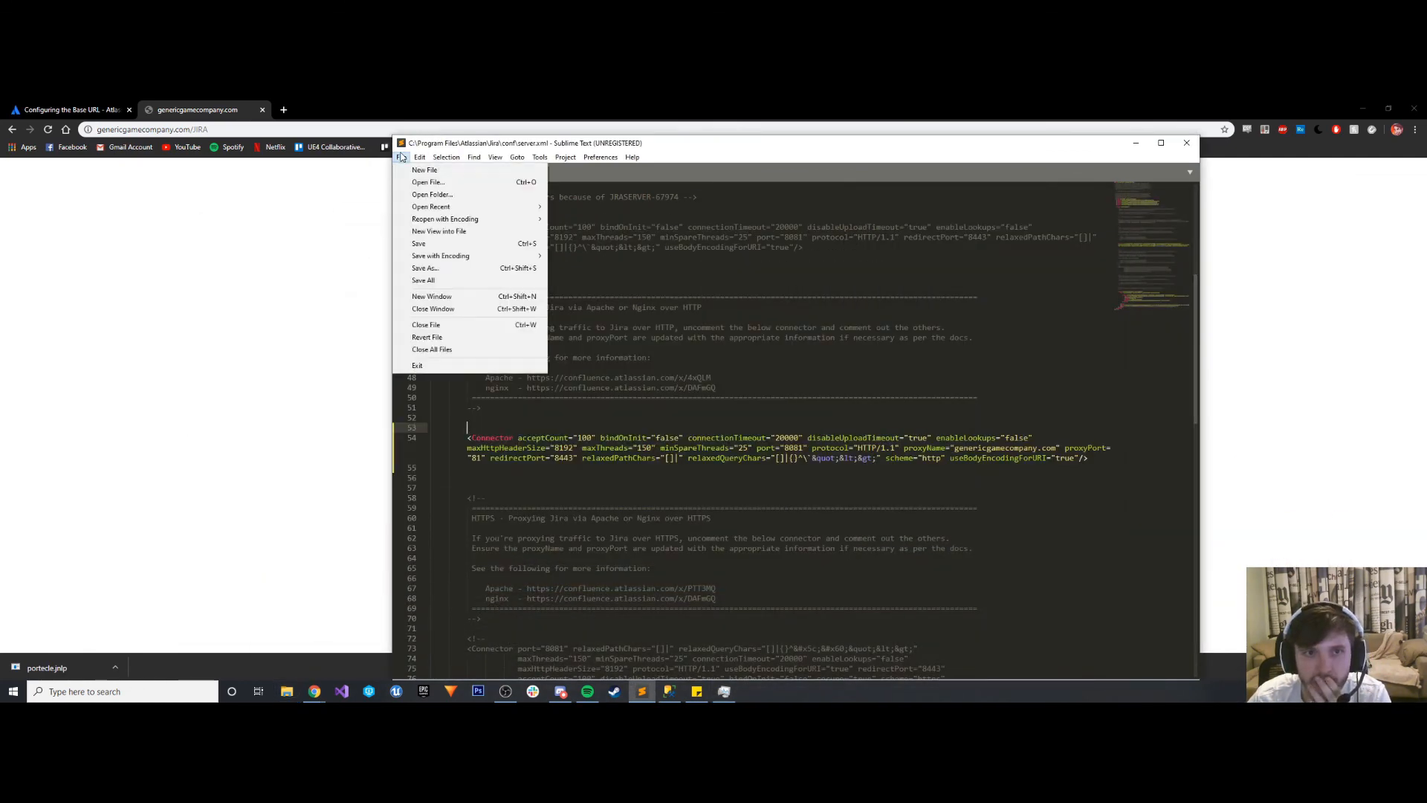
pyautogui.click(449, 268)
pyautogui.click(439, 273)
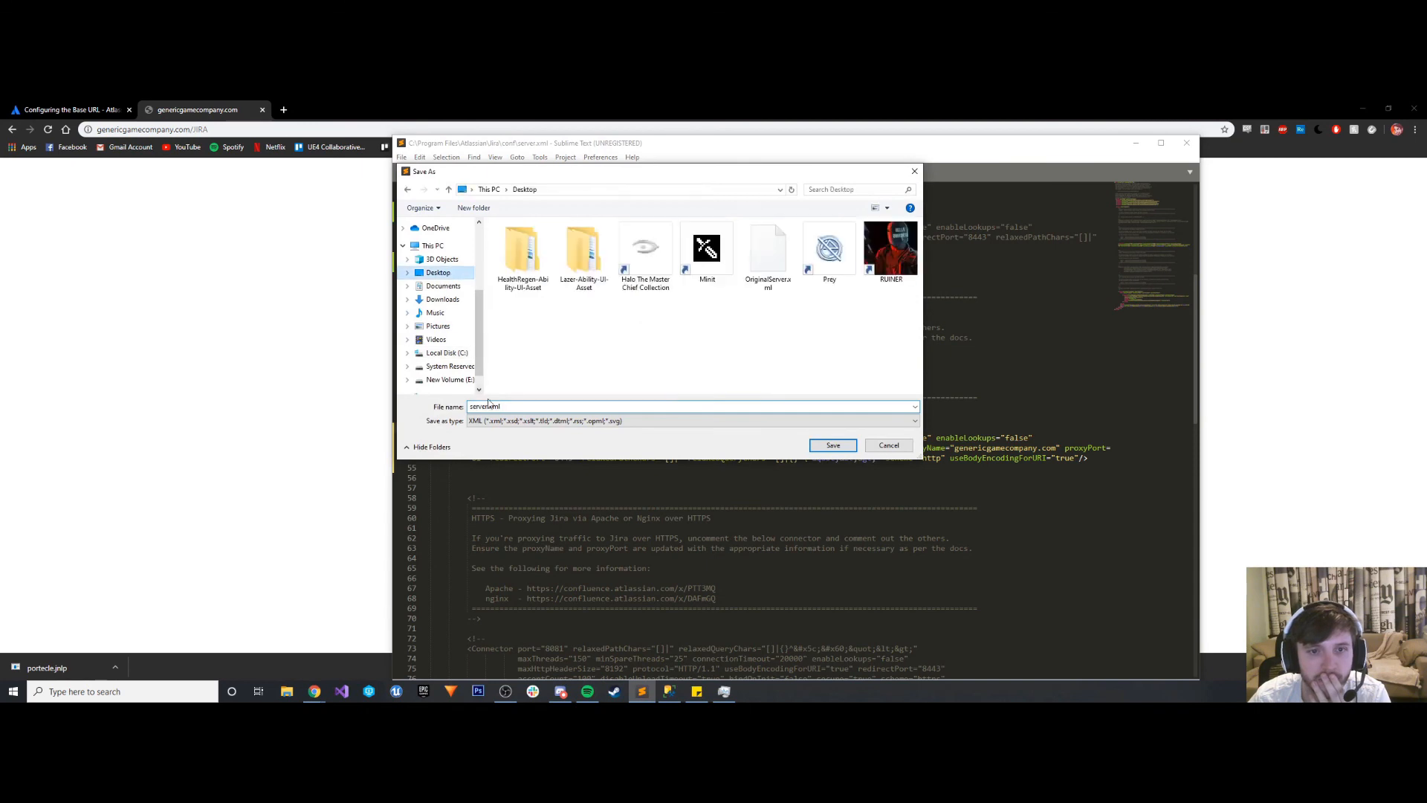
pyautogui.write('CustomS')
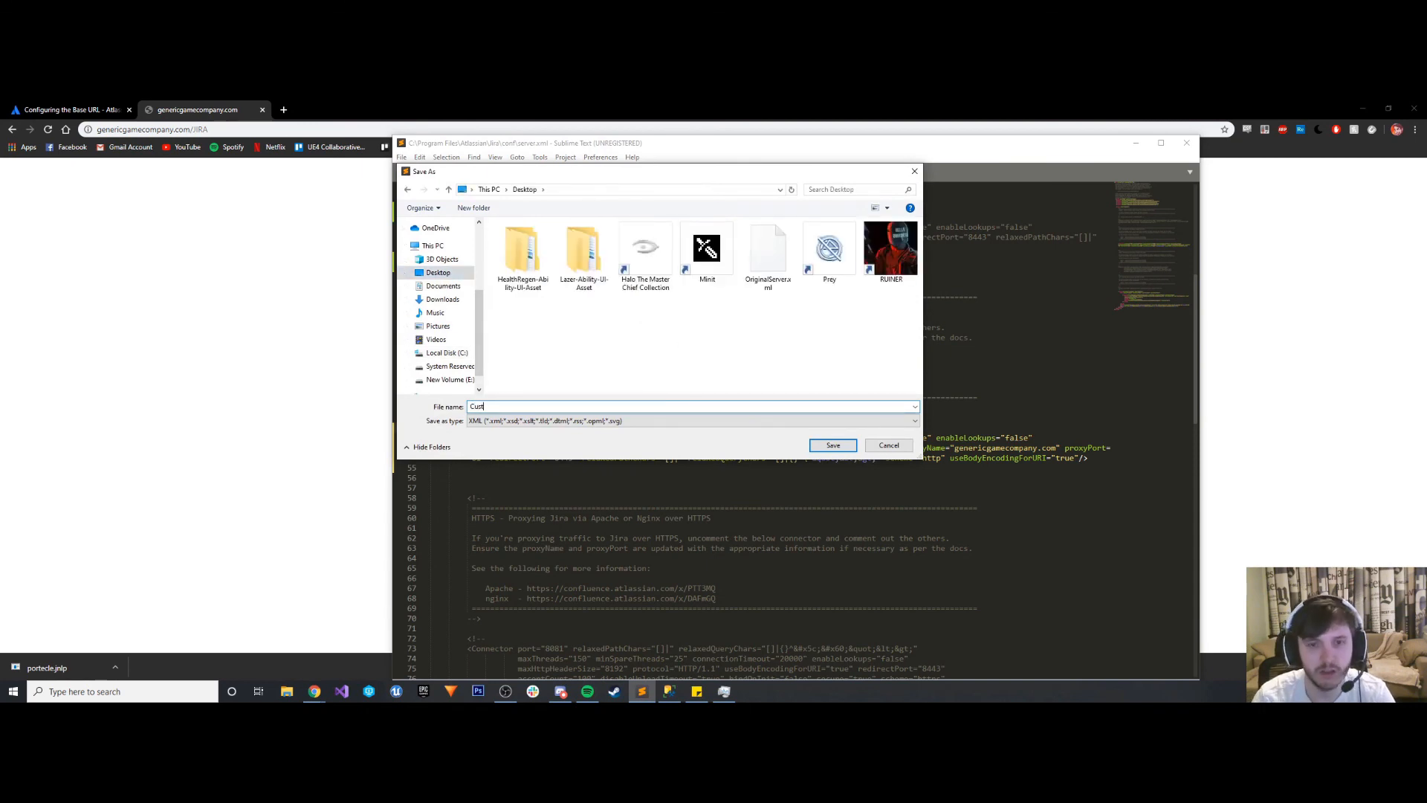
pyautogui.press('Return')
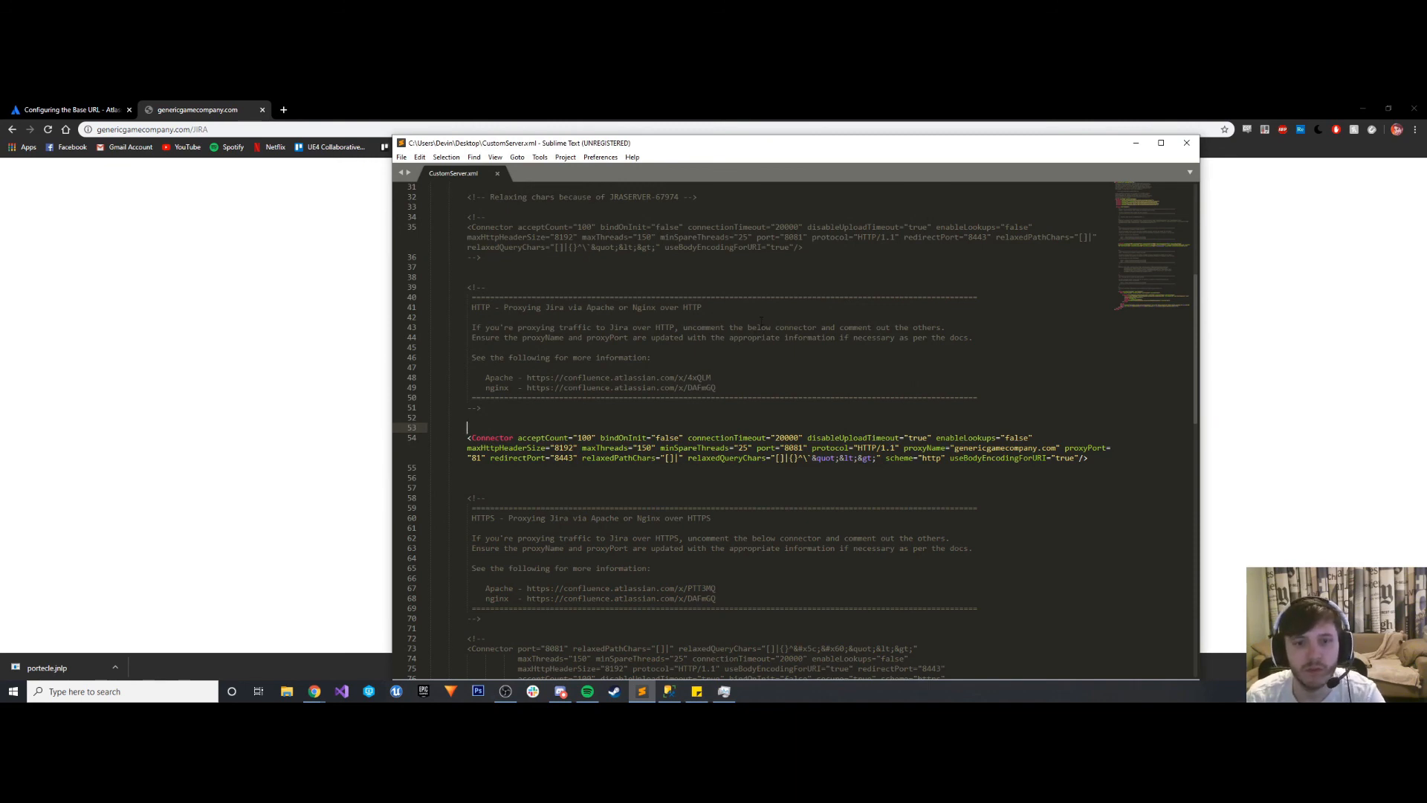
# - Look over the Connector entries in CustomServer.xml and reload genericgamecompany.com/JIRA in the regular Chrome window
pyautogui.scroll(-3, 761, 321)
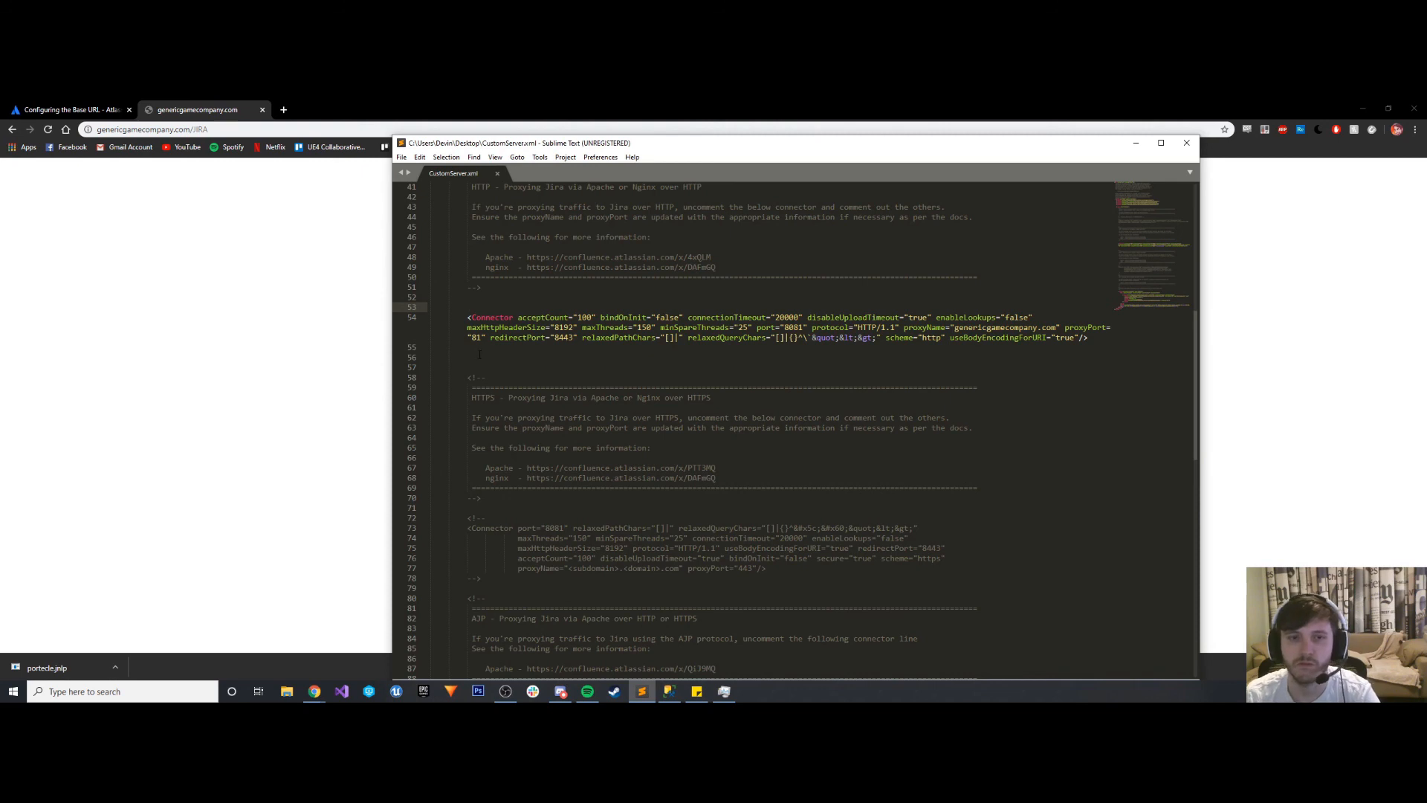
pyautogui.scroll(8, 475, 348)
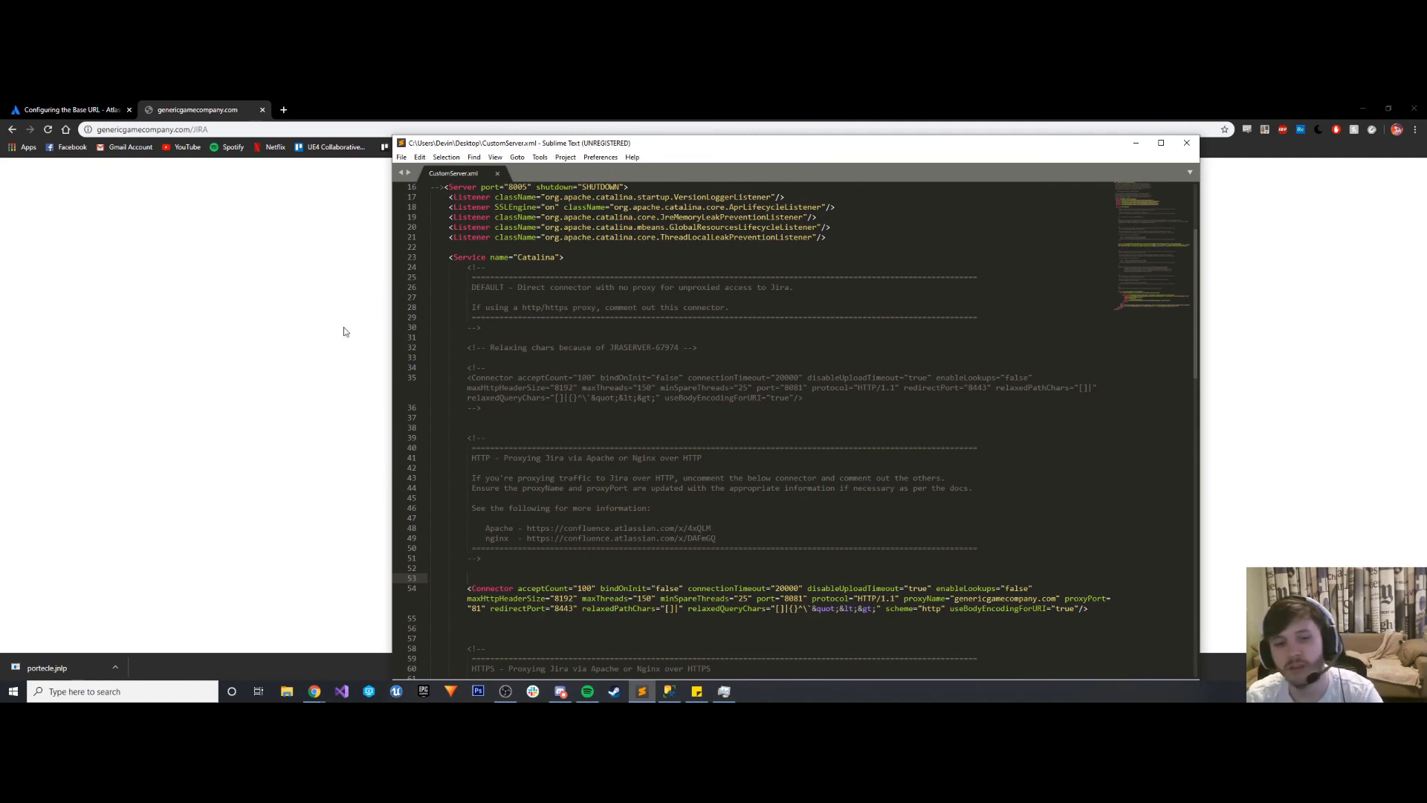
pyautogui.click(304, 363)
pyautogui.click(49, 130)
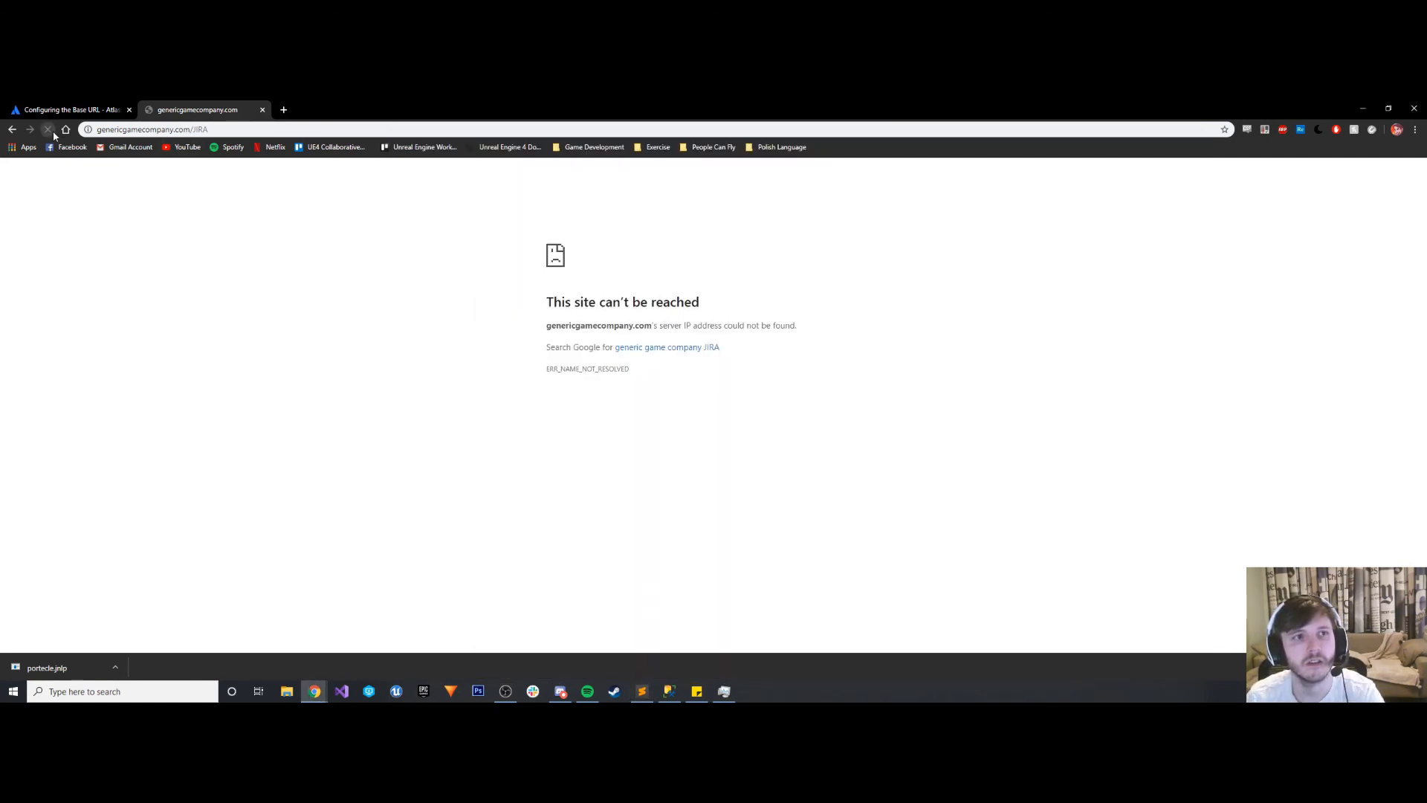
# - Switch to SQL Server Management Studio and inspect the server's Security and Connections properties, leaving them unedited
pyautogui.click(669, 691)
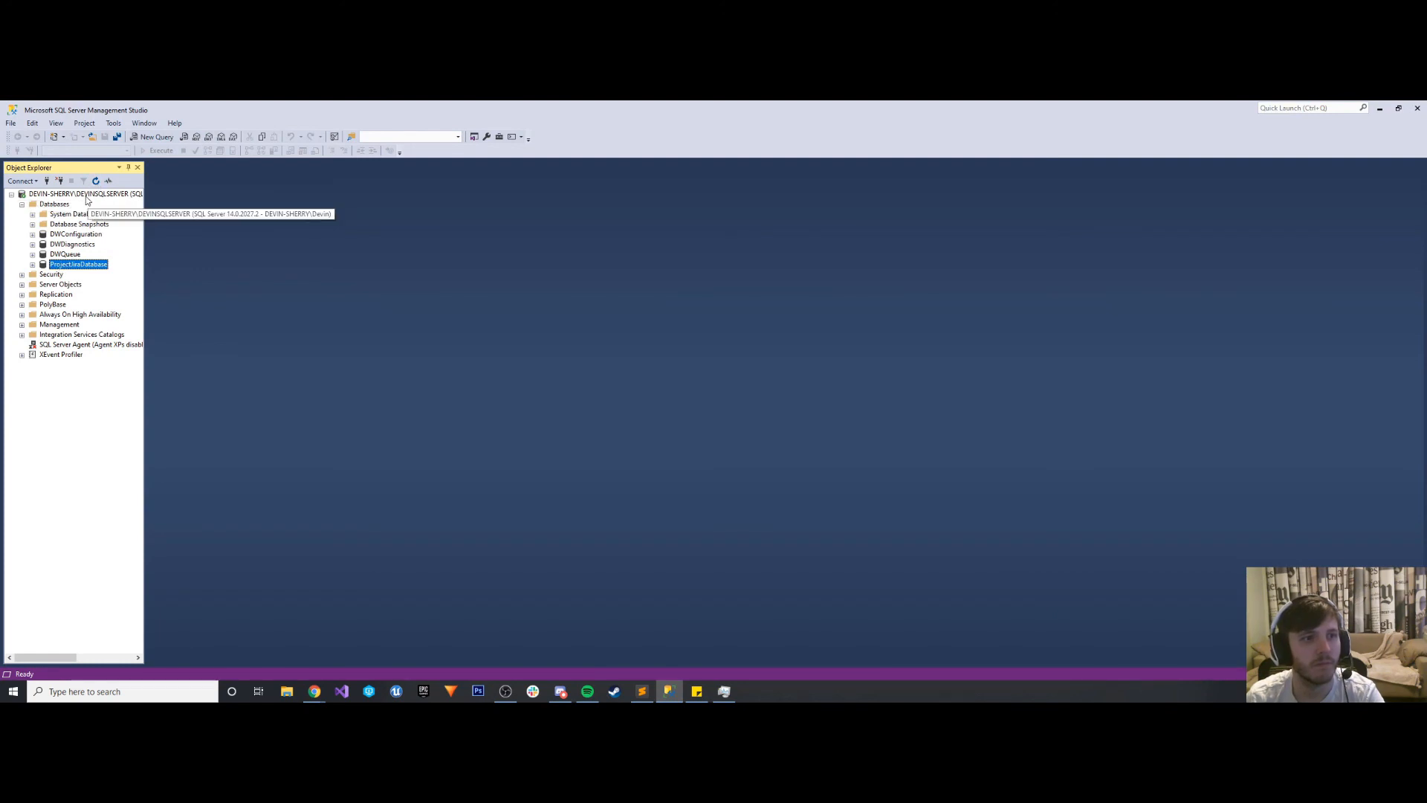
pyautogui.rightClick(85, 195)
pyautogui.click(113, 423)
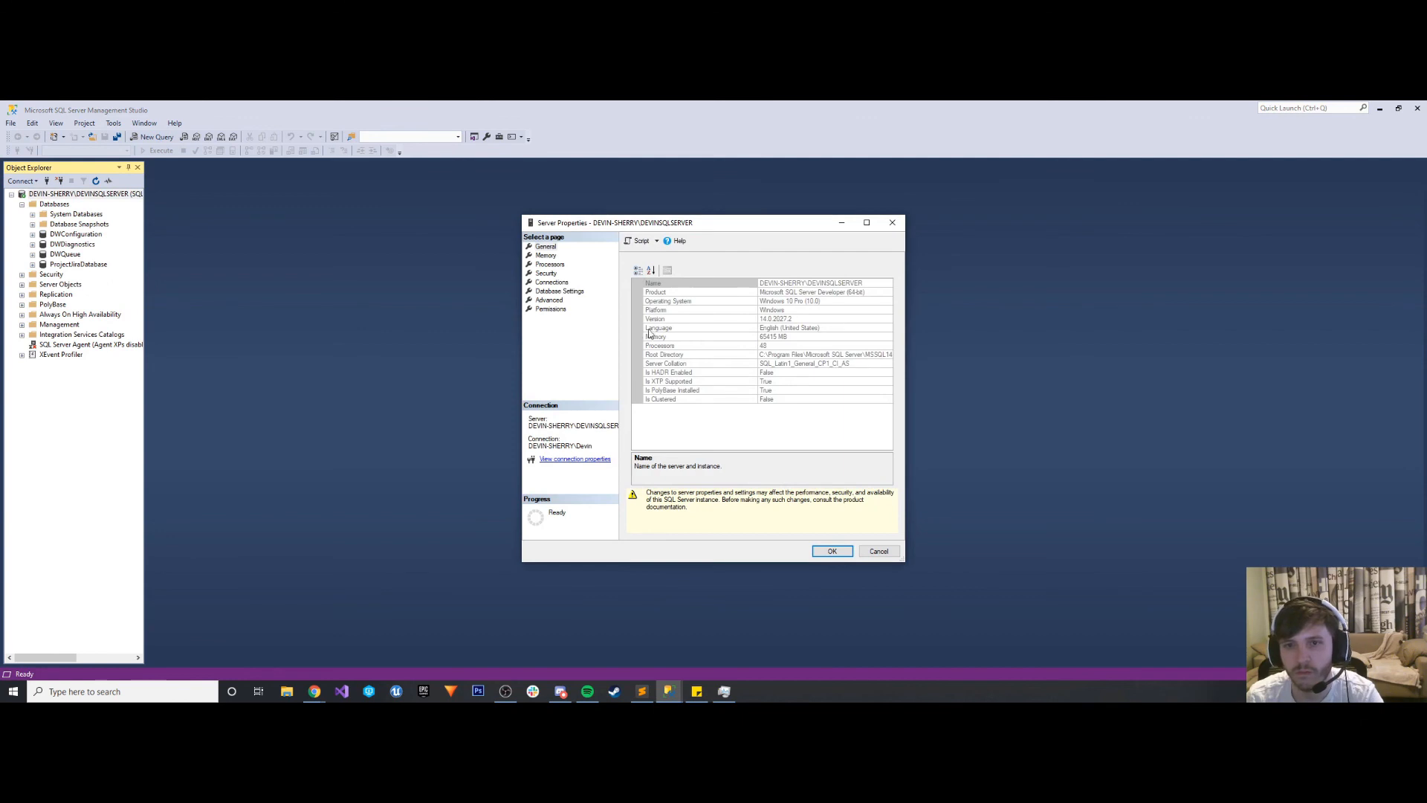
pyautogui.click(550, 274)
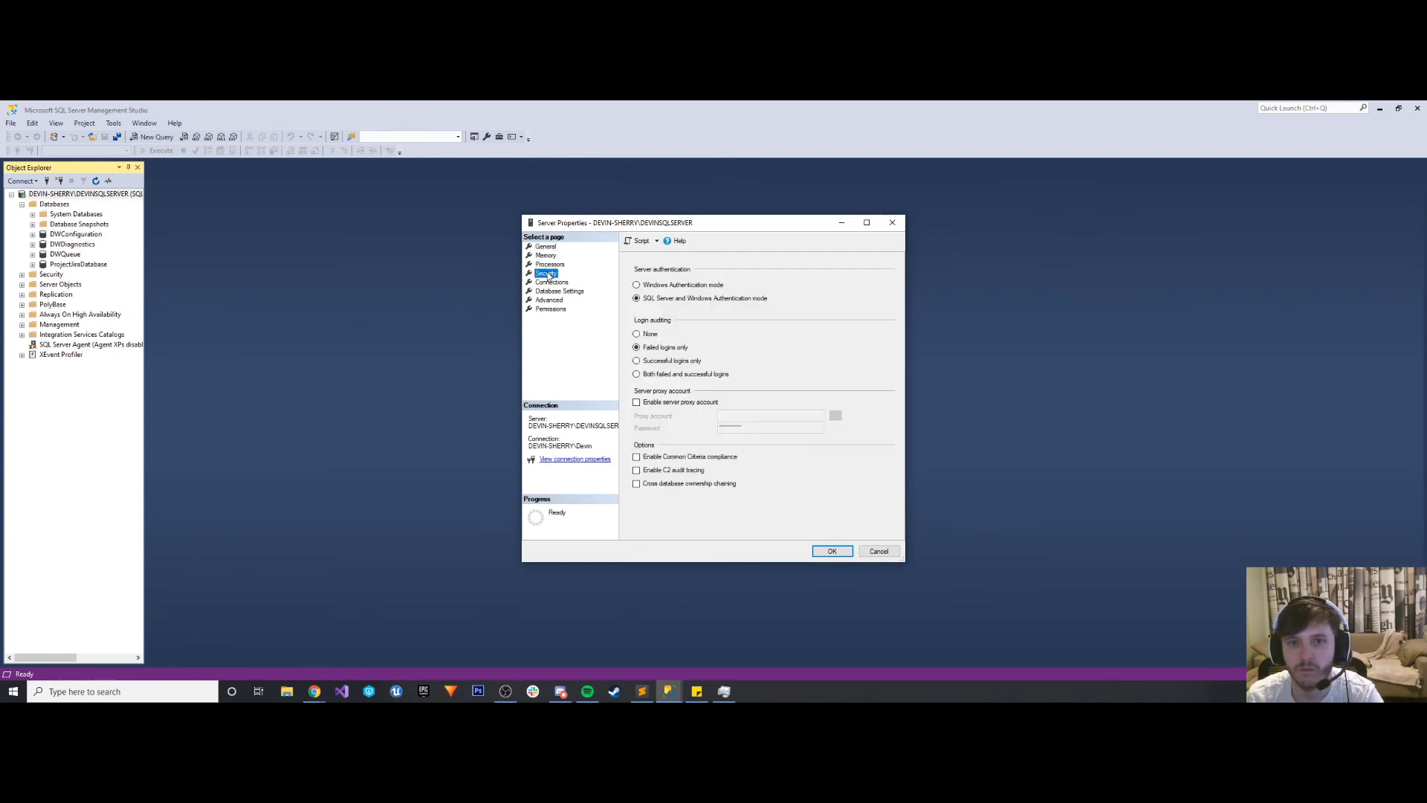
pyautogui.click(550, 282)
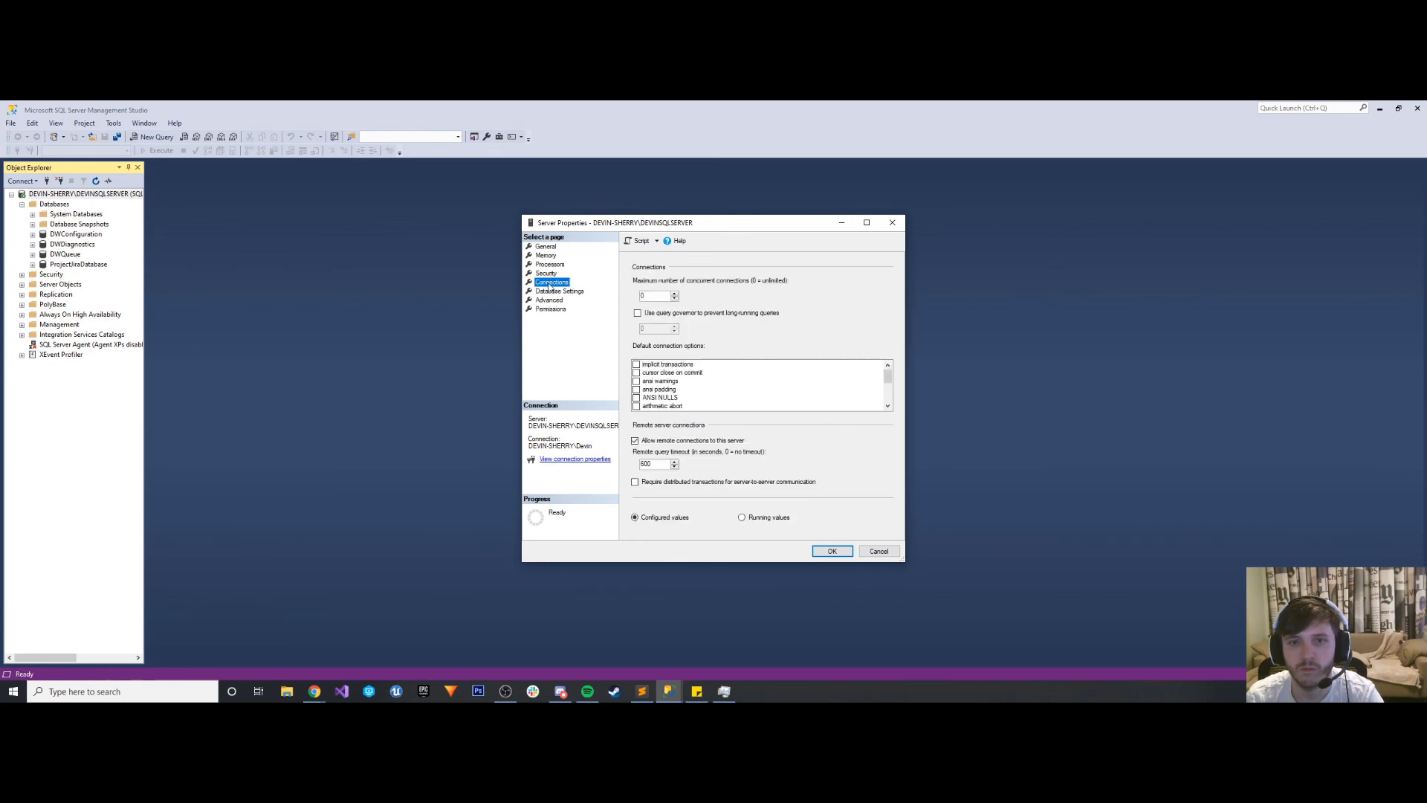
pyautogui.scroll(3, 793, 389)
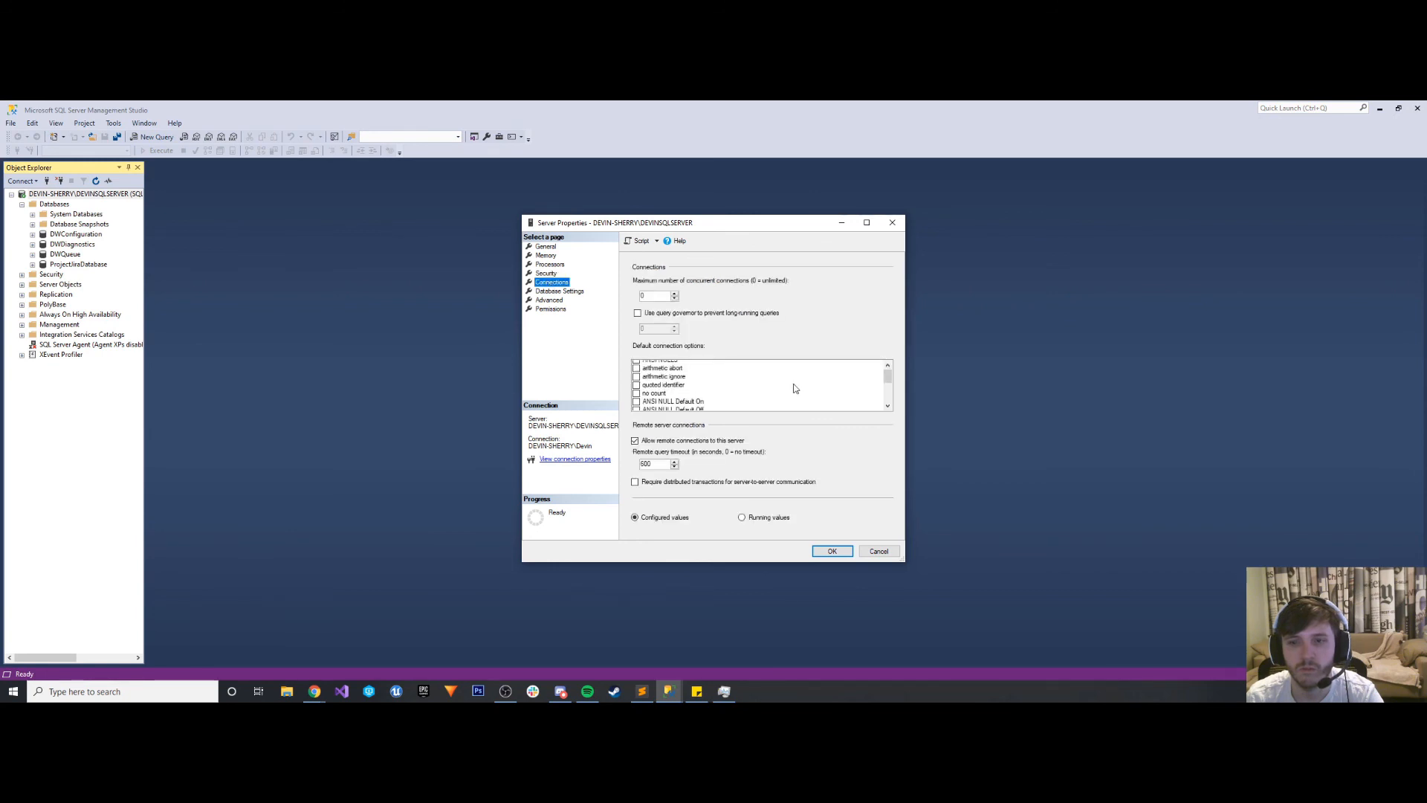
pyautogui.click(892, 222)
# - Open SQL Server 2017 Configuration Manager and check the Flags and Advanced properties of the SQL Server instance's network protocols
pyautogui.click(67, 690)
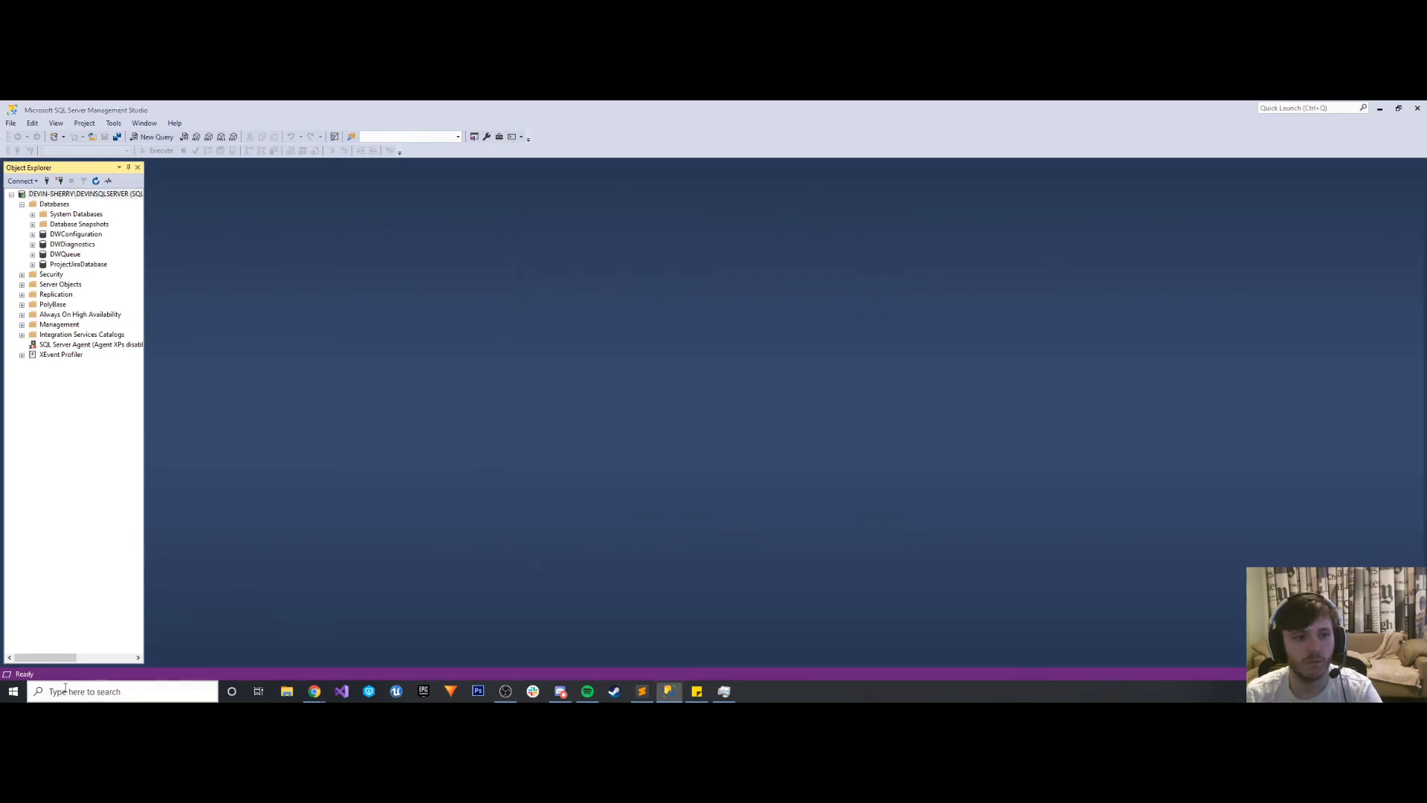
pyautogui.write('server')
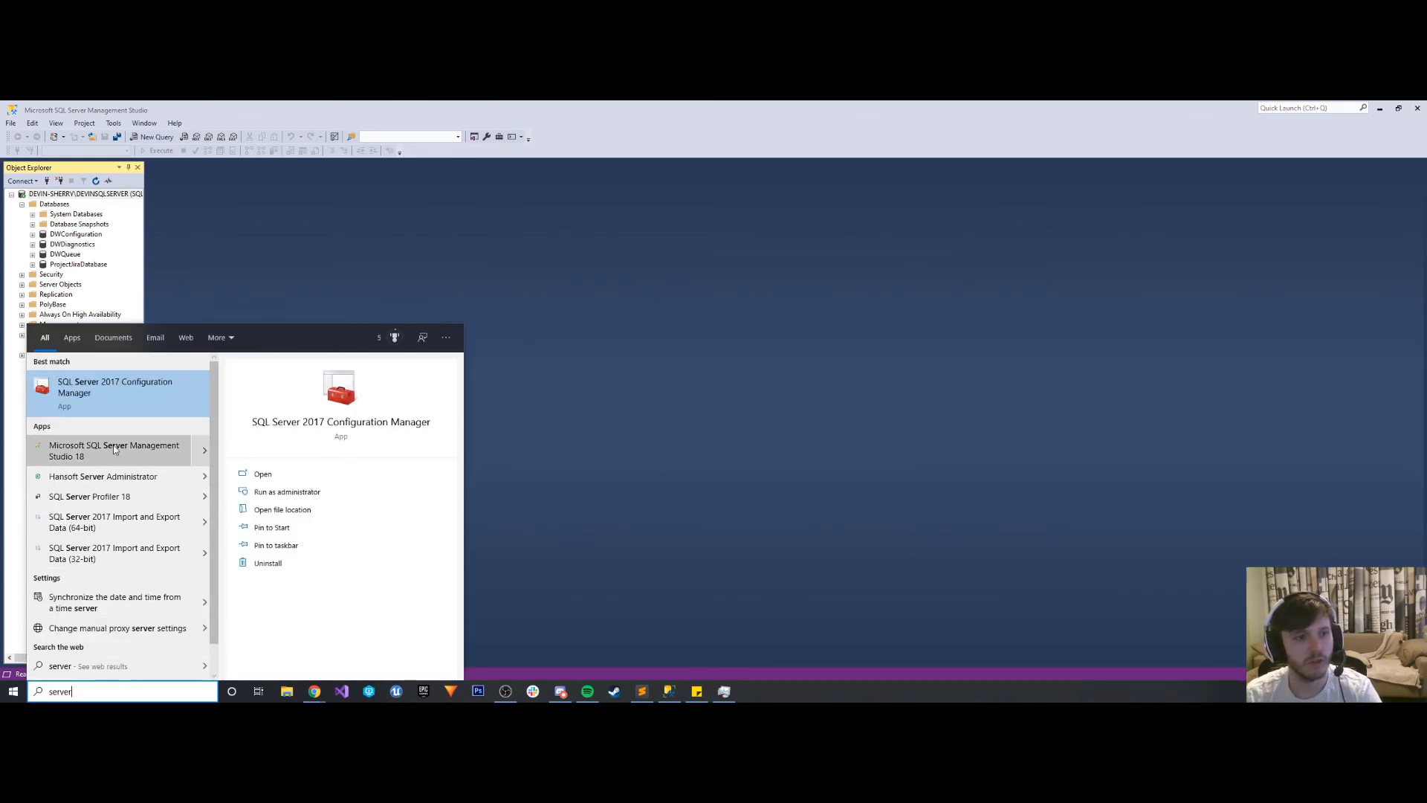
pyautogui.click(124, 397)
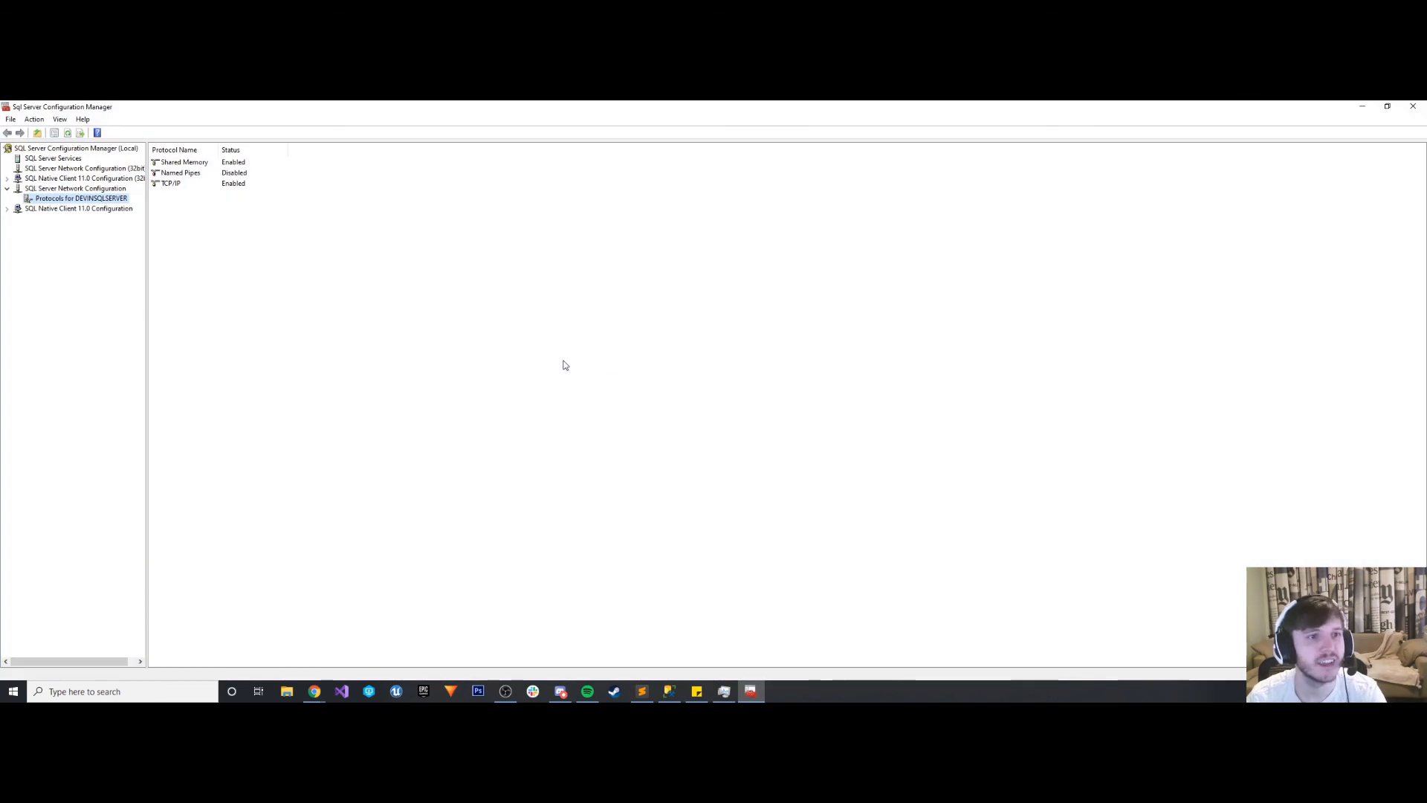
pyautogui.rightClick(112, 198)
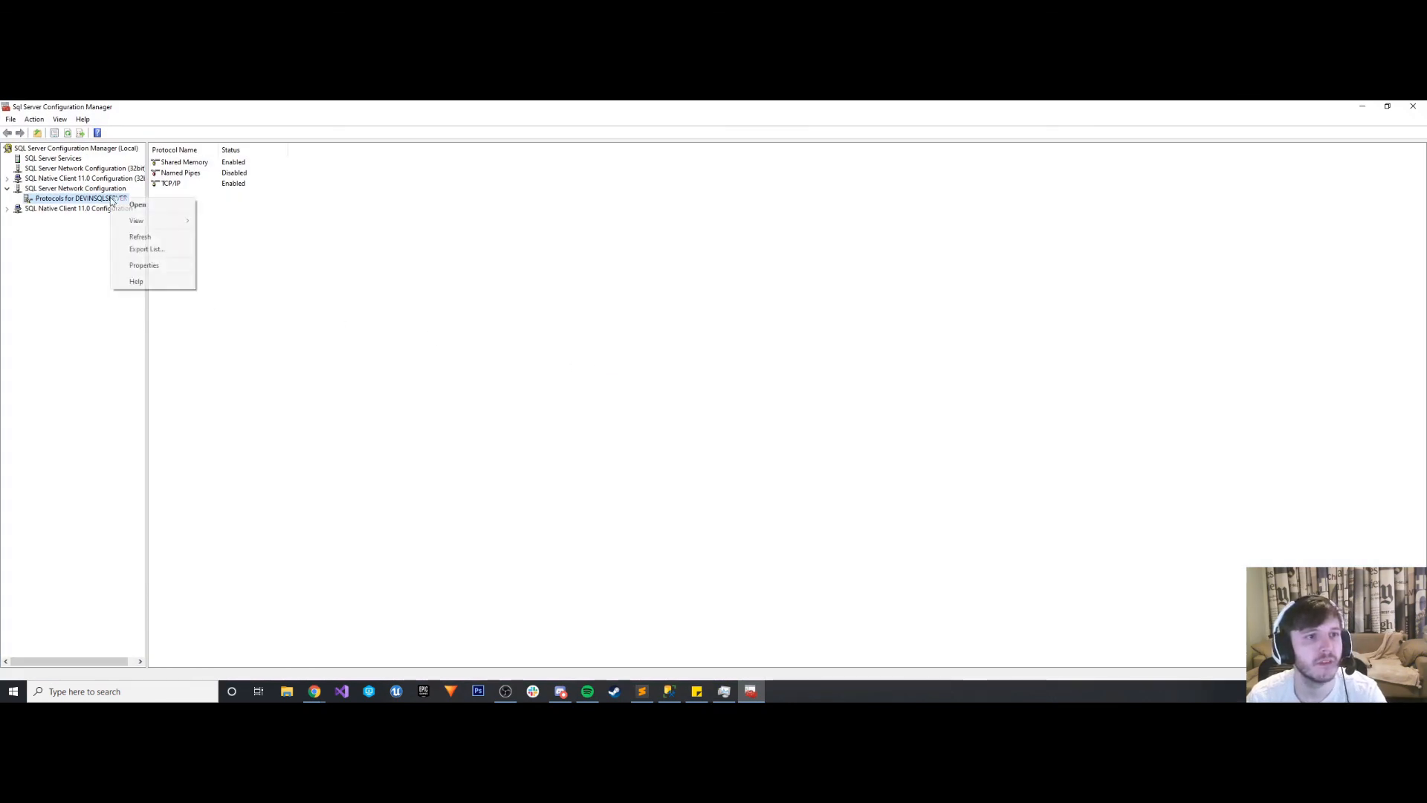
pyautogui.click(140, 266)
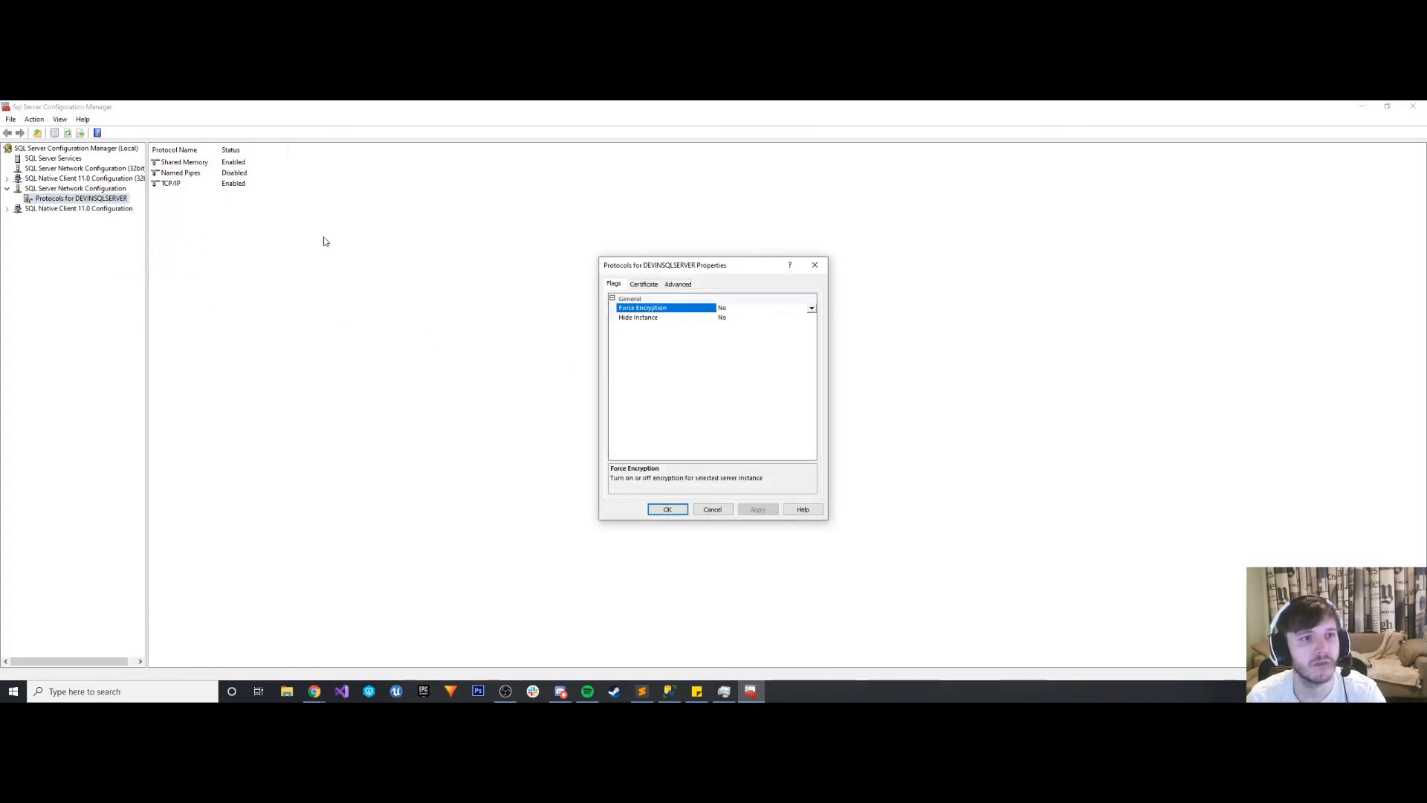
pyautogui.click(676, 286)
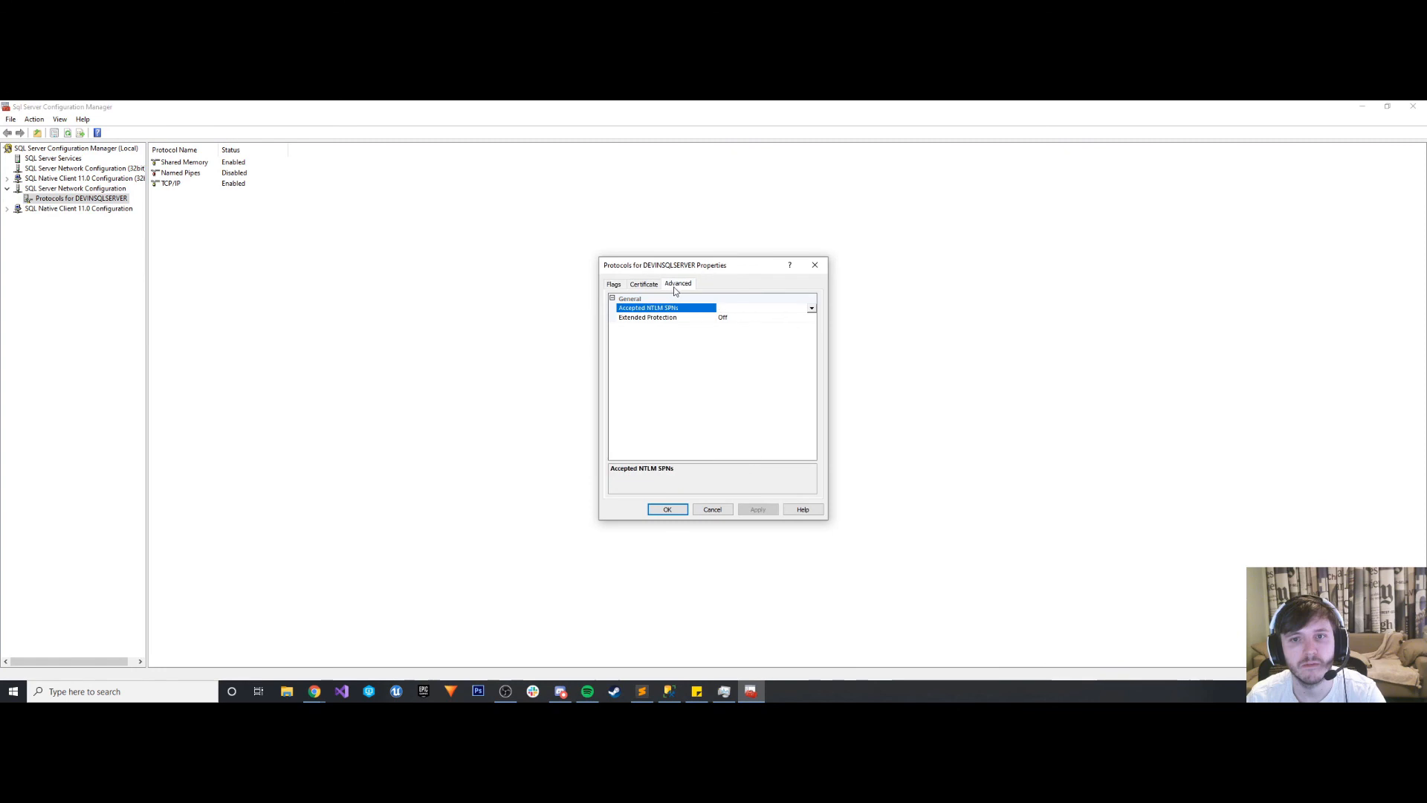
pyautogui.click(808, 264)
# - Check the IP addresses and ports in the TCP/IP protocol's properties, and return to SQL Server Management Studio
pyautogui.rightClick(180, 184)
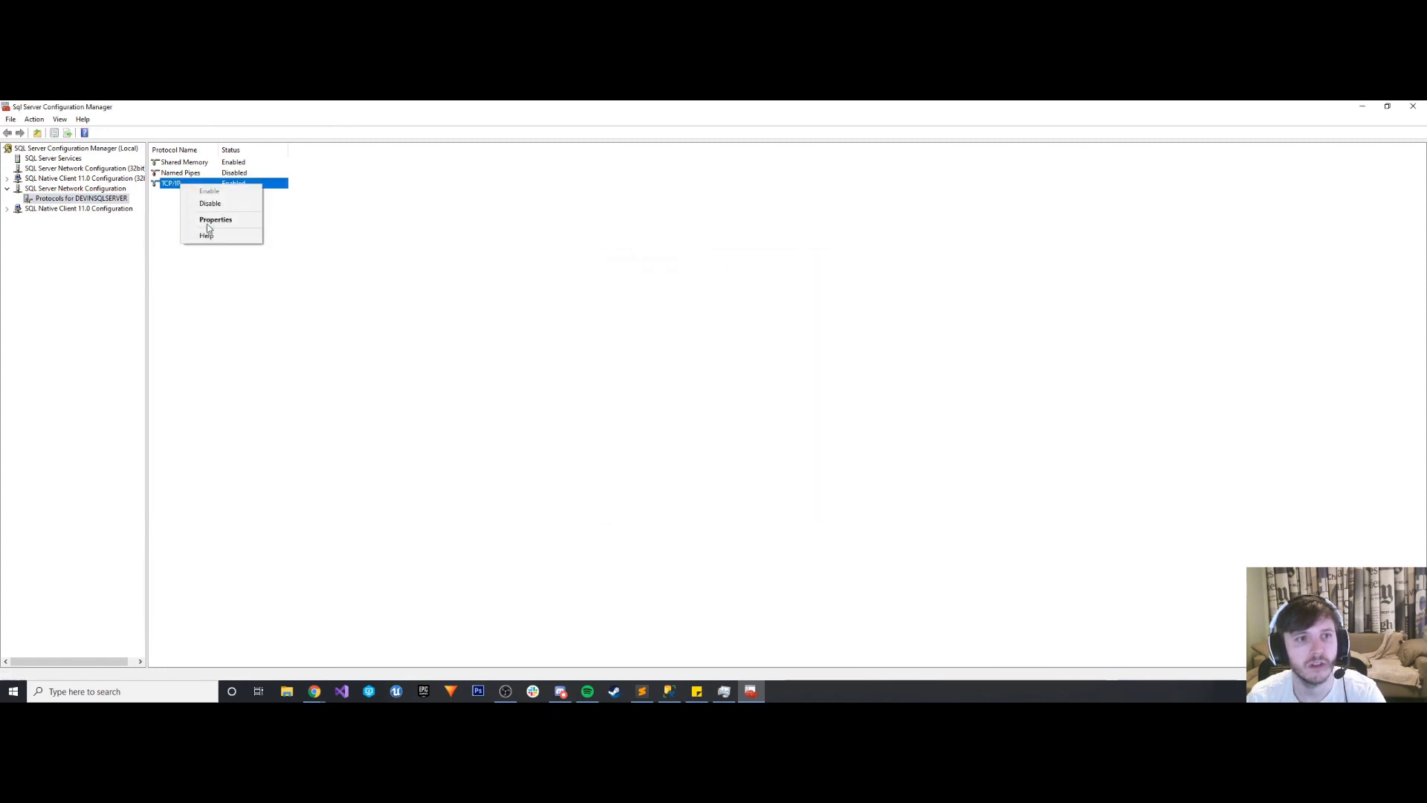
pyautogui.click(212, 221)
pyautogui.click(654, 285)
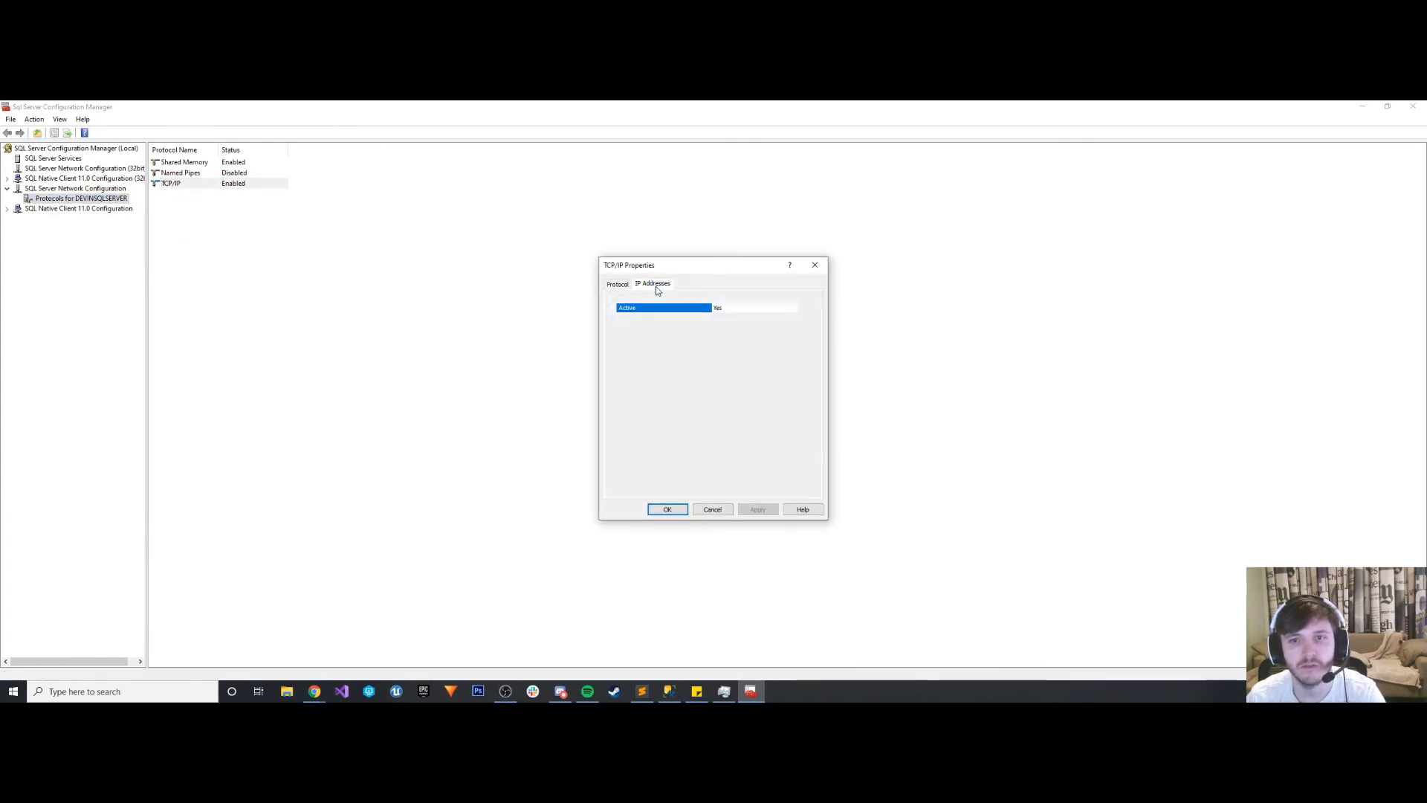
pyautogui.scroll(-20, 681, 413)
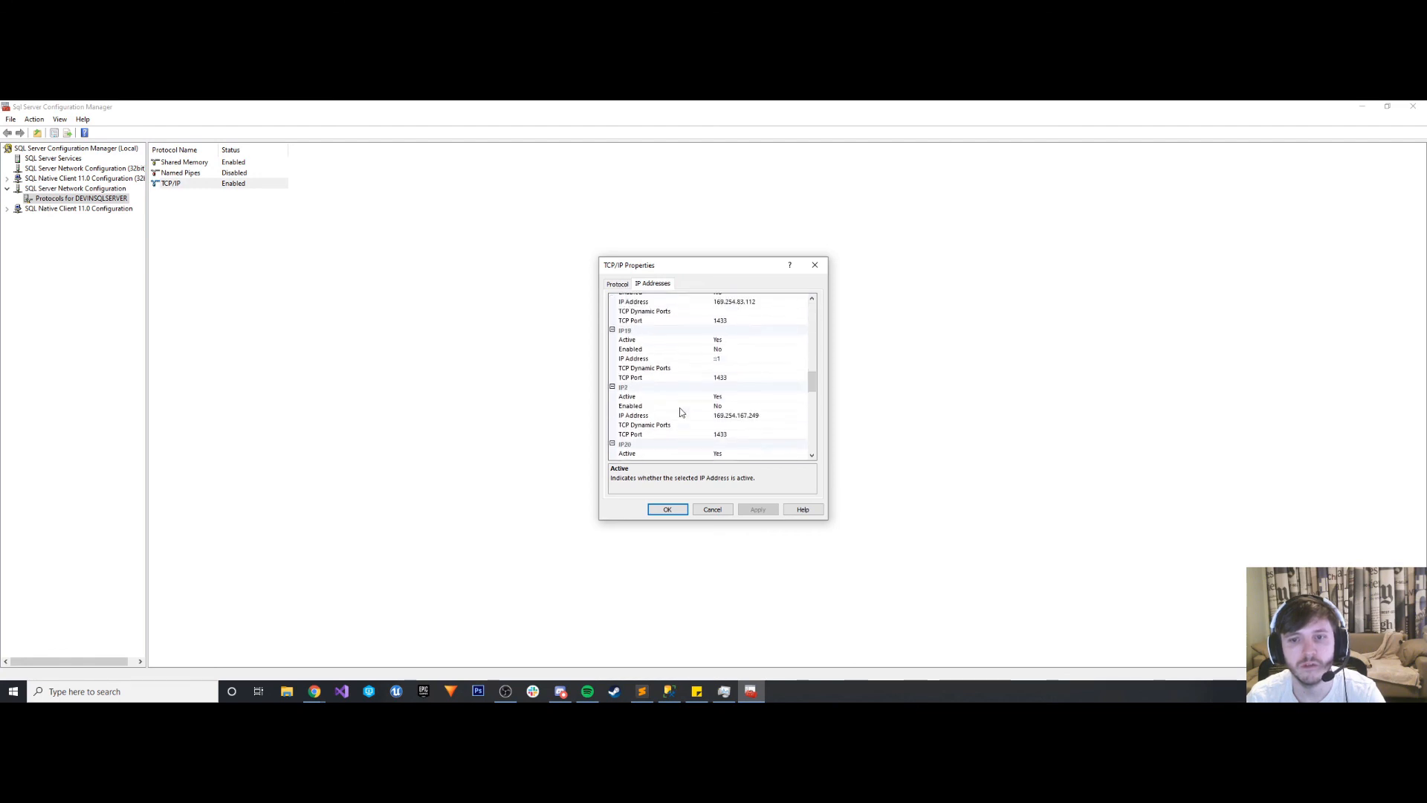
pyautogui.scroll(-6, 681, 409)
pyautogui.click(815, 264)
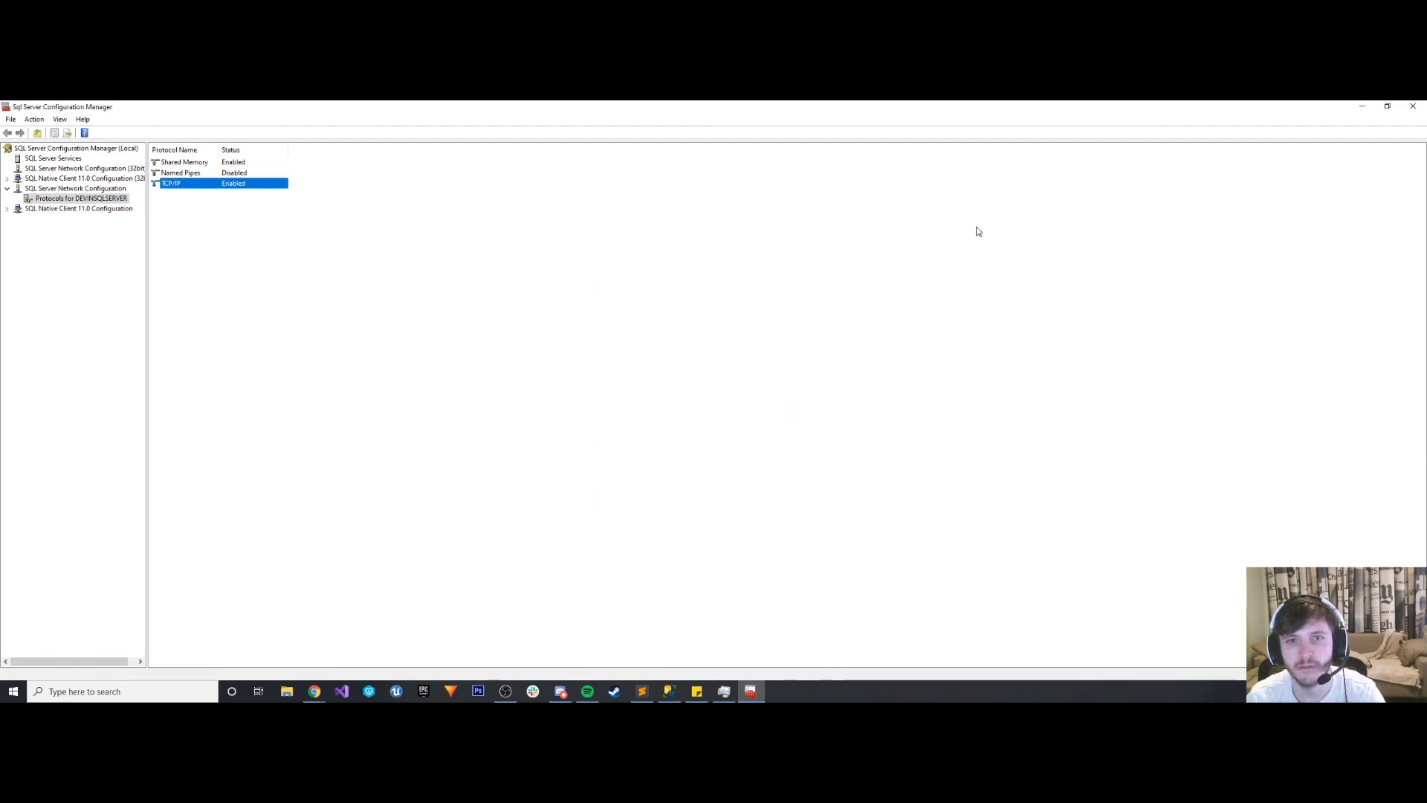
pyautogui.click(1362, 106)
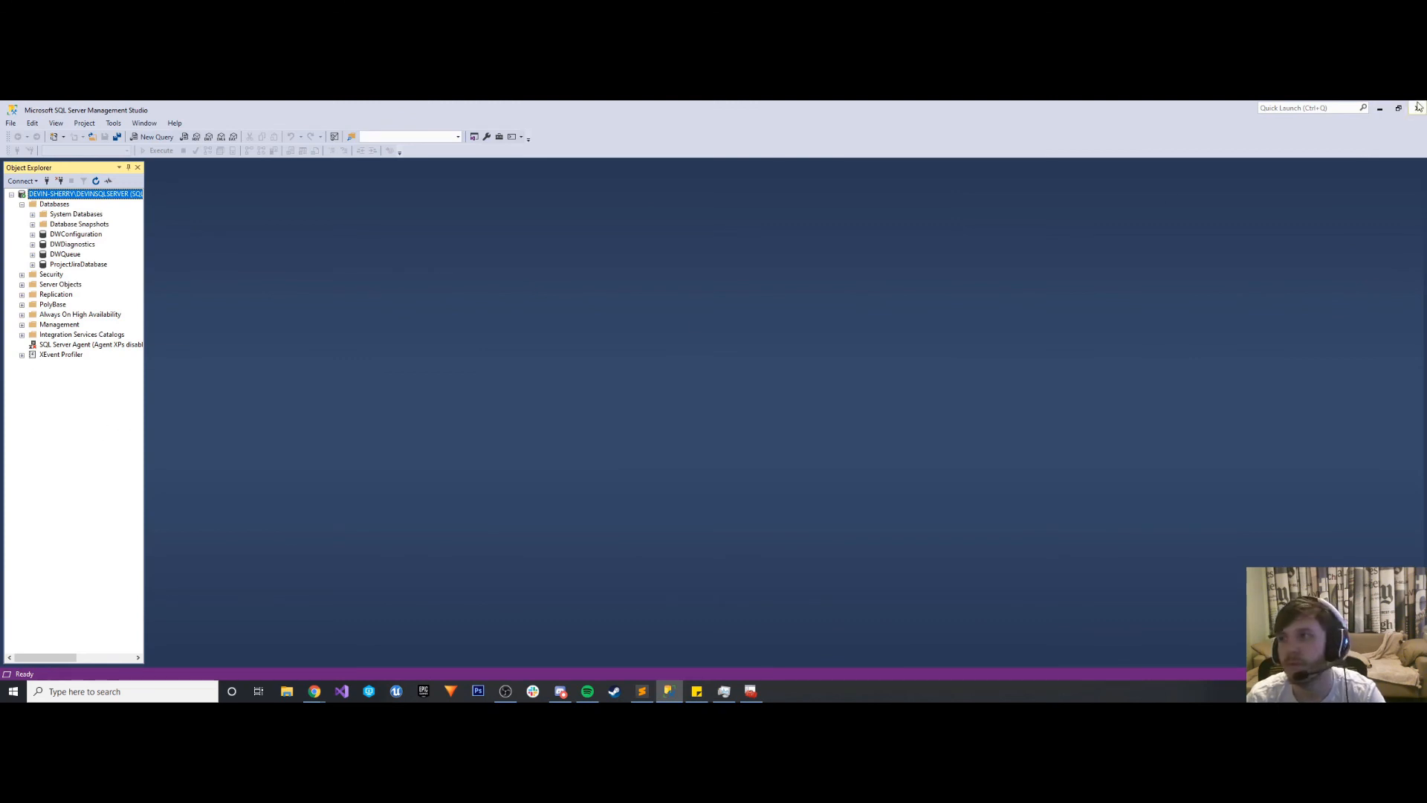
# - Switch from SQL Server Management Studio to Chrome and load localhost:8081 in a new tab
pyautogui.click(1380, 108)
pyautogui.click(44, 130)
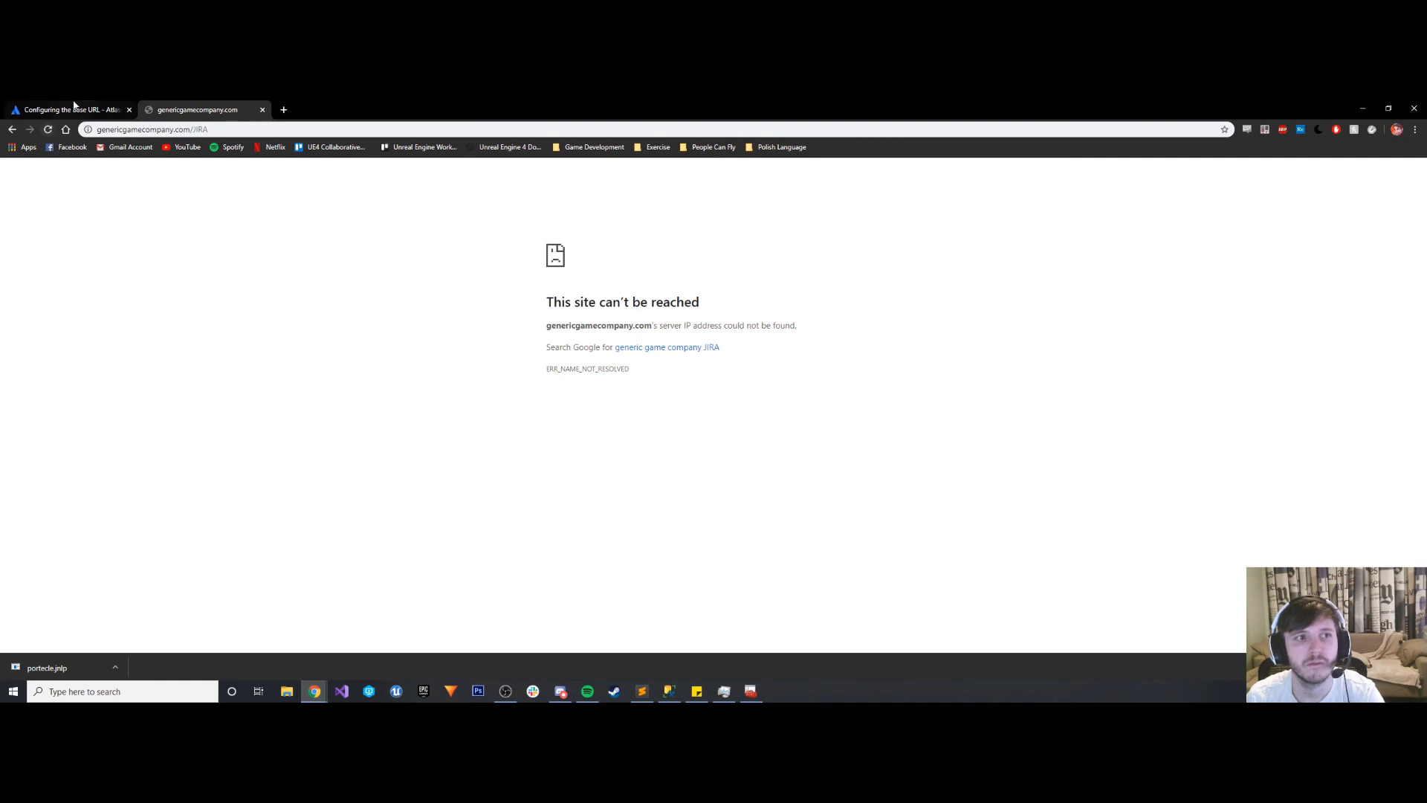
pyautogui.click(74, 109)
pyautogui.click(284, 109)
pyautogui.write('localhost:8081')
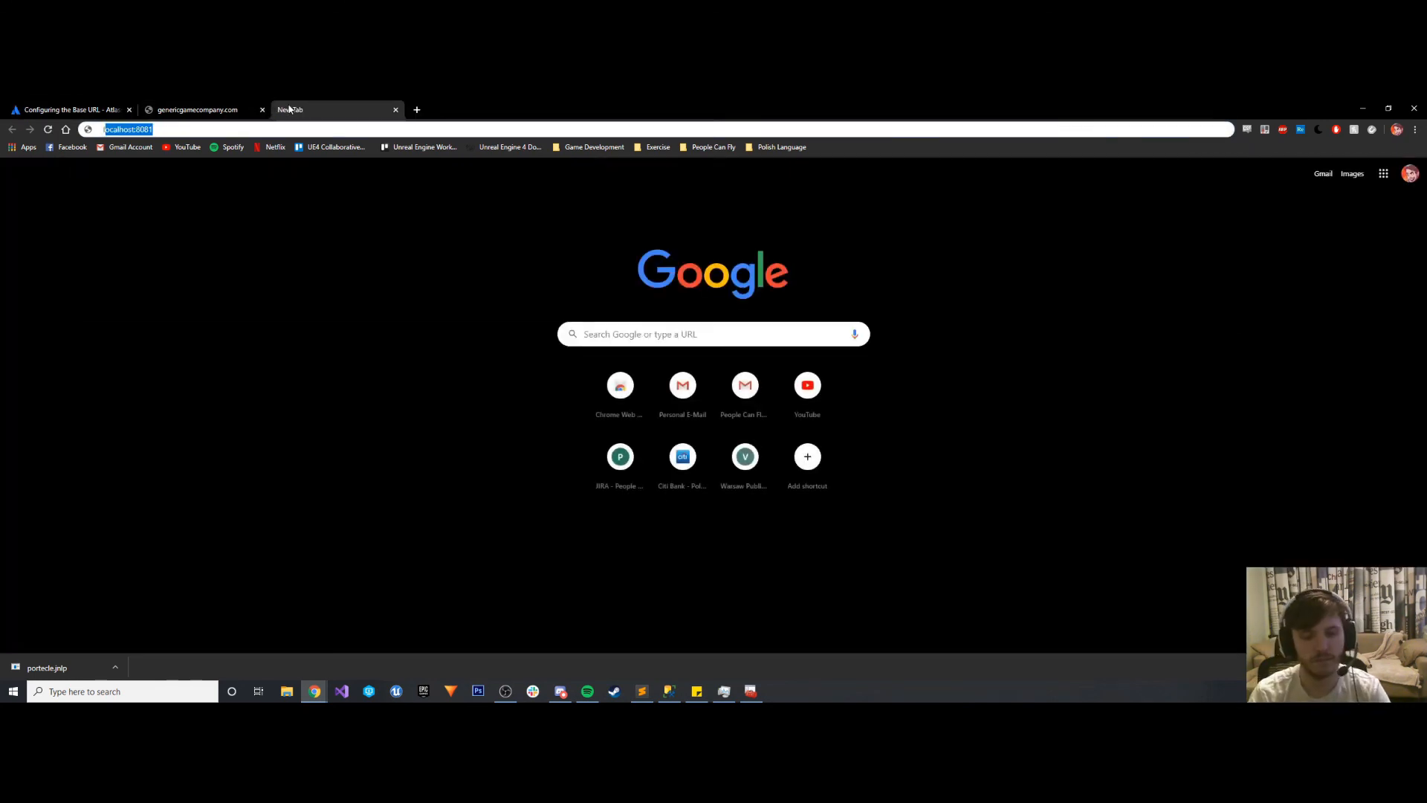
pyautogui.press('Return')
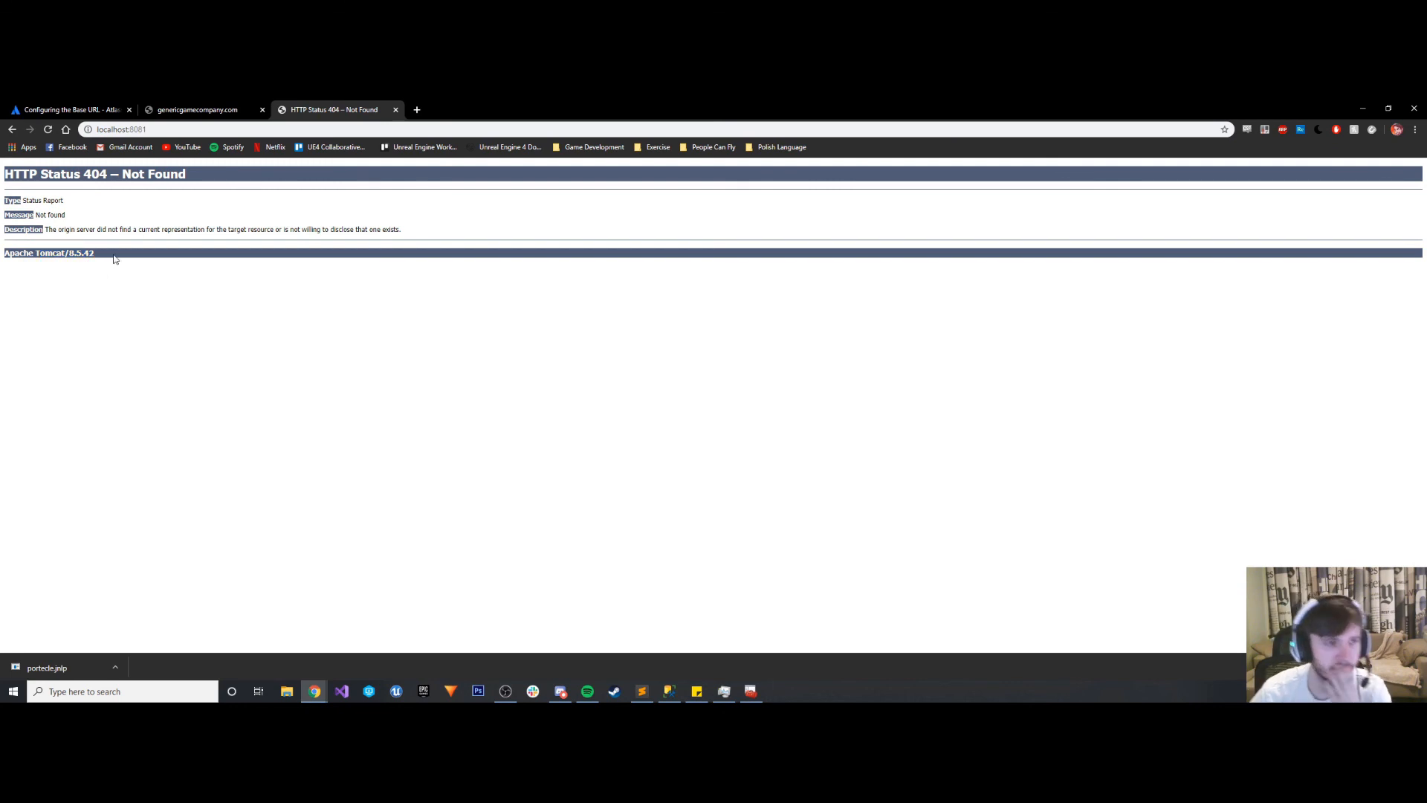
# - Glance at the Atlassian base URL article's notes and reload genericgamecompany.com/JIRA
pyautogui.click(171, 110)
pyautogui.click(95, 110)
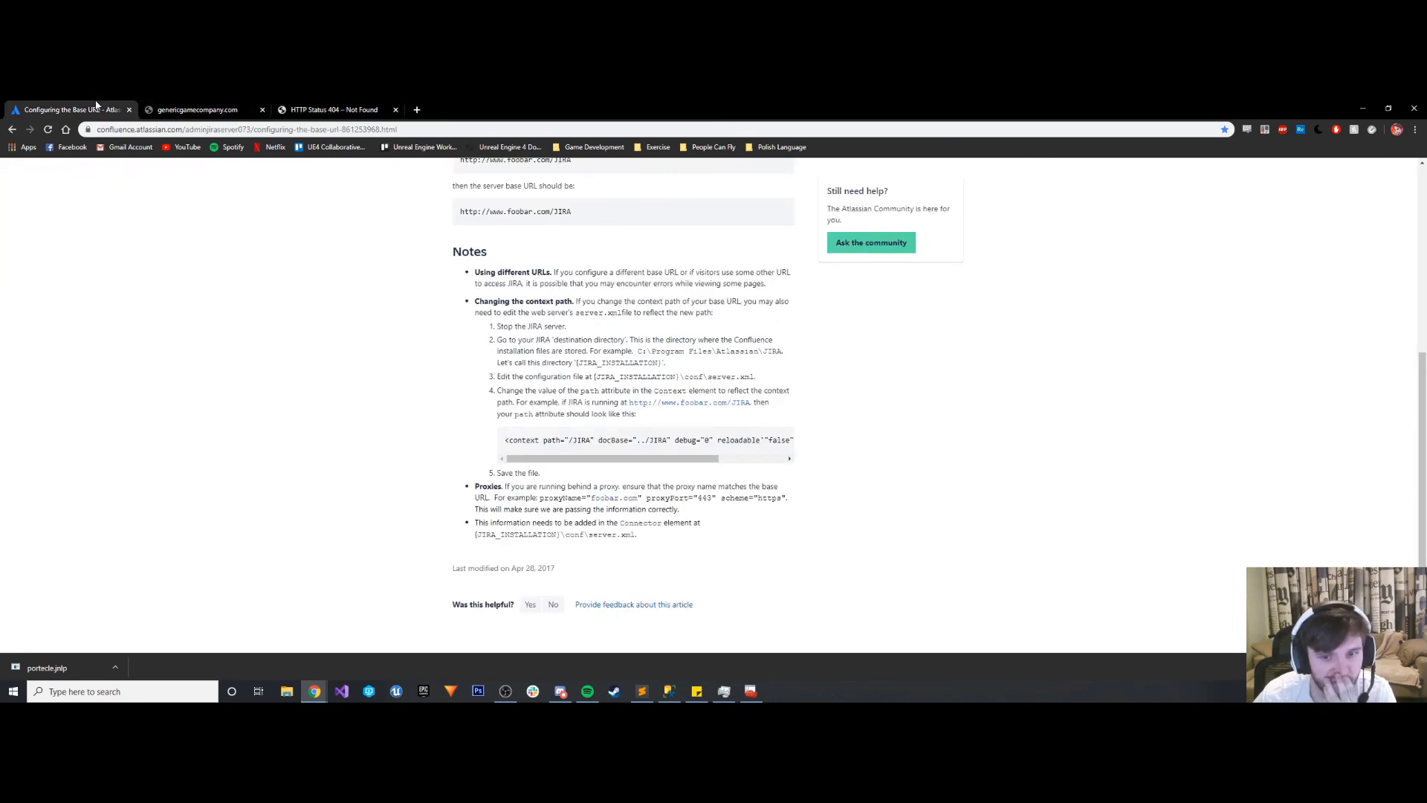
pyautogui.click(197, 109)
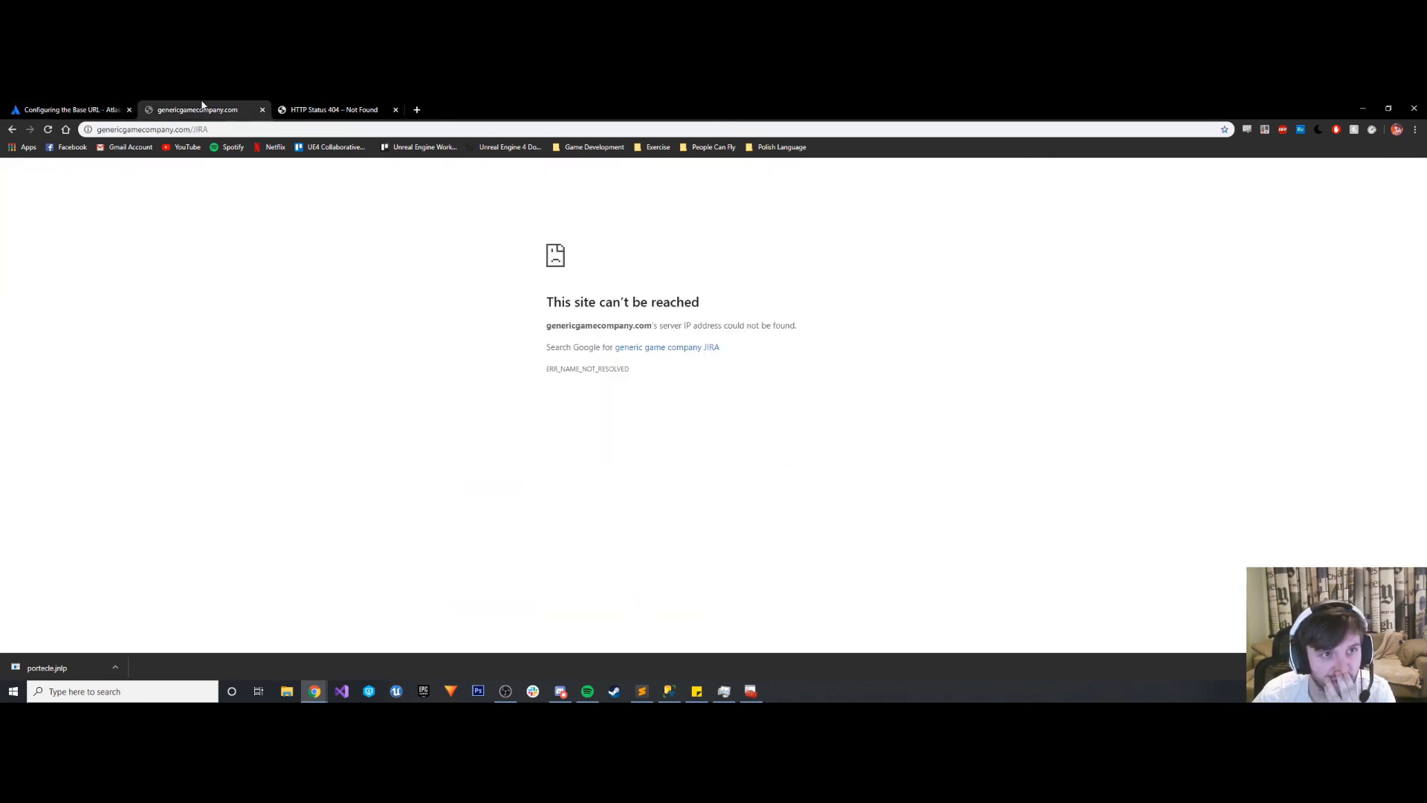
pyautogui.click(50, 131)
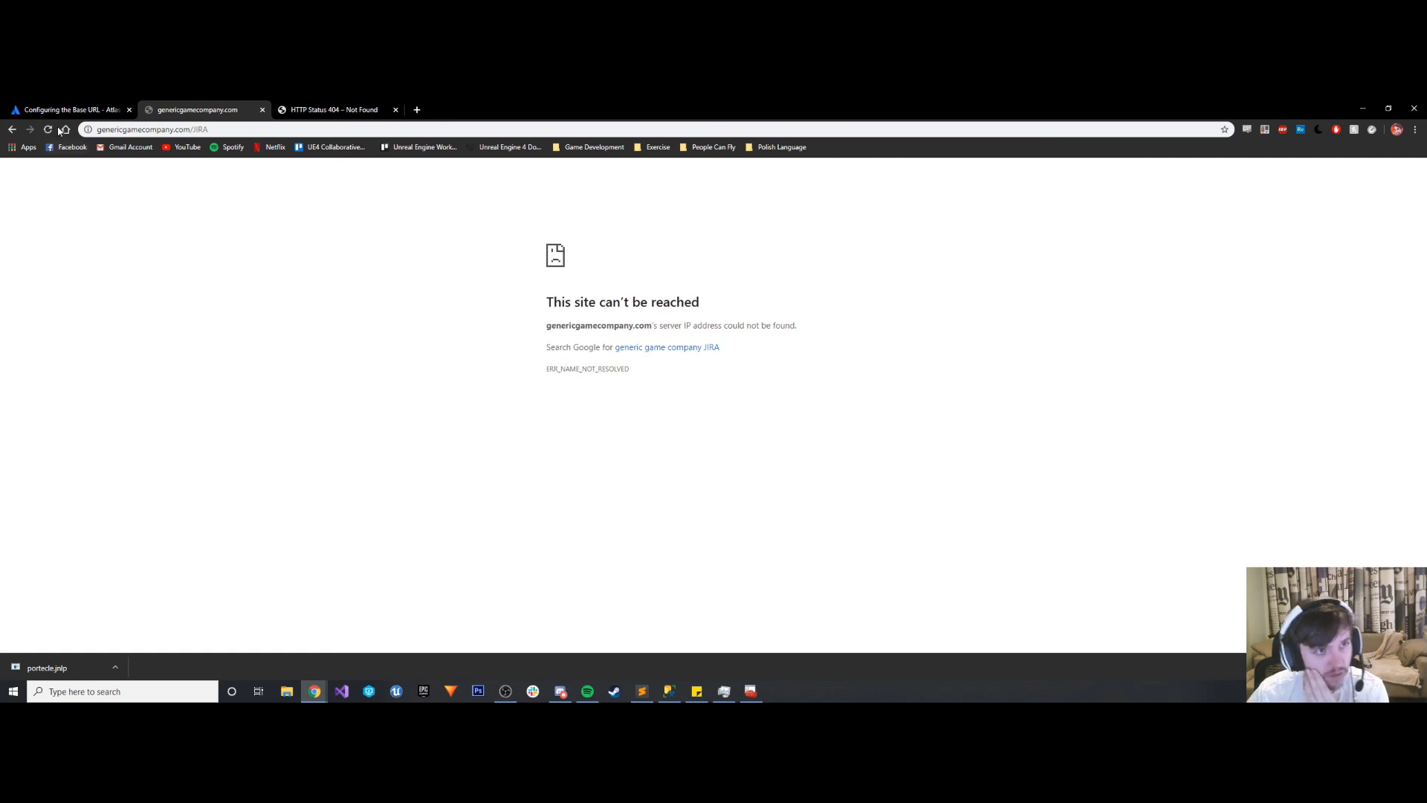
pyautogui.click(47, 132)
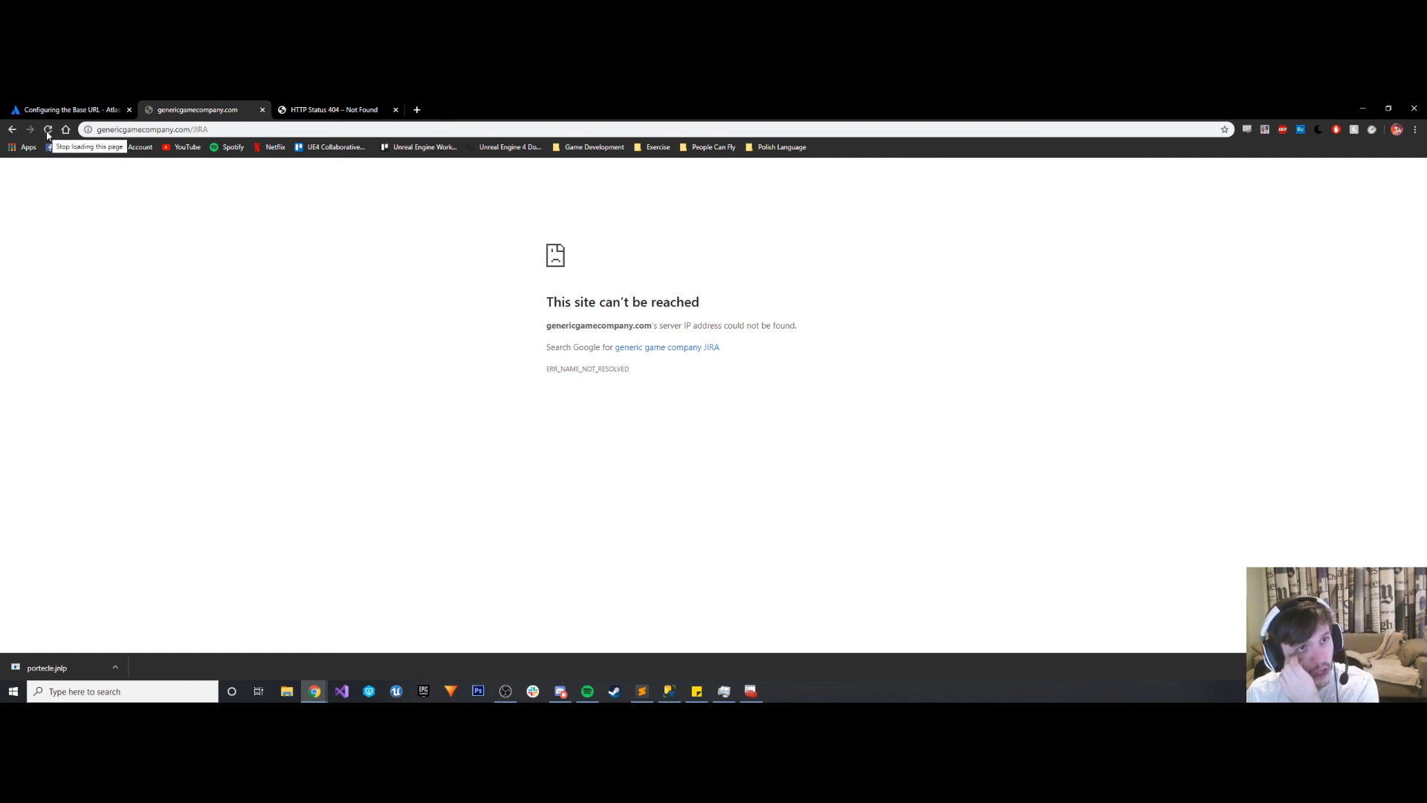
# - Close SQL Server Configuration Manager and minimize the browser window to reach the desktop
pyautogui.click(751, 692)
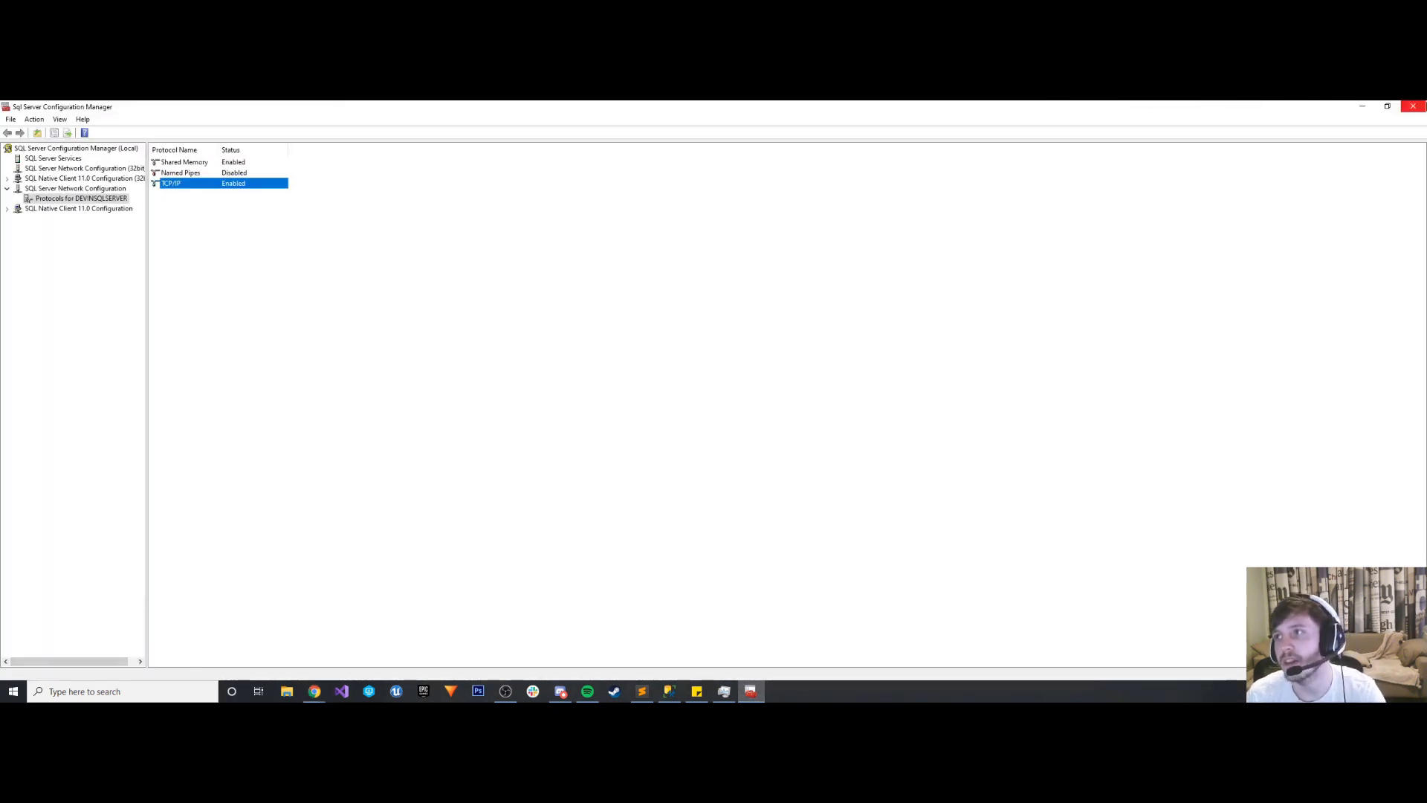
pyautogui.click(1413, 106)
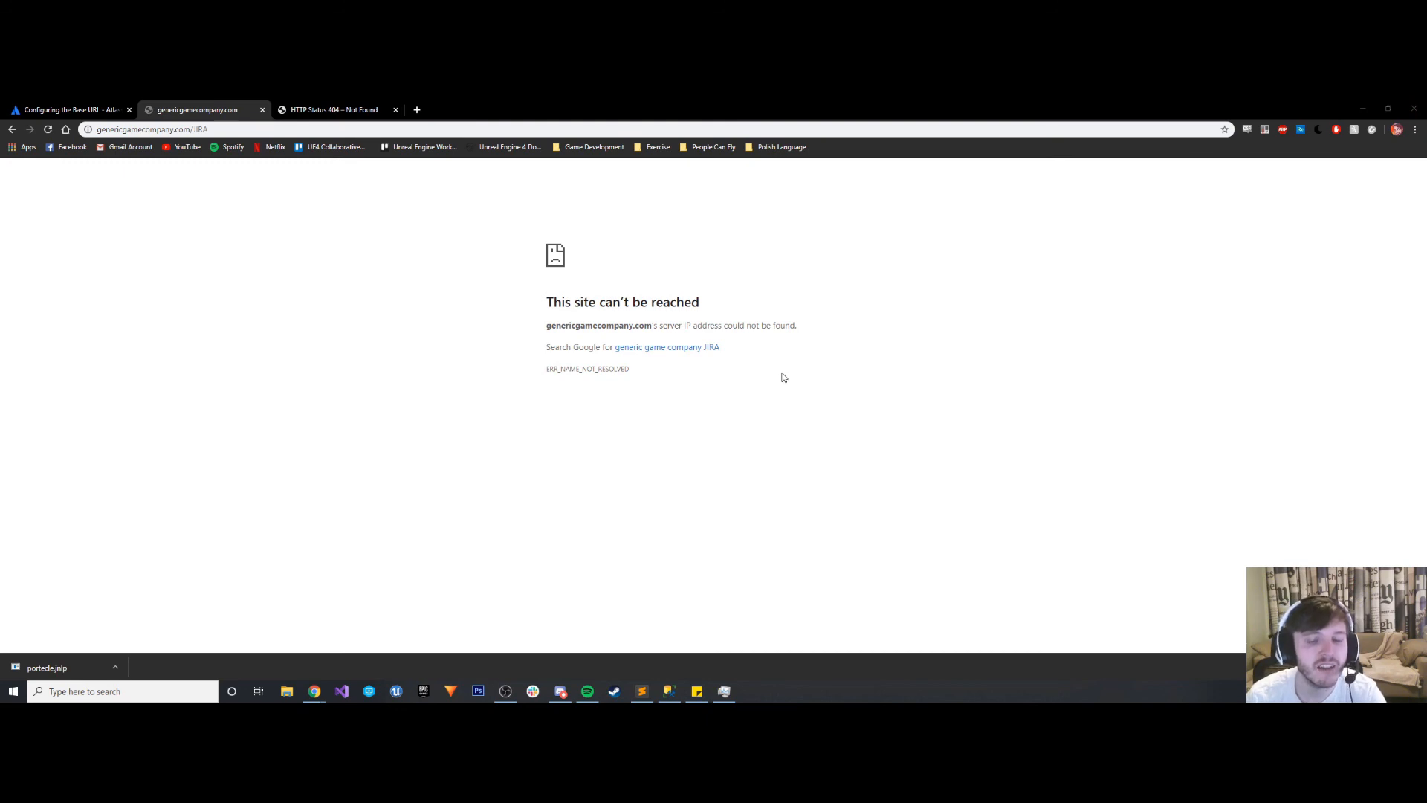
pyautogui.click(1362, 109)
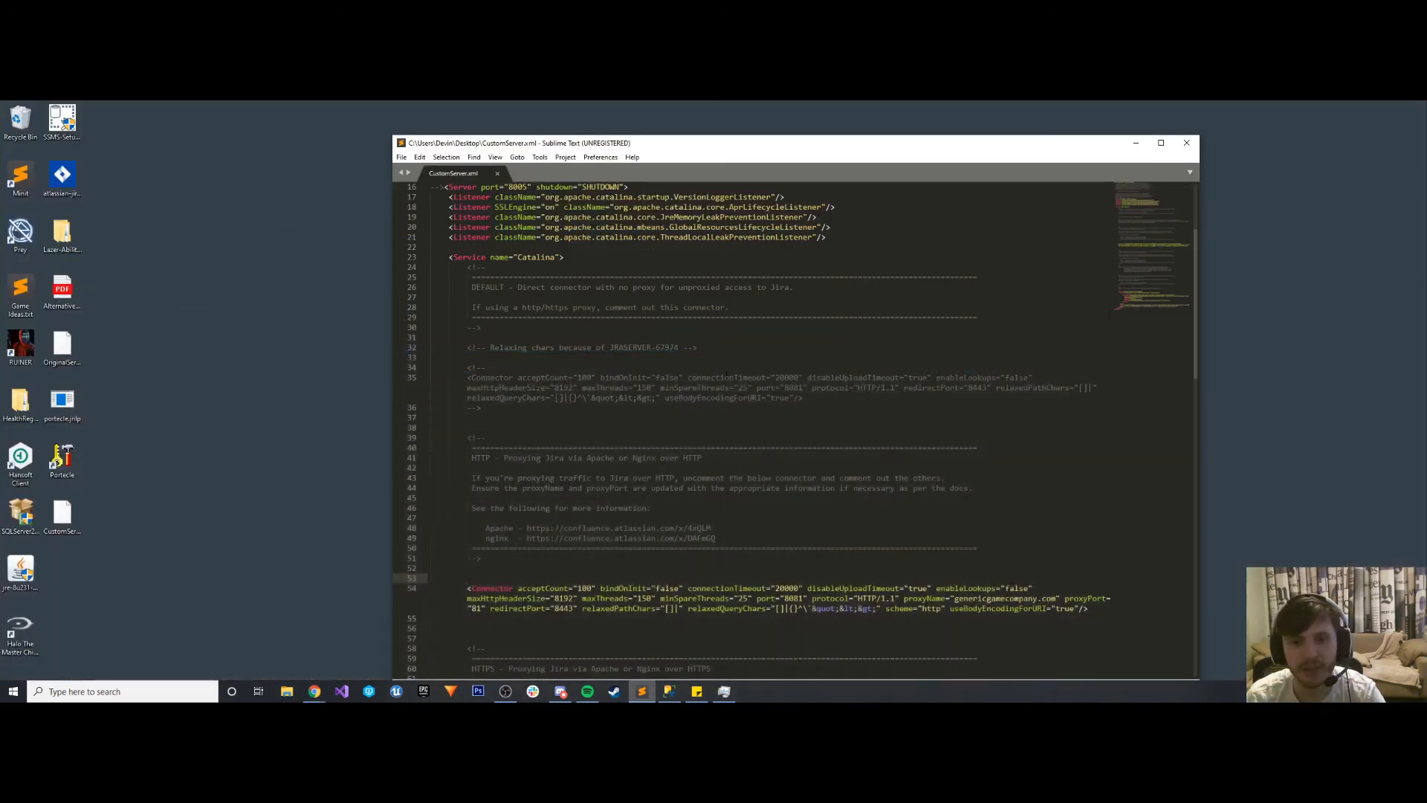
# - Open OriginalServer.xml from the desktop to copy its contents, then close CustomServer.xml and Sublime Text
pyautogui.click(62, 513)
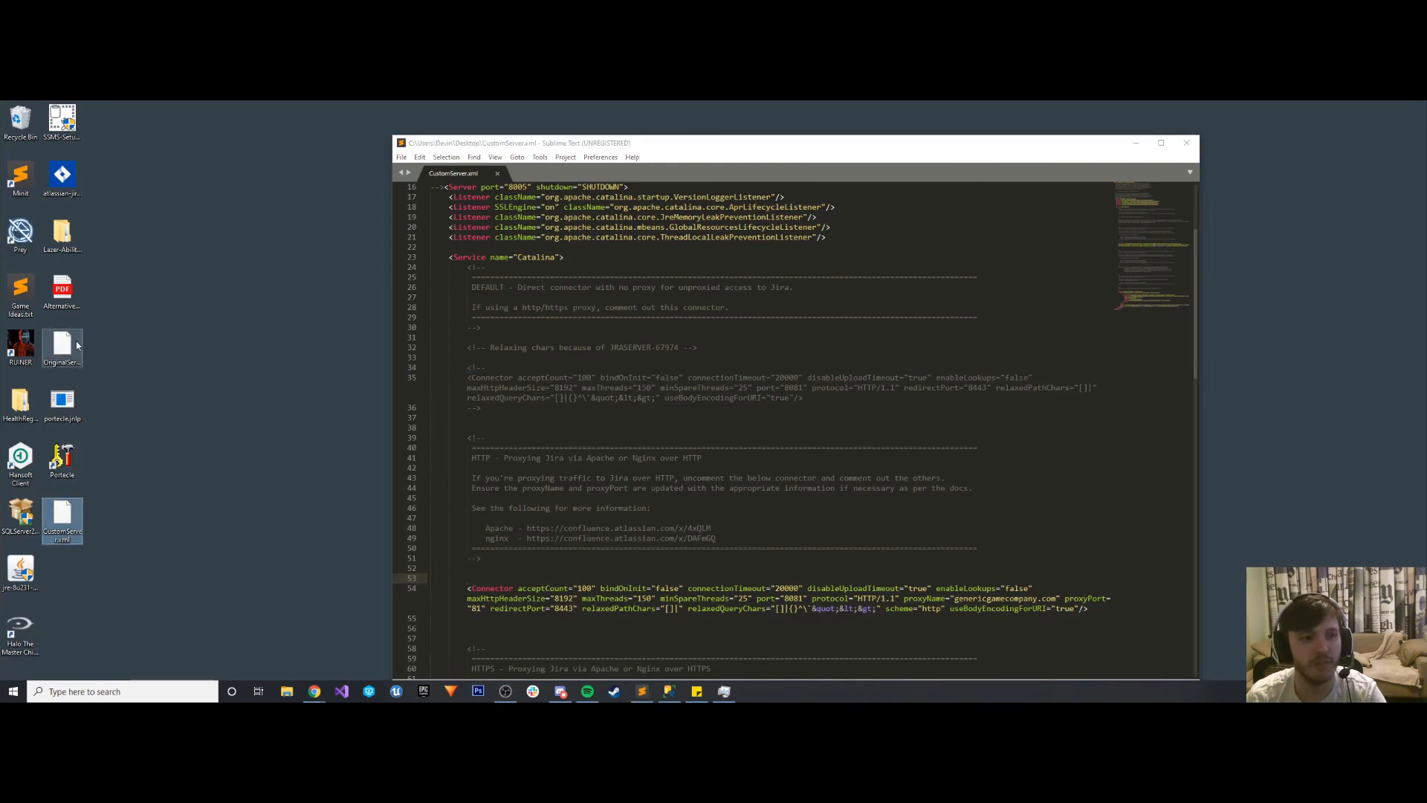
pyautogui.click(62, 346)
pyautogui.rightClick(64, 332)
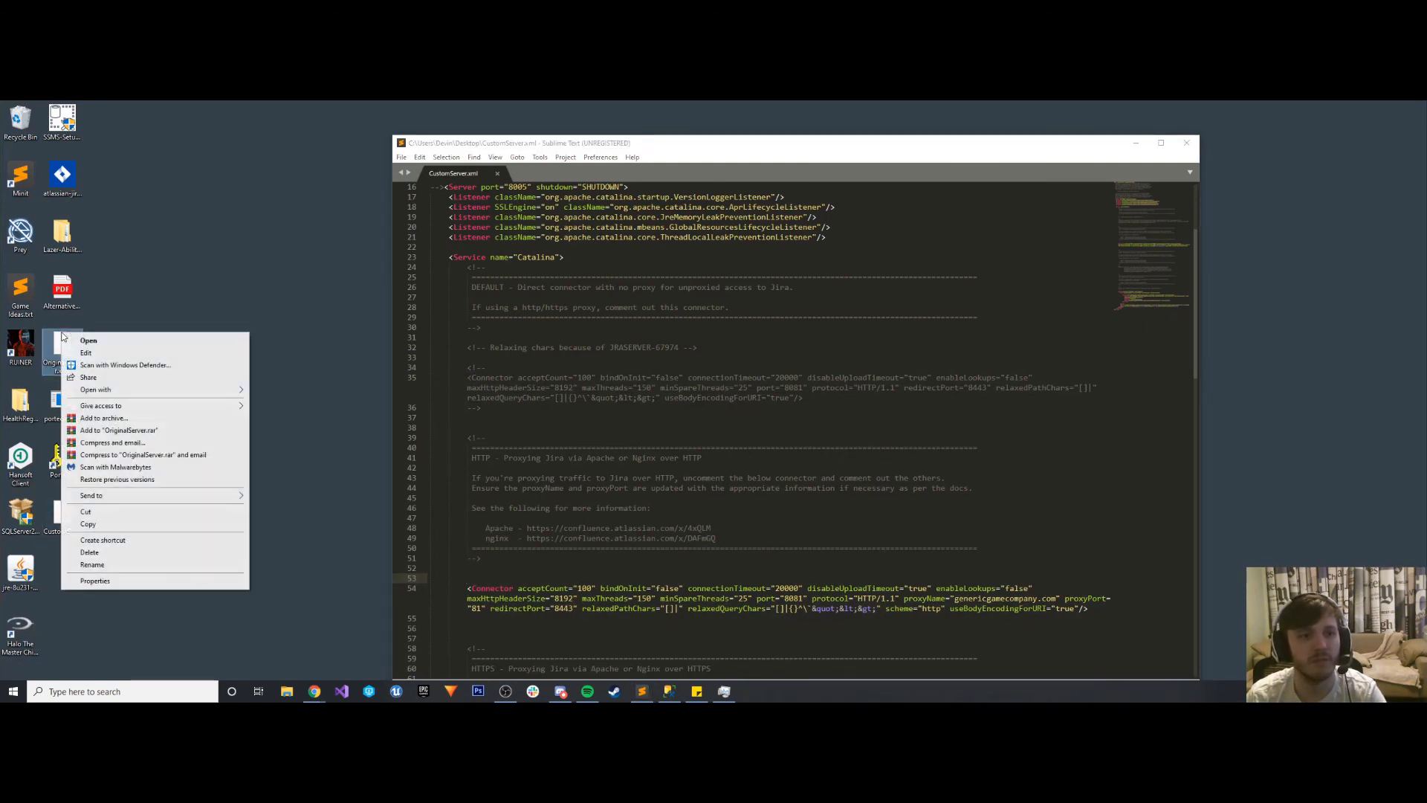
pyautogui.click(112, 352)
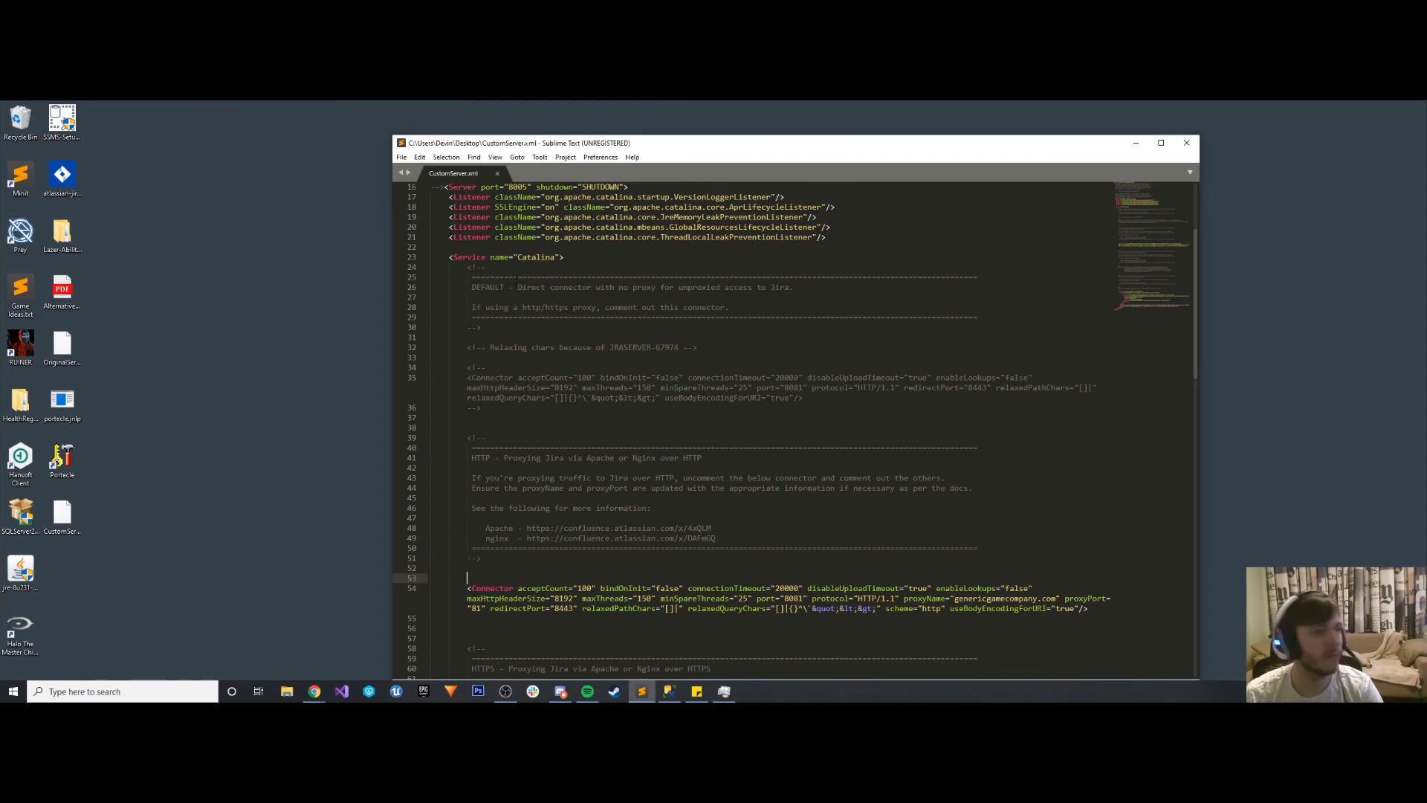
pyautogui.hotkey('ctrl', 'w')
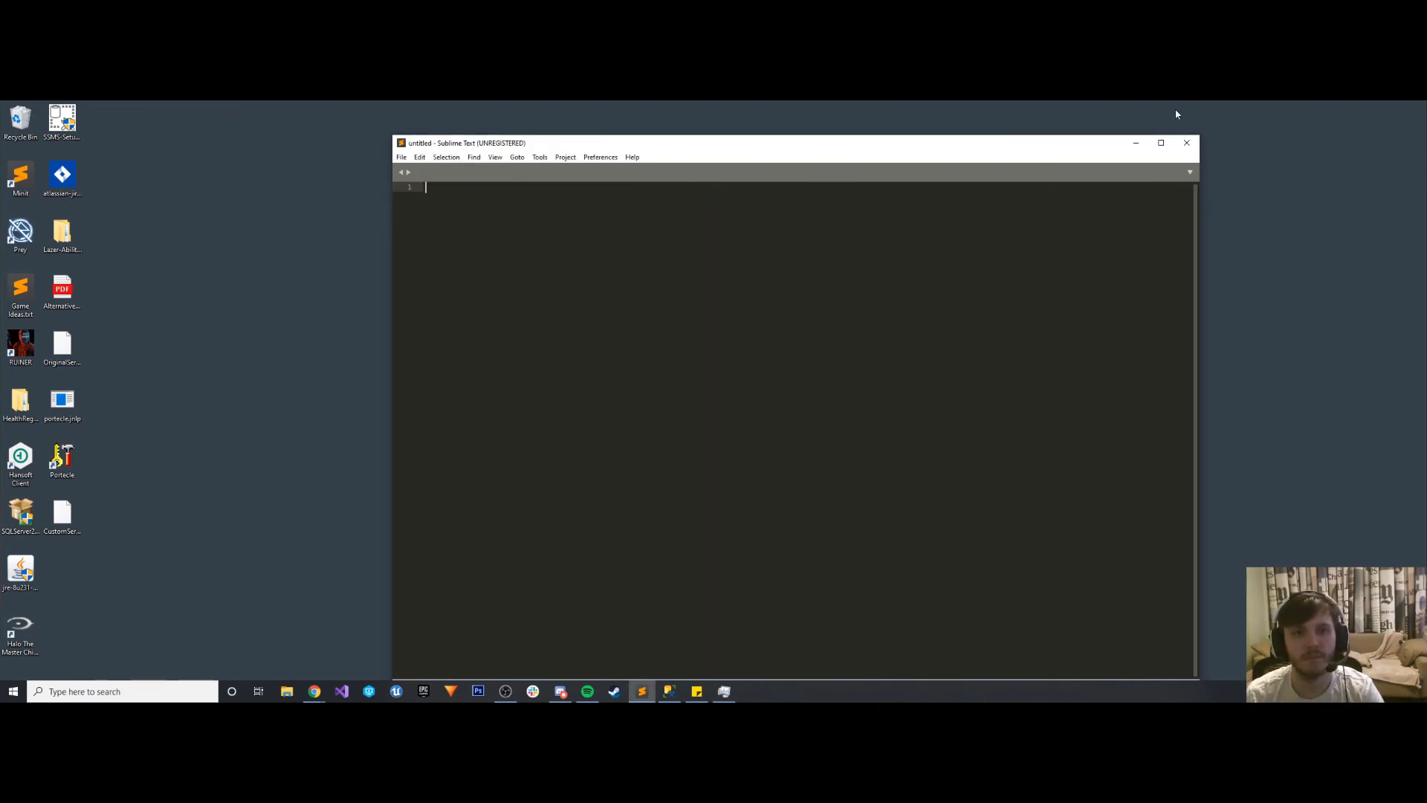
pyautogui.click(1186, 143)
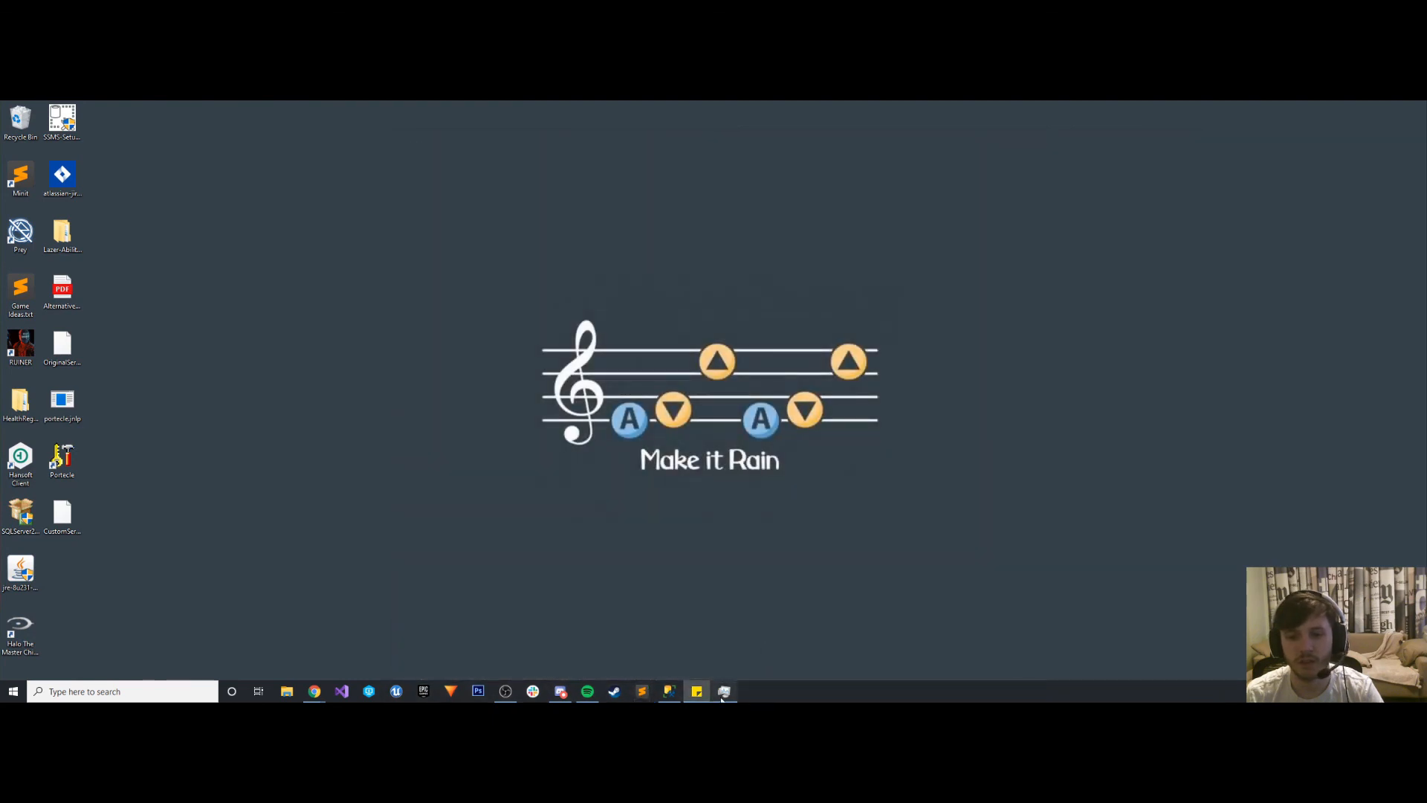
# - Switch to Task Manager and stop the Atlassian Jira service
pyautogui.click(724, 691)
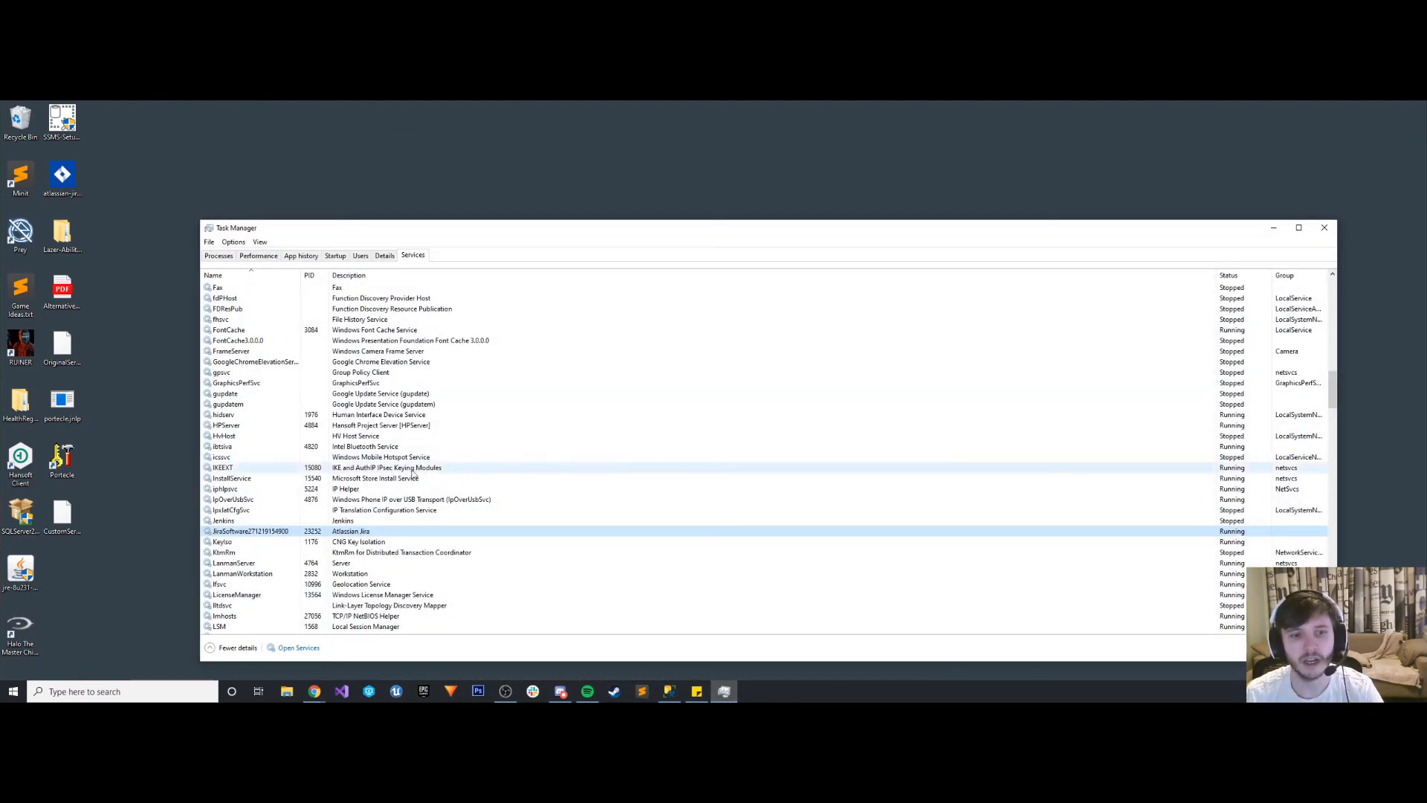
pyautogui.rightClick(251, 532)
pyautogui.click(274, 550)
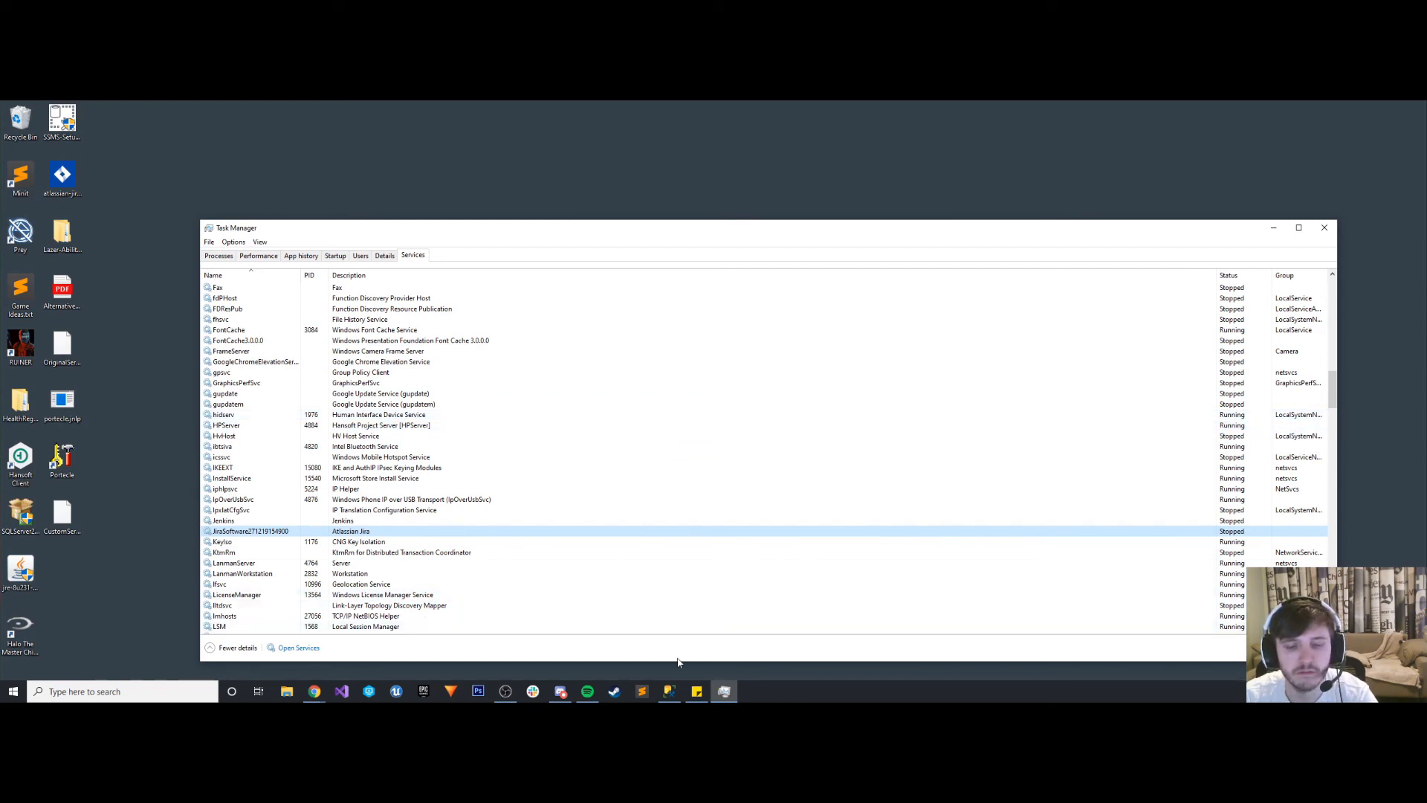
# - Browse in File Explorer to the conf folder under C:\Program Files\Atlassian\Jira
pyautogui.click(286, 691)
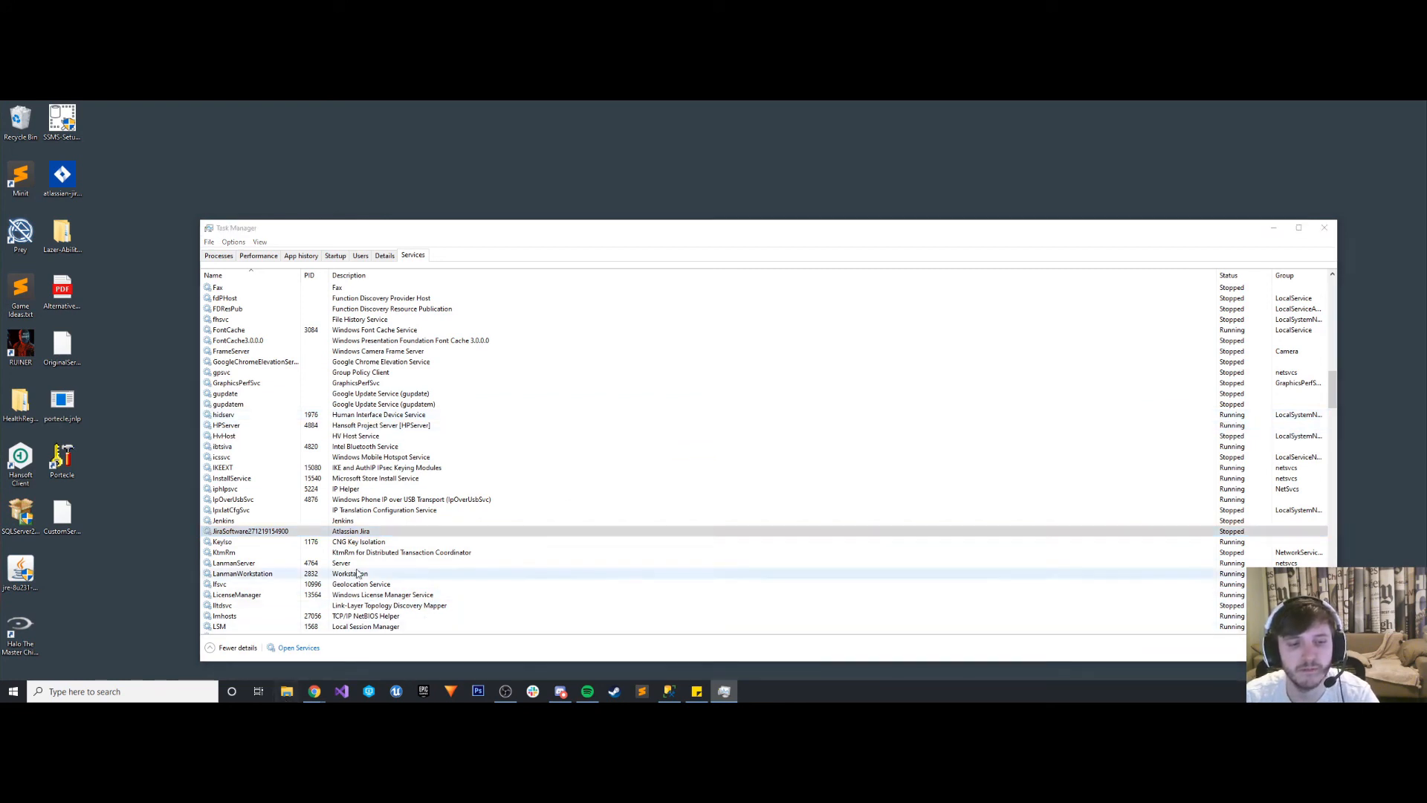
pyautogui.click(282, 497)
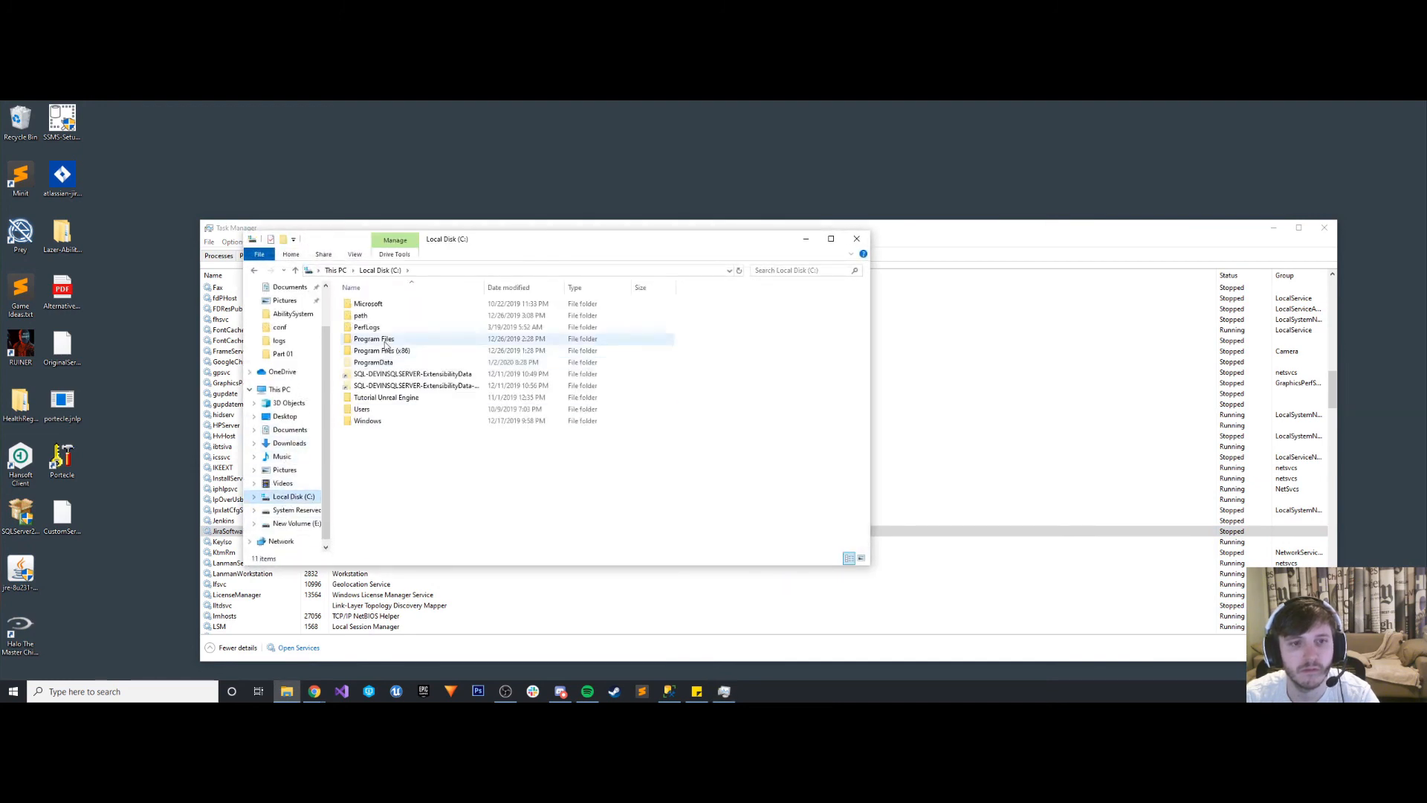
pyautogui.doubleClick(379, 353)
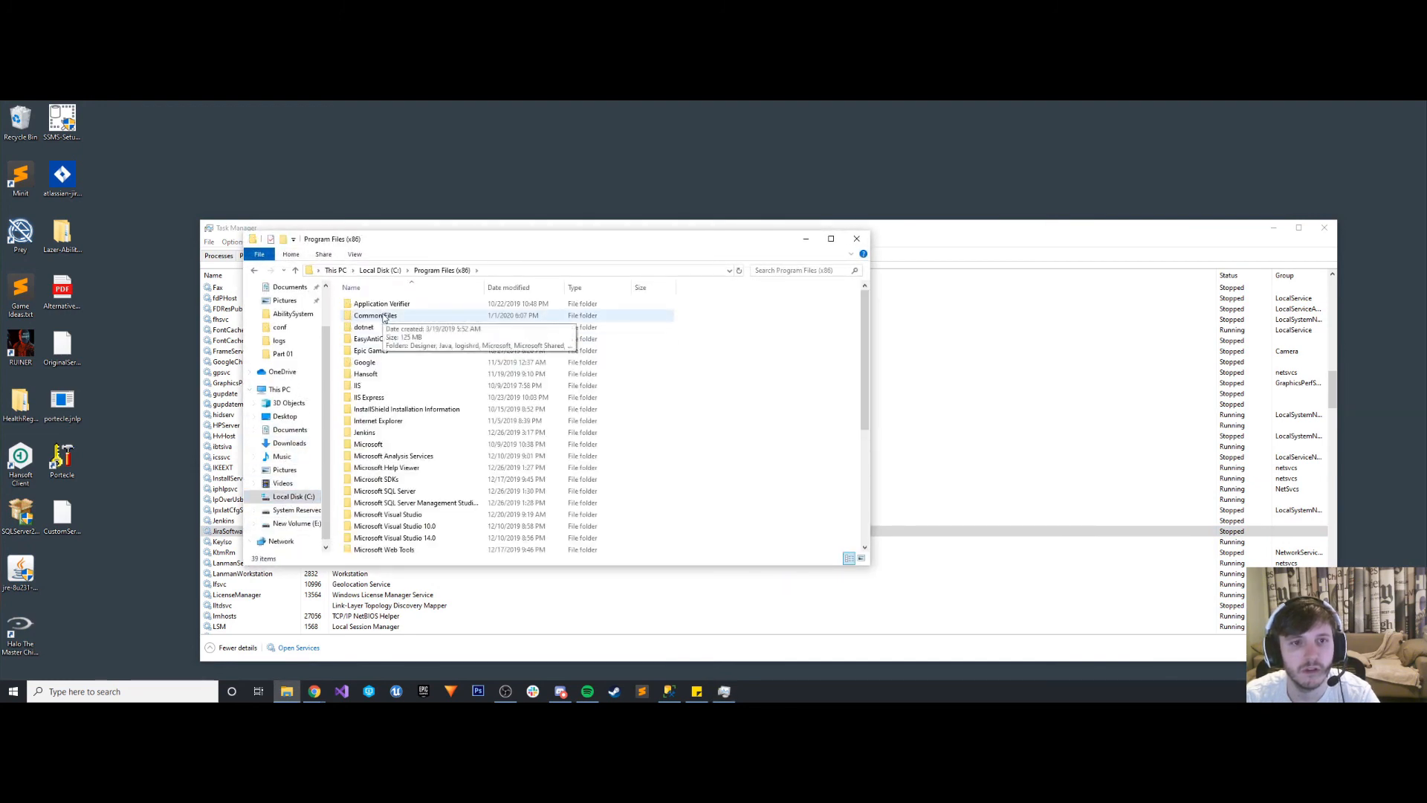
pyautogui.click(380, 270)
pyautogui.click(372, 341)
pyautogui.doubleClick(372, 340)
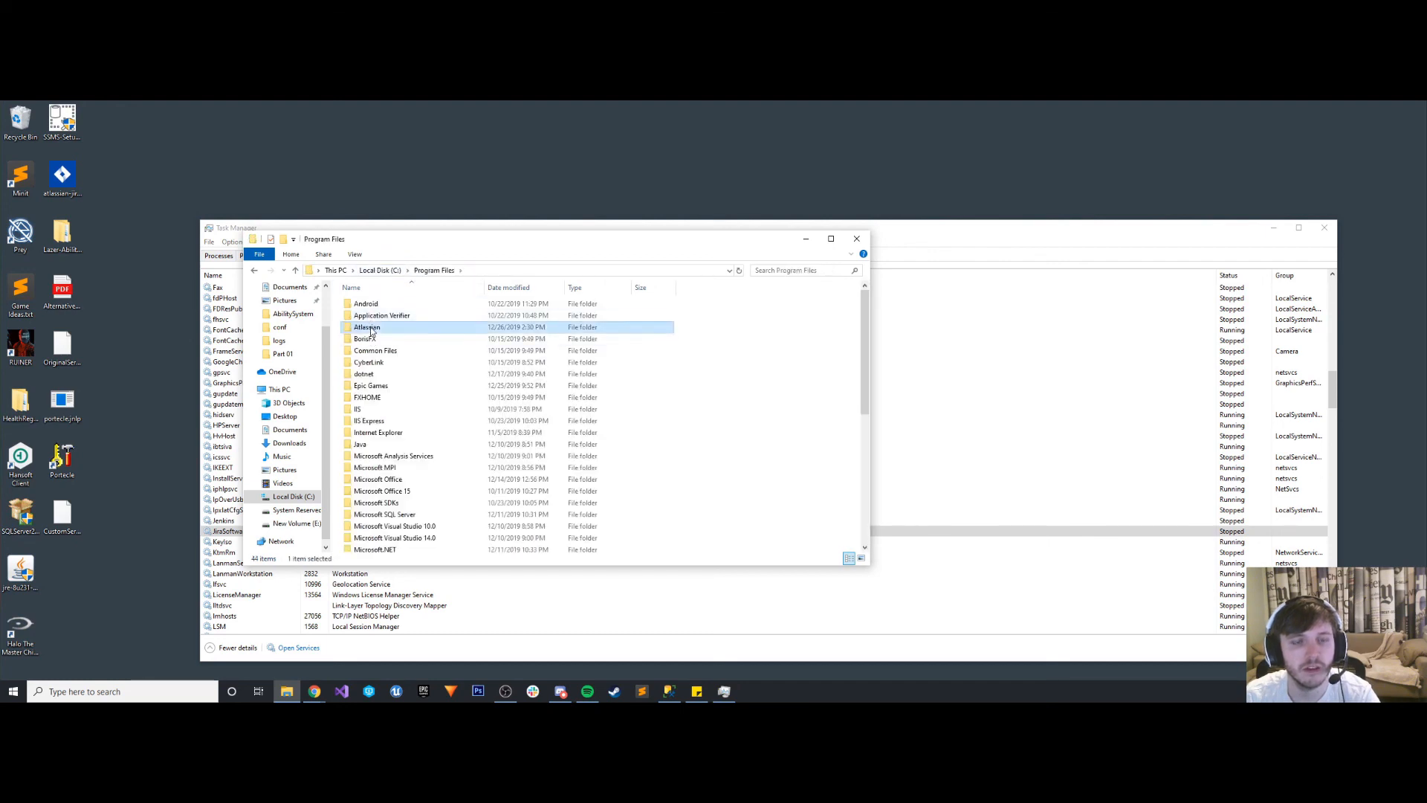
pyautogui.doubleClick(372, 315)
pyautogui.doubleClick(372, 315)
pyautogui.doubleClick(362, 339)
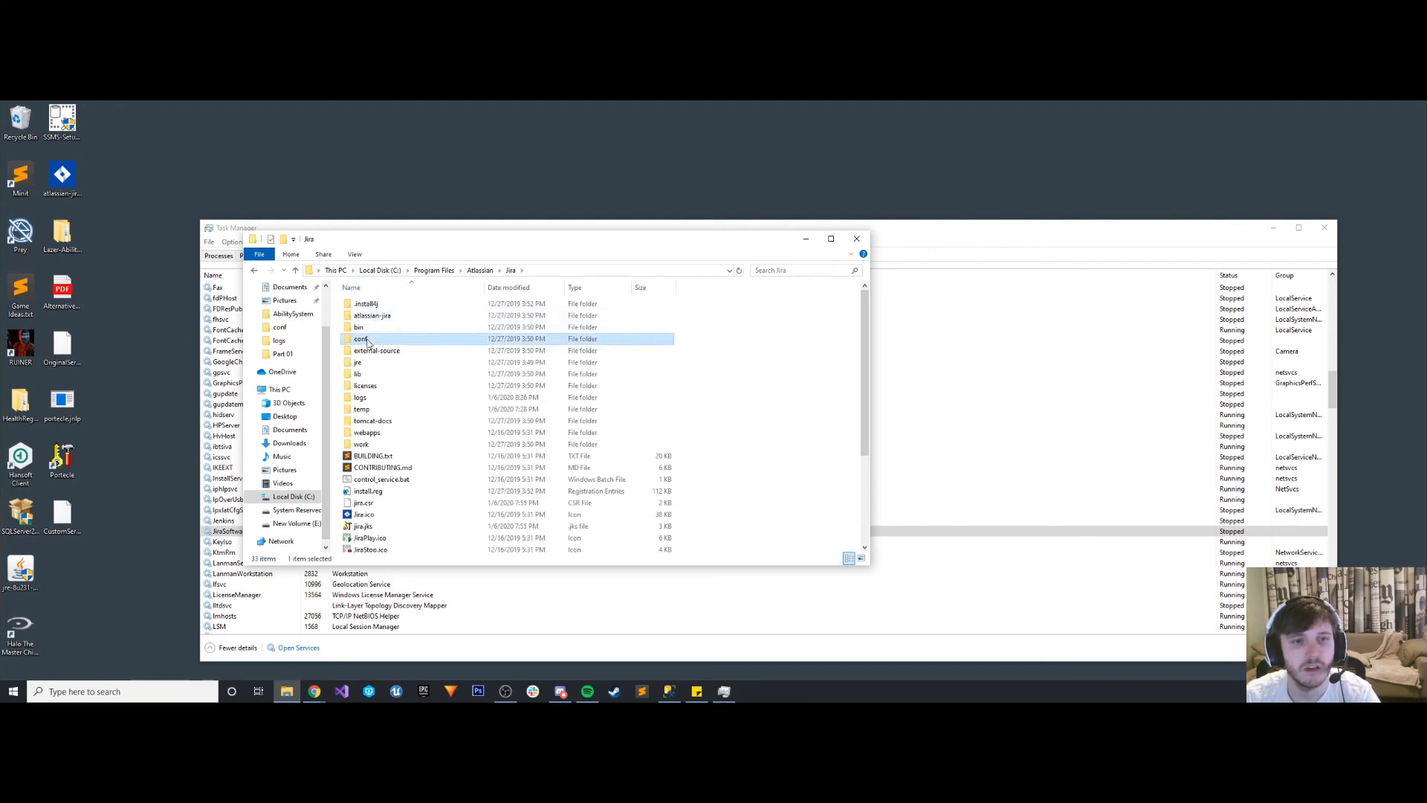
# - Open server.xml from the conf folder for editing in Sublime Text
pyautogui.click(370, 387)
pyautogui.rightClick(370, 389)
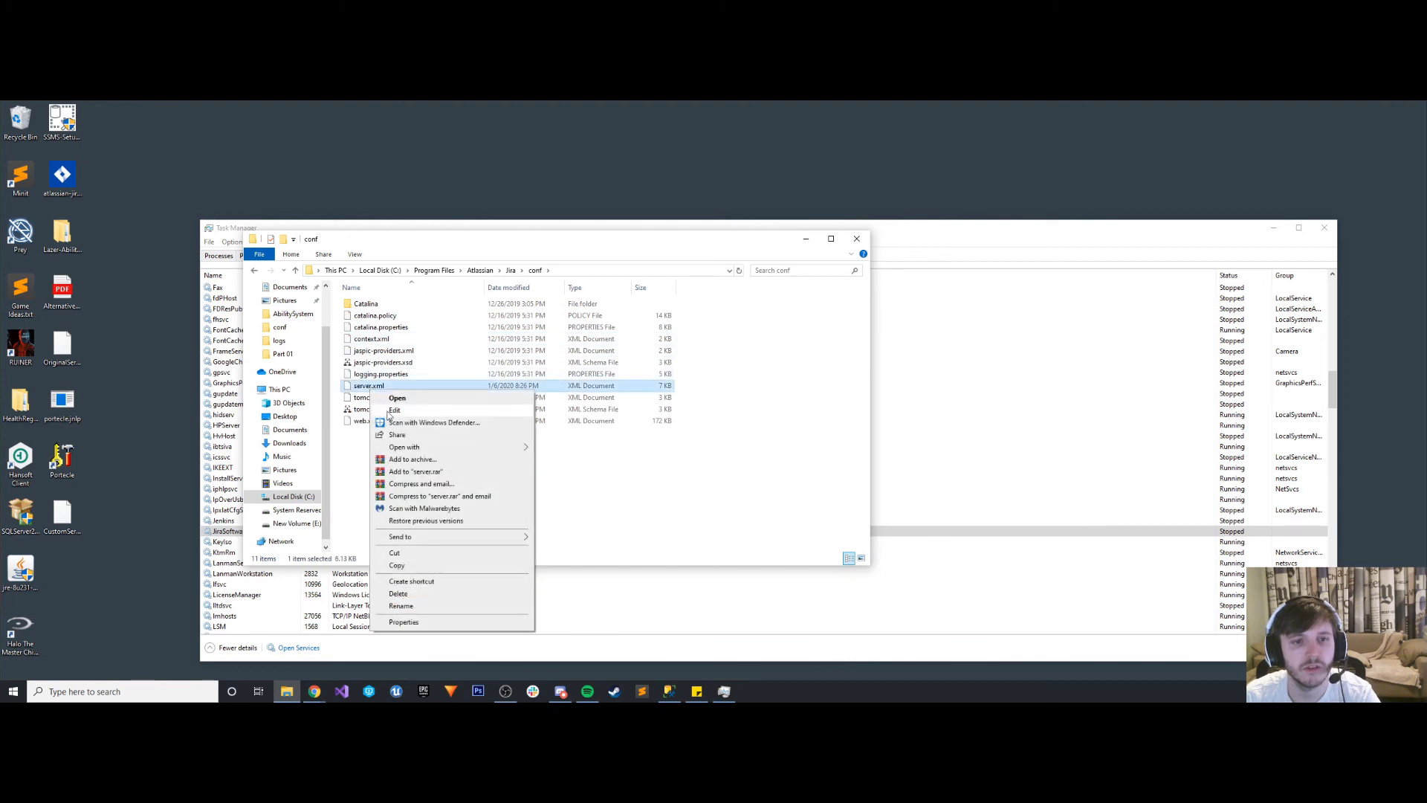
pyautogui.click(396, 410)
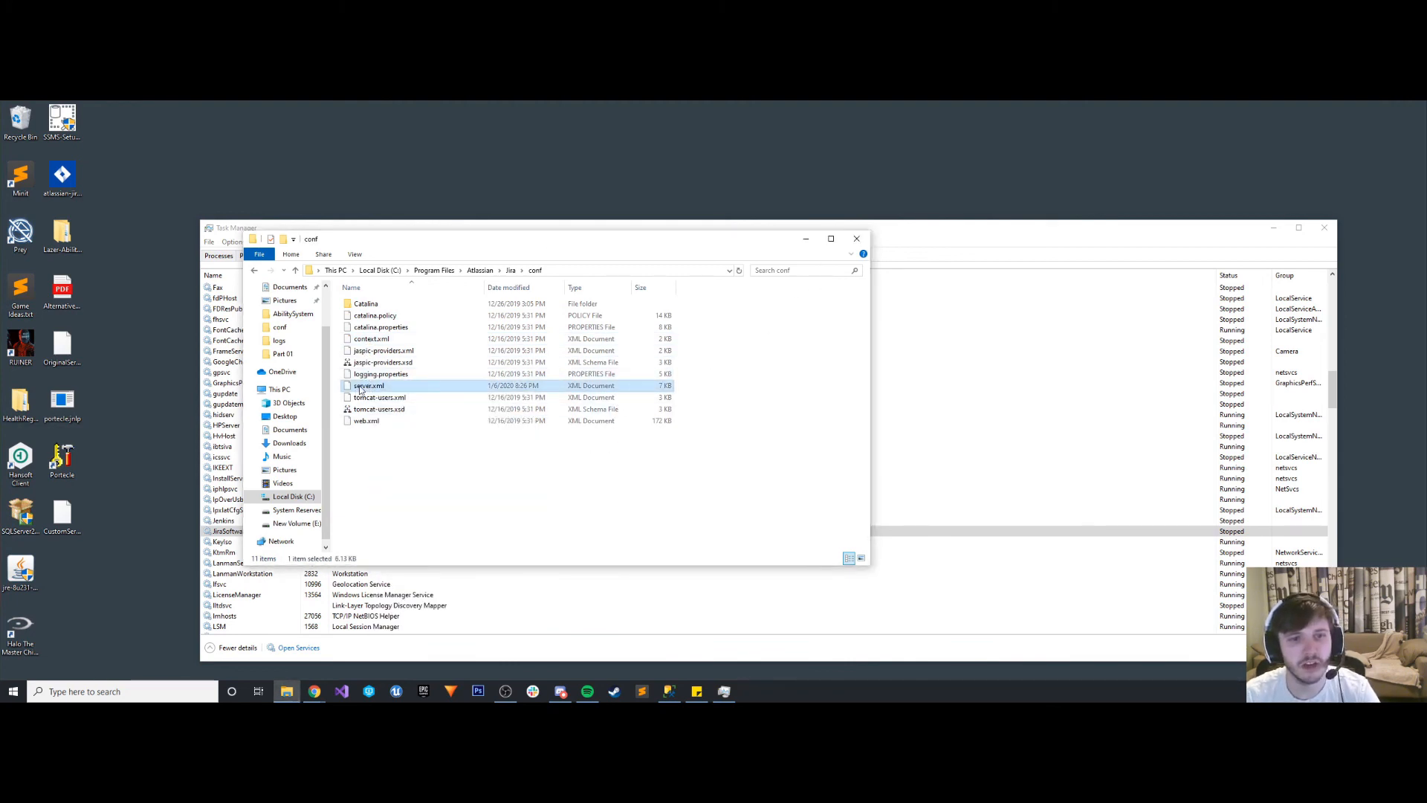
pyautogui.rightClick(414, 383)
pyautogui.moveTo(446, 443)
pyautogui.click(557, 482)
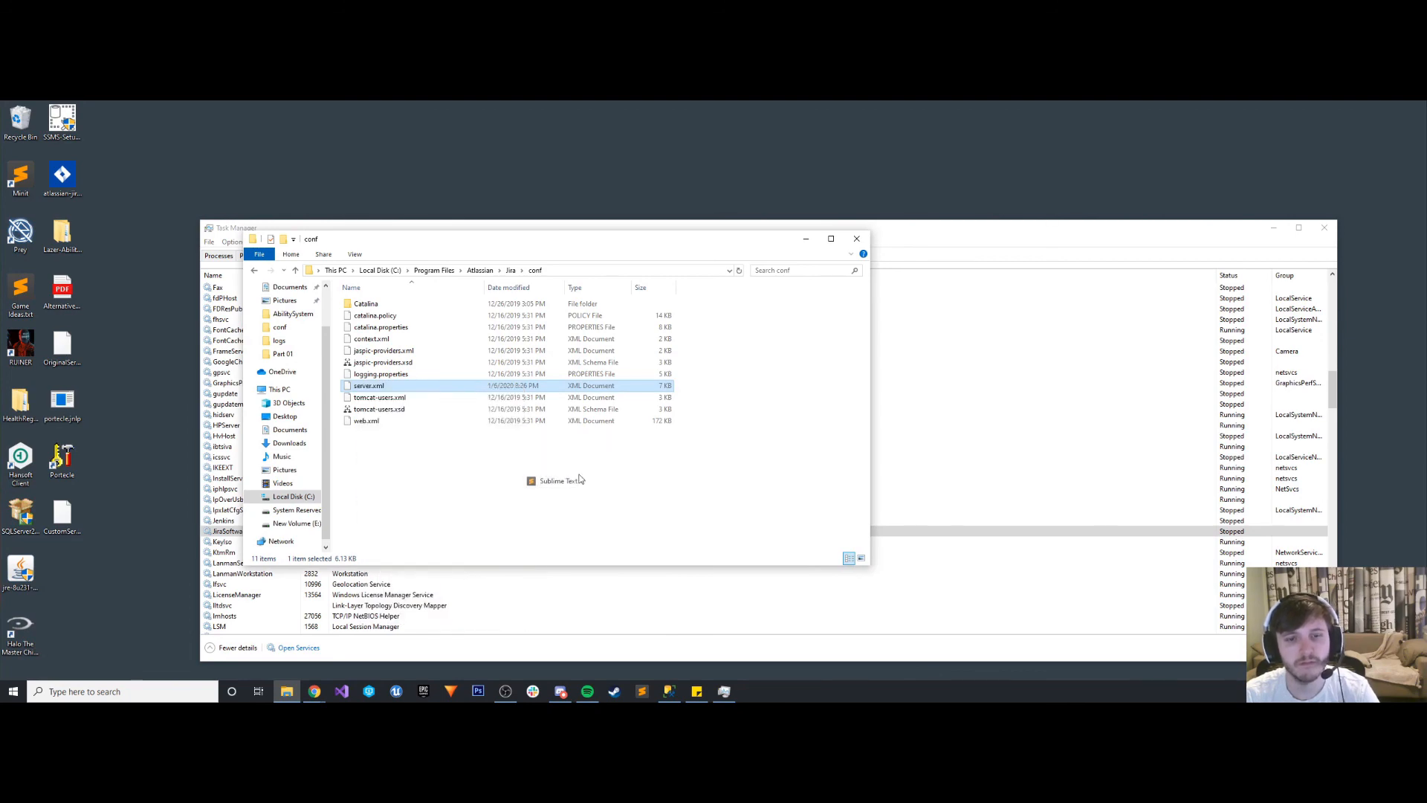
# - Replace all of server.xml with the copied original configuration, save the file and close the editor
pyautogui.hotkey('ctrl', 'a')
pyautogui.hotkey('ctrl', 'v')
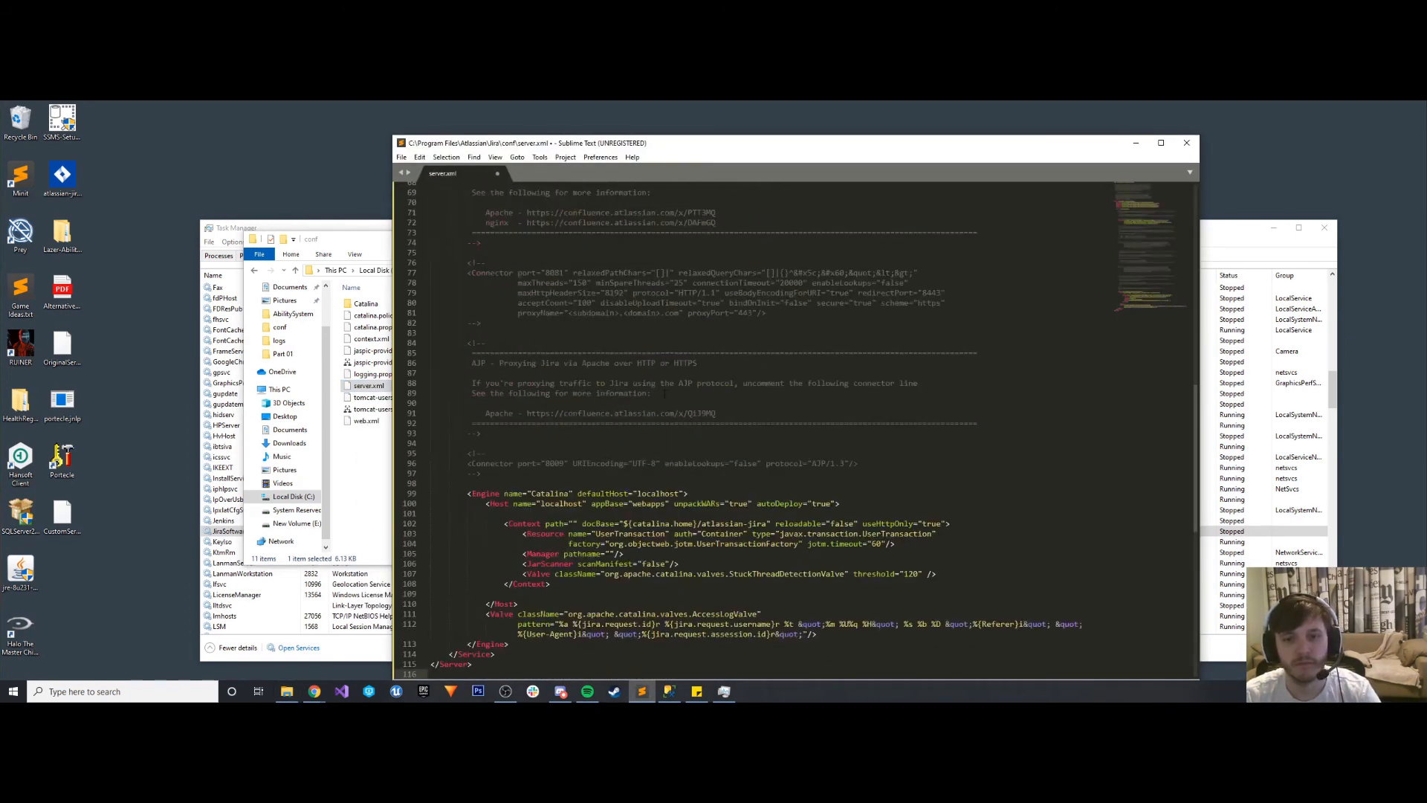
pyautogui.hotkey('ctrl', 's')
pyautogui.scroll(20, 641, 377)
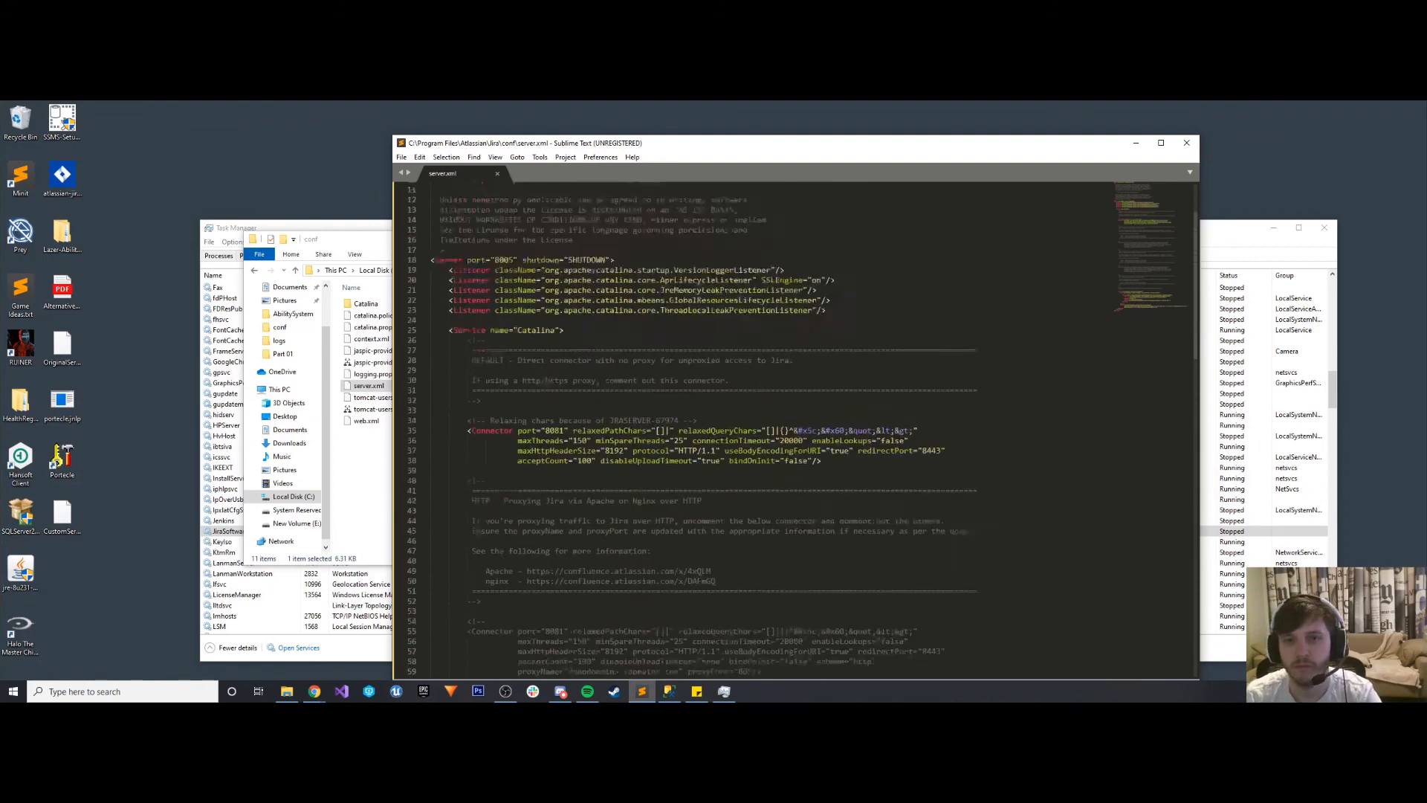
pyautogui.click(1187, 145)
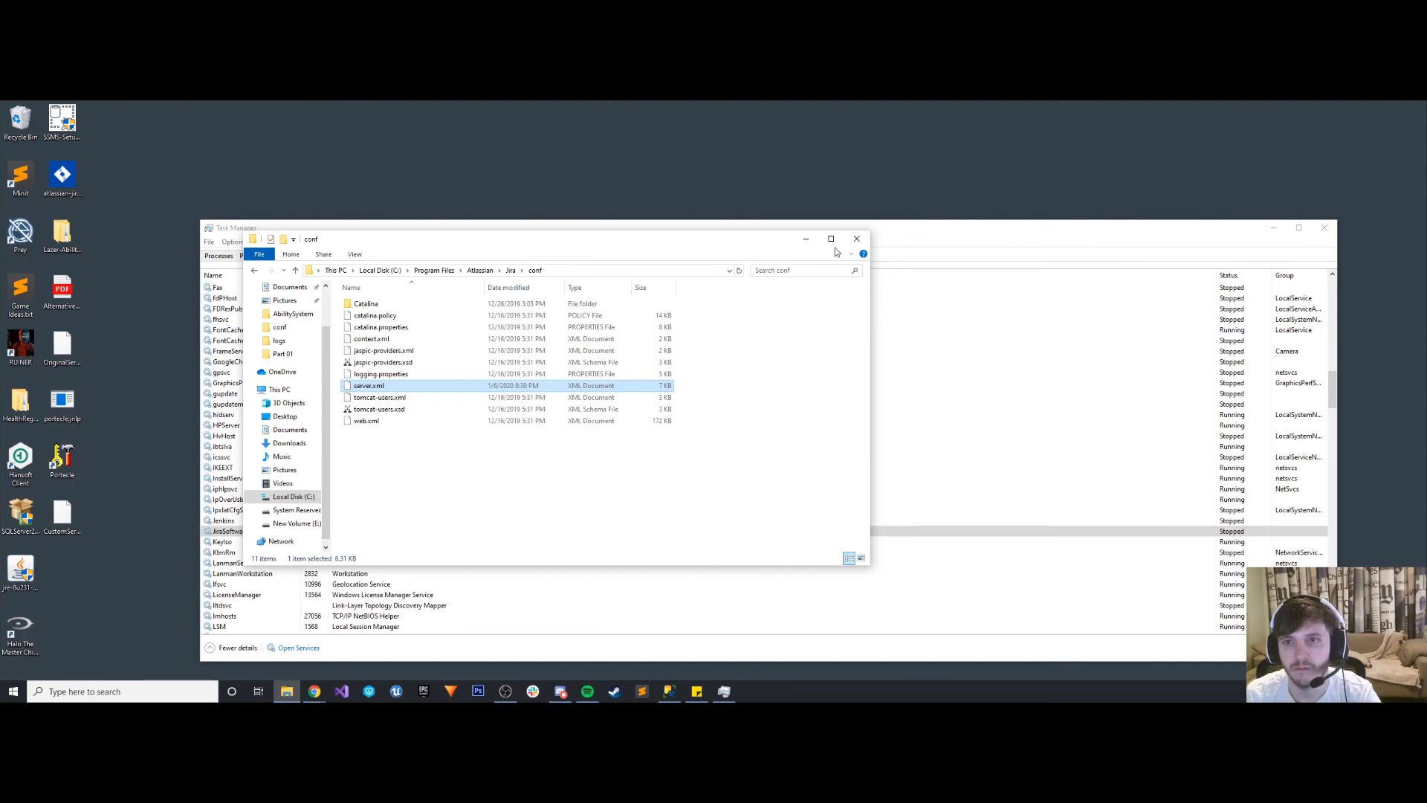
# - Minimize the conf folder window and start the Atlassian Jira service again in Task Manager
pyautogui.click(806, 239)
pyautogui.rightClick(372, 532)
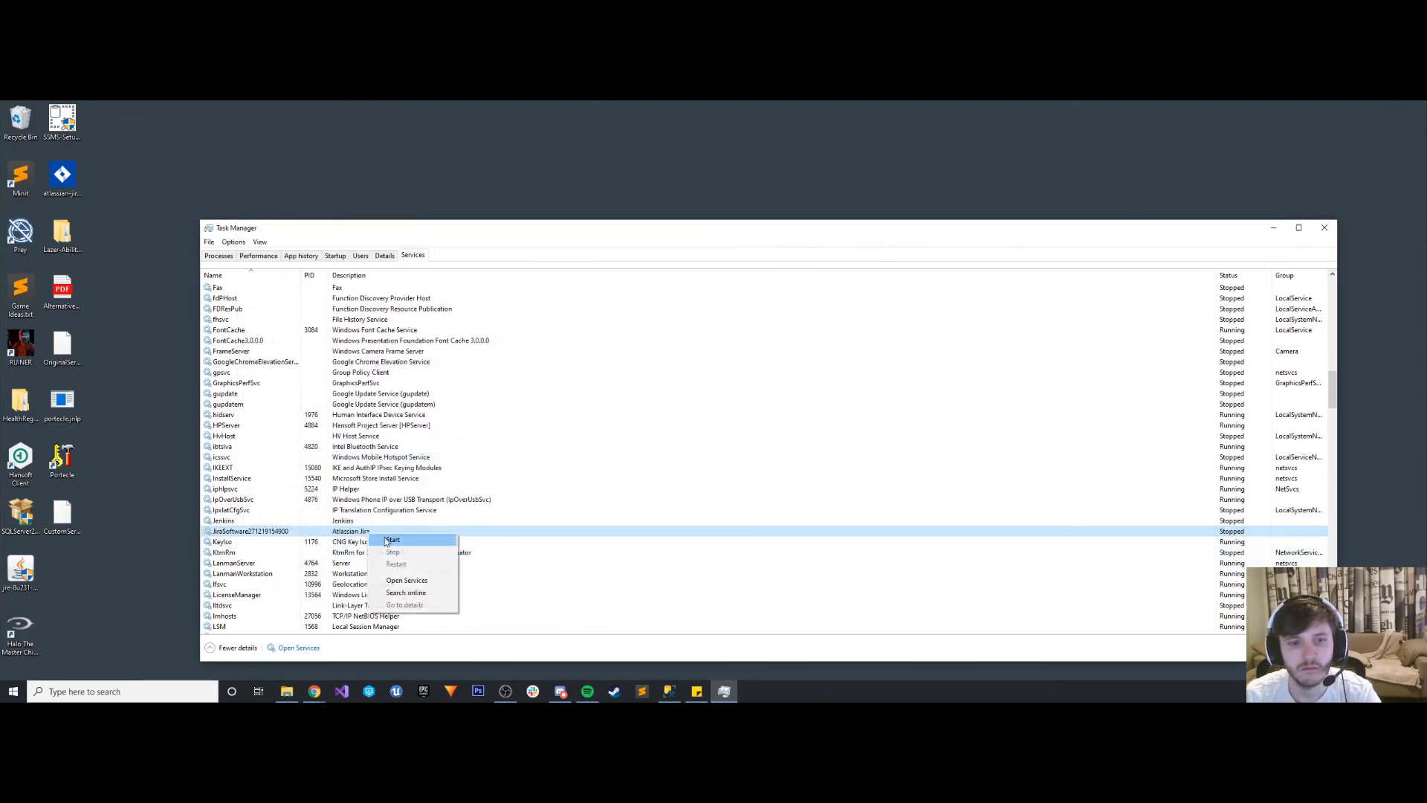
pyautogui.click(391, 541)
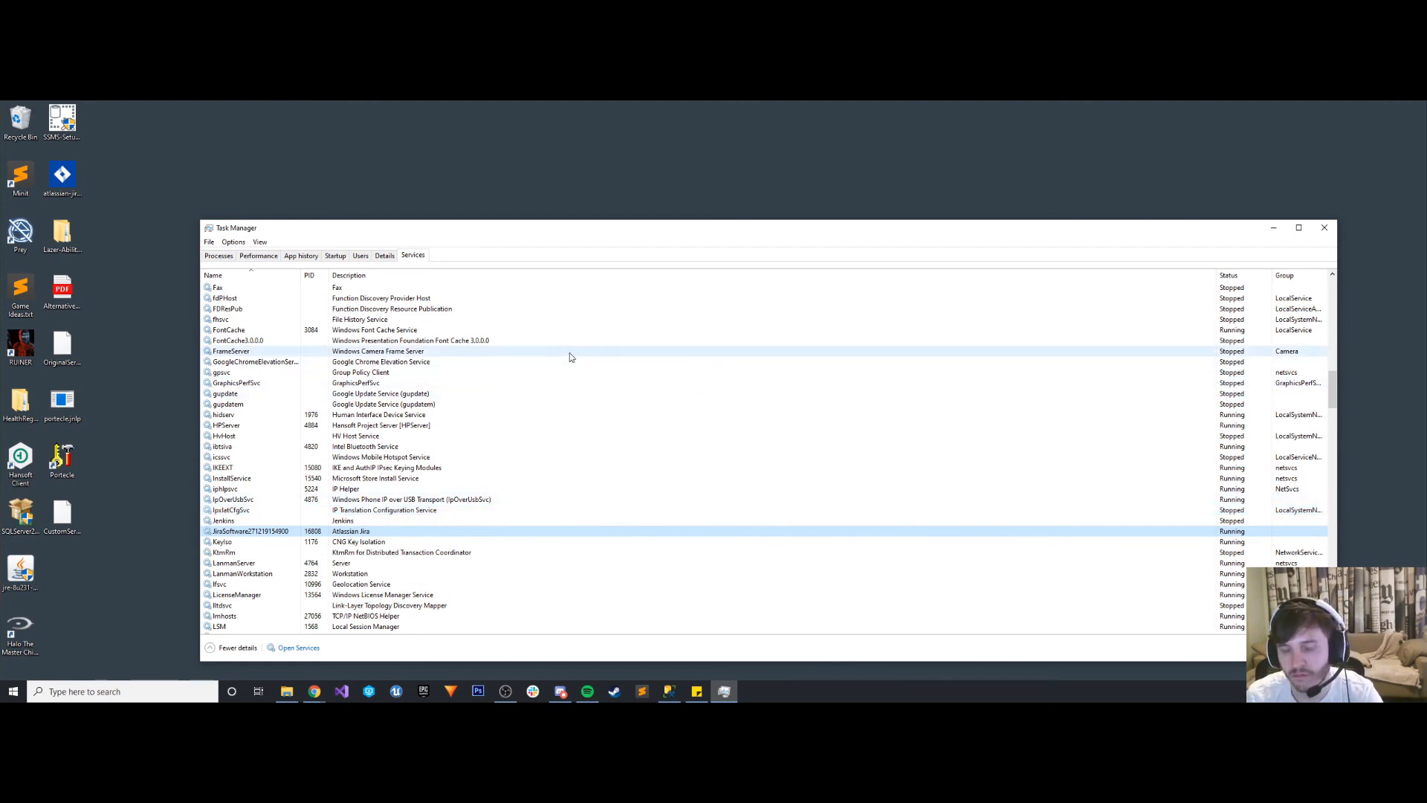
# - Switch to the incognito Chrome window, close the Atlassian Community tab and reload genericgamecompany.com/JIRA
pyautogui.click(314, 691)
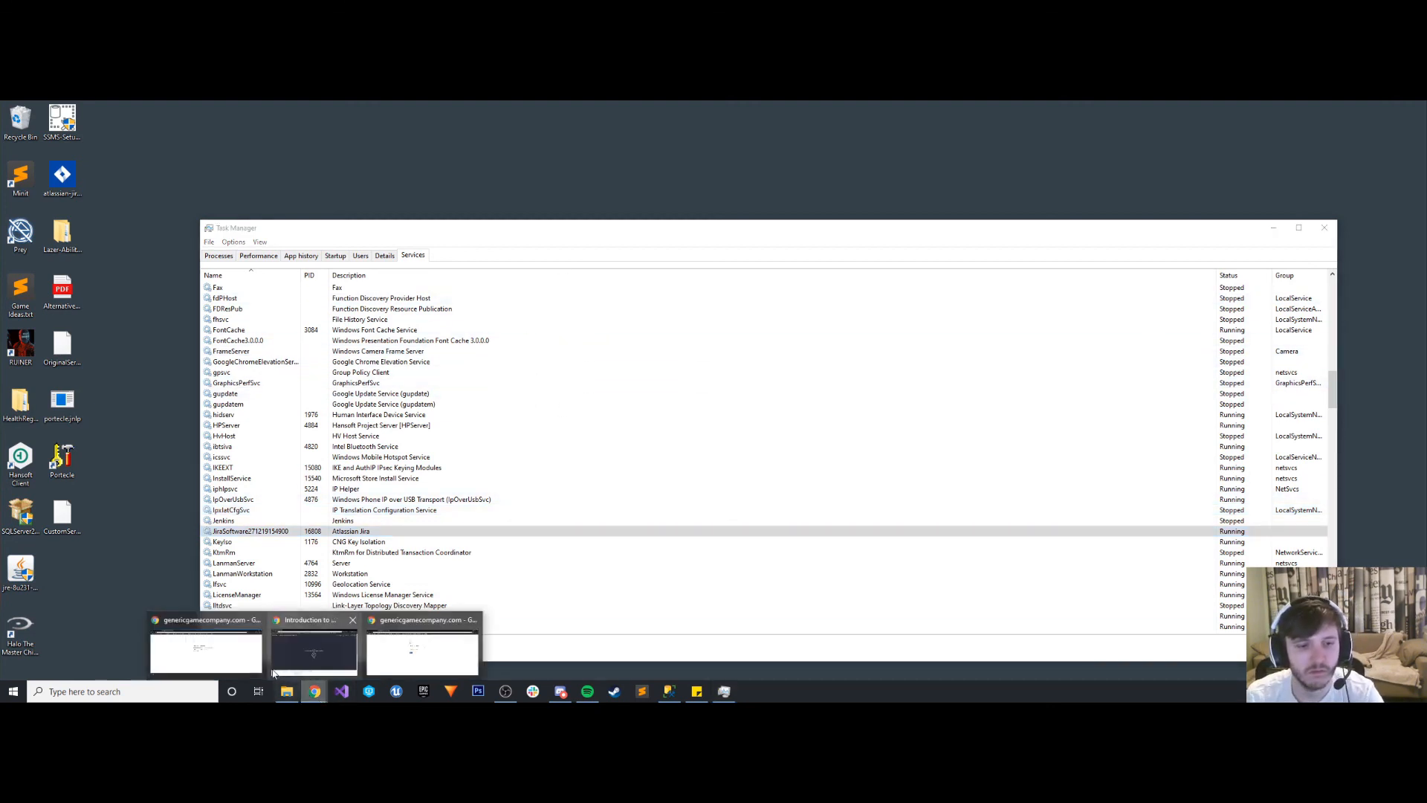
pyautogui.click(401, 651)
pyautogui.click(396, 109)
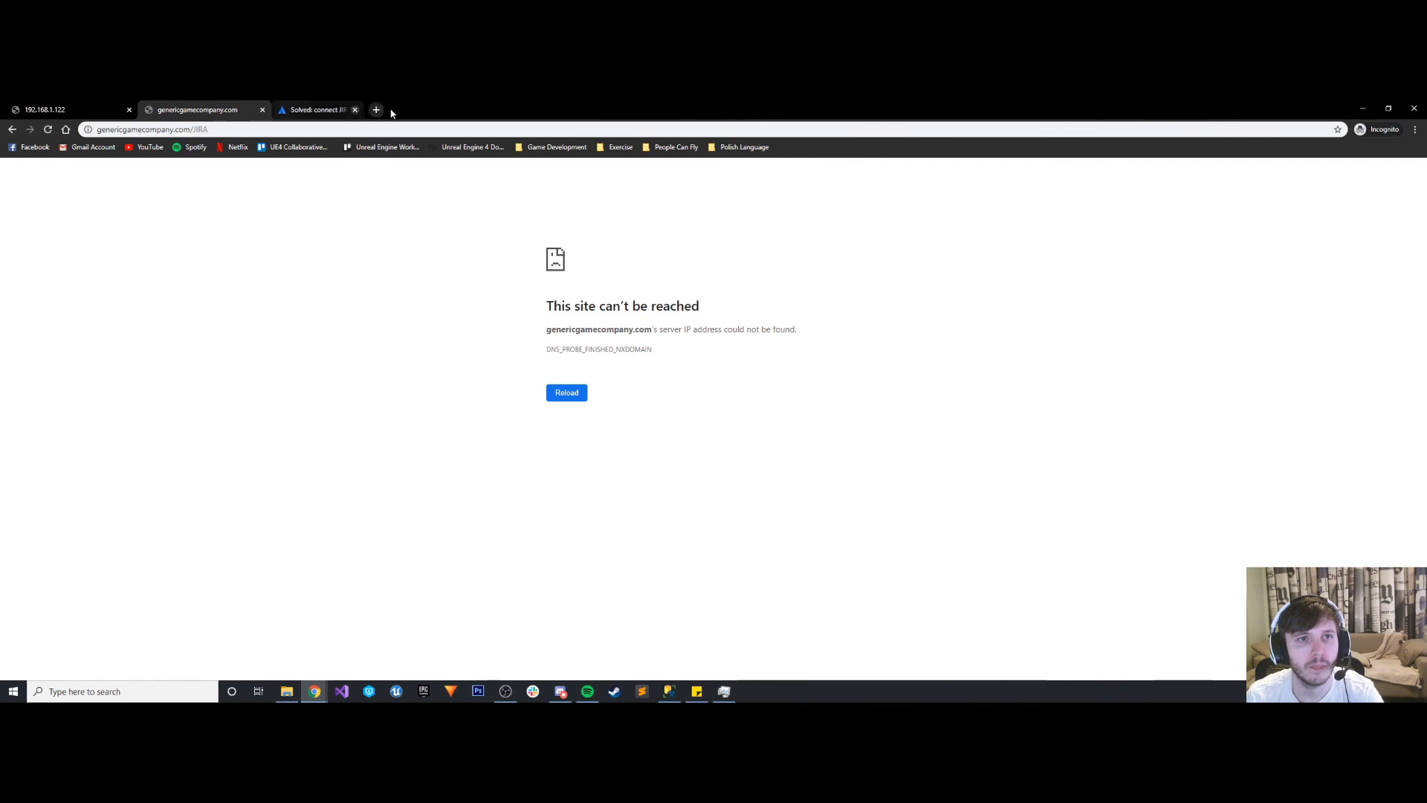
pyautogui.click(395, 109)
pyautogui.click(272, 128)
pyautogui.press('Return')
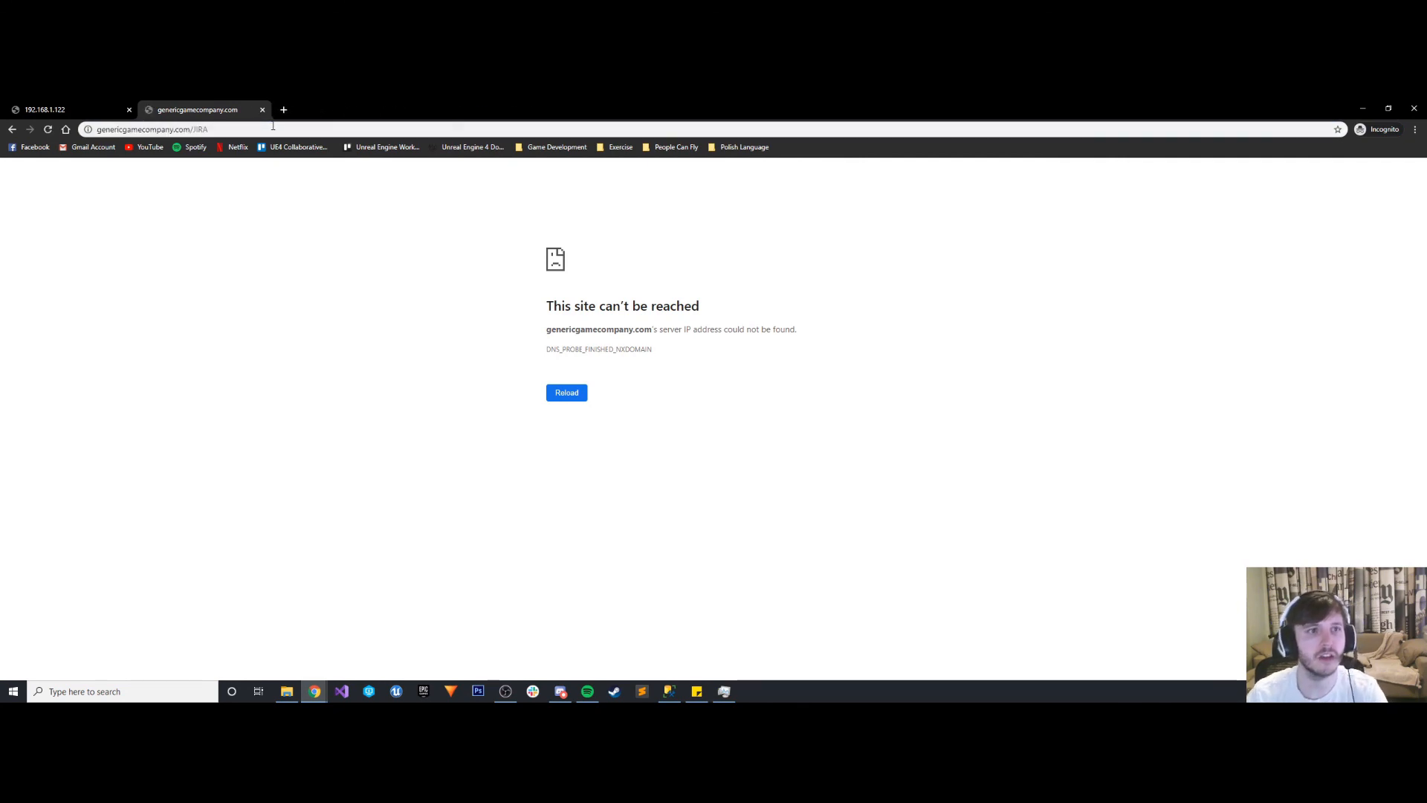
# - Reload 192.168.1.122:8081 in its incognito tab, then load localhost:8081 there instead
pyautogui.hotkey('ctrl', 'shift', 'Tab')
pyautogui.click(273, 127)
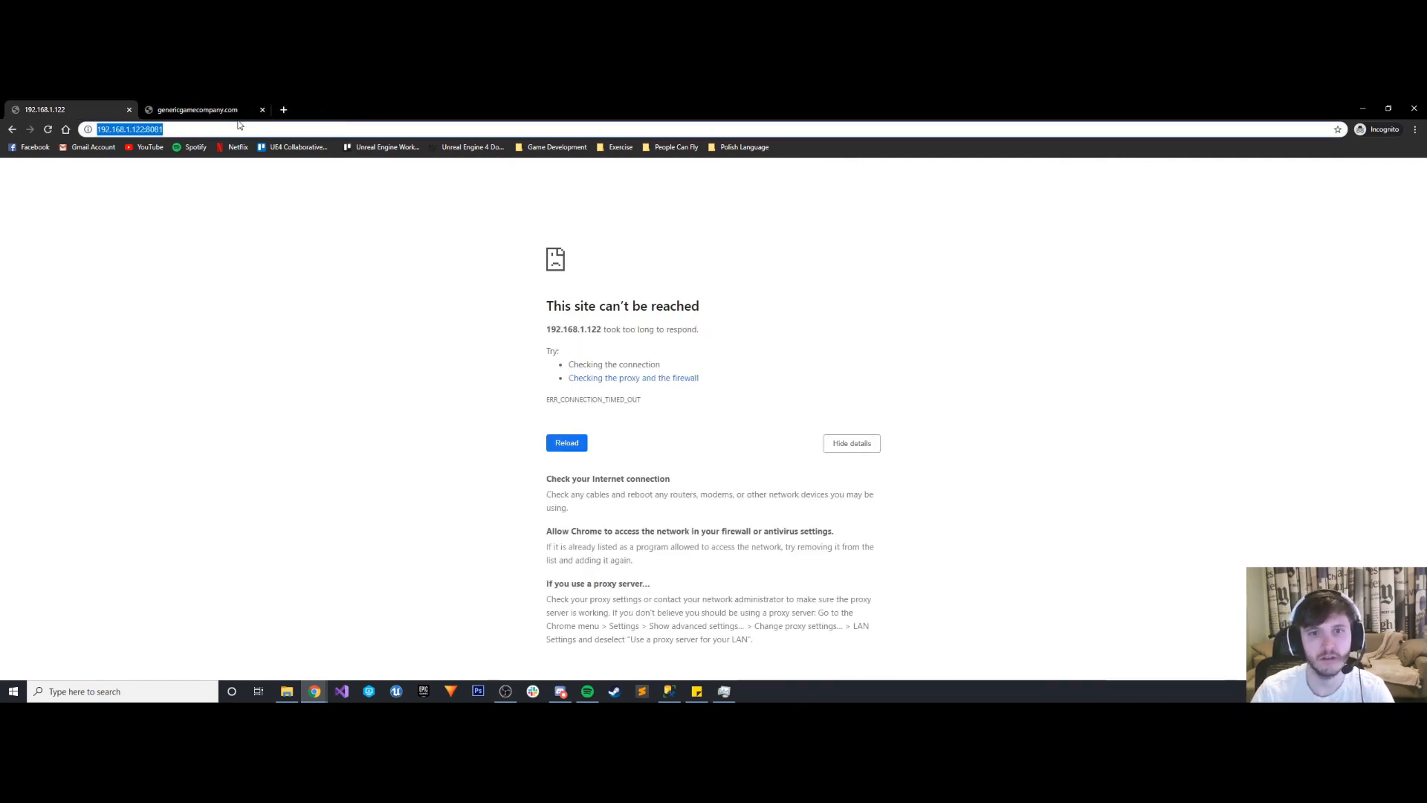
pyautogui.press('Return')
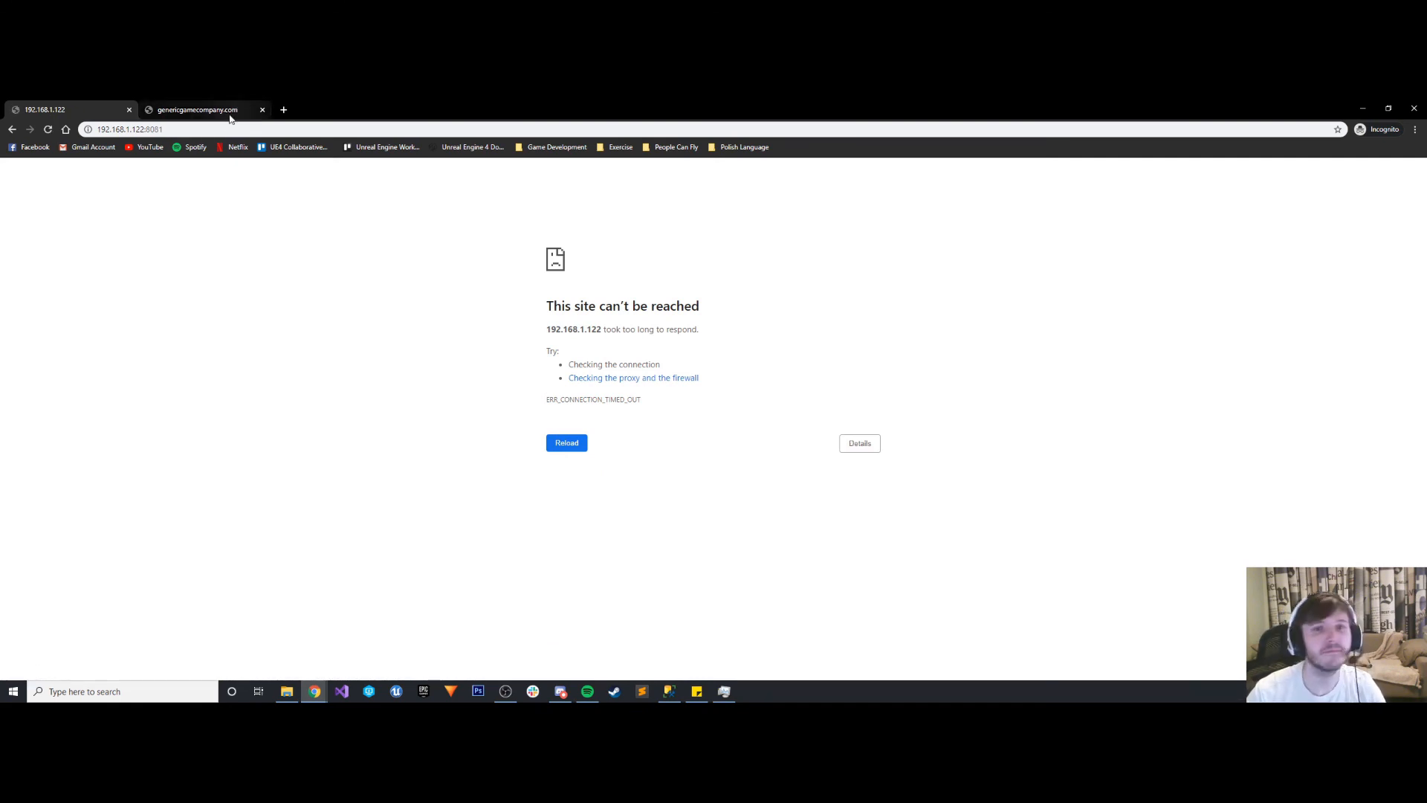
pyautogui.click(221, 129)
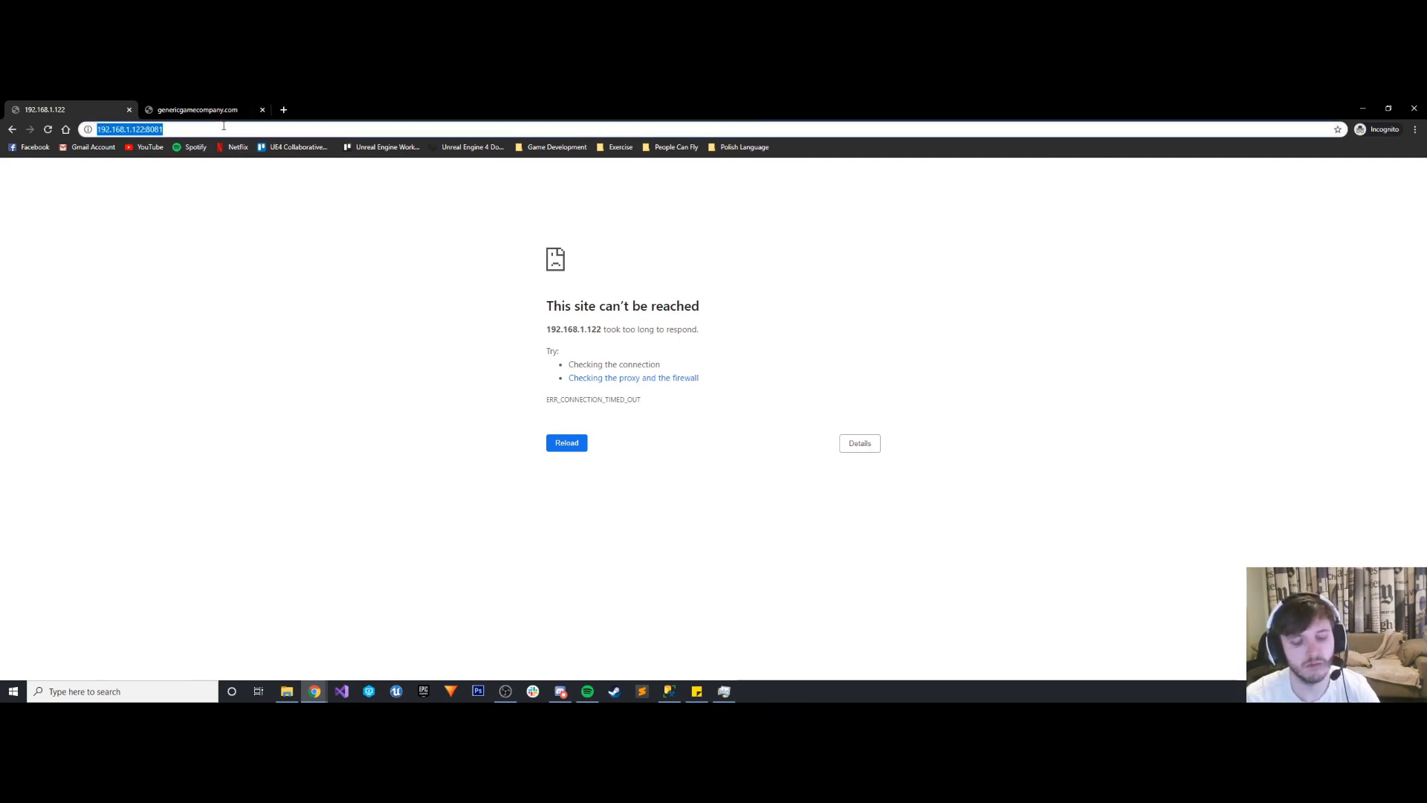
pyautogui.write('localhost')
pyautogui.press('Return')
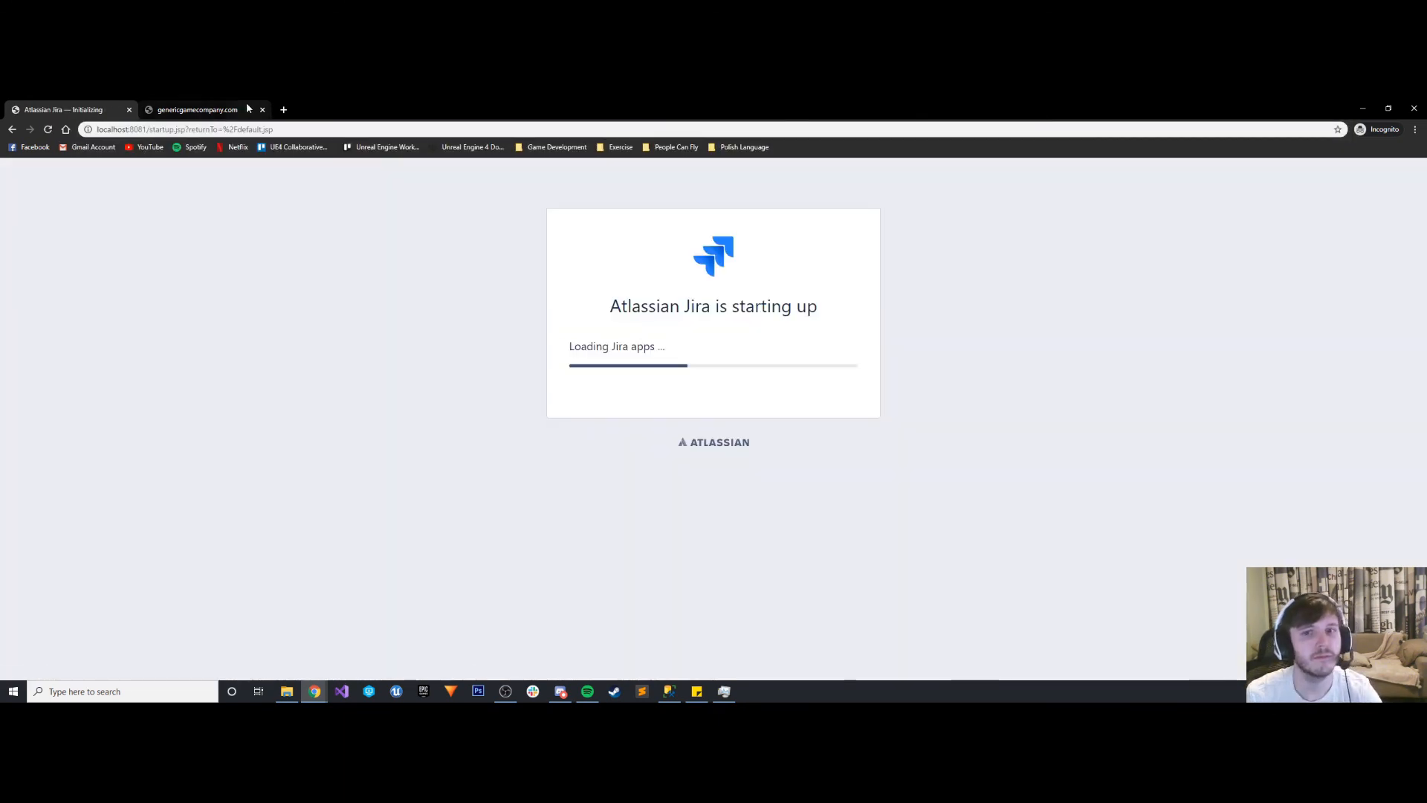